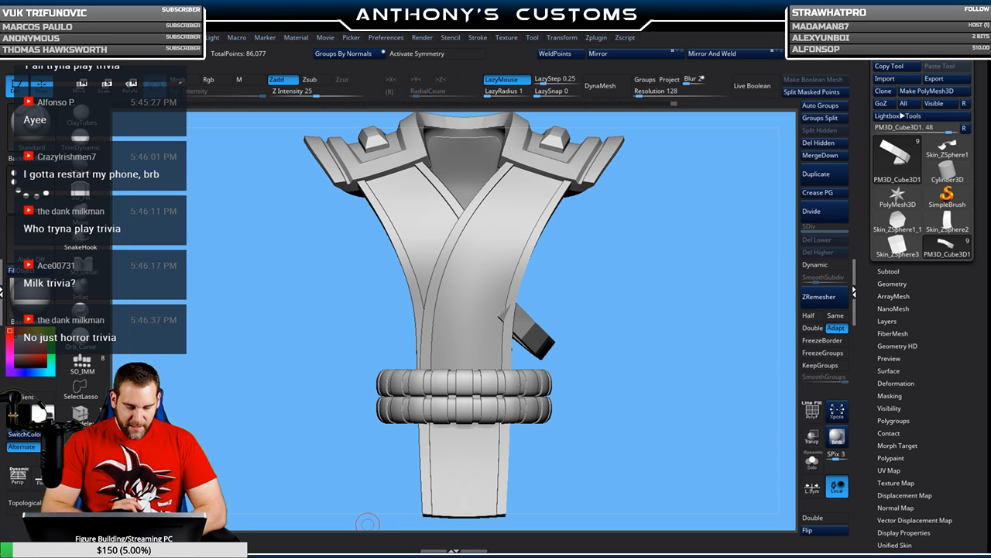
- Turn on the polyframe display and examine the side strap running between the front sash and the back plate
key("shift+f")
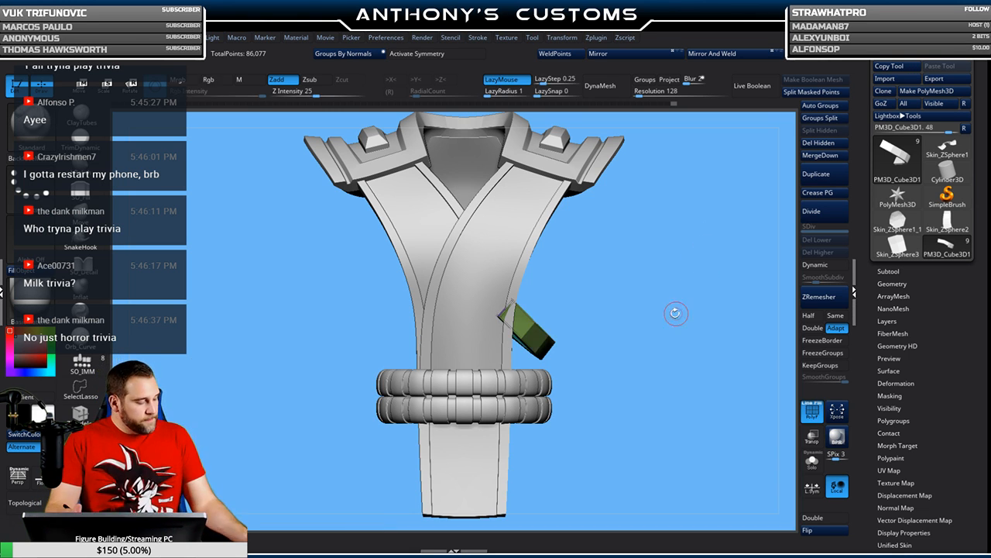
left_click_drag(664, 332, 627, 339)
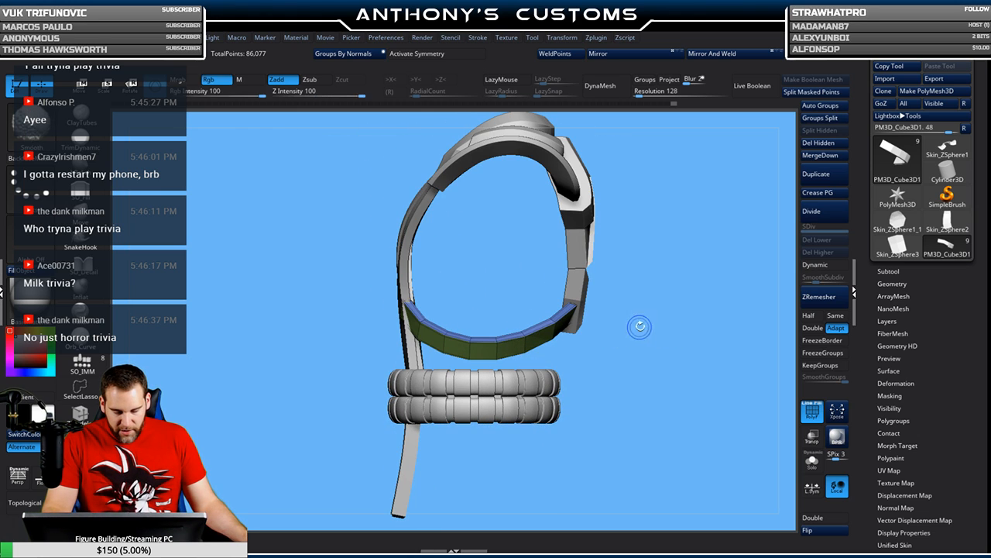
left_click_drag(647, 222, 683, 315, "alt")
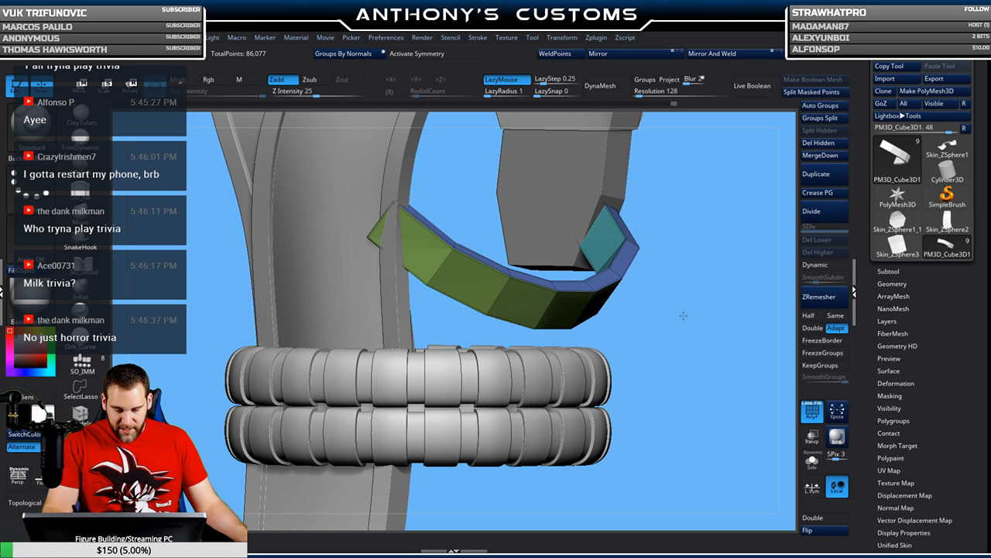
left_click_drag(683, 315, 656, 312)
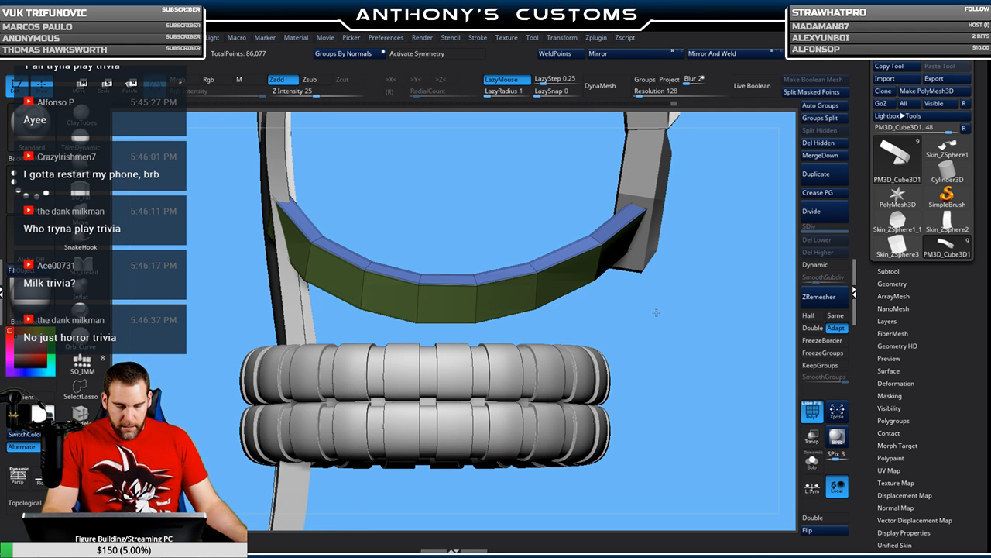
left_click_drag(656, 312, 706, 248)
- Set up a bend curve deformer along the side strap and undo the straightening of its arc
key("w")
key("alt")
left_click_drag(674, 286, 683, 317)
left_click_drag(354, 249, 352, 249)
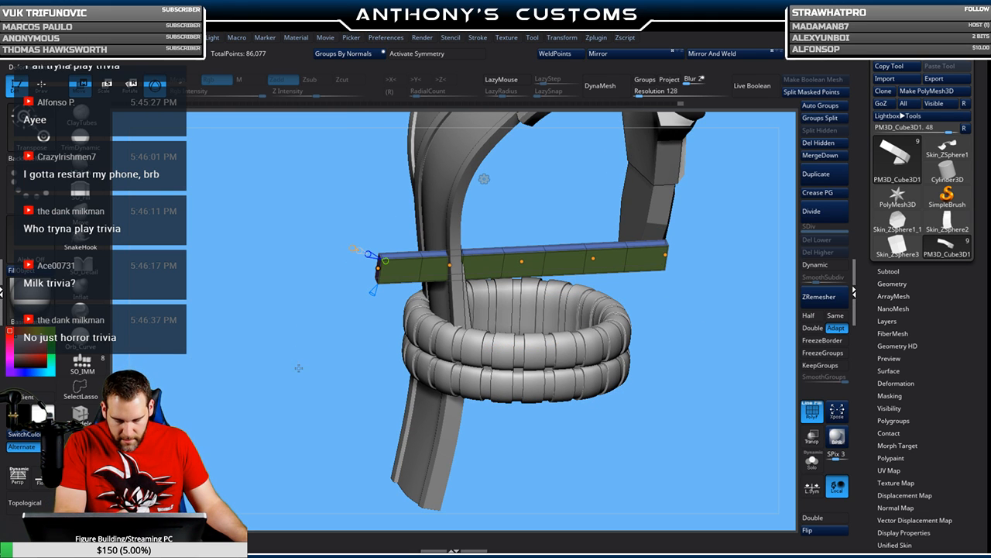
key("ctrl+z")
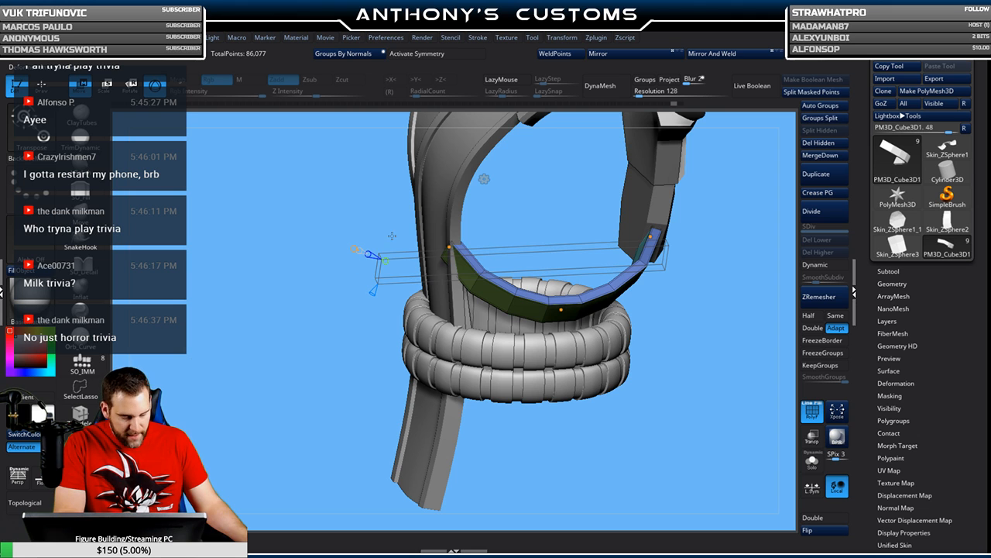
- Adjust the bend curve's points to round out the side strap's arc below the armhole
left_click_drag(392, 235, 466, 207)
left_click_drag(450, 253, 453, 251)
left_click_drag(738, 261, 722, 248)
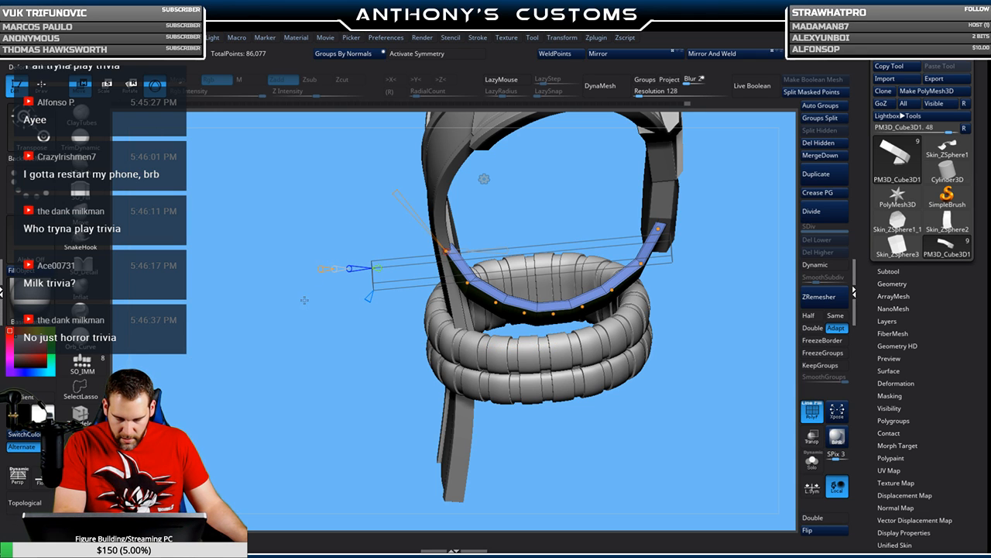
left_click_drag(467, 283, 644, 266)
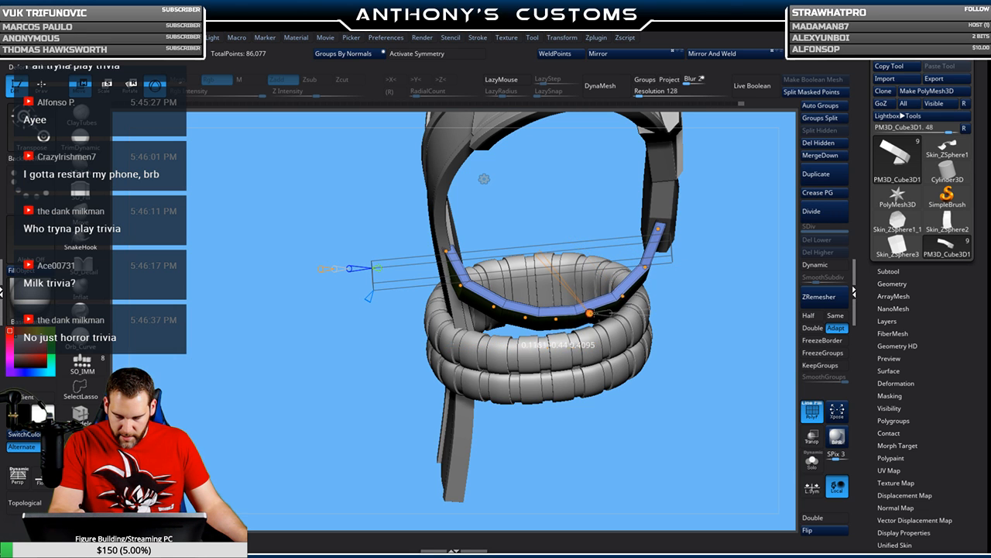
left_click_drag(676, 333, 720, 295)
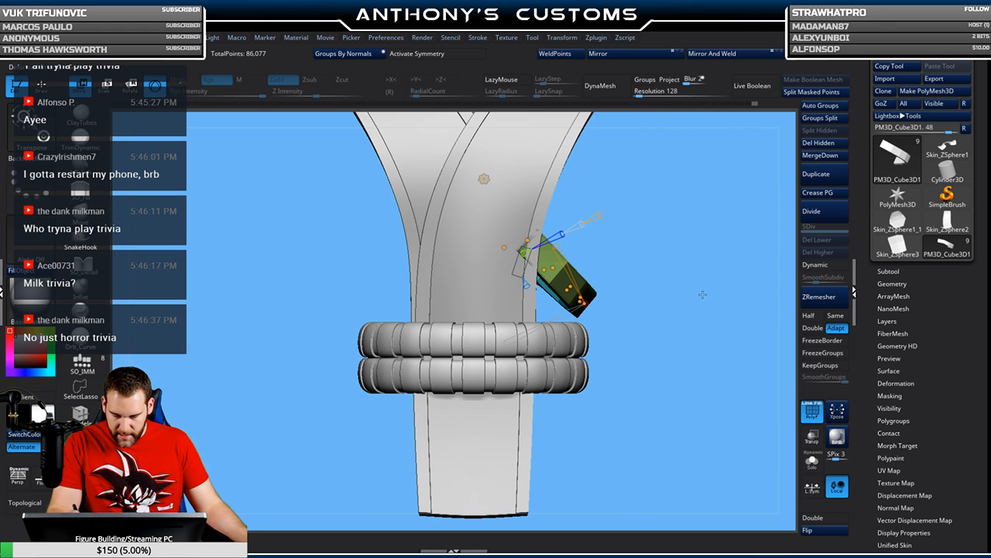
- Rotate the side strap slightly about its front end, lifting its outer side in the front view
key("w")
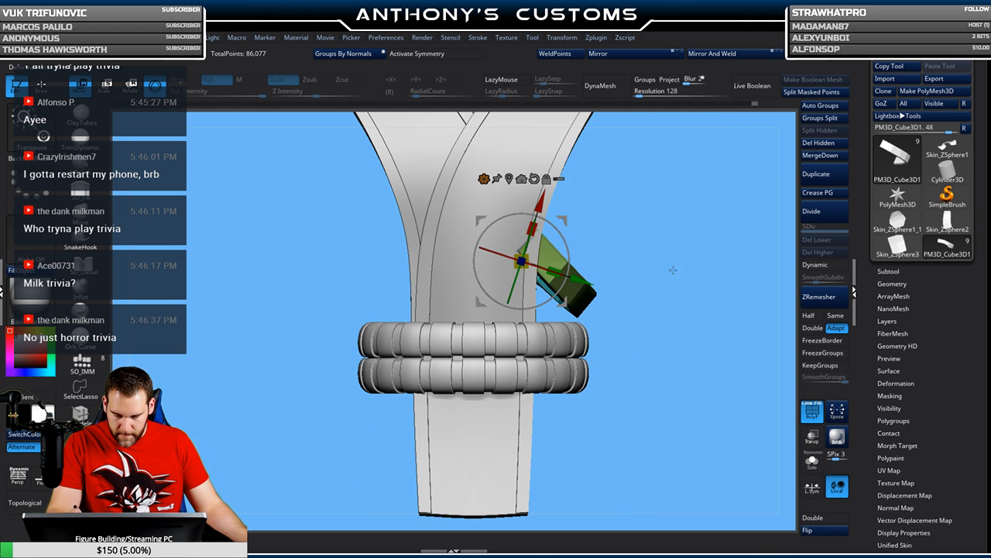
left_click_drag(568, 254, 572, 246)
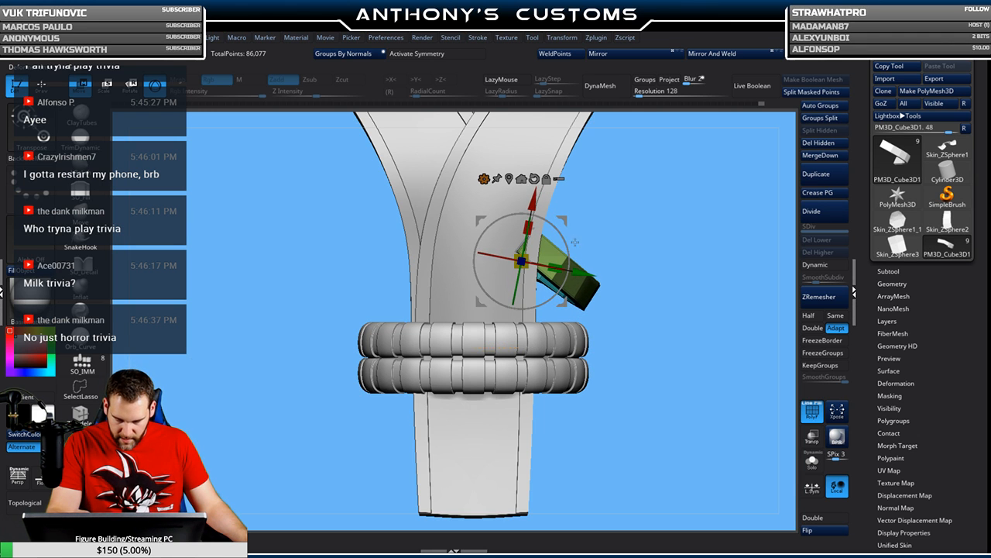
left_click_drag(710, 178, 692, 238)
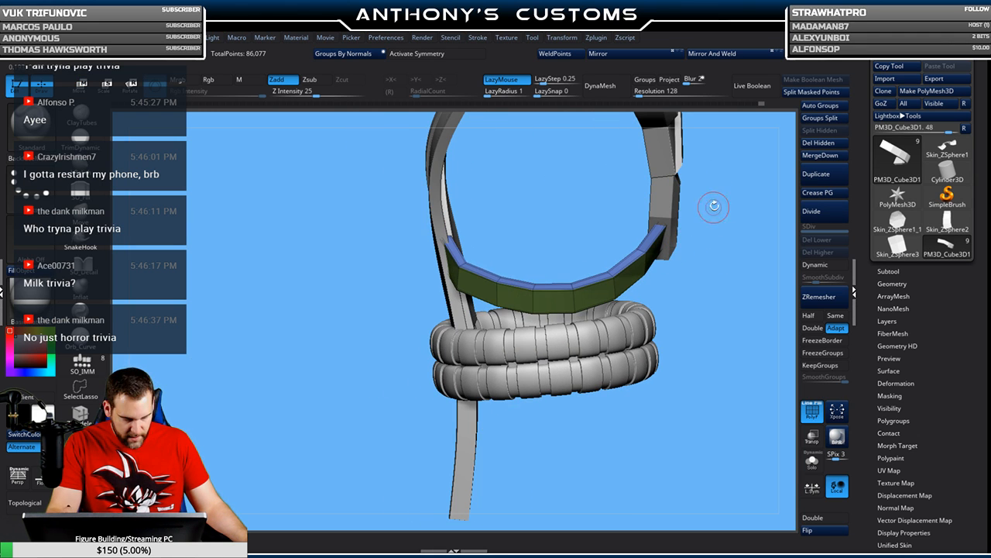
- Set up the bend curve on the side strap again and reshape the lower part of its arc
key("w")
left_click_drag(724, 265, 701, 286)
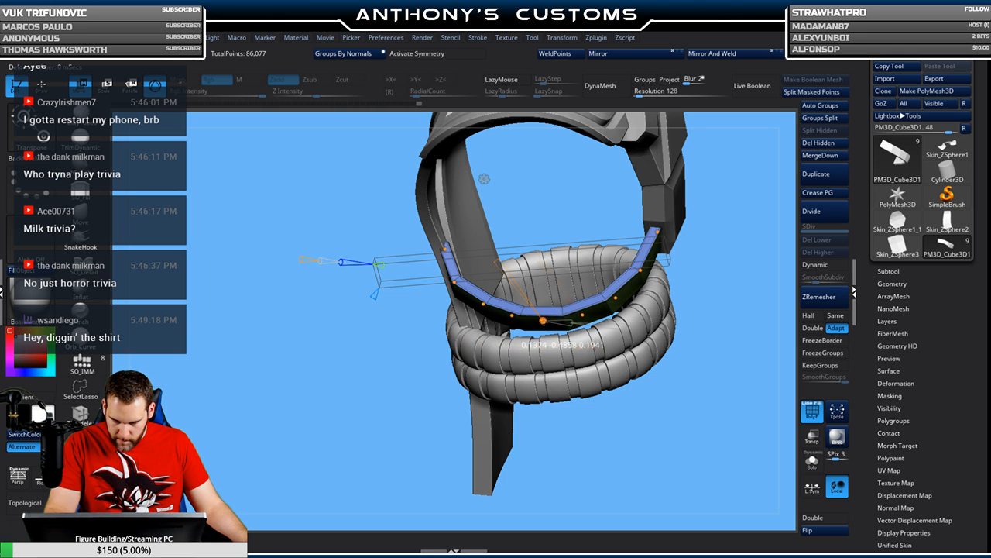
left_click_drag(684, 383, 688, 375)
left_click_drag(723, 315, 683, 308)
- Reposition the bend curve points near both ends of the strap to fit the back plate and front sash
left_click_drag(707, 259, 680, 250)
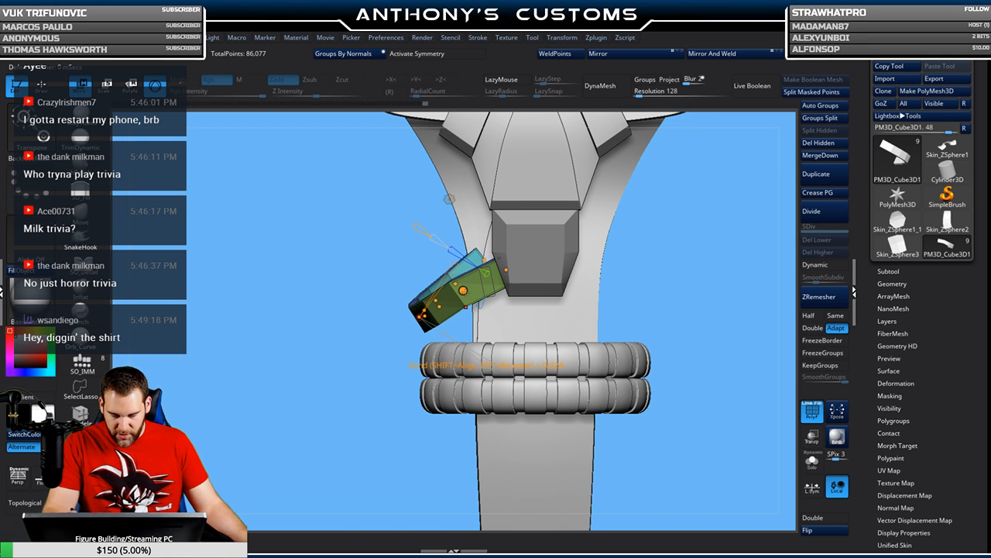
left_click_drag(463, 291, 463, 291)
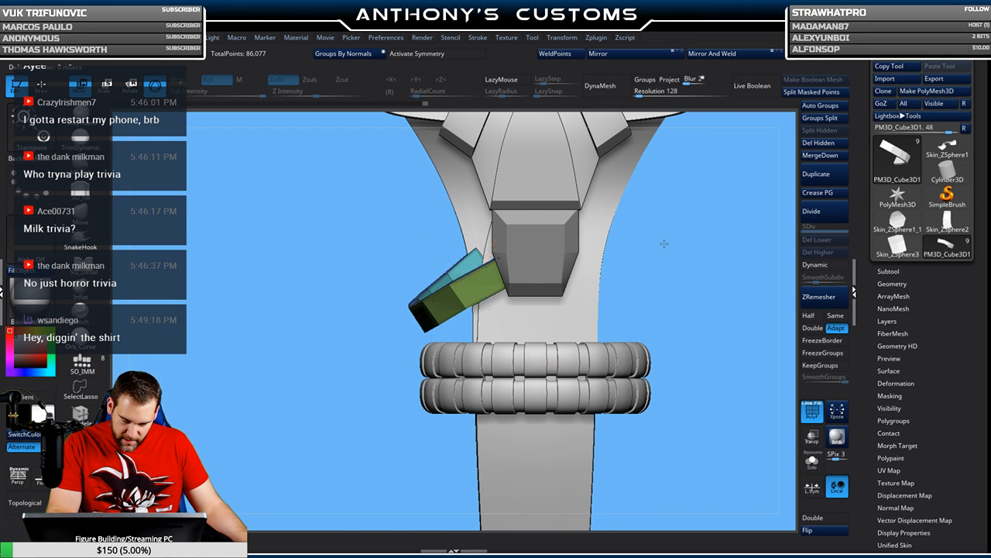
left_click_drag(664, 243, 726, 242)
left_click_drag(650, 380, 666, 374, "shift")
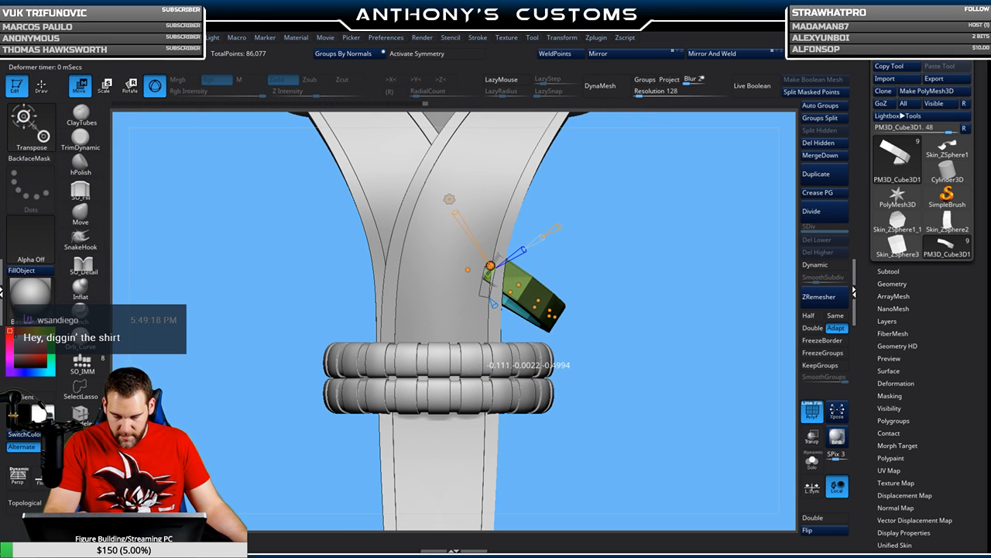
- Even out the bend curve's middle points so the strap runs smoothly from sash to back plate
left_click_drag(648, 244, 735, 271)
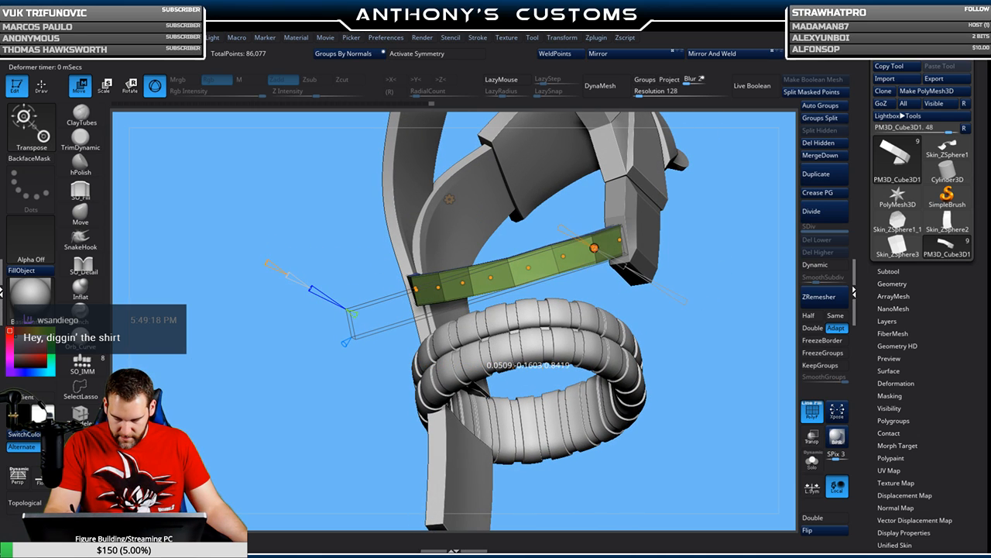
left_click_drag(563, 256, 564, 257)
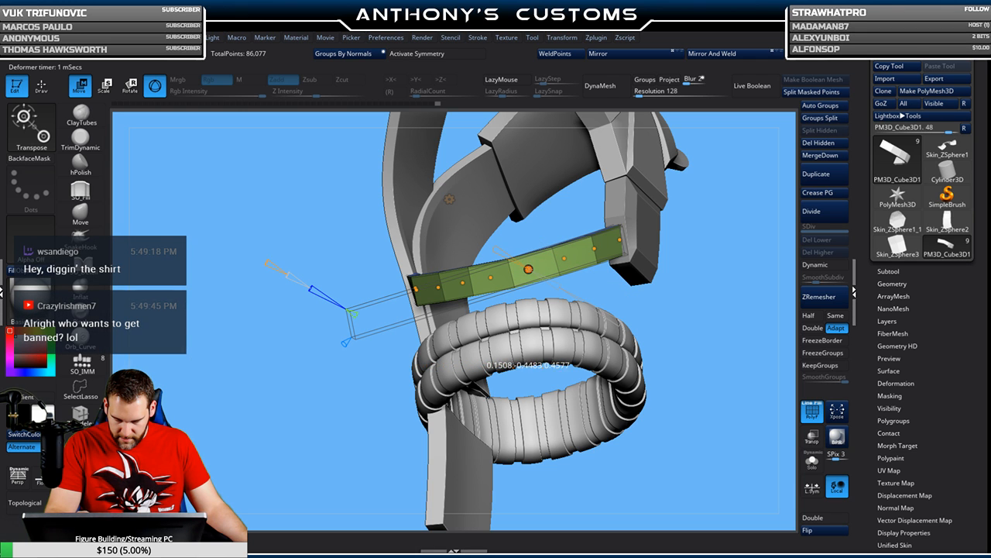
left_click_drag(688, 275, 662, 381)
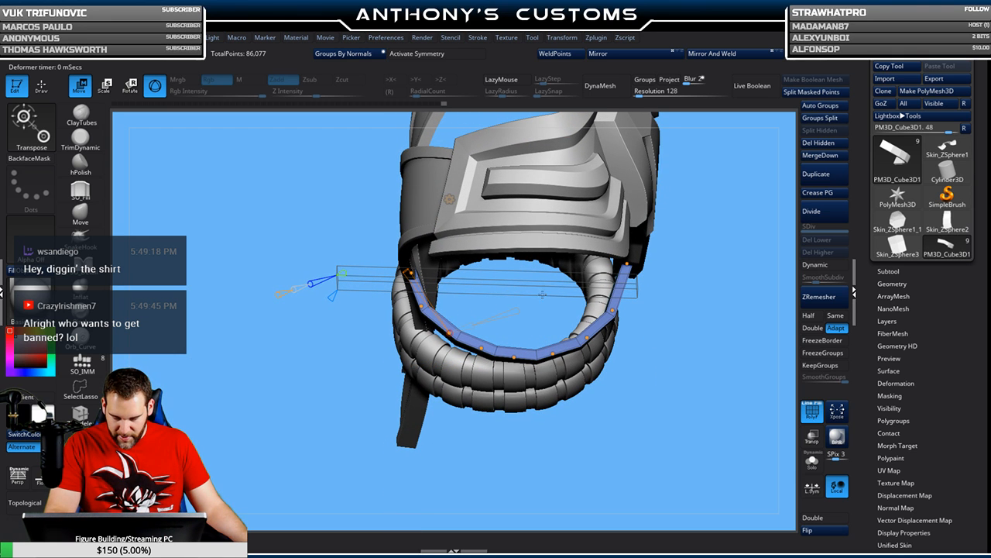
mouse_move(712, 299)
left_mouse_down()
mouse_move(705, 333)
mouse_move(705, 300)
left_mouse_up()
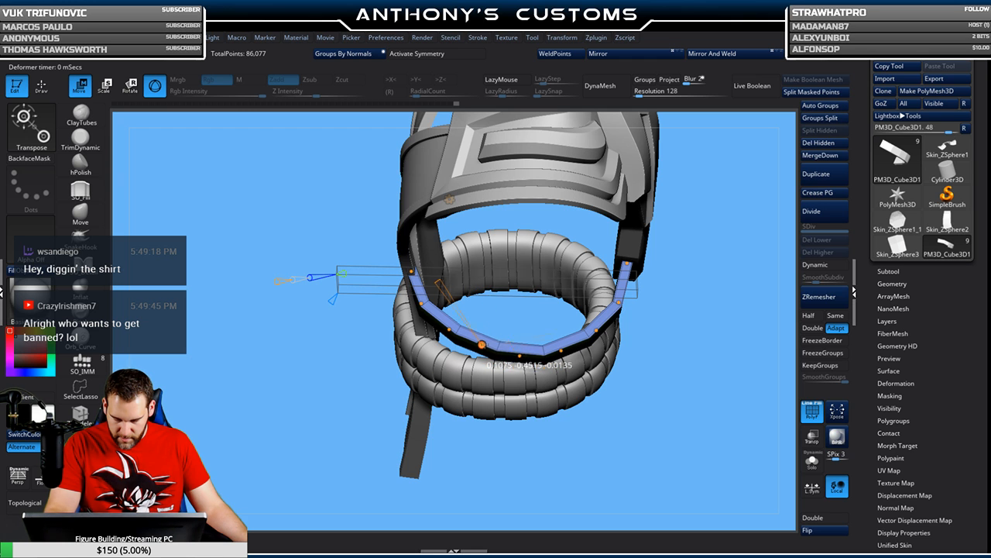
- Finish the side strap's bend curve adjustments and return to Draw mode
left_click_drag(684, 305, 688, 279)
left_click_drag(660, 313, 697, 314)
key("q")
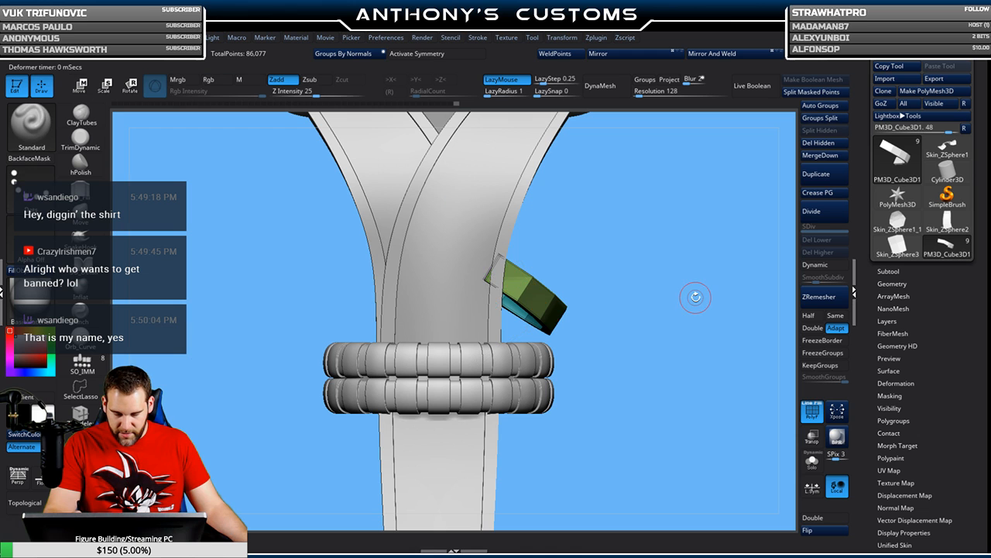
- Turn on dynamic subdivision for the side strap to smooth its arc
mouse_move(693, 295)
left_mouse_down()
mouse_move(661, 307)
mouse_move(671, 305)
left_mouse_up()
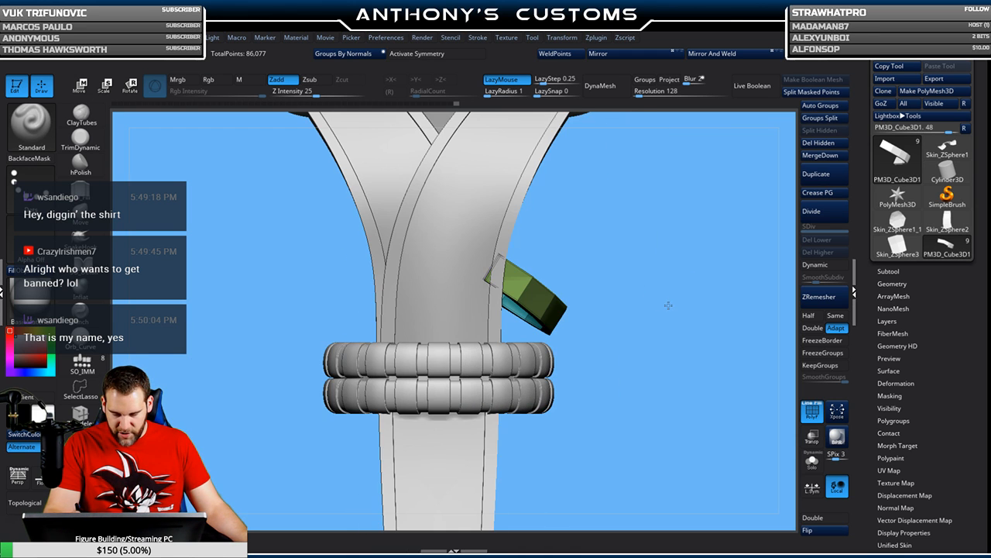
left_click(815, 264)
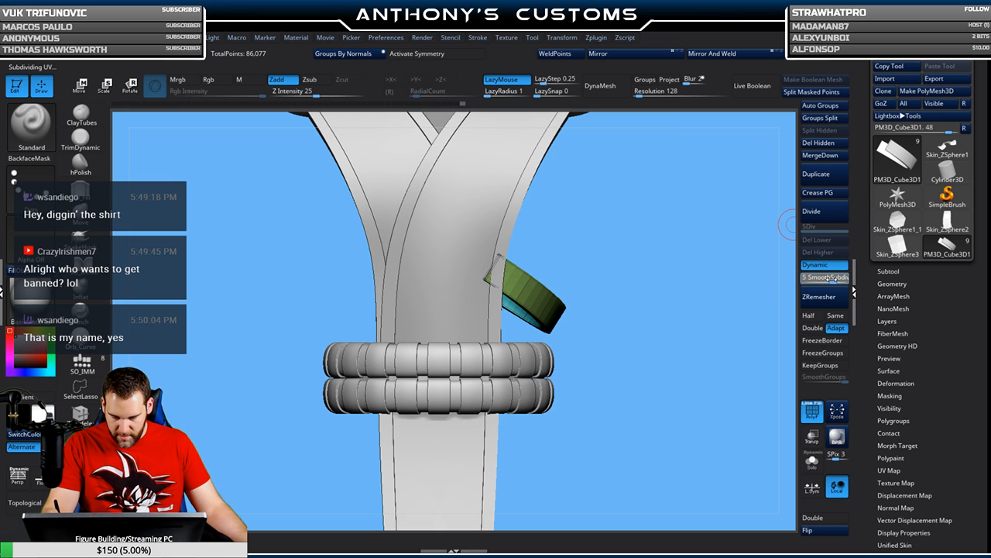
left_click_drag(697, 372, 680, 385)
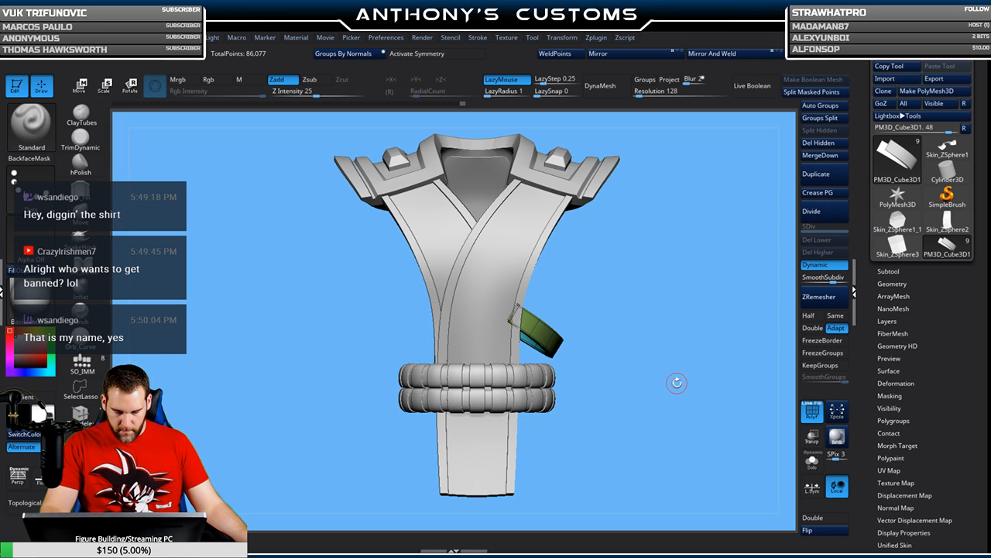
left_click_drag(686, 378, 682, 418)
- With the Move brush, push the strap's protruding front end in behind the front sash
left_click(82, 213)
mouse_move(650, 269)
left_mouse_down("alt")
mouse_move(686, 262)
mouse_move(678, 235)
left_mouse_up("alt")
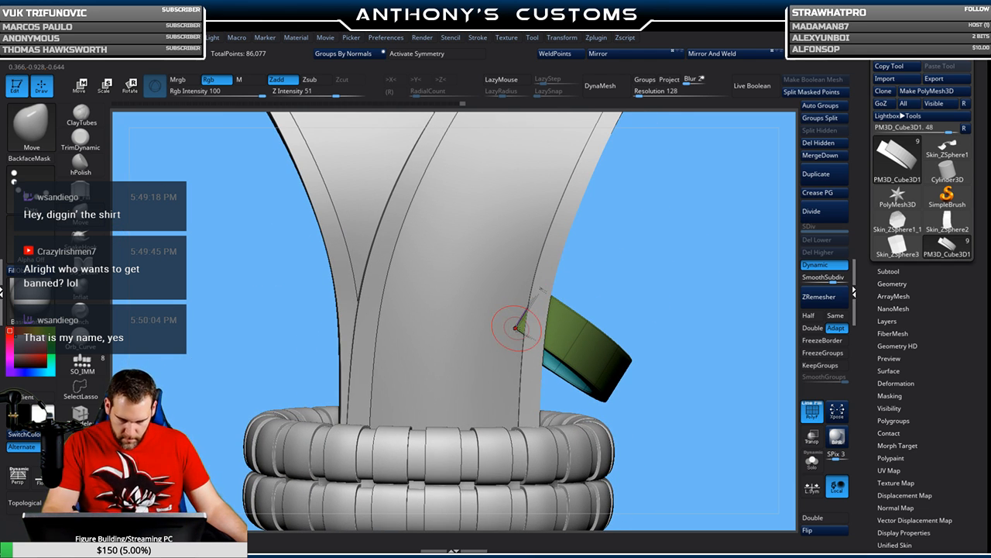
mouse_move(593, 261)
left_mouse_down()
mouse_move(632, 226)
mouse_move(511, 325)
left_mouse_up()
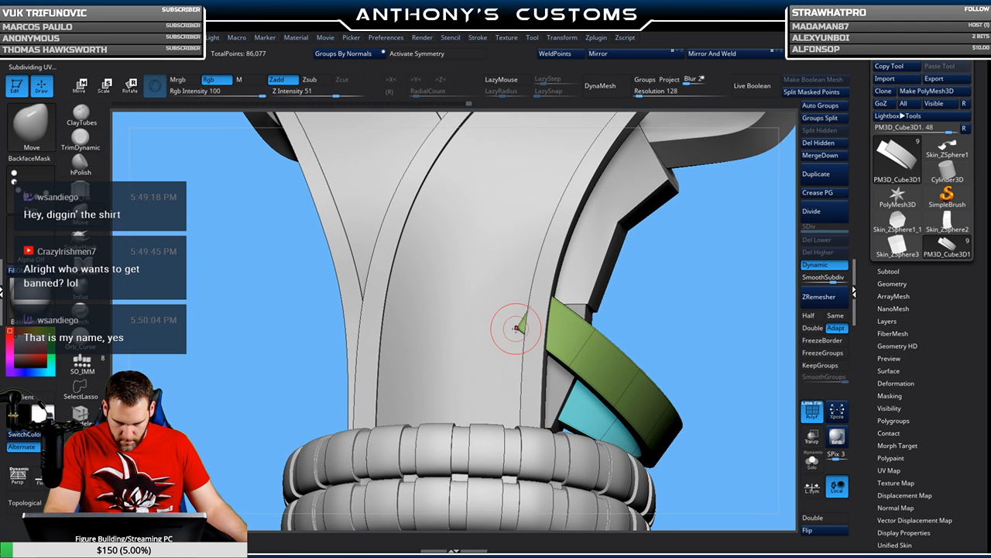
left_click_drag(676, 262, 539, 313)
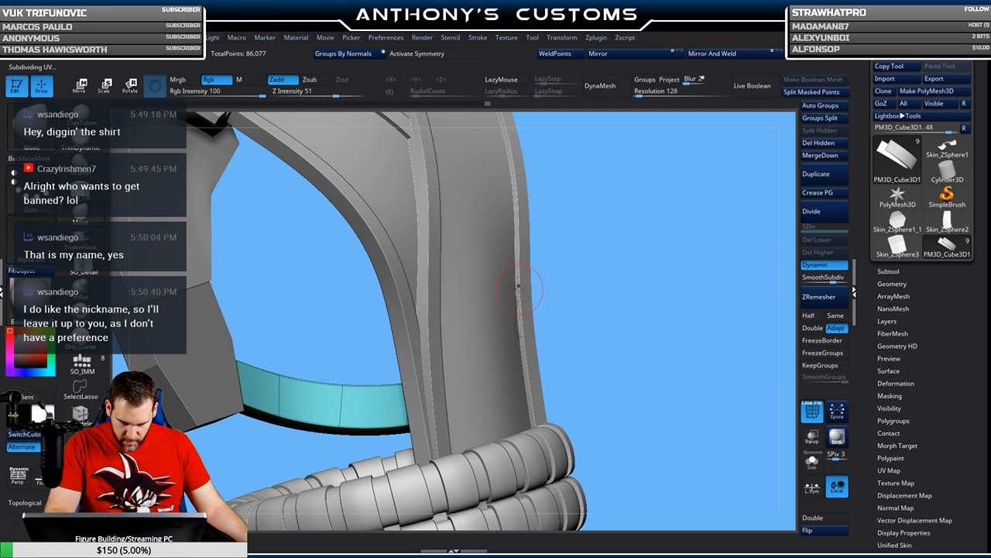
- Refine the strap's front tip with the Move brush so it sits tight against the sash's inner edge
left_click_drag(682, 268, 562, 266)
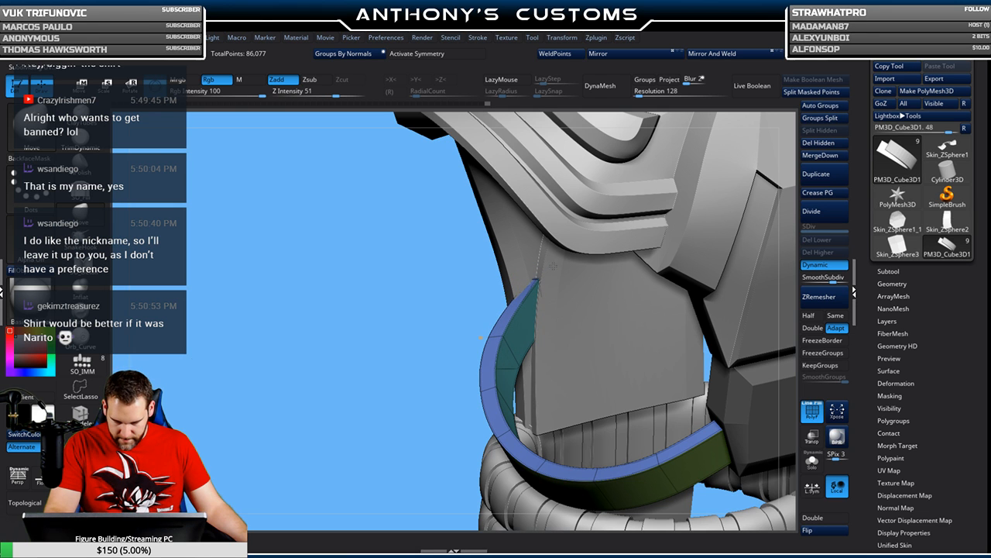
left_click_drag(556, 259, 682, 275)
left_click_drag(623, 316, 594, 252)
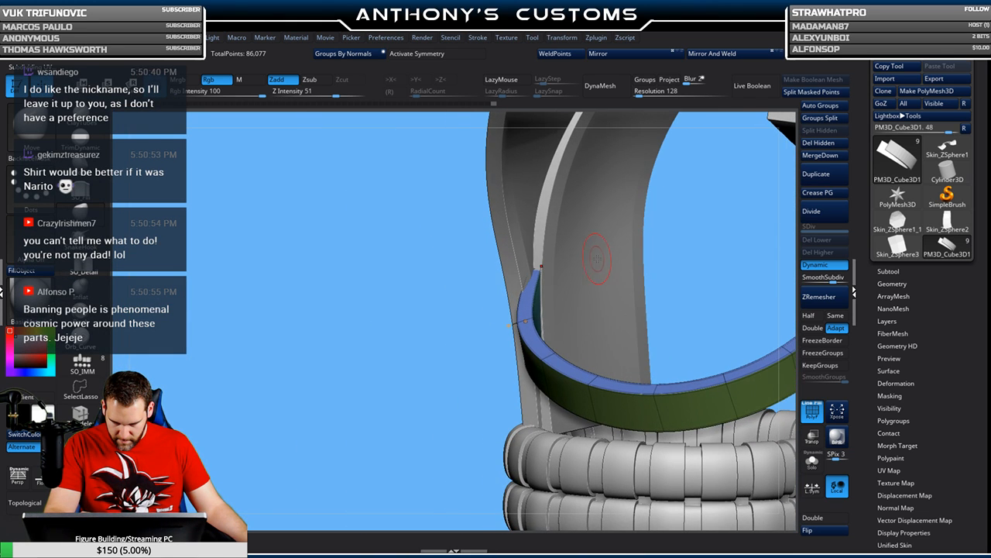
left_click_drag(673, 249, 532, 282)
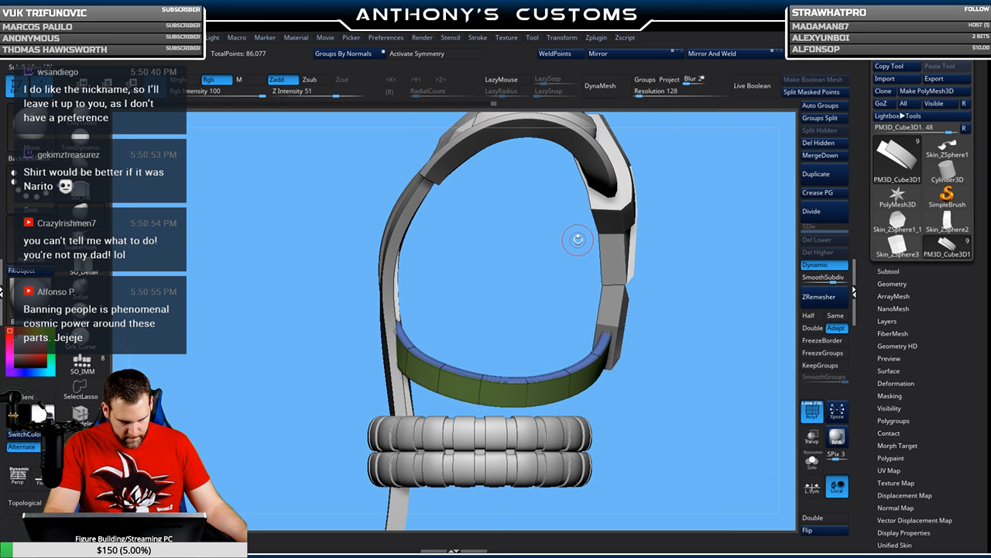
- Fit the strap's rear end against the lower block of the back plate using the Move brush
left_click_drag(706, 289, 661, 283)
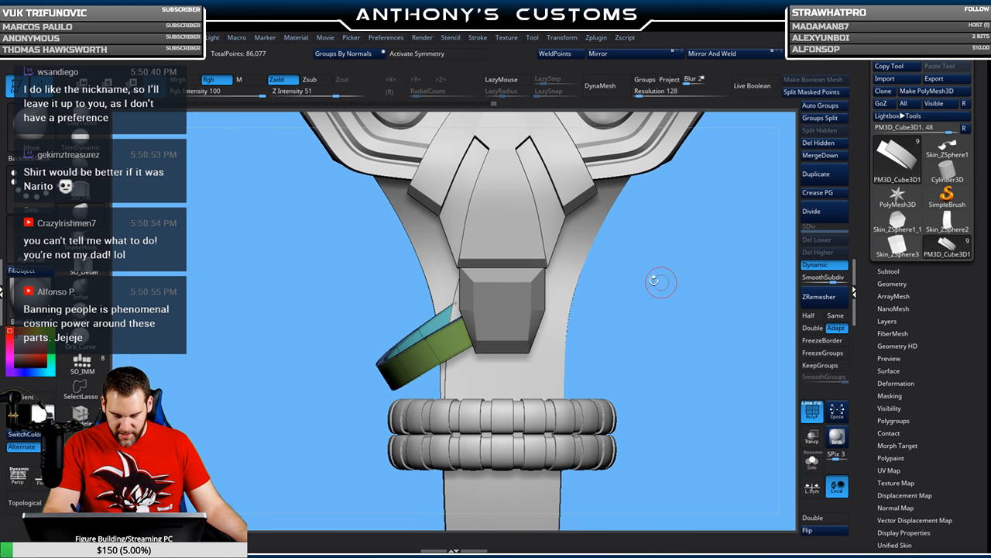
key("space")
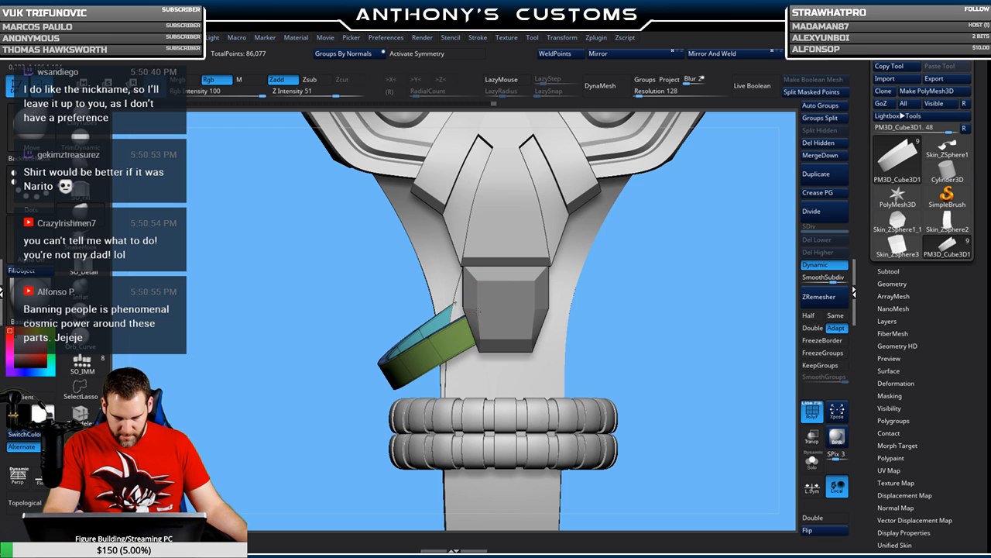
left_click_drag(593, 266, 646, 184)
left_click_drag(618, 294, 659, 285, "alt")
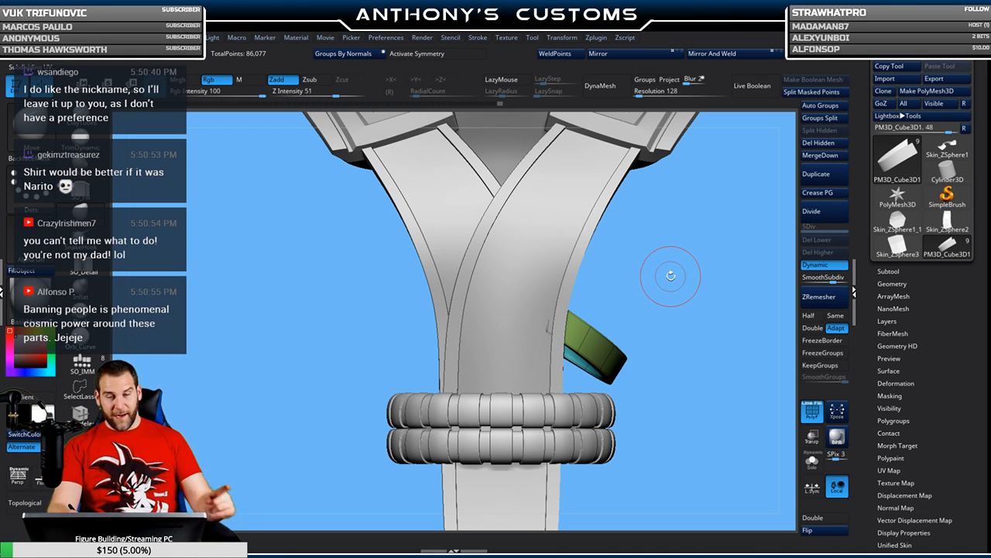
- Mirror the side strap to the opposite side, then apply Mirror And Weld to keep matching straps on both sides
left_click(637, 55)
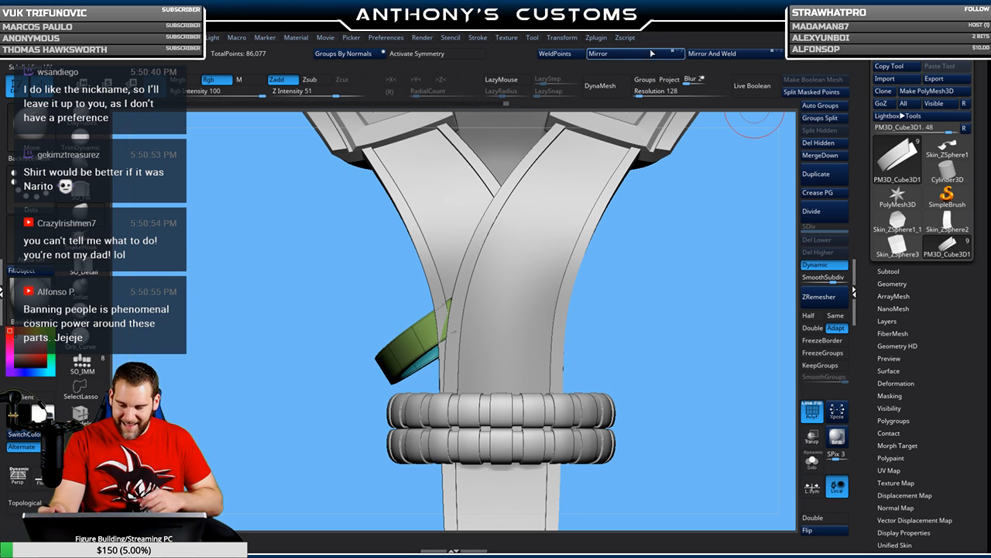
left_click(736, 54)
left_click_drag(675, 292, 709, 283)
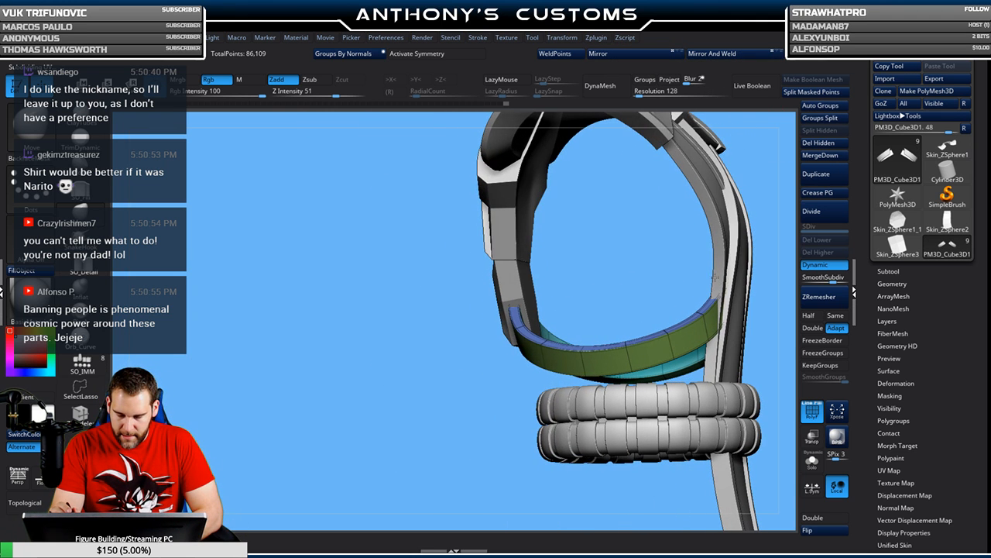
- Examine where the mirrored side straps meet the front sash and back plate from several angles, then hide the polygon wireframe
left_click_drag(396, 386, 247, 378, "alt")
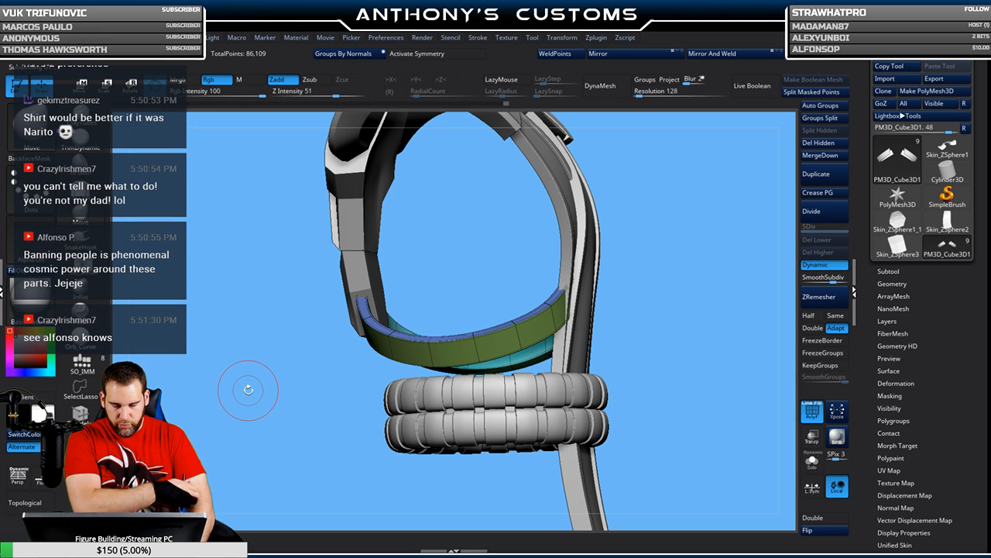
left_click(811, 461)
left_click_drag(631, 372, 691, 398)
left_click(820, 467)
left_click_drag(686, 252, 701, 380)
mouse_move(735, 258)
left_mouse_down("alt")
mouse_move(679, 272)
mouse_move(699, 268)
mouse_move(701, 206)
mouse_move(689, 216)
left_mouse_up("alt")
key("space")
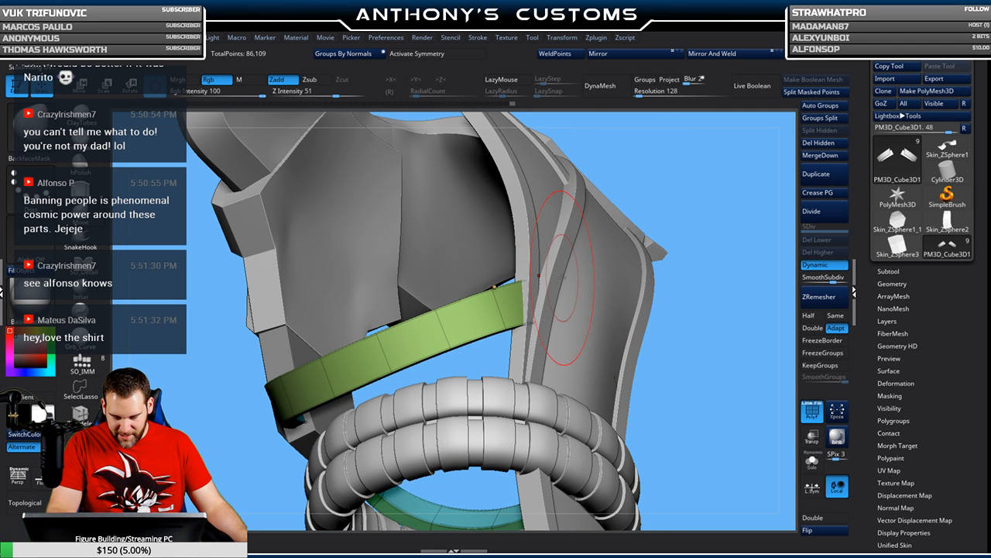
mouse_move(727, 222)
left_mouse_down()
mouse_move(677, 282)
mouse_move(751, 316)
mouse_move(701, 313)
mouse_move(703, 283)
left_mouse_up()
key("space")
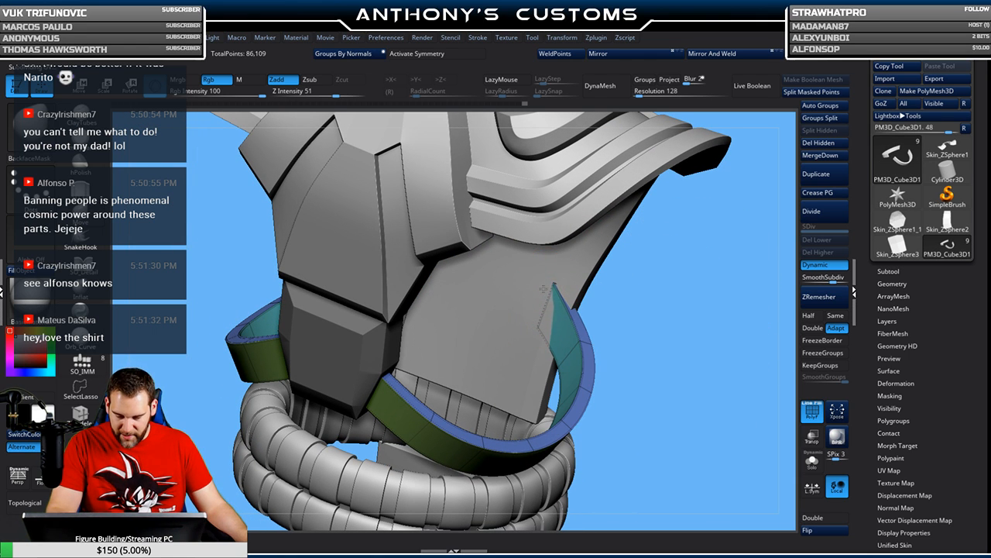
left_click_drag(715, 299, 642, 271)
mouse_move(643, 271)
right_mouse_down()
mouse_move(662, 286)
mouse_move(649, 284)
right_mouse_up()
mouse_move(564, 287)
right_mouse_down()
mouse_move(593, 298)
mouse_move(646, 274)
right_mouse_up()
key("space")
left_click_drag(651, 275, 629, 277)
mouse_move(627, 277)
right_mouse_down()
mouse_move(617, 309)
mouse_move(597, 305)
right_mouse_up()
mouse_move(692, 261)
right_mouse_down()
mouse_move(707, 250)
mouse_move(694, 242)
right_mouse_up()
key("shift+f")
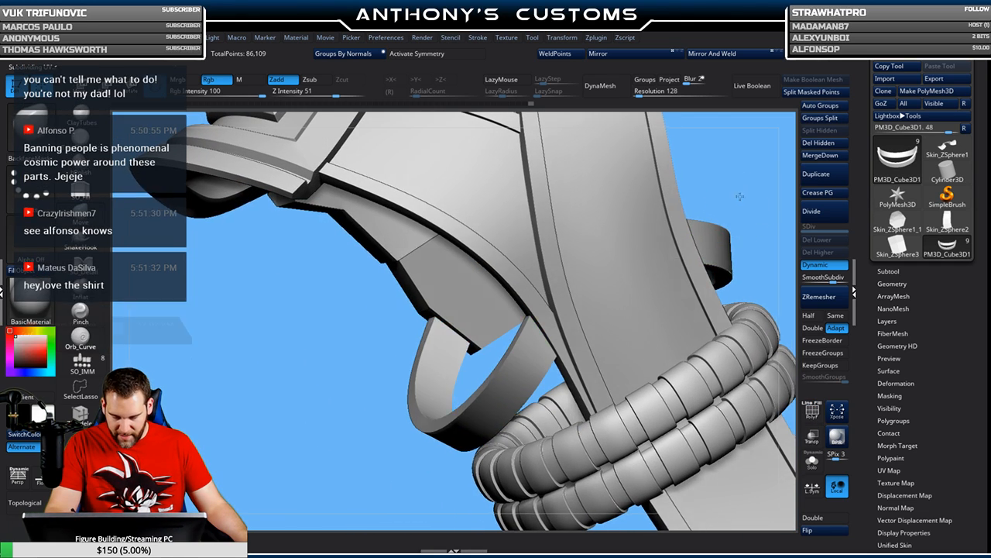
- Review the whole costume from the back, side and front to judge the proportions of the side straps
right_click_drag(736, 199, 746, 193, "shift")
mouse_move(767, 261)
right_mouse_down("alt")
mouse_move(745, 271)
mouse_move(676, 249)
right_mouse_up("alt")
right_click_drag(707, 281, 671, 209, "ctrl")
right_click_drag(611, 279, 681, 265)
right_click_drag(581, 311, 629, 314)
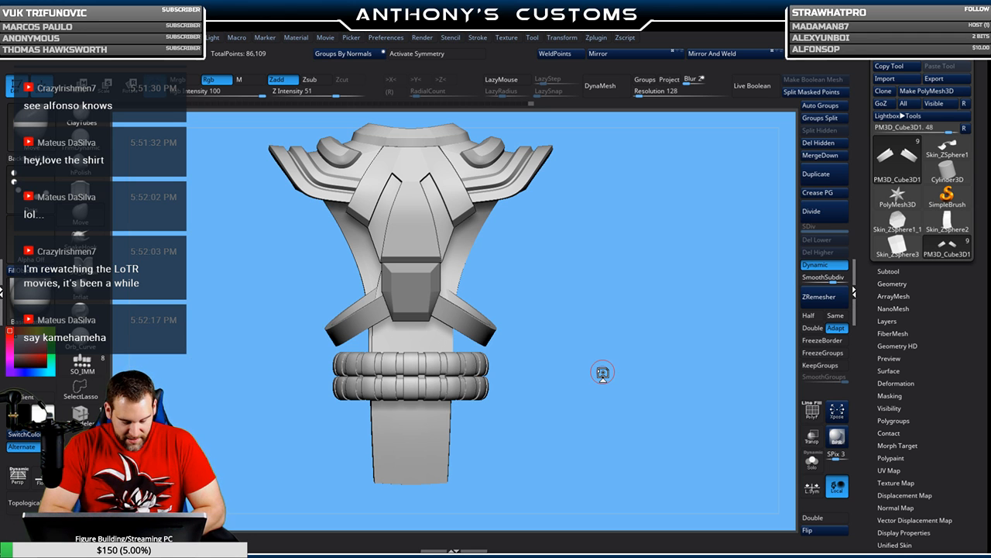
left_click_drag(591, 330, 624, 321)
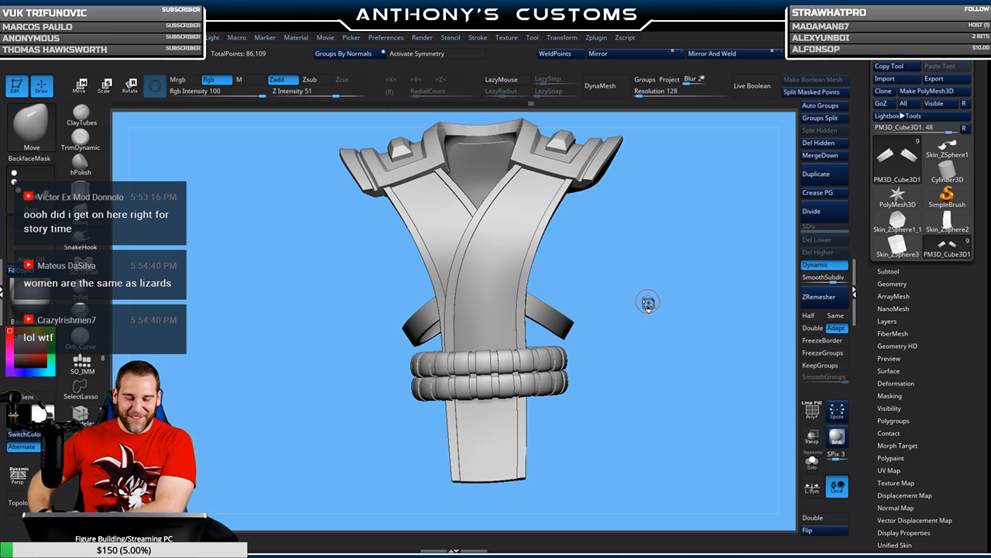
mouse_move(648, 302)
left_mouse_down("shift")
mouse_move(639, 307)
mouse_move(657, 308)
mouse_move(659, 284)
mouse_move(641, 289)
mouse_move(640, 309)
mouse_move(622, 307)
left_mouse_up("shift")
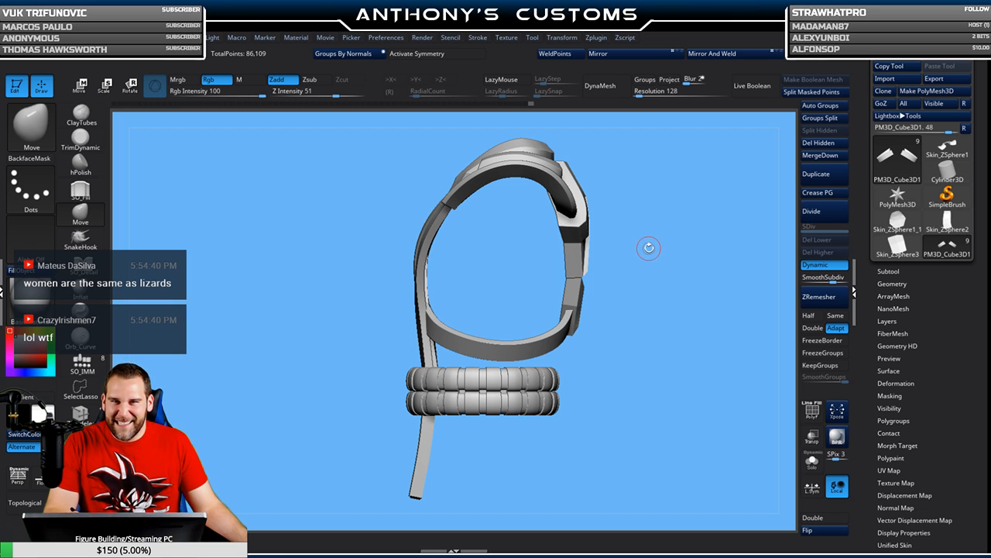
left_click_drag(681, 308, 648, 304)
left_click_drag(568, 304, 609, 295)
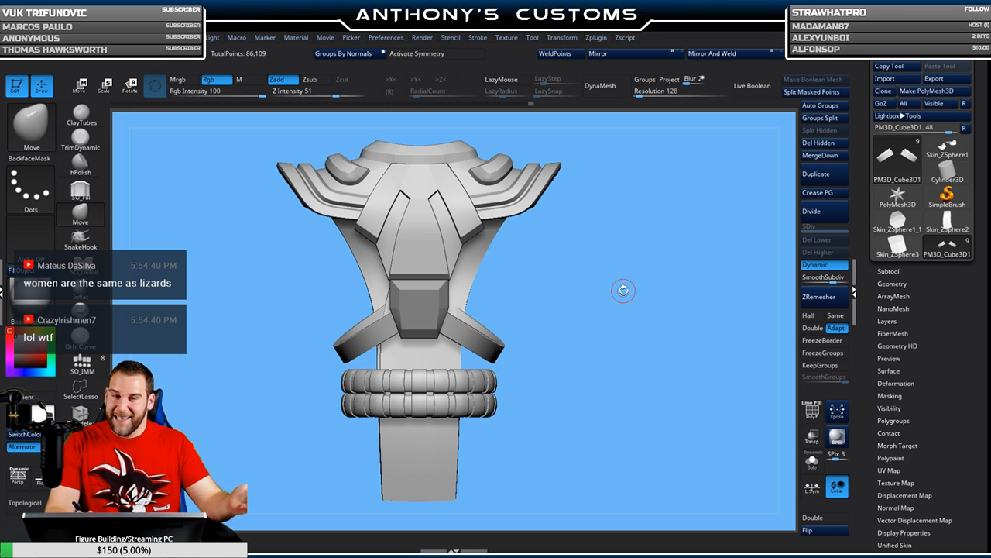
left_click_drag(605, 303, 625, 329)
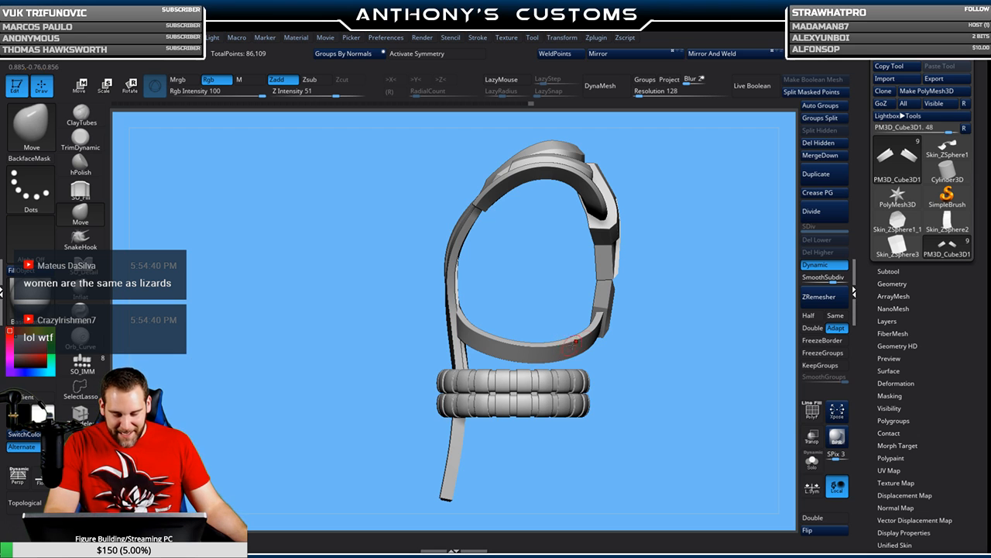
left_click_drag(647, 297, 619, 328)
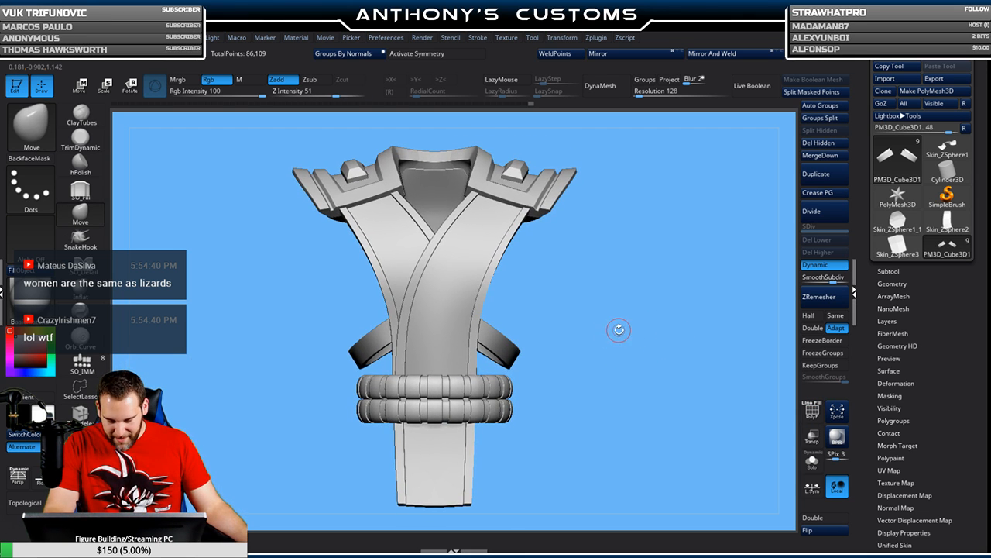
- Select the sash panel hanging below the rope belt, isolate it and turn off its dynamic subdivision
left_click_drag(617, 368, 655, 357)
mouse_move(708, 333)
left_mouse_down("alt")
mouse_move(618, 286)
mouse_move(711, 340)
left_mouse_up("alt")
left_click_drag(710, 340, 656, 309, "alt")
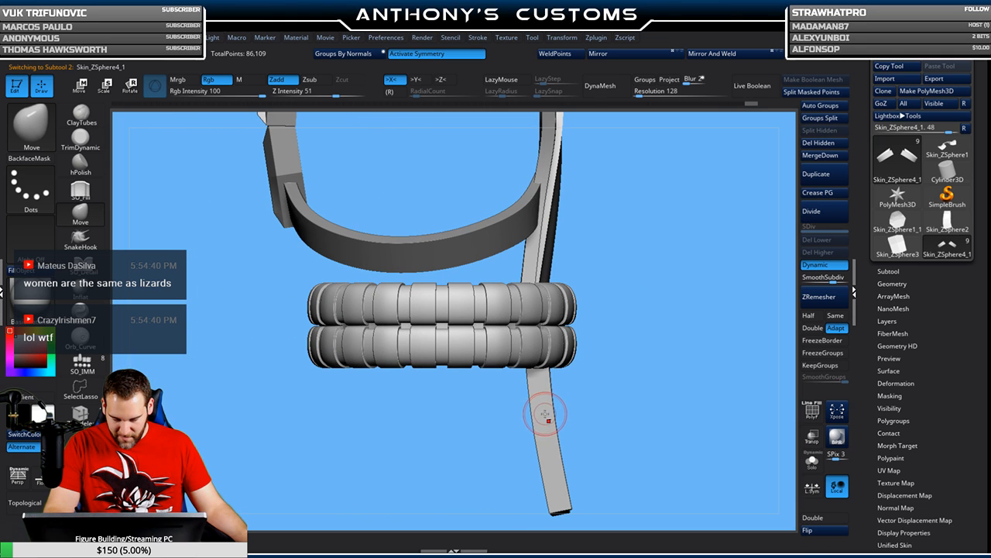
left_click(559, 387, "alt")
left_click_drag(611, 328, 707, 300)
left_click(812, 463)
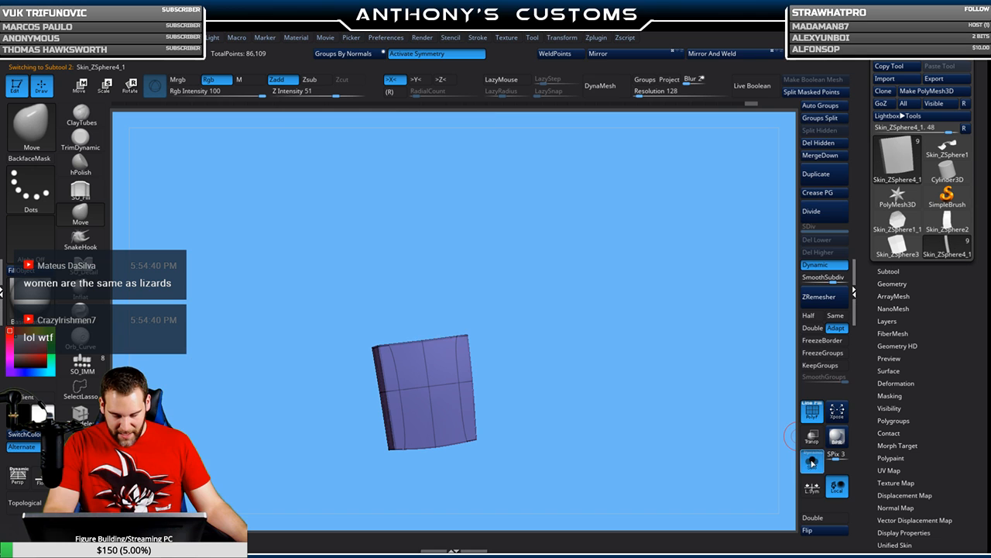
left_click(815, 267)
left_click_drag(639, 303, 625, 366, "alt")
left_click_drag(508, 310, 579, 183, "alt")
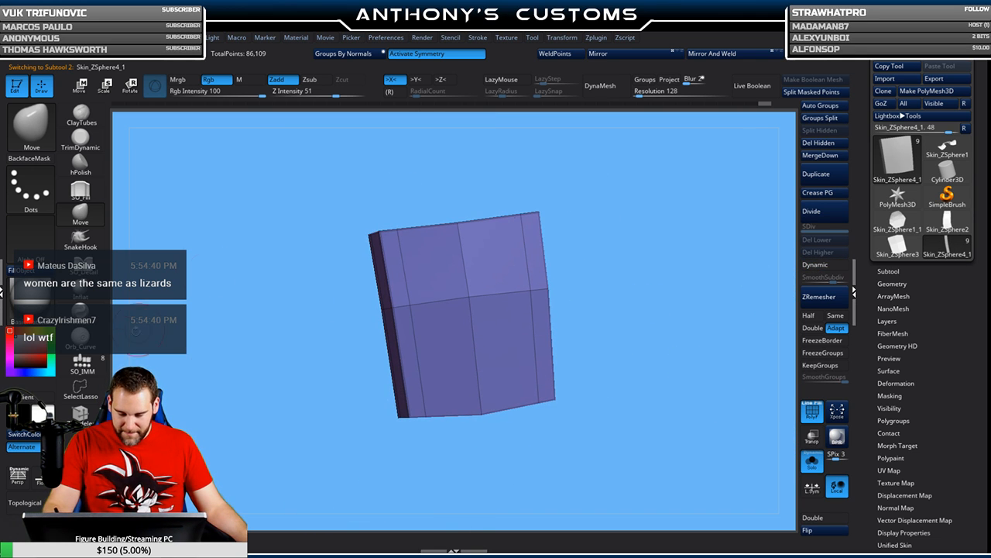
- Thin the hanging sash panel by pushing in one broad face with ZModeler's polygon QMesh set to Polygroup All
key("b")
key("z")
key("m")
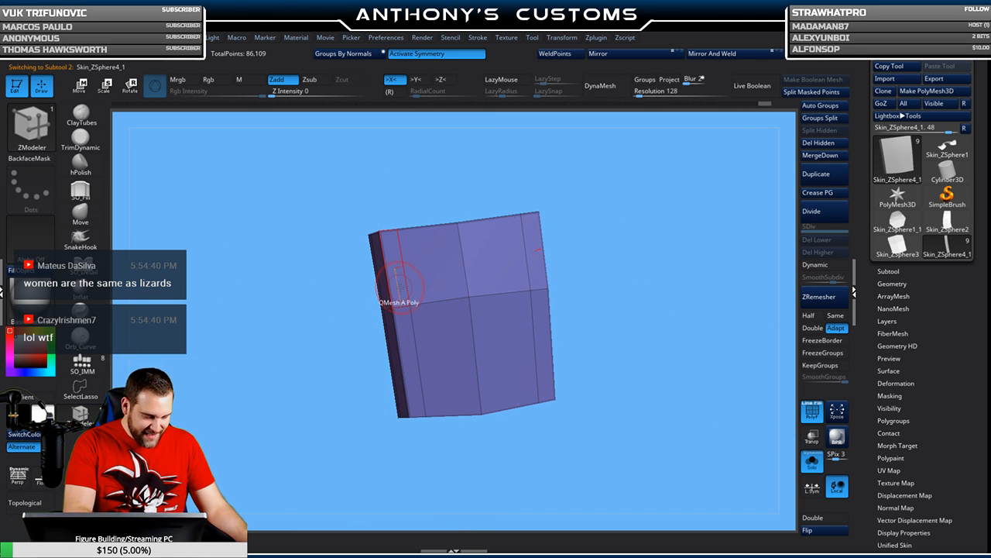
left_click_drag(602, 271, 655, 271)
left_click(367, 295, "alt")
left_click(367, 297)
left_click_drag(580, 284, 622, 301)
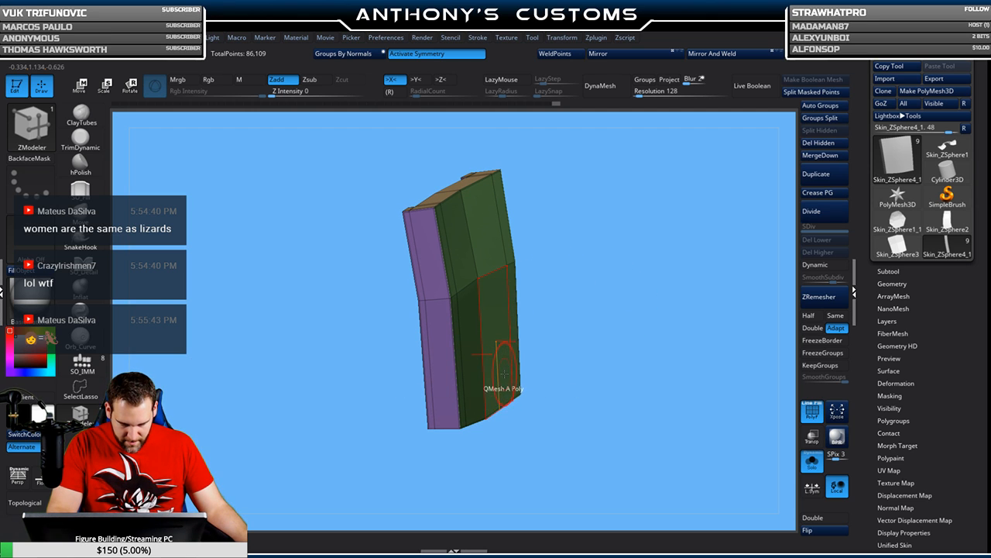
key("space")
left_click(582, 271)
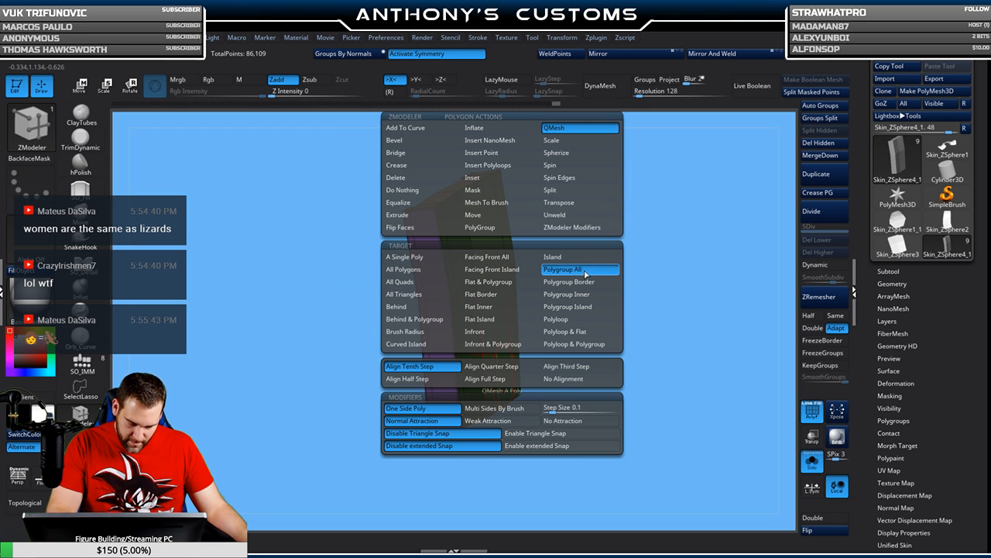
left_click_drag(476, 390, 465, 398)
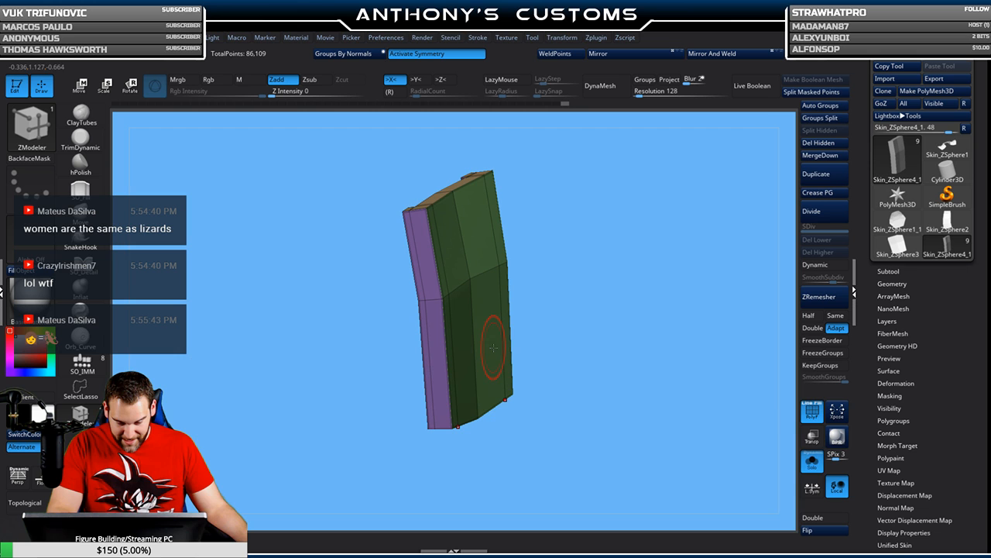
- Show the full costume again, re-enable dynamic subdivision on the hanging panel and check its thickness
left_click(812, 463)
left_click_drag(659, 288, 577, 391)
left_click(815, 264)
left_click_drag(592, 408, 626, 328)
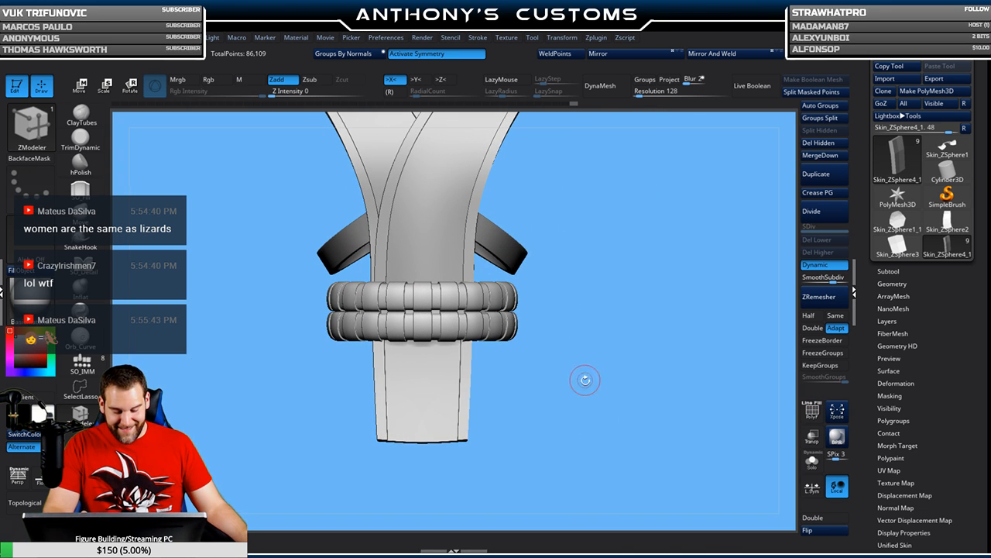
left_click_drag(585, 379, 597, 377)
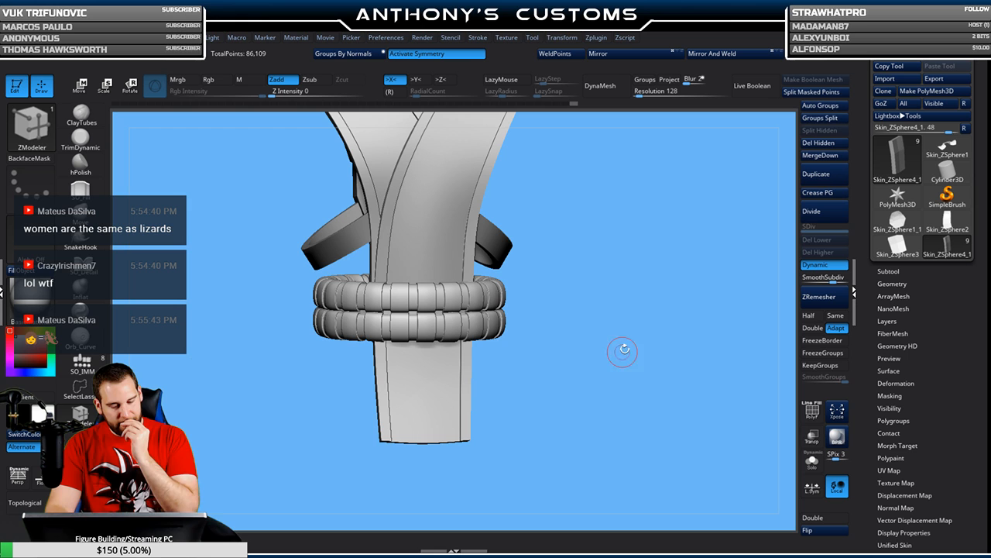
- Select the side straps, display their polygon wireframe and activate symmetry across X
left_click(500, 242, "alt")
left_click_drag(659, 277, 540, 267, "shift")
key("shift+f")
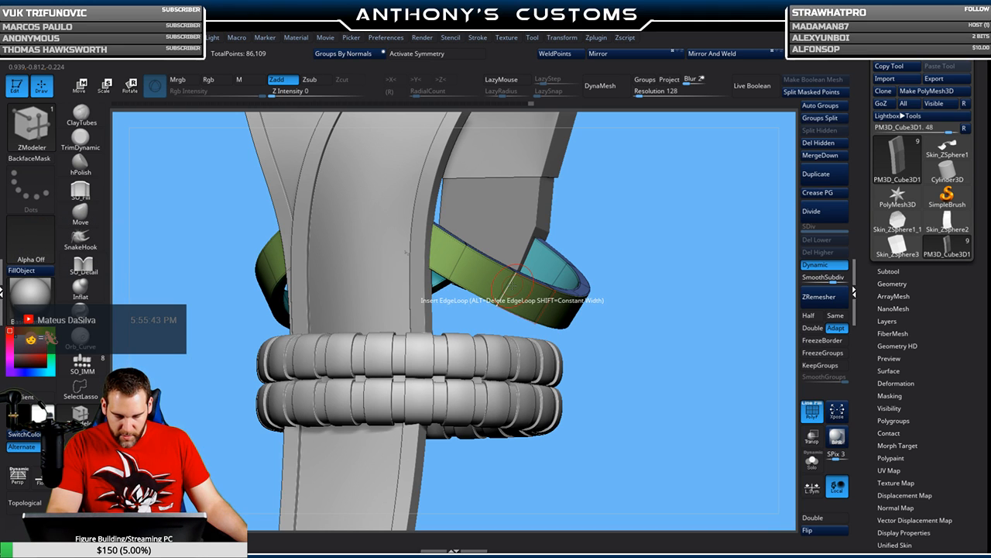
left_click(440, 54)
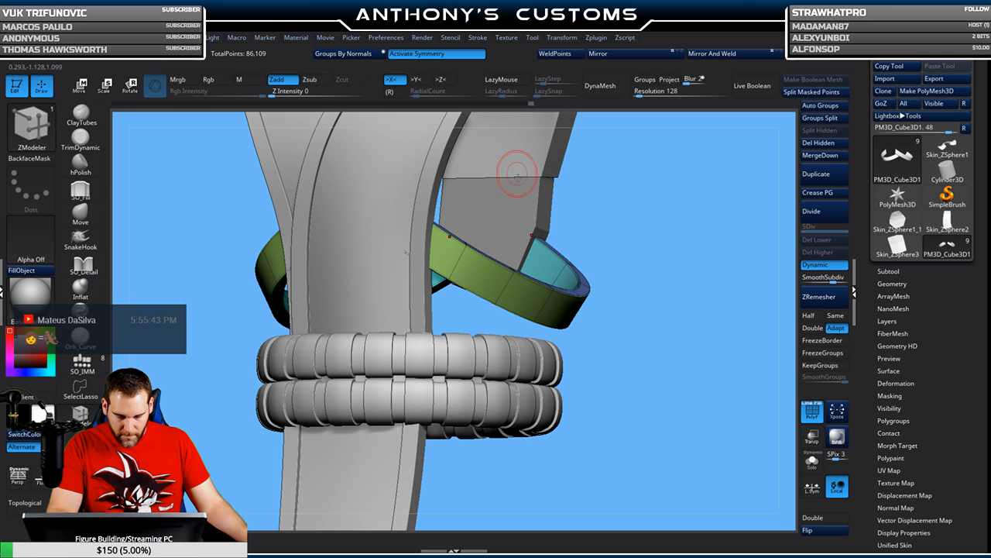
- Try inserting lengthwise edge loops into the side straps with ZModeler's edge Insert set to Multiple EdgeLoops
key("space")
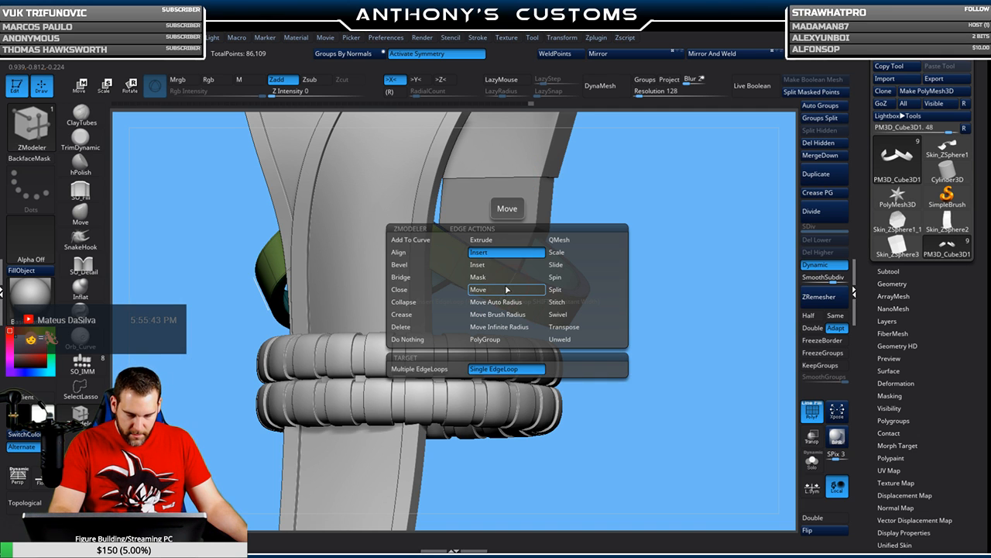
left_click(451, 370)
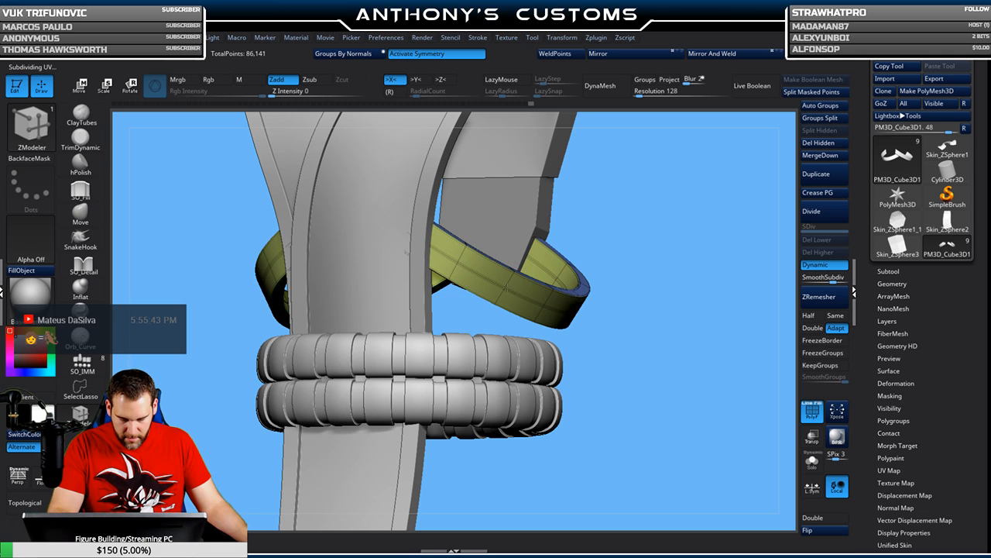
left_click_drag(506, 294, 503, 297)
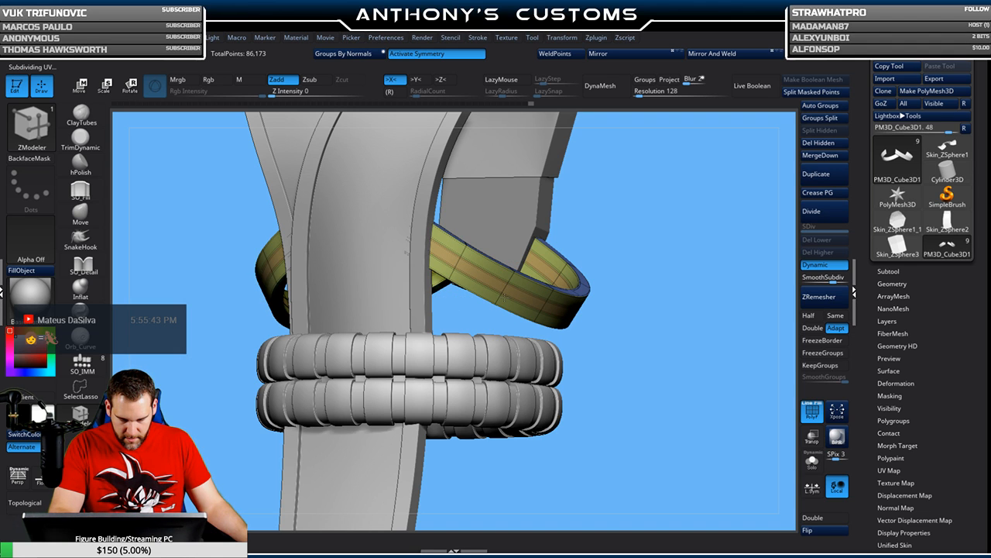
left_click_drag(647, 274, 717, 264)
mouse_move(717, 264)
left_mouse_down()
mouse_move(717, 299)
mouse_move(679, 290)
mouse_move(684, 282)
left_mouse_up()
key("ctrl")
mouse_move(698, 349)
left_mouse_down()
mouse_move(673, 348)
mouse_move(660, 365)
mouse_move(664, 357)
mouse_move(651, 358)
mouse_move(609, 314)
left_mouse_up()
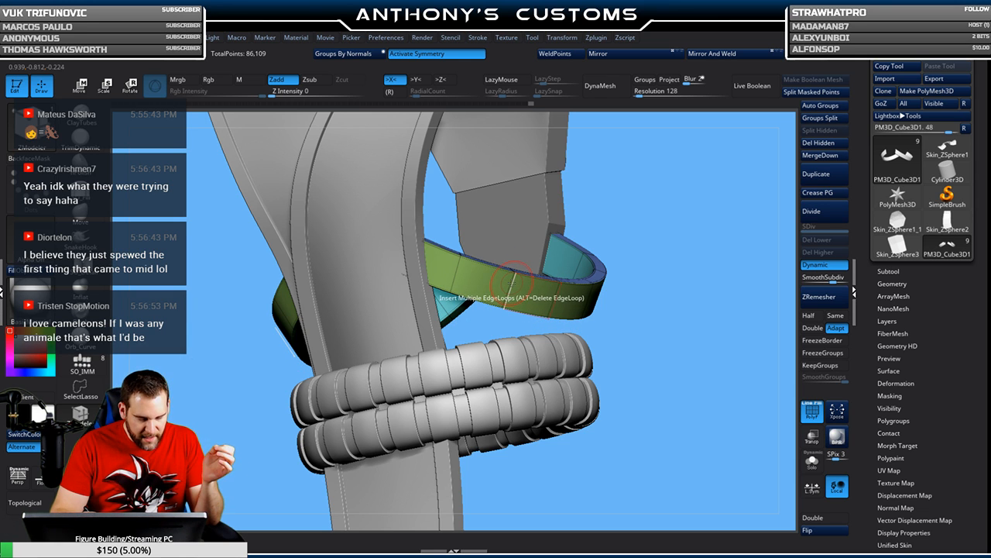
key("space")
left_click(510, 265)
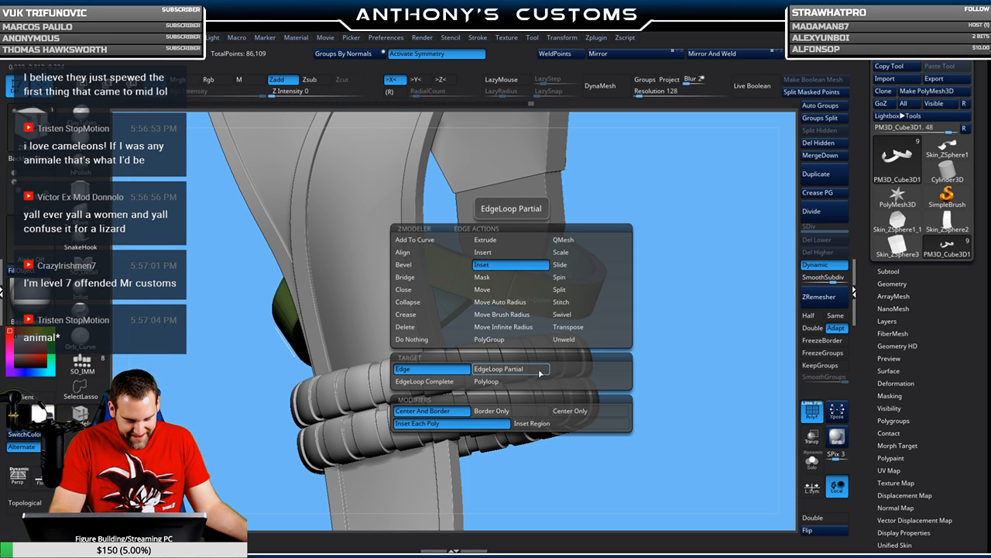
left_click(542, 423)
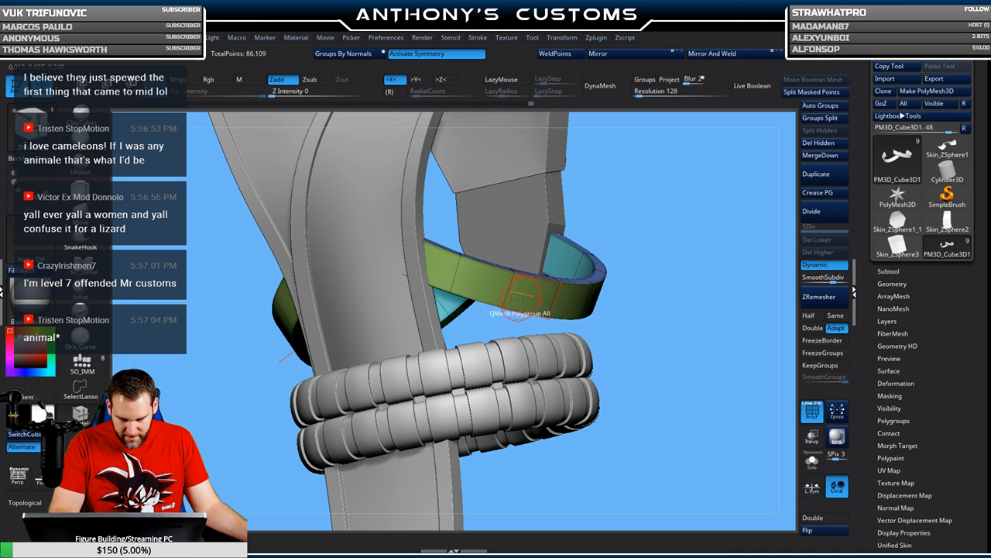
- Inset the outer face of the side straps with ZModeler's polygon Inset, using Polygroup All and Inset Region, to form a central strip
key("space")
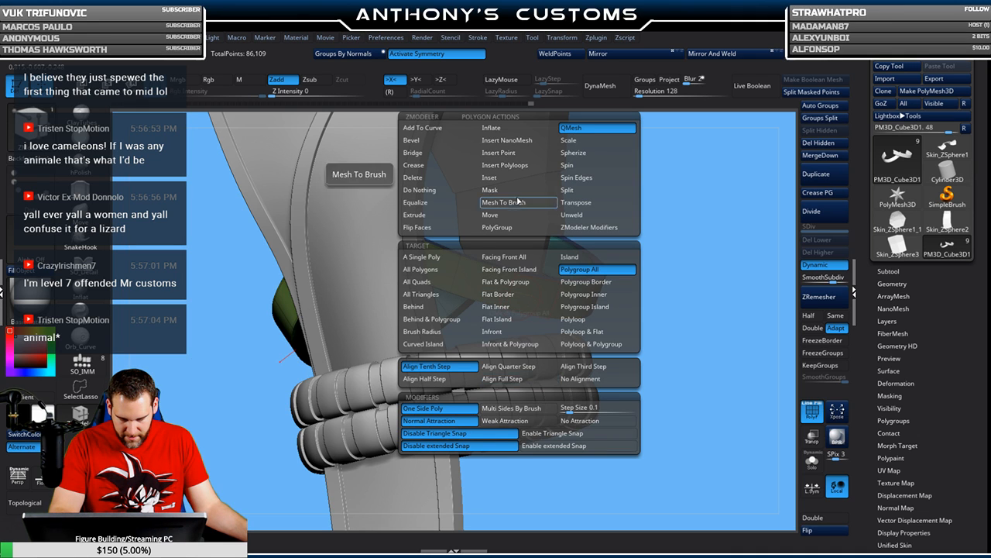
left_click(515, 179)
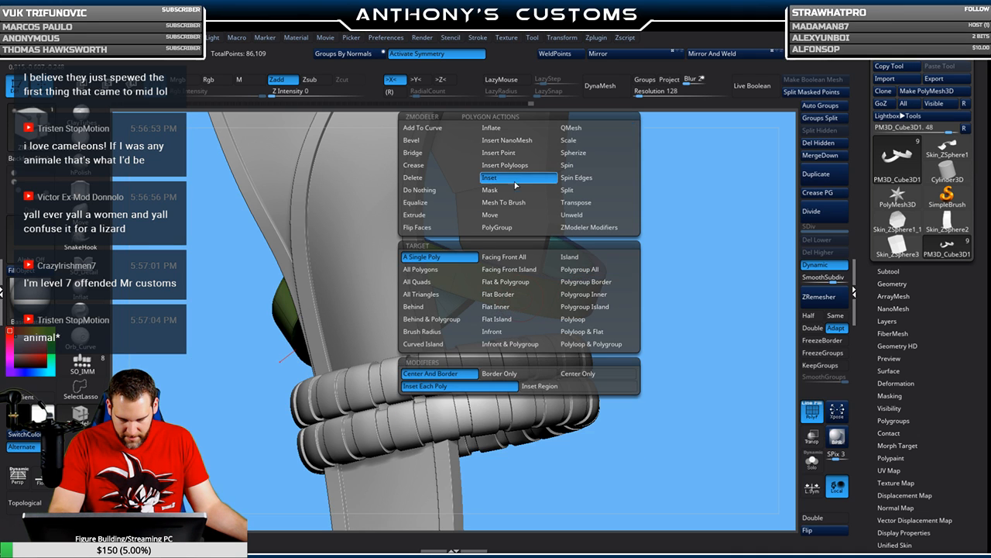
left_click(597, 270)
left_click(545, 389)
left_click_drag(526, 292, 526, 299)
left_click_drag(660, 243, 713, 283)
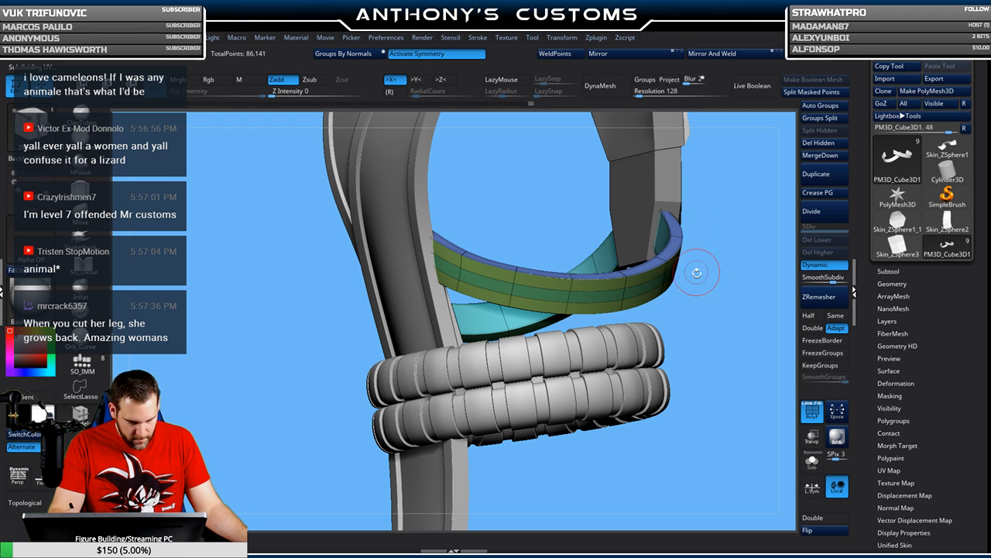
left_click_drag(708, 332, 659, 278, "alt")
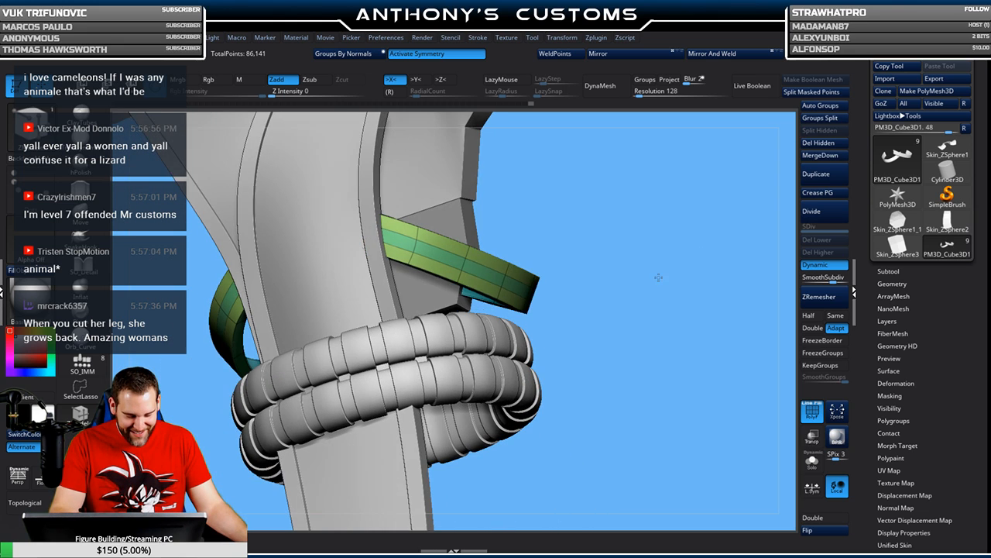
- Raise the central strip of the side straps with QMesh set to Polygroup All, then isolate the straps
key("space")
left_click(551, 129)
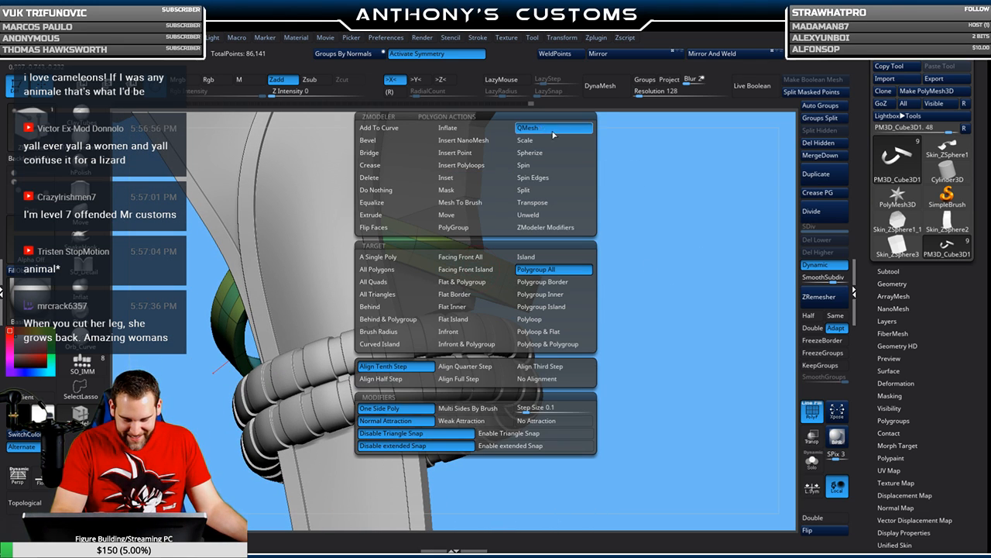
left_click(471, 270)
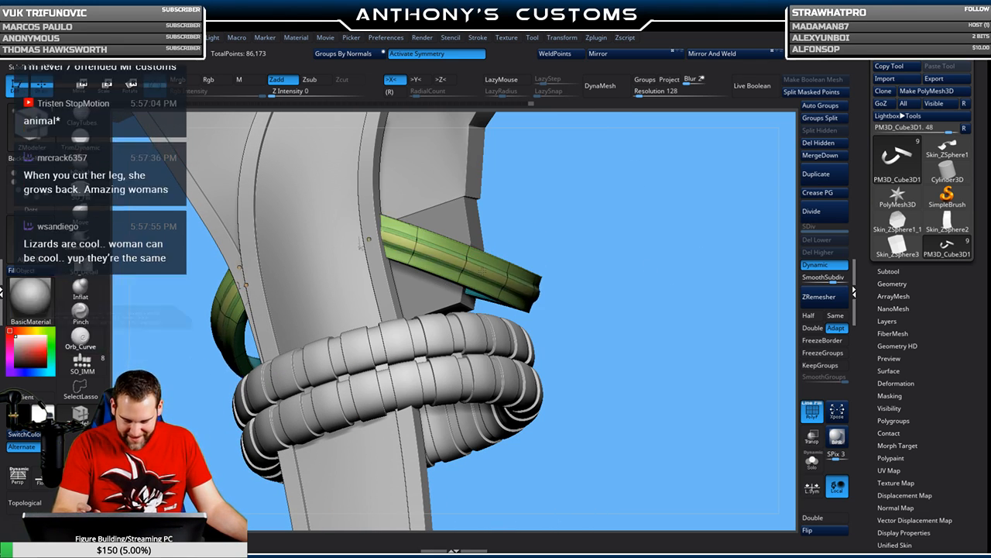
mouse_move(680, 246)
left_mouse_down()
mouse_move(573, 252)
mouse_move(481, 240)
mouse_move(566, 249)
left_mouse_up()
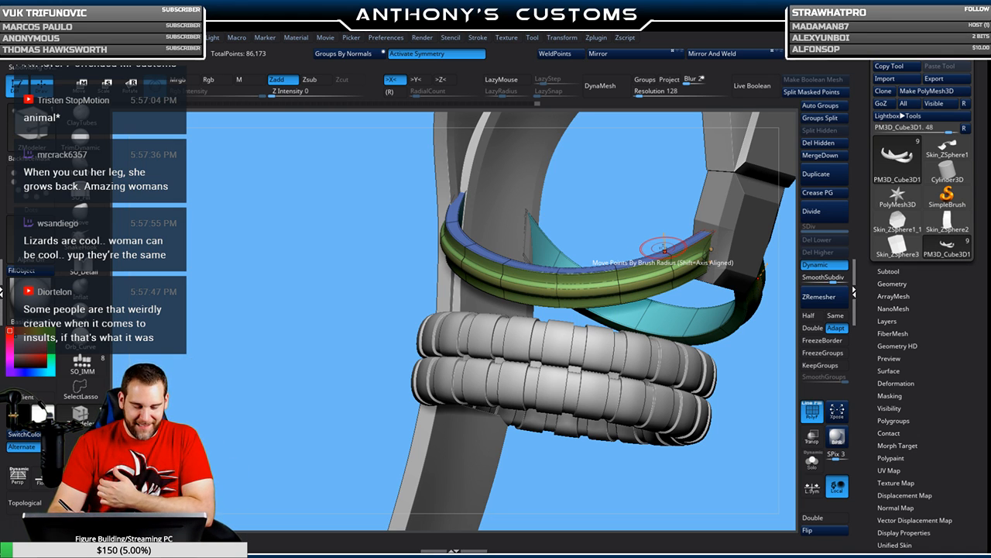
left_click(813, 457)
left_click_drag(684, 429, 788, 338)
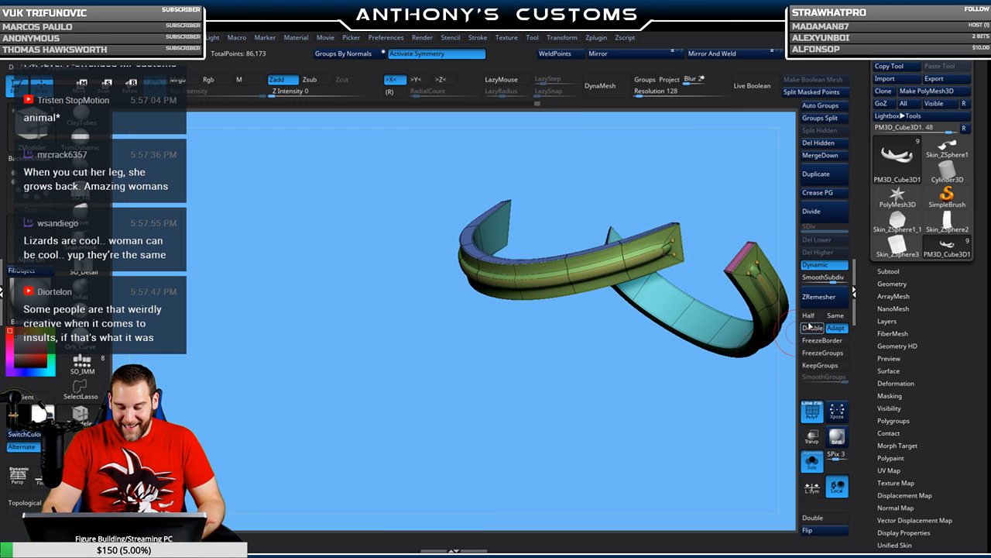
- Turn off the straps' dynamic subdivision and crease the raised band's edge with ZModeler's edge Crease set to EdgeLoop Complete
left_click(833, 268)
left_click_drag(601, 405, 665, 398)
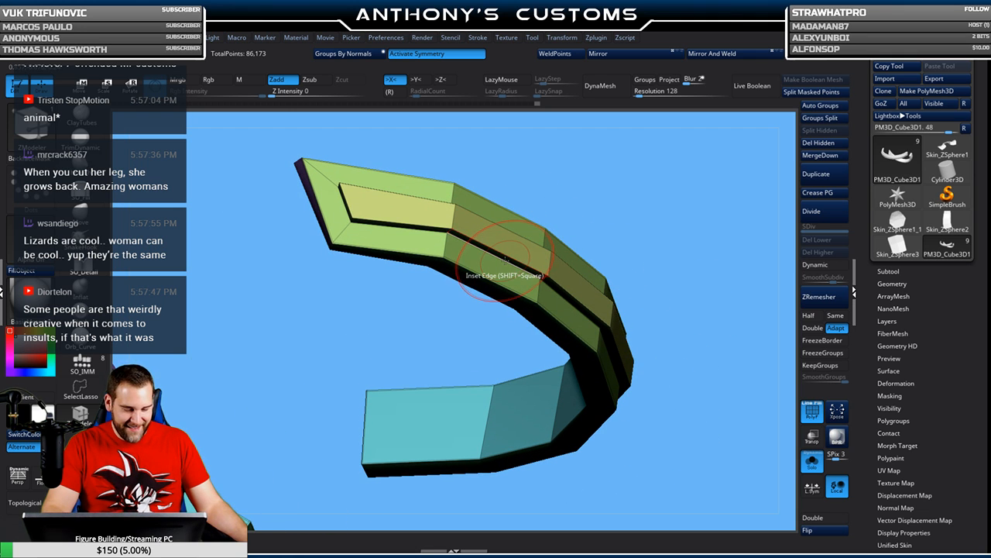
key("space")
left_click(494, 253)
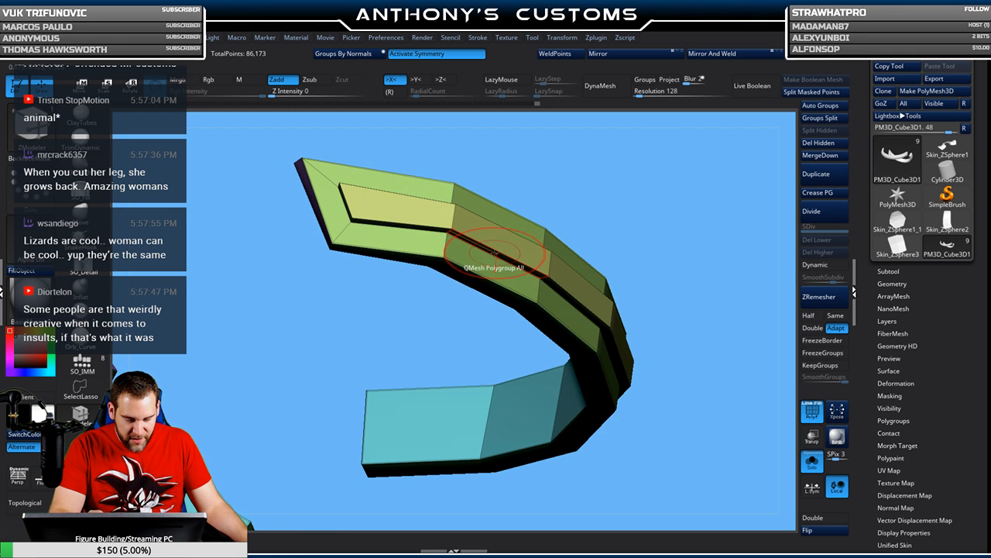
key("space")
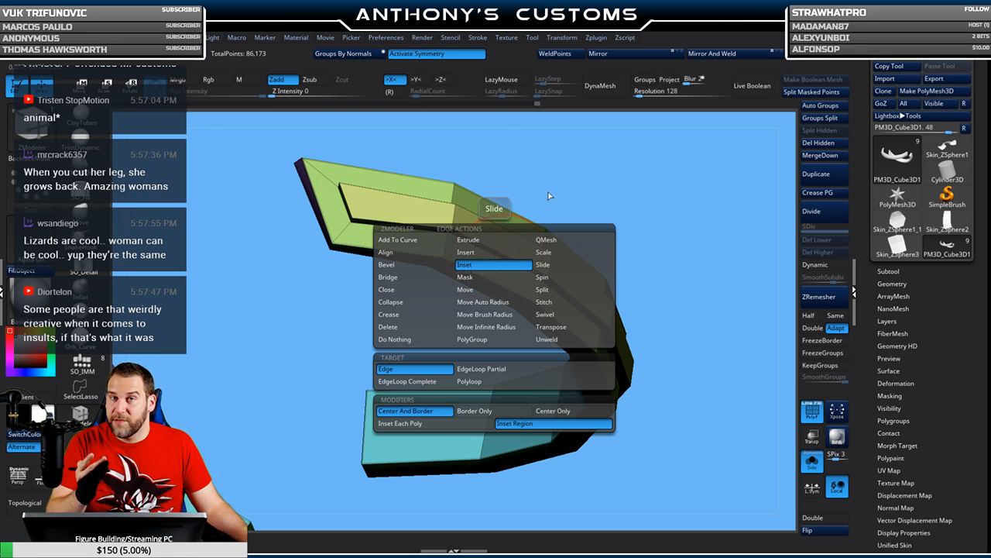
left_click(398, 315)
left_click(426, 382)
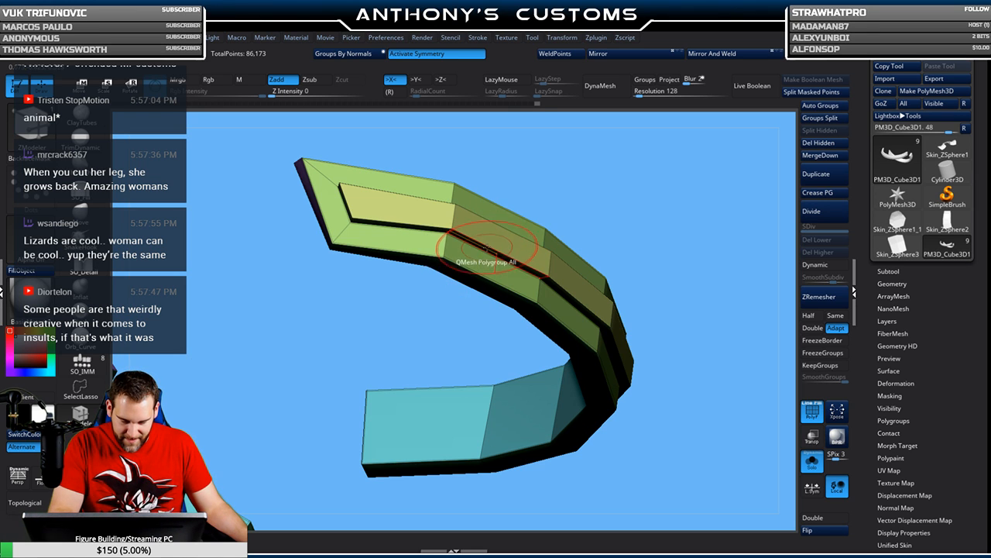
left_click(486, 248)
- Leave solo display and reactivate dynamic subdivision on the side straps to check them with the rest of the costume
left_click_drag(681, 261, 688, 178, "alt")
left_click(811, 467)
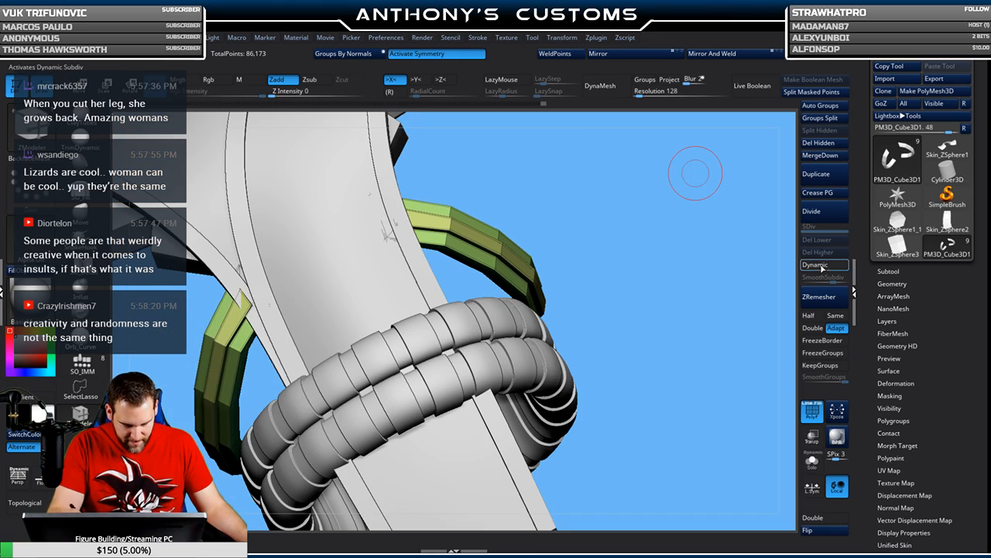
left_click(823, 268)
left_click_drag(693, 328, 612, 350)
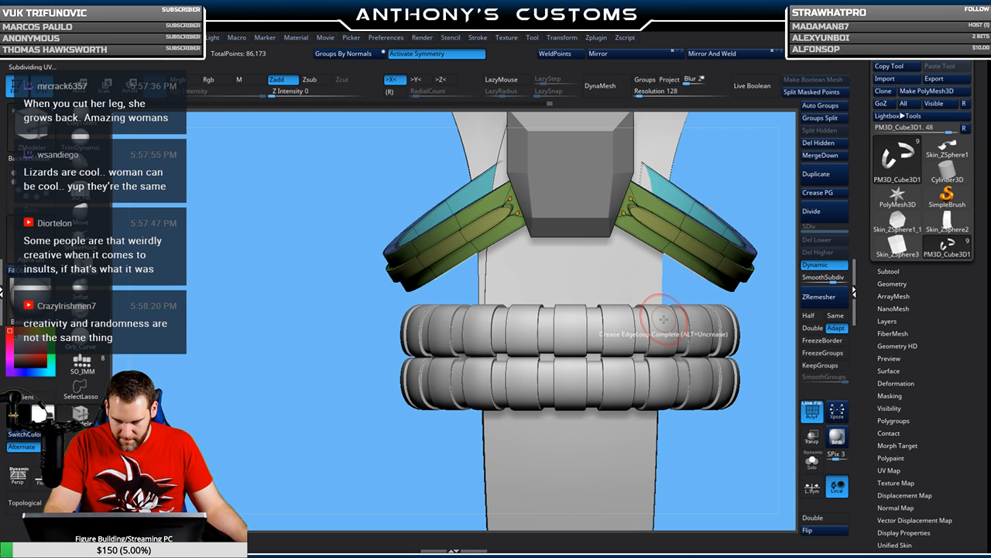
key("shift+f")
key("f")
mouse_move(610, 376)
left_mouse_down()
mouse_move(647, 389)
mouse_move(681, 383)
mouse_move(629, 377)
mouse_move(624, 389)
mouse_move(594, 388)
mouse_move(586, 378)
mouse_move(678, 378)
mouse_move(624, 330)
mouse_move(627, 357)
mouse_move(643, 357)
mouse_move(618, 364)
mouse_move(662, 379)
mouse_move(710, 375)
left_mouse_up()
- Deactivate symmetry on the side straps and switch to the Move brush
left_click(437, 54)
left_click(81, 213)
mouse_move(644, 283)
left_mouse_down("alt")
mouse_move(638, 296)
mouse_move(666, 274)
mouse_move(651, 265)
left_mouse_up("alt")
key("space")
key("shift+f")
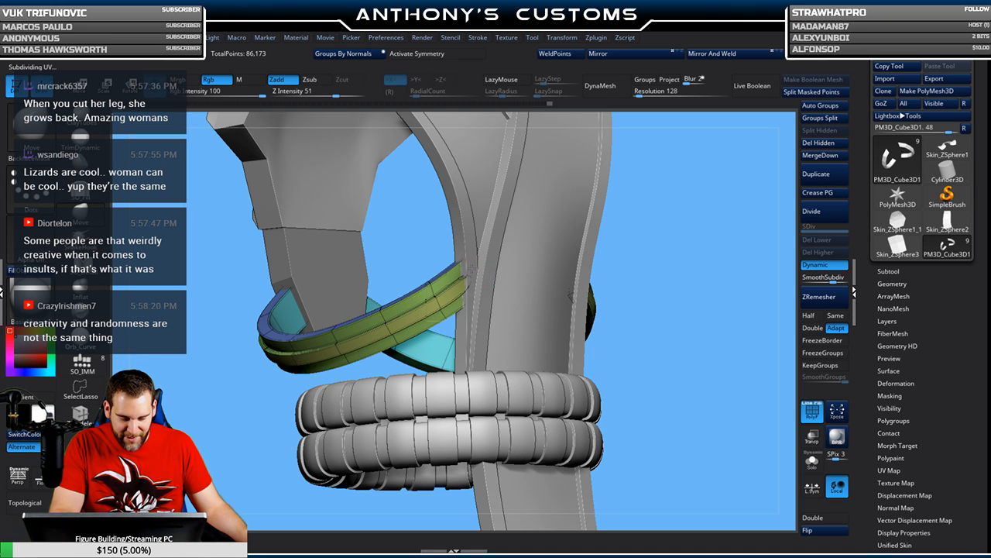
- Hide the polygon wireframe, inspect where the side straps meet the sash and save the project
key("shift+f")
mouse_move(686, 209)
left_mouse_down()
mouse_move(679, 261)
mouse_move(682, 248)
mouse_move(715, 249)
mouse_move(701, 217)
mouse_move(686, 243)
mouse_move(668, 248)
mouse_move(712, 244)
mouse_move(672, 261)
mouse_move(701, 264)
mouse_move(662, 296)
mouse_move(668, 305)
mouse_move(646, 305)
mouse_move(604, 273)
left_mouse_up()
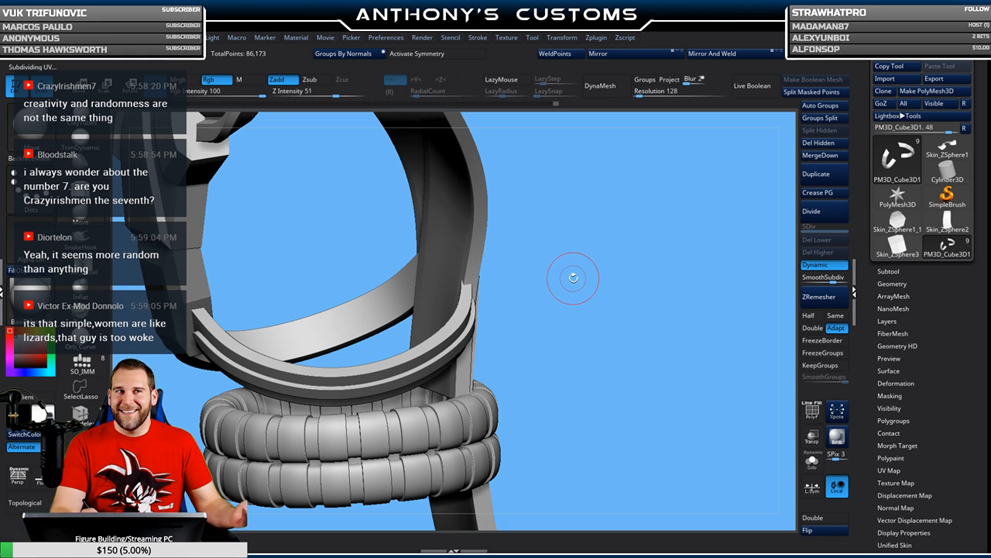
left_click_drag(567, 277, 640, 220)
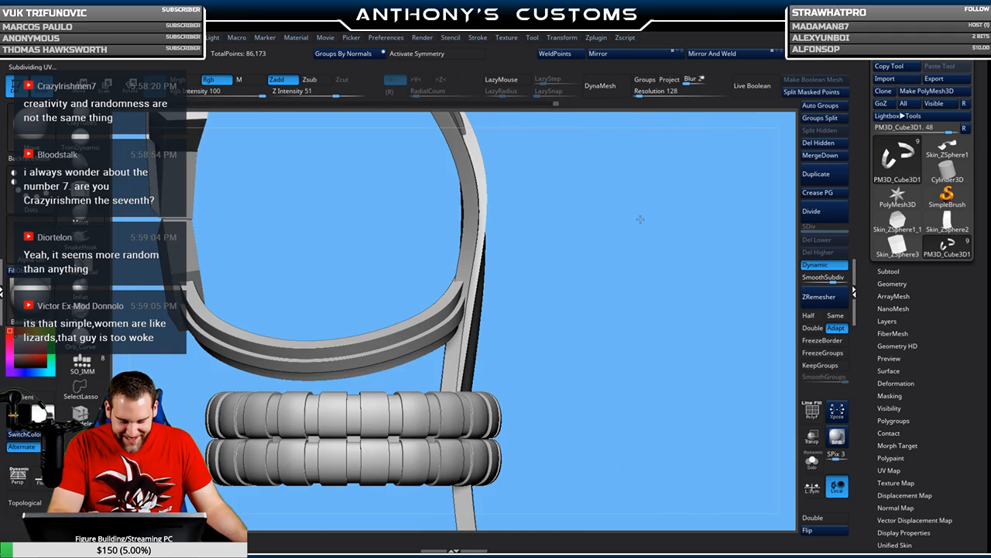
left_click_drag(618, 295, 615, 409)
left_click_drag(680, 286, 700, 288)
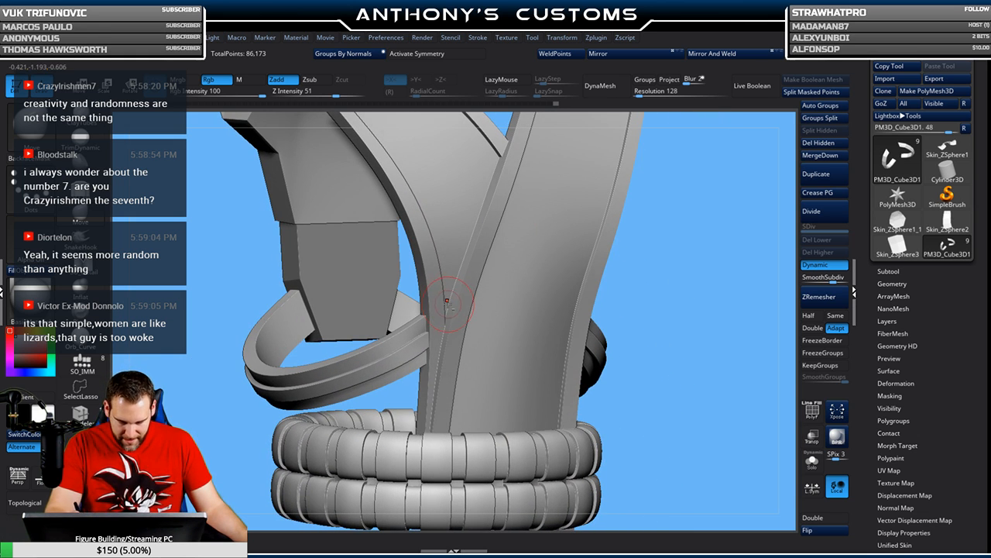
key("ctrl+s")
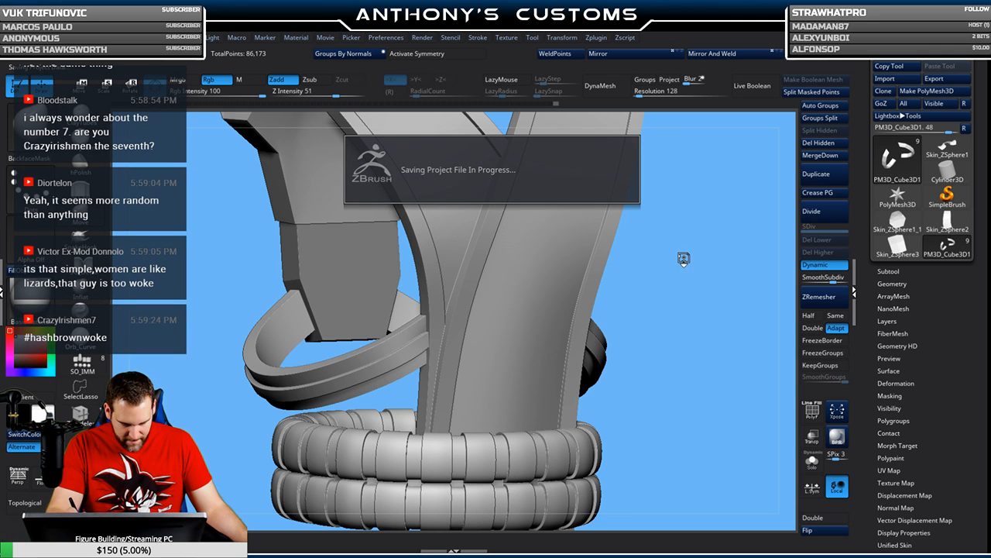
left_click_drag(678, 260, 681, 284)
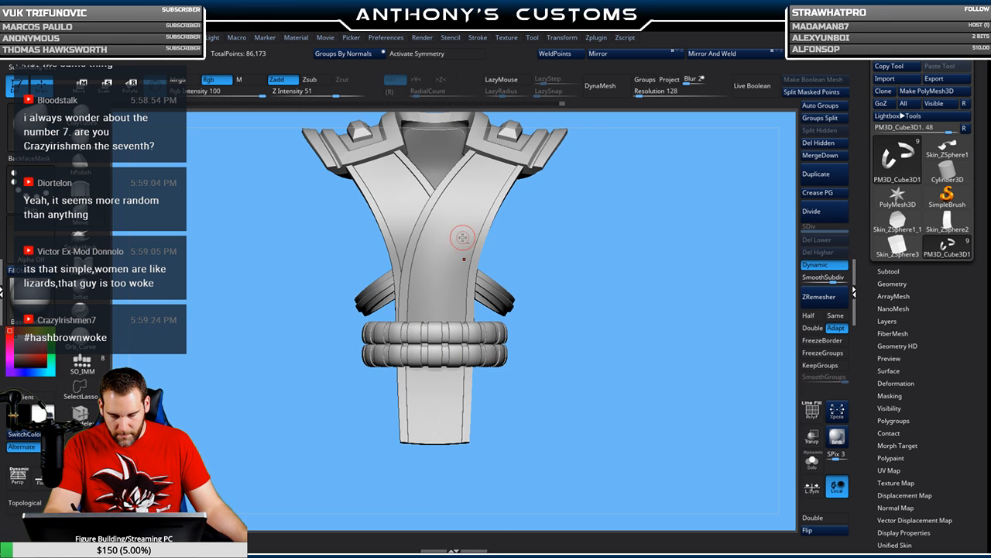
- Select the hanging panel below the belt, activate symmetry across X, show its wireframe and open the geometry crease settings
key("x")
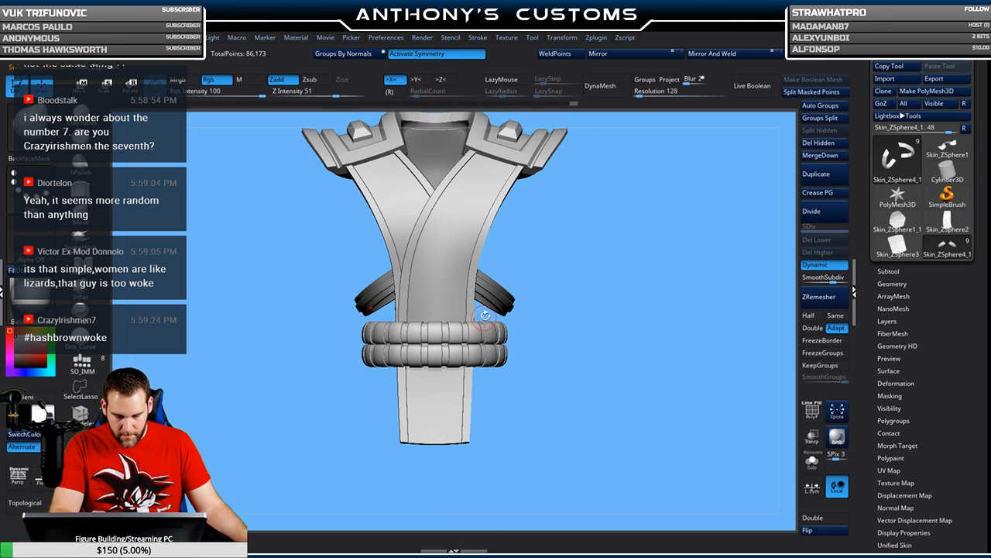
key("shift+f")
left_click_drag(641, 270, 762, 215, "alt")
left_click(895, 283)
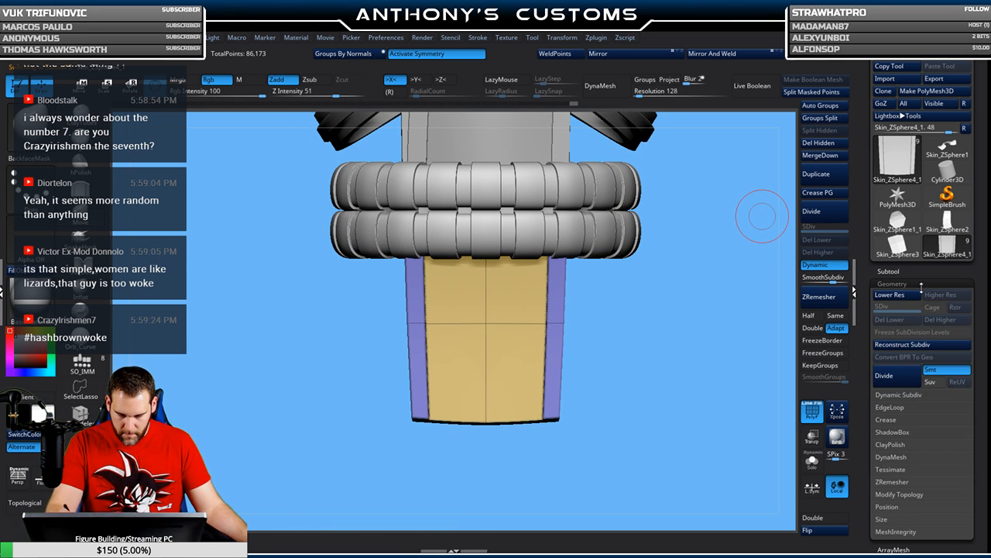
left_click_drag(973, 331, 978, 285)
left_click(890, 369)
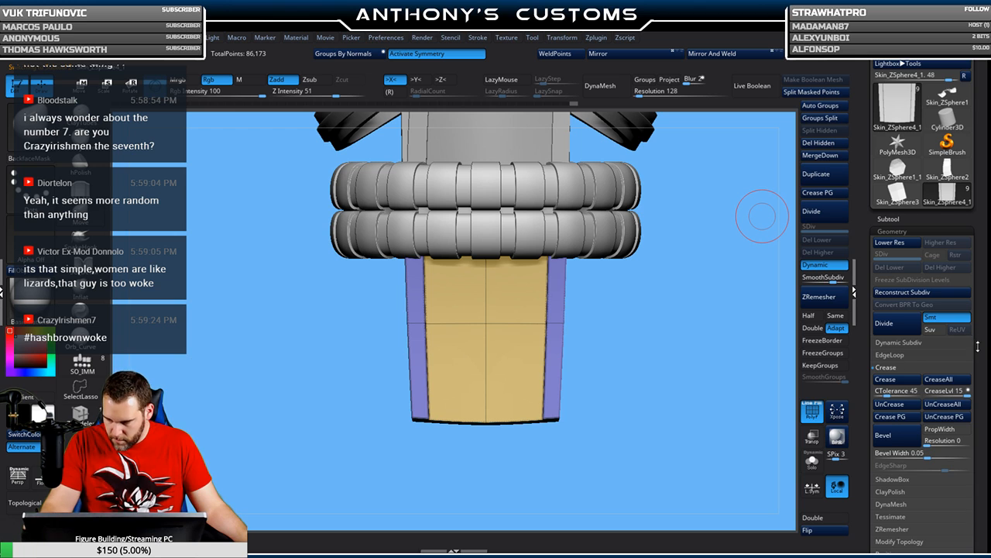
- Set the hanging panel's crease level to 3 and refresh its dynamic subdivision
scroll(968, 347, "down", 1)
left_click_drag(965, 355, 950, 355)
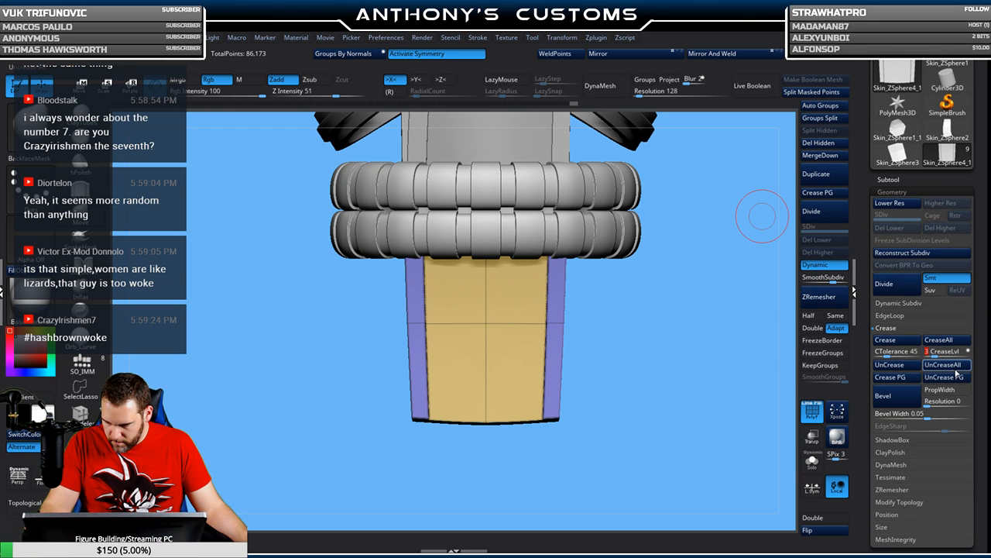
left_click(826, 268)
left_click(826, 267)
- Hide the wireframe, set the hanging panel's crease level to 2 and refresh dynamic subdivision to soften its edges
key("shift+f")
left_click_drag(642, 361, 736, 245)
left_click_drag(935, 354, 932, 355)
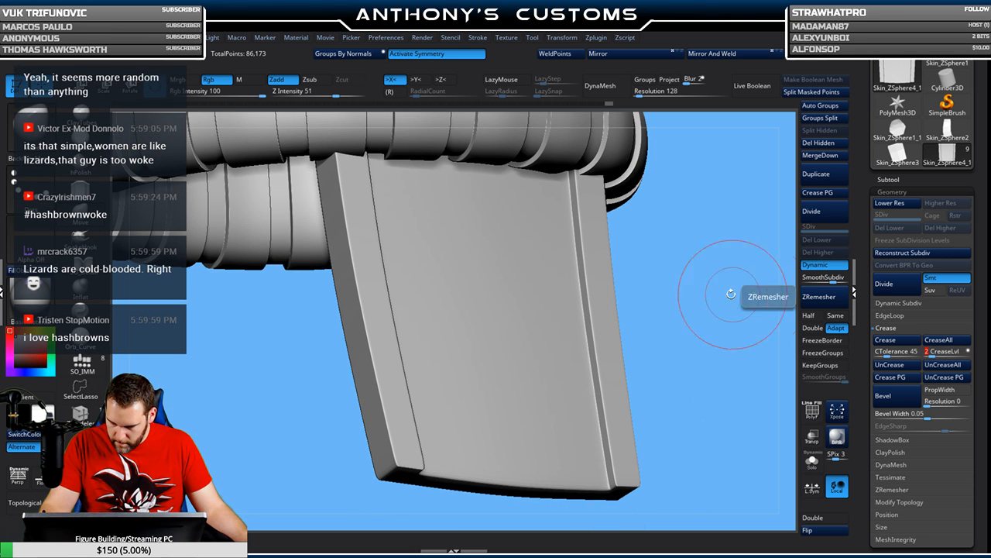
left_click(817, 265)
left_click(816, 265)
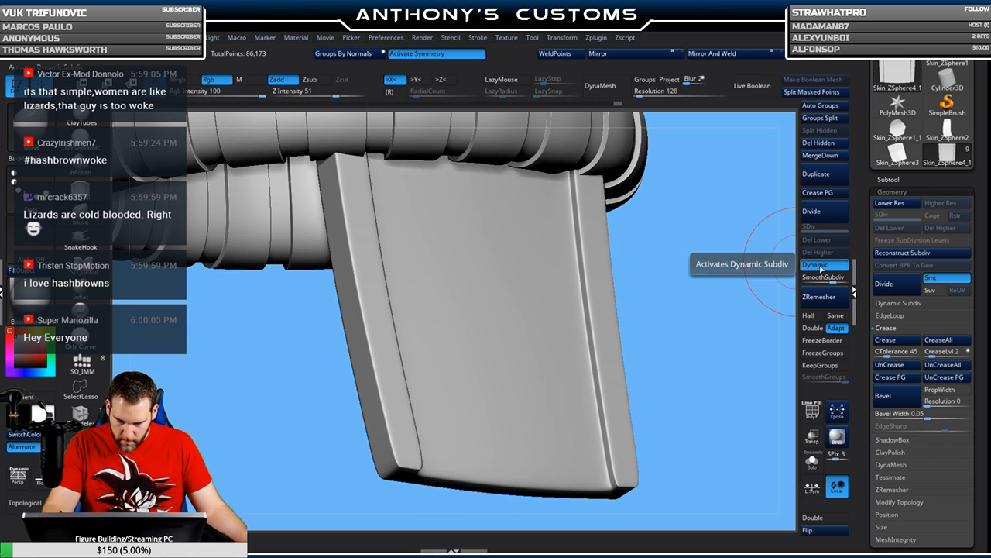
left_click_drag(744, 333, 704, 332)
mouse_move(623, 402)
left_mouse_down("alt")
mouse_move(612, 360)
mouse_move(643, 356)
mouse_move(664, 453)
left_mouse_up("alt")
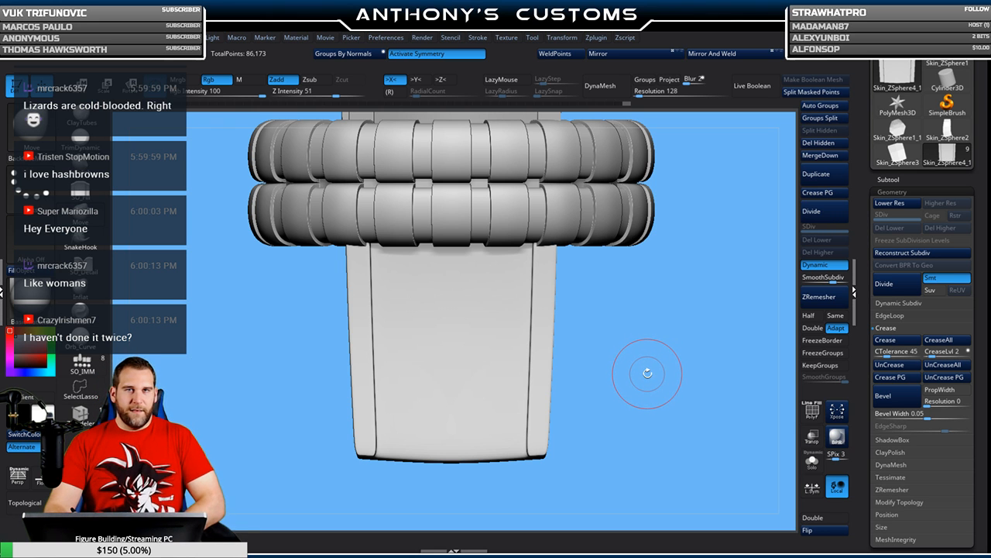
mouse_move(654, 397)
left_mouse_down()
mouse_move(659, 342)
mouse_move(656, 378)
left_mouse_up()
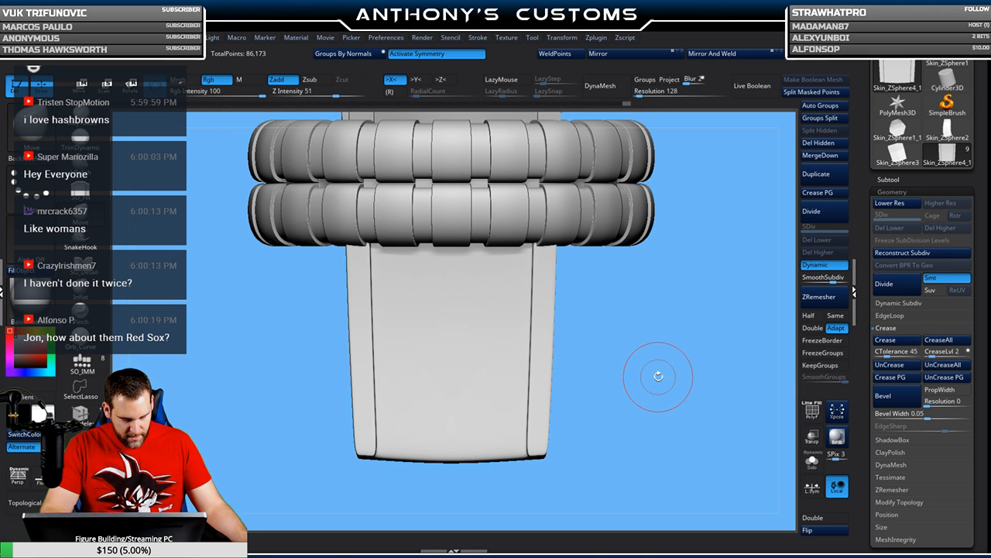
- Select one of the crossing sash bands, set its crease level to 2 and refresh its dynamic subdivision
left_click_drag(671, 375, 592, 391)
mouse_move(504, 438)
left_mouse_down()
mouse_move(566, 424)
mouse_move(612, 378)
mouse_move(654, 382)
mouse_move(647, 391)
mouse_move(631, 312)
mouse_move(625, 420)
left_mouse_up()
mouse_move(644, 387)
left_mouse_down("alt")
mouse_move(637, 464)
mouse_move(645, 432)
mouse_move(649, 458)
left_mouse_up("alt")
left_click(525, 333, "alt")
key("shift+f")
key("shift+f")
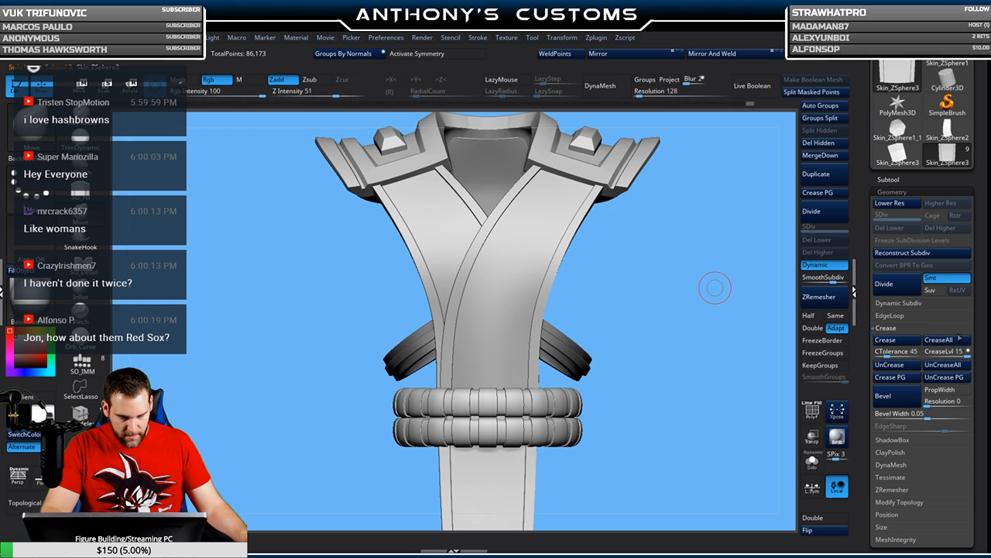
left_click_drag(957, 354, 938, 356)
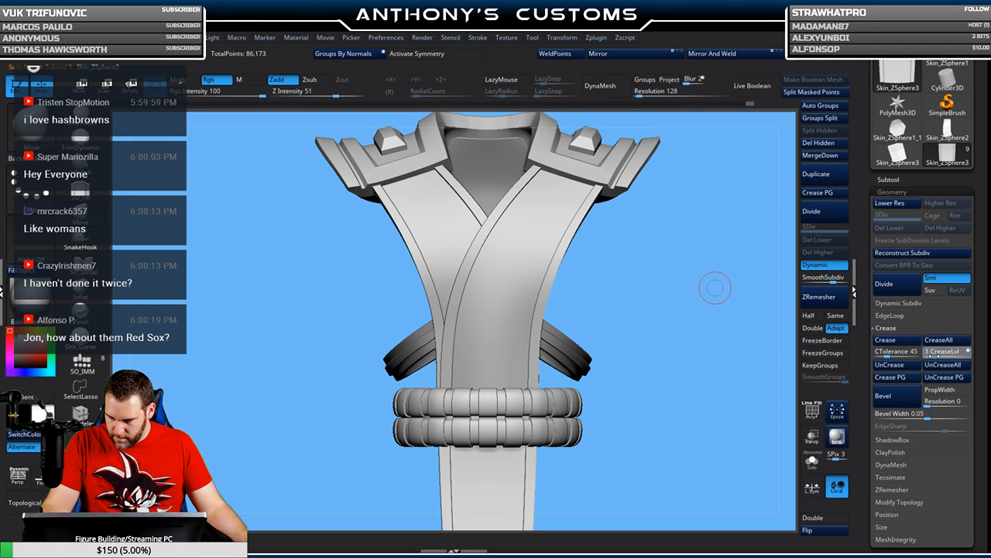
left_click(933, 354)
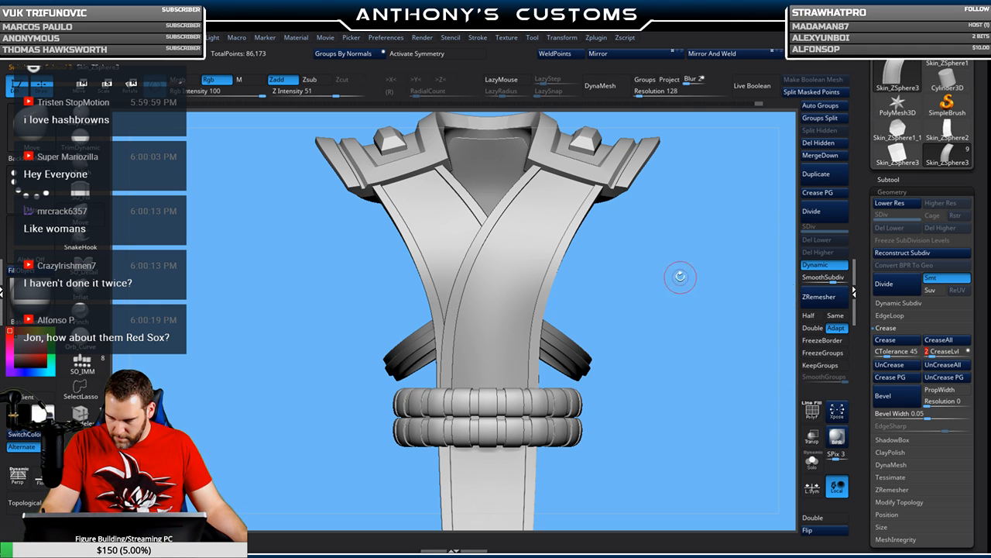
left_click(833, 268)
left_click(833, 268)
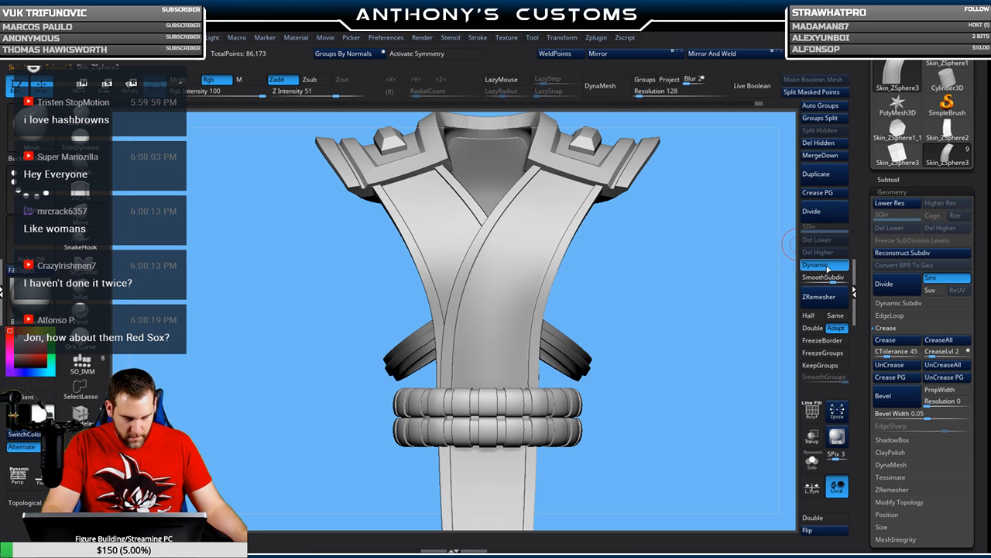
- Set the crease level of the other crossing sash band to 2
left_click_drag(656, 339, 656, 317)
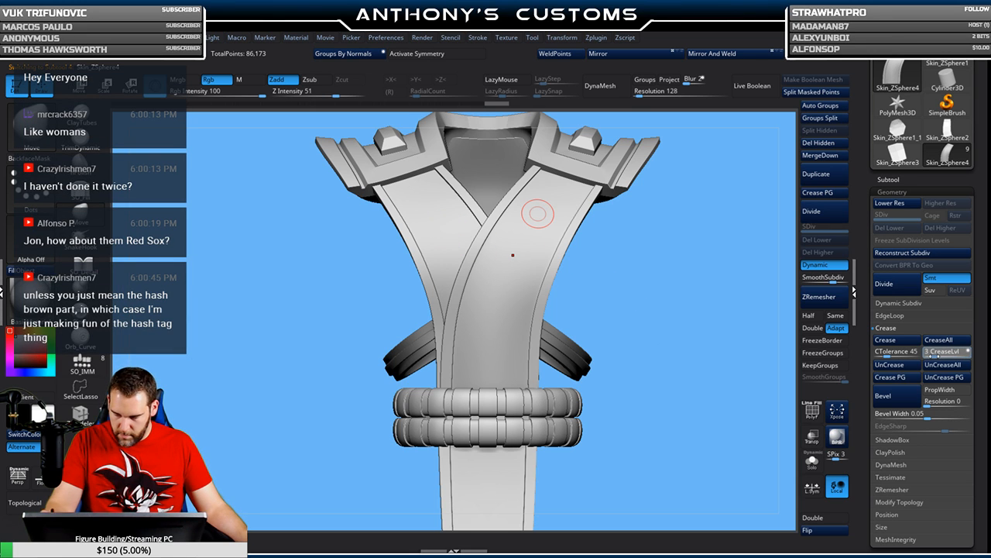
left_click(941, 351)
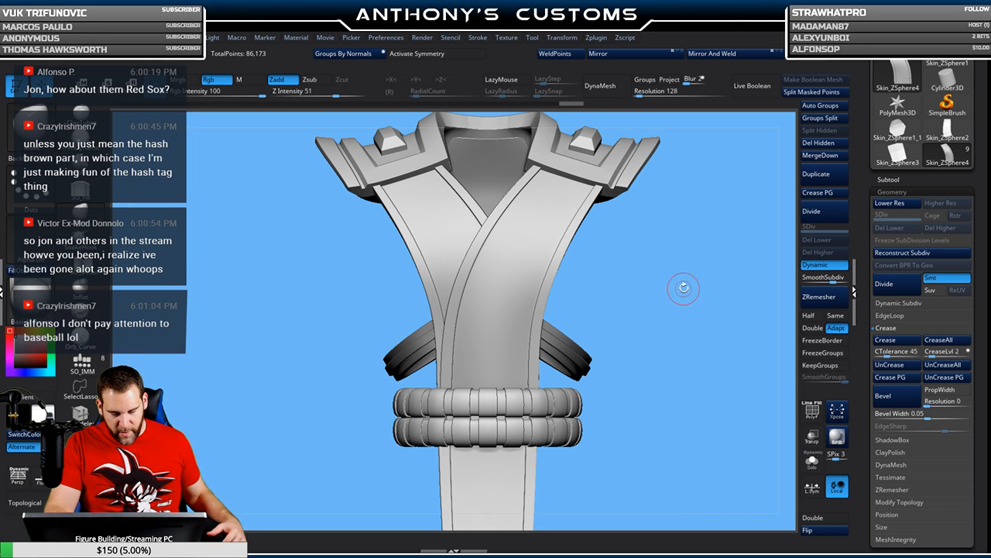
mouse_move(662, 310)
left_mouse_down()
mouse_move(673, 342)
mouse_move(638, 289)
mouse_move(592, 321)
mouse_move(674, 305)
left_mouse_up()
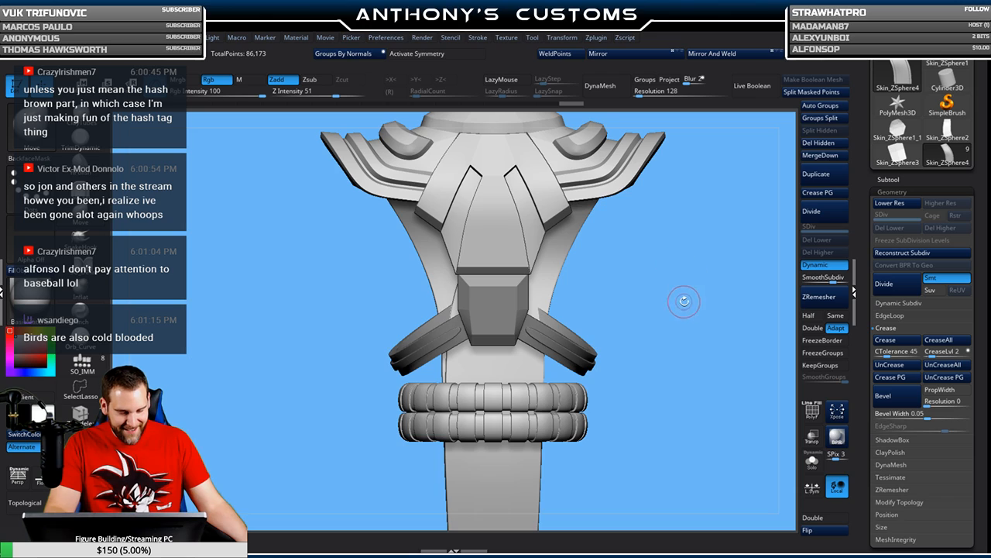
- Select the side straps and examine how they fit the costume from the front, back and side, with and without wireframe
mouse_move(684, 299)
left_mouse_down("alt")
mouse_move(681, 336)
mouse_move(693, 316)
mouse_move(768, 310)
mouse_move(704, 277)
mouse_move(697, 256)
mouse_move(696, 329)
mouse_move(674, 303)
left_mouse_up("alt")
key("shift+f")
left_click_drag(749, 313, 696, 330)
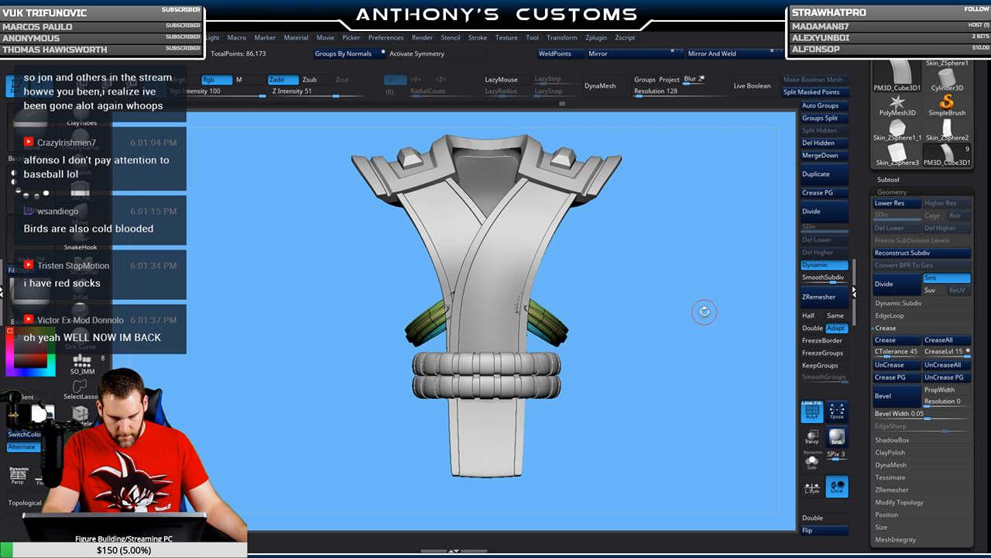
left_click_drag(707, 317, 649, 292)
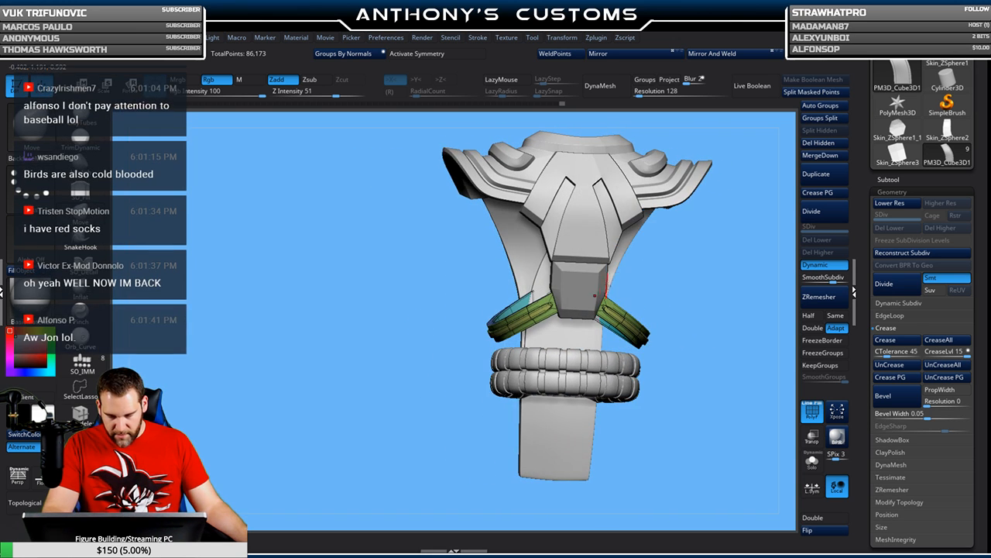
left_click_drag(666, 387, 675, 350)
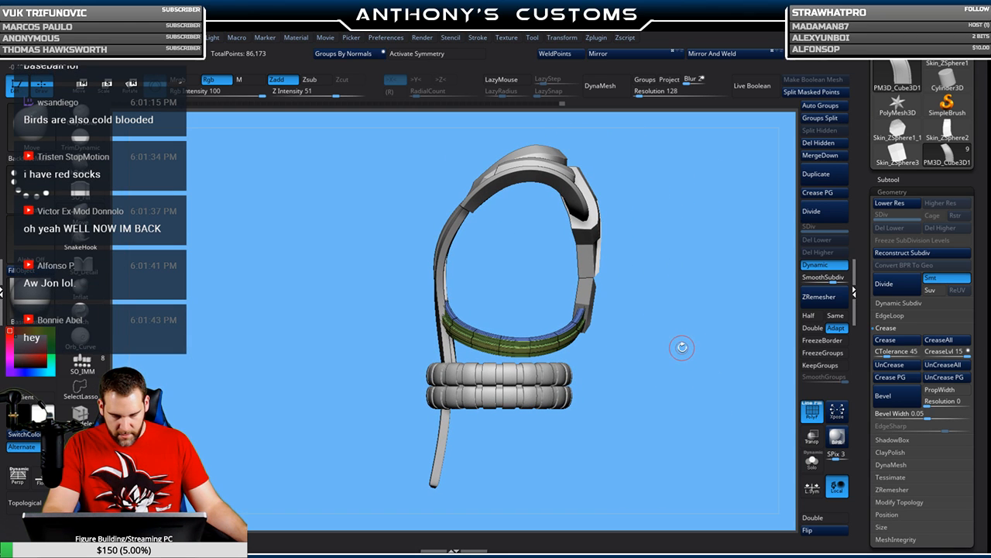
mouse_move(681, 345)
left_mouse_down()
mouse_move(671, 357)
mouse_move(707, 360)
mouse_move(688, 352)
left_mouse_up()
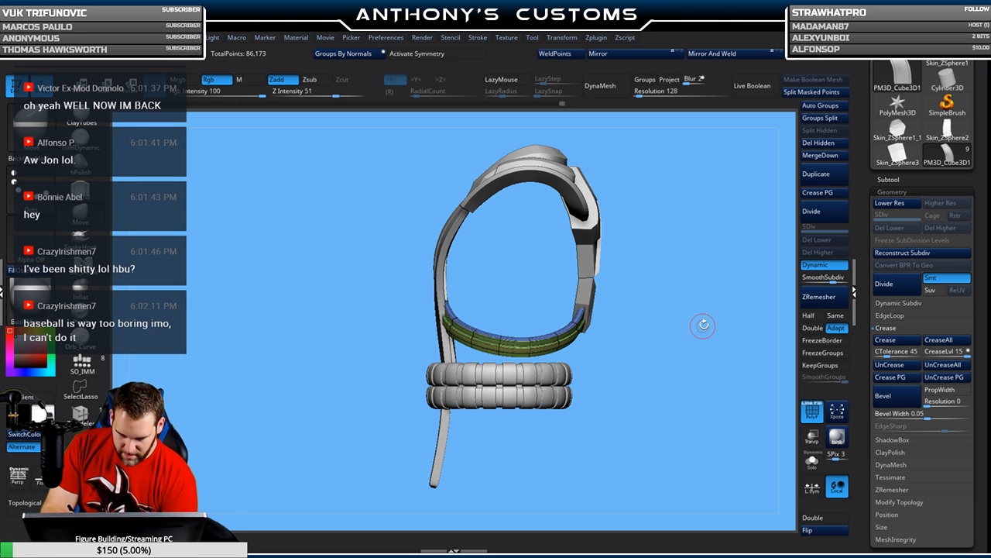
left_click_drag(686, 317, 650, 316)
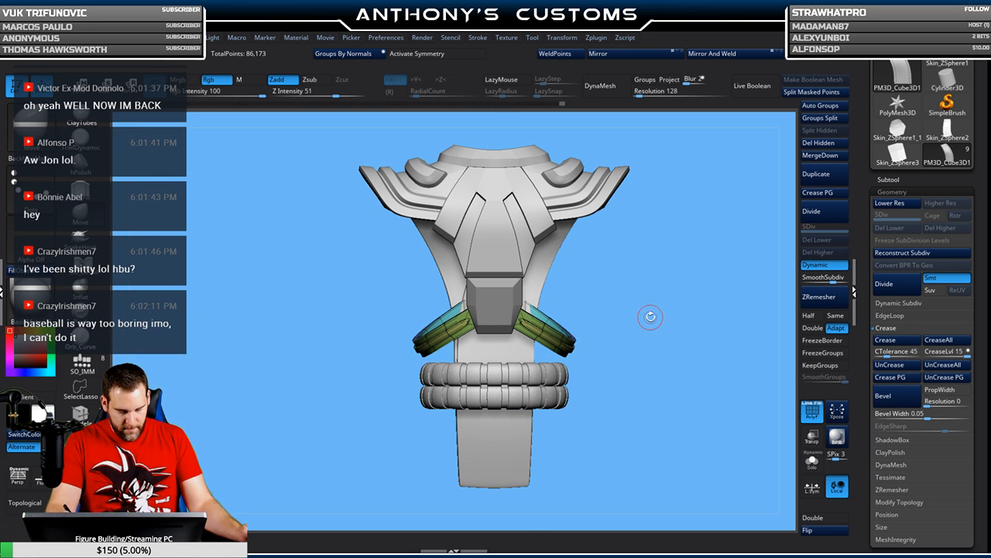
left_click_drag(643, 328, 647, 270)
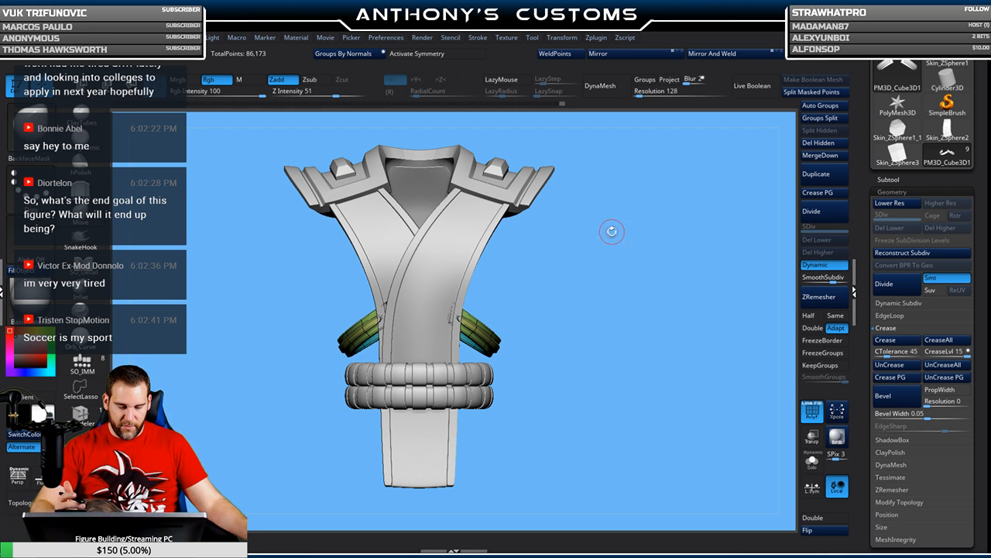
left_click_drag(631, 342, 629, 250)
key("shift+f")
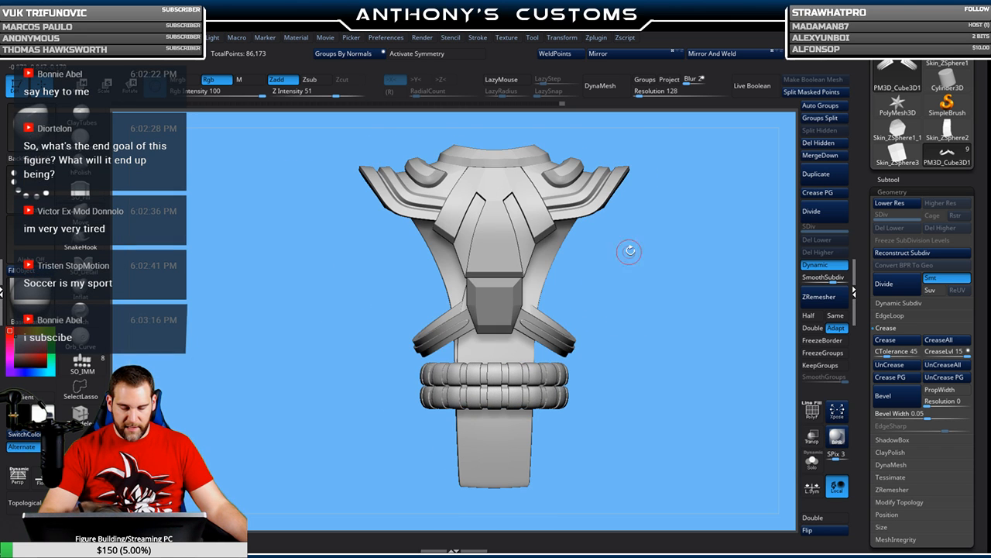
left_click_drag(672, 304, 672, 335, "alt")
left_click_drag(708, 305, 627, 292, "alt")
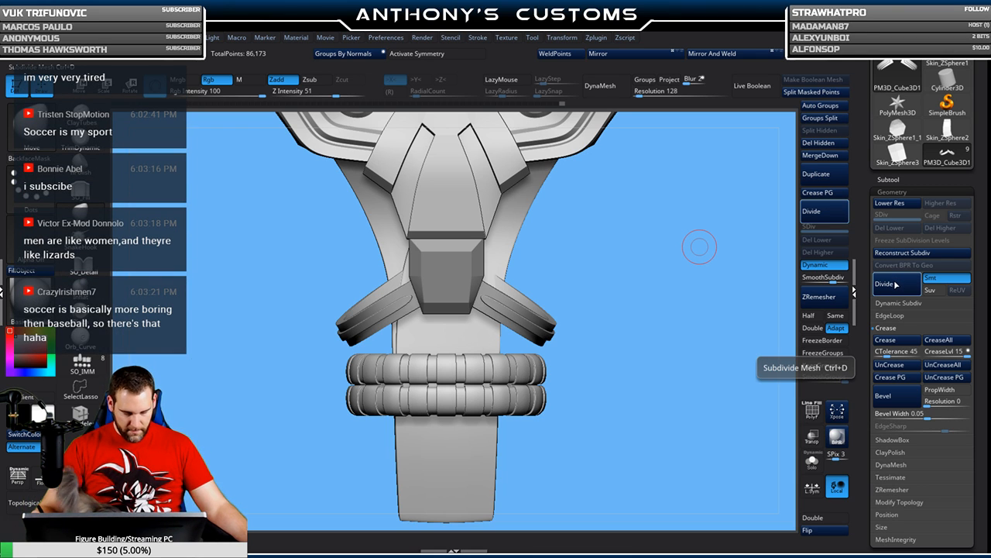
left_click_drag(678, 348, 676, 399, "alt")
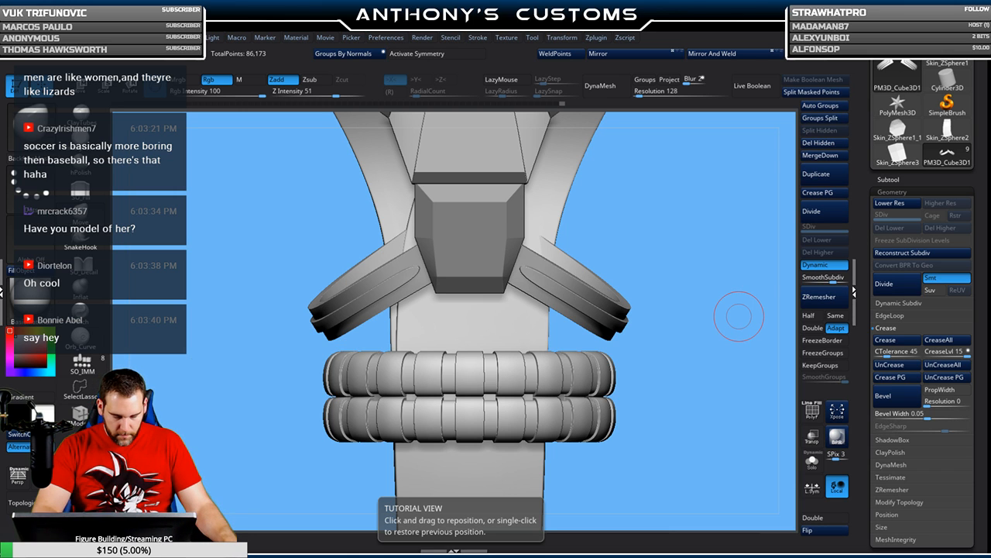
left_click_drag(697, 279, 753, 233)
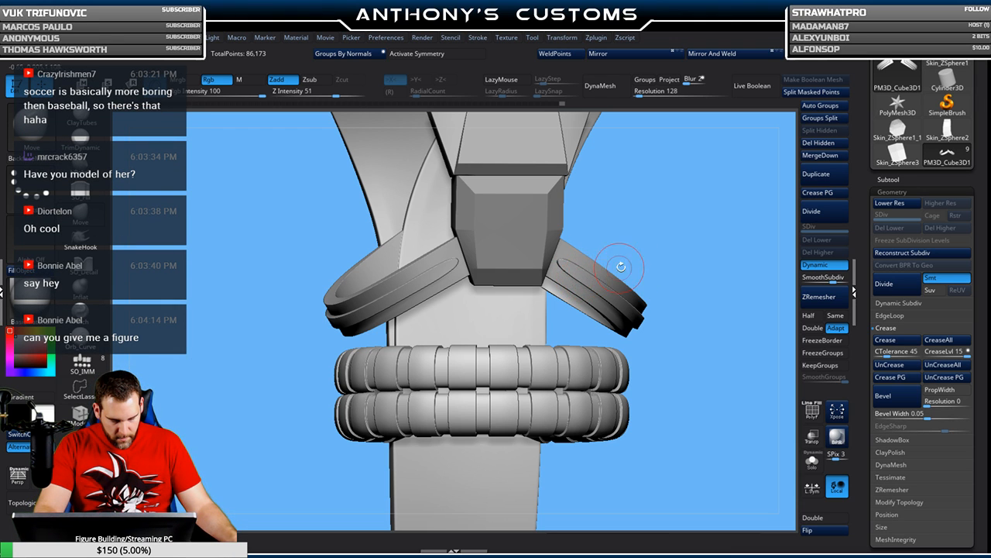
key("shift+f")
key("shift+f")
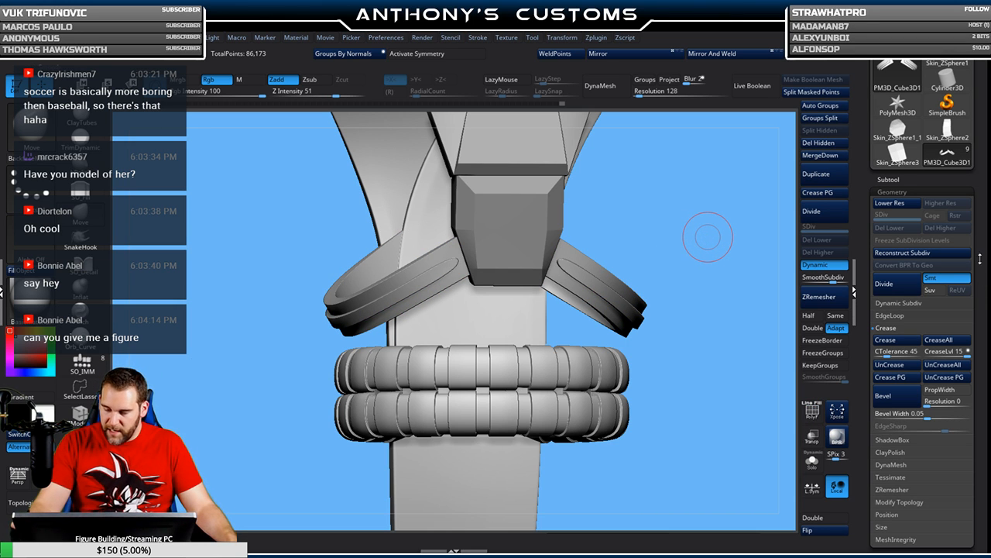
scroll(975, 294, "down", 2)
left_click_drag(975, 315, 975, 233)
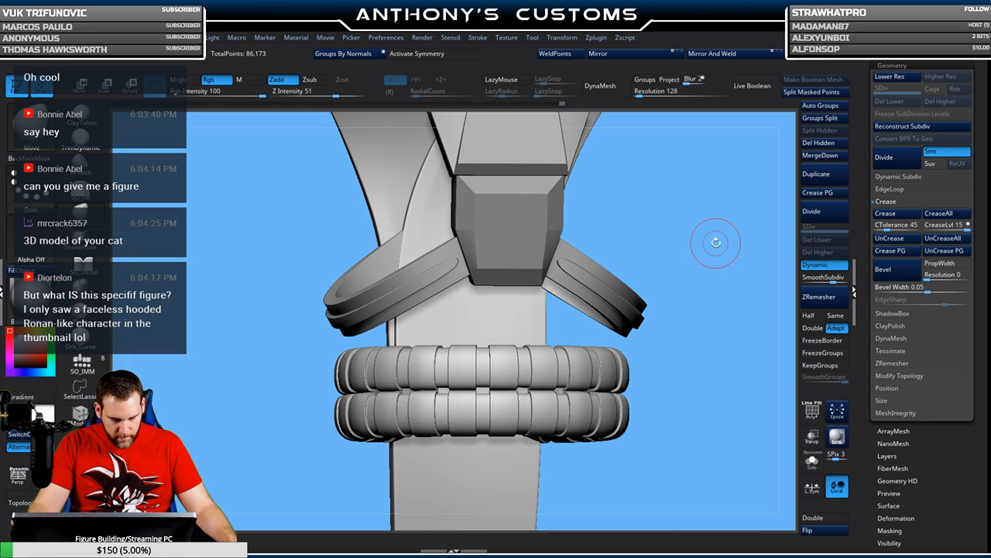
- Insert a DoubleIndent mesh from the IMM Boolean brush on the strap's end beside the central block on the back
key("b")
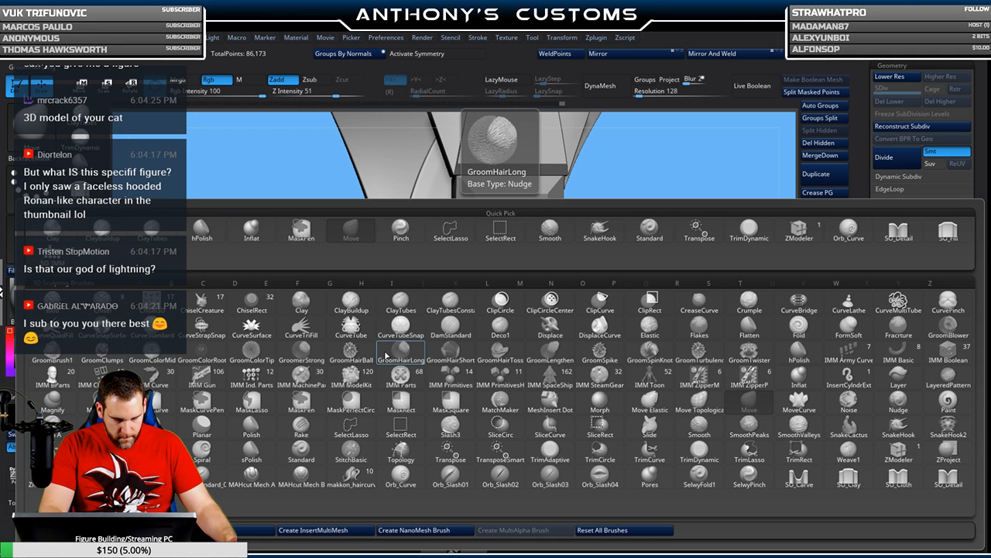
left_click(946, 353)
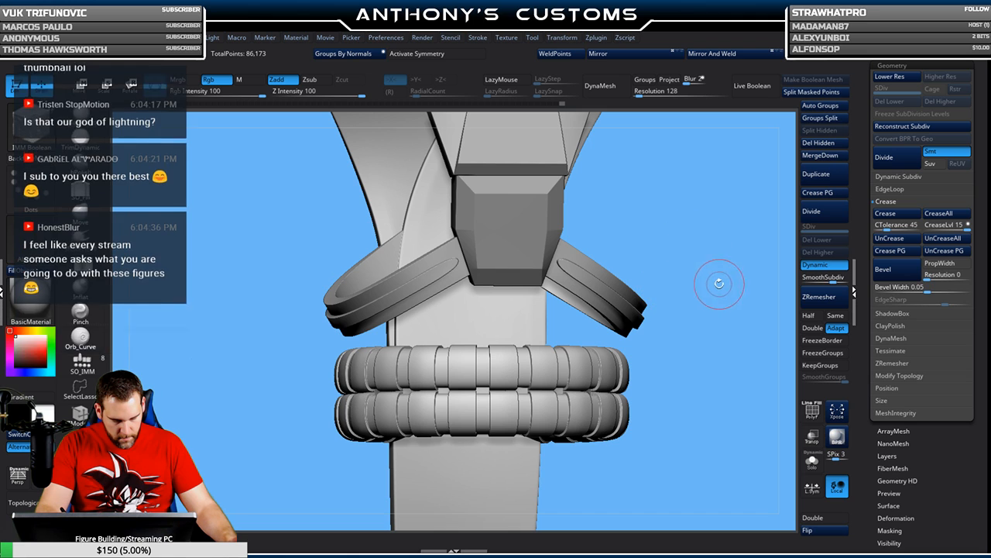
left_click_drag(708, 283, 715, 286)
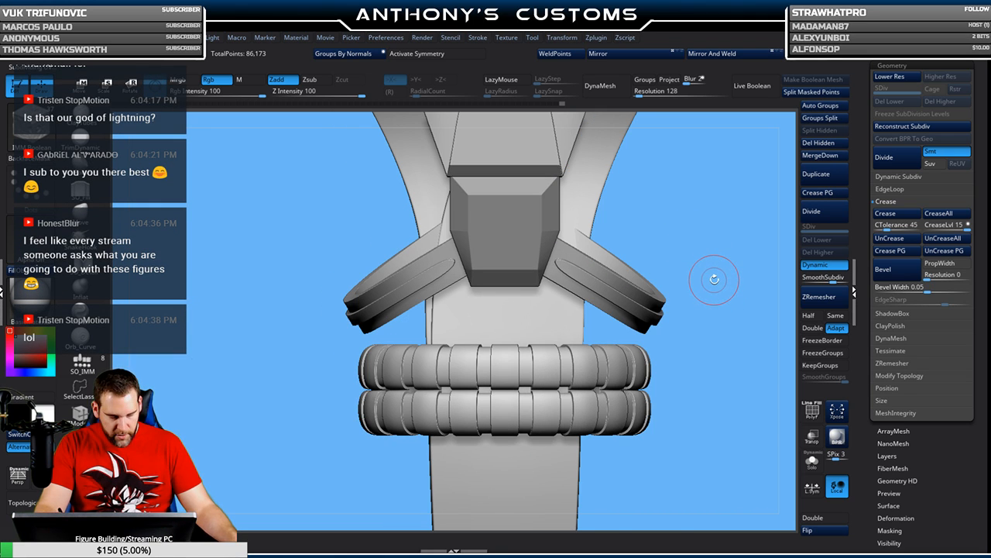
key("m")
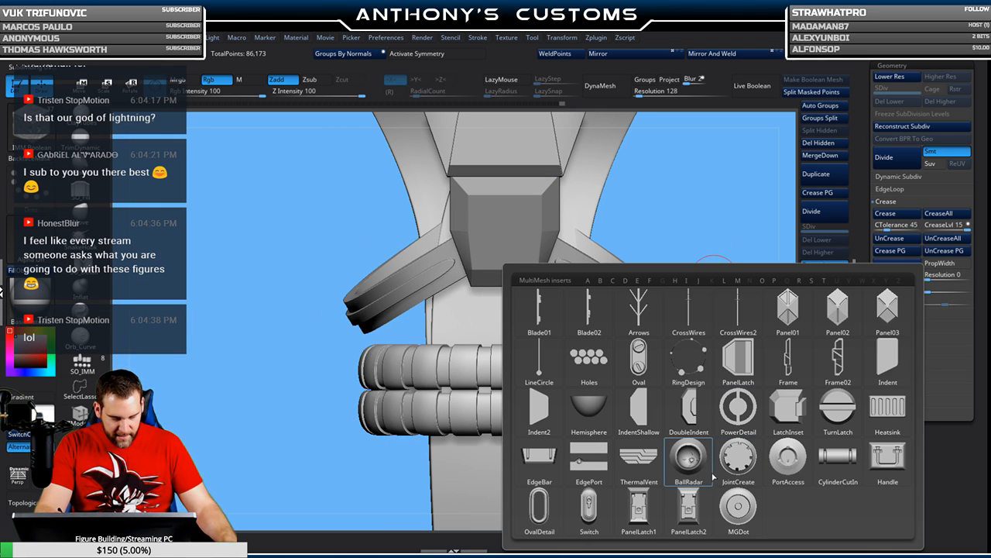
left_click(692, 414)
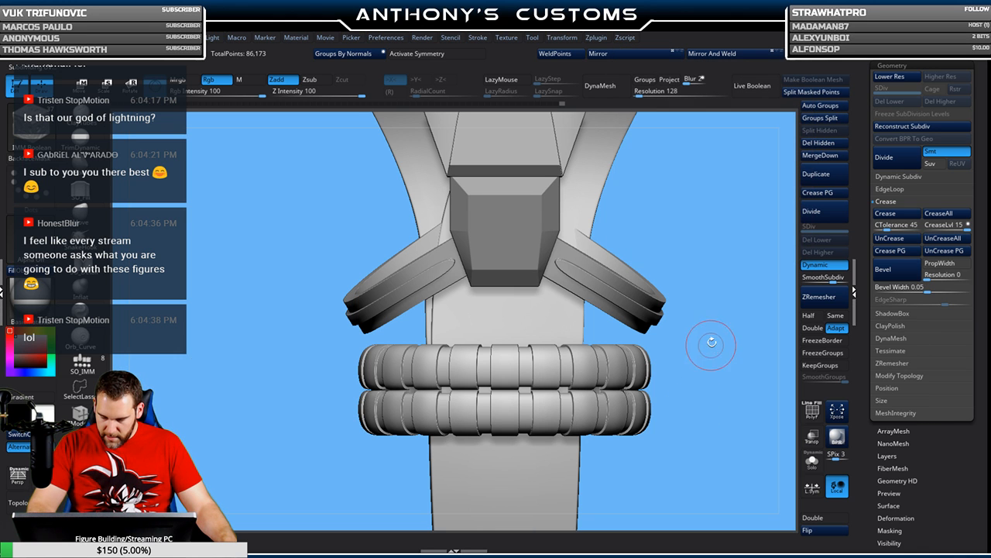
left_click_drag(728, 224, 674, 203, "alt")
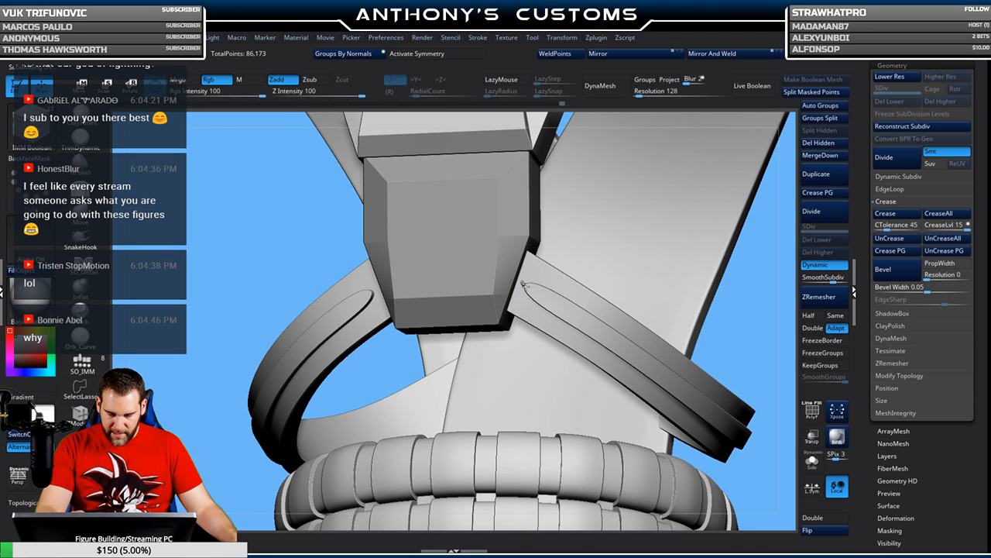
left_click_drag(528, 304, 541, 307)
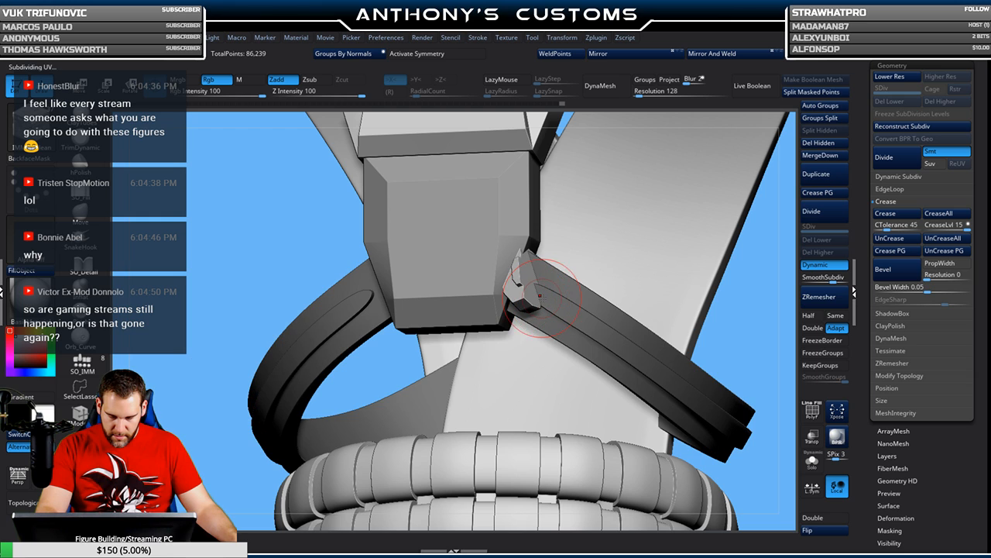
- Rotate and reposition the DoubleIndent insert so it follows the strap's angle at the edge of the central block
key("w")
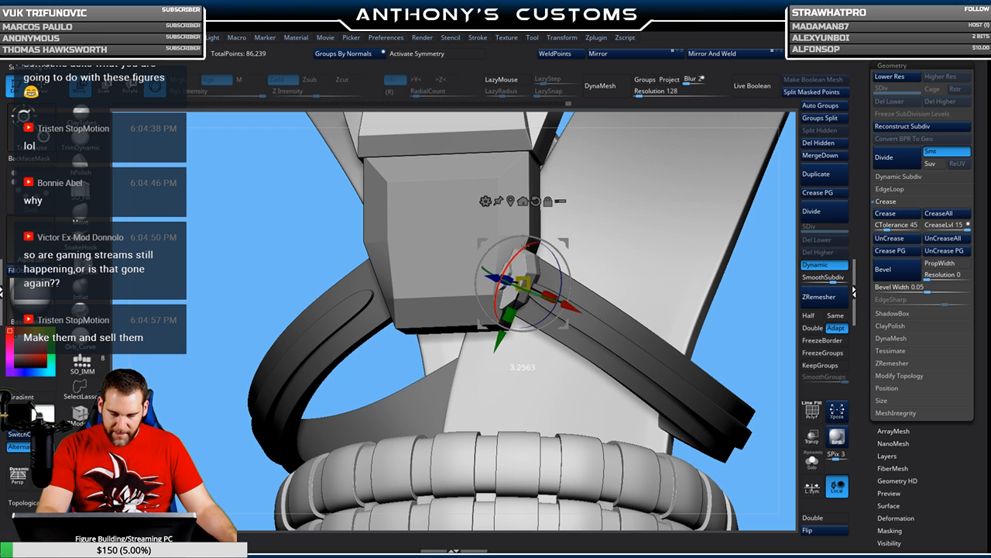
right_click_drag(649, 241, 600, 504)
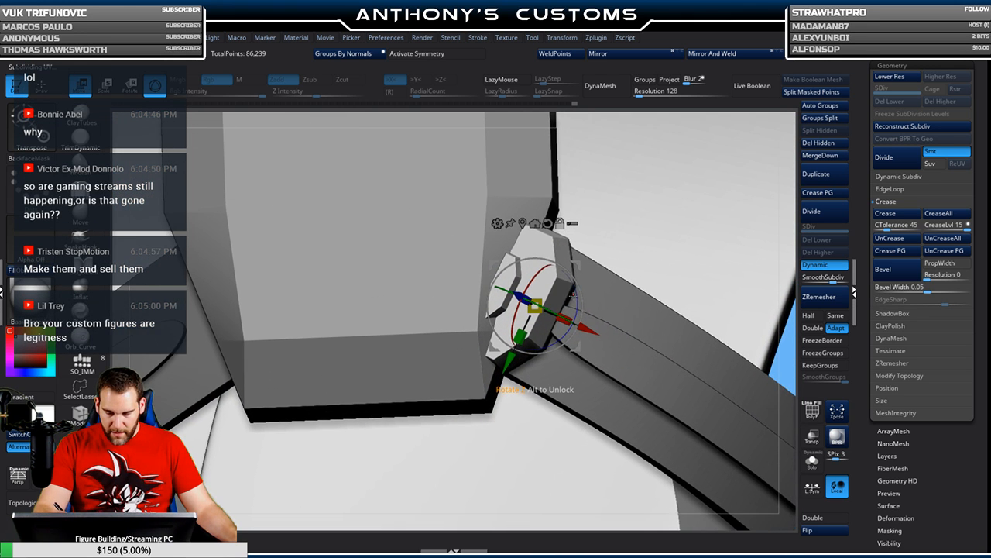
left_click_drag(580, 314, 581, 307)
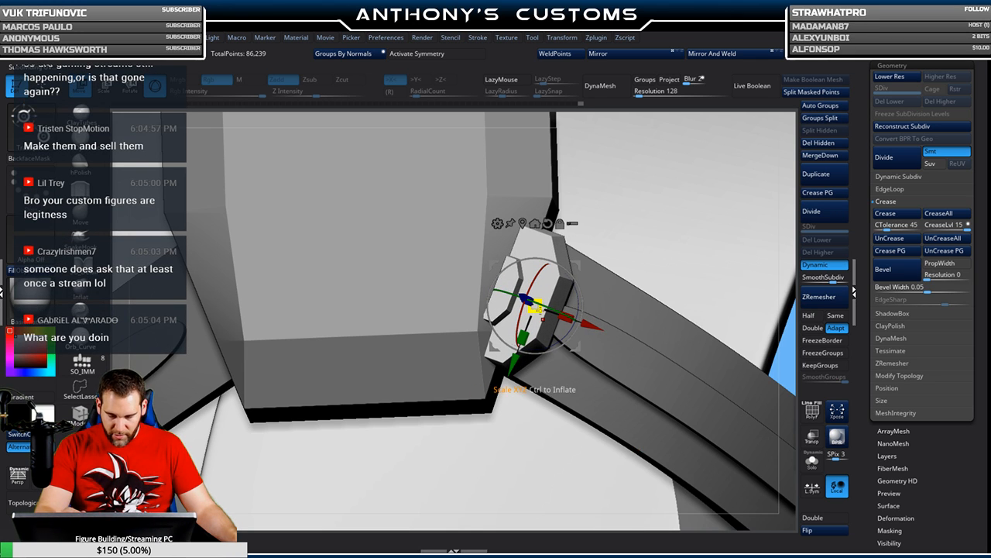
right_click_drag(579, 388, 333, 418)
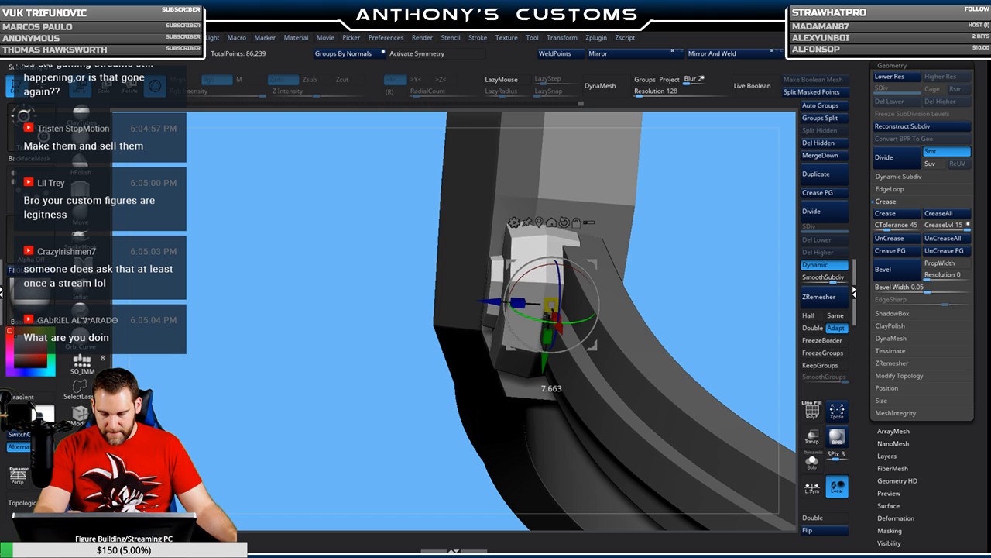
left_click_drag(549, 307, 557, 300)
right_click_drag(564, 300, 642, 261)
key("f")
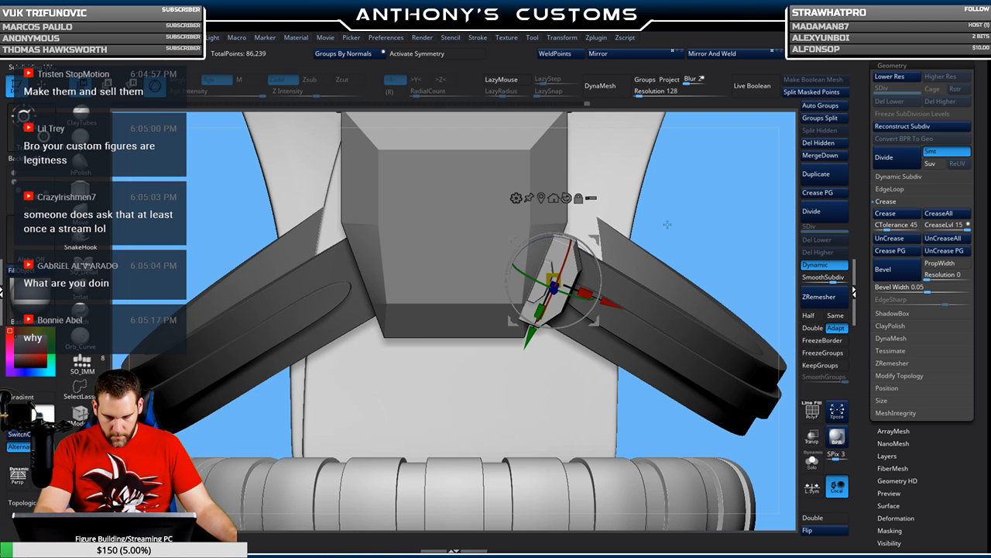
- Move the insert outward onto the strap and adjust its depth against the strap's surface
left_click_drag(591, 240, 603, 243)
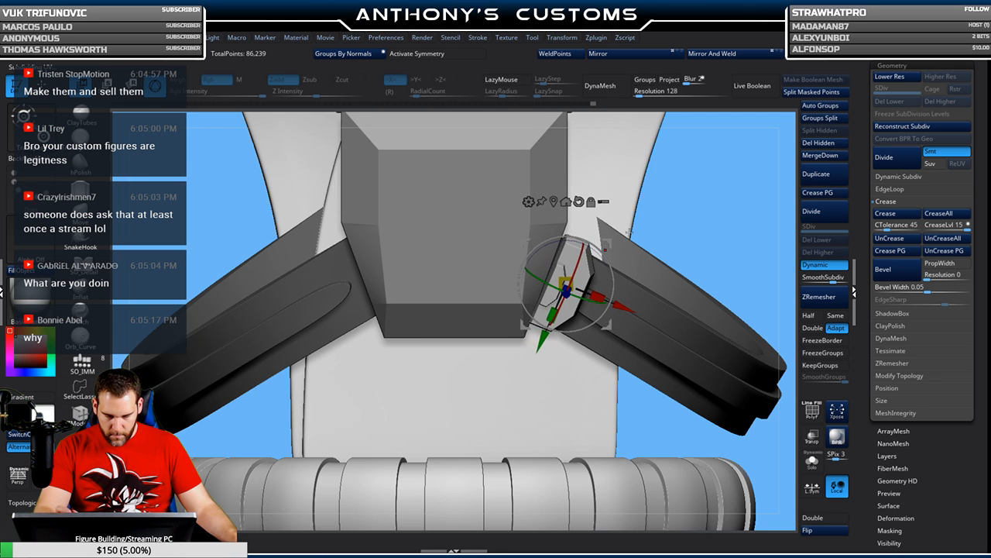
left_click_drag(602, 259, 603, 260)
right_click_drag(685, 244, 559, 261)
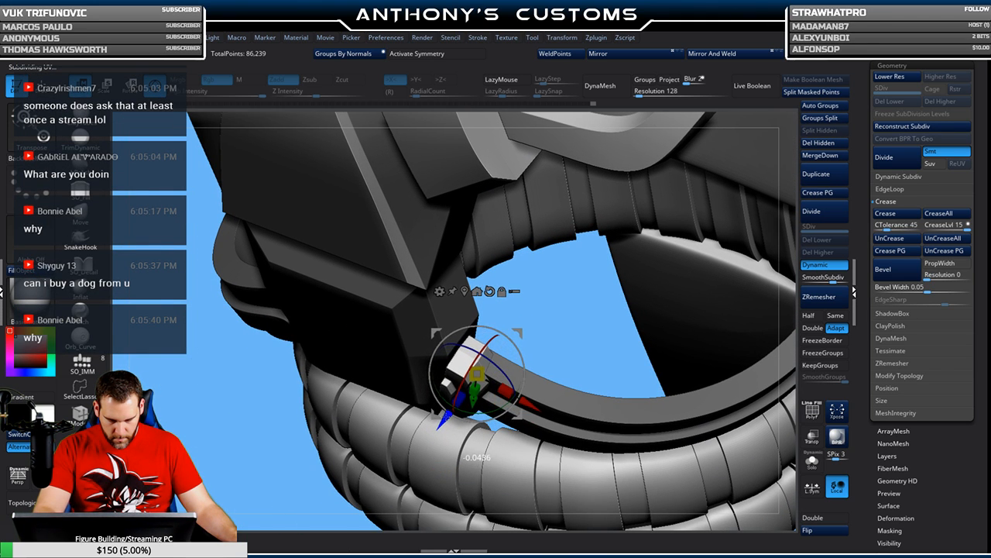
left_click_drag(479, 372, 478, 374)
right_click_drag(569, 232, 586, 254)
right_click_drag(657, 246, 623, 270, "ctrl")
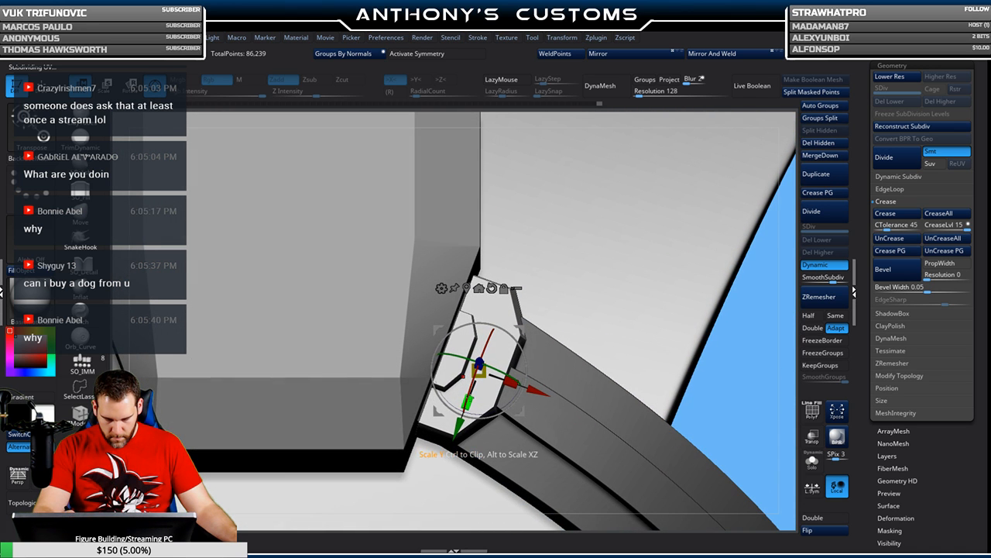
- Scale the insert along its Y axis to fit the strap's width and nudge it along the strap
left_click_drag(468, 402, 467, 404)
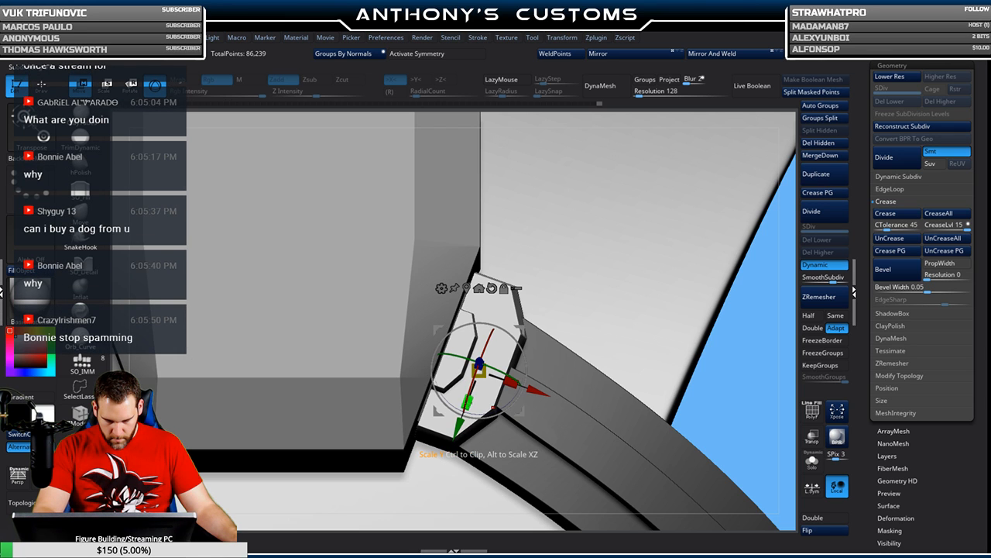
right_click_drag(502, 359, 517, 370)
left_click_drag(535, 392, 532, 392)
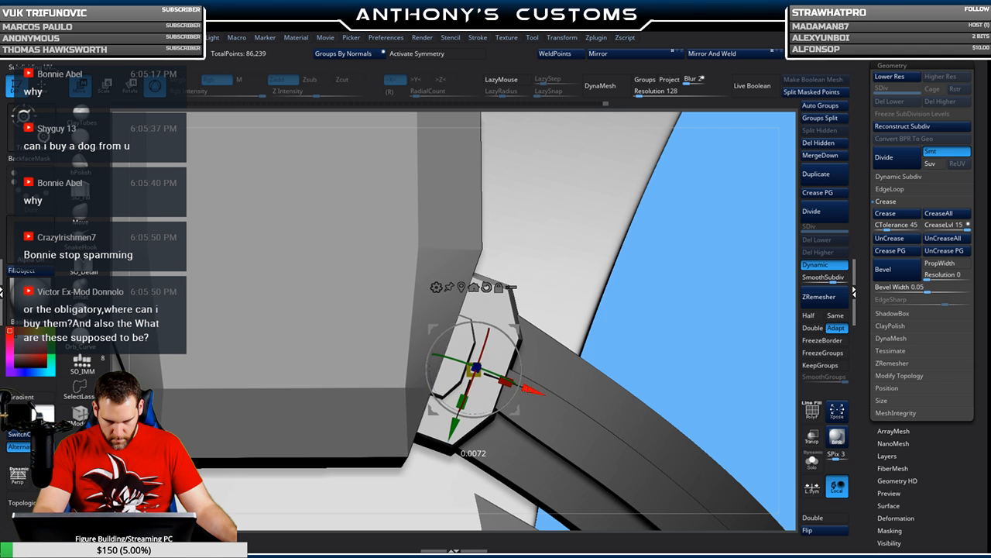
right_click_drag(530, 373, 522, 312)
right_click_drag(604, 298, 440, 363)
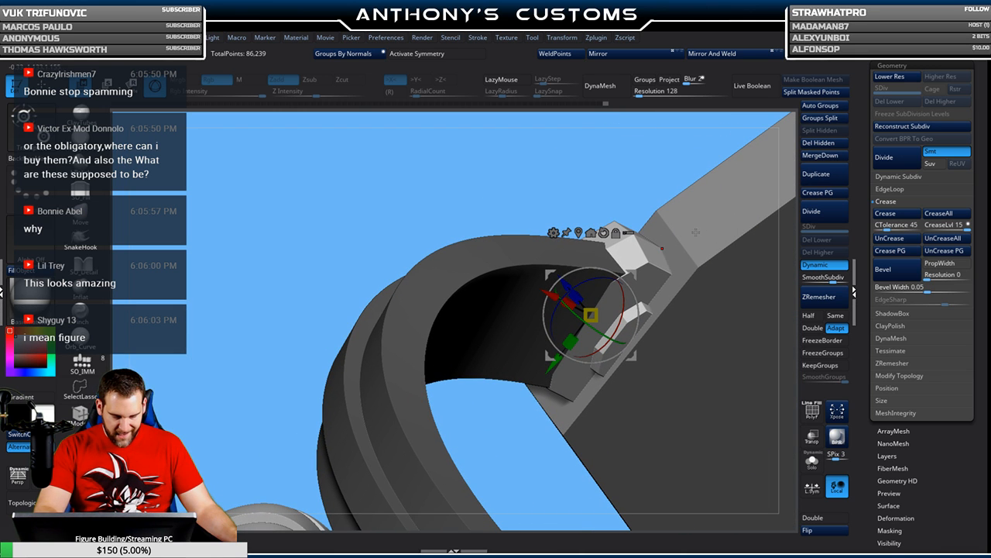
- Fine-tune the insert's tilt and shift it slightly inward so it sits between the strap and the central block
right_click_drag(691, 233, 685, 287)
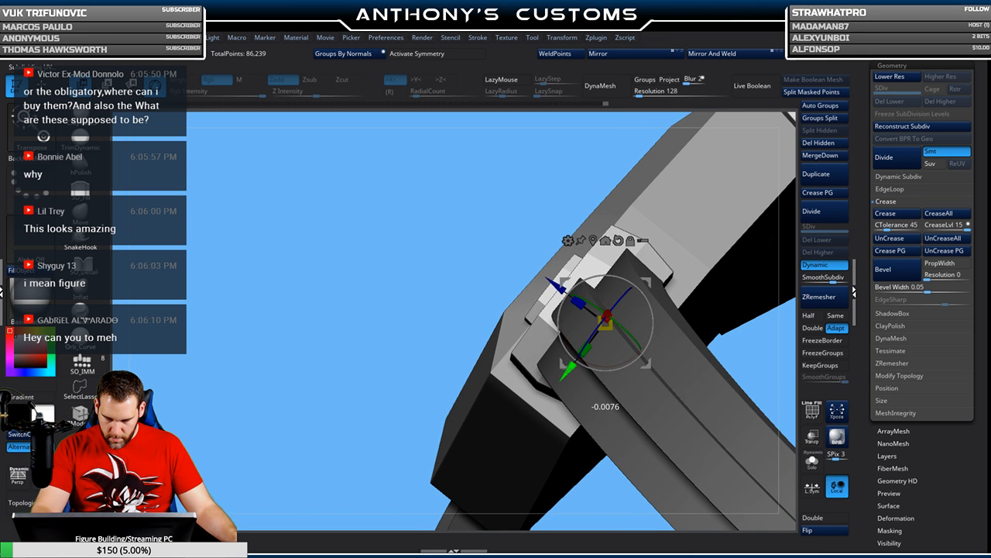
right_click_drag(575, 353, 629, 339)
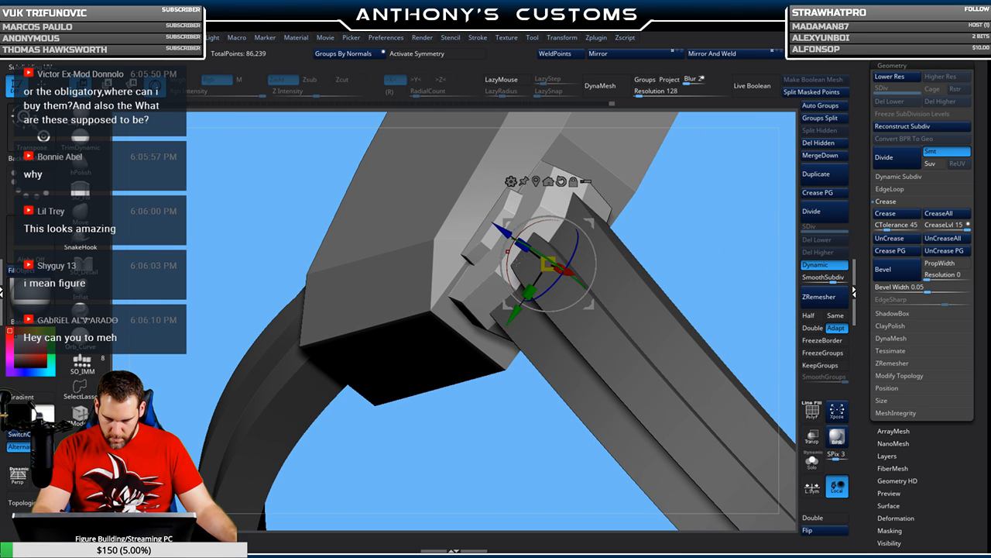
left_click_drag(507, 266, 507, 264)
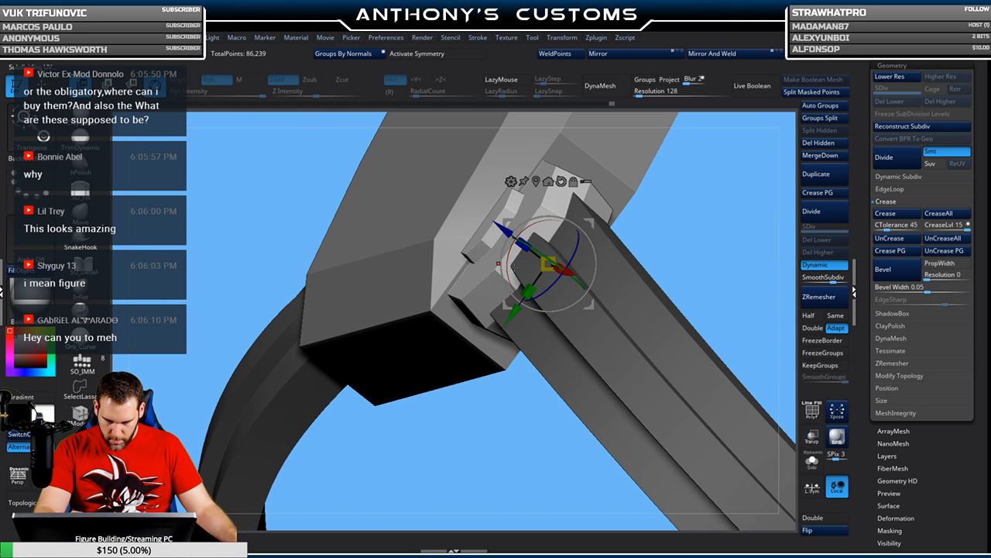
right_click_drag(542, 342, 557, 329)
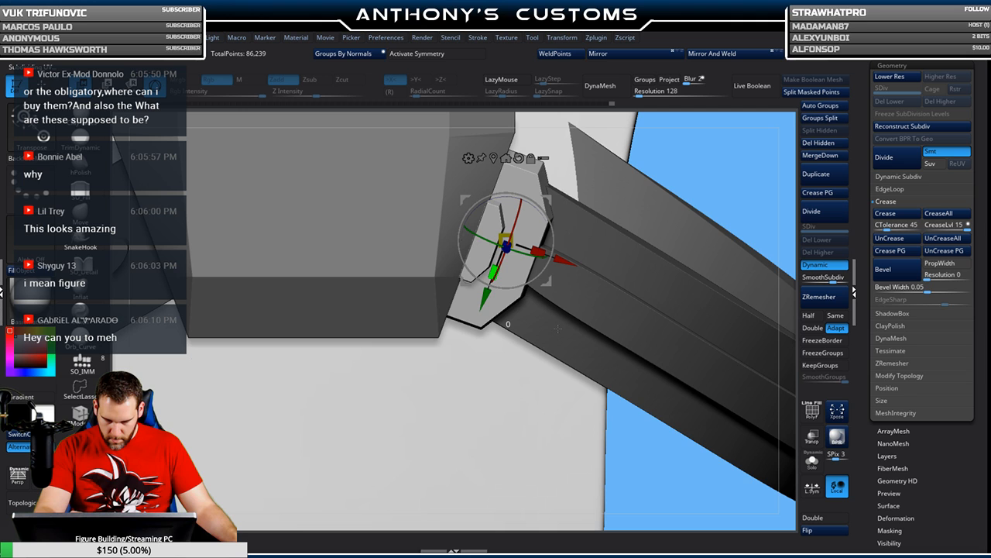
right_click_drag(558, 281, 575, 322, "alt")
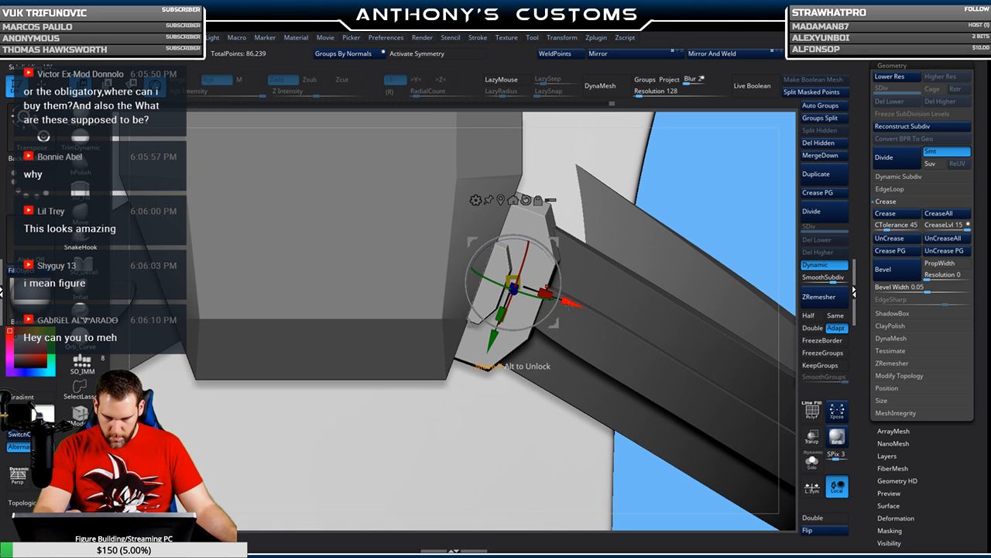
left_click_drag(572, 302, 569, 301)
mouse_move(609, 273)
right_mouse_down()
mouse_move(613, 247)
mouse_move(627, 271)
mouse_move(616, 272)
right_mouse_up()
right_click_drag(652, 236, 581, 255)
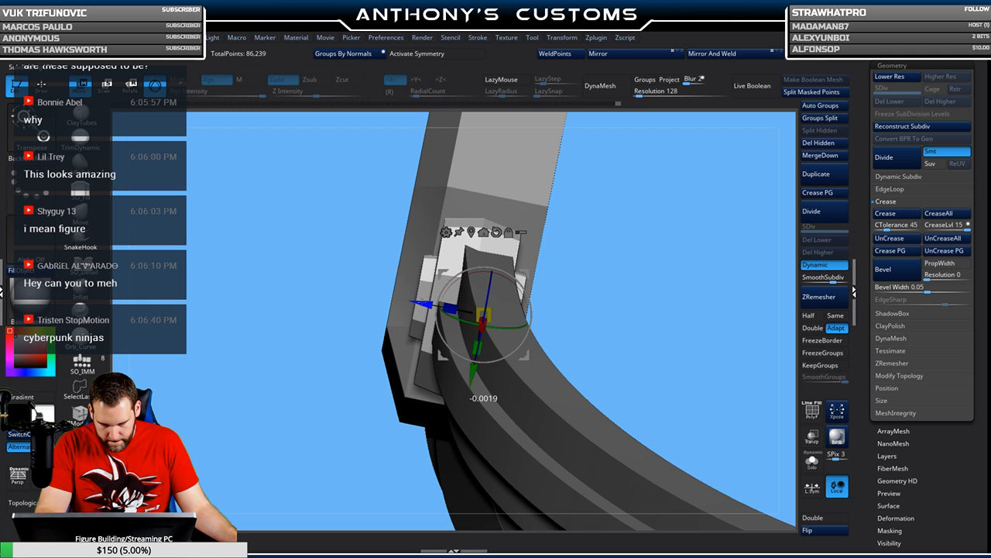
- Mirror the insert onto the opposite strap, split the masked points into separate subtools and review the costume from the front
right_click_drag(646, 248, 697, 276)
right_click_drag(713, 220, 728, 158)
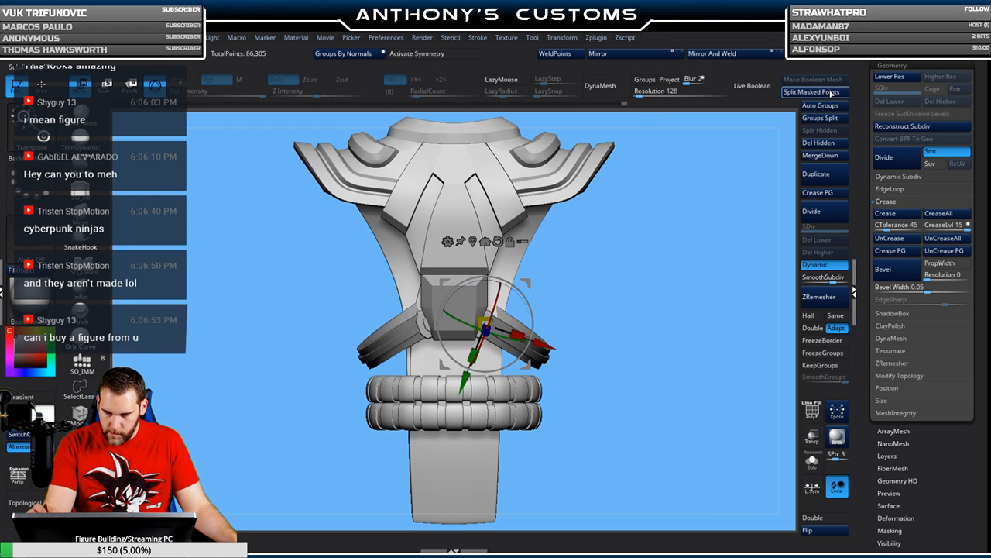
key("q")
mouse_move(630, 377)
left_mouse_down()
mouse_move(689, 366)
mouse_move(657, 366)
mouse_move(681, 368)
left_mouse_up()
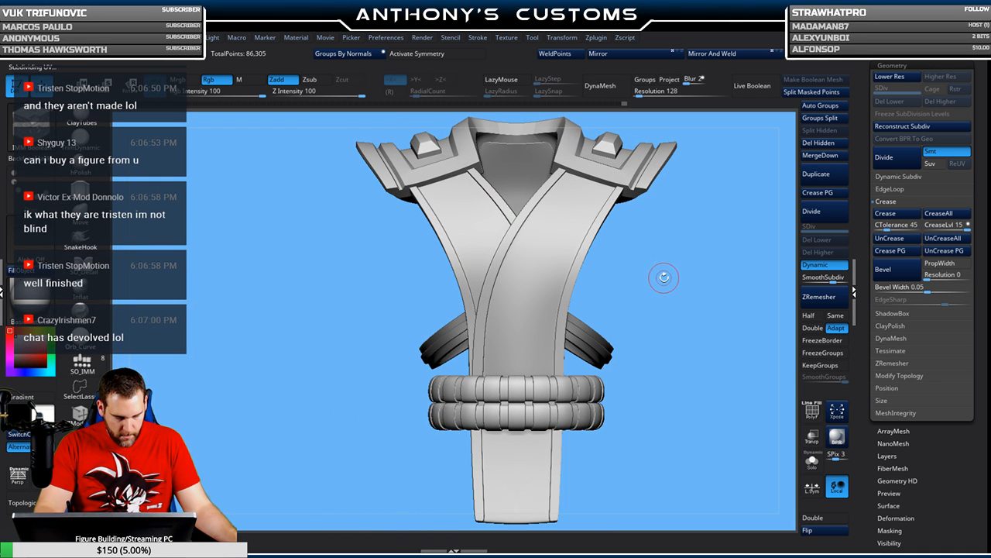
left_click_drag(670, 280, 661, 329)
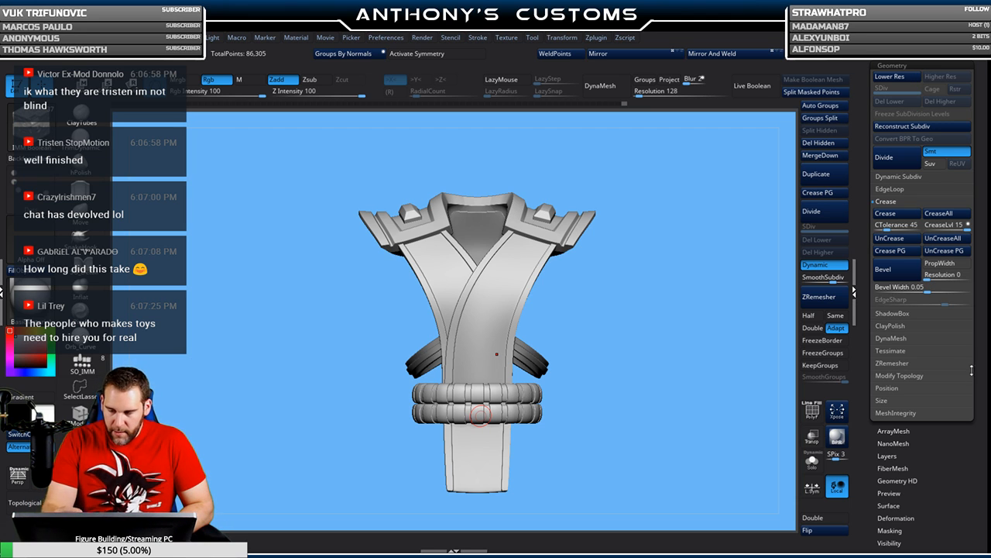
- Work down the subtool list from Skin_ZSphere4_1 to the belt rings, setting the dynamic subdivision smoothness to 5
left_click(892, 54)
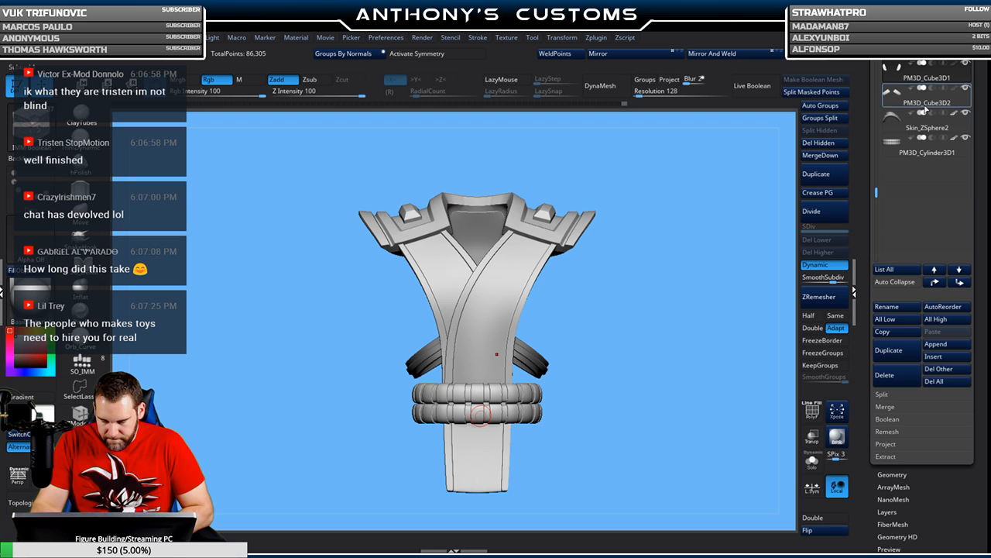
left_click_drag(986, 208, 986, 334)
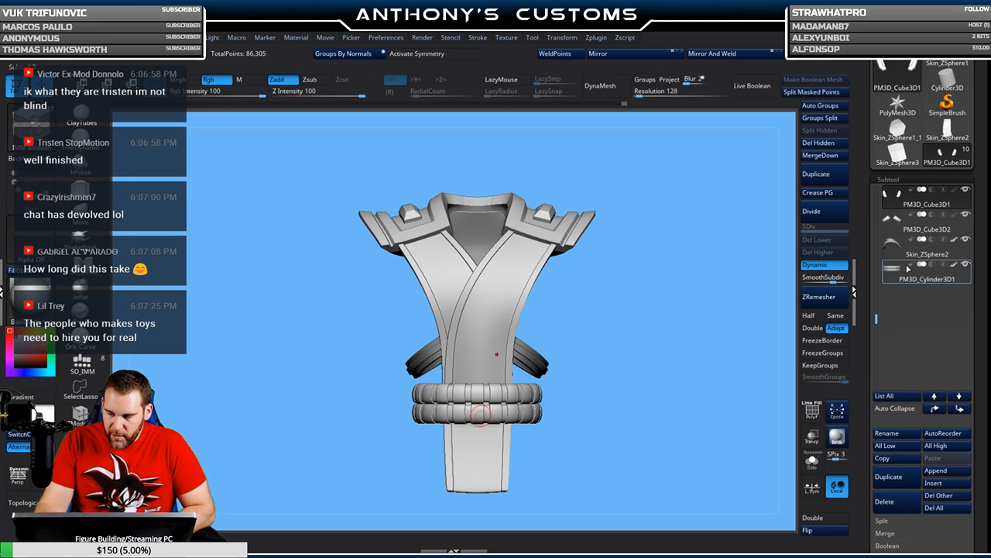
left_click_drag(877, 317, 876, 192)
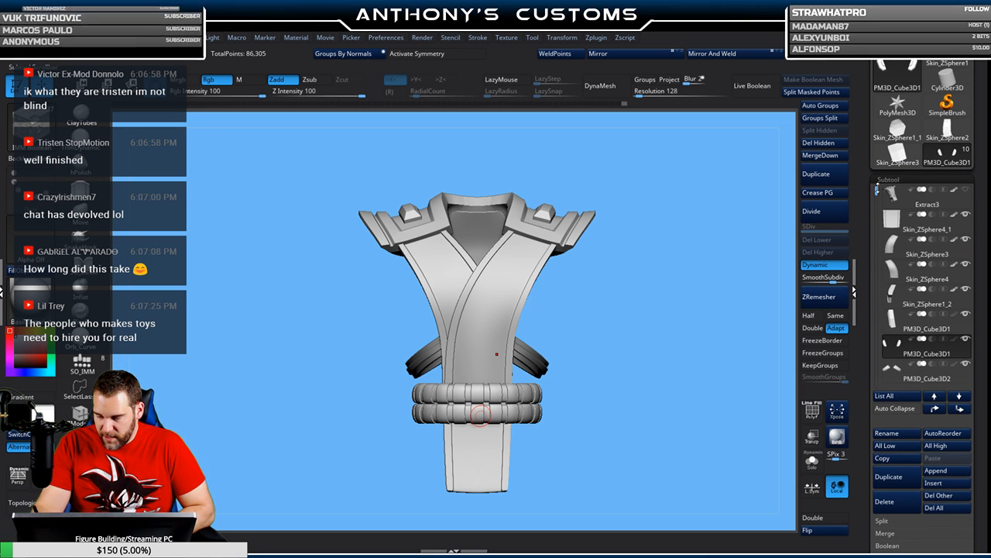
left_click(915, 225)
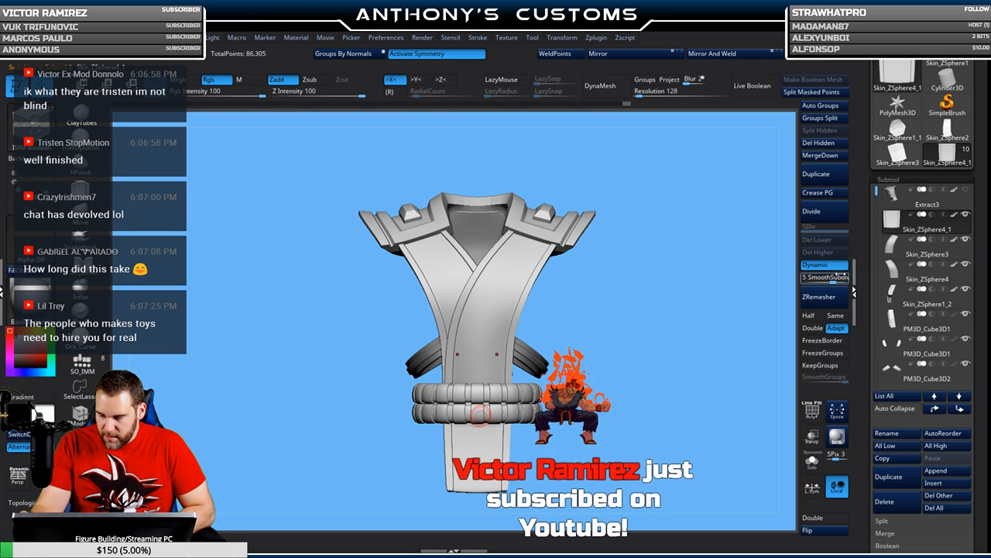
left_click(958, 395)
left_click(958, 396)
left_click(958, 395)
left_click(958, 396)
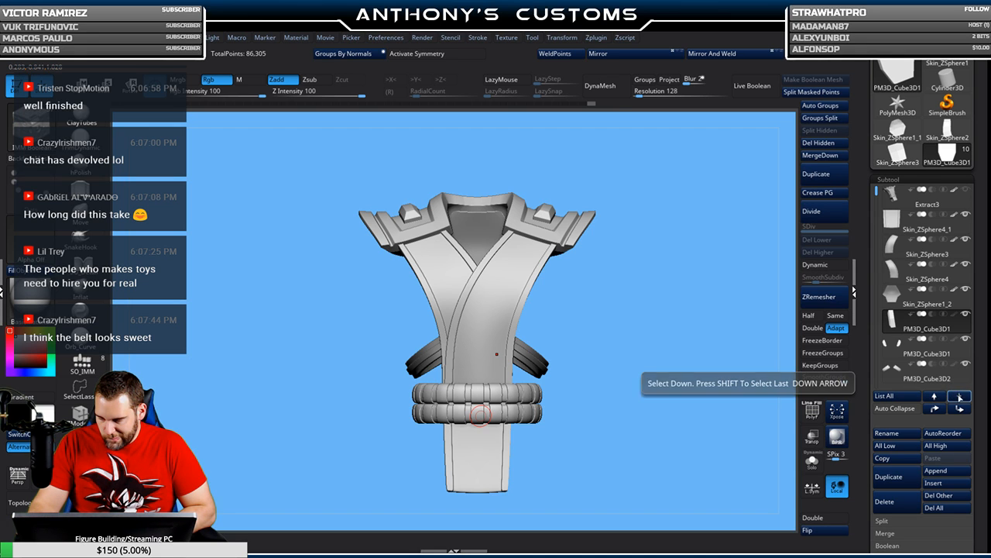
left_click(959, 396)
left_click(959, 396)
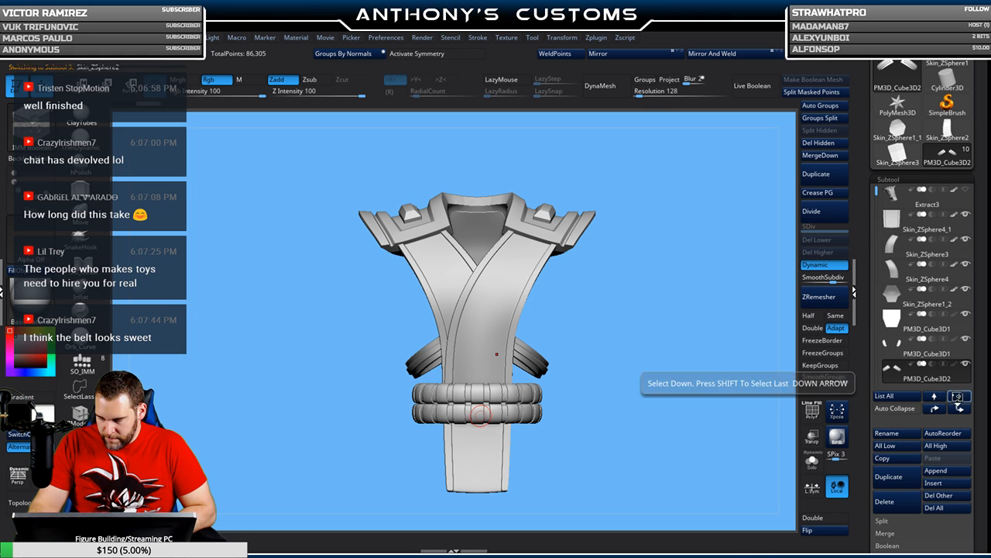
left_click(958, 395)
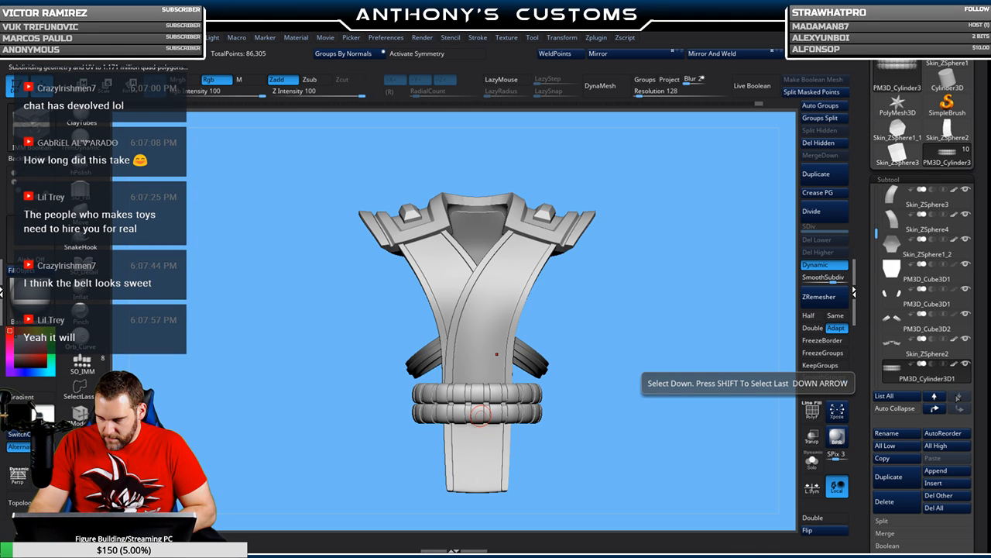
- Isolate the pair of strap connector inserts and show their polygon wireframe
left_click(900, 304)
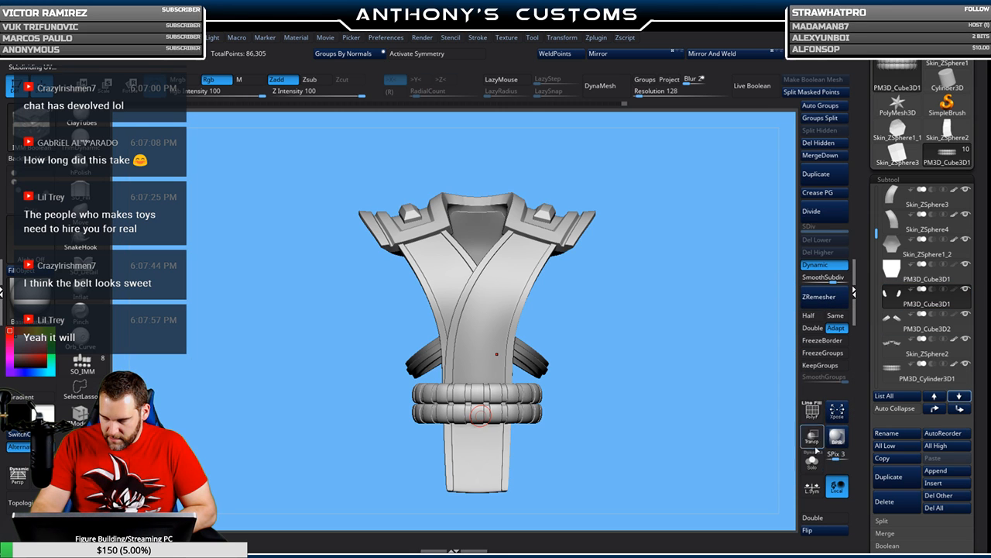
left_click(812, 462)
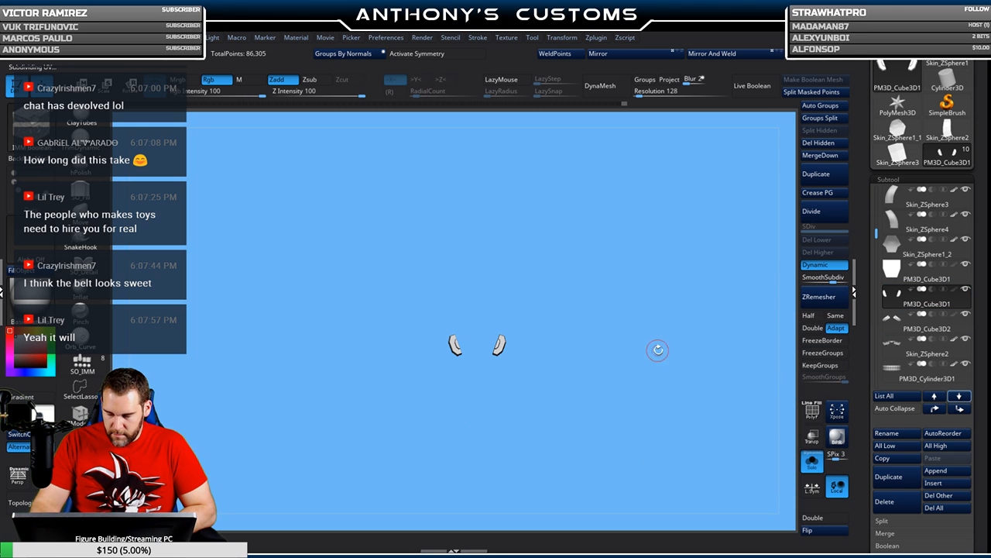
key("f")
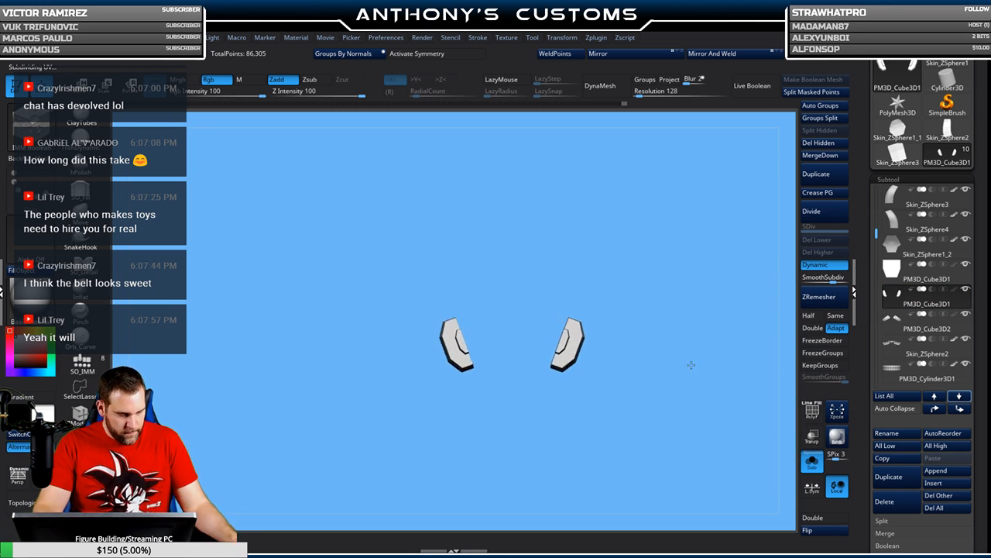
left_click_drag(708, 422, 619, 364, "alt")
key("shift+f")
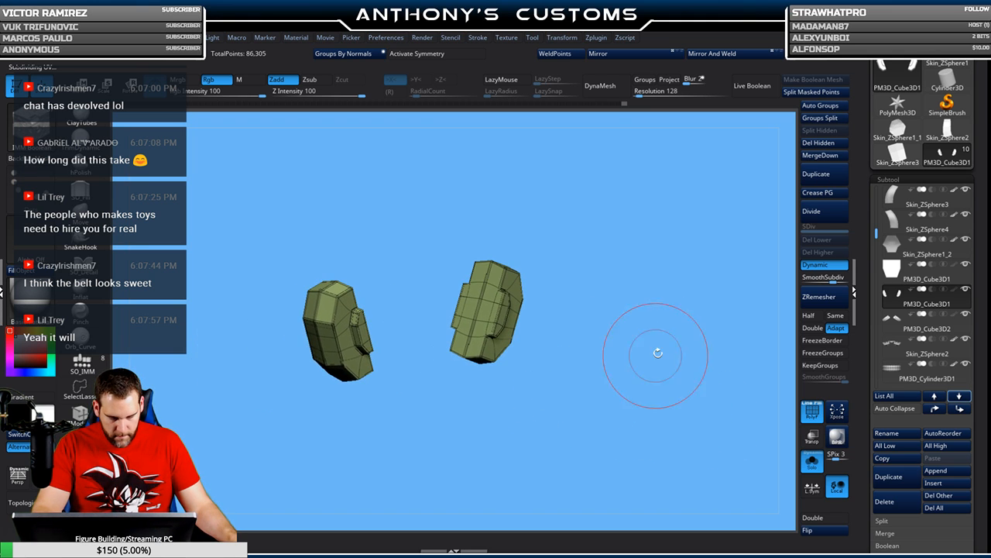
left_click(811, 463)
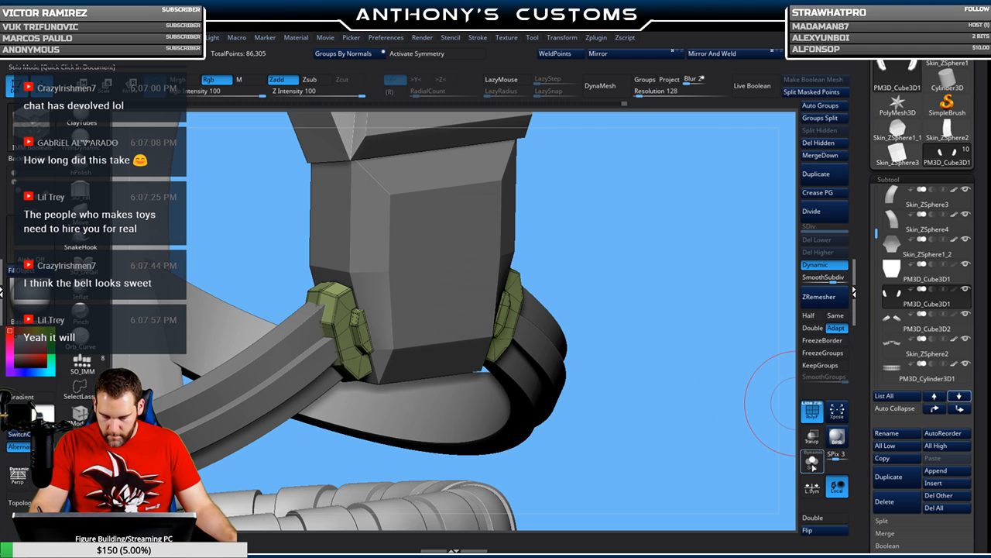
left_click(812, 462)
- Use ZModeler to push the raised panel on one insert's face back flush with the surrounding surface
left_click_drag(638, 415, 511, 380)
left_click(80, 416)
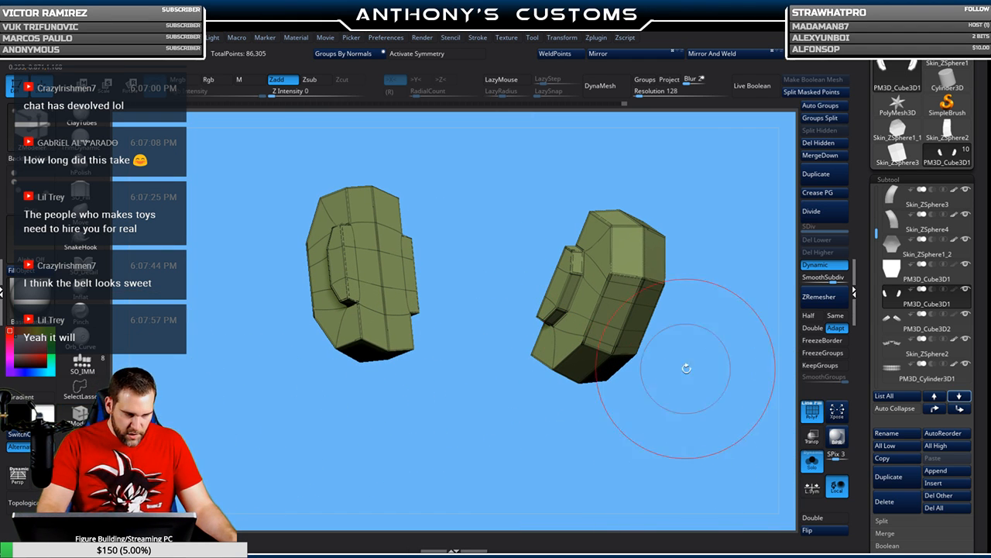
left_click_drag(682, 367, 695, 361)
left_click_drag(574, 403, 478, 418, "alt")
key("space")
mouse_move(697, 284)
left_mouse_down()
mouse_move(686, 282)
mouse_move(701, 249)
left_mouse_up()
left_click(586, 321)
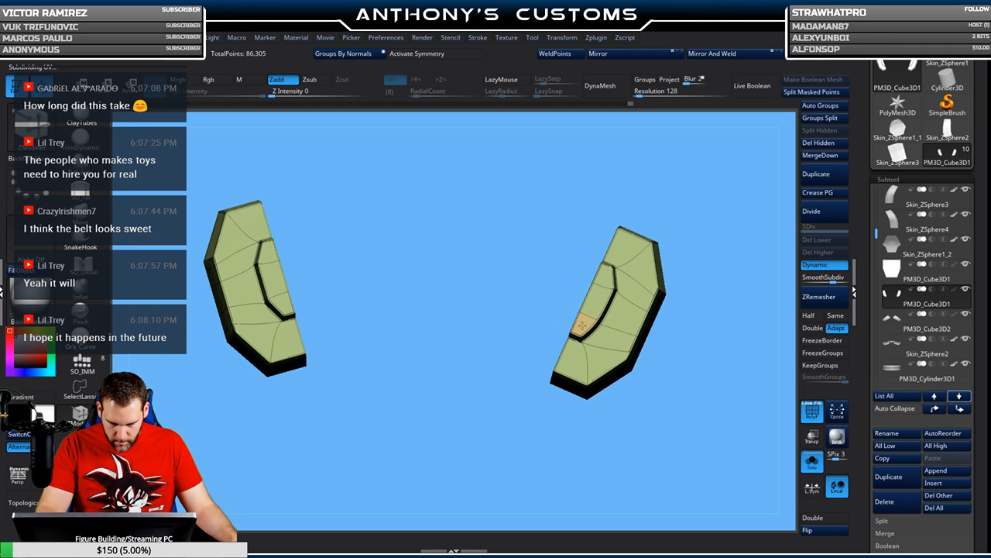
left_click_drag(712, 247, 695, 186)
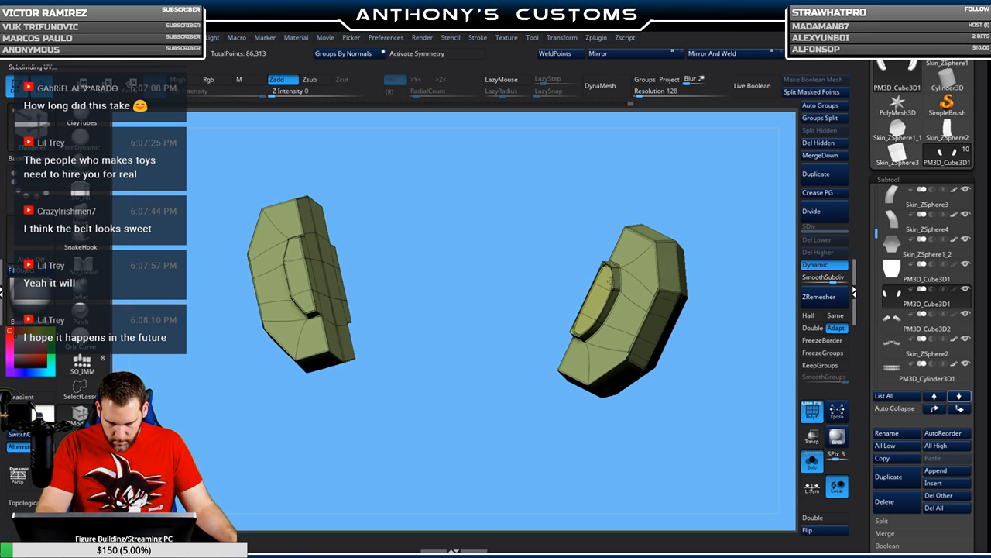
- Crease the outer edge loop of the edited insert, then mirror and weld it to the opposite side
left_click(653, 265)
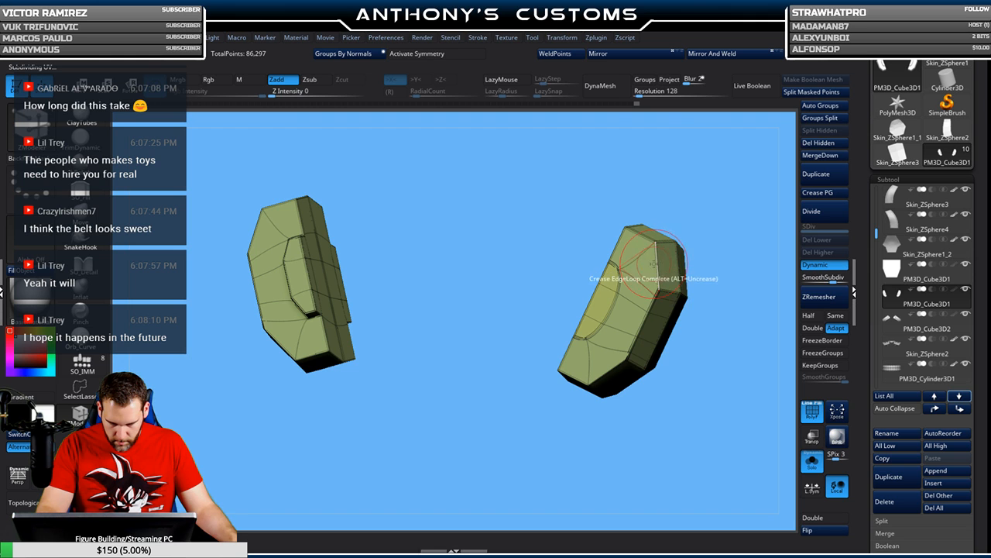
left_click(642, 54)
left_click(714, 54)
left_click_drag(649, 387, 557, 398)
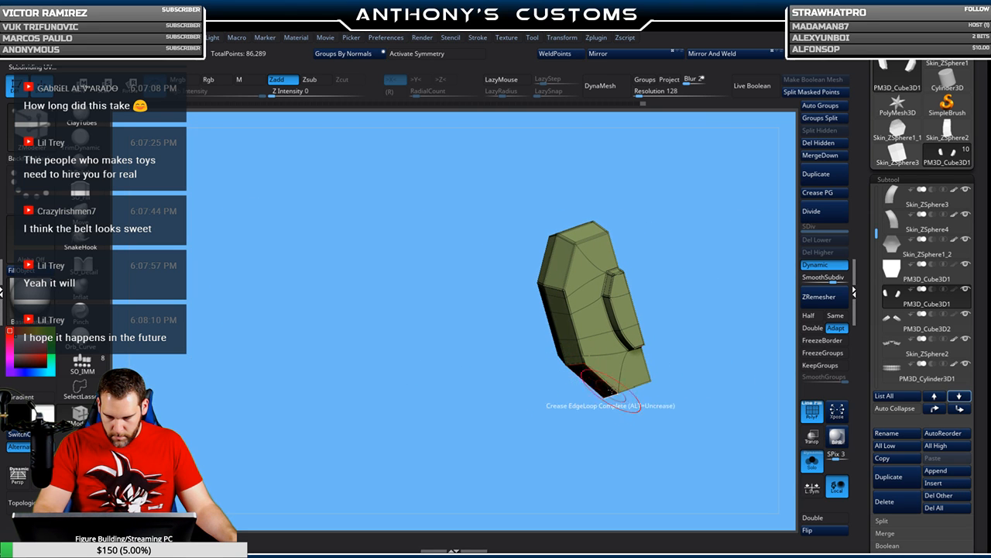
- Select the central block, bring the rest of the costume back into view and enable dynamic subdivision at smoothness 5
mouse_move(938, 331)
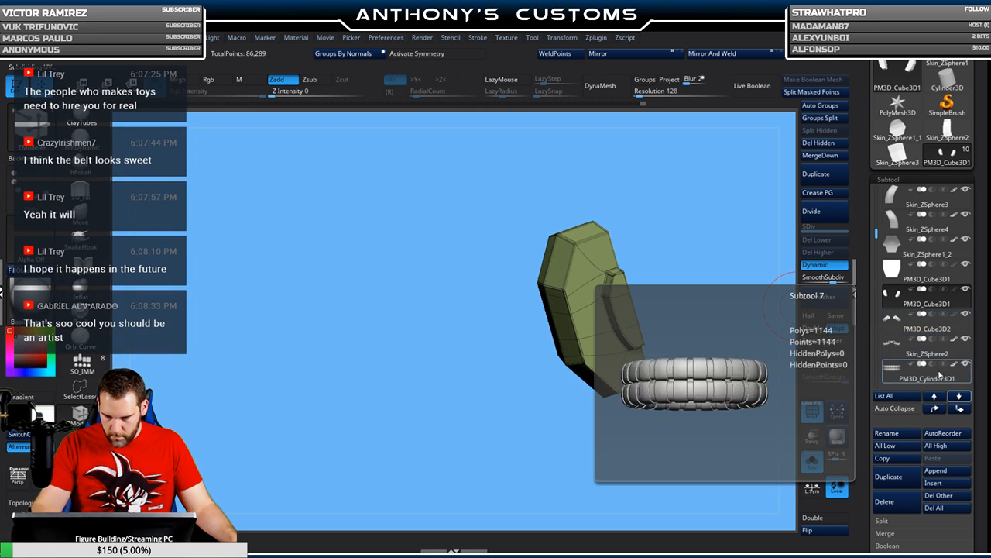
left_click(935, 396)
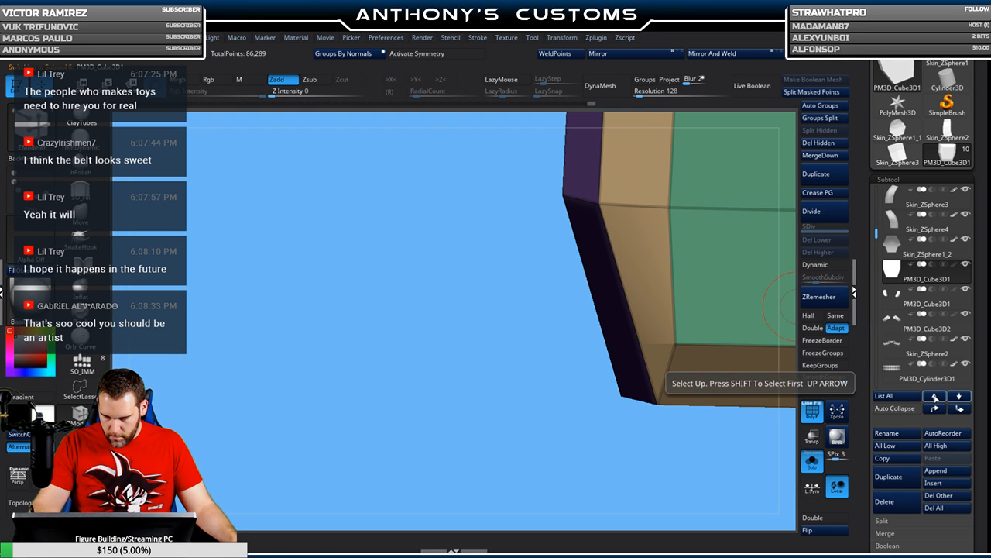
left_click(935, 397)
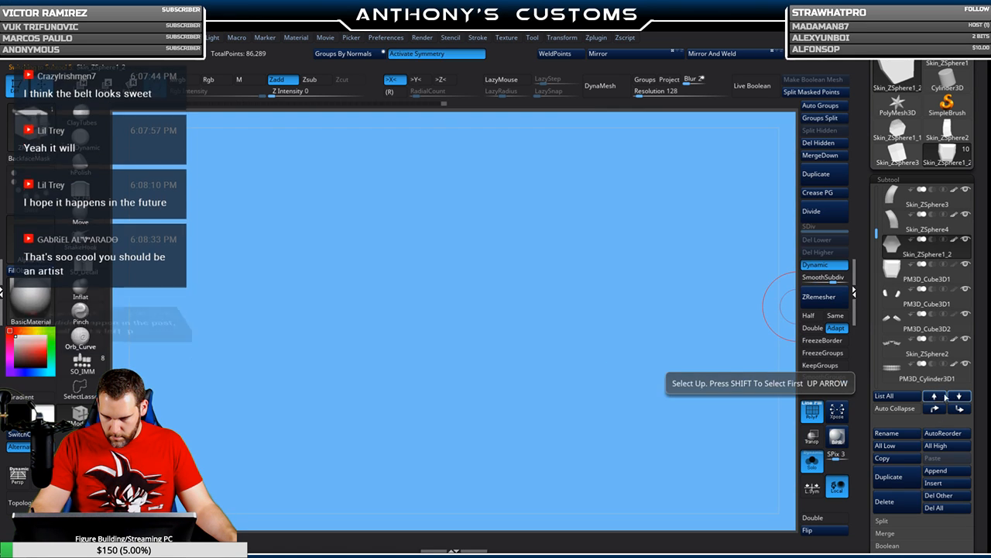
left_click(957, 397)
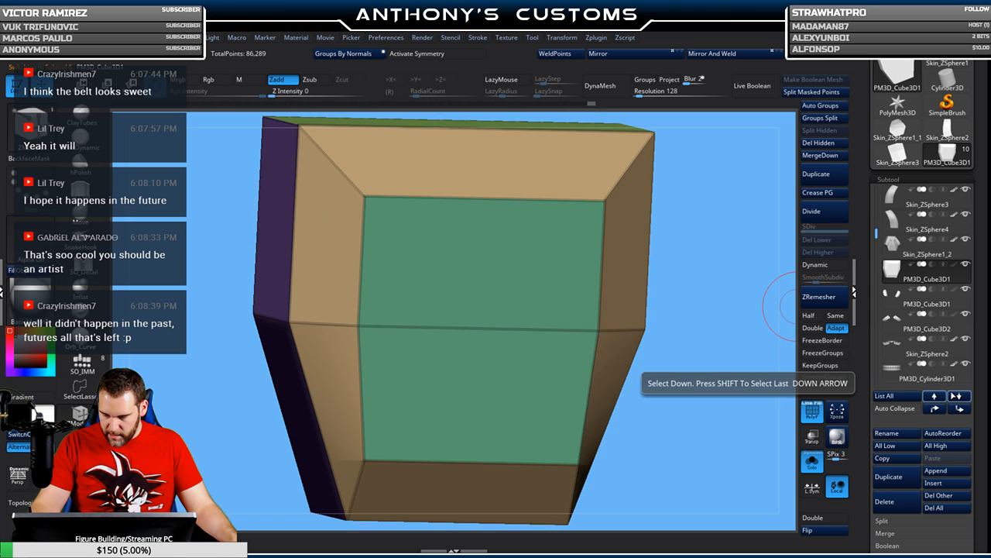
left_click_drag(690, 433, 643, 360, "alt")
left_click_drag(614, 410, 679, 404)
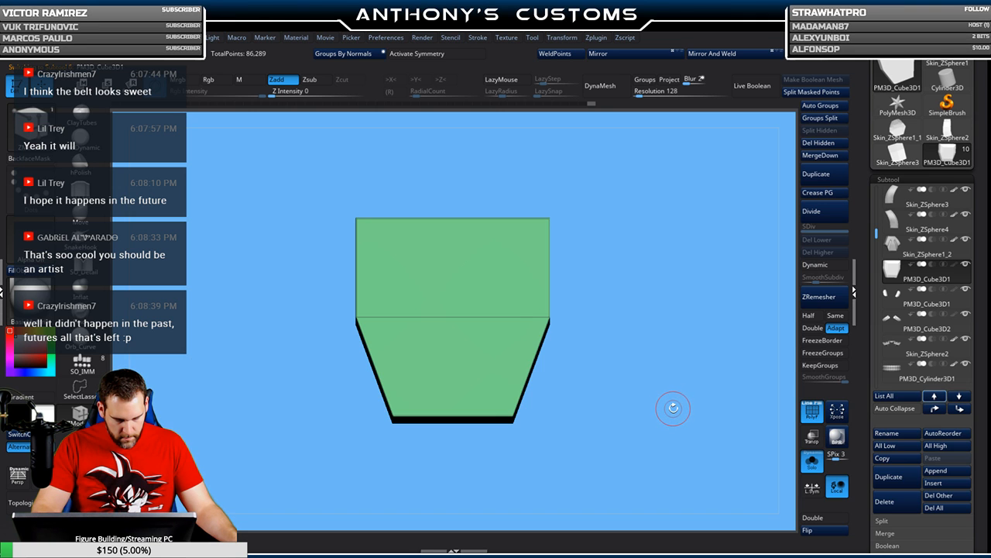
left_click(811, 463)
left_click_drag(749, 329, 661, 338)
mouse_move(690, 302)
left_mouse_down("alt")
mouse_move(676, 279)
mouse_move(682, 290)
left_mouse_up("alt")
left_click(833, 265)
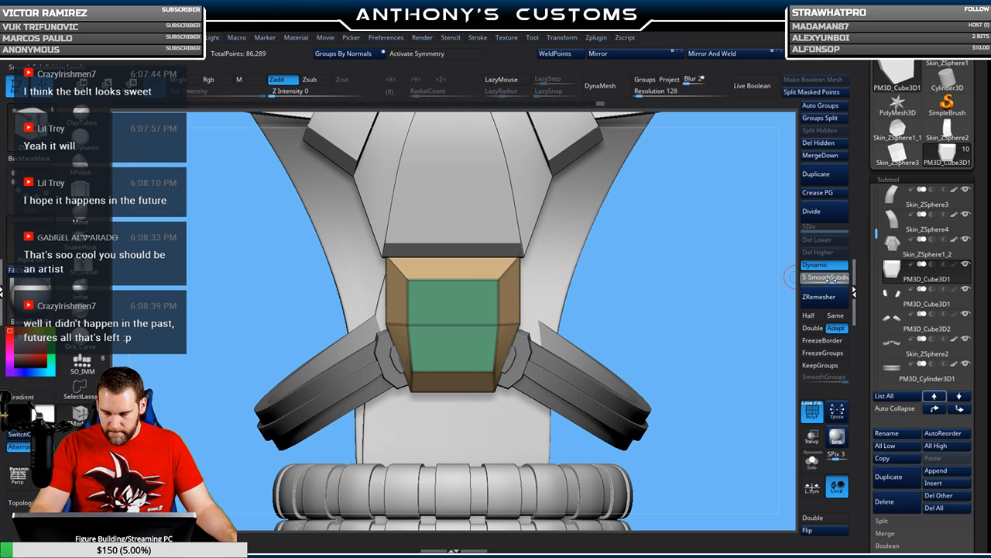
- Examine how the central block, straps and belt fit together from the side and front of the costume
left_click_drag(686, 326, 645, 334)
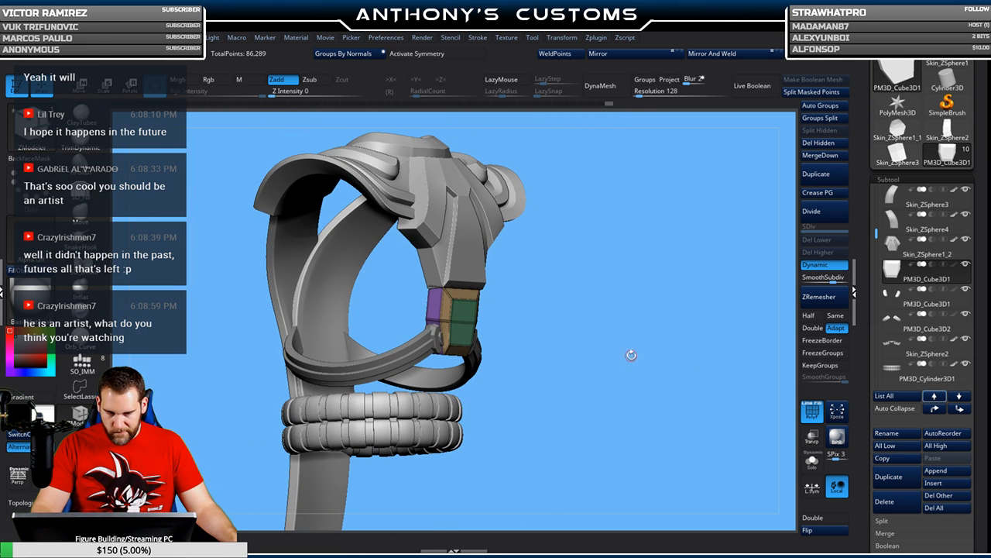
left_click_drag(619, 382, 657, 357)
left_click_drag(637, 389, 684, 385)
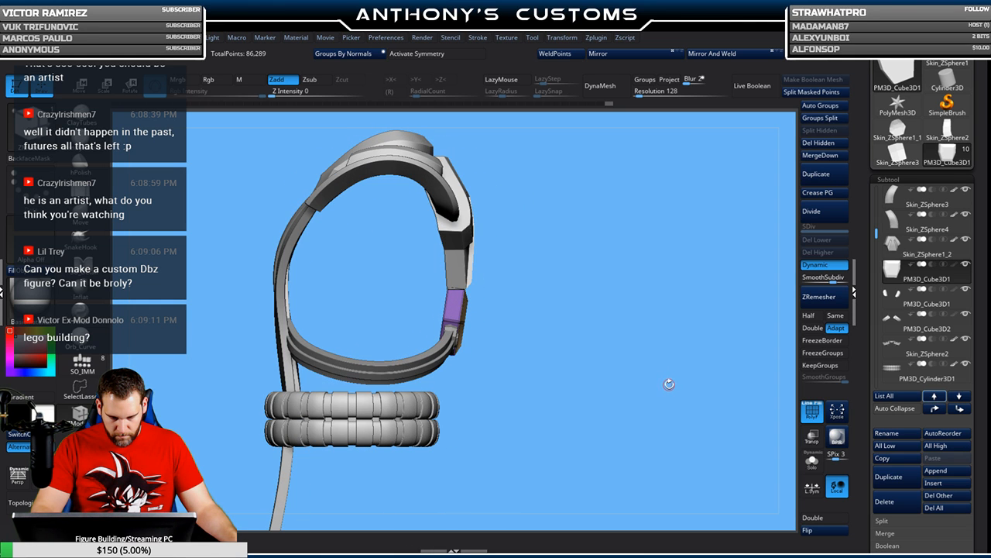
left_click_drag(641, 390, 700, 385, "alt")
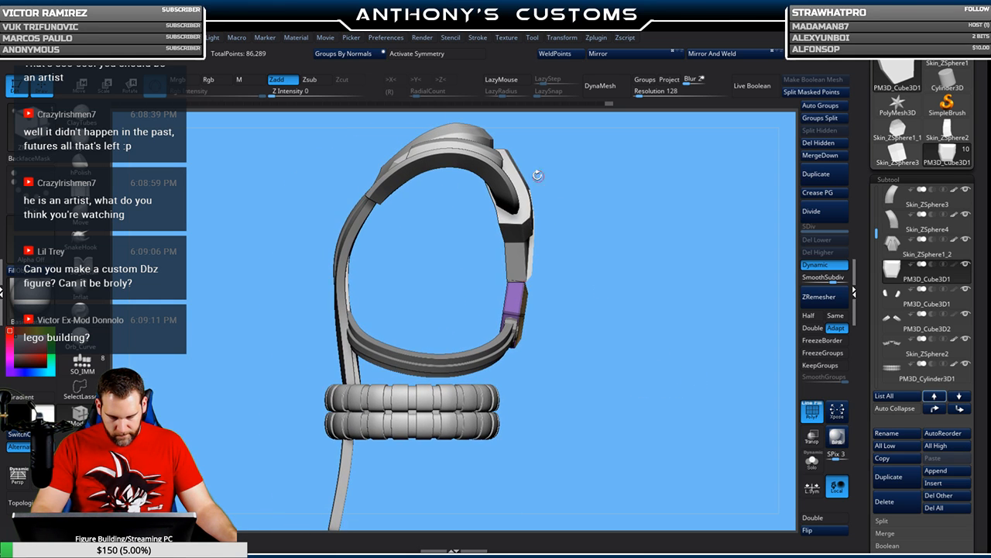
left_click(488, 357)
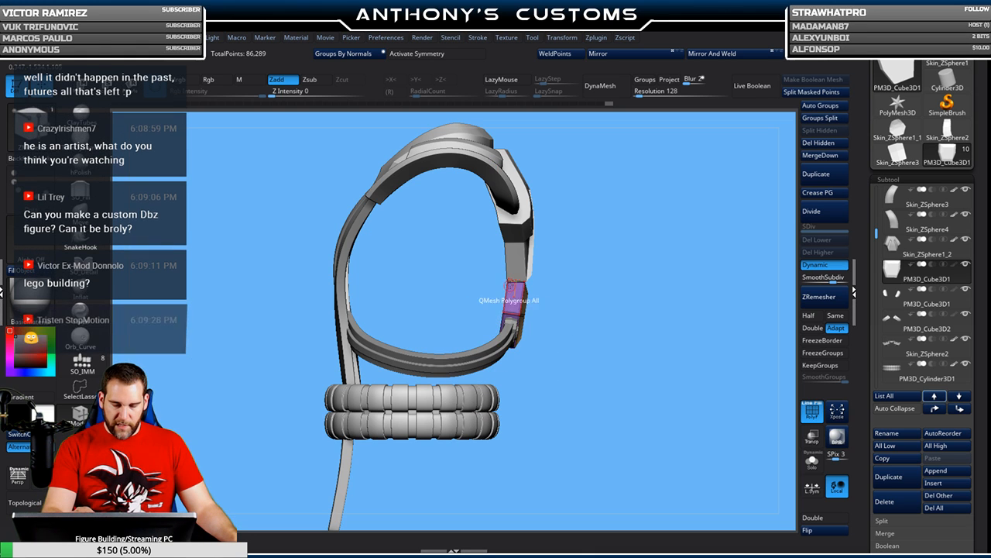
left_click_drag(557, 341, 627, 360)
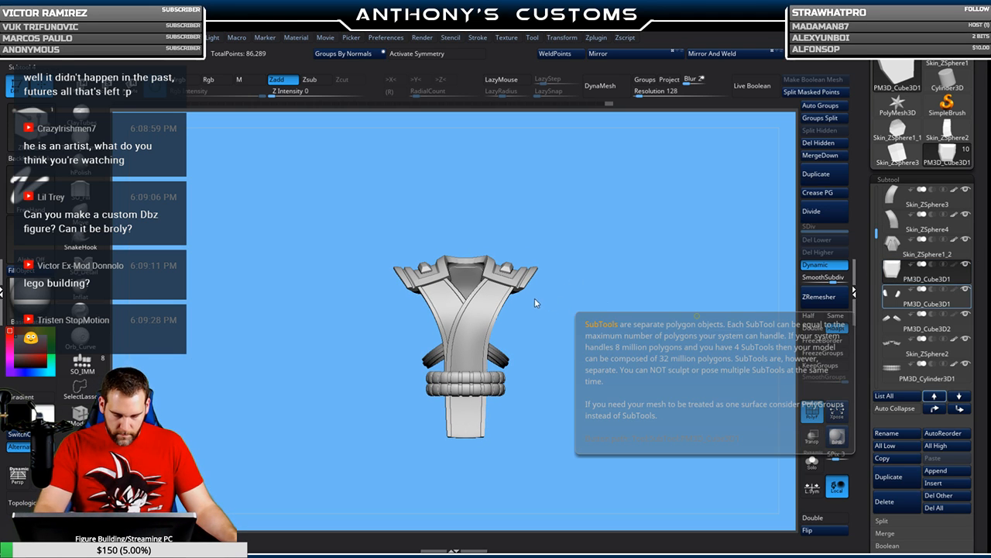
- Save the project and merge all visible subtools into a single combined costume mesh
key("ctrl+s")
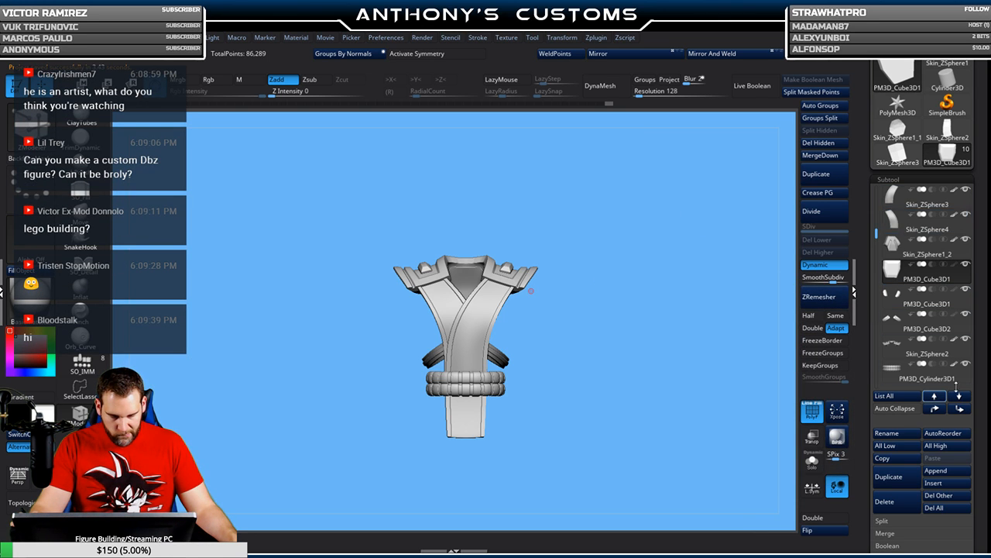
left_click(898, 535)
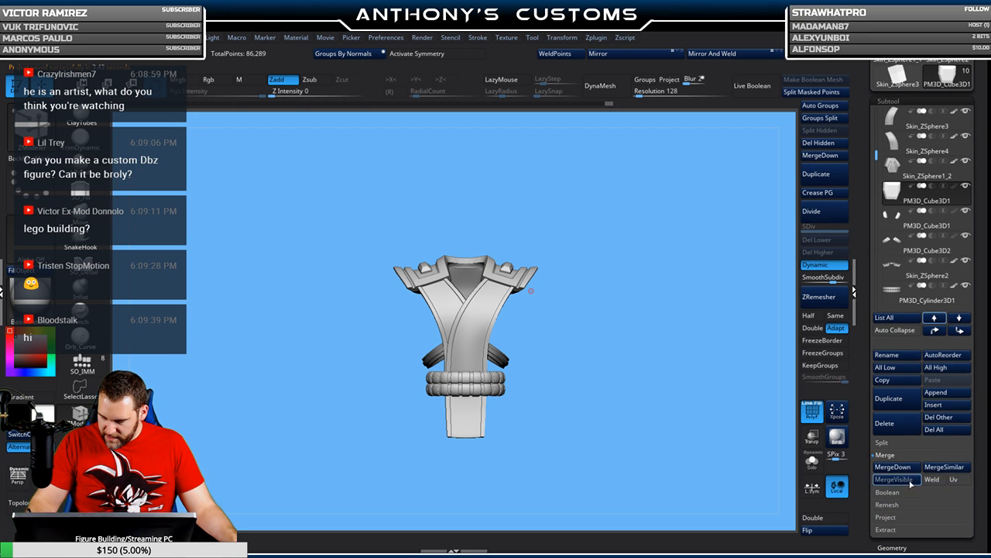
left_click(894, 479)
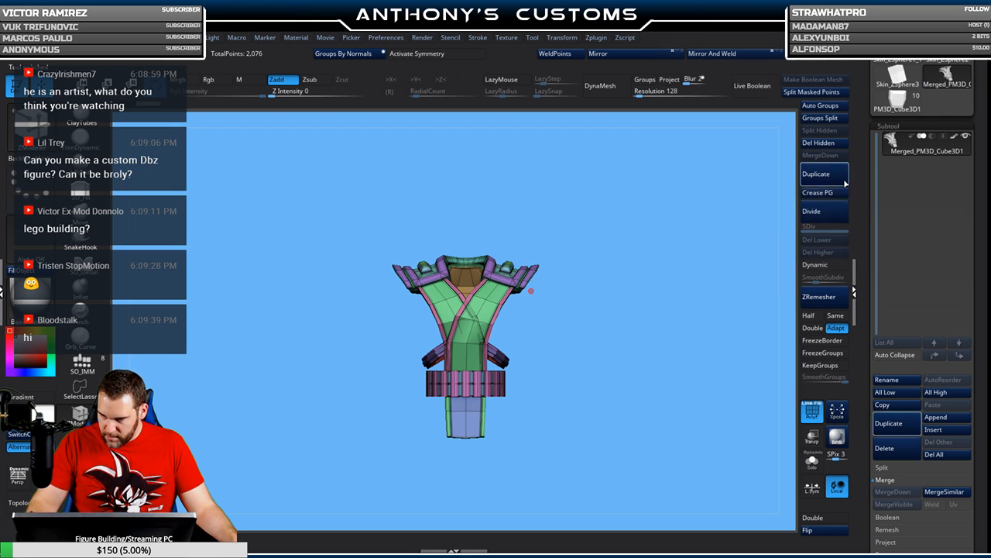
- Hide the wireframe on the merged costume, enable dynamic subdivision at smoothness 4 and check both the front and back
key("shift+f")
left_click_drag(615, 383, 640, 332)
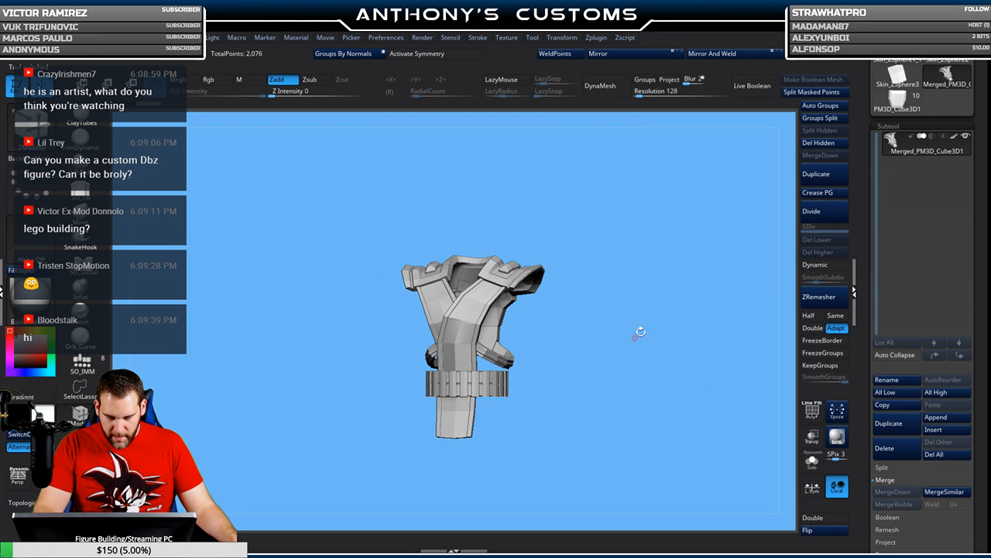
left_click(831, 265)
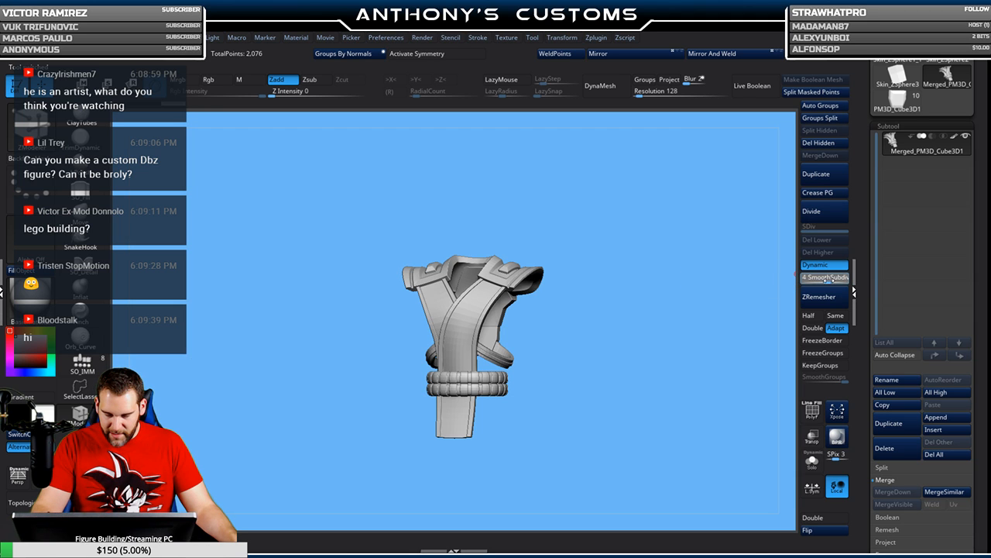
left_click_drag(632, 358, 642, 482)
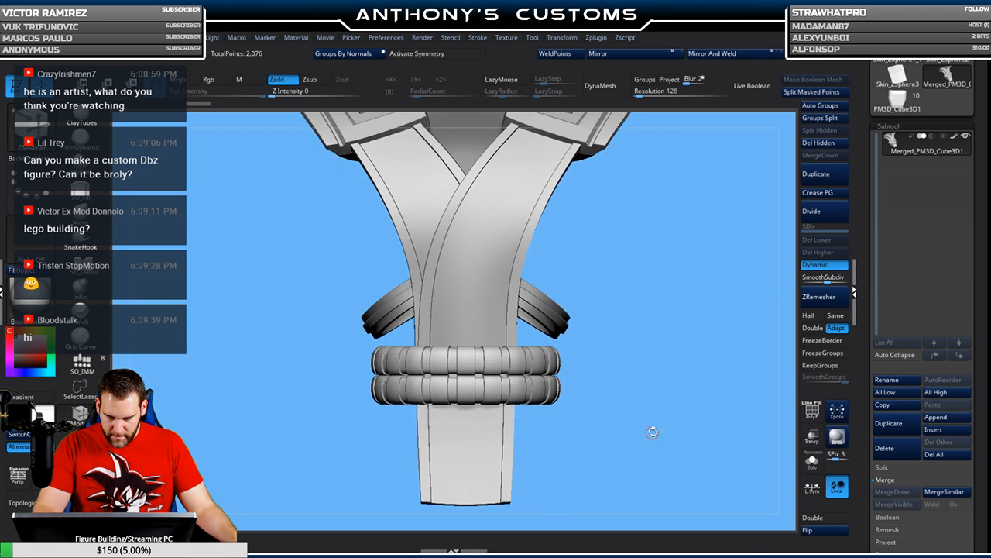
left_click_drag(689, 381, 620, 341)
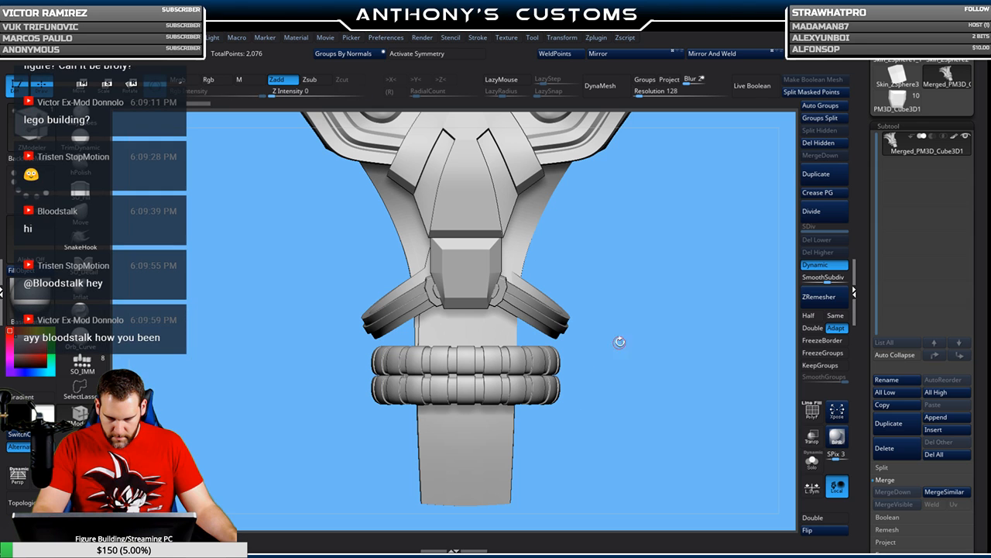
- Check the merged costume from the side and back, and turn off its dynamic subdivision
left_click_drag(635, 382, 705, 395)
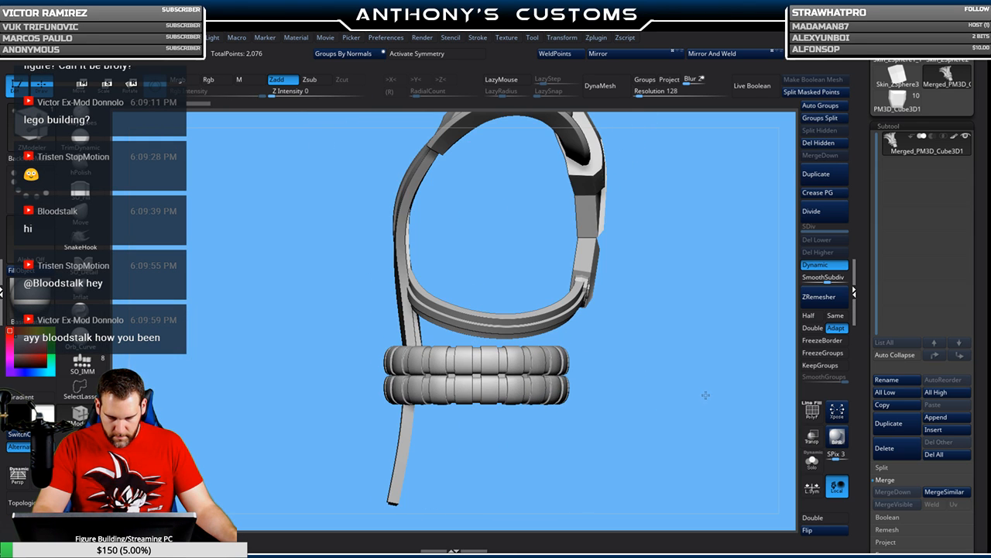
left_click_drag(641, 402, 679, 403)
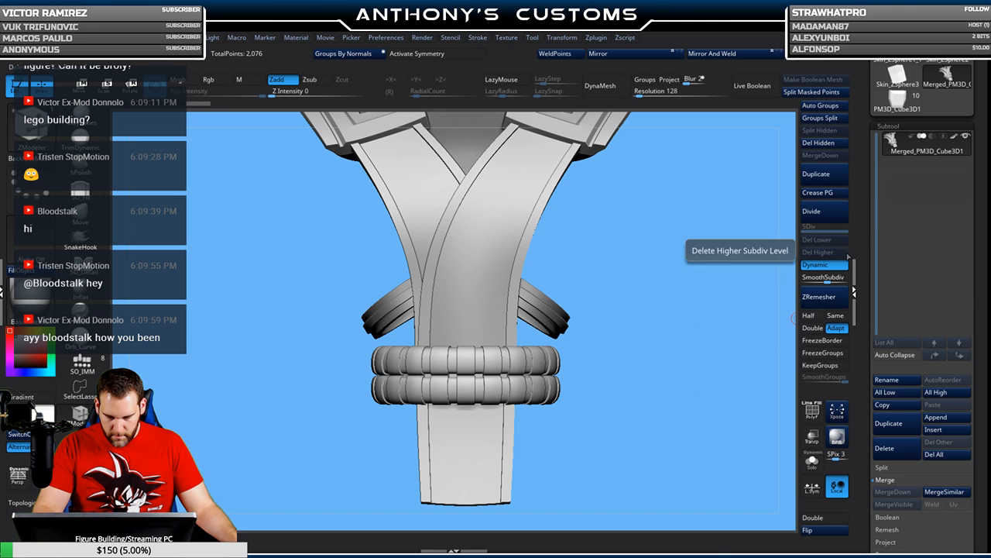
left_click(814, 264)
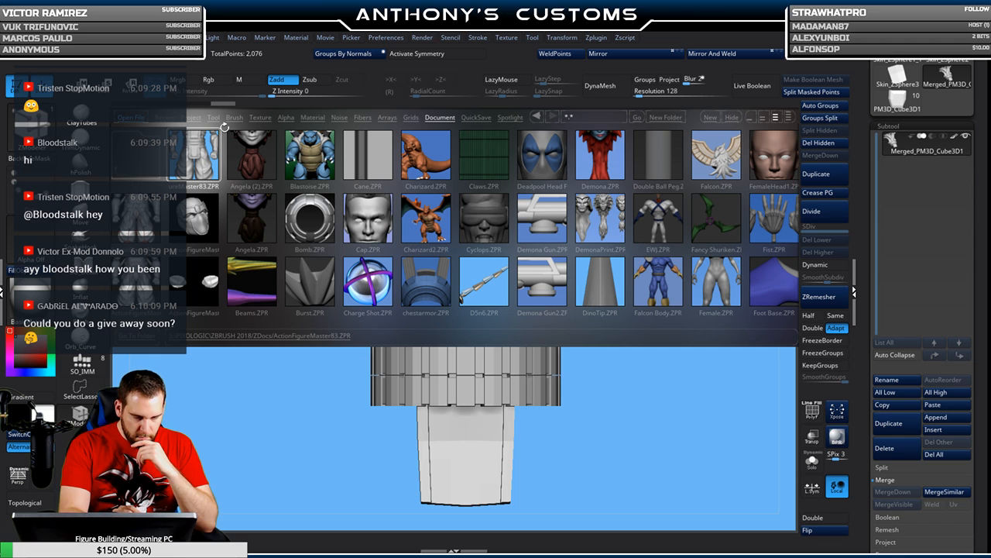
- Open the ActionFigureMaster83 project and delete the Extract2 subtool, the figure's old tunic
double_click(198, 150)
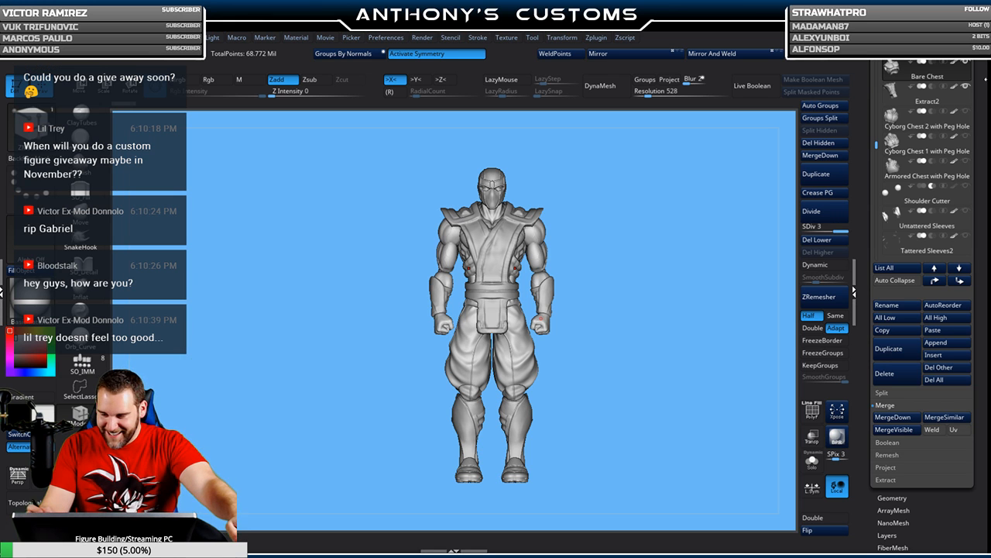
left_click(956, 100)
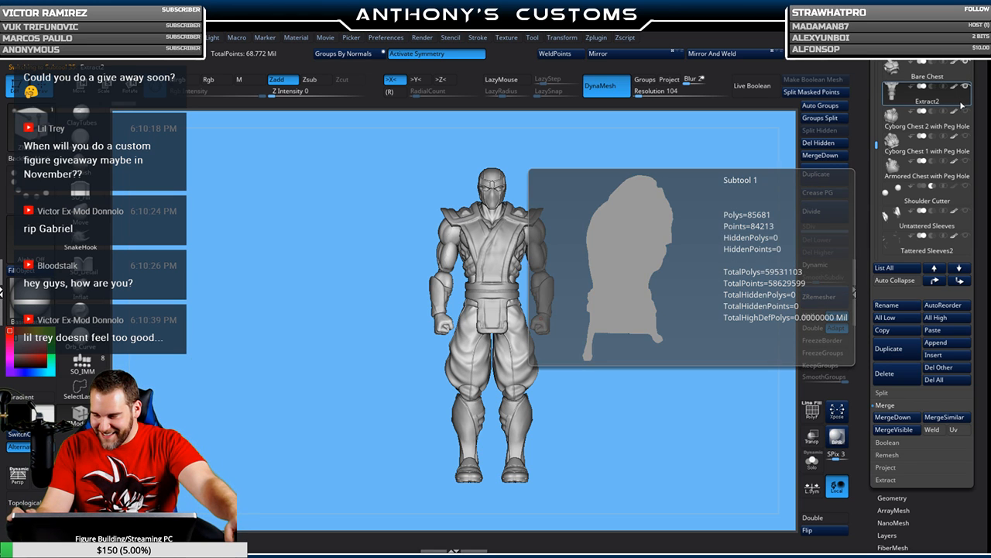
left_click(897, 372)
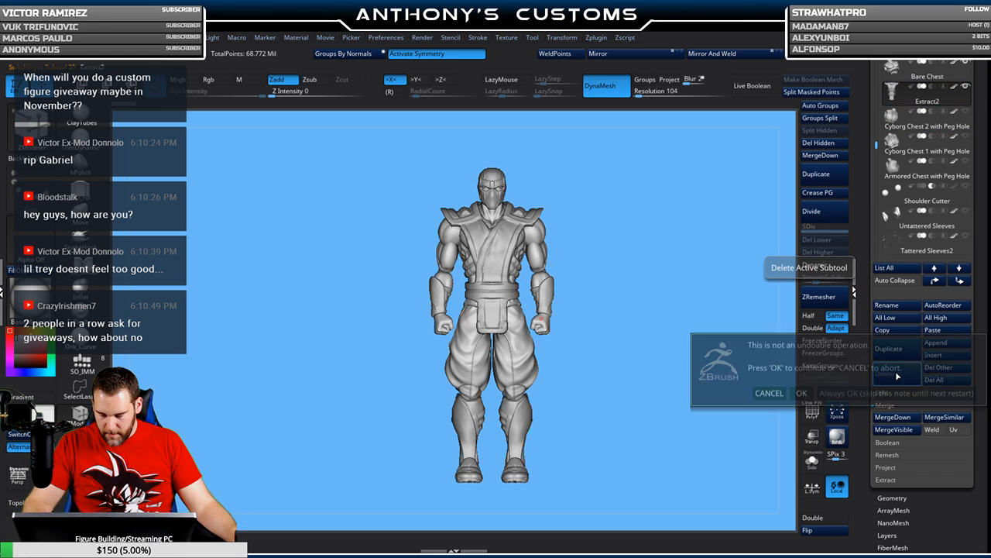
left_click(803, 395)
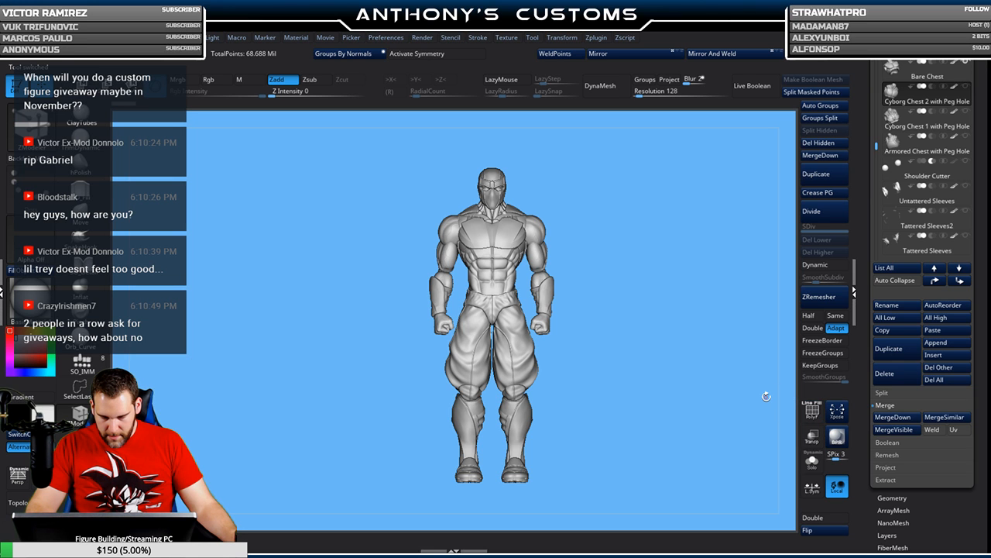
- Paste the copied merged costume below the Bare Chest subtool and check its fit on the figure from the side
left_click(899, 76)
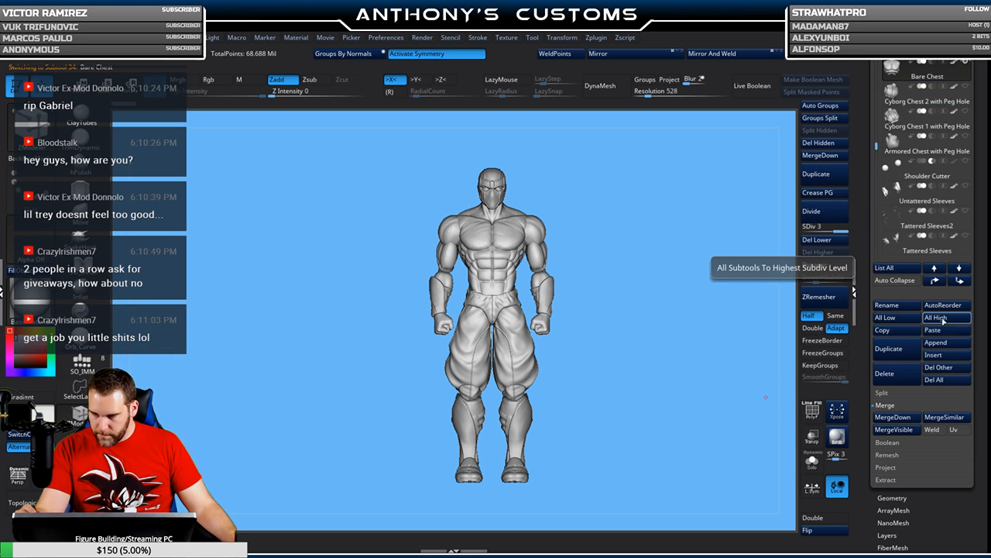
left_click(943, 332)
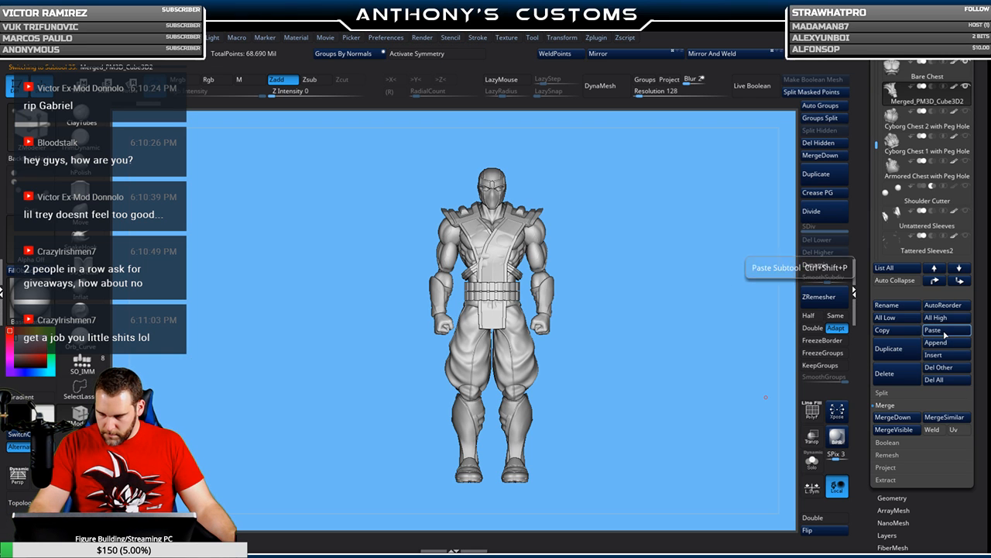
left_click_drag(695, 379, 659, 371)
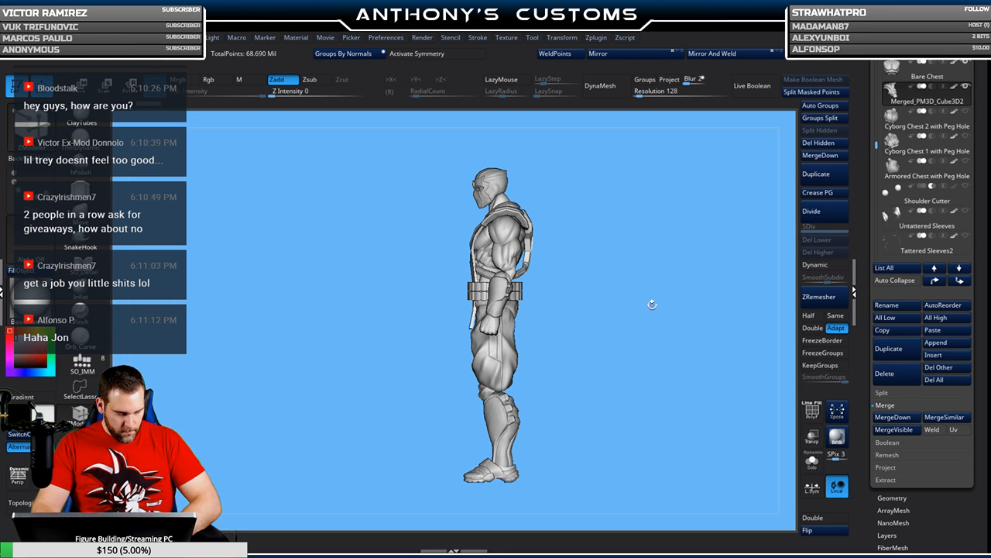
mouse_move(626, 329)
left_mouse_down()
mouse_move(664, 323)
mouse_move(625, 321)
left_mouse_up()
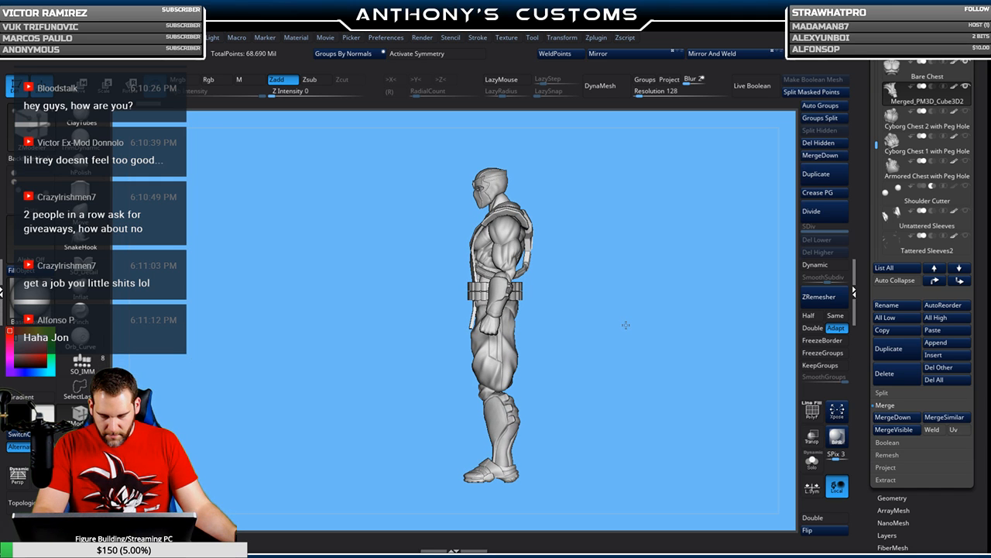
left_click_drag(660, 293, 644, 400, "alt")
left_click_drag(669, 357, 642, 347)
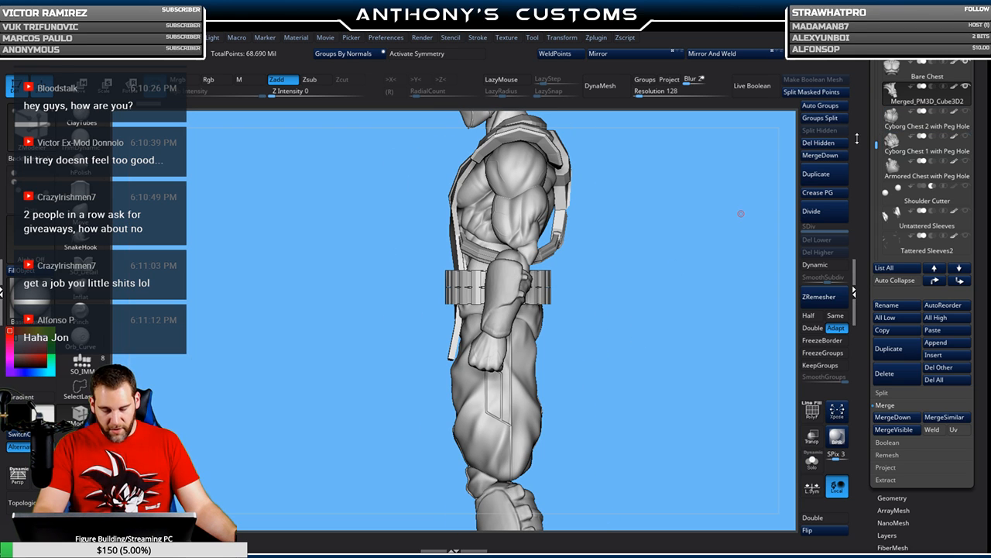
- Hide the figure's wrist guards, biceps, elbows, forearms and fists so the torso is unobstructed from the side
left_click(512, 281, "alt")
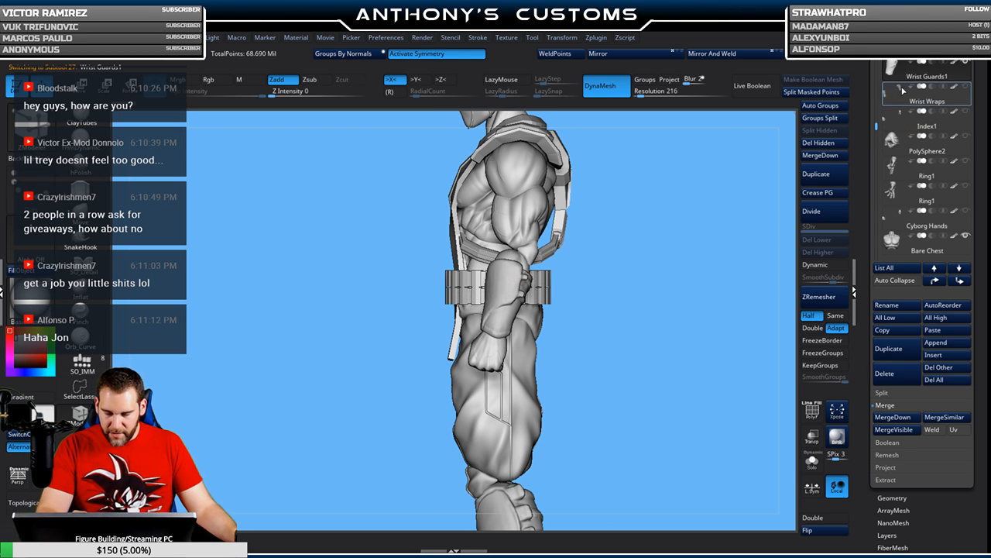
left_click(523, 224, "alt")
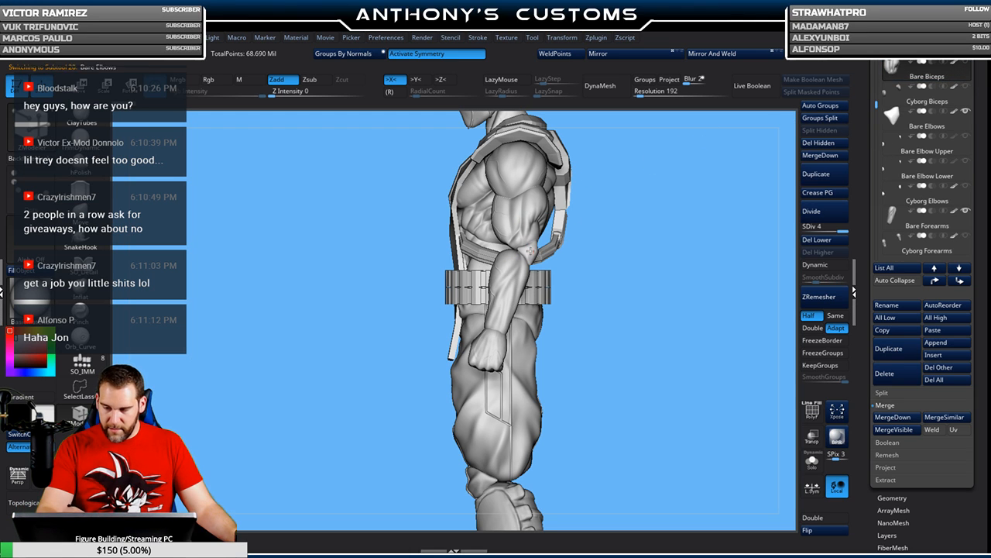
left_click(577, 218, "alt")
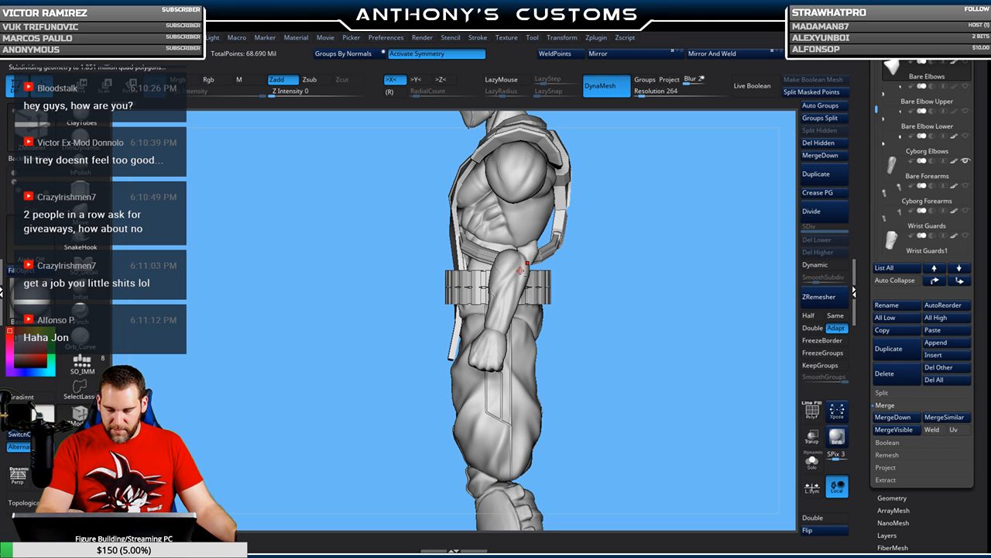
left_click(521, 270, "alt")
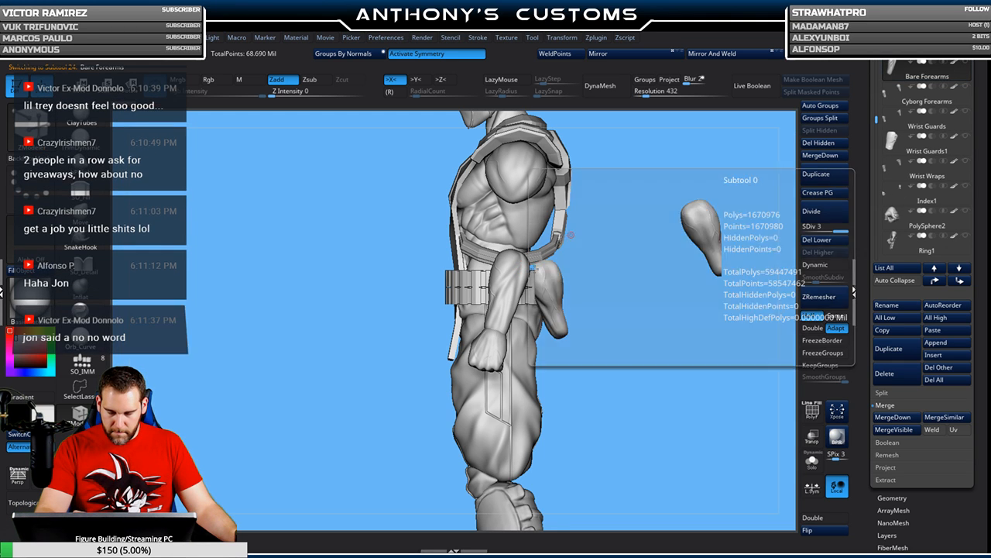
left_click(521, 299, "alt")
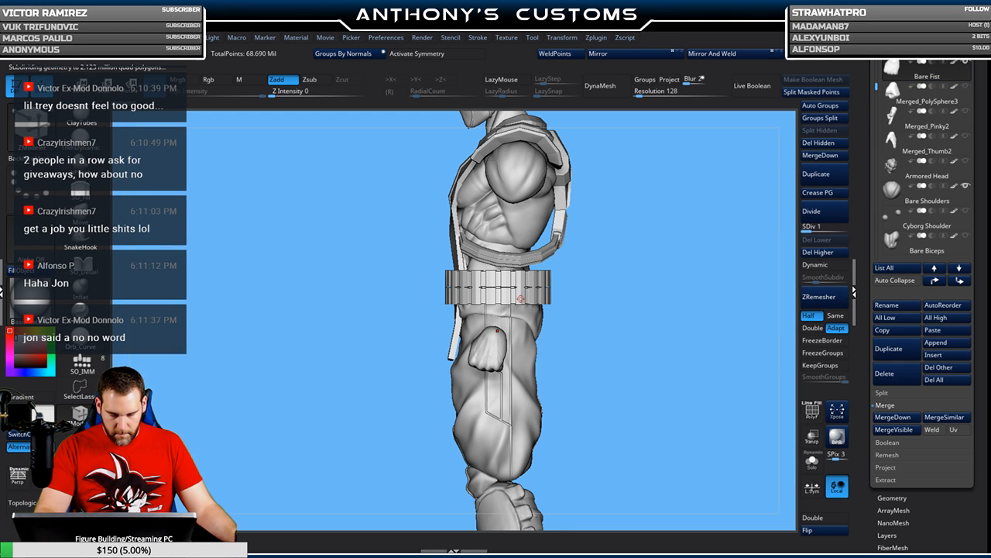
left_click(581, 170, "alt")
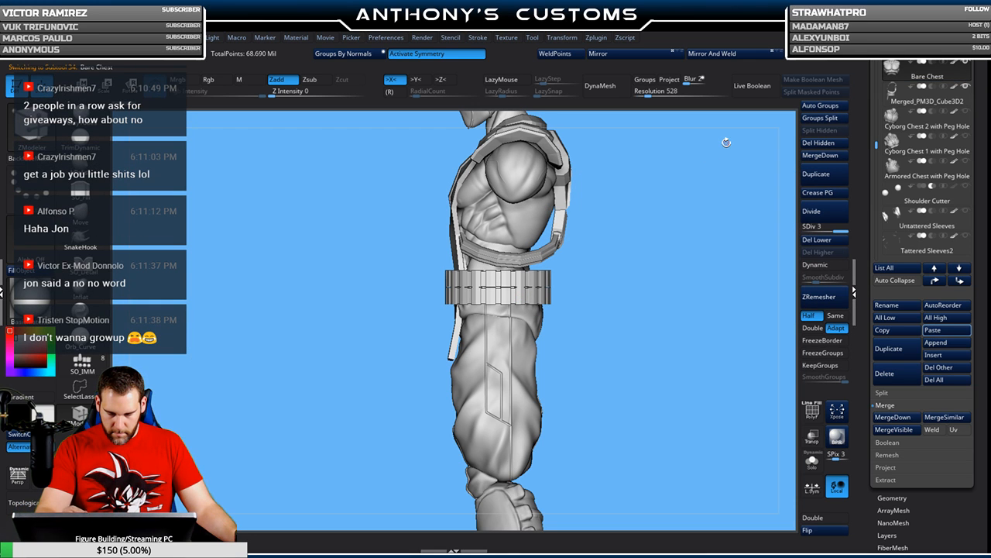
- Hide the merged costume, select the Bare Chest subtool and examine the bare torso's side profile
left_click(562, 197, "alt")
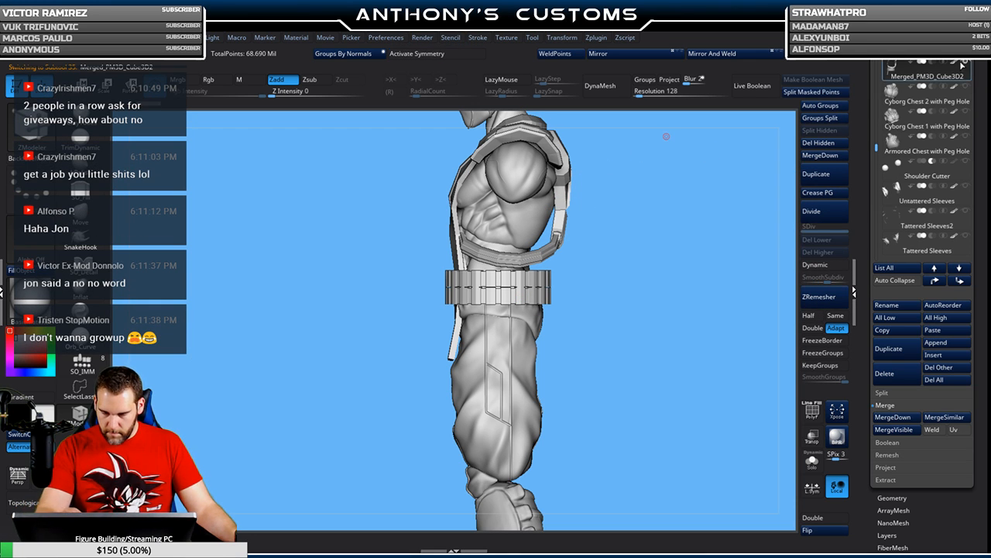
scroll(894, 109, "up", 2)
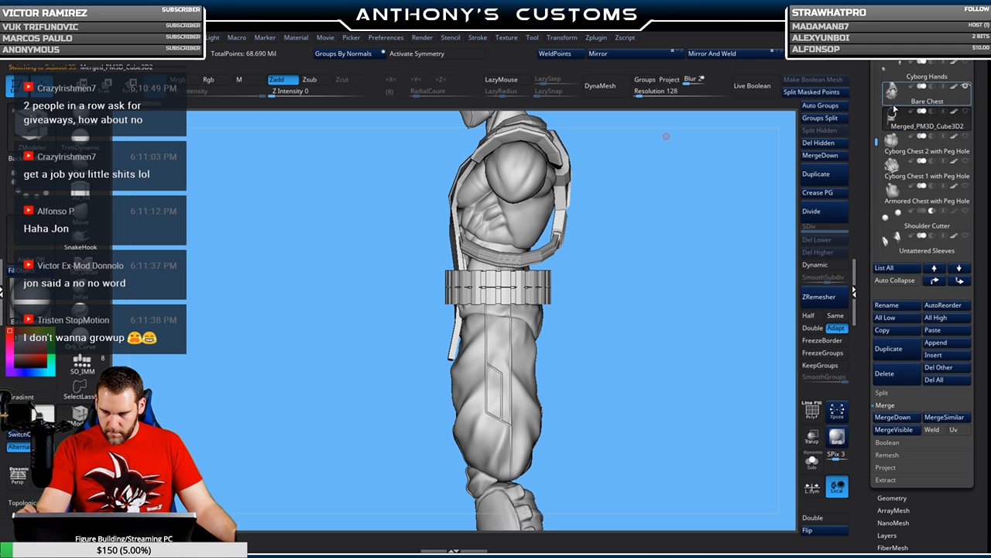
left_click(897, 102)
left_click_drag(631, 347, 646, 328)
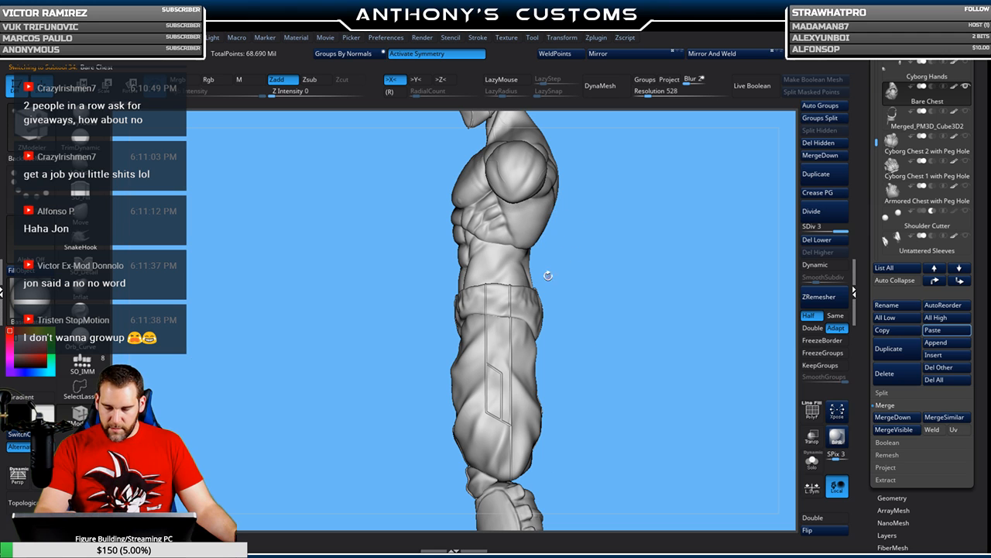
left_click_drag(623, 256, 657, 254)
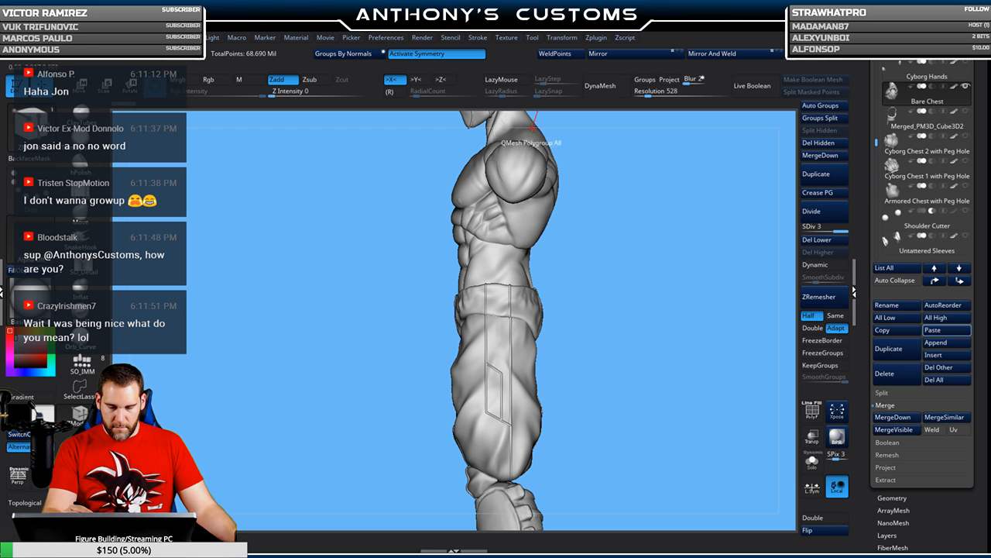
mouse_move(649, 158)
left_mouse_down()
mouse_move(673, 181)
mouse_move(645, 188)
mouse_move(683, 157)
mouse_move(622, 213)
mouse_move(727, 194)
mouse_move(670, 192)
mouse_move(664, 165)
mouse_move(643, 183)
mouse_move(644, 204)
mouse_move(647, 194)
mouse_move(629, 205)
mouse_move(603, 197)
mouse_move(645, 210)
mouse_move(626, 212)
mouse_move(637, 205)
mouse_move(633, 253)
left_mouse_up()
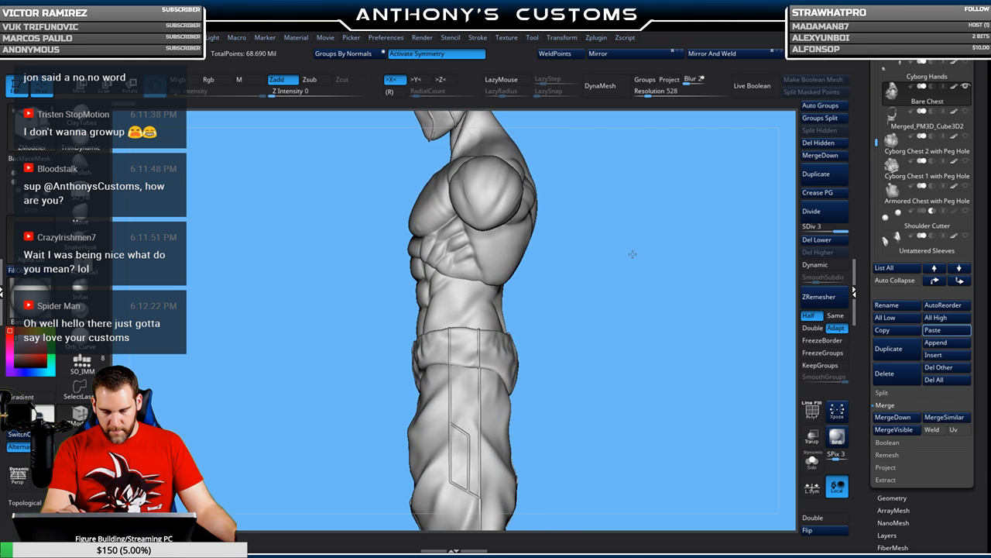
- Show the merged costume again, select it and enable dynamic subdivision on it
left_click(959, 111)
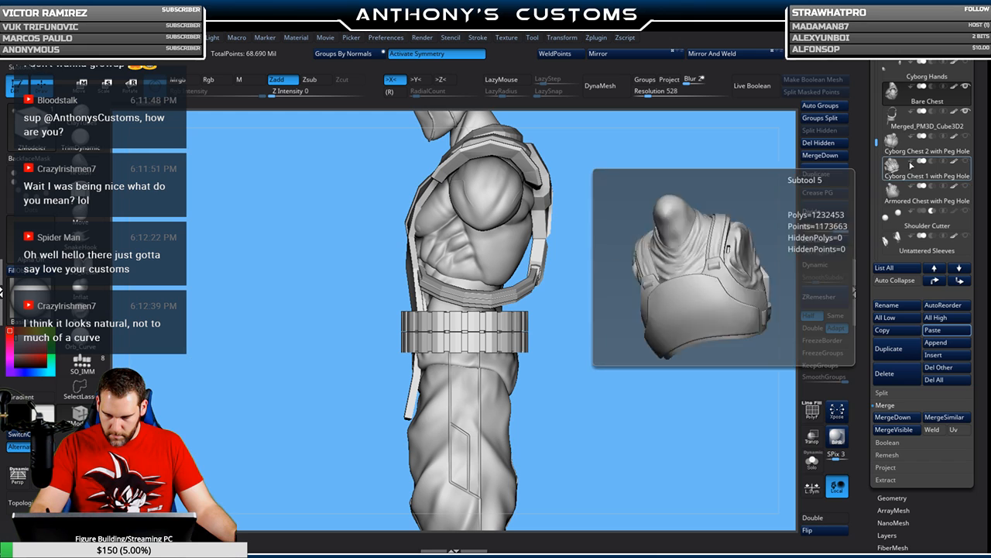
left_click(901, 123)
left_click(825, 266)
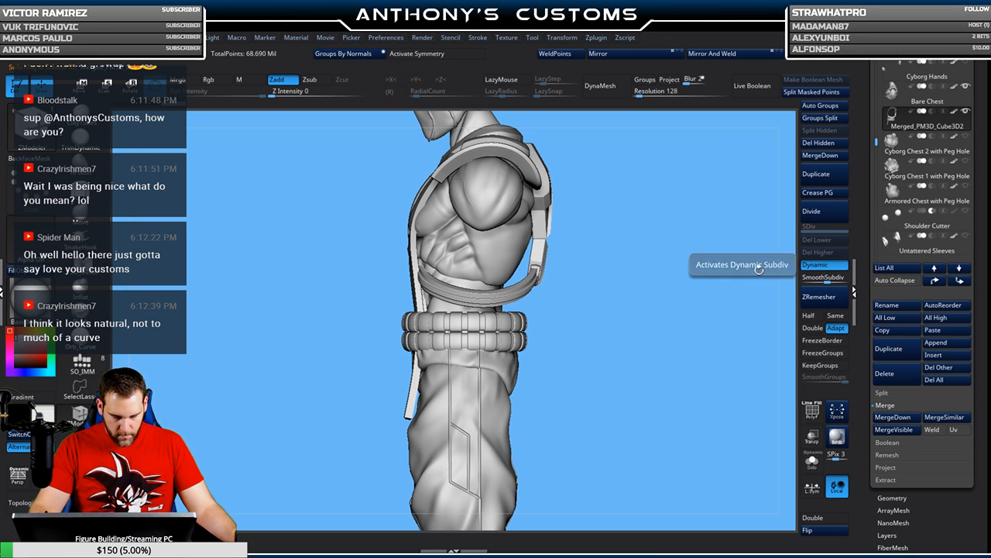
- Try flipping the merged costume's normals, check it from the side and front, and flip them back
left_click_drag(685, 359, 690, 339)
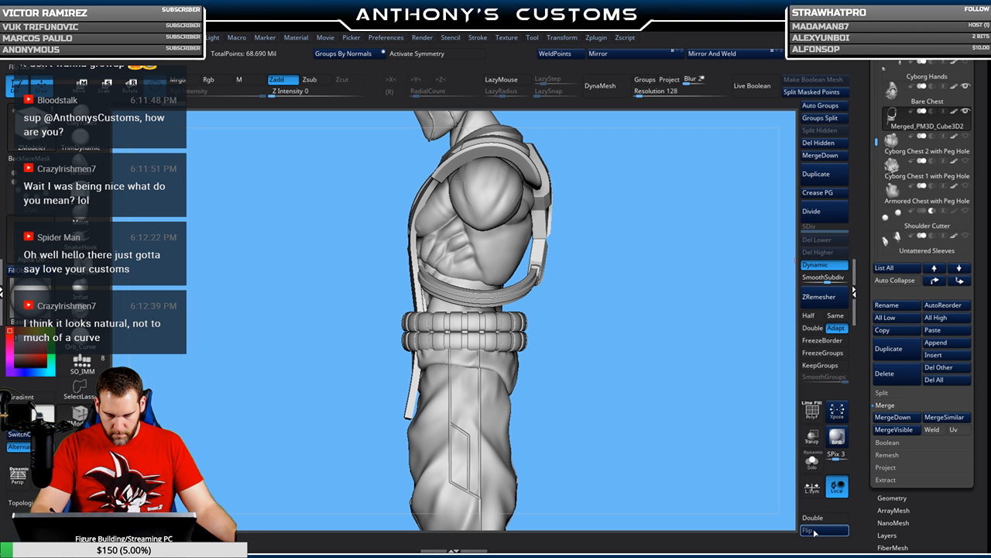
left_click_drag(699, 309, 748, 280)
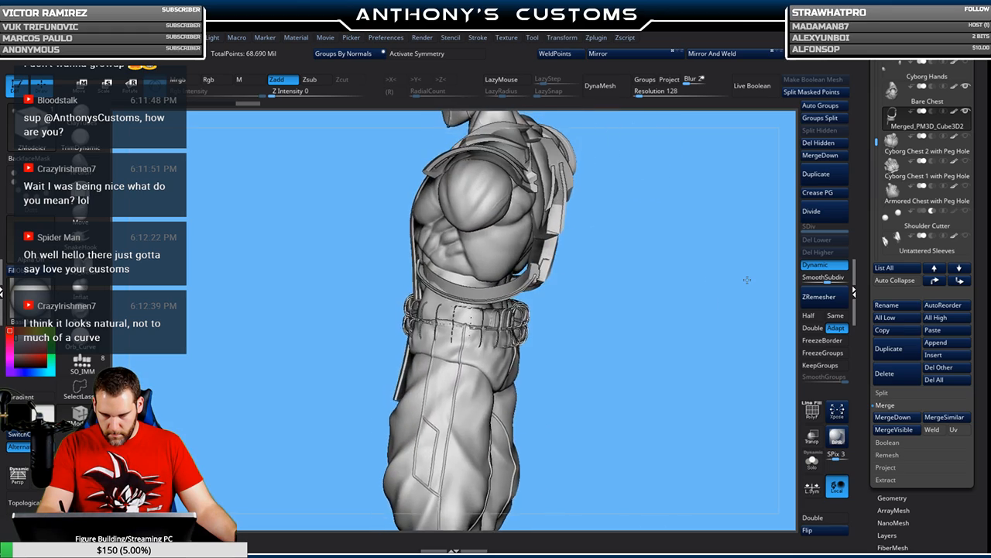
left_click_drag(662, 300, 689, 286)
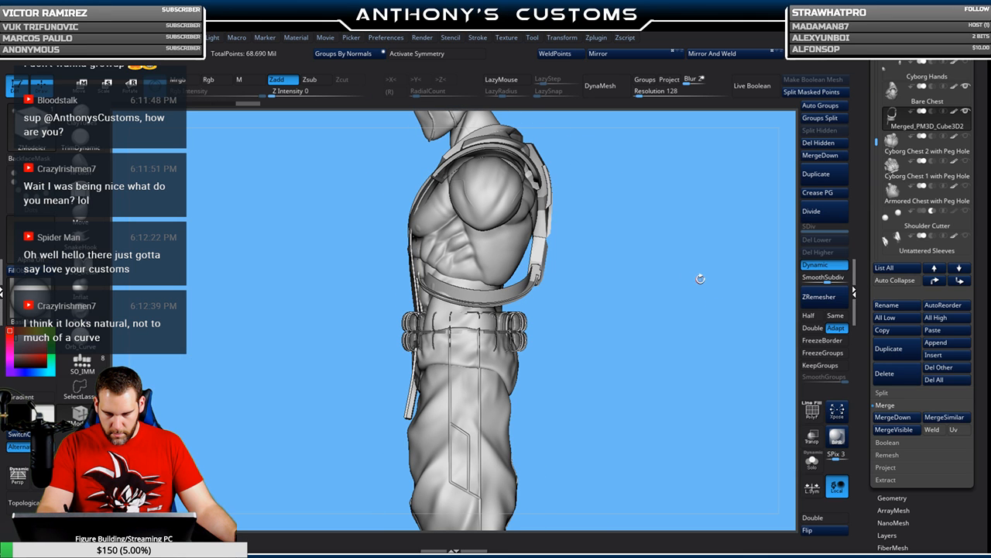
left_click_drag(677, 290, 713, 298)
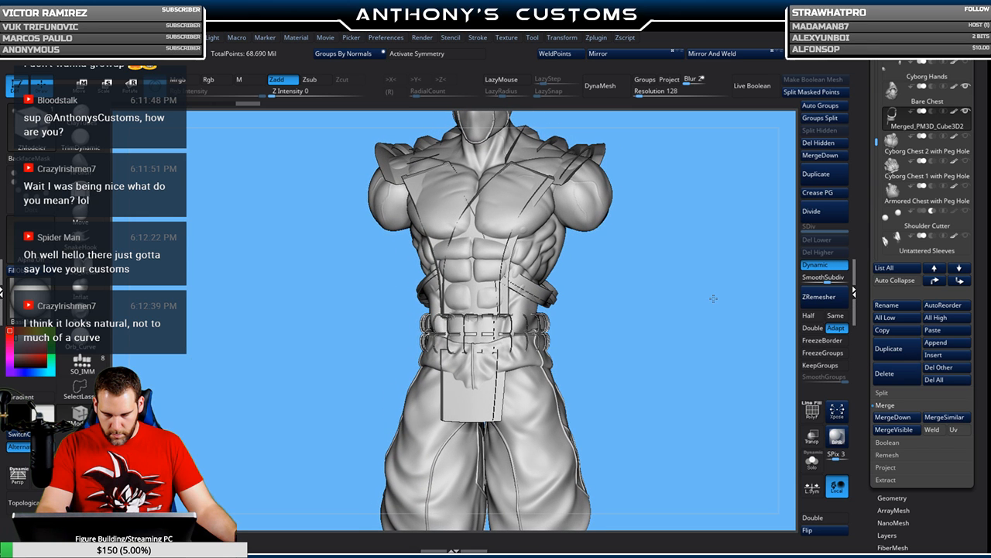
left_click(810, 531)
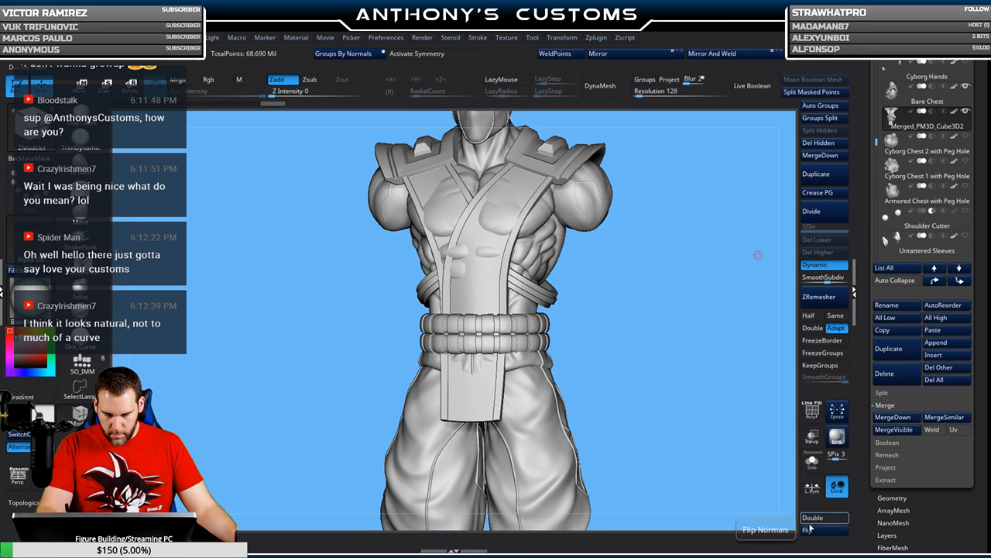
- Display the merged costume's polygroups and wireframe, and check its fit on the torso from the side and front
key("shift+f")
left_click_drag(699, 268, 683, 291)
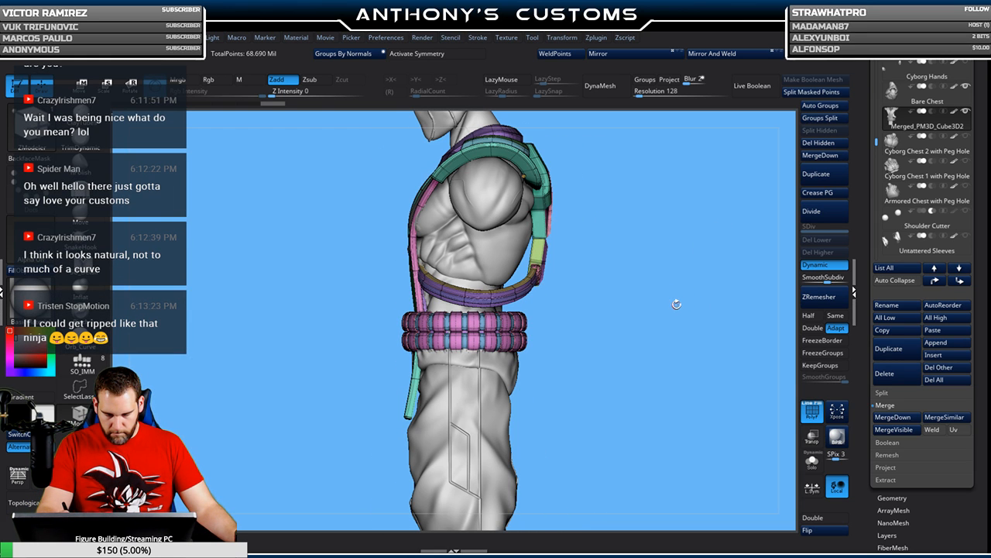
left_click_drag(647, 332, 675, 313)
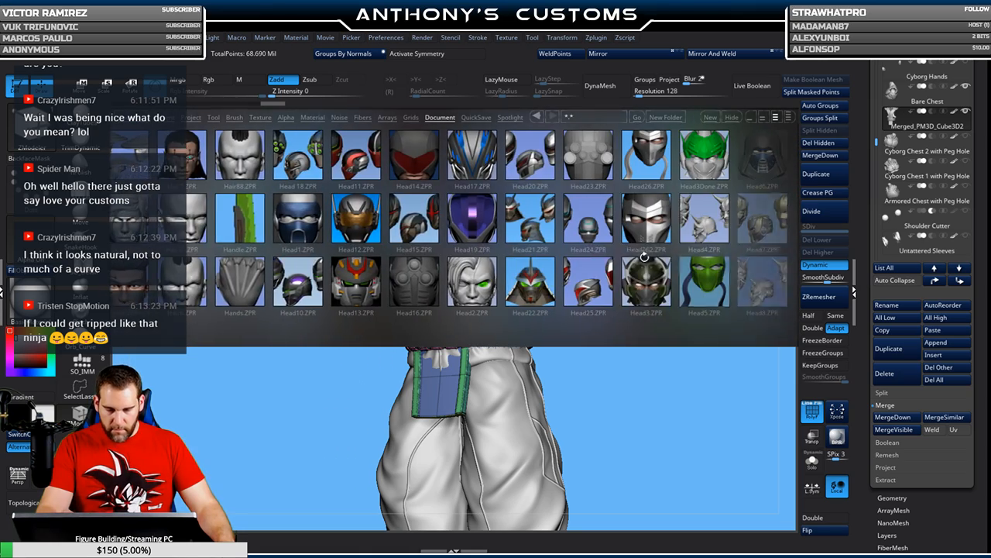
- Browse the saved project library for the costume project, checking the head, hand, shoulder pad and weapon files
left_click_drag(644, 257, 310, 263)
left_click_drag(601, 279, 291, 281)
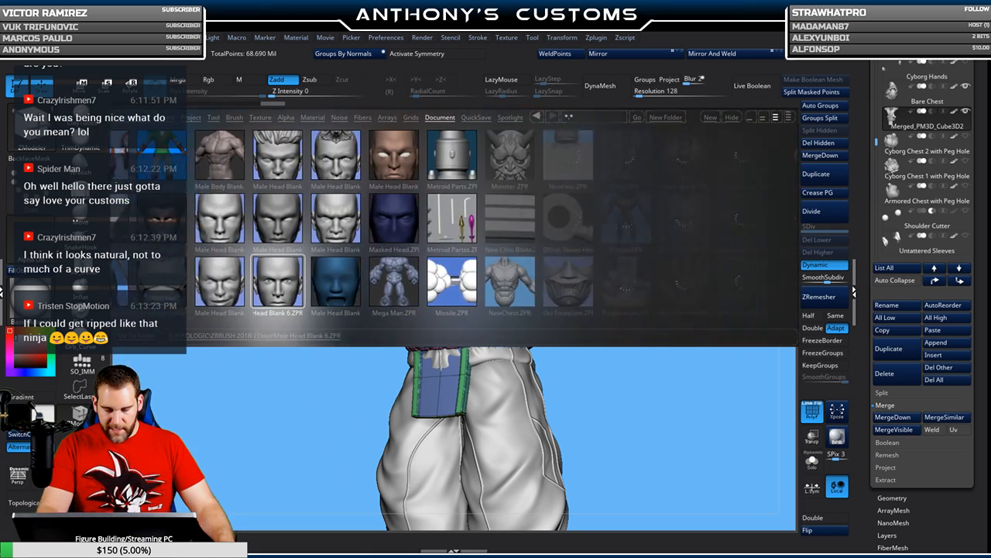
left_click_drag(611, 282, 542, 282)
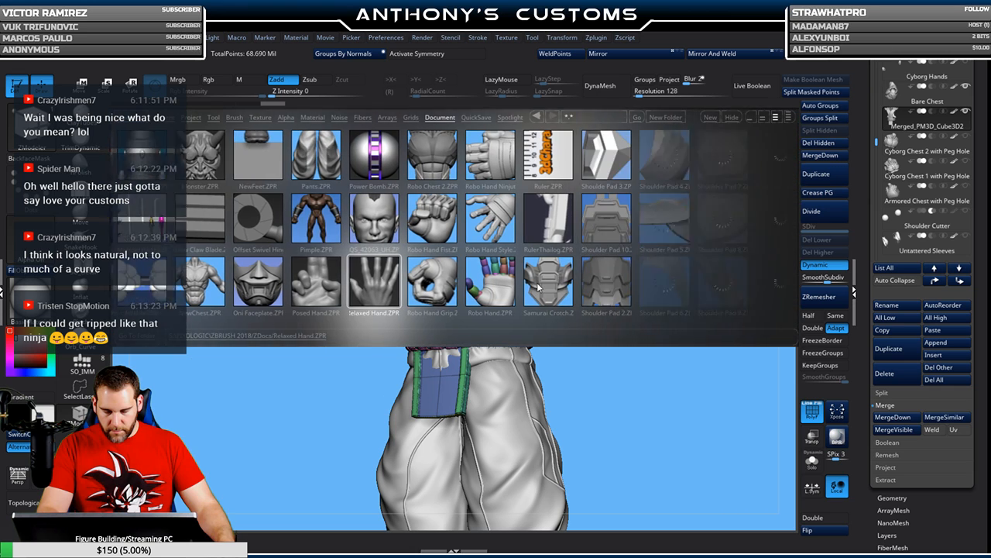
left_click_drag(610, 279, 527, 282)
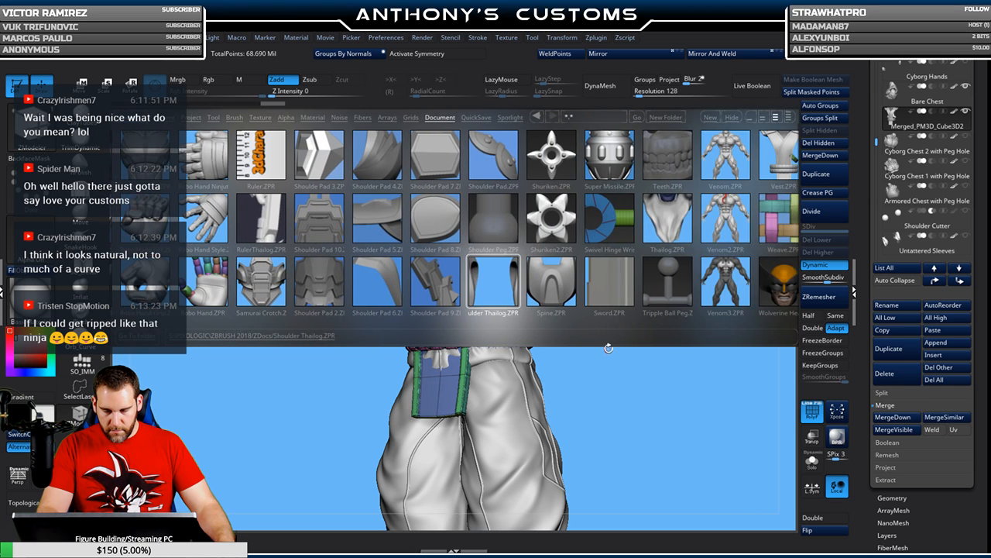
left_click_drag(611, 350, 628, 331)
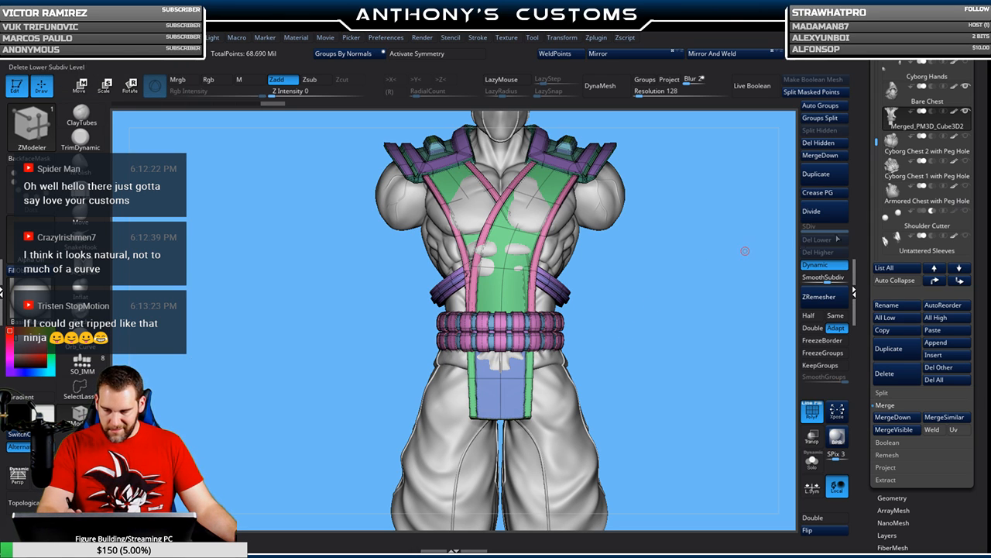
- Save the figure project, check the costume's fit from the side, and open the project holding the separate costume parts
key("ctrl")
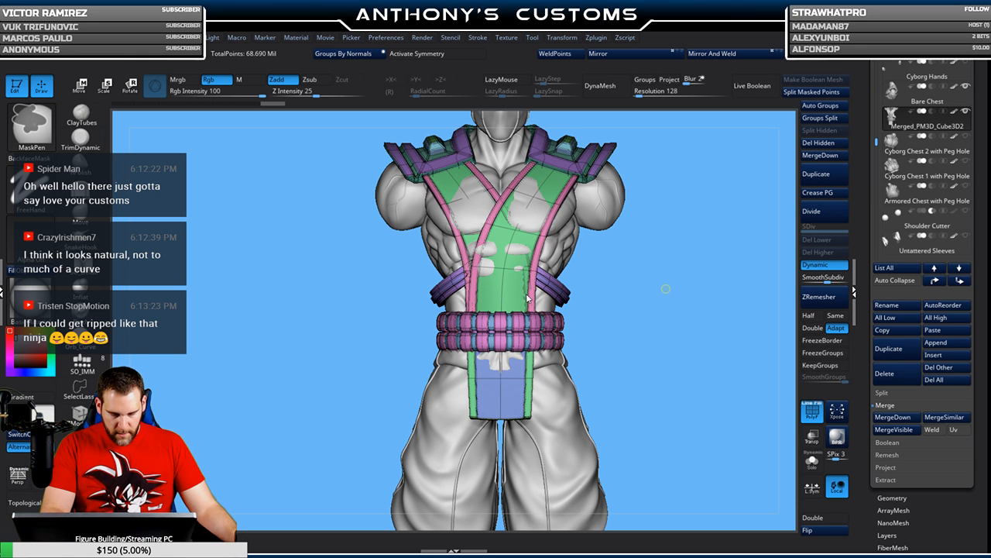
key("ctrl+s")
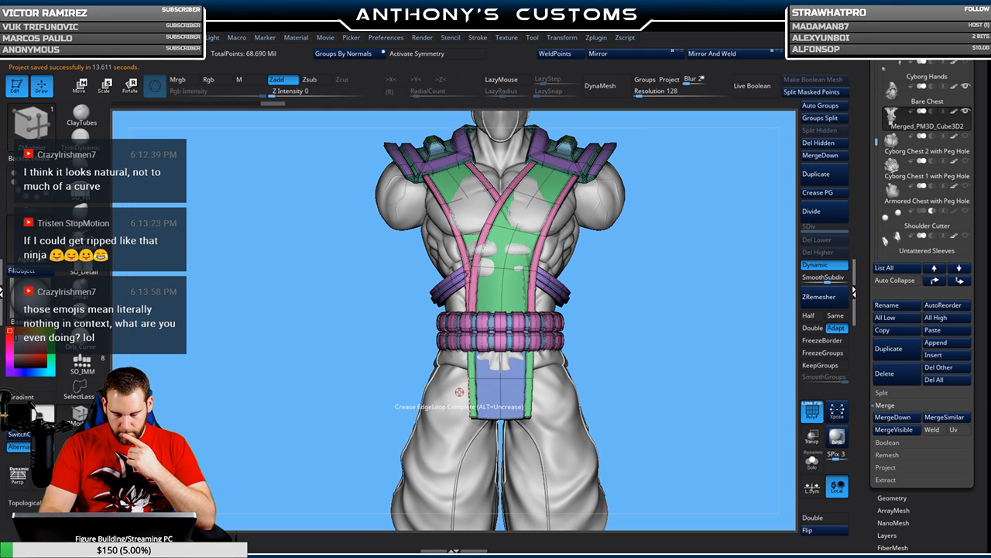
left_click_drag(653, 321, 602, 318)
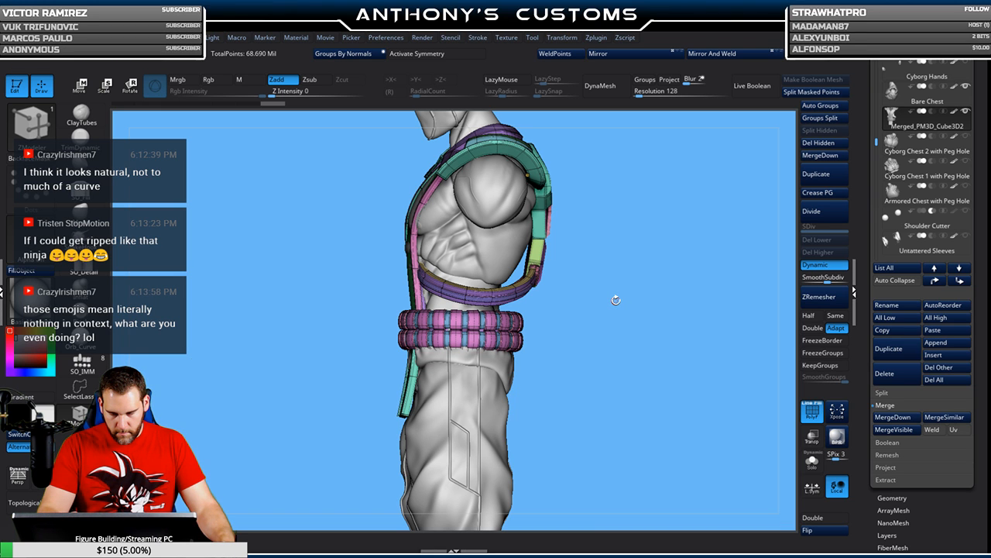
key("comma")
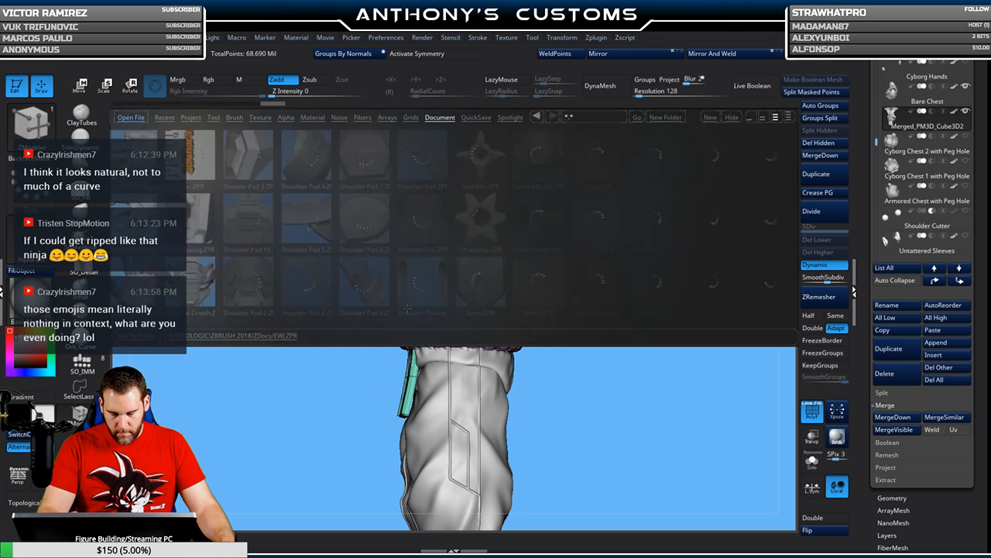
double_click(497, 160)
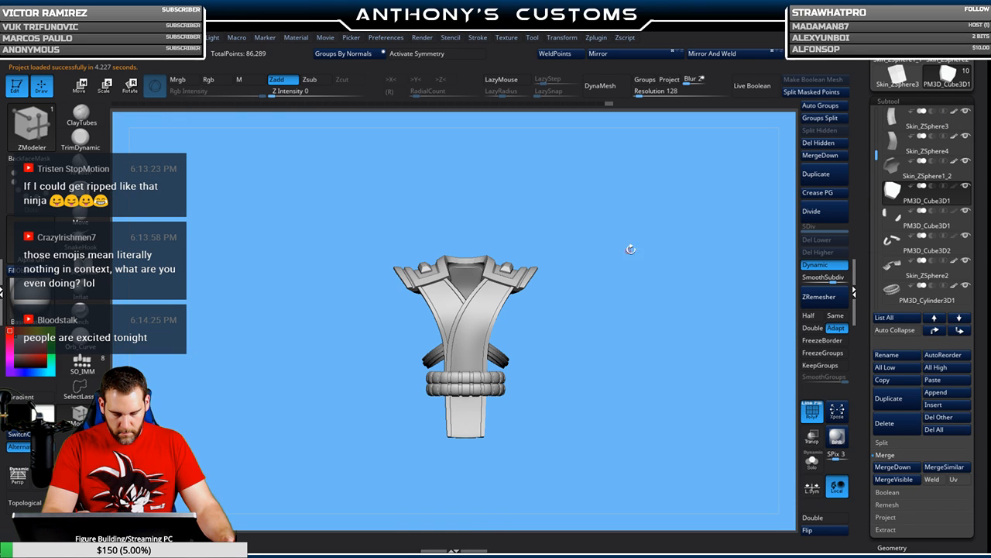
- Apply dynamic subdivision to the costume's parts and view them from the side
mouse_move(947, 189)
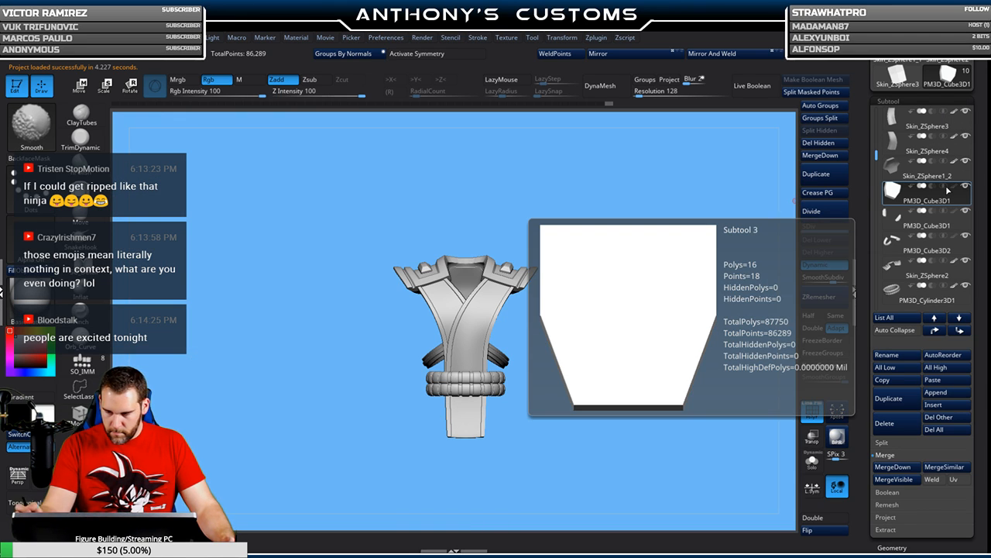
key("ctrl+d")
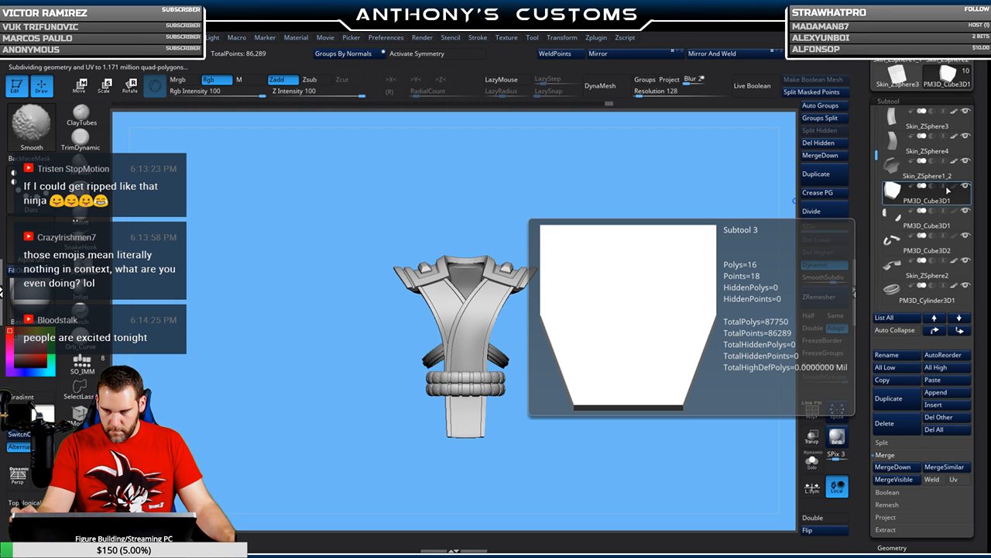
left_click_drag(611, 282, 548, 271)
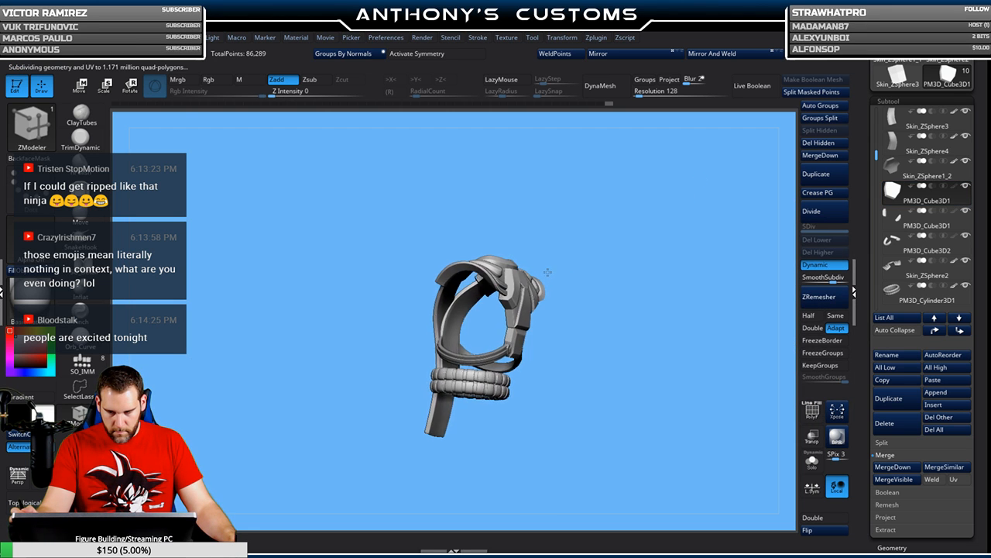
left_click_drag(632, 243, 640, 445)
left_click_drag(698, 308, 634, 341, "alt")
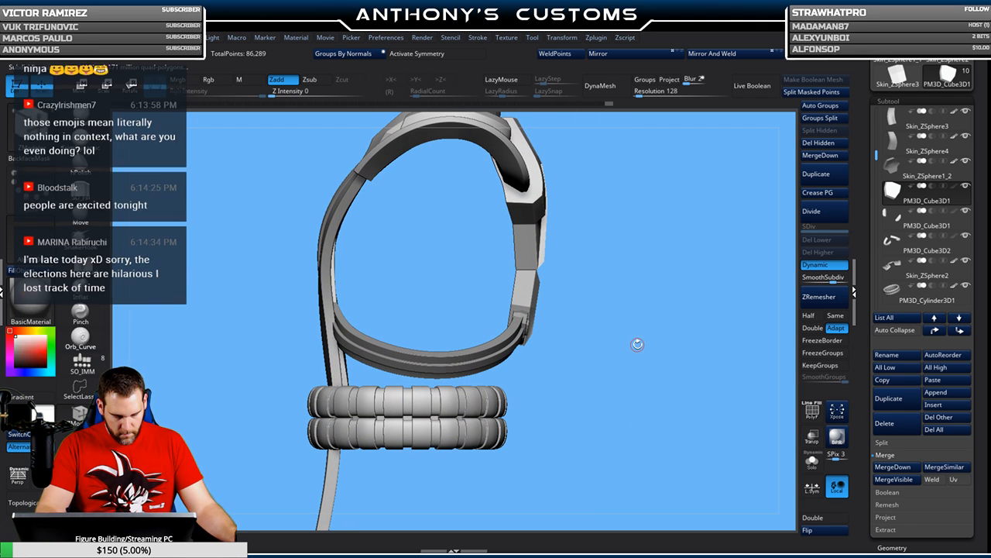
- Display the back plate's polygroups and wireframe, and examine how the plate meets the side strap
key("shift+f")
mouse_move(660, 340)
left_mouse_down()
mouse_move(640, 343)
mouse_move(648, 336)
left_mouse_up()
key("w")
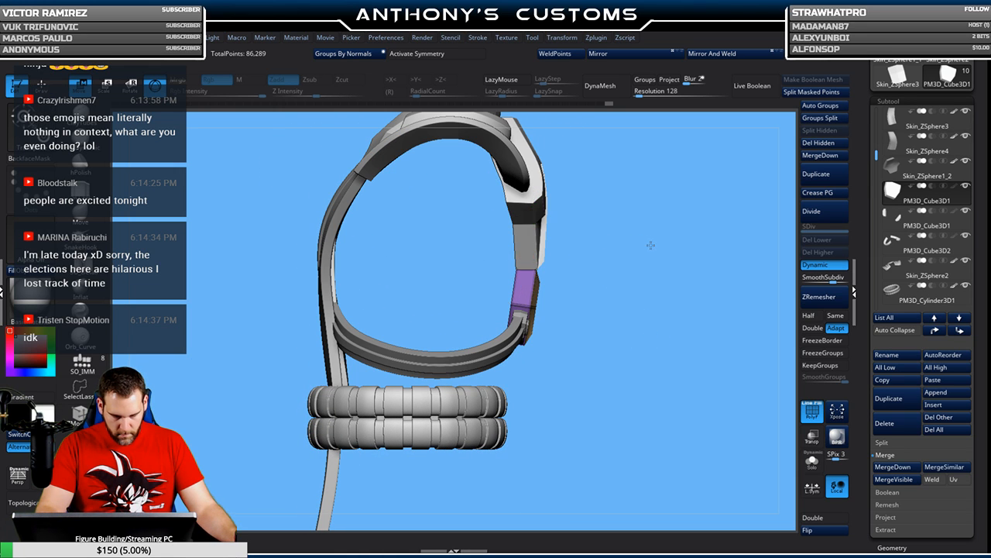
mouse_move(569, 244)
left_mouse_down()
mouse_move(570, 253)
mouse_move(650, 227)
mouse_move(623, 226)
mouse_move(651, 205)
mouse_move(690, 263)
mouse_move(688, 284)
mouse_move(695, 251)
mouse_move(623, 227)
left_mouse_up()
key("q")
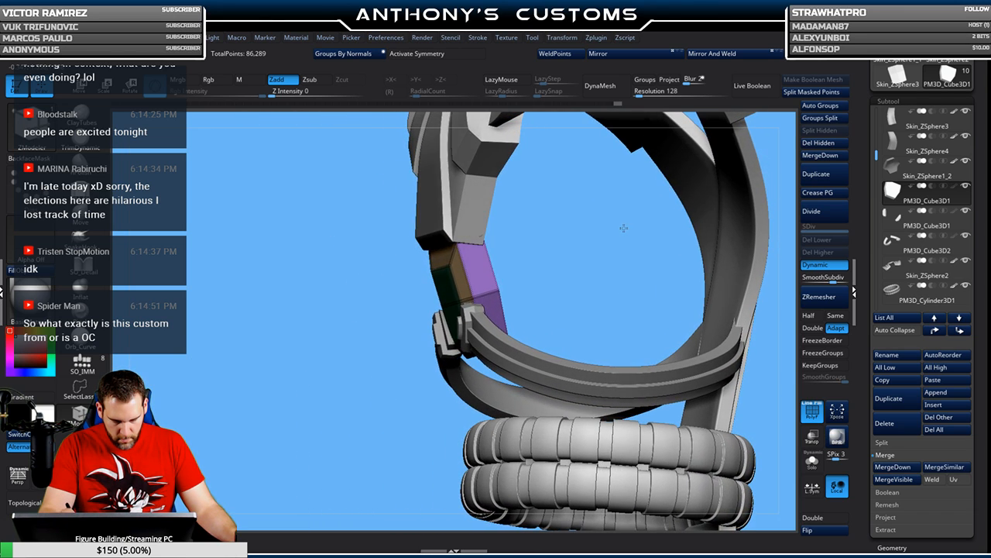
left_click_drag(685, 186, 663, 257)
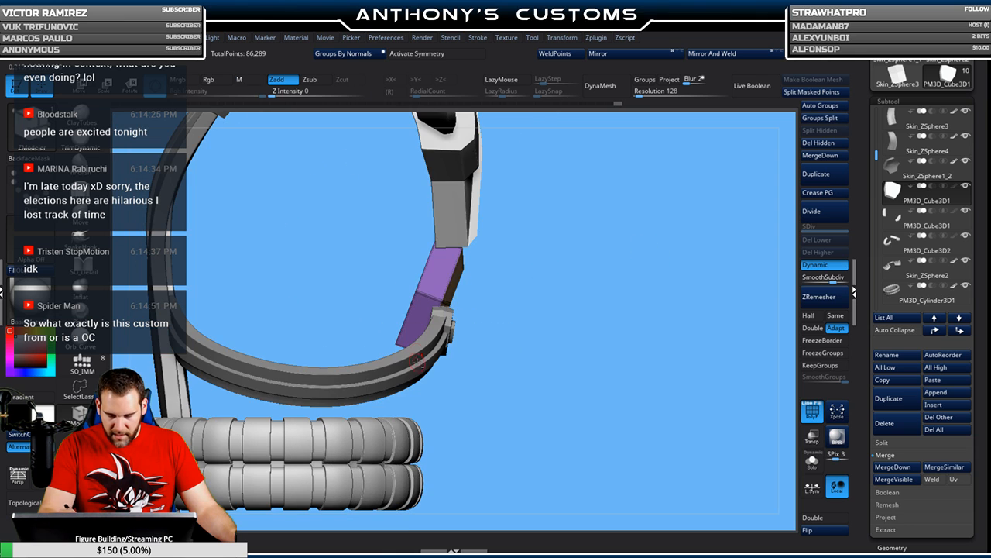
- Select the side strap, activate X symmetry, centre the transform gizmo on the strap and scale it down slightly in depth
left_click(422, 360, "alt")
left_click(454, 54)
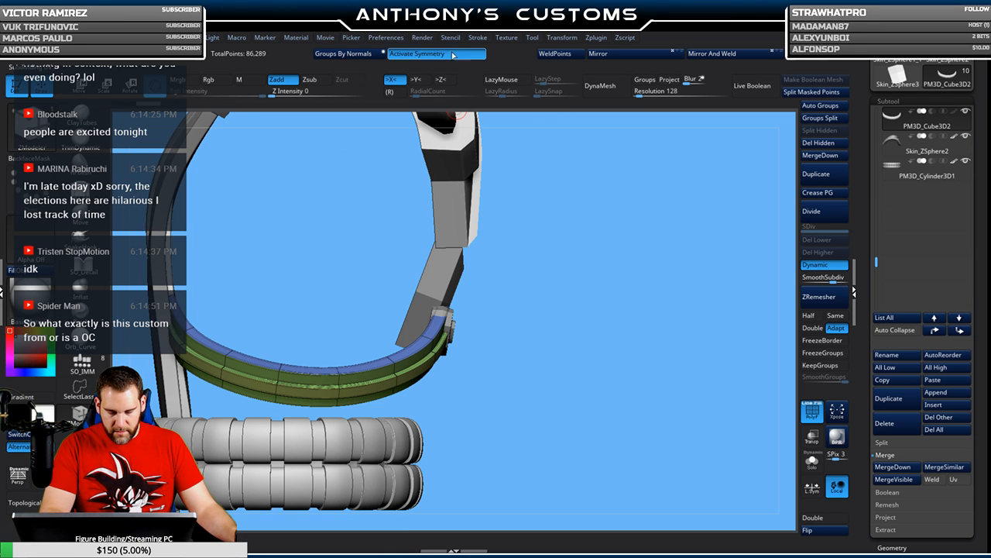
mouse_move(601, 305)
left_mouse_down()
mouse_move(594, 282)
mouse_move(616, 299)
left_mouse_up()
key("w")
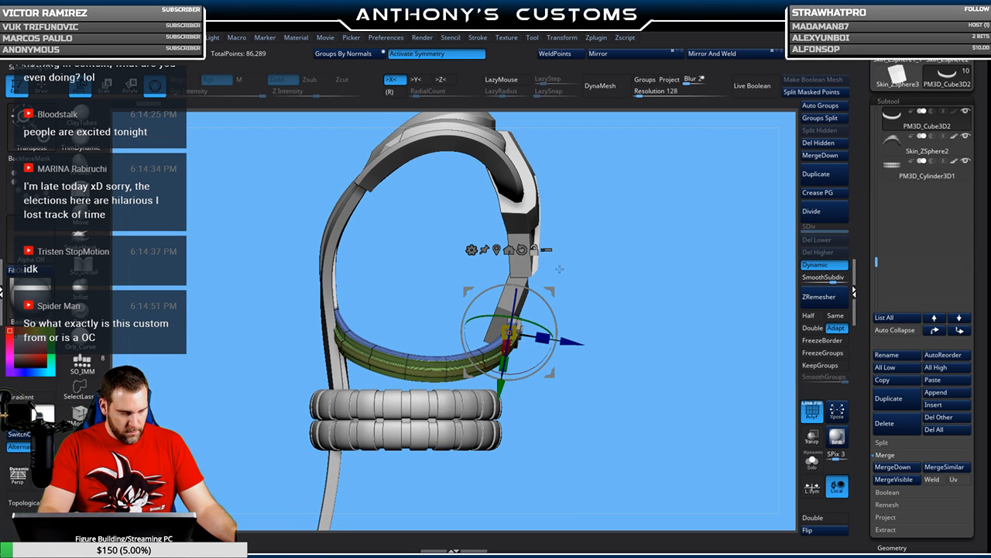
left_click(509, 248)
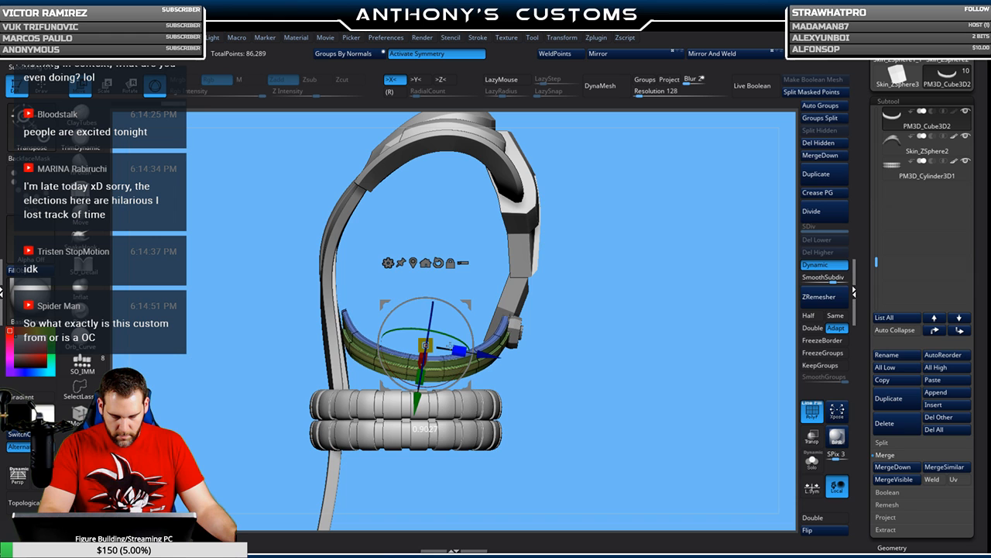
left_click_drag(479, 356, 469, 354)
left_click_drag(535, 265, 669, 209)
key("q")
- Select the strap clip on the lower back plate and adjust its position and angle to meet the strap's end
left_click_drag(663, 266, 572, 293)
left_click(553, 307, "alt")
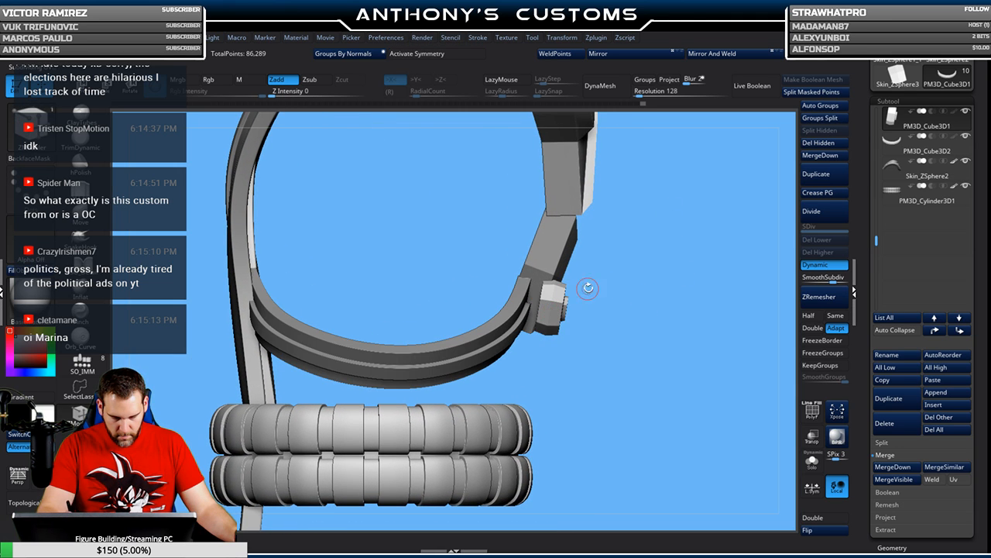
key("w")
left_click_drag(606, 317, 639, 292)
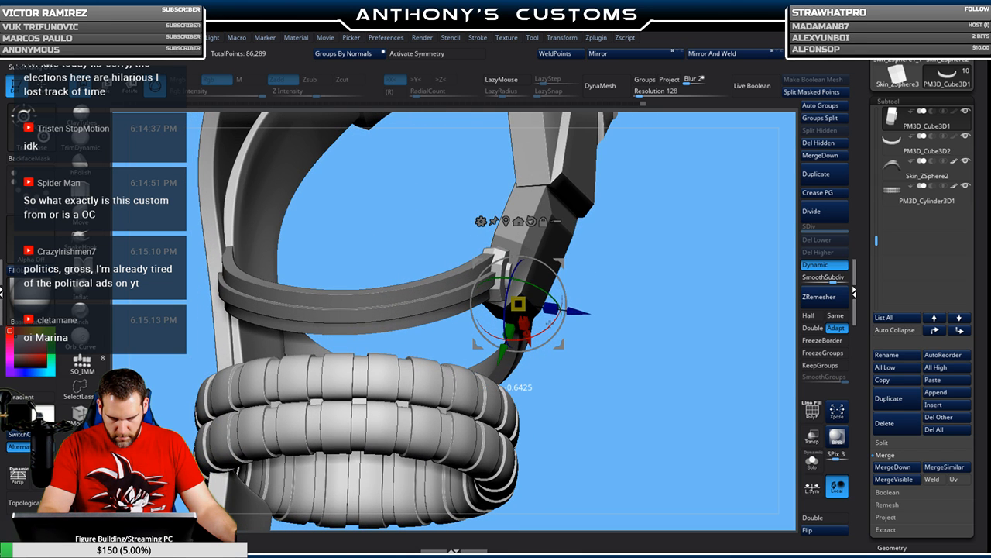
left_click_drag(631, 292, 625, 284)
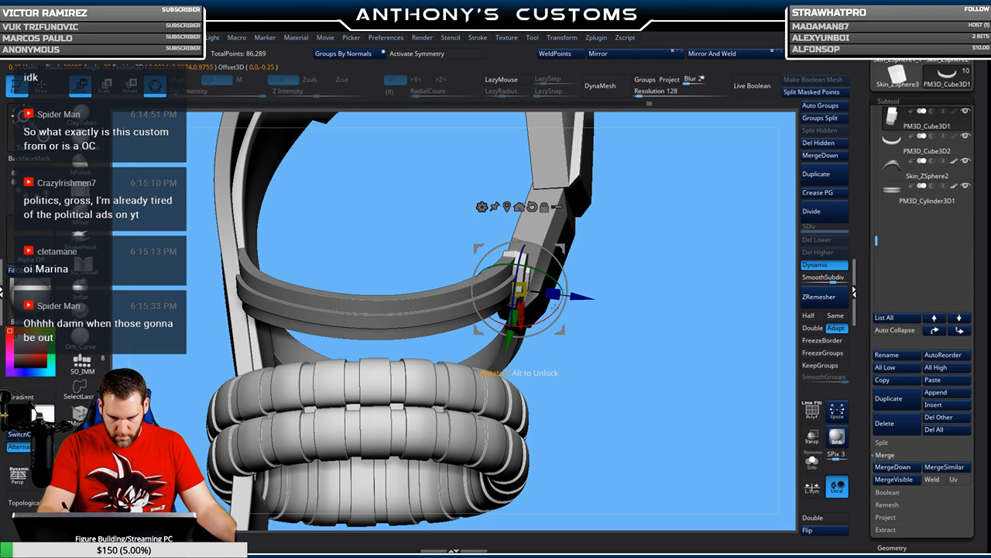
- Enable X symmetry with local symmetry and rotate the strap clips about 10° and about 4° on two axes
left_click(456, 56)
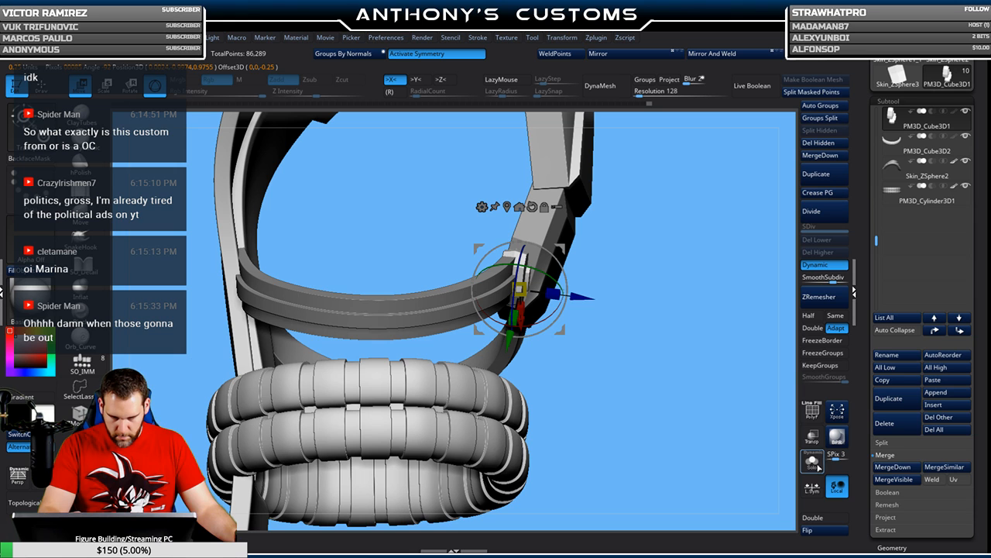
left_click(814, 486)
left_click_drag(700, 290, 688, 344, "alt")
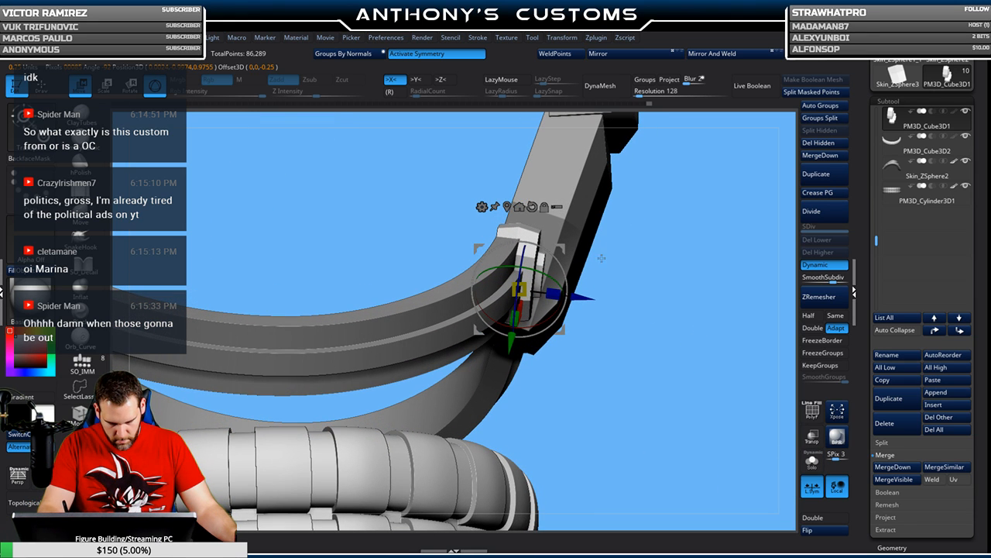
left_click_drag(516, 331, 507, 336)
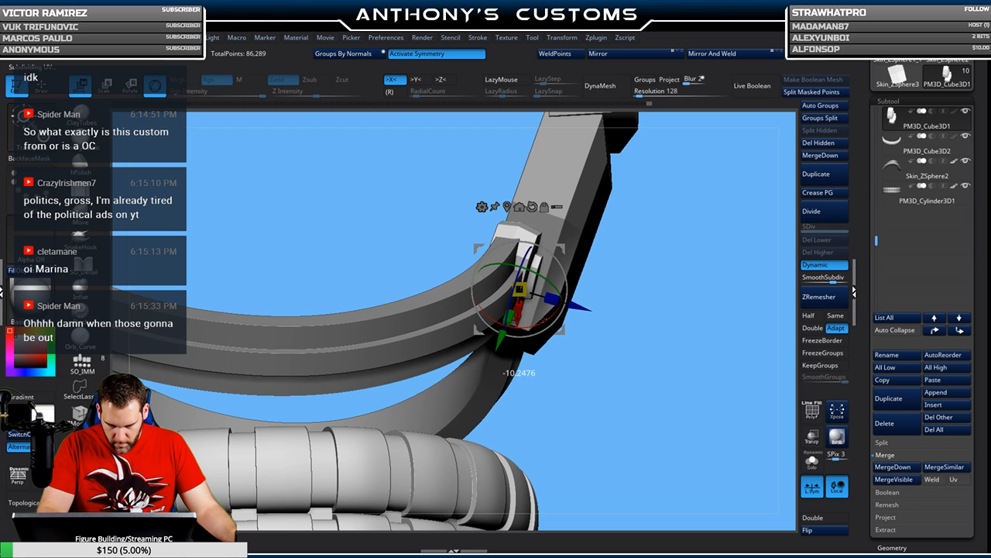
left_click_drag(633, 264, 625, 265)
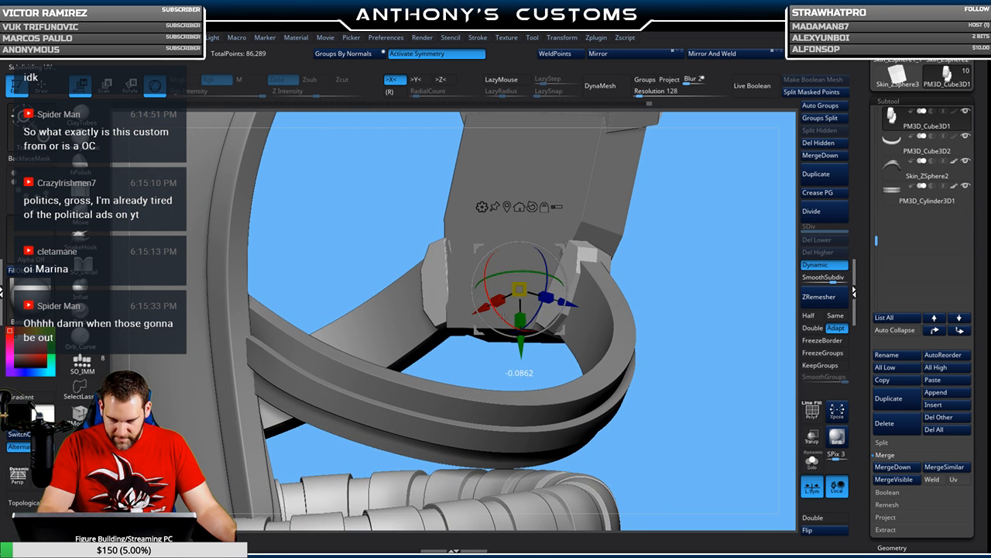
left_click_drag(517, 358, 518, 357)
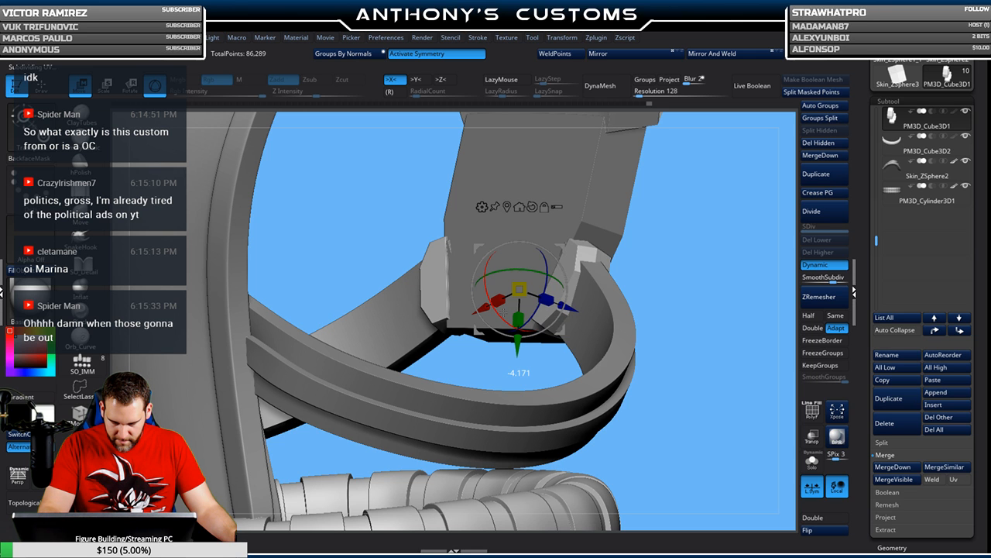
left_click_drag(657, 227, 710, 260)
key("q")
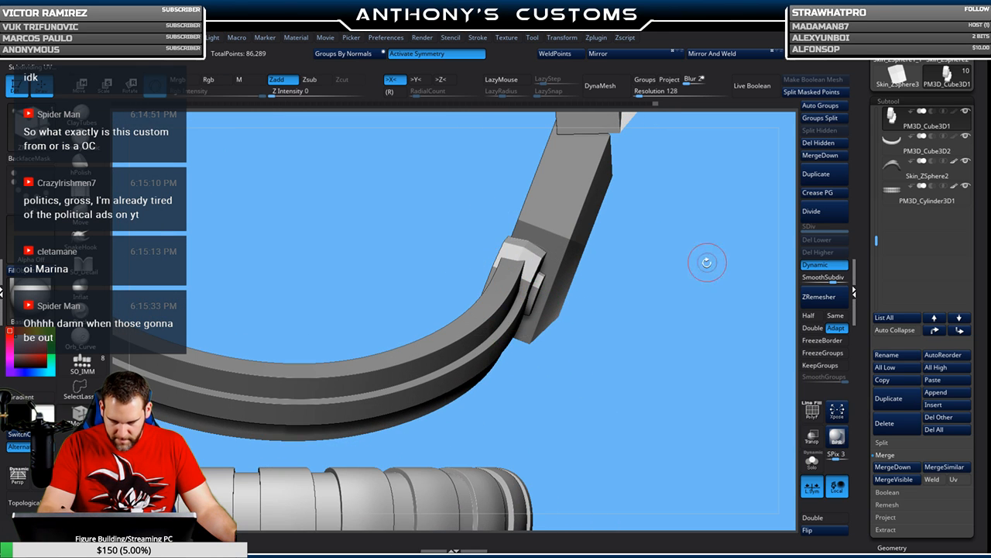
- Select the side strap again and scale it to about 0.98 so its end sits against the clip
mouse_move(673, 323)
left_mouse_down()
mouse_move(647, 287)
mouse_move(656, 289)
mouse_move(576, 264)
left_mouse_up()
key("w")
left_click(456, 283, "alt")
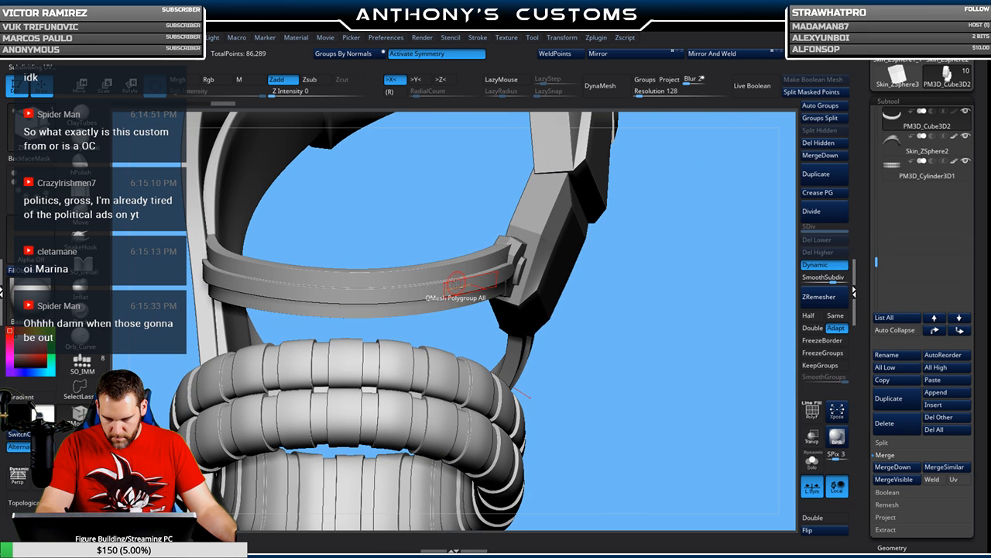
left_click_drag(660, 245, 651, 303)
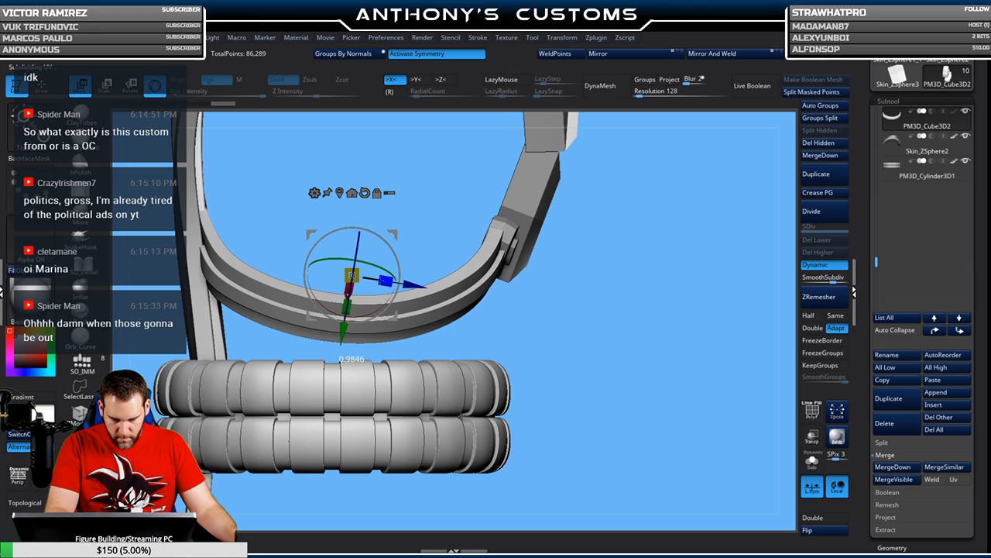
left_click_drag(616, 311, 705, 227)
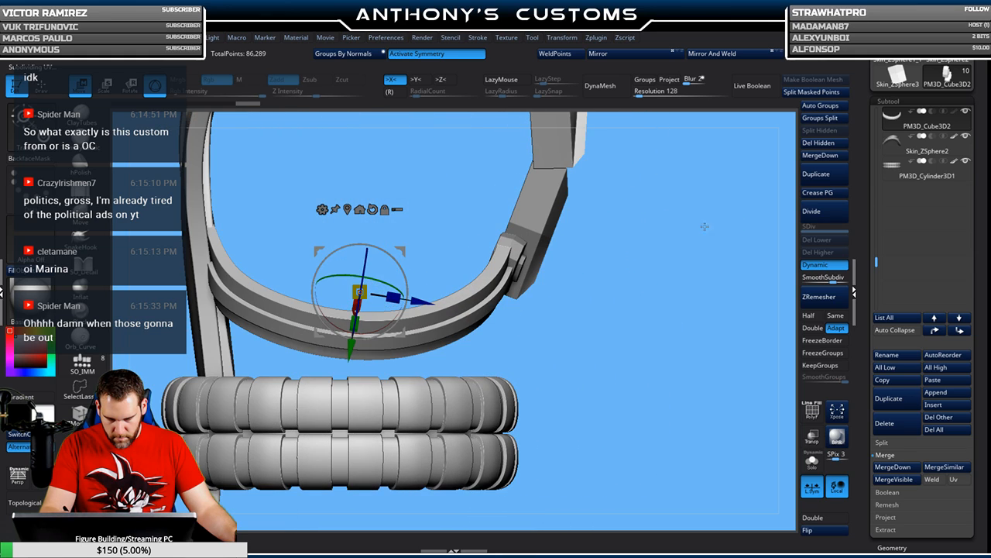
- Display the strap's wireframe, lasso-mask its clip end, invert the mask and centre the transform gizmo on the unmasked end
key("q")
mouse_move(618, 274)
left_mouse_down("alt")
mouse_move(647, 285)
mouse_move(648, 275)
mouse_move(626, 270)
left_mouse_up("alt")
key("shift+f")
left_click_drag(689, 234, 723, 179)
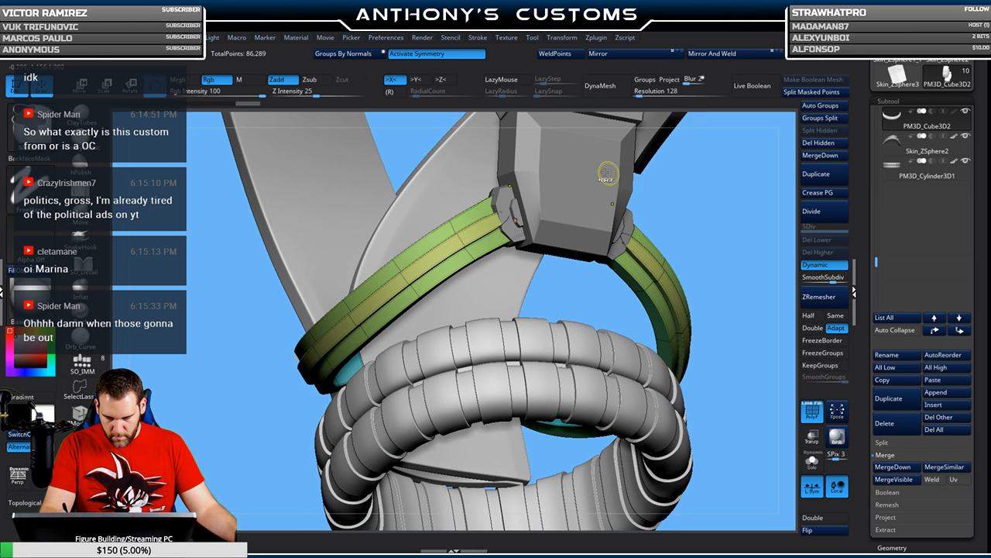
key("b")
left_click(202, 183)
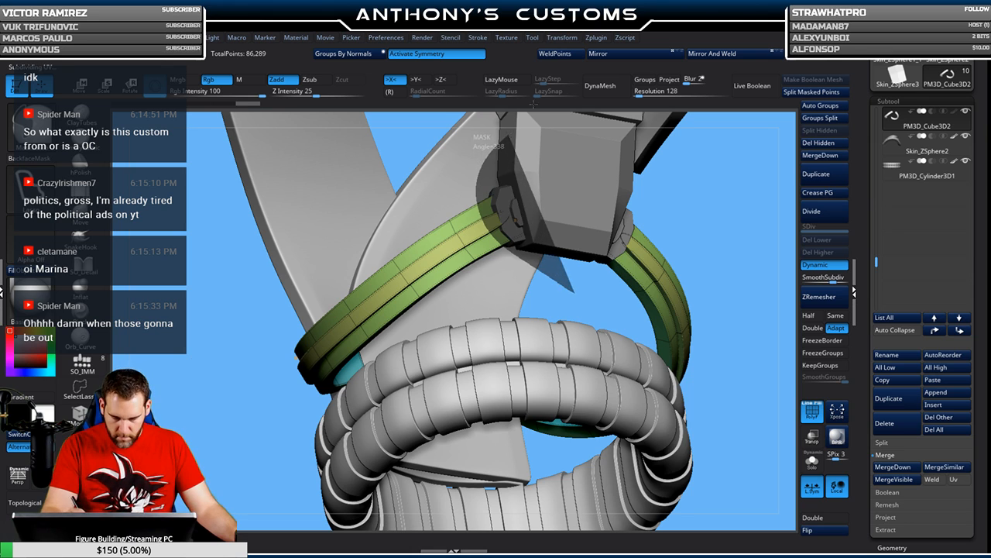
left_click_drag(534, 104, 556, 113, "ctrl")
left_click(737, 212, "ctrl")
key("w")
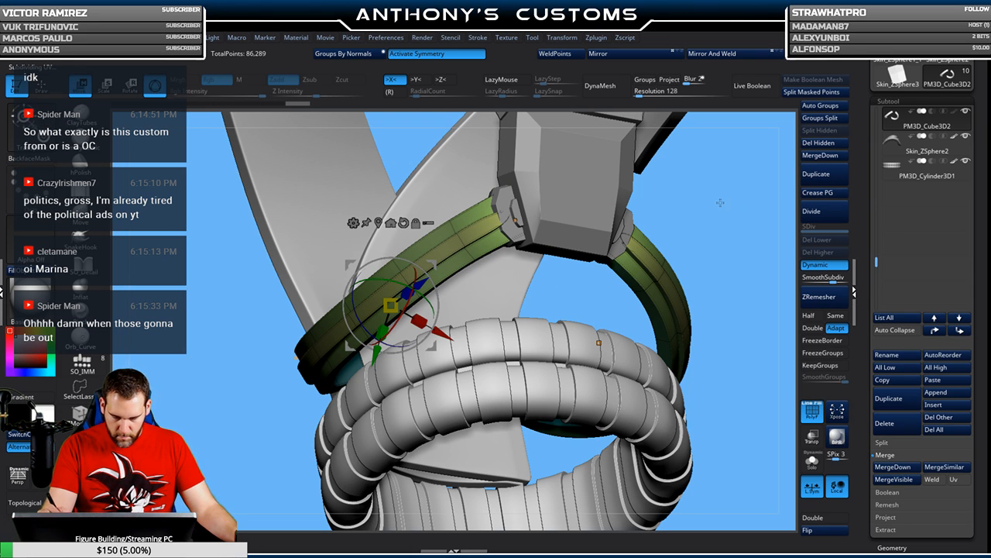
left_click(378, 223)
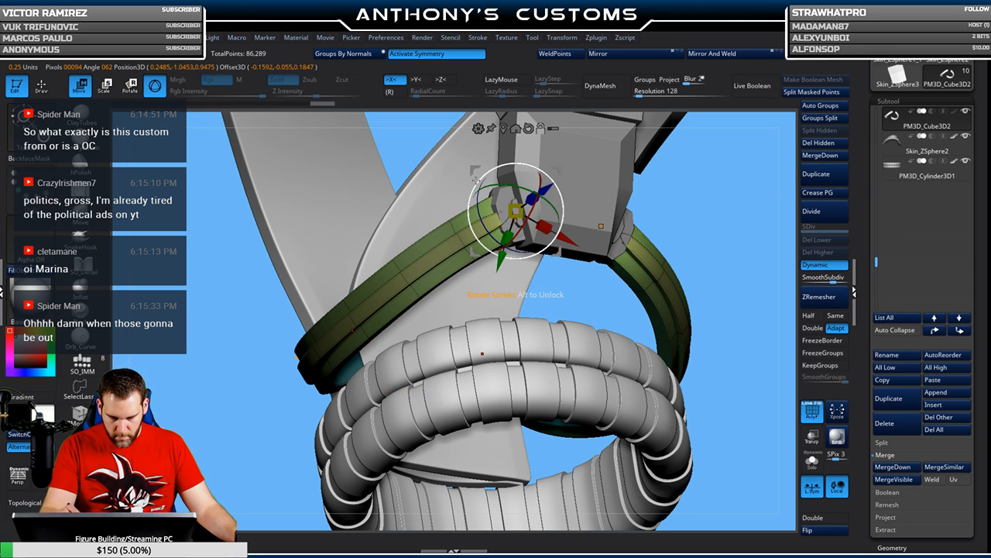
- Move the side strap's unmasked end about 0.02 toward the clip on the lower back plate
left_click_drag(717, 185, 560, 226)
mouse_move(710, 196)
left_mouse_down()
mouse_move(684, 208)
mouse_move(681, 189)
mouse_move(728, 223)
mouse_move(716, 203)
left_mouse_up()
key("q")
key("w")
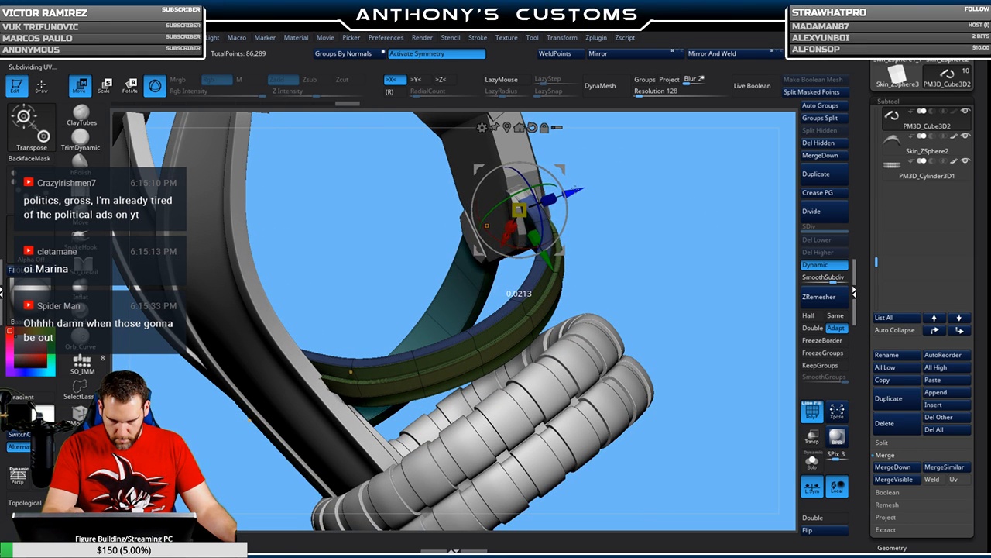
key("q")
mouse_move(696, 202)
left_mouse_down()
mouse_move(712, 204)
mouse_move(682, 203)
left_mouse_up()
- Lasso-mask the side strap's clip end again, invert the mask and shift that end by about -0.0175 to meet the clip
key("ctrl")
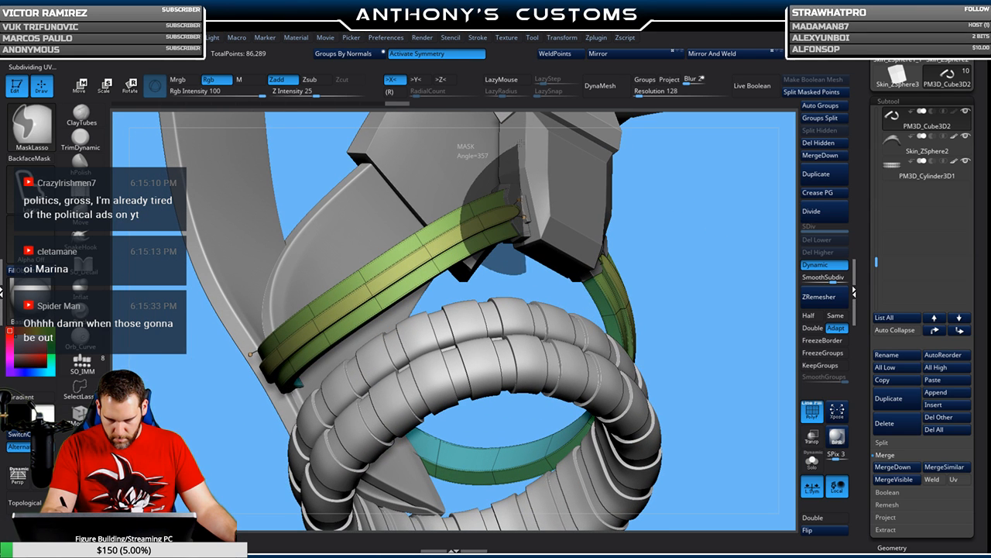
left_click(702, 207, "ctrl")
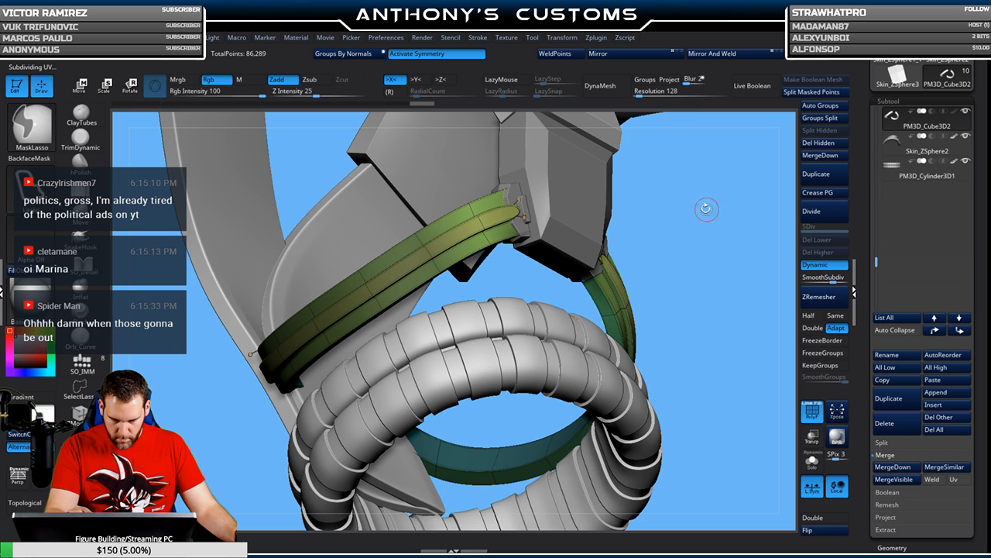
key("w")
left_click_drag(685, 209, 701, 225, "shift")
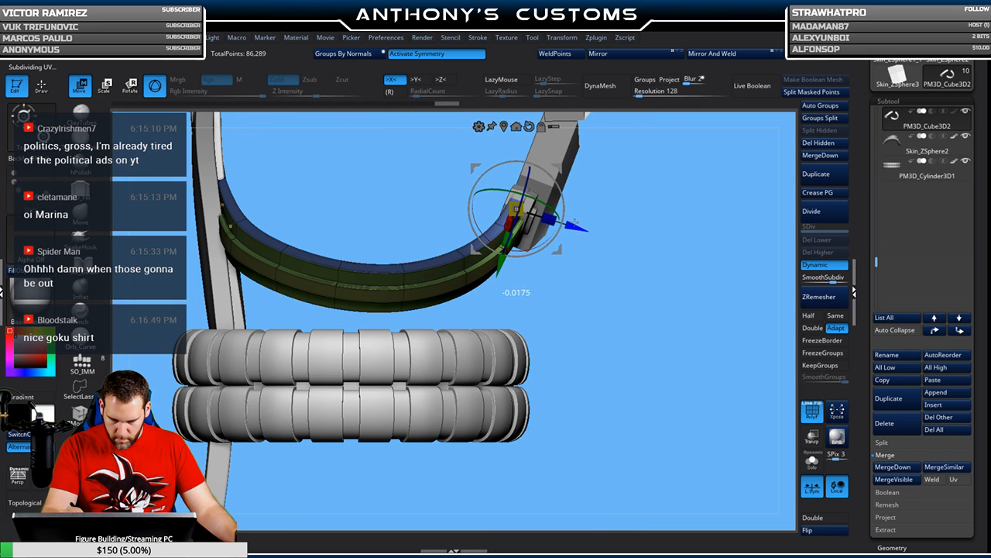
key("q")
- Select the side strap with its wireframe displayed and assign the whole strap to a single polygroup
mouse_move(674, 150)
left_mouse_down()
mouse_move(648, 208)
mouse_move(687, 204)
mouse_move(687, 238)
left_mouse_up()
key("shift+f")
left_click_drag(728, 145, 631, 198)
left_click(525, 273, "alt")
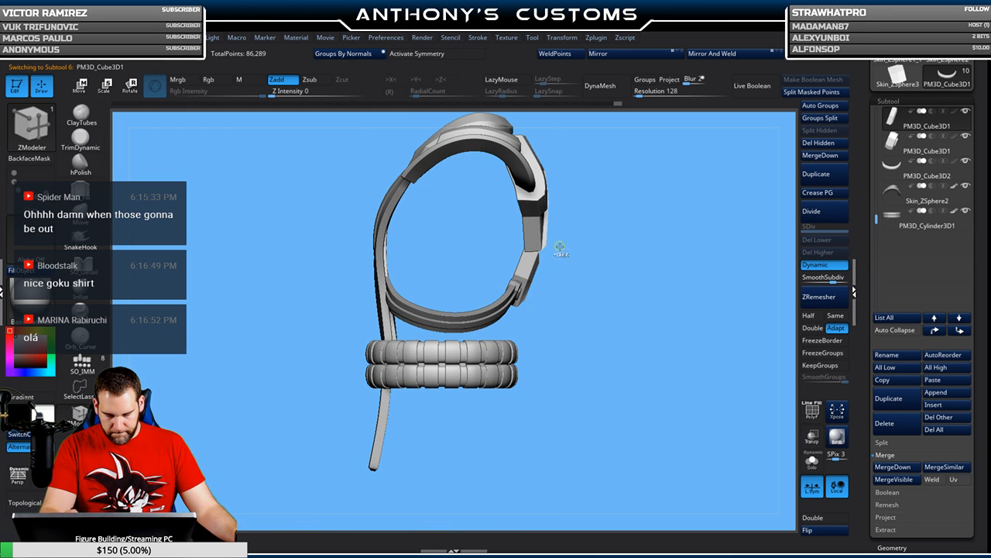
key("shift+f")
left_click(492, 309, "alt")
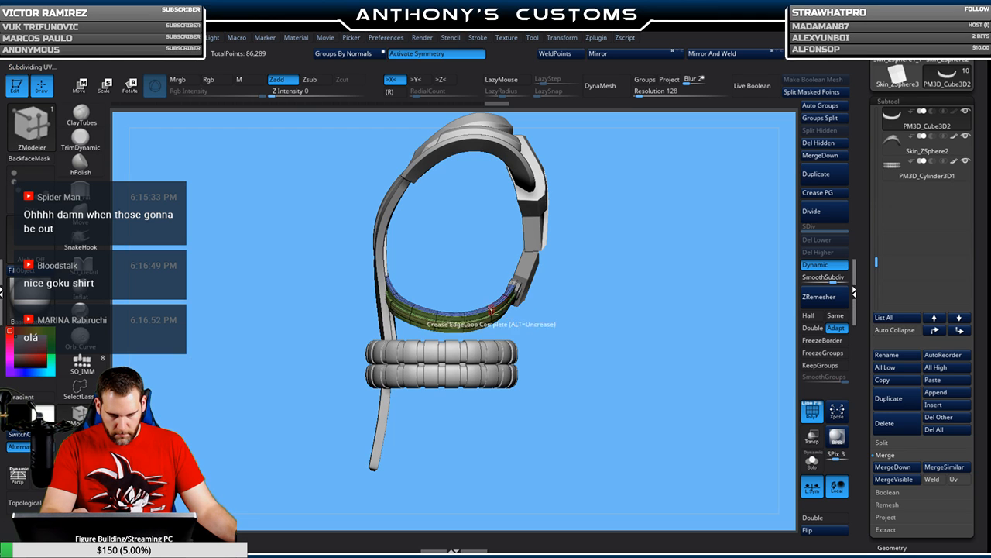
key("ctrl+w")
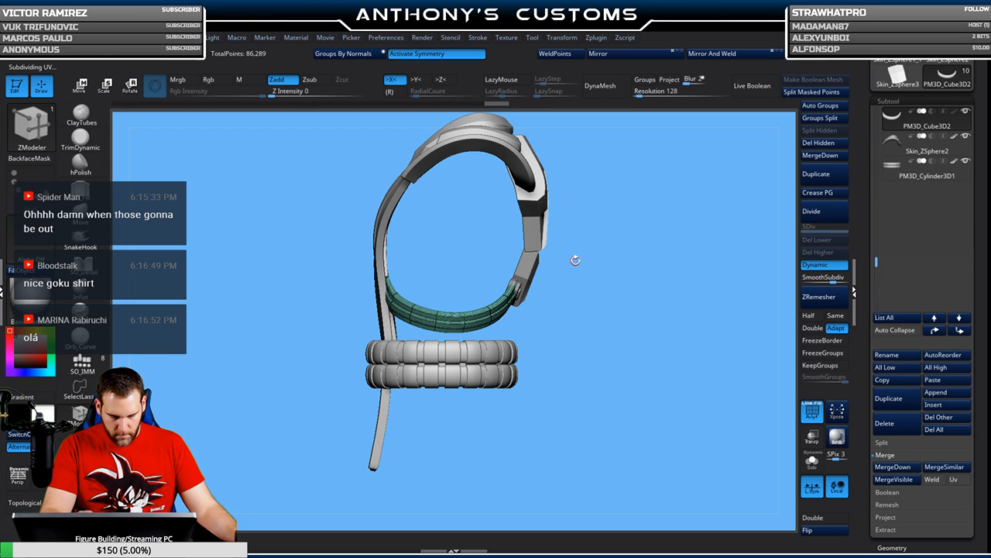
- Assign each of the two crossing front sash parts to its own single polygroup
left_click(383, 312, "alt")
left_click_drag(612, 240, 675, 237)
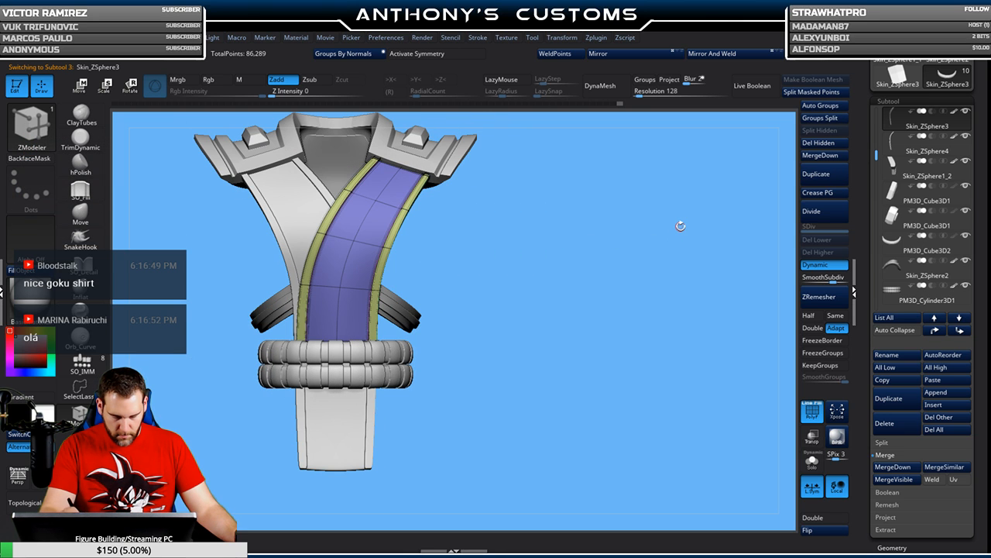
key("shift+f")
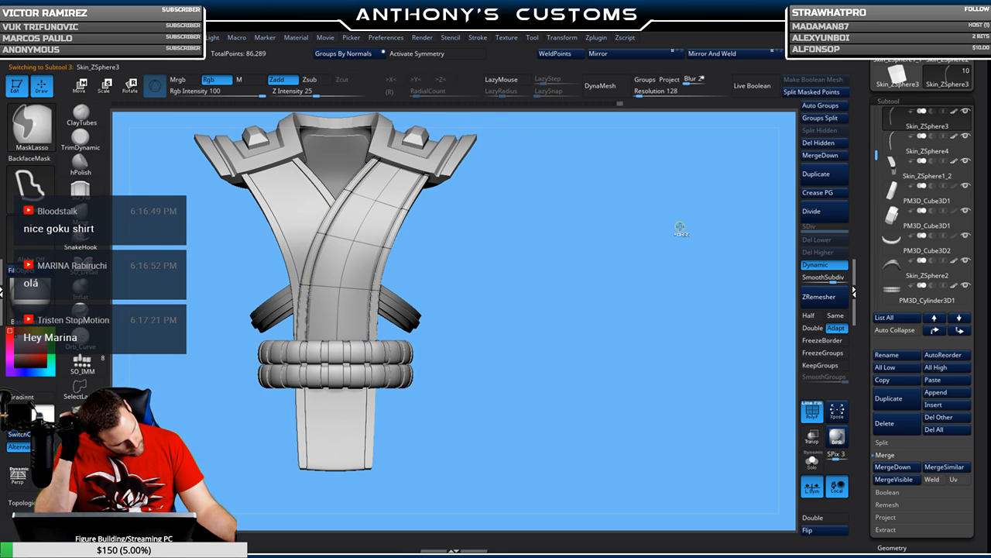
key("shift+f")
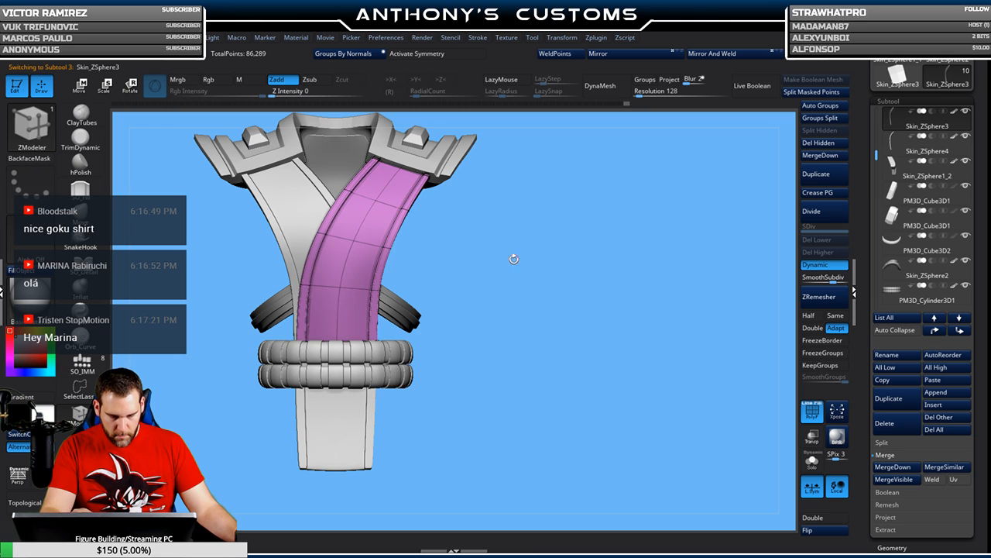
left_click_drag(513, 258, 584, 253, "alt")
left_click(404, 226, "alt")
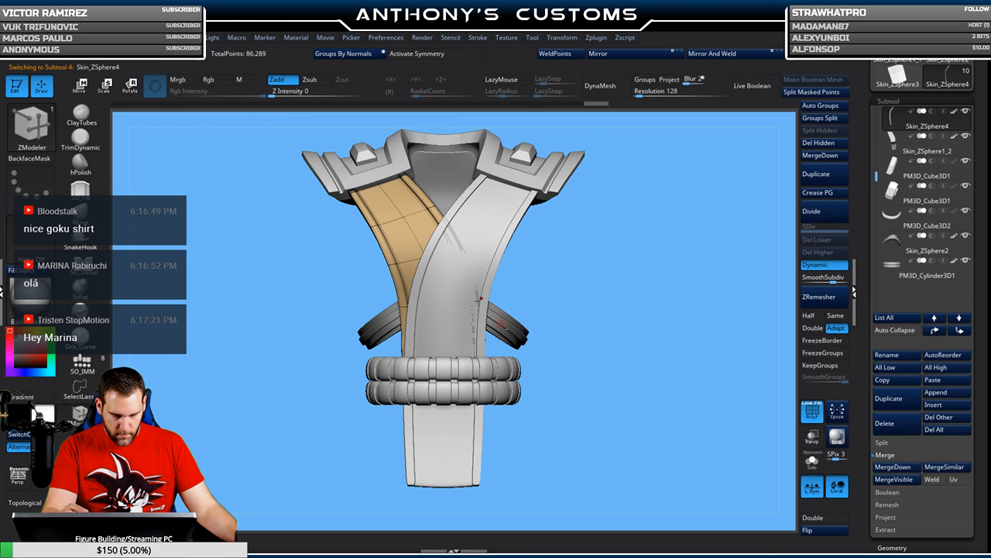
key("shift+f")
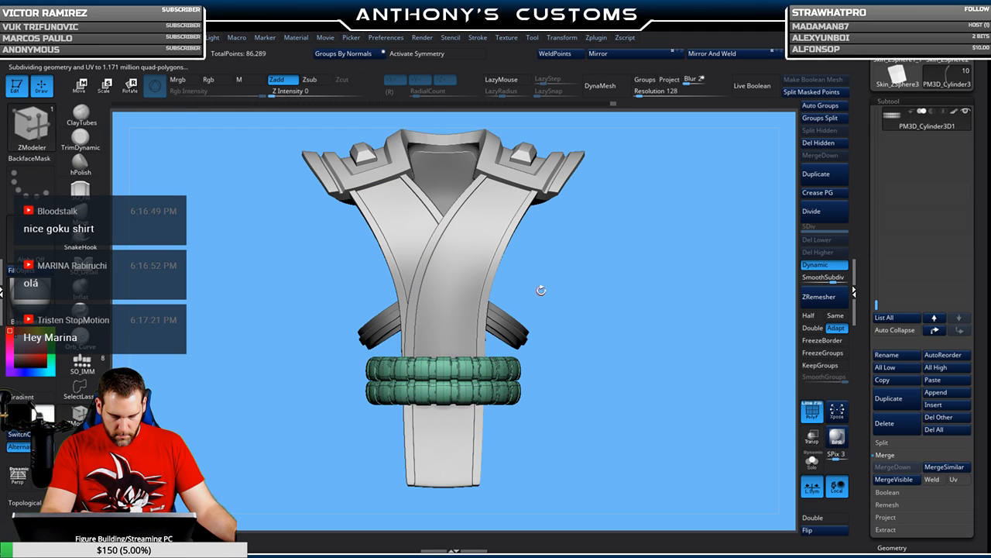
- Assign the ribbed belt and the shoulder collar each to a single polygroup
left_click(468, 419, "alt")
key("ctrl+w")
left_click(538, 177, "alt")
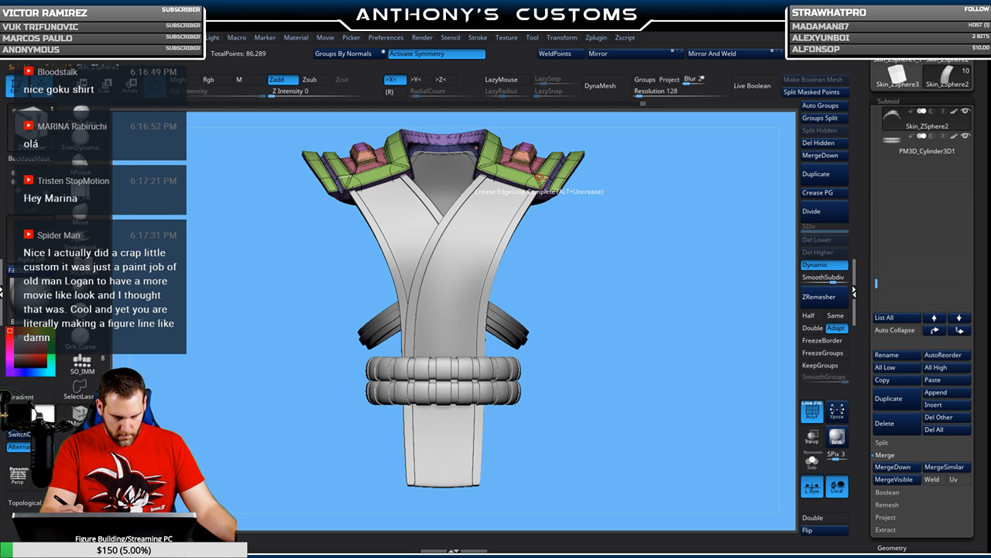
key("ctrl+w")
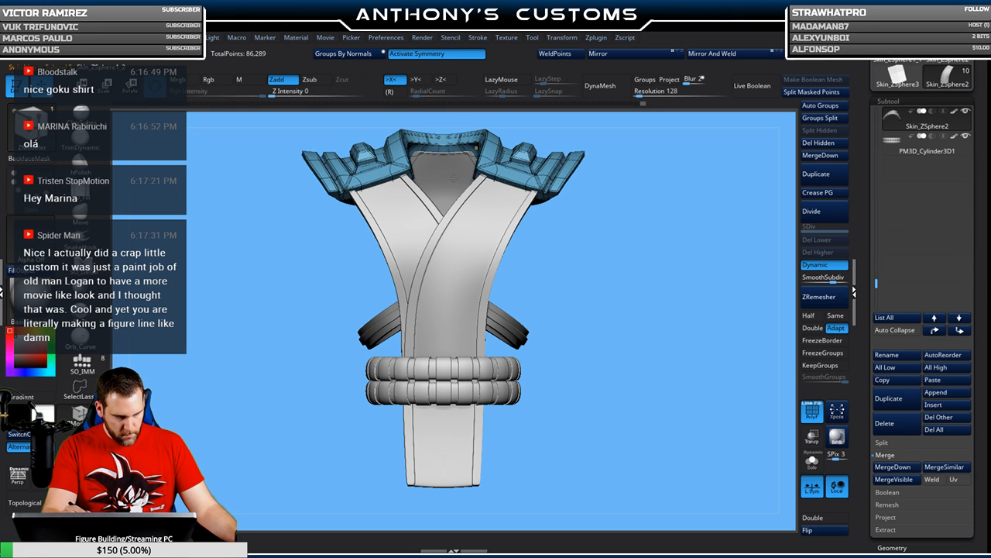
- Select the upper back plate and assign it to a single polygroup
left_click(453, 179, "alt")
left_click_drag(647, 205, 585, 249)
key("ctrl+w")
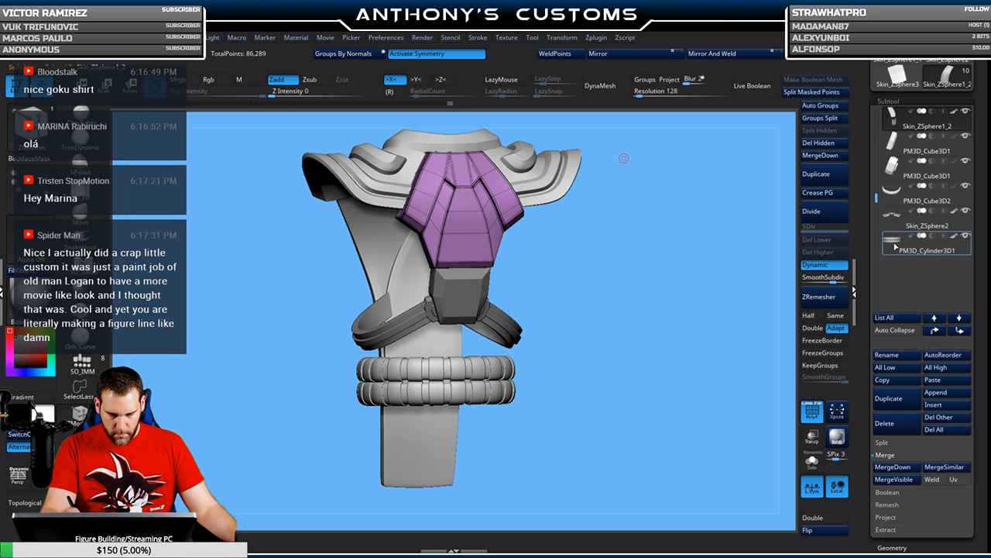
- Go through the costume subtools from the belt upward and check each part's polygroup coloring
left_click(896, 246)
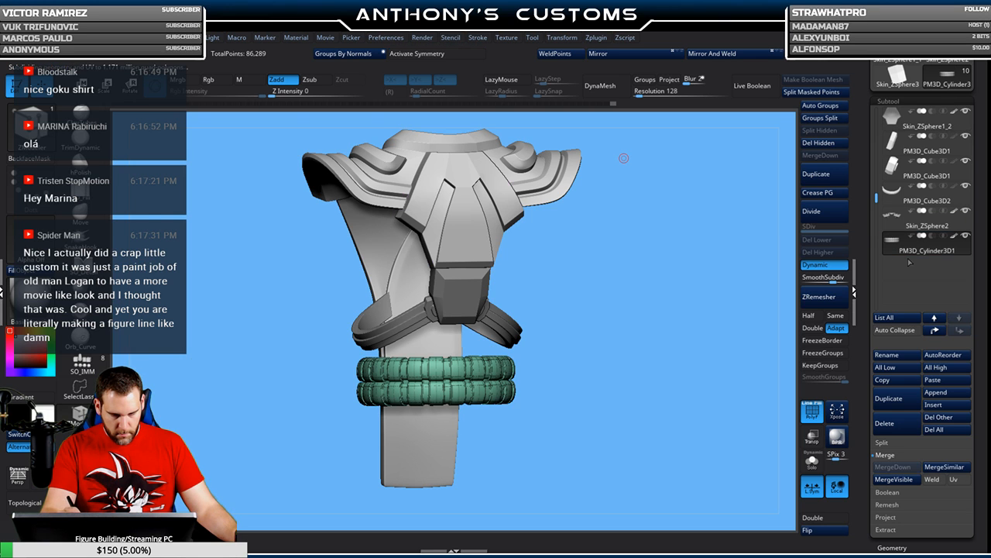
left_click(935, 320)
left_click(935, 319)
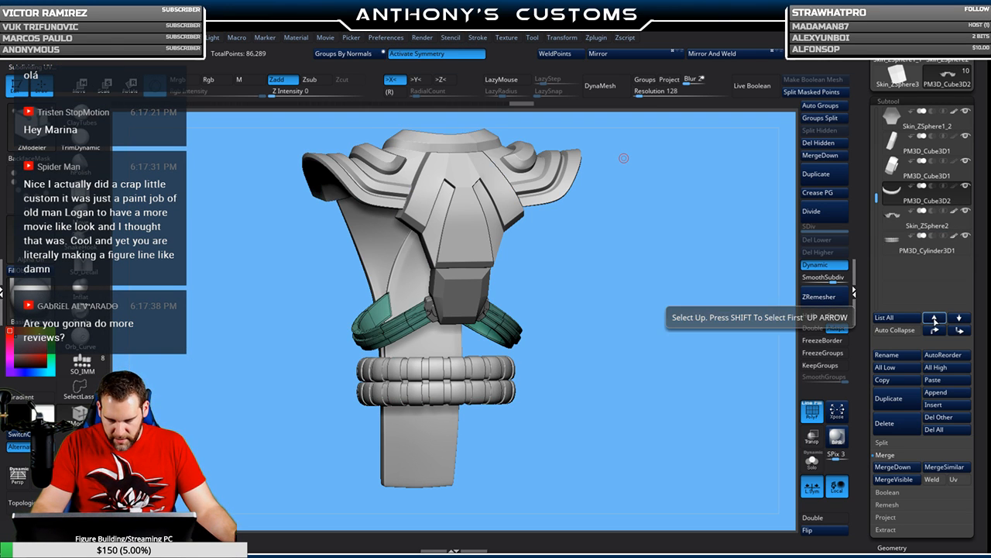
left_click(935, 320)
left_click(935, 319)
left_click(934, 319)
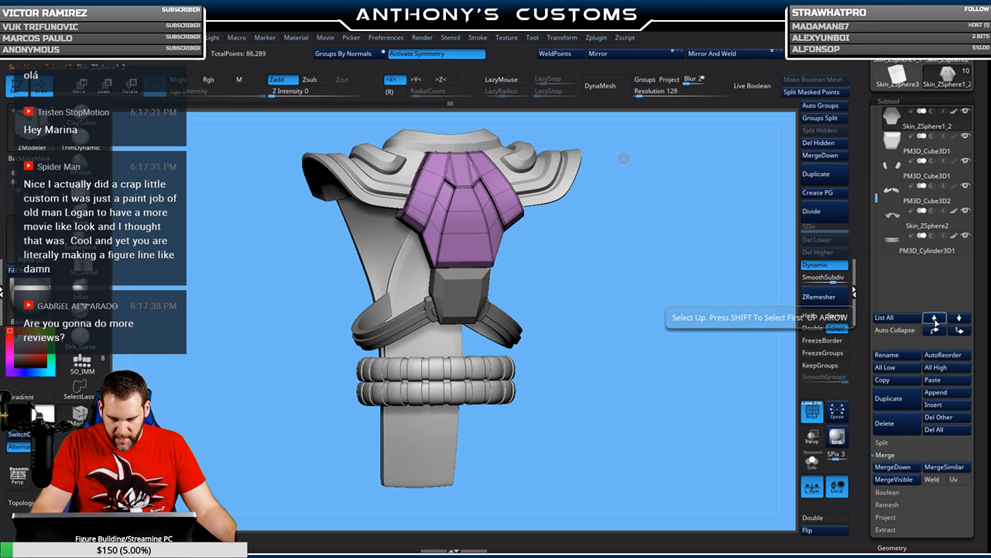
left_click(935, 320)
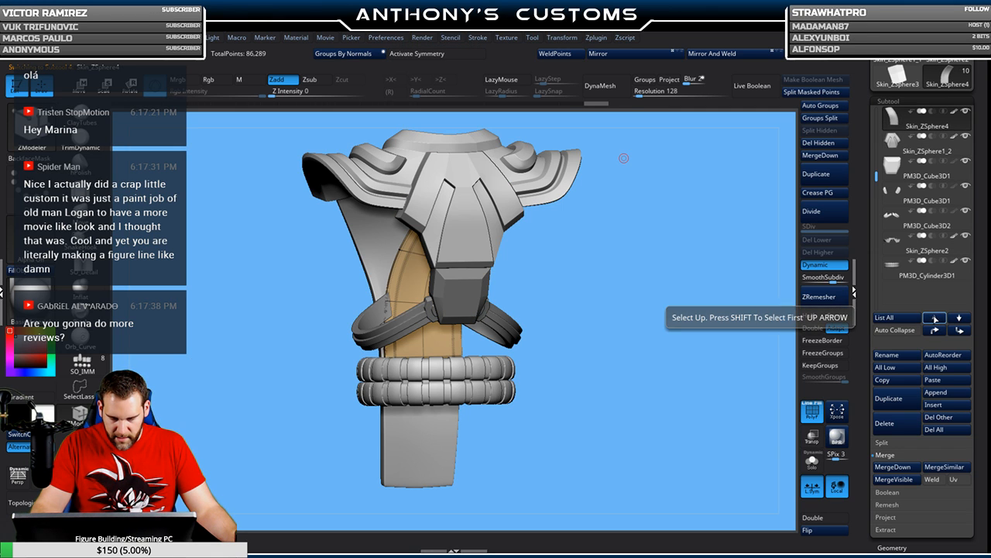
left_click(935, 318)
left_click(934, 318)
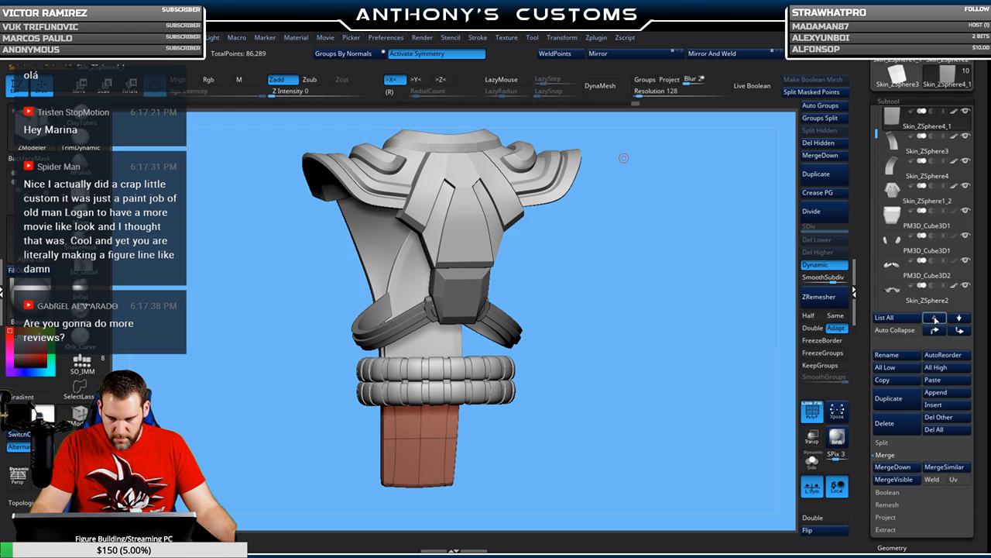
left_click(934, 318)
left_click_drag(575, 409, 649, 376)
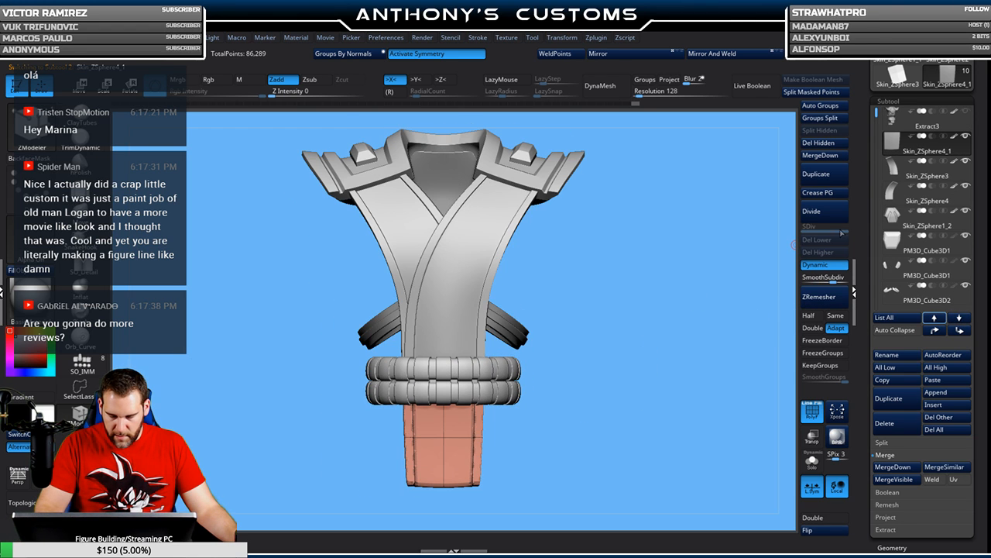
- Select the lower back plate subtool and save the project
left_click(894, 249)
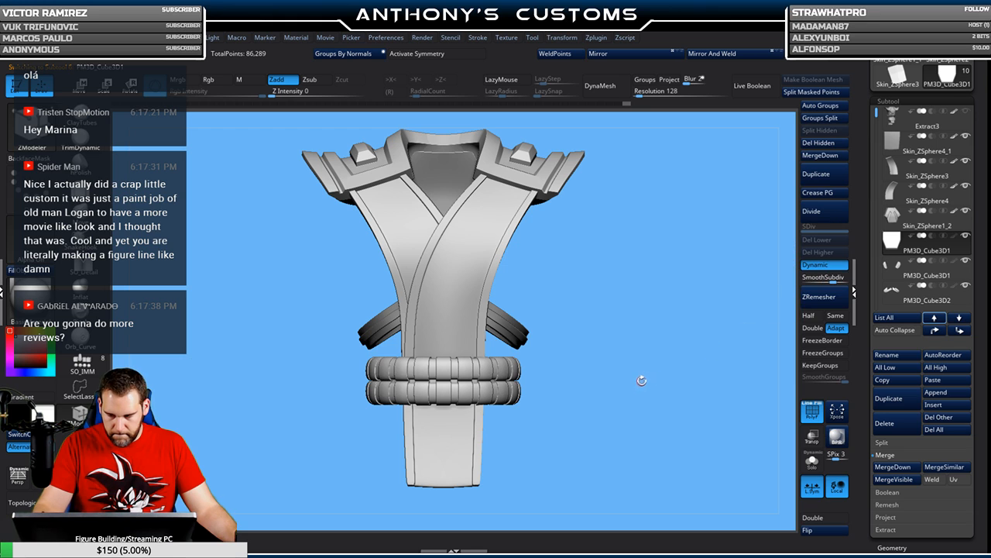
key("ctrl")
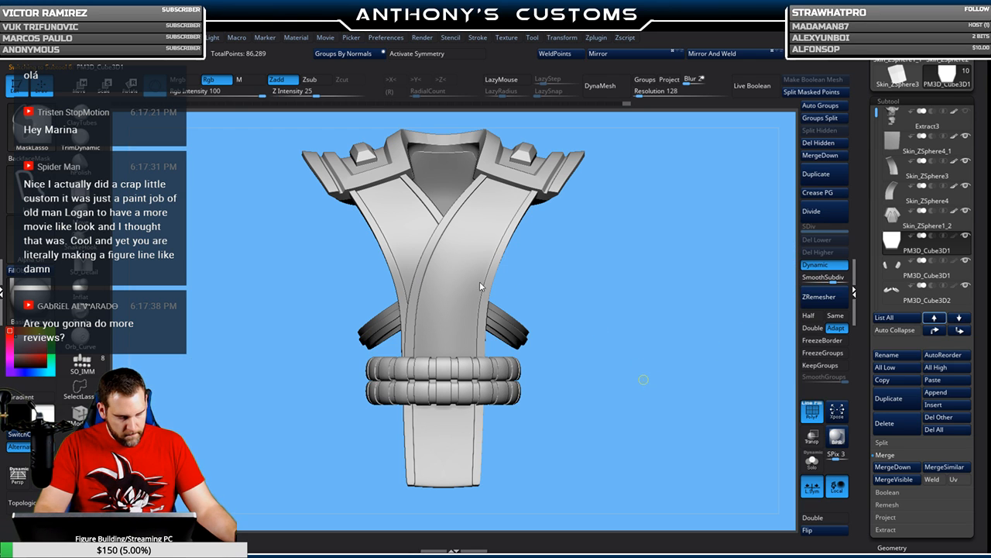
key("ctrl+s")
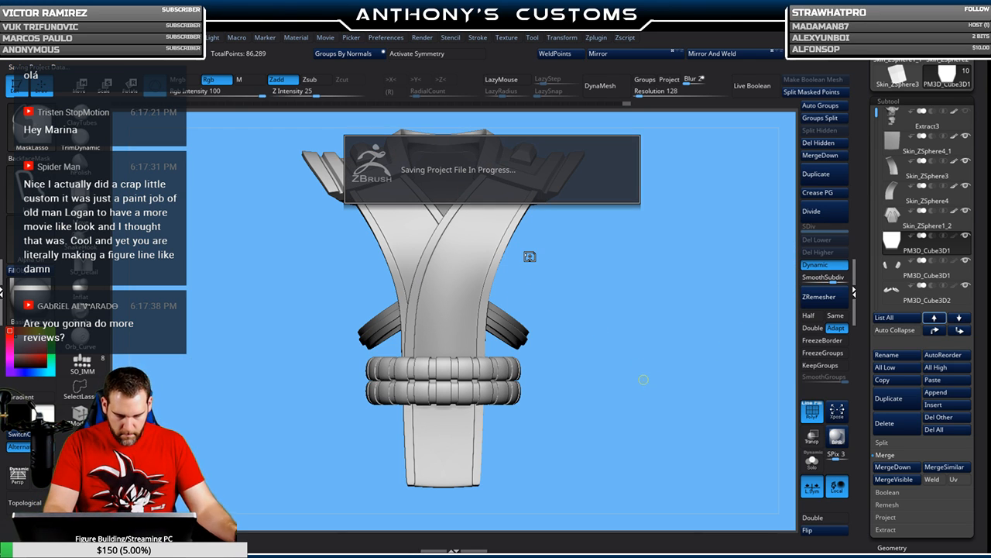
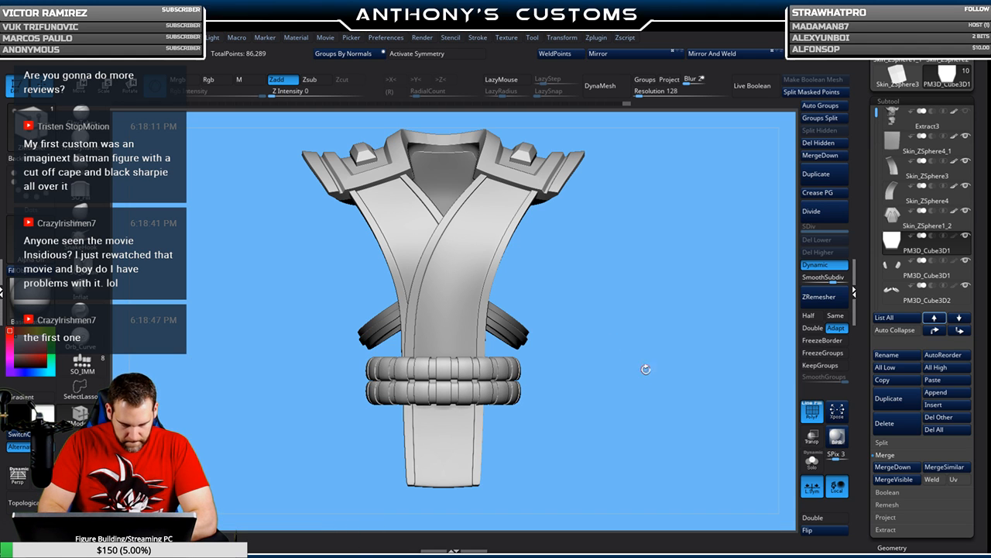
mouse_move(638, 383)
left_mouse_down()
mouse_move(648, 370)
mouse_move(624, 384)
mouse_move(597, 369)
mouse_move(601, 378)
mouse_move(585, 392)
mouse_move(628, 390)
mouse_move(594, 387)
mouse_move(630, 372)
left_mouse_up()
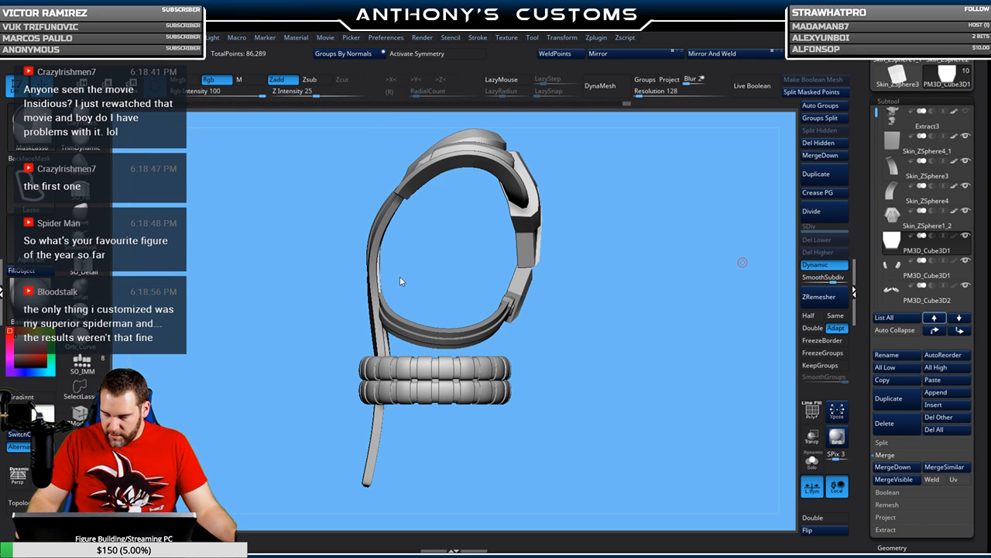
key("ctrl+s")
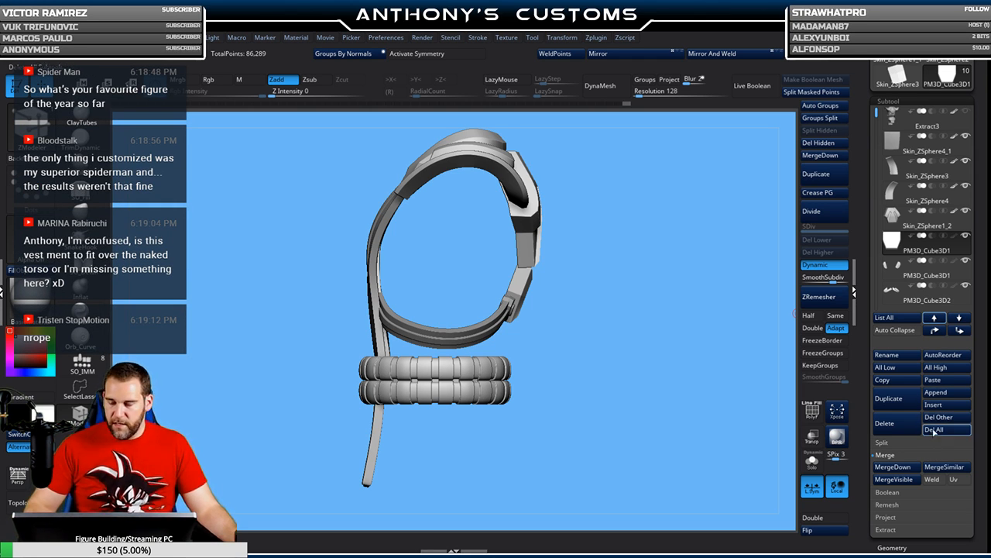
- Merge all visible costume parts into one tool and open the action figure master project
left_click(905, 480)
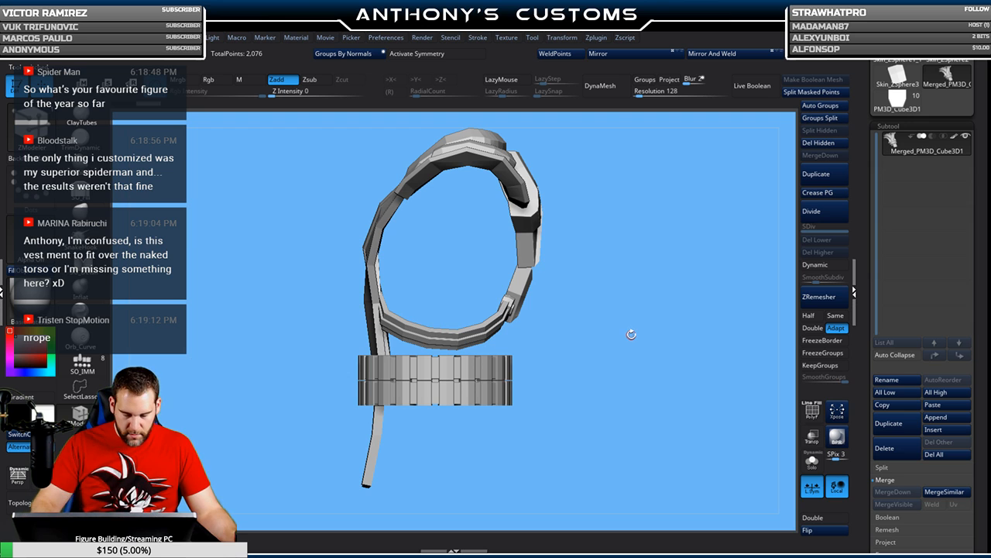
key("comma")
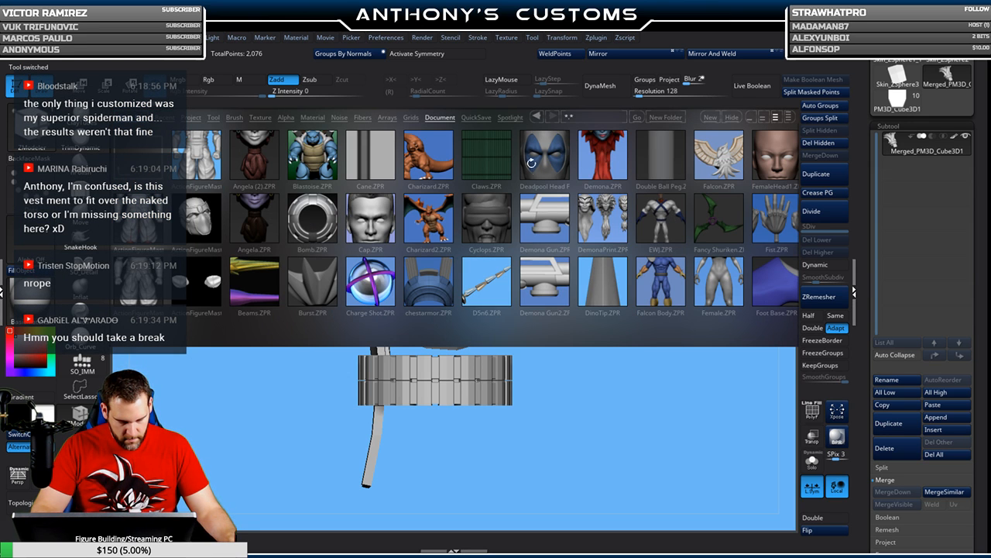
left_click(200, 162)
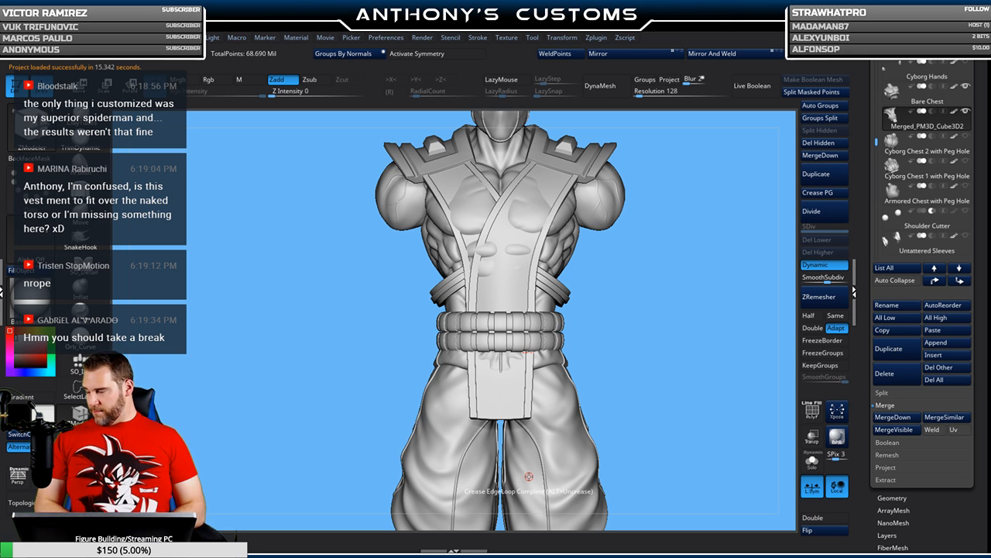
- Paste the new merged costume into the figure project, delete the old merged costume and turn on dynamic subdivision
left_click(899, 328)
left_click(939, 333)
left_click(901, 125)
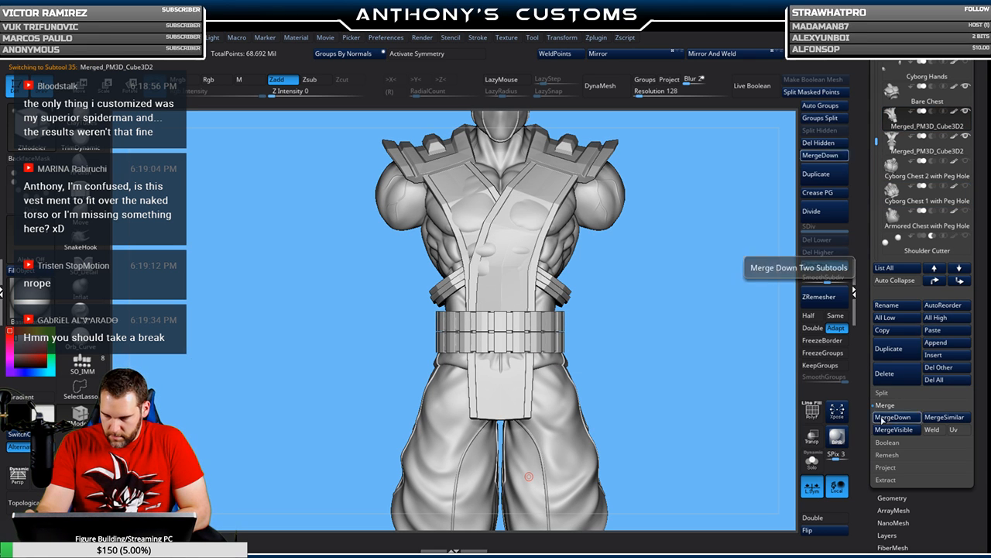
left_click(902, 375)
left_click(803, 395)
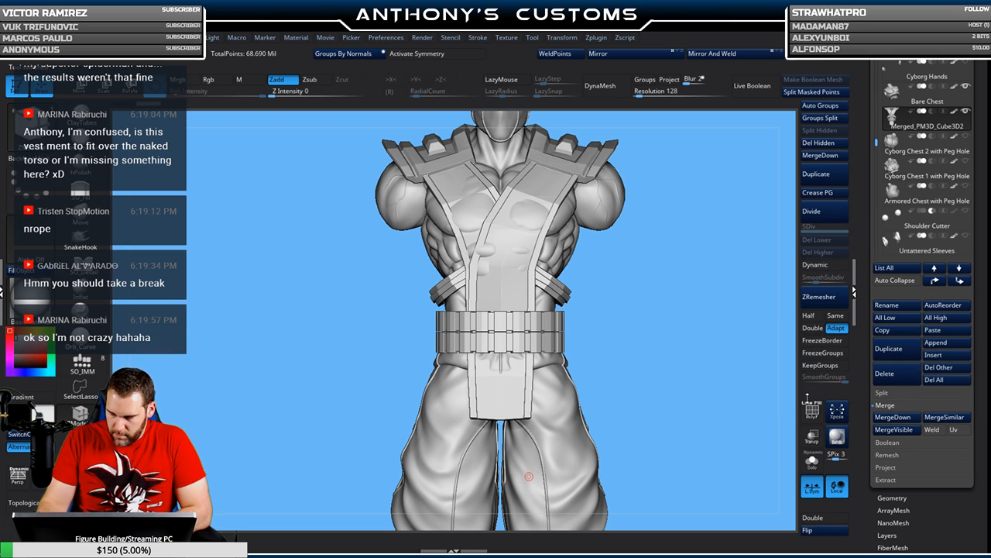
left_click(824, 268)
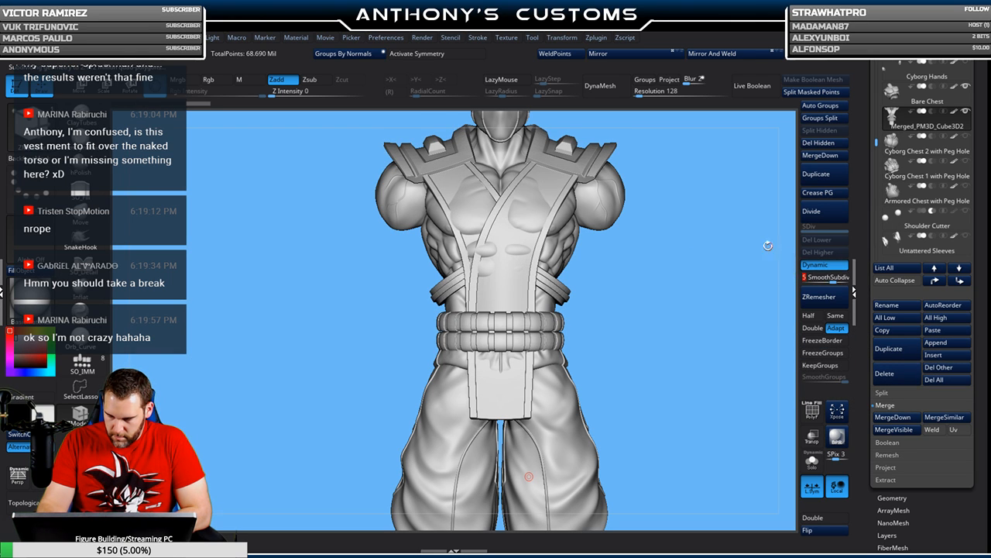
- Isolate the shoulder collar polygroup of the merged costume on the figure
left_click_drag(728, 341, 680, 329)
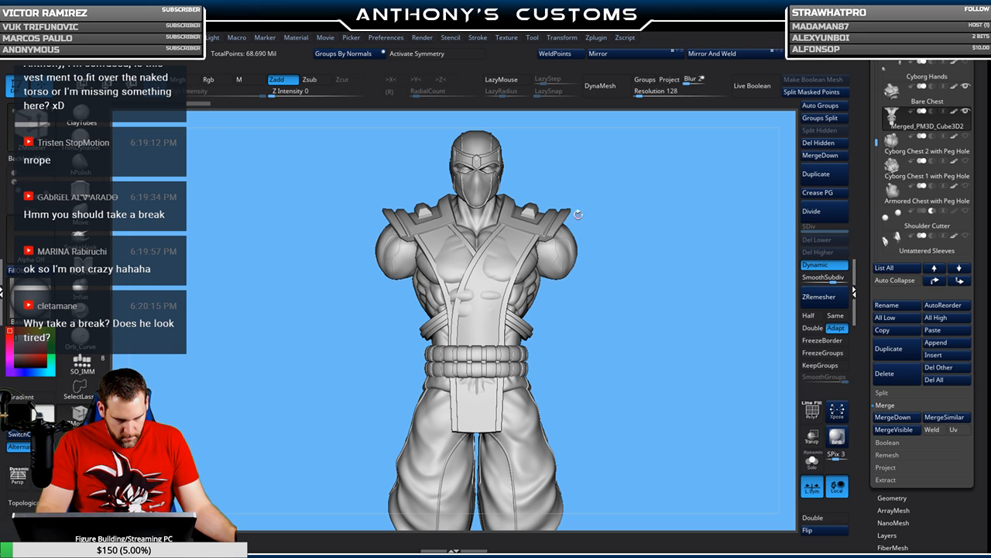
key("ctrl+shift")
left_click(548, 226, "ctrl+shift")
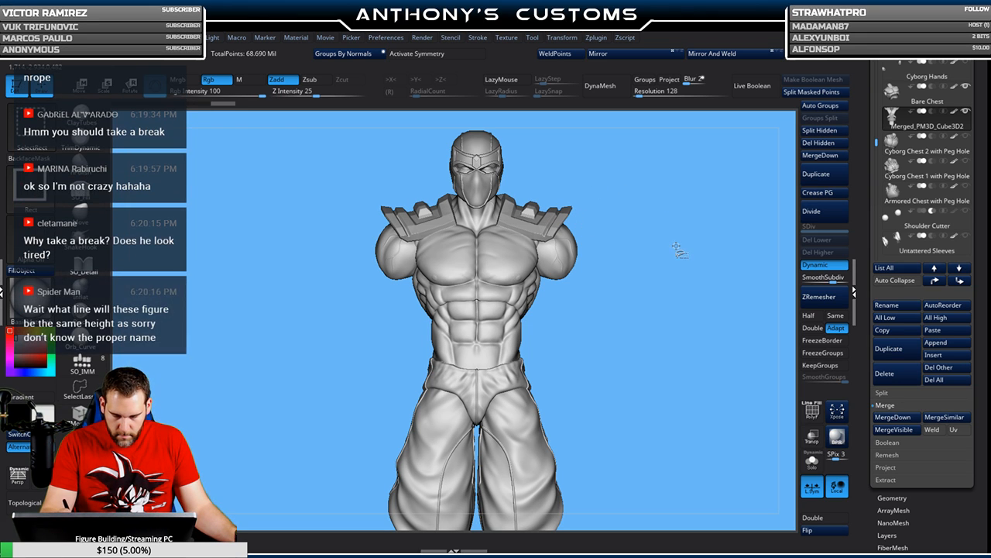
- Hide the shoulder collar so only the remaining costume parts show on the figure
left_click_drag(719, 261, 615, 247)
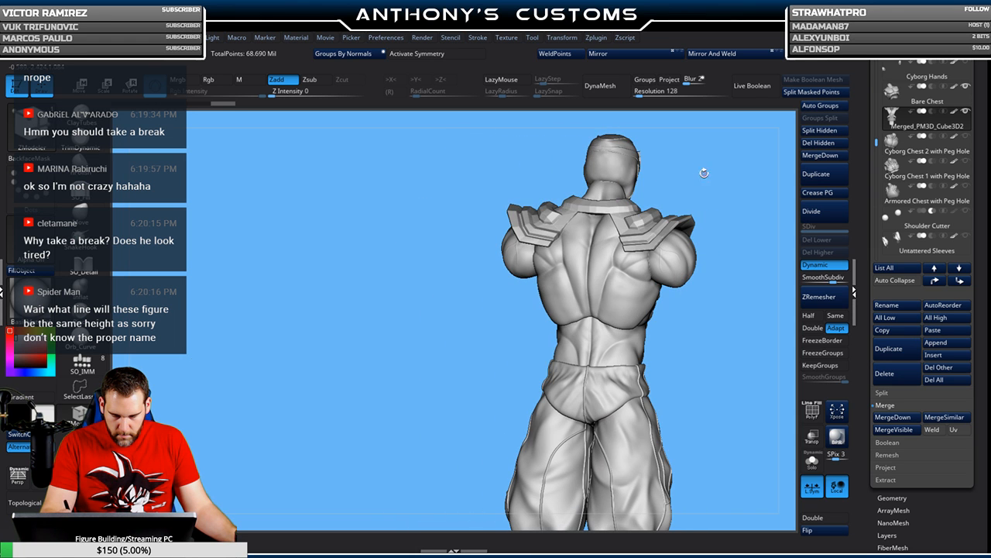
left_click(720, 192, "ctrl+shift")
left_click_drag(708, 198, 757, 197)
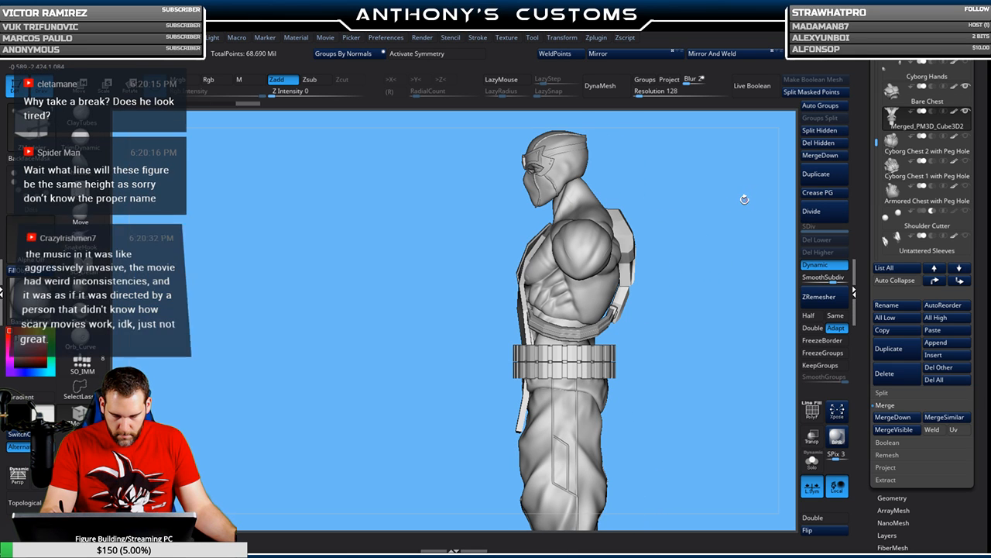
left_click_drag(742, 199, 655, 206, "alt")
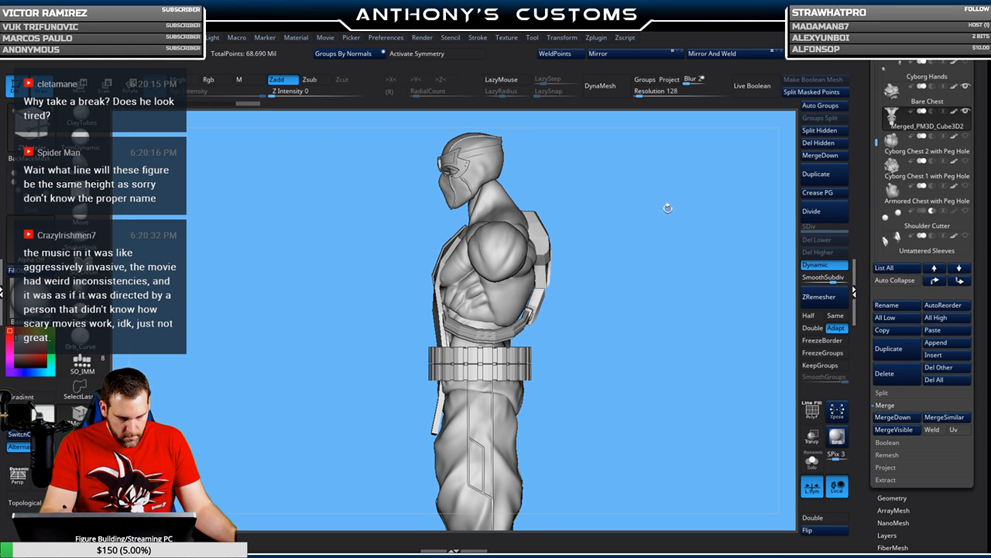
- Center the transform gizmo on the visible costume parts and scale them up slightly front to back
key("w")
left_click_drag(666, 209, 636, 255)
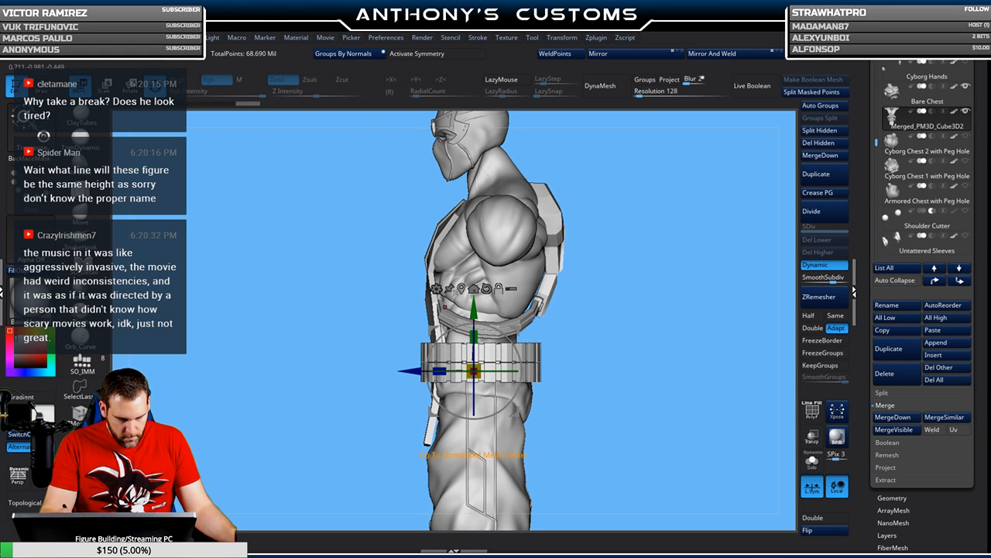
left_click(462, 290)
left_click_drag(458, 314, 459, 313)
mouse_move(635, 235)
left_mouse_down()
mouse_move(642, 254)
mouse_move(626, 274)
mouse_move(603, 270)
mouse_move(640, 247)
mouse_move(637, 217)
mouse_move(654, 241)
mouse_move(669, 237)
mouse_move(643, 235)
mouse_move(664, 216)
mouse_move(644, 199)
mouse_move(624, 230)
left_mouse_up()
left_click_drag(459, 314, 457, 314)
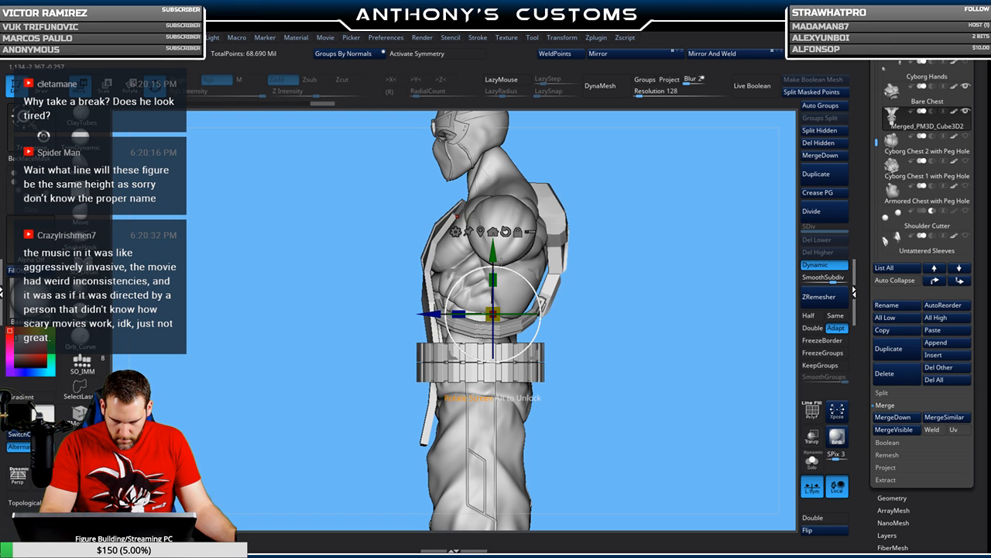
left_click_drag(655, 245, 649, 272)
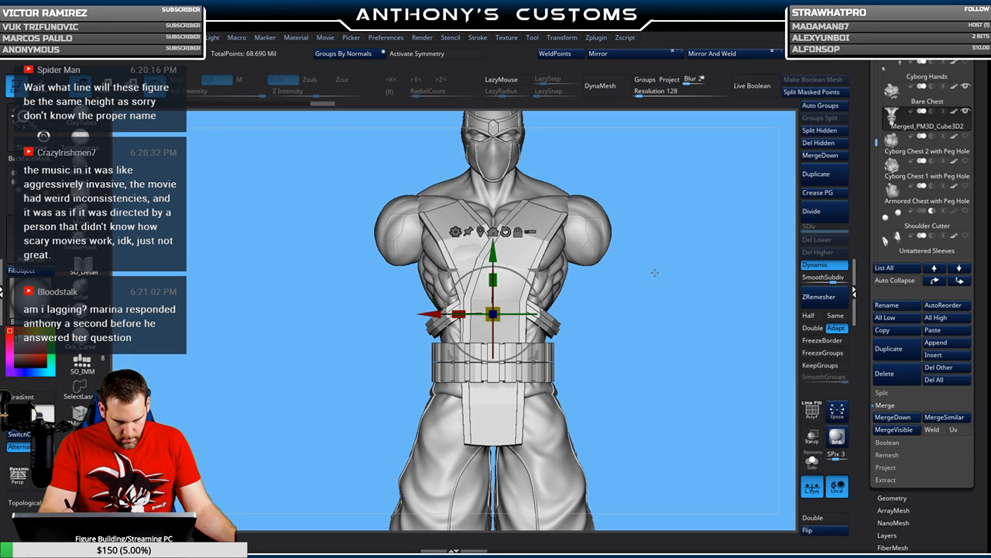
key("q")
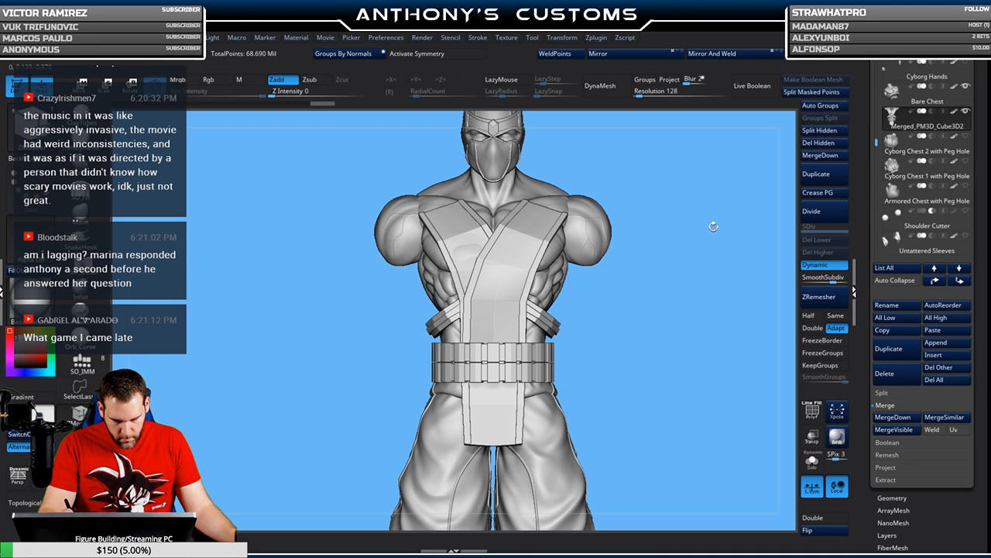
- Unhide all parts of the merged costume
key("ctrl+shift")
left_click(694, 295, "ctrl+shift")
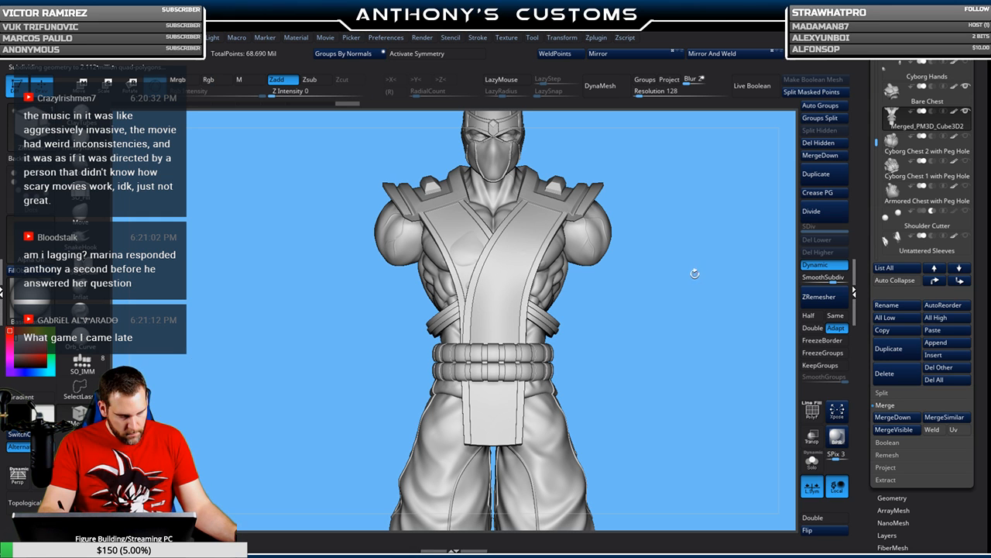
left_click_drag(695, 290, 679, 292)
mouse_move(665, 291)
left_mouse_down()
mouse_move(650, 289)
mouse_move(653, 280)
mouse_move(640, 294)
mouse_move(660, 292)
left_mouse_up()
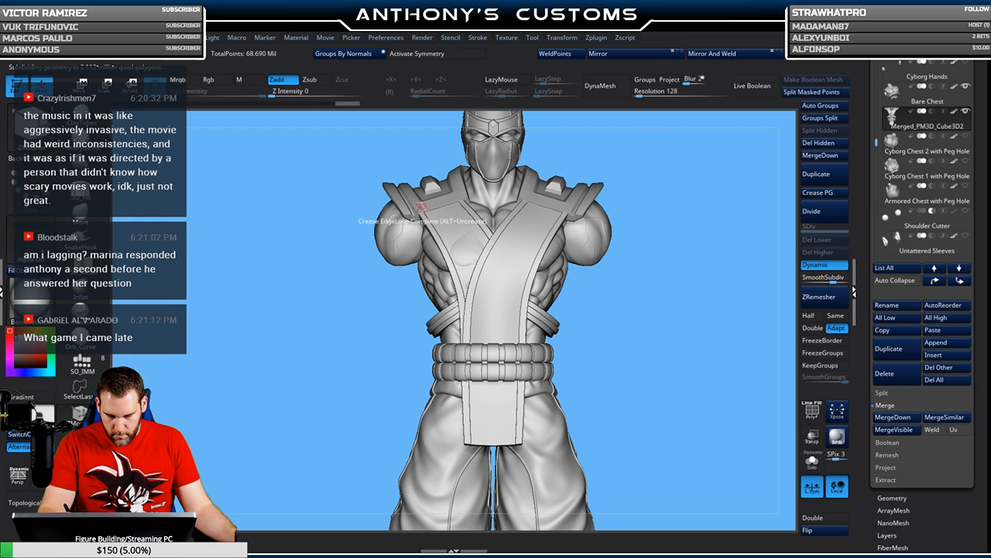
- Prepare the costume for symmetrical low-poly editing with X symmetry on, dynamic subdivision off and polyframe shown
left_click(419, 54)
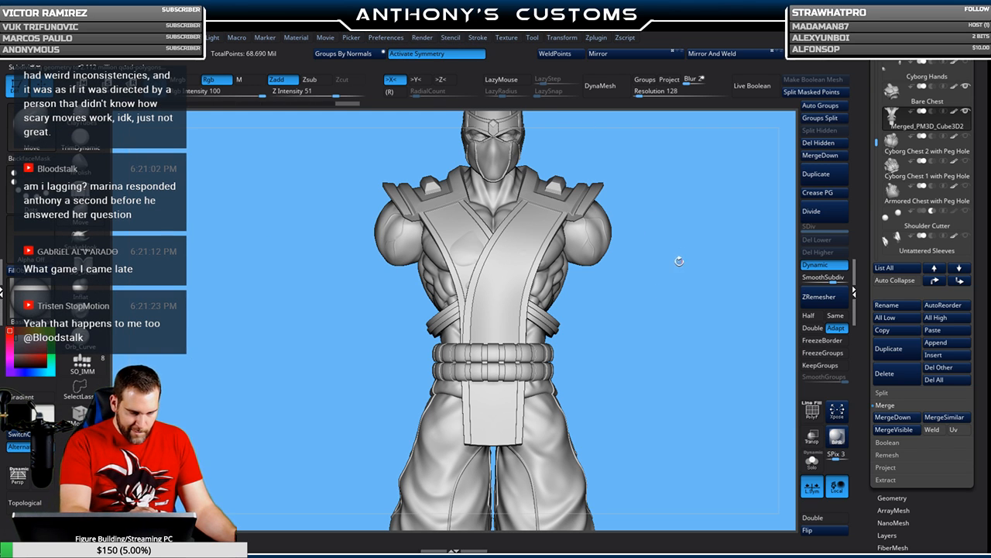
key("space")
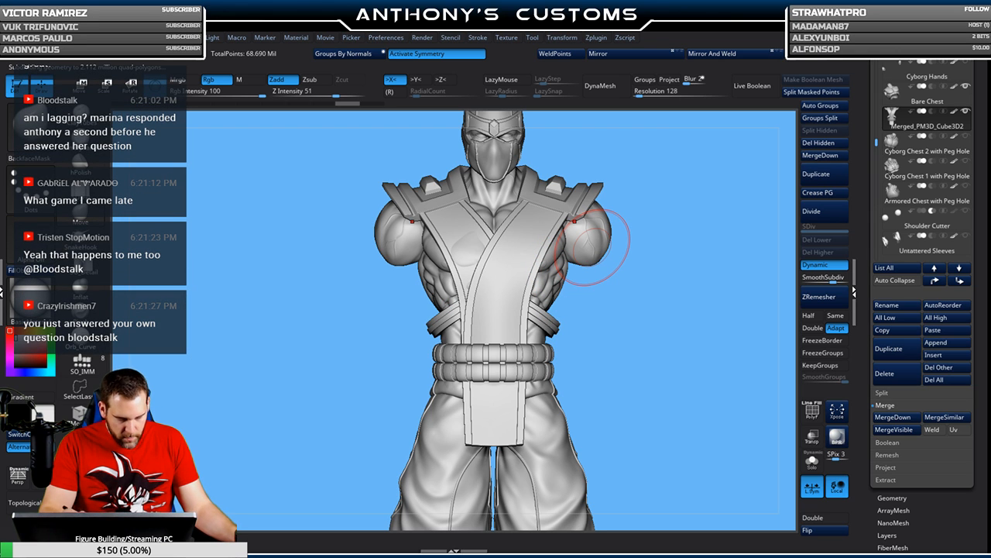
left_click(831, 265)
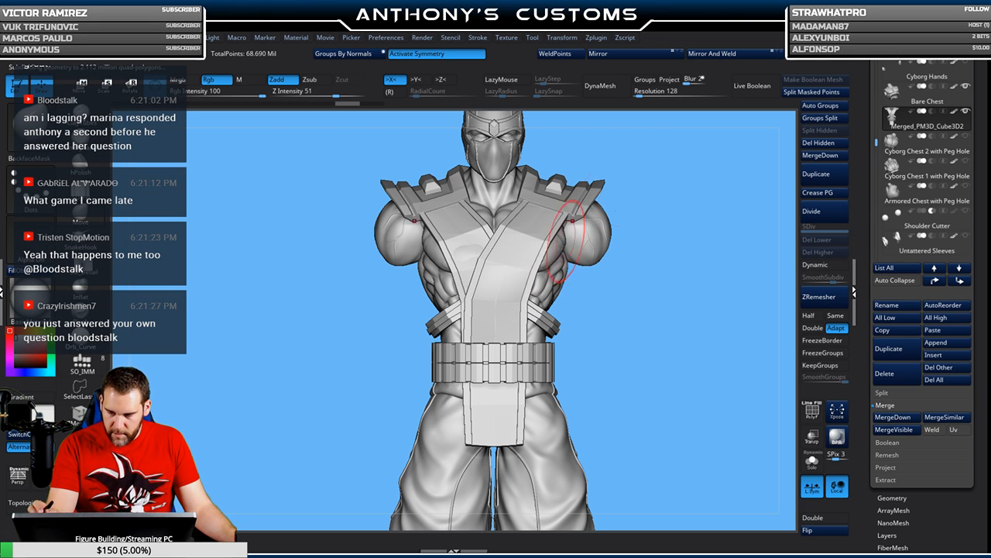
key("shift+f")
- Isolate the side straps, pull their front ends slightly upward with the Move brush, and unhide the costume
left_click_drag(662, 274, 643, 423, "alt")
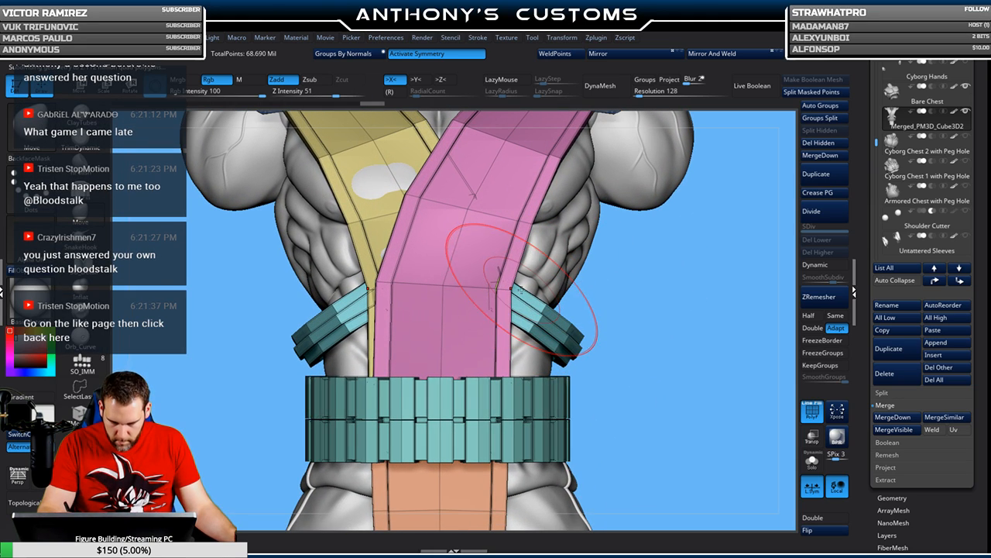
left_click_drag(705, 303, 624, 282)
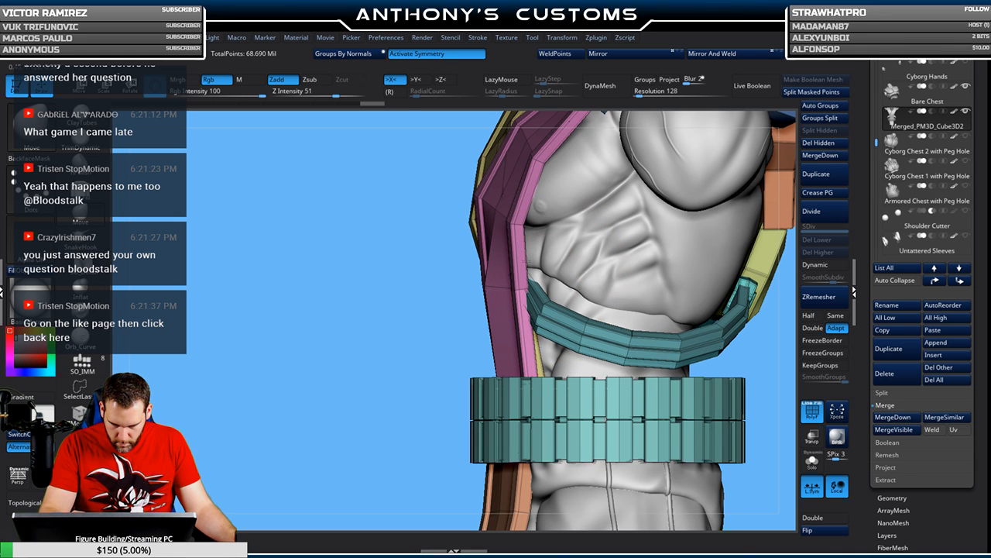
mouse_move(406, 345)
left_mouse_down()
mouse_move(355, 398)
mouse_move(364, 379)
left_mouse_up()
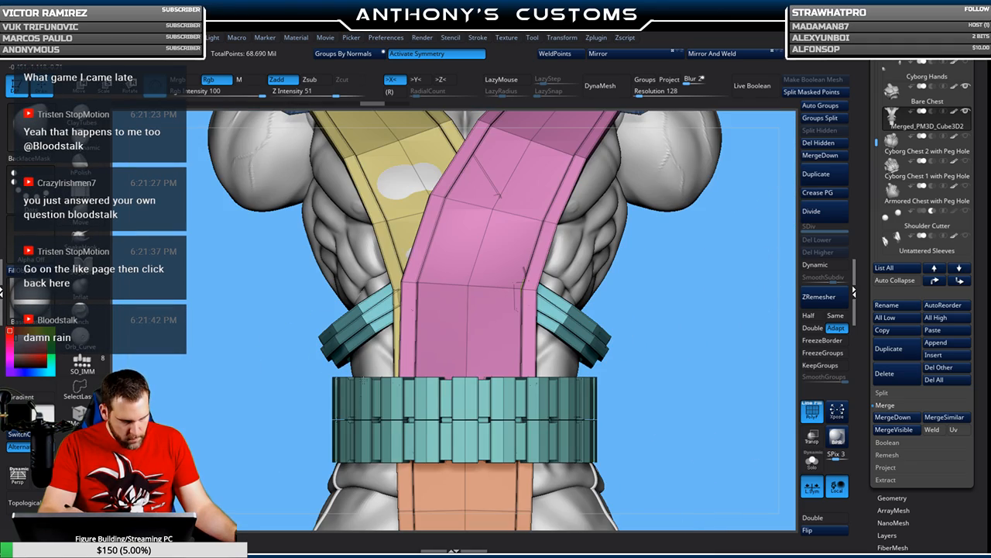
mouse_move(710, 303)
left_mouse_down()
mouse_move(686, 264)
mouse_move(669, 277)
mouse_move(648, 271)
mouse_move(703, 284)
left_mouse_up()
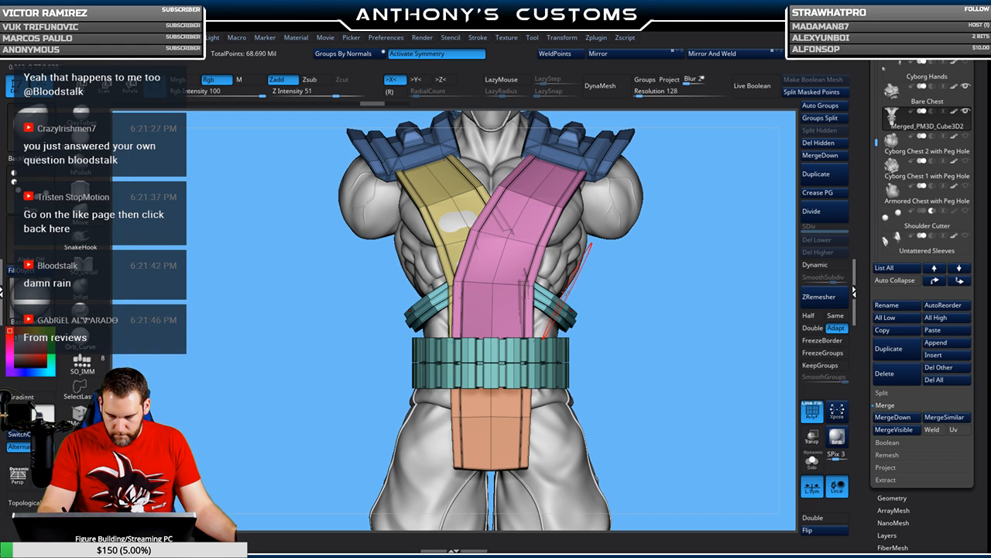
left_click(548, 301, "ctrl+shift")
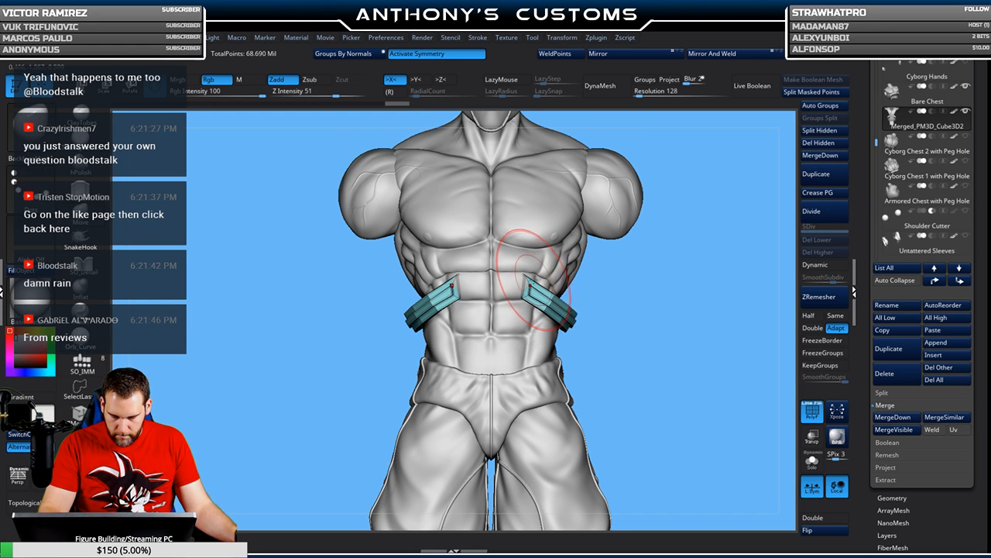
left_click_drag(534, 277, 540, 267)
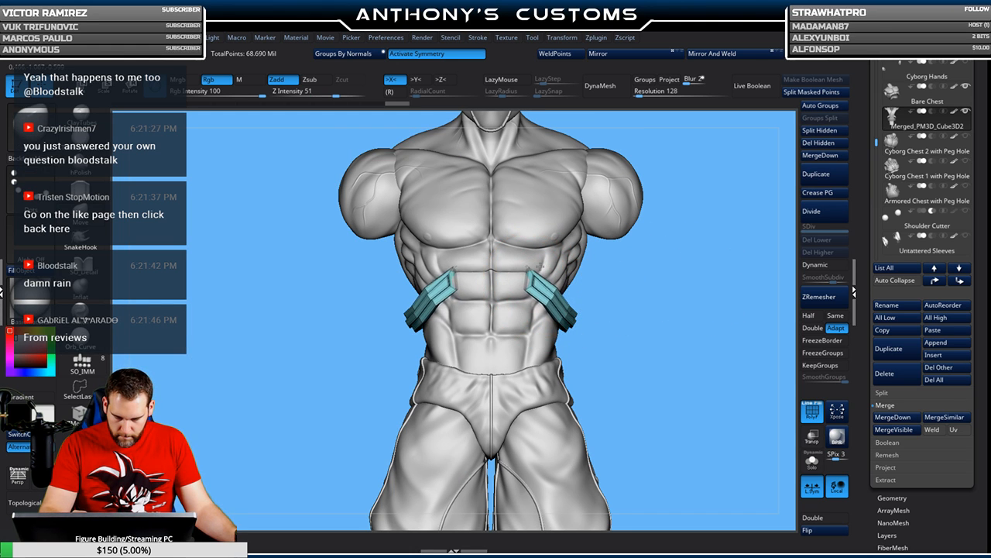
left_click(713, 301, "ctrl+shift")
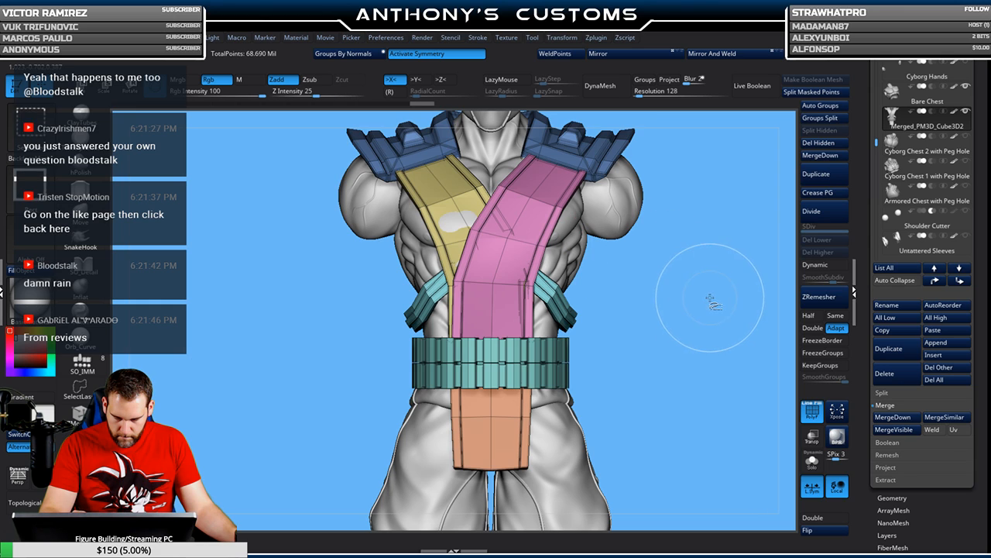
- Mask the waist belt of the merged costume
left_click_drag(713, 301, 715, 328)
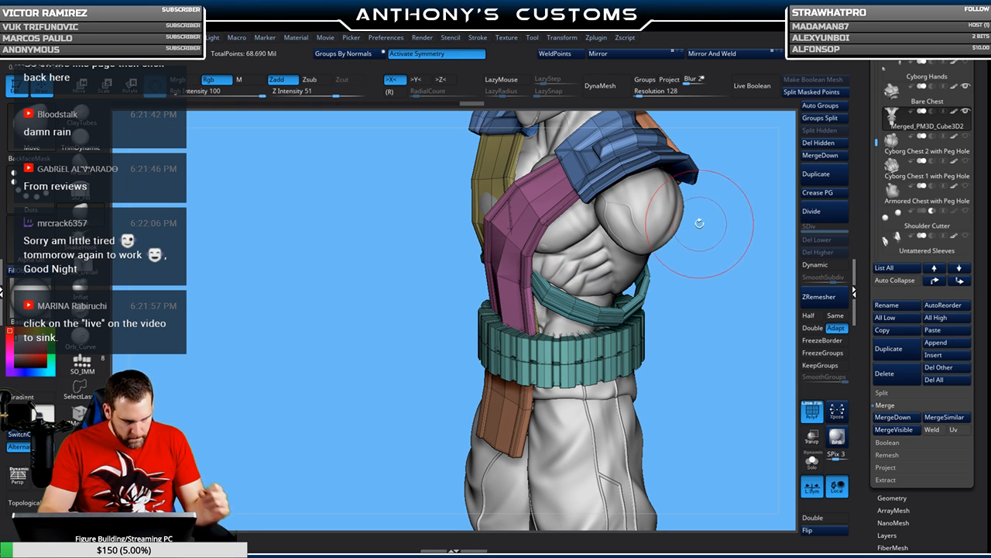
mouse_move(708, 221)
left_mouse_down()
mouse_move(682, 256)
mouse_move(561, 298)
left_mouse_up()
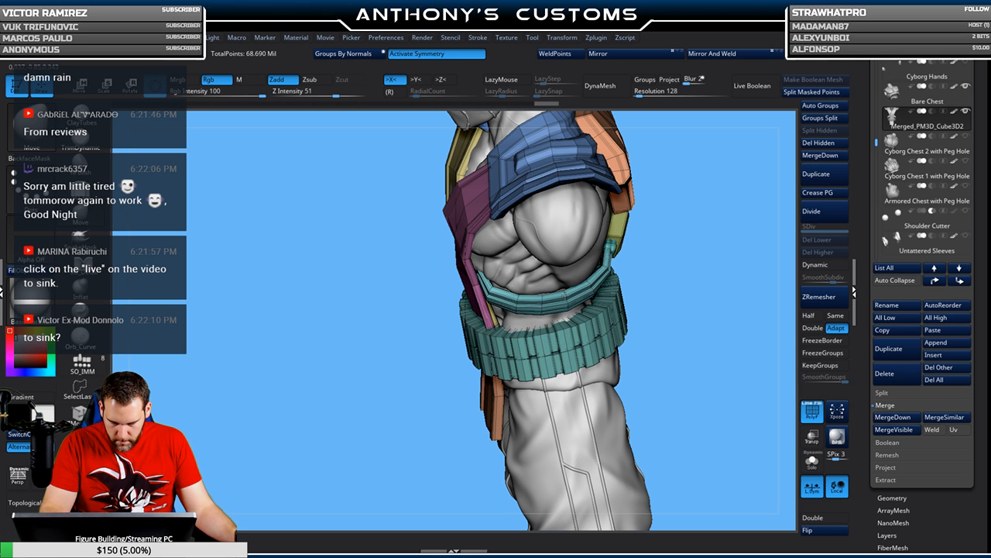
mouse_move(700, 274)
left_mouse_down()
mouse_move(573, 293)
mouse_move(645, 284)
mouse_move(663, 271)
mouse_move(681, 288)
mouse_move(613, 288)
mouse_move(648, 289)
left_mouse_up()
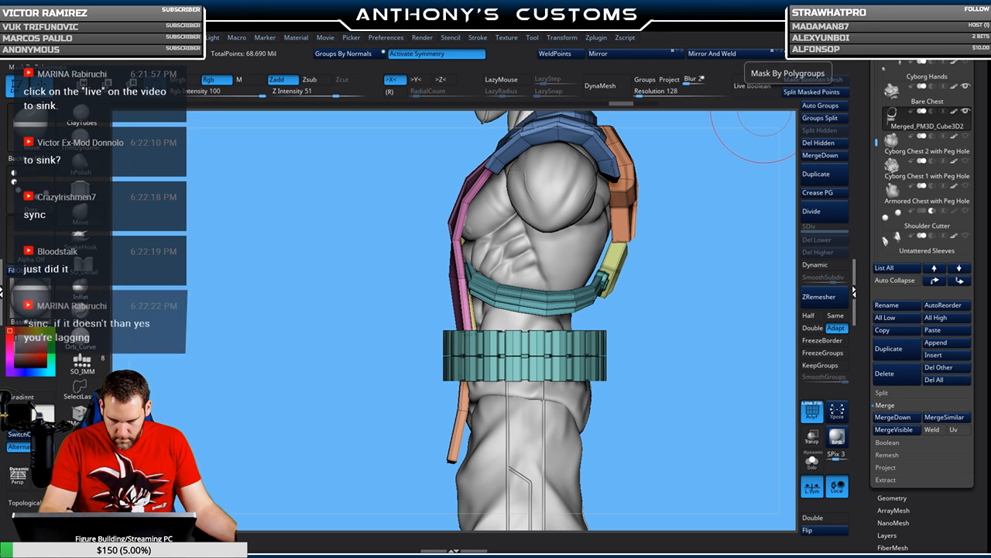
key("space")
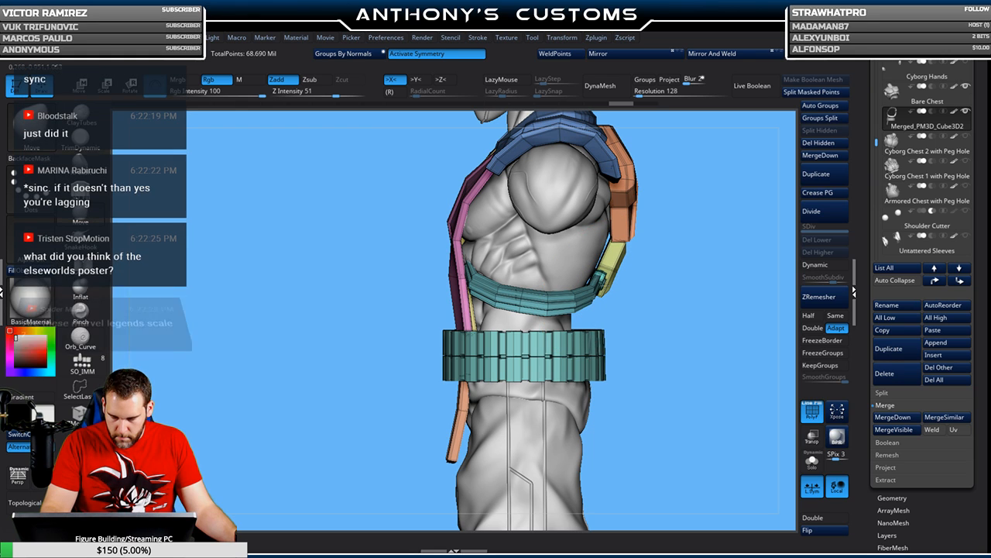
mouse_move(697, 255)
left_mouse_down()
mouse_move(711, 289)
mouse_move(701, 270)
mouse_move(659, 281)
left_mouse_up()
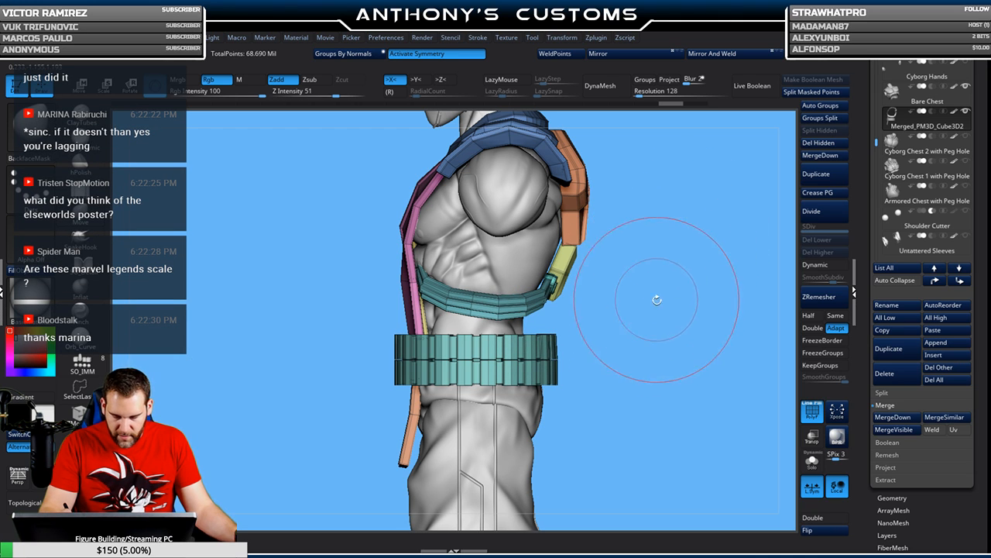
key("ctrl")
mouse_move(578, 329)
left_mouse_down("ctrl")
mouse_move(480, 328)
mouse_move(524, 447)
mouse_move(652, 361)
left_mouse_up("ctrl")
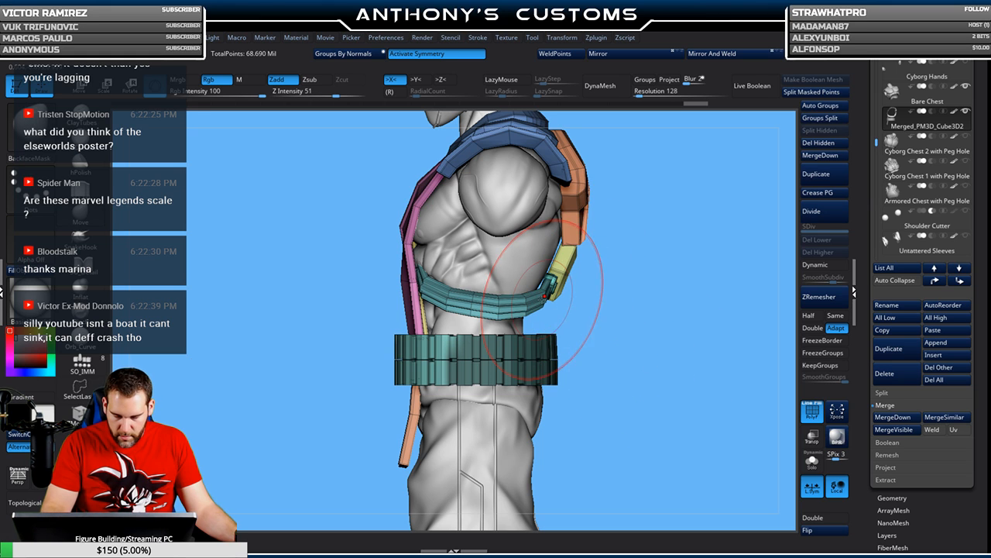
- Reshape the side straps around the torso toward the lower back plate with the Move brush
mouse_move(631, 282)
left_mouse_down()
mouse_move(608, 328)
mouse_move(660, 200)
mouse_move(652, 280)
mouse_move(665, 297)
mouse_move(671, 258)
mouse_move(659, 260)
left_mouse_up()
key("space")
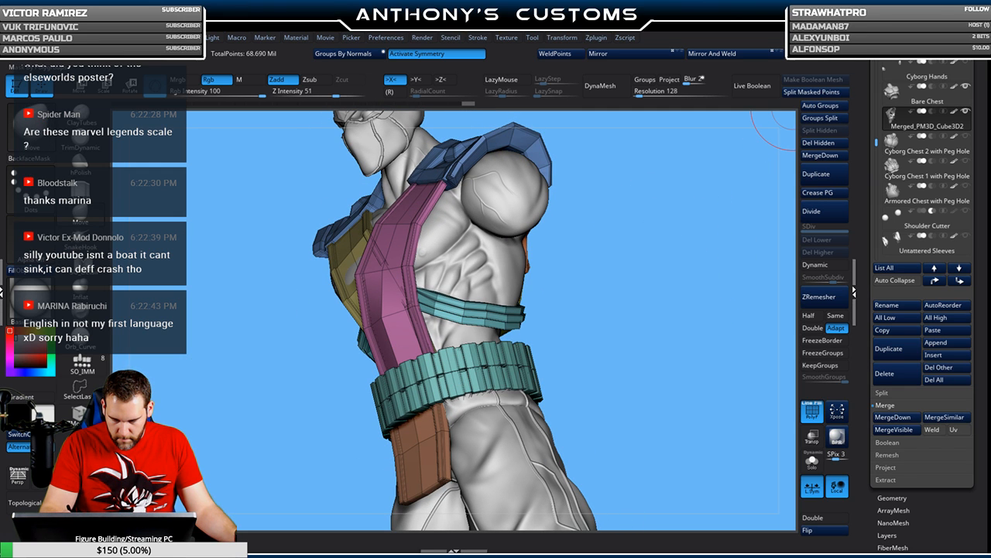
mouse_move(693, 261)
left_mouse_down()
mouse_move(688, 290)
mouse_move(684, 234)
mouse_move(675, 256)
mouse_move(647, 241)
left_mouse_up()
right_click(675, 256)
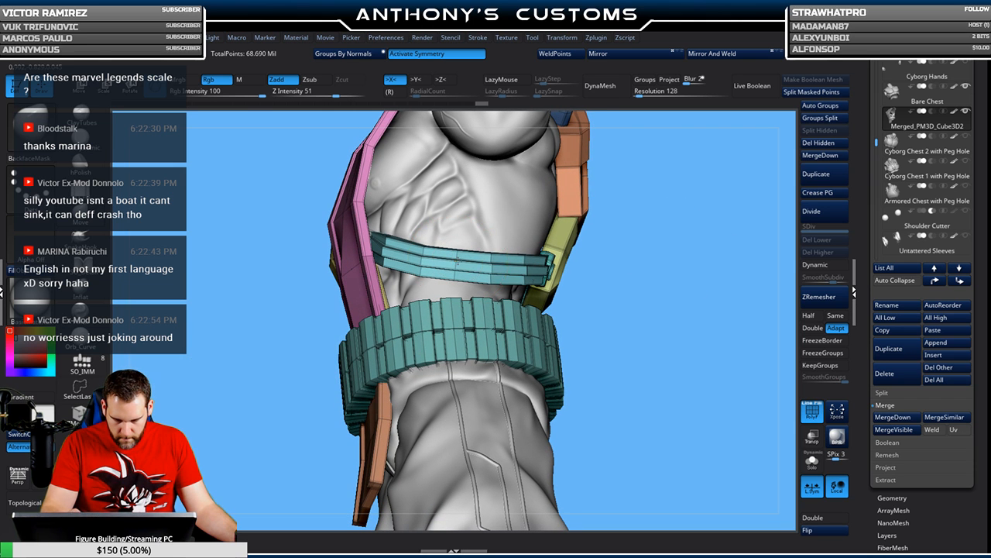
left_click_drag(597, 194, 652, 219)
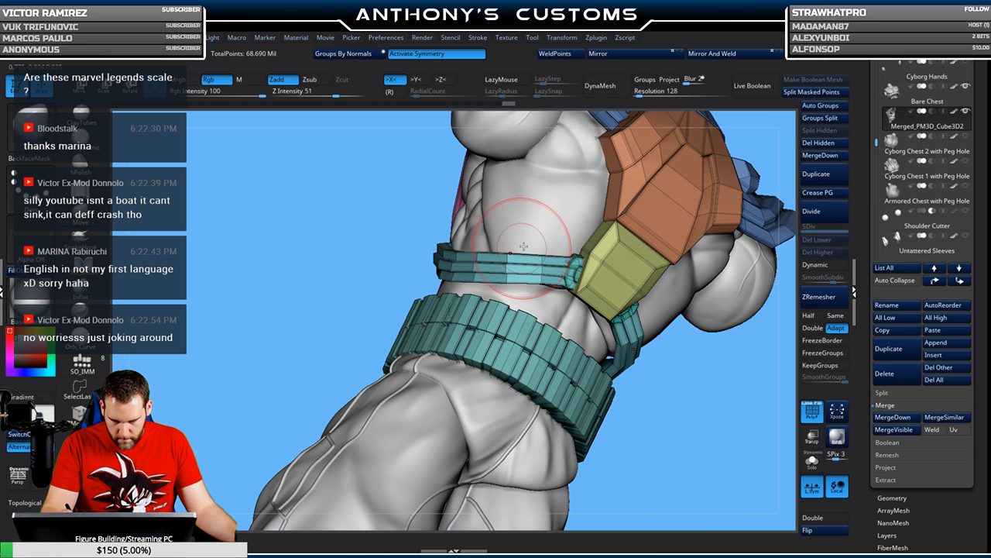
- Isolate the side straps, refine their front ends against the ribs with a smaller Move brush, and unhide the costume
mouse_move(686, 370)
left_mouse_down()
mouse_move(717, 349)
mouse_move(700, 361)
mouse_move(703, 337)
mouse_move(665, 315)
mouse_move(655, 282)
mouse_move(681, 278)
left_mouse_up()
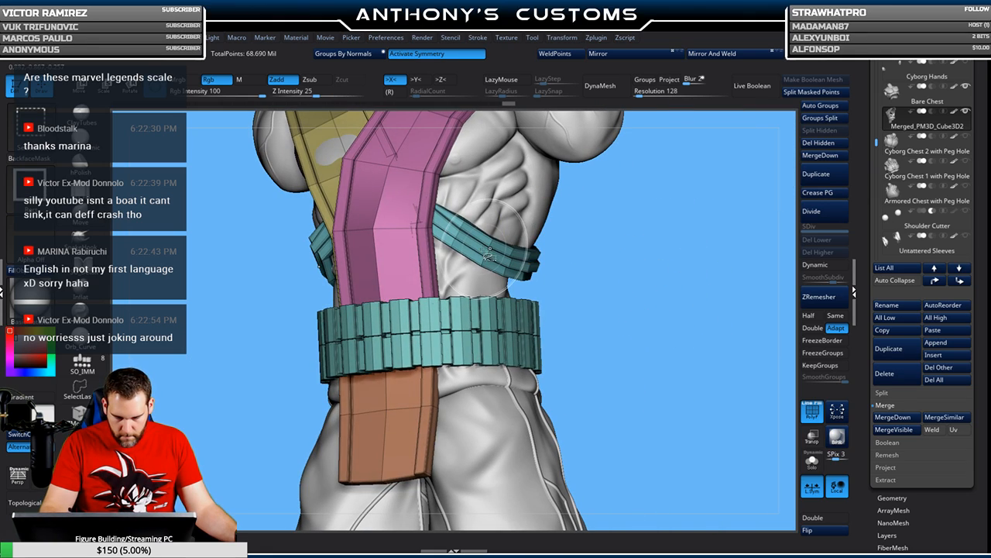
left_click(490, 255, "ctrl+shift")
left_click_drag(616, 228, 670, 285)
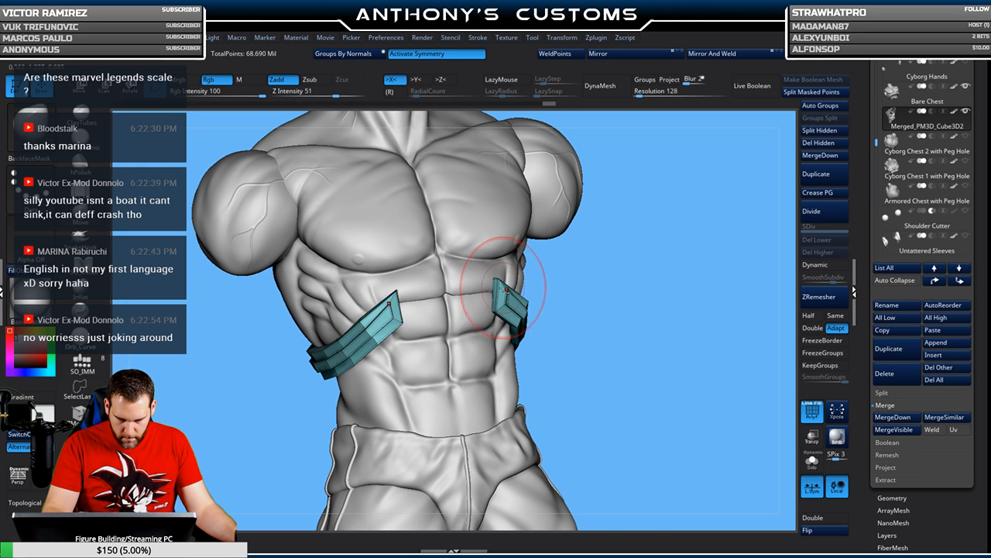
key("space")
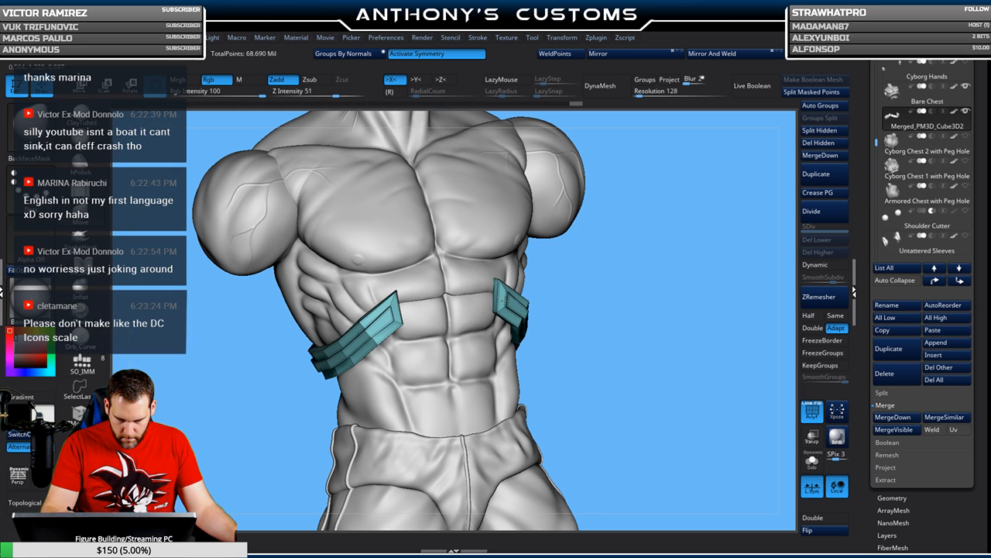
mouse_move(633, 286)
left_mouse_down()
mouse_move(673, 256)
mouse_move(688, 275)
mouse_move(695, 332)
mouse_move(721, 299)
left_mouse_up()
key("space")
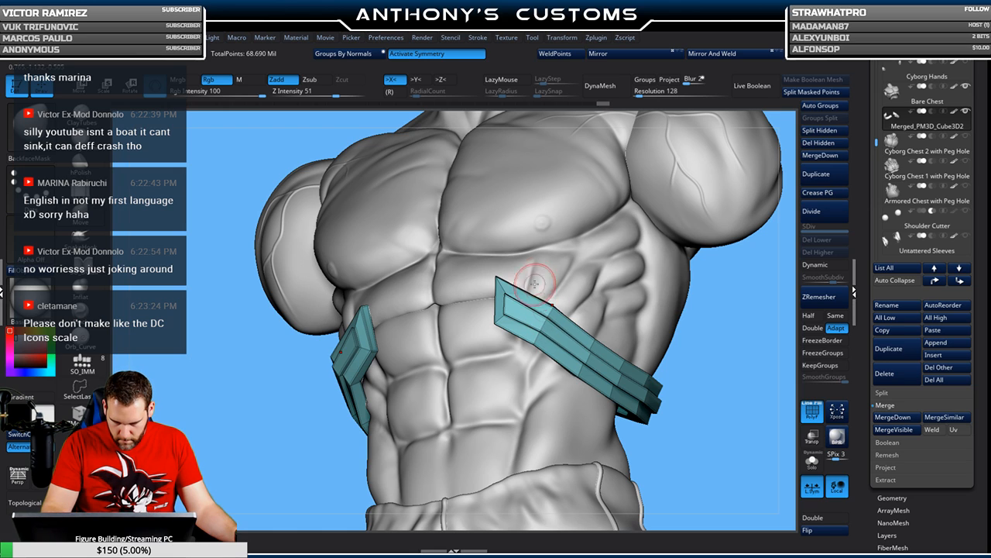
left_click_drag(569, 300, 523, 363)
left_click_drag(465, 379, 723, 390)
mouse_move(659, 340)
left_mouse_down("alt")
mouse_move(656, 296)
mouse_move(640, 359)
mouse_move(651, 302)
mouse_move(661, 305)
left_mouse_up("alt")
right_click(644, 303)
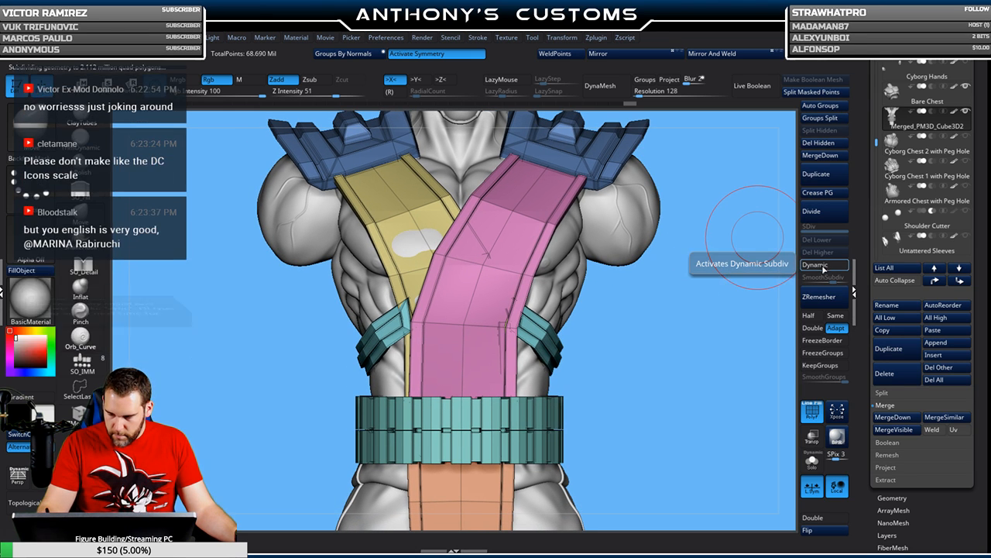
- Turn dynamic subdivision back on and check the smoothed costume's fit from the front and side
left_click(823, 265)
left_click_drag(654, 329, 656, 308)
right_click(656, 308)
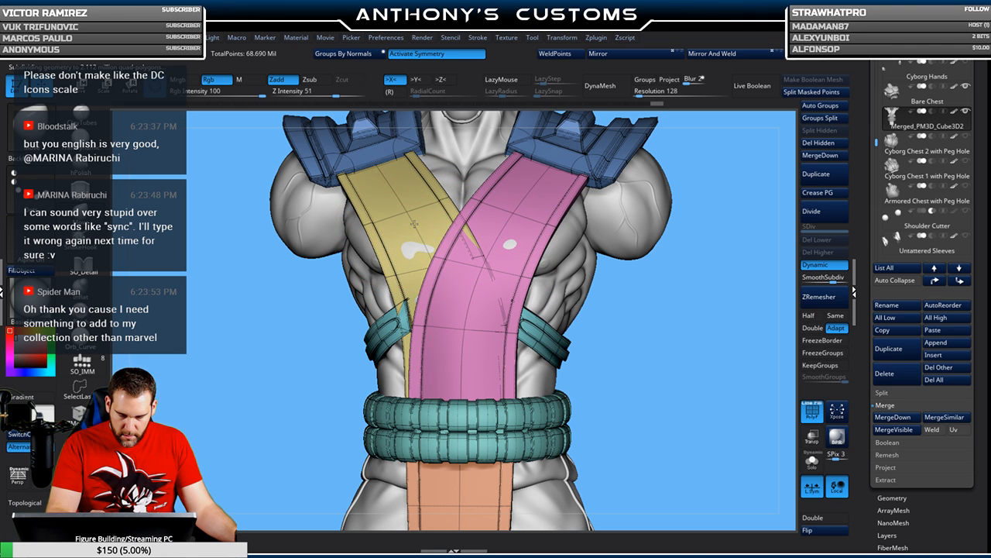
left_click_drag(676, 291, 429, 222)
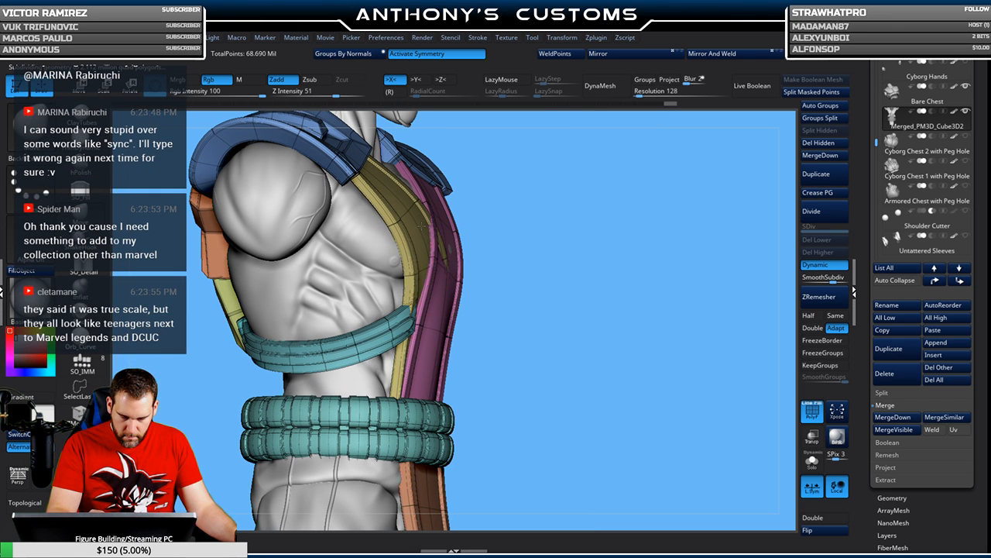
- Adjust the crossed chest straps with the Move brush so the yellow one lies fully beneath the pink one
left_click_drag(595, 276, 582, 280)
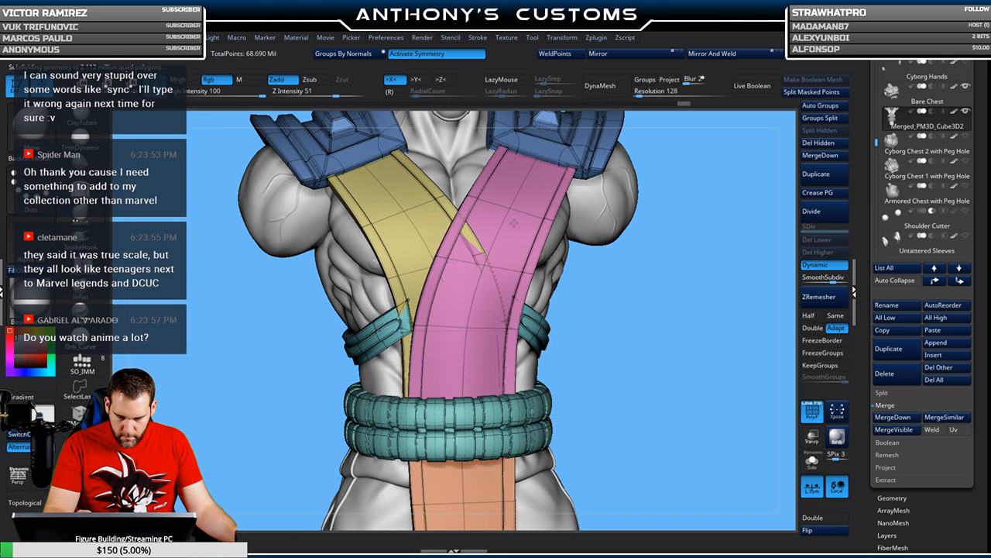
left_click_drag(659, 248, 509, 219)
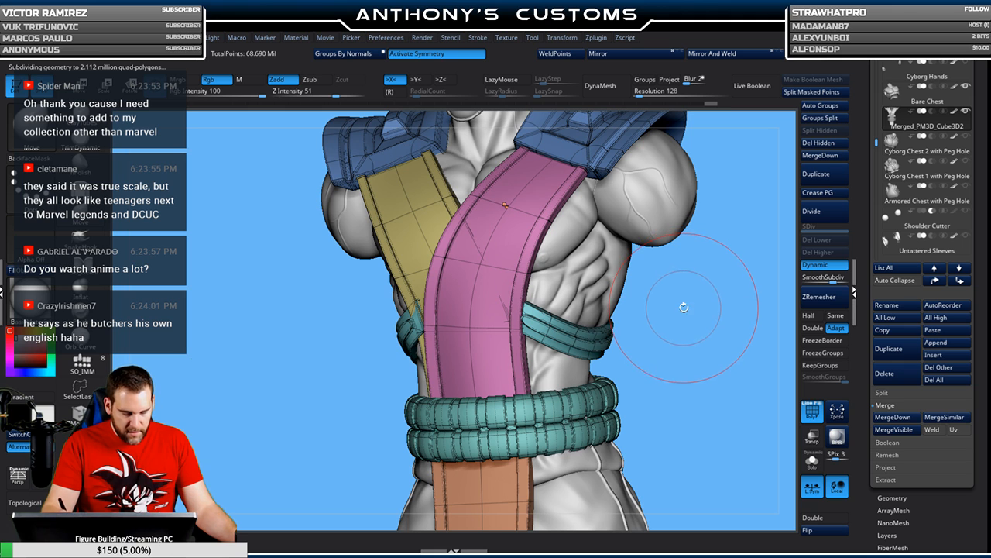
mouse_move(682, 314)
left_mouse_down()
mouse_move(714, 315)
mouse_move(700, 318)
left_mouse_up()
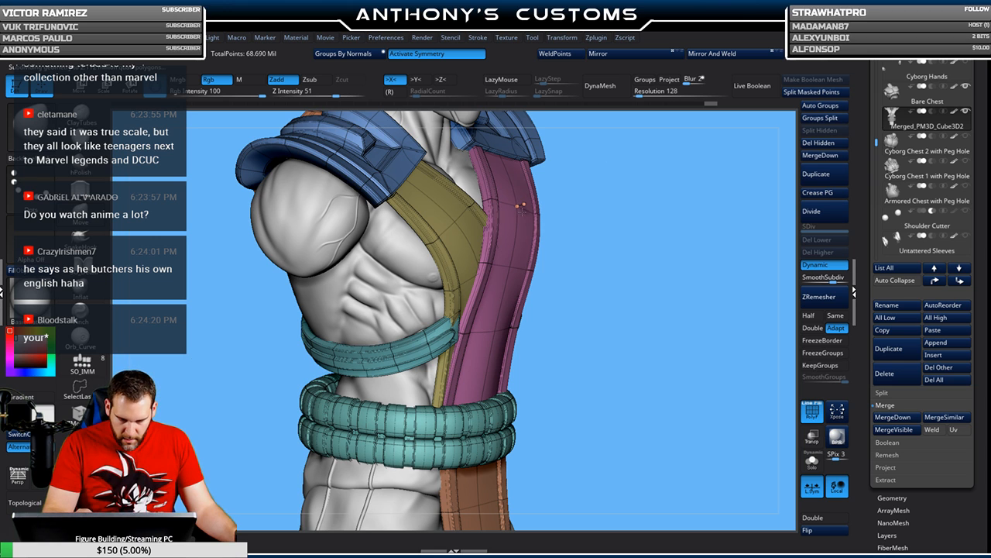
mouse_move(656, 283)
left_mouse_down()
mouse_move(666, 234)
mouse_move(675, 275)
mouse_move(665, 302)
mouse_move(660, 209)
mouse_move(667, 300)
mouse_move(643, 302)
left_mouse_up()
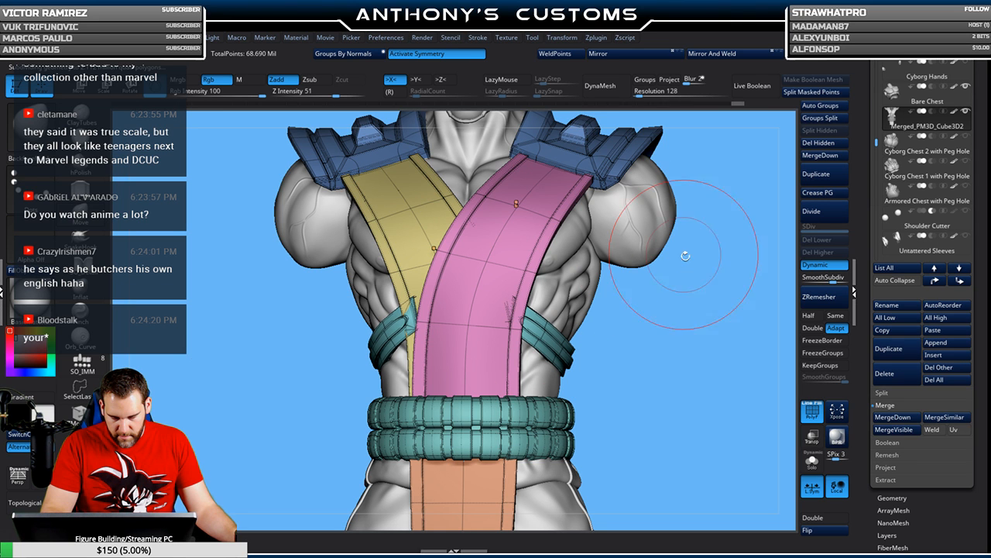
left_click_drag(687, 309, 653, 303)
mouse_move(652, 303)
left_mouse_down()
mouse_move(714, 305)
mouse_move(661, 337)
mouse_move(663, 325)
mouse_move(638, 325)
mouse_move(659, 302)
mouse_move(571, 261)
mouse_move(646, 270)
left_mouse_up()
- With symmetry off, isolate the side straps, assign each its own polygroup, and unhide the rest of the costume
left_click(433, 55)
key("ctrl+shift")
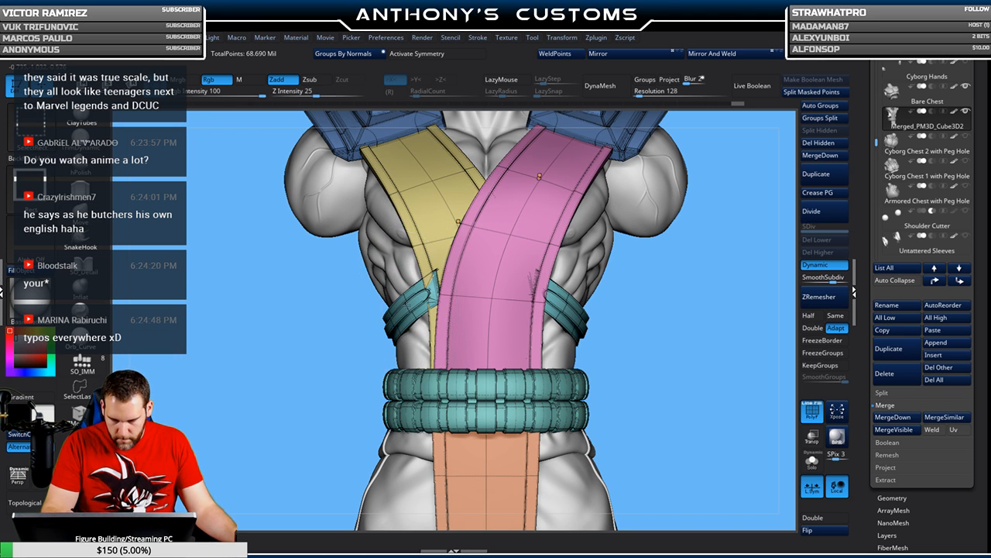
left_click(437, 273, "ctrl+shift")
left_click(820, 106)
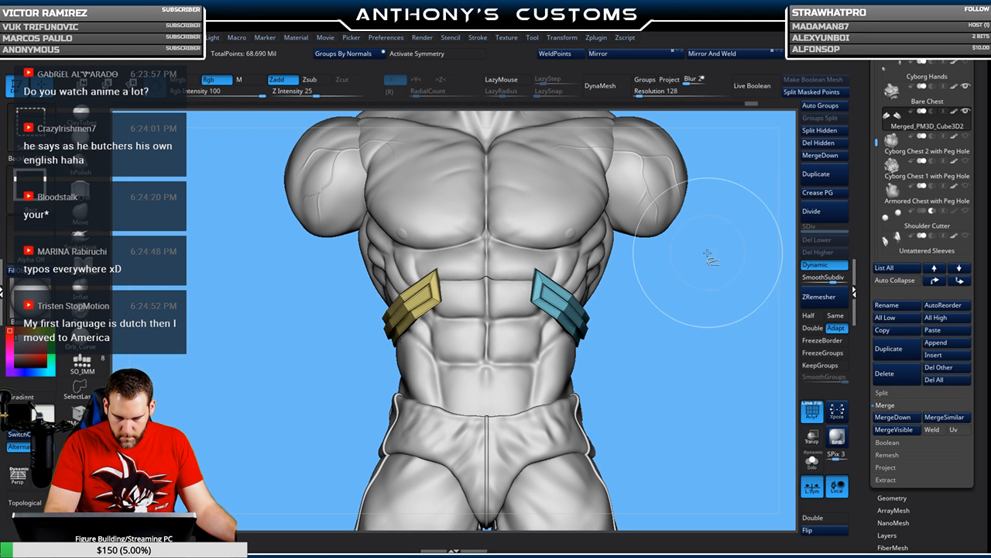
left_click(711, 267, "ctrl+shift")
- Tuck the front end of the yellow side strap beneath the edge of the yellow chest strap with the Move brush
mouse_move(671, 293)
left_mouse_down()
mouse_move(694, 294)
mouse_move(645, 301)
mouse_move(640, 317)
mouse_move(683, 285)
left_mouse_up()
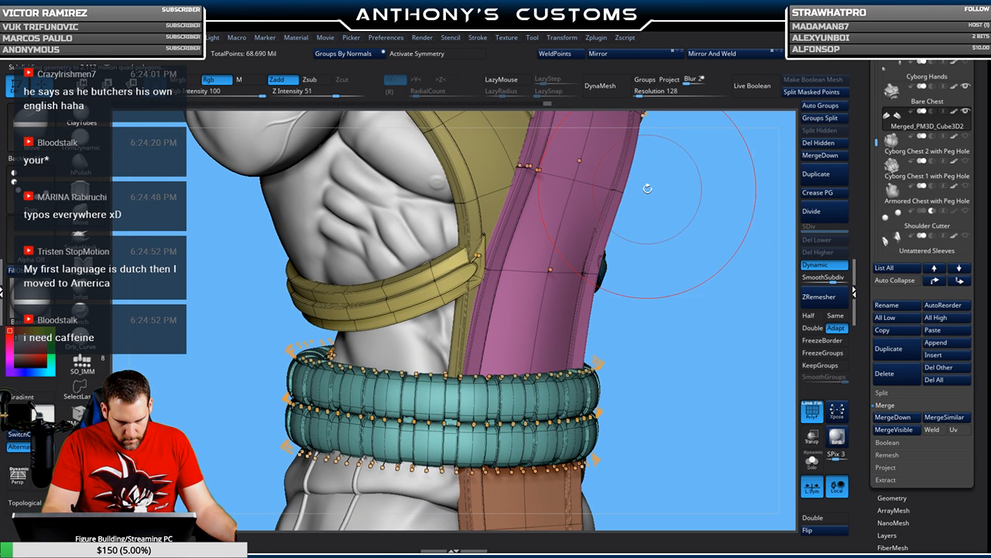
left_click_drag(676, 246, 658, 247)
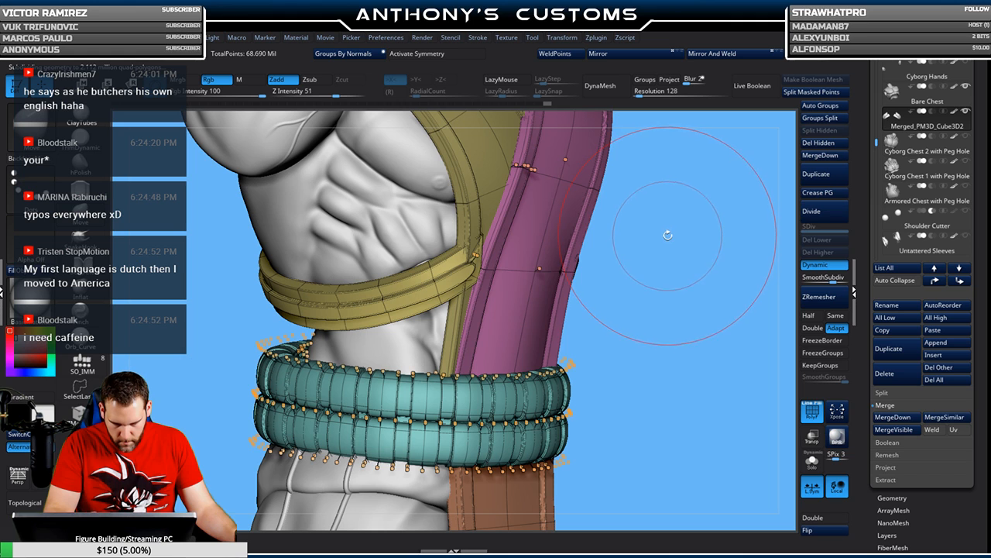
key("space")
left_click_drag(673, 215, 535, 233)
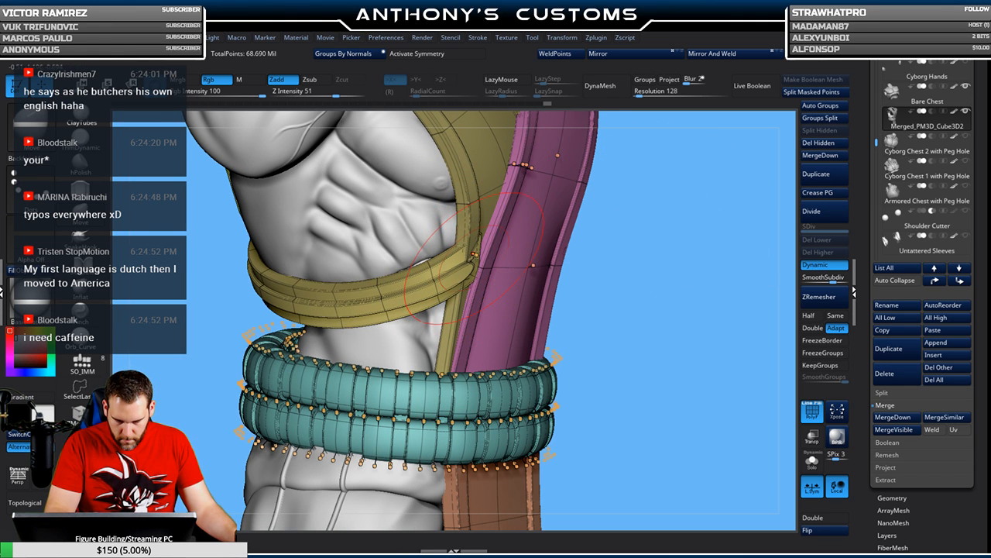
key("ctrl+d")
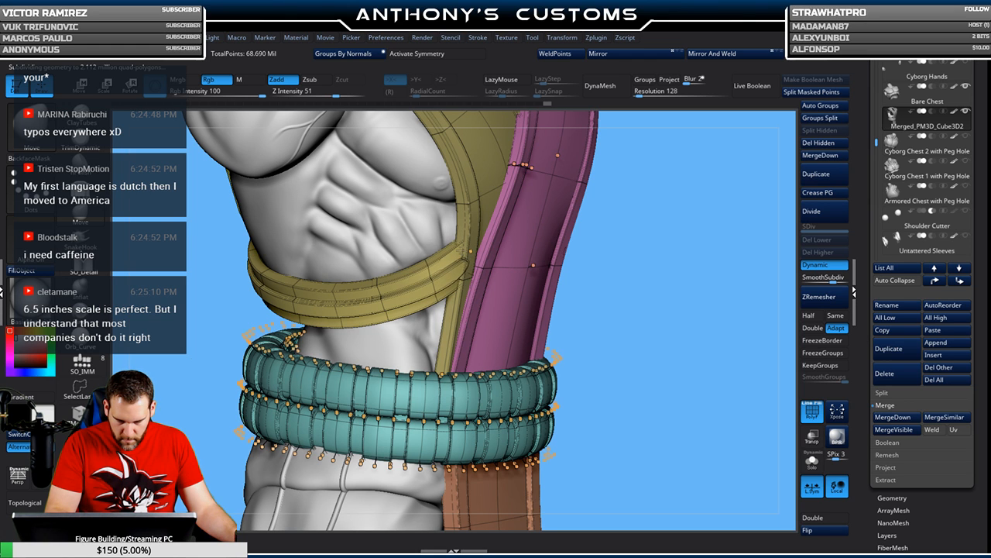
- Examine the costume's fit from below, behind and the side, both without polyframe display and with normals flipped
left_click_drag(700, 285, 680, 258)
left_click_drag(741, 298, 738, 257)
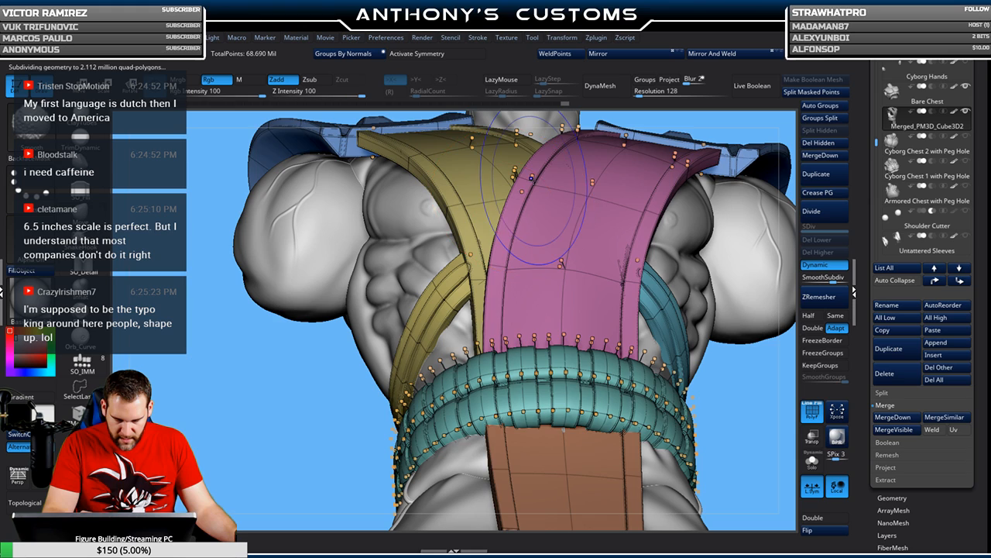
key("shift+f")
mouse_move(344, 405)
left_mouse_down()
mouse_move(628, 244)
mouse_move(635, 268)
mouse_move(650, 236)
mouse_move(615, 250)
mouse_move(638, 271)
left_mouse_up()
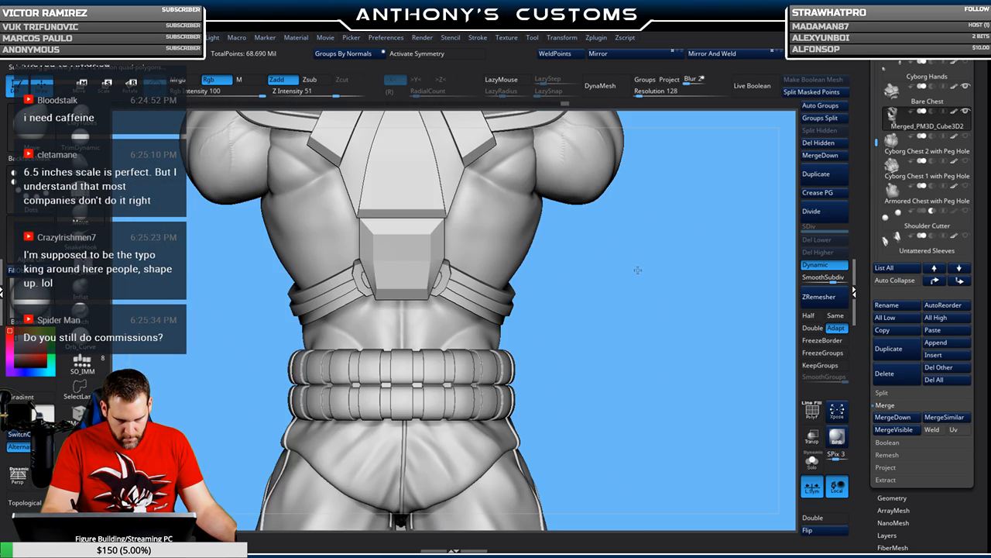
mouse_move(601, 303)
left_mouse_down()
mouse_move(403, 364)
mouse_move(465, 325)
mouse_move(558, 294)
mouse_move(657, 280)
mouse_move(647, 254)
mouse_move(620, 261)
mouse_move(626, 288)
mouse_move(623, 268)
left_mouse_up()
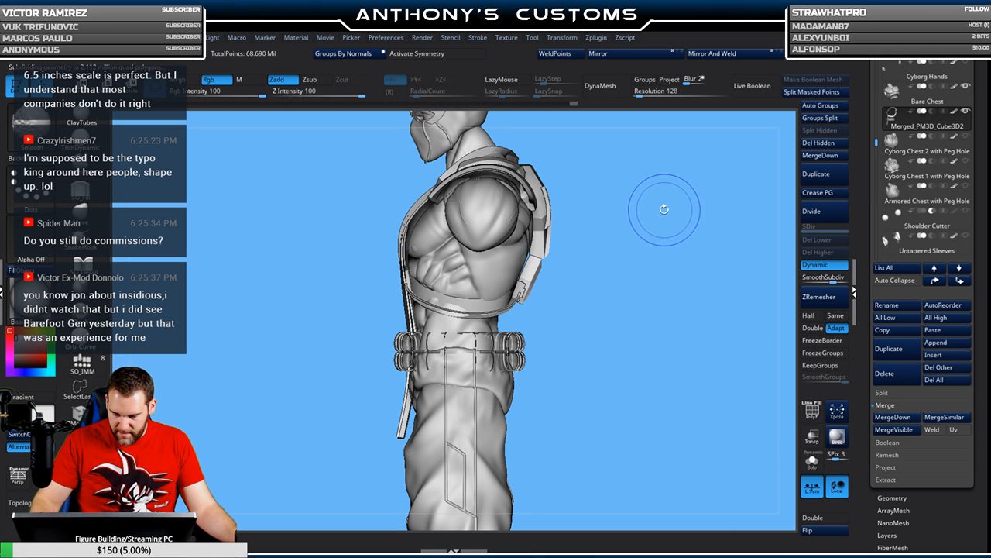
key("shift+f")
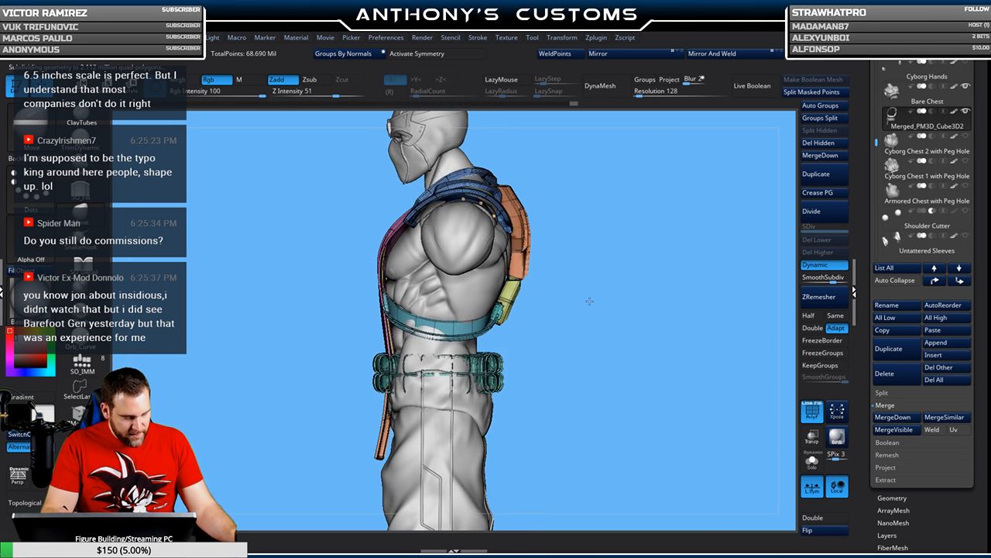
mouse_move(591, 306)
left_mouse_down()
mouse_move(603, 330)
mouse_move(653, 336)
mouse_move(639, 324)
mouse_move(638, 352)
mouse_move(626, 347)
mouse_move(676, 316)
mouse_move(638, 295)
mouse_move(637, 313)
mouse_move(722, 289)
mouse_move(670, 304)
left_mouse_up()
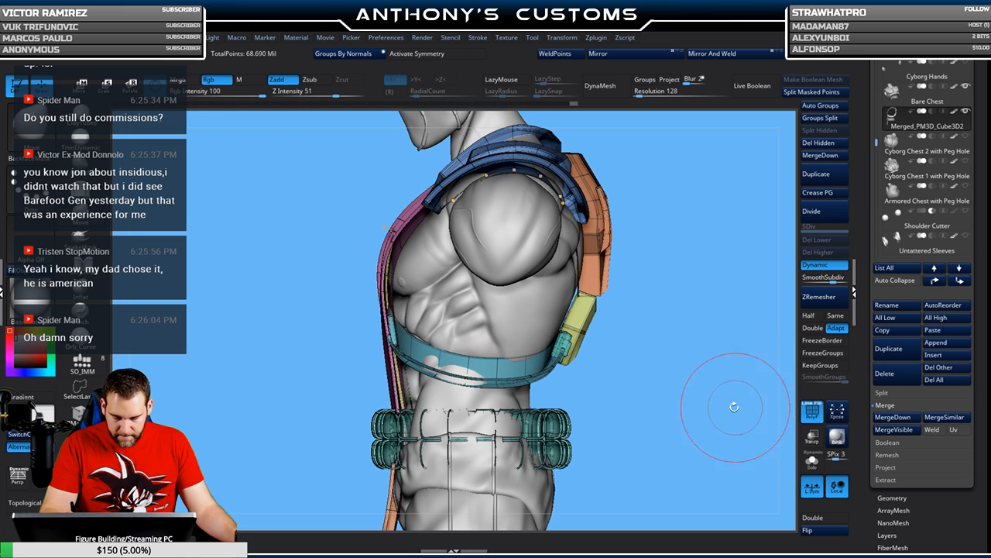
left_click_drag(740, 407, 695, 406)
left_click(811, 518)
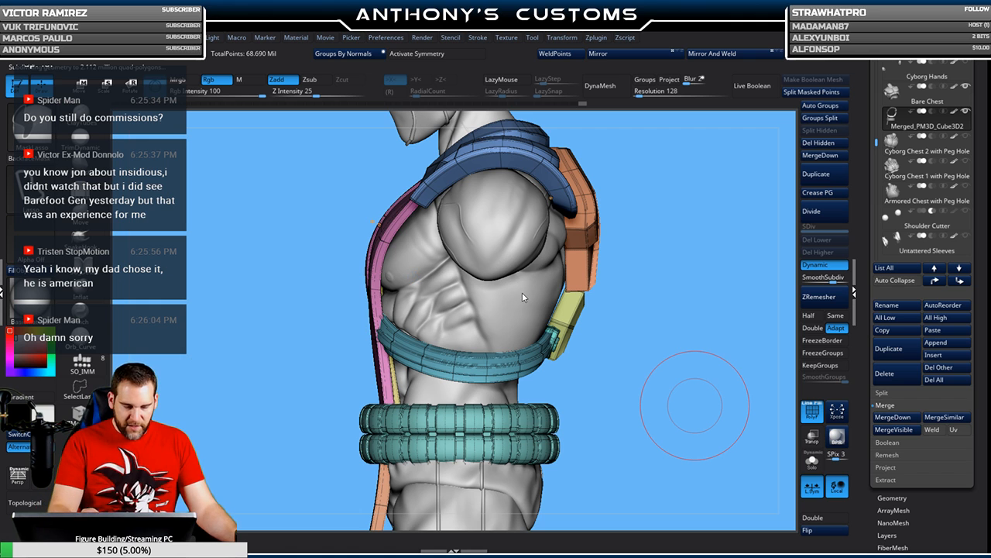
- Save the project and stretch the whole costume slightly from front to back about its mesh center
key("ctrl+s")
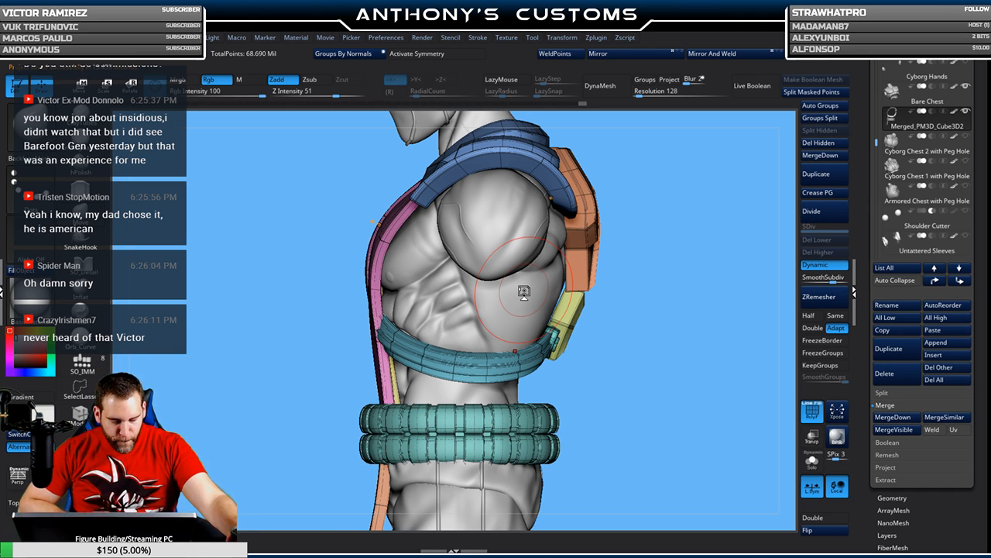
key("w")
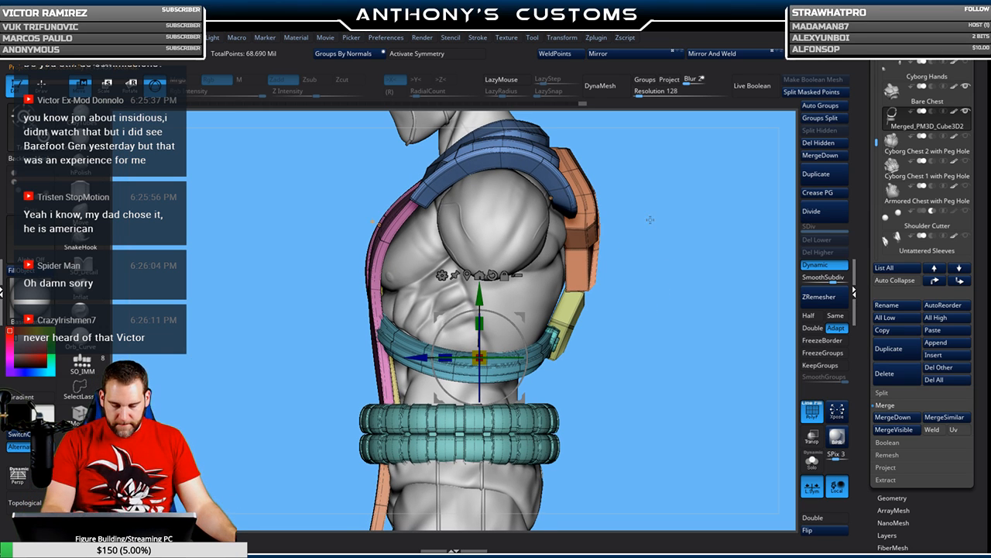
left_click(467, 275)
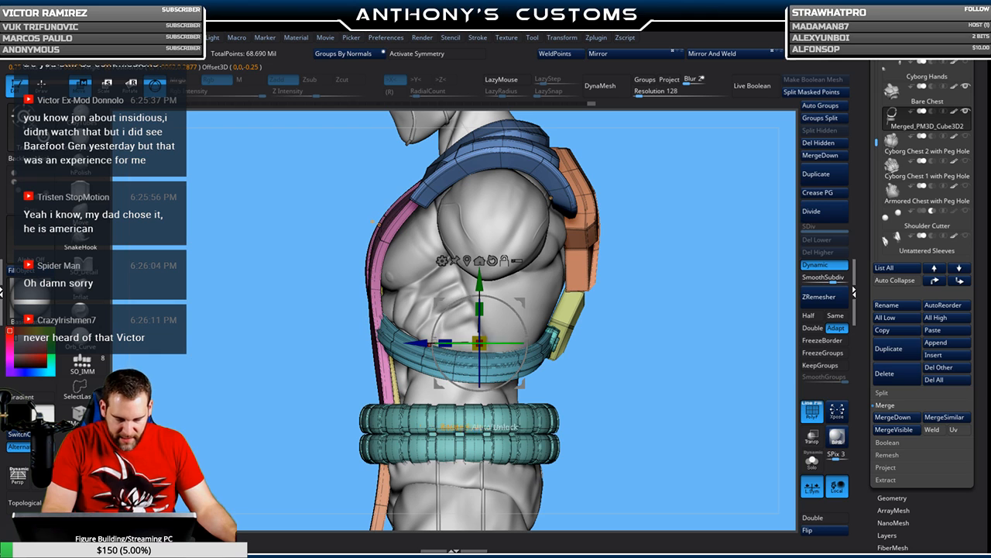
left_click_drag(446, 342, 439, 342)
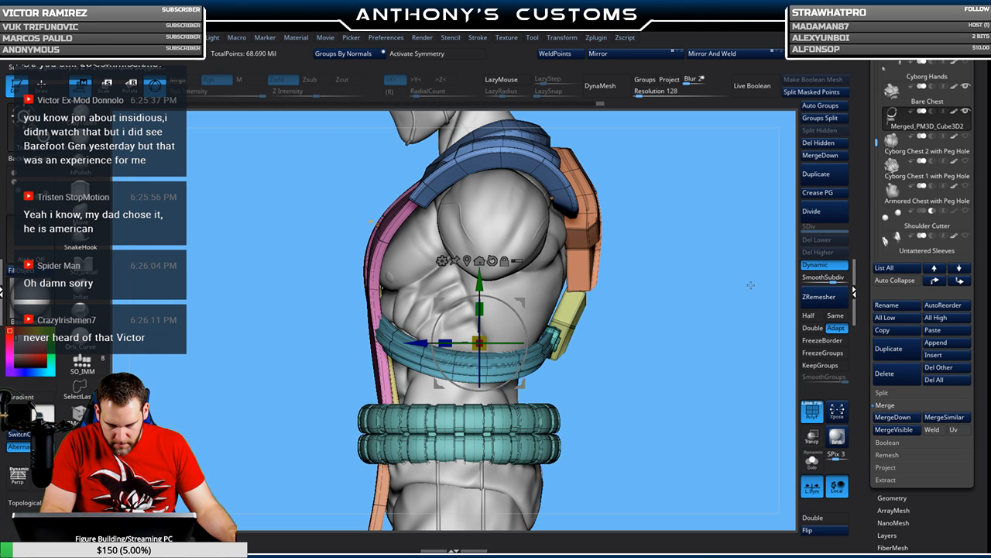
- Inspect the costume's clearance around the torso and waist from the side by flipping its normals and restoring them
left_click(818, 531)
left_click_drag(683, 429, 720, 411)
left_click(819, 531)
left_click_drag(671, 452, 693, 355)
key("w")
left_click_drag(730, 390, 681, 392)
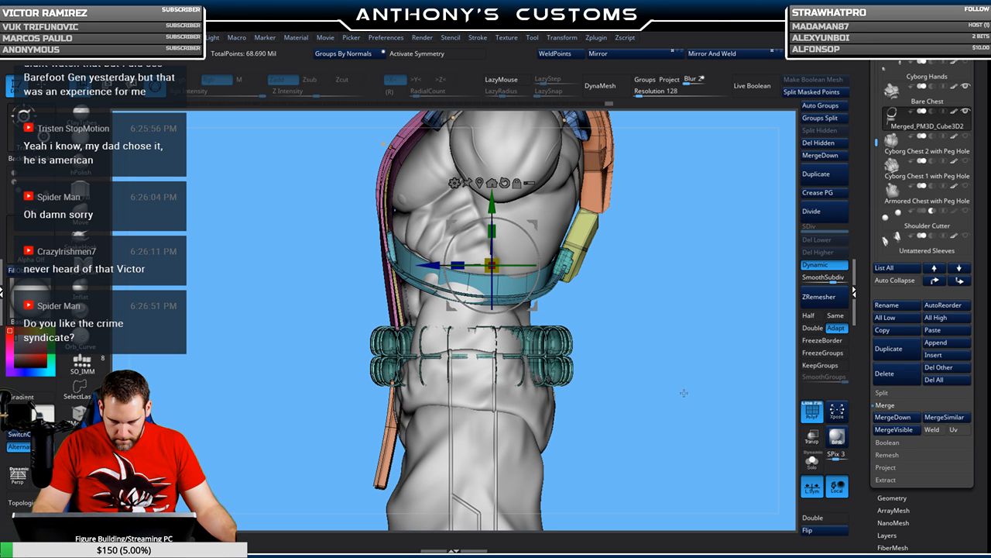
left_click_drag(682, 395, 686, 423)
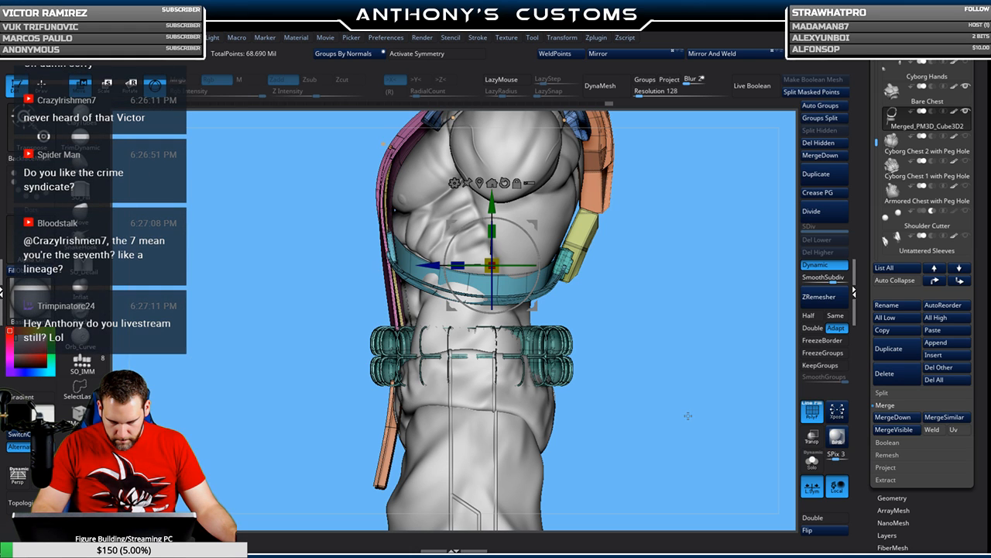
left_click(819, 530)
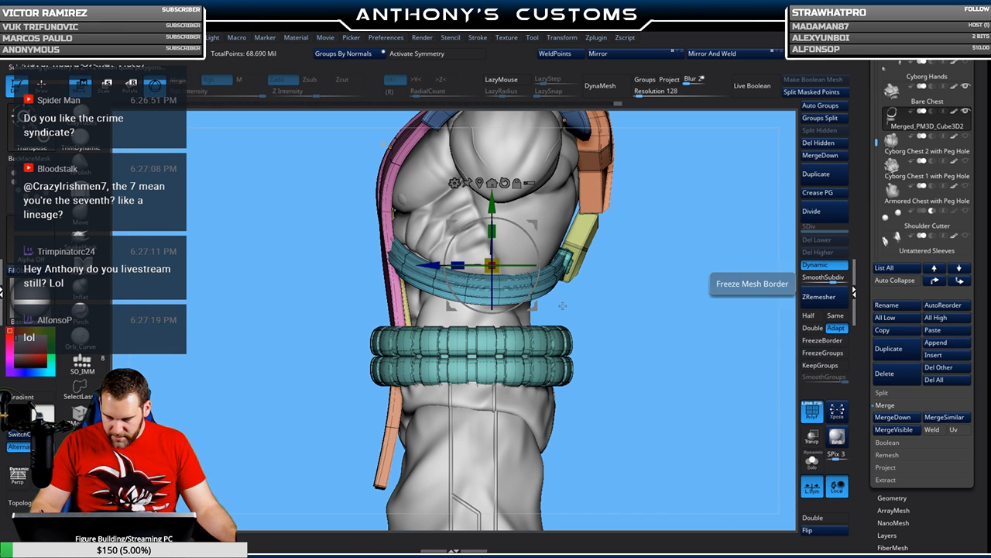
- Isolate the waist belt, scale it slightly narrower from front to back, and unhide the rest of the costume
key("q")
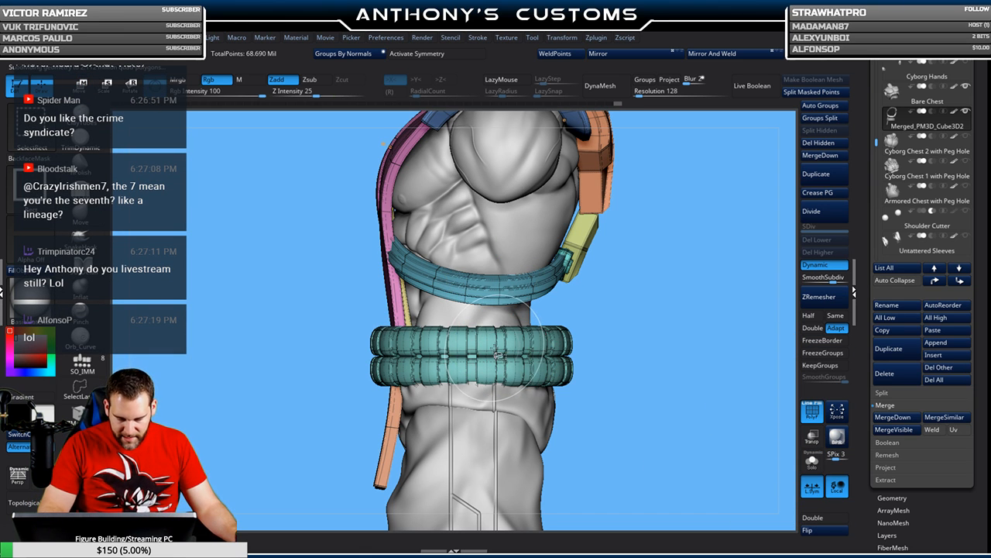
left_click(498, 355, "ctrl+shift")
key("w")
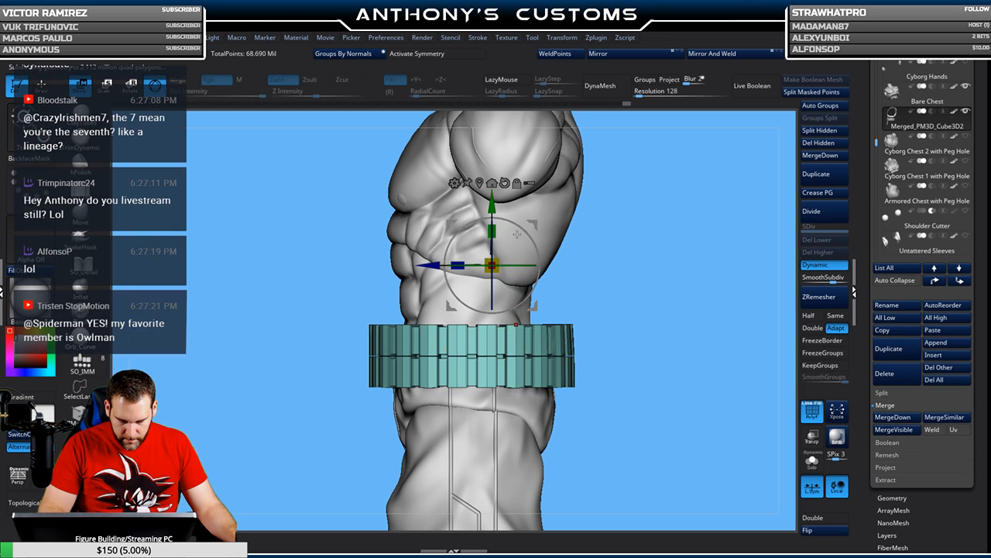
left_click_drag(458, 265, 469, 262)
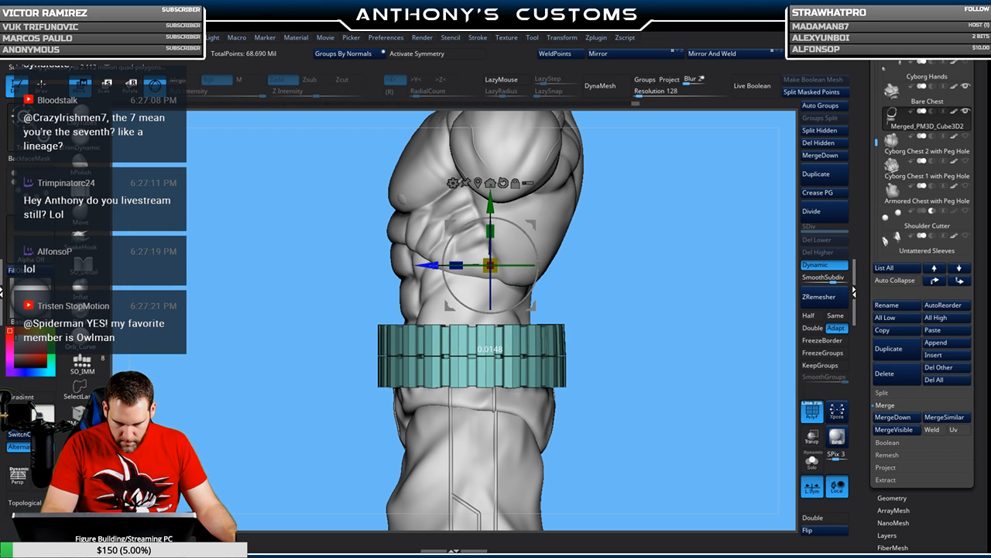
key("q")
left_click(711, 385, "ctrl+shift")
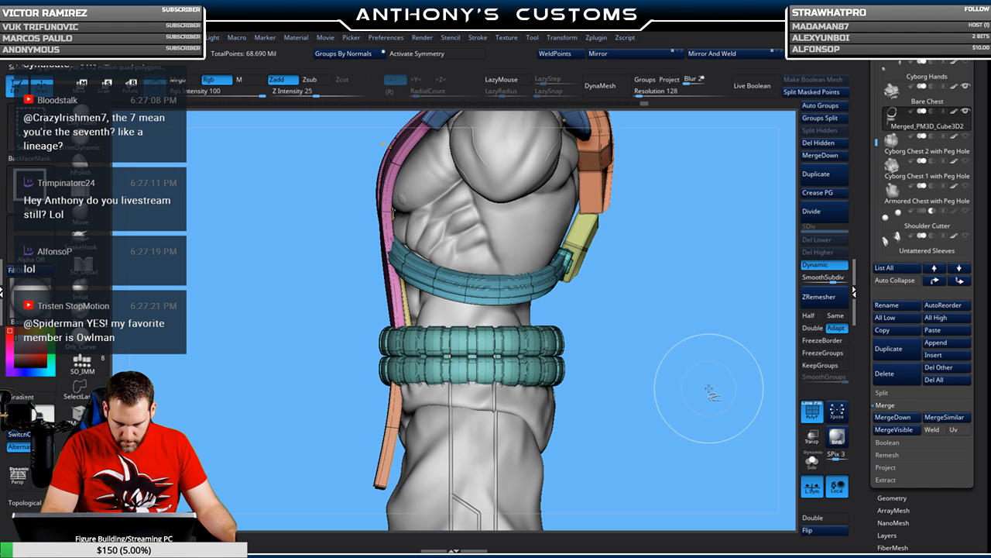
- Check the belt and vest fit from the front with normals flipped, with and without polyframe, and restore the normals
mouse_move(708, 380)
left_mouse_down()
mouse_move(670, 410)
mouse_move(697, 375)
mouse_move(700, 400)
left_mouse_up()
left_click(815, 531)
key("shift+f")
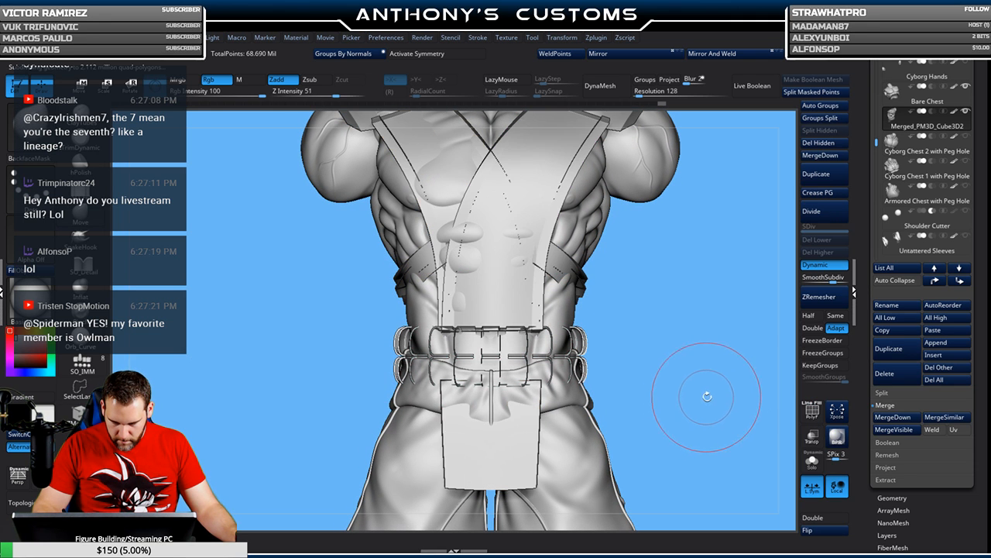
key("shift+f")
left_click(825, 532)
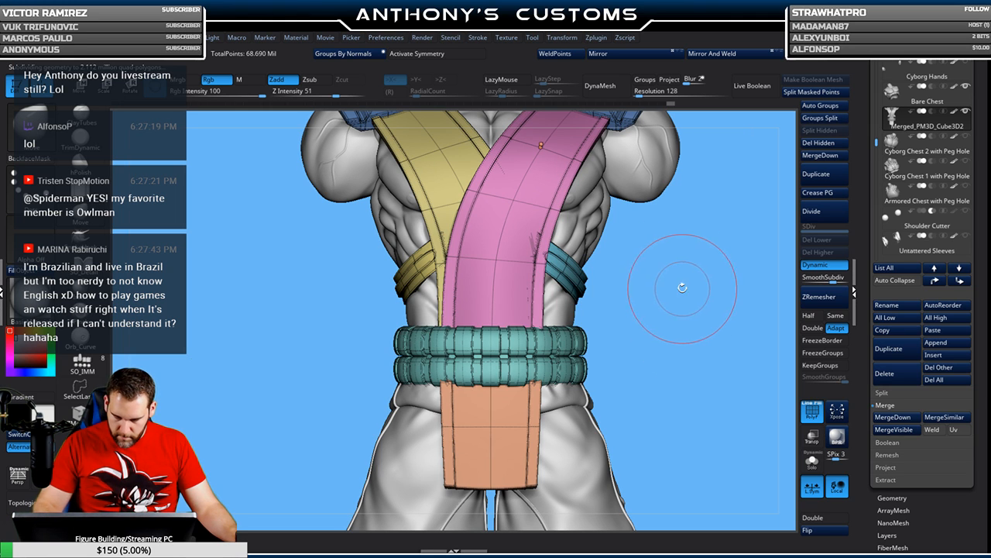
- Isolate the waist belt again, widen it slightly from side to side, and unhide the full costume
key("ctrl+shift")
left_click(493, 356, "ctrl+shift")
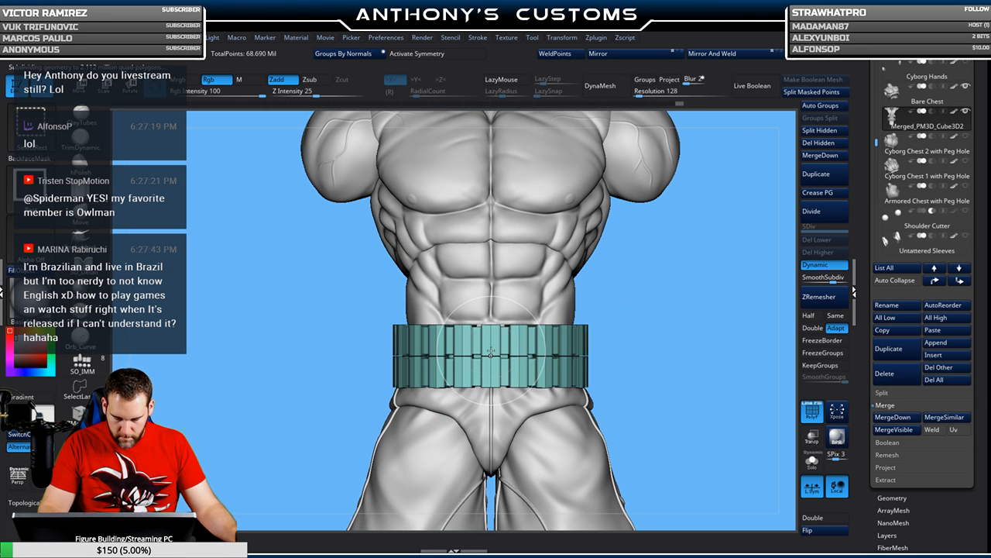
key("w")
left_click_drag(456, 265, 452, 265)
key("q")
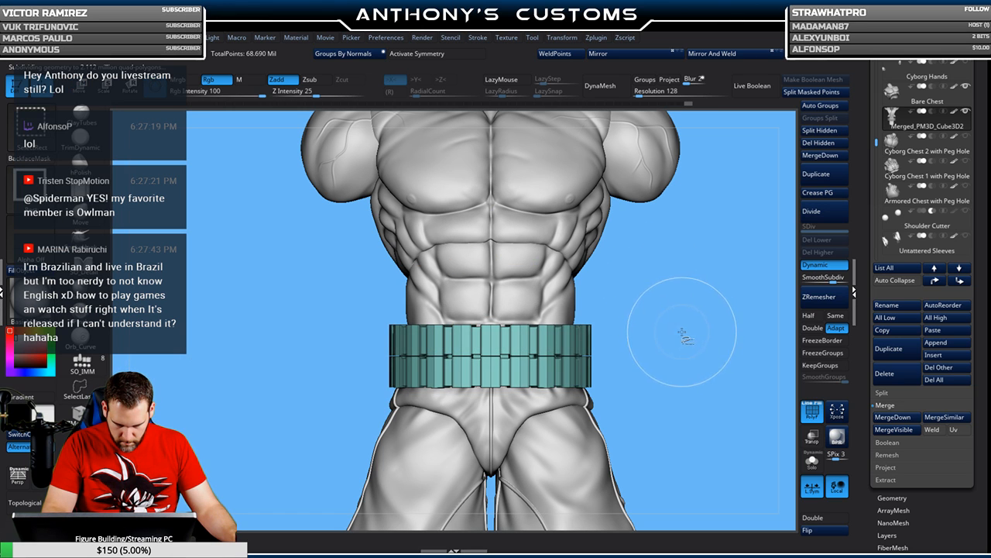
left_click(683, 333, "ctrl+shift")
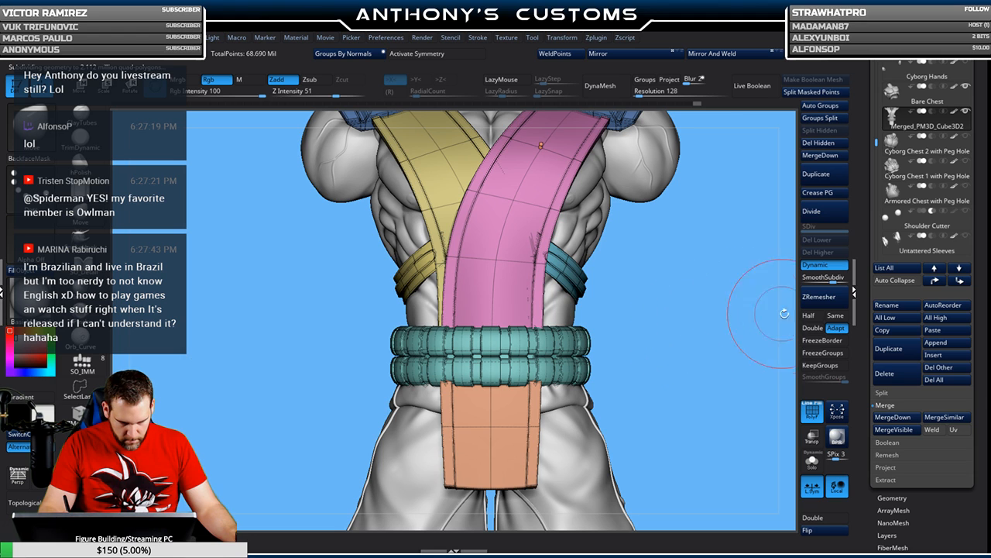
- Inspect the widened belt's clearance from the body at the front and side with the costume's normals flipped
left_click(826, 530)
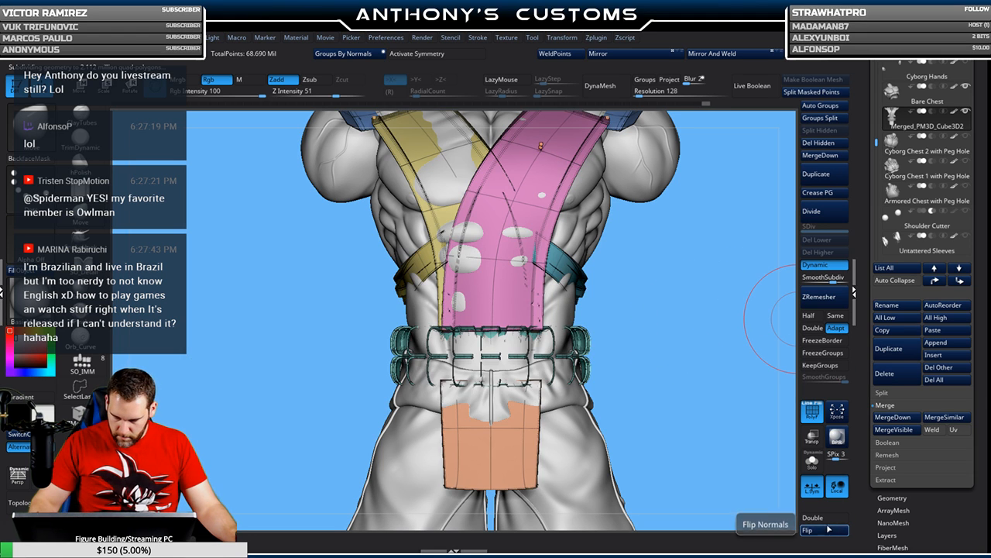
left_click_drag(742, 425, 706, 426)
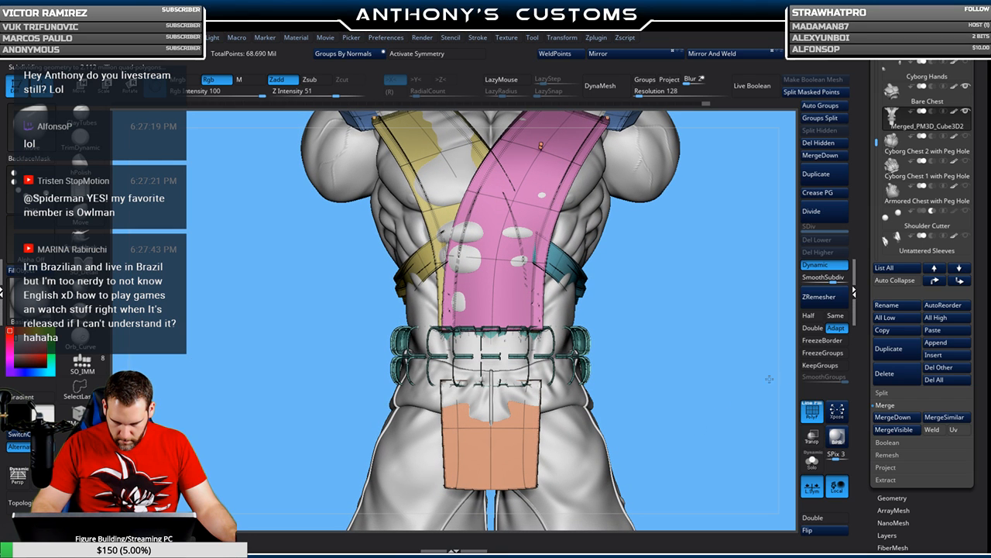
left_click(826, 533)
left_click_drag(685, 207, 708, 368)
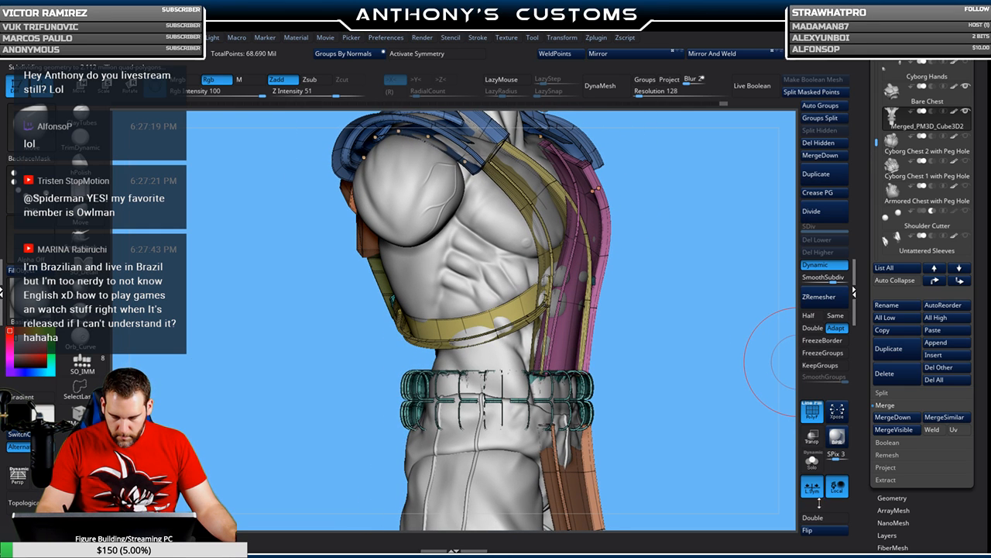
- Restore the costume's flipped normals and check the belt and straps against the body from the side
left_click(816, 531)
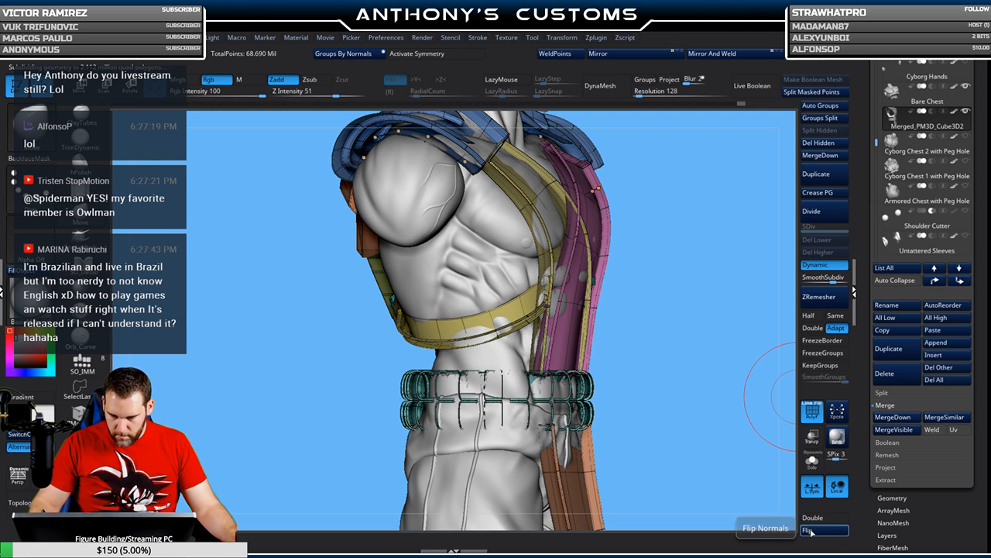
left_click_drag(744, 294, 686, 268)
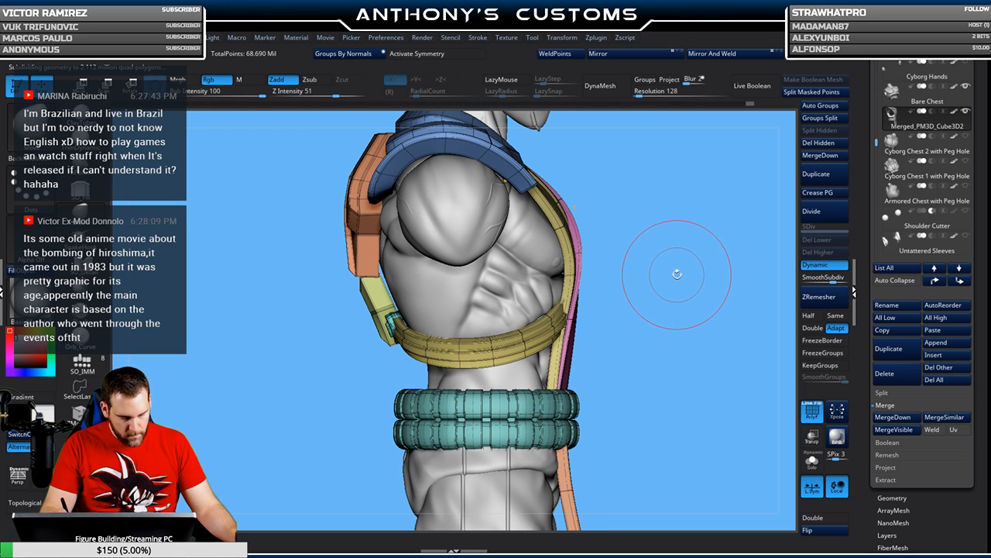
key("w")
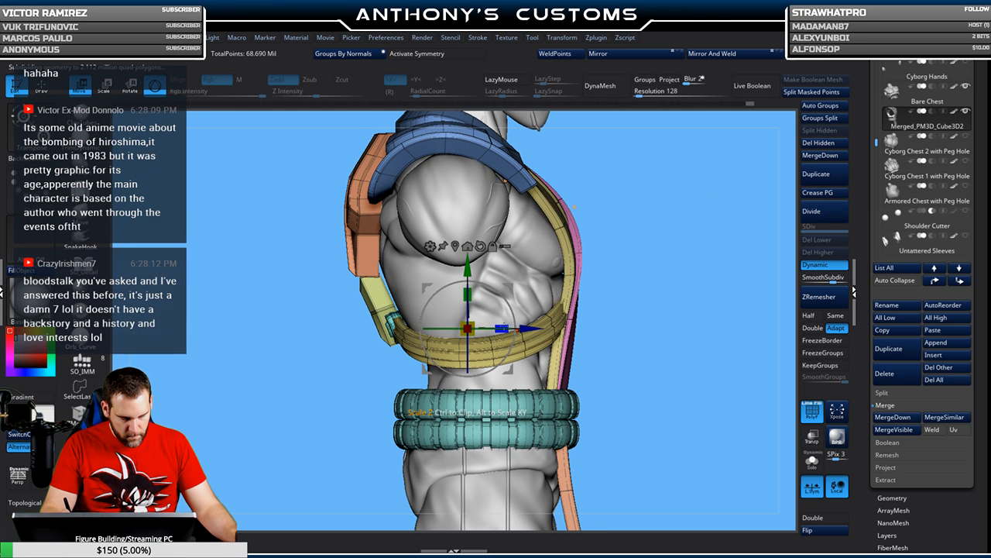
key("q")
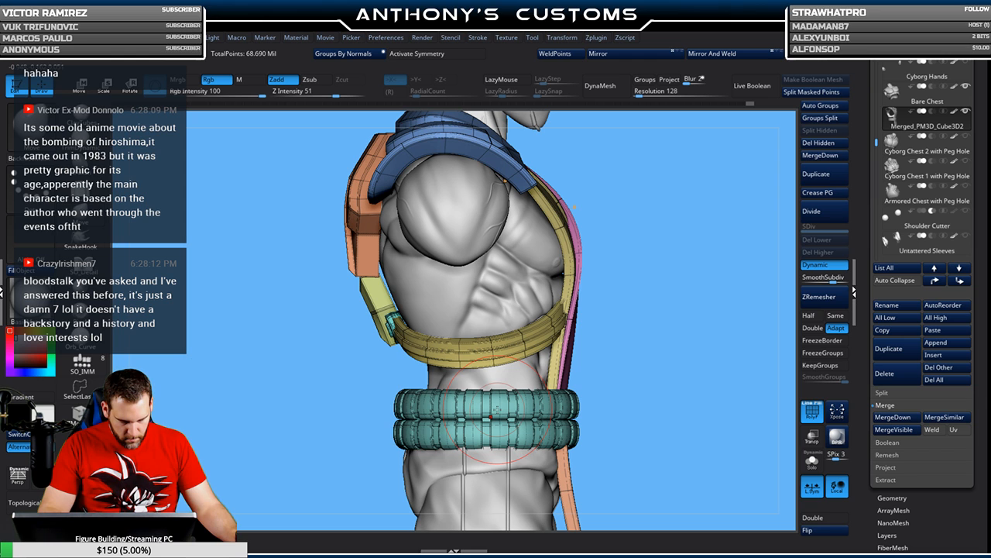
- Hide the waist belt, scale the rest of the costume slightly deeper from front to back, and unhide the belt
left_click(497, 409, "ctrl+shift")
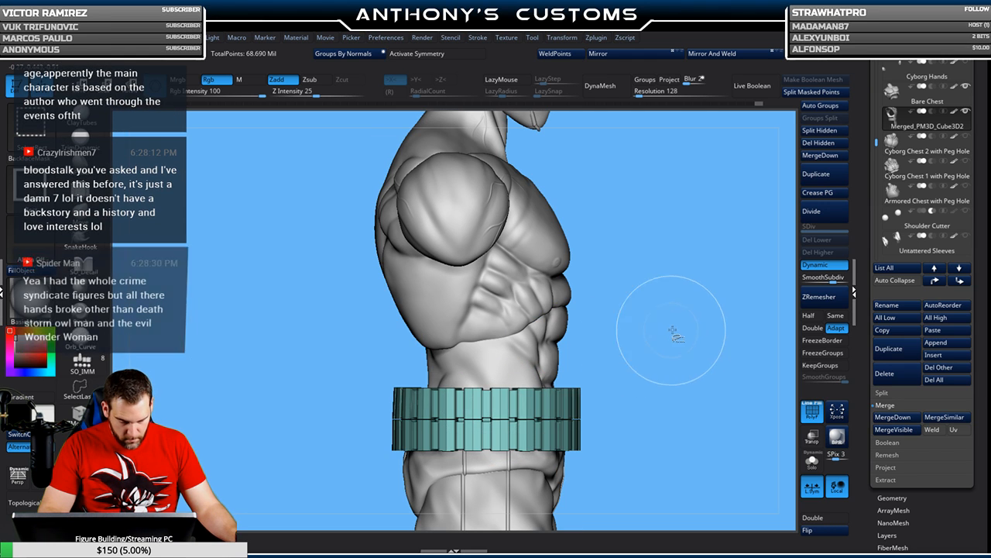
left_click_drag(684, 333, 690, 338, "ctrl+shift")
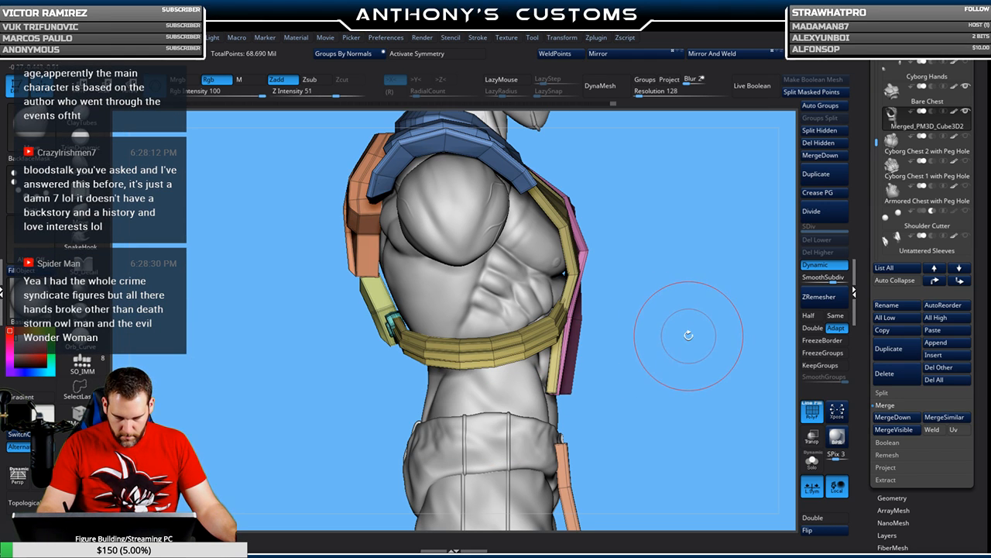
key("w")
left_click_drag(502, 328, 510, 327)
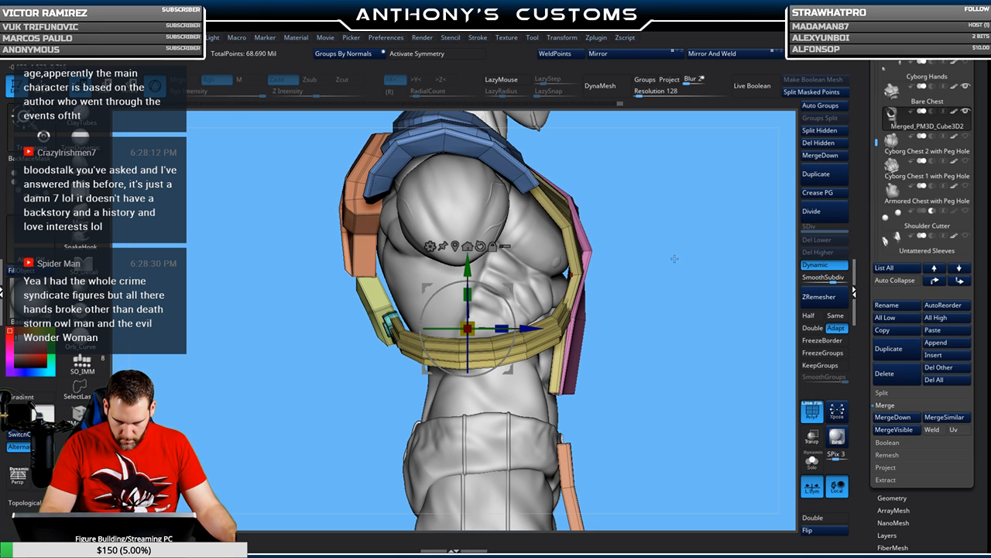
key("q")
left_click(684, 341, "ctrl+shift")
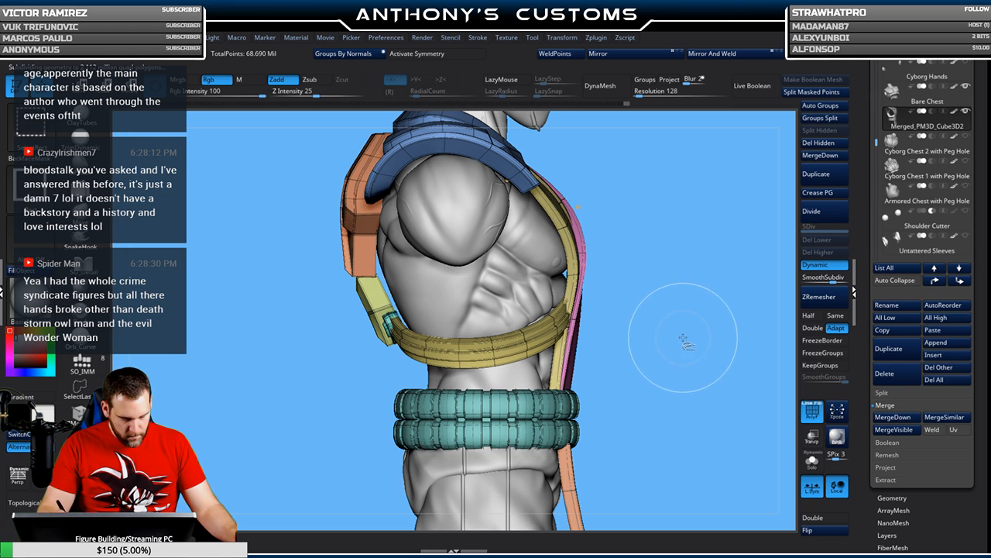
- Inspect the costume's clearance from the body at the front, back and side with its normals flipped
left_click_drag(690, 327, 774, 296)
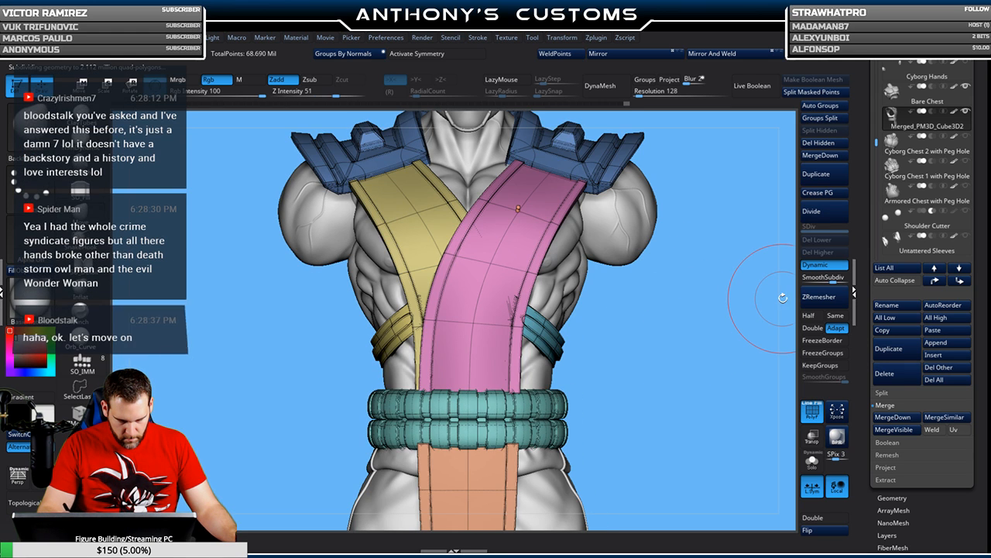
left_click(824, 531)
left_click_drag(691, 378, 685, 358, "alt")
left_click_drag(655, 399, 611, 372, "alt")
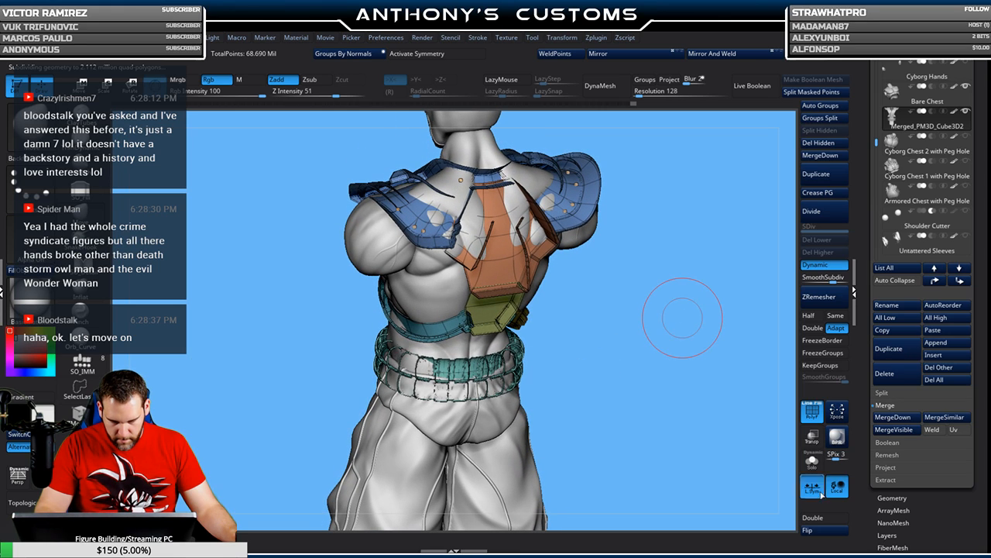
left_click_drag(669, 429, 683, 413)
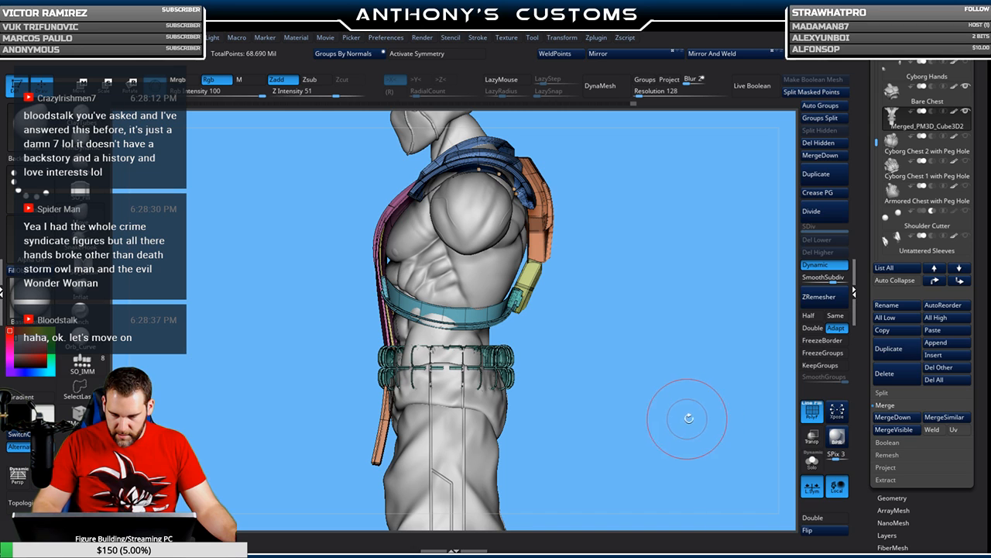
mouse_move(645, 303)
left_mouse_down()
mouse_move(640, 368)
mouse_move(687, 372)
mouse_move(692, 361)
mouse_move(631, 366)
mouse_move(671, 369)
left_mouse_up()
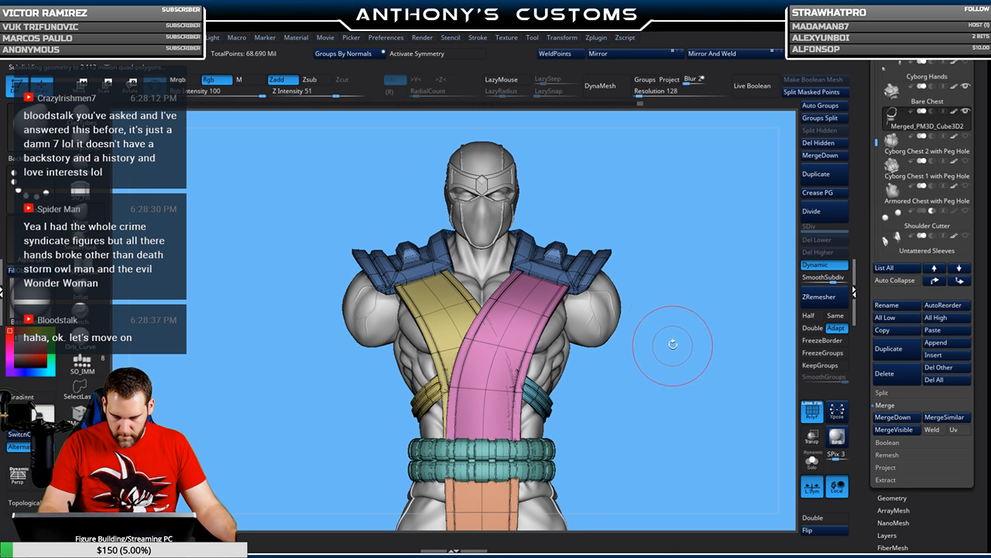
- Isolate the shoulder armor, flip its normals, and scale it from front to back by about 1.03
left_click(563, 267, "ctrl+shift")
left_click_drag(707, 374, 649, 378)
left_click(821, 532)
left_click_drag(727, 460, 622, 380, "alt")
left_click_drag(663, 300, 672, 362)
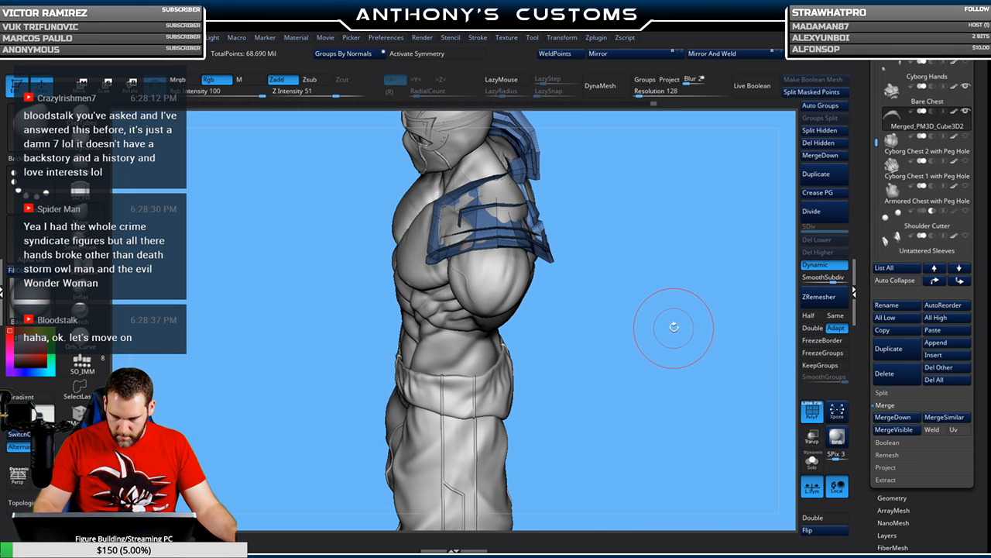
key("w")
left_click_drag(653, 303, 664, 393, "alt")
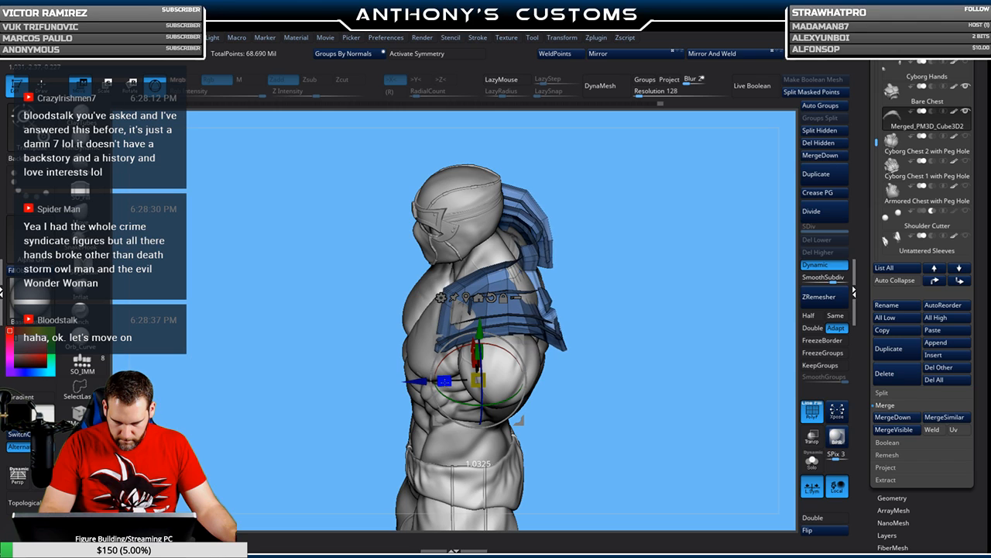
mouse_move(445, 381)
left_mouse_down()
mouse_move(416, 381)
mouse_move(445, 381)
left_mouse_up()
left_click_drag(677, 365, 640, 347)
mouse_move(655, 330)
left_mouse_down()
mouse_move(649, 363)
mouse_move(632, 357)
mouse_move(651, 328)
mouse_move(670, 333)
mouse_move(657, 333)
left_mouse_up()
- Activate X symmetry, check the shoulder armor's fit from several angles, and unhide the full costume with its normals restored
key("q")
left_click_drag(688, 271, 679, 280)
left_click(441, 54)
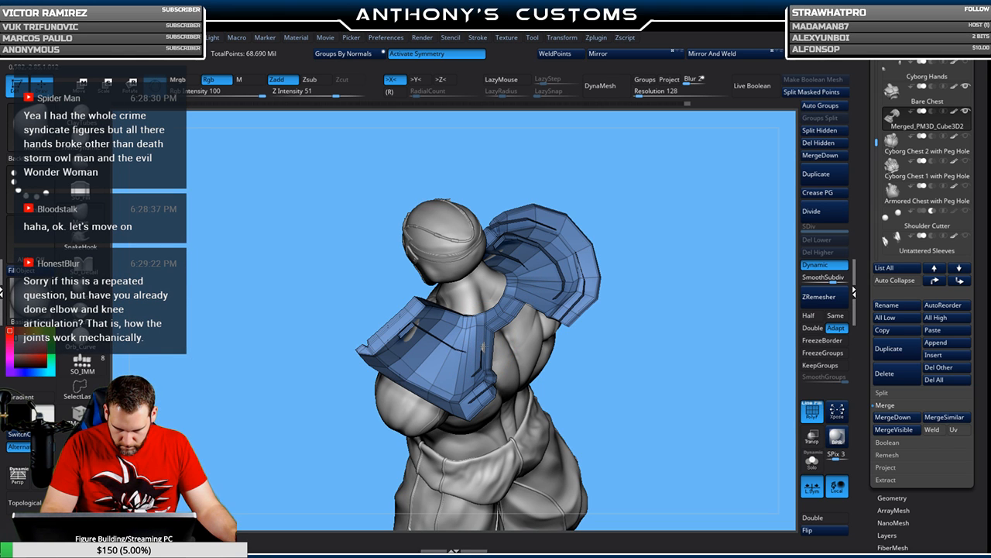
left_click_drag(659, 304, 678, 314)
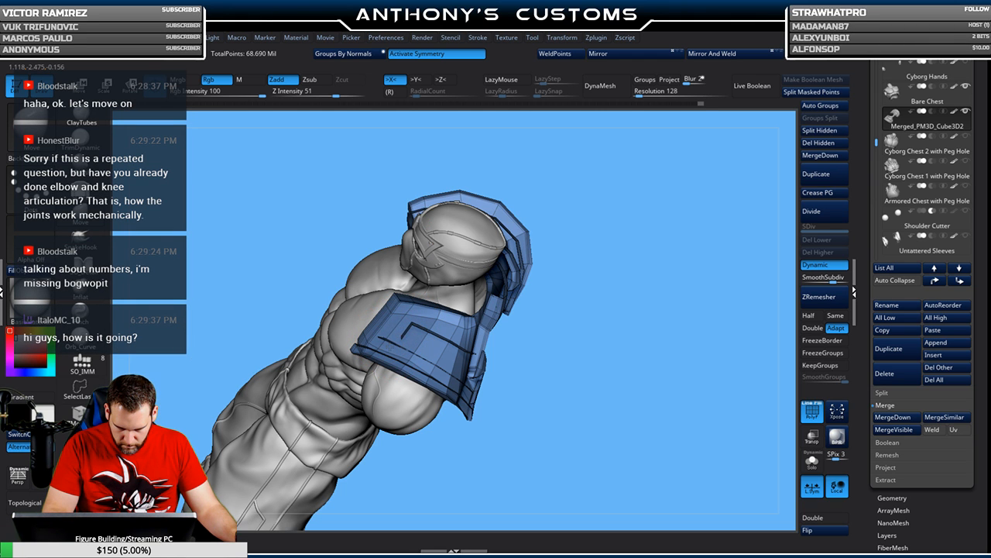
left_click_drag(613, 295, 600, 222)
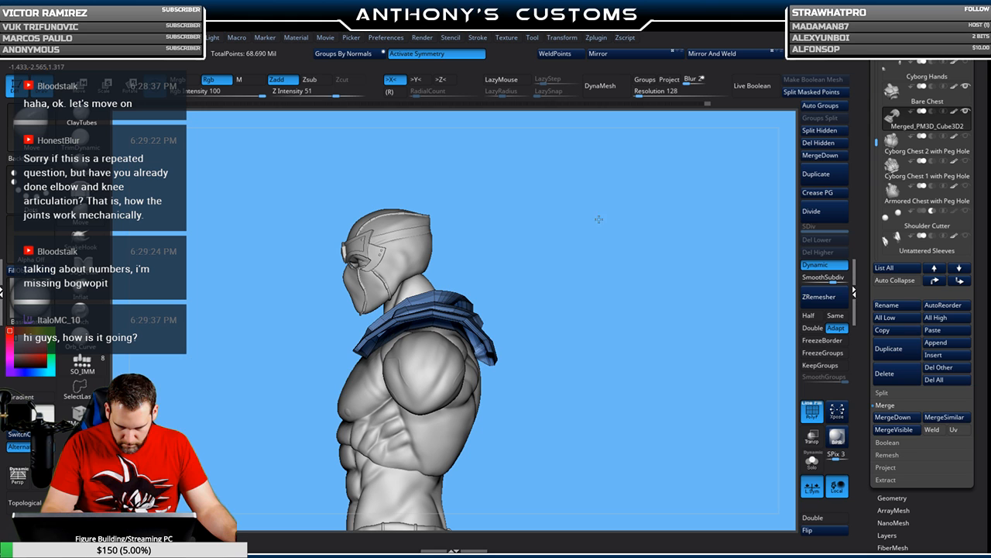
left_click(813, 463)
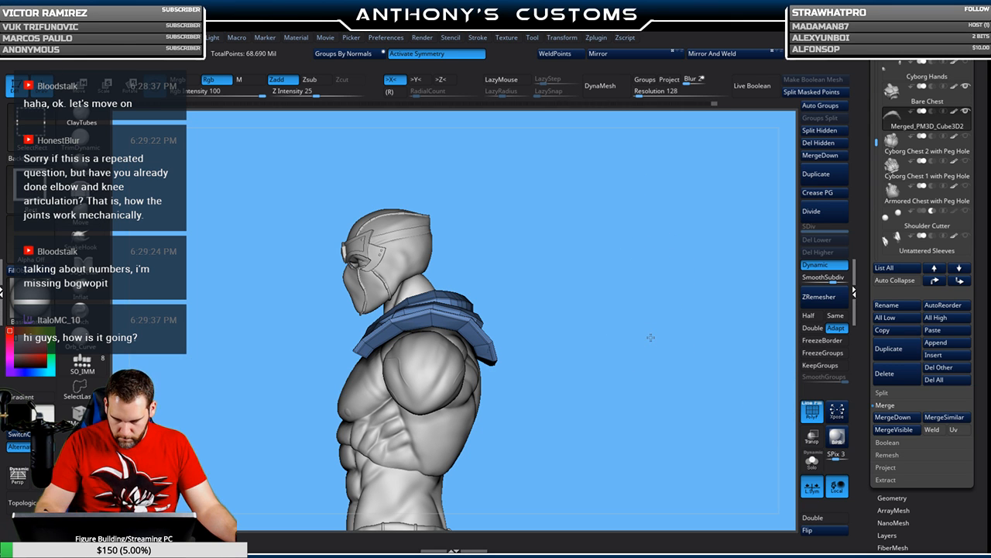
left_click_drag(594, 349, 642, 364)
left_click_drag(520, 372, 637, 323, "alt")
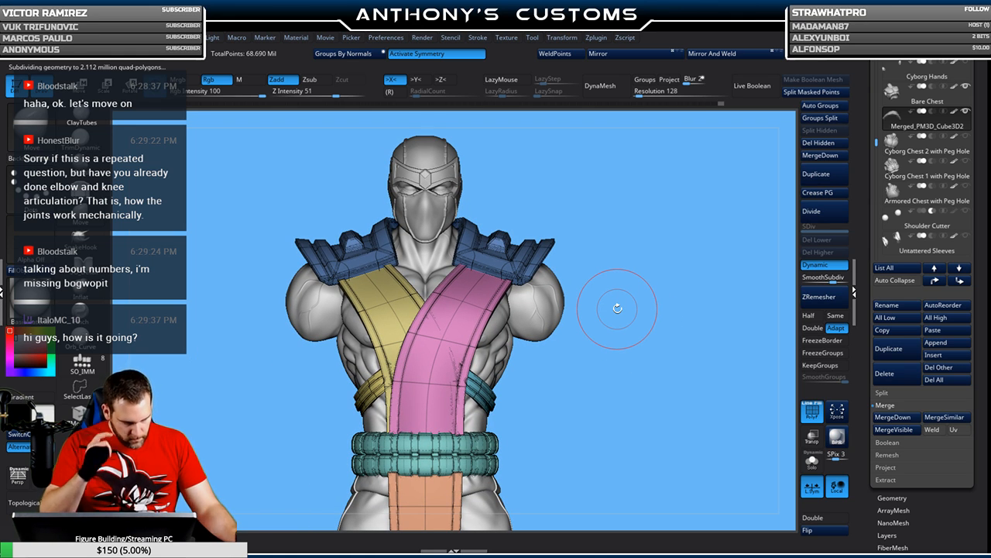
- Review the costume from the front without polyframe and from the back with normals flipped, and restore the normals
key("shift+f")
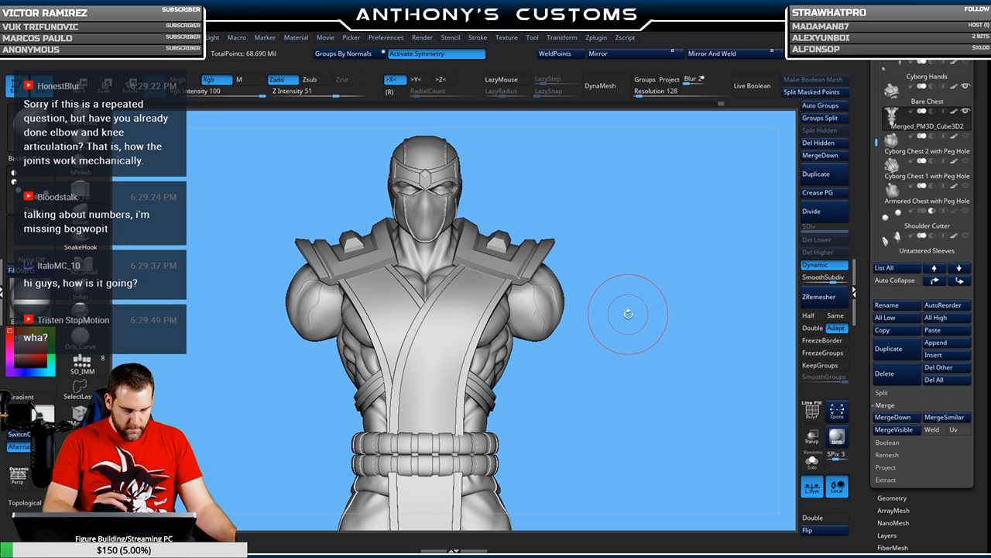
mouse_move(619, 323)
left_mouse_down()
mouse_move(621, 351)
mouse_move(666, 355)
mouse_move(699, 318)
mouse_move(708, 276)
mouse_move(689, 341)
mouse_move(726, 360)
left_mouse_up()
left_click_drag(727, 364, 660, 353, "alt")
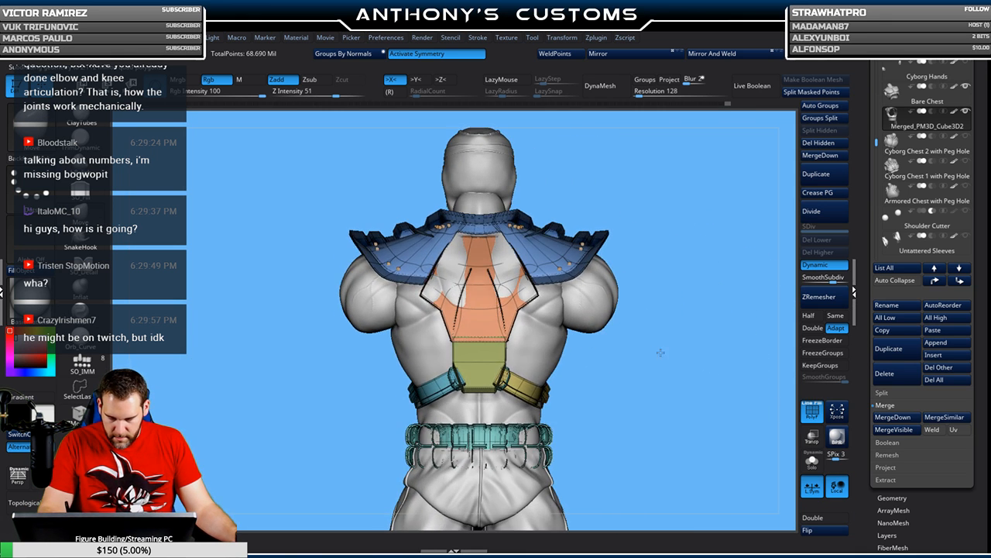
left_click(820, 532)
left_click(818, 534)
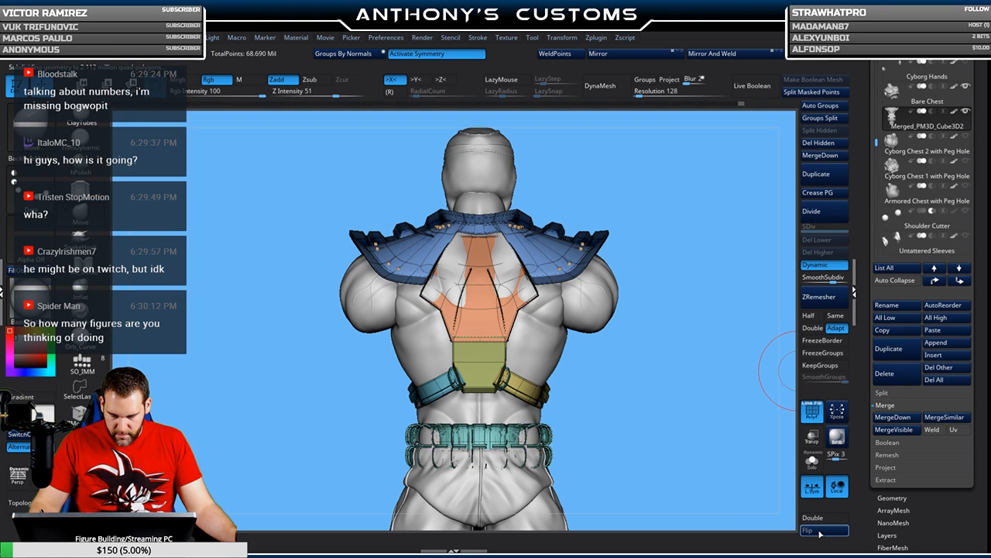
left_click(819, 532)
- Examine the Bare Chest subtool on its own without polyframe, and bring the other subtools back into view
left_click(538, 350, "alt")
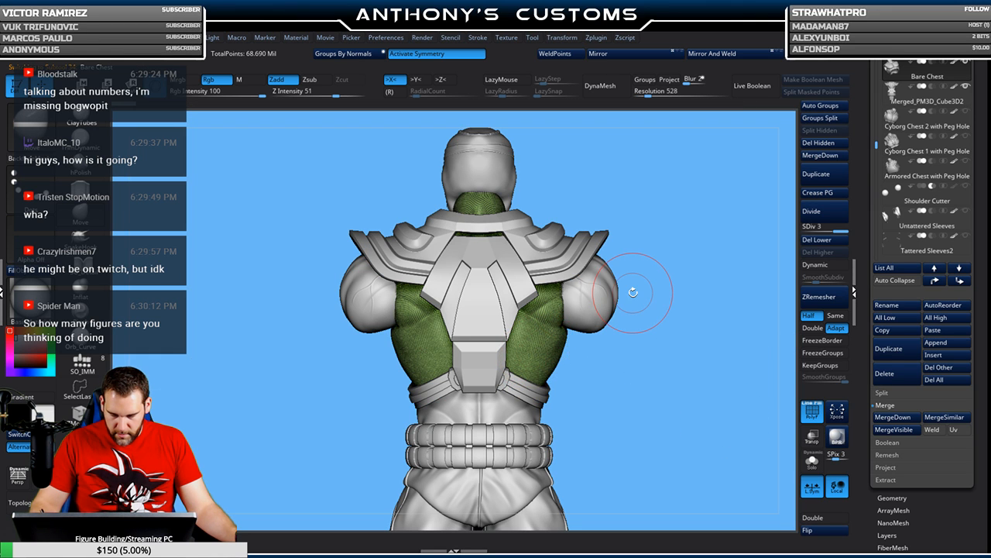
left_click(812, 463)
key("shift+f")
mouse_move(664, 422)
left_mouse_down()
mouse_move(651, 338)
mouse_move(650, 477)
mouse_move(644, 370)
mouse_move(679, 407)
left_mouse_up()
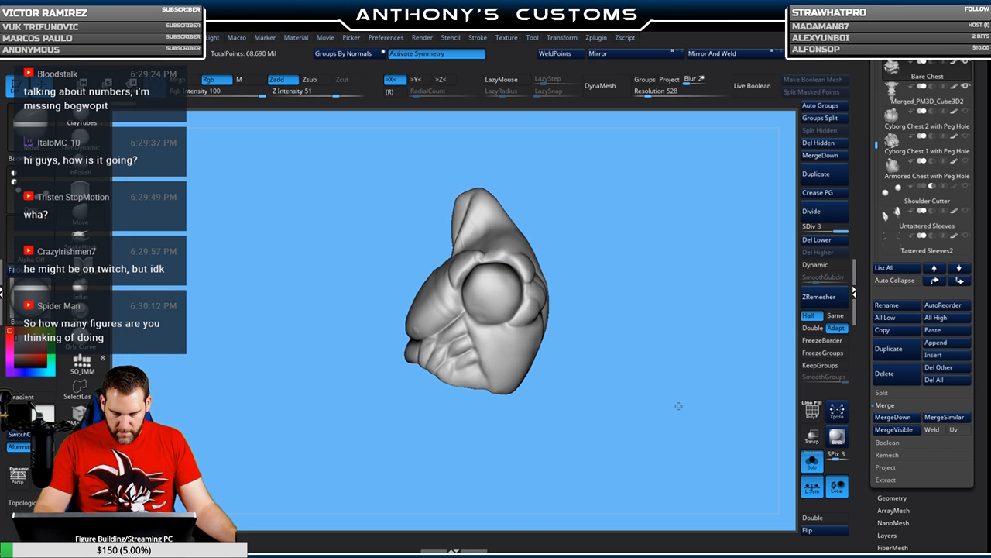
left_click(813, 463)
left_click_drag(697, 449, 545, 306)
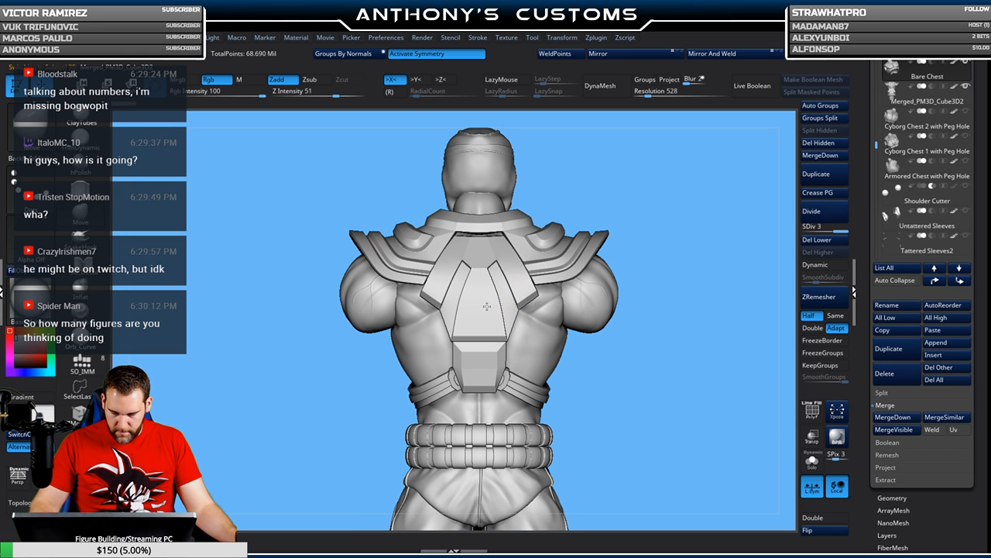
- Reselect the merged costume and inspect the back plate's intersection with the body with polyframe on and normals flipped
left_click(524, 279, "alt")
key("shift+f")
left_click(828, 530)
left_click_drag(675, 237, 684, 340)
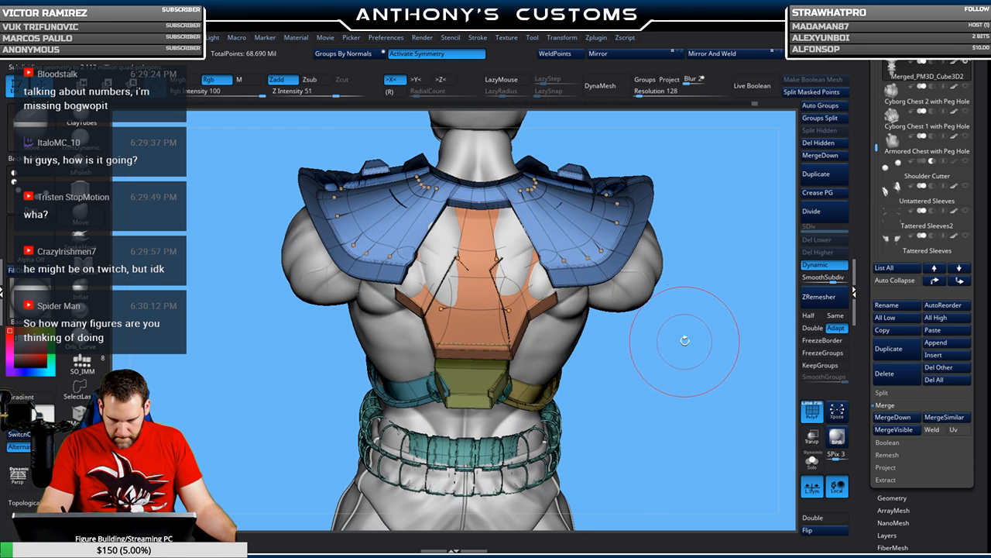
left_click_drag(685, 182, 712, 175)
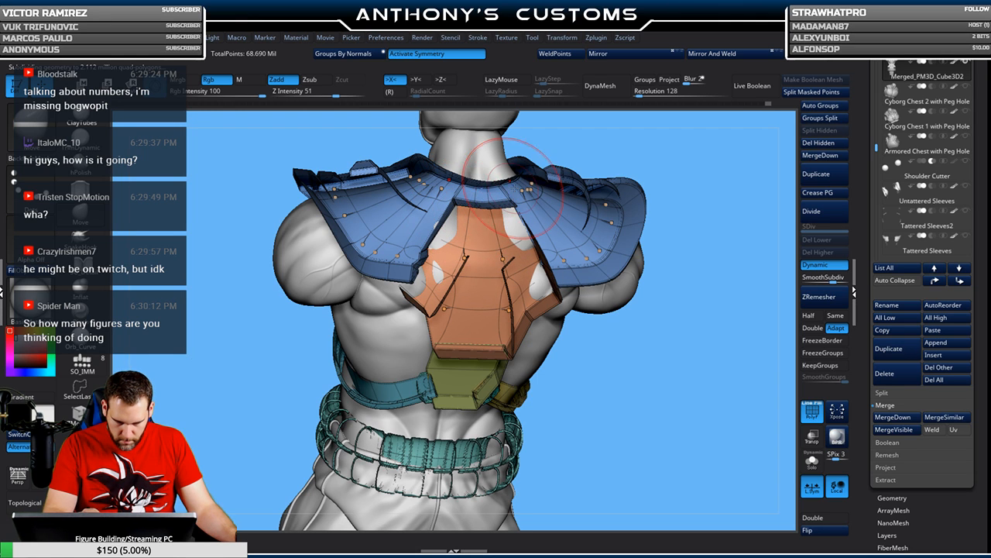
- Isolate the back plate and view its gap from the upper back from behind and from the side
left_click(487, 298, "ctrl+shift")
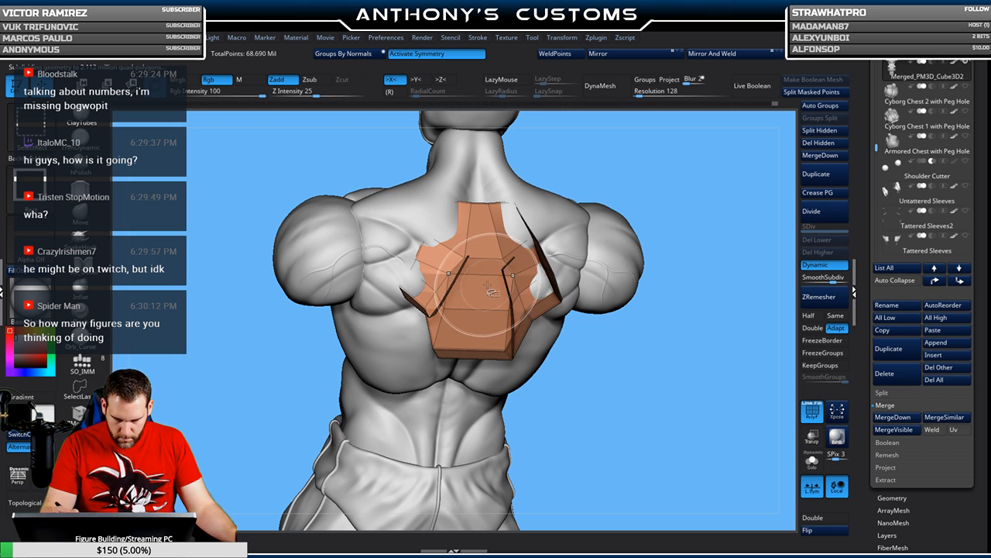
mouse_move(723, 261)
left_mouse_down()
mouse_move(708, 260)
mouse_move(720, 258)
left_mouse_up()
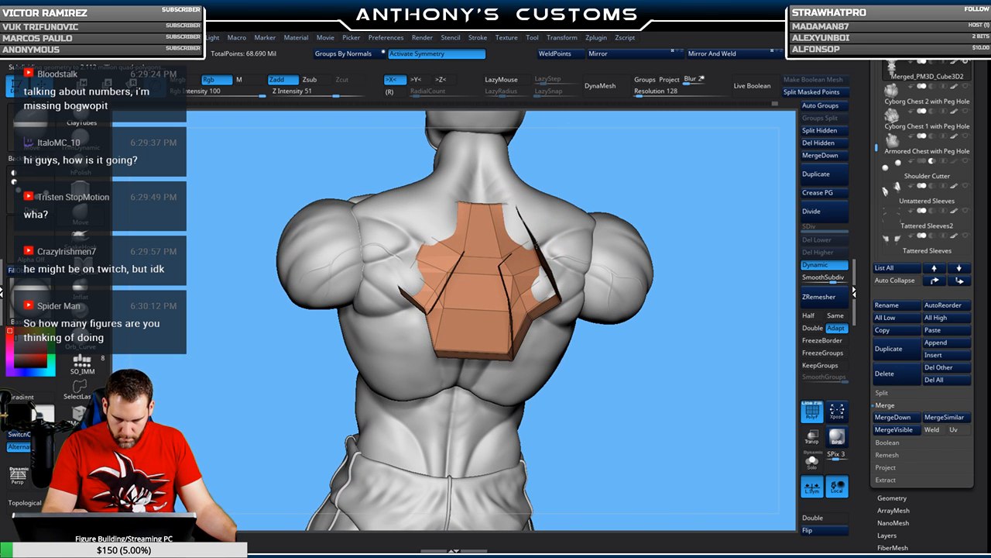
left_click_drag(715, 201, 567, 212)
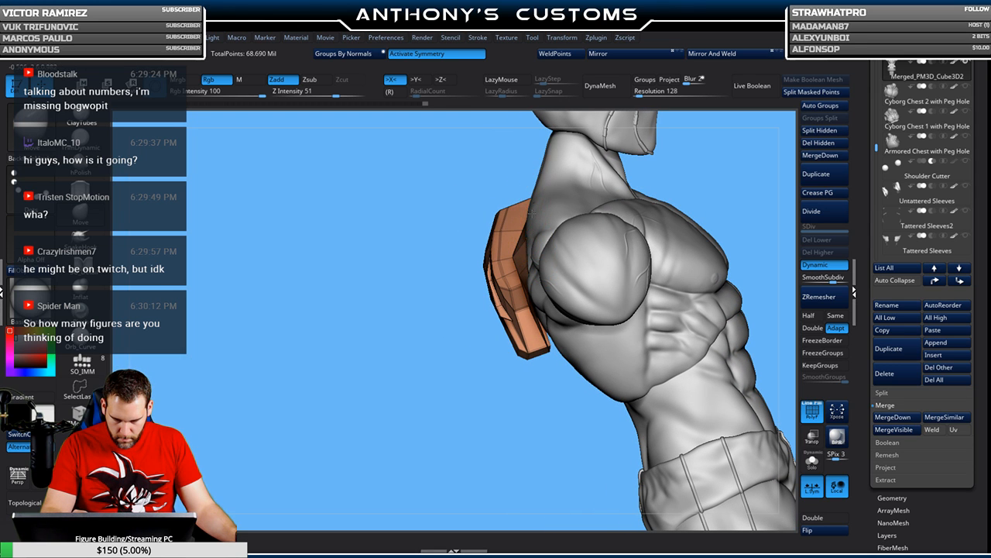
- Save the project and unhide all the outfit pieces around the isolated orange back plate
key("ctrl+s")
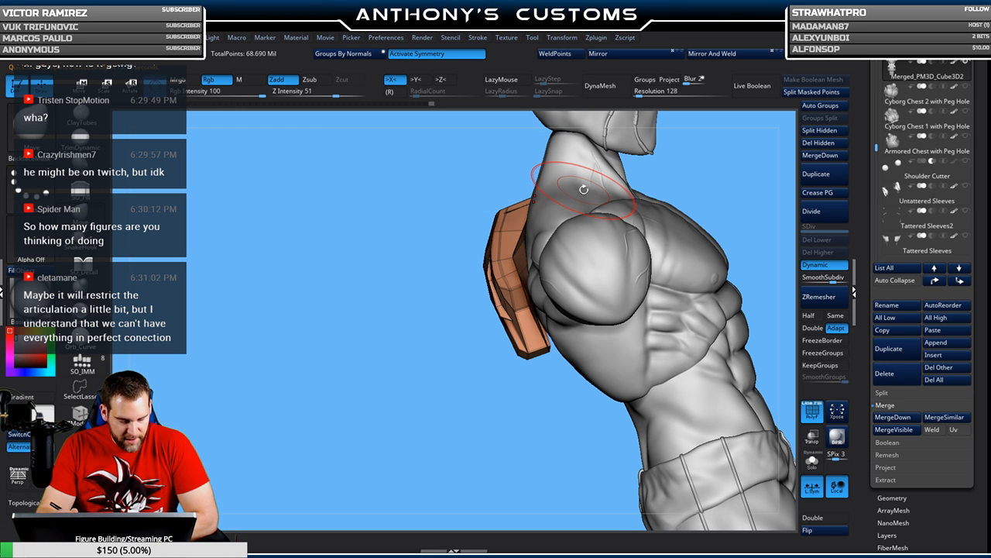
left_click_drag(398, 421, 540, 200)
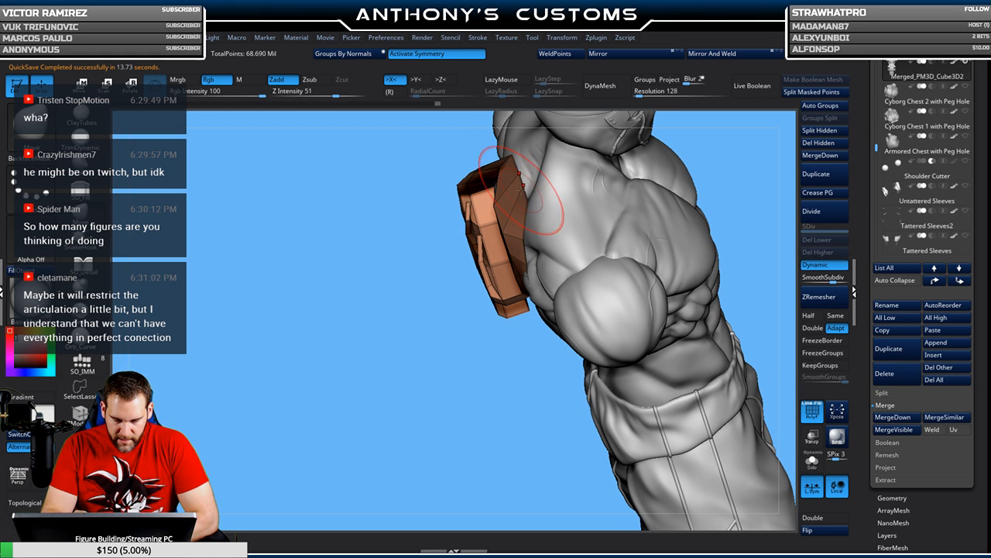
left_click_drag(494, 383, 569, 277)
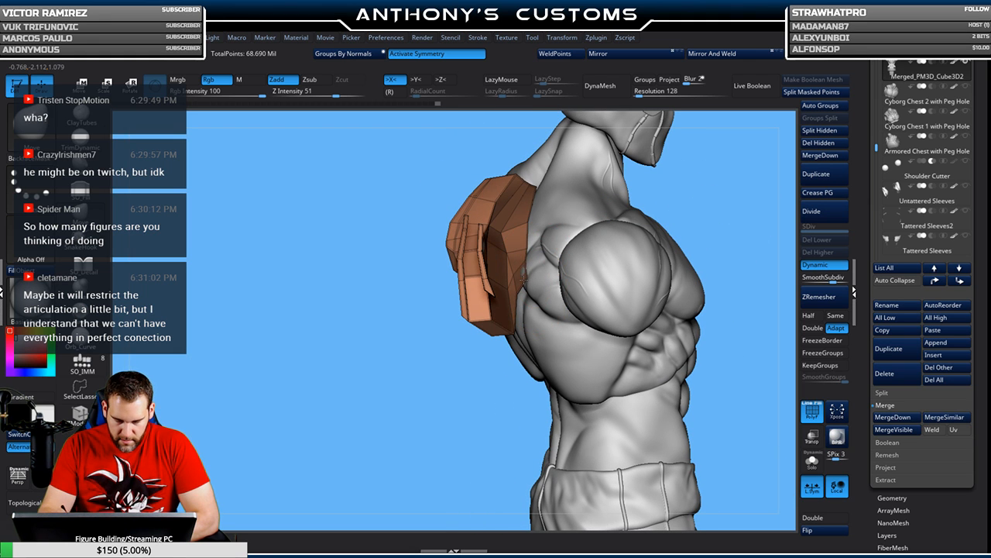
mouse_move(503, 352)
left_mouse_down()
mouse_move(485, 389)
mouse_move(612, 279)
mouse_move(629, 246)
left_mouse_up()
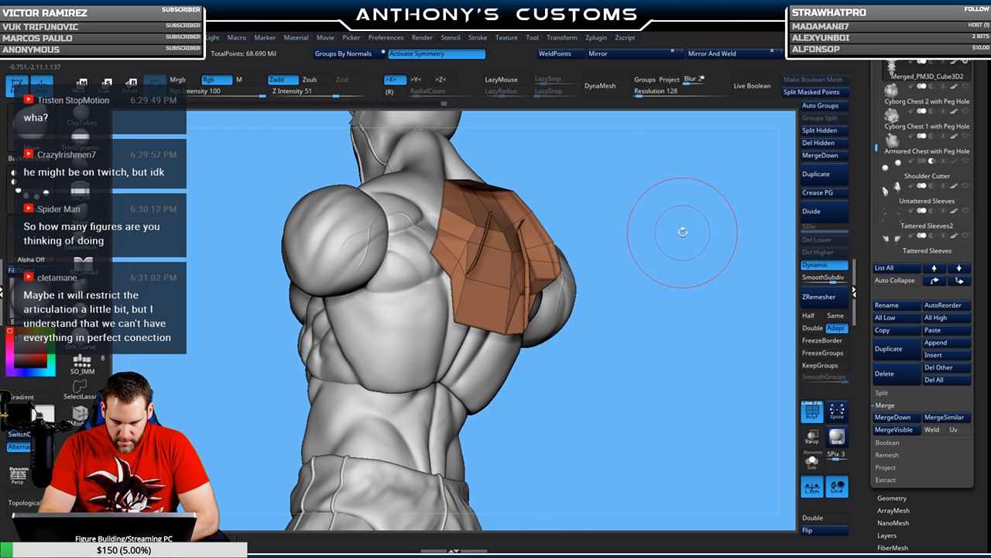
left_click(682, 265, "ctrl+shift")
- Examine the fit of the shoulder armor, chest straps and belts around the torso, with and without the polyframe
left_click_drag(678, 243, 663, 347)
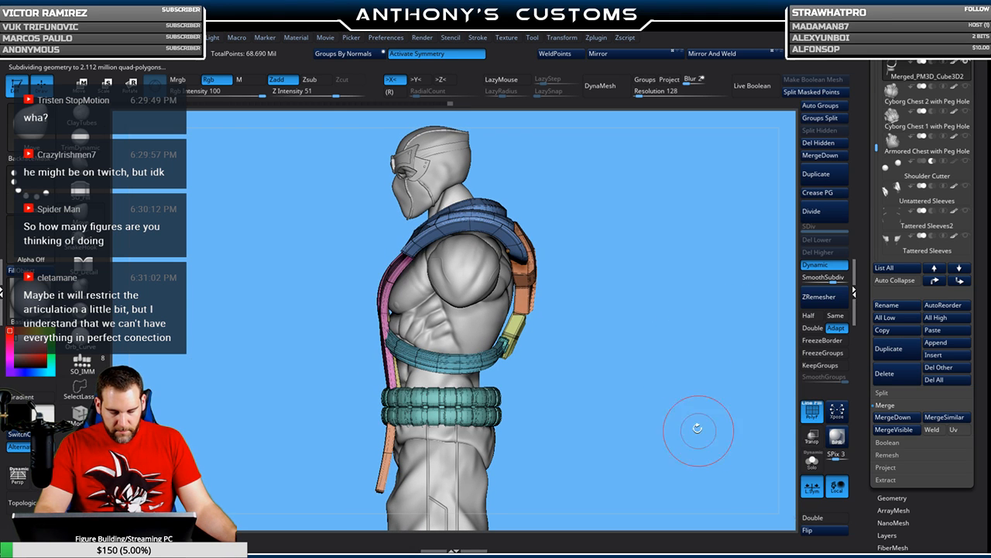
left_click_drag(619, 350, 457, 356)
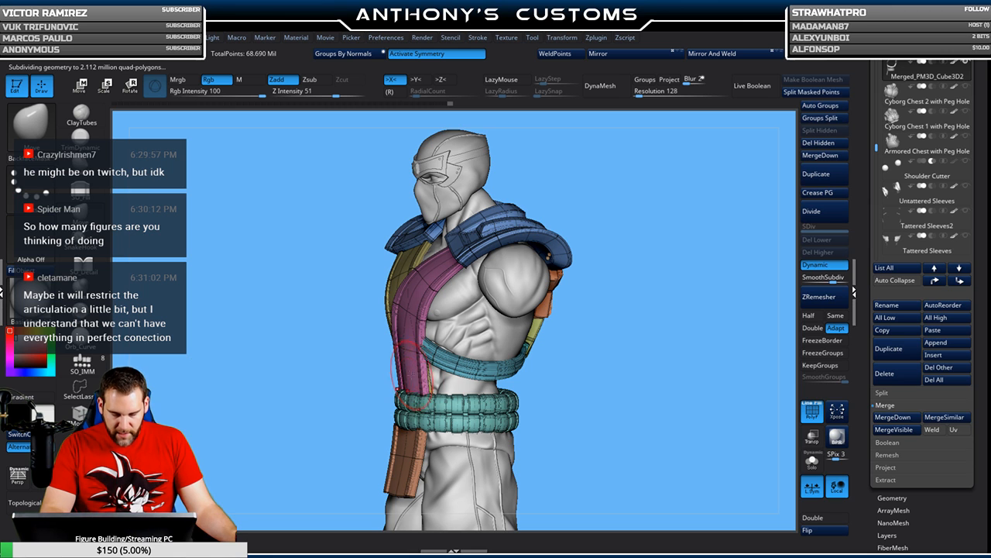
left_click_drag(648, 310, 638, 306)
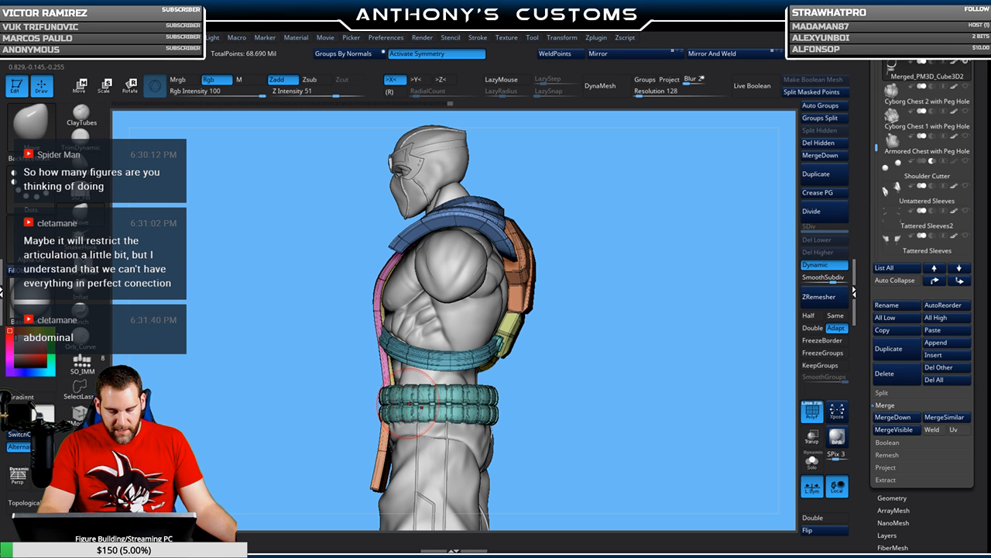
mouse_move(593, 348)
left_mouse_down()
mouse_move(627, 370)
mouse_move(621, 380)
left_mouse_up()
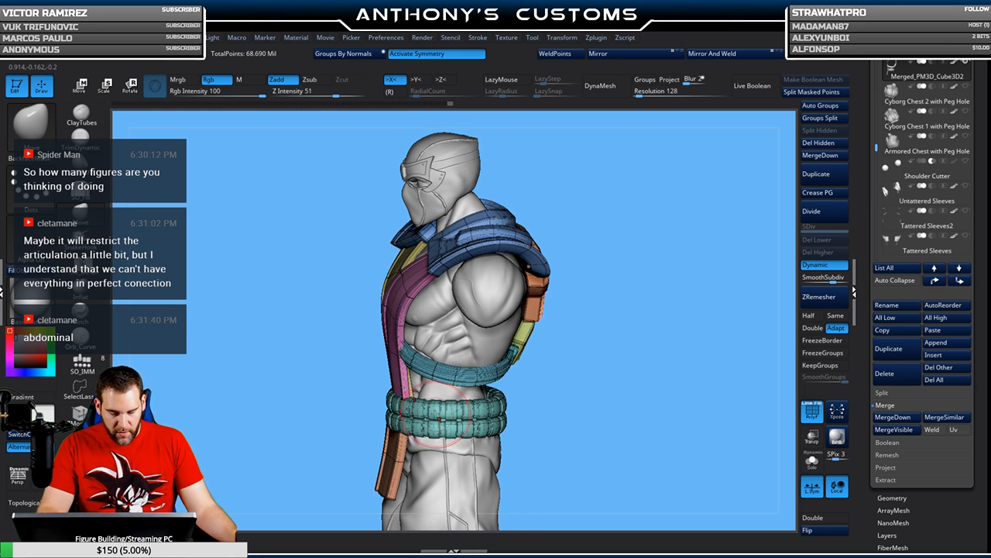
left_click_drag(618, 340, 642, 311)
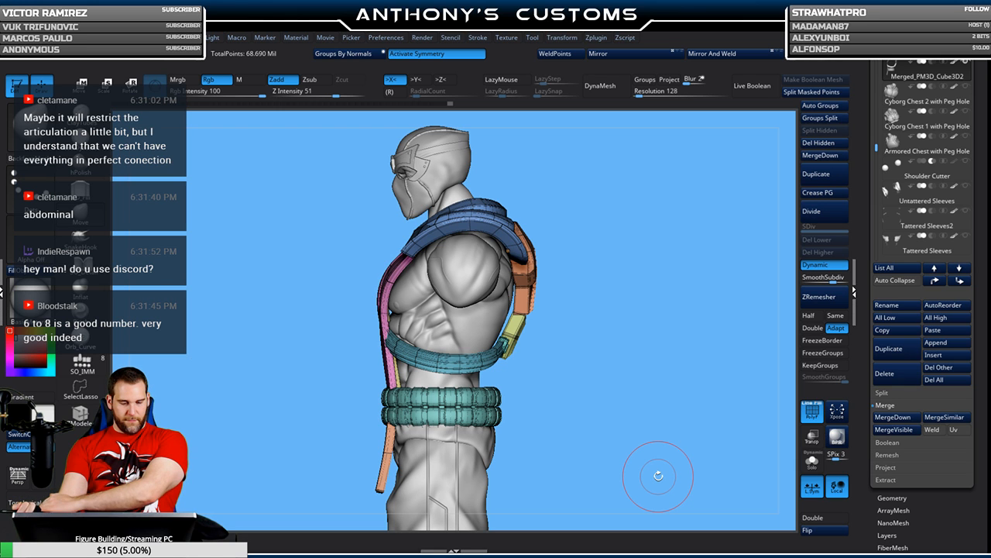
key("shift+f")
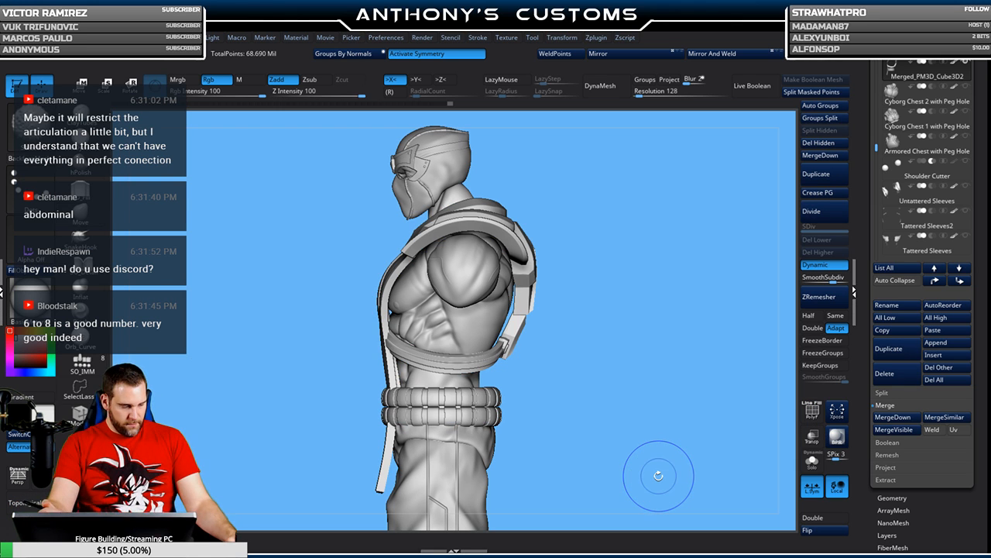
key("shift+f")
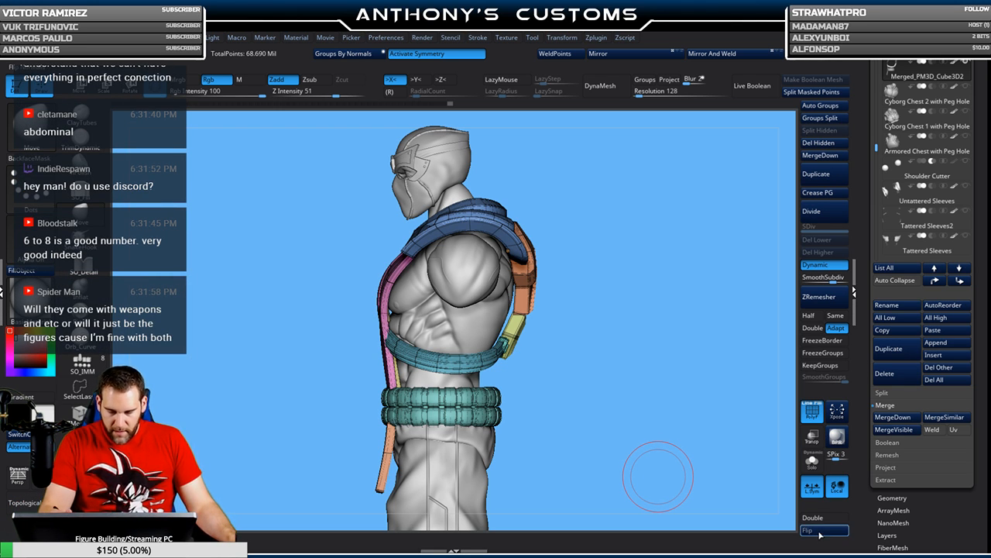
mouse_move(653, 307)
left_mouse_down()
mouse_move(650, 327)
mouse_move(693, 300)
mouse_move(648, 304)
mouse_move(666, 324)
mouse_move(665, 381)
mouse_move(642, 359)
left_mouse_up()
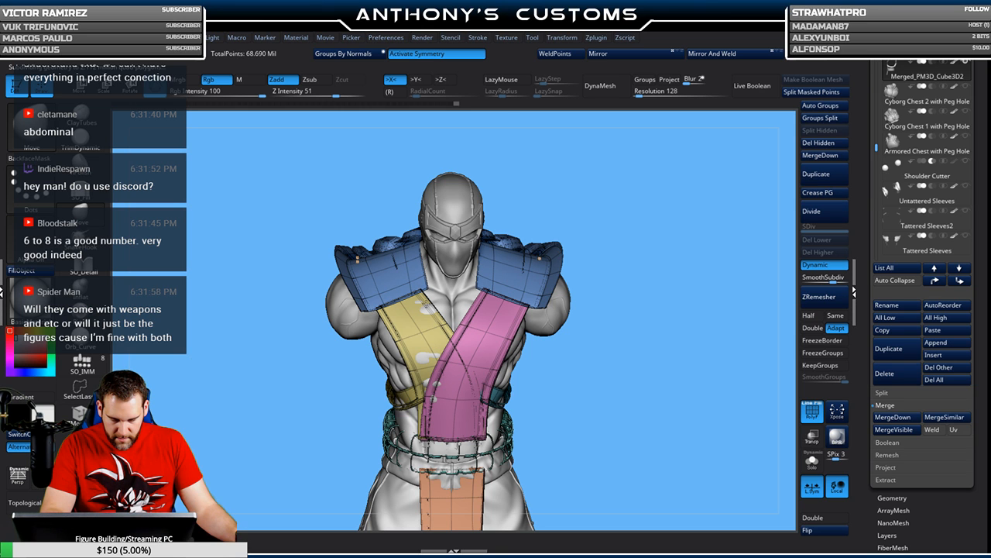
- Turn off symmetry and isolate the yellow strap that crosses the chest
left_click(464, 56)
left_click_drag(641, 223, 652, 269)
left_click_drag(652, 270, 652, 285, "alt")
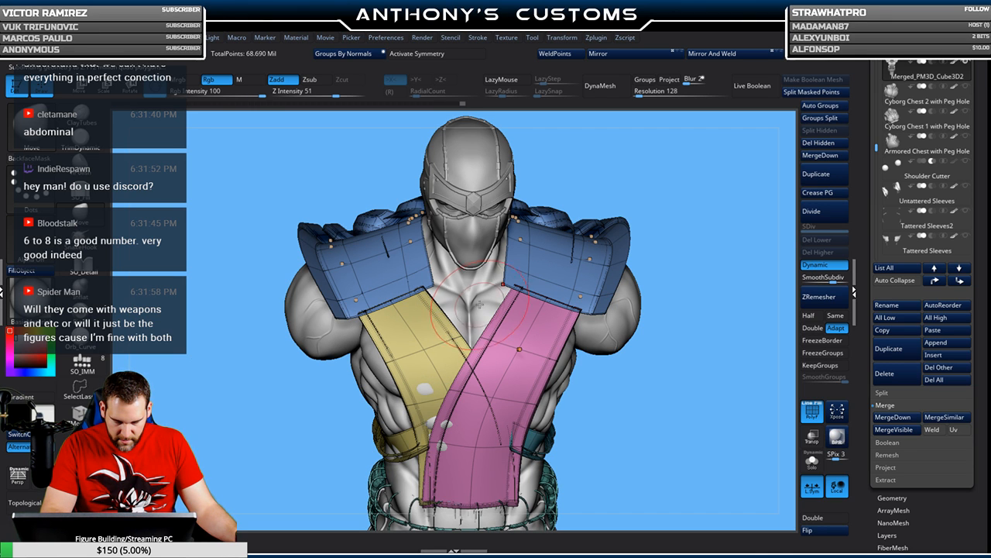
left_click_drag(687, 341, 681, 275)
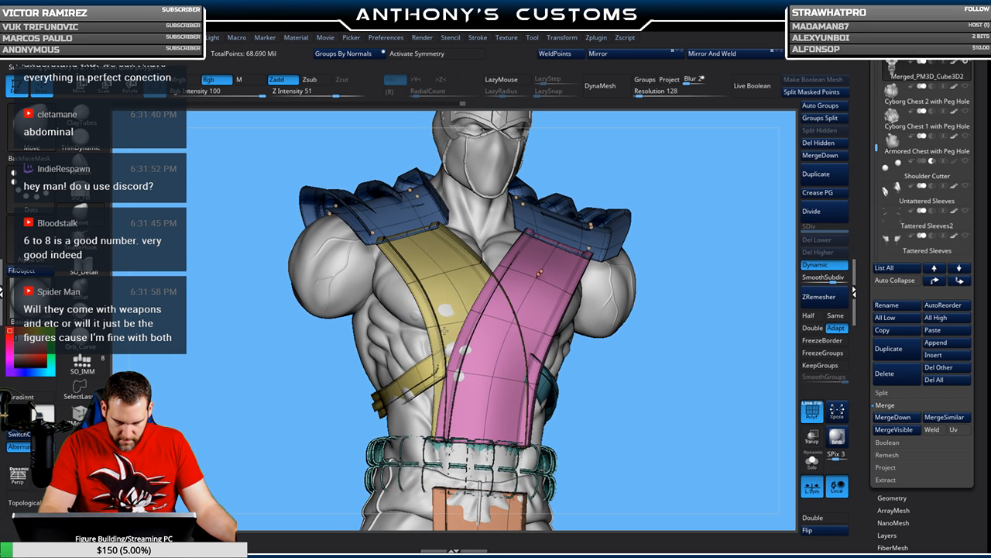
left_click_drag(687, 337, 635, 276)
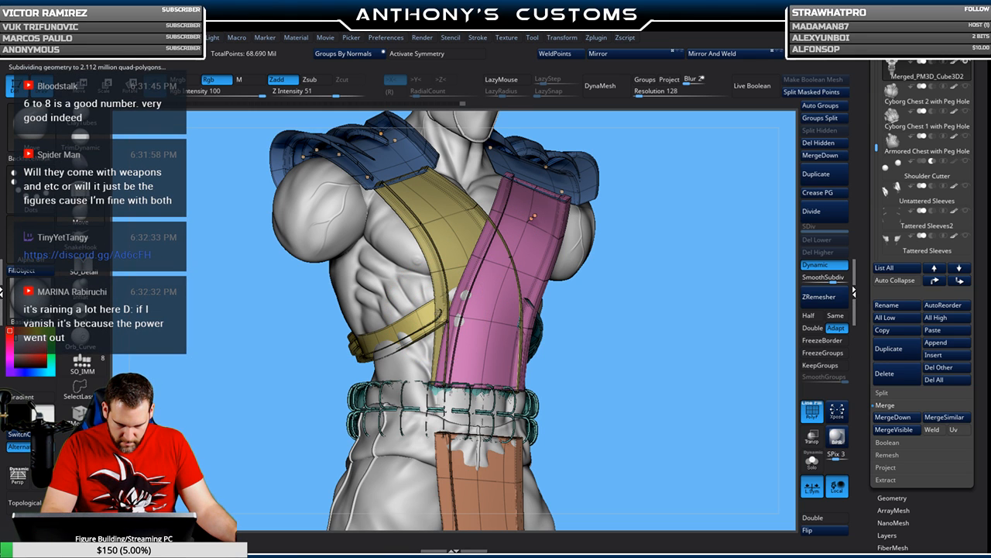
left_click(463, 237, "ctrl+shift")
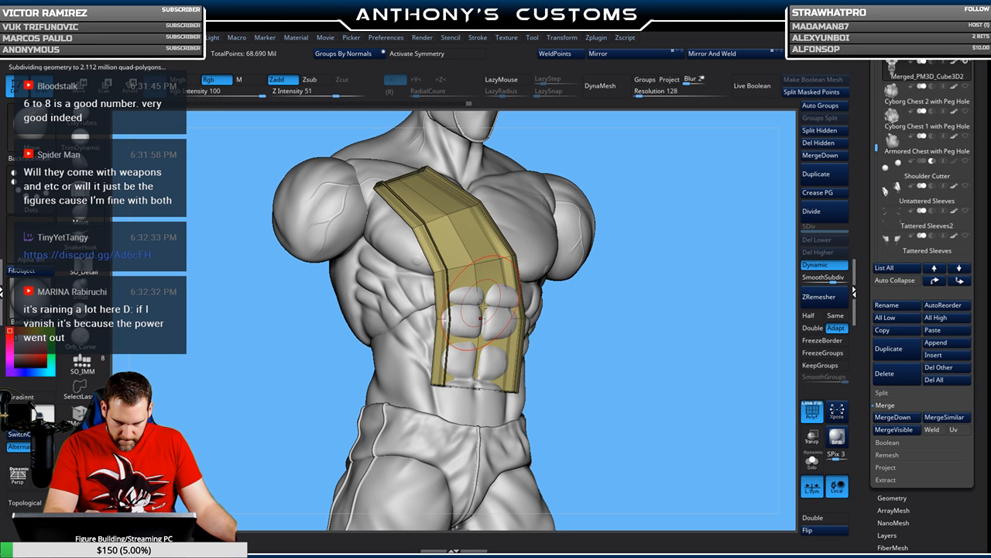
- Flip the normals of the isolated yellow strap and view it in solo mode without the body
mouse_move(632, 265)
left_mouse_down()
mouse_move(651, 268)
mouse_move(624, 269)
left_mouse_up()
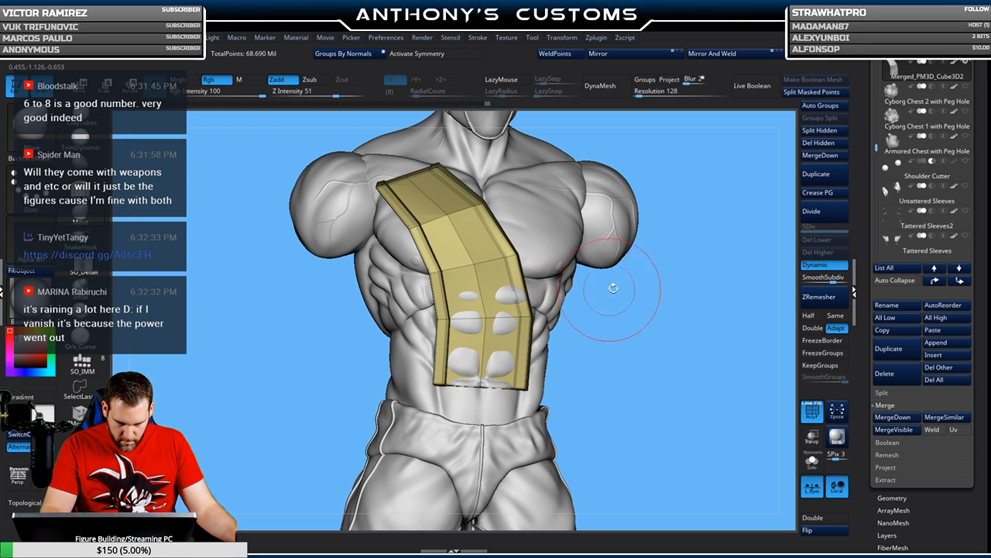
left_click(813, 531)
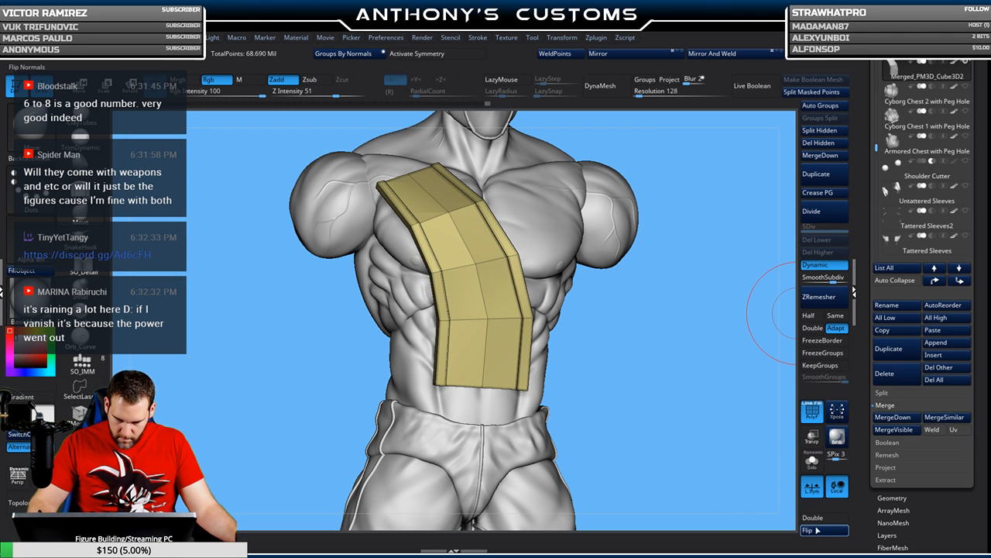
left_click(811, 461)
left_click_drag(728, 457, 744, 392)
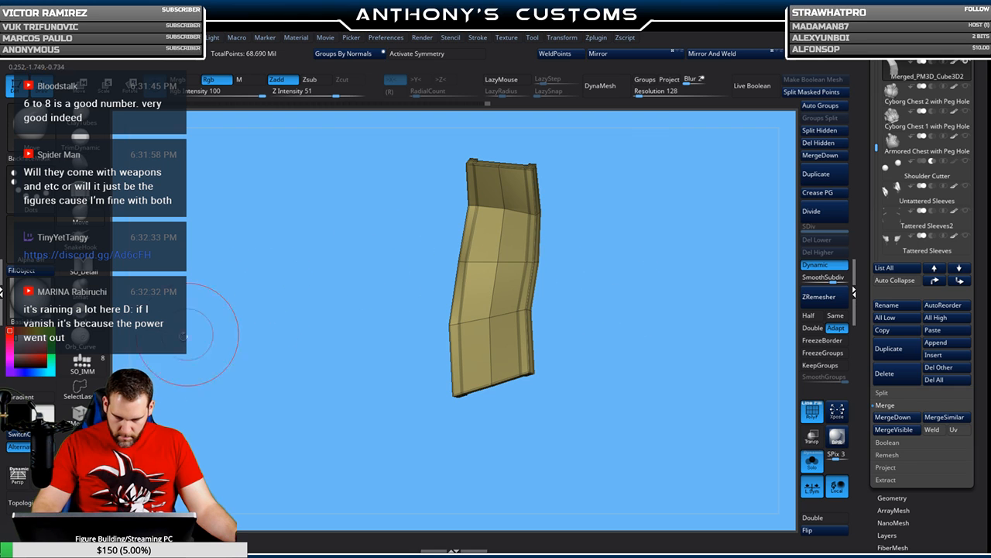
- Try to mark the front faces of the strap's three lower rows as a separate group with the ZModeler brush
key("space")
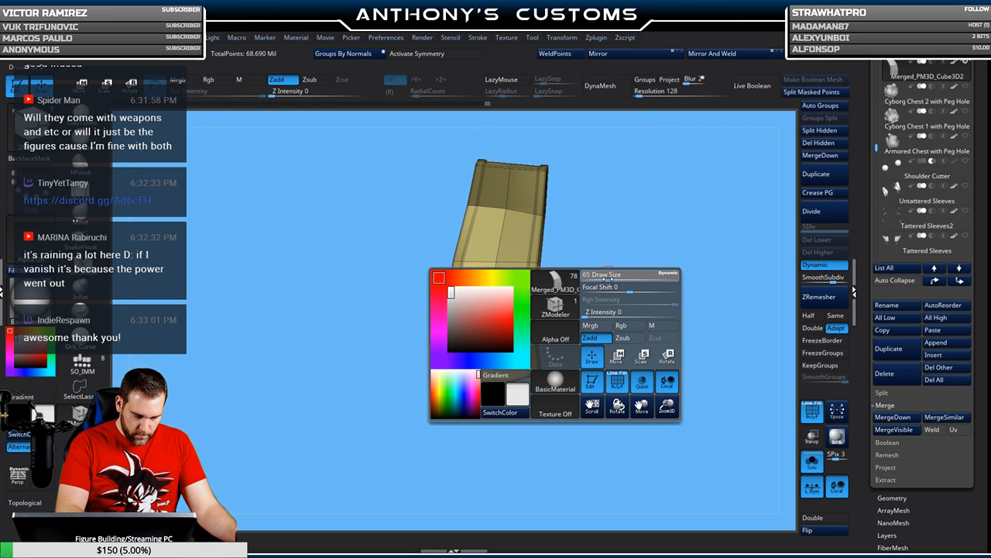
mouse_move(632, 266)
left_mouse_down("alt")
mouse_move(646, 301)
mouse_move(622, 299)
left_mouse_up("alt")
left_click(444, 344, "alt")
left_click(480, 335)
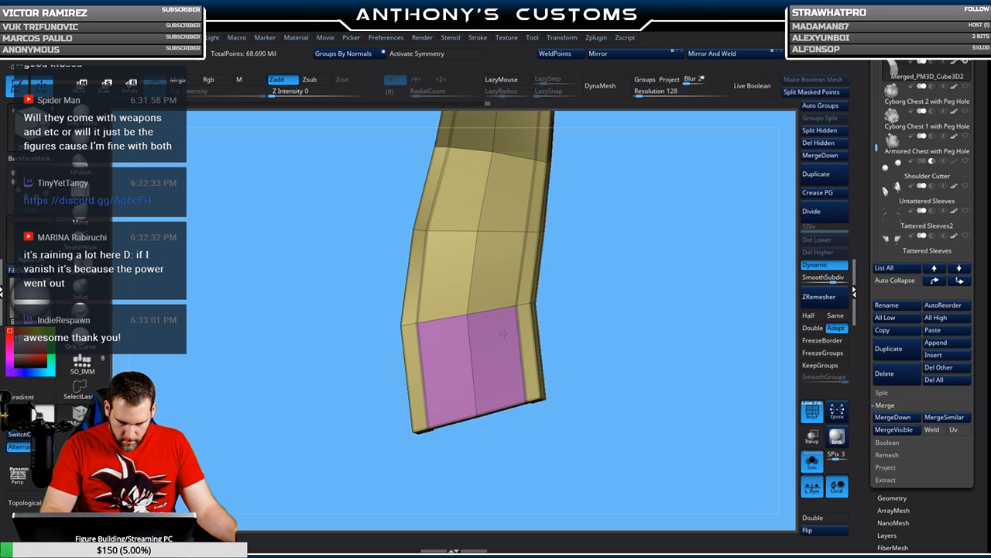
left_click(502, 289)
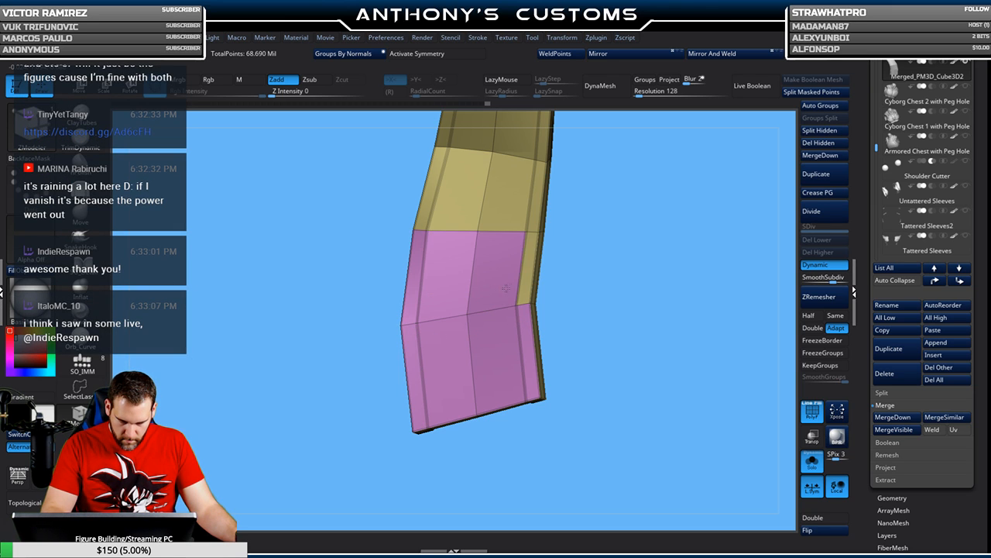
left_click(428, 221)
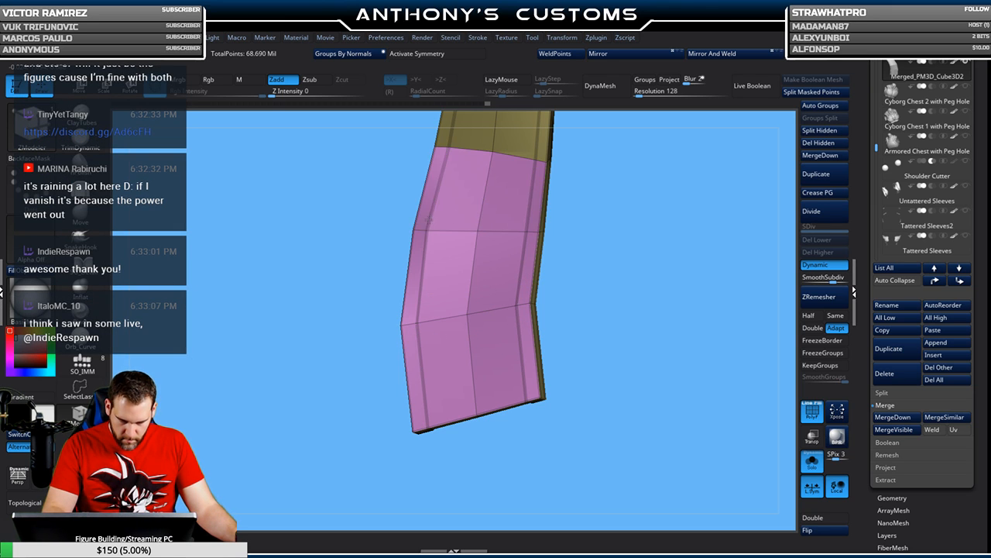
left_click_drag(659, 271, 537, 268)
left_click_drag(464, 343, 466, 351)
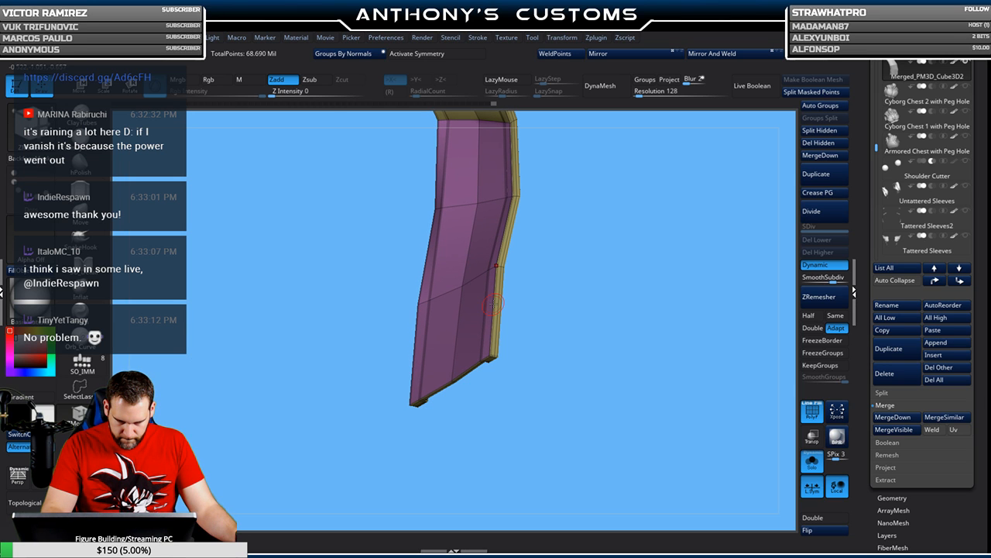
- Leave solo mode to bring the body back and flip the normals of the yellow strap again
left_click(813, 463)
left_click_drag(704, 393, 739, 397)
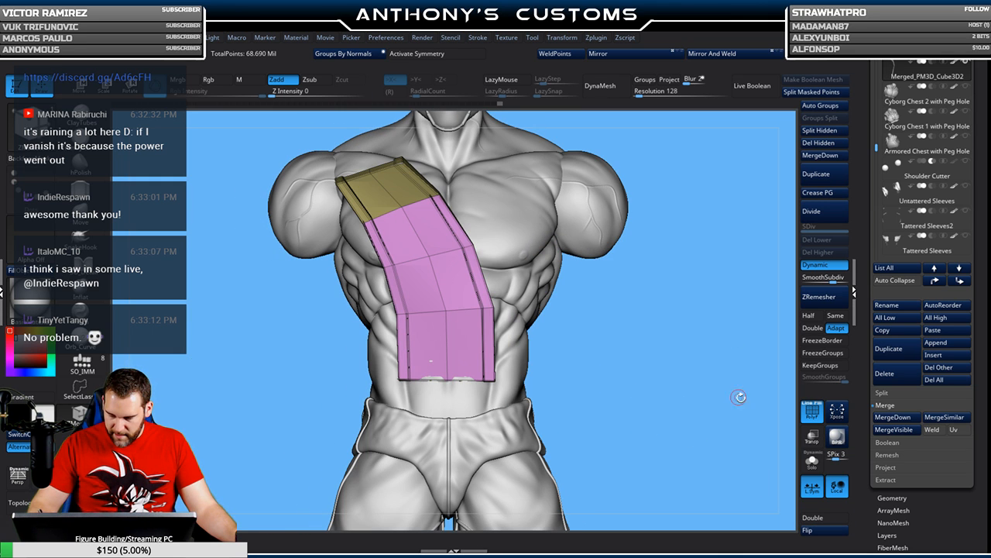
left_click(814, 531)
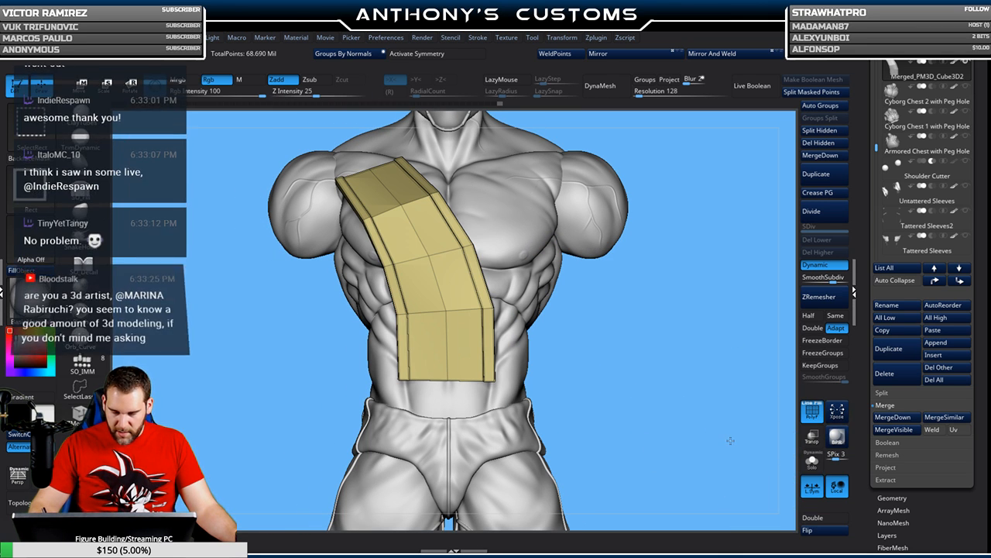
- Unhide the whole outfit, turn off the polyframe and flip its normals, checking the crossing chest strap in isolation
left_click(732, 442, "ctrl+shift")
key("shift+f")
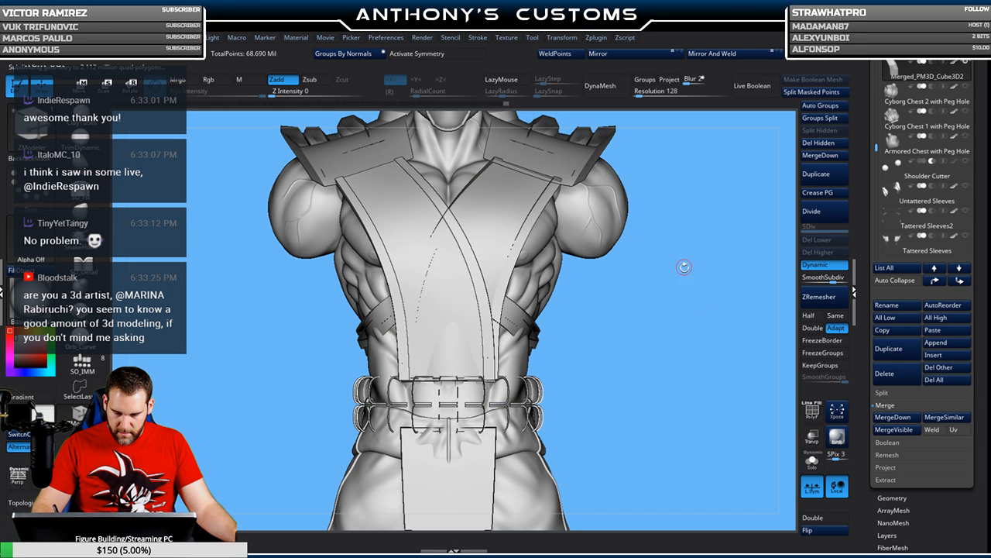
left_click_drag(684, 267, 691, 351)
left_click(824, 531)
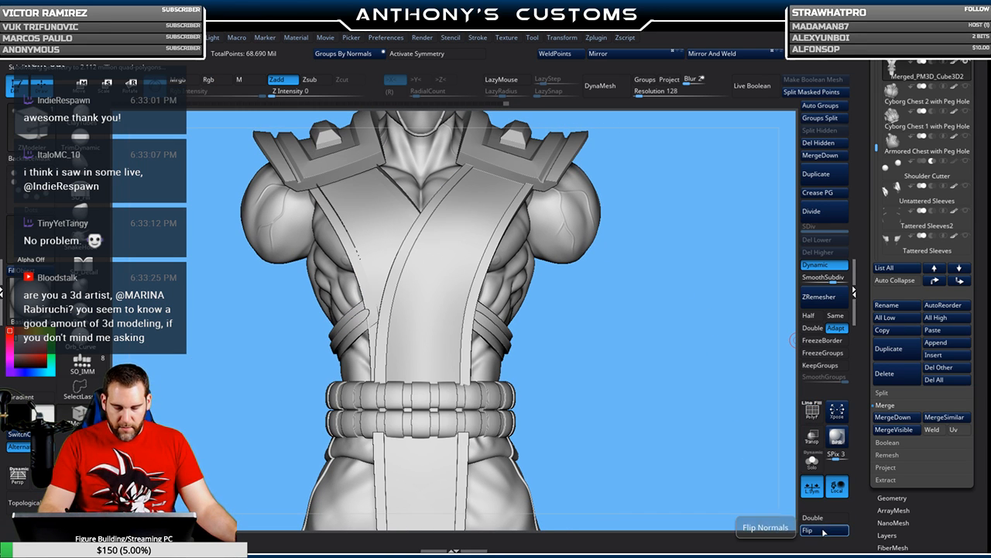
left_click(377, 224, "ctrl+shift")
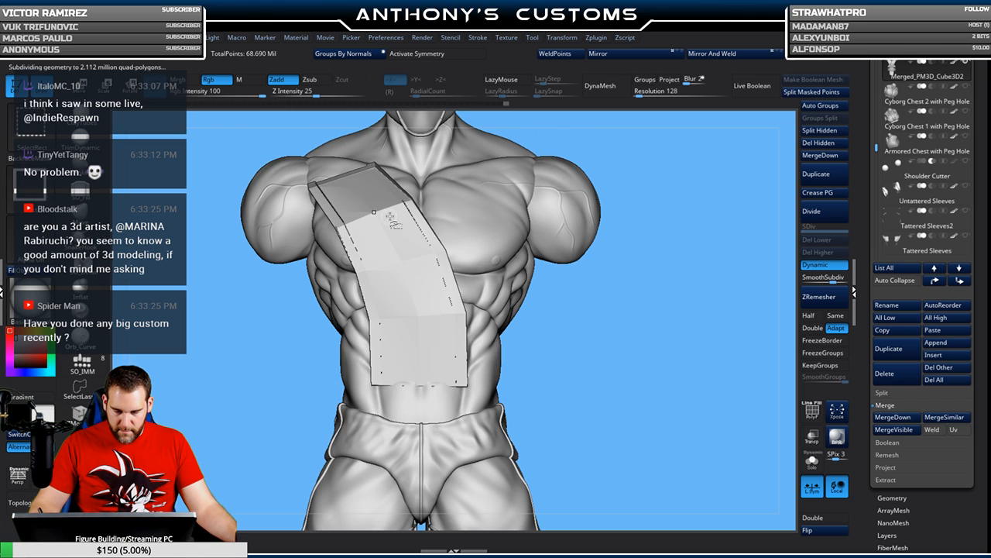
left_click(698, 412, "ctrl+shift")
- Switch to the Move brush, turn the polyframe back on and isolate the pink strap crossing the chest
left_click_drag(639, 354, 660, 362)
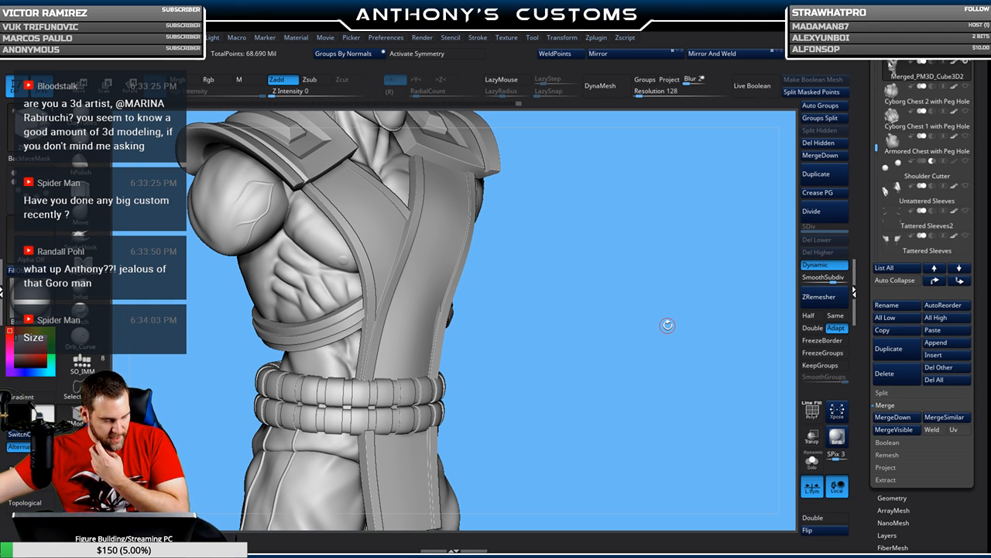
mouse_move(633, 324)
left_mouse_down()
mouse_move(605, 325)
mouse_move(613, 332)
mouse_move(605, 315)
left_mouse_up()
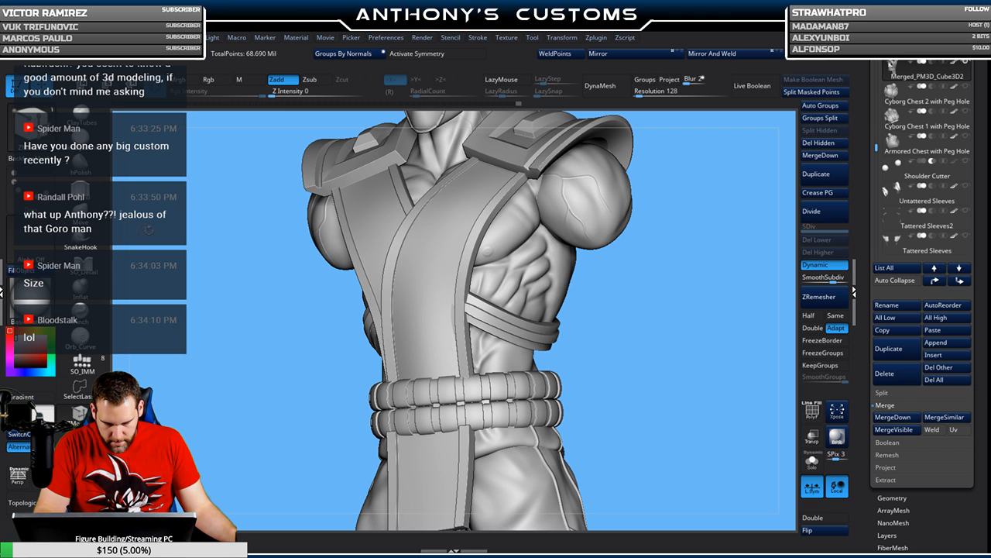
left_click(81, 213)
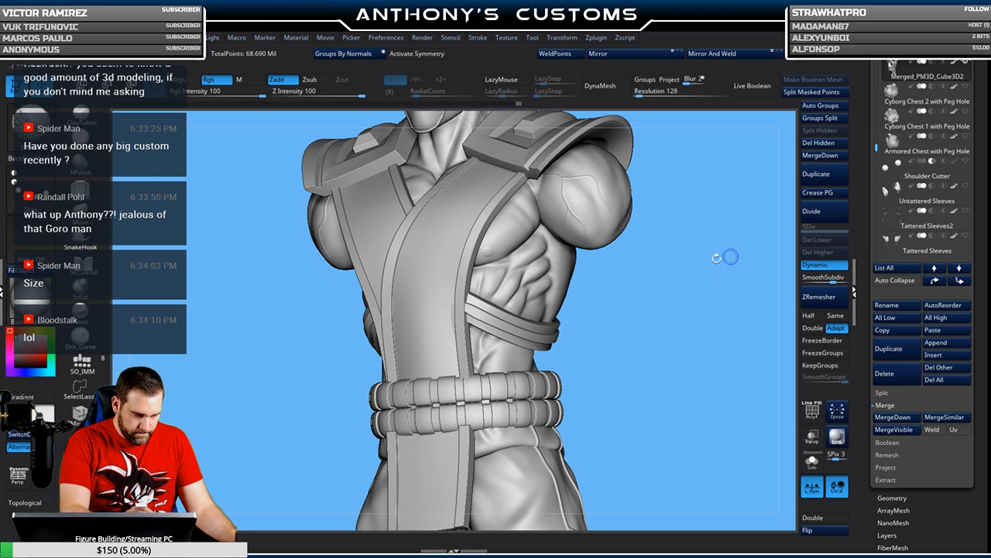
key("shift+f")
mouse_move(665, 342)
left_mouse_down()
mouse_move(686, 345)
mouse_move(630, 332)
mouse_move(638, 329)
left_mouse_up()
key("space")
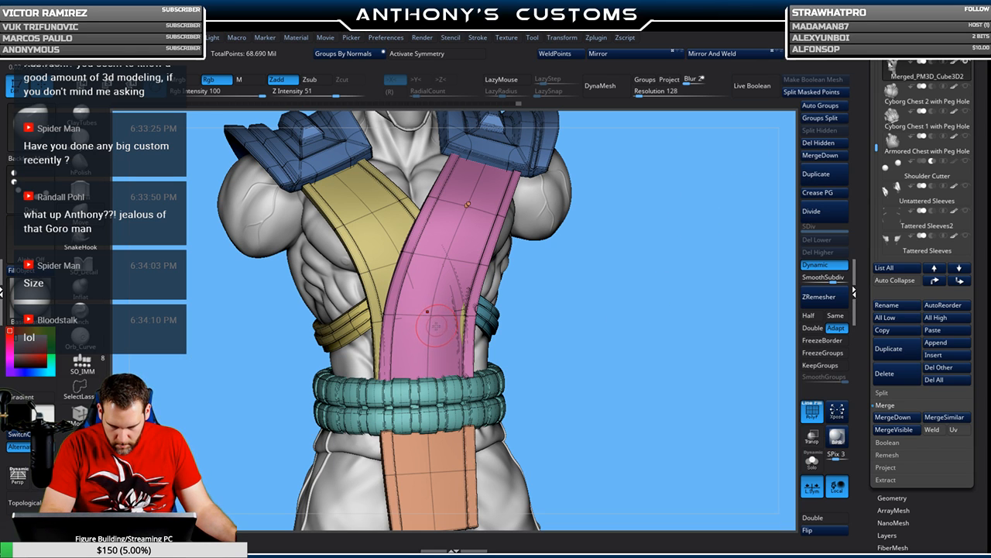
key("ctrl+shift")
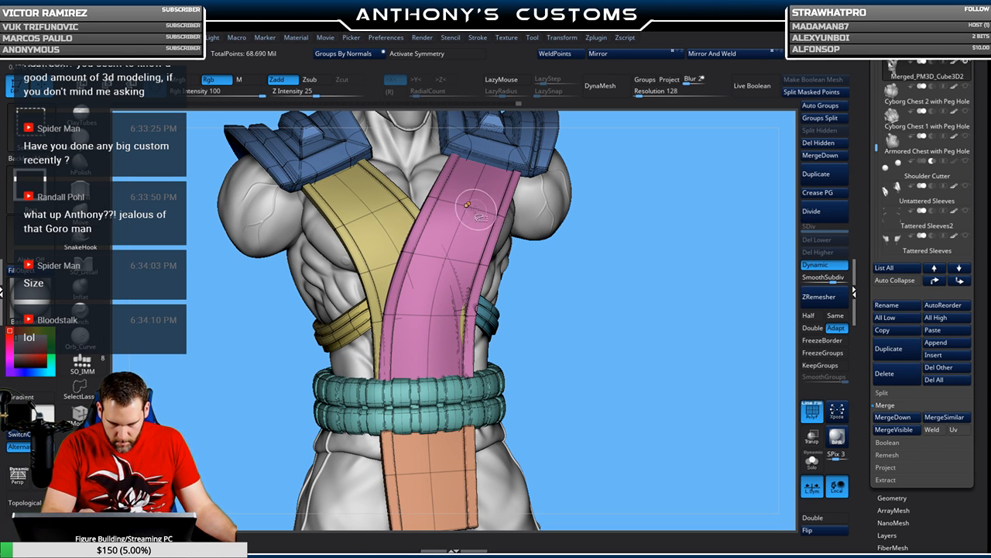
left_click(468, 204, "ctrl+shift")
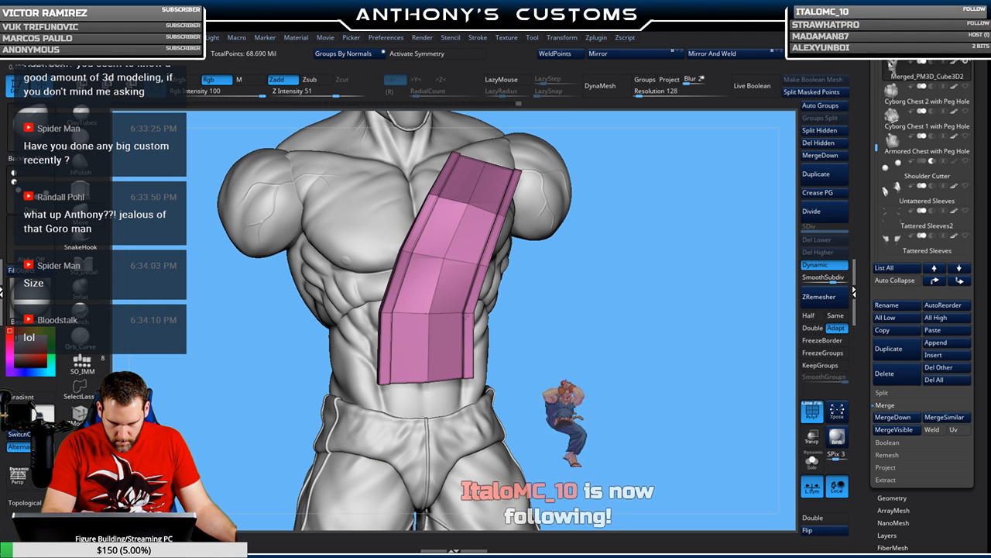
- Examine the isolated pink strap from both sides, flip its normals twice and unhide the whole outfit
left_click_drag(652, 316, 582, 319)
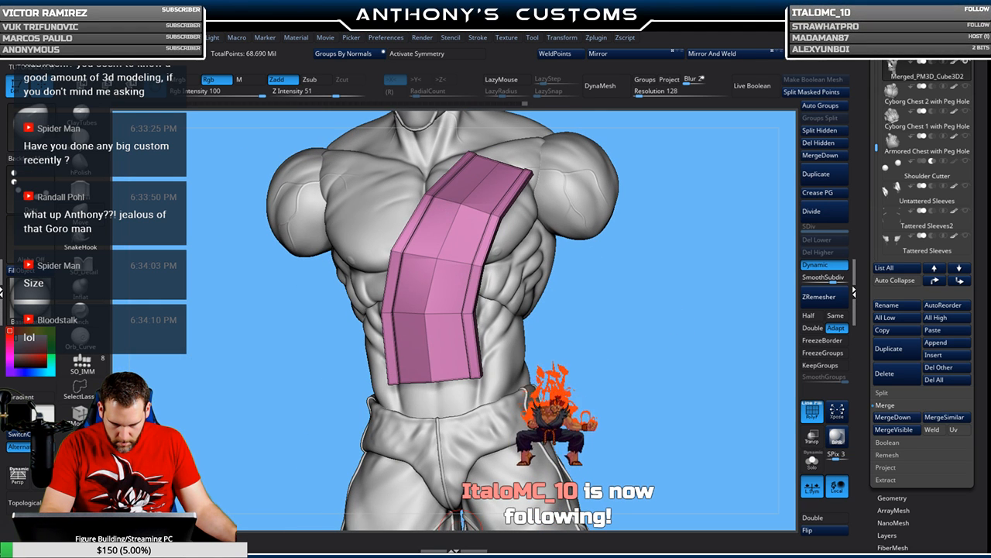
key("space")
left_click_drag(634, 337, 640, 337)
mouse_move(727, 304)
left_mouse_down()
mouse_move(671, 297)
mouse_move(679, 288)
mouse_move(668, 284)
left_mouse_up()
key("space")
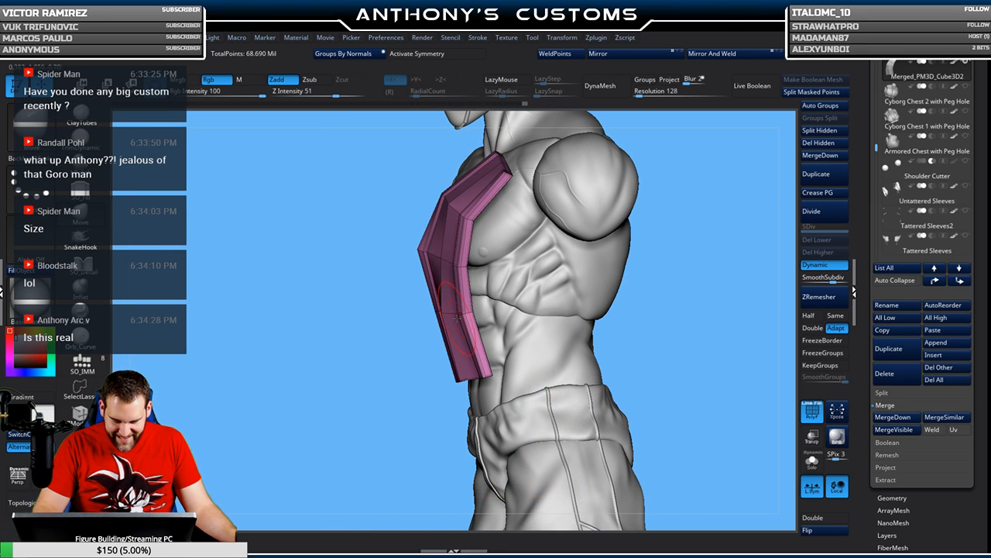
left_click_drag(664, 276, 471, 314)
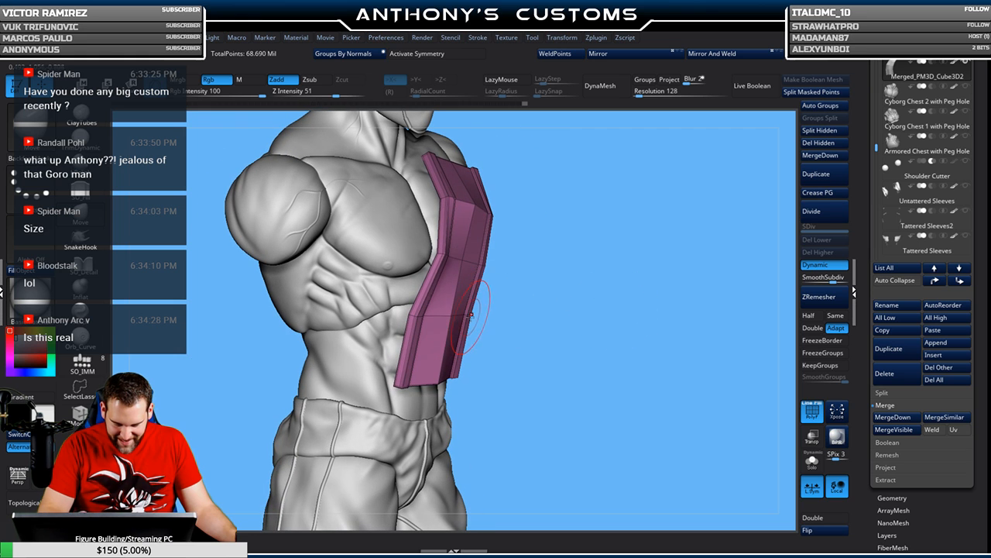
left_click(821, 532)
left_click(821, 532)
left_click(702, 387, "ctrl+shift")
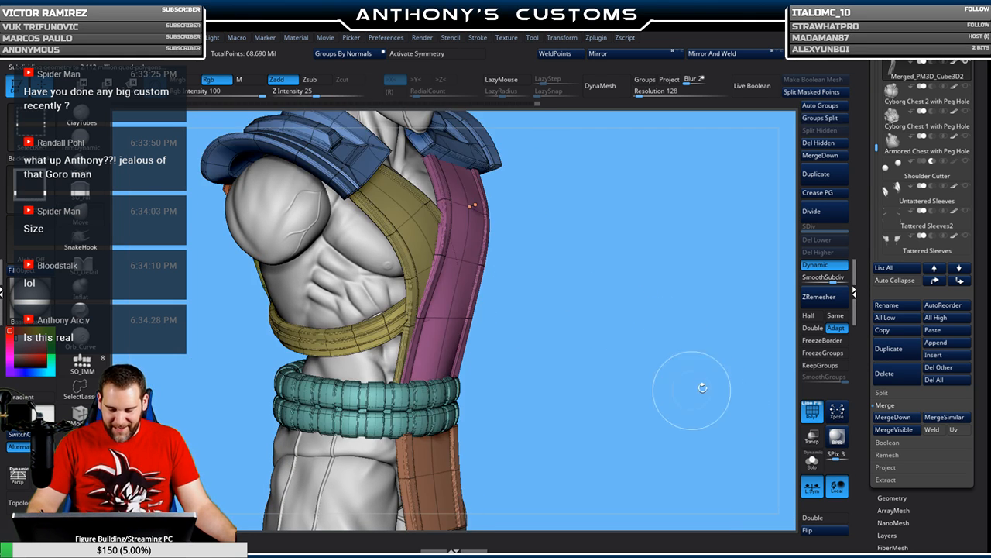
- Turn off the polyframe, flip the outfit's normals to expose overlaps with the body and activate X symmetry
left_click_drag(702, 402, 679, 390)
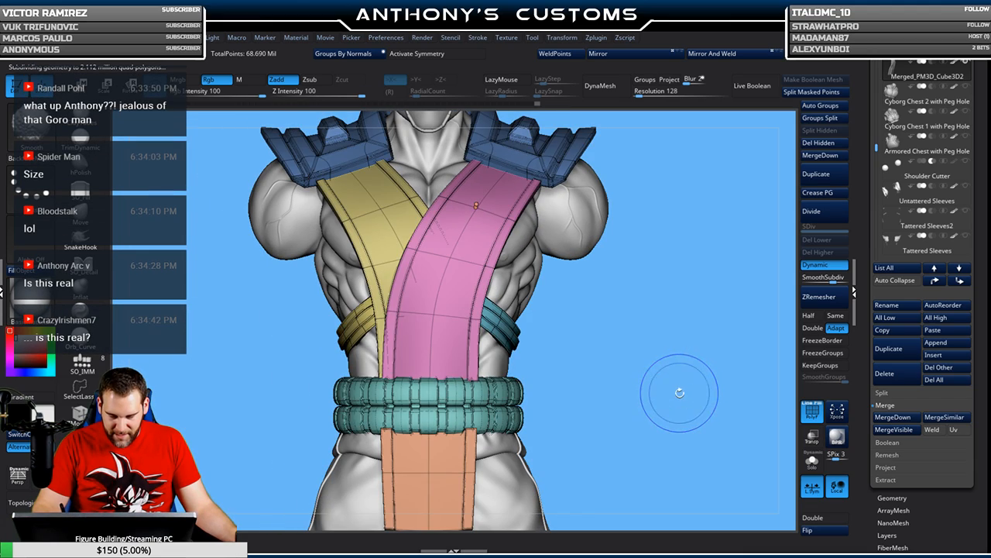
key("shift+f")
mouse_move(653, 421)
left_mouse_down()
mouse_move(659, 375)
mouse_move(623, 416)
mouse_move(693, 368)
mouse_move(701, 387)
mouse_move(674, 383)
left_mouse_up()
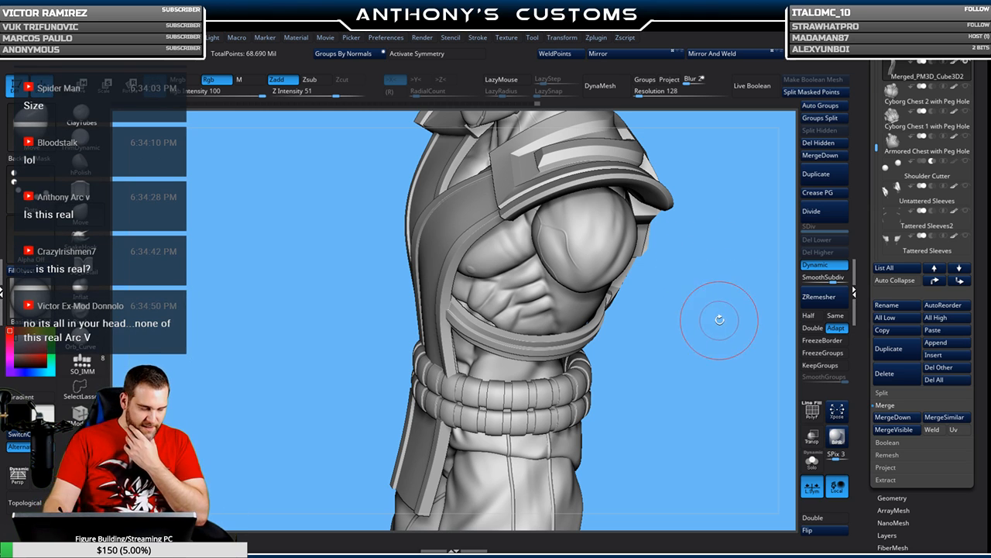
left_click(827, 531)
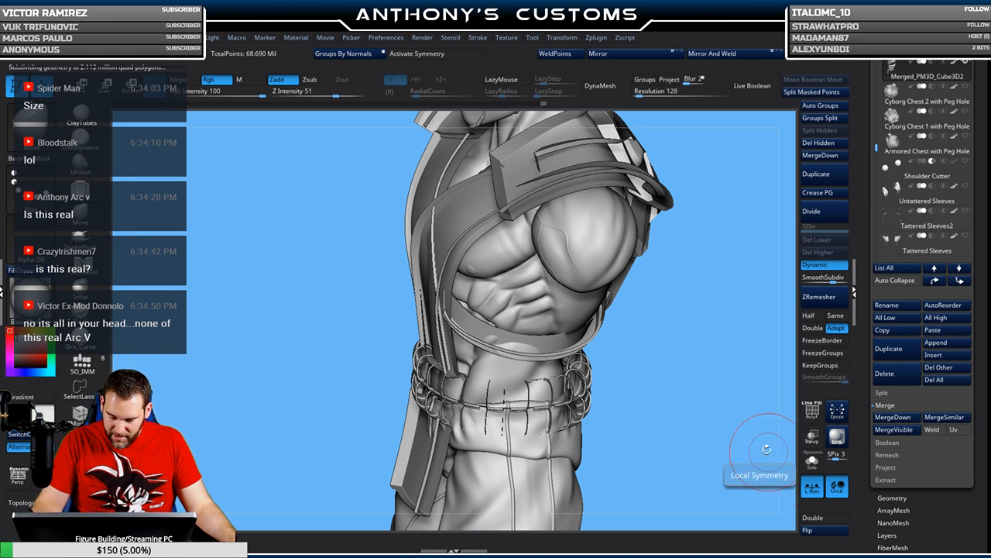
left_click_drag(695, 384, 704, 316)
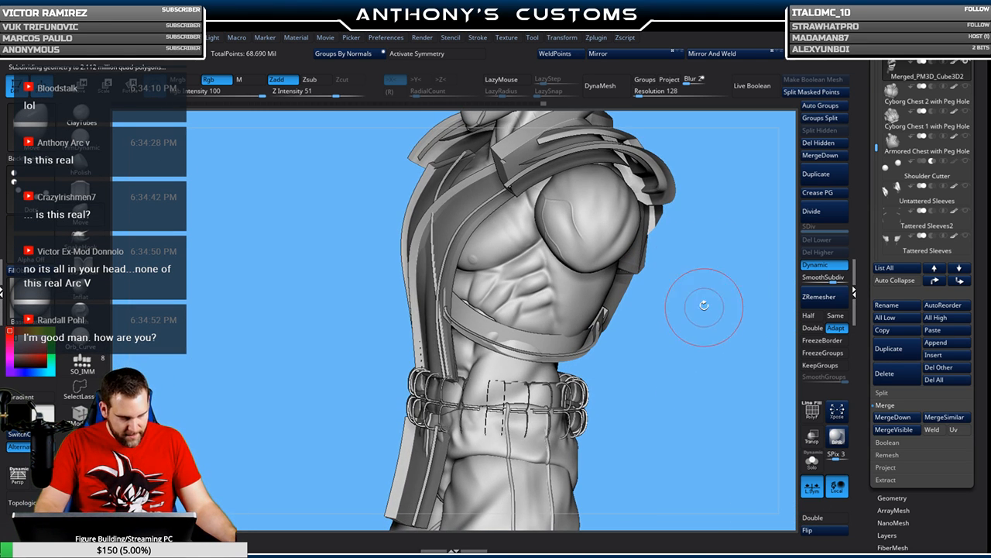
left_click(473, 55)
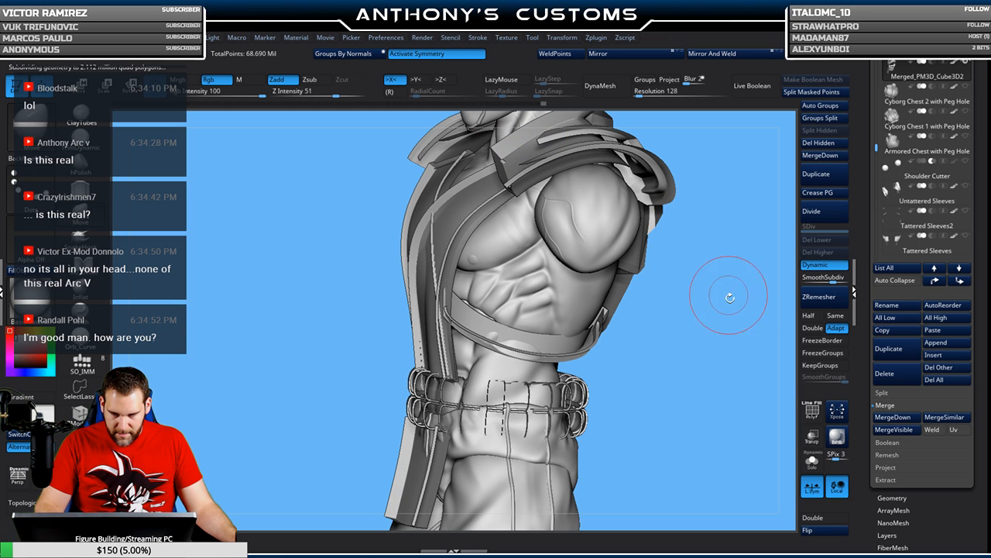
- Try to adjust the strap around the ribs with the Move brush, undo it and keep the normals flipped
right_click(702, 346)
left_click_drag(704, 345, 717, 345)
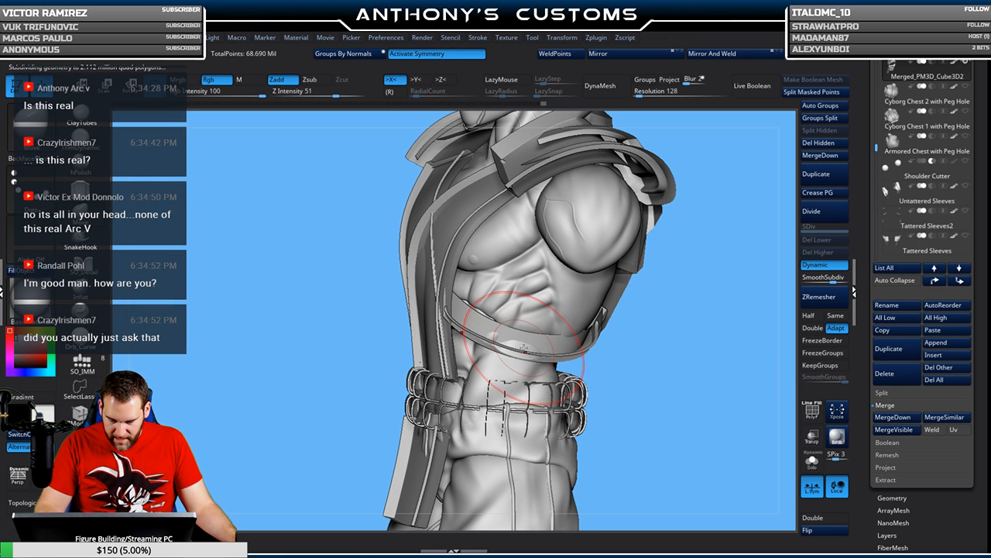
left_click_drag(686, 354, 539, 340)
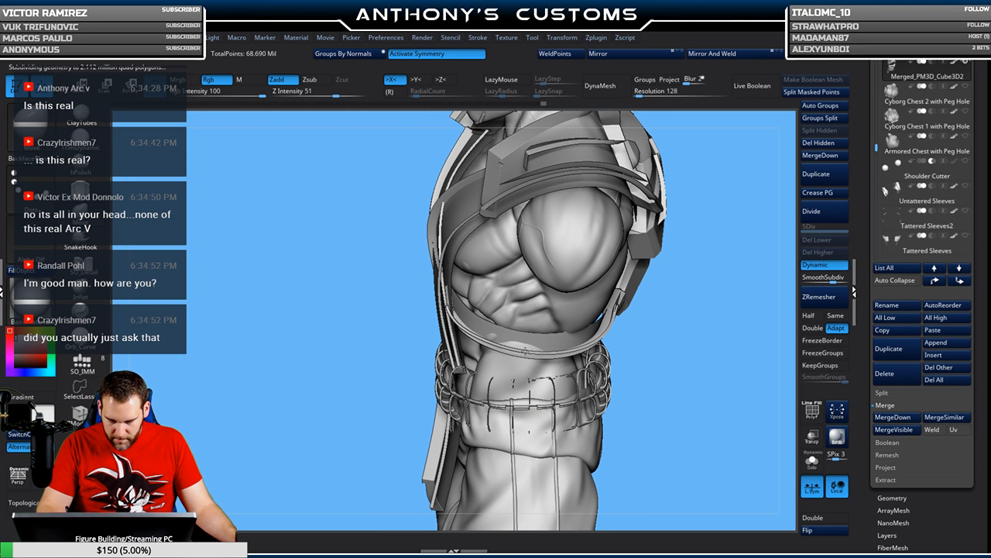
left_click_drag(702, 342, 509, 343)
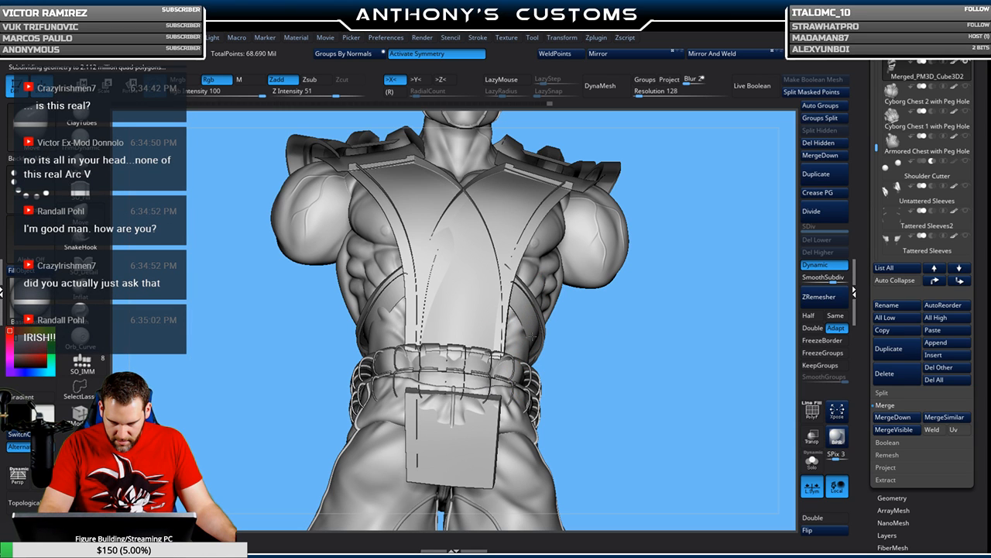
key("ctrl")
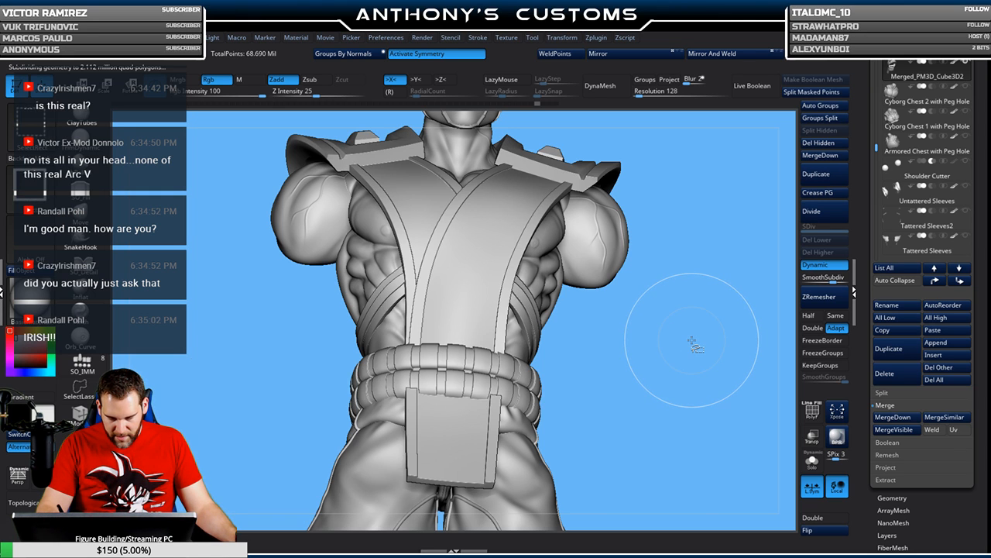
key("ctrl+shift+z")
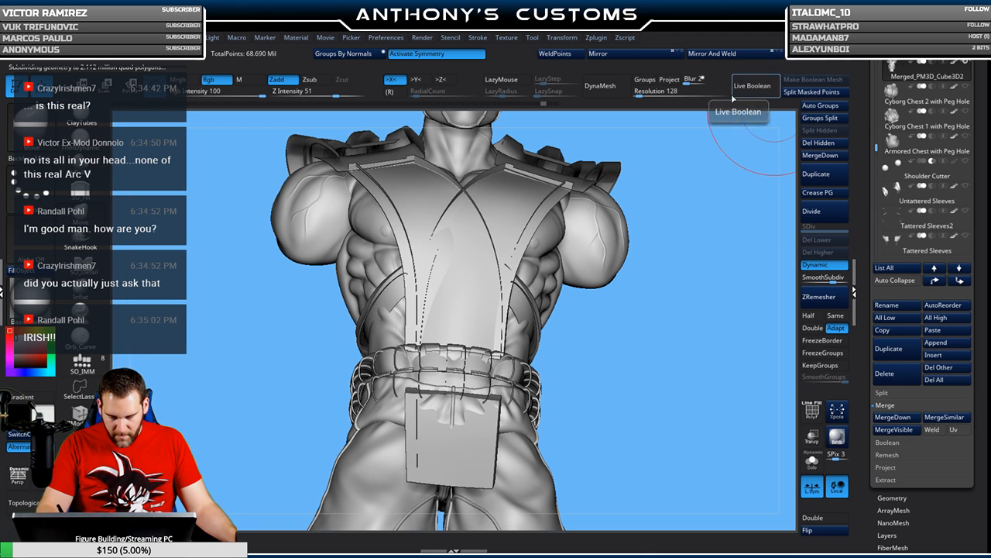
- Mask part of the outfit, adjust the rib straps symmetrically with the Move brush and clear the mask
left_click_drag(618, 341, 617, 344, "shift")
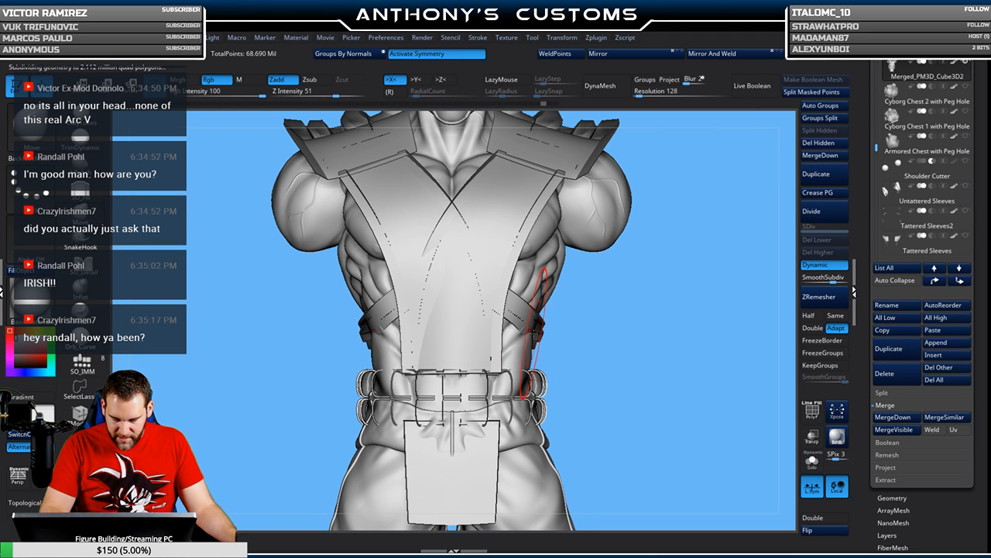
mouse_move(701, 331)
left_mouse_down("ctrl")
mouse_move(462, 356)
mouse_move(305, 430)
mouse_move(678, 399)
mouse_move(682, 364)
left_mouse_up("ctrl")
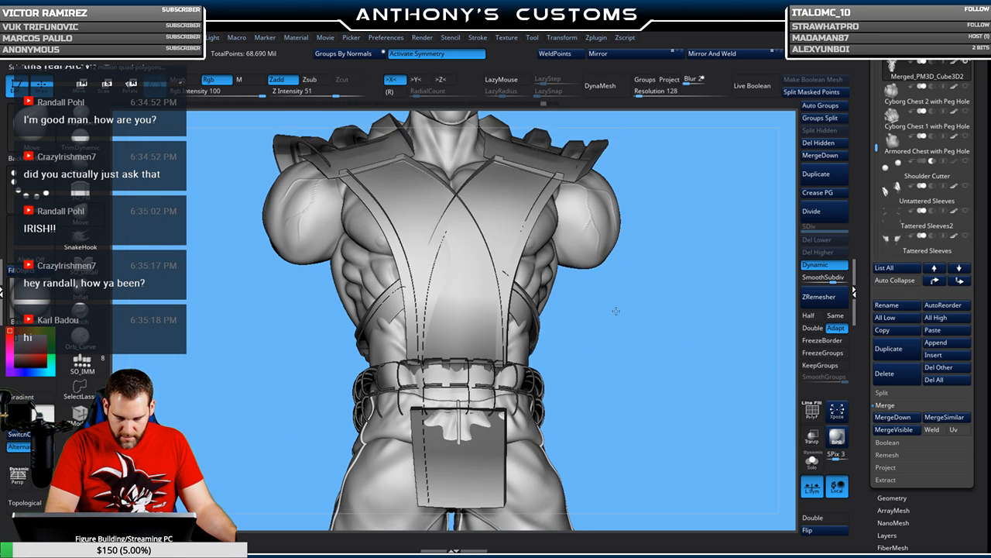
left_click_drag(615, 311, 573, 326)
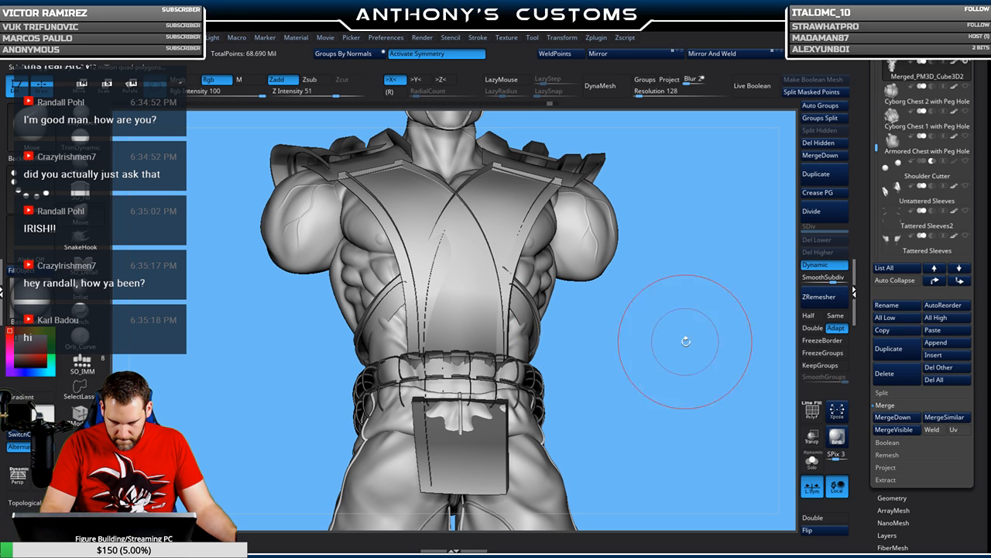
mouse_move(653, 338)
left_mouse_down()
mouse_move(652, 428)
mouse_move(478, 285)
mouse_move(536, 320)
left_mouse_up()
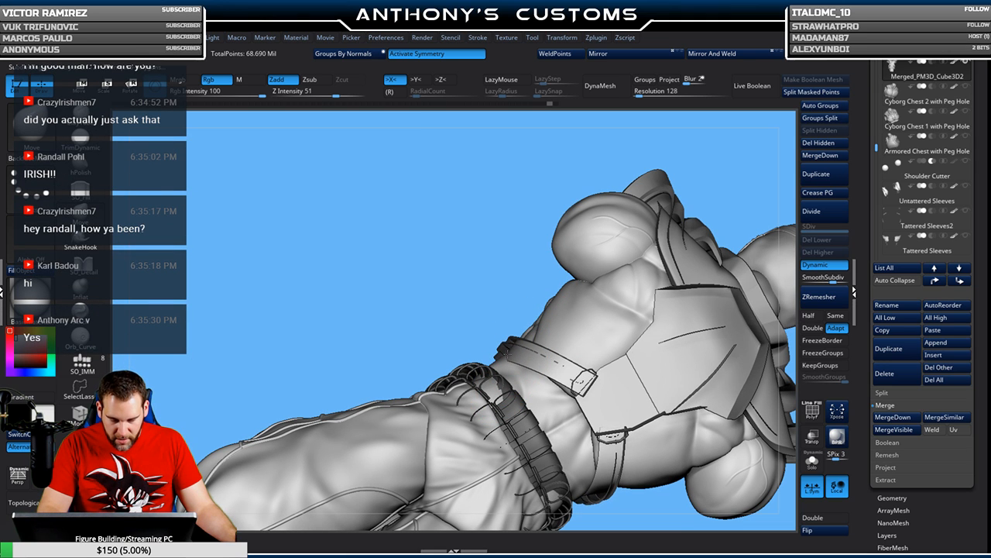
mouse_move(516, 281)
left_mouse_down()
mouse_move(642, 305)
mouse_move(659, 337)
mouse_move(663, 288)
left_mouse_up()
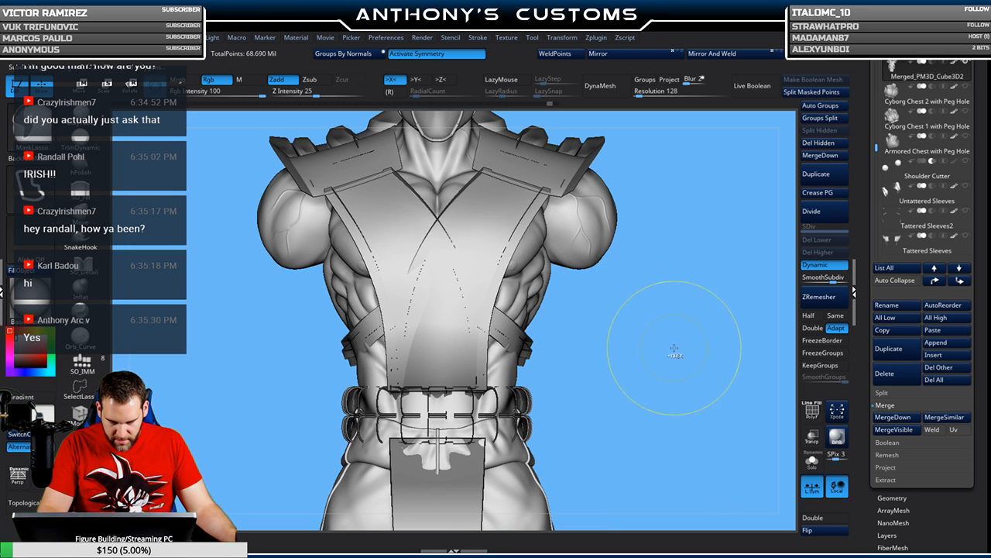
left_click_drag(677, 359, 677, 362, "ctrl")
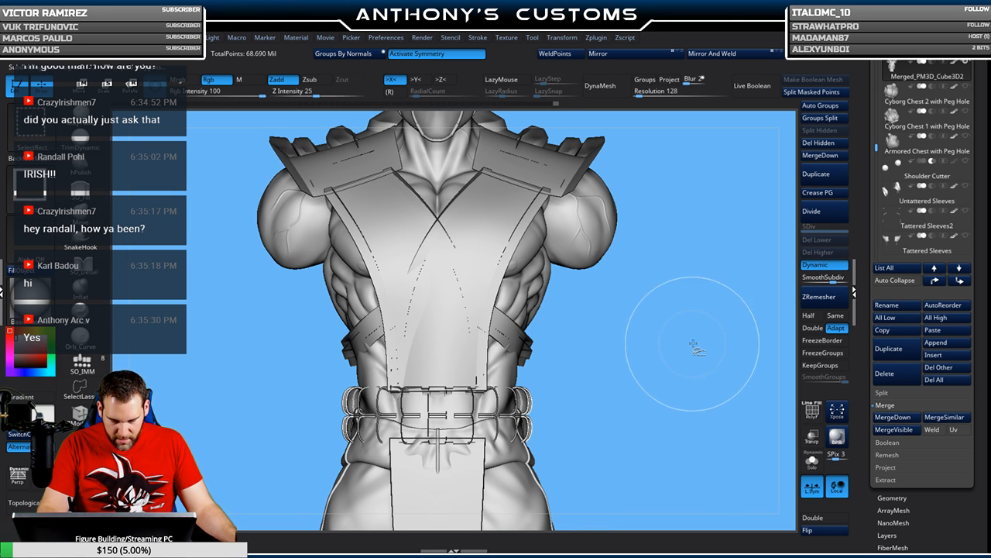
- Flip the outfit's normals back and check the whole figure from the front and the side
left_click(818, 528)
mouse_move(668, 416)
left_mouse_down("alt")
mouse_move(666, 379)
mouse_move(651, 432)
mouse_move(677, 426)
mouse_move(654, 420)
left_mouse_up("alt")
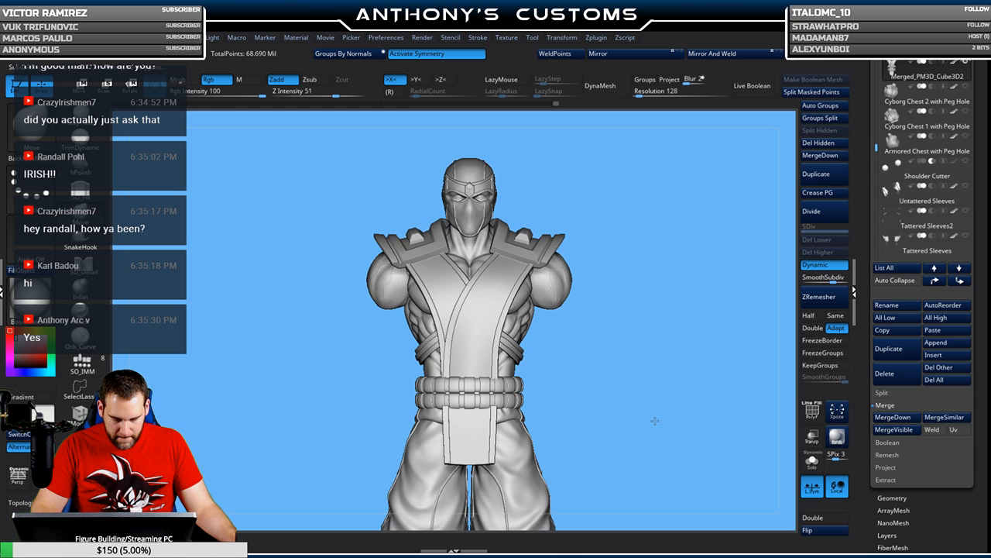
left_click_drag(663, 384, 646, 411)
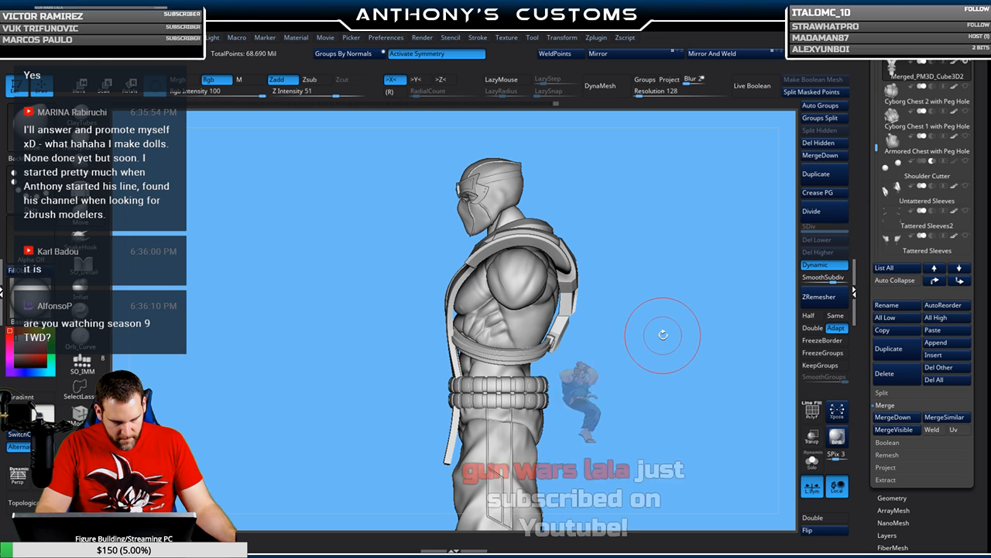
- Adjust the lower back armor in side view with the Move brush, toggling the polyframe to check the mesh
key("space")
left_click_drag(663, 335, 675, 334)
key("shift+f")
key("shift+f")
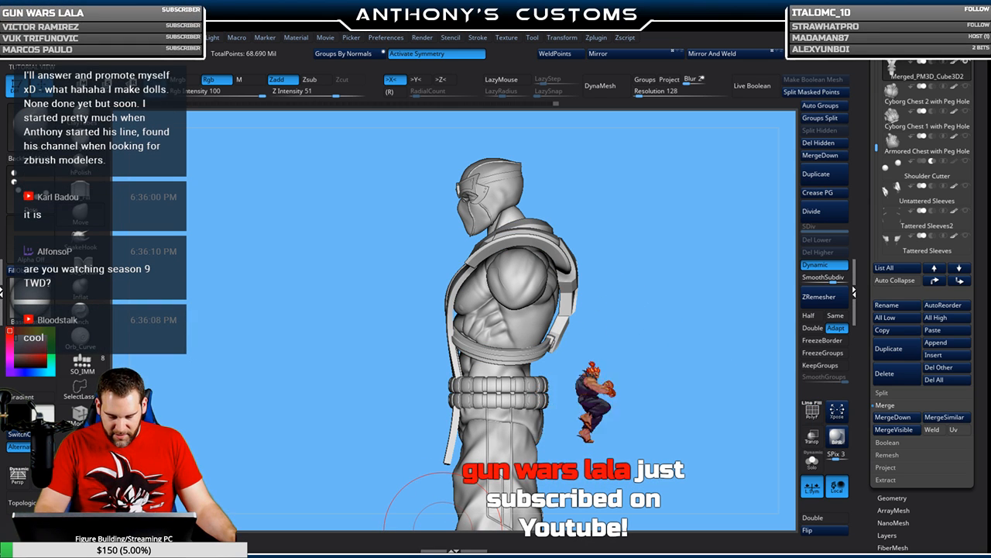
mouse_move(604, 362)
left_mouse_down()
mouse_move(692, 348)
mouse_move(666, 361)
mouse_move(685, 366)
left_mouse_up()
key("shift+f")
key("shift+f")
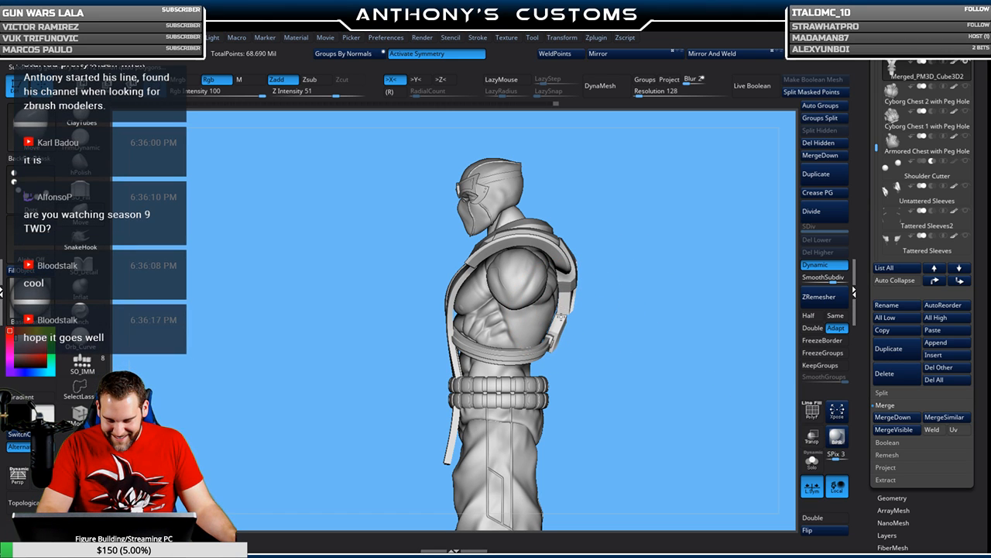
left_click_drag(669, 348, 556, 329)
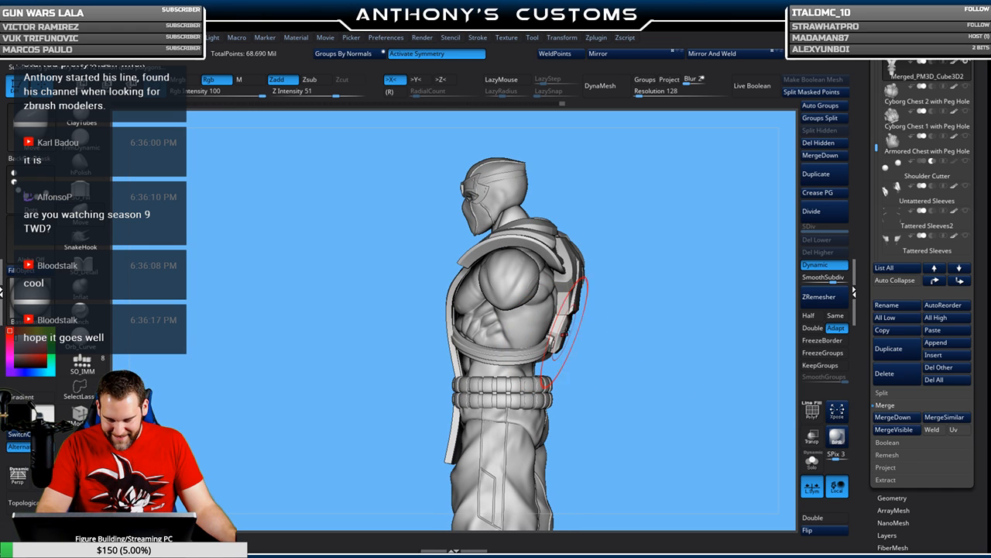
left_click_drag(639, 325, 617, 316, "shift")
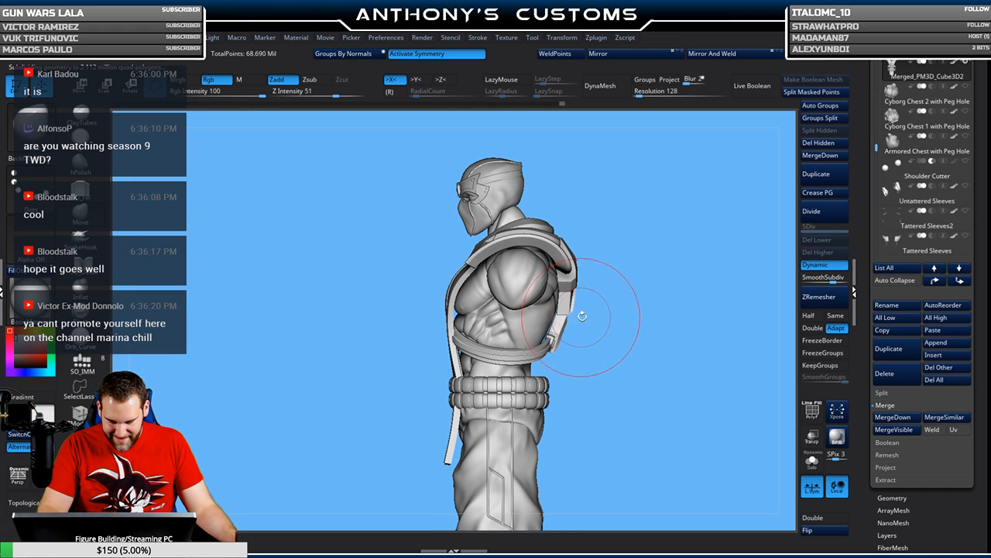
- Flip the outfit's normals with the polyframe on to check the back plates, and restore the normals and plain shading
key("shift+f")
left_click(823, 530)
left_click_drag(712, 425, 688, 399)
mouse_move(707, 320)
left_mouse_down("alt")
mouse_move(703, 376)
mouse_move(721, 348)
mouse_move(672, 357)
mouse_move(675, 378)
mouse_move(666, 356)
mouse_move(625, 365)
mouse_move(649, 343)
mouse_move(651, 372)
mouse_move(665, 315)
mouse_move(575, 234)
left_mouse_up("alt")
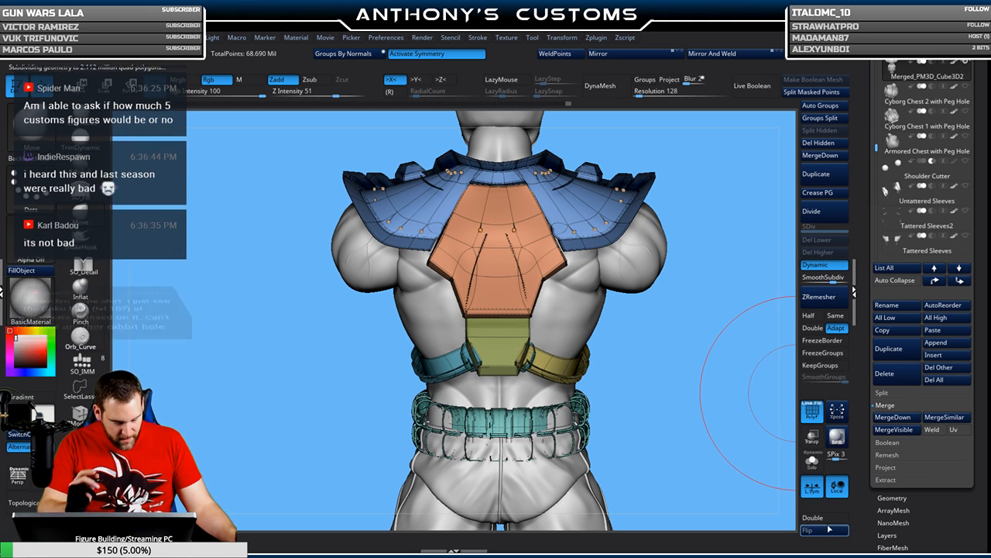
mouse_move(691, 324)
left_mouse_down()
mouse_move(683, 332)
mouse_move(697, 346)
mouse_move(672, 350)
mouse_move(636, 186)
left_mouse_up()
key("shift+f")
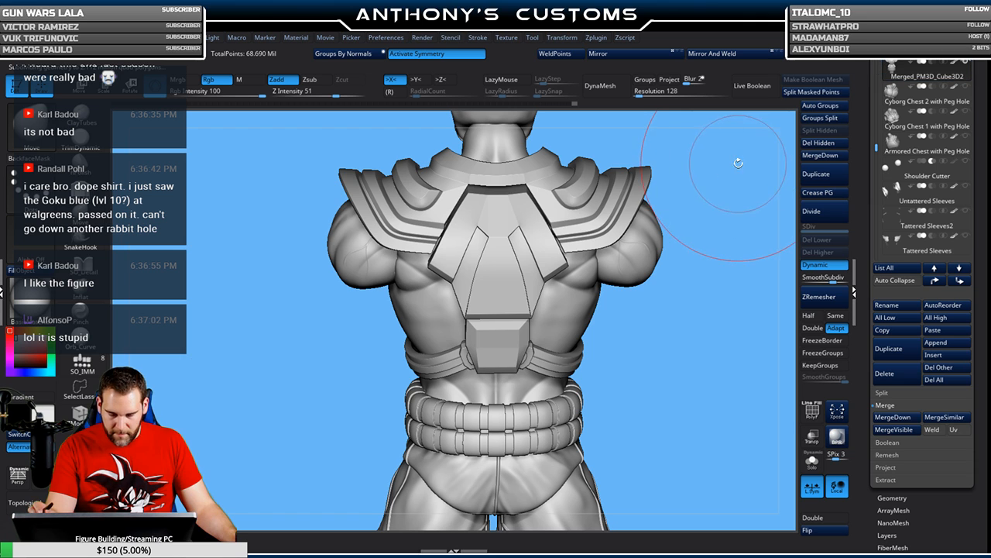
- Adjust the rear edge of the shoulder armor's collar above the back plate symmetrically with the Move brush
key("shift+f")
left_click_drag(724, 233, 690, 282, "shift")
key("shift+f")
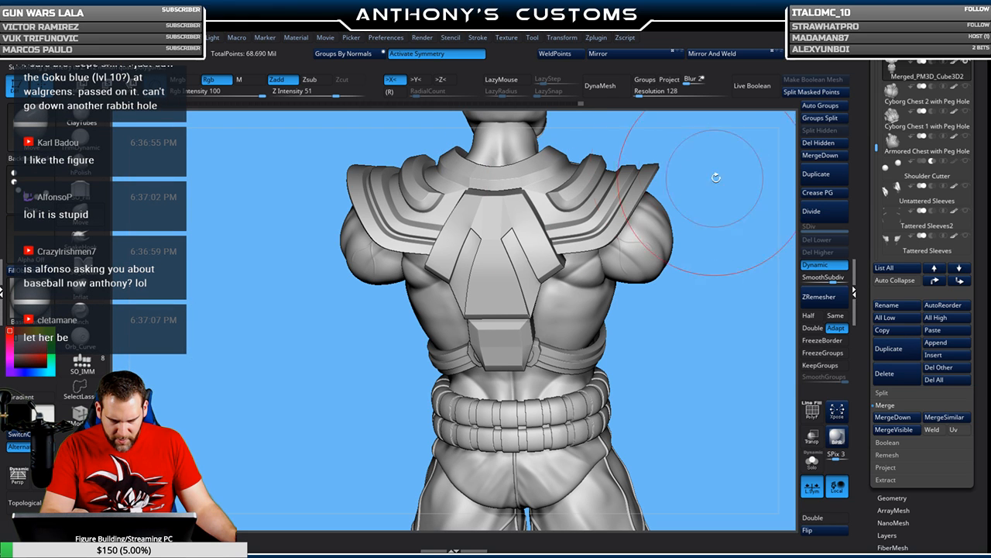
mouse_move(743, 179)
left_mouse_down("shift")
mouse_move(742, 169)
mouse_move(719, 189)
mouse_move(717, 230)
mouse_move(740, 168)
mouse_move(740, 210)
mouse_move(703, 158)
mouse_move(689, 161)
left_mouse_up("shift")
key("space")
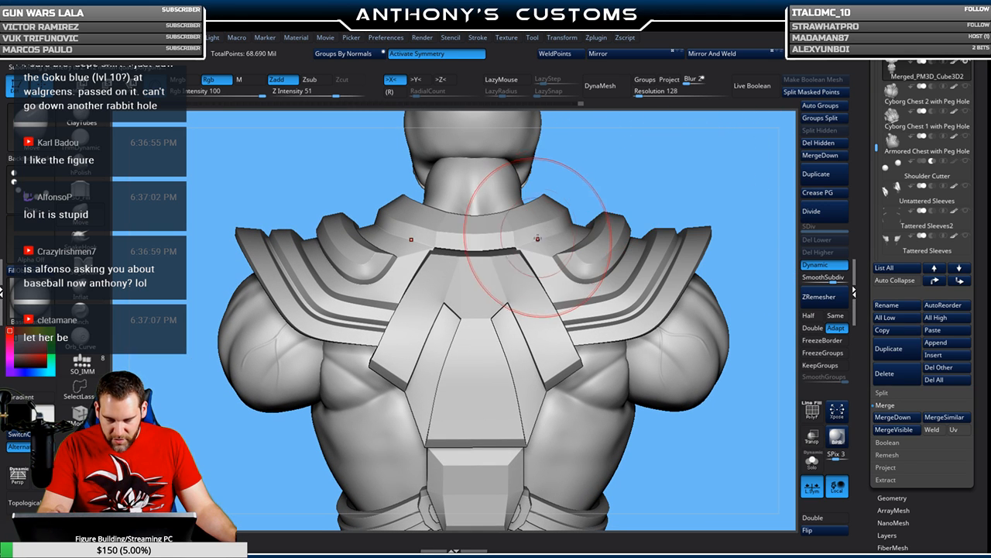
left_click_drag(434, 248, 516, 245)
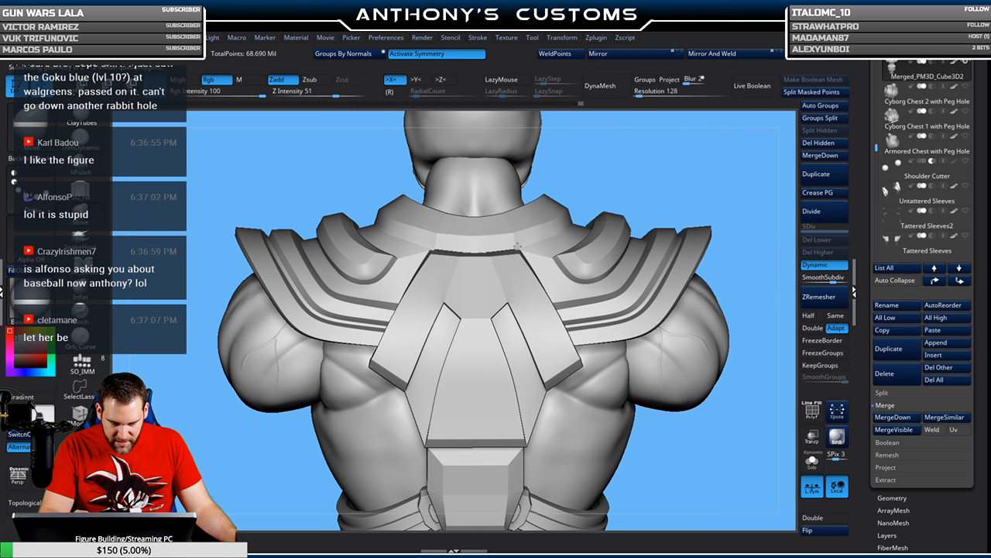
left_click_drag(704, 170, 708, 190)
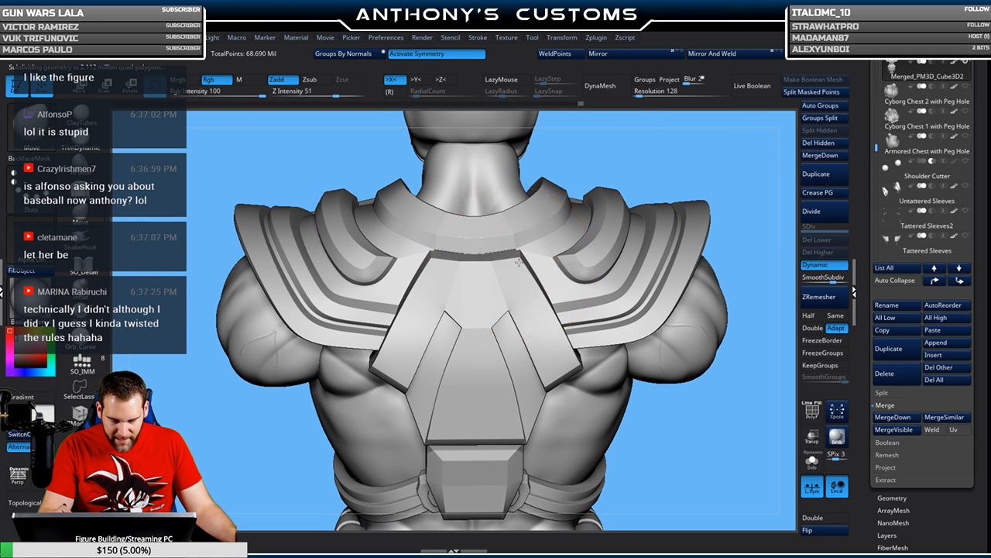
left_click_drag(741, 166, 733, 186)
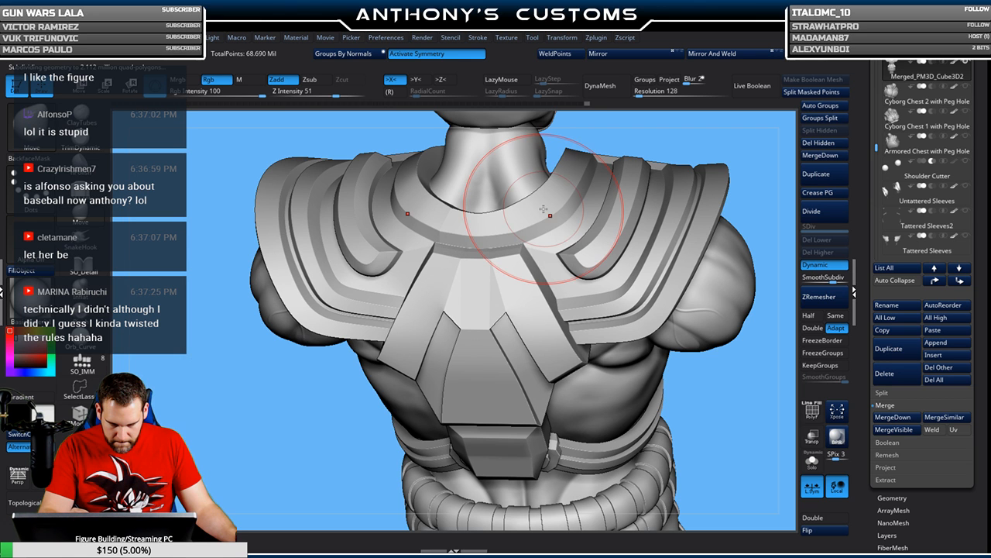
- Show the polyframe and check the shoulder armor and back plates from the side and from behind
left_click_drag(728, 377, 729, 323)
left_click_drag(671, 175, 695, 179)
left_click_drag(664, 212, 746, 193)
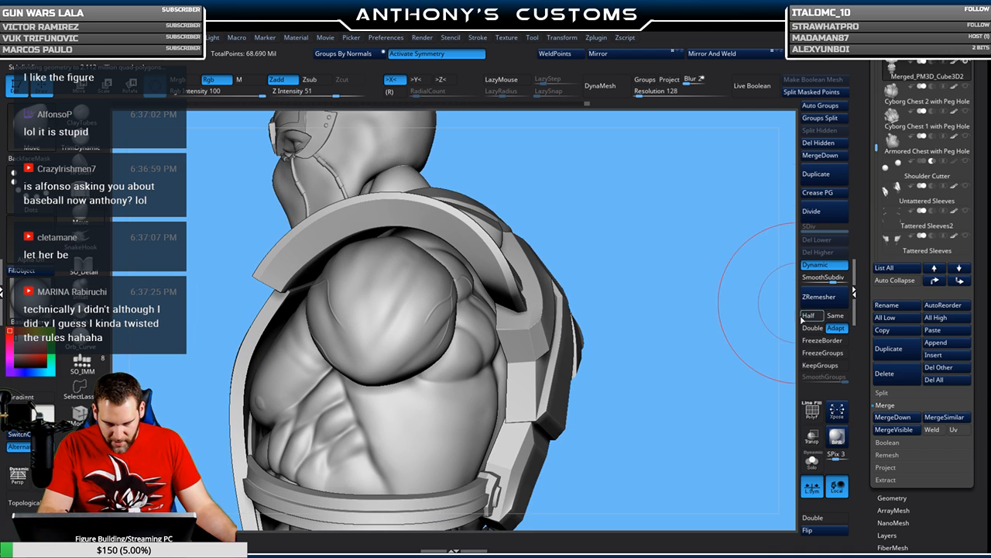
mouse_move(628, 365)
left_mouse_down()
mouse_move(665, 336)
mouse_move(663, 370)
mouse_move(697, 332)
left_mouse_up()
key("shift+f")
left_click_drag(715, 448, 796, 424)
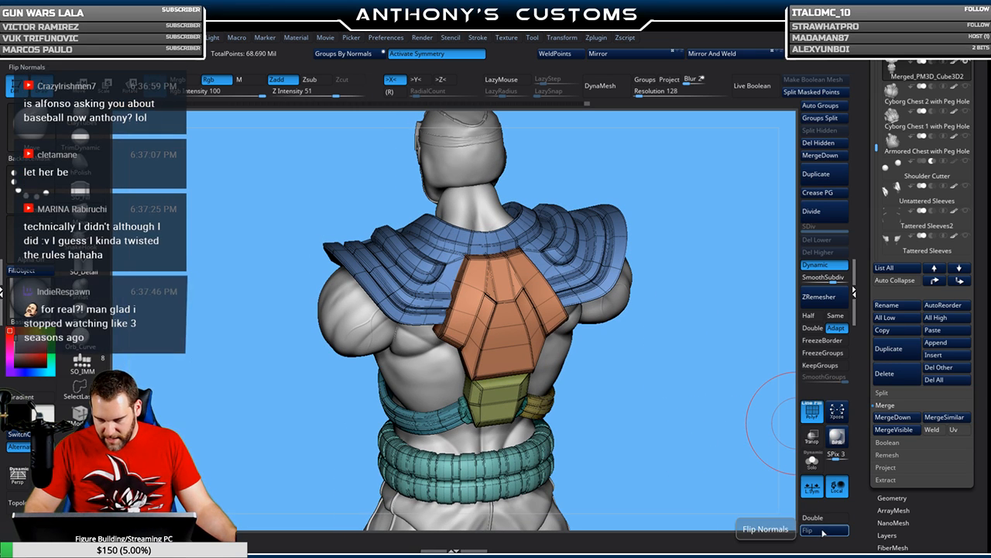
- Flip the outfit's normals to check where the shoulder armor overlaps the back plates, and restore the normals and plain shading
left_click(824, 531)
mouse_move(686, 262)
left_mouse_down()
mouse_move(661, 343)
mouse_move(664, 384)
mouse_move(517, 242)
left_mouse_up()
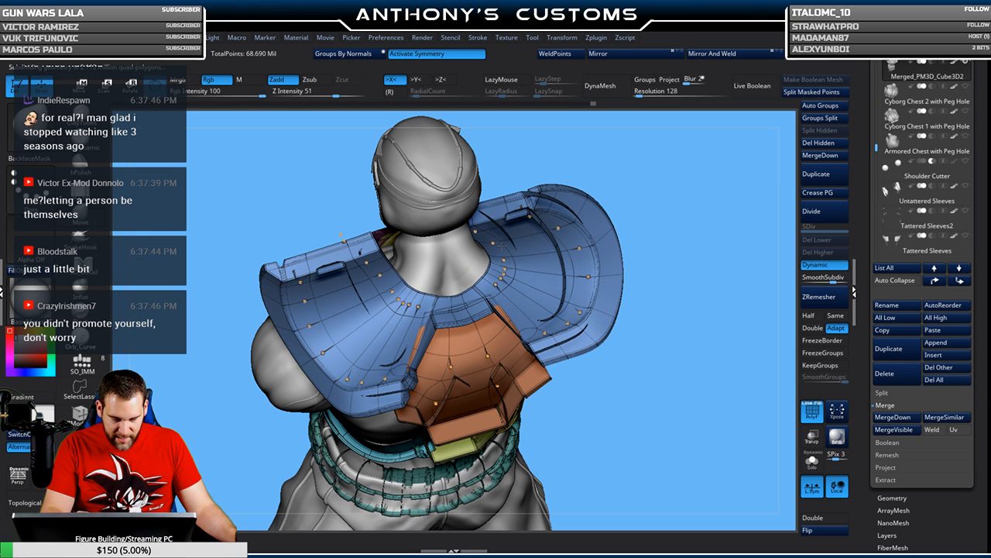
left_click_drag(678, 203, 655, 195)
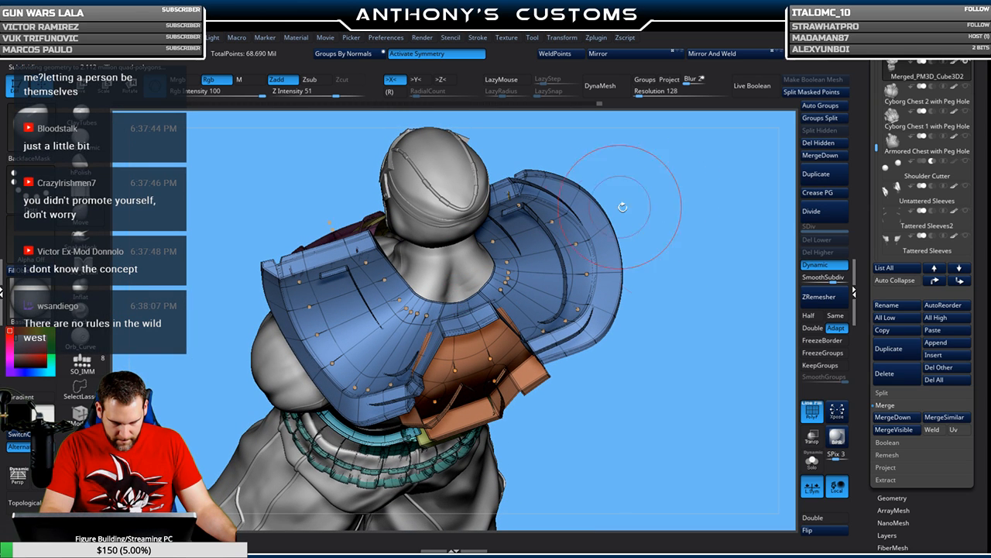
left_click_drag(696, 210, 712, 190)
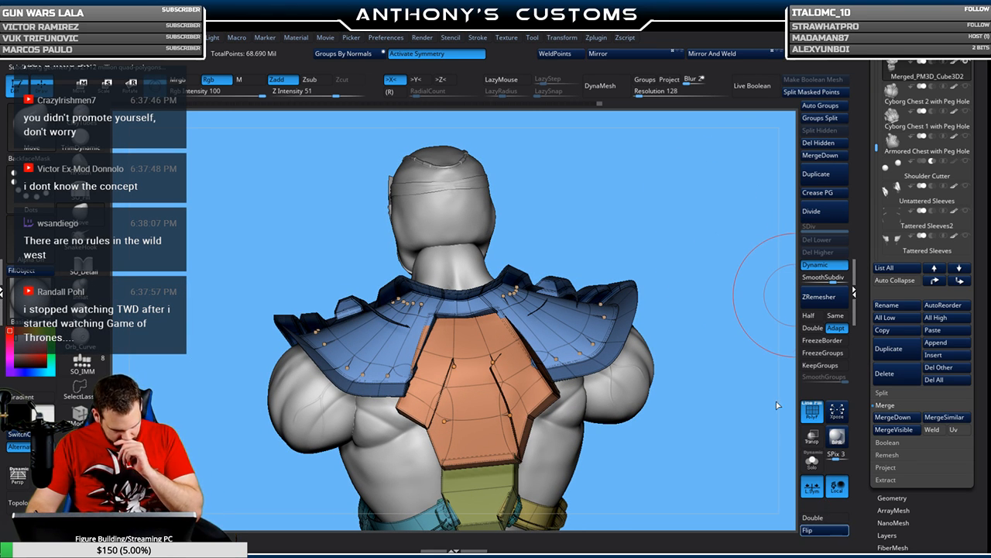
left_click_drag(715, 215, 706, 248)
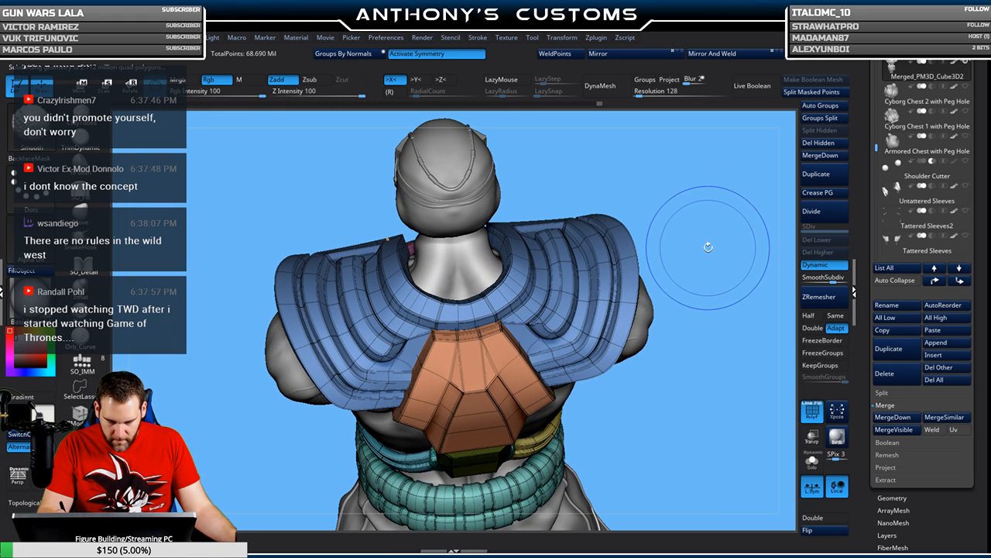
key("shift+f")
- Examine the rear collar up close and the whole figure's silhouette from the side, front and three-quarter view
left_click_drag(708, 245, 601, 244)
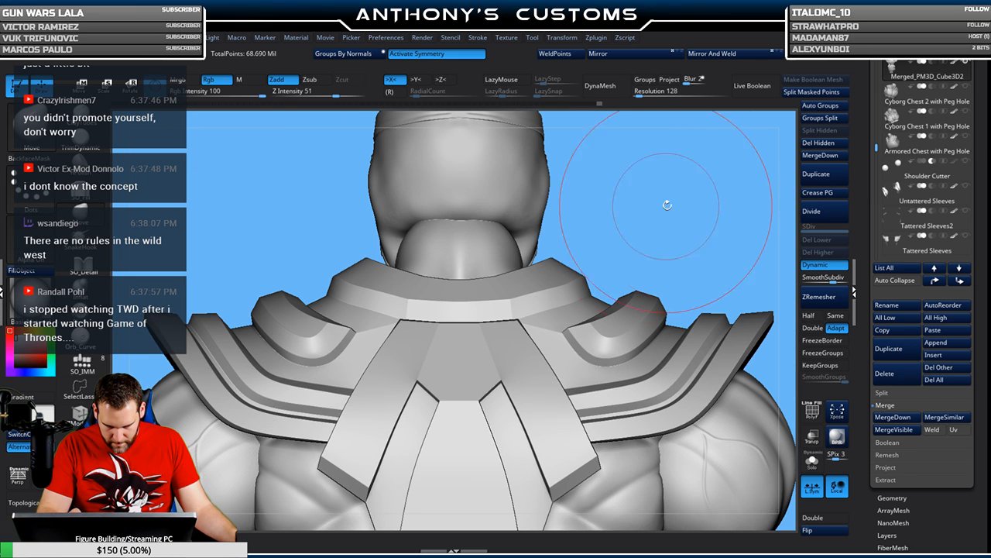
key("f")
left_click_drag(614, 299, 665, 270)
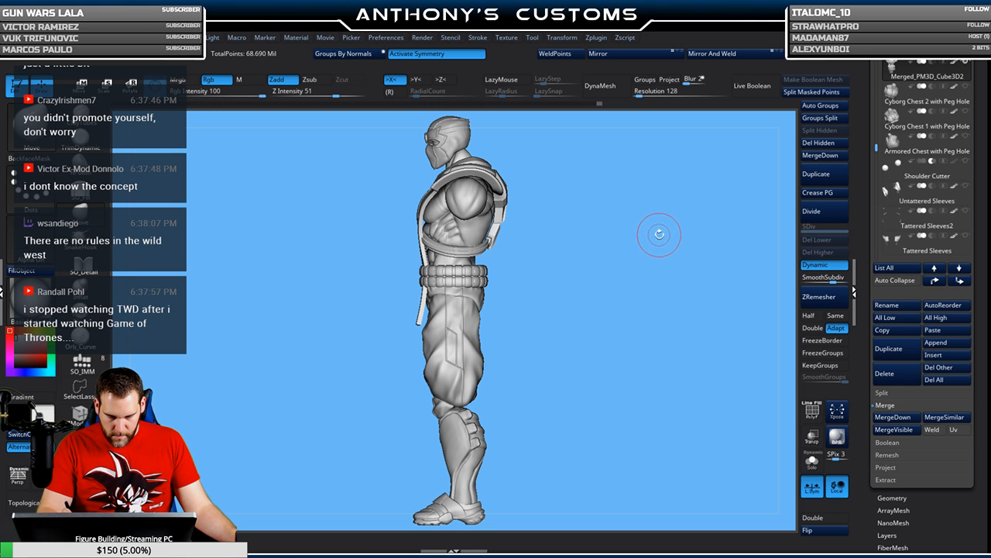
left_click_drag(575, 311, 633, 293)
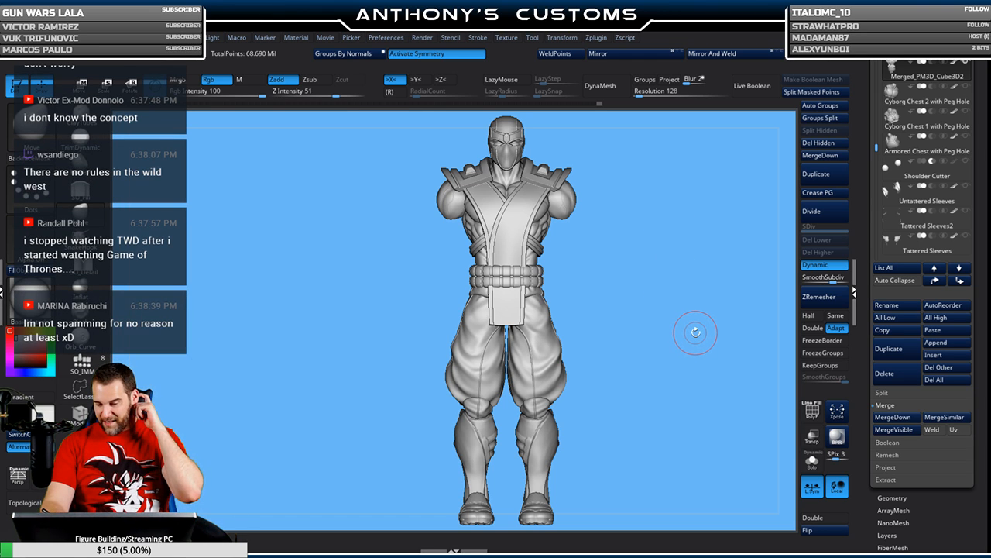
left_click_drag(649, 317, 656, 313)
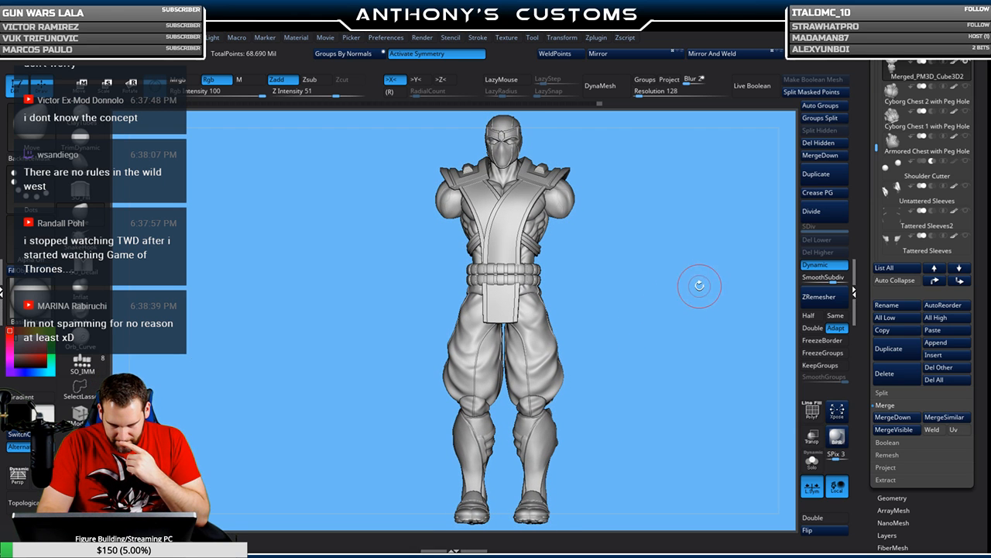
mouse_move(682, 319)
left_mouse_down()
mouse_move(619, 343)
mouse_move(633, 321)
left_mouse_up()
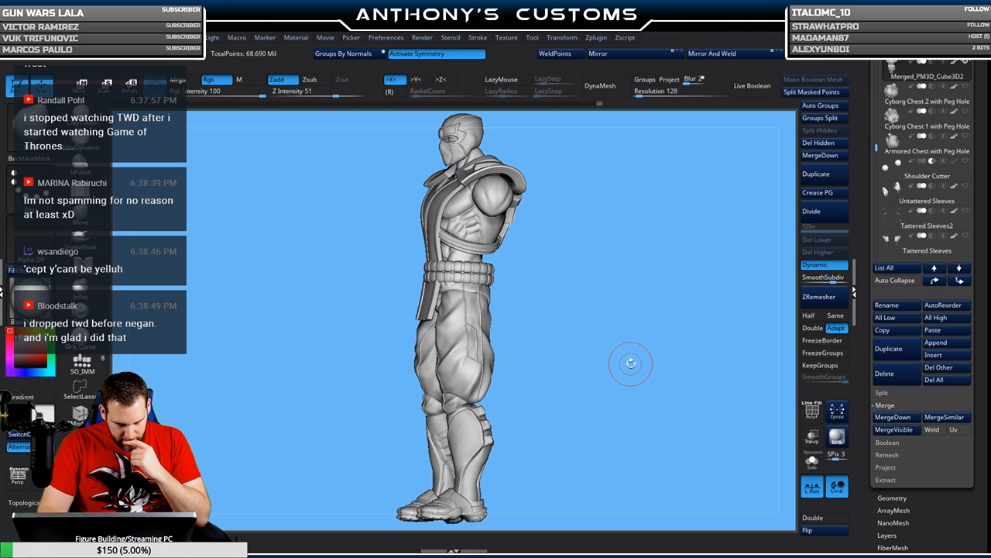
mouse_move(631, 361)
left_mouse_down()
mouse_move(615, 372)
mouse_move(575, 370)
mouse_move(611, 382)
mouse_move(618, 370)
left_mouse_up()
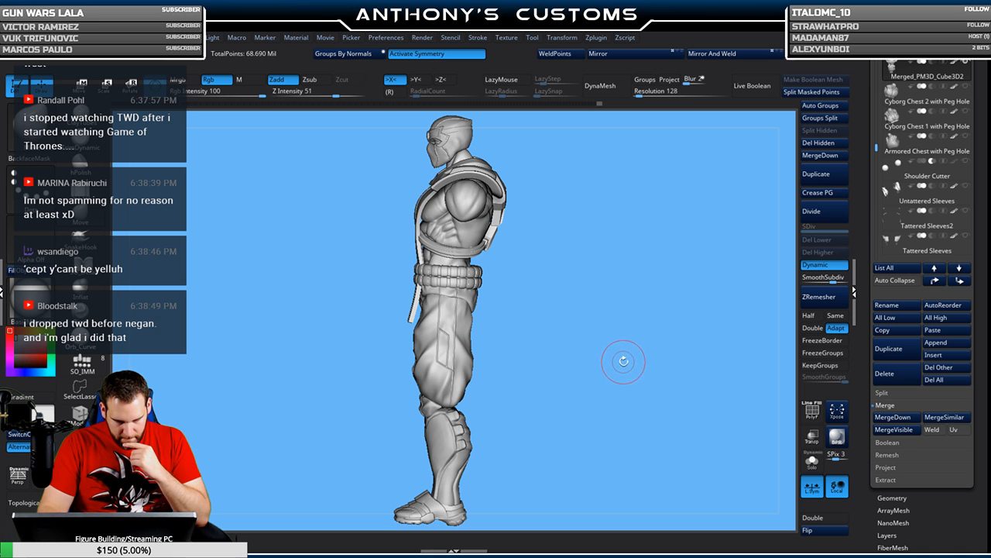
left_click_drag(626, 363, 625, 368)
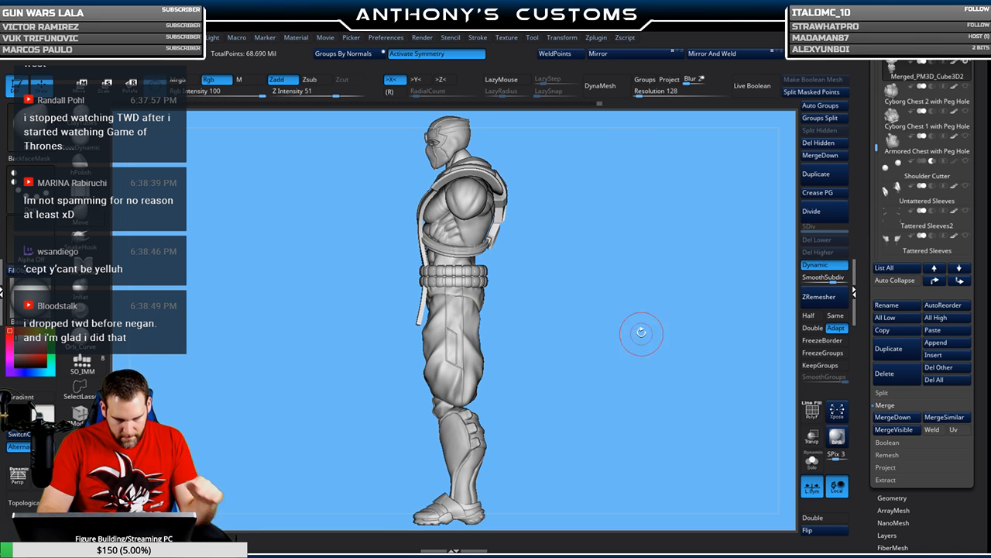
- Turn on transparency to check the straps, back plates and belt against the body, and turn it off again
mouse_move(638, 333)
left_mouse_down()
mouse_move(630, 387)
mouse_move(650, 372)
left_mouse_up()
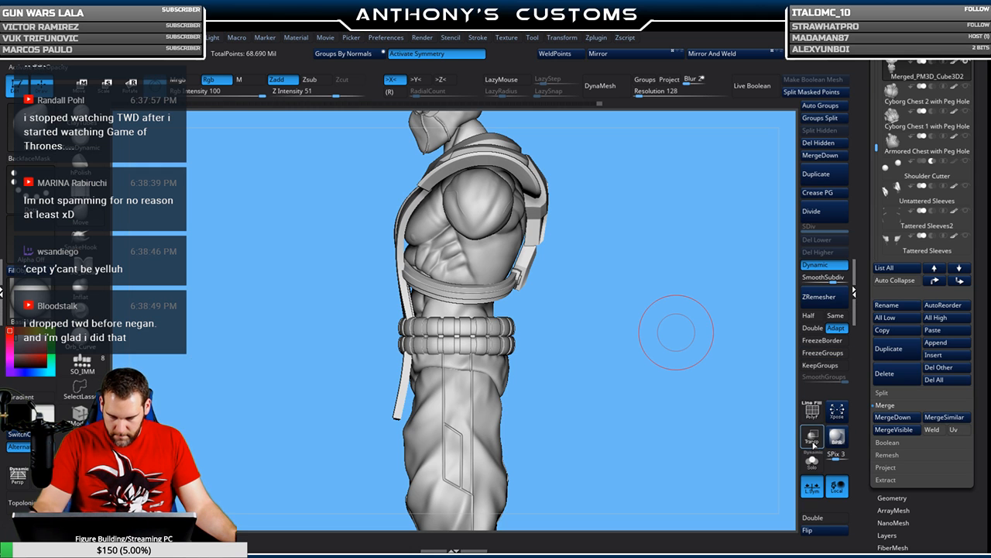
mouse_move(673, 399)
left_mouse_down()
mouse_move(679, 450)
mouse_move(691, 434)
mouse_move(670, 429)
mouse_move(684, 426)
mouse_move(681, 381)
left_mouse_up()
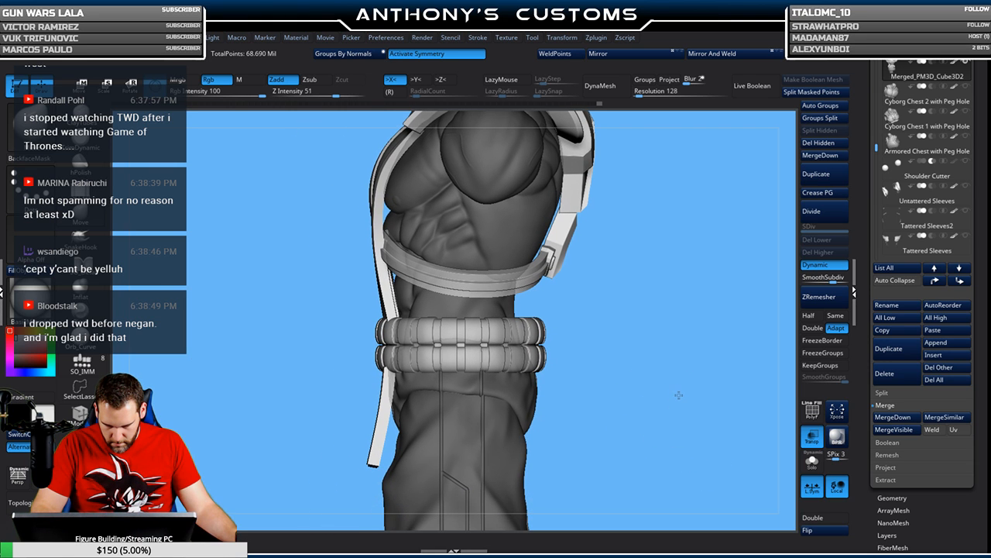
key("space")
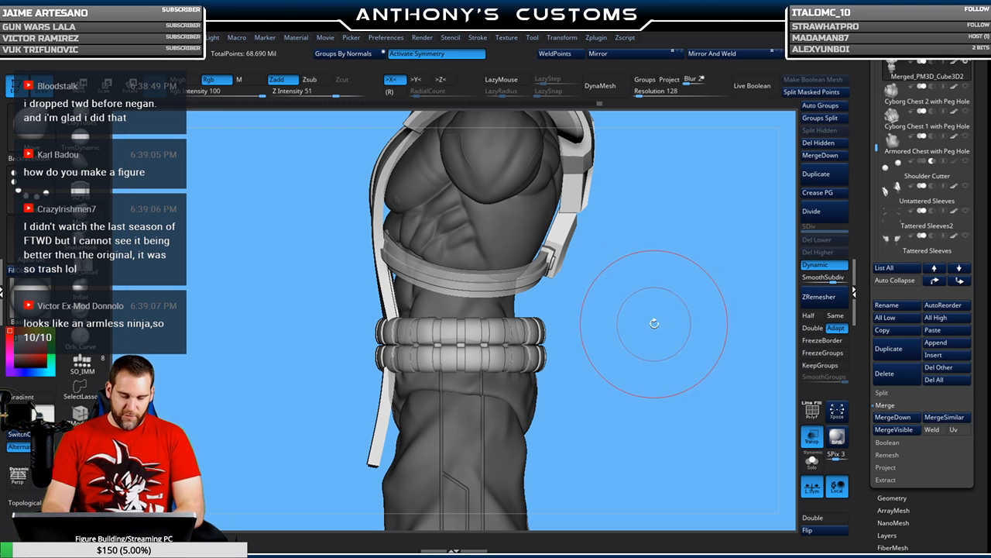
key("space")
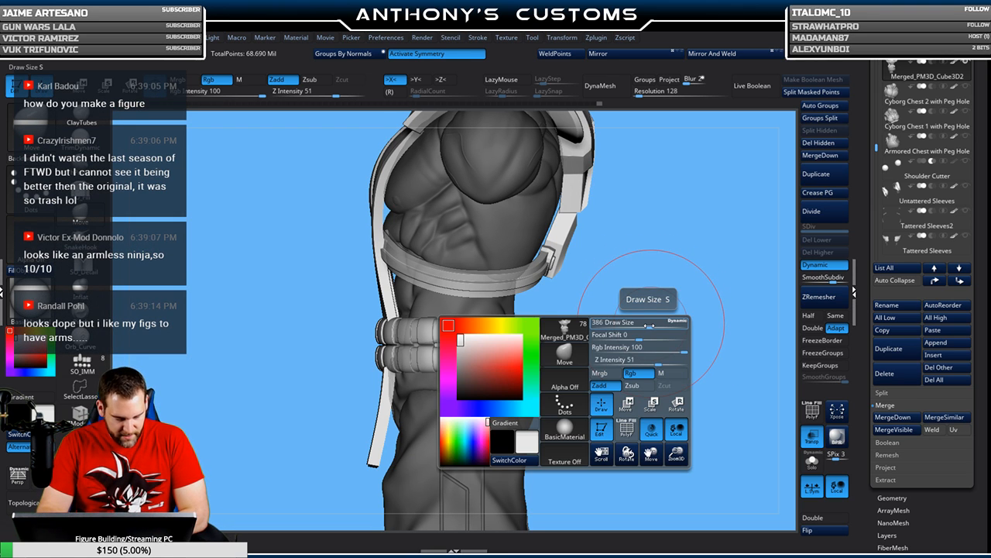
mouse_move(650, 325)
left_mouse_down()
mouse_move(573, 337)
mouse_move(610, 338)
left_mouse_up()
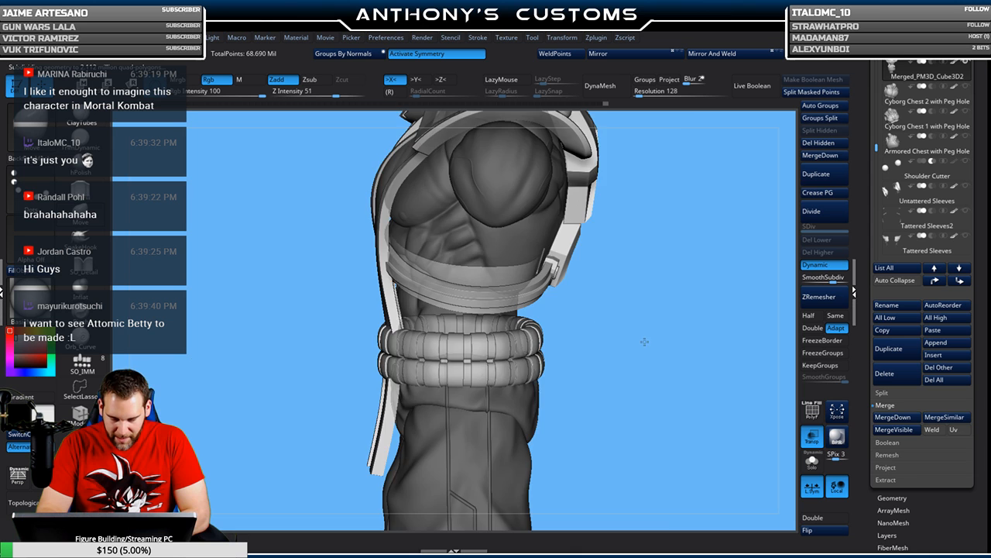
left_click_drag(642, 336, 690, 333)
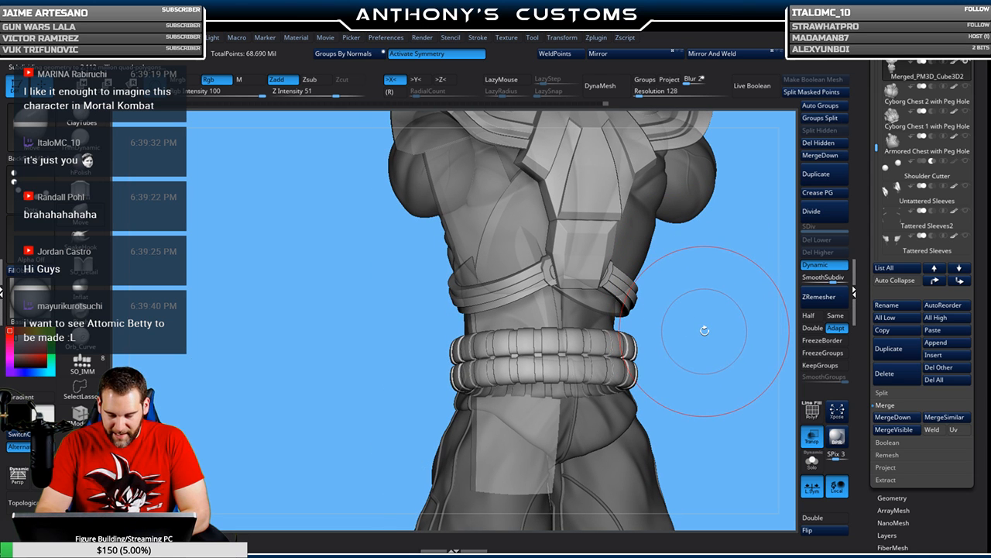
key("shift+f")
left_click_drag(709, 331, 751, 310)
key("shift+f")
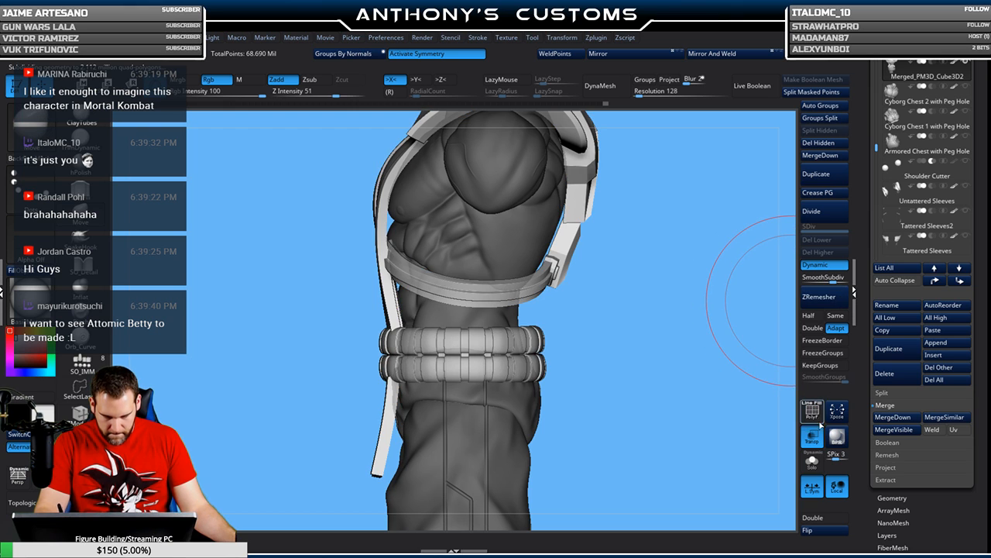
left_click(810, 439)
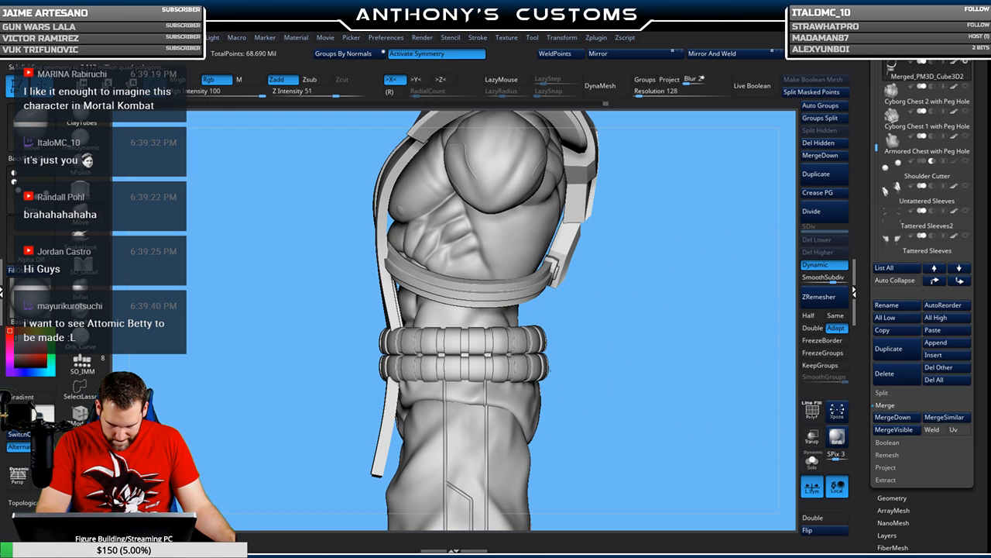
- Examine how the waist belt, chest straps and lower back armor sit on the torso from behind and the side
key("space")
left_click_drag(672, 323, 647, 317, "shift")
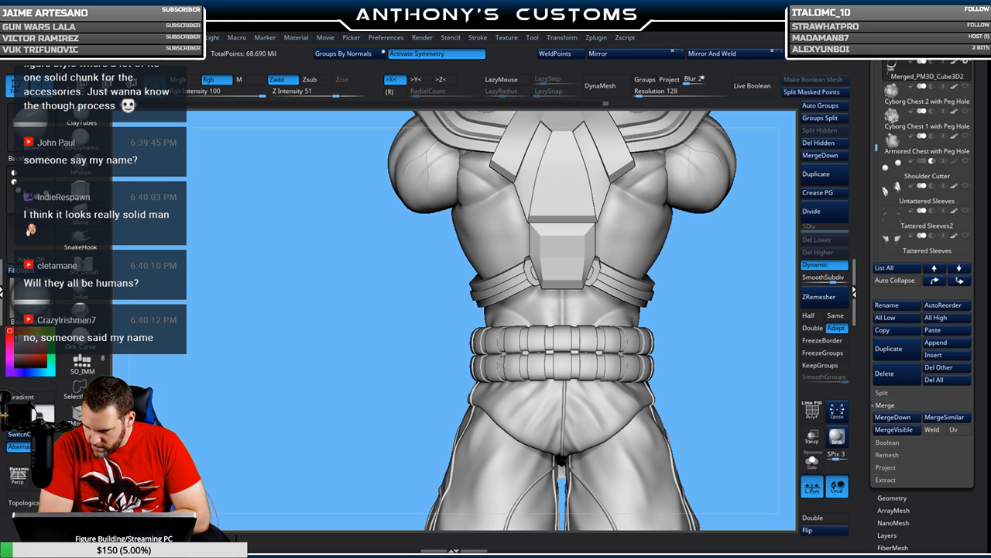
left_click_drag(686, 288, 690, 240)
left_click_drag(702, 287, 662, 317, "alt")
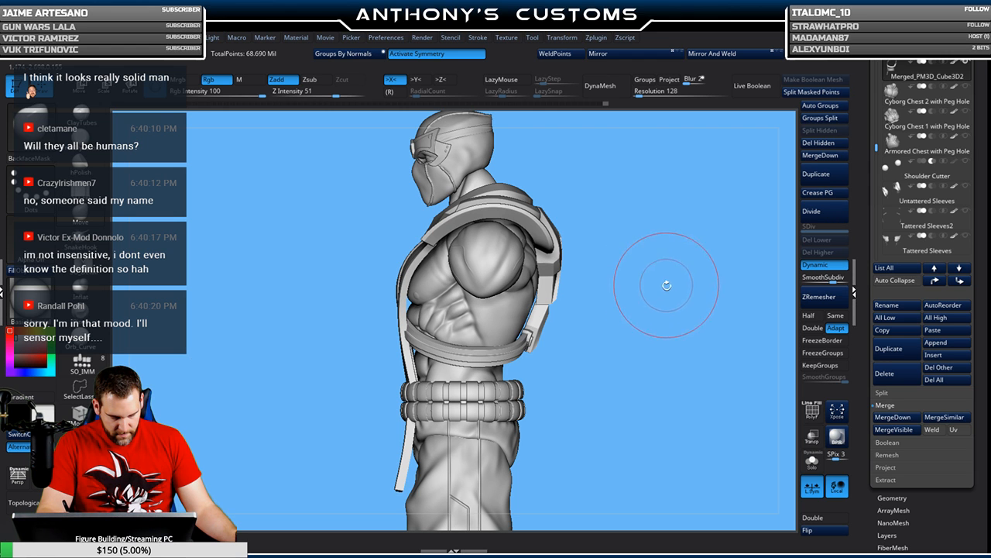
mouse_move(657, 268)
left_mouse_down("alt")
mouse_move(659, 337)
mouse_move(658, 309)
mouse_move(669, 328)
mouse_move(650, 308)
mouse_move(667, 306)
left_mouse_up("alt")
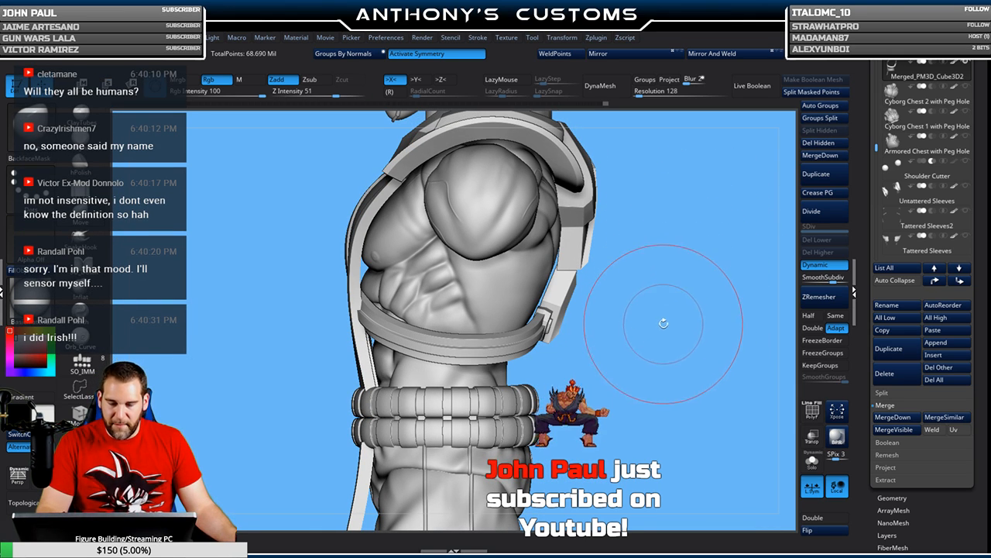
left_click_drag(670, 334, 646, 339)
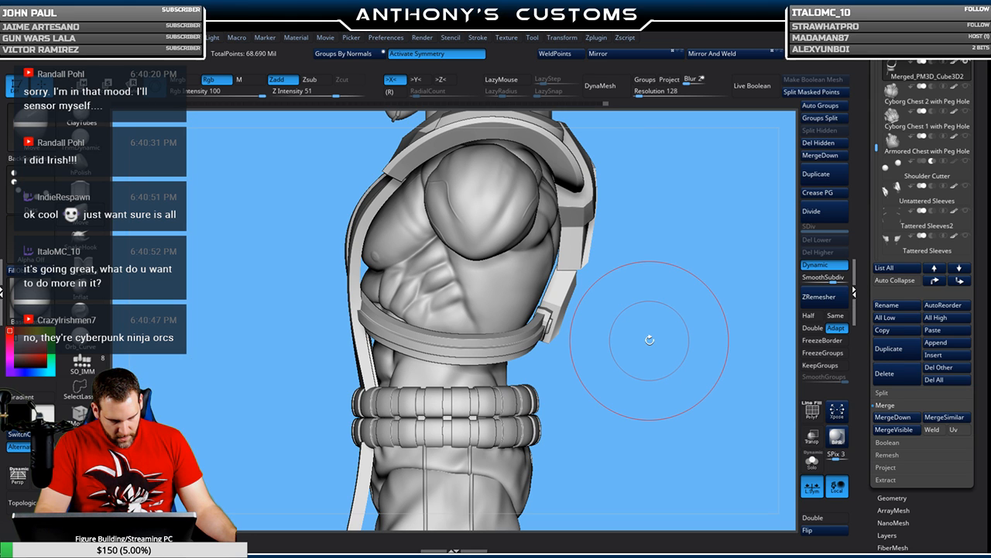
mouse_move(661, 340)
left_mouse_down()
mouse_move(652, 342)
mouse_move(701, 337)
mouse_move(612, 352)
left_mouse_up()
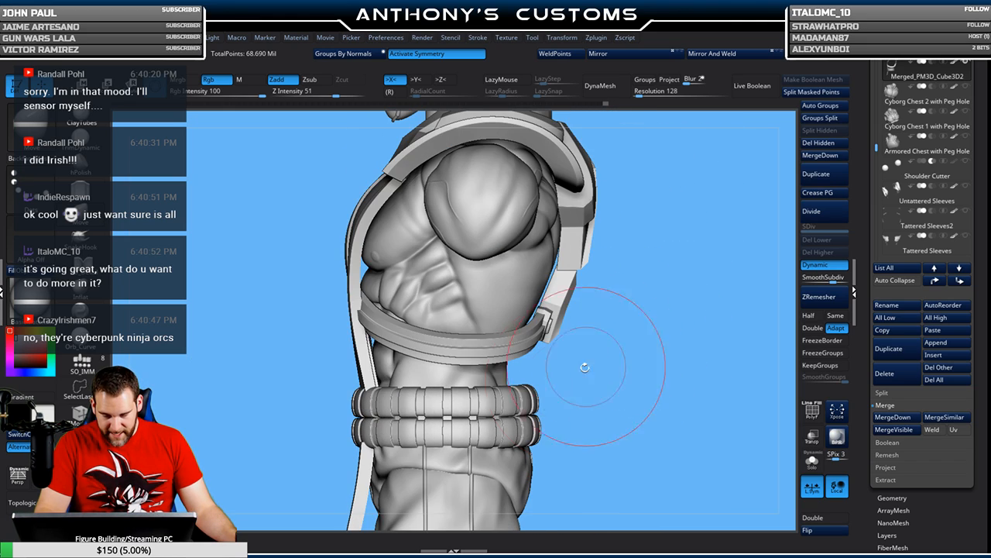
key("space")
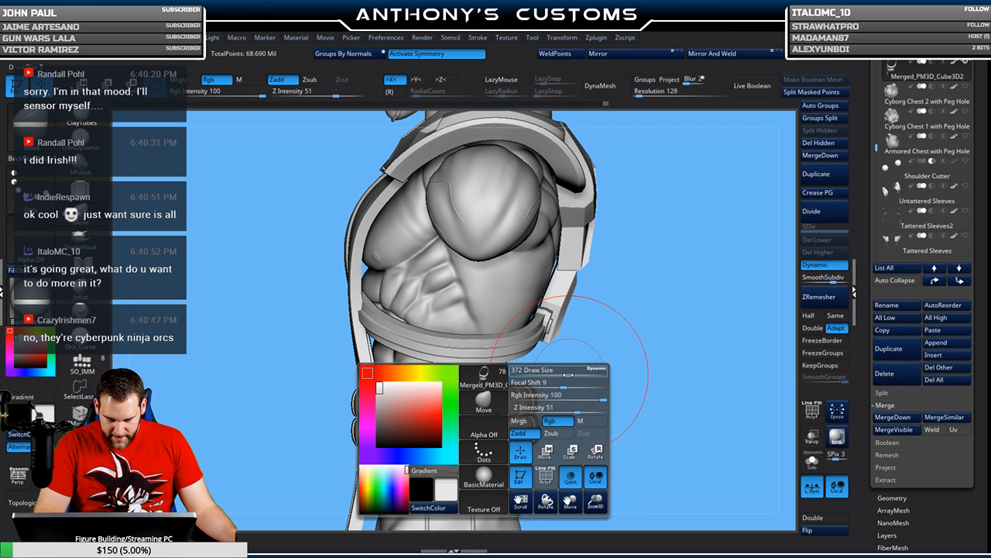
left_click_drag(667, 325, 622, 325)
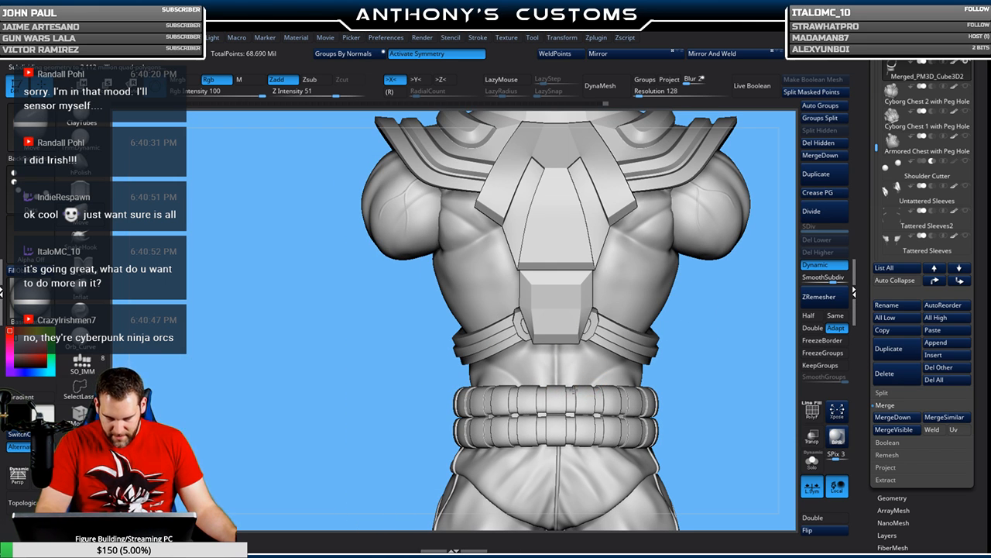
- Show the polyframe and check the outfit's parts on the figure from the side, the rear three-quarter and the front
mouse_move(729, 372)
left_mouse_down()
mouse_move(701, 364)
mouse_move(725, 347)
mouse_move(666, 366)
mouse_move(656, 341)
left_mouse_up()
key("shift+f")
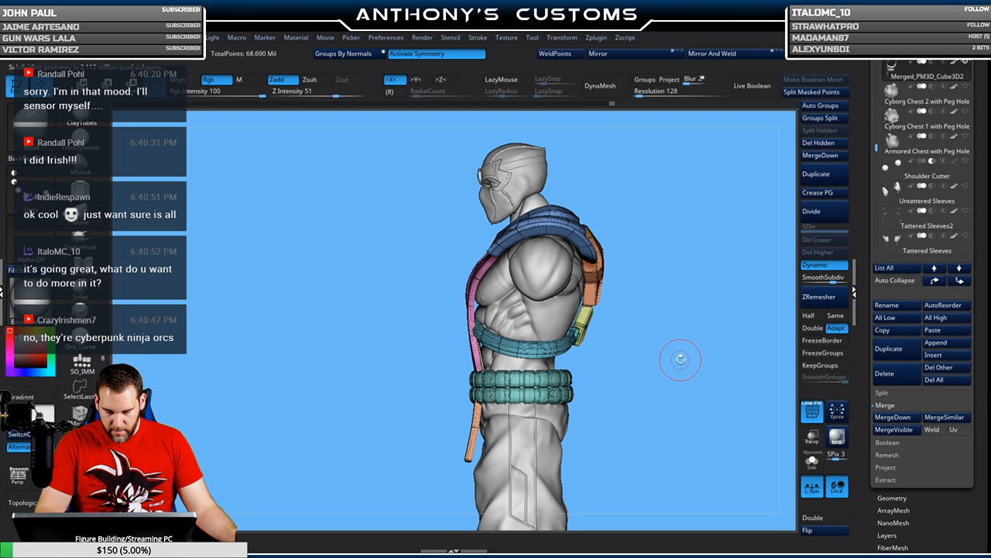
left_click_drag(680, 359, 641, 376)
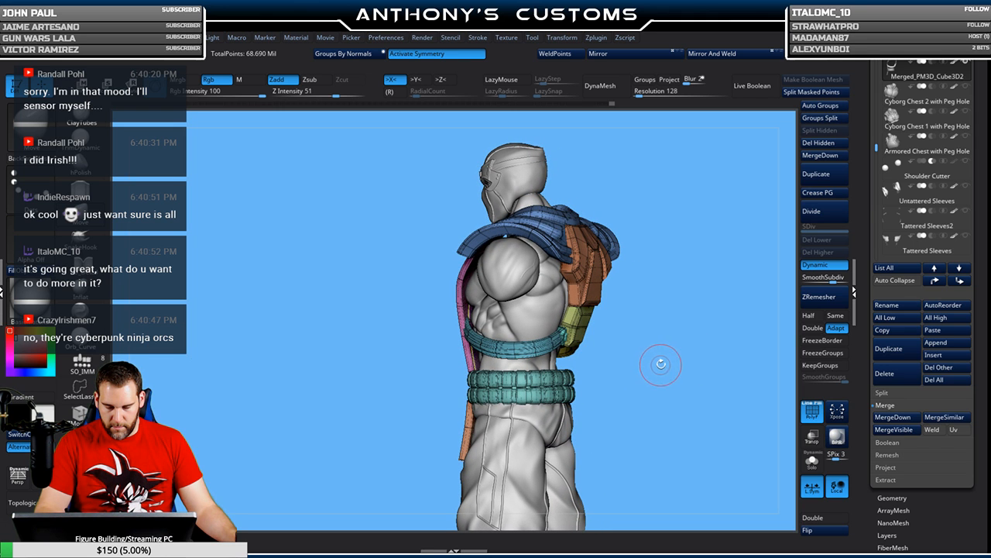
left_click_drag(668, 376, 648, 339)
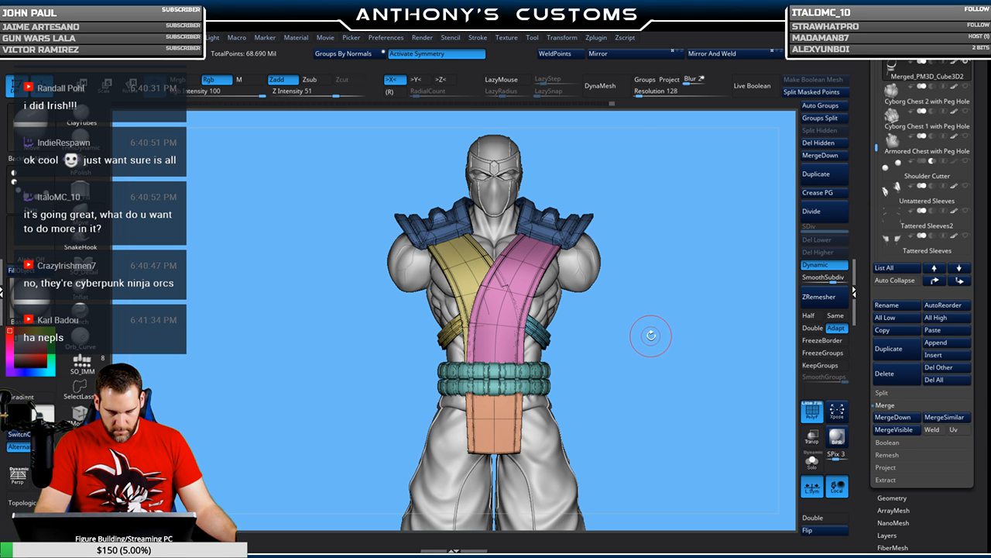
- Check the waist belt and front flap up close with the polyframe on, toggling dynamic subdivision off and on
left_click_drag(657, 340, 774, 238, "alt")
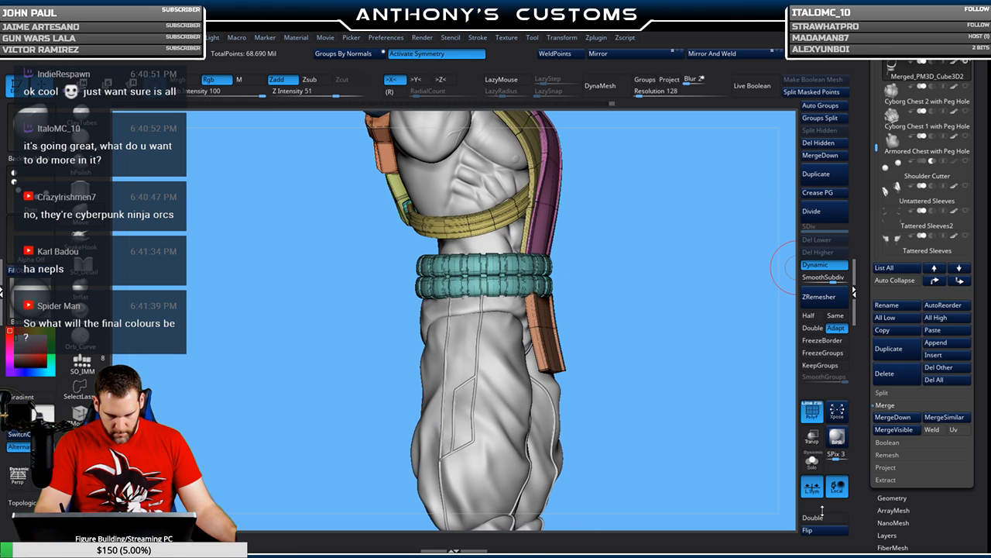
left_click_drag(708, 302, 790, 369)
mouse_move(687, 381)
left_mouse_down()
mouse_move(666, 332)
mouse_move(686, 369)
mouse_move(642, 332)
mouse_move(640, 308)
mouse_move(636, 346)
mouse_move(622, 348)
mouse_move(627, 336)
mouse_move(644, 346)
mouse_move(708, 289)
mouse_move(638, 299)
mouse_move(626, 323)
mouse_move(619, 297)
left_mouse_up()
key("shift+f")
key("space")
key("shift+f")
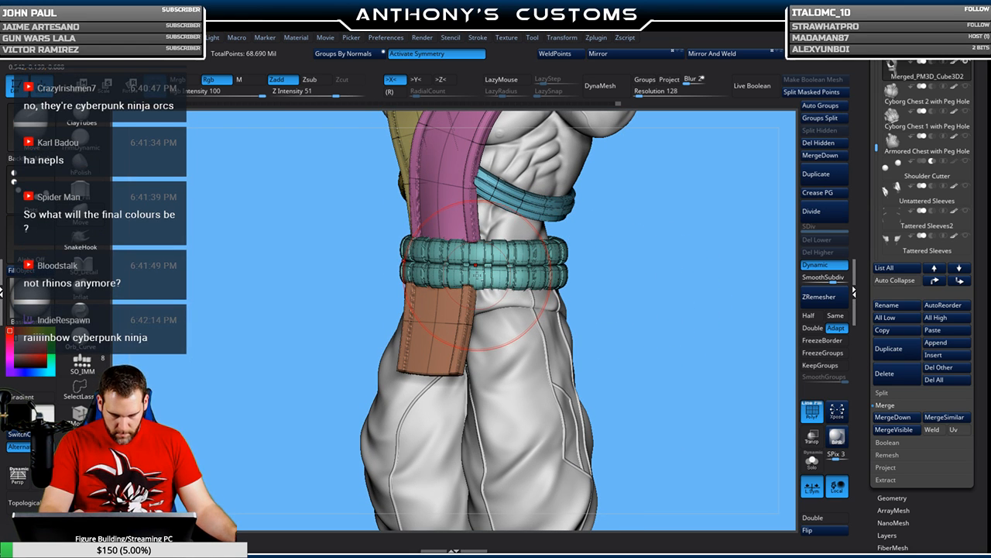
left_click(814, 264)
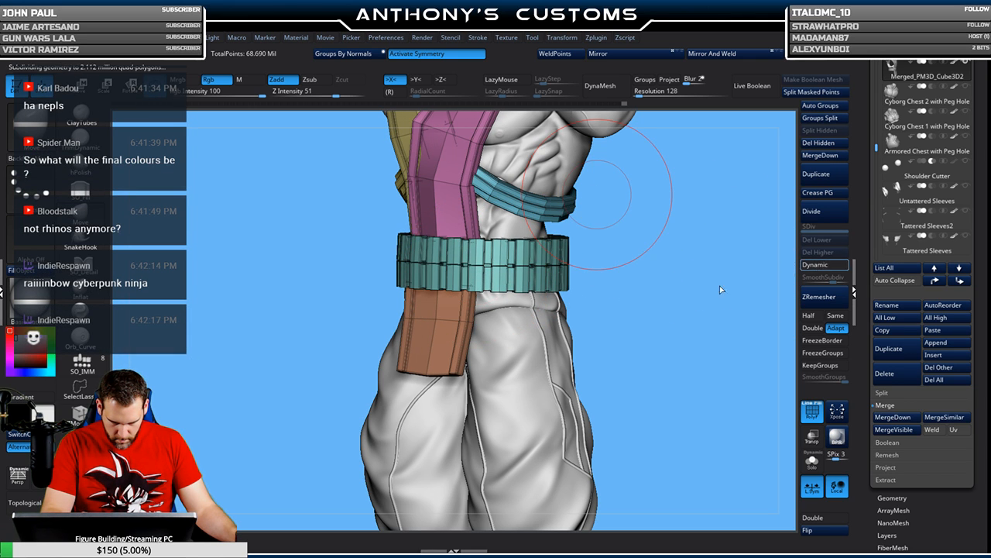
key("d")
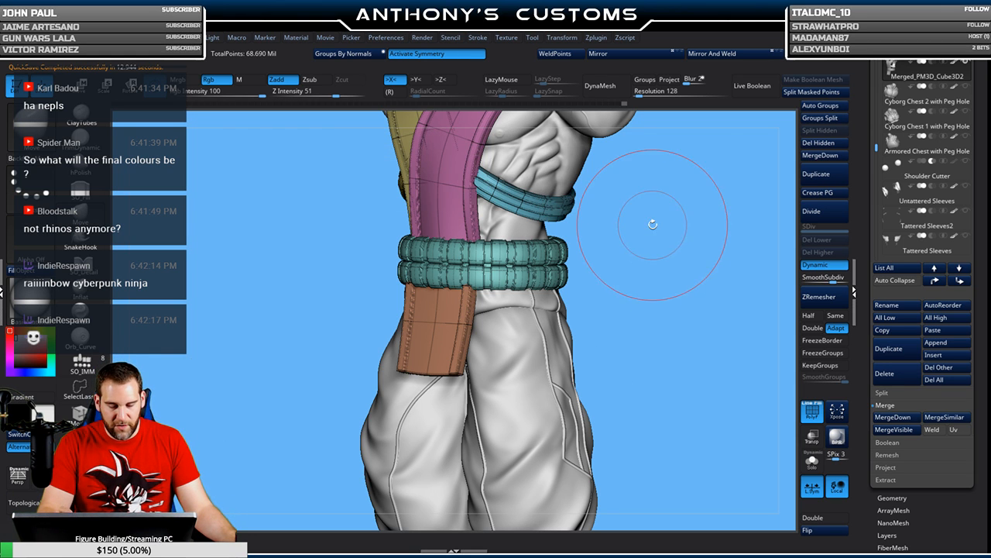
- Check how the front flap hangs below the waist belt from the front and side, toggling the polyframe
mouse_move(682, 294)
left_mouse_down()
mouse_move(647, 292)
mouse_move(694, 301)
mouse_move(688, 285)
left_mouse_up()
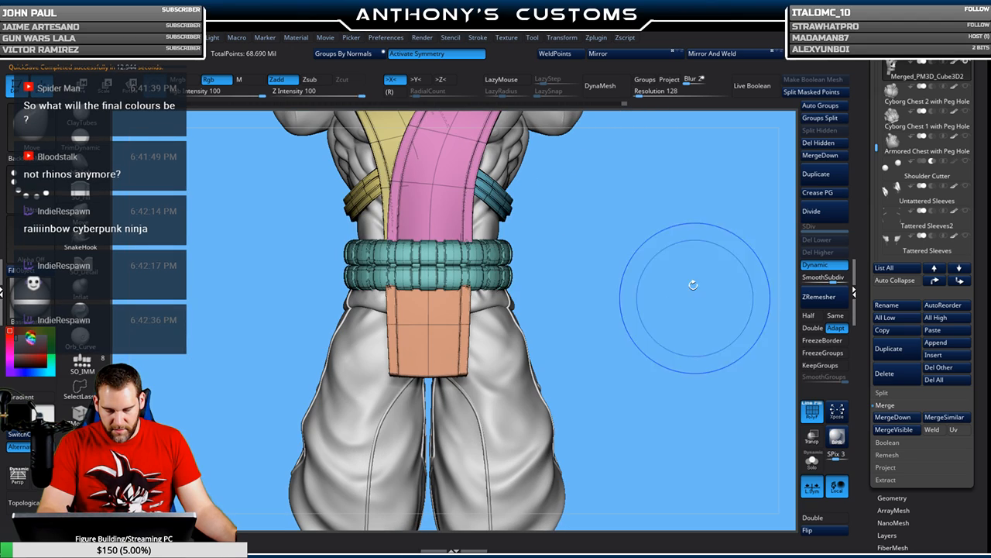
key("shift+f")
mouse_move(626, 313)
left_mouse_down()
mouse_move(645, 314)
mouse_move(632, 309)
left_mouse_up()
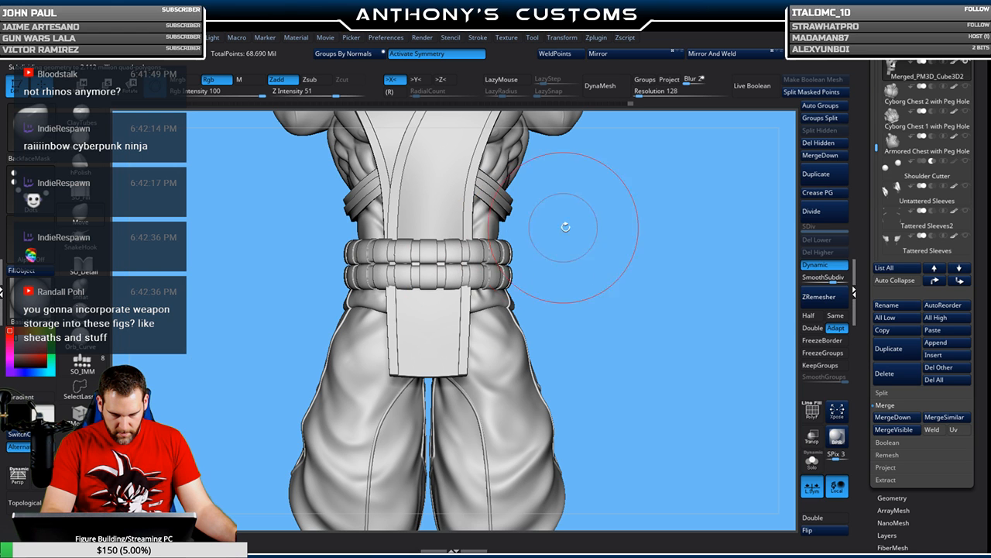
mouse_move(620, 239)
left_mouse_down()
mouse_move(598, 224)
mouse_move(610, 217)
left_mouse_up()
mouse_move(642, 310)
left_mouse_down()
mouse_move(680, 335)
mouse_move(679, 316)
left_mouse_up()
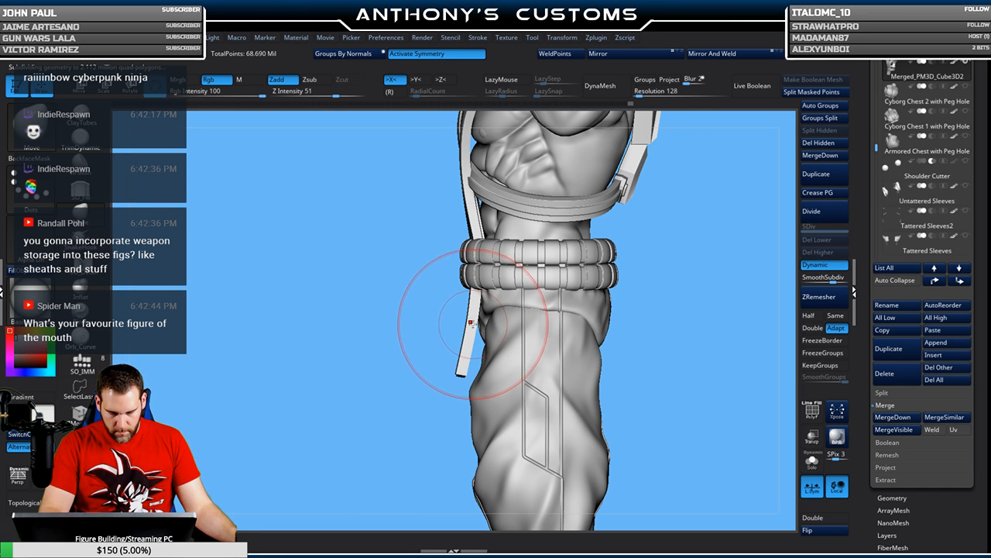
key("ctrl+shift")
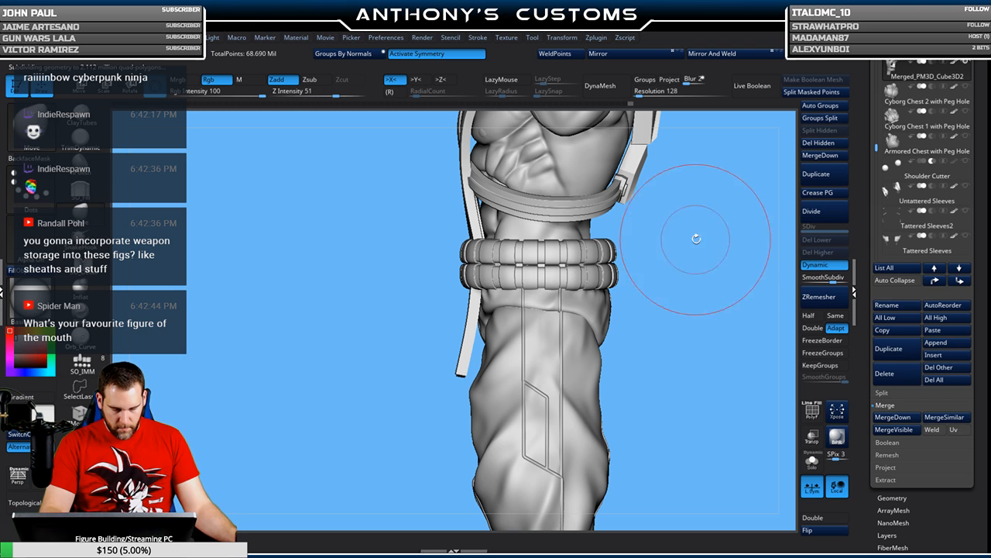
key("shift+f")
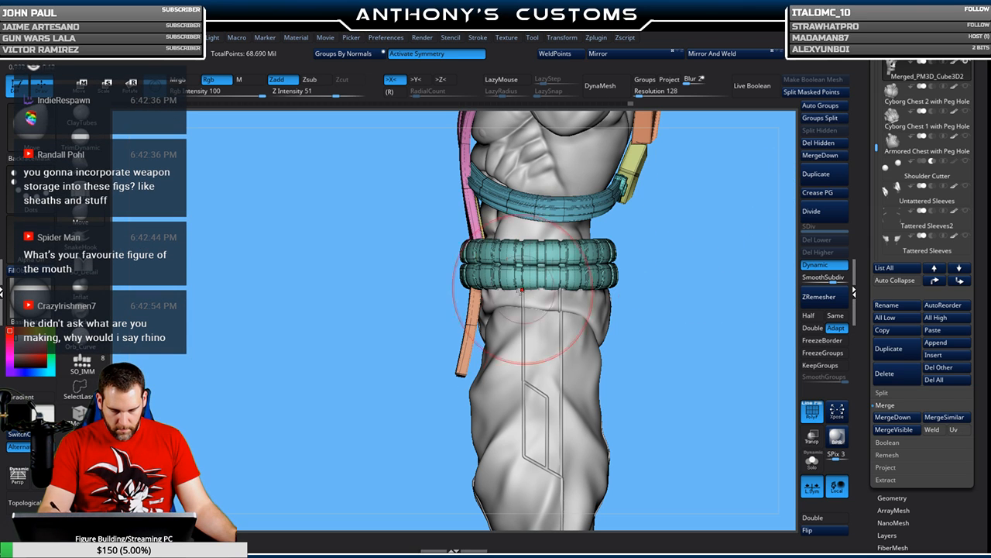
- Isolate the front flap's polygroup, solo the subtool and expose the back of the flap
left_click(470, 325, "ctrl+shift")
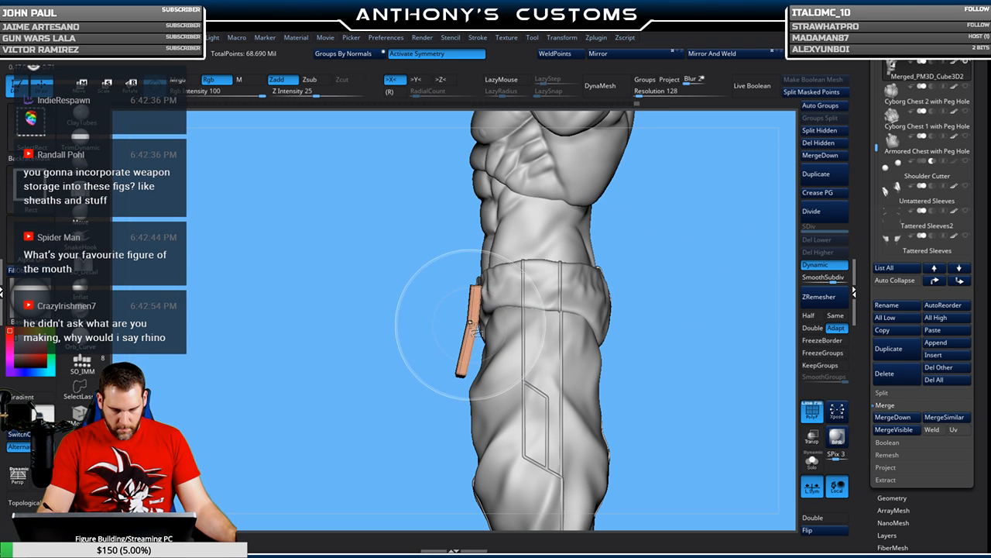
left_click(812, 461)
mouse_move(644, 363)
left_mouse_down("alt")
mouse_move(641, 454)
mouse_move(655, 363)
mouse_move(634, 357)
mouse_move(675, 387)
left_mouse_up("alt")
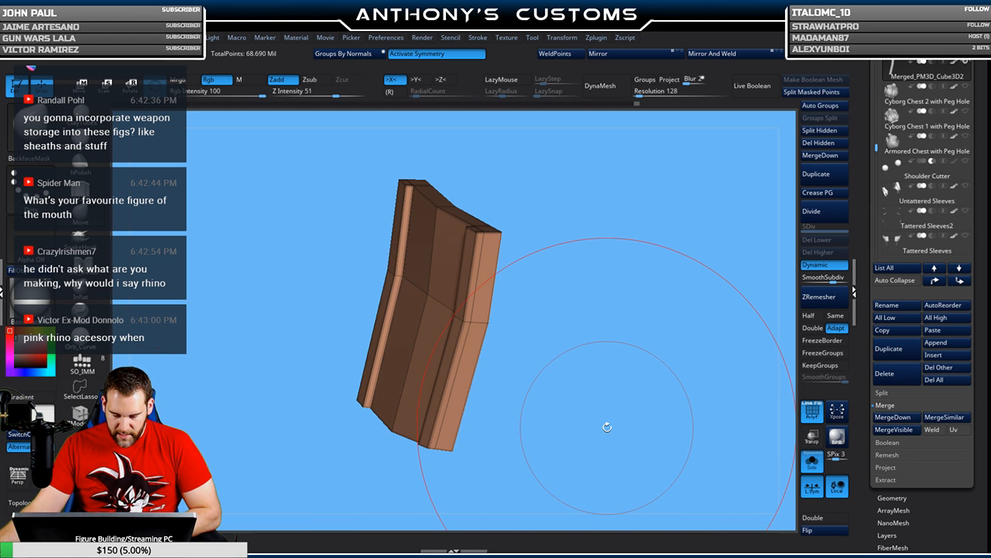
key("space")
left_click_drag(622, 268, 601, 270)
left_click_drag(672, 272, 611, 271)
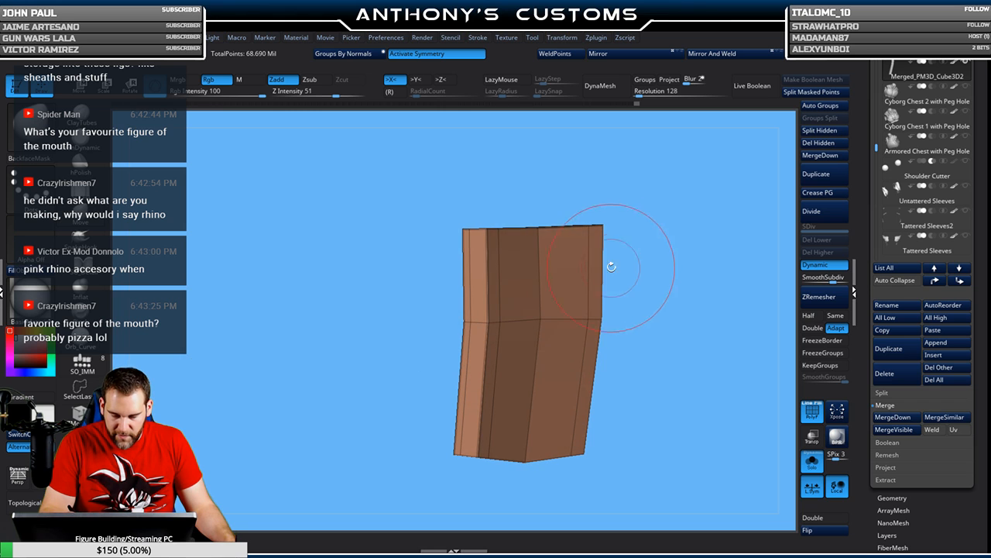
- Mark the flap's back faces with ZModeler, shift them to adjust its thickness, and turn solo off
key("space")
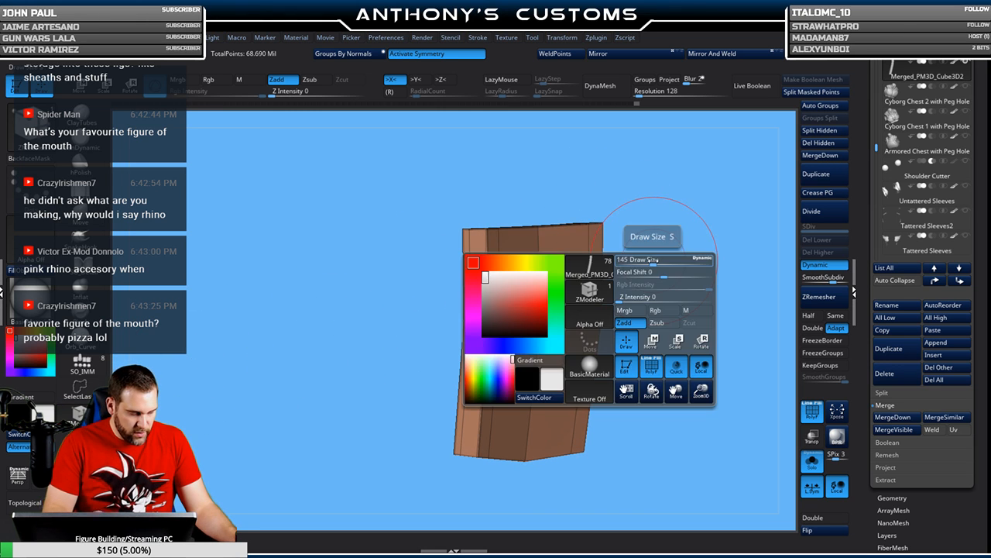
left_click(505, 303)
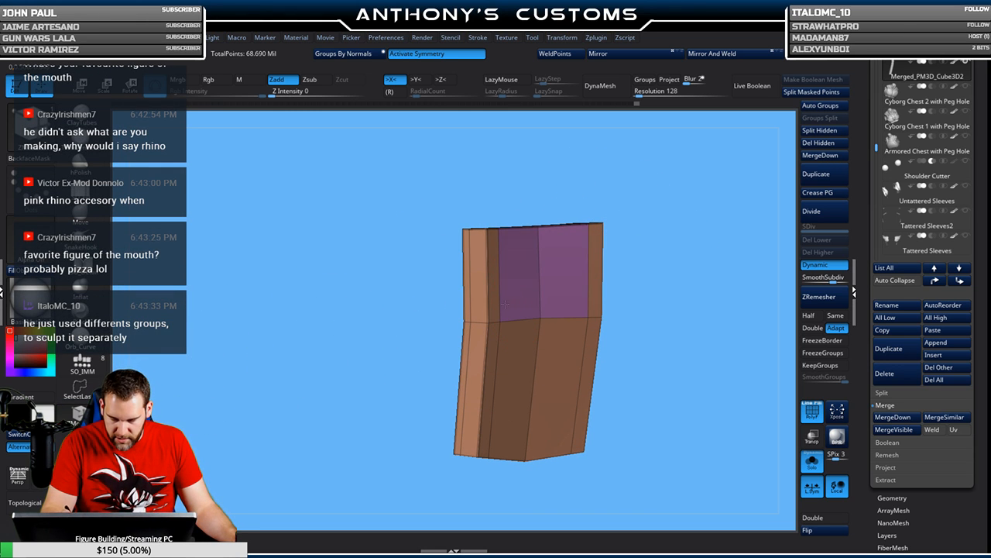
mouse_move(634, 273)
left_mouse_down()
mouse_move(738, 266)
mouse_move(637, 260)
left_mouse_up()
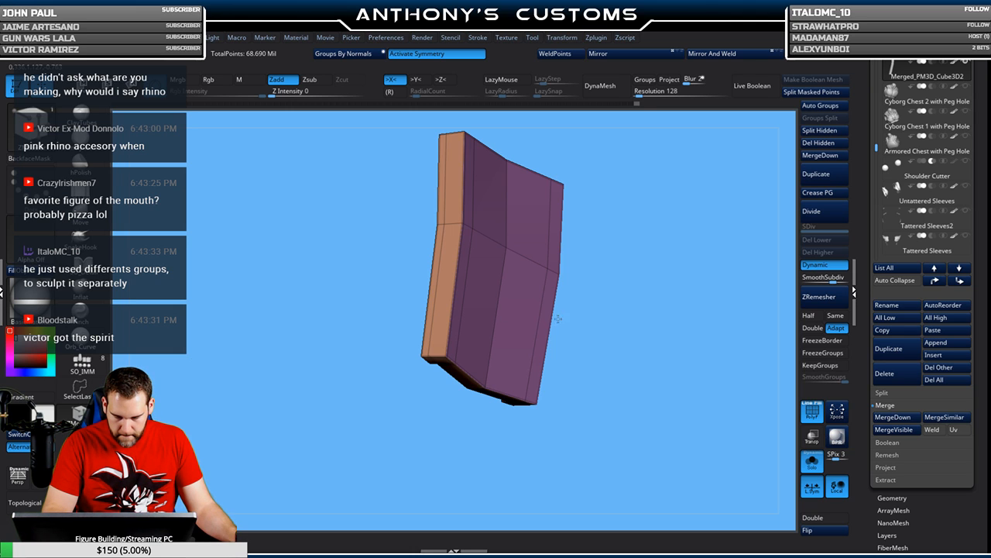
left_click_drag(633, 288, 632, 303)
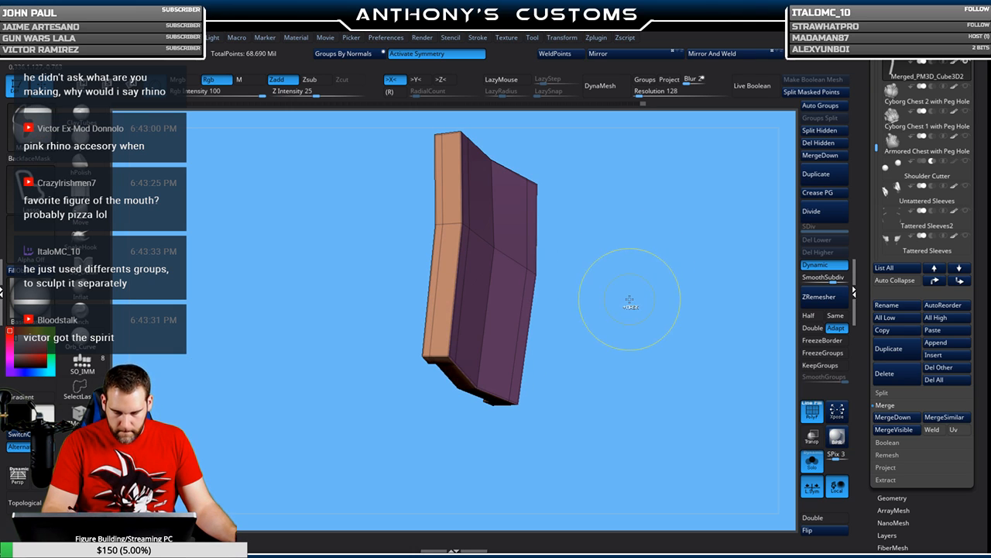
left_click_drag(477, 327, 466, 338)
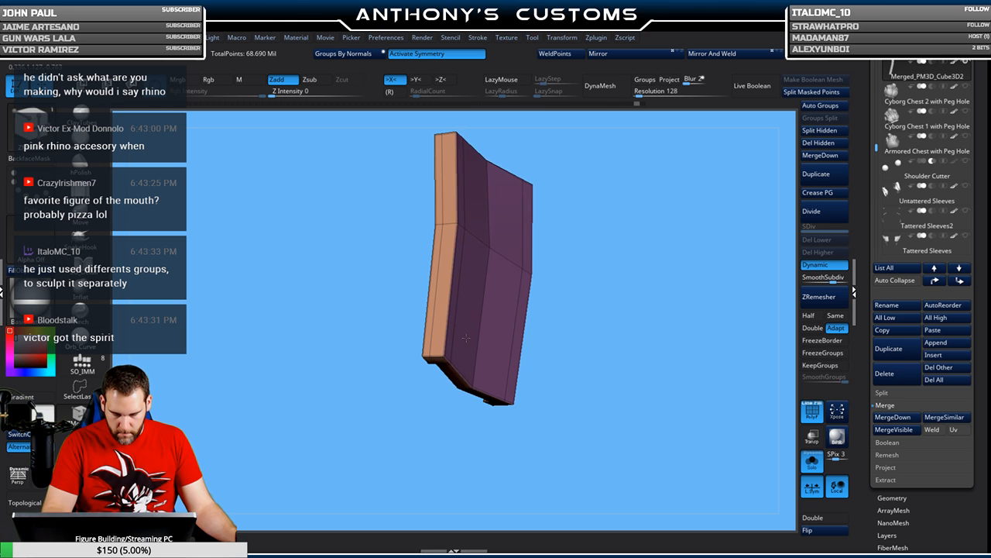
mouse_move(565, 283)
left_mouse_down()
mouse_move(623, 302)
mouse_move(604, 261)
mouse_move(628, 333)
mouse_move(617, 296)
mouse_move(603, 330)
left_mouse_up()
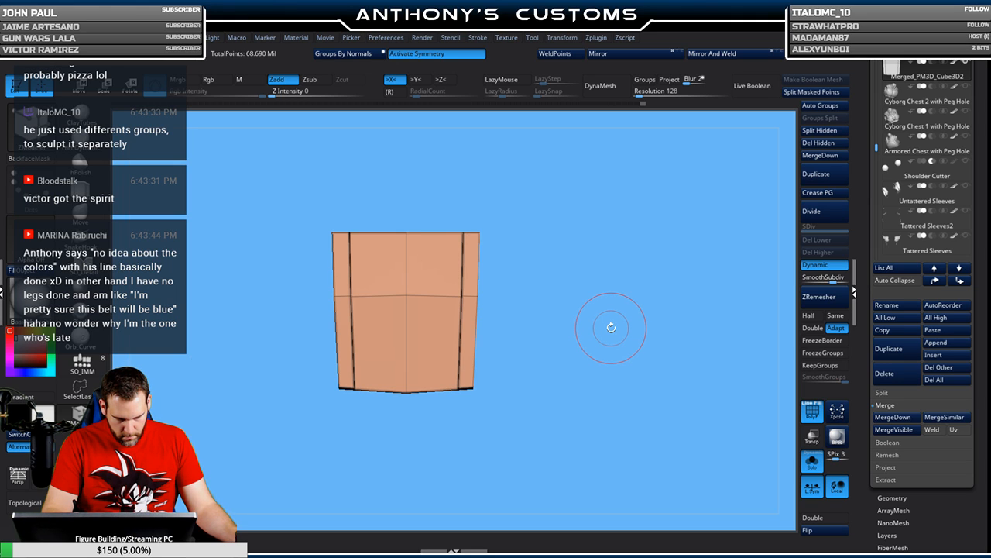
left_click(814, 465)
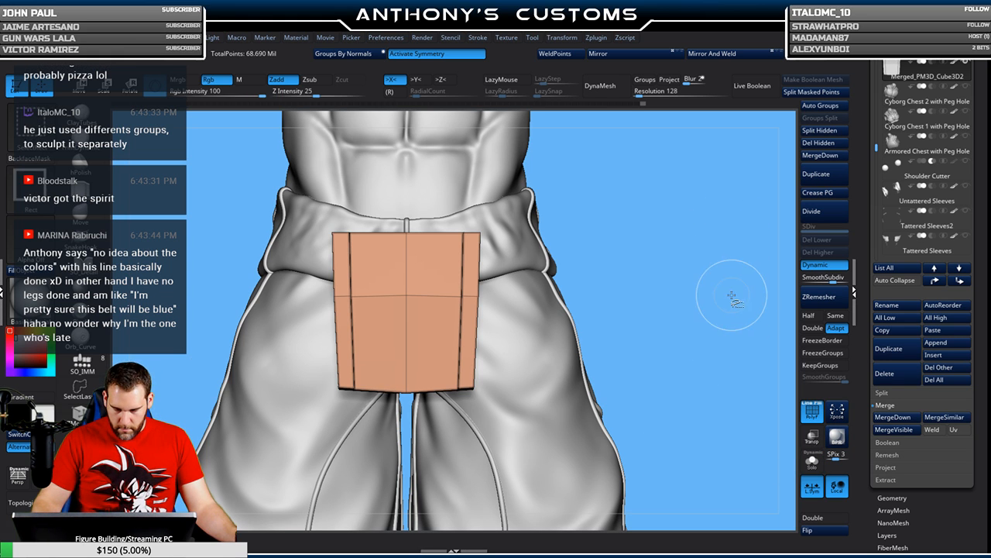
- Isolate the front flap against the body, adjust its upper end below the belt, and show the full outfit again
left_click_drag(717, 306, 686, 294)
left_click_drag(728, 260, 711, 256)
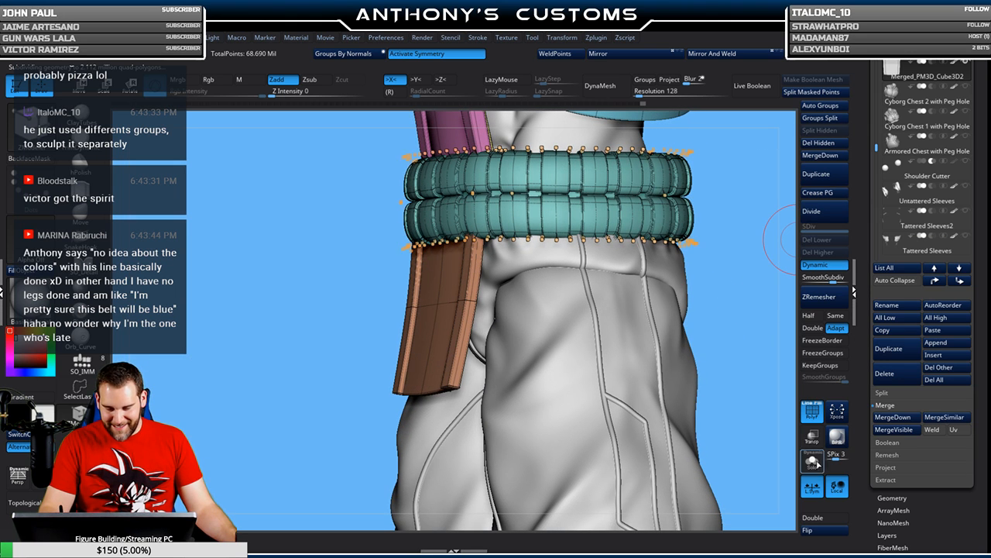
mouse_move(776, 413)
left_mouse_down()
mouse_move(686, 266)
mouse_move(659, 305)
mouse_move(649, 361)
left_mouse_up()
mouse_move(686, 285)
left_mouse_down()
mouse_move(666, 271)
mouse_move(699, 257)
mouse_move(703, 234)
mouse_move(675, 244)
left_mouse_up()
key("space")
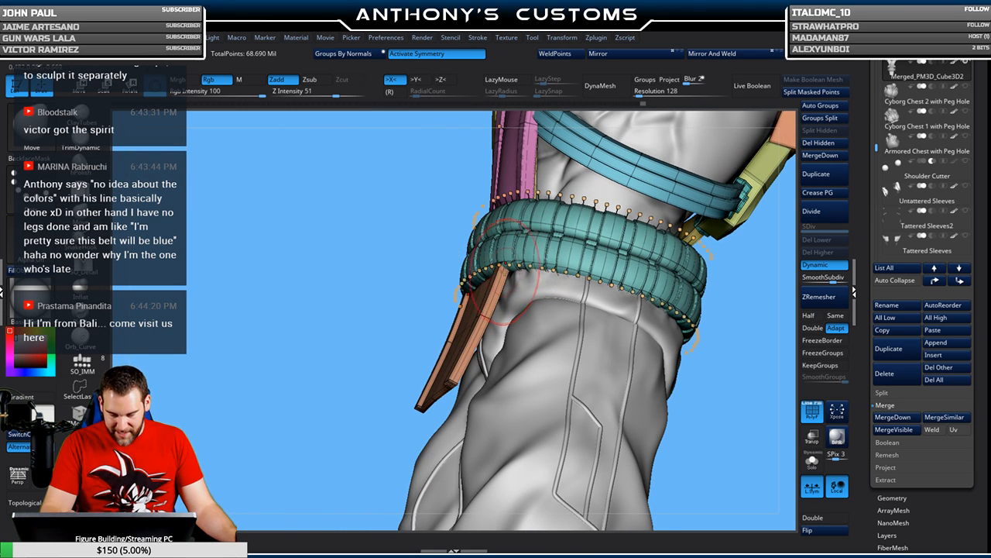
key("ctrl+shift")
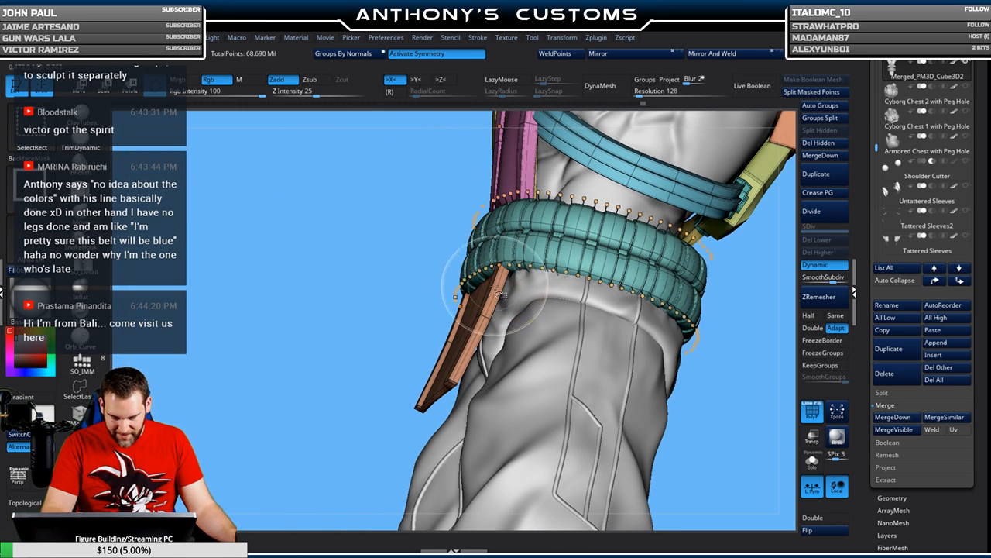
left_click(474, 329, "ctrl+shift")
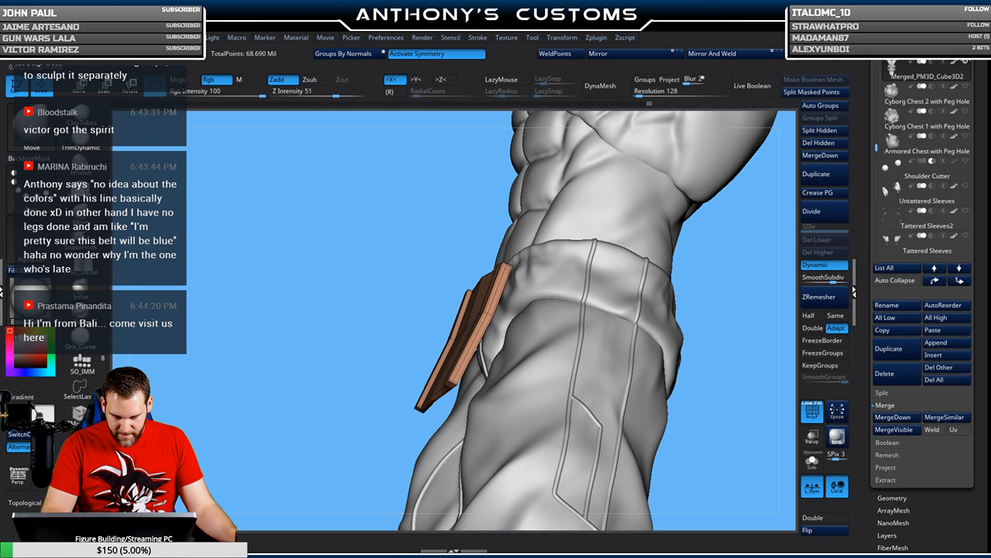
key("ctrl+shift")
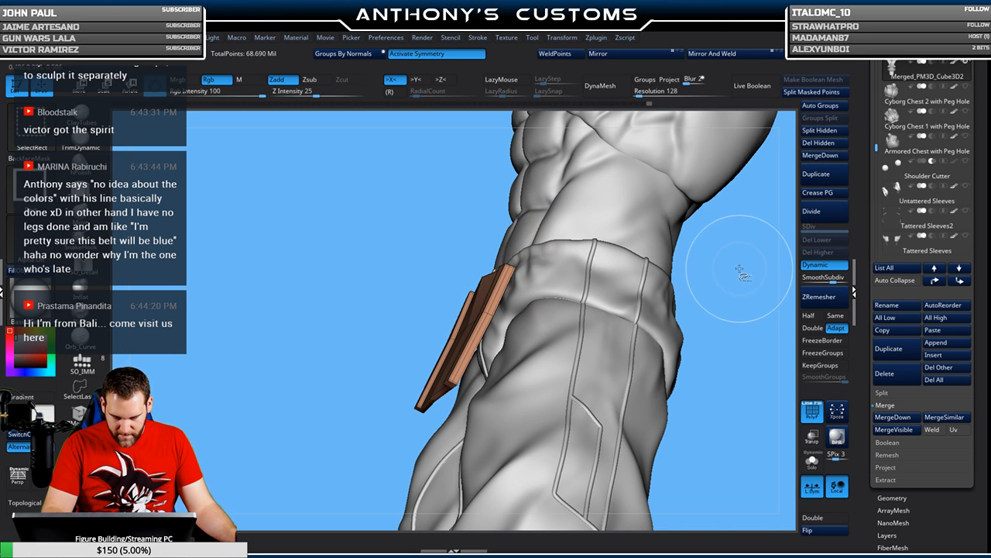
left_click(736, 277, "ctrl+shift")
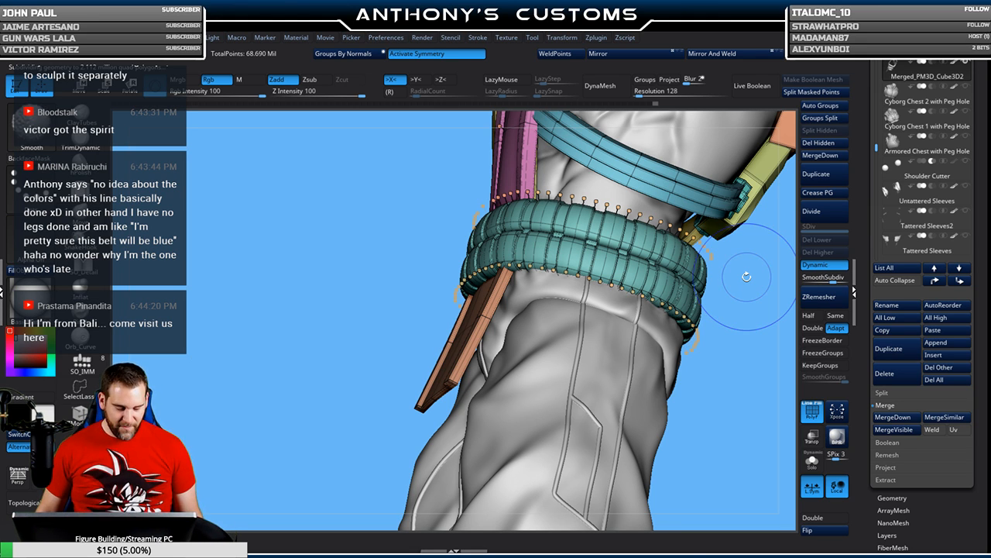
- Isolate the front flap again, move its top edge slightly up toward the belt, and unhide the other outfit parts
key("shift+f")
left_click_drag(746, 276, 744, 397)
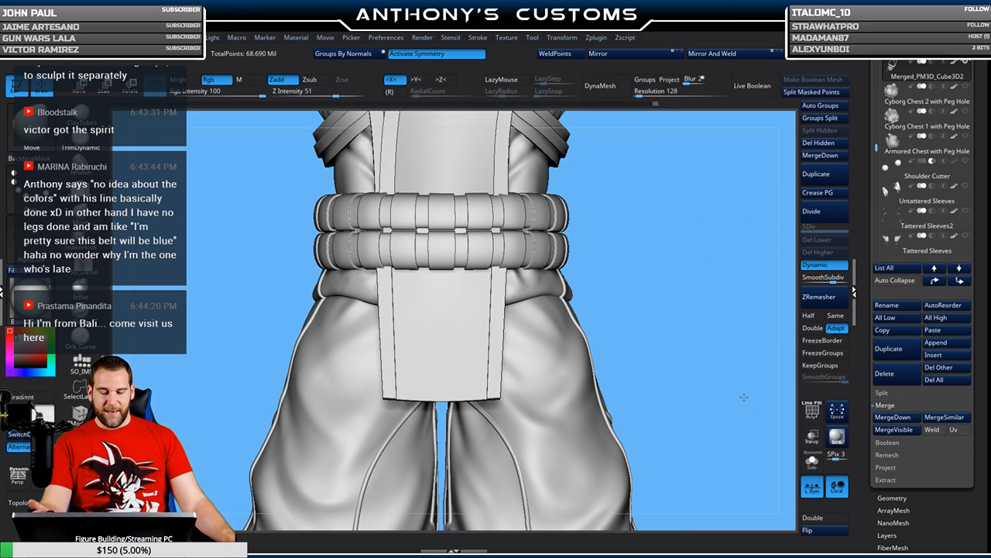
left_click_drag(686, 305, 677, 271)
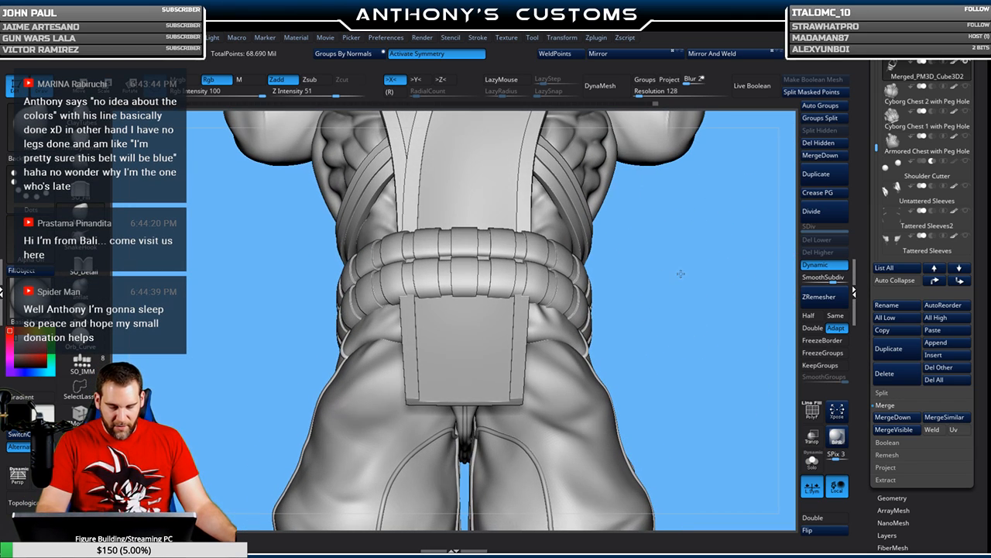
key("shift+f")
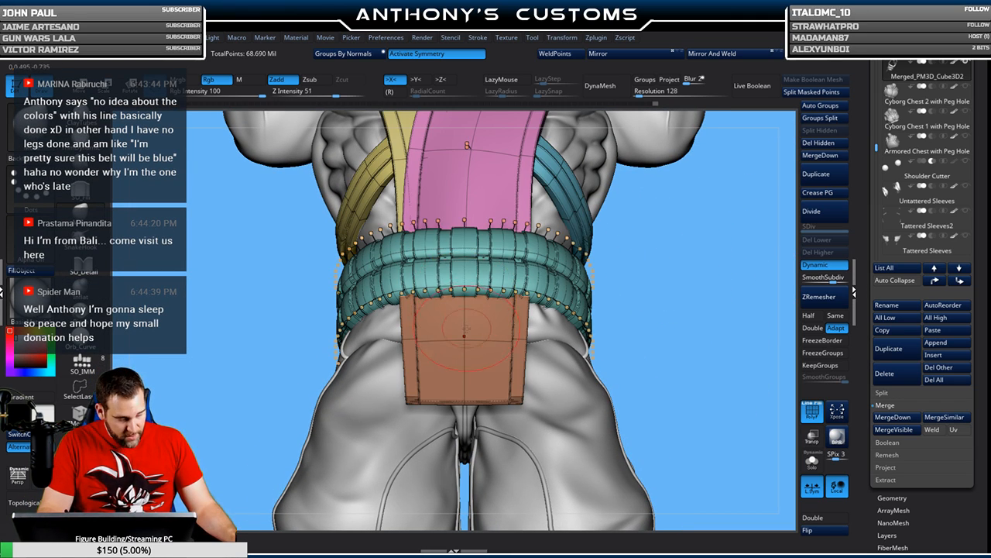
left_click(464, 290, "ctrl+shift")
left_click_drag(465, 298, 465, 288)
left_click(718, 322, "ctrl+shift")
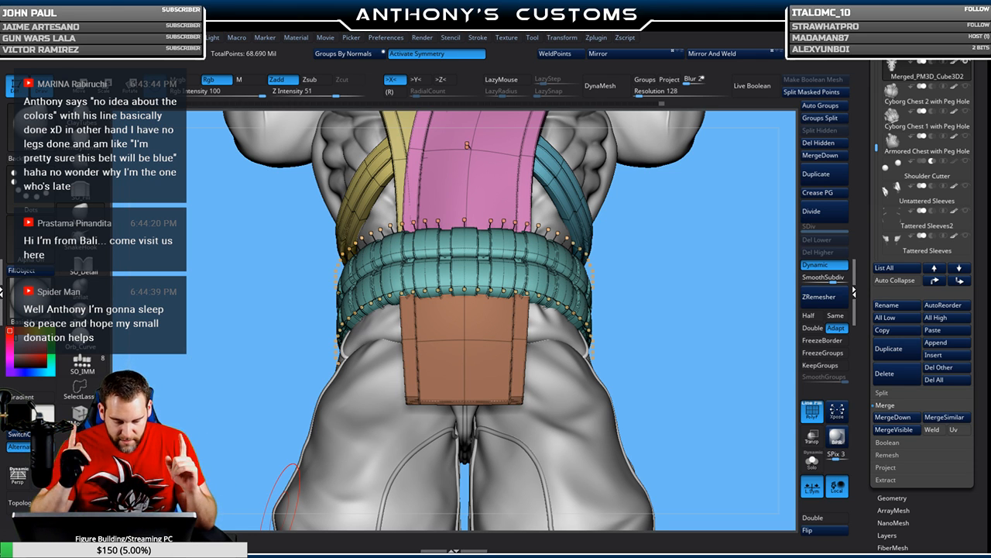
- Review the whole figure's outfit from the front and side, with the polyframe on and off
key("shift+f")
mouse_move(692, 312)
left_mouse_down()
mouse_move(684, 321)
mouse_move(689, 308)
left_mouse_up()
left_click_drag(699, 258, 688, 280, "alt")
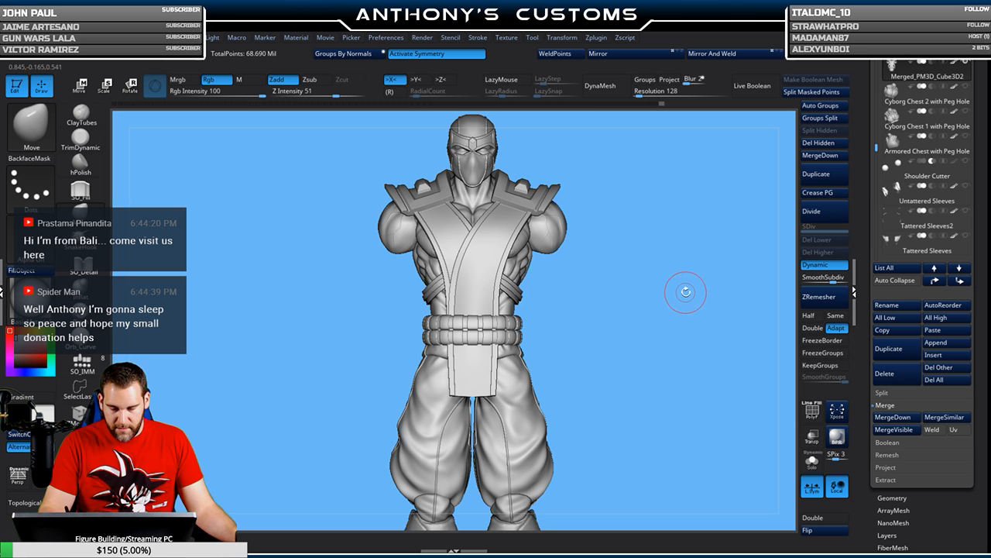
key("shift")
key("shift+f")
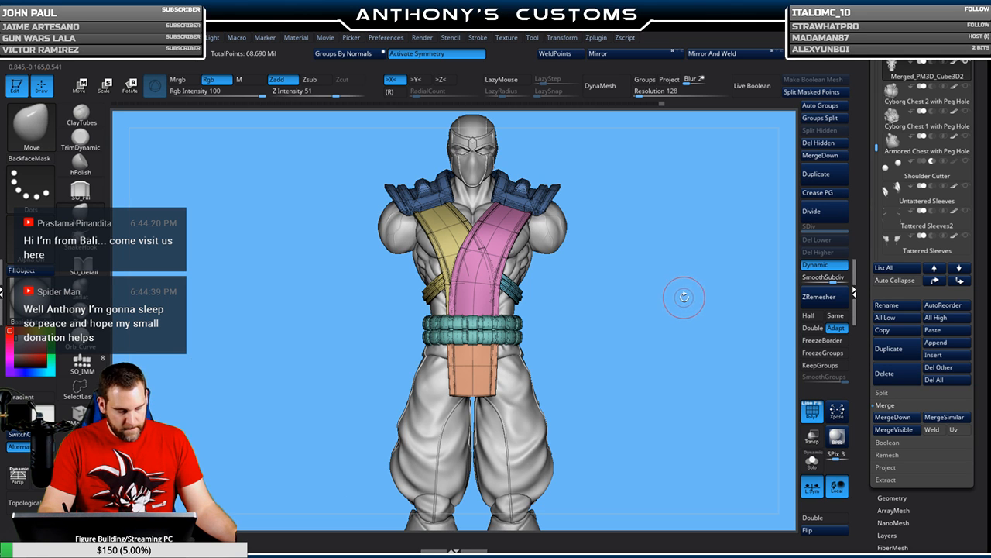
key("shift+f")
mouse_move(659, 321)
left_mouse_down()
mouse_move(635, 318)
mouse_move(657, 320)
left_mouse_up()
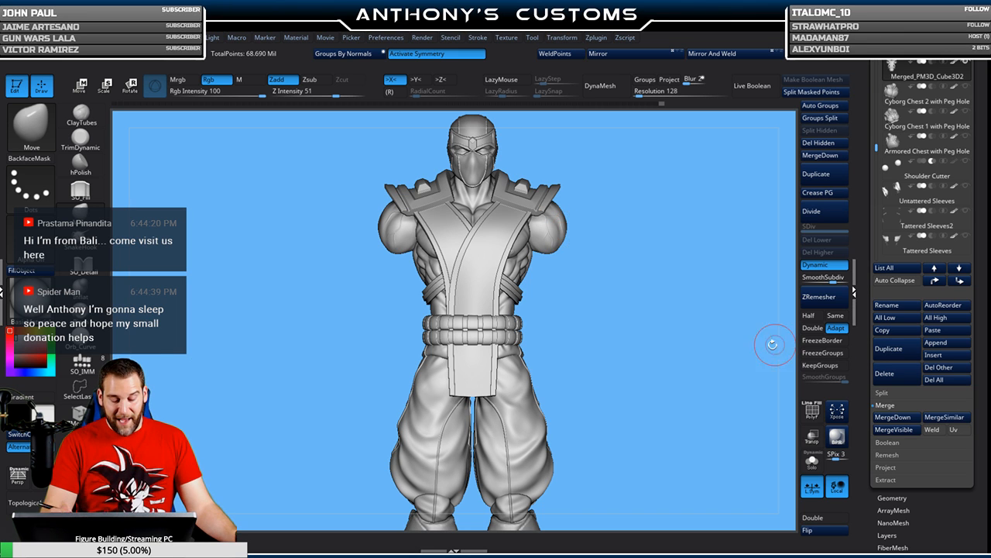
left_click_drag(693, 429, 691, 431)
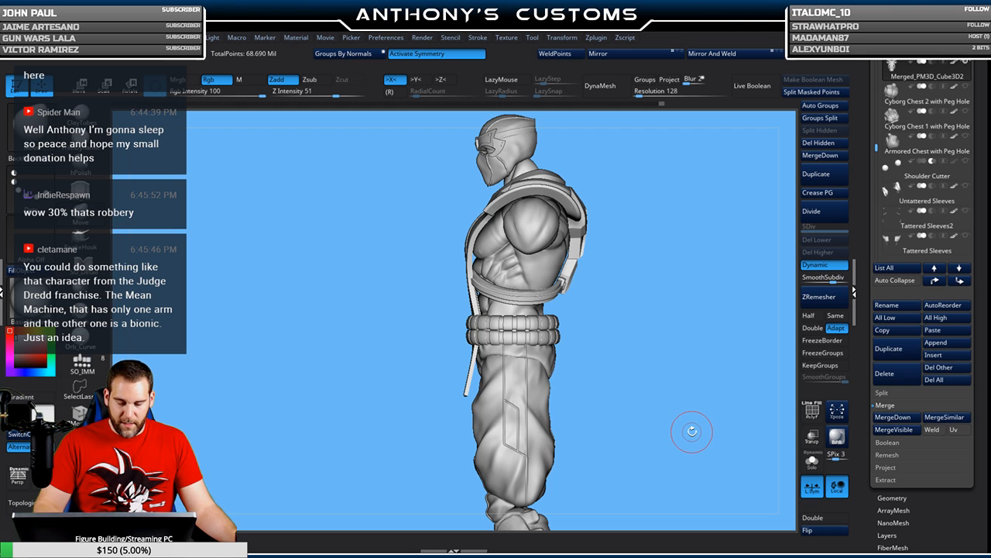
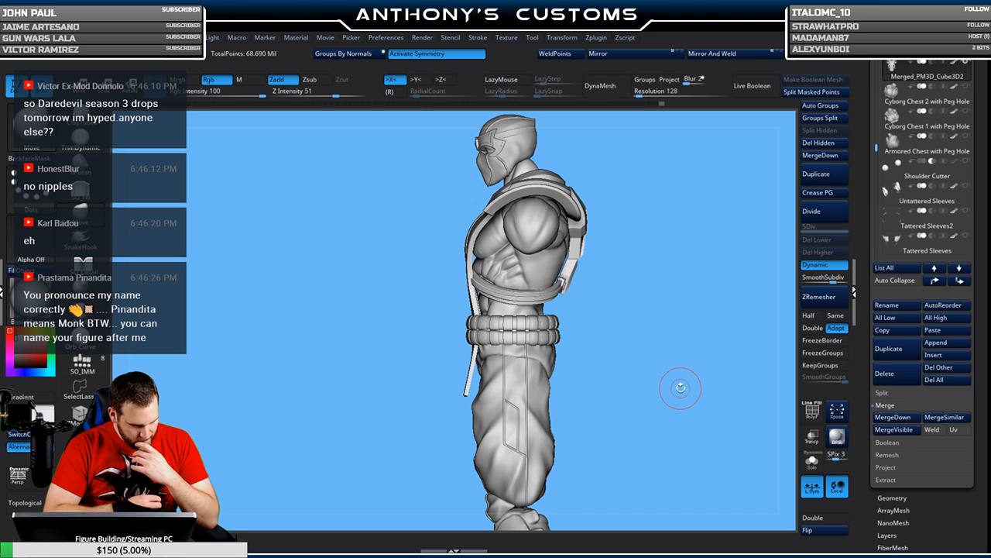
- Save the project with the adjusted outfit
left_click_drag(677, 305, 657, 328)
key("ctrl+s")
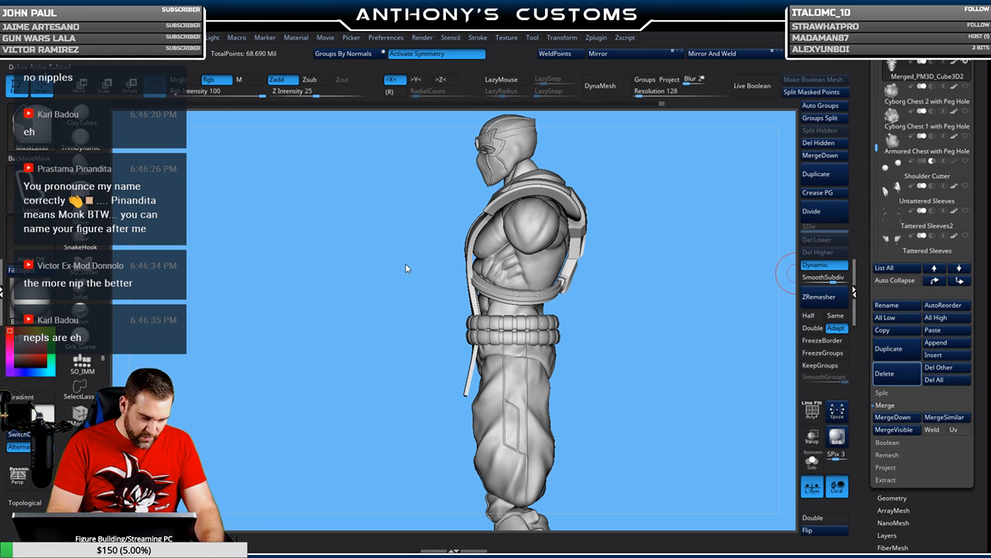
key("ctrl+s")
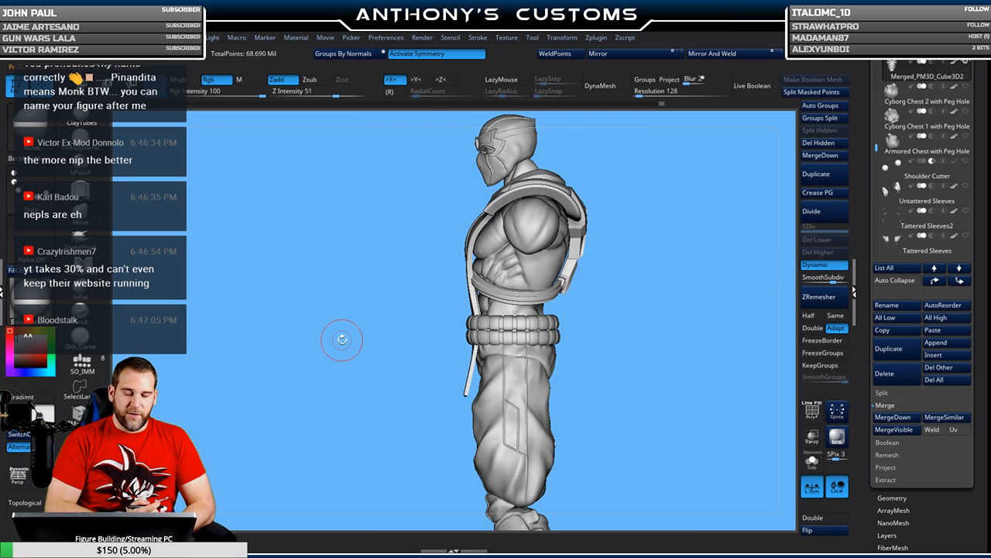
- Show the Sheath and Ninjato Blade5 subtools on the figure's back and view them from the side
mouse_move(629, 393)
left_mouse_down()
mouse_move(687, 398)
mouse_move(677, 397)
mouse_move(678, 407)
mouse_move(656, 388)
mouse_move(611, 391)
left_mouse_up()
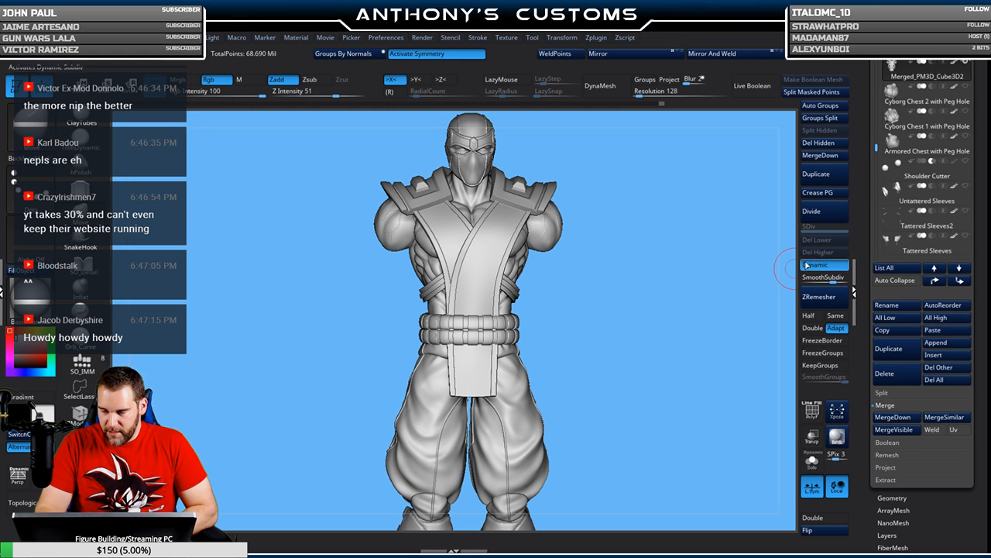
left_click_drag(877, 148, 877, 230)
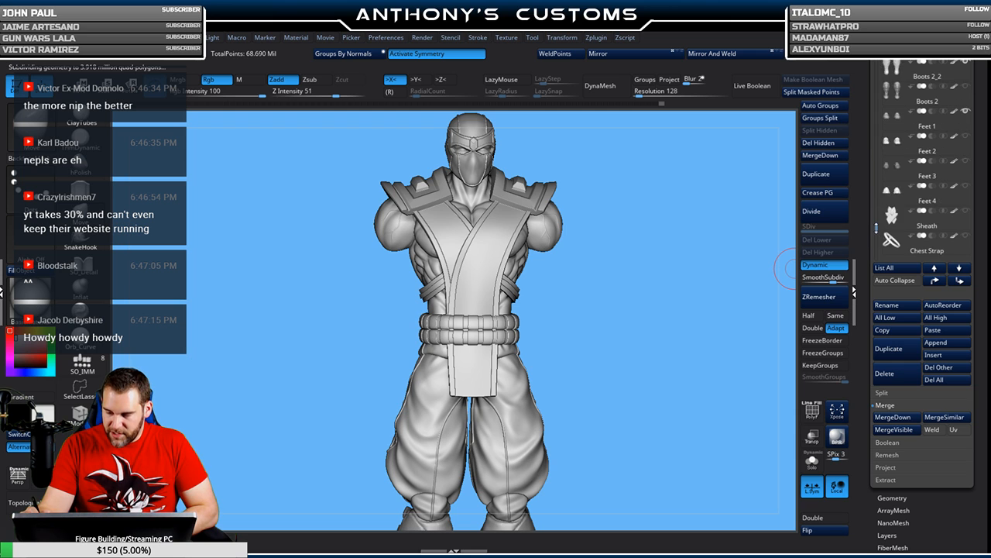
mouse_move(969, 190)
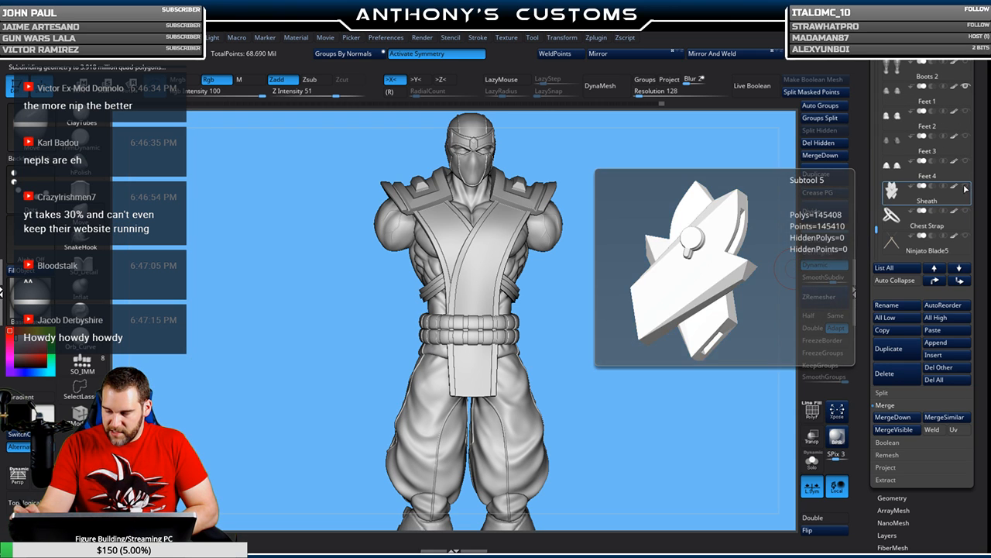
mouse_move(966, 239)
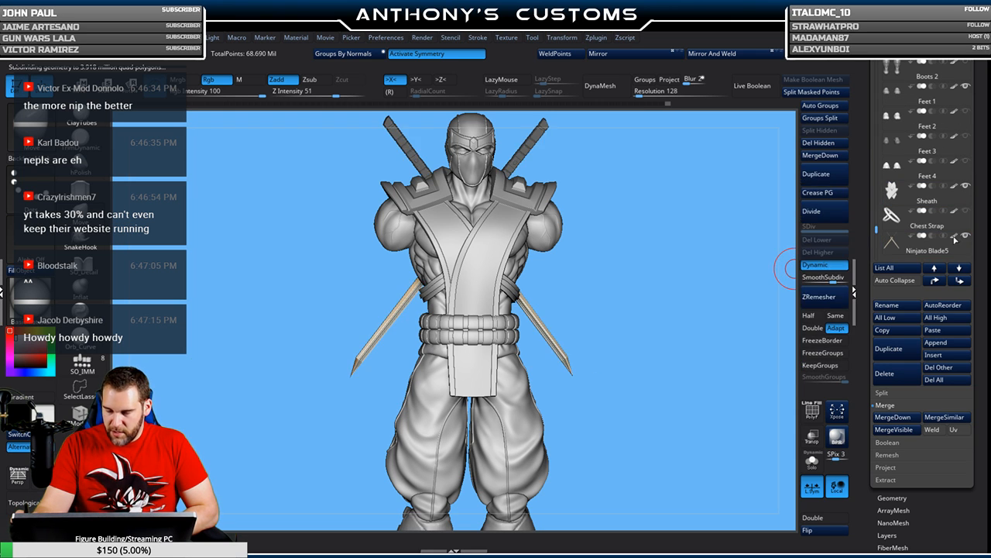
left_click_drag(663, 343, 603, 333)
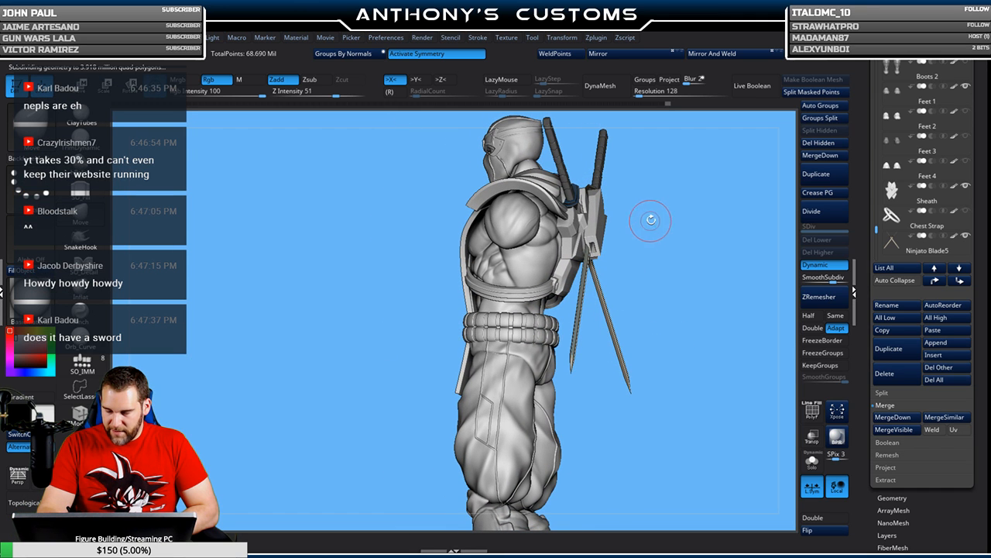
left_click_drag(683, 303, 697, 304, "shift")
- Hide the Ninjato blades and move the Sheath outward from the back of the chest armor
left_click(966, 235)
left_click_drag(661, 291, 686, 330)
left_click_drag(696, 296, 624, 343, "alt")
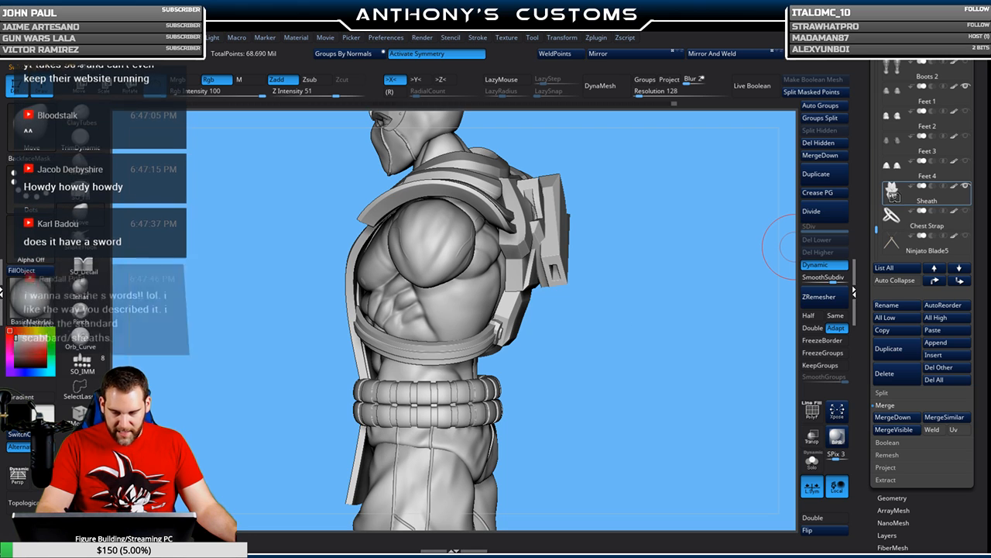
left_click(906, 197)
key("w")
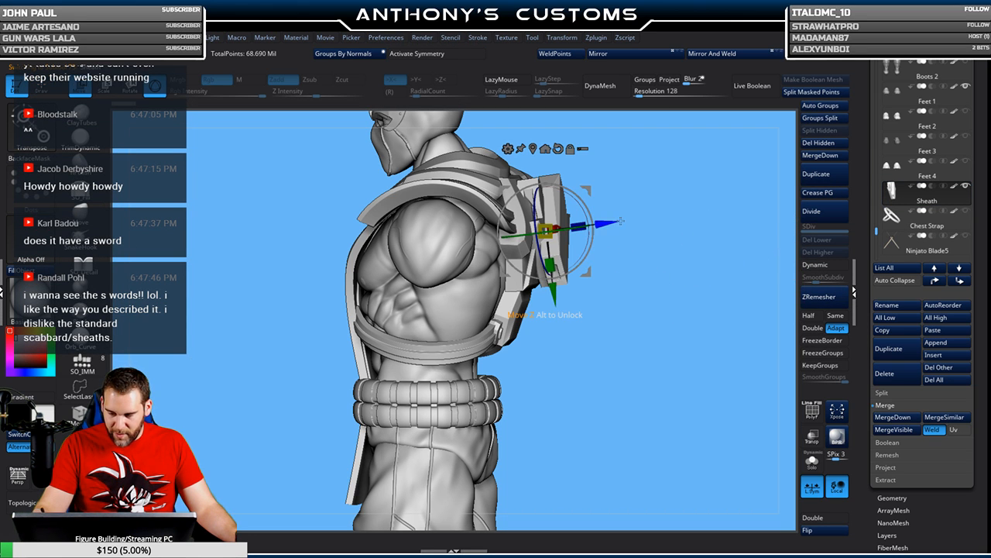
left_click_drag(621, 221, 618, 222)
left_click_drag(666, 242, 674, 236)
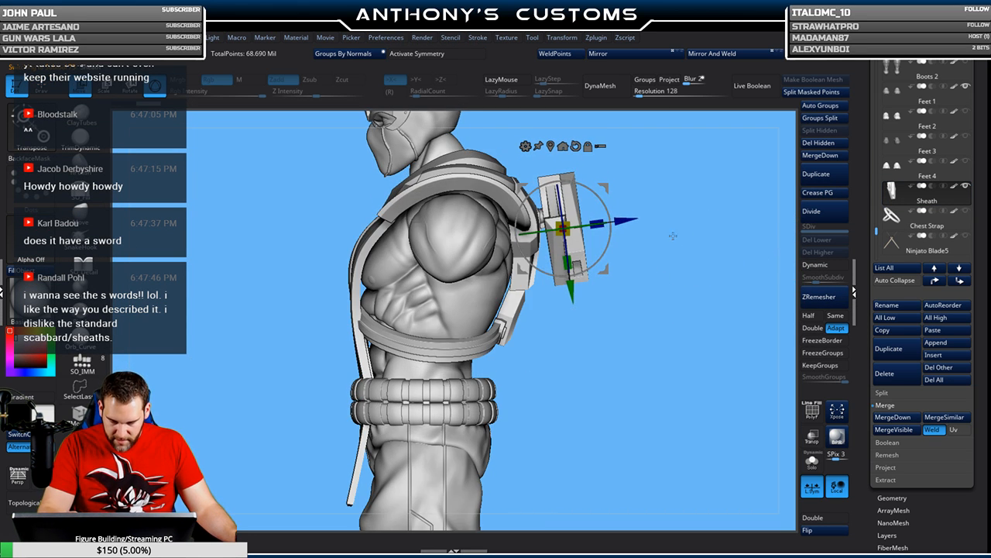
left_click_drag(708, 318, 660, 396, "alt")
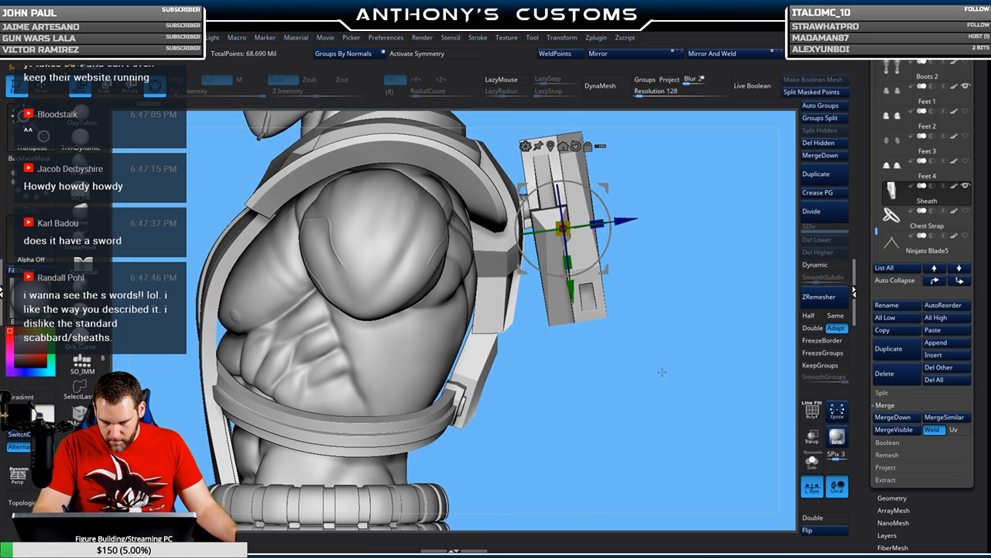
left_click_drag(662, 268, 671, 242, "shift")
left_click_drag(603, 186, 604, 190)
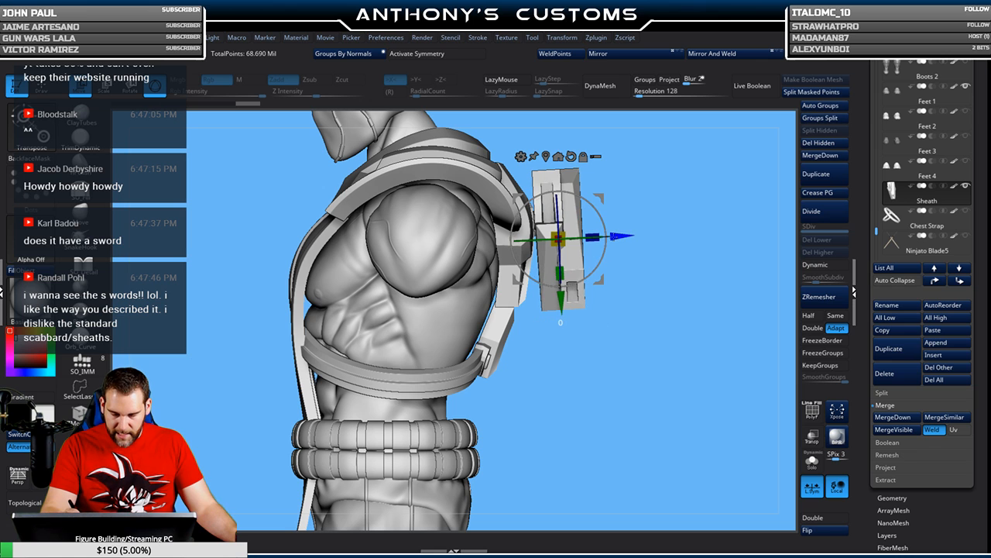
key("q")
- Show the Ninjato blades again and adjust their position to fit the moved sheath
left_click_drag(682, 329, 613, 341)
left_click_drag(338, 423, 414, 409)
left_click_drag(621, 365, 675, 285)
left_click(965, 237)
key("w")
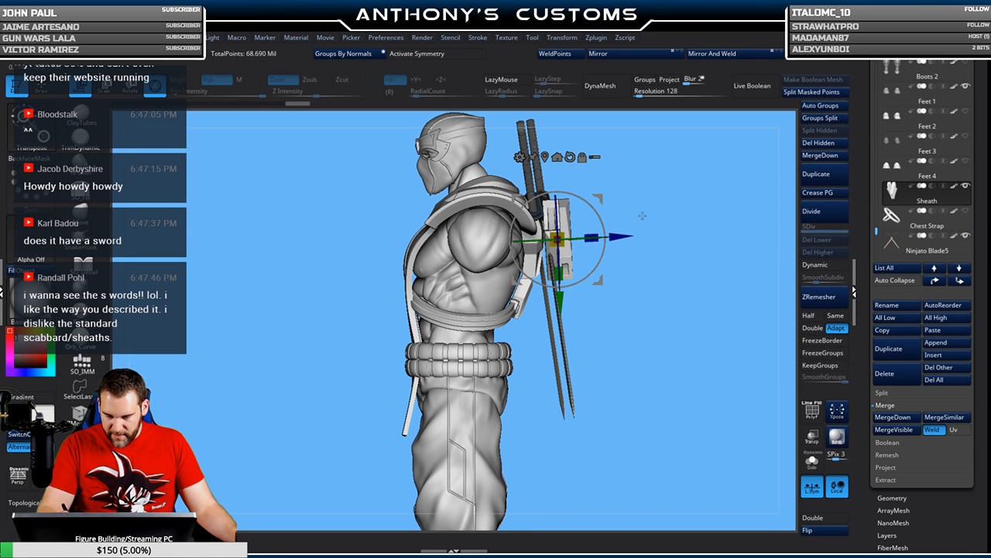
left_click_drag(632, 236, 598, 245)
left_click(902, 243)
left_click_drag(717, 241, 648, 239)
left_click_drag(558, 297, 559, 302)
key("q")
mouse_move(679, 297)
left_mouse_down()
mouse_move(715, 298)
mouse_move(692, 306)
mouse_move(688, 284)
left_mouse_up()
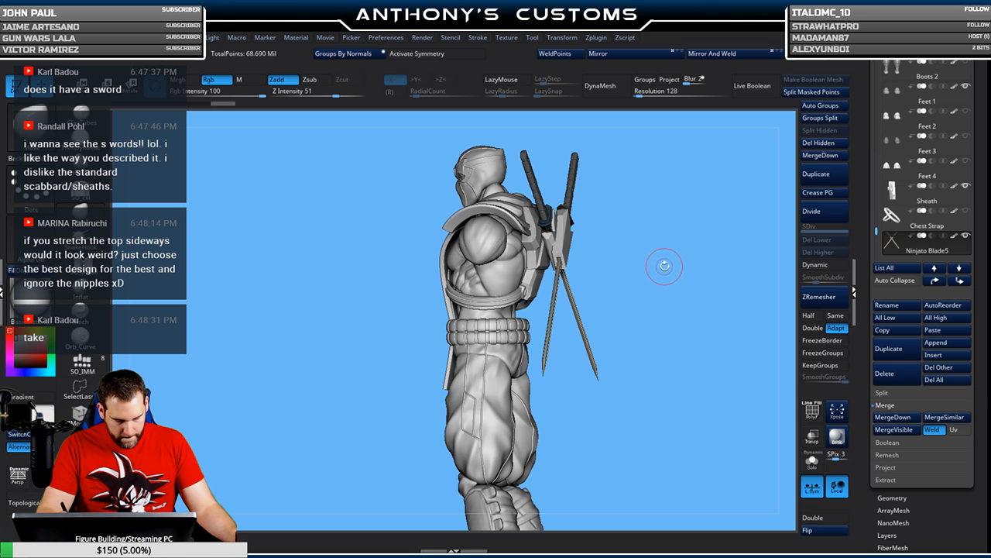
- Review the back swords from front and side, and show the PM3D_Cube3D1 scabbard and Merged_PM3D_Cube3D1_6 sword handle at the waist
left_click_drag(661, 264, 703, 266)
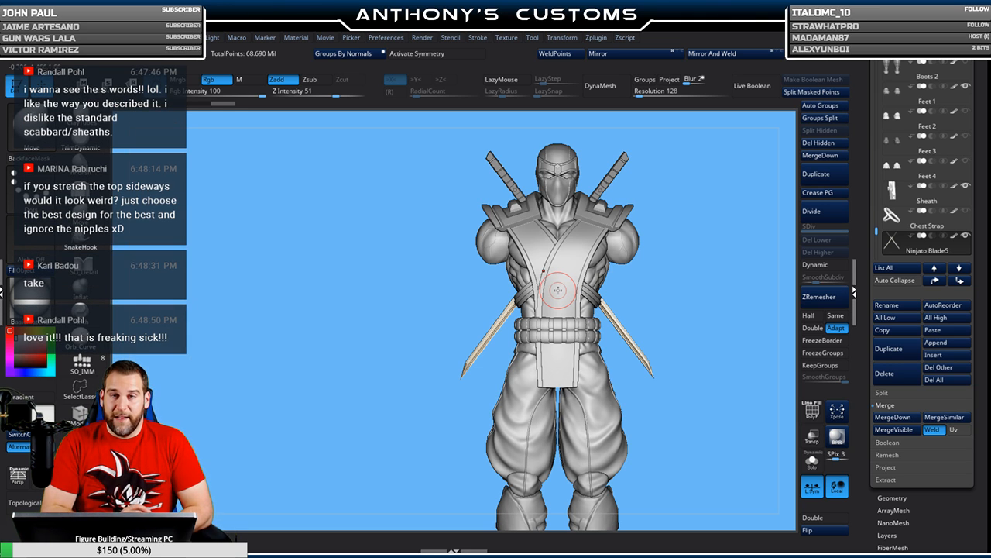
left_click_drag(698, 276, 586, 273)
left_click_drag(676, 255, 680, 280)
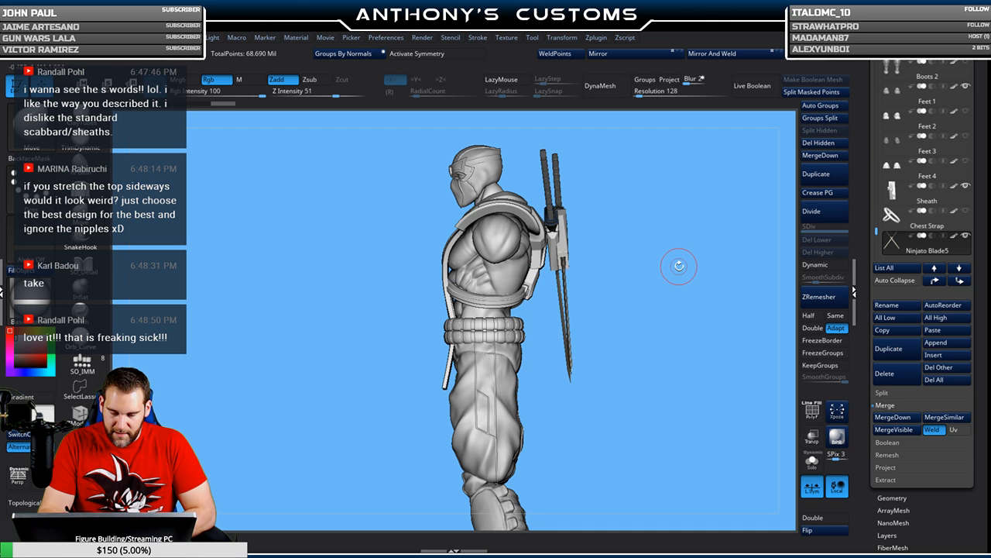
mouse_move(688, 298)
left_mouse_down()
mouse_move(634, 289)
mouse_move(700, 300)
left_mouse_up()
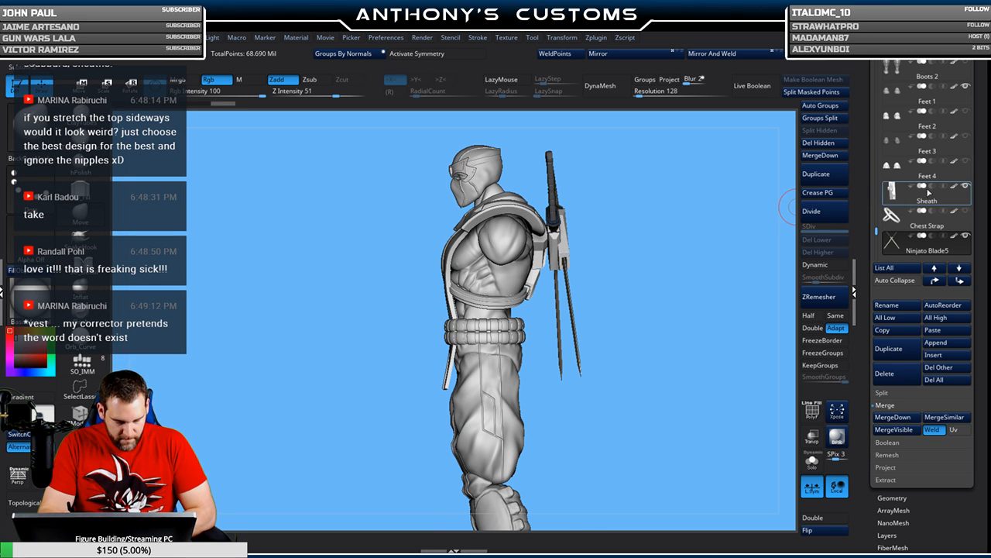
scroll(908, 210, "down", 5)
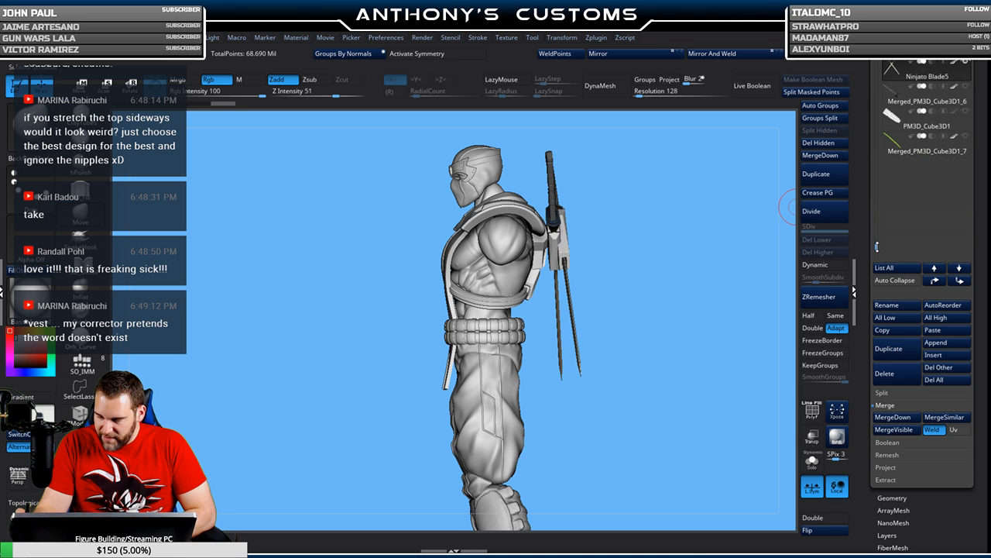
left_click(965, 140)
mouse_move(632, 402)
left_mouse_down()
mouse_move(654, 403)
mouse_move(529, 329)
left_mouse_up()
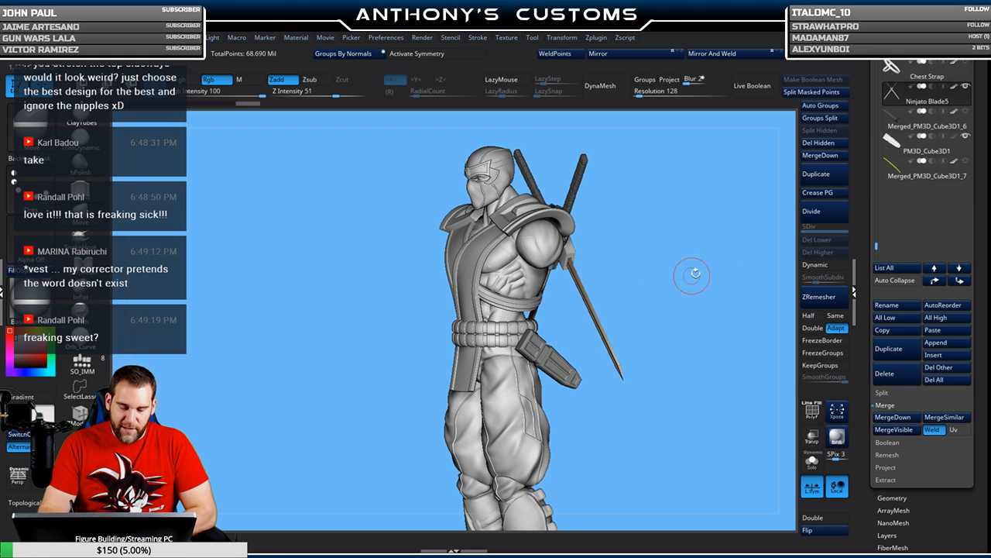
mouse_move(969, 116)
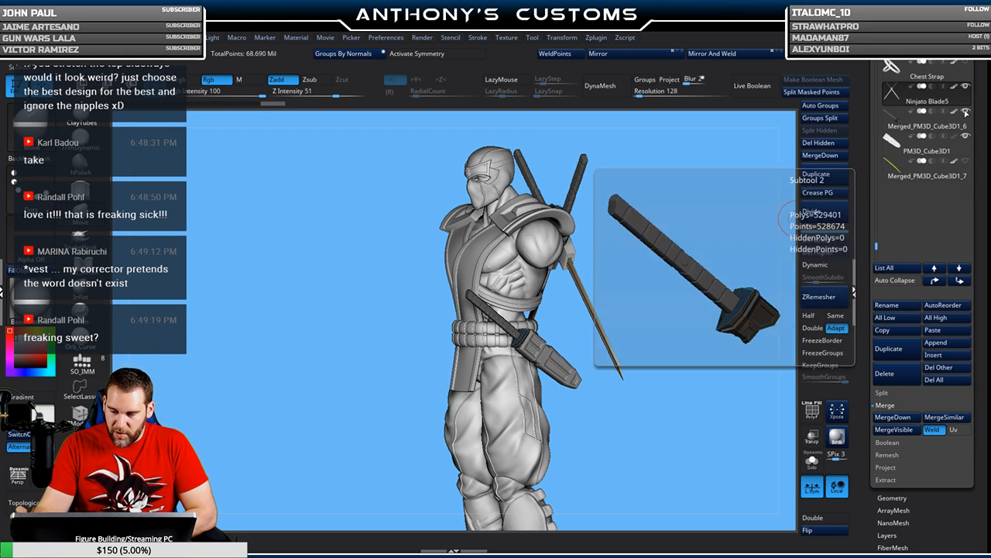
left_click_drag(685, 260, 668, 255)
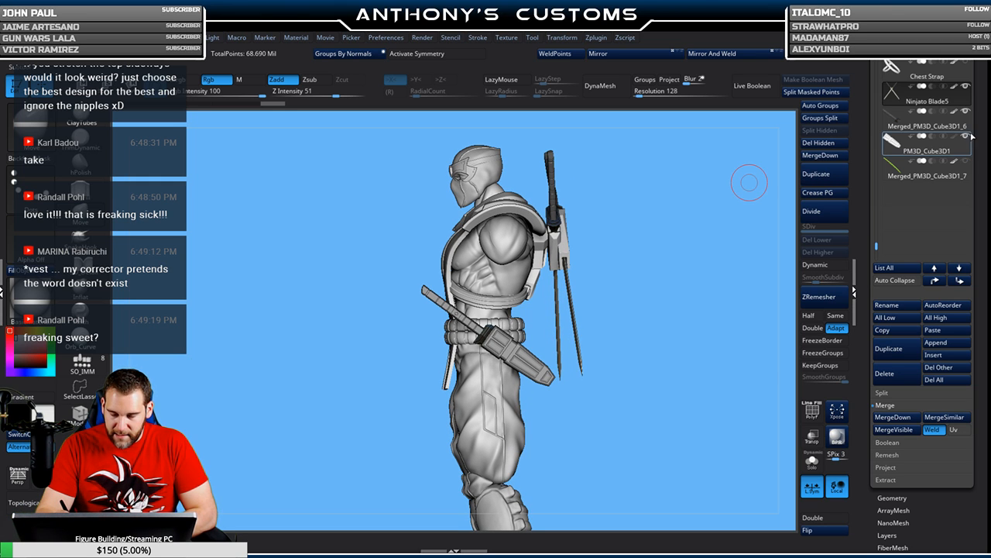
- Hide the waist scabbard and show the green Merged_PM3D_Cube3D1_7 blade with its handle
mouse_move(966, 137)
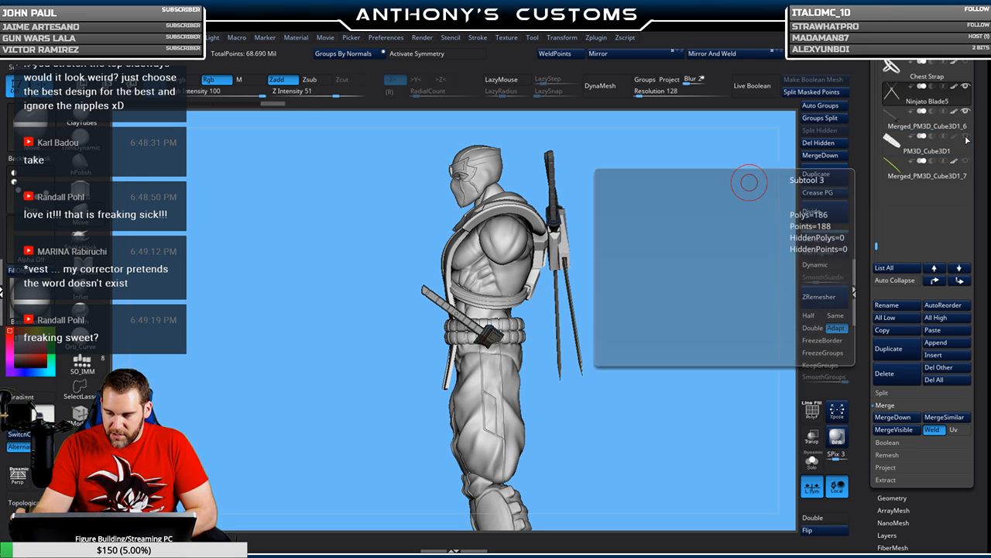
left_click(965, 161)
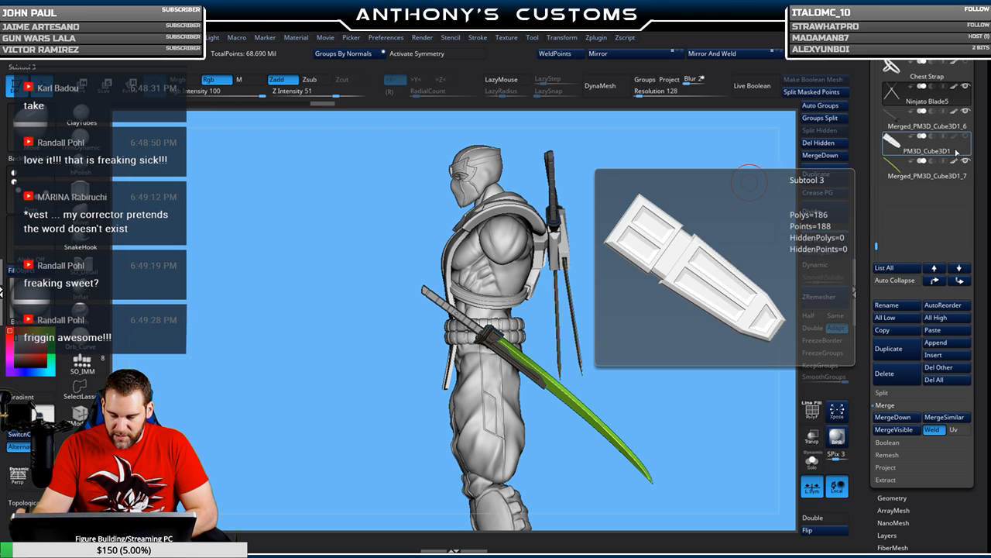
left_click_drag(708, 261, 664, 290)
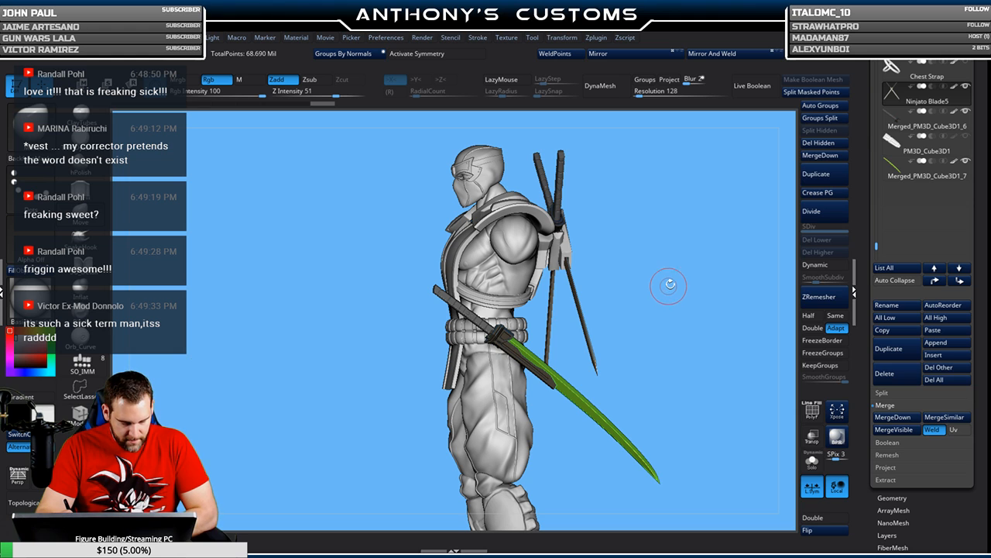
- Hide the green blade, its handle, the sheath and the Ninjato blades, and make the shoulder armor active
left_click(966, 161)
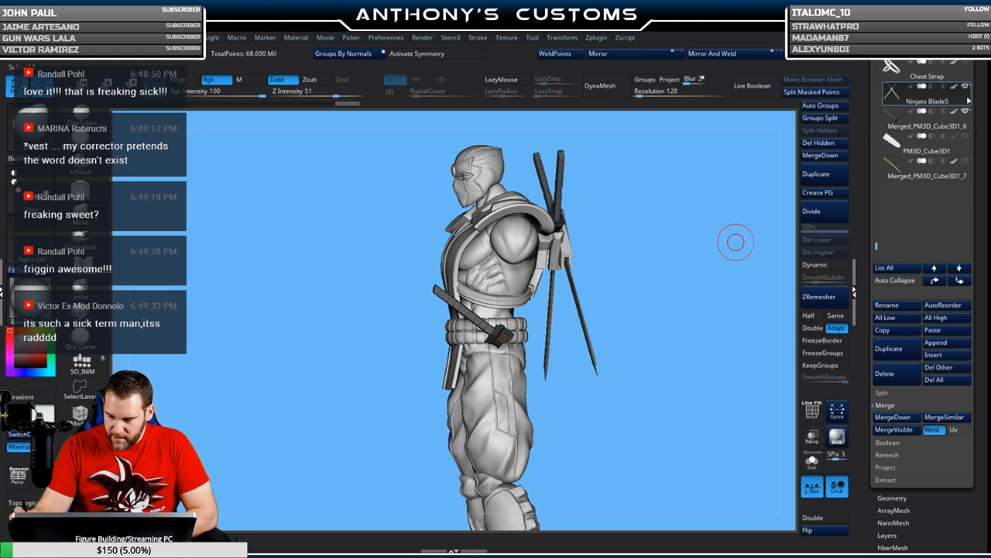
mouse_move(967, 114)
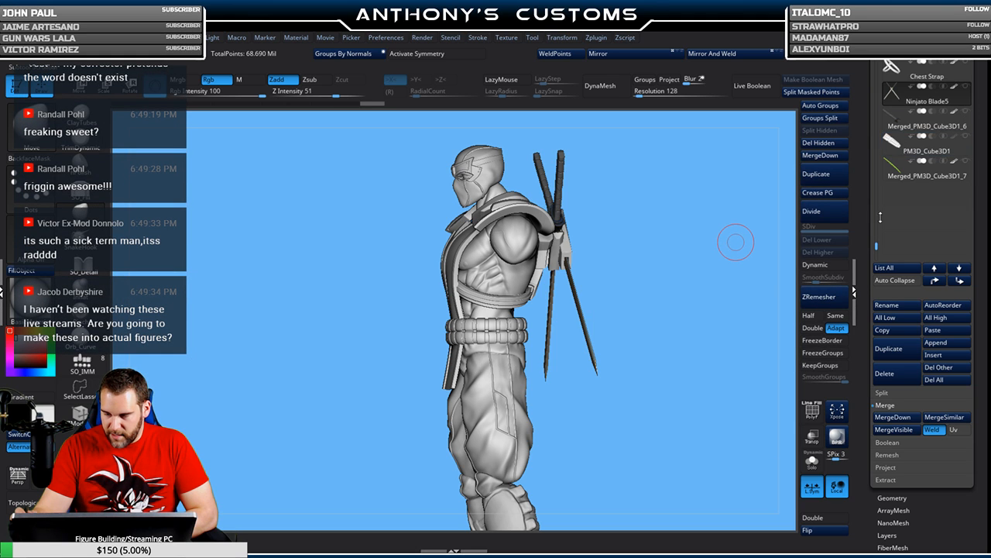
scroll(922, 132, "up", 2)
mouse_move(974, 96)
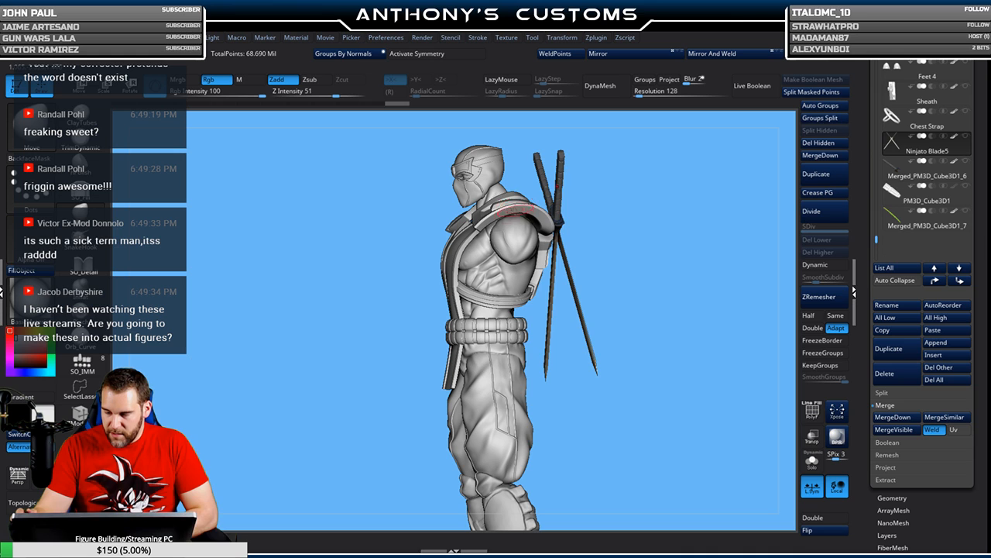
left_click(515, 209, "alt")
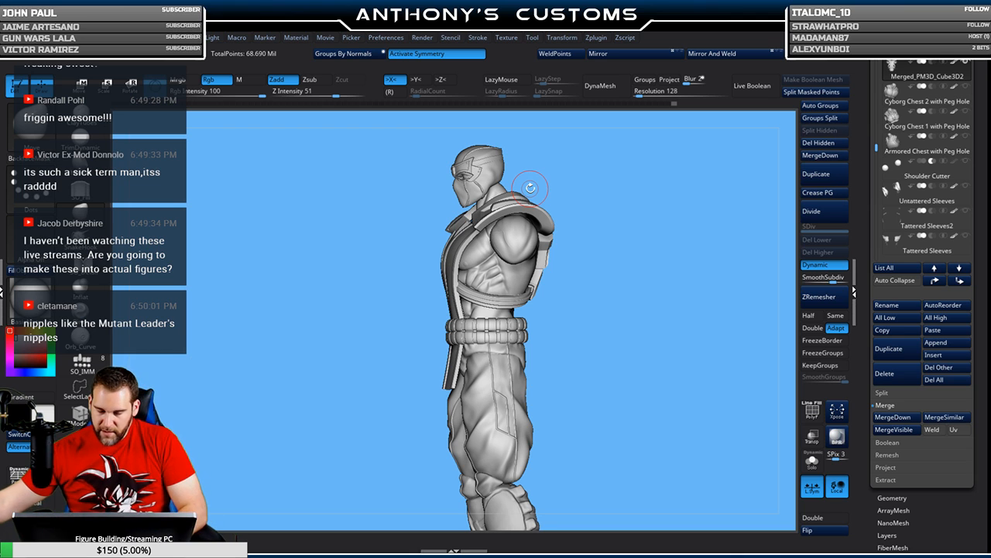
- Pull the bare chest's nipples out into long, branching spikes with the Move brush
left_click_drag(611, 248, 600, 253)
key("space")
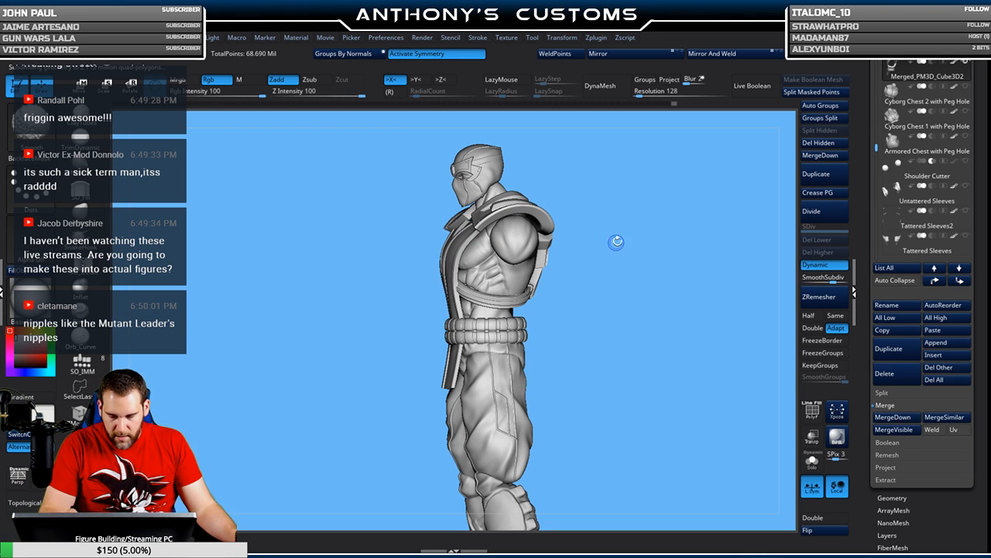
key("shift+f")
key("shift+f")
left_click(477, 259, "alt")
left_click_drag(629, 260, 615, 330)
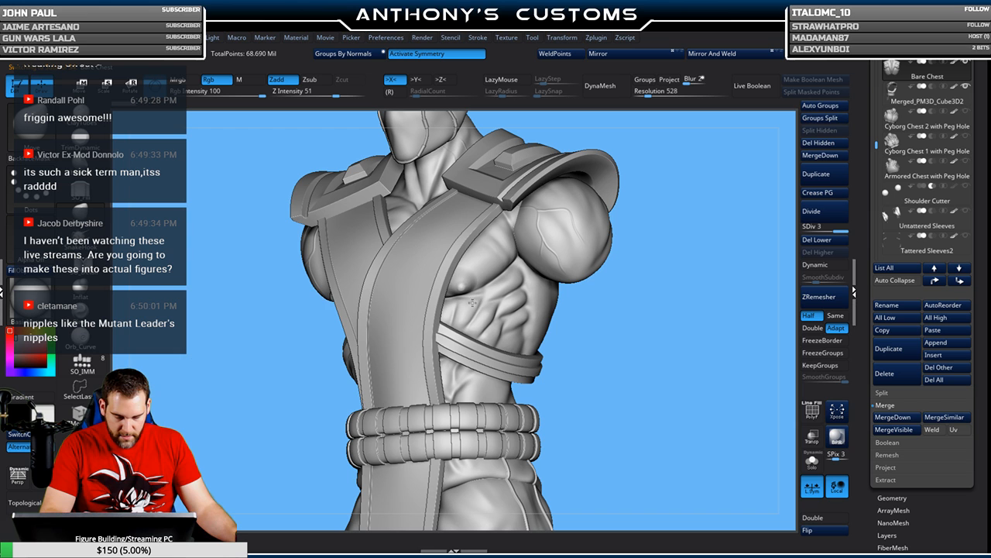
left_click_drag(615, 310, 485, 279)
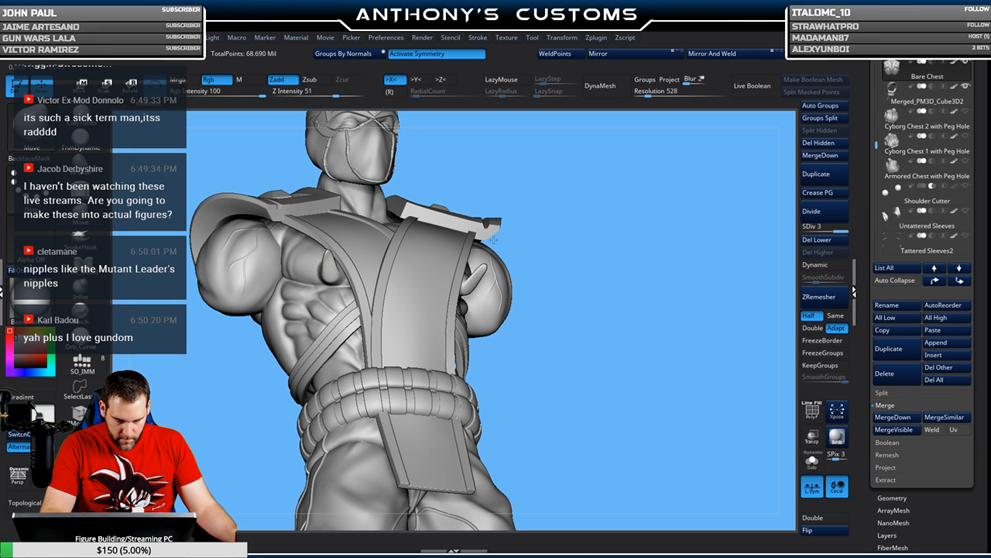
left_click_drag(493, 240, 573, 190)
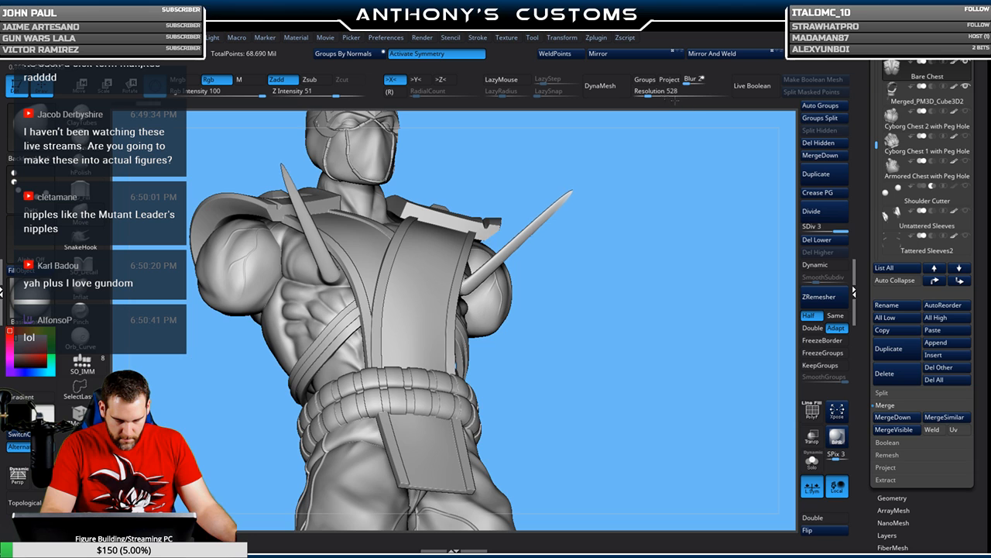
left_click_drag(675, 282, 550, 319)
mouse_move(622, 329)
left_mouse_down()
mouse_move(665, 305)
mouse_move(655, 265)
mouse_move(483, 205)
left_mouse_up()
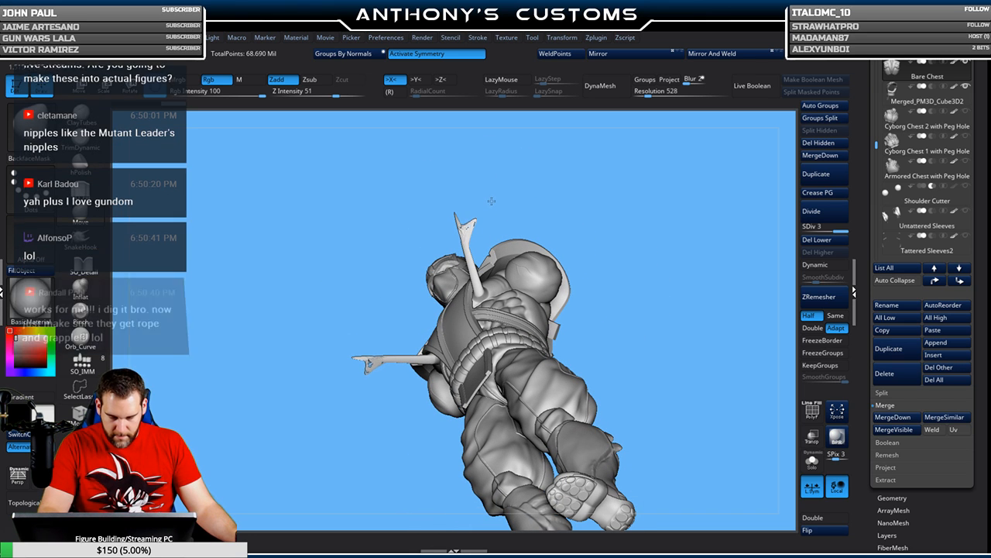
left_click_drag(475, 263, 486, 243)
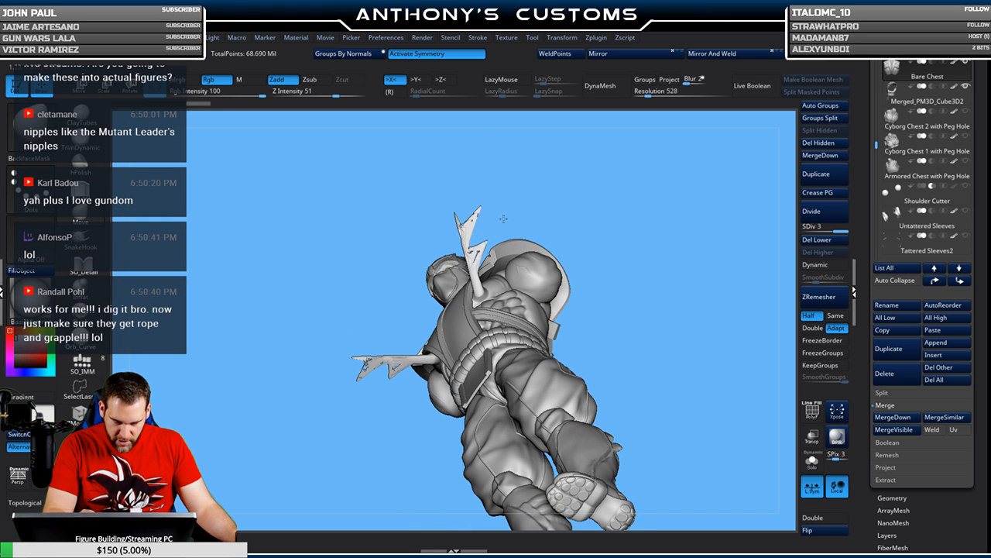
- Undo the nipple stretching on the bare chest and return to the front view of the figure
left_click_drag(635, 205, 666, 247, "shift")
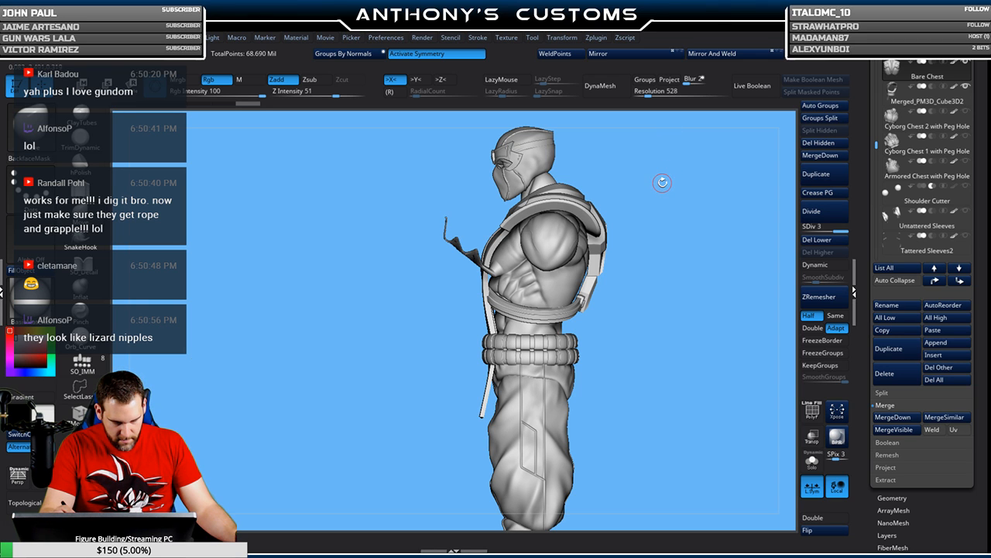
left_click_drag(689, 206, 711, 214, "shift")
key("ctrl+z")
key("ctrl+z")
key("ctrl+z")
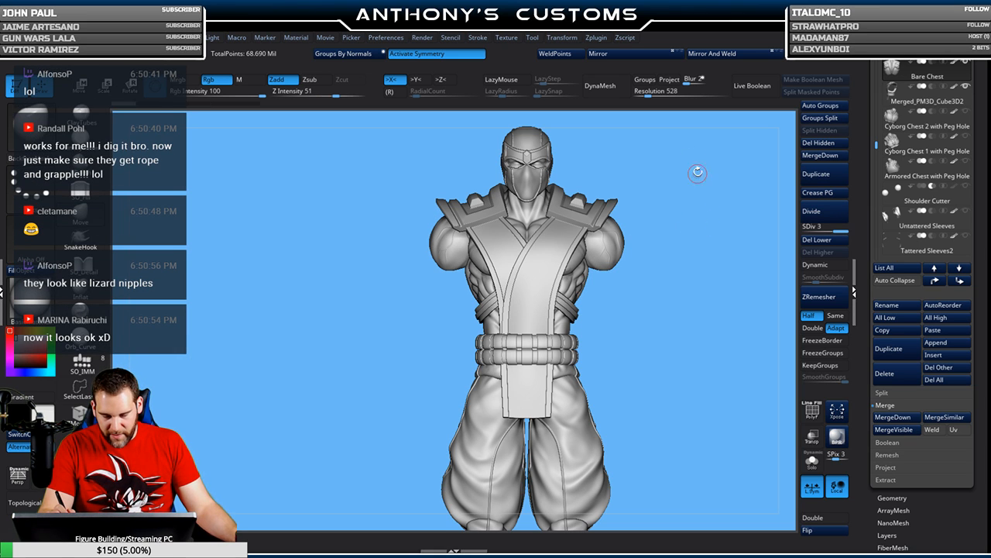
left_click_drag(706, 240, 658, 237, "alt")
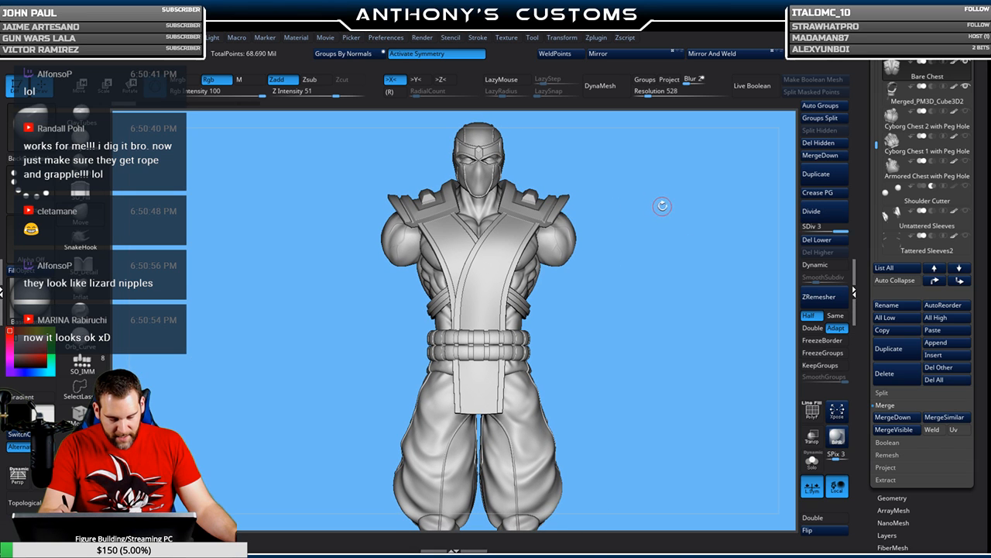
- Enlarge the Move brush and pull the bare chest's pectorals outward into large pointed bulges
key("space")
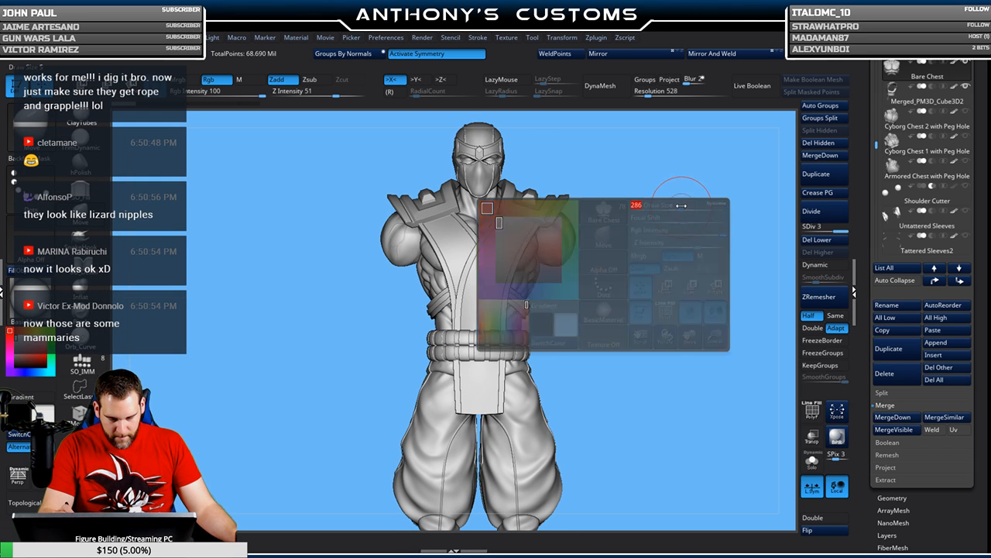
left_click_drag(654, 236, 652, 257, "alt")
left_click_drag(542, 237, 612, 299)
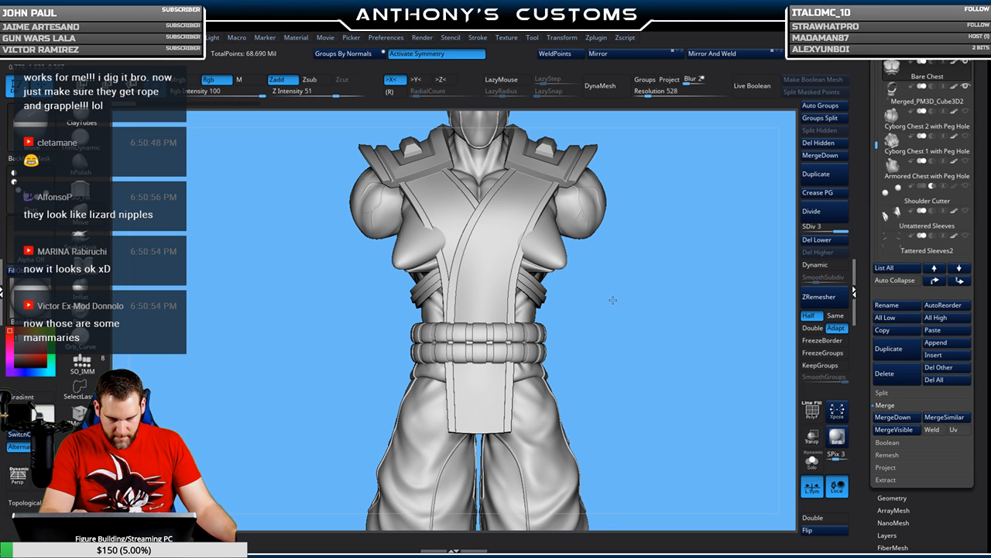
key("space")
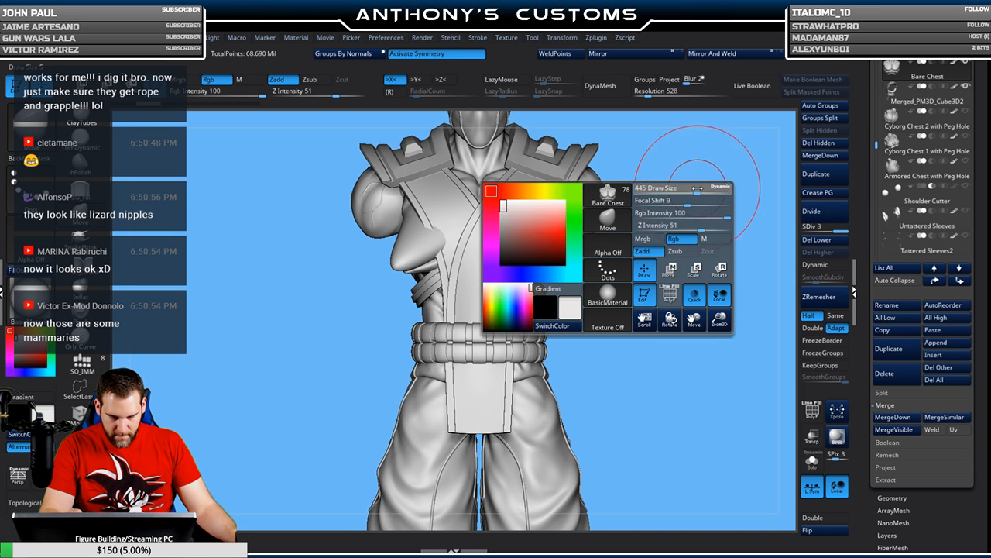
left_click_drag(719, 162, 519, 262)
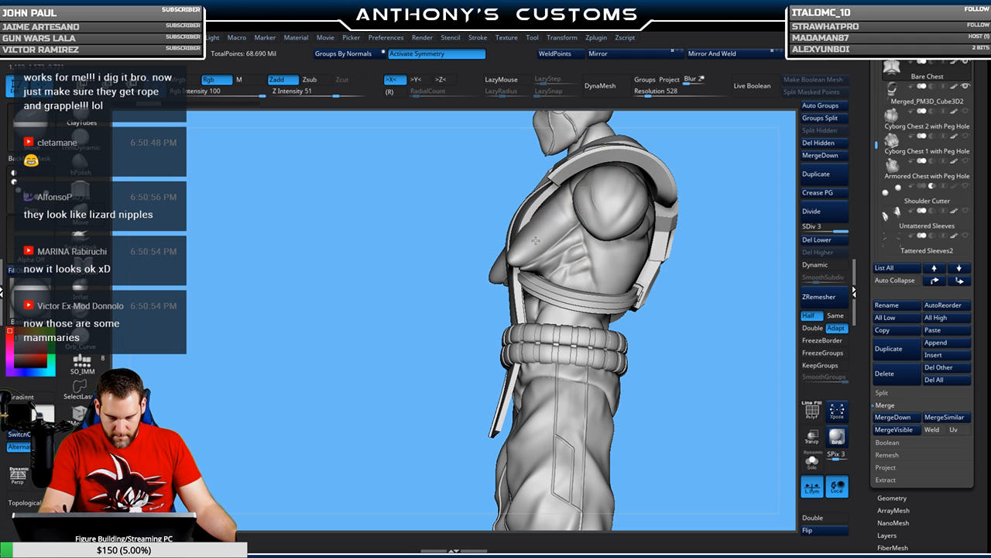
- Undo the pectoral stretching on the bare chest and return to the full front view
key("ctrl+z")
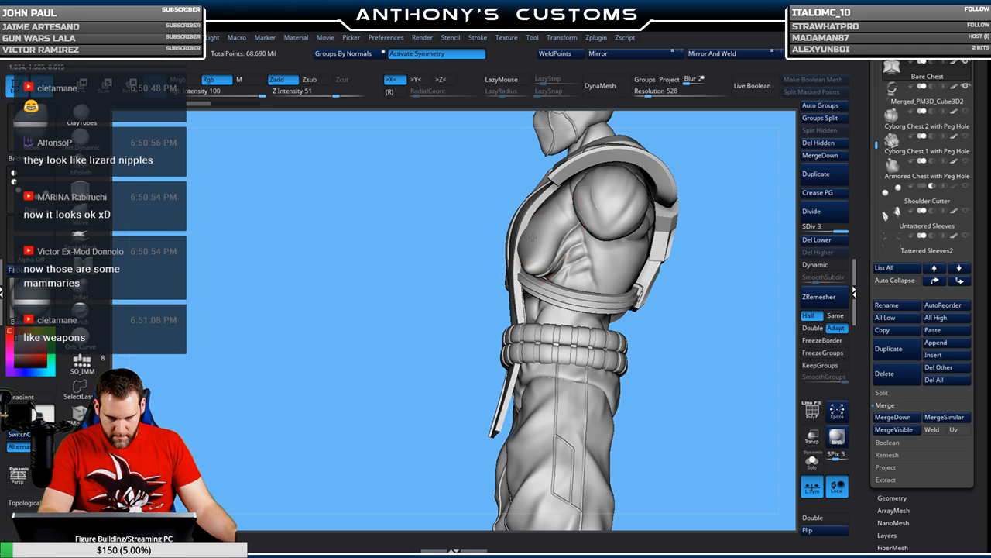
left_click_drag(725, 234, 743, 235)
mouse_move(708, 288)
left_mouse_down()
mouse_move(734, 282)
mouse_move(680, 277)
mouse_move(666, 233)
left_mouse_up()
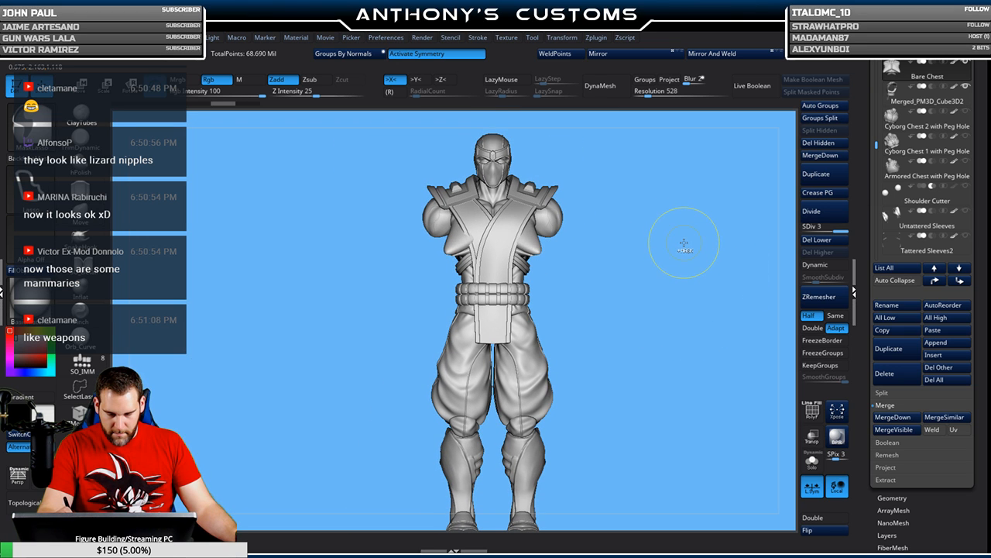
left_click_drag(682, 224, 655, 197, "alt")
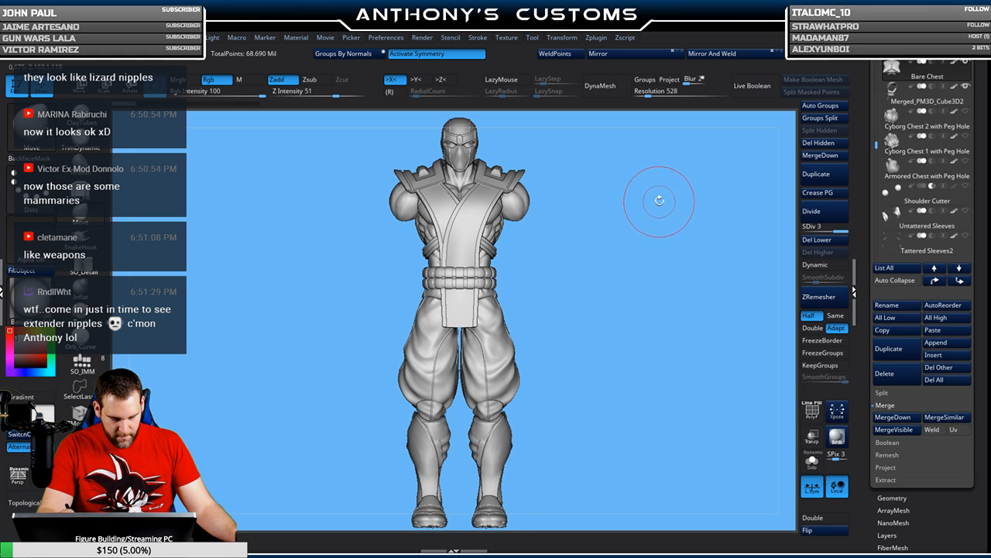
- Show the wireframe, make the back armor active and toggle its Dynamic subdivision off and back on
right_click(649, 225)
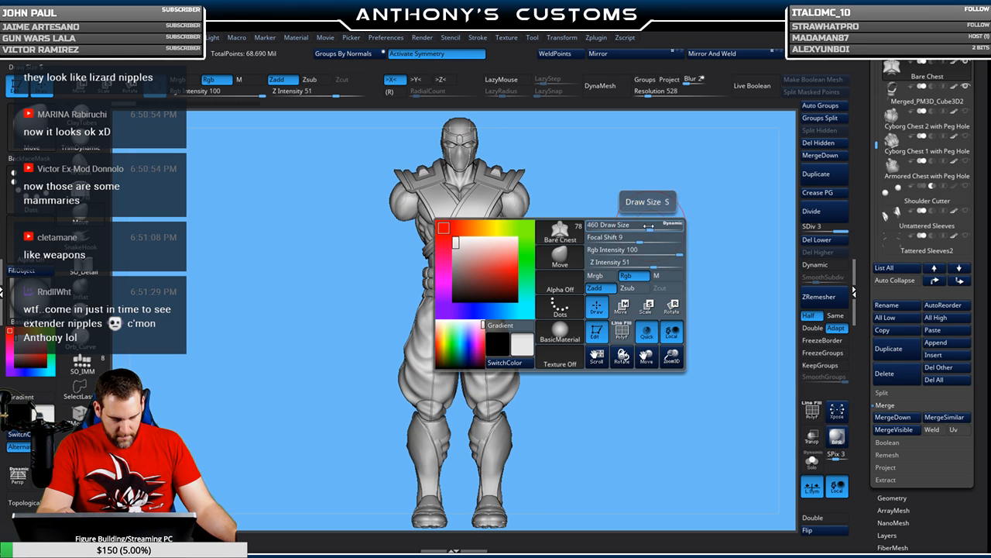
left_click_drag(682, 245, 654, 319)
left_click_drag(745, 242, 649, 212, "alt")
key("shift+f")
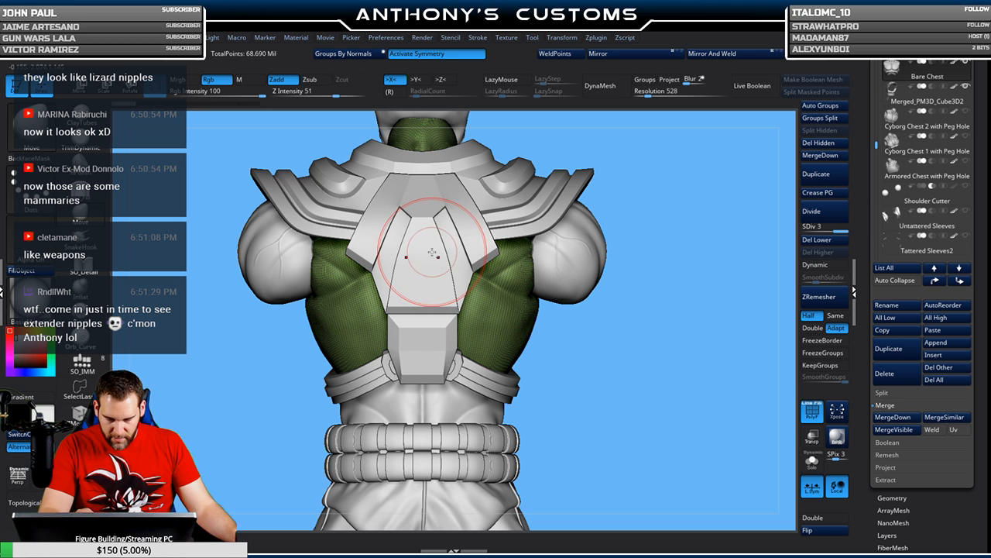
left_click(432, 251, "alt")
key("space")
left_click_drag(688, 193, 678, 192)
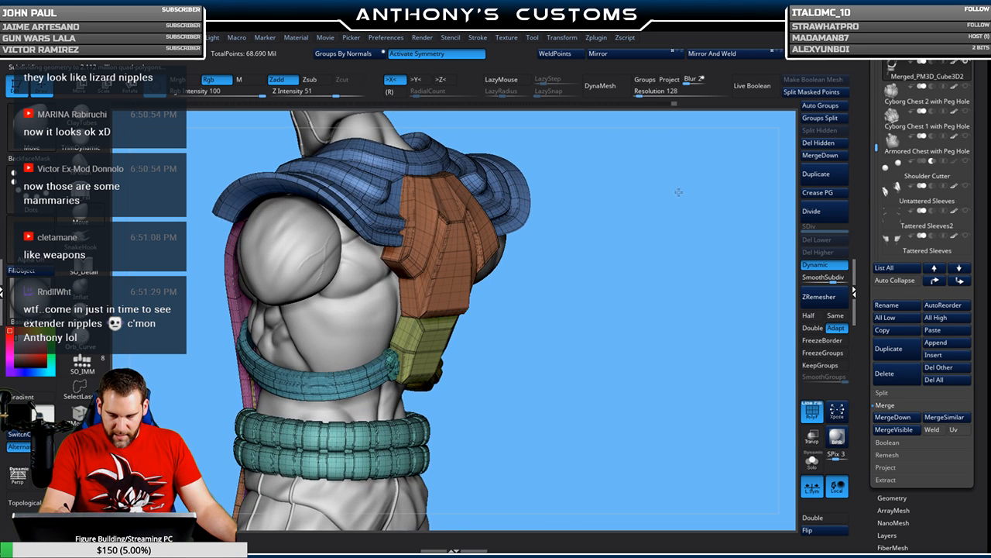
left_click(824, 265)
left_click(825, 265)
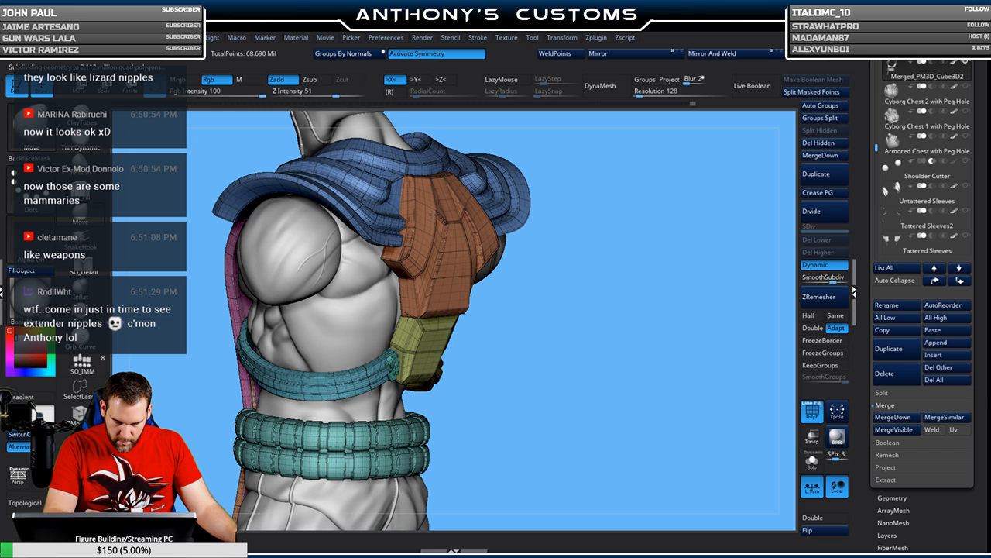
- Examine the back armor, shoulder armor and straps from the back, side and front, with and without the wireframe
key("shift+f")
left_click_drag(637, 232, 631, 204)
key("space")
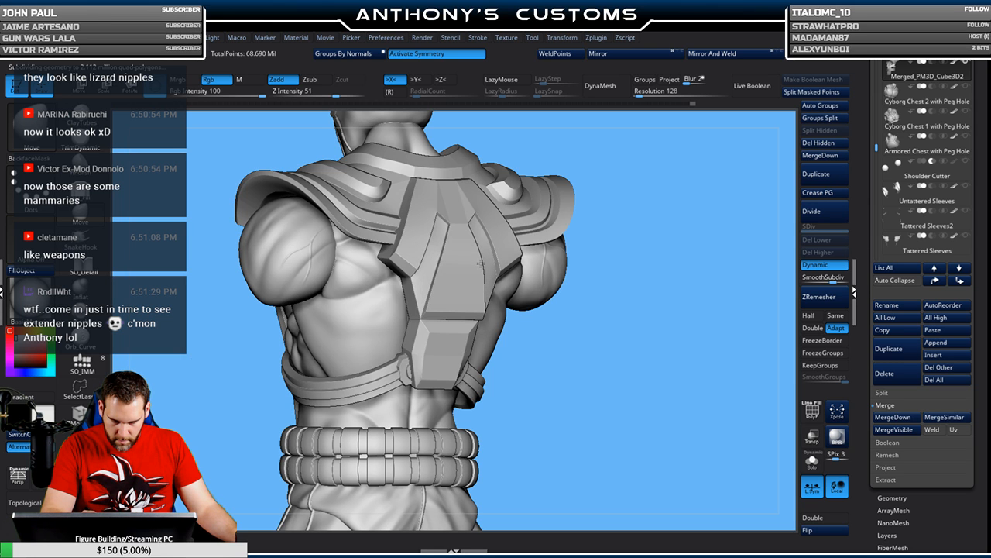
left_click_drag(647, 208, 470, 236)
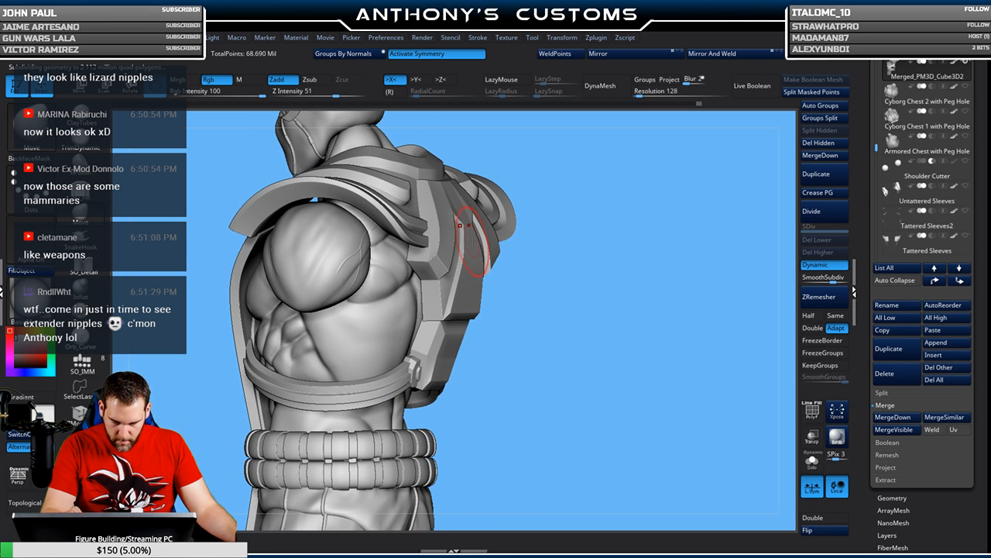
left_click_drag(504, 302, 534, 179)
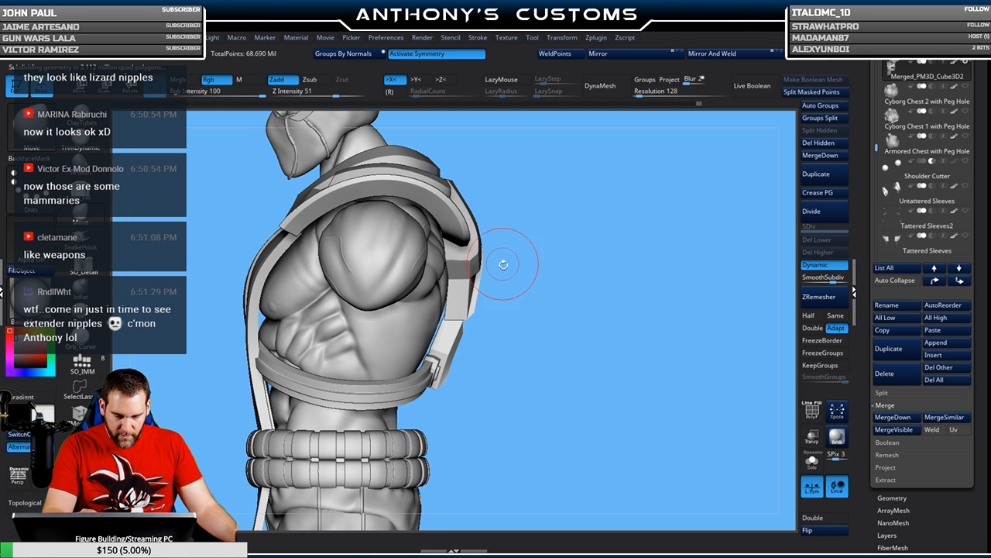
key("shift+f")
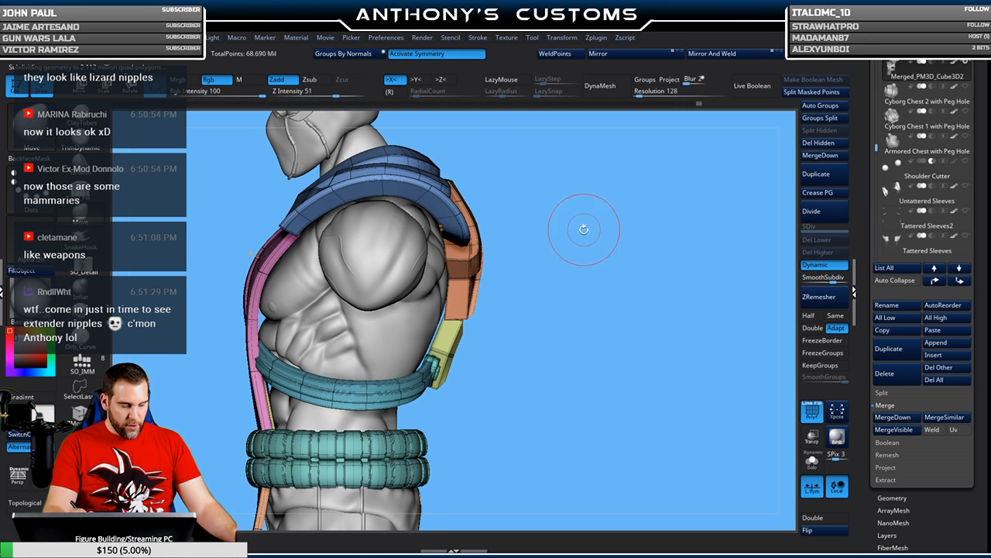
left_click_drag(581, 283, 569, 165)
left_click_drag(617, 250, 682, 255)
key("shift+f")
left_click_drag(702, 313, 682, 195, "alt")
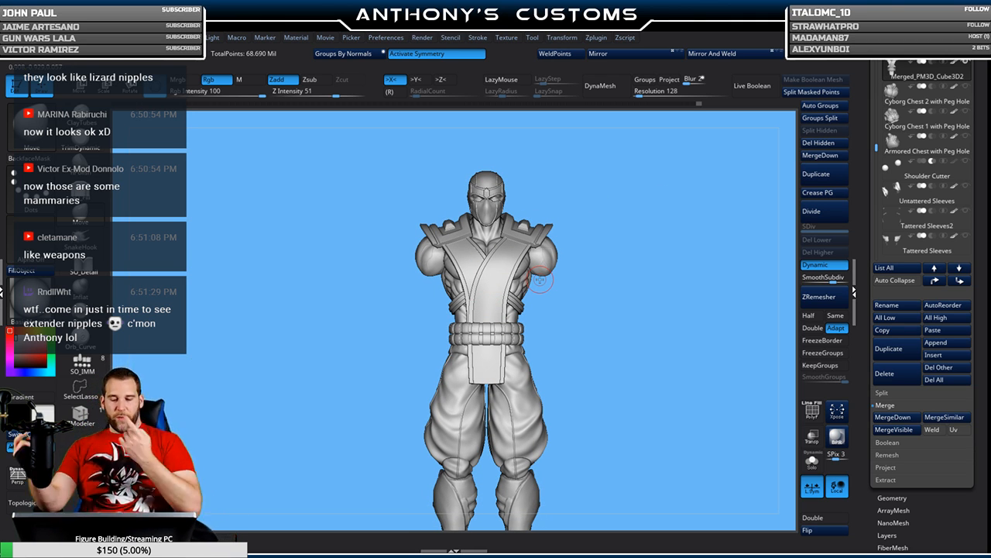
key("f")
key("f")
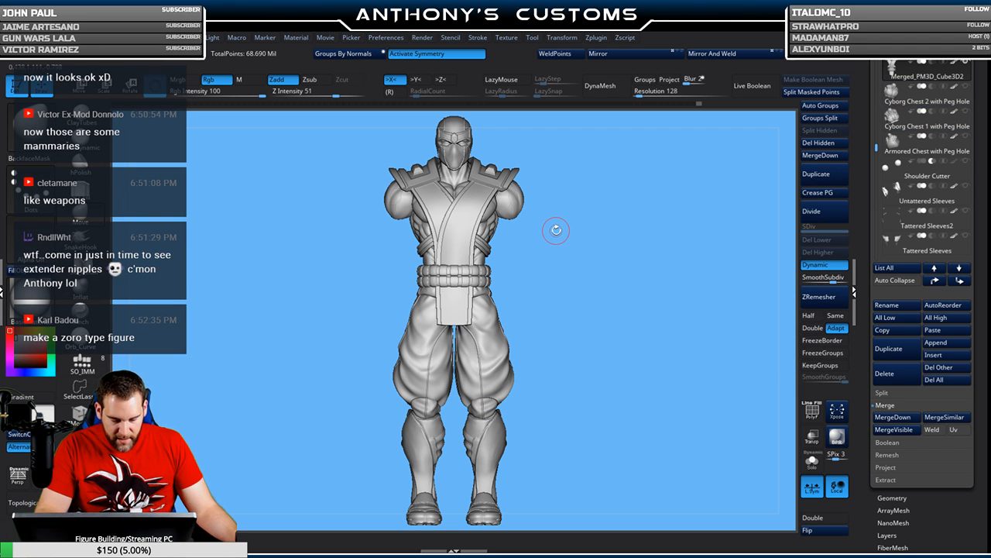
- Show the Wrist Guards1 and Bare Forearms subtools on the figure
left_click_drag(878, 147, 877, 159)
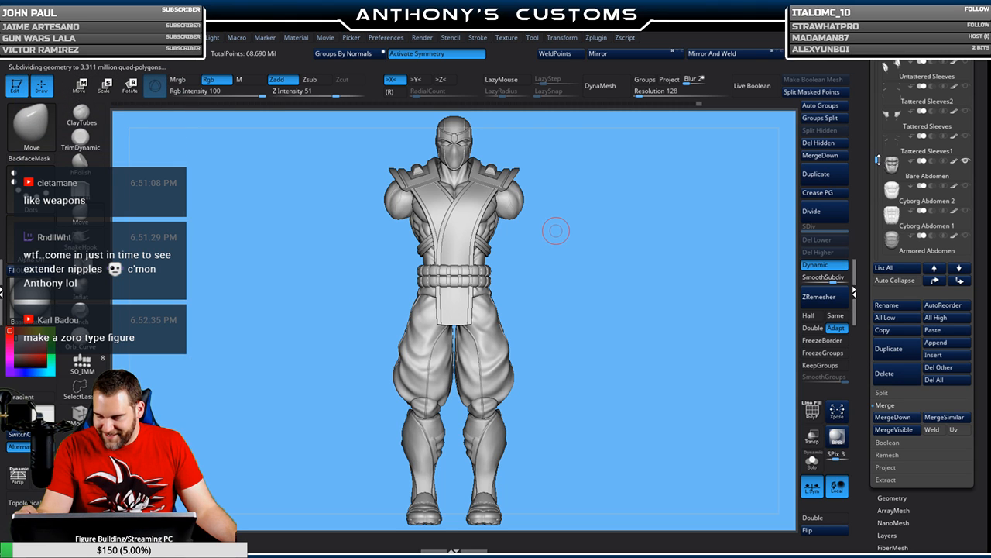
left_click_drag(877, 159, 878, 107)
mouse_move(951, 222)
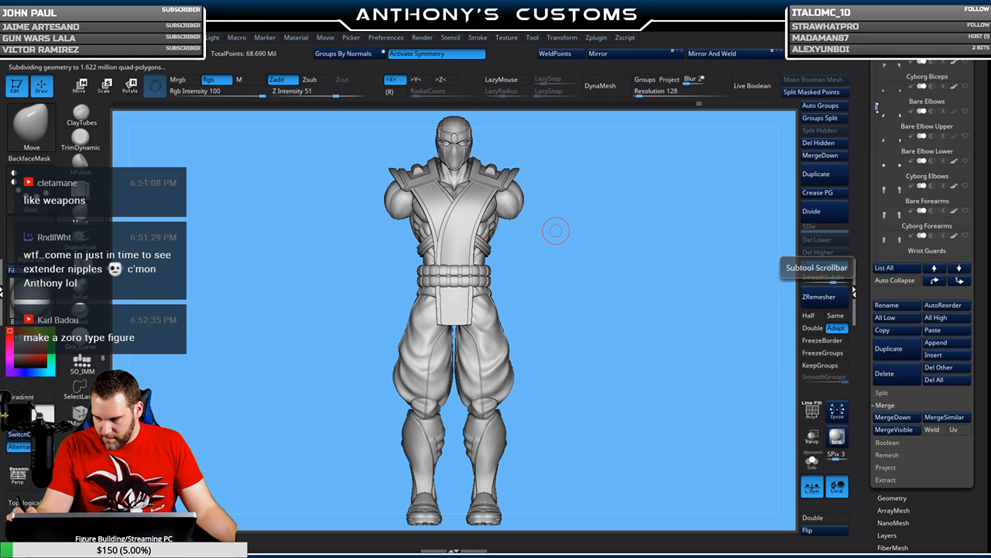
left_click_drag(878, 107, 876, 112)
mouse_move(905, 181)
mouse_move(914, 225)
left_click(965, 211)
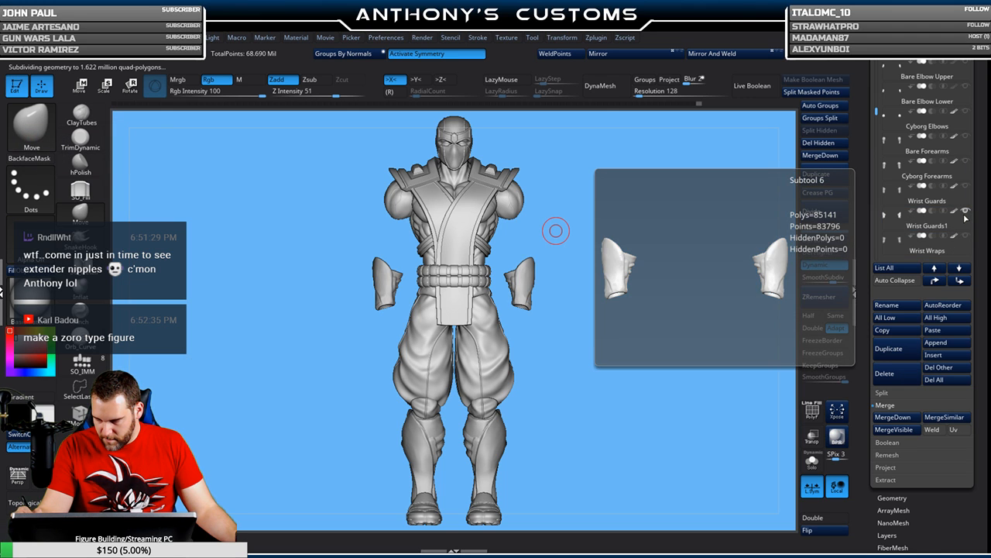
left_click(965, 137)
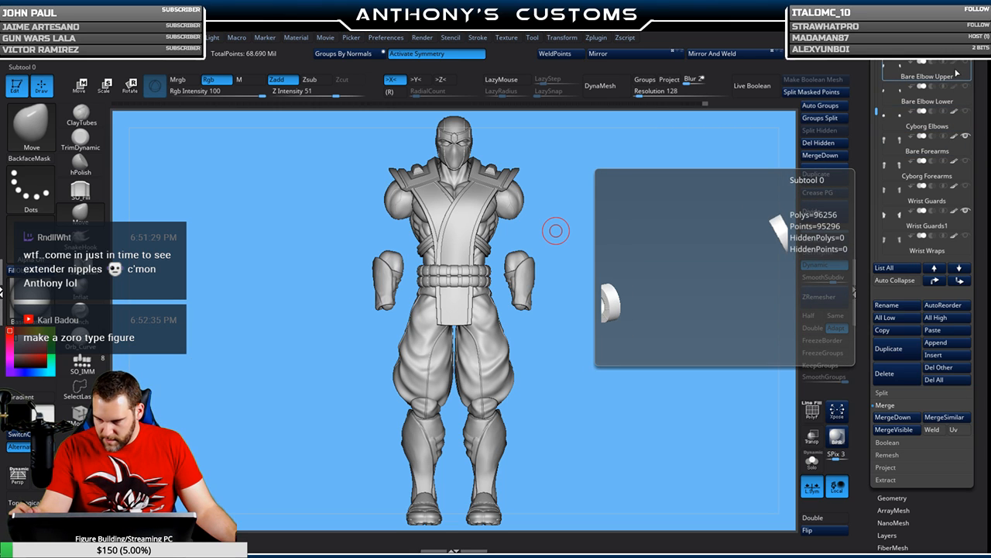
- Complete the arms by showing the Bare Elbows, Bare Biceps and Bare Fist subtools
left_click_drag(877, 110, 876, 97)
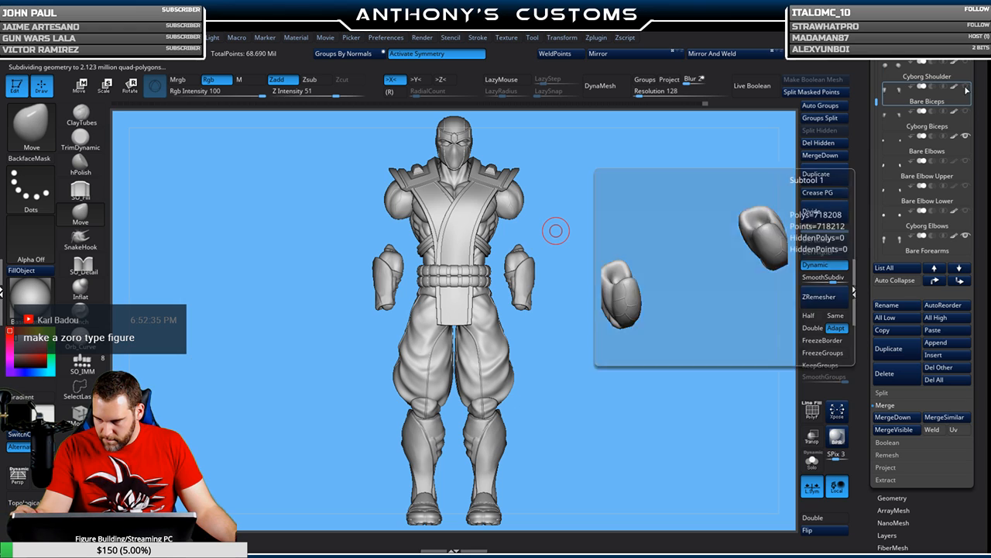
left_click(963, 89)
left_click_drag(877, 99, 878, 78)
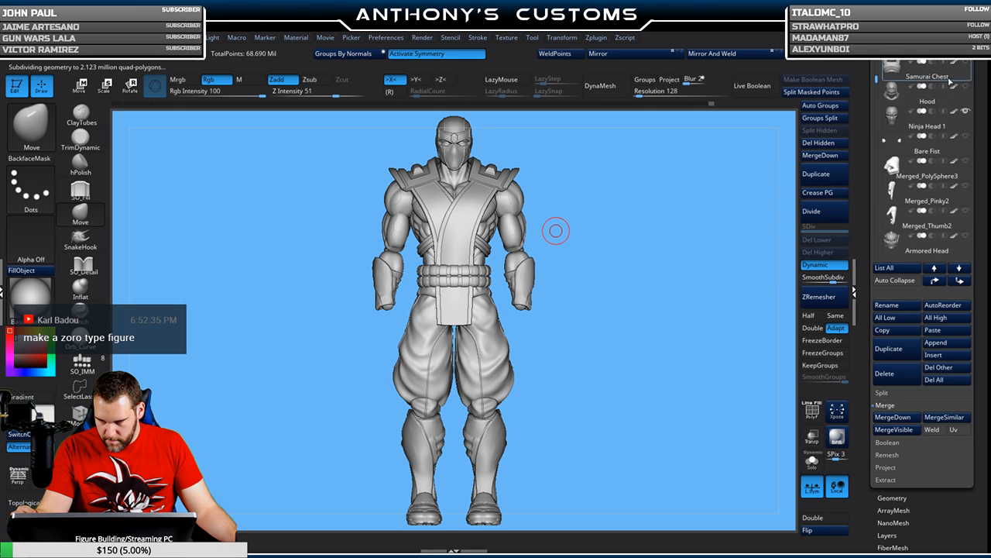
left_click(968, 136)
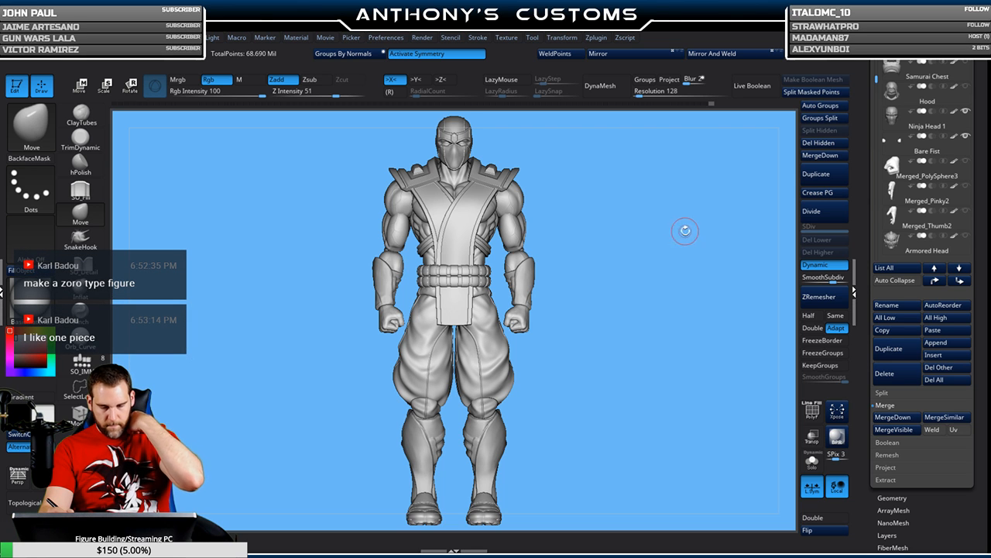
- Check the assembled figure's profile from the side and save the project
left_click_drag(693, 297, 640, 307)
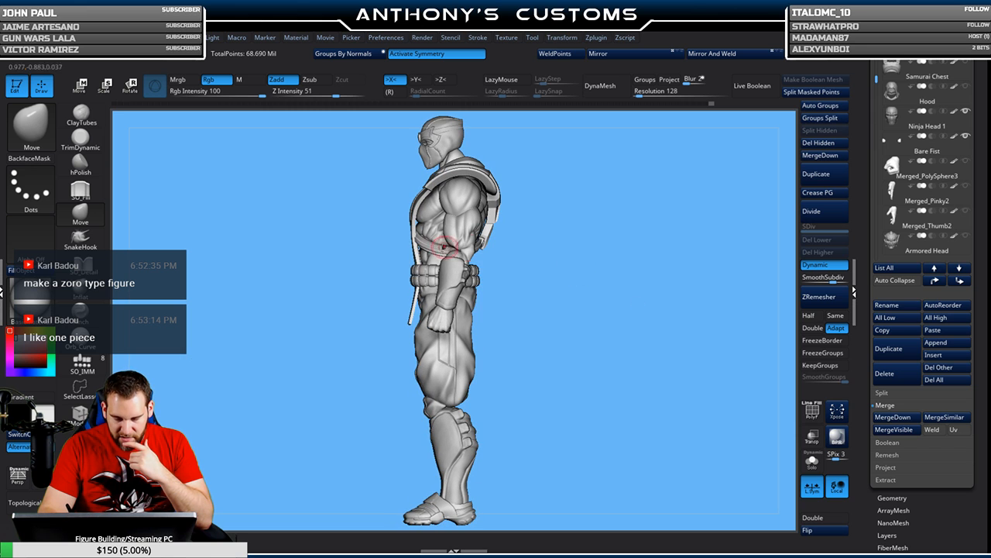
mouse_move(608, 277)
left_mouse_down()
mouse_move(732, 281)
mouse_move(642, 271)
mouse_move(702, 272)
left_mouse_up()
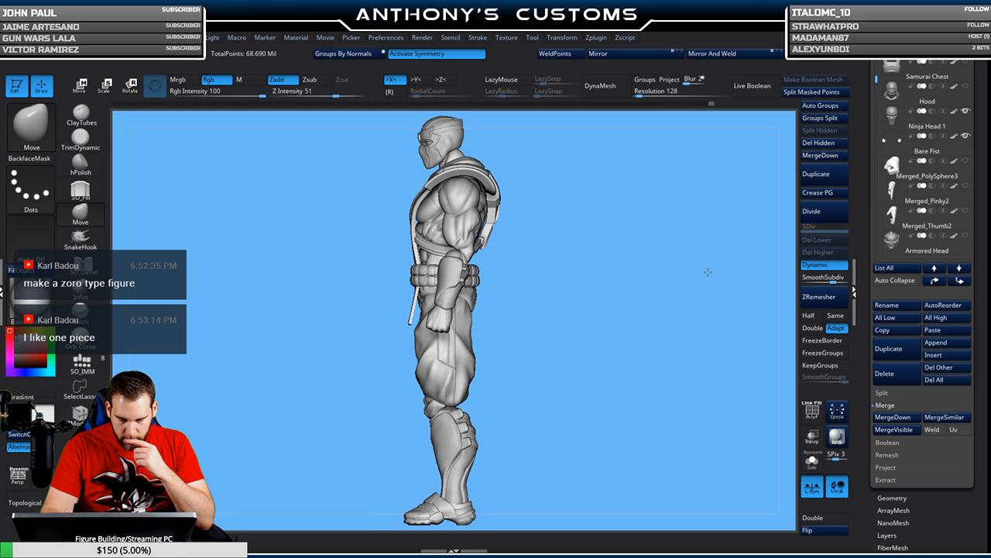
left_click_drag(708, 274, 695, 262)
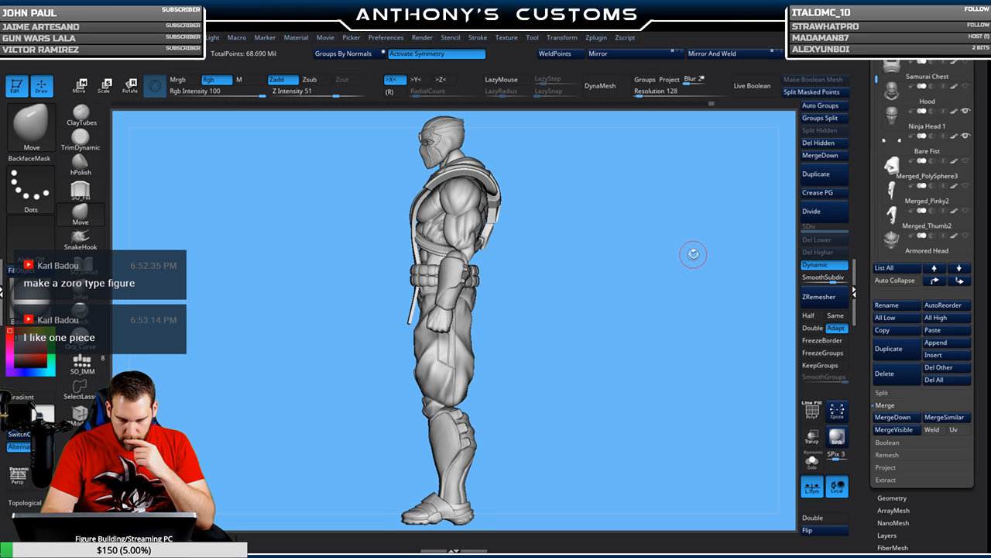
left_click_drag(685, 260, 719, 256)
key("ctrl+s")
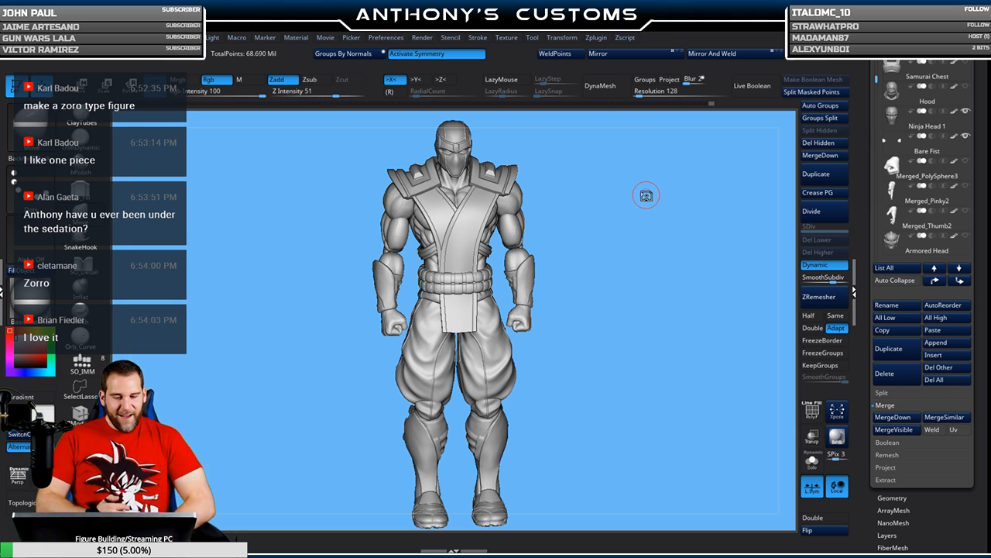
- Review the figure from several angles, make the Wrist Guards1 subtool active and save the project
mouse_move(649, 351)
left_mouse_down()
mouse_move(618, 363)
mouse_move(562, 357)
mouse_move(646, 368)
left_mouse_up()
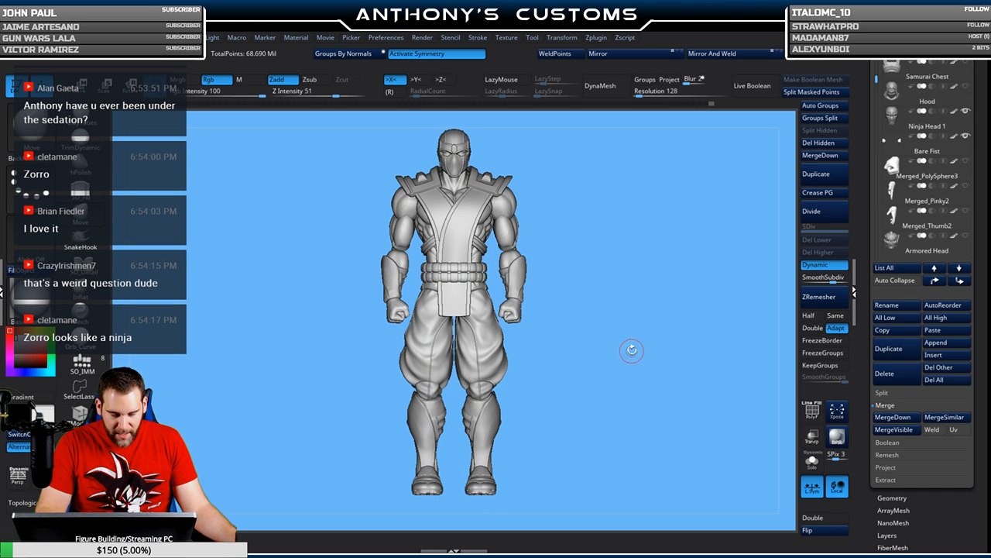
mouse_move(609, 376)
left_mouse_down()
mouse_move(685, 378)
mouse_move(673, 375)
left_mouse_up()
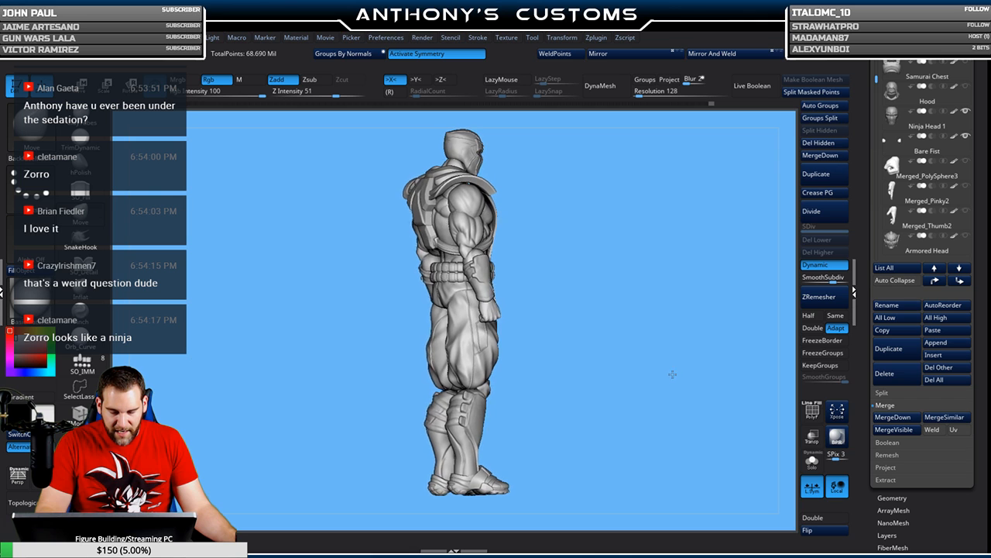
mouse_move(634, 377)
left_mouse_down()
mouse_move(611, 379)
mouse_move(624, 373)
left_mouse_up()
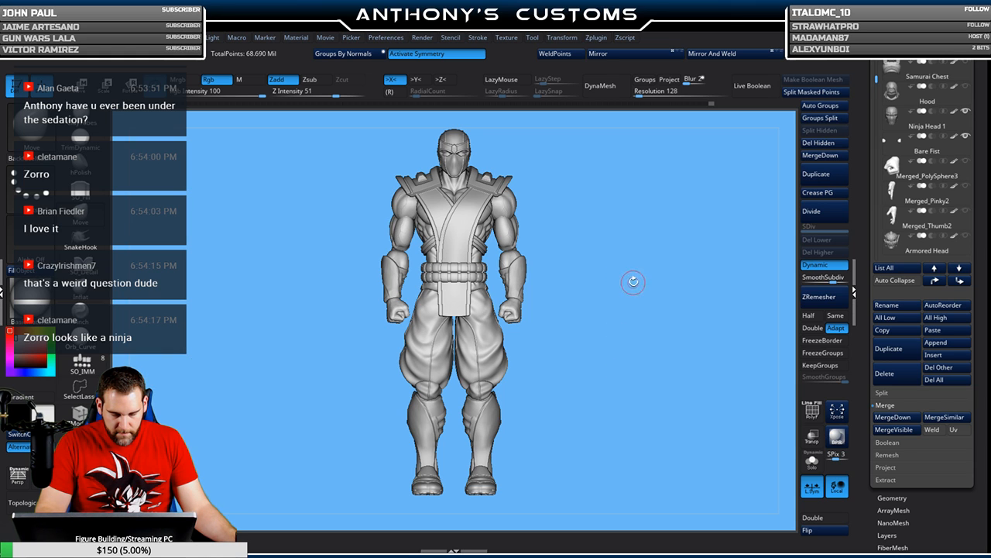
left_click_drag(651, 234, 660, 281)
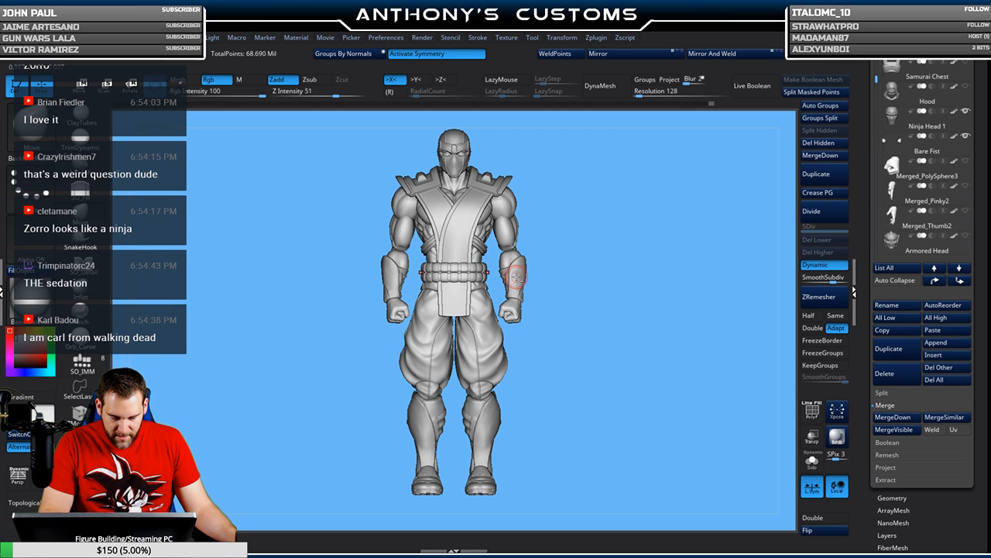
left_click(515, 275, "alt")
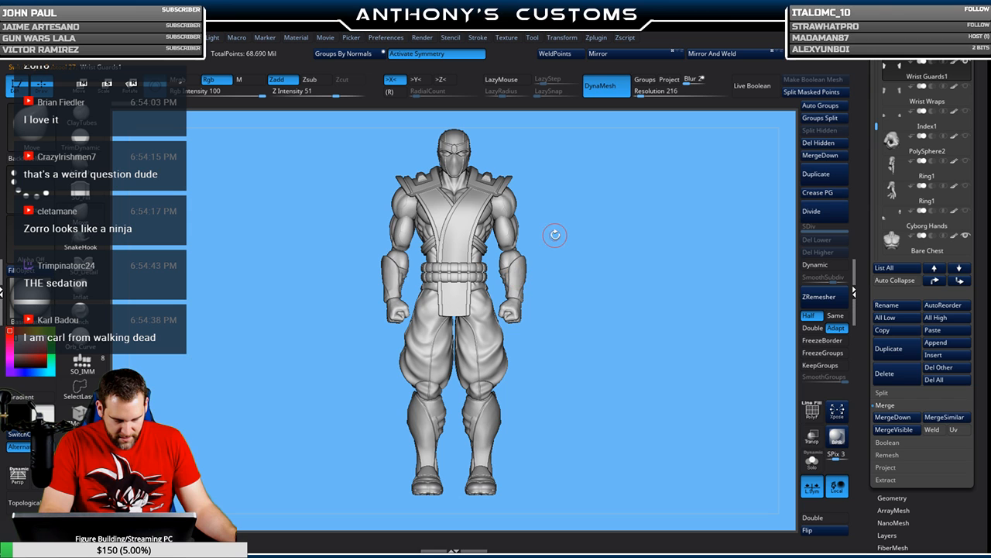
key("ctrl")
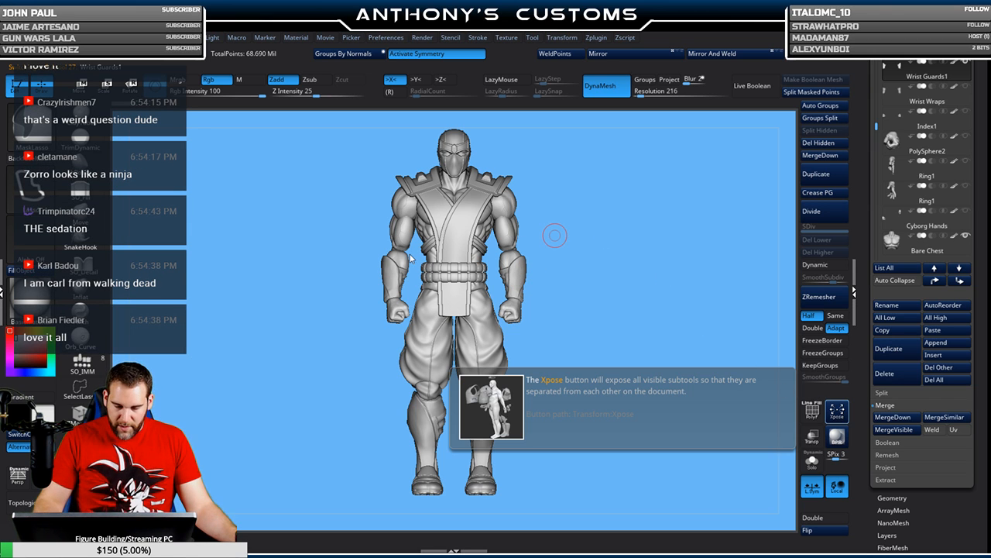
key("ctrl+s")
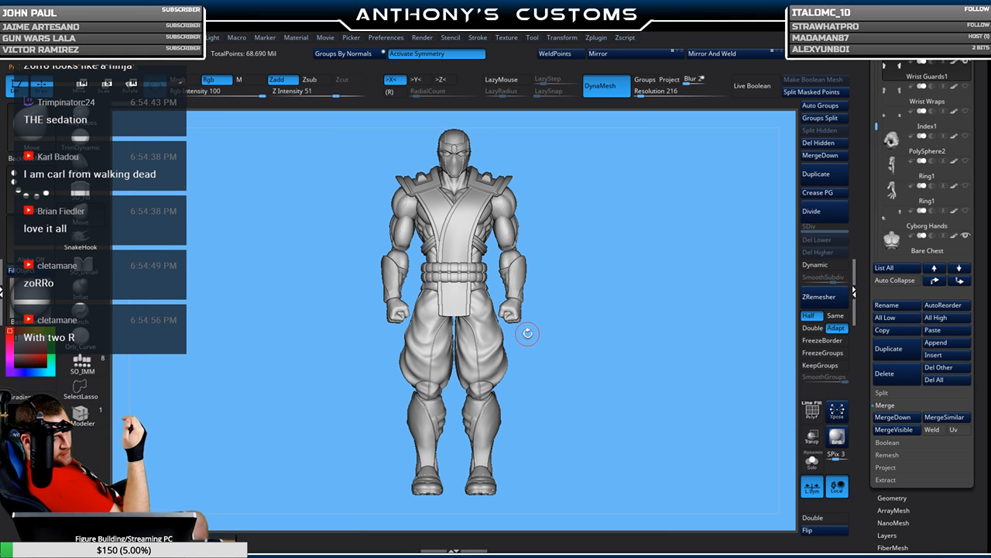
- Spread the figure's subtools apart with Xpose to view them separately, bring them back together and save the project
key("f")
key("f")
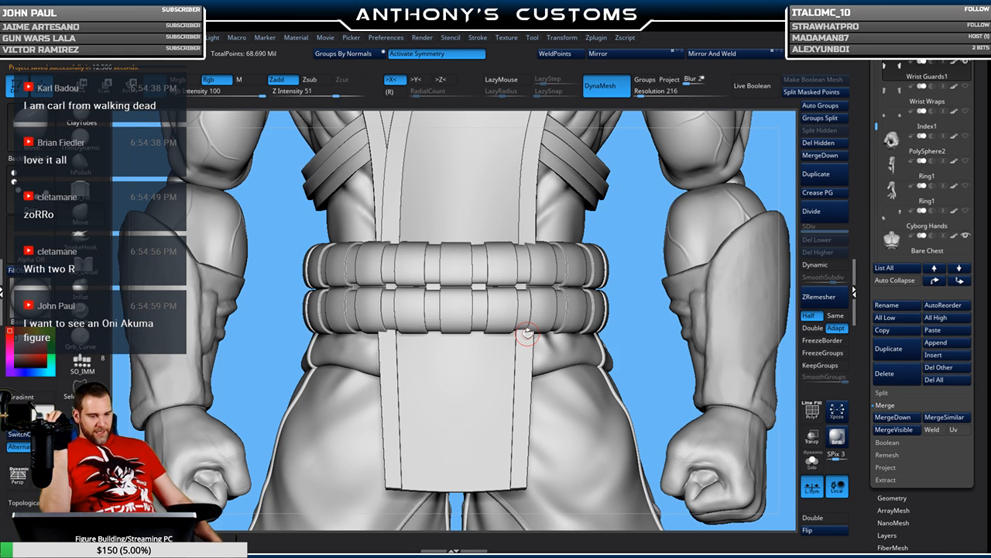
left_click(836, 410)
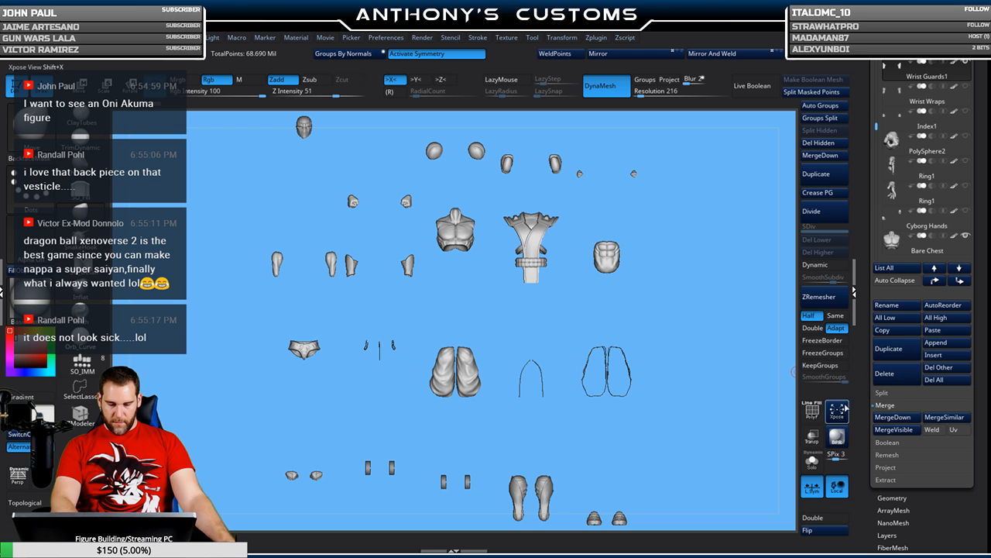
left_click(849, 407)
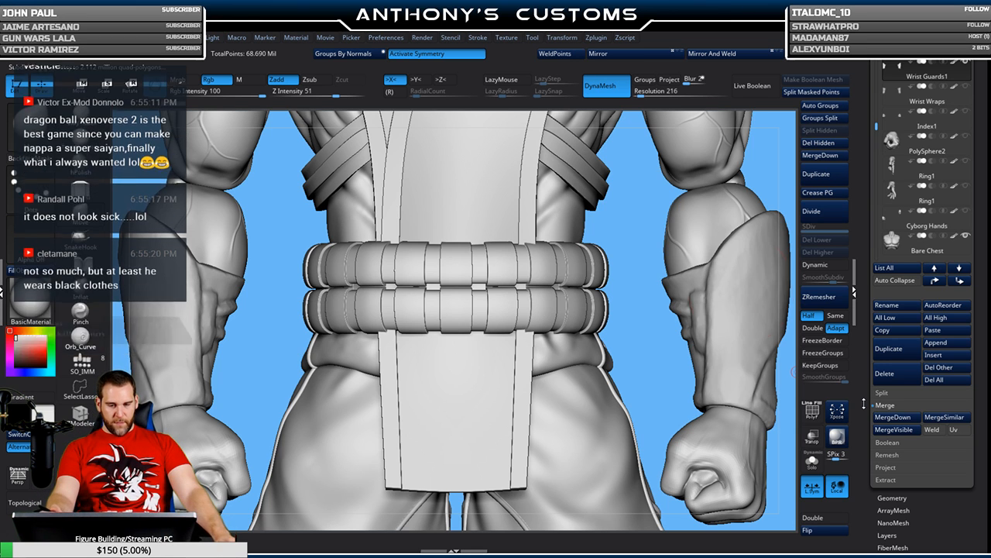
key("shift+f")
key("shift+f")
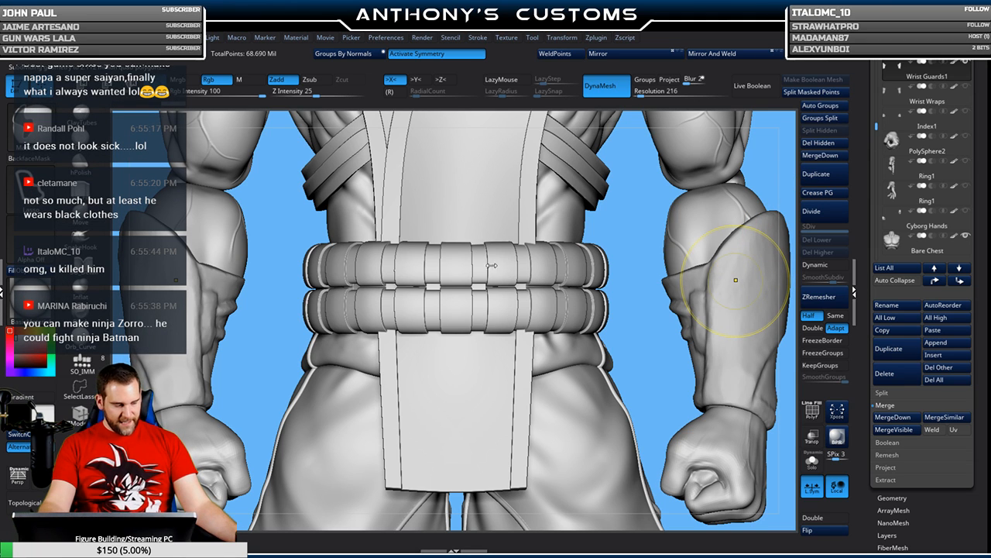
key("ctrl+s")
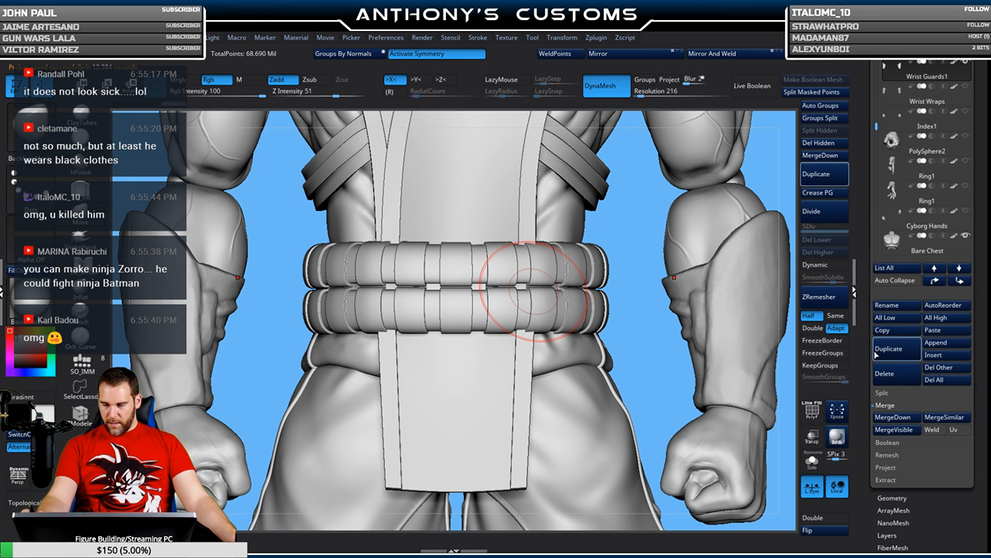
- Open a new sphere project, paste the Wrist Guards2 subtool into it and delete the PolySphere subtool
key("comma")
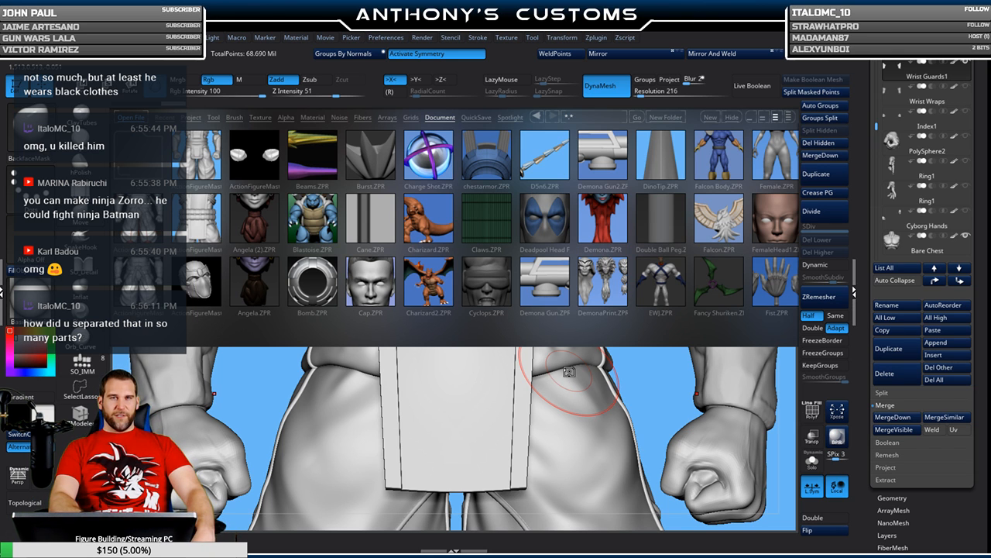
left_click(191, 118)
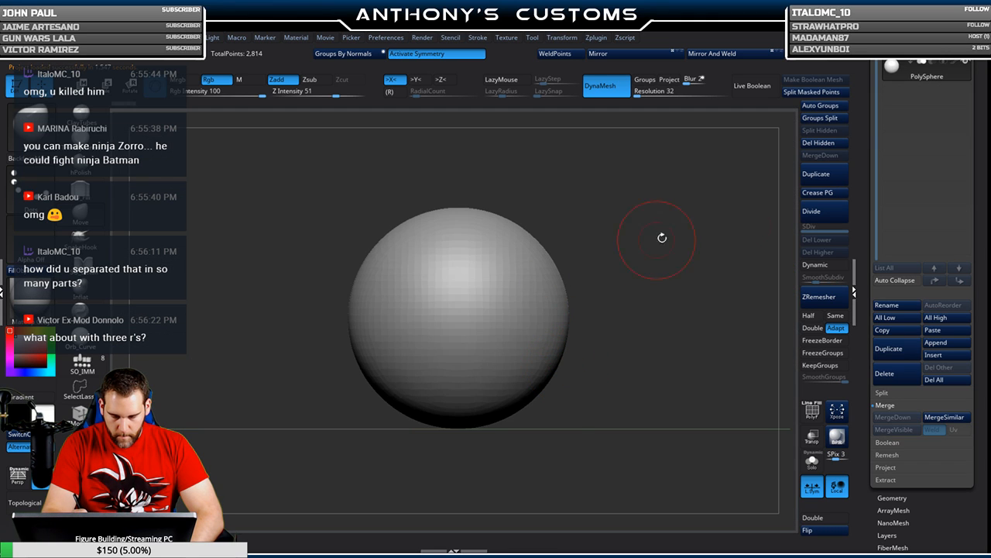
left_click(945, 331)
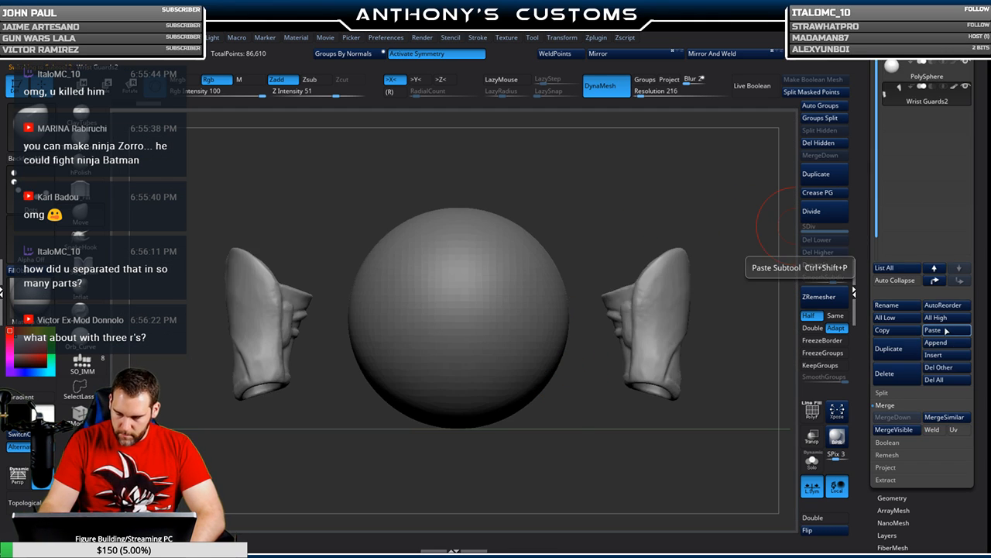
left_click(925, 71)
left_click(900, 374)
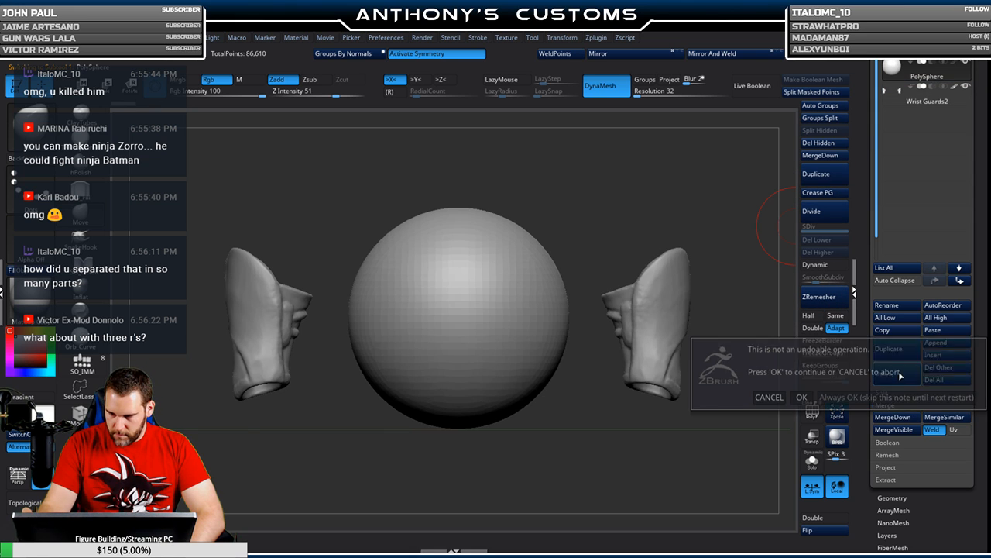
left_click(802, 396)
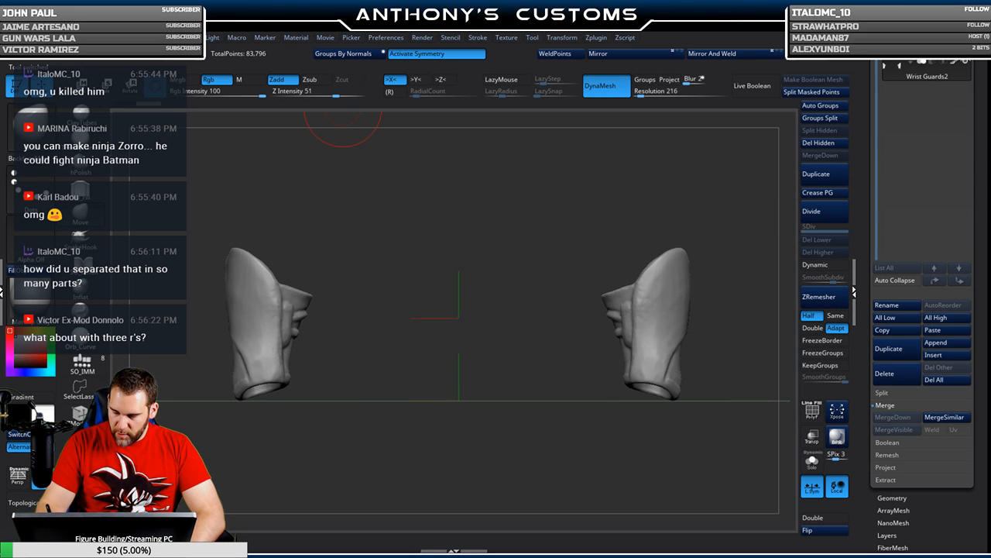
- Change the document background to a flat light blue and save the wrist guard project
mouse_move(101, 38)
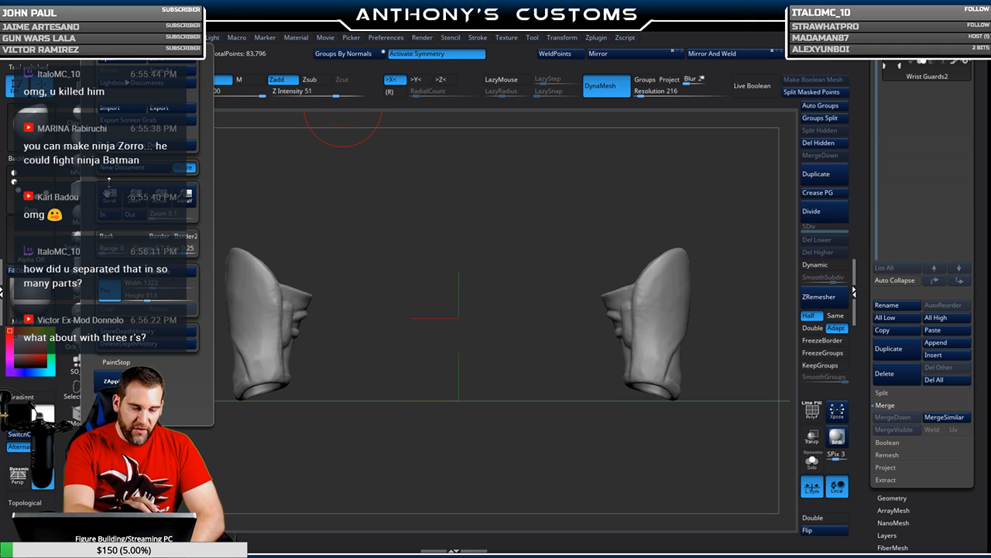
left_click_drag(111, 238, 101, 254)
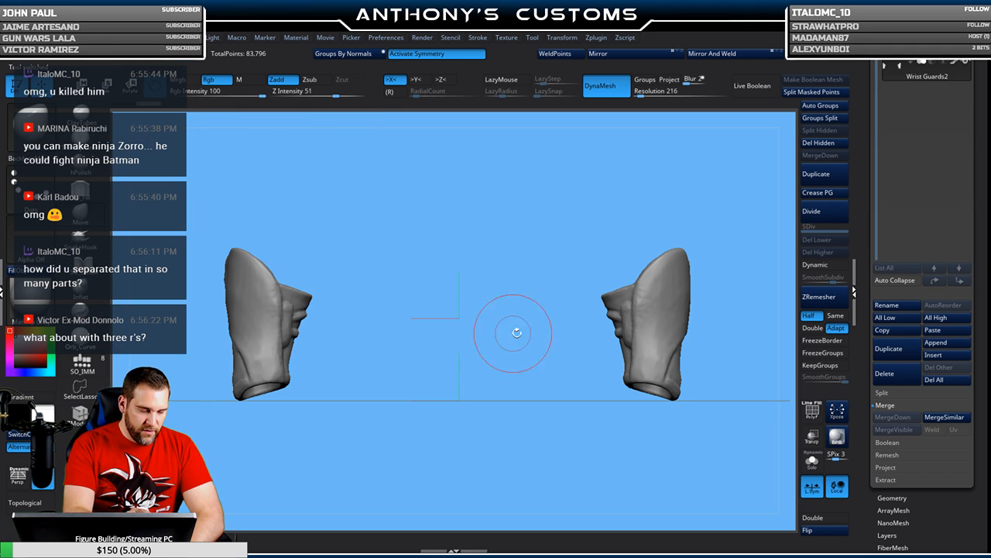
key("ctrl")
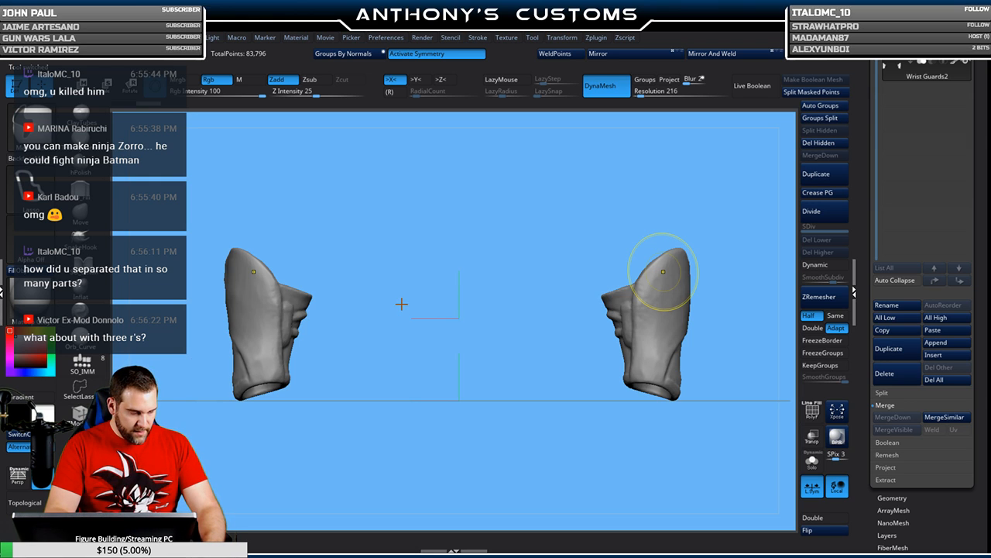
key("ctrl+s")
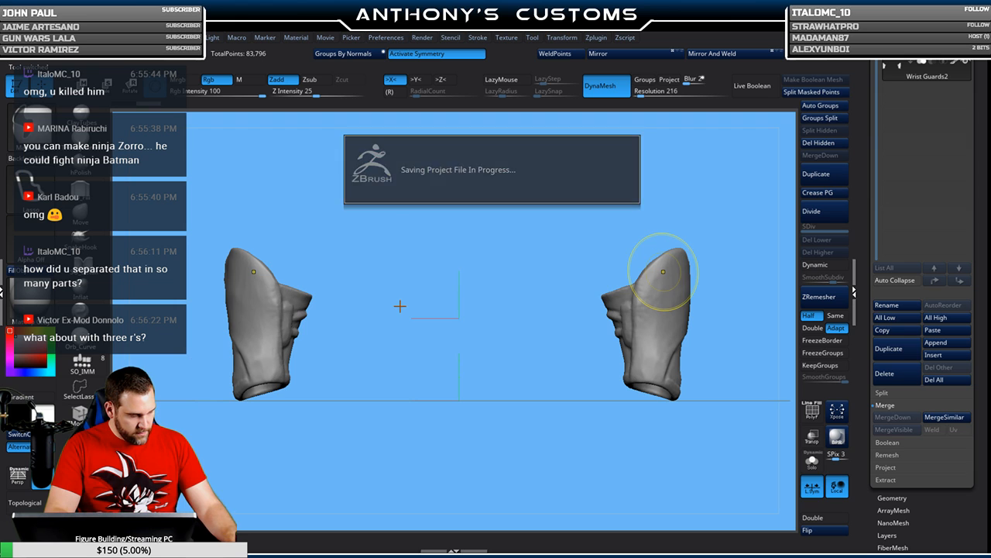
- Turn off symmetry, hide one of the two wrist guards and delete the hidden geometry
left_click_drag(465, 374, 546, 314, "alt")
left_click_drag(564, 392, 516, 394, "alt")
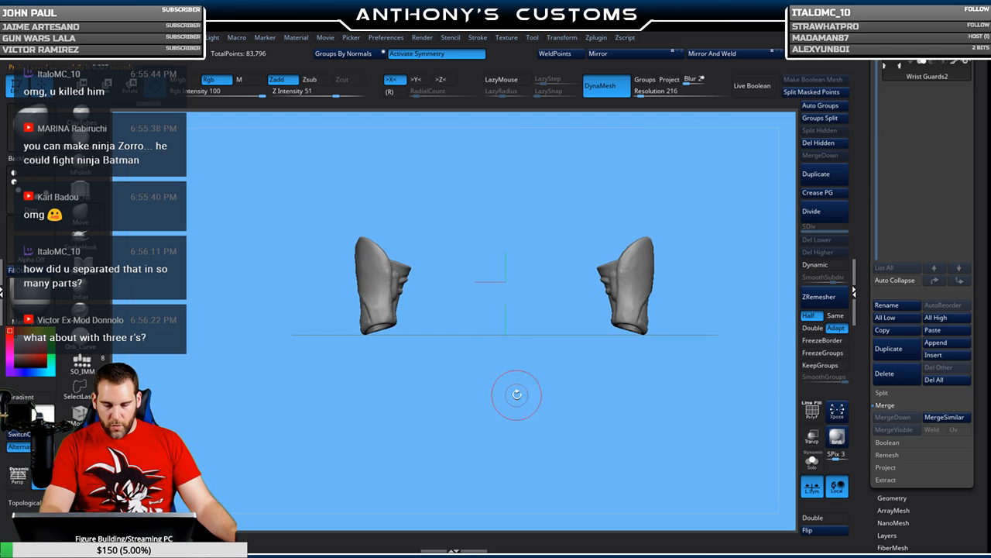
left_click(457, 53)
left_click_drag(705, 192, 568, 388, "ctrl+alt+shift")
left_click(814, 143)
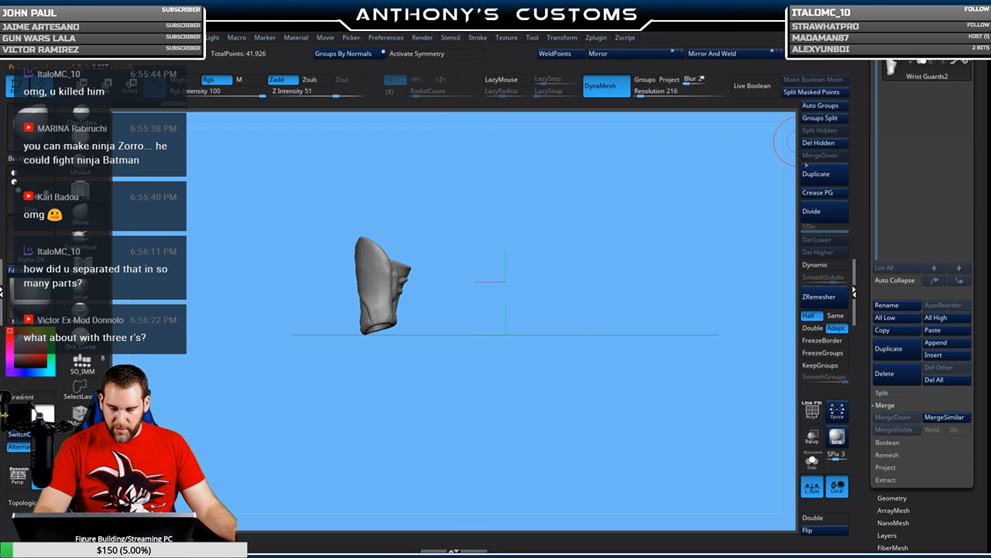
- Centre the gizmo on the remaining wrist guard and move the guard to the middle of the floor grid
key("w")
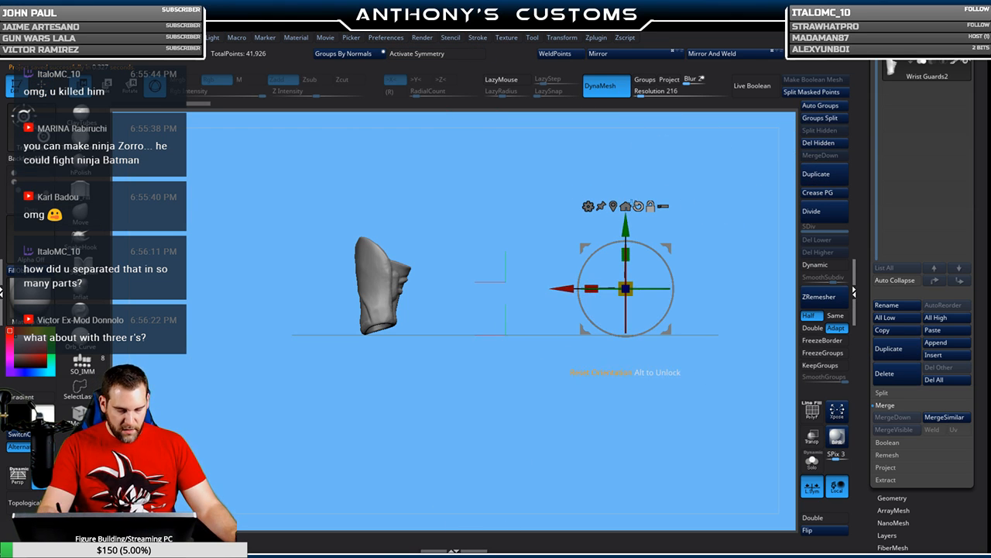
left_click(625, 206)
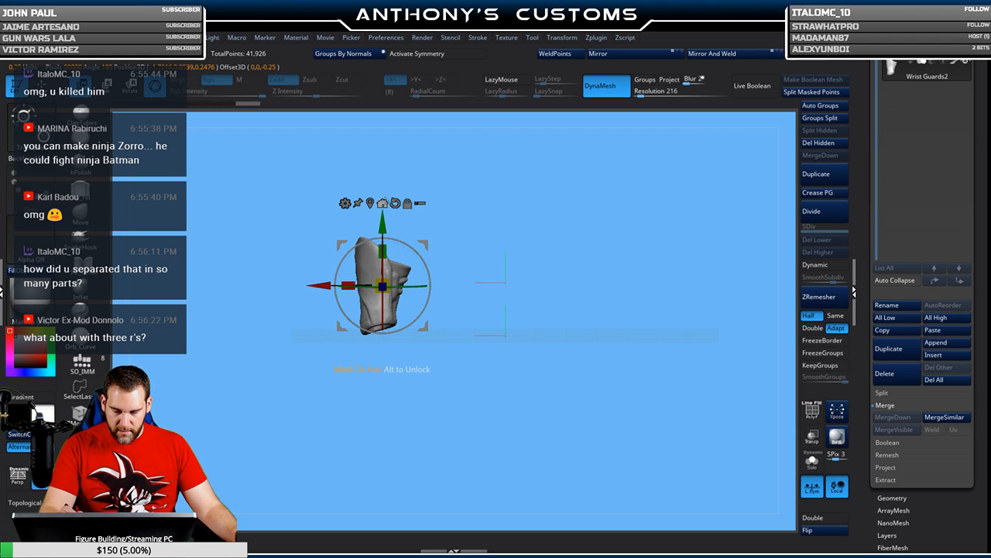
left_click(384, 203)
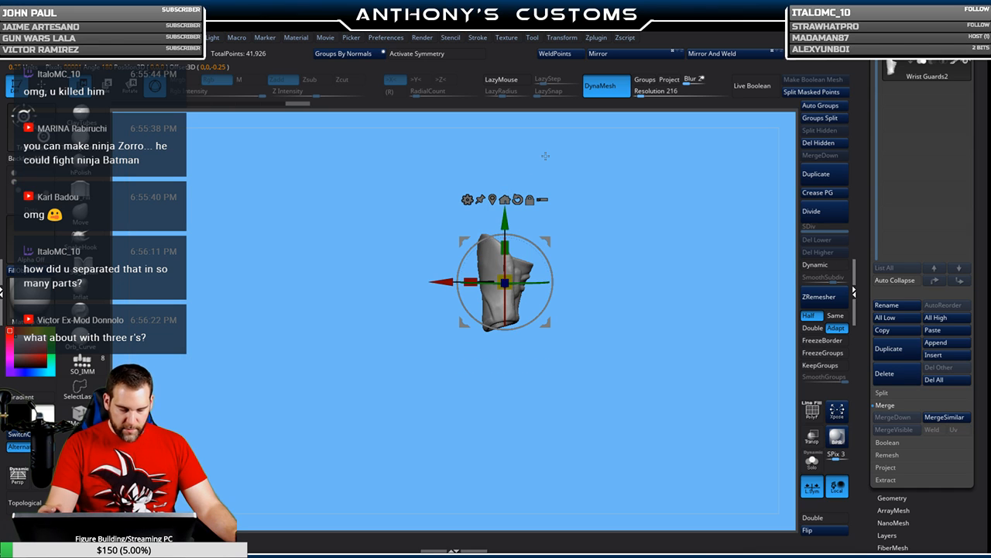
key("q")
left_click_drag(653, 309, 654, 411, "alt")
left_click_drag(654, 411, 655, 304)
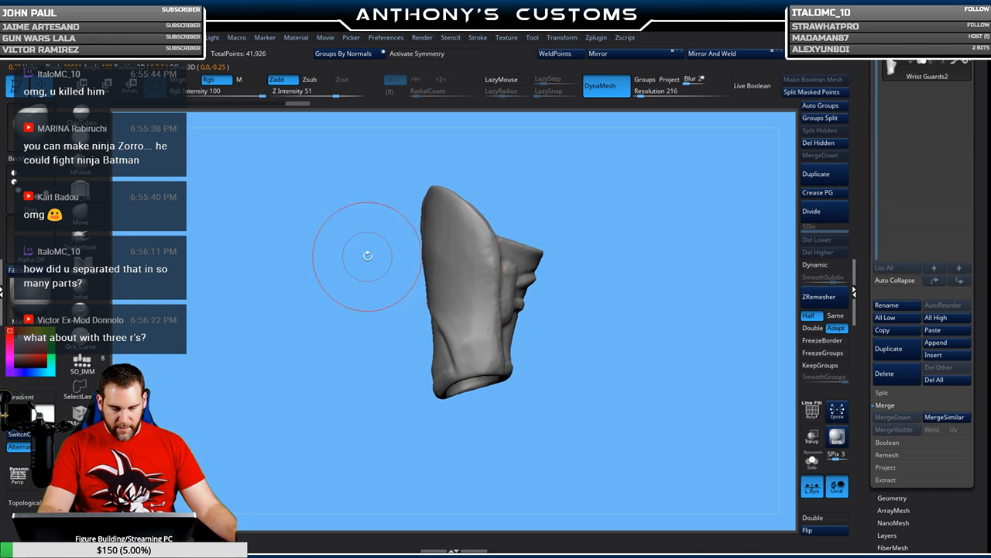
- Fill the wrist guard with BasicMaterial and switch off material and colour painting
left_click(31, 300)
left_click(115, 379)
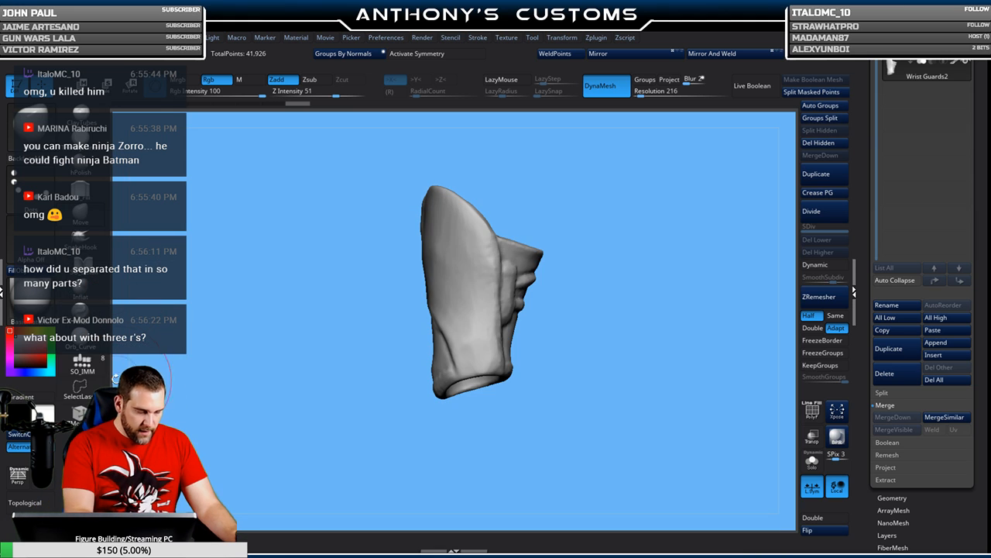
left_click(188, 80)
left_click(29, 270)
left_click(187, 82)
- Append a Cylinder3D subtool and convert it into an adjustable cylinder primitive with the gizmo's customize options
mouse_move(667, 268)
left_mouse_down()
mouse_move(570, 278)
mouse_move(614, 265)
mouse_move(630, 272)
mouse_move(595, 360)
mouse_move(601, 398)
mouse_move(613, 390)
mouse_move(613, 303)
mouse_move(582, 328)
mouse_move(617, 325)
mouse_move(660, 282)
left_mouse_up()
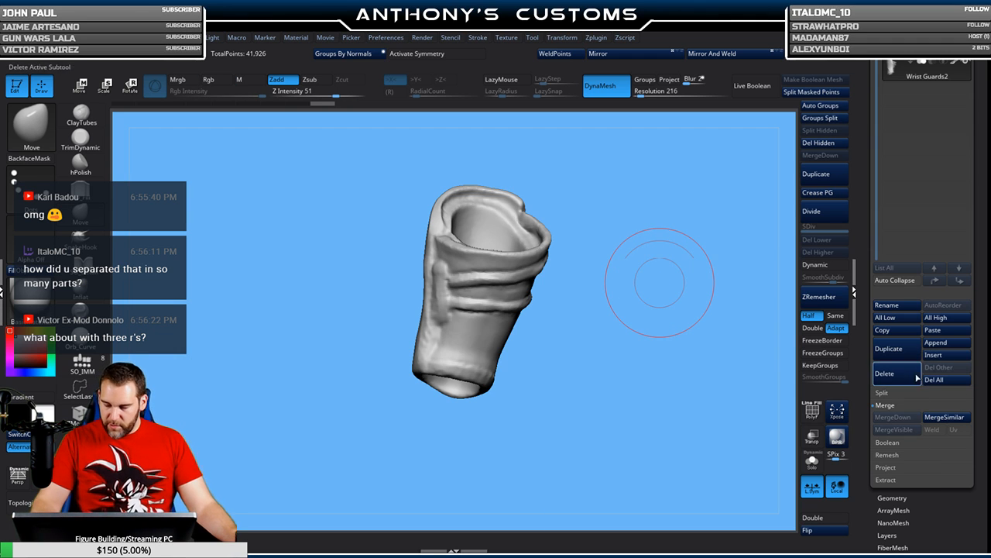
left_click(937, 342)
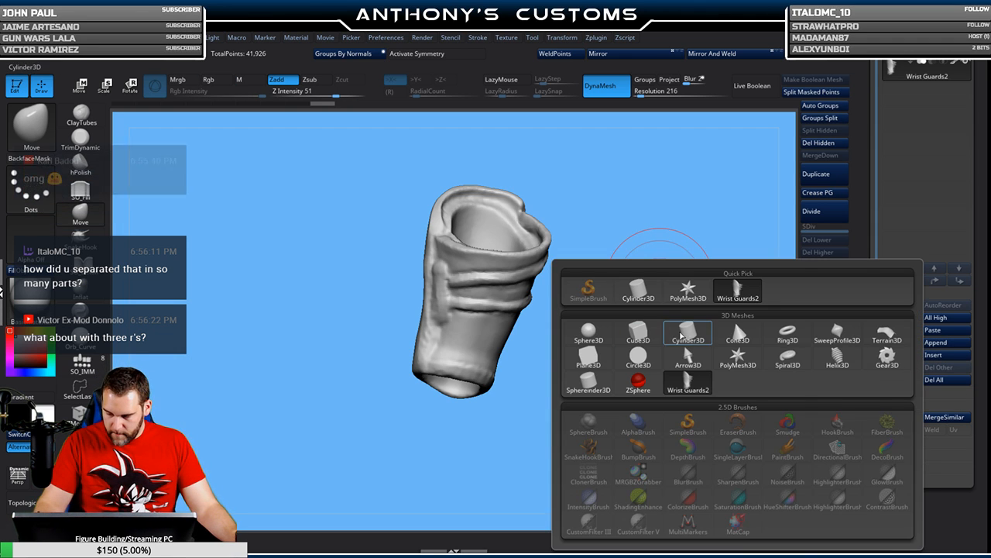
left_click(737, 335)
key("w")
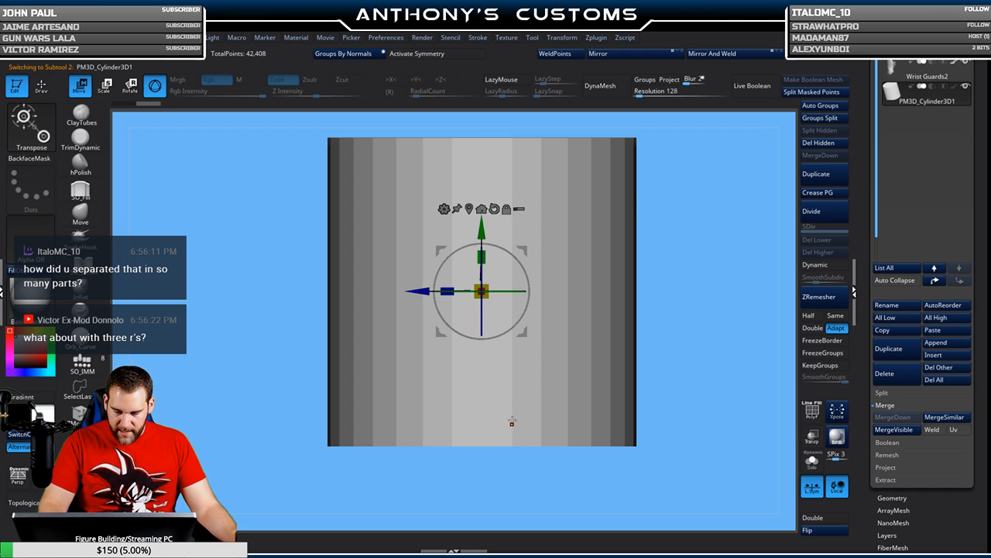
left_click(448, 207)
left_click(499, 207)
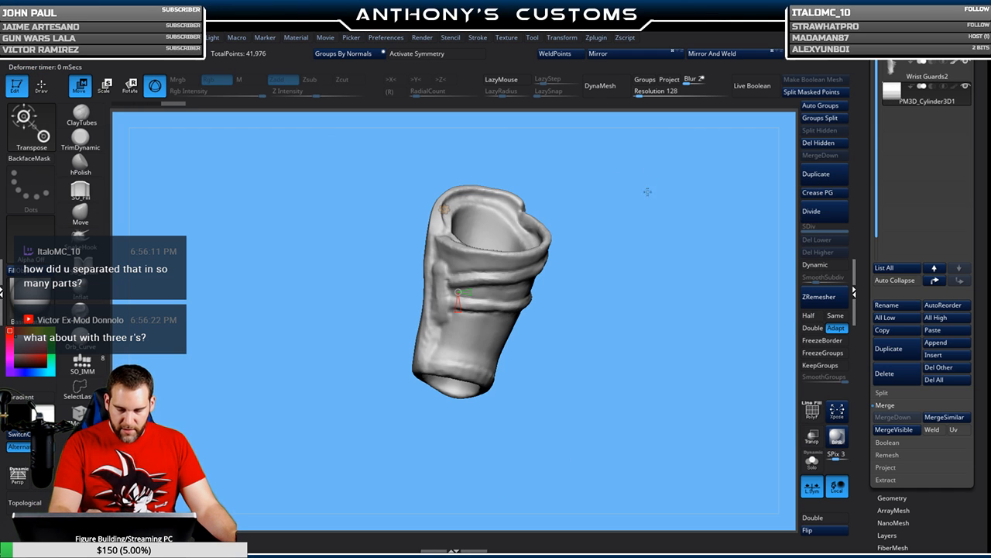
- Isolate the cylinder and hollow it out into an open, thin-walled tube
mouse_move(658, 453)
left_mouse_down()
mouse_move(652, 465)
mouse_move(648, 450)
left_mouse_up()
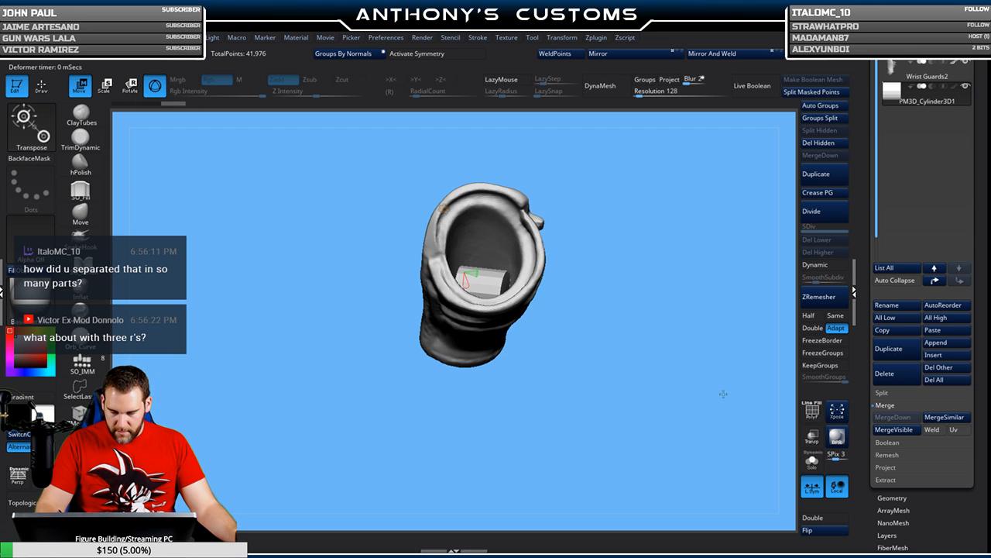
left_click(812, 462)
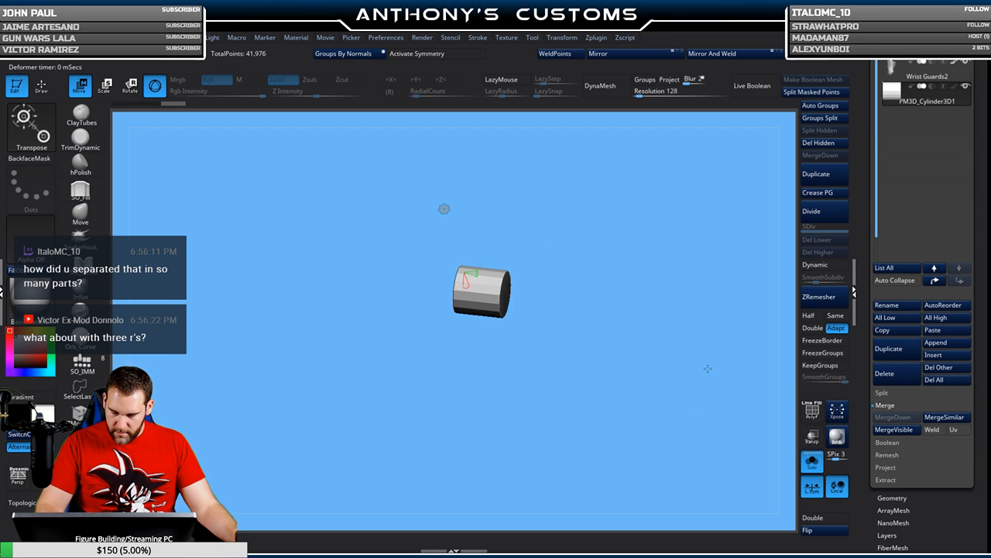
left_click_drag(635, 260, 676, 253)
left_click_drag(441, 279, 423, 257)
left_click_drag(565, 173, 658, 182)
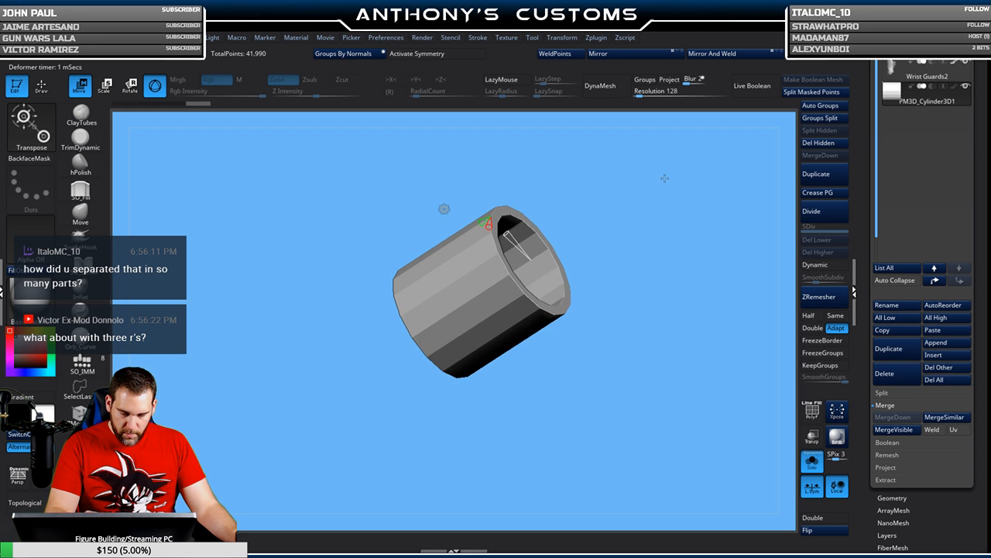
- Show the polyframe on the tube and add segments along its length
key("shift+f")
left_click_drag(642, 227, 632, 268)
left_click_drag(479, 279, 481, 275)
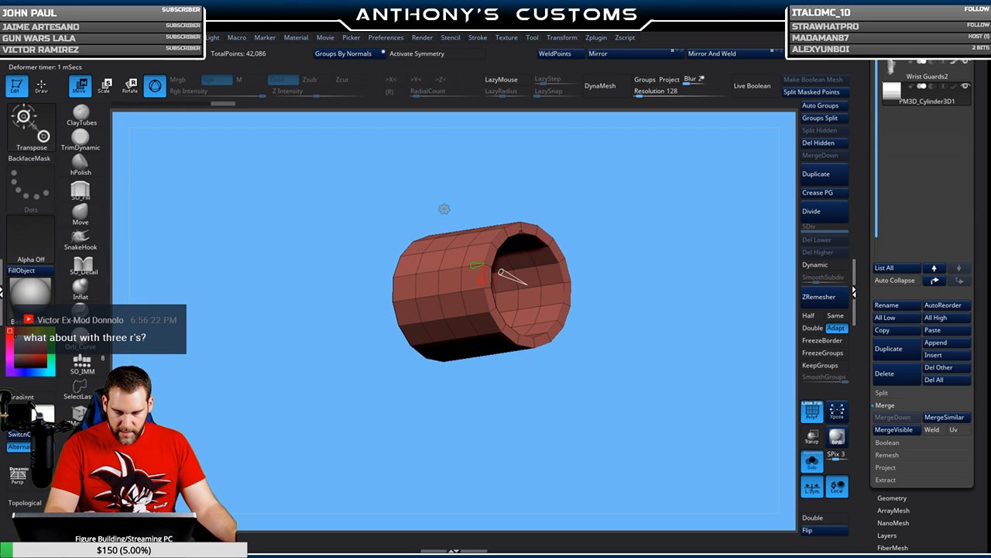
- Stretch the tube along its height and bring the wrist guard back into view
left_click_drag(629, 234, 619, 193)
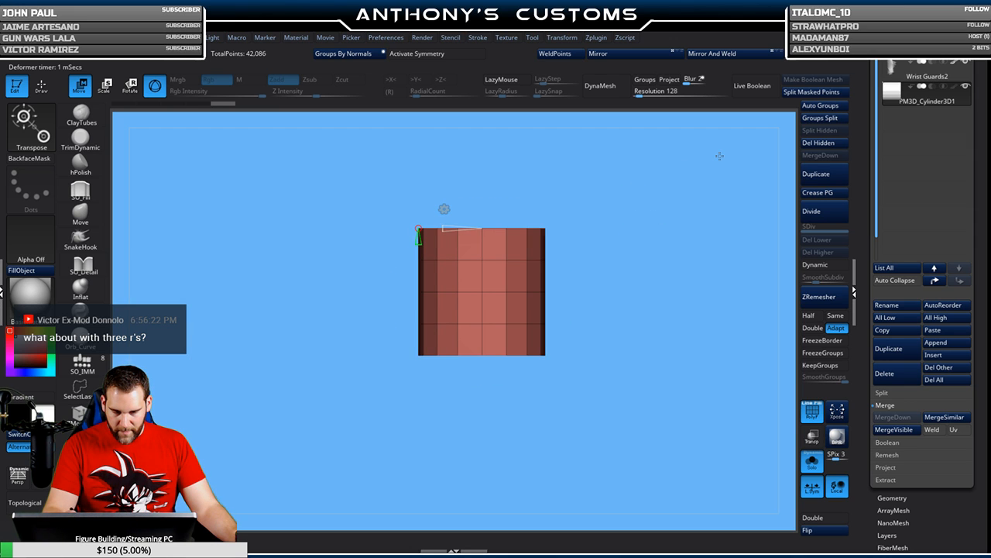
left_click_drag(482, 291, 485, 191)
left_click(812, 462)
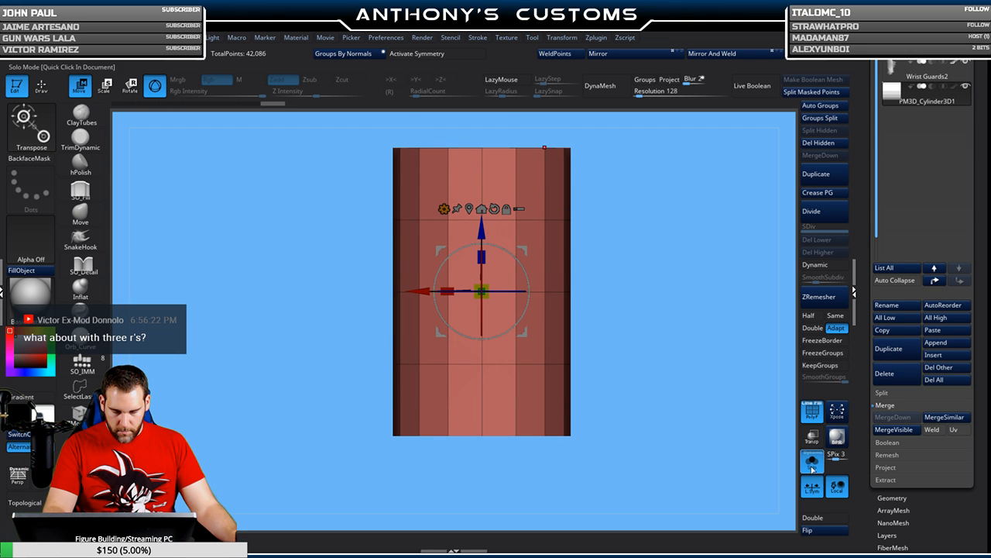
- Move and tilt the tube inside the wrist guard so it runs along the guard's axis
left_click_drag(664, 399, 567, 291, "shift")
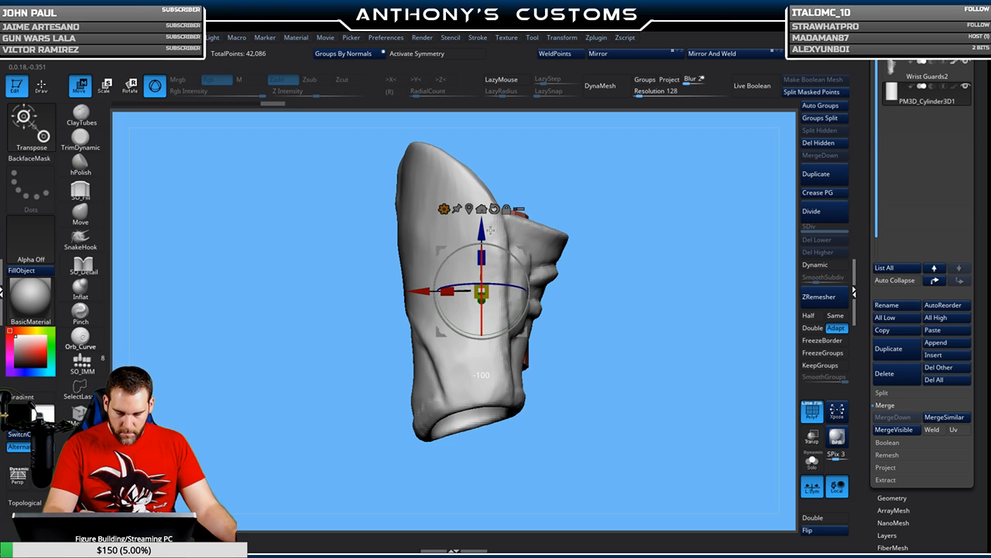
left_click_drag(708, 226, 628, 267)
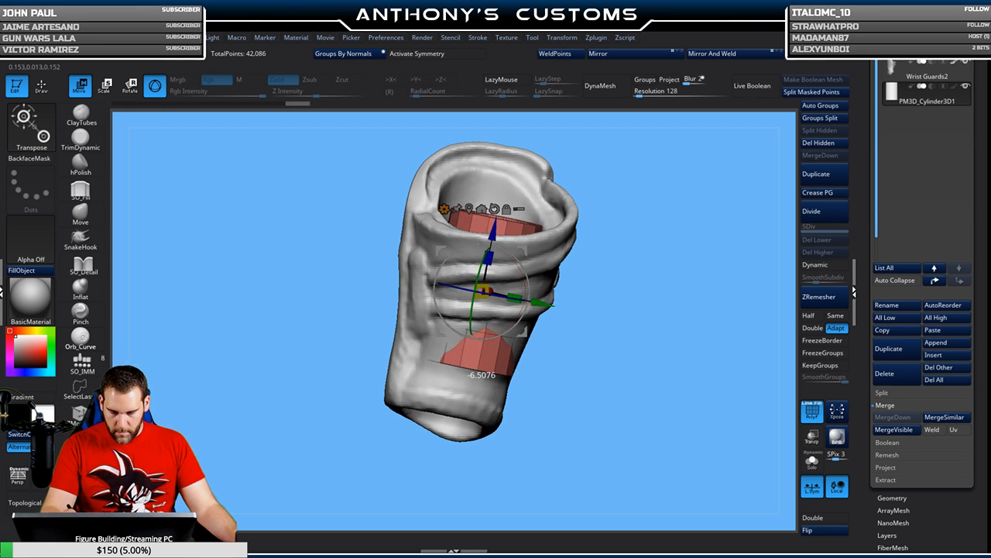
left_click_drag(493, 256, 496, 243)
left_click_drag(620, 260, 622, 318)
left_click_drag(491, 295, 534, 302)
left_click_drag(608, 310, 625, 223)
left_click_drag(605, 268, 648, 273)
left_click_drag(418, 291, 407, 291)
left_click_drag(494, 340, 502, 341)
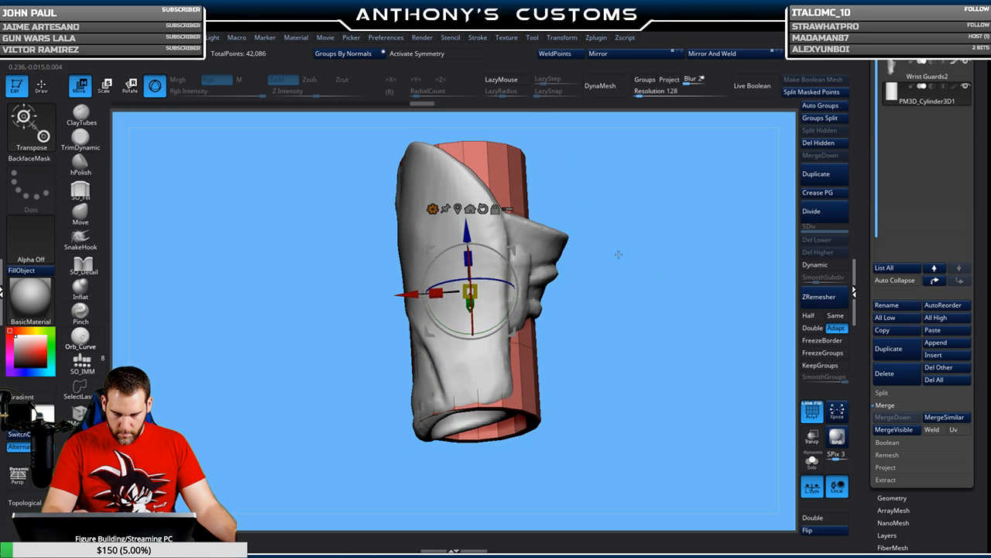
- Examine the tube on its own and together with the wrist guard to check its placement from several sides
mouse_move(656, 265)
left_mouse_down()
mouse_move(642, 364)
mouse_move(642, 252)
left_mouse_up()
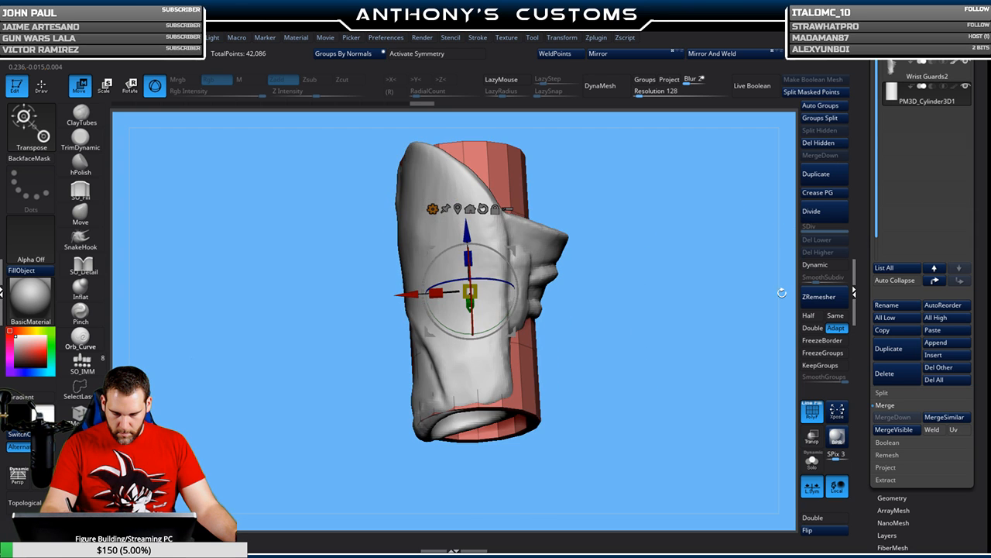
left_click_drag(790, 270, 708, 357)
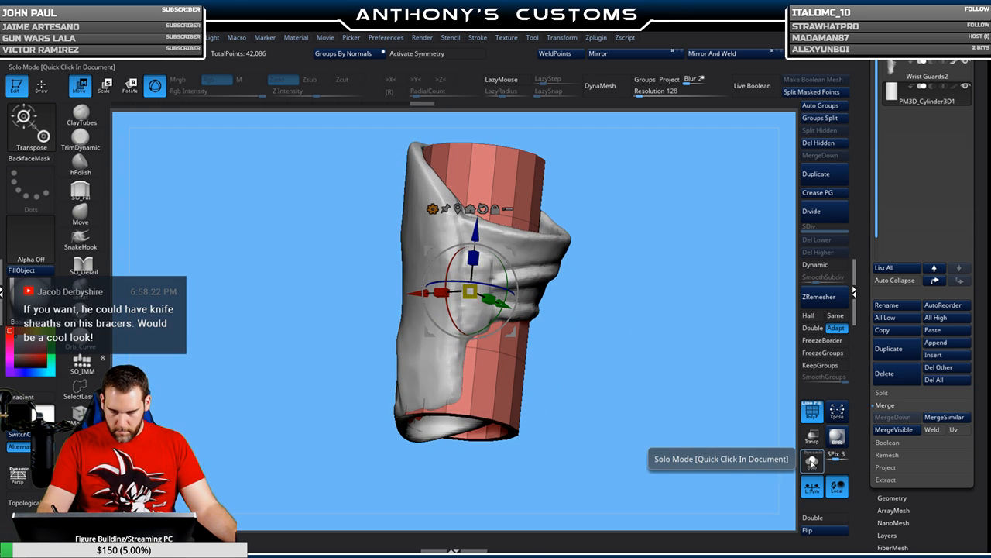
left_click(813, 460)
mouse_move(688, 414)
left_mouse_down()
mouse_move(661, 424)
mouse_move(679, 419)
left_mouse_up()
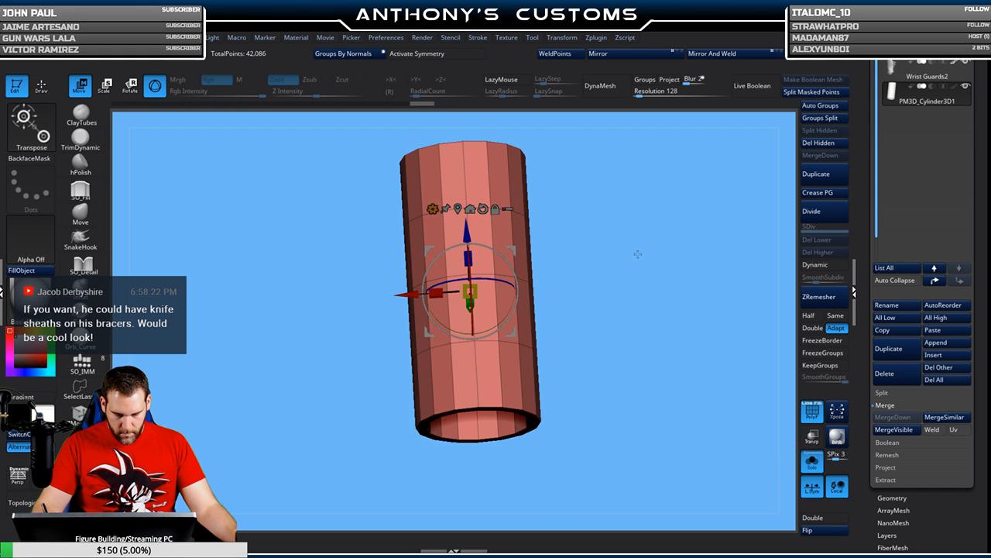
left_click_drag(637, 254, 643, 296, "alt")
left_click_drag(644, 261, 625, 227, "alt")
left_click(815, 468)
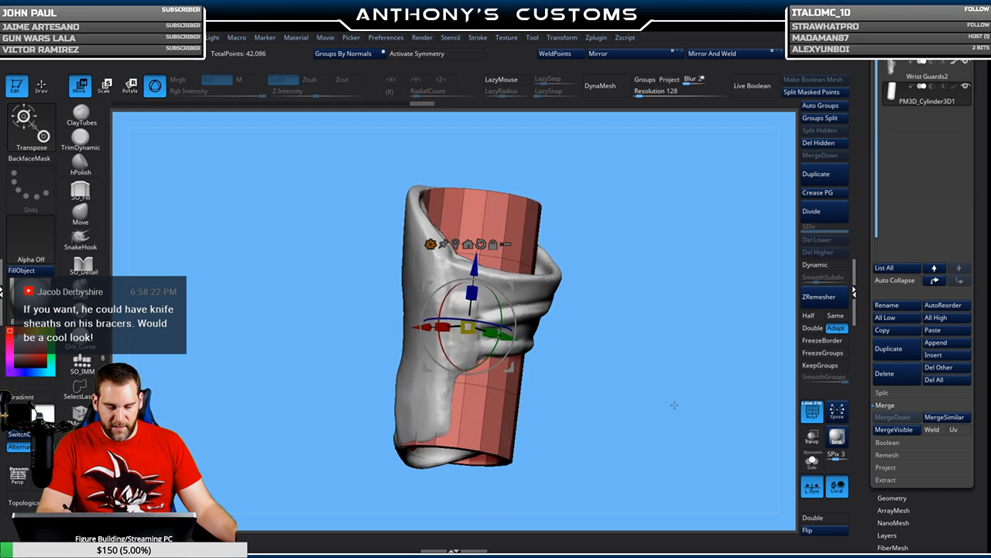
left_click_drag(698, 378, 672, 381)
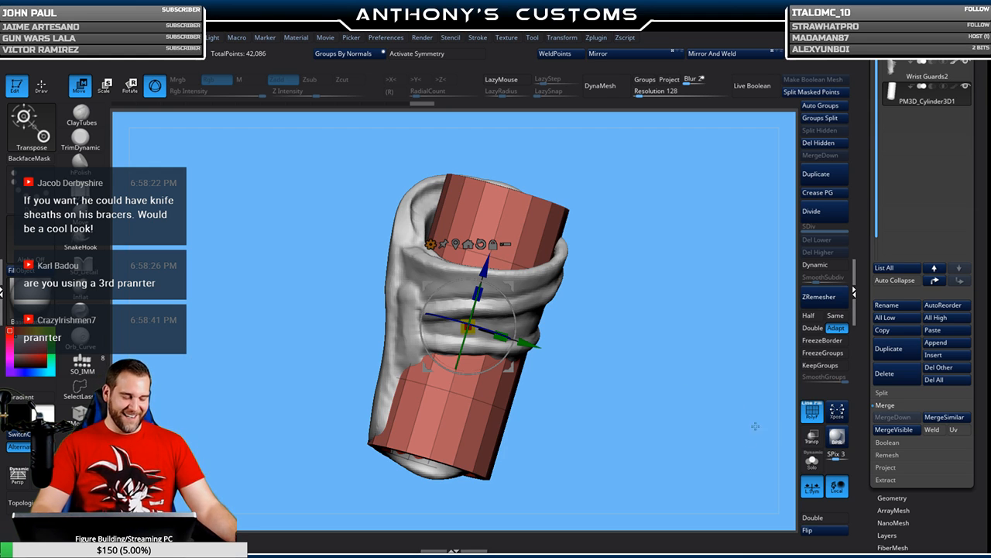
- Mask the upper part of the tube, then scale, move and rotate its lower end to match the guard's narrow opening
mouse_move(636, 263)
left_mouse_down()
mouse_move(630, 330)
mouse_move(633, 307)
mouse_move(636, 318)
left_mouse_up()
mouse_move(608, 403)
left_mouse_down("alt")
mouse_move(626, 348)
mouse_move(595, 382)
left_mouse_up("alt")
mouse_move(534, 430)
left_mouse_down("ctrl")
mouse_move(474, 310)
mouse_move(435, 459)
mouse_move(536, 438)
left_mouse_up("ctrl")
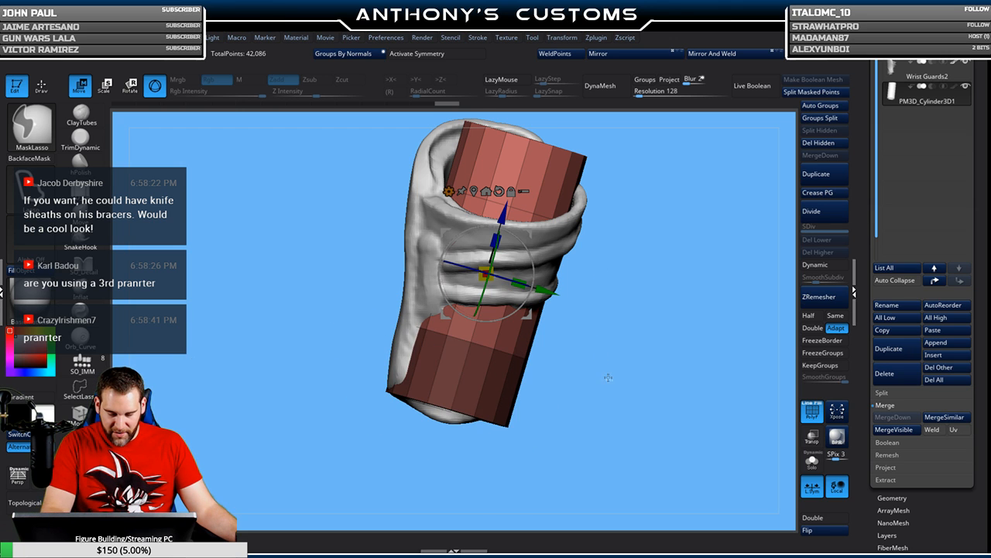
mouse_move(618, 310)
left_mouse_down()
mouse_move(634, 203)
mouse_move(625, 230)
mouse_move(545, 210)
left_mouse_up()
left_click_drag(548, 278, 475, 307)
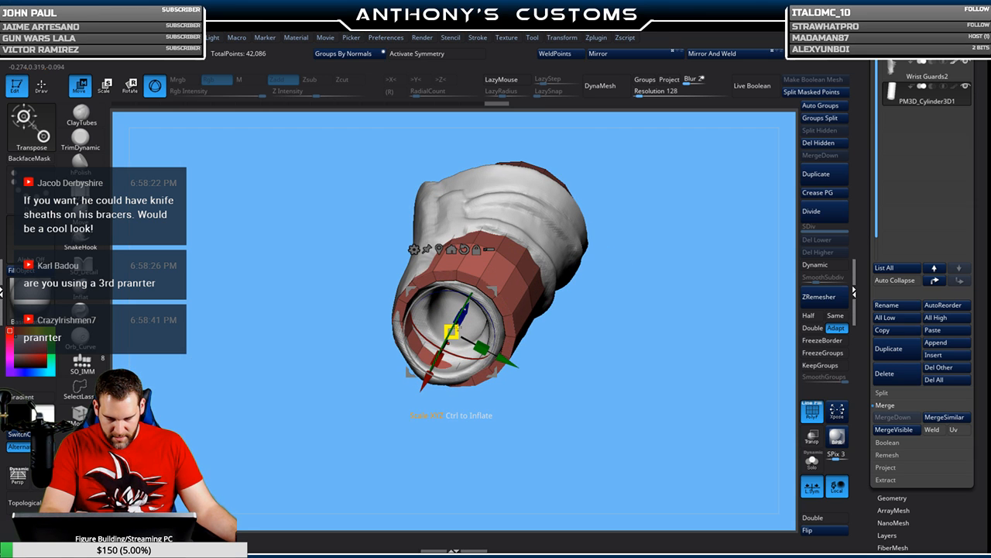
left_click_drag(551, 306, 594, 357)
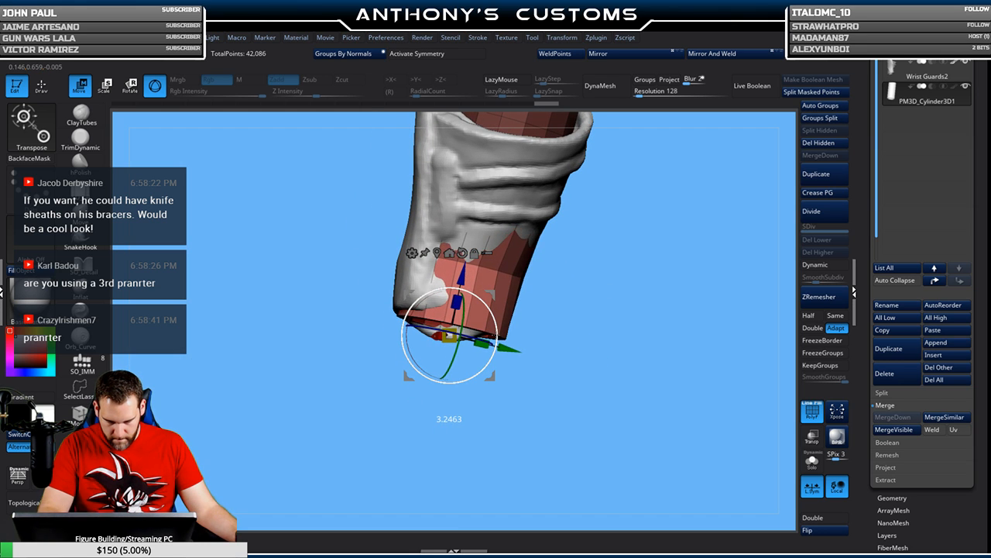
left_click_drag(608, 301, 615, 227)
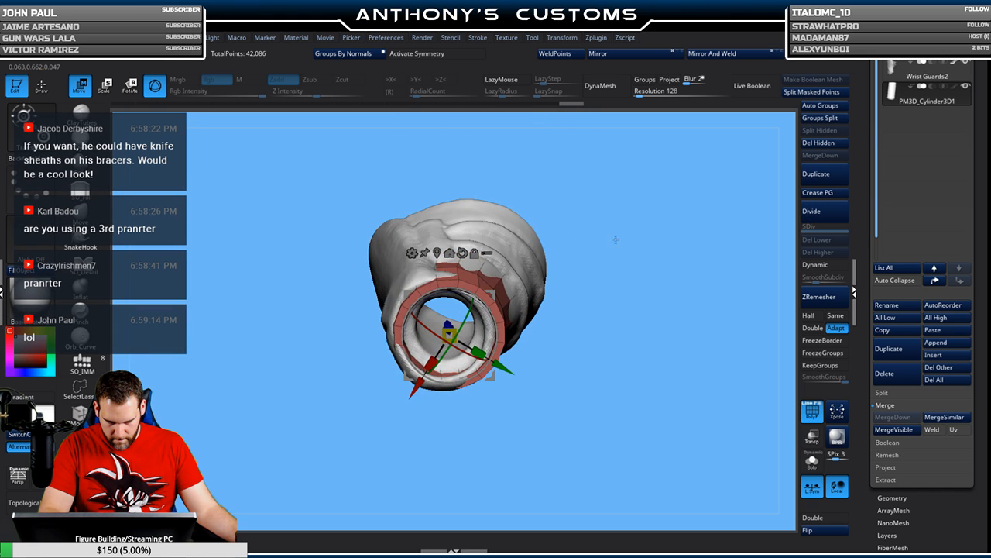
- Push the tube's lower rim with the Move brush so it sits within the wall of the guard's narrow opening
mouse_move(623, 276)
left_mouse_down()
mouse_move(626, 360)
mouse_move(657, 321)
mouse_move(634, 322)
mouse_move(653, 333)
mouse_move(620, 292)
mouse_move(625, 248)
mouse_move(594, 286)
mouse_move(591, 345)
mouse_move(535, 411)
left_mouse_up()
key("q")
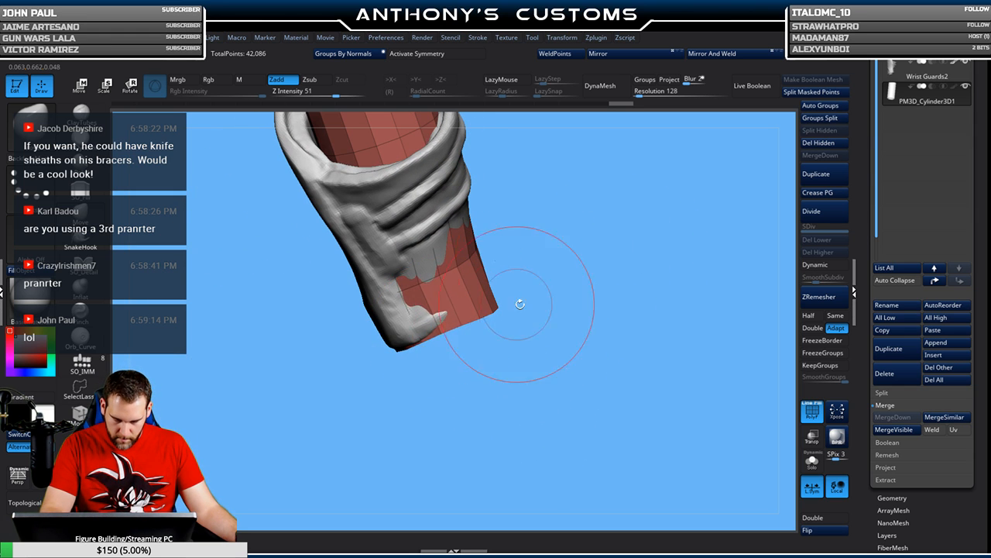
left_click_drag(493, 305, 524, 308)
left_click_drag(581, 270, 497, 325)
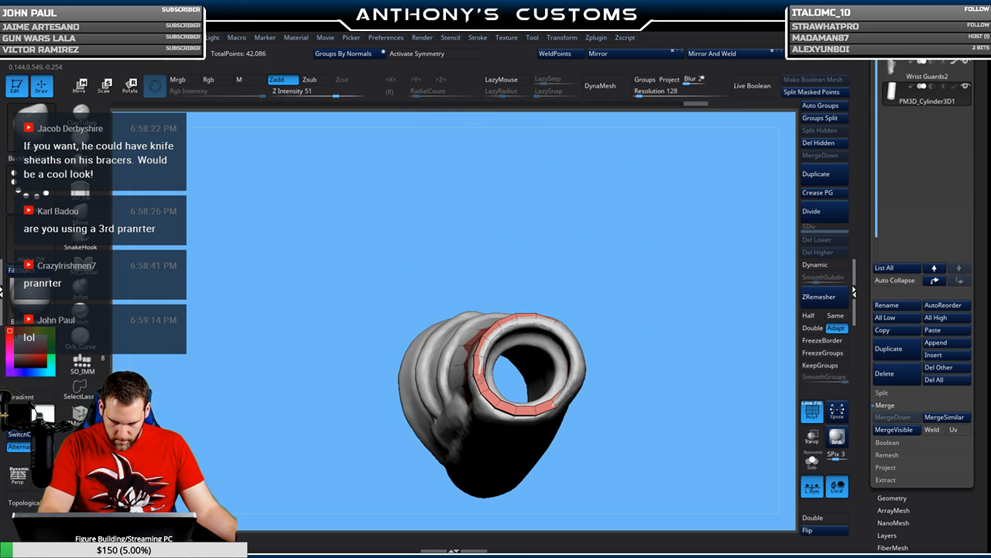
mouse_move(586, 285)
left_mouse_down()
mouse_move(648, 332)
mouse_move(566, 330)
mouse_move(581, 285)
mouse_move(570, 364)
mouse_move(563, 317)
mouse_move(479, 330)
left_mouse_up()
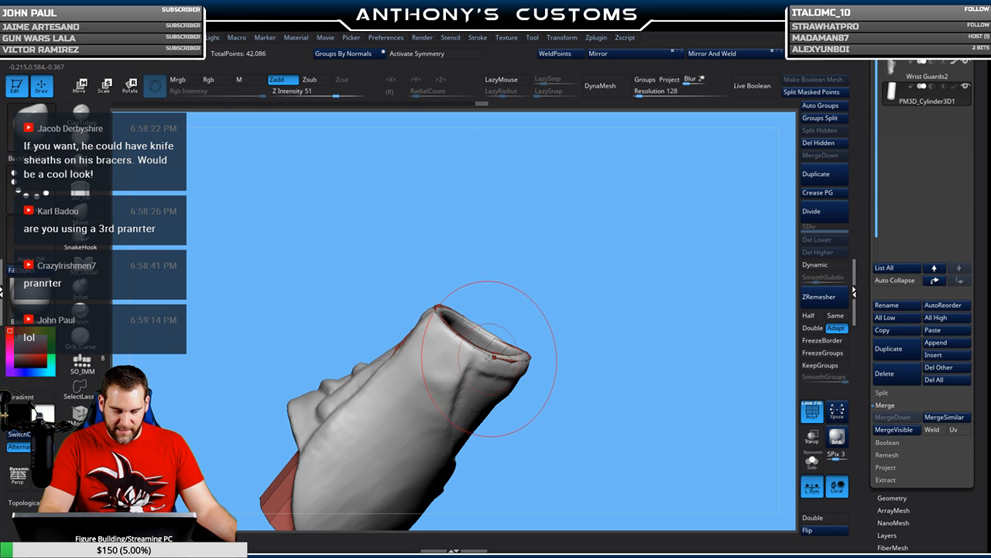
left_click_drag(486, 357, 575, 263)
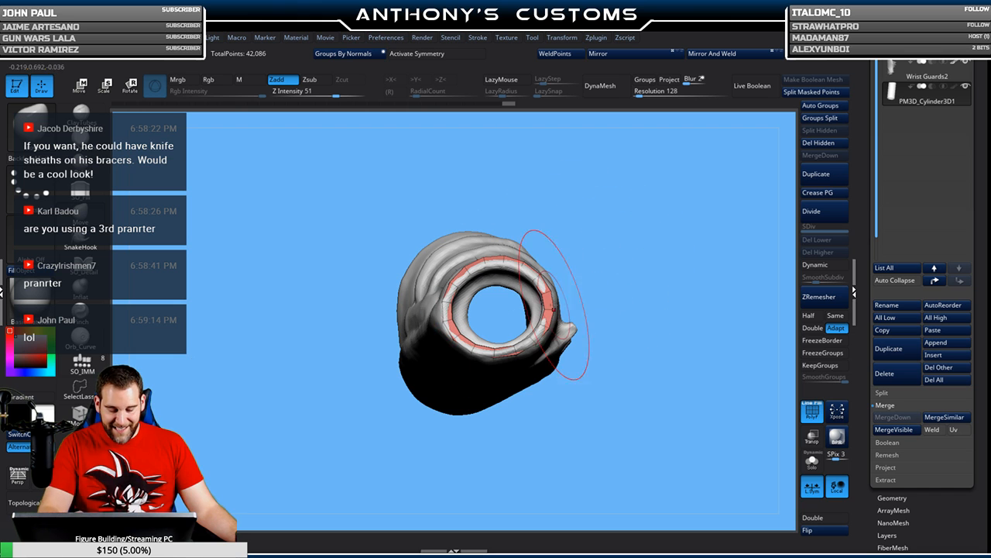
left_click_drag(597, 267, 636, 364)
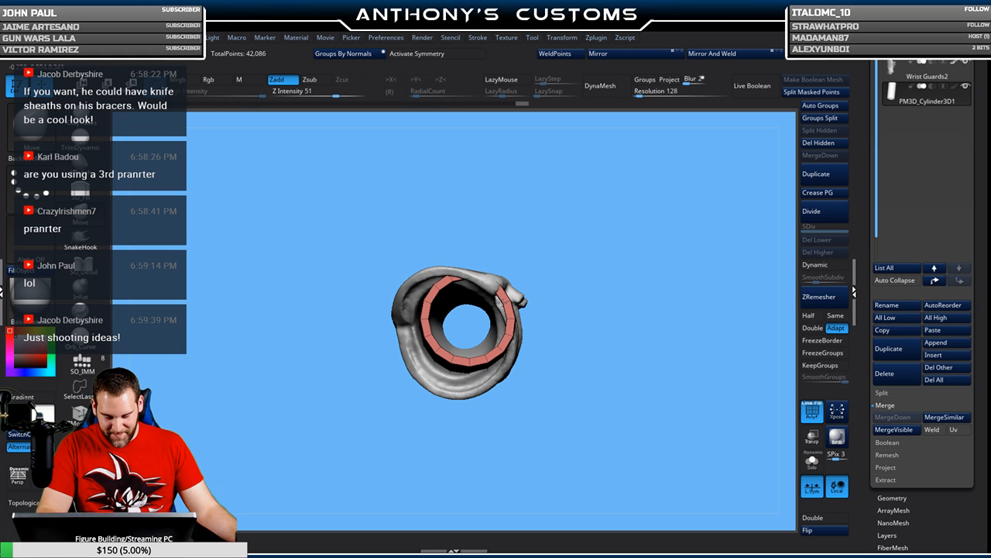
- Mask the lower part of the tube, centre the gizmo on its free upper end and scale that end slightly
left_click_drag(568, 260, 578, 198)
left_click_drag(546, 225, 486, 219, "ctrl")
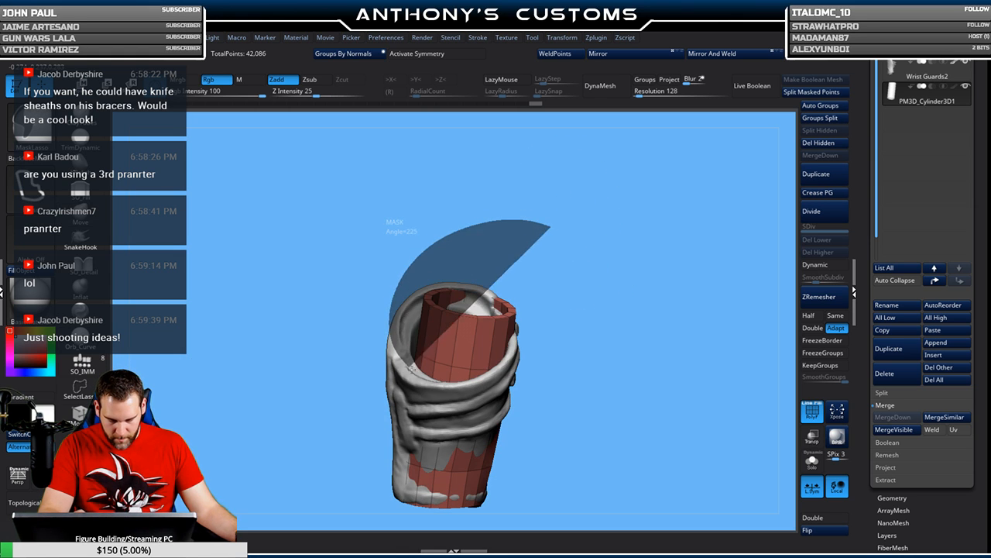
left_click_drag(541, 376, 542, 375, "ctrl")
key("w")
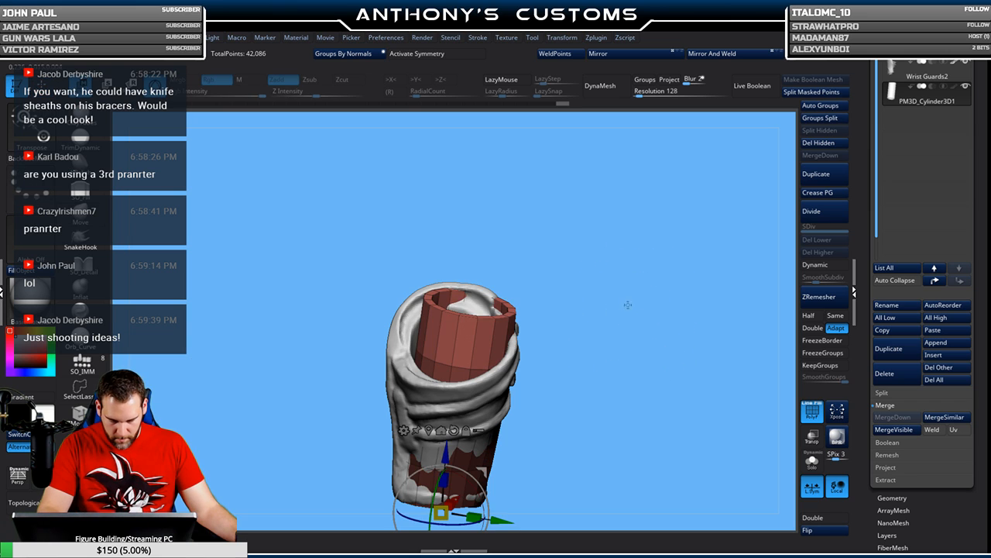
left_click(428, 430)
left_click_drag(482, 316, 492, 298)
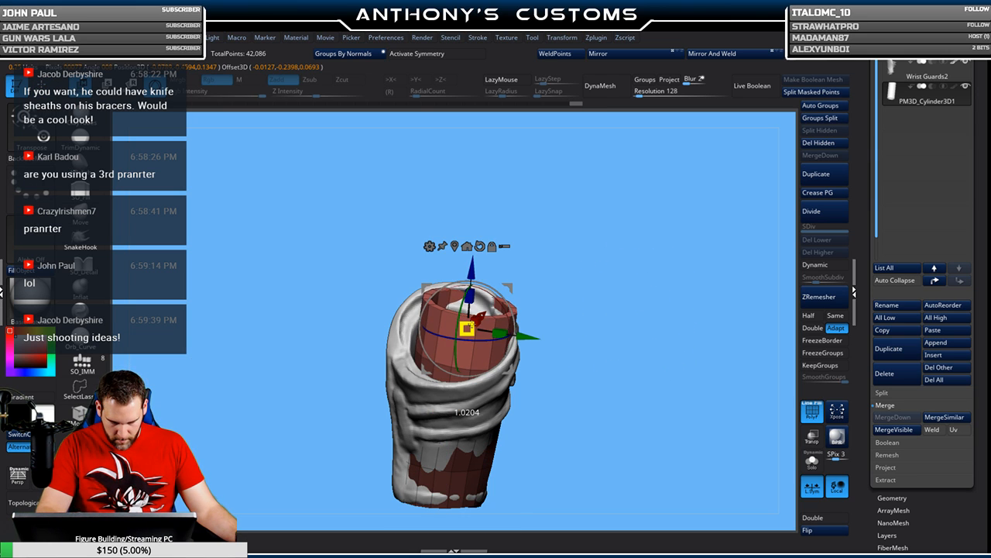
- Widen and shift the tube's unmasked upper end to fill the guard's wide opening
left_click_drag(585, 253, 630, 287)
left_click_drag(602, 256, 603, 292)
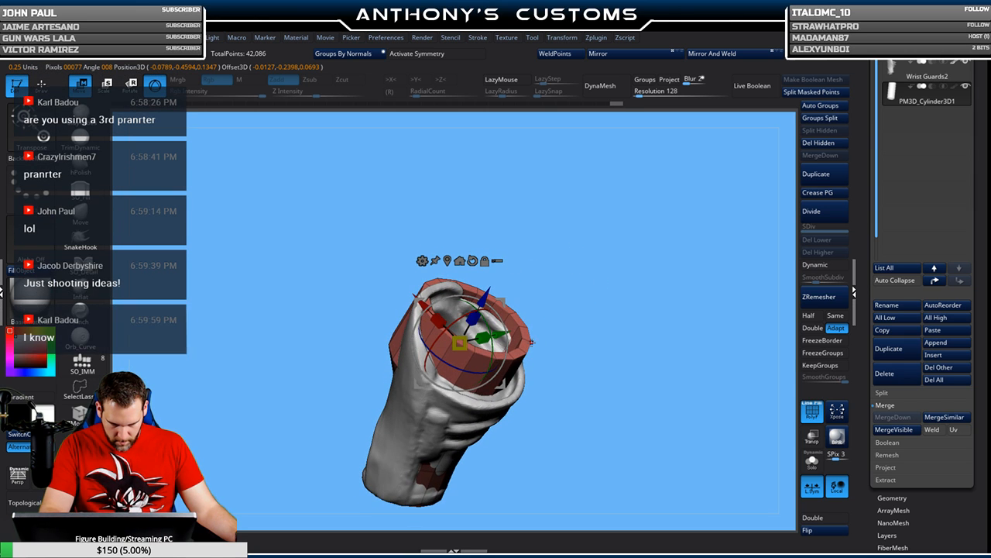
left_click_drag(481, 252, 526, 252)
left_click_drag(414, 300, 424, 310)
mouse_move(601, 245)
left_mouse_down()
mouse_move(630, 292)
mouse_move(624, 231)
mouse_move(641, 282)
mouse_move(619, 267)
mouse_move(593, 268)
left_mouse_up()
- Pull the tube's upper rim with the Move brush to follow the slanted edge of the guard's wide opening
key("q")
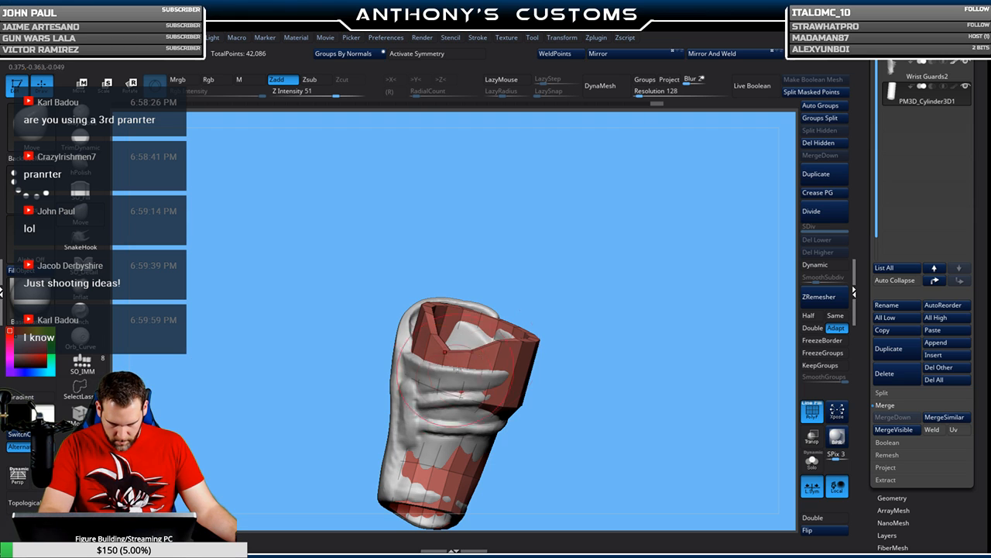
left_click_drag(425, 311, 416, 317)
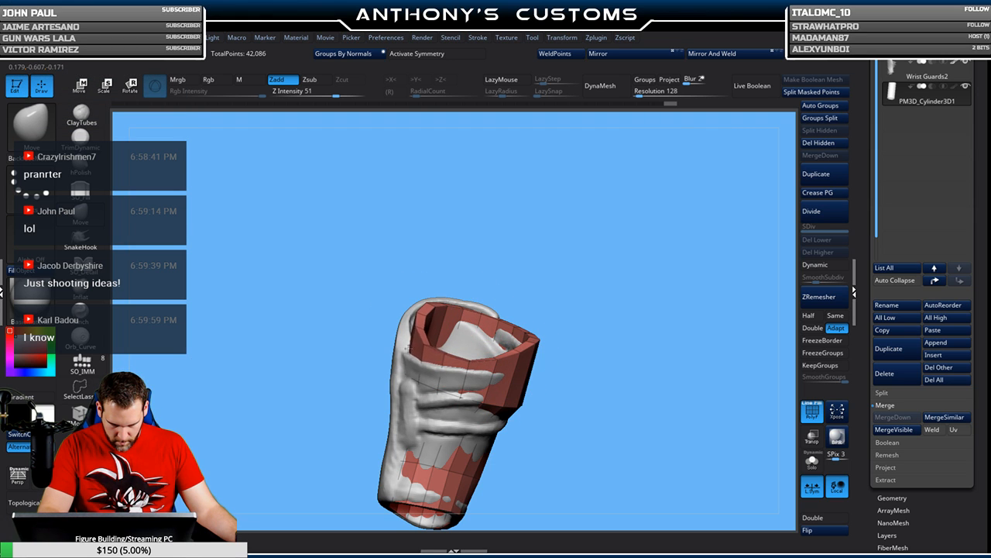
mouse_move(554, 276)
left_mouse_down()
mouse_move(609, 279)
mouse_move(514, 350)
left_mouse_up()
mouse_move(523, 387)
left_mouse_down()
mouse_move(674, 302)
mouse_move(527, 338)
mouse_move(585, 322)
mouse_move(594, 296)
left_mouse_up()
left_click_drag(596, 237, 595, 230)
left_click_drag(508, 229, 511, 233)
left_click_drag(650, 255, 657, 241)
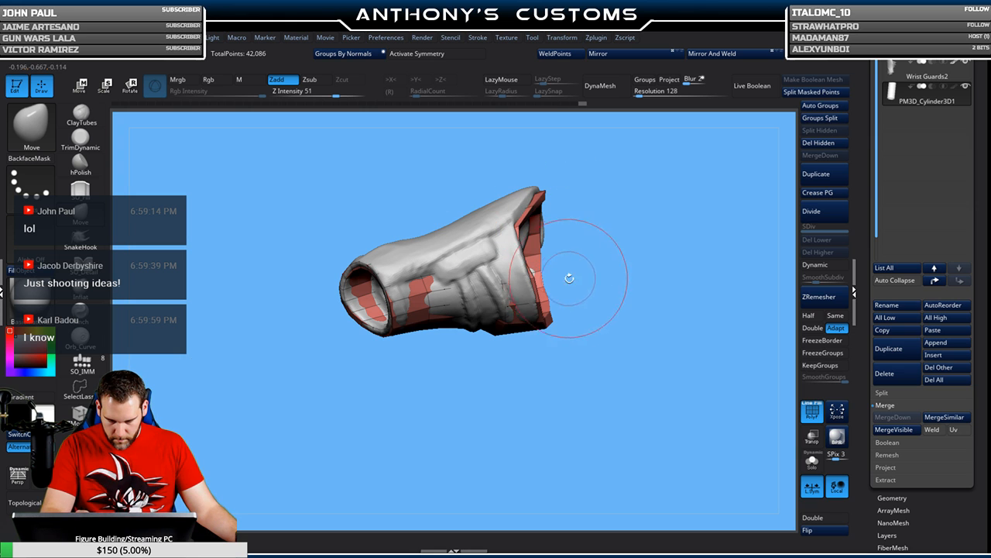
- Reshape the tube's upper wall along the guard's banded side with the Move brush to follow its flared contour
left_click_drag(561, 264, 573, 325)
mouse_move(611, 275)
left_mouse_down()
mouse_move(527, 351)
mouse_move(627, 359)
mouse_move(617, 343)
mouse_move(519, 317)
mouse_move(527, 269)
left_mouse_up()
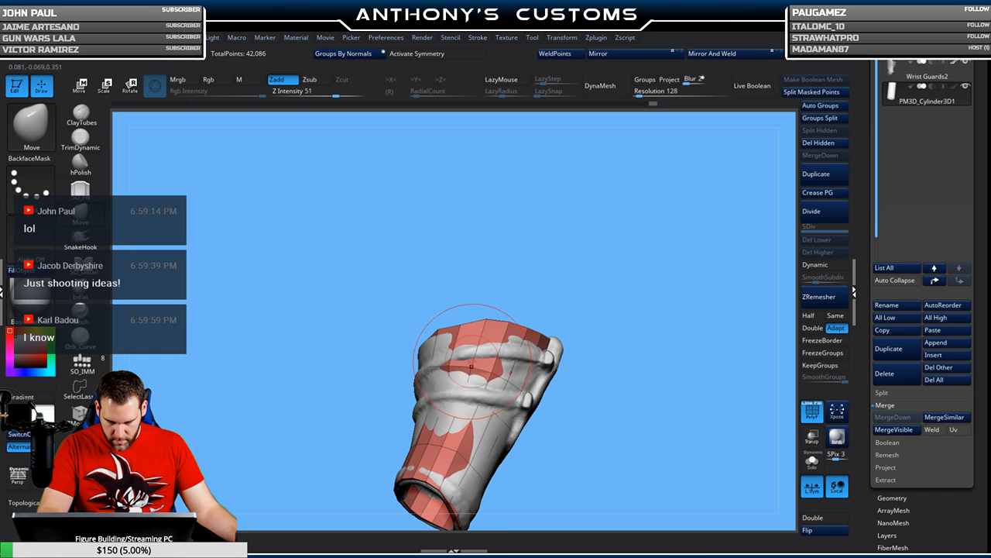
right_click(615, 273)
mouse_move(613, 271)
left_mouse_down()
mouse_move(581, 269)
mouse_move(605, 277)
mouse_move(621, 253)
mouse_move(645, 296)
left_mouse_up()
left_click_drag(488, 245, 481, 268)
left_click_drag(664, 224, 665, 260)
left_click_drag(608, 221, 599, 217)
mouse_move(703, 212)
left_mouse_down()
mouse_move(669, 185)
mouse_move(640, 207)
left_mouse_up()
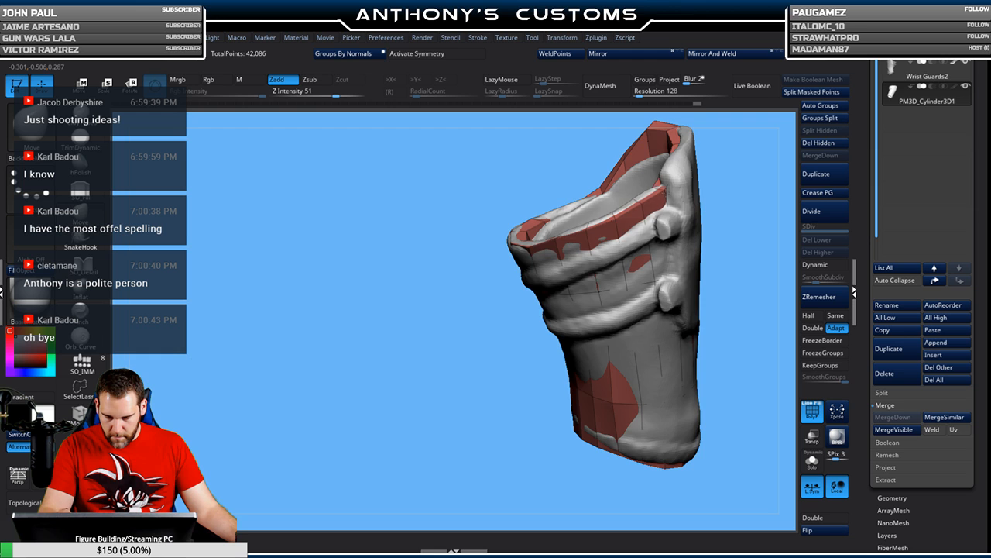
- Refine the tube's rim and inner wall around the wide opening so they stay within the guard's thickness
left_click_drag(734, 166, 654, 221)
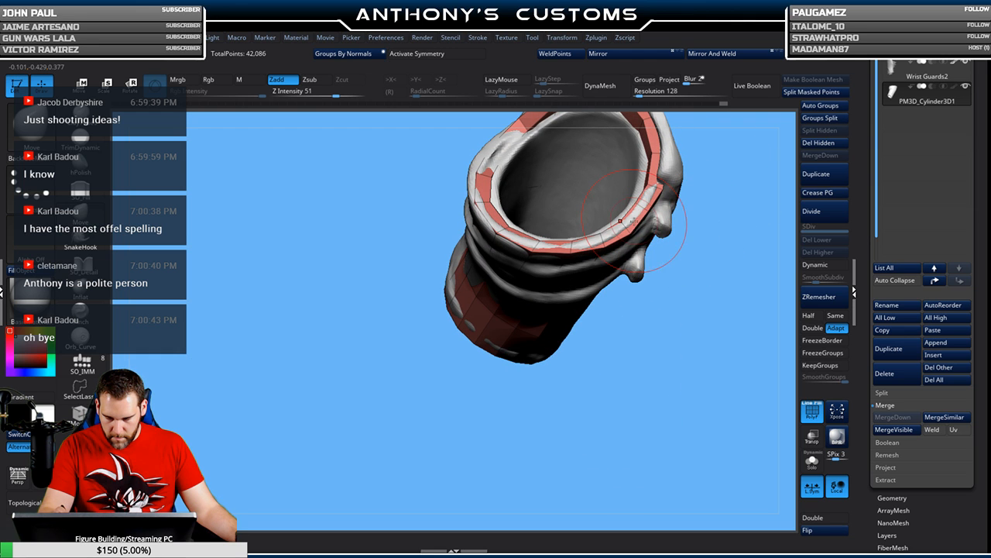
left_click_drag(711, 251, 651, 332)
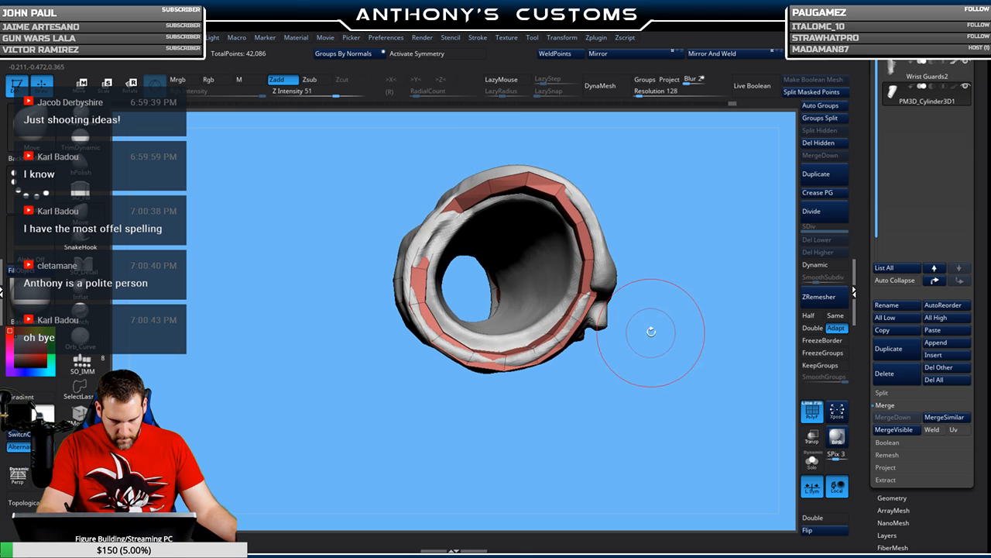
left_click_drag(505, 472, 502, 372)
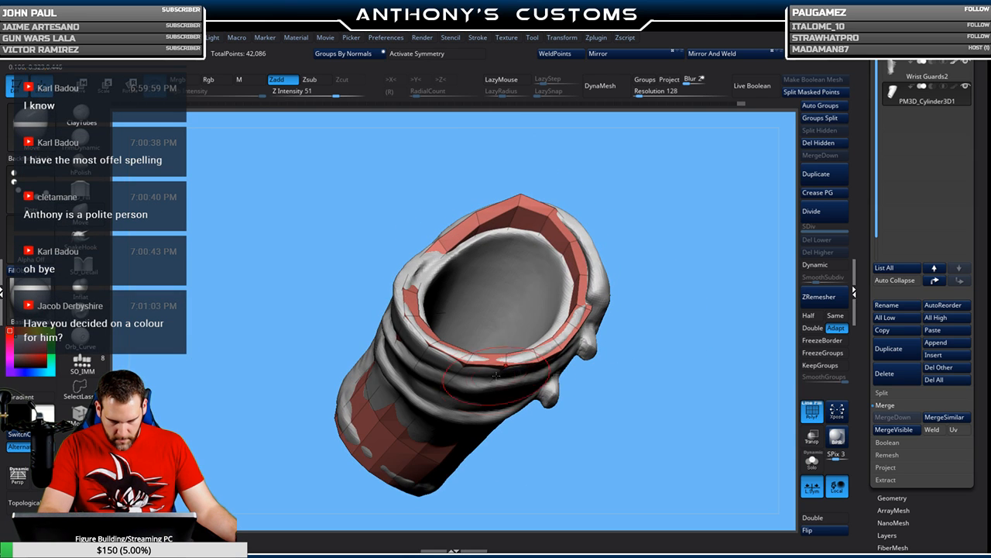
mouse_move(668, 227)
left_mouse_down()
mouse_move(630, 214)
mouse_move(649, 186)
mouse_move(653, 213)
mouse_move(633, 250)
mouse_move(543, 268)
left_mouse_up()
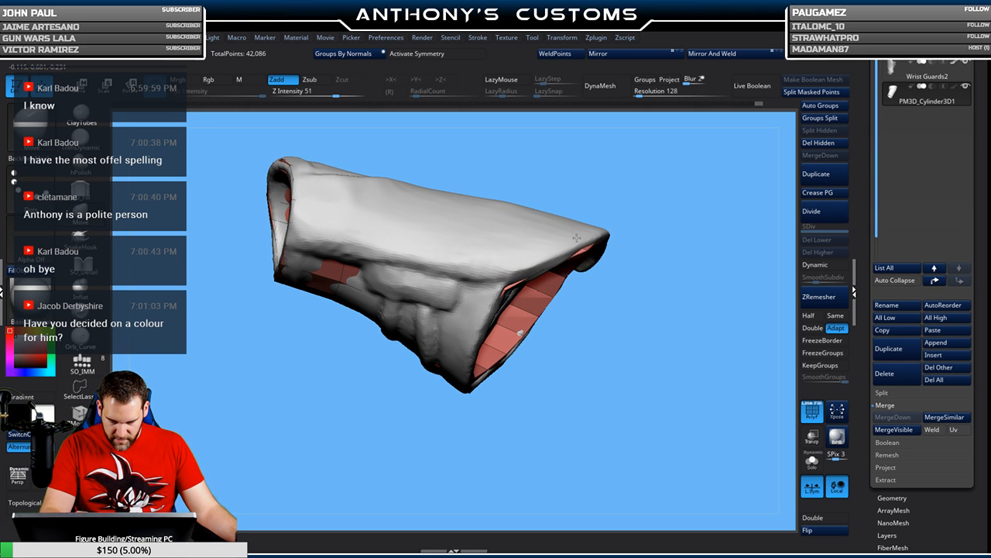
mouse_move(658, 217)
left_mouse_down()
mouse_move(697, 197)
mouse_move(740, 205)
mouse_move(699, 222)
mouse_move(632, 222)
mouse_move(591, 202)
left_mouse_up()
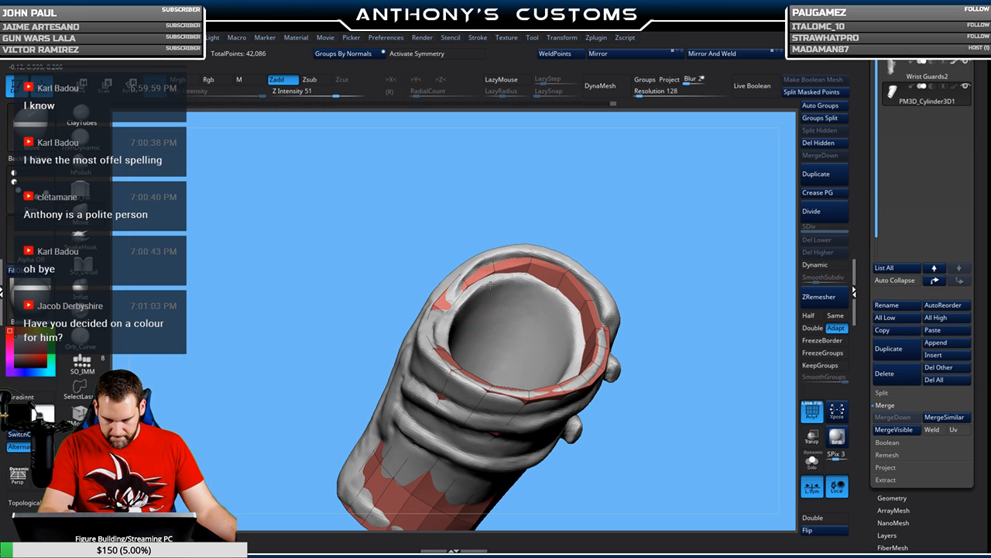
left_click_drag(526, 274, 595, 251)
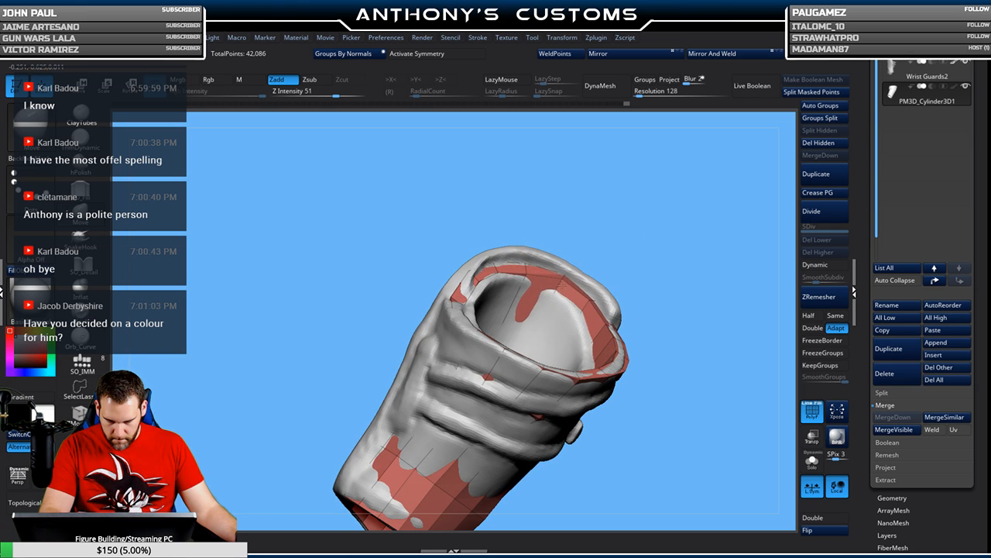
left_click_drag(548, 302, 662, 274)
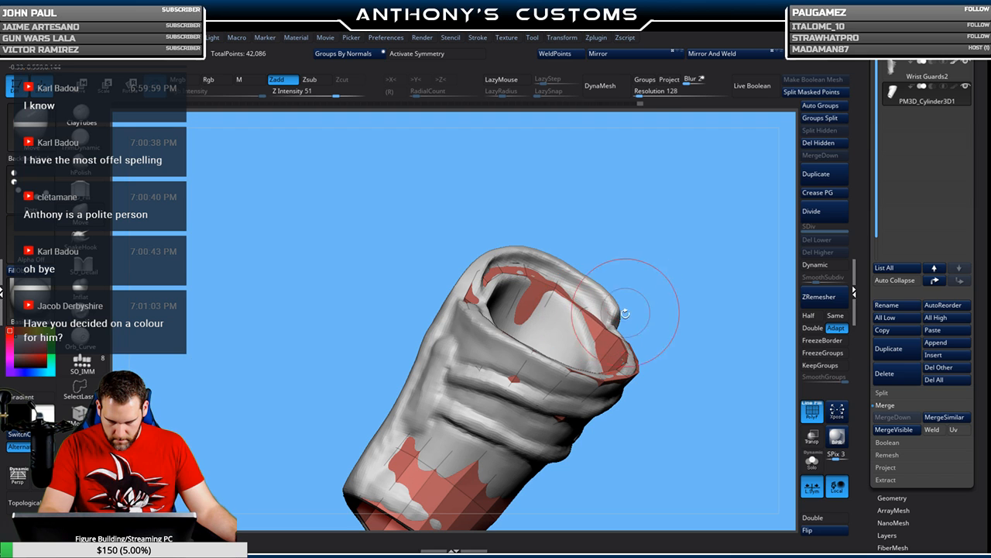
left_click_drag(636, 226, 612, 289)
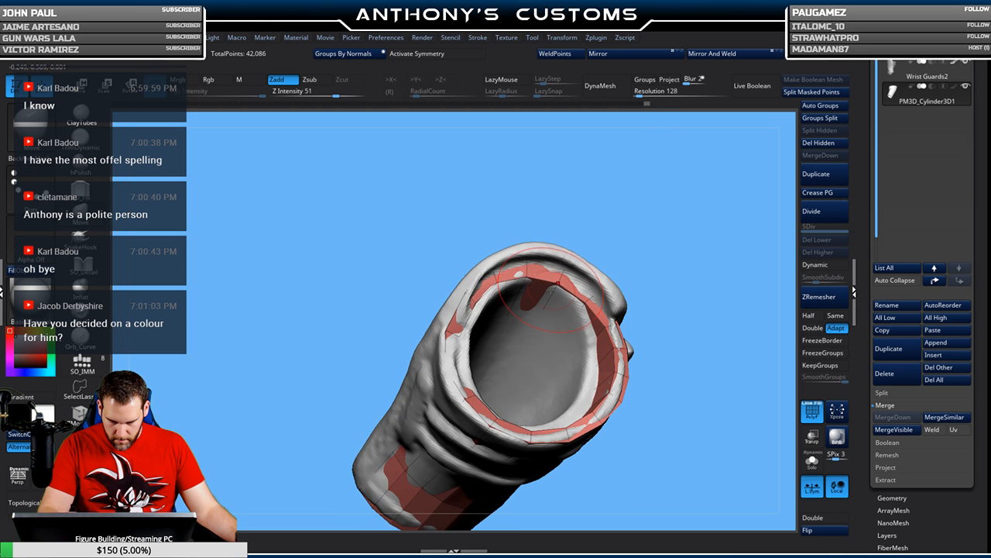
- Isolate the reshaped tube and examine its side profile
mouse_move(658, 257)
left_mouse_down()
mouse_move(647, 282)
mouse_move(671, 208)
mouse_move(658, 195)
mouse_move(760, 169)
left_mouse_up()
mouse_move(659, 352)
left_mouse_down()
mouse_move(642, 370)
mouse_move(677, 365)
mouse_move(660, 362)
mouse_move(700, 419)
mouse_move(709, 407)
mouse_move(676, 372)
mouse_move(635, 298)
mouse_move(604, 306)
mouse_move(670, 303)
left_mouse_up()
left_click(804, 455)
left_click(804, 455)
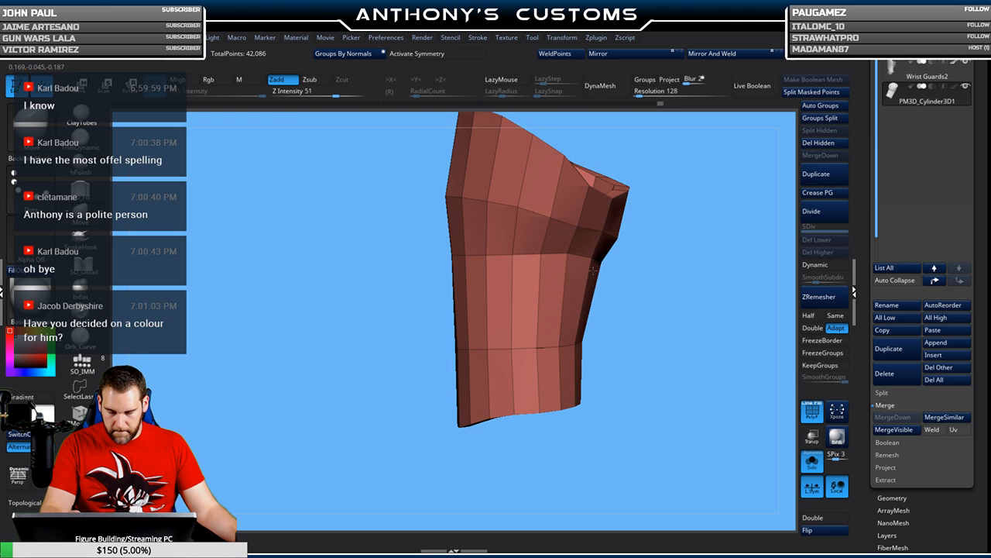
- Even out the pinched band of polygons below the isolated tube's wide rim so the wall flares more gradually
left_click_drag(652, 269, 666, 280)
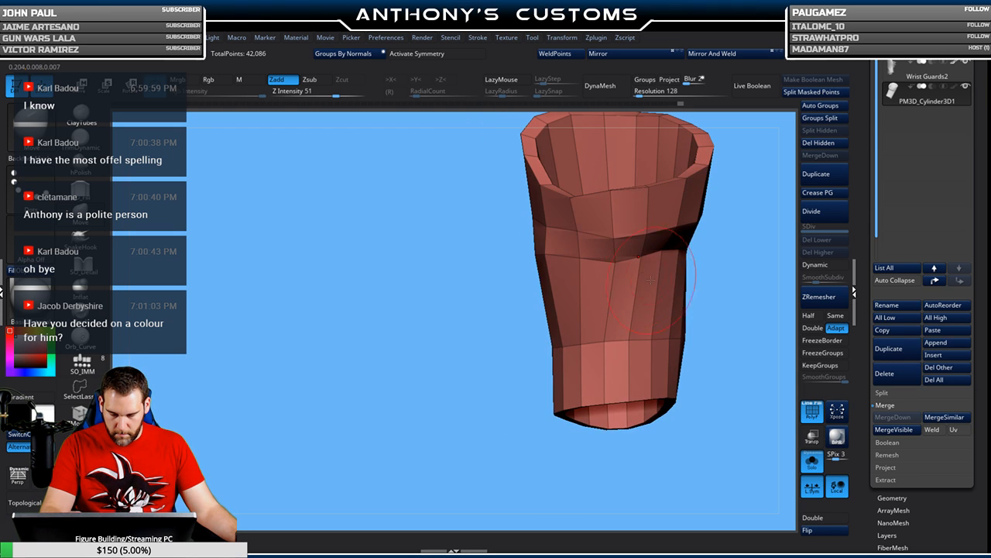
left_click_drag(658, 233, 672, 273)
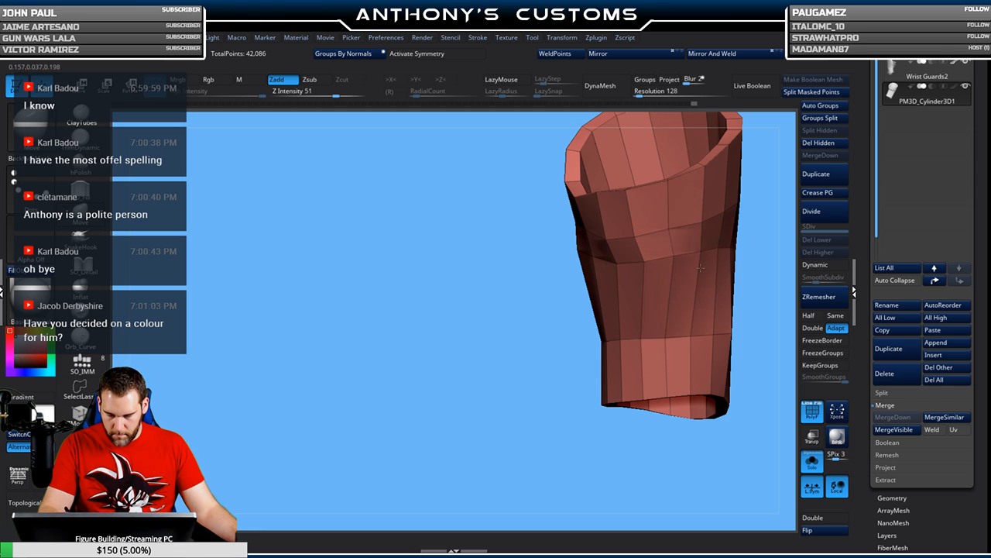
mouse_move(779, 261)
left_mouse_down("alt")
mouse_move(505, 267)
mouse_move(491, 288)
left_mouse_up("alt")
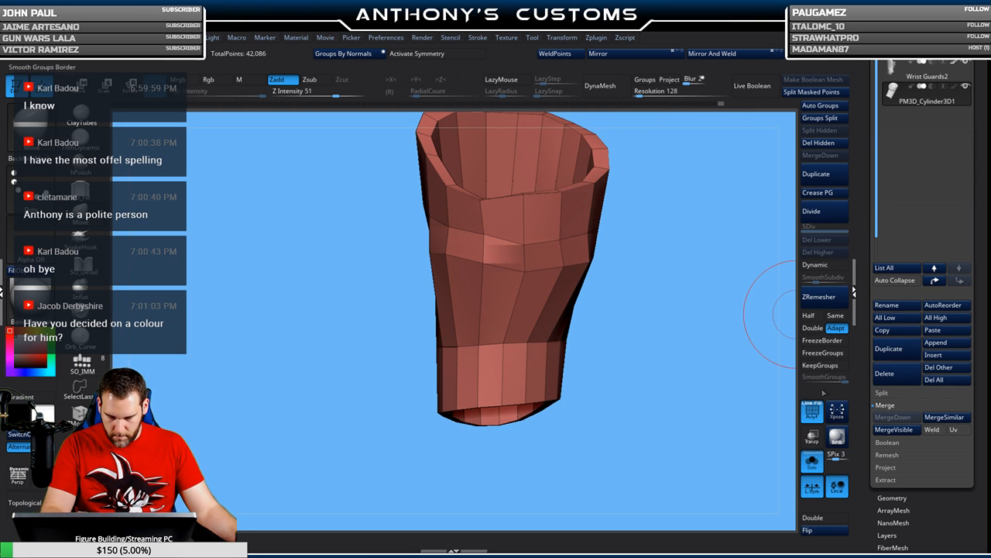
- Show the guard again and adjust the tube's wall along the strapped side with the Move brush to follow the guard's surface
left_click(813, 462)
left_click_drag(717, 429, 689, 402)
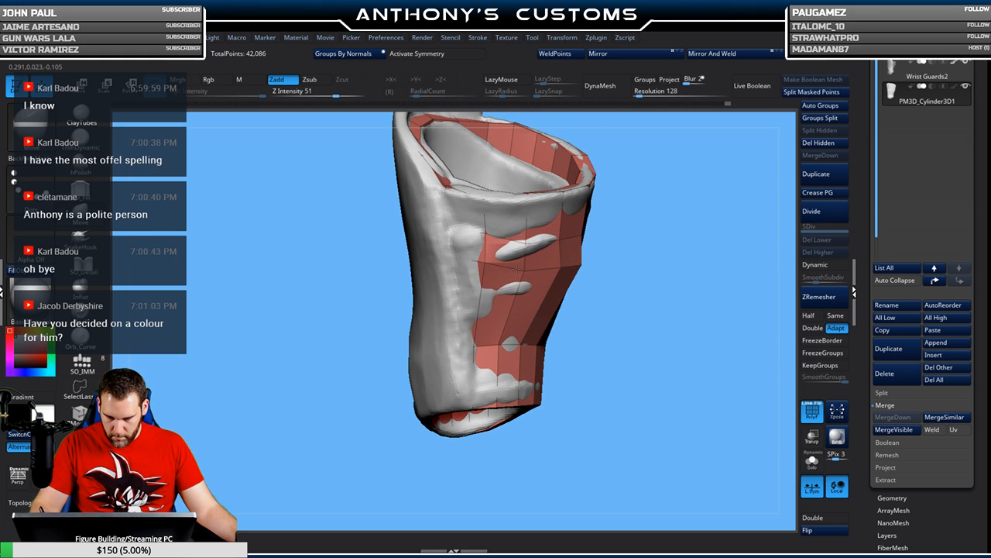
right_click_drag(523, 264, 584, 266)
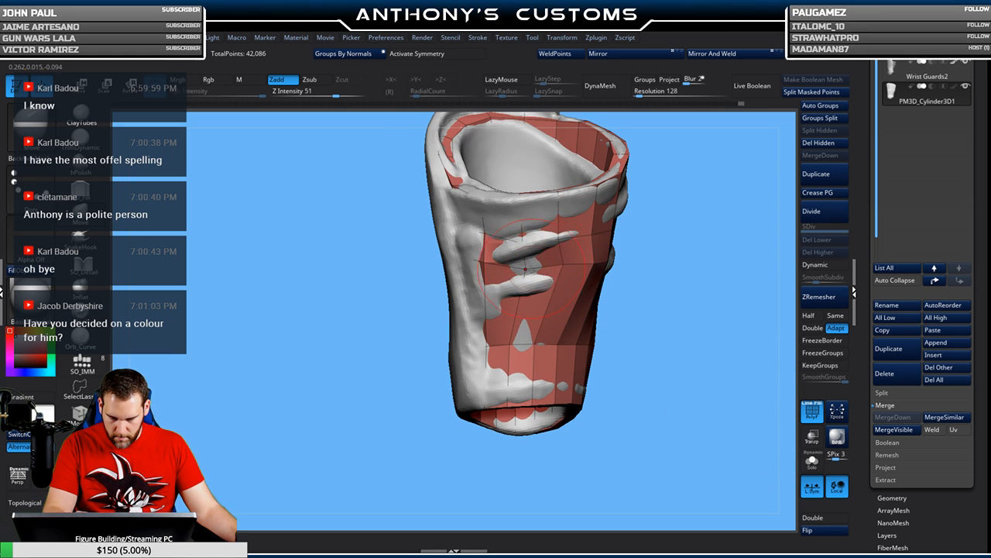
right_click_drag(560, 264, 615, 260)
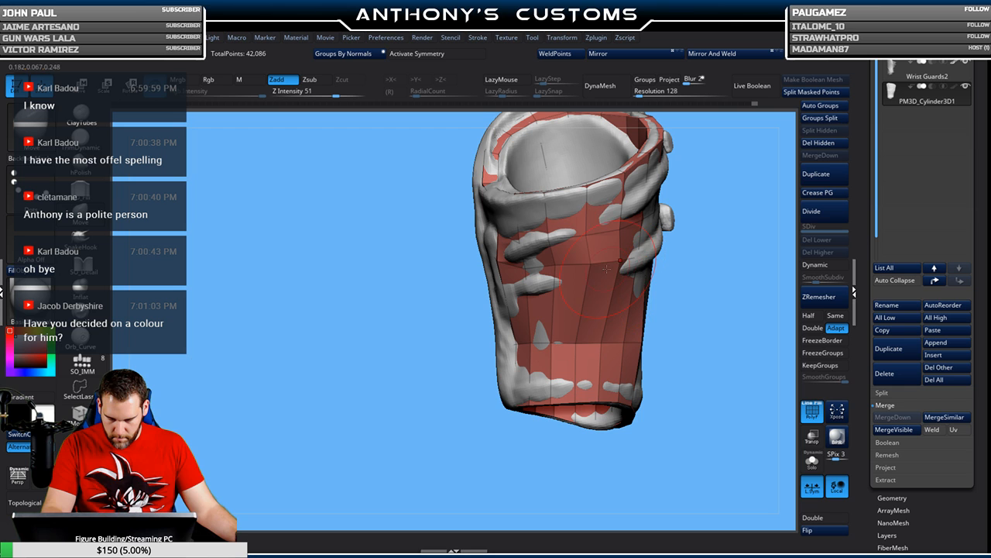
mouse_move(692, 224)
right_mouse_down()
mouse_move(601, 262)
mouse_move(473, 418)
mouse_move(454, 394)
mouse_move(504, 326)
mouse_move(630, 309)
right_mouse_up()
left_click_drag(492, 344, 492, 355, "ctrl+alt")
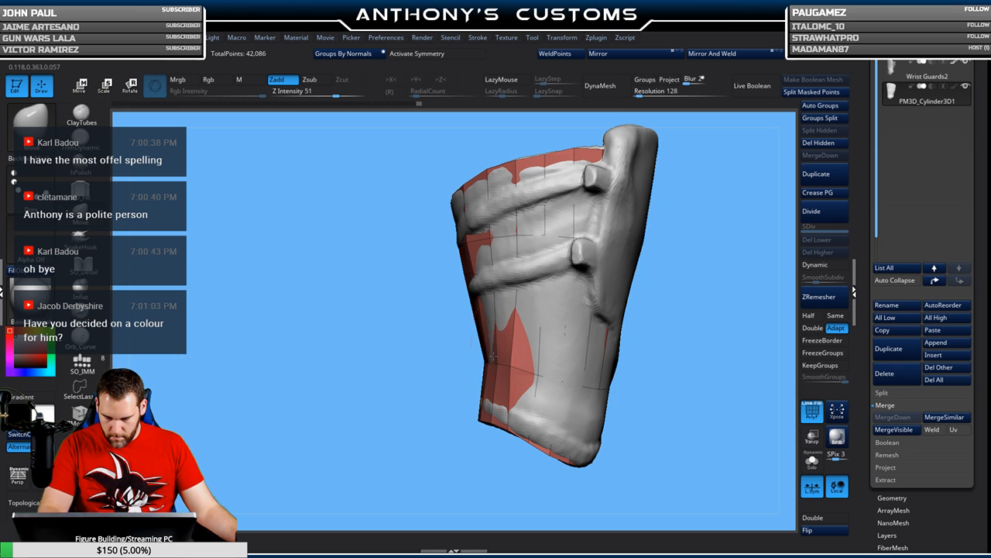
right_click_drag(507, 283, 476, 272)
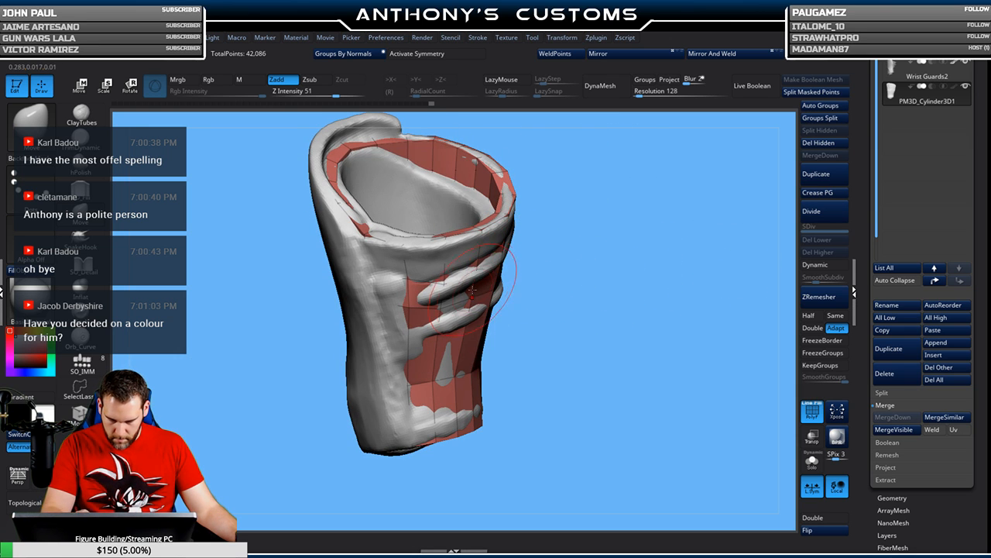
- Isolate the tube and delete the extra edge loop around its flared upper section with the ZModeler brush
left_click(811, 462)
mouse_move(718, 442)
right_mouse_down()
mouse_move(638, 360)
mouse_move(653, 345)
mouse_move(624, 308)
mouse_move(635, 306)
right_mouse_up()
left_click(80, 414)
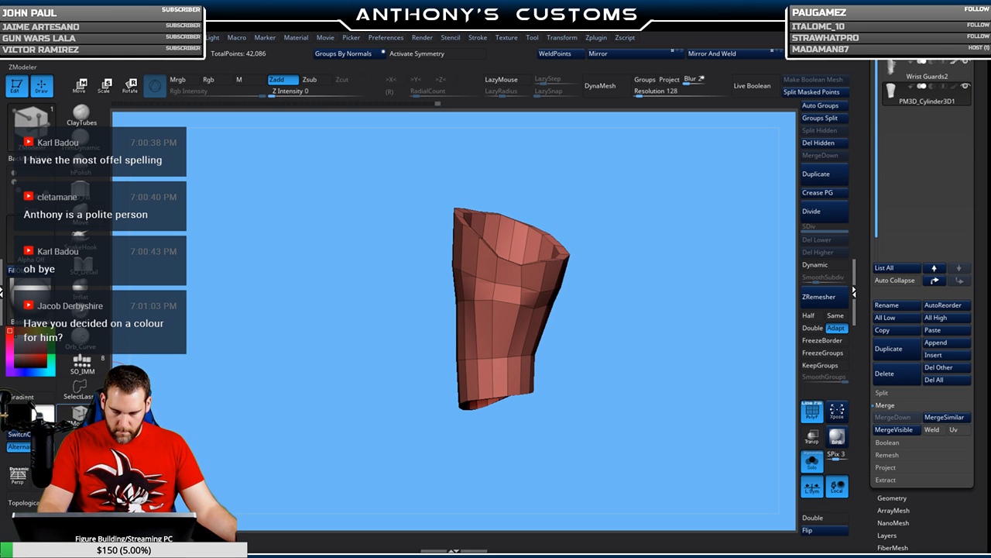
key("space")
left_click(504, 251)
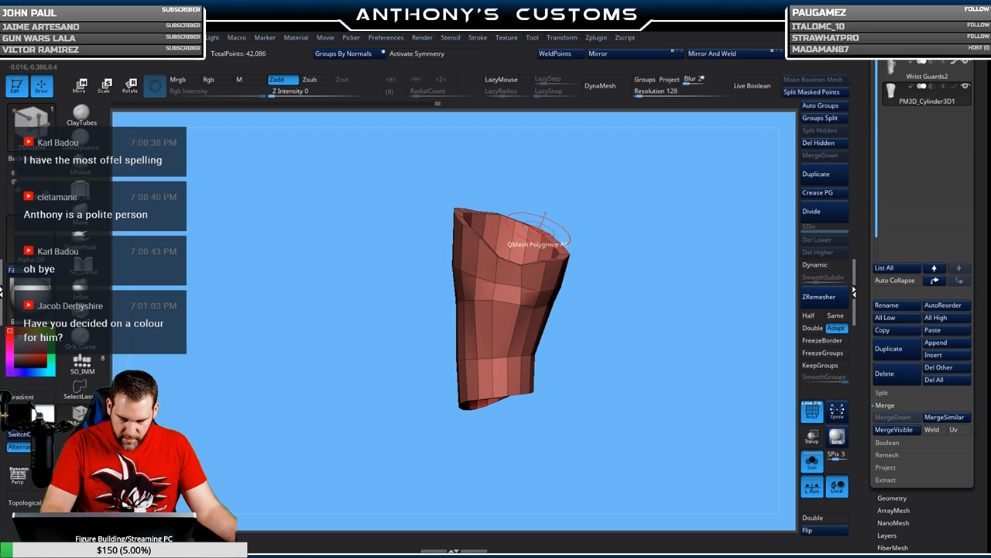
key("space")
left_click(505, 327)
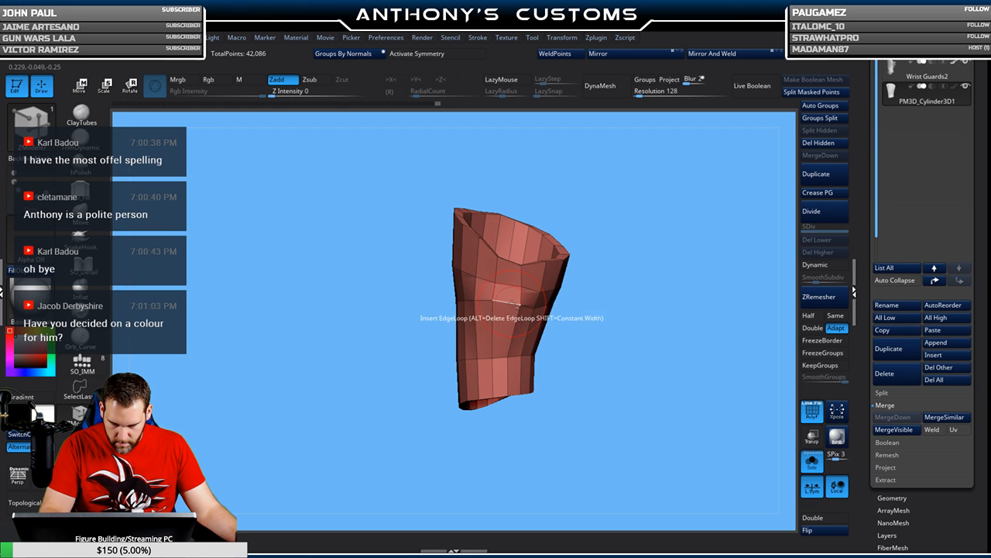
right_click_drag(645, 271, 683, 237)
right_click(655, 253)
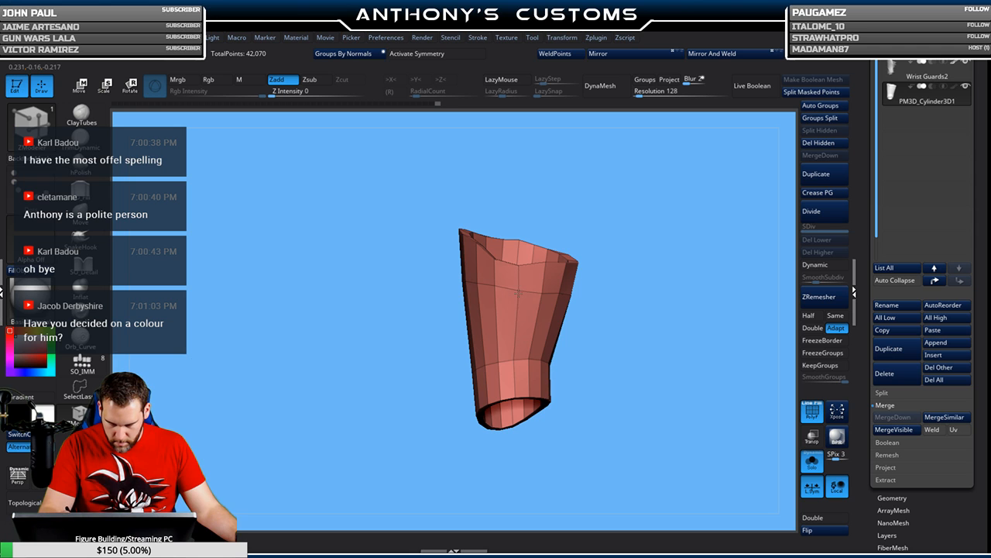
- Try inserting an edge loop around the tube's wide rim, then undo it
mouse_move(564, 271)
right_mouse_down()
mouse_move(640, 290)
mouse_move(637, 274)
mouse_move(610, 262)
mouse_move(633, 251)
right_mouse_up()
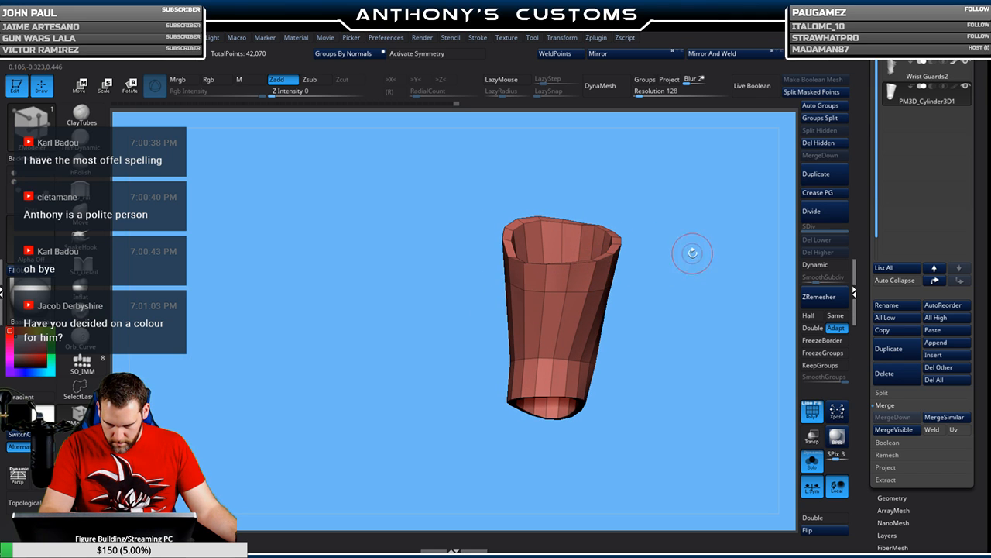
right_click_drag(692, 250, 629, 252, "alt")
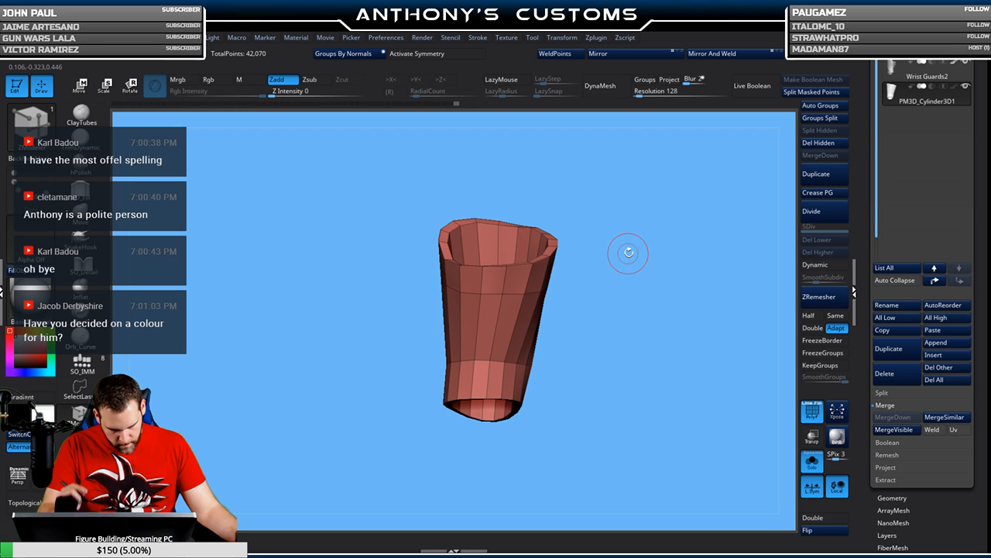
mouse_move(634, 234)
right_mouse_down()
mouse_move(650, 255)
mouse_move(633, 224)
right_mouse_up()
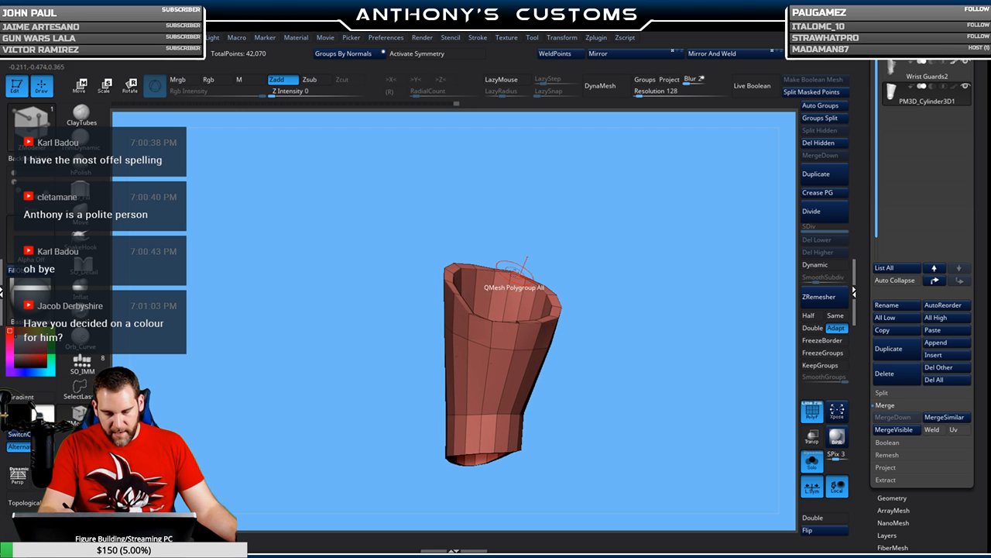
mouse_move(594, 250)
right_mouse_down()
mouse_move(606, 262)
mouse_move(593, 261)
mouse_move(615, 268)
mouse_move(628, 324)
mouse_move(610, 294)
mouse_move(601, 302)
right_mouse_up()
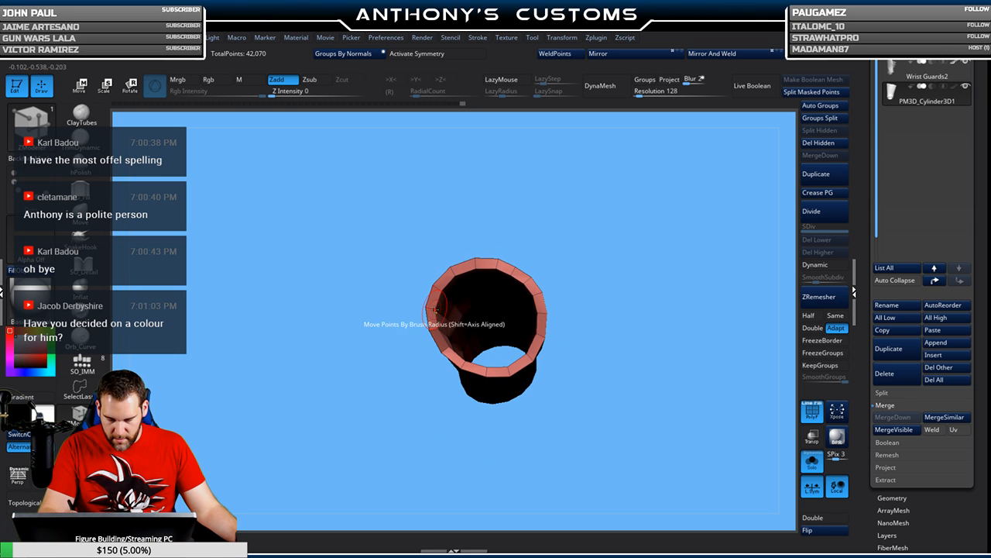
left_click(443, 335)
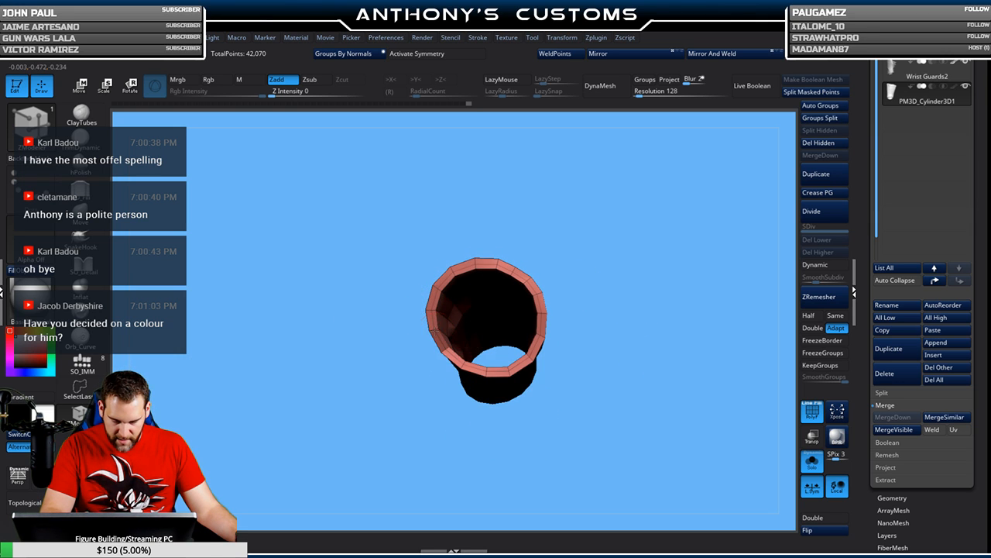
key("ctrl+z")
- Adjust the tube's wide opening with the Move brush and bring the guard back for comparison
mouse_move(635, 270)
right_mouse_down()
mouse_move(668, 212)
mouse_move(611, 245)
right_mouse_up()
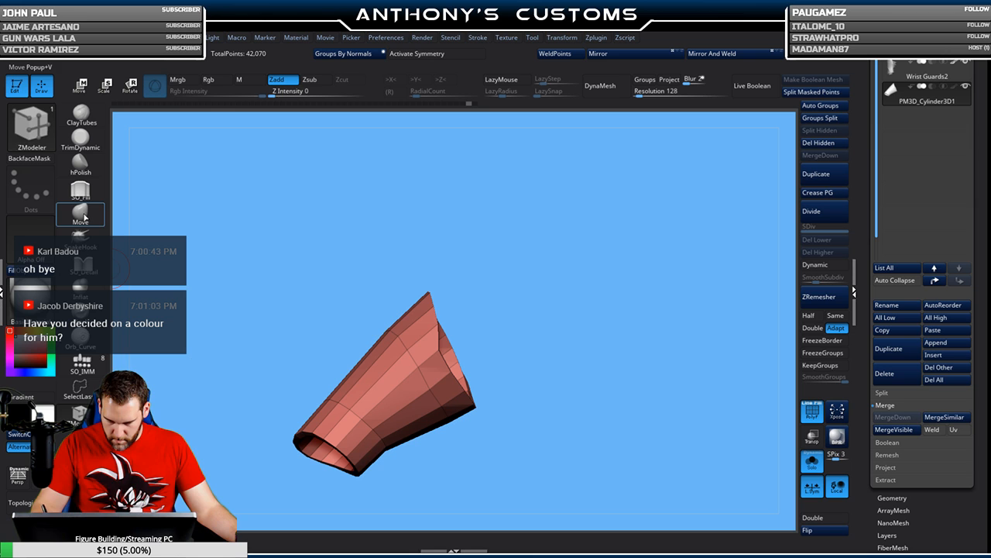
left_click(82, 214)
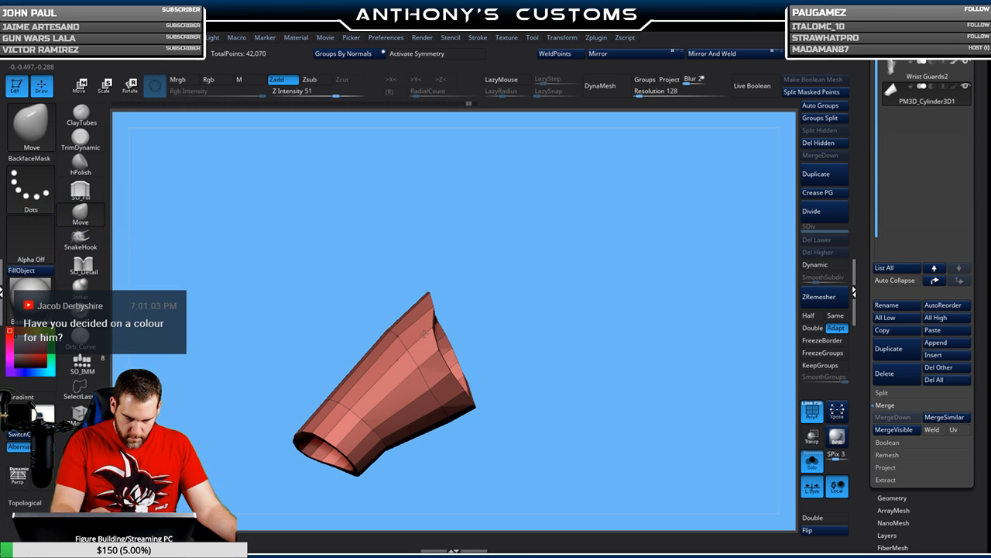
left_click_drag(601, 279, 529, 243)
left_click(811, 462)
left_click_drag(649, 454, 634, 367)
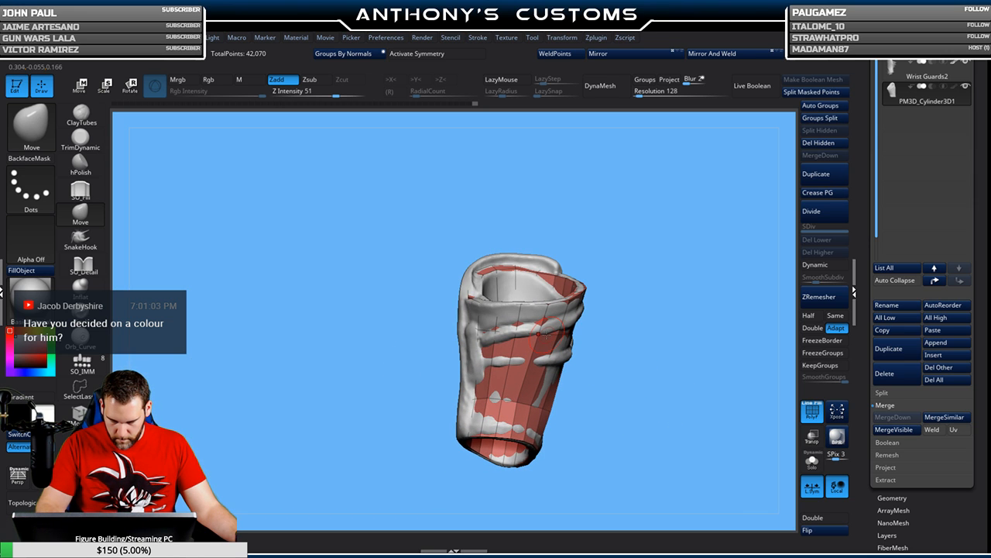
- Set the ZModeler edge action to Slide and reposition the tube's edge loops, checking them against the guard
key("b")
key("z")
key("m")
key("space")
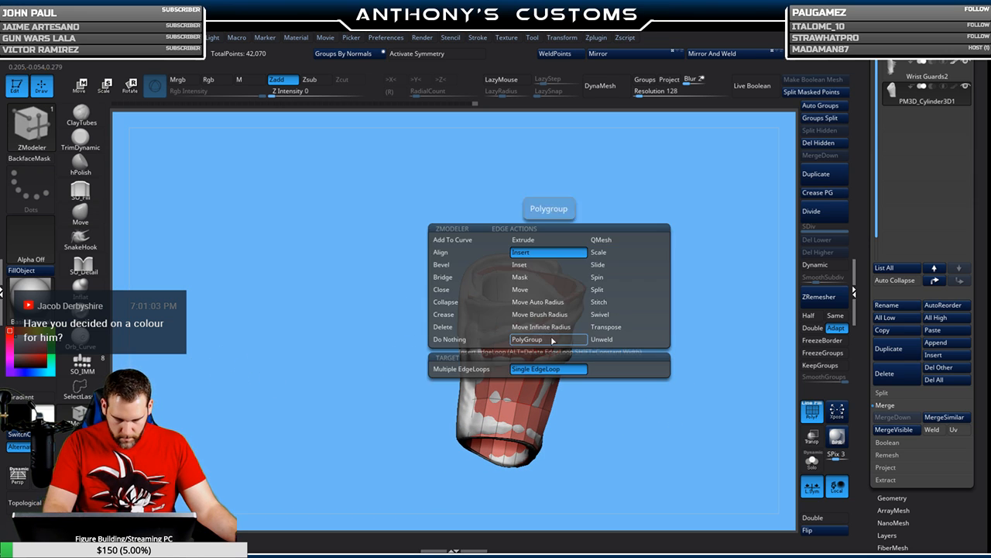
left_click(598, 264)
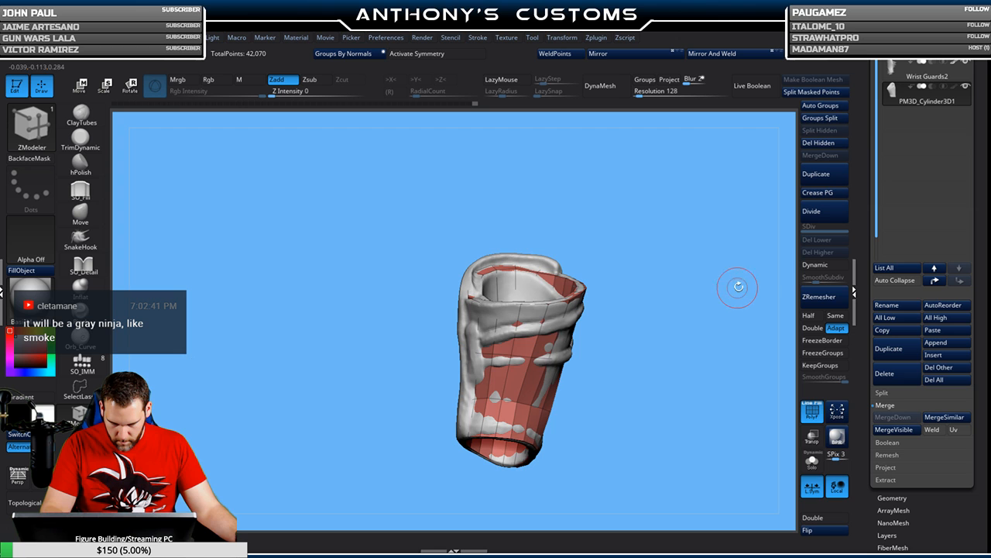
left_click(810, 463)
left_click_drag(728, 440, 656, 455)
left_click(810, 462)
left_click_drag(782, 430, 650, 318)
left_click(810, 462)
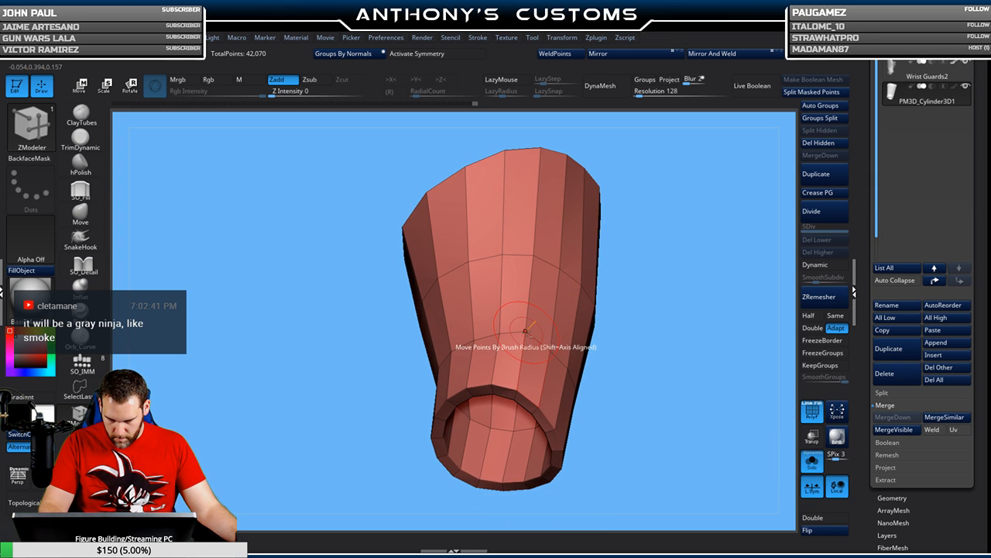
left_click_drag(664, 308, 583, 283)
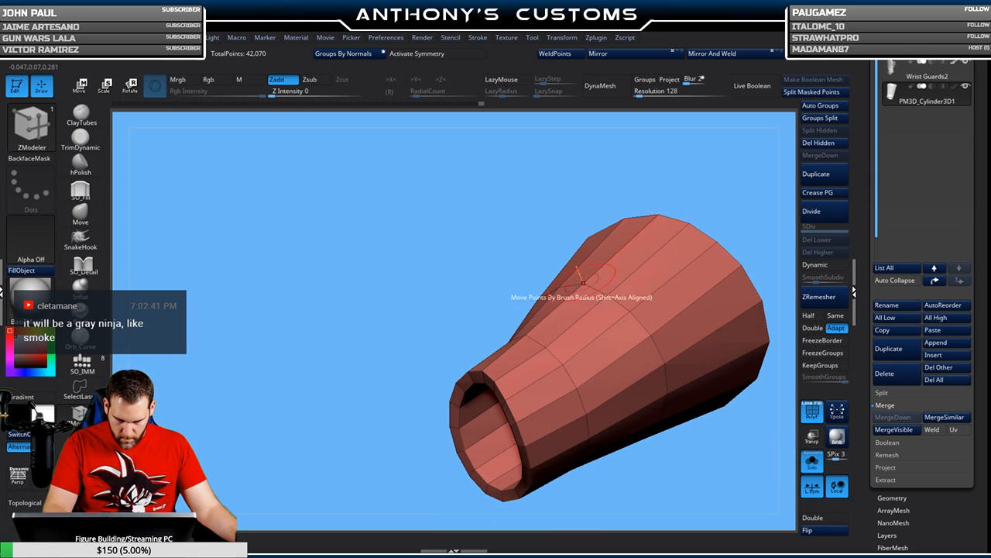
left_click_drag(705, 210, 663, 332)
- Split the tube's rim, inner wall and outer wall into separate polygroups and turn on dynamic subdivision
left_click(811, 462)
left_click_drag(681, 386, 643, 299)
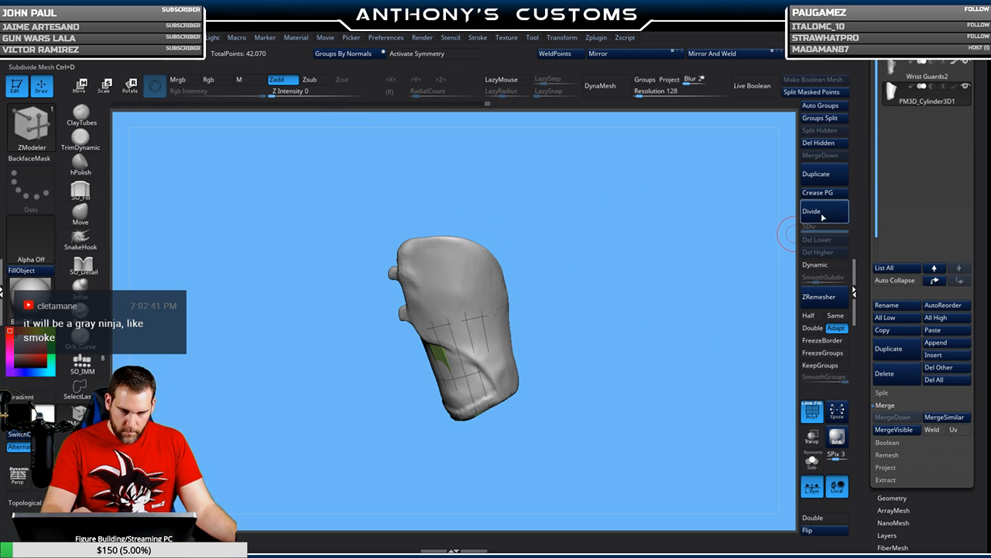
left_click(815, 264)
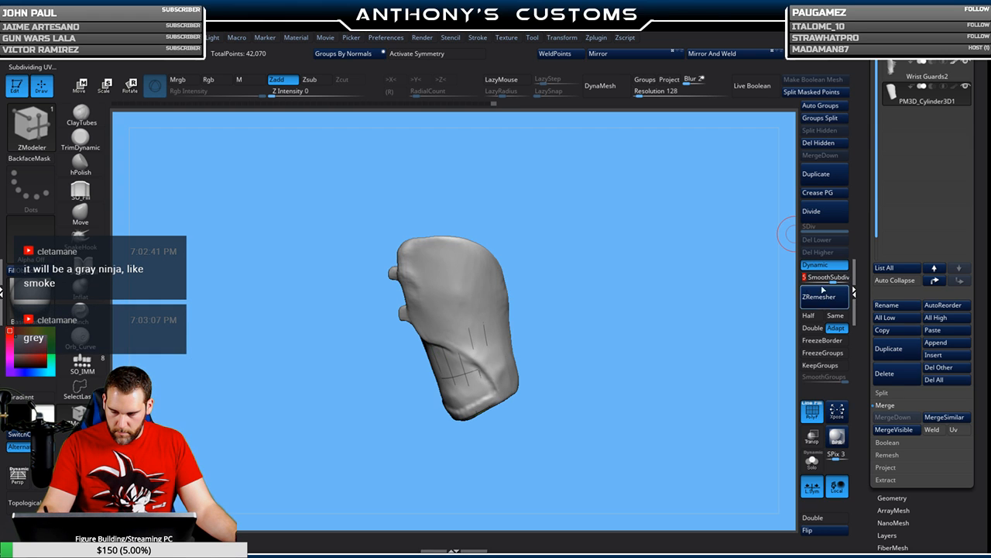
- Examine the smoothed tube in isolation and together with the guard to compare their shapes
left_click_drag(590, 386, 664, 355)
left_click(812, 462)
left_click_drag(735, 430, 668, 450)
left_click(811, 461)
left_click(812, 462)
left_click_drag(686, 424, 746, 356)
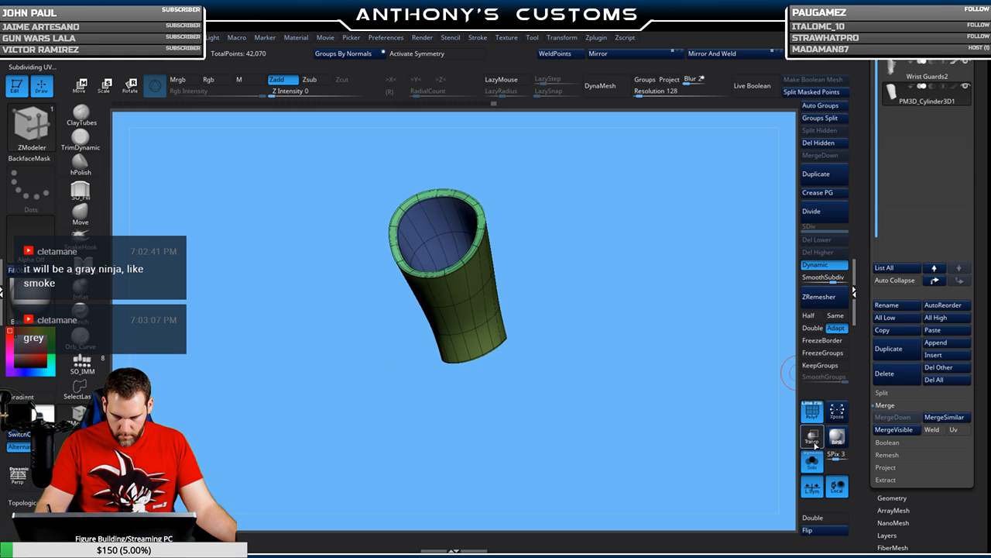
left_click(812, 461)
left_click_drag(754, 435, 681, 353)
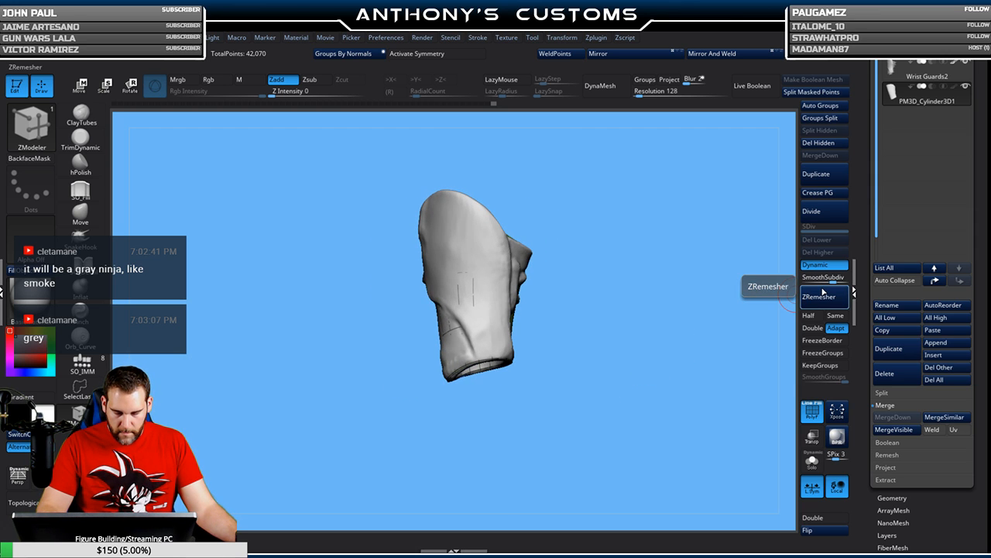
- Insert a ZSphere as a new subtool and move it down clear of the wrist guard
left_click(941, 331)
left_click(731, 353)
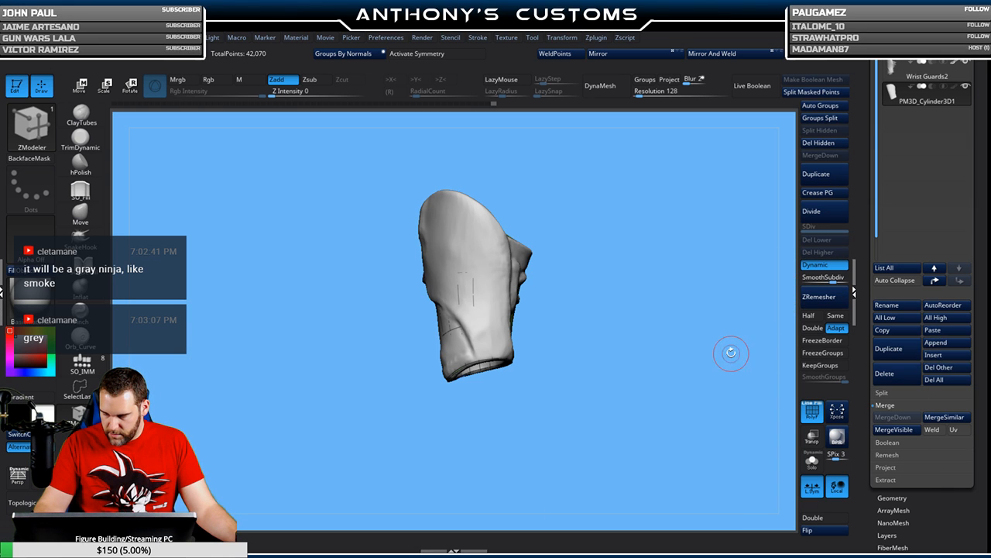
left_click(935, 355)
left_click(639, 378)
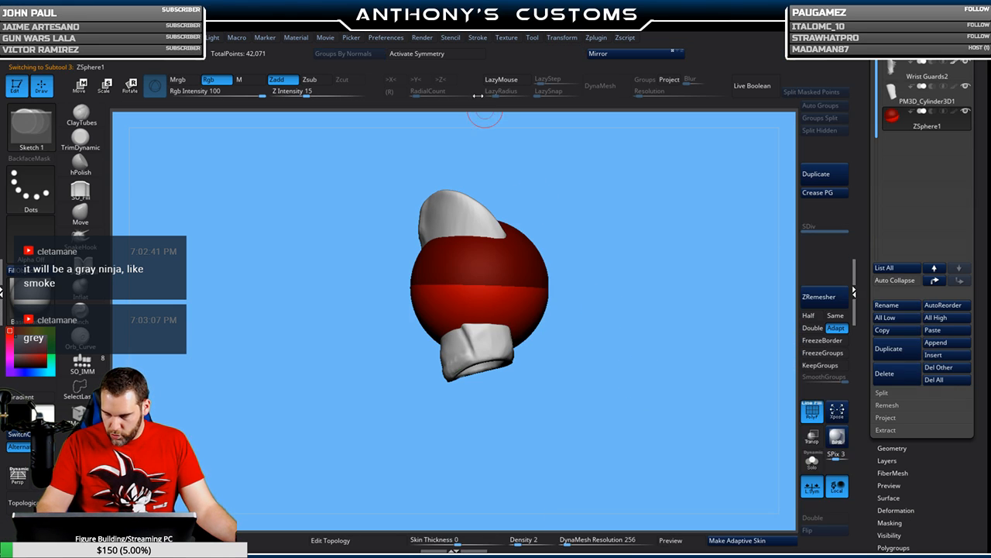
key("w")
left_click_drag(505, 263, 505, 502)
key("q")
- Turn off symmetry, enable Edit Topology for the ZSphere, and set the density to 1 and DynaMesh resolution to 0
left_click(438, 51)
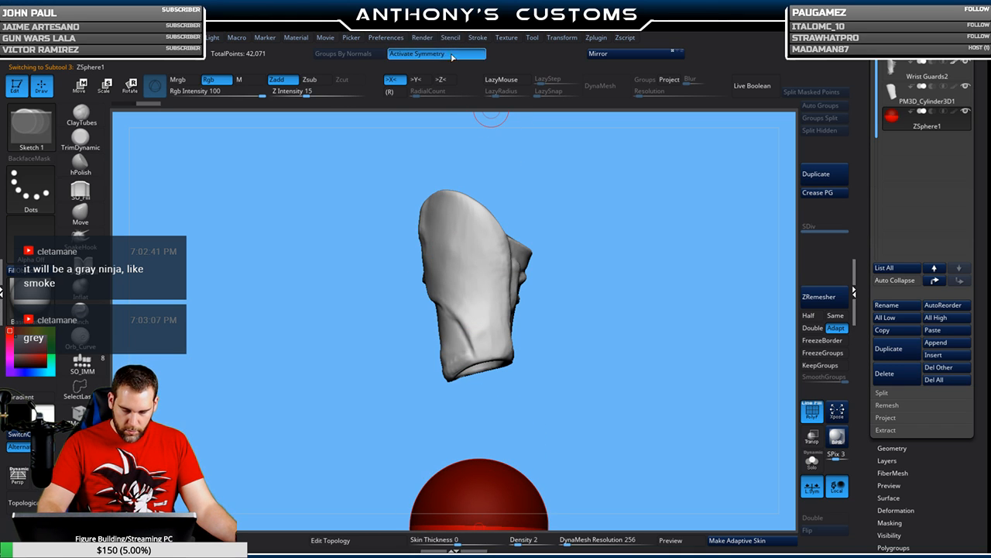
left_click(372, 540)
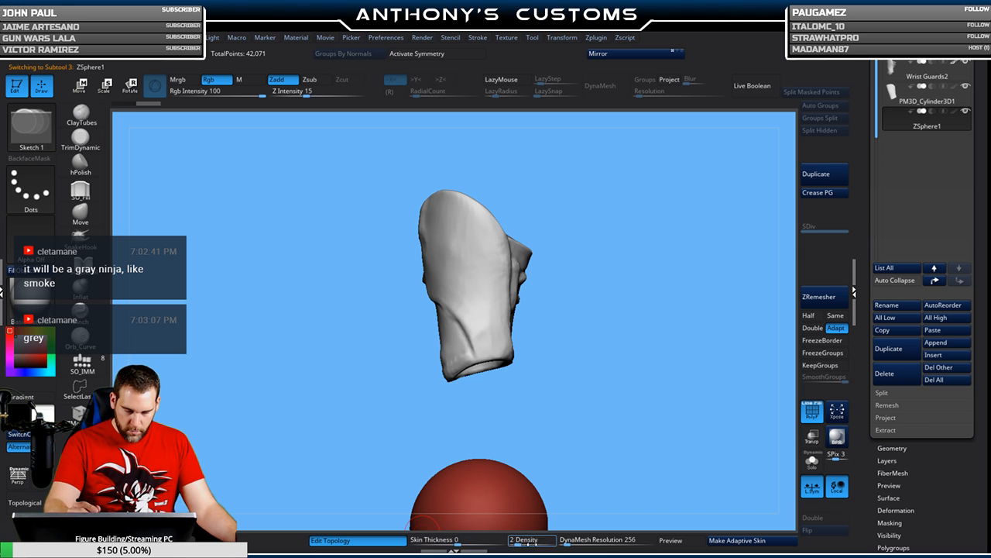
left_click_drag(534, 544, 505, 543)
left_click_drag(573, 544, 553, 544)
- Draw the first two topology quads over the outer guard plate at its narrow wrist end
mouse_move(604, 275)
left_mouse_down()
mouse_move(605, 304)
mouse_move(635, 353)
mouse_move(644, 305)
mouse_move(620, 304)
left_mouse_up()
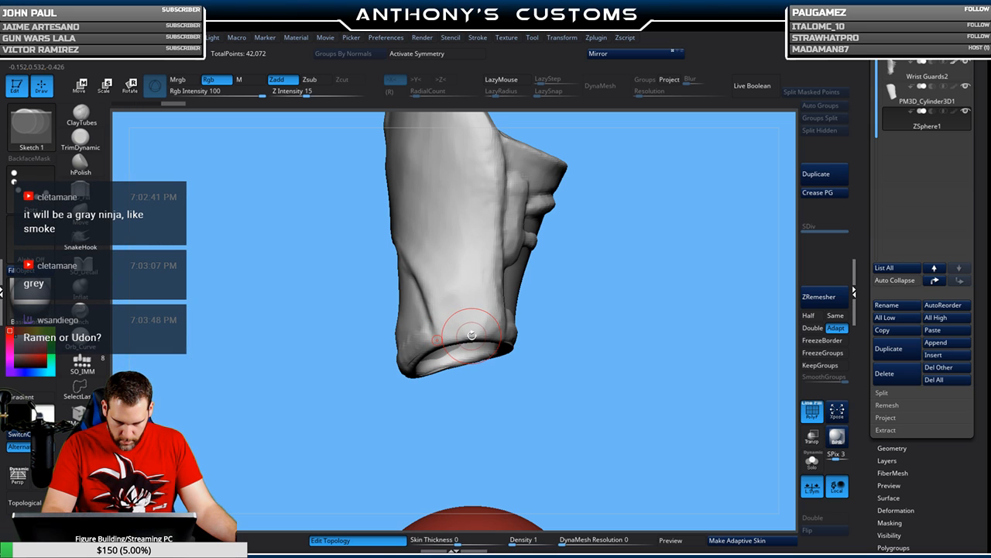
left_click(469, 334)
left_click_drag(634, 288, 607, 289)
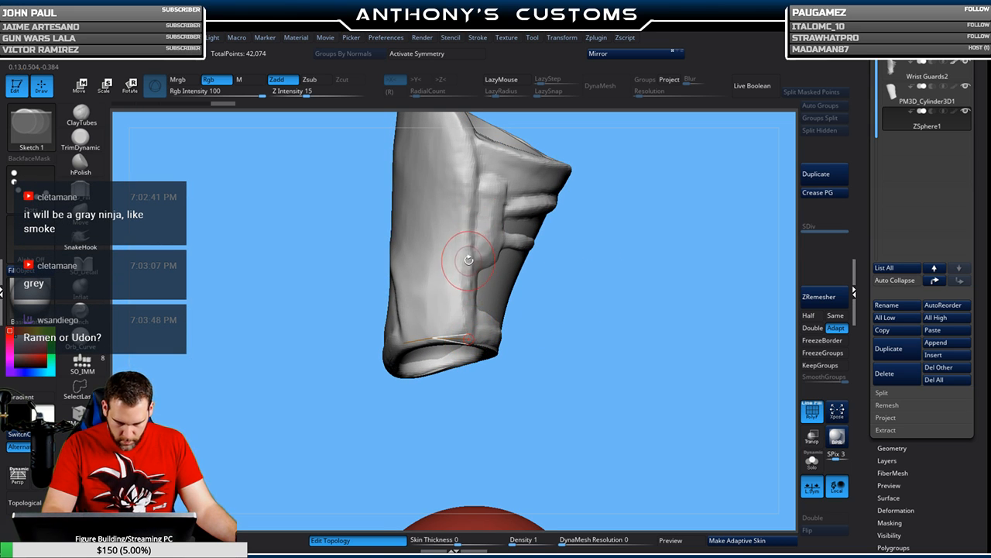
left_click_drag(557, 226, 483, 242)
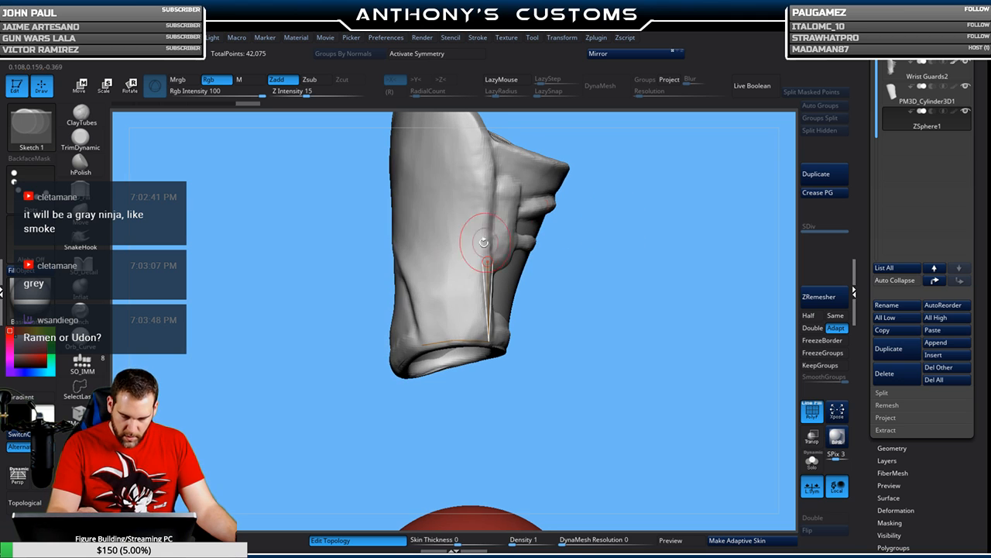
left_click(450, 268)
left_click_drag(625, 253, 592, 240)
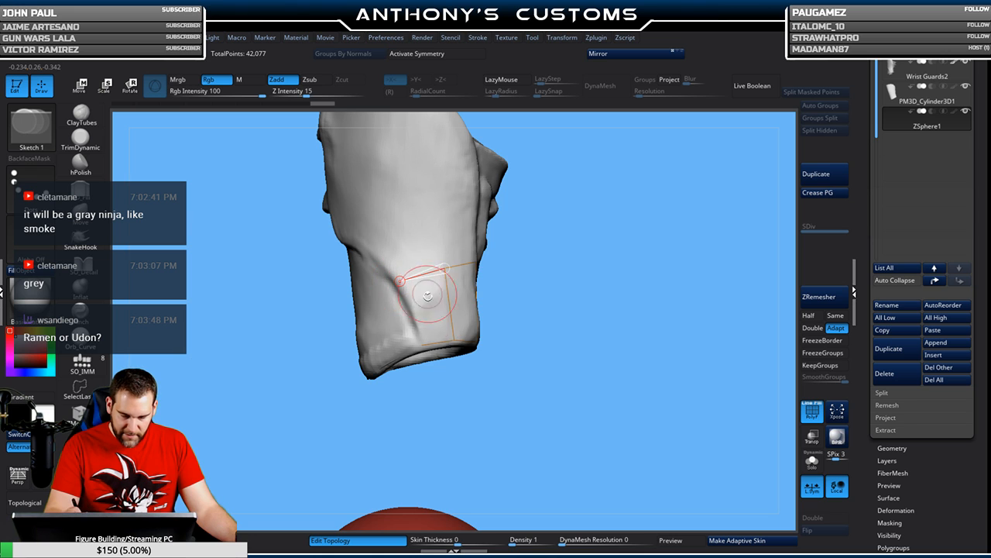
left_click_drag(580, 266, 602, 284)
- Extend the topology by a second row of quads between the diagonal crease and the plate's side edge
left_click(398, 285)
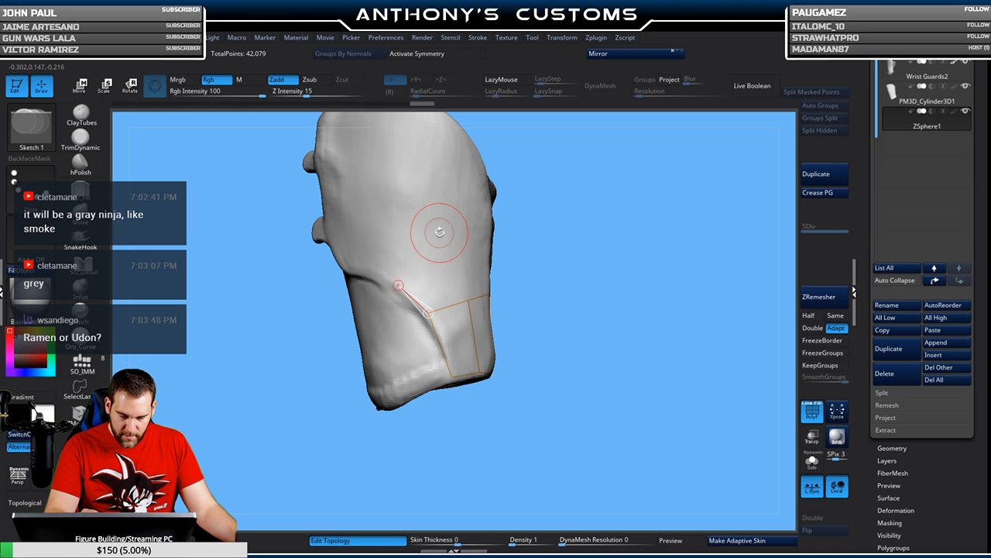
left_click(441, 236)
left_click_drag(626, 247, 578, 234)
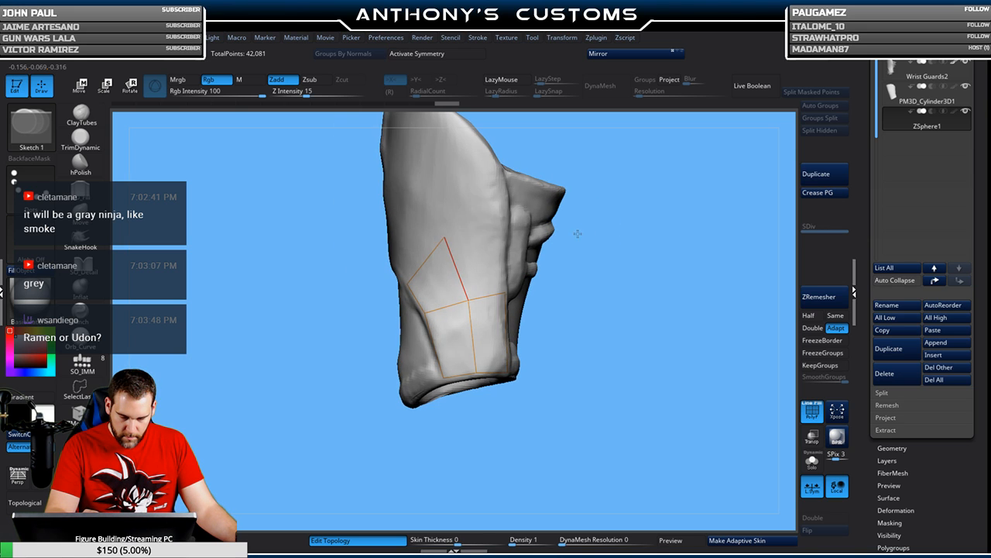
left_click(504, 293)
left_click_drag(631, 199, 612, 227)
left_click(517, 291)
- Add another row of quads up the plate's side edge and back across to the diagonal crease
left_click(505, 223)
left_click_drag(597, 173, 624, 169)
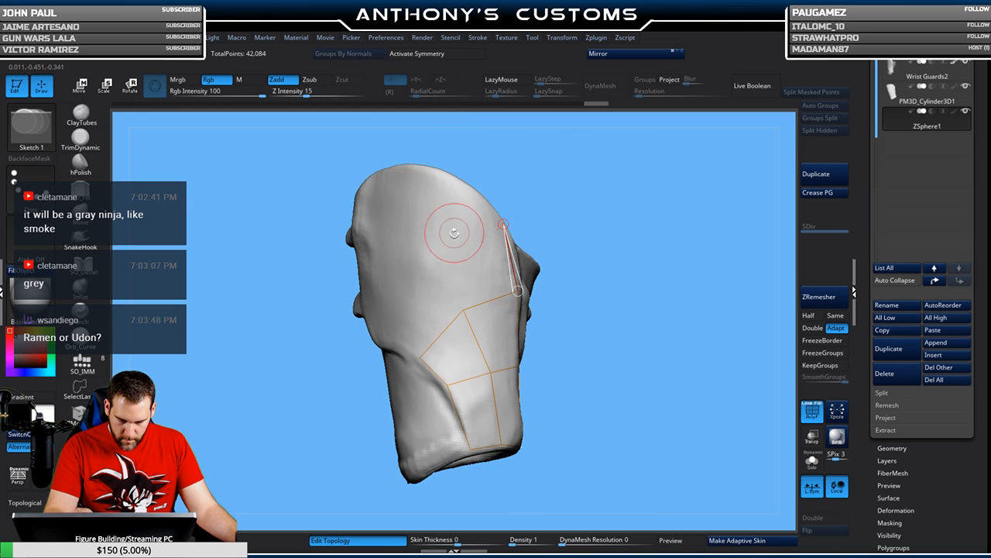
left_click(431, 255)
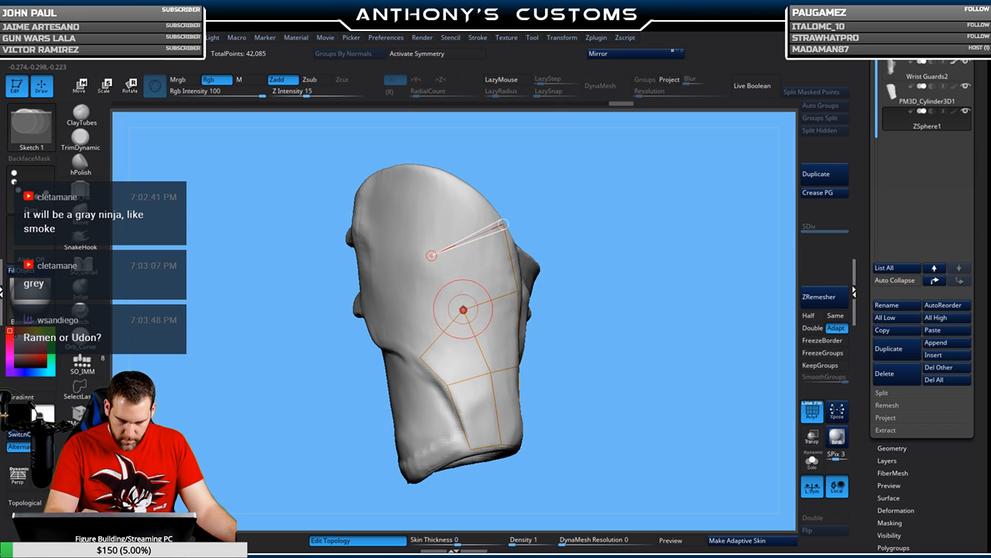
left_click(463, 310)
left_click_drag(578, 211, 618, 196)
left_click(398, 341)
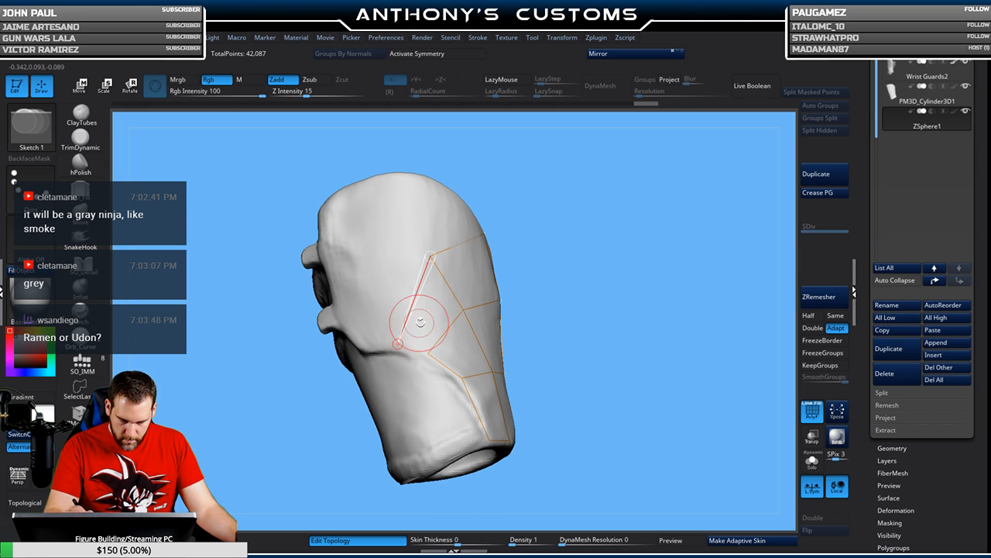
- Add a quad joining the topology along the side edge to the plate's wide upper rim
left_click_drag(562, 250, 562, 171)
left_click_drag(630, 203, 609, 204)
left_click_drag(631, 150, 527, 167)
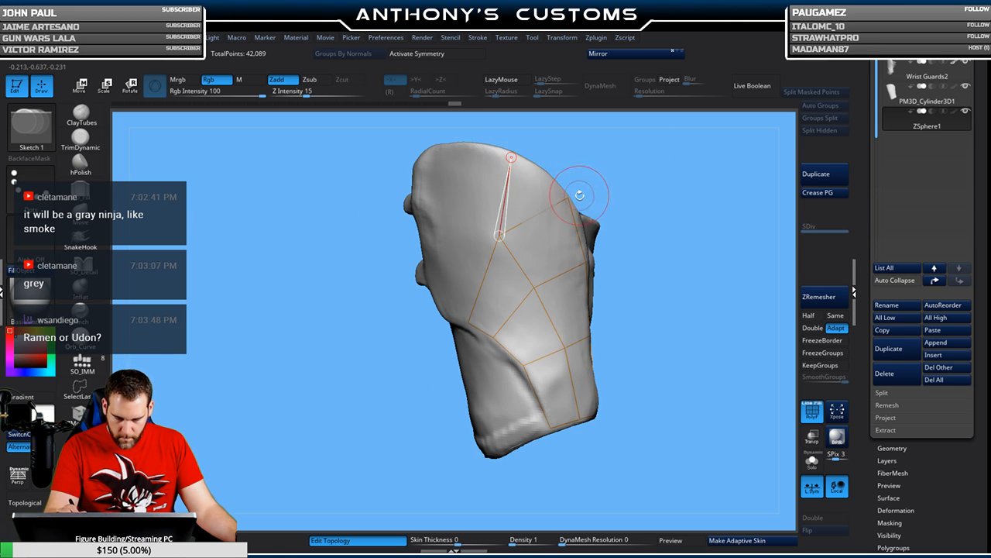
left_click(567, 199)
mouse_move(643, 179)
left_mouse_down()
mouse_move(648, 188)
mouse_move(659, 170)
left_mouse_up()
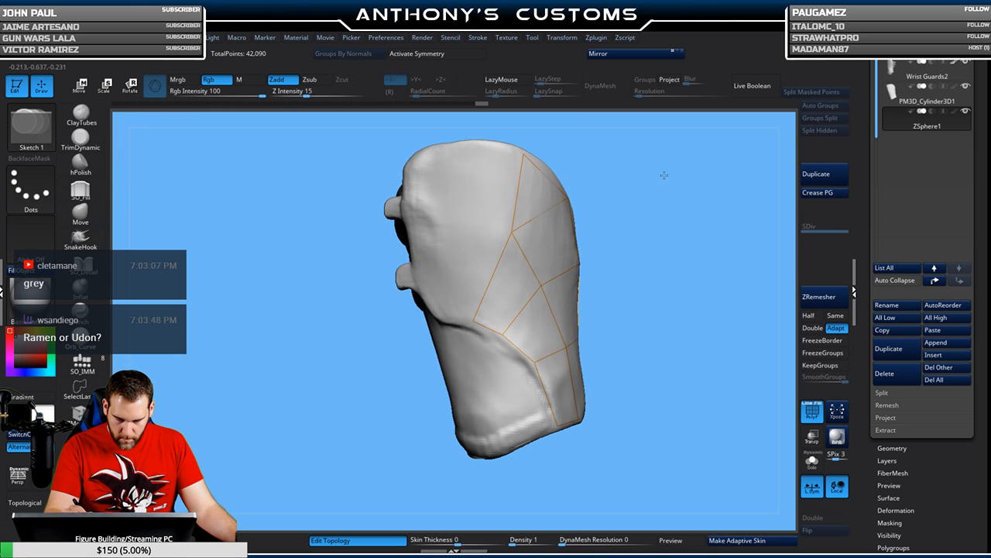
- Fill the middle of the plate with two quads running from the crease up to the upper rim
left_click(444, 317)
left_click(449, 235)
left_click(512, 232)
left_click(450, 147)
left_click(532, 153)
left_click_drag(601, 150, 522, 123)
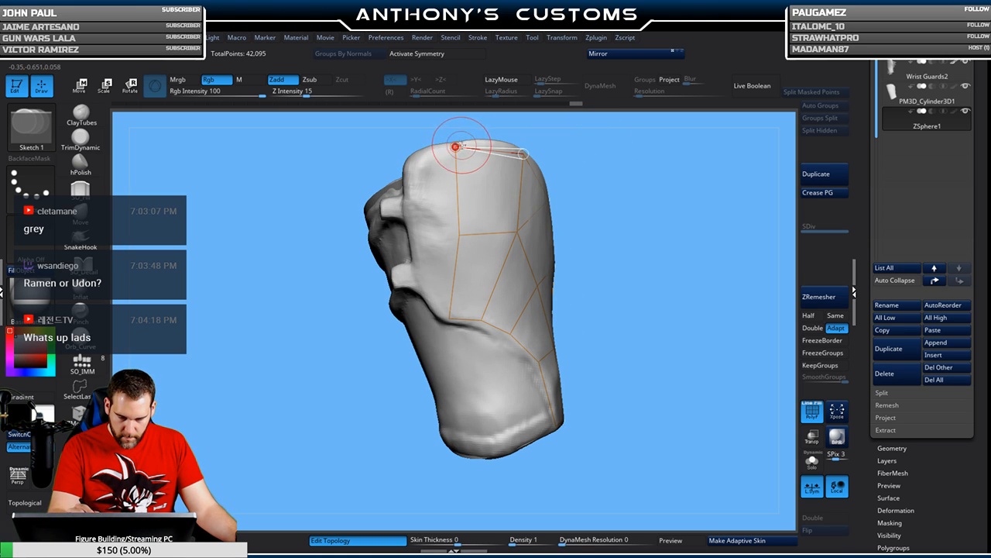
- Close the last column of quads along the edge beside the straps and even out the interior vertices
left_click(414, 230)
left_click(458, 235)
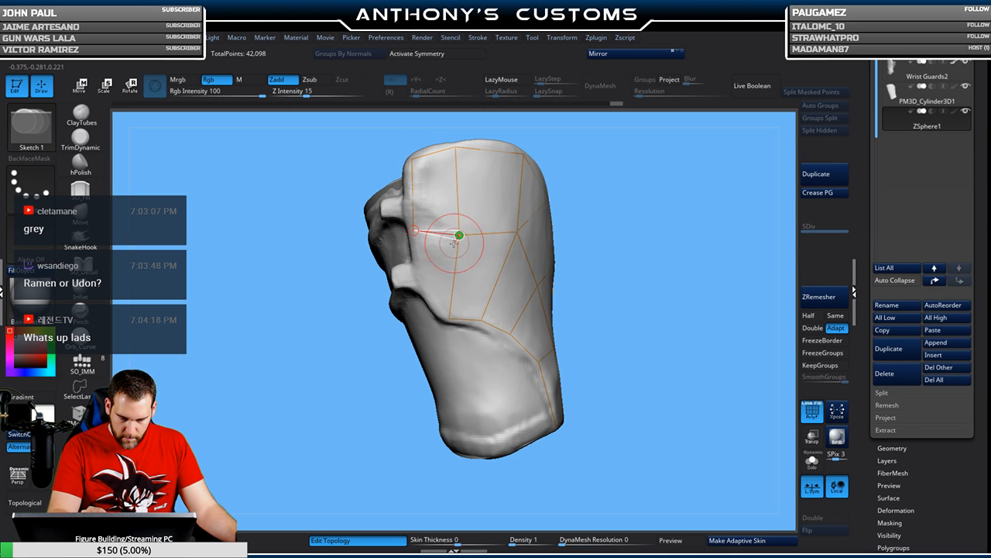
left_click(436, 308)
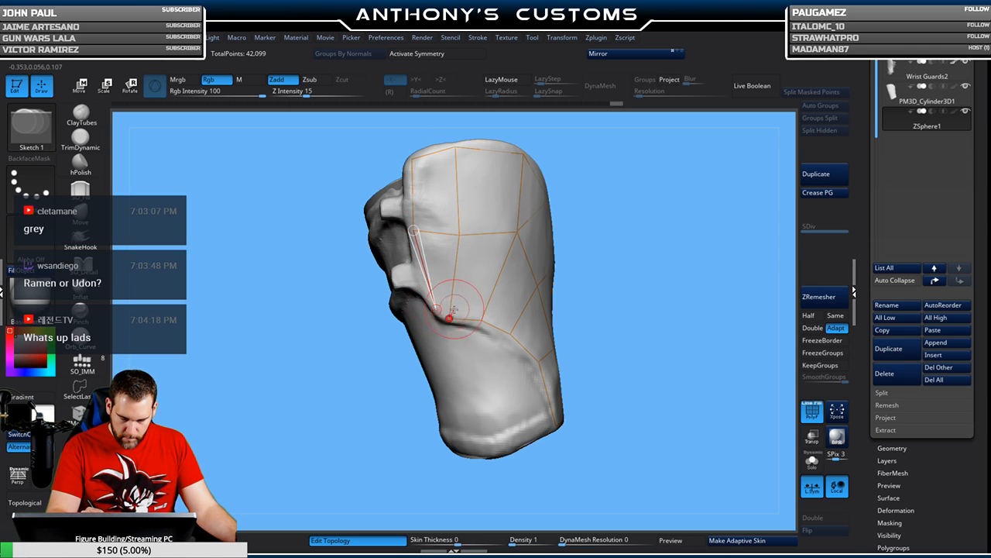
left_click_drag(650, 274, 649, 263)
key("w")
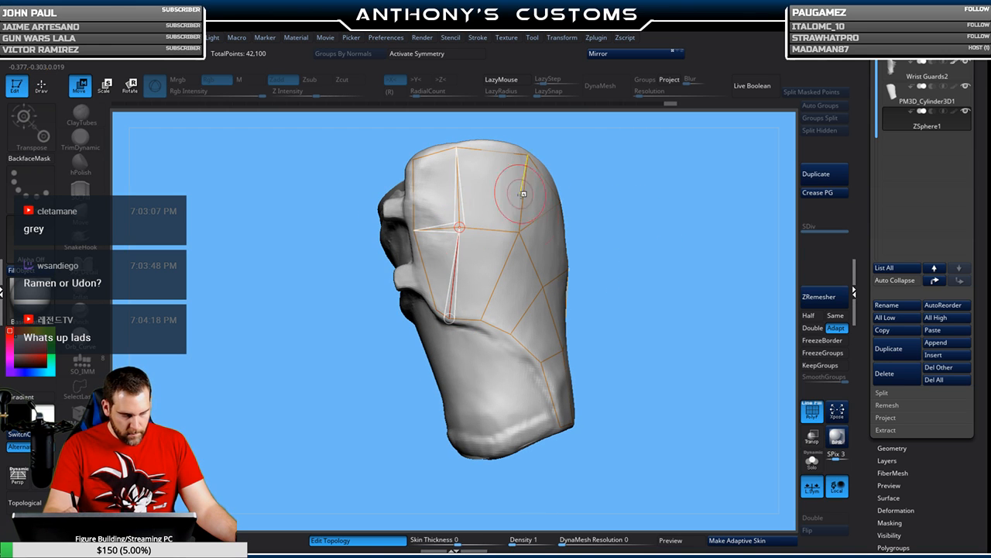
mouse_move(695, 194)
left_mouse_down()
mouse_move(650, 193)
mouse_move(683, 175)
mouse_move(681, 206)
mouse_move(703, 218)
mouse_move(702, 202)
mouse_move(661, 218)
mouse_move(581, 222)
mouse_move(637, 217)
mouse_move(605, 228)
mouse_move(677, 241)
mouse_move(713, 224)
mouse_move(662, 244)
mouse_move(689, 220)
left_mouse_up()
- Make an adaptive skin from the topology, insert it as a subtool, and hide the ZSphere and original wrist guard
left_click(751, 540)
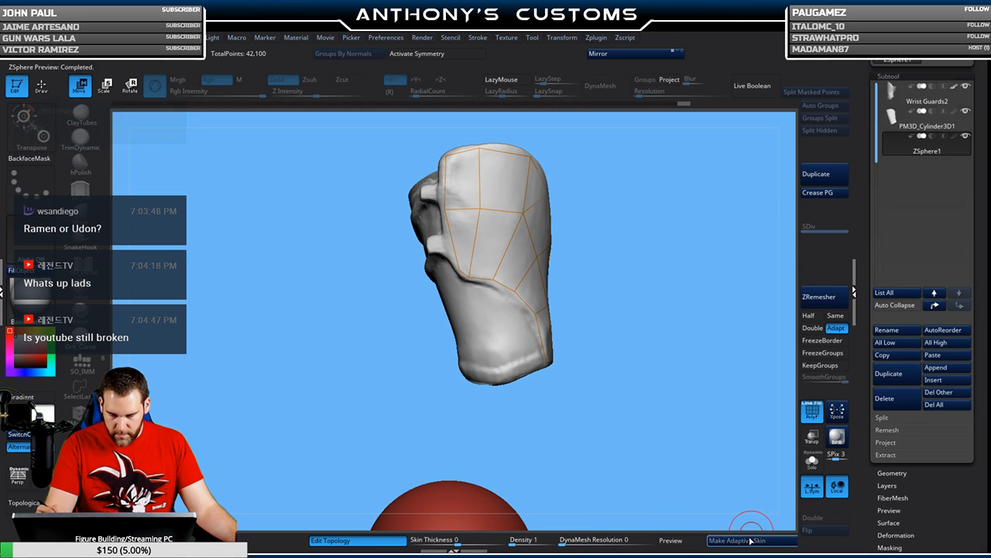
left_click(933, 380)
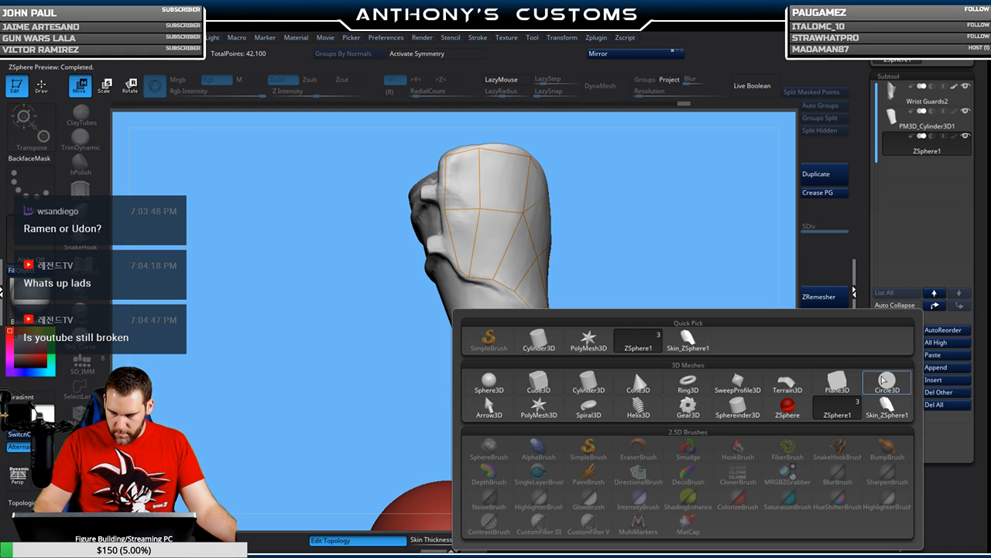
left_click(887, 404)
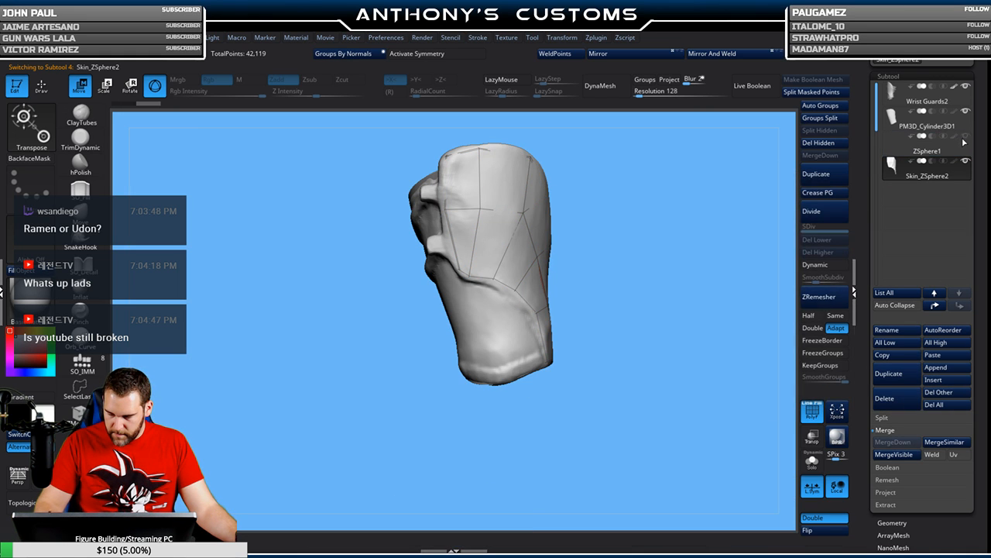
left_click(966, 86)
left_click_drag(630, 365, 642, 419)
key("q")
left_click_drag(702, 254, 678, 265)
- Thicken the new guard plate into a solid shell with ZModeler's QMesh Polygroup All
key("space")
key("b")
key("m")
key("v")
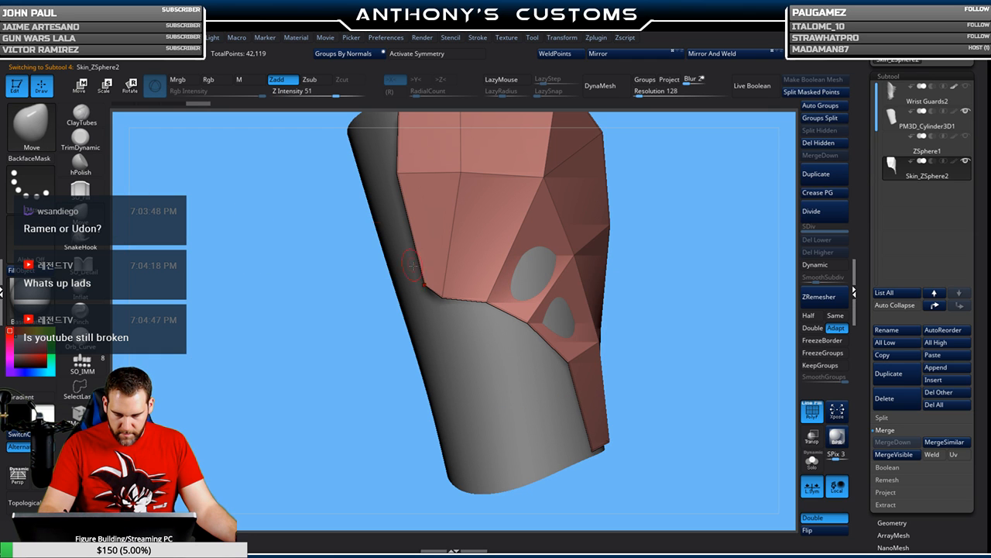
left_click_drag(650, 217, 673, 207)
key("b")
key("z")
key("m")
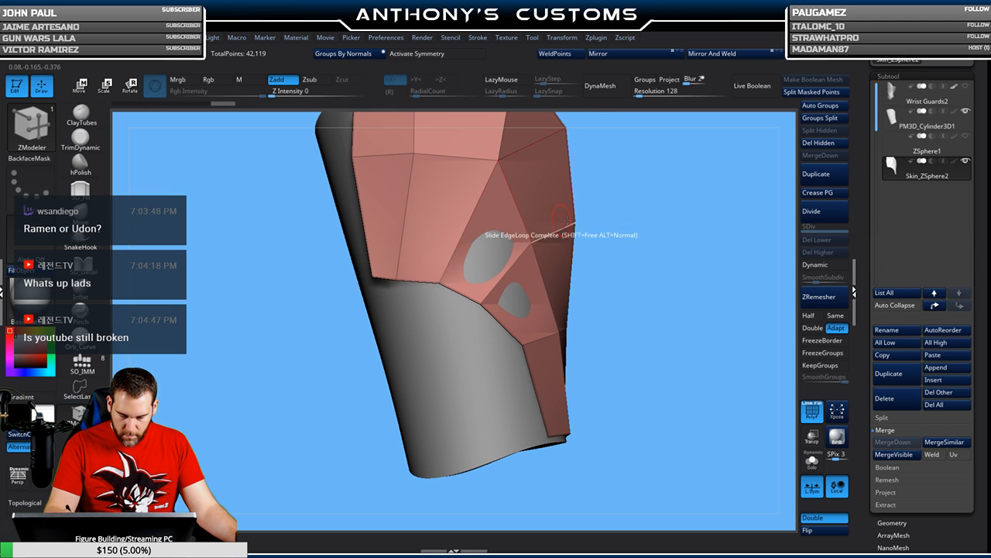
left_click_drag(604, 225, 689, 223)
left_click_drag(412, 259, 421, 254)
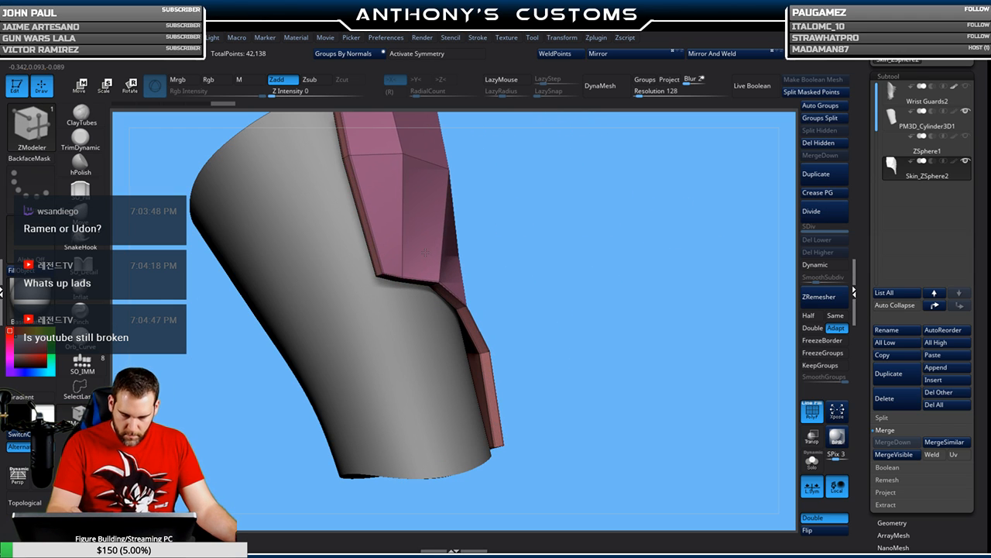
- Isolate the plate and push its inner faces toward the tube with QMesh Polygroup All, comparing the fit against the tube
left_click_drag(529, 216, 734, 223)
left_click(811, 460)
left_click_drag(666, 371, 596, 375)
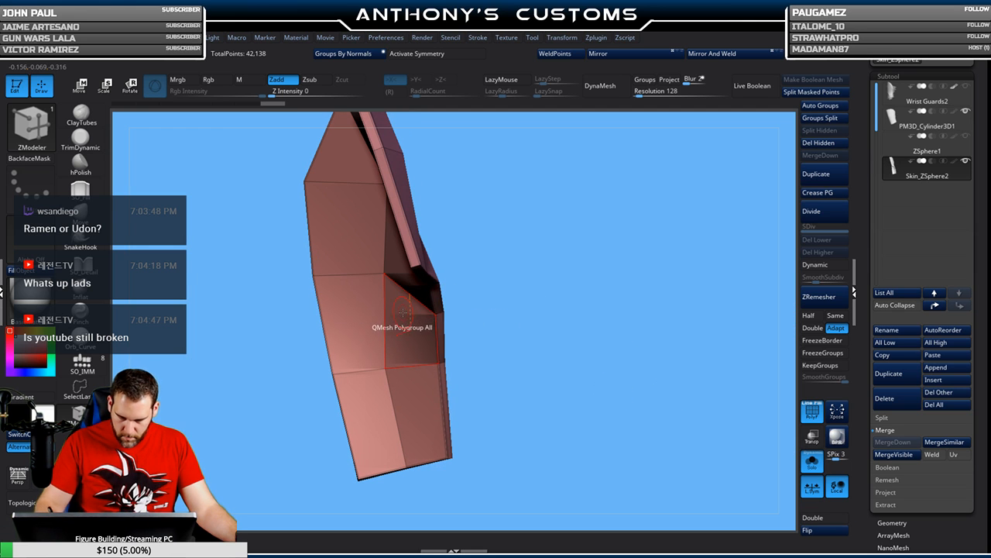
left_click_drag(406, 310, 388, 329)
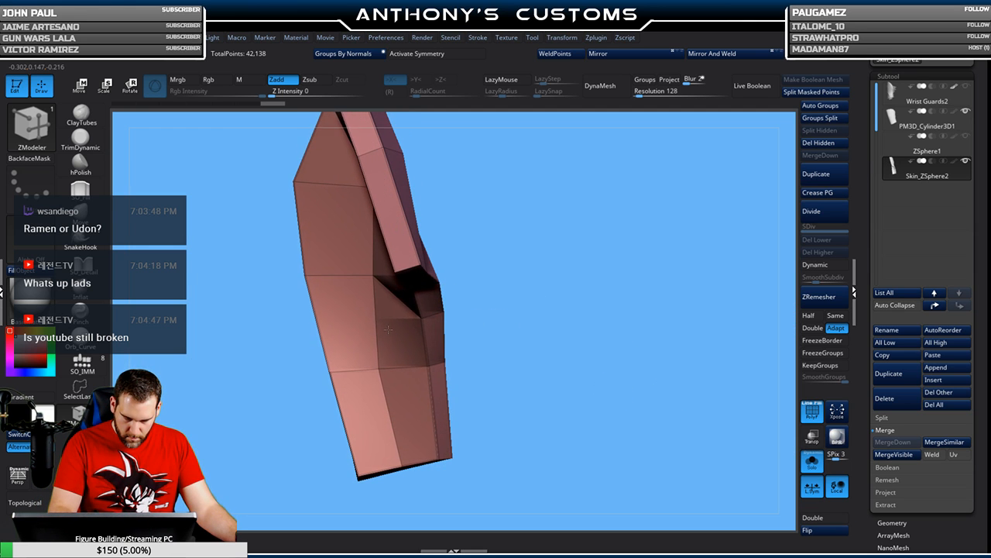
left_click(810, 462)
left_click_drag(774, 449, 521, 167)
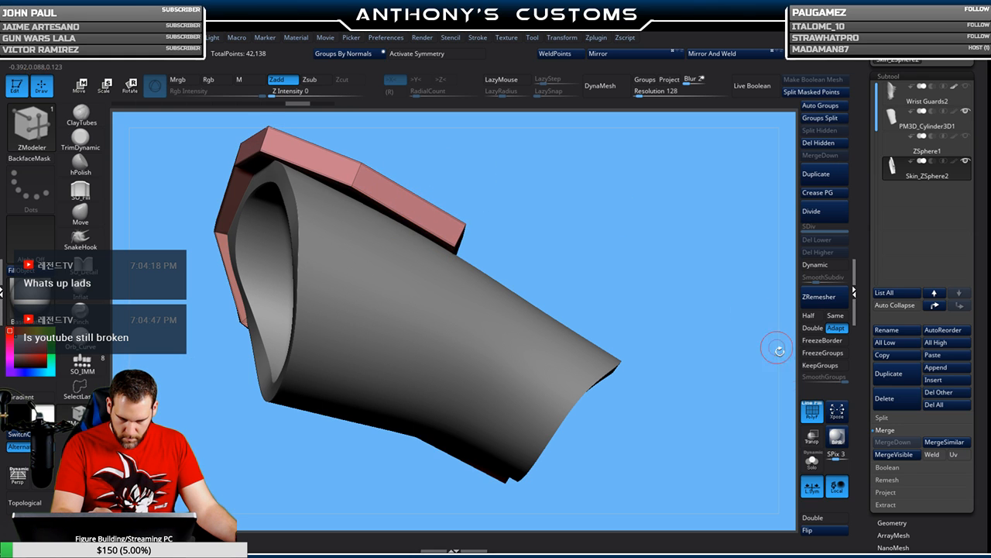
left_click(812, 461)
left_click_drag(618, 345, 641, 324)
left_click_drag(342, 219, 348, 230)
left_click(814, 468)
left_click_drag(684, 360, 650, 326)
left_click_drag(531, 282, 610, 269, "alt")
- Nudge the corners of the plate's wide end against the tube with the Move brush
left_click(92, 212)
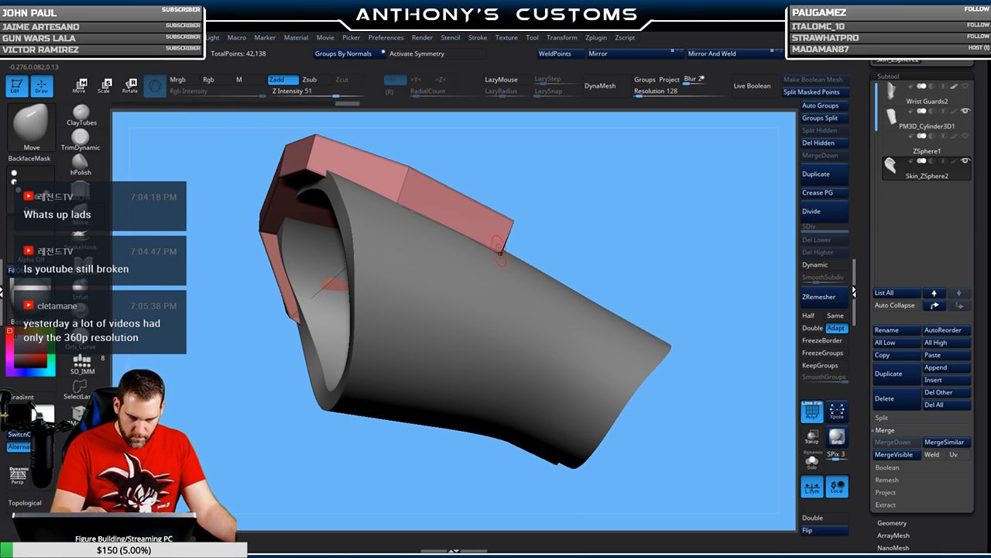
left_click_drag(578, 199, 651, 205)
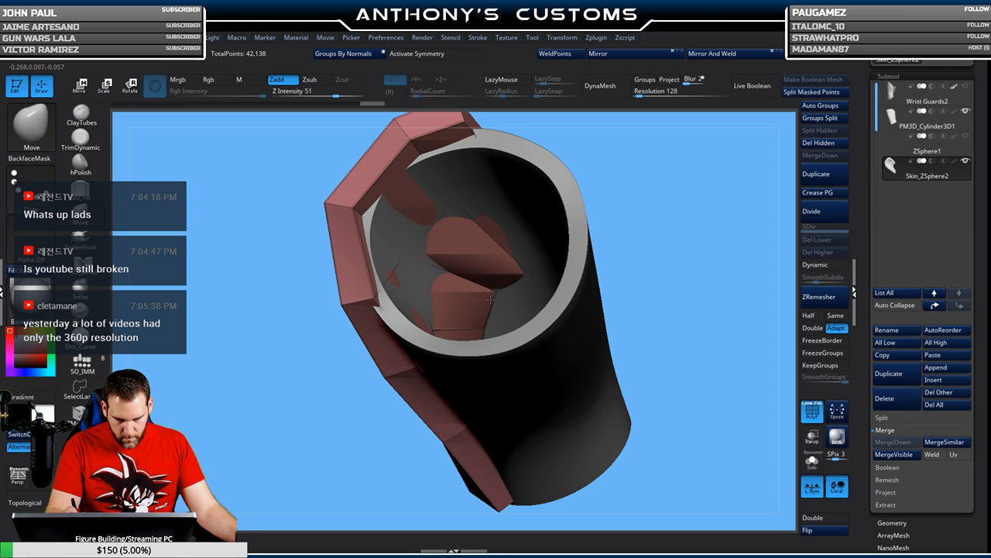
left_click_drag(636, 205, 679, 206)
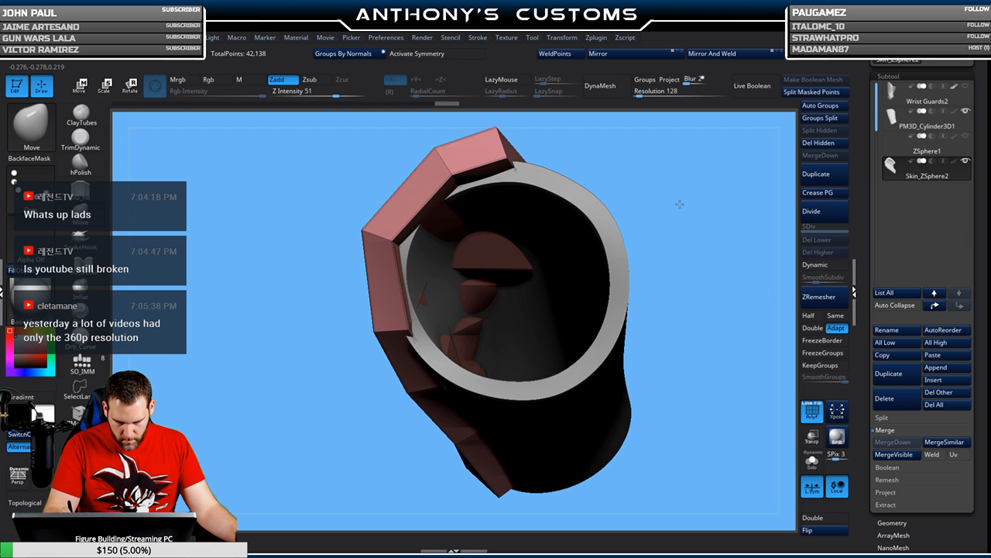
- Split the plate's faces into polygroups by normals and turn on dynamic subdivision
left_click(811, 463)
left_click_drag(697, 383, 651, 270)
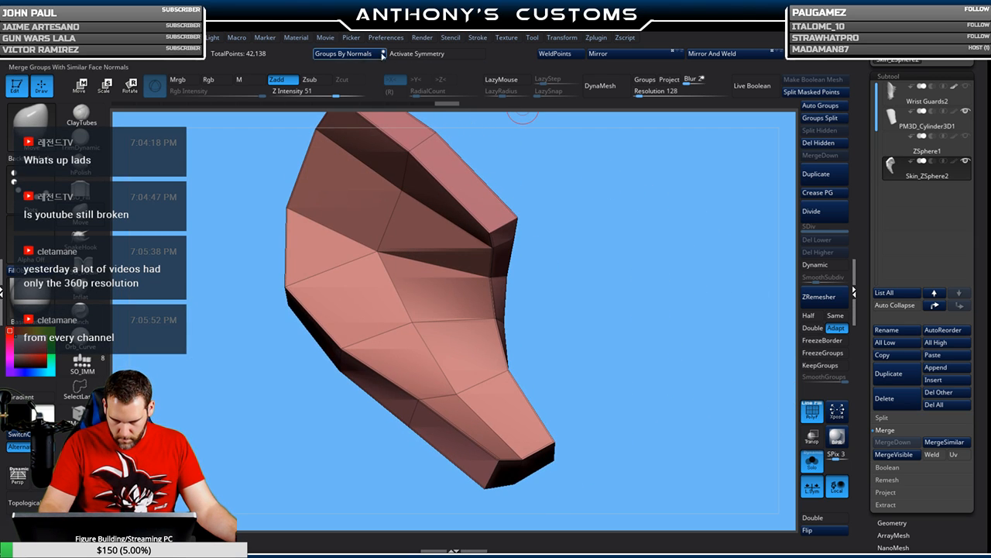
key("shift+f")
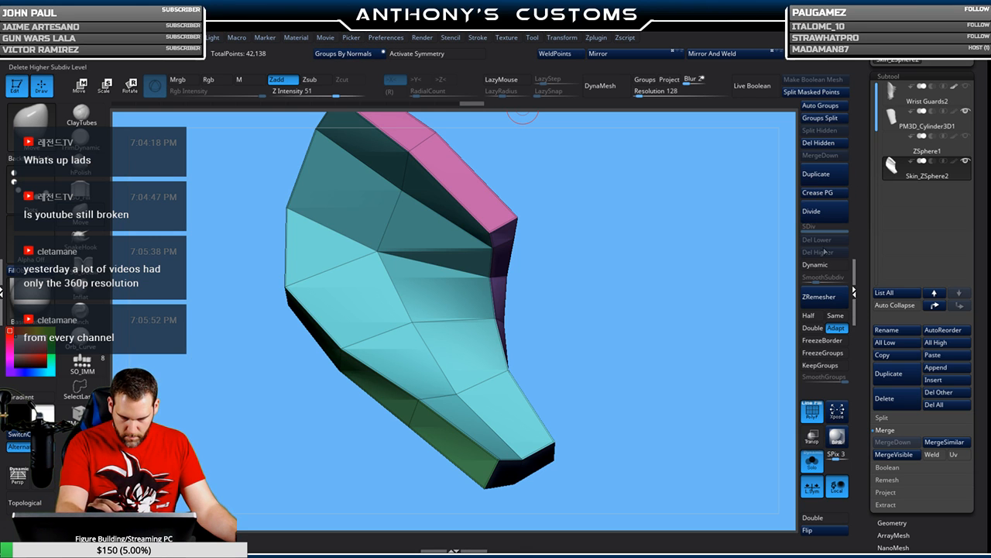
left_click(815, 264)
left_click_drag(697, 329, 686, 301)
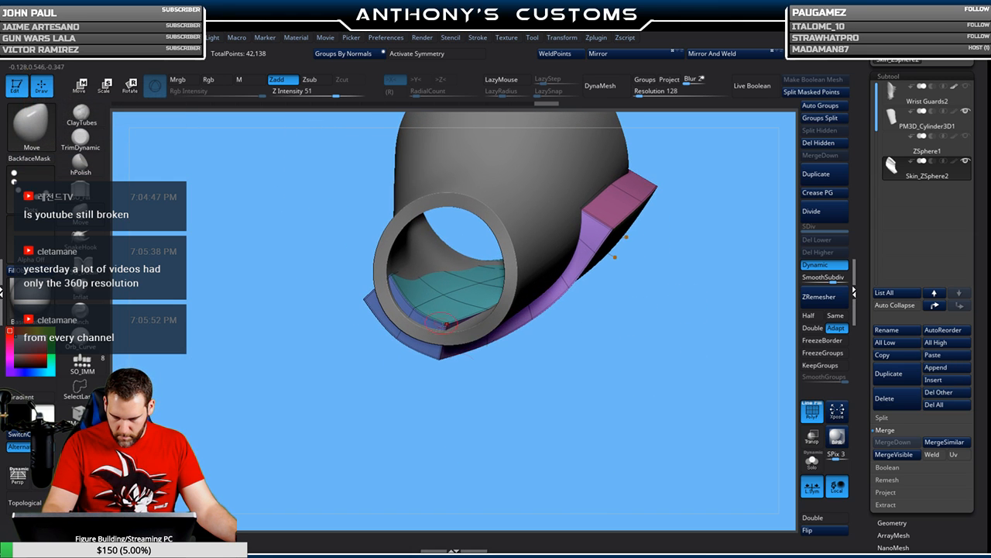
- Push the plate's inner faces out of the tube's narrow opening and back into its wall with the Move brush
right_click_drag(438, 297, 490, 310)
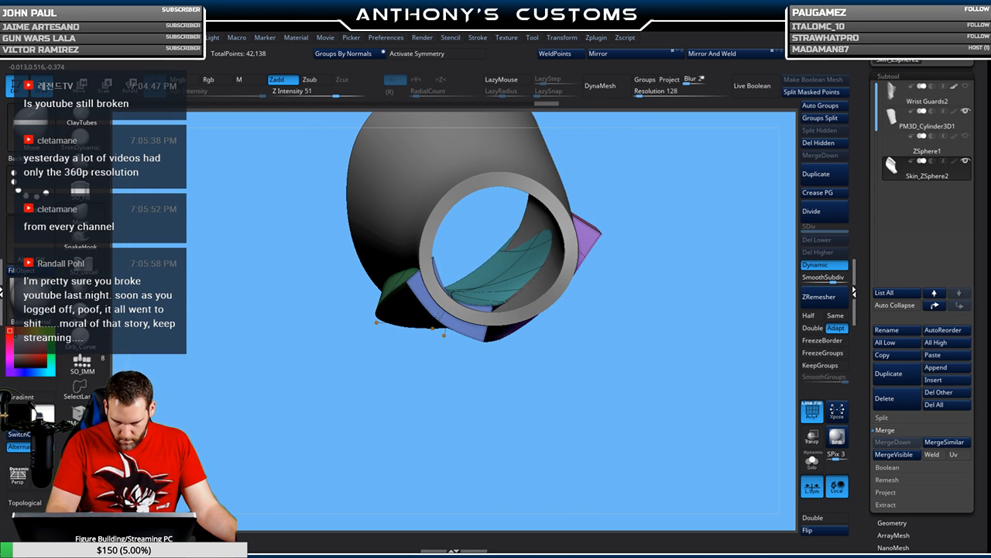
right_click_drag(486, 319, 393, 435)
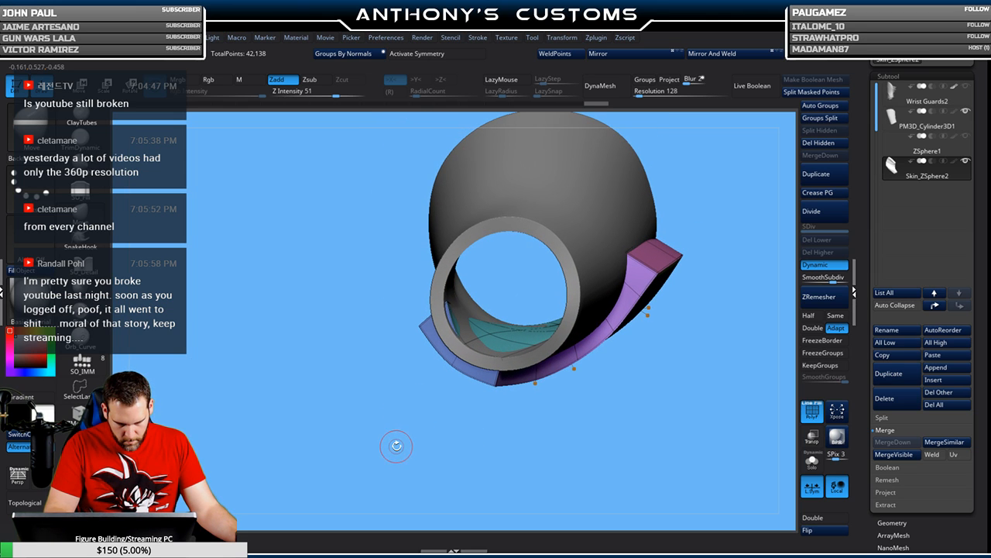
right_click_drag(397, 436, 396, 427)
right_click_drag(436, 313, 424, 393)
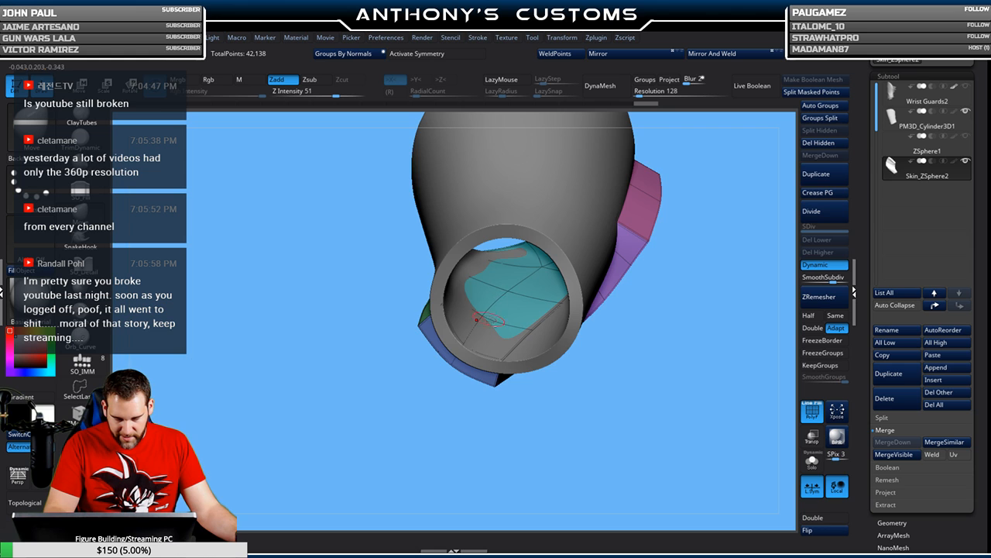
right_click_drag(477, 318, 418, 279)
right_click_drag(656, 244, 715, 216)
right_click(711, 219)
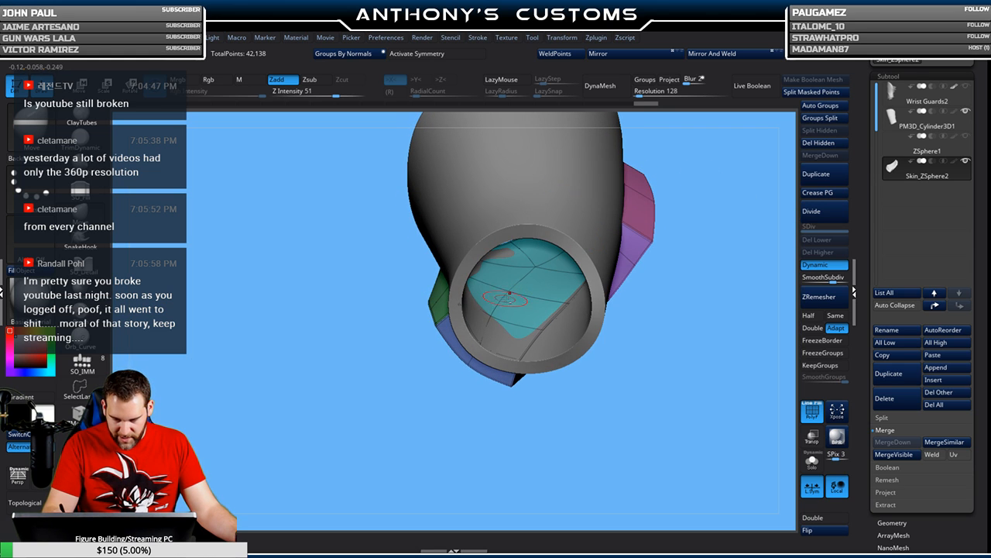
left_click_drag(501, 290, 489, 306)
mouse_move(681, 252)
right_mouse_down()
mouse_move(717, 223)
mouse_move(701, 275)
right_mouse_up()
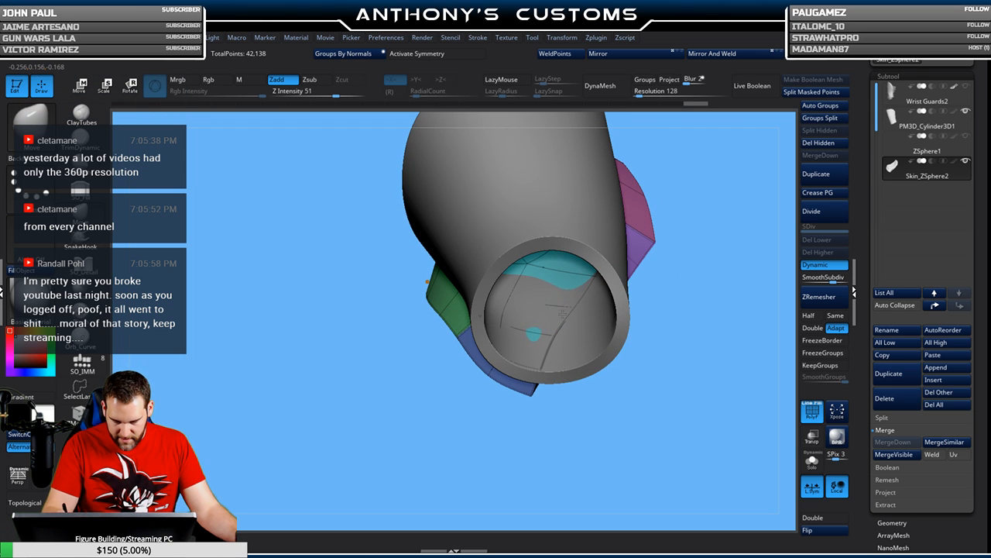
- Push the plate's inner faces behind the tube's inner wall at the wide end with the Move brush
right_click_drag(558, 313, 684, 259)
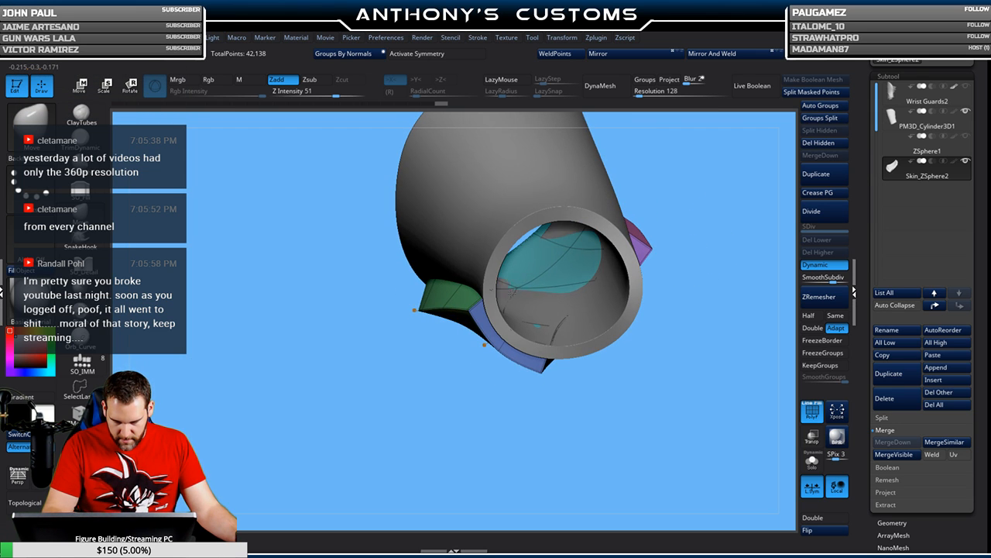
right_click_drag(573, 252, 508, 223)
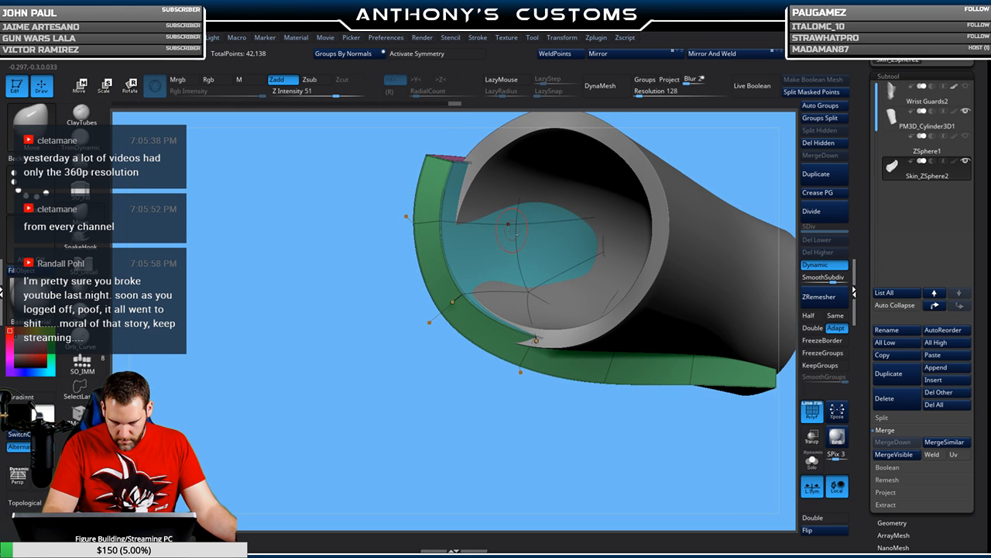
left_click_drag(509, 229, 523, 240)
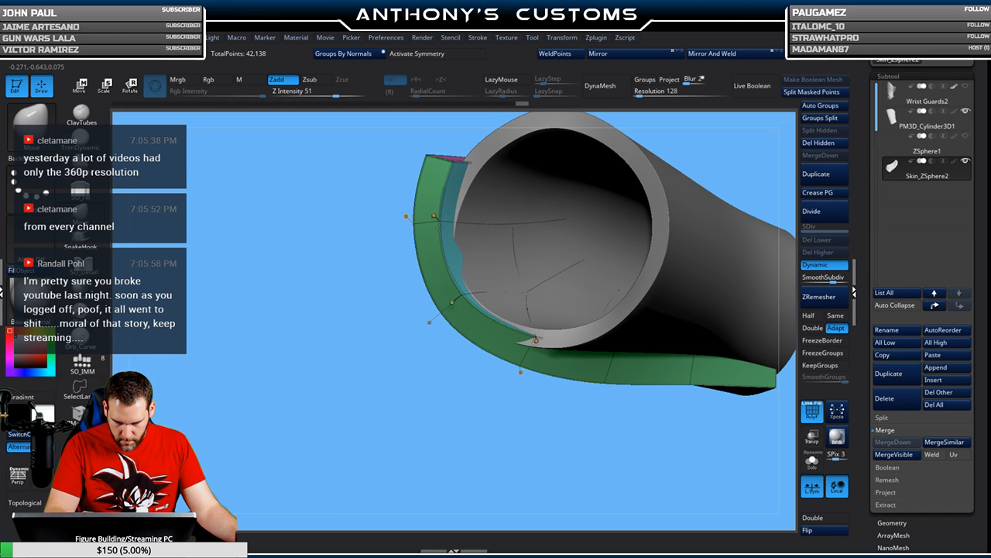
left_click_drag(429, 370, 462, 368)
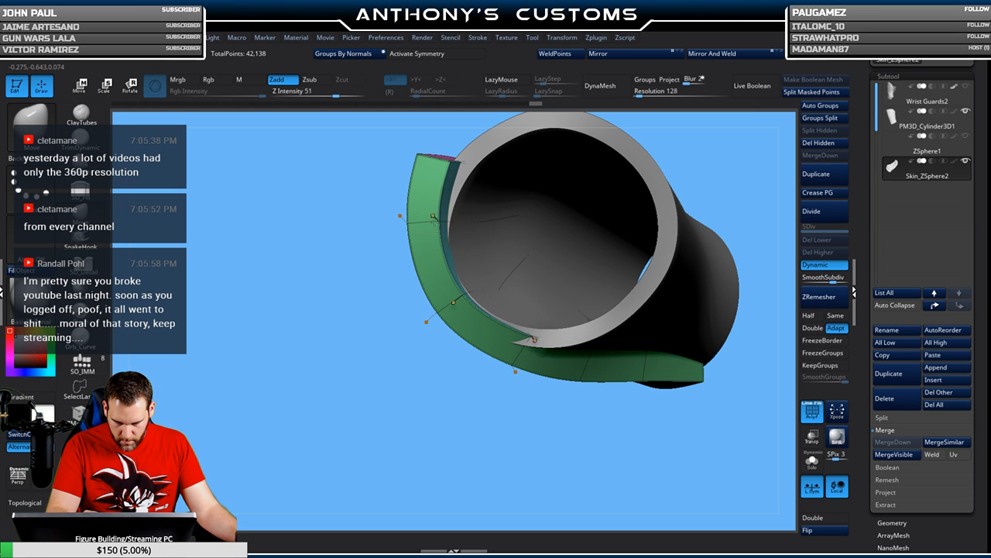
left_click_drag(412, 424, 417, 387)
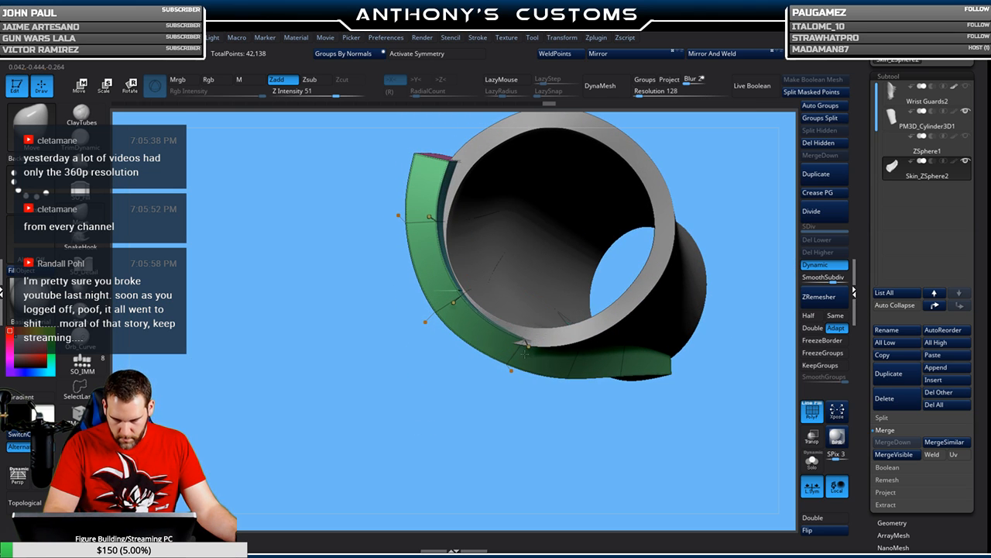
mouse_move(529, 428)
left_mouse_down()
mouse_move(526, 391)
mouse_move(500, 393)
left_mouse_up()
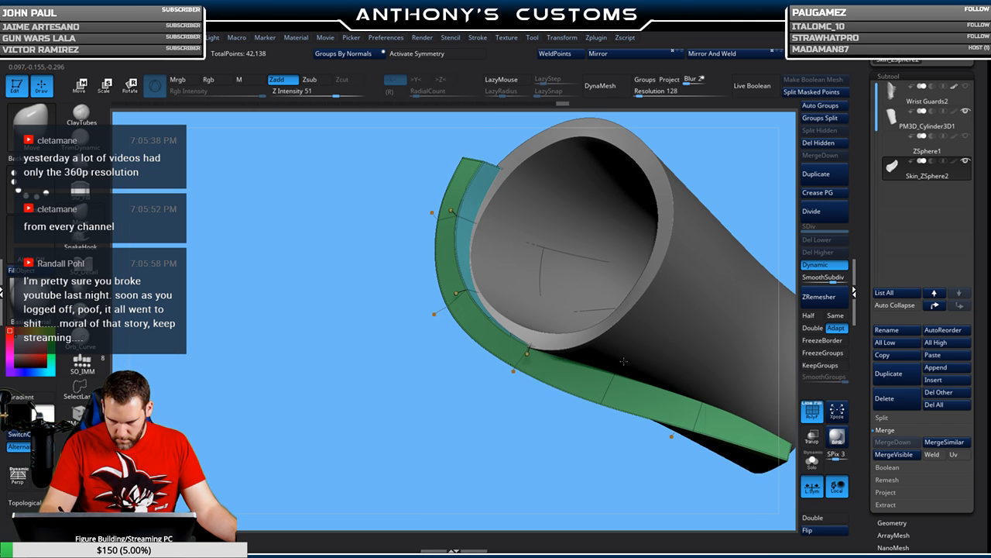
- Adjust the corner and edge of the plate's narrow end against the tube's rim with the Move brush
left_click_drag(583, 414, 632, 352)
left_click_drag(646, 294, 593, 315)
right_click(630, 298)
left_click_drag(474, 350, 480, 361)
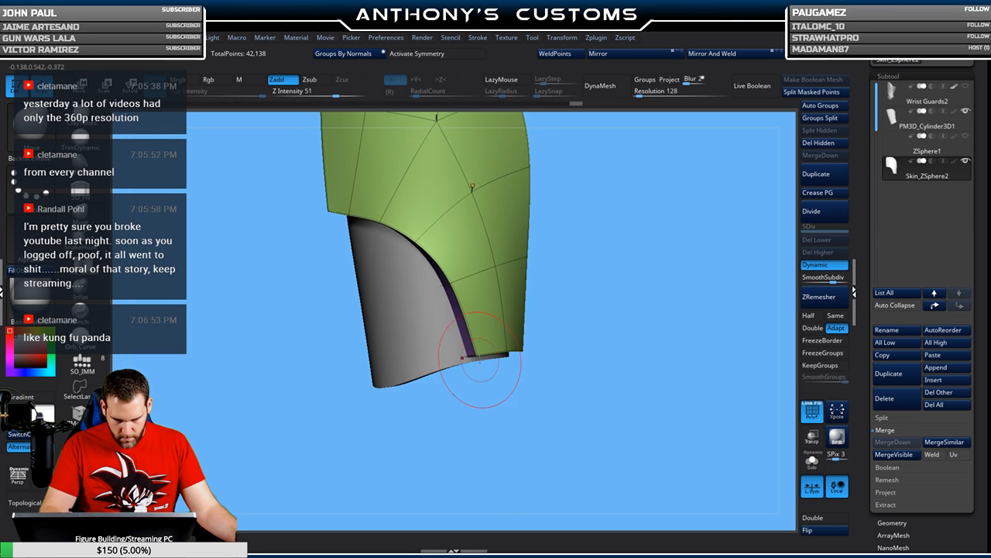
mouse_move(545, 380)
left_mouse_down()
mouse_move(523, 354)
mouse_move(627, 357)
left_mouse_up()
left_click_drag(590, 329, 633, 342)
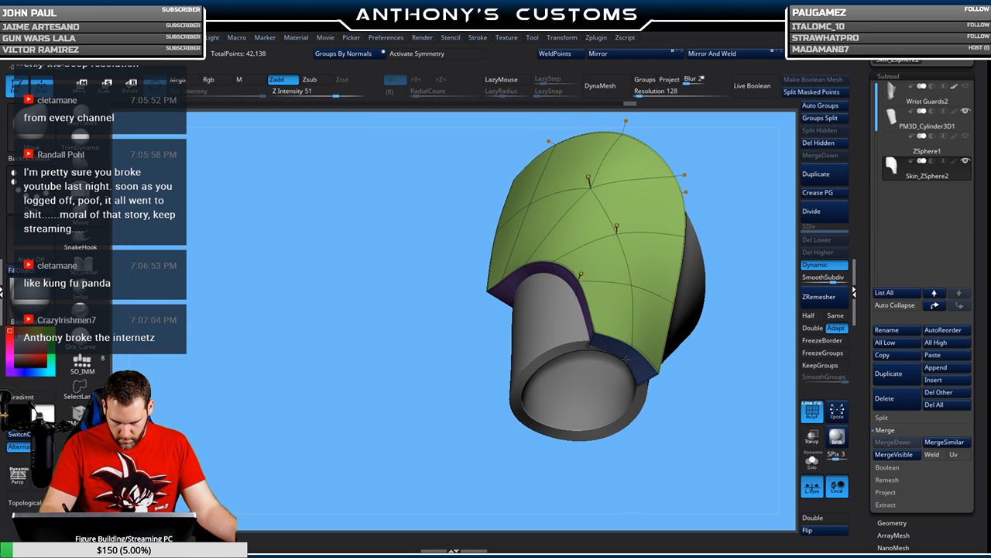
left_click_drag(591, 348, 681, 316)
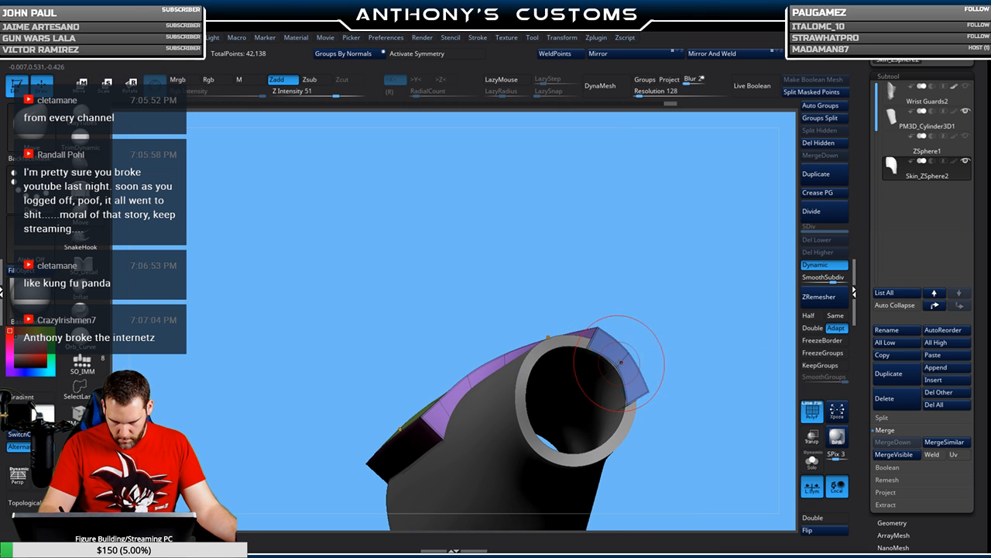
left_click_drag(653, 317, 691, 325)
mouse_move(603, 343)
left_mouse_down()
mouse_move(619, 383)
mouse_move(664, 275)
left_mouse_up()
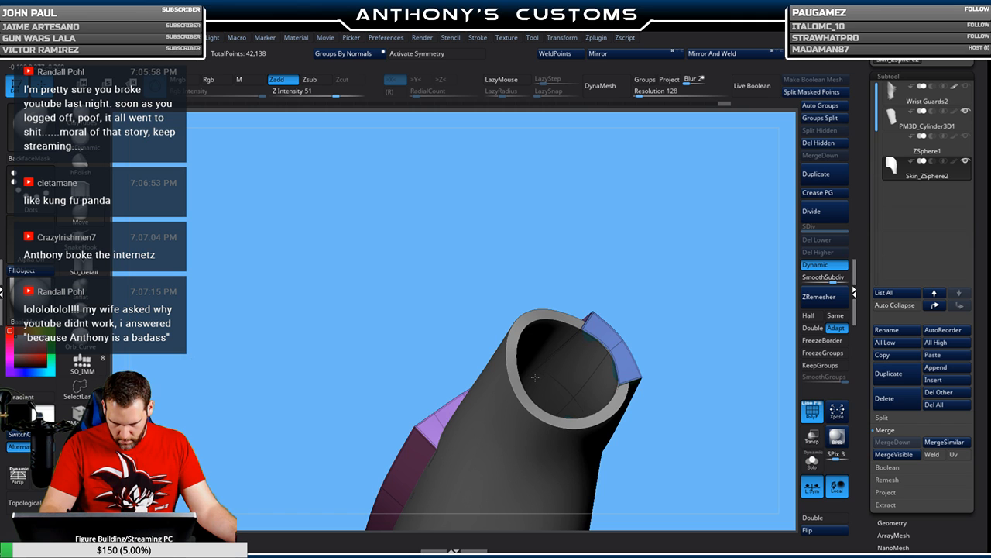
left_click_drag(602, 309, 670, 302)
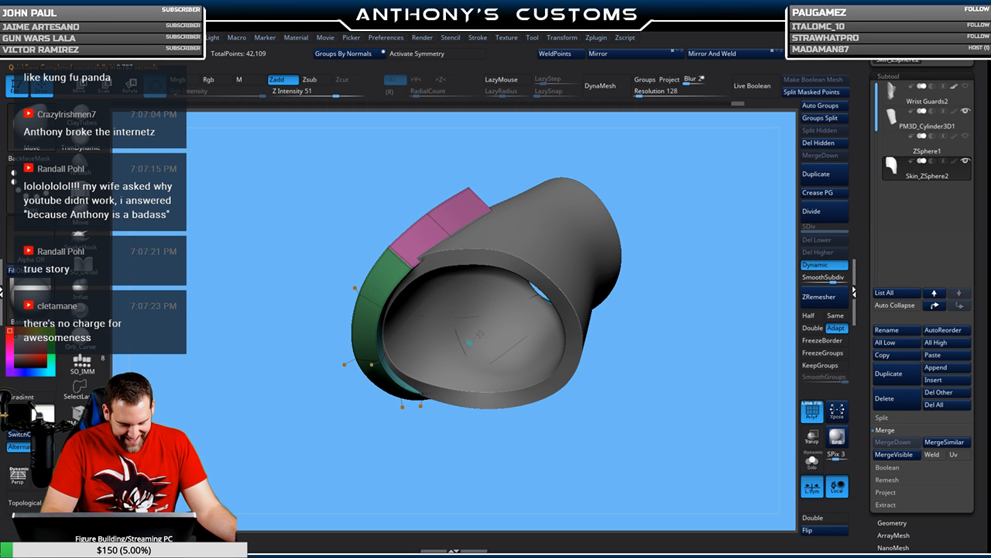
- Show the original wrist guard and pull the plate's outer surface over it with a resized Move brush
left_click_drag(665, 282, 624, 312)
left_click_drag(729, 267, 639, 321)
key("space")
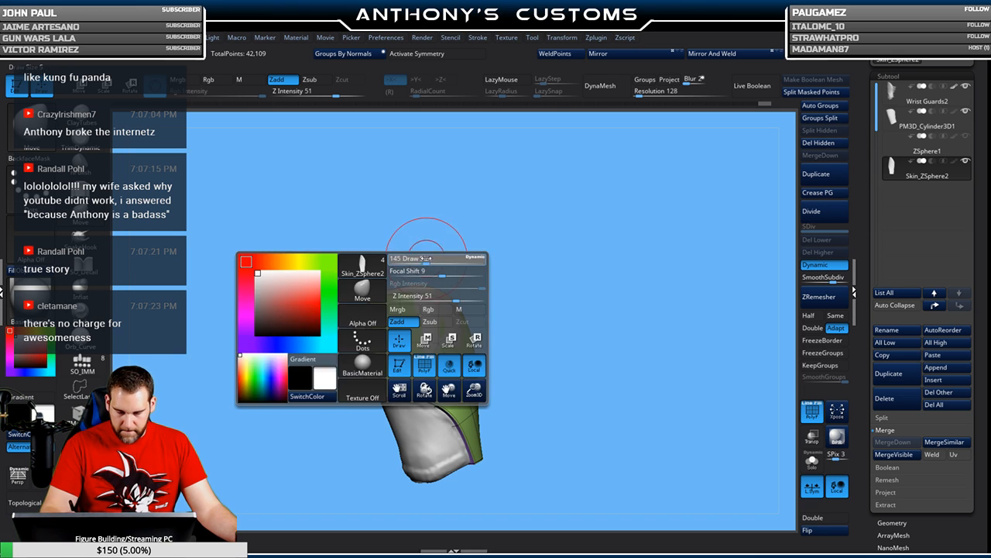
left_click_drag(478, 258, 534, 286)
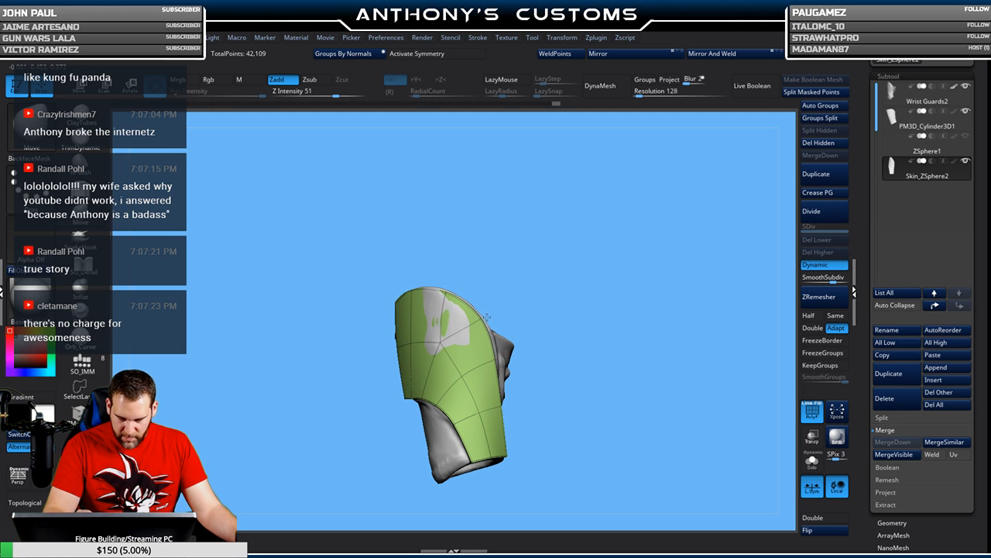
mouse_move(491, 315)
left_mouse_down()
mouse_move(586, 250)
mouse_move(487, 324)
left_mouse_up()
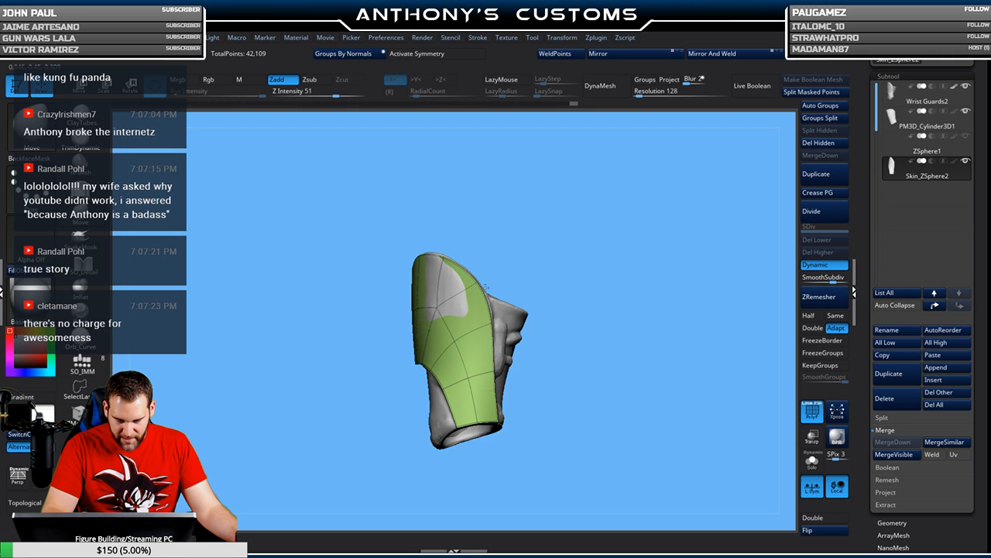
left_click_drag(528, 266, 408, 310)
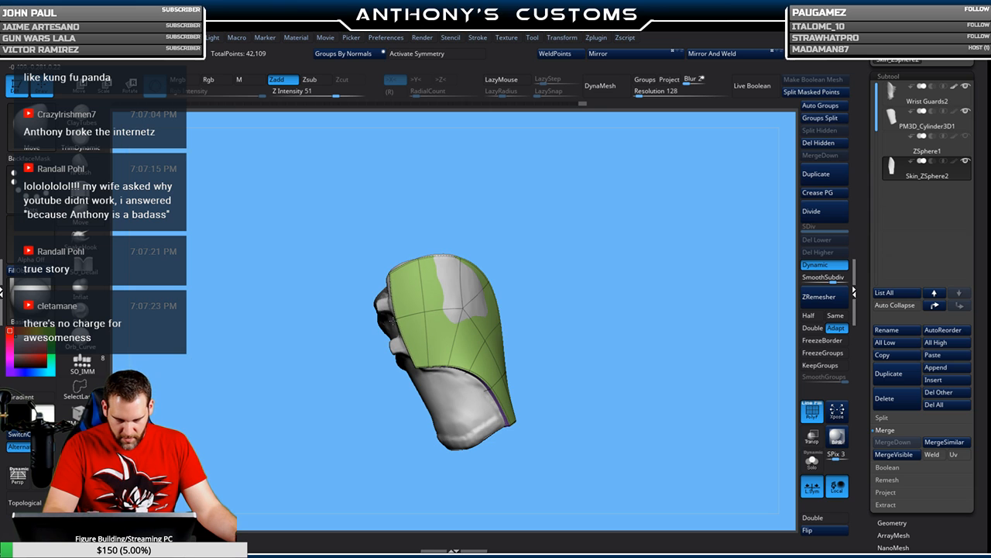
left_click_drag(526, 233, 566, 269)
mouse_move(463, 303)
left_mouse_down()
mouse_move(571, 281)
mouse_move(457, 264)
mouse_move(571, 250)
mouse_move(544, 268)
mouse_move(607, 243)
mouse_move(537, 249)
mouse_move(580, 203)
mouse_move(647, 252)
left_mouse_up()
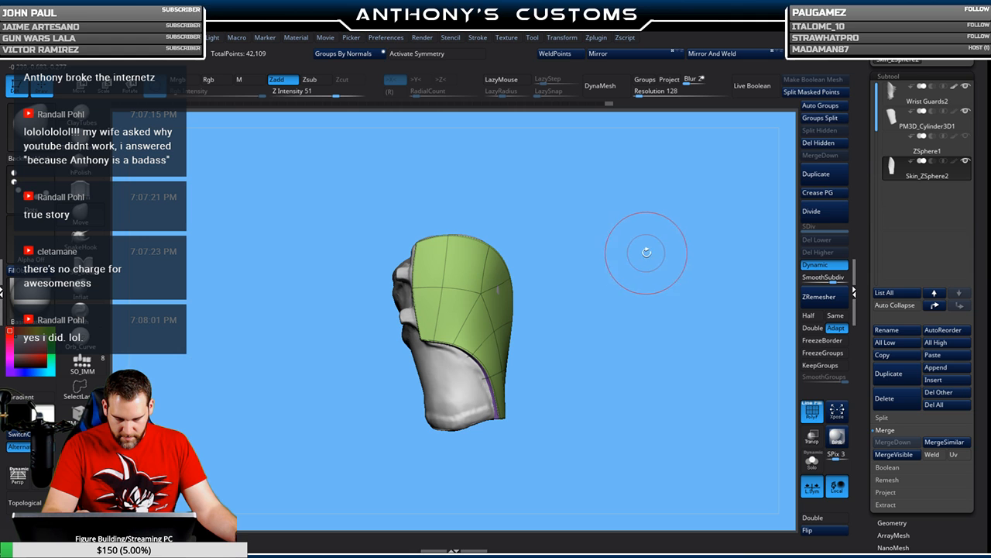
- Turn off the polyframe, compare the new parts with the original guard, and hide the Wrist Guards2 subtool
key("shift+f")
mouse_move(610, 313)
left_mouse_down()
mouse_move(626, 320)
mouse_move(702, 300)
mouse_move(643, 298)
mouse_move(620, 281)
left_mouse_up()
left_click(517, 335, "alt")
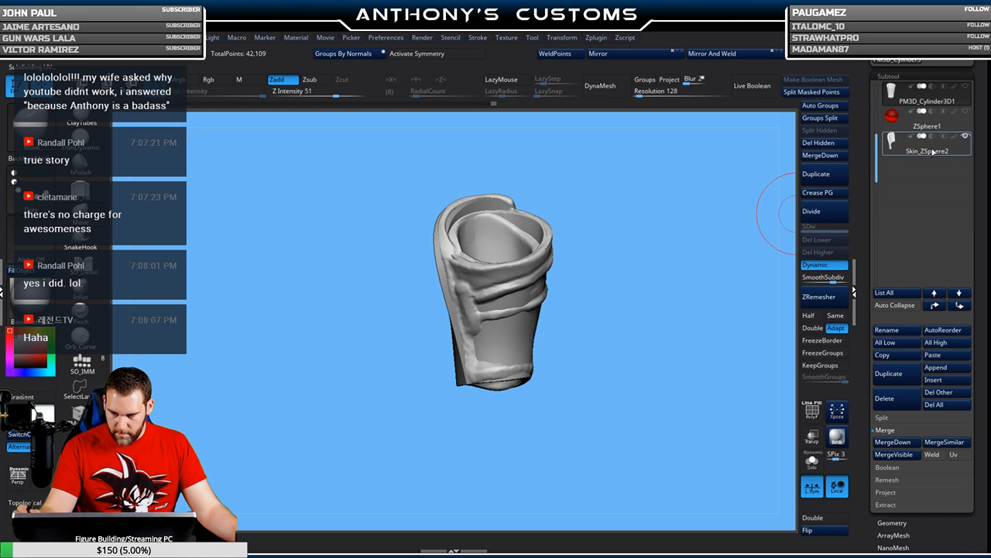
left_click(908, 151)
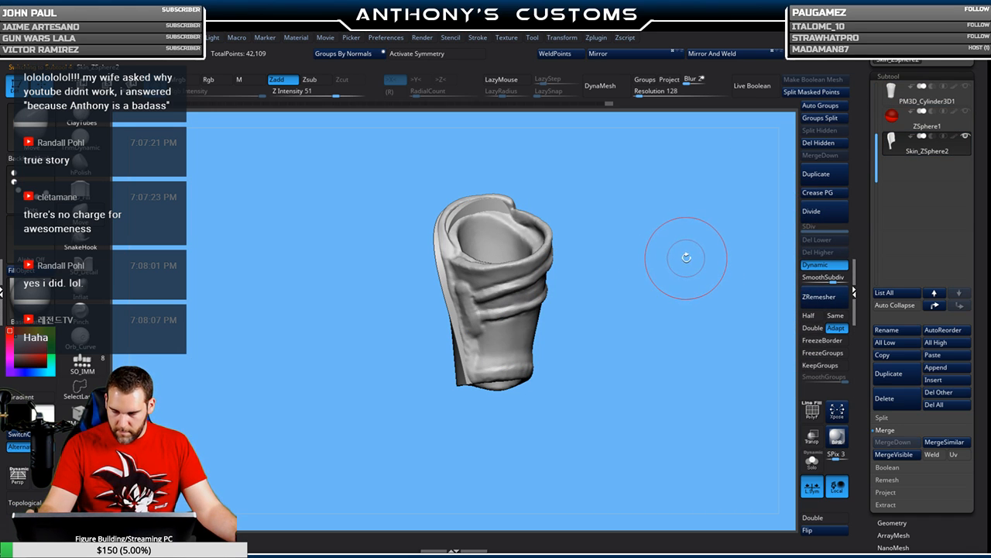
left_click(968, 87)
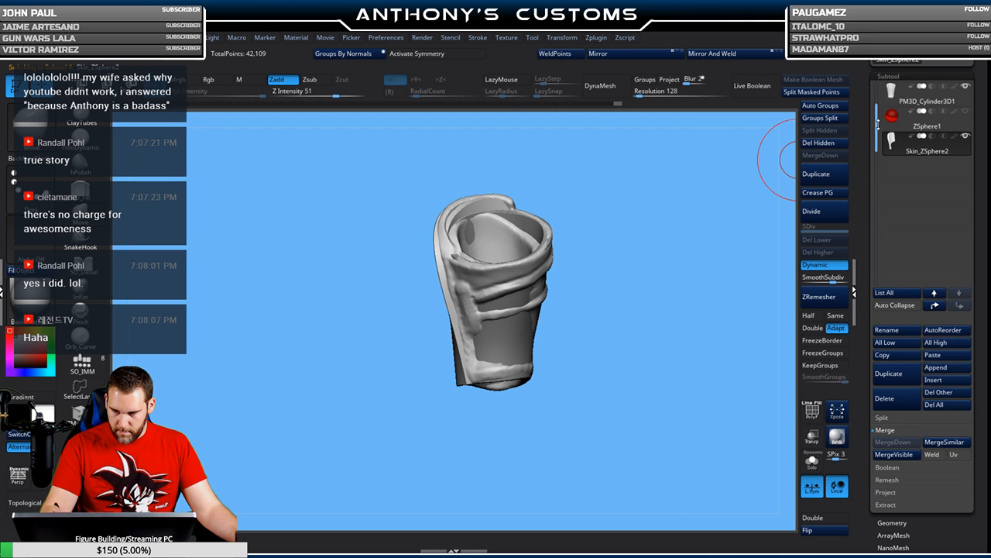
left_click_drag(878, 118, 879, 92)
left_click(968, 87)
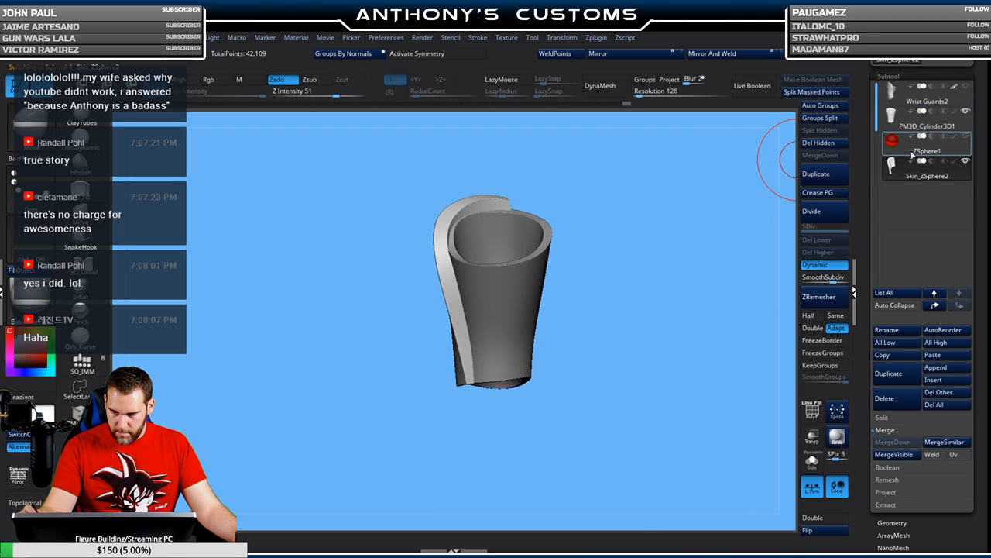
- Delete the ZSphere1 subtool
left_click(966, 176)
left_click(908, 399)
left_click(803, 426)
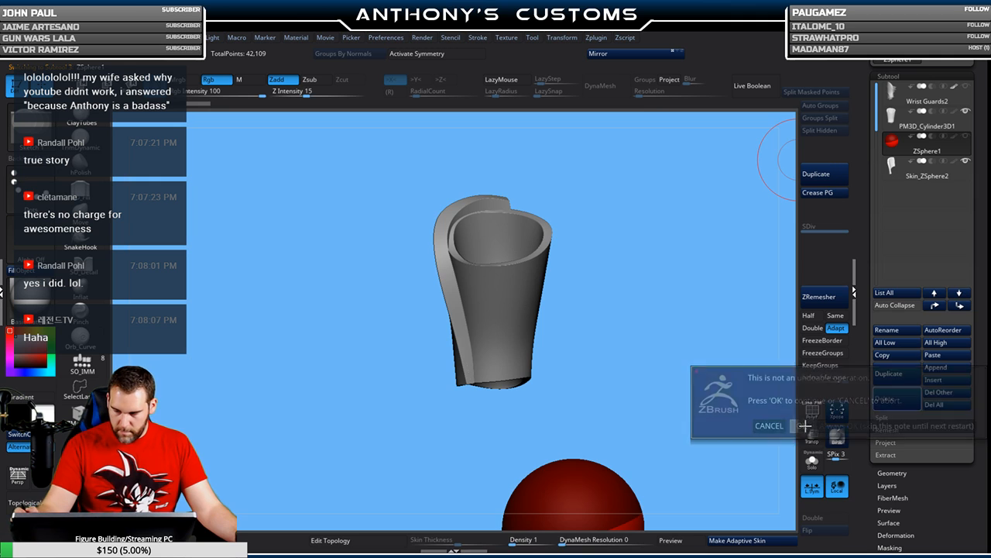
- Insert a complete edge loop around the tube near its narrow end with ZModeler, with the polyframe shown
left_click_drag(648, 295, 664, 269)
mouse_move(663, 270)
left_mouse_down("alt")
mouse_move(677, 310)
mouse_move(660, 347)
mouse_move(645, 313)
mouse_move(669, 292)
left_mouse_up("alt")
left_click(498, 337, "alt")
key("shift+f")
key("space")
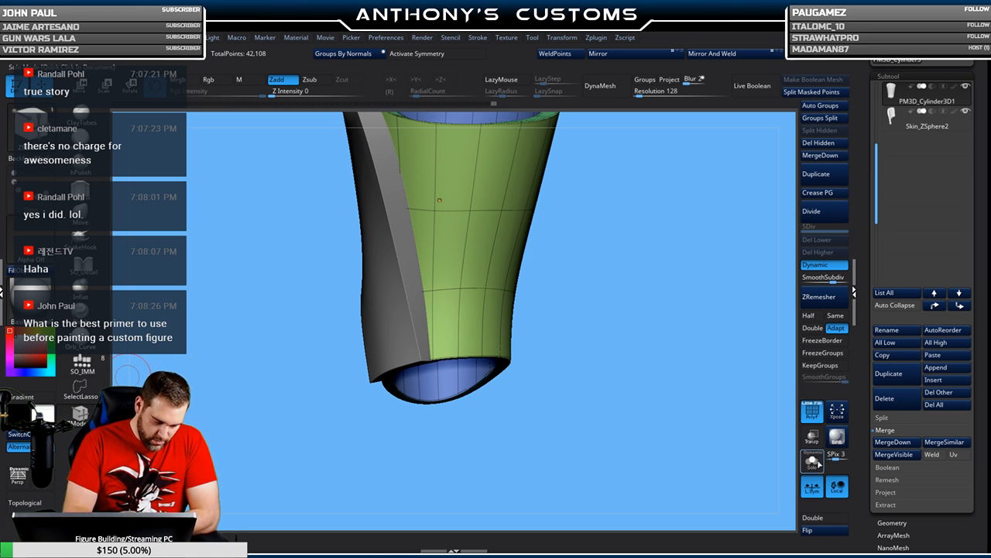
key("space")
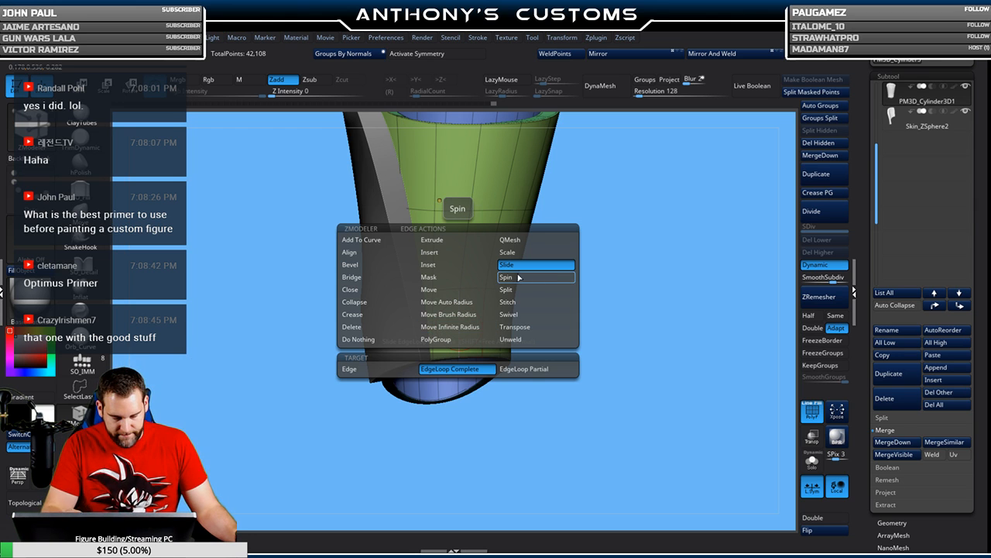
left_click(432, 240)
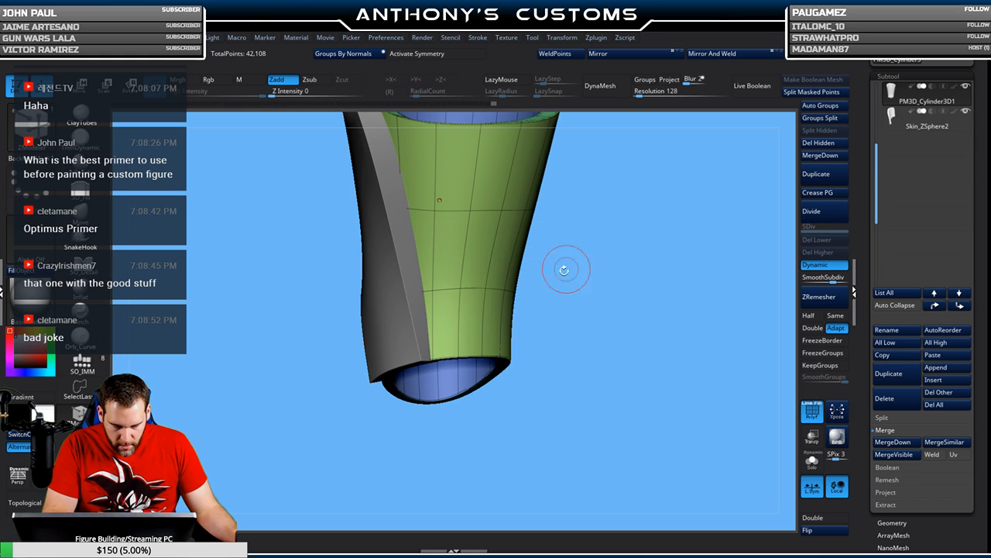
left_click(460, 327)
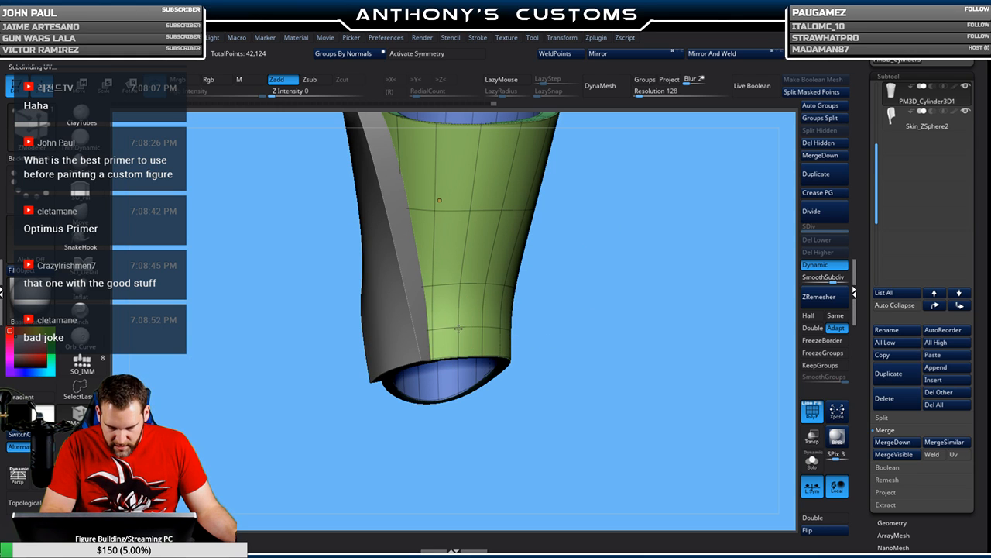
- Give the band of faces at the tube's narrow end its own polygroup with ZModeler's PolyGroup Polyloop
right_click(467, 338)
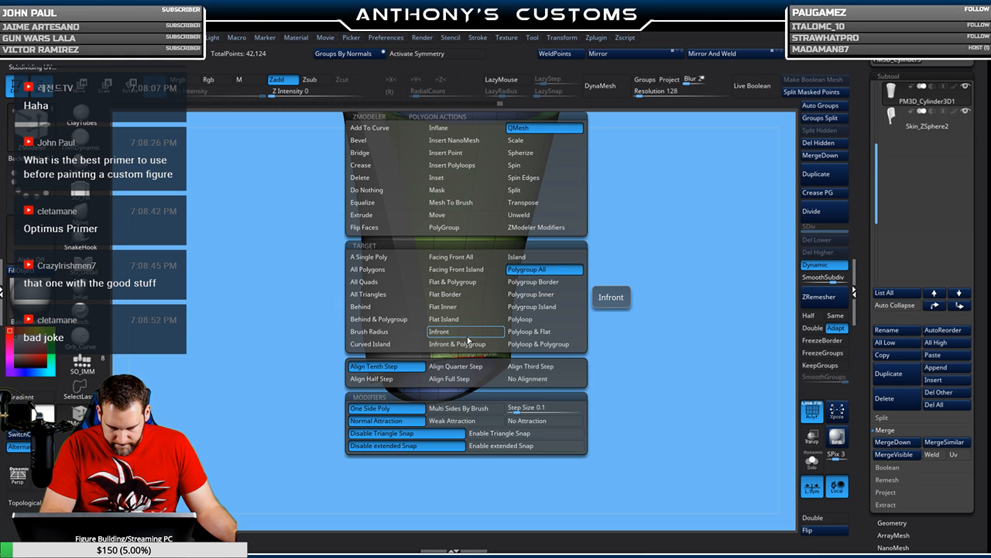
left_click(444, 227)
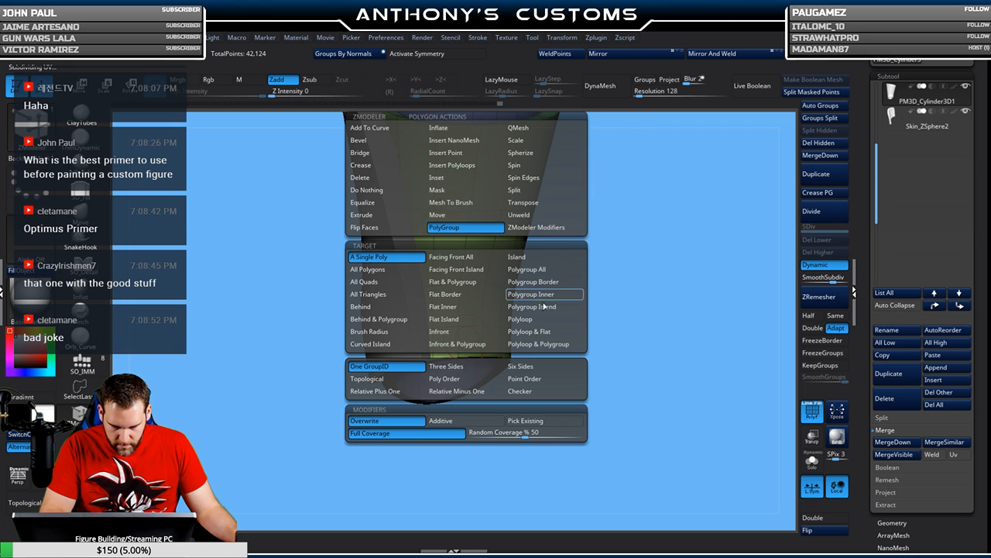
left_click(548, 317)
left_click_drag(551, 308, 496, 310)
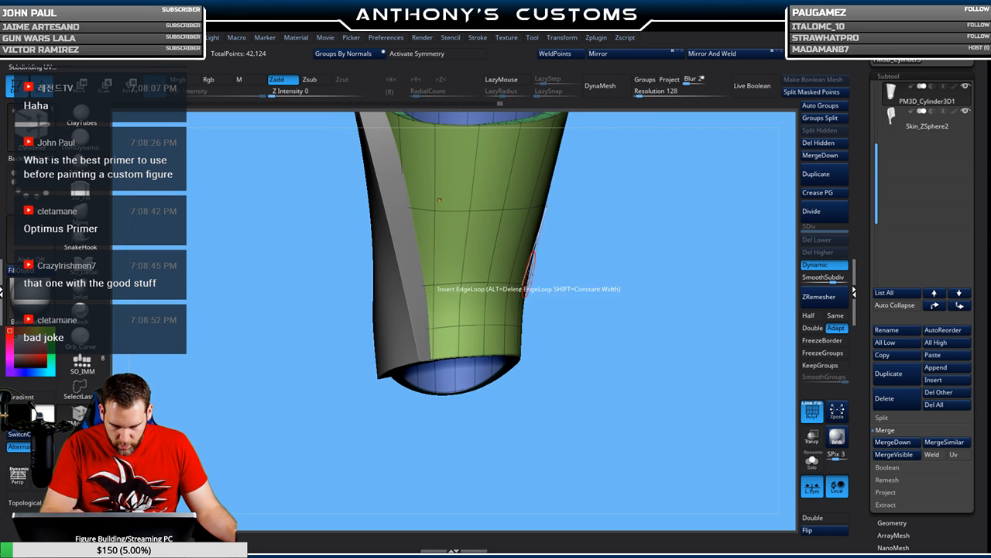
left_click(479, 340)
- Extrude the band polygroup at the tube's narrow end outward with ZModeler's QMesh Polygroup All, then turn off the polyframe
right_click(478, 340)
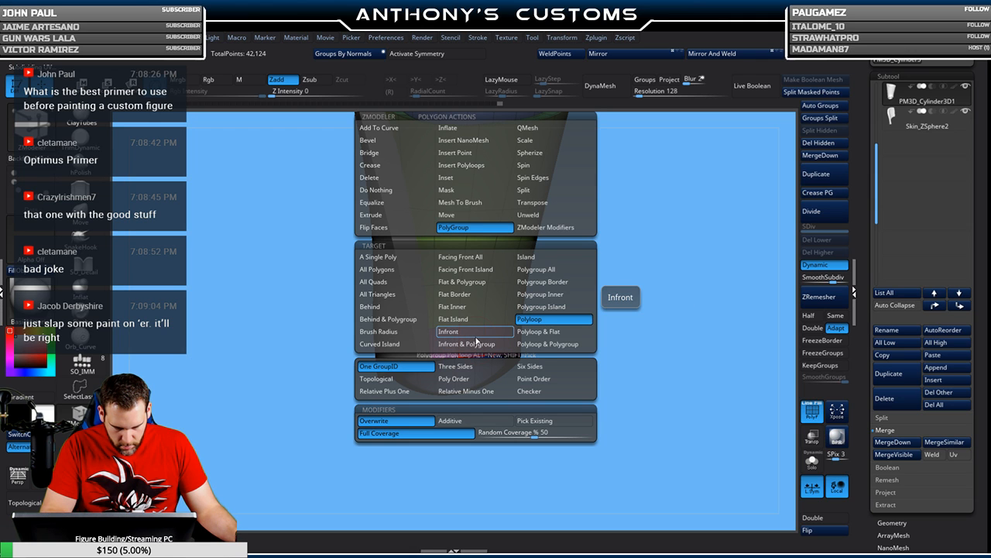
left_click(558, 129)
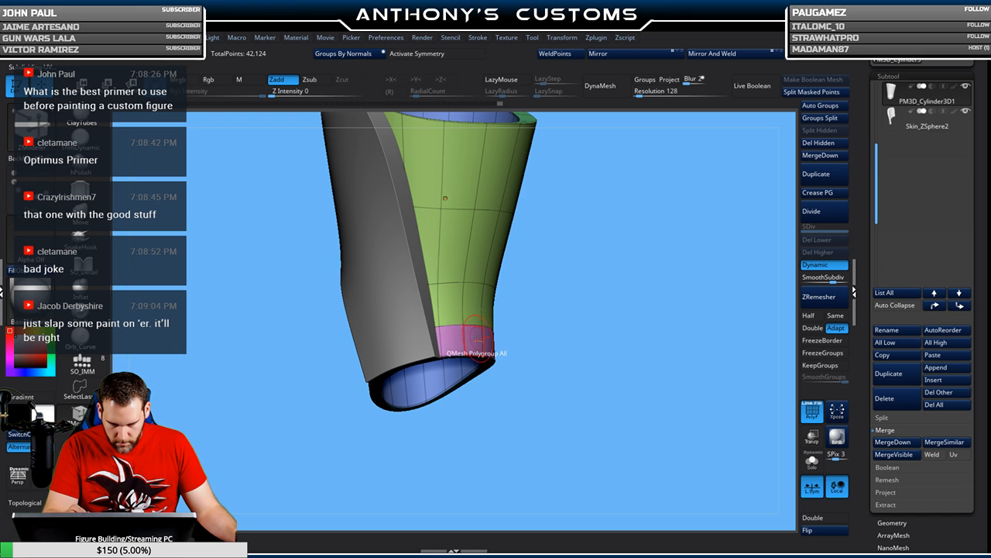
left_click_drag(486, 333, 580, 328)
key("shift+f")
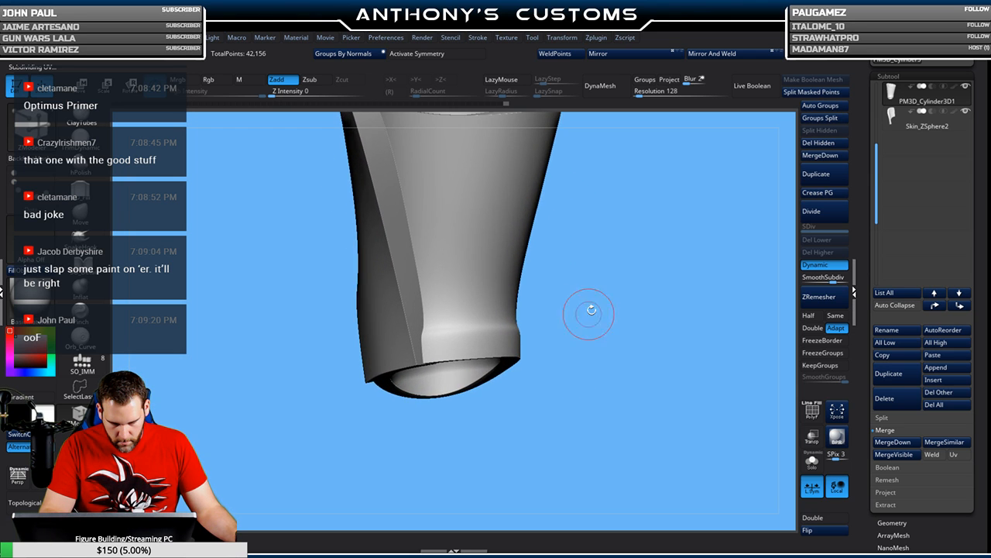
- Crease the tube's polygroup borders with Crease PG so the raised end band has sharp edges
left_click(831, 194)
left_click_drag(648, 261, 530, 284)
left_click_drag(690, 243, 632, 267)
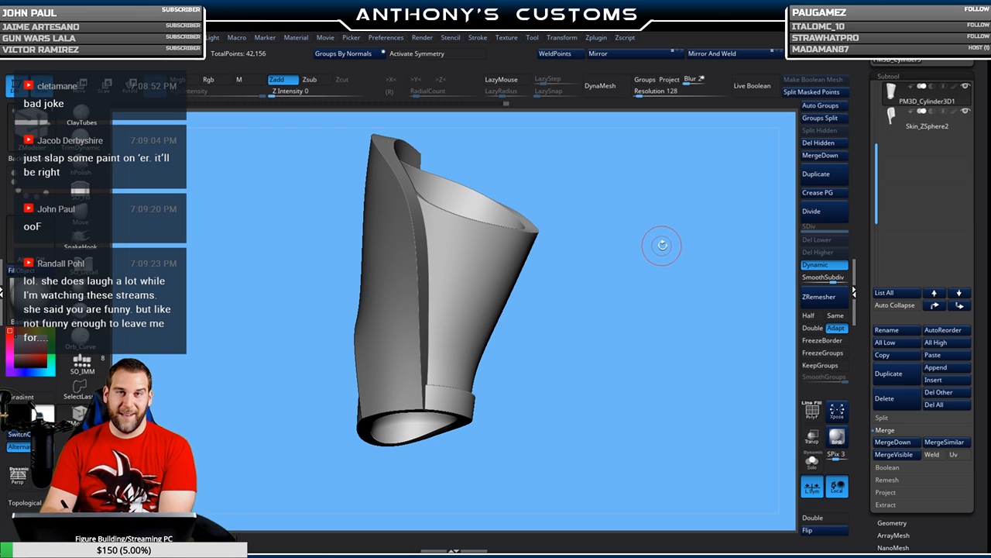
left_click_drag(680, 226, 651, 260)
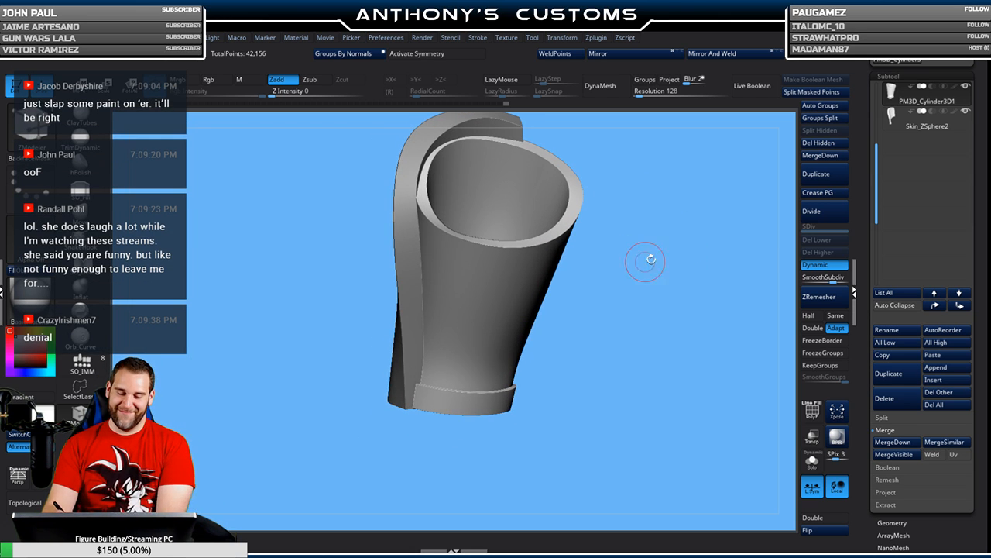
- Check the tube in Solo mode, then select the Wrist Guards2 subtool to compare the original guard with the new parts
left_click(813, 462)
mouse_move(708, 372)
left_mouse_down()
mouse_move(682, 394)
mouse_move(709, 363)
left_mouse_up()
left_click(813, 465)
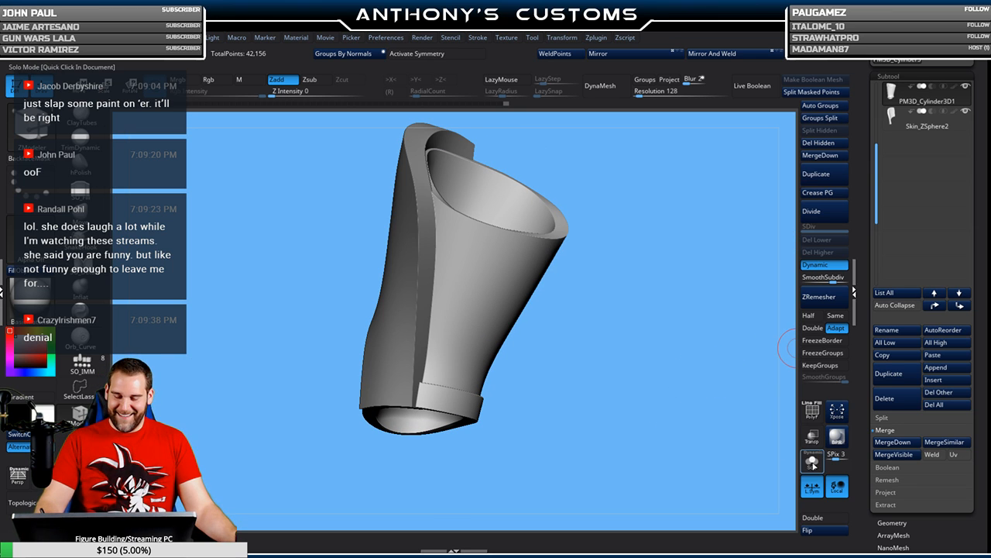
left_click_drag(877, 149, 917, 72)
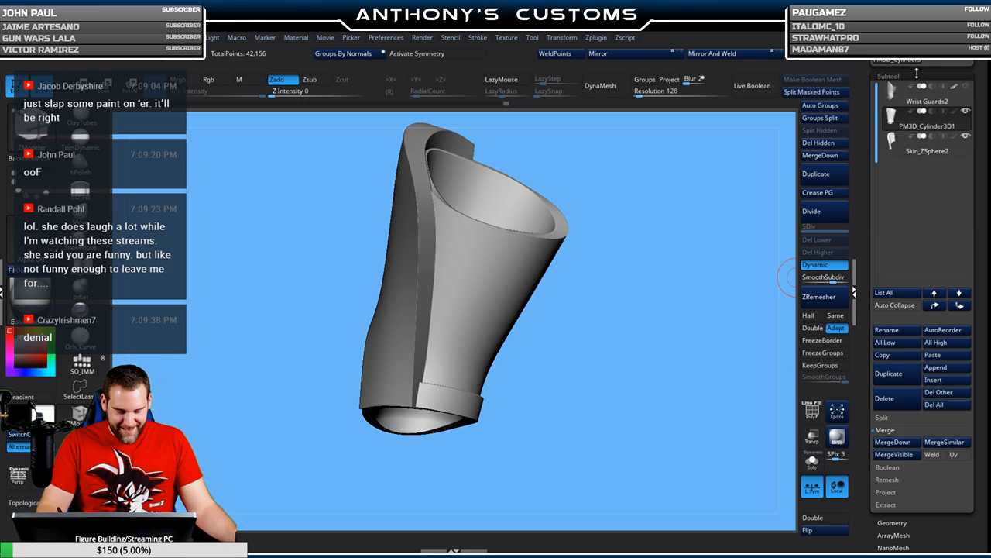
left_click(899, 94)
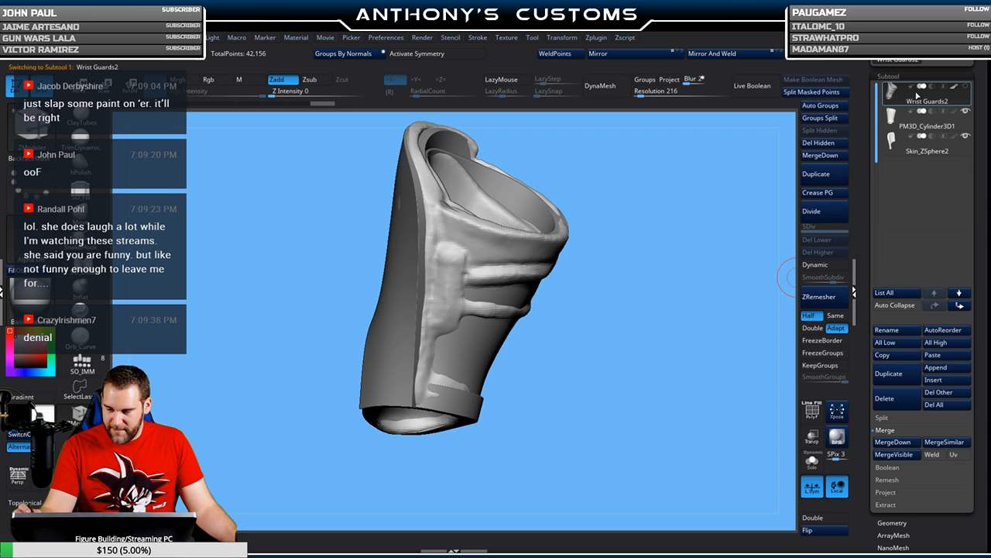
- Switch through the wrist guard subtools to make Skin_ZSphere2 active and turn on its polyframe display
left_click_drag(646, 287, 650, 307)
left_click_drag(662, 237, 686, 255)
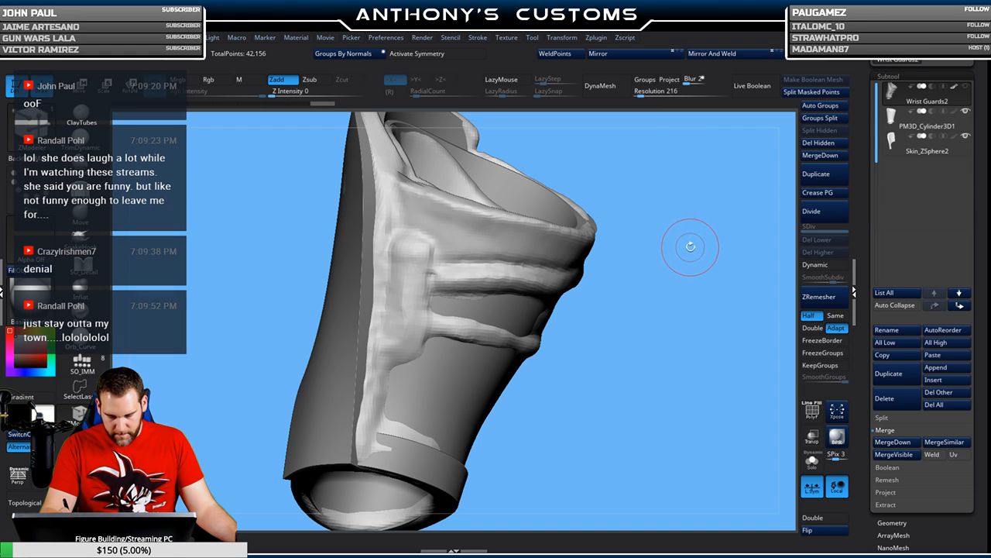
left_click(901, 121)
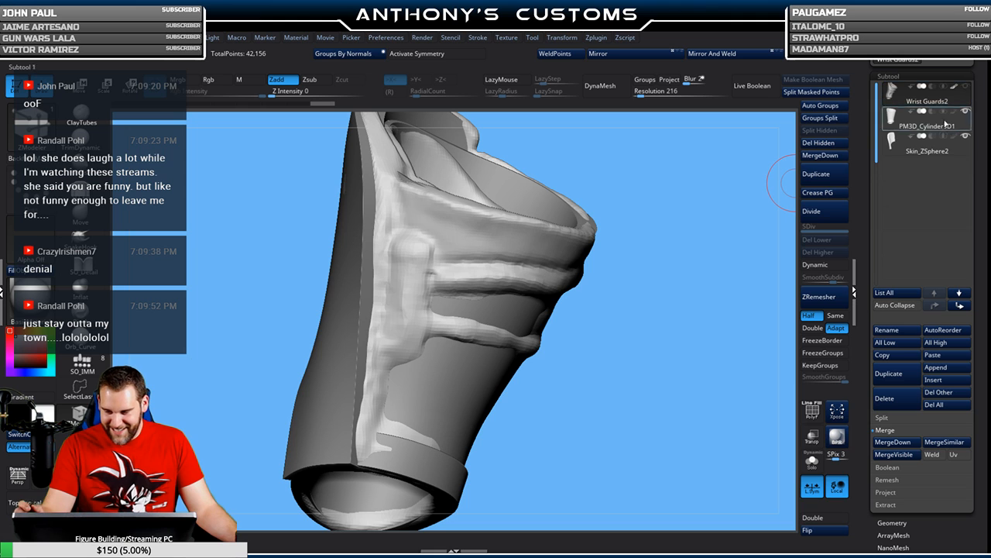
left_click(898, 126)
left_click_drag(661, 340, 656, 309)
key("shift+f")
key("shift+f")
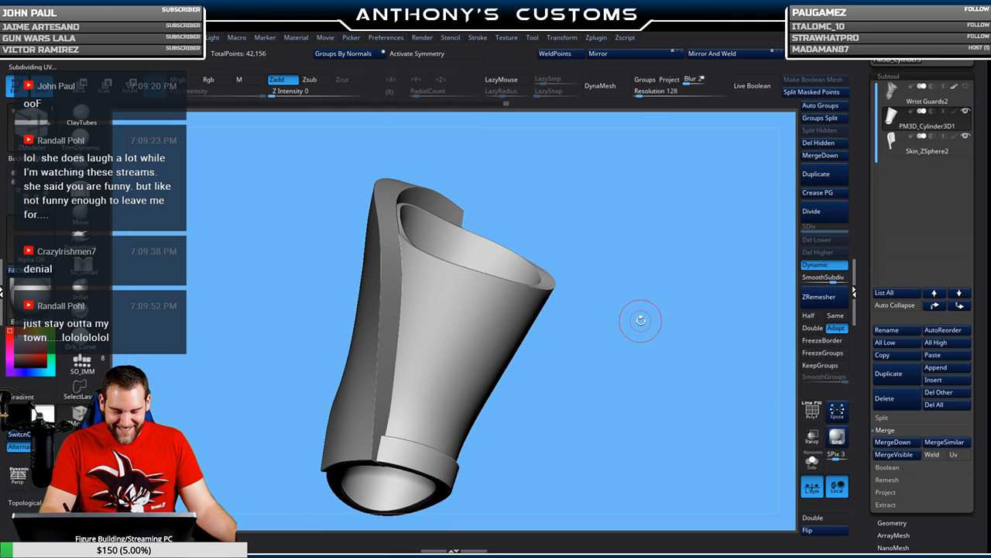
key("Down")
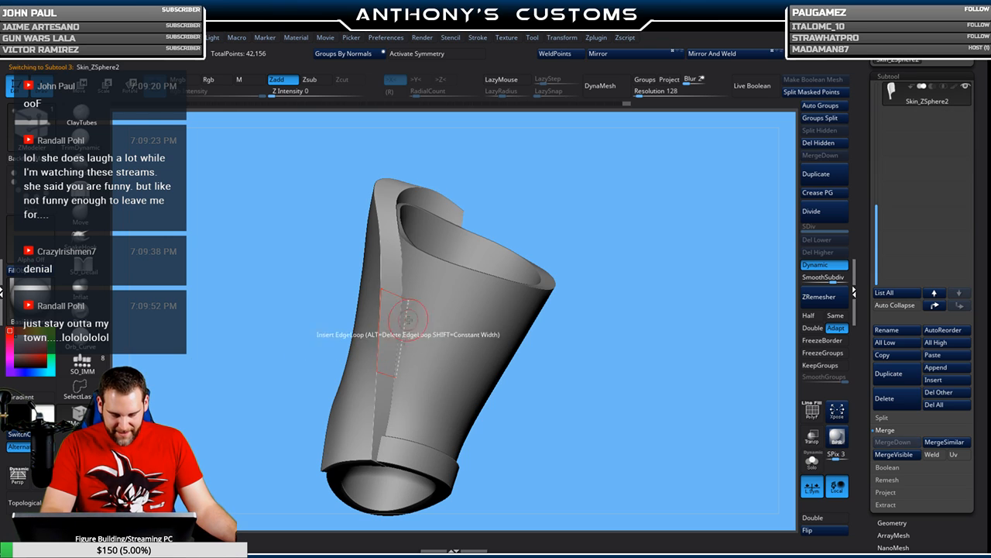
key("shift+f")
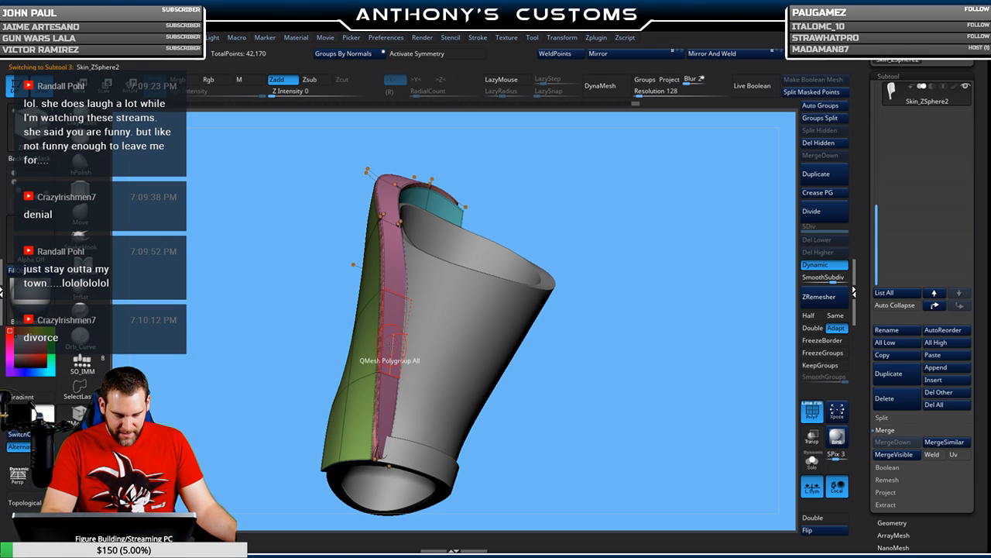
- Pull a single polygon out of the panel's side edge with QMesh and crease the polygroup borders
key("space")
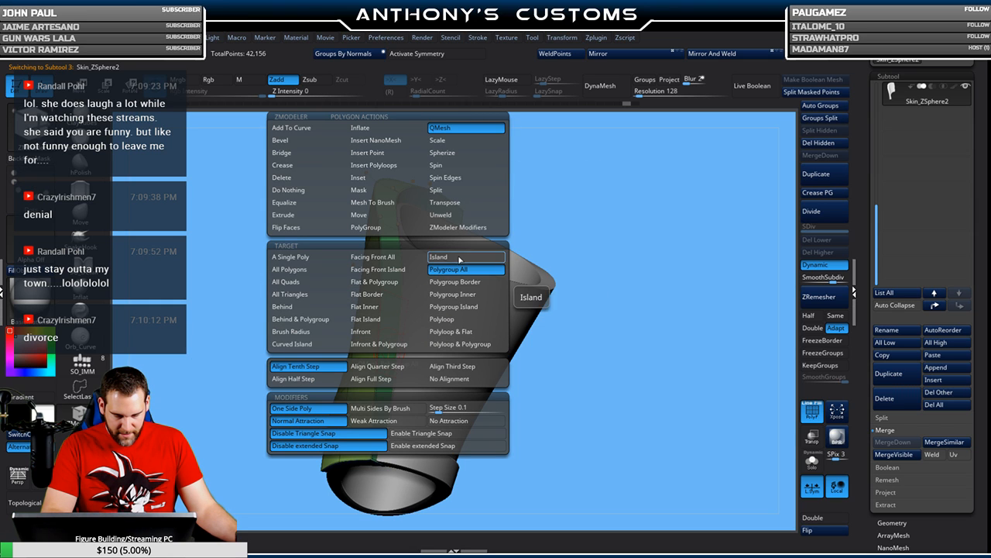
left_click(313, 258)
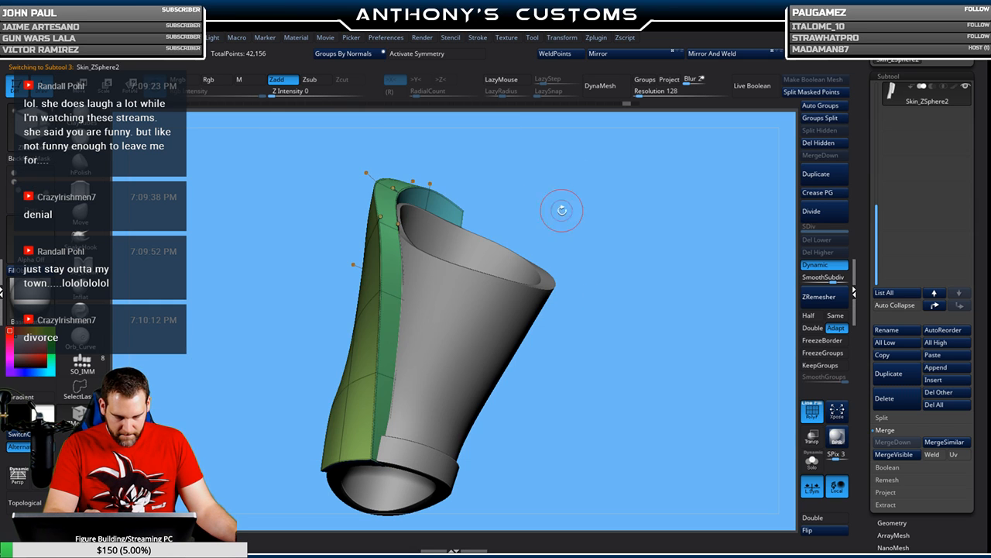
left_click_drag(389, 346, 409, 334)
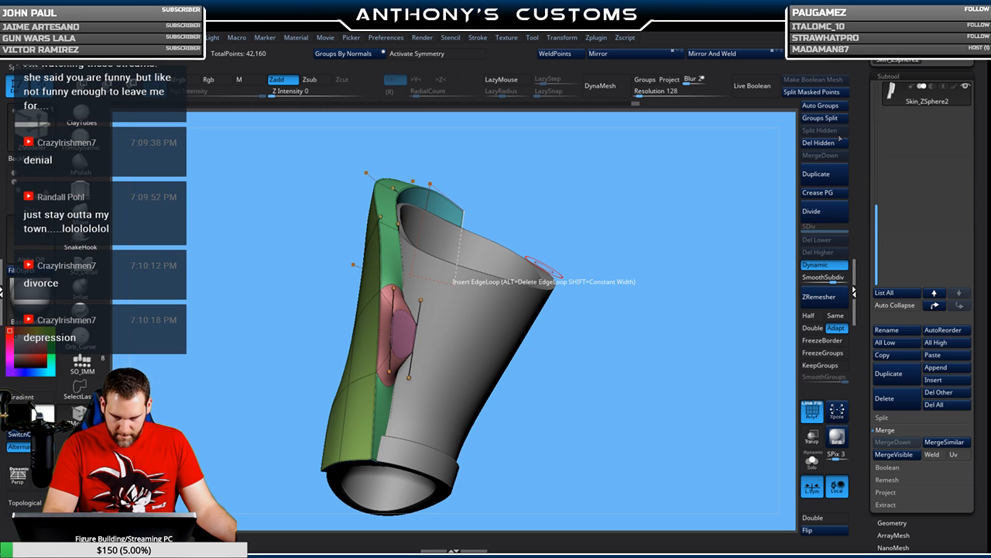
left_click(828, 193)
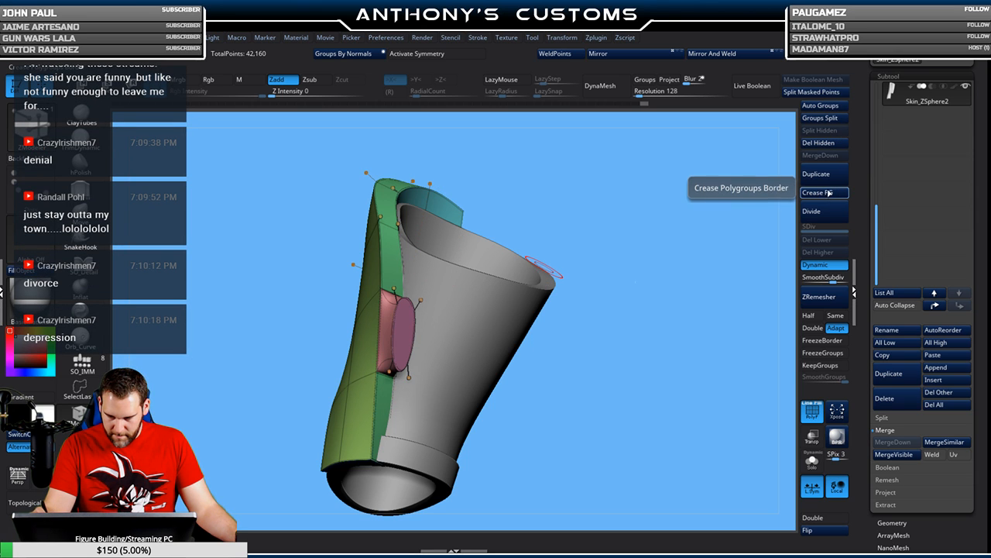
- Duplicate Skin_ZSphere2 with dynamic subdivision off, and turn dynamic subdivision back on for the original
left_click_drag(622, 211, 635, 252)
left_click(825, 266)
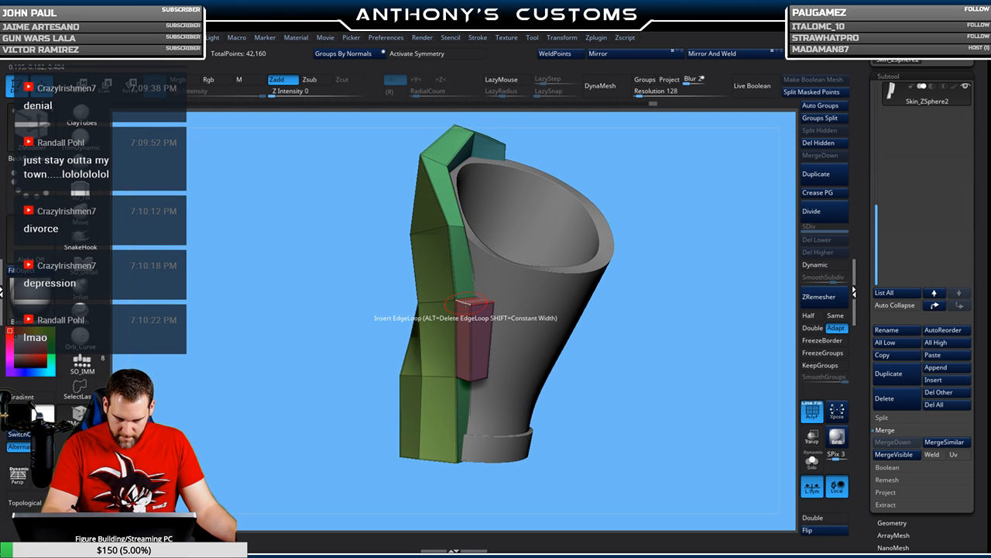
key("space")
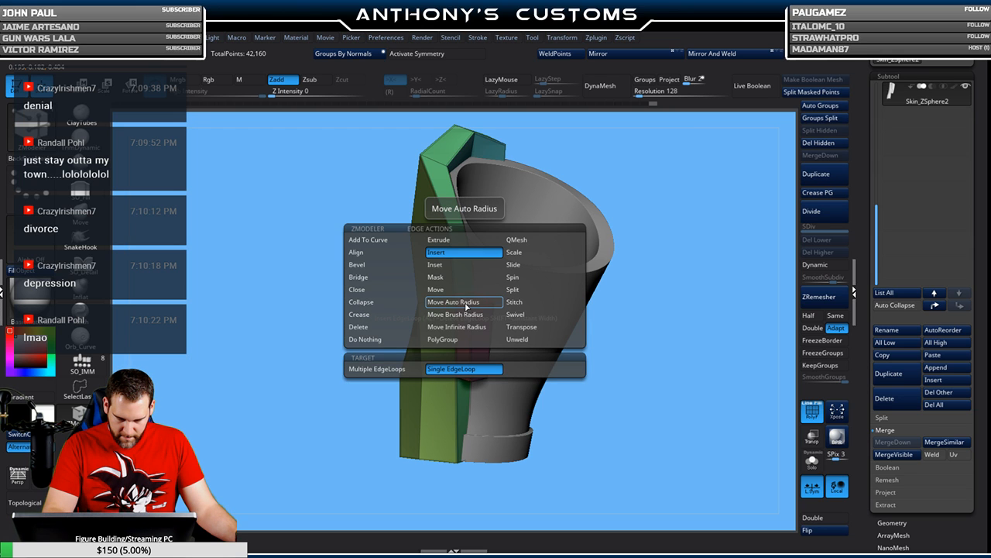
left_click(397, 315)
left_click_drag(677, 217, 683, 241)
left_click(825, 175)
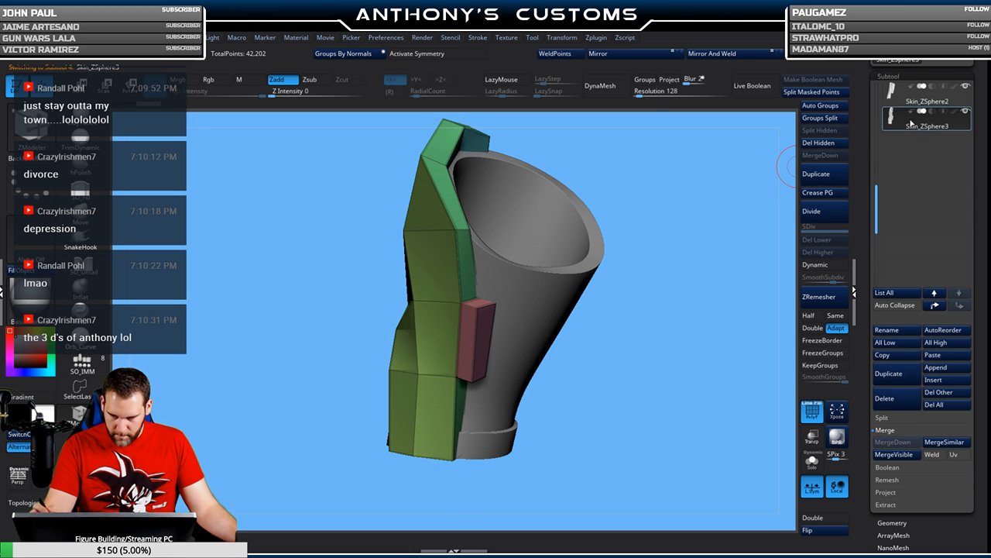
key("d")
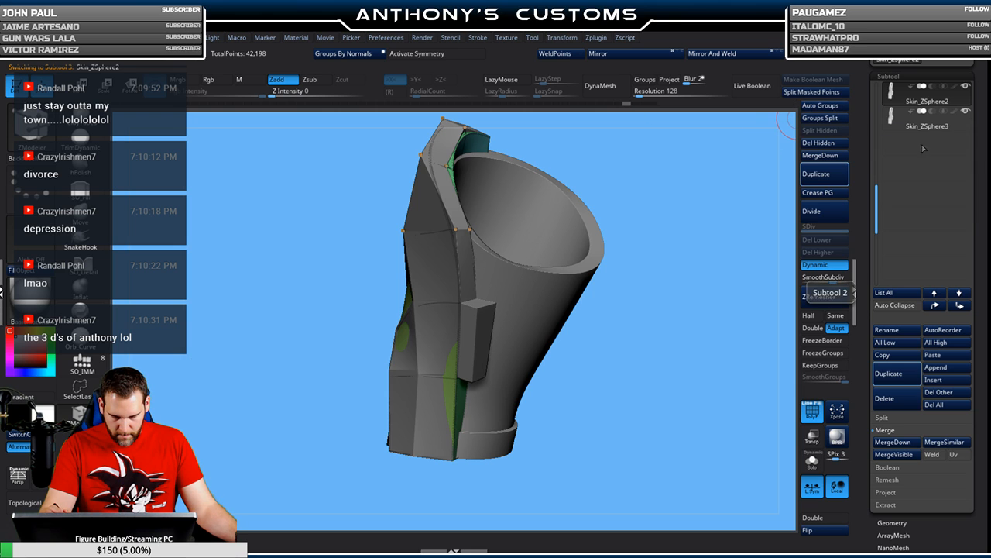
left_click(812, 463)
left_click(812, 463)
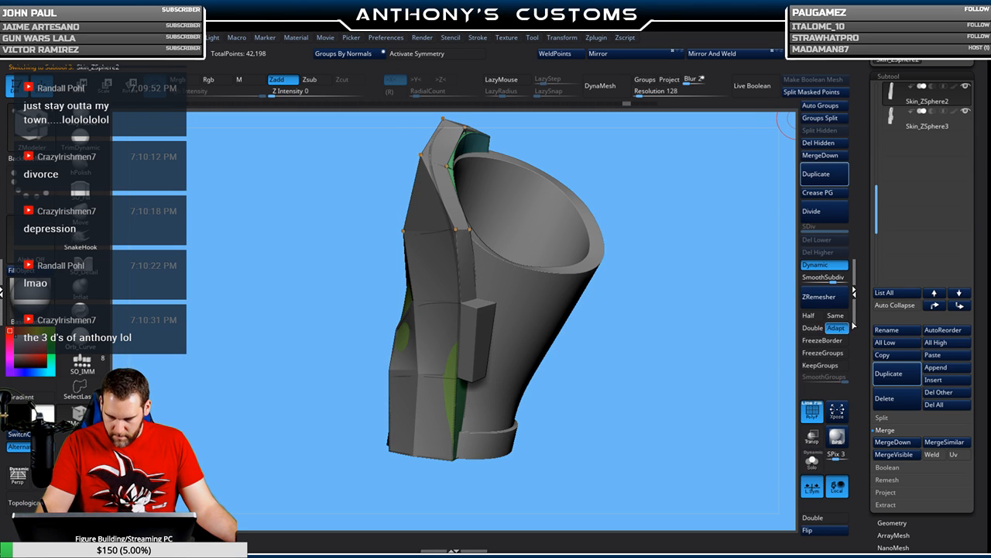
- Isolate the extruded block in the Skin_ZSphere3 copy and delete the rest of its geometry
left_click(903, 122)
left_click_drag(663, 294, 656, 376)
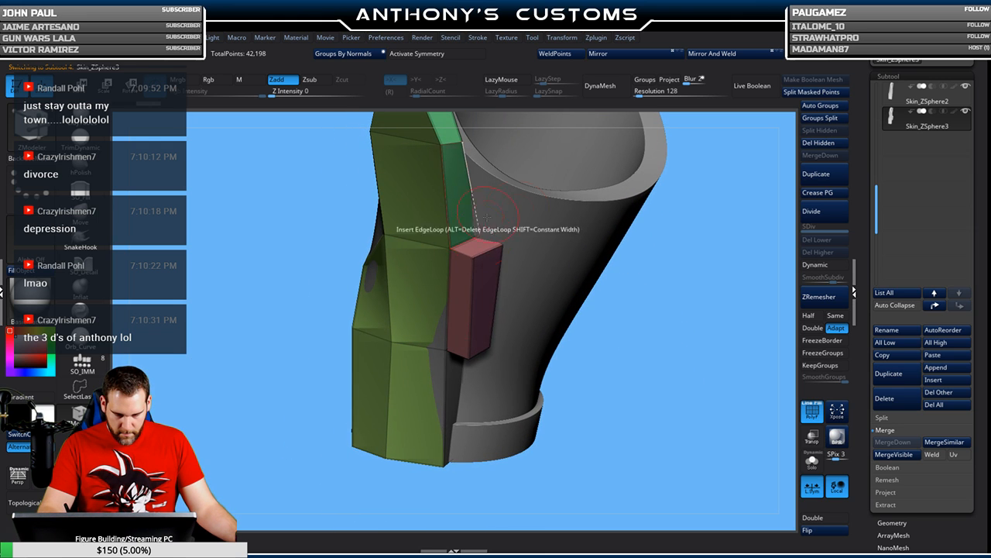
left_click(480, 266, "ctrl+shift")
left_click_drag(664, 266, 723, 203)
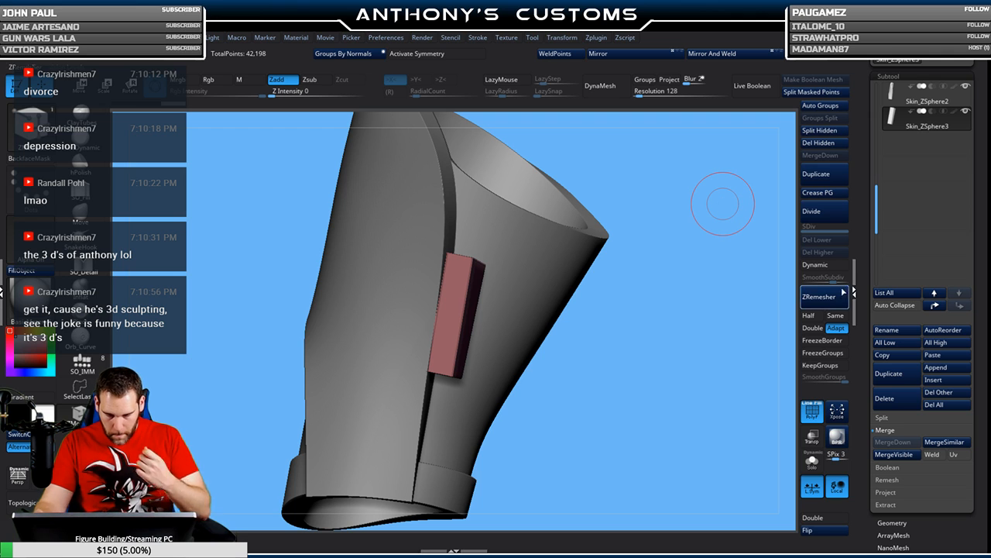
left_click(825, 142)
left_click_drag(714, 249, 620, 275)
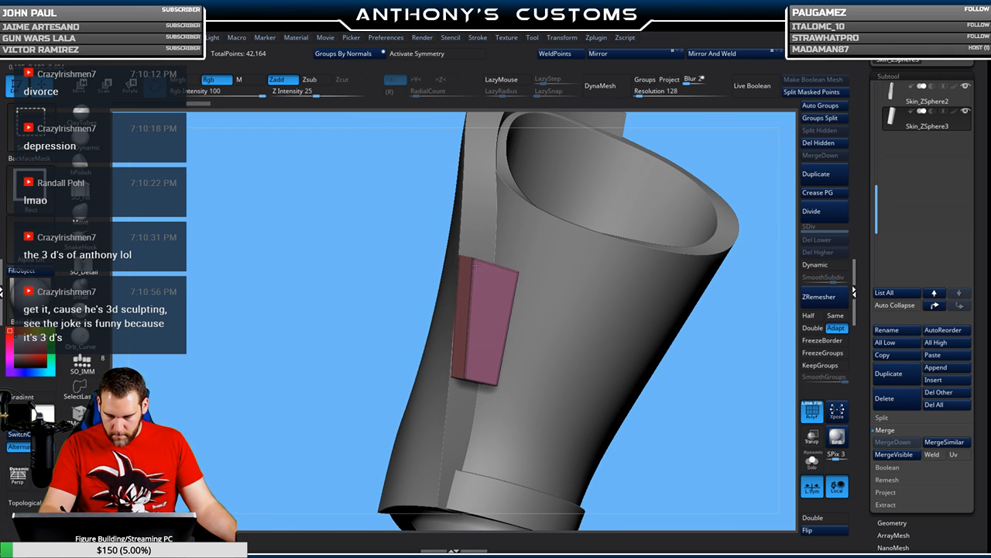
- Reduce the block to its broad outer face by hiding the remaining sides and deleting the hidden polygons
left_click(464, 261, "ctrl+shift")
left_click(358, 350, "ctrl+shift")
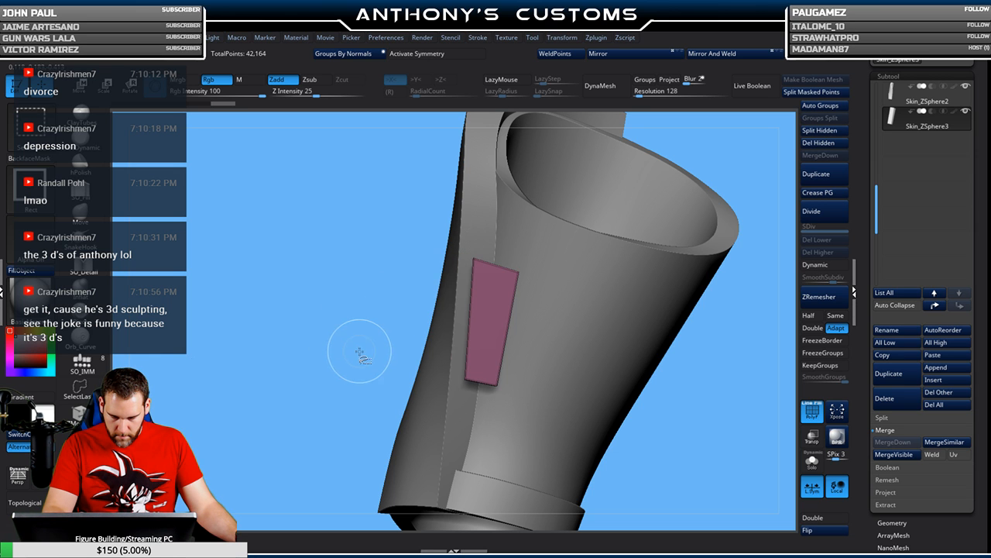
left_click(826, 143)
- Thicken the remaining face into a block with QMesh and flip its normals
left_click_drag(717, 353, 738, 340)
left_click_drag(487, 363, 464, 361)
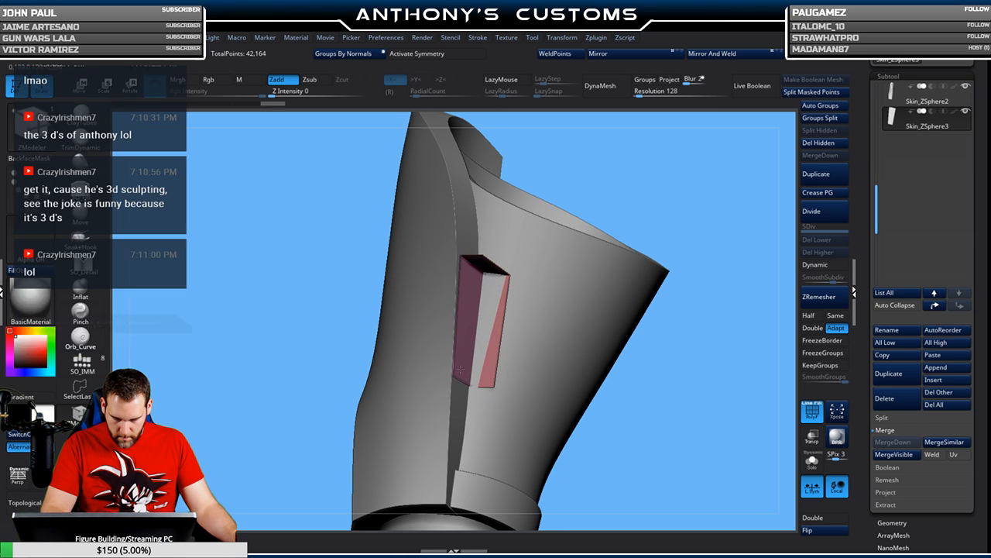
left_click(819, 532)
mouse_move(666, 385)
left_mouse_down()
mouse_move(638, 323)
mouse_move(652, 347)
left_mouse_up()
left_click_drag(661, 193, 639, 210)
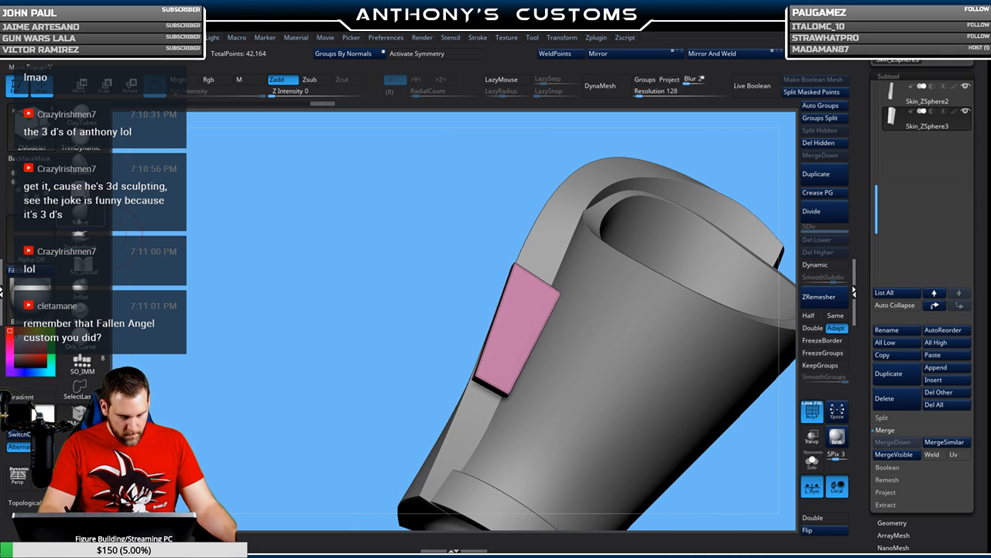
- Reshape the block with the Move brush to fit against the panel's edge and the cuff surface
left_click_drag(434, 210, 426, 223)
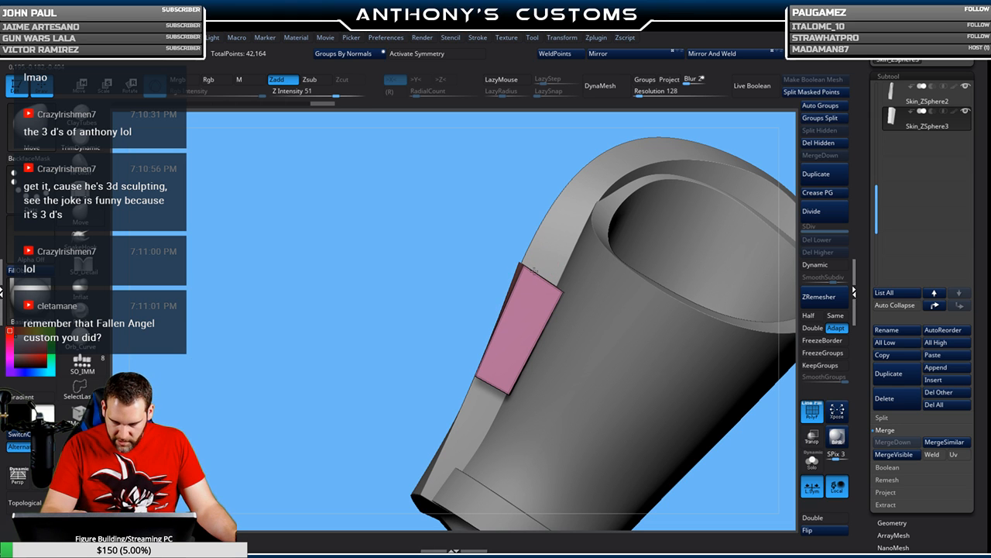
left_click_drag(458, 273, 441, 348)
left_click_drag(454, 315, 399, 247)
mouse_move(609, 151)
left_mouse_down()
mouse_move(704, 199)
mouse_move(671, 222)
mouse_move(687, 215)
left_mouse_up()
mouse_move(443, 296)
left_mouse_down()
mouse_move(418, 331)
mouse_move(428, 313)
left_mouse_up()
mouse_move(418, 232)
left_mouse_down()
mouse_move(407, 220)
mouse_move(415, 210)
mouse_move(399, 221)
mouse_move(428, 229)
mouse_move(728, 156)
mouse_move(692, 178)
mouse_move(692, 197)
left_mouse_up()
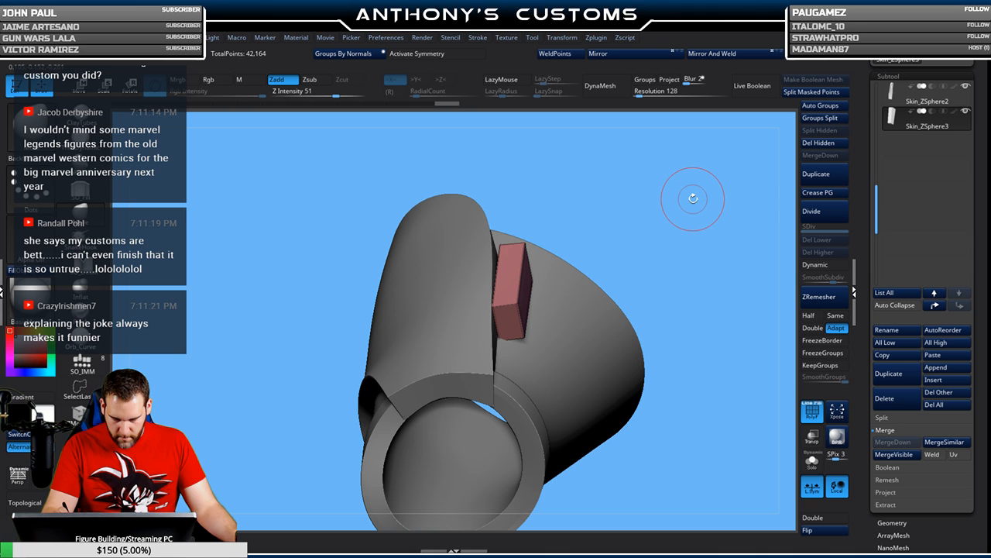
- Delete the Skin_ZSphere3 block subtool
left_click_drag(693, 198, 691, 233)
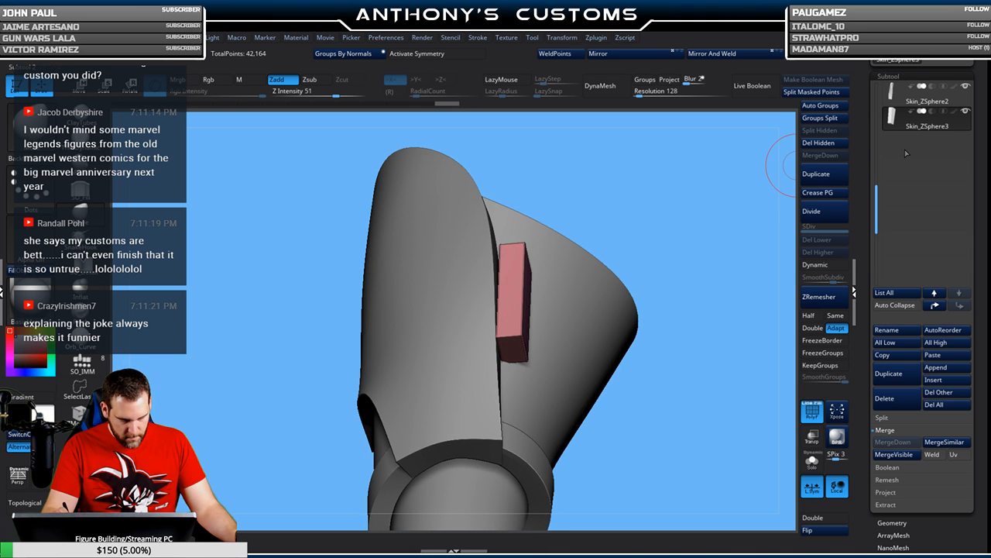
left_click(898, 402)
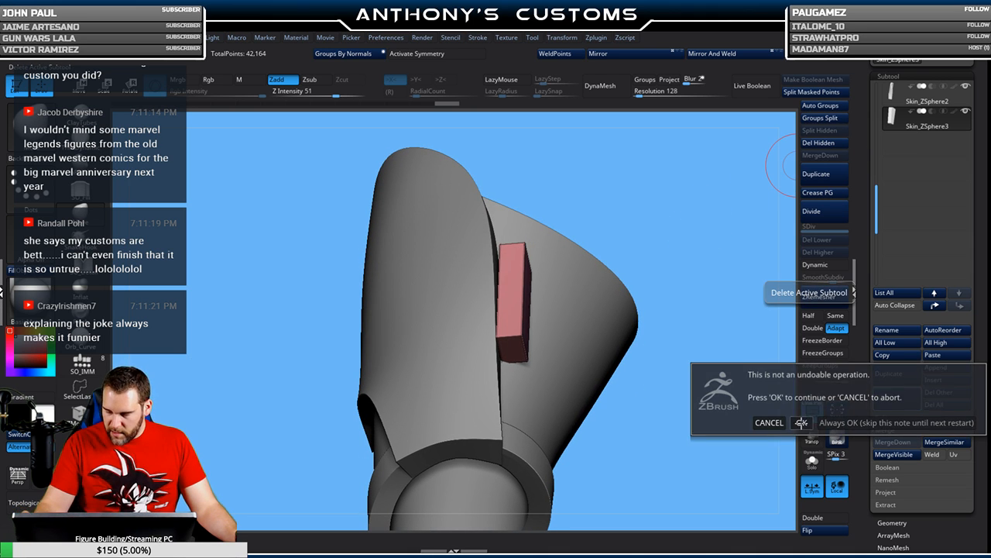
left_click(802, 422)
left_click_drag(708, 421, 670, 418)
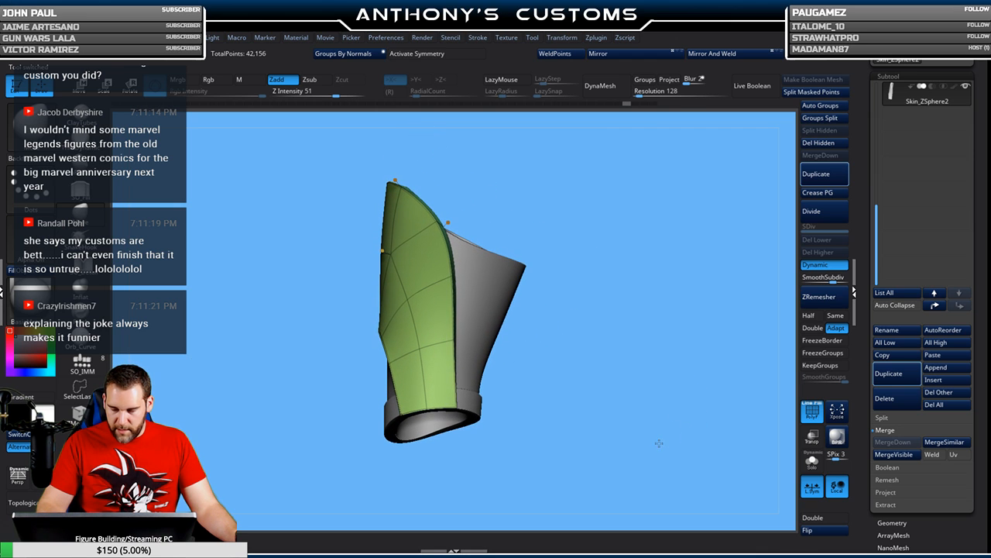
- Insert a ZSphere subtool and move it well away from the wrist guard
left_click(938, 379)
left_click(787, 401)
mouse_move(528, 291)
left_mouse_down()
mouse_move(811, 280)
mouse_move(906, 239)
left_mouse_up()
key("q")
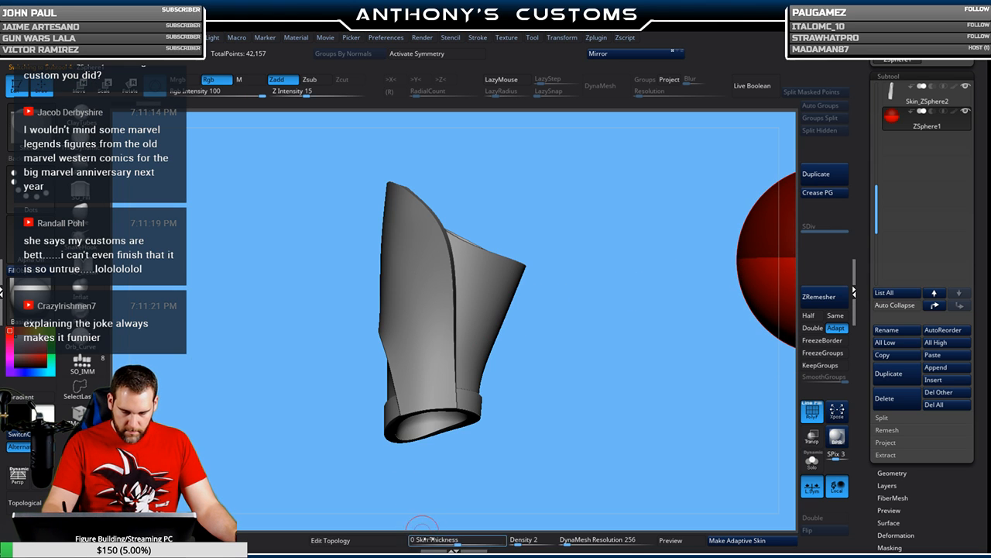
- Enable Edit Topology on the ZSphere with Skin Thickness 0, Density 1 and DynaMesh Resolution 0
left_click(390, 540)
left_click_drag(532, 540, 506, 541)
left_click_drag(598, 540, 540, 543)
left_click_drag(578, 355, 605, 350, "alt")
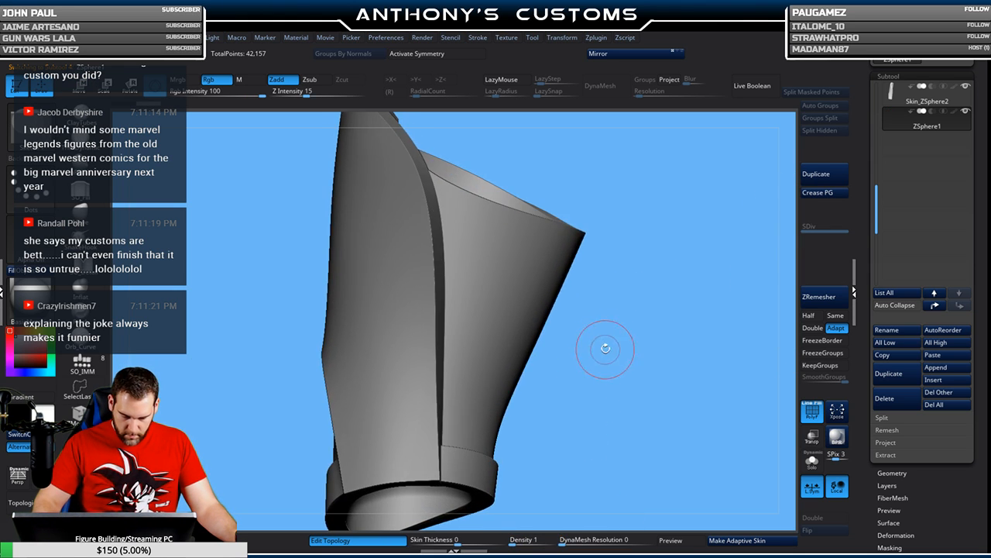
- Draw a vertical topology strip of two stacked quads on the cuff, right beside the panel's edge
left_click(447, 338)
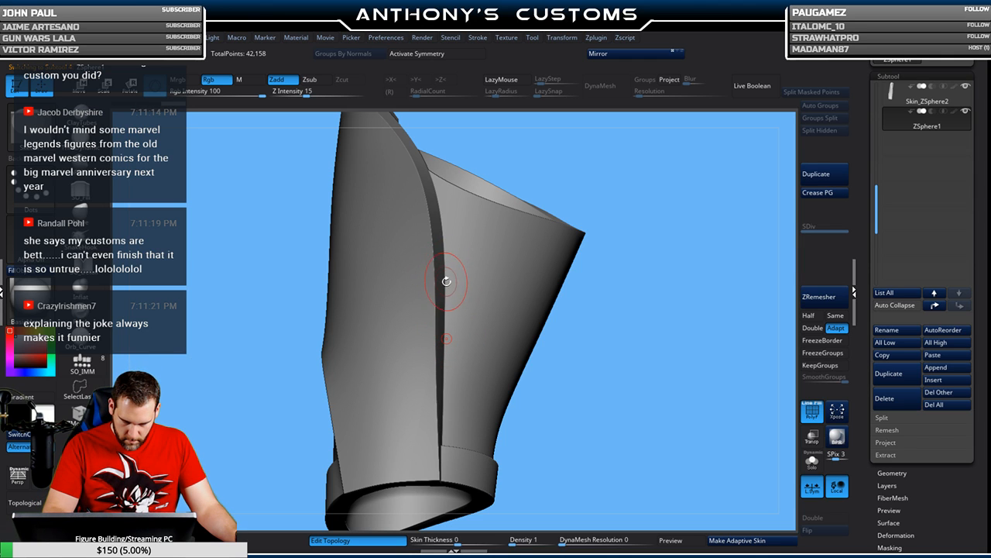
left_click(446, 292)
left_click(445, 249)
left_click(470, 248)
left_click(469, 288)
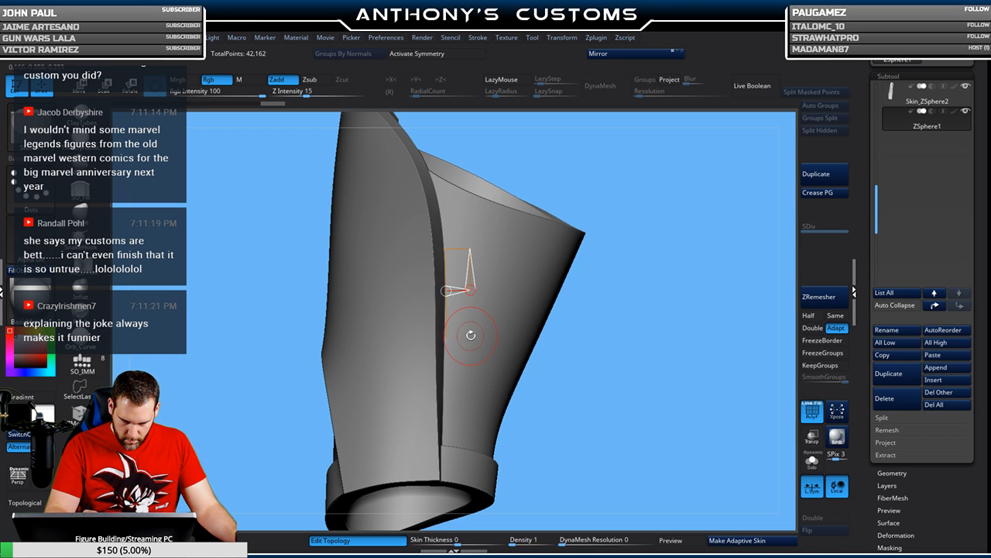
left_click(470, 338)
left_click(445, 338)
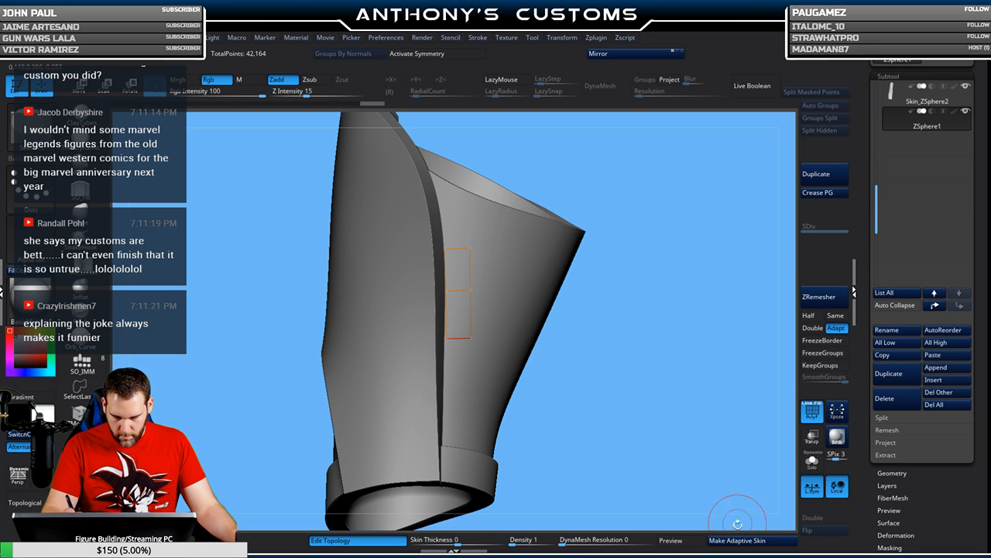
- Insert the topology strip's adaptive skin, Skin_ZSphere2, as a subtool and delete the ZSphere1 subtool
left_click(933, 380)
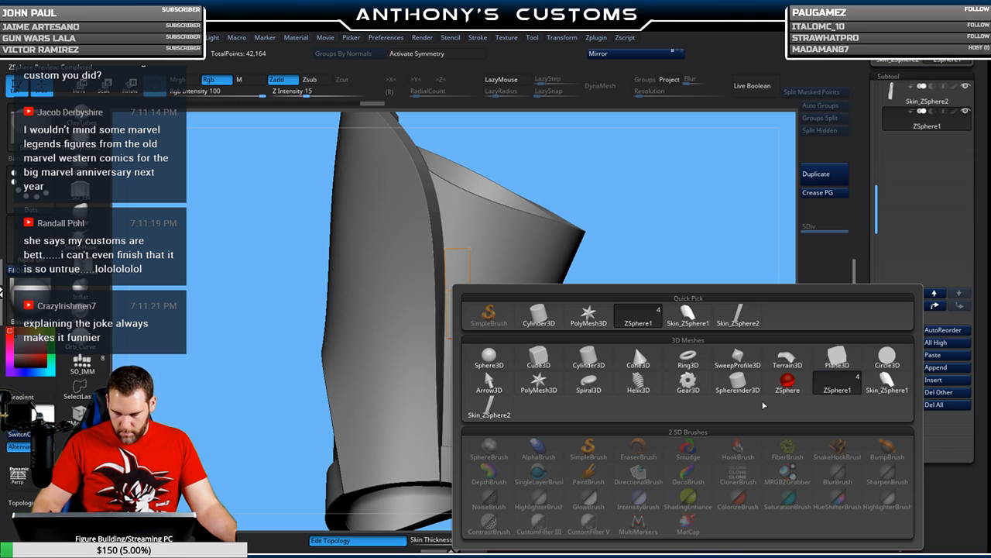
left_click(489, 406)
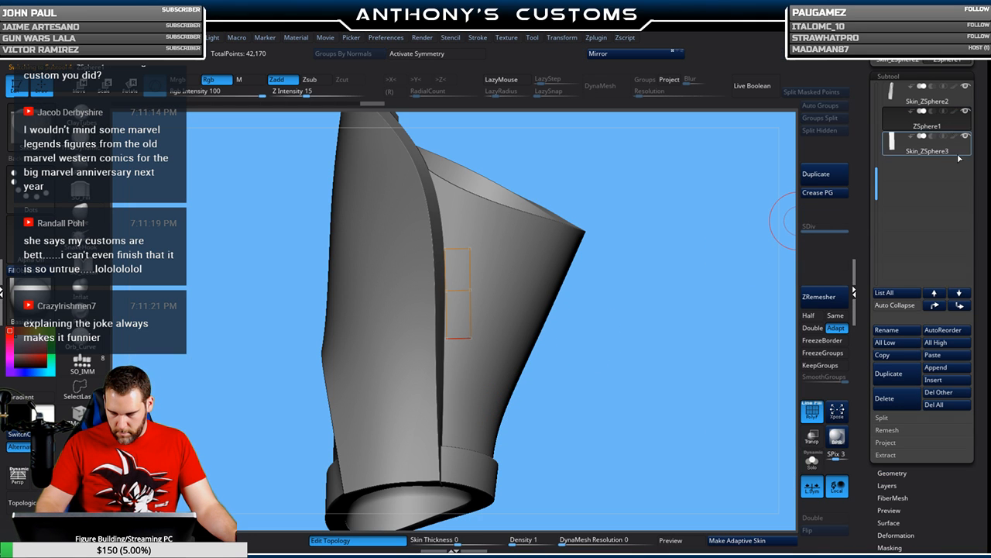
left_click(885, 398)
left_click(800, 418)
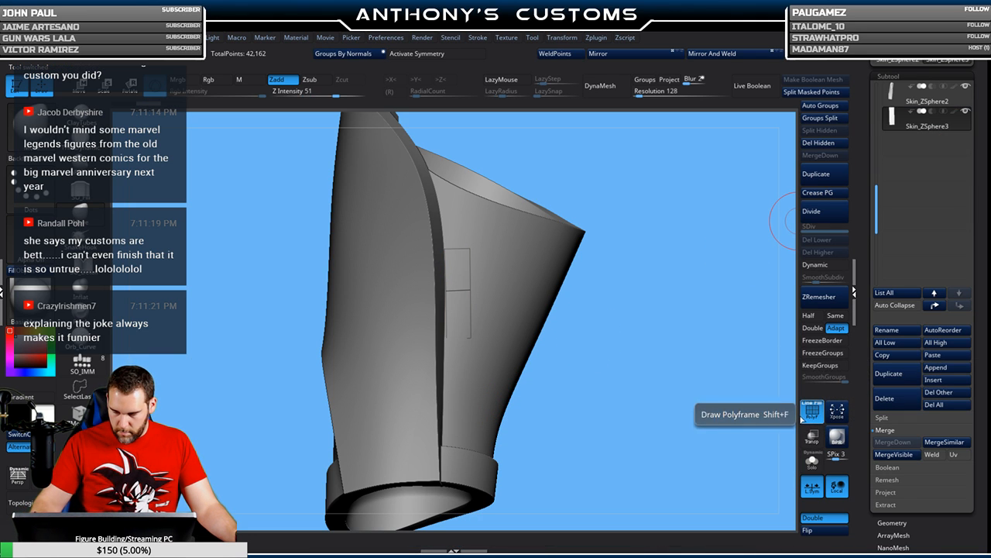
- Isolate the topology strip and give its quads separate polygroups with Groups By Normals
left_click(813, 468)
left_click_drag(733, 423, 661, 298)
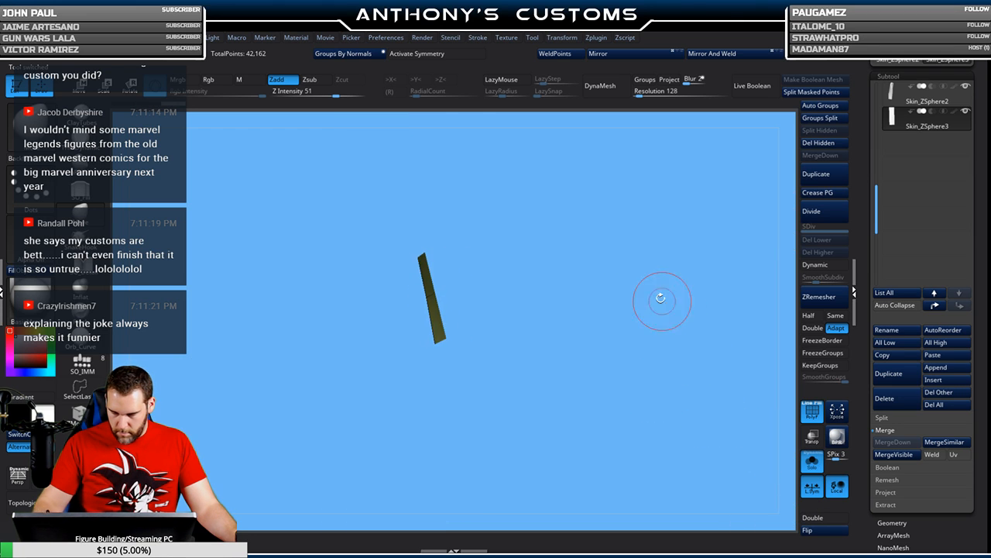
left_click(337, 55)
left_click_drag(682, 265, 566, 290)
mouse_move(497, 304)
left_mouse_down()
mouse_move(601, 301)
mouse_move(523, 290)
mouse_move(552, 398)
mouse_move(551, 479)
left_mouse_up()
left_click(463, 214, "ctrl+shift")
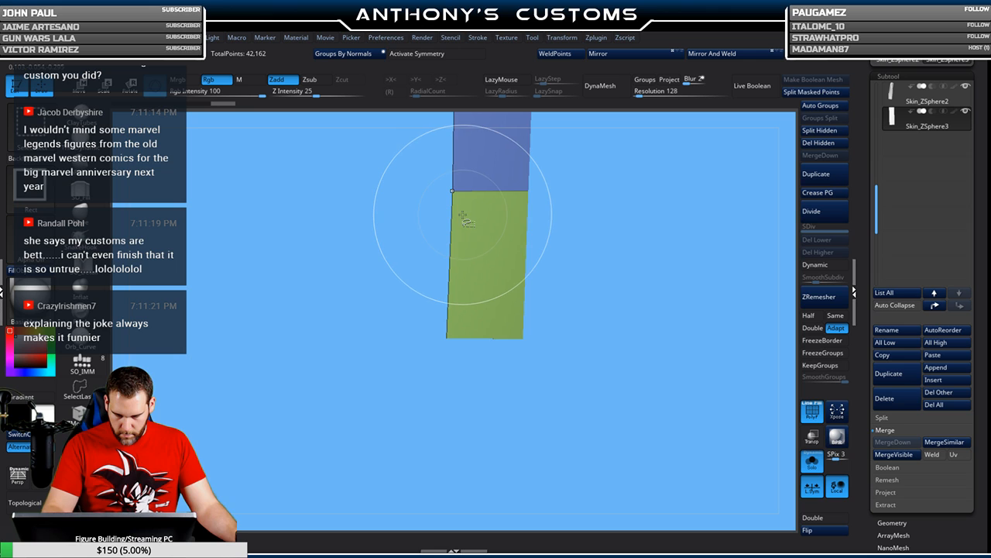
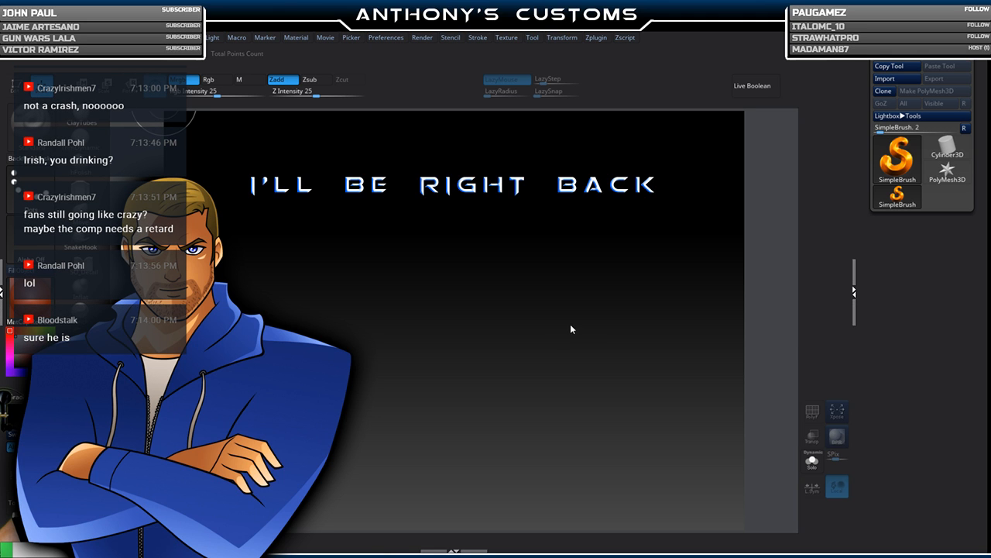
- Open the QuickSave project QS_3882_UH.ZPR
key("comma")
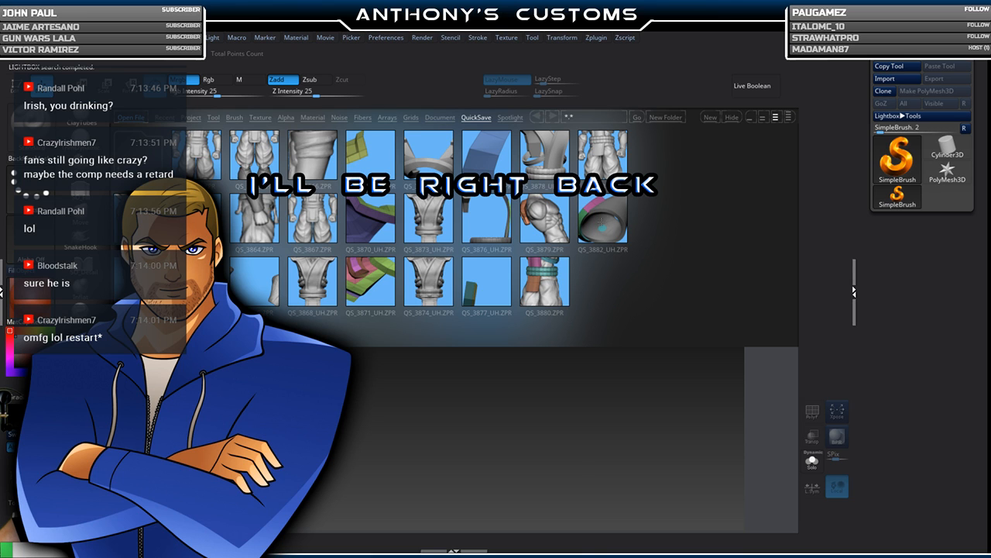
double_click(602, 220)
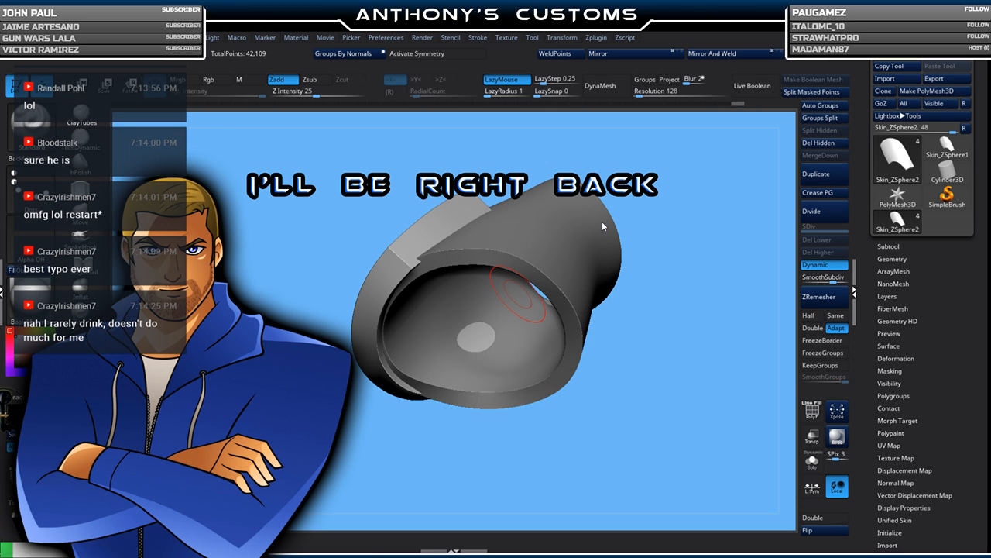
- Adjust the draw size and reshape the panel's end at the wrist opening with the Move brush so it fits against the cuff
key("space")
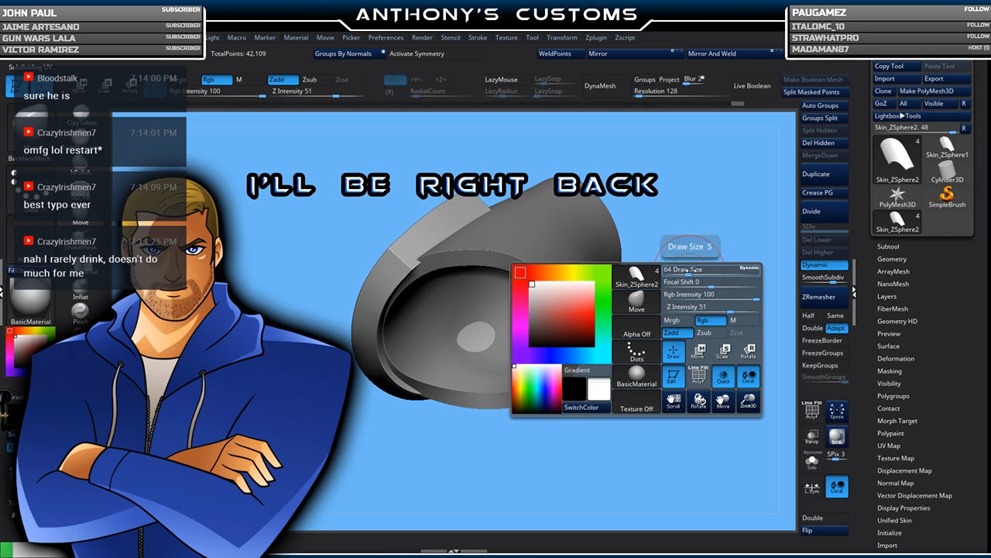
left_click_drag(691, 271, 698, 270)
key("shift+f")
key("shift+f")
left_click_drag(491, 317, 484, 326, "shift")
left_click_drag(675, 304, 603, 273)
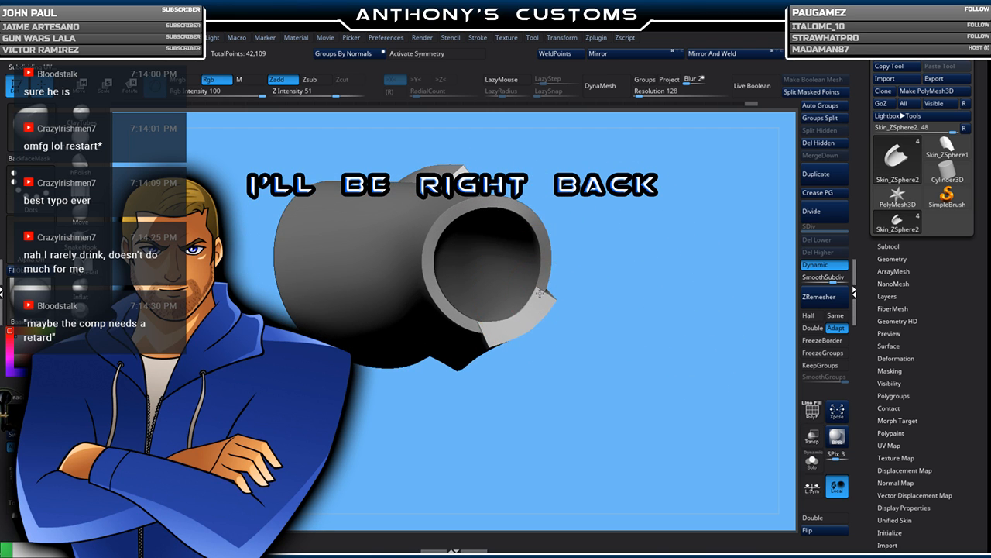
left_click_drag(540, 292, 556, 304)
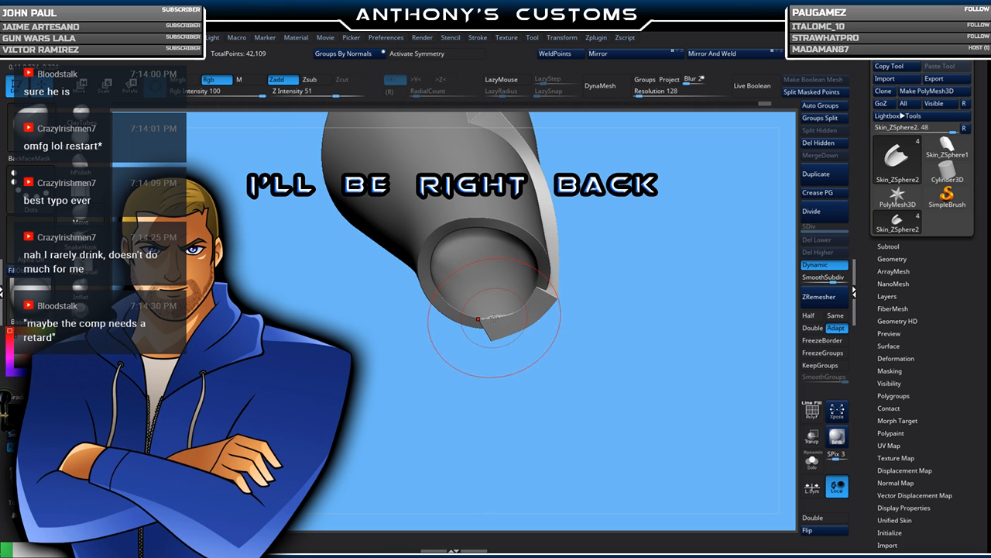
right_click(604, 292)
left_click_drag(621, 272, 538, 314)
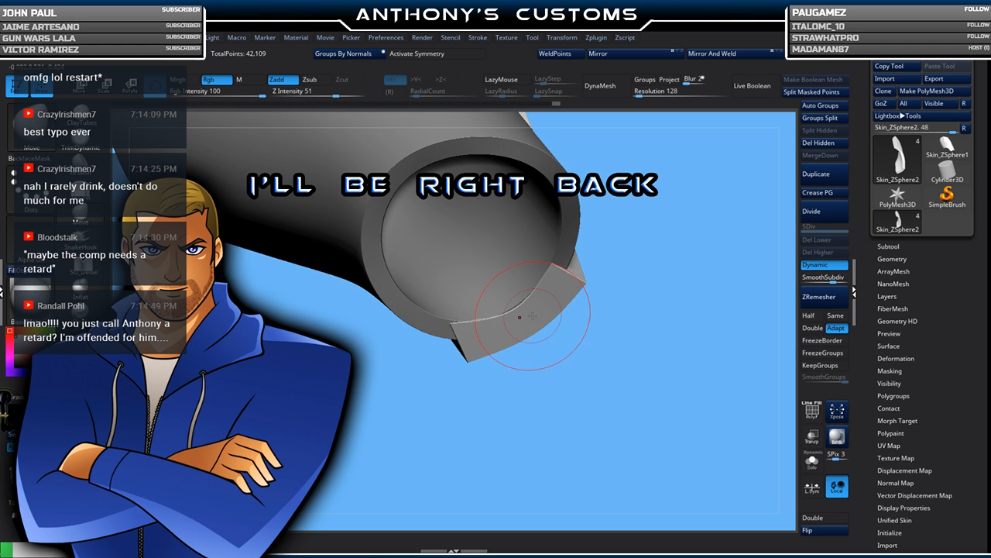
left_click_drag(555, 366, 517, 304)
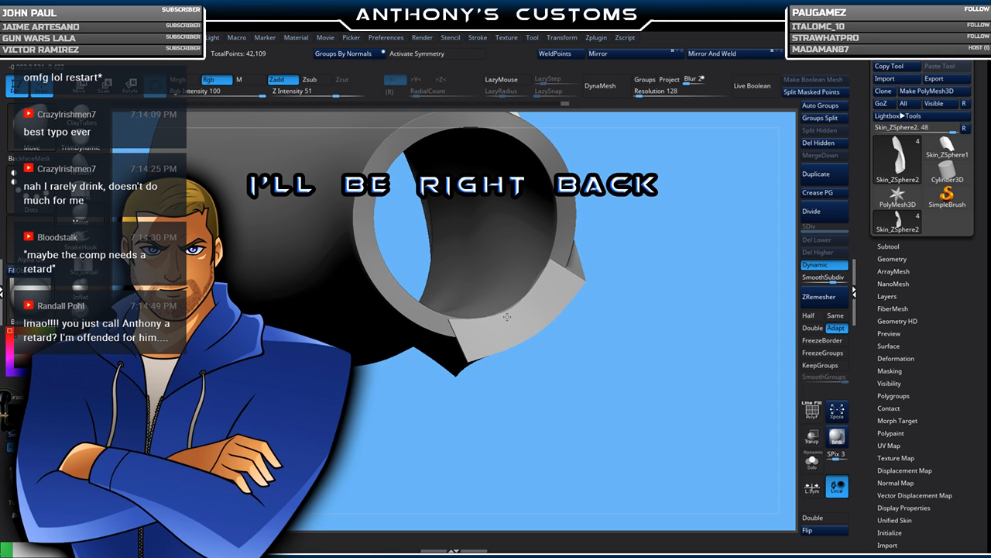
mouse_move(635, 285)
left_mouse_down()
mouse_move(515, 313)
mouse_move(563, 320)
mouse_move(538, 299)
left_mouse_up()
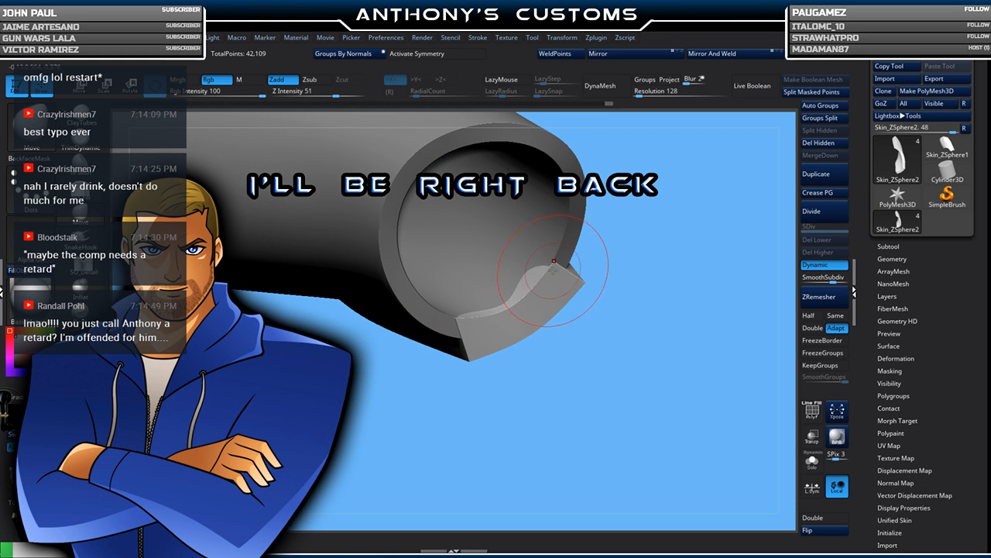
left_click_drag(648, 263, 618, 284)
mouse_move(550, 264)
left_mouse_down()
mouse_move(580, 337)
mouse_move(597, 339)
mouse_move(585, 390)
mouse_move(453, 395)
mouse_move(673, 355)
mouse_move(656, 298)
mouse_move(571, 349)
mouse_move(626, 341)
mouse_move(708, 271)
left_mouse_up()
- Select the PM3D_Cylinder3D1 cuff and insert a ZModeler edge loop just above its wrist-end rim
left_click(454, 364, "alt")
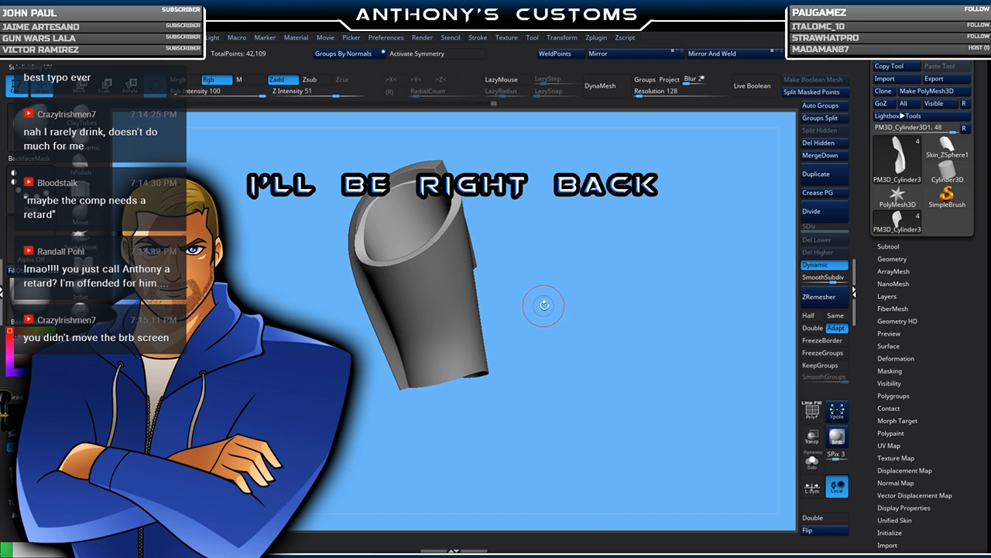
key("shift+f")
left_click_drag(567, 308, 624, 285)
left_click_drag(625, 285, 642, 335, "alt")
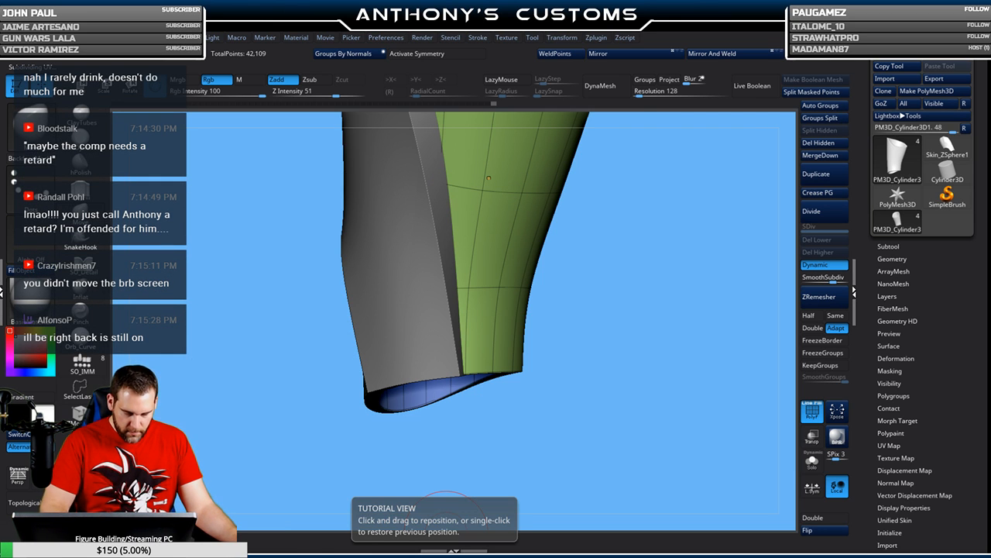
left_click(80, 414)
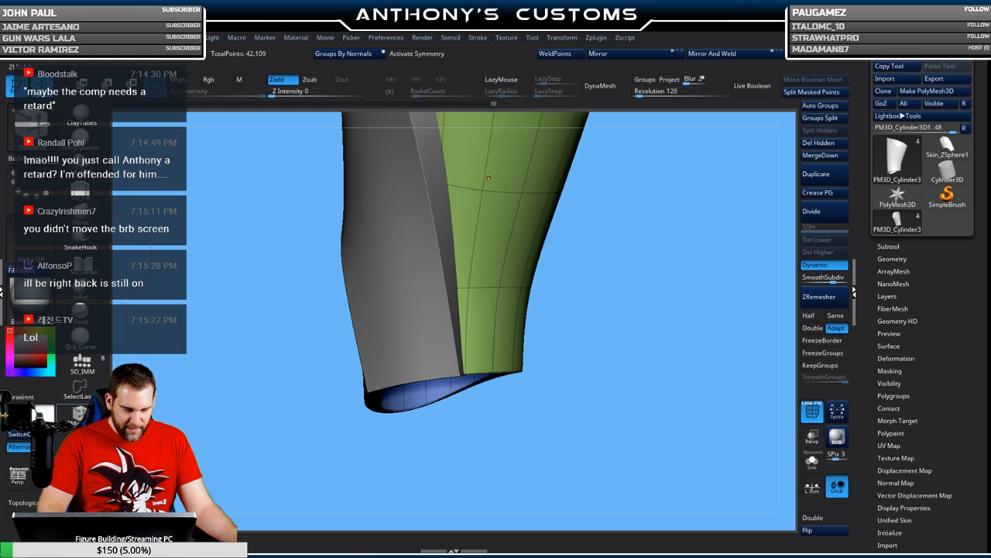
left_click_drag(594, 301, 588, 303)
left_click(494, 333)
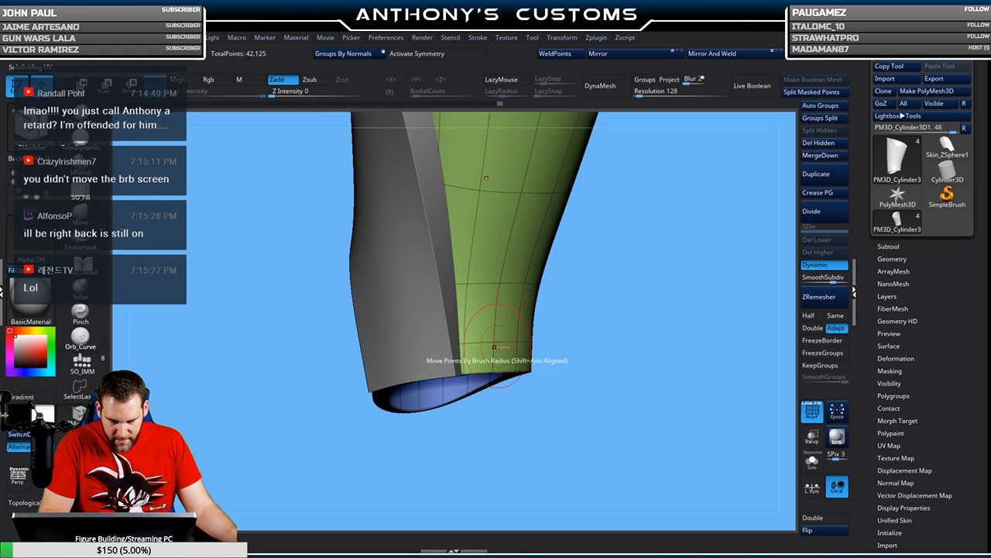
- Extrude the narrow polygon band below the inserted edge loop outward into a raised rim around the cuff's wrist end
key("space")
left_click(576, 271)
left_click_drag(496, 360, 501, 358)
key("ctrl+z")
key("space")
left_click(565, 318)
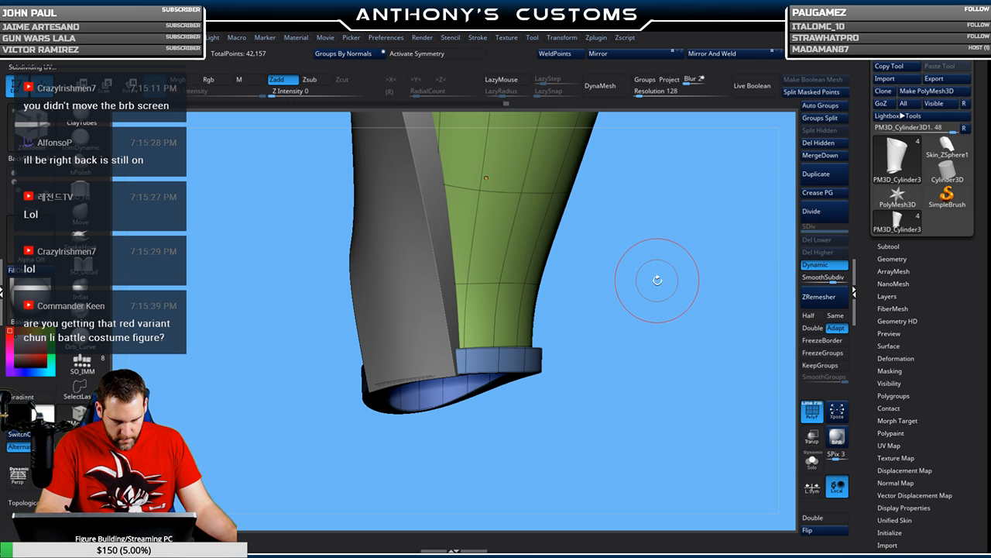
key("shift+f")
left_click_drag(617, 343, 642, 289)
left_click_drag(605, 226, 680, 279)
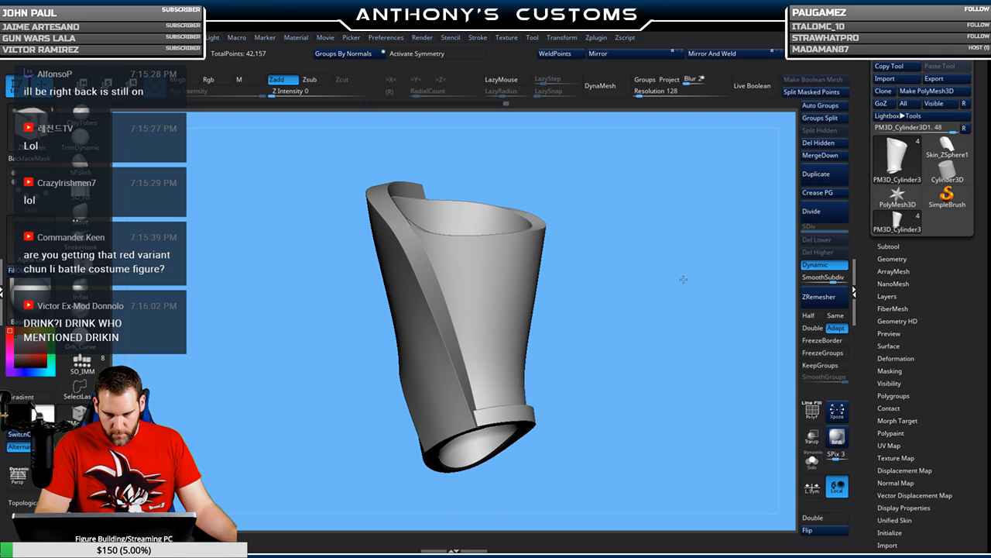
- Insert a ZSphere subtool and move it up and away from the wrist guard
left_click(504, 319)
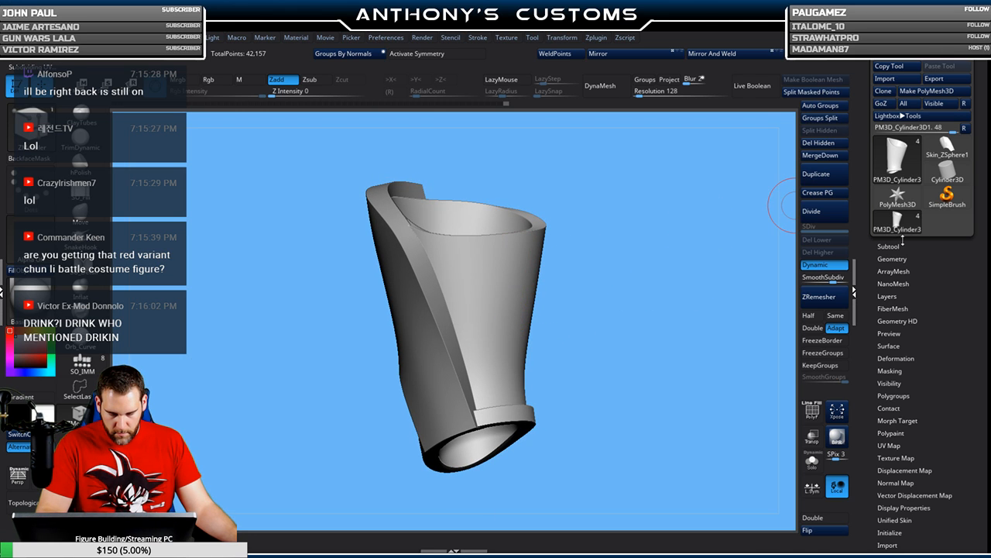
left_click(896, 247)
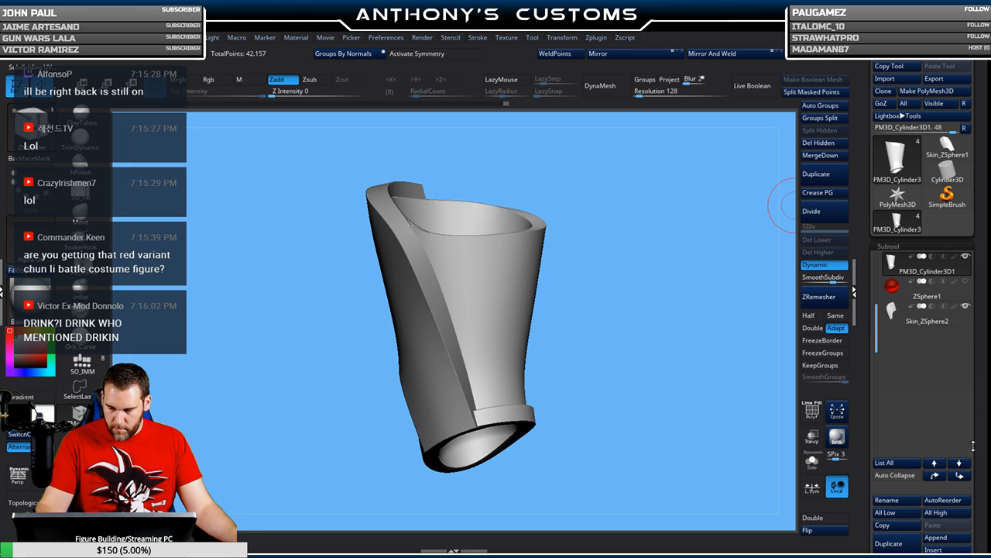
left_click(937, 549)
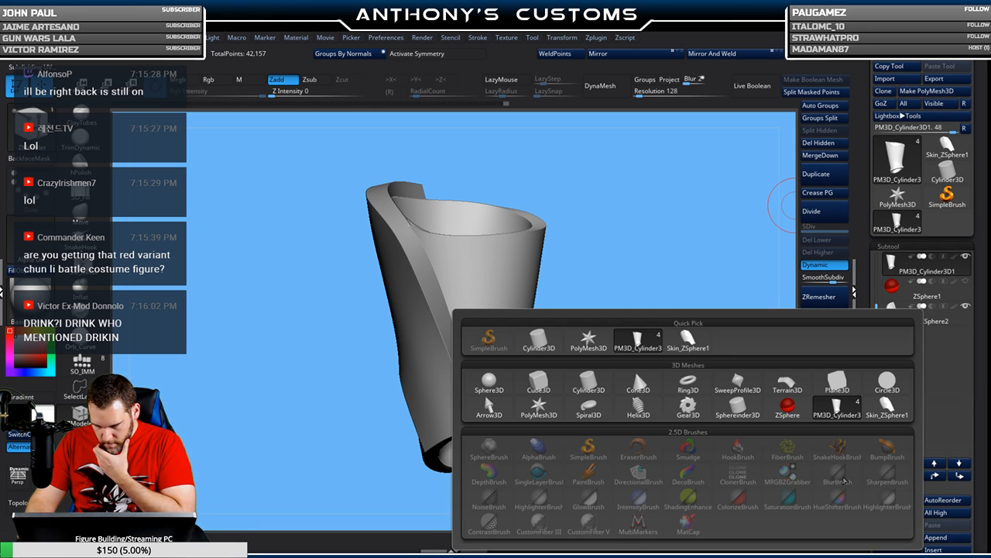
left_click(788, 406)
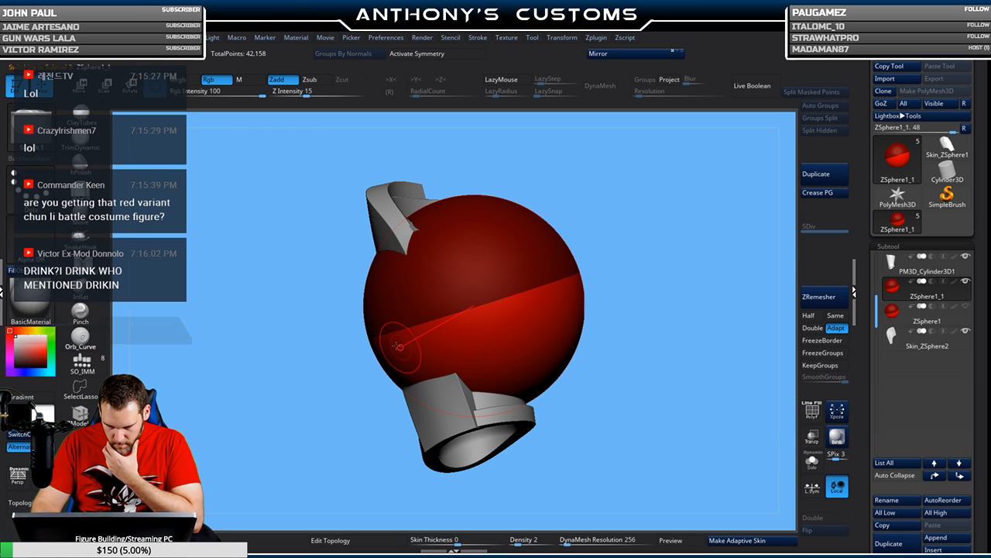
key("w")
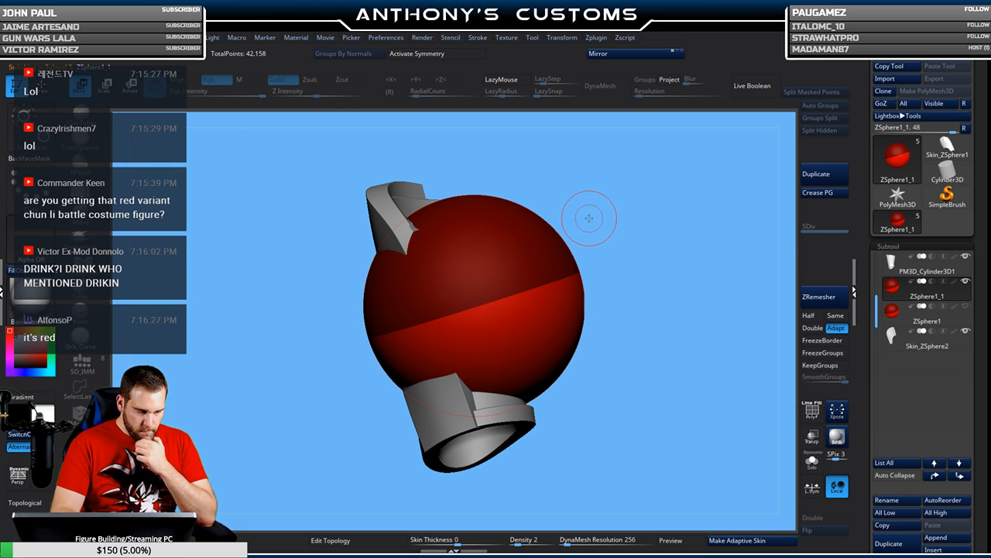
left_click_drag(550, 259, 785, 161)
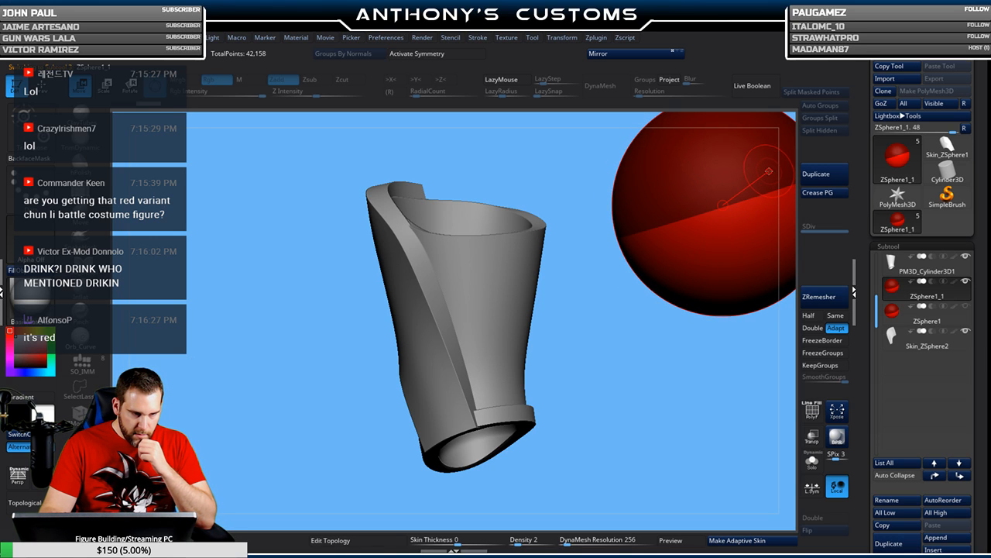
key("q")
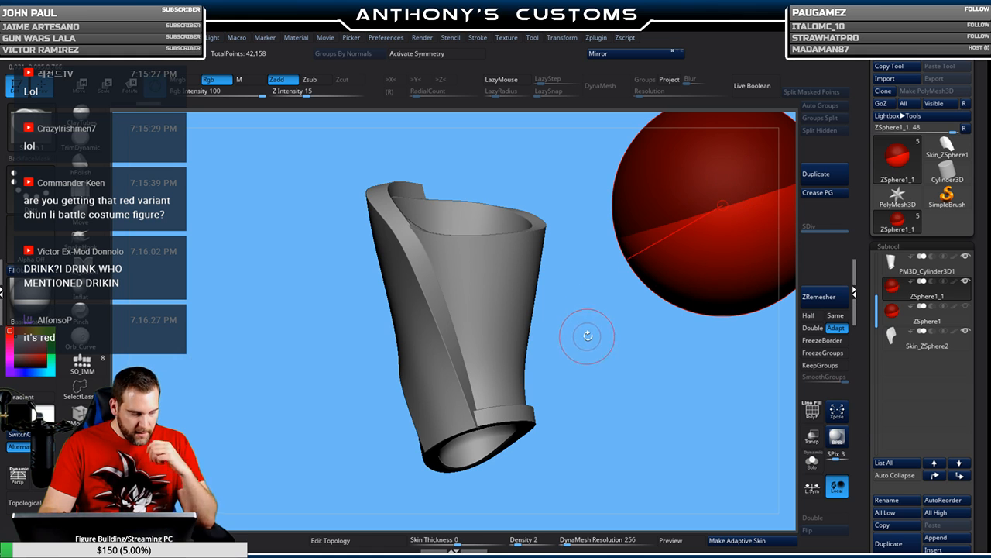
- Enable Edit Topology on the ZSphere with Density 1 and DynaMesh Resolution 0, and reduce the draw size
left_click(356, 540)
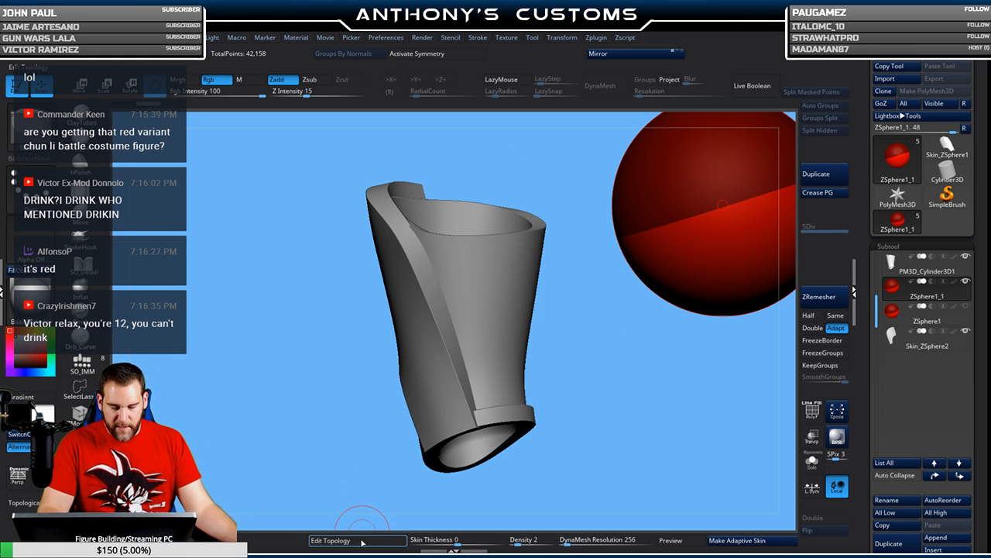
left_click_drag(568, 543, 544, 543)
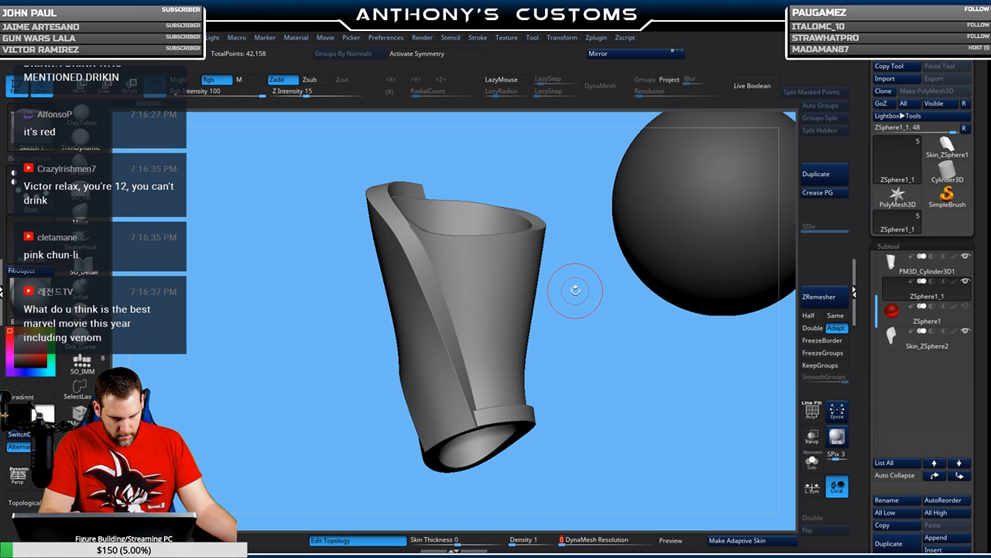
key("space")
mouse_move(579, 261)
left_mouse_down()
mouse_move(569, 355)
mouse_move(567, 264)
left_mouse_up()
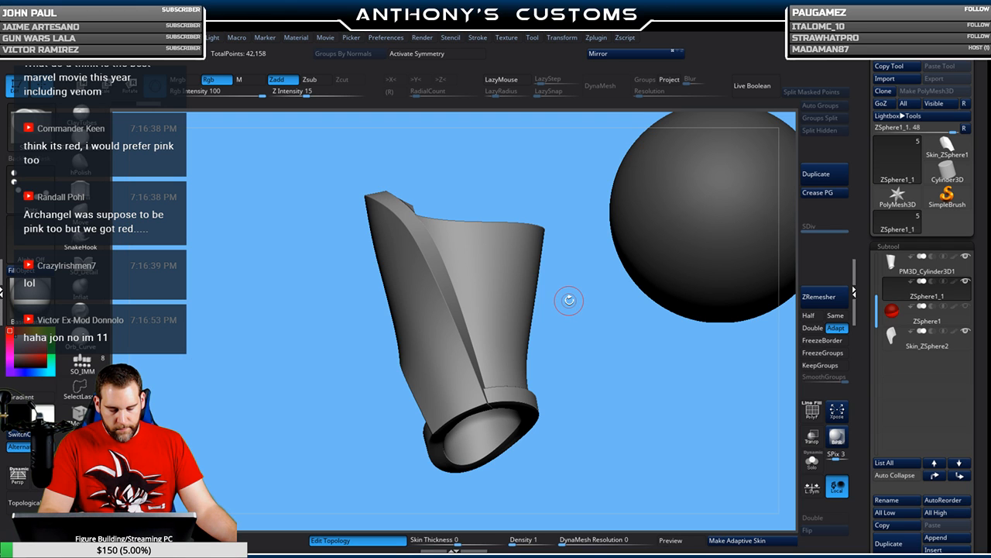
- Draw a topology strip of two stacked quads on the cuff, following the slanted edge of the panel
left_click_drag(576, 301, 604, 286)
left_click(892, 311)
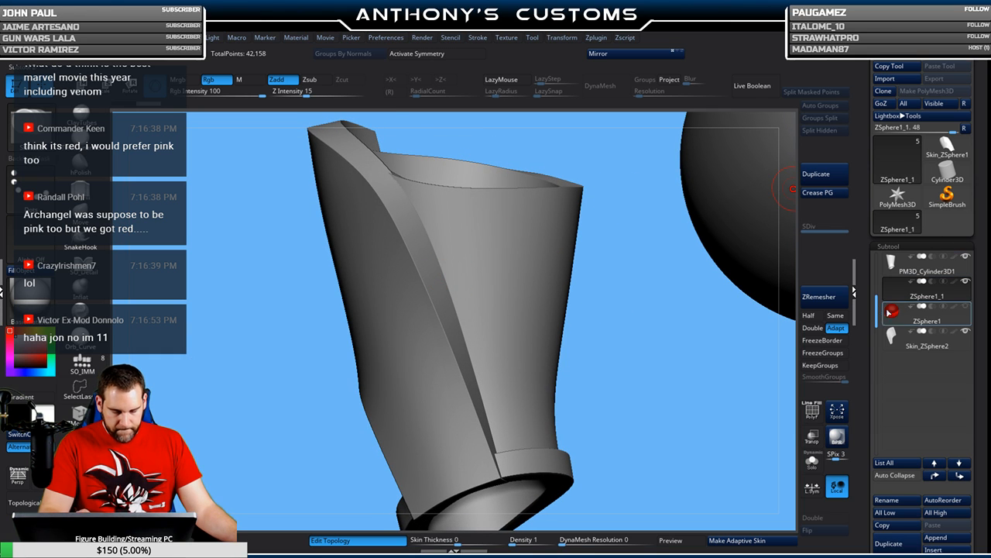
left_click_drag(877, 287, 877, 268)
left_click(966, 256)
left_click(966, 257)
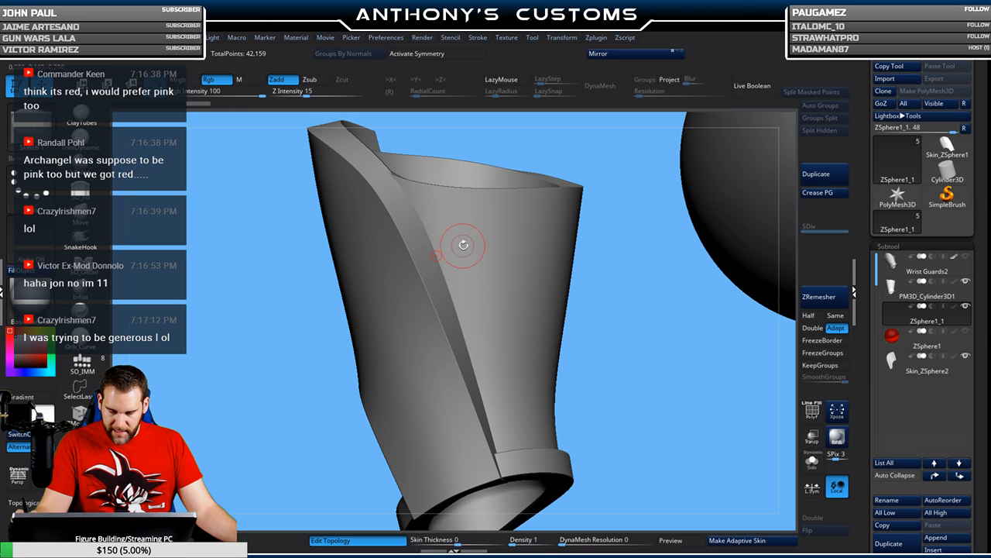
left_click(488, 295)
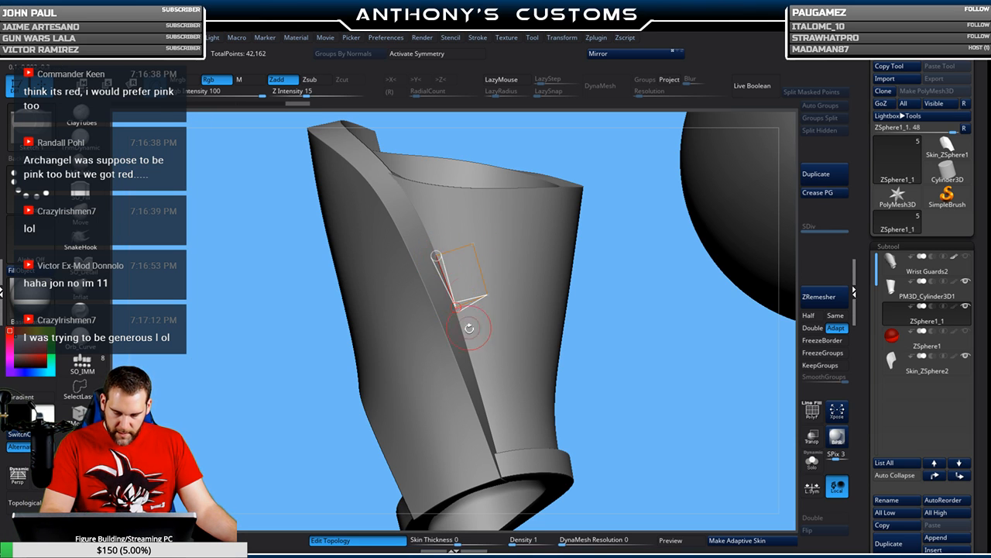
left_click(470, 354)
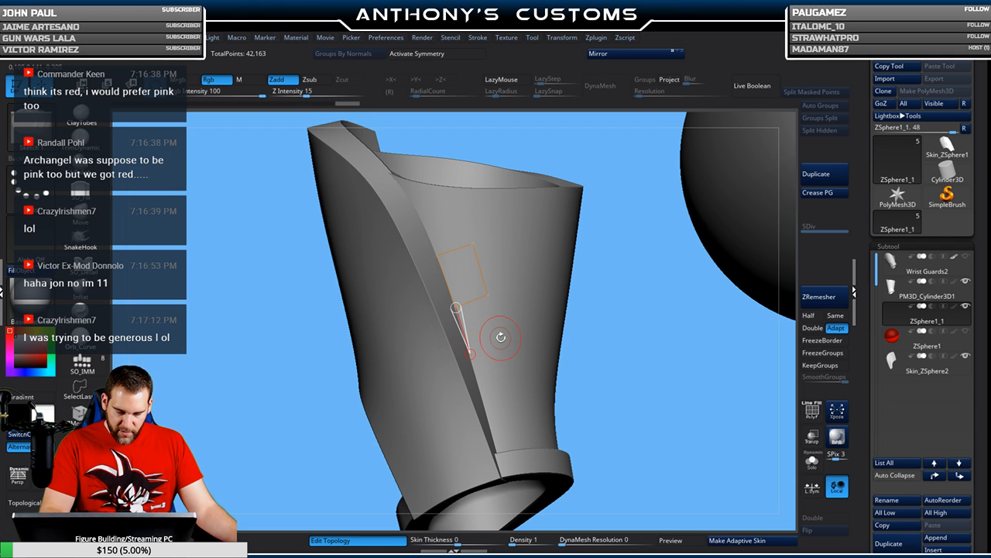
left_click(500, 339)
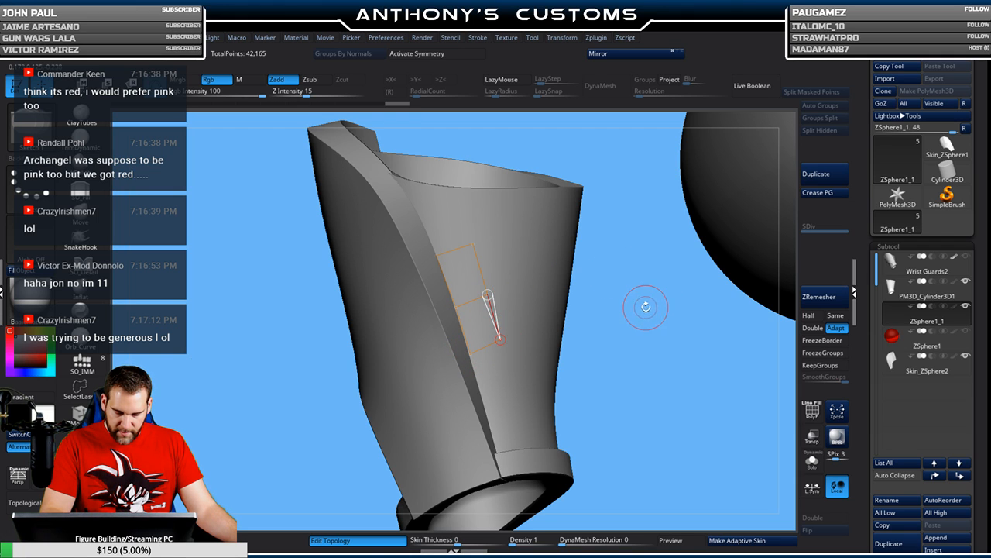
left_click_drag(639, 325, 644, 322)
- Make an adaptive skin from the topology strip and insert Skin_ZSphere1_1 as a subtool
left_click(737, 539)
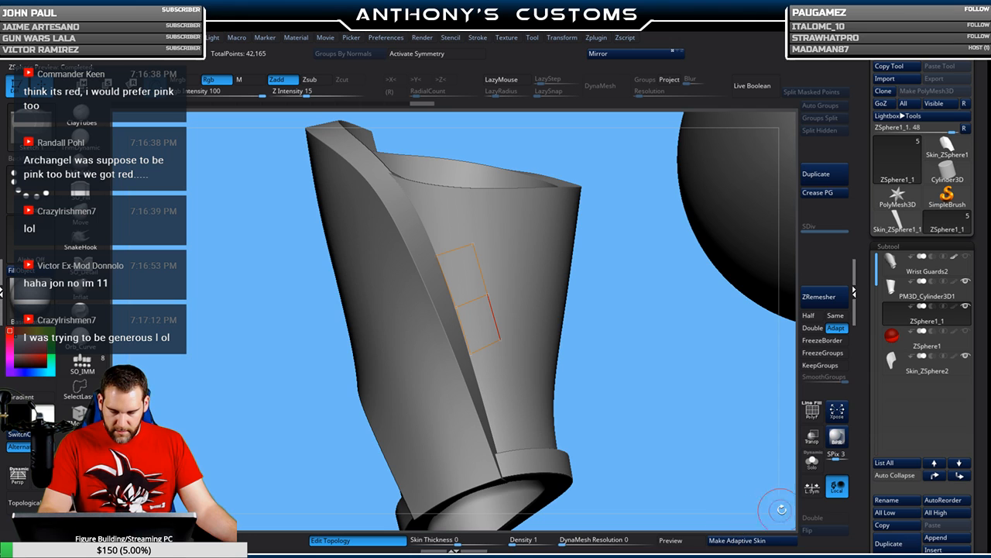
left_click(933, 549)
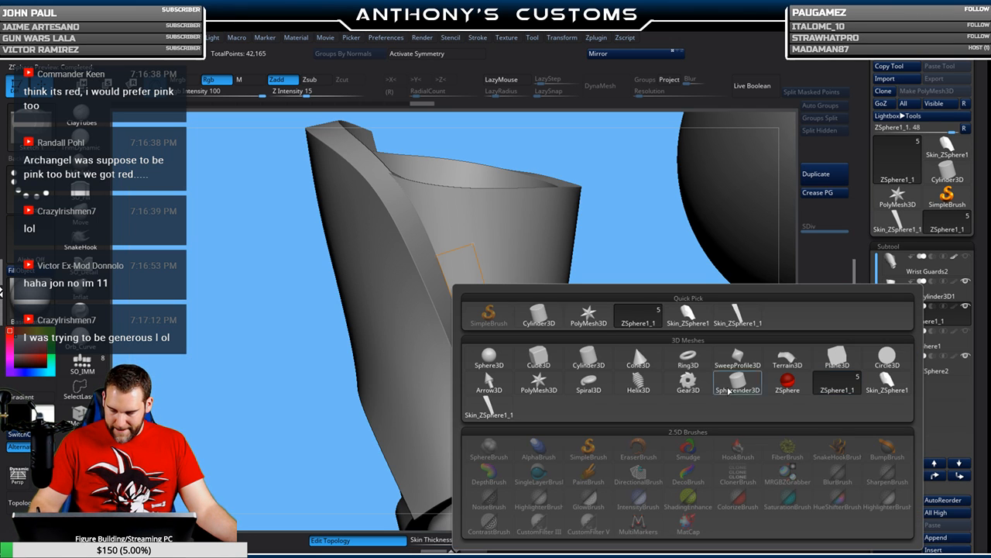
left_click(489, 404)
left_click(957, 322)
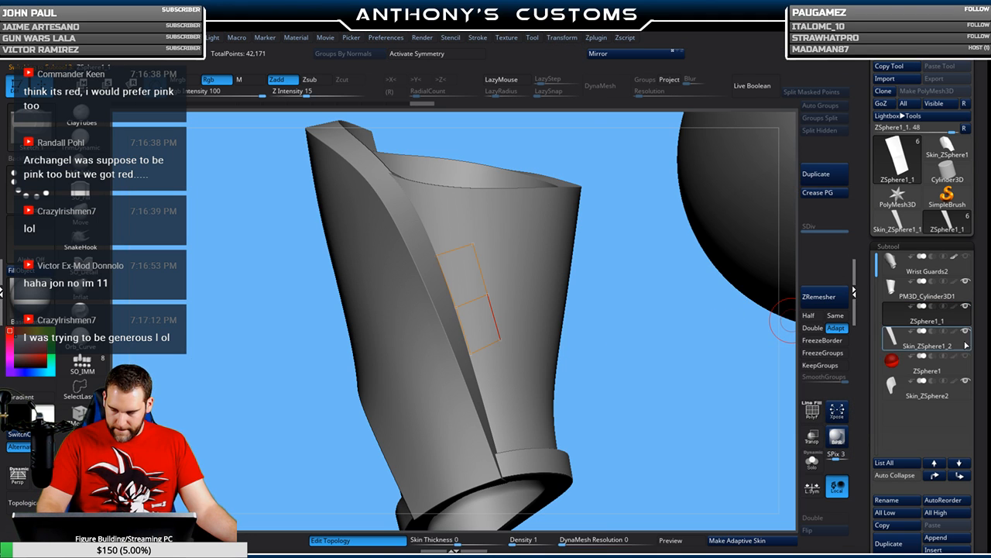
- Delete the ZSphere1_1 topology subtool
scroll(971, 484, "down", 2)
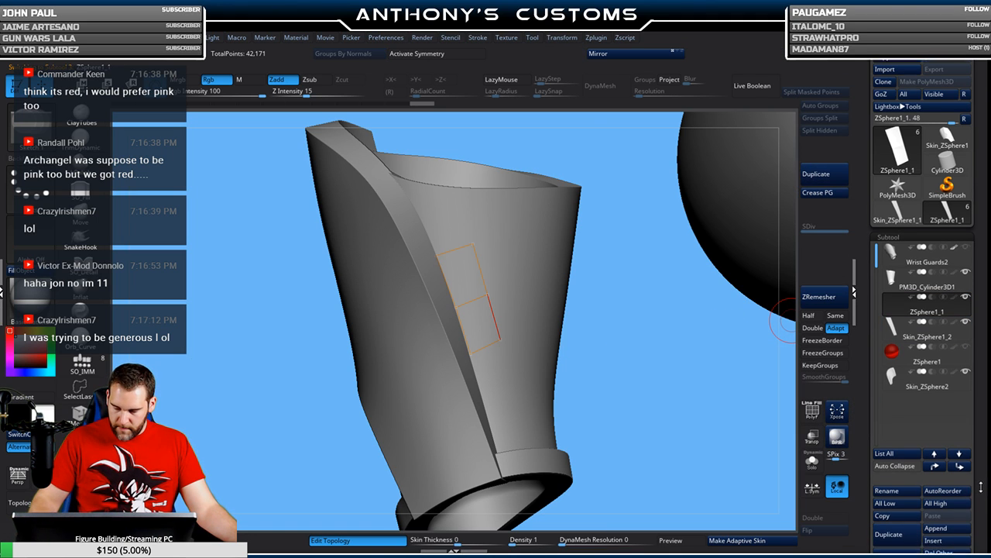
left_click(904, 530)
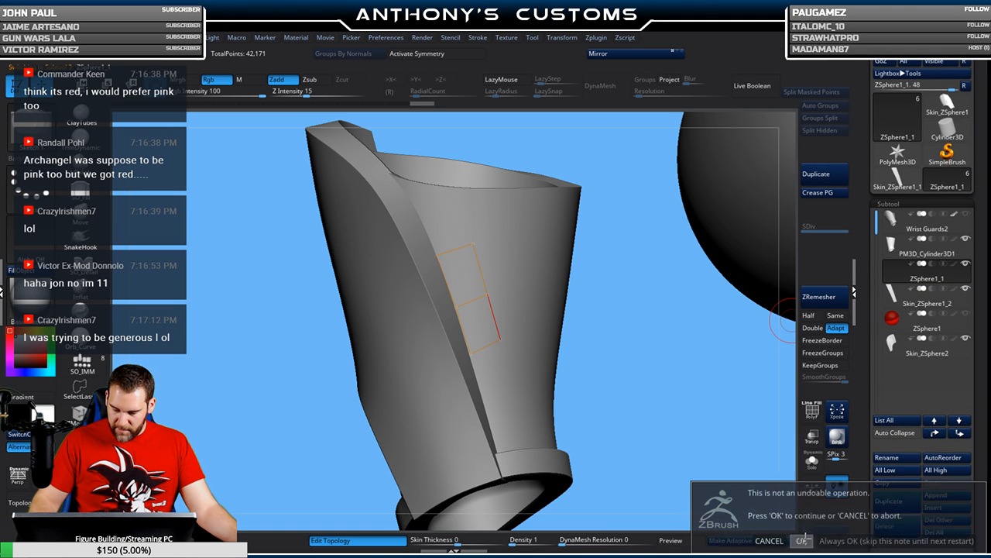
left_click(807, 538)
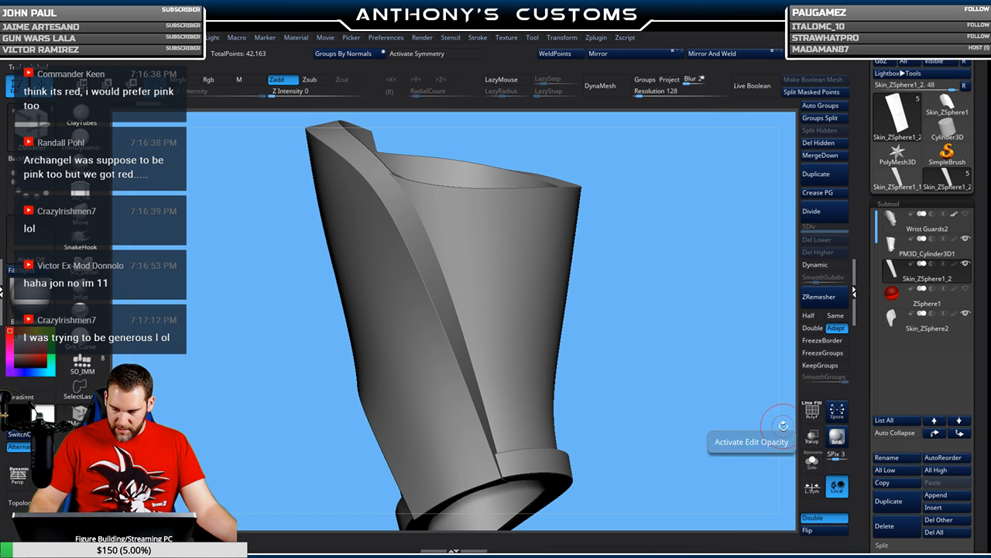
- Isolate the two-quad skin strip, hide everything except one of its broad sides, and delete the hidden polygons
left_click(813, 463)
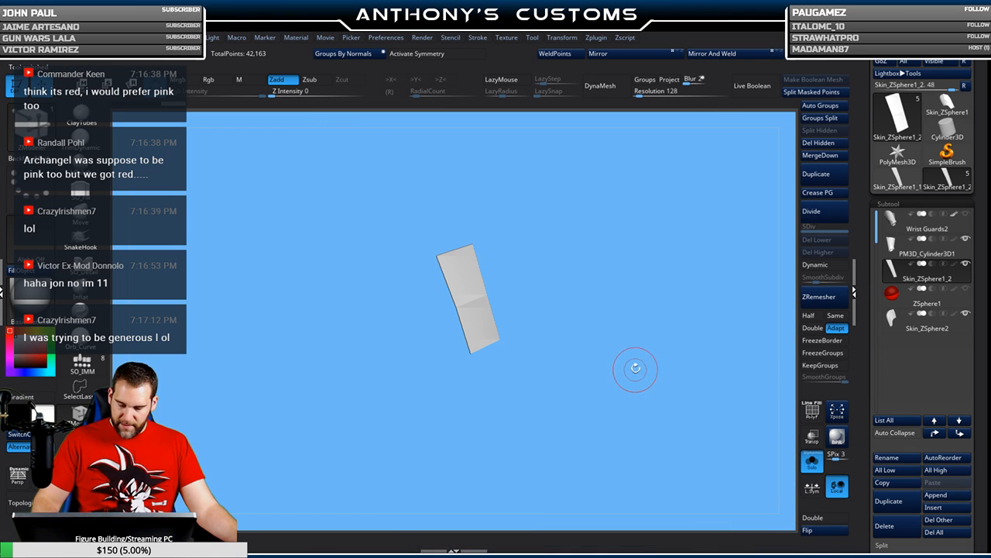
key("shift+f")
left_click_drag(640, 393, 557, 255)
left_click_drag(613, 291, 592, 304)
key("ctrl+z")
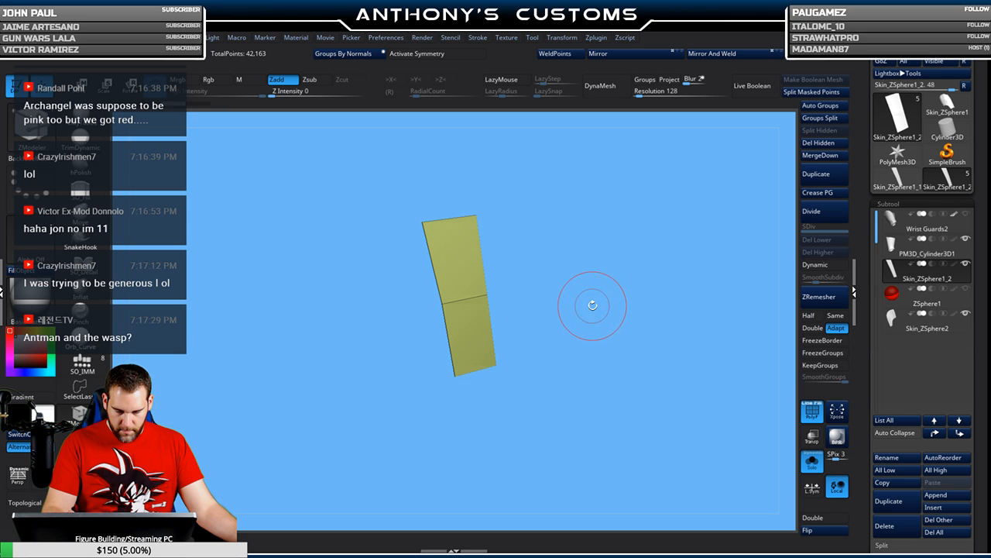
left_click(461, 278)
mouse_move(538, 272)
left_mouse_down()
mouse_move(619, 252)
mouse_move(537, 271)
mouse_move(586, 268)
mouse_move(563, 274)
left_mouse_up()
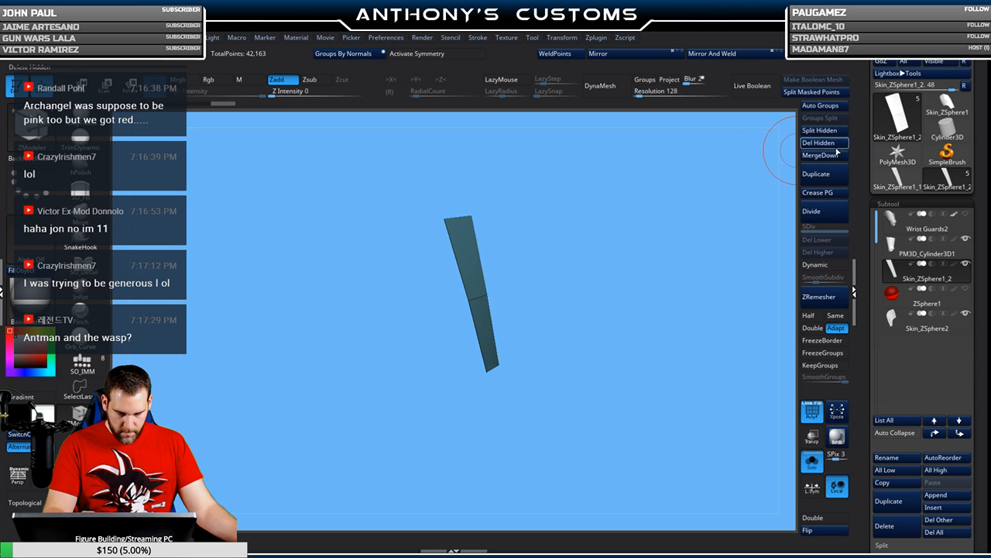
left_click(835, 146)
- Extrude the flat strip into a thick block and compare it with the wrist guard's panel edge
left_click_drag(469, 232, 497, 234)
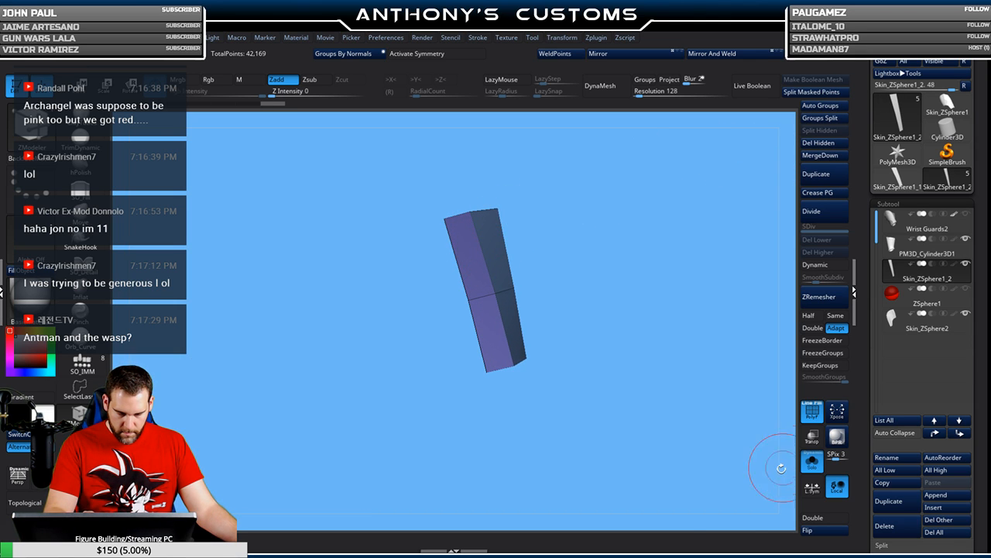
left_click(811, 462)
left_click_drag(692, 338, 637, 291)
left_click_drag(639, 261, 598, 206)
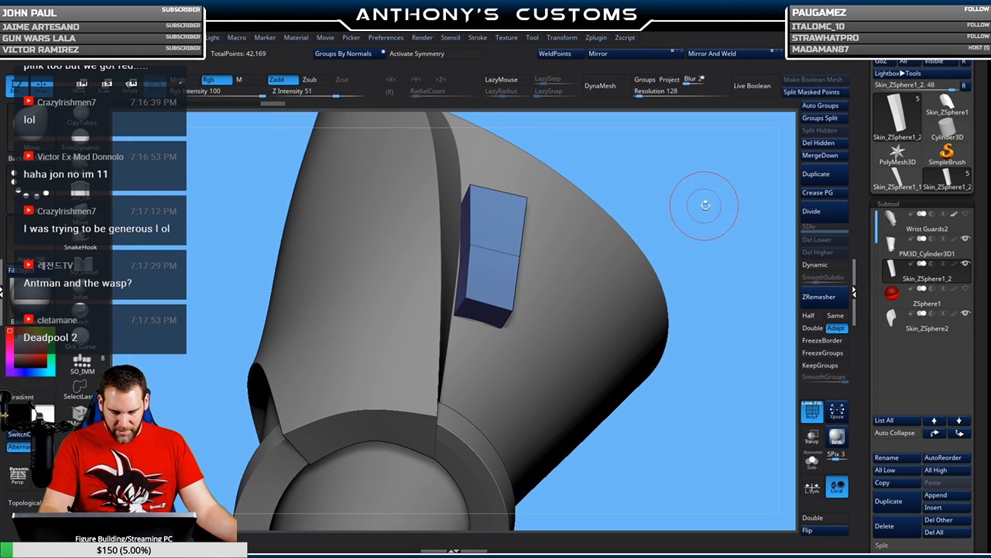
left_click_drag(704, 206, 575, 230)
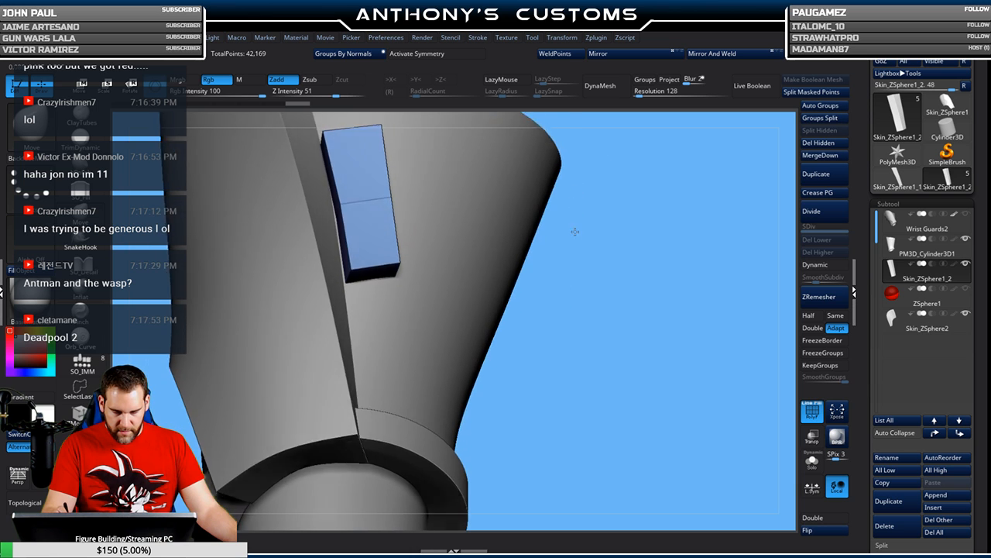
left_click_drag(602, 271, 580, 260)
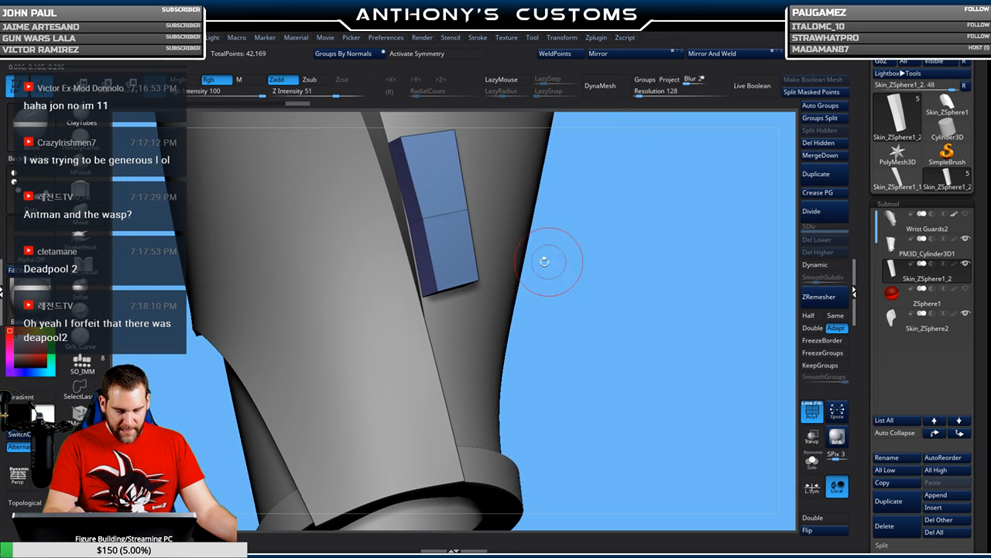
- Select the Skin_ZSphere2 outer panel and examine its shape around the cuff
left_click(385, 312, "alt")
mouse_move(531, 283)
left_mouse_down("alt")
mouse_move(593, 214)
mouse_move(594, 283)
mouse_move(623, 289)
mouse_move(639, 274)
mouse_move(627, 266)
mouse_move(622, 302)
mouse_move(652, 314)
mouse_move(624, 252)
mouse_move(612, 256)
left_mouse_up("alt")
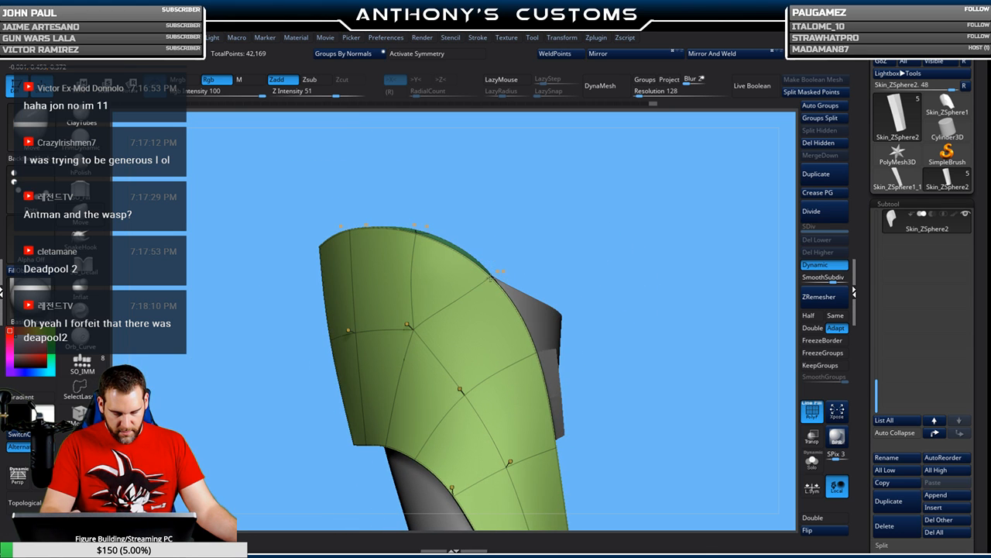
left_click_drag(553, 247, 637, 241)
- Reselect the block beside the panel edge and insert a lengthwise edge loop down its middle
left_click(471, 311, "alt")
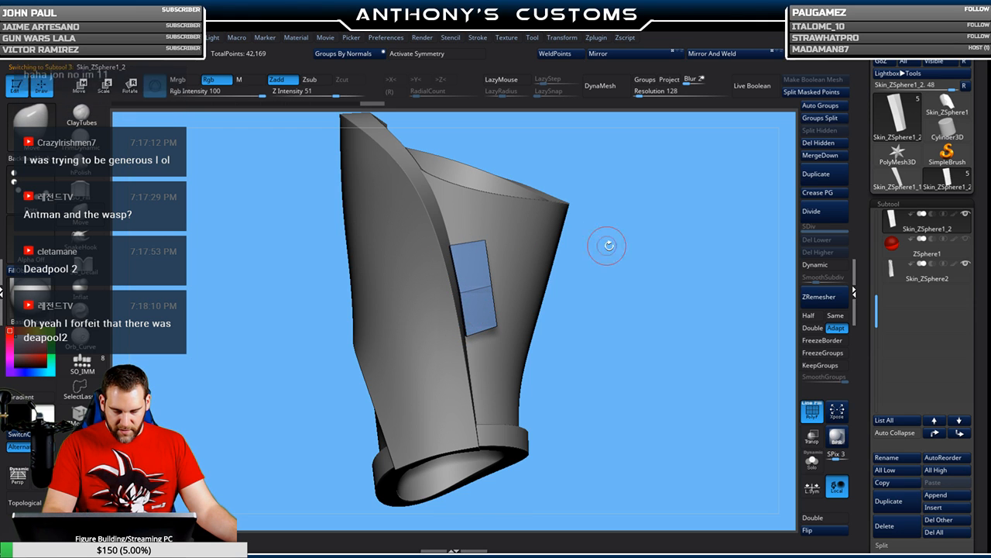
left_click_drag(604, 243, 547, 225)
left_click(80, 415)
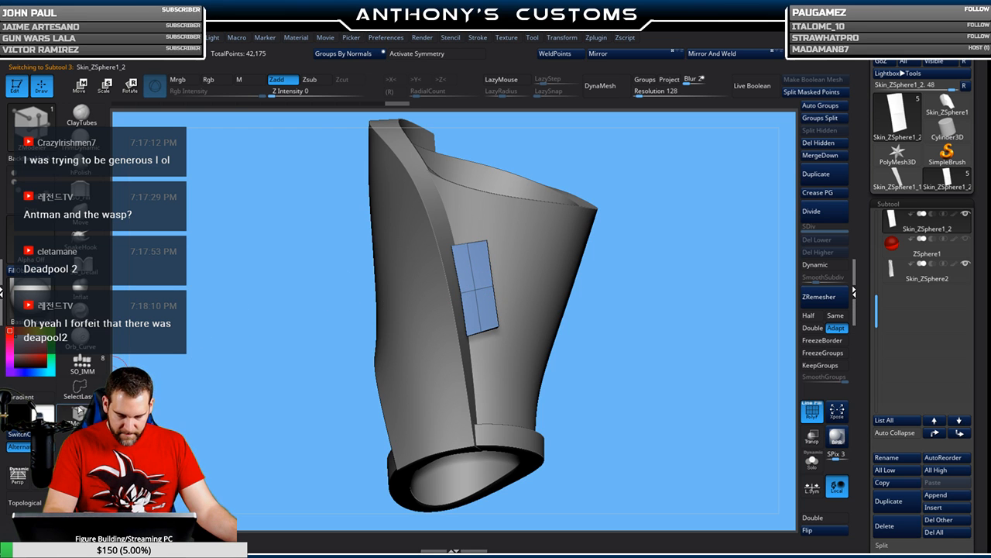
- Reshape the block with the Move brush to follow the panel edge and the cuff's curved surface
left_click(80, 214)
left_click_drag(651, 293, 644, 207)
left_click_drag(573, 235, 587, 222)
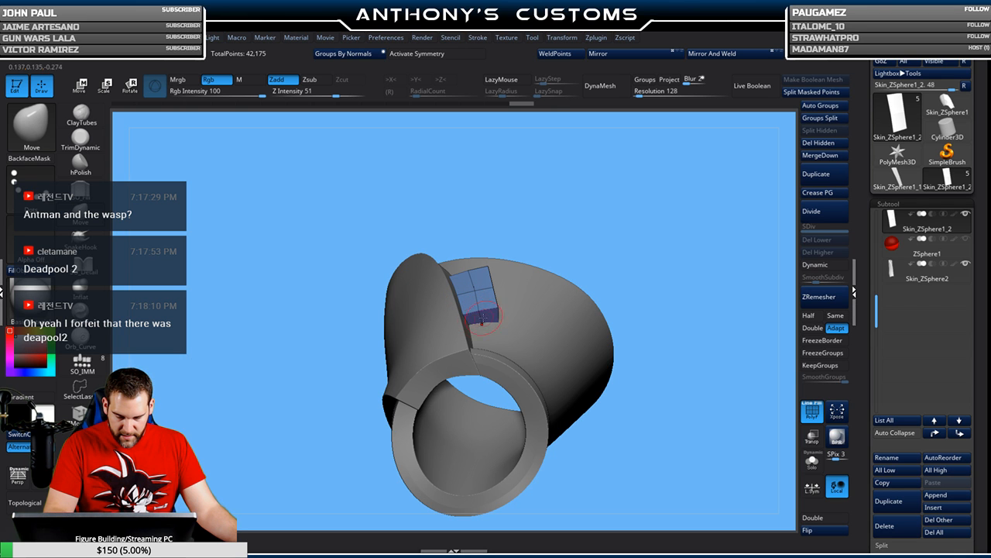
mouse_move(691, 218)
left_mouse_down()
mouse_move(466, 404)
mouse_move(446, 446)
mouse_move(728, 239)
mouse_move(647, 307)
left_mouse_up()
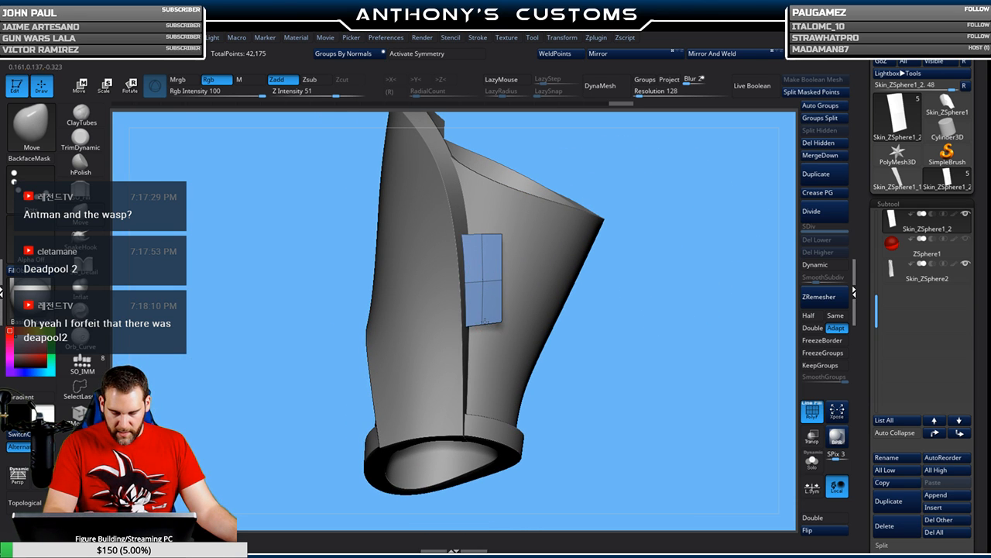
left_click_drag(679, 293, 776, 339)
left_click(812, 460)
left_click_drag(774, 431, 510, 282)
mouse_move(571, 342)
left_mouse_down()
mouse_move(548, 342)
mouse_move(614, 314)
mouse_move(607, 488)
left_mouse_up()
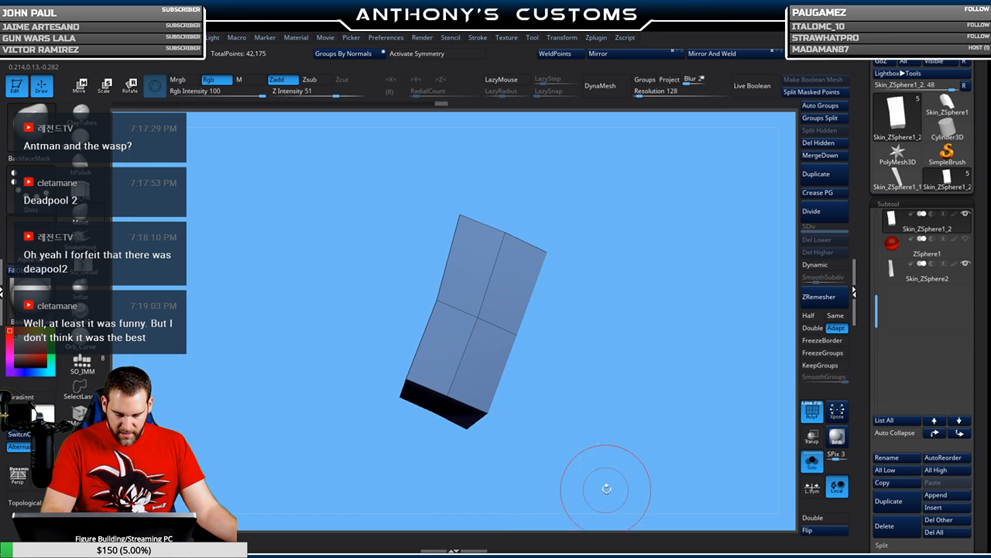
left_click(808, 471)
left_click_drag(723, 291, 757, 351)
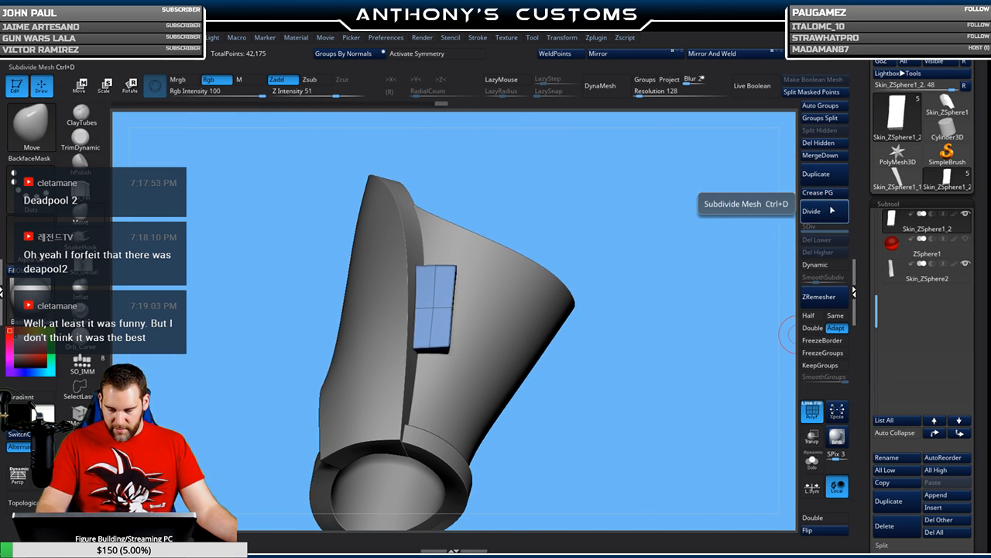
- Turn on Dynamic Subdiv for the block and isolate it for closer work
mouse_move(673, 352)
left_mouse_down()
mouse_move(711, 357)
mouse_move(656, 365)
mouse_move(663, 358)
left_mouse_up()
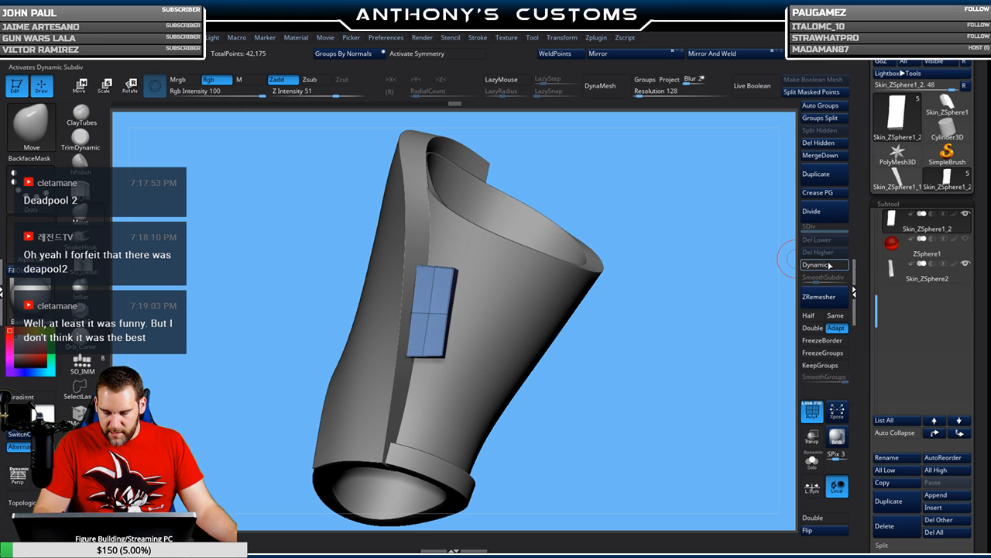
left_click(815, 264)
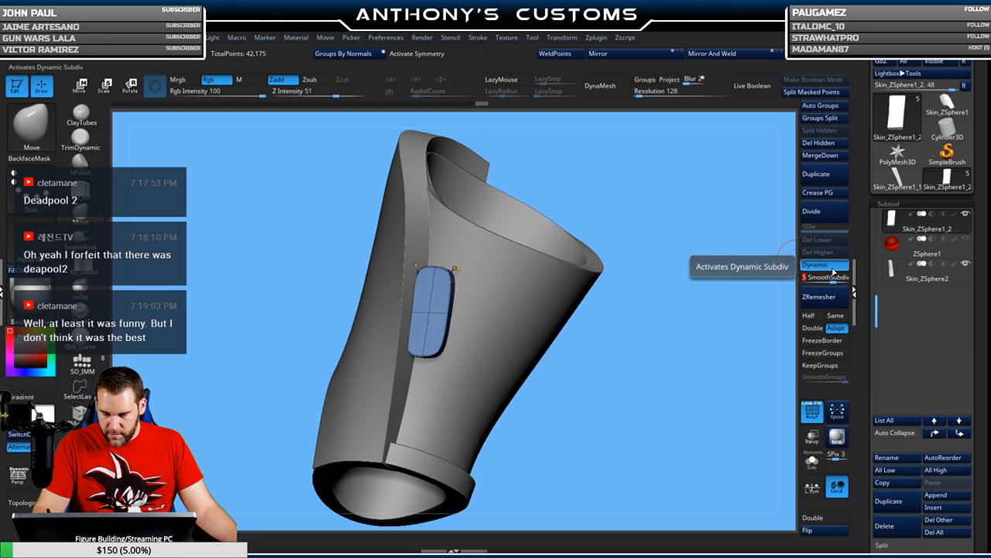
left_click(812, 462)
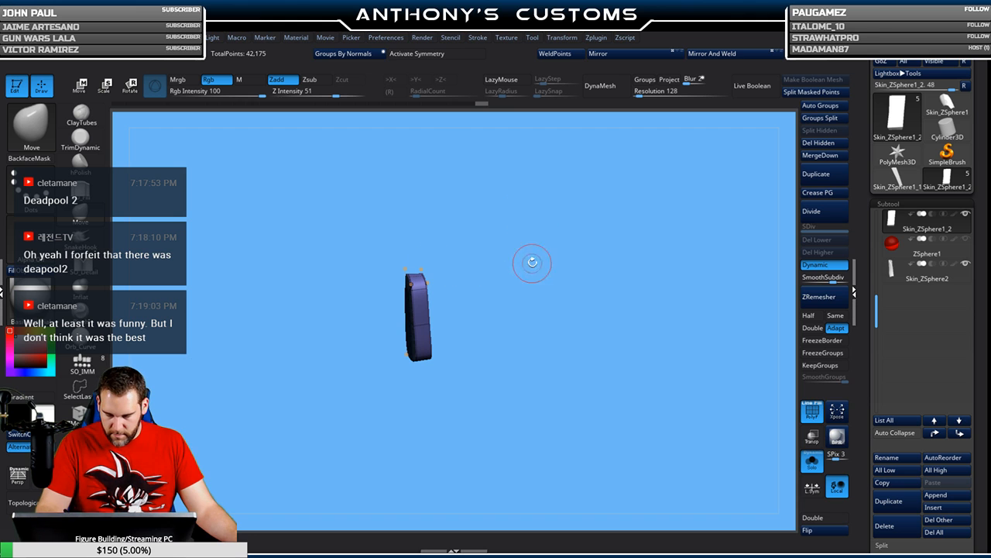
left_click_drag(532, 262, 545, 341, "alt")
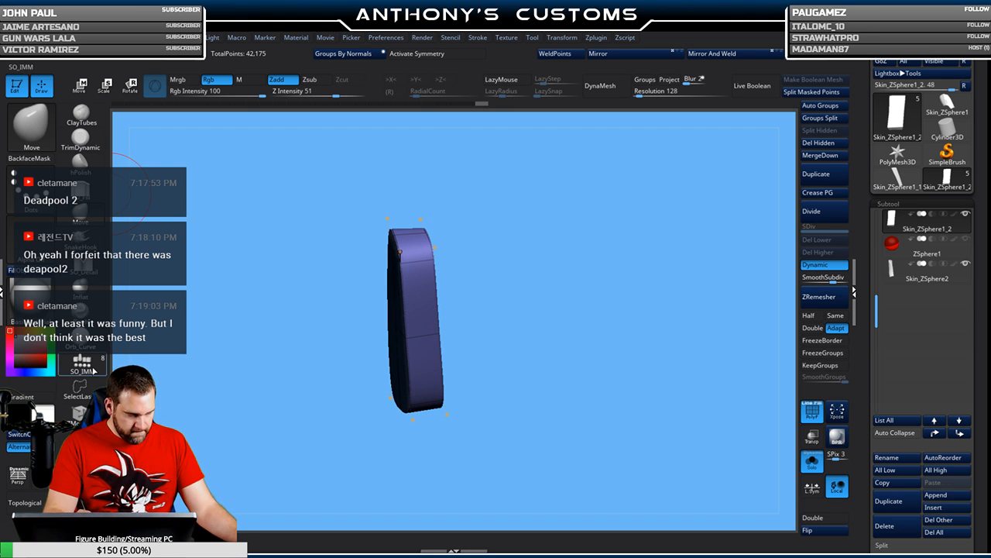
- Set ZModeler's polygon and edge actions to Crease, and turn off Dynamic Subdiv on the block
key("b")
key("z")
key("m")
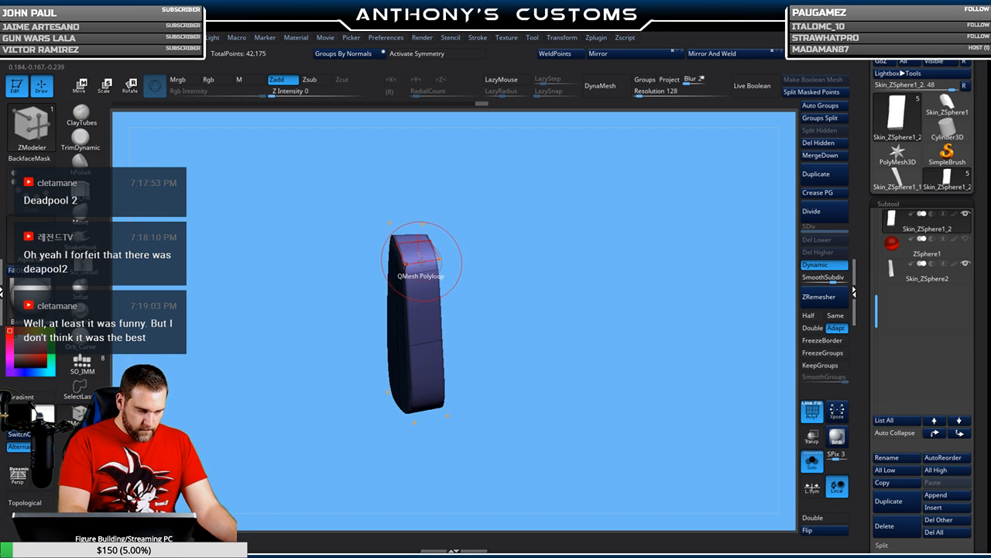
key("space")
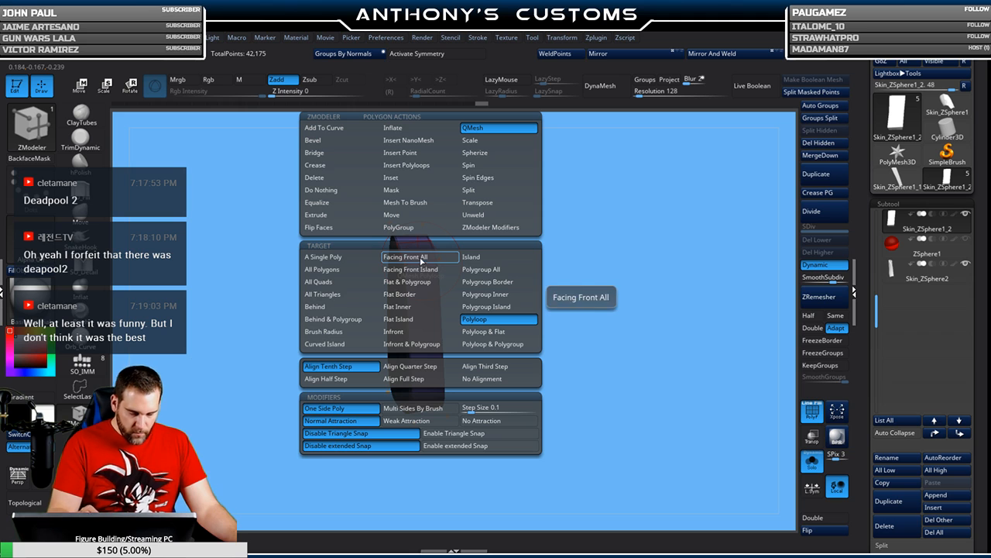
left_click(341, 165)
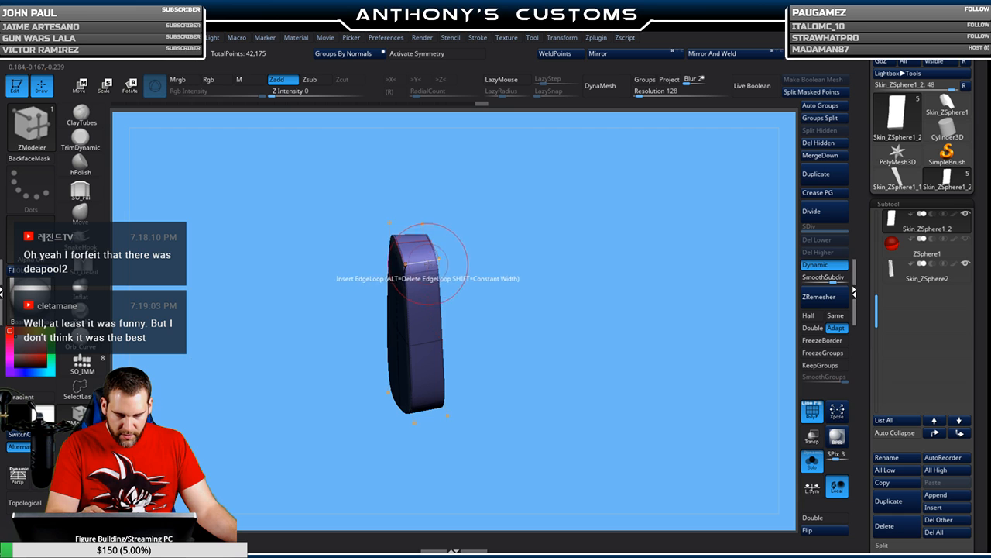
left_click(831, 265)
key("space")
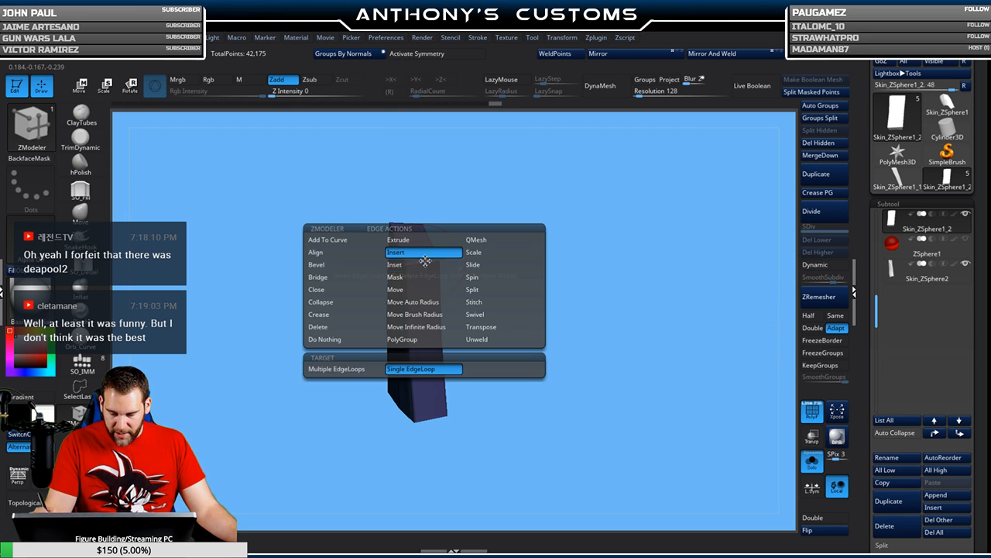
left_click(338, 319)
- Crease the block's sharp edges, turn Dynamic Subdiv back on, and show the wrist guard without the polyframe
left_click_drag(496, 232, 594, 302)
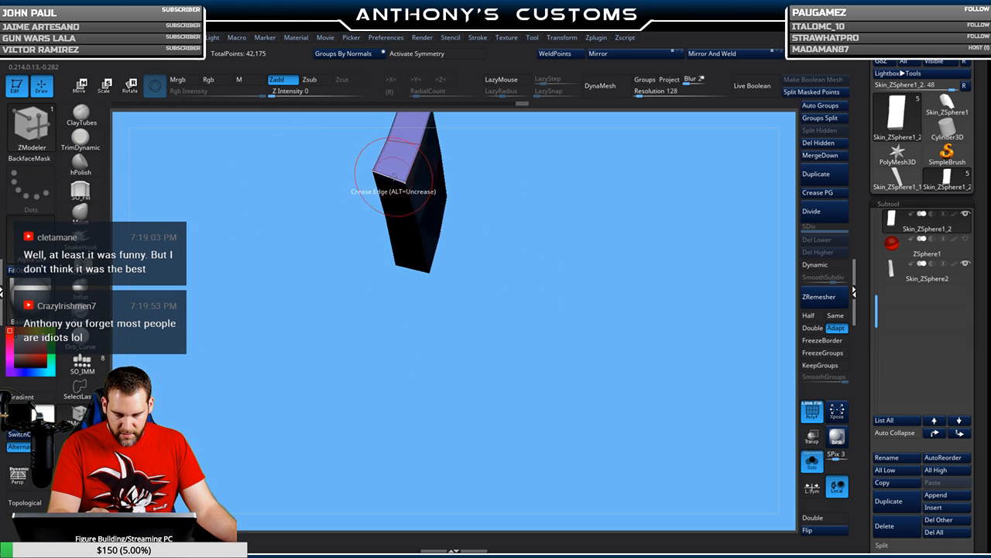
left_click_drag(520, 214, 531, 279)
left_click_drag(544, 200, 448, 252)
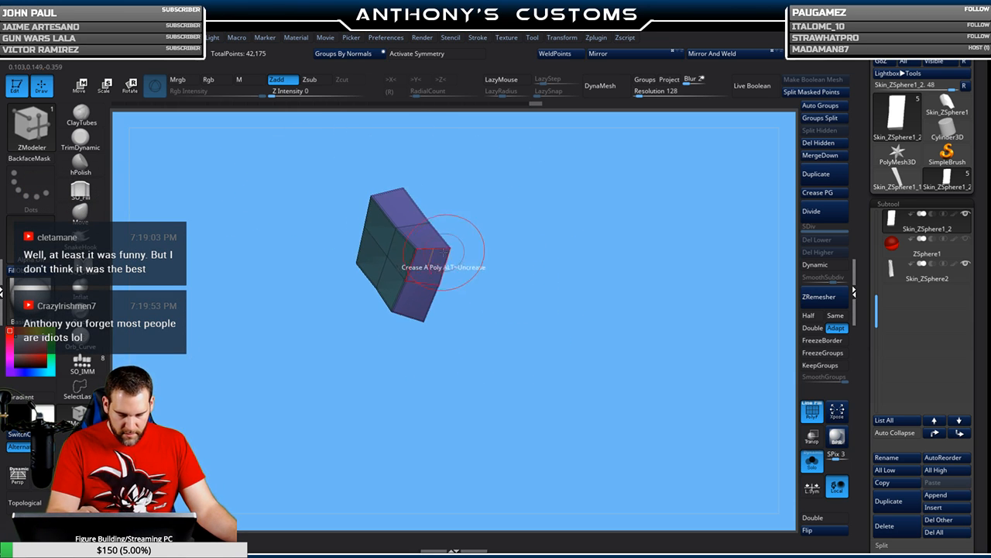
left_click(829, 268)
left_click(813, 463)
left_click_drag(712, 366, 625, 464)
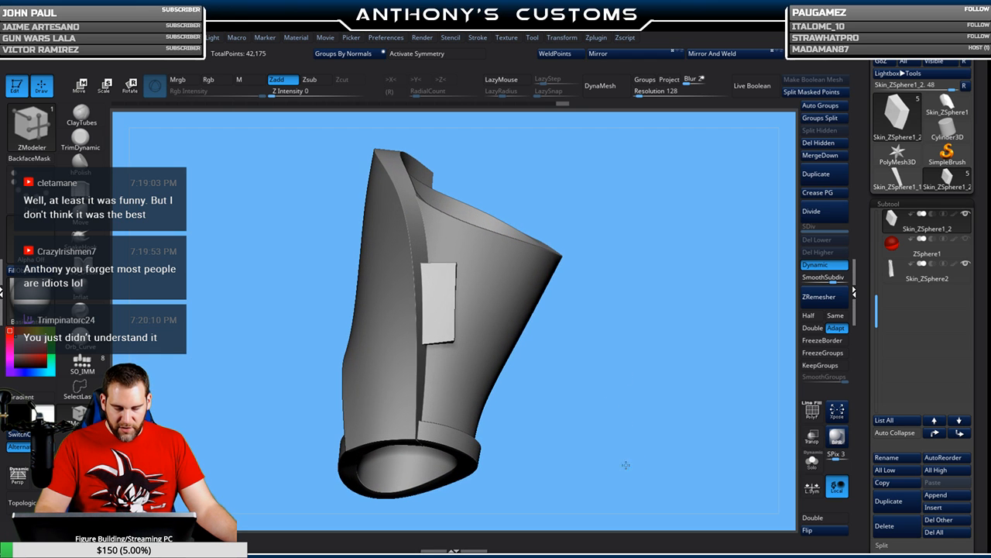
- Adjust the creased block's corners with the Move brush to fit the panel edge and cuff surface
left_click(82, 213)
right_click(607, 207)
left_click_drag(606, 208, 613, 201)
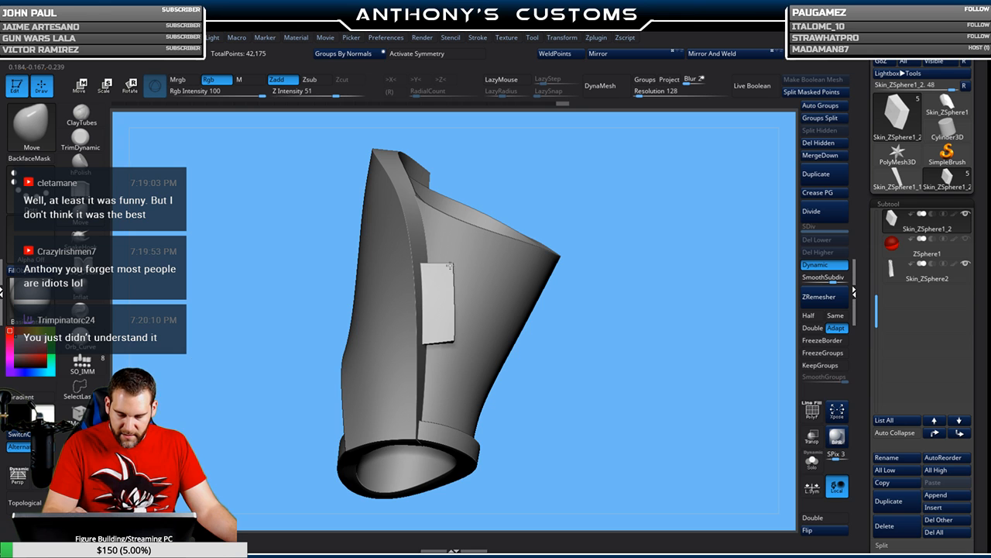
left_click_drag(529, 189, 559, 258)
- Delete the old ZSphere1 subtool
left_click(491, 299, "alt")
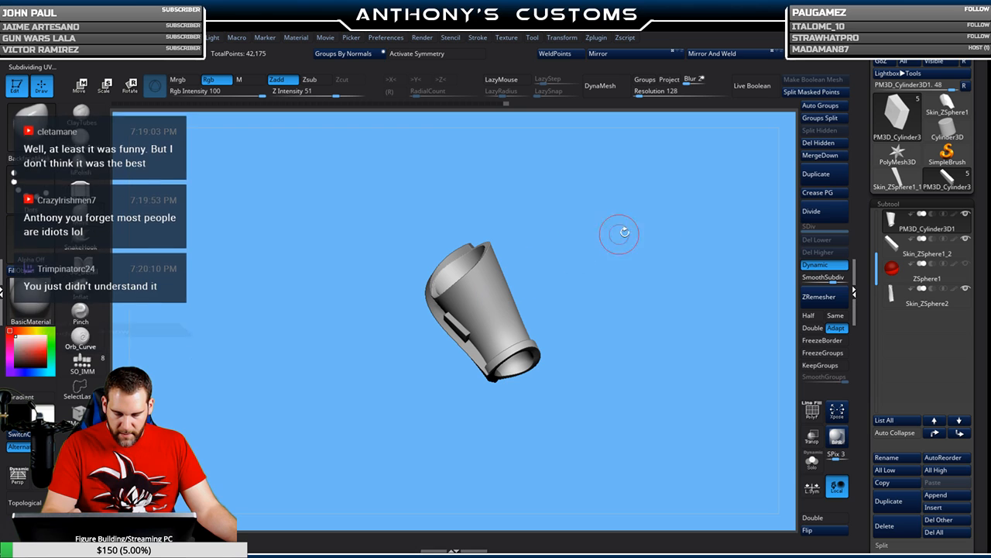
left_click(899, 281)
left_click(931, 520)
left_click(801, 540)
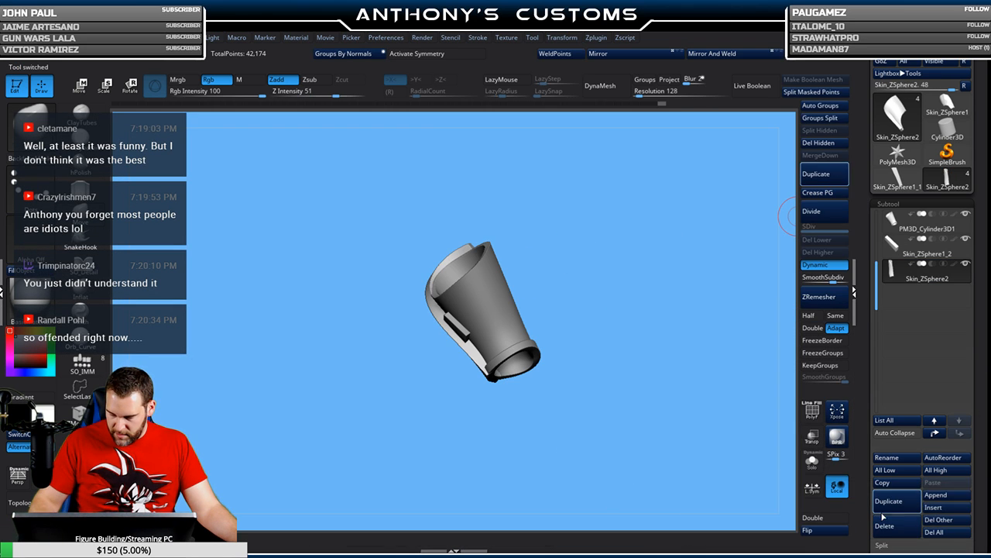
- Insert a fresh ZSphere subtool below Skin_ZSphere2 and move it up and away from the wrist guard
left_click(940, 508)
left_click(788, 384)
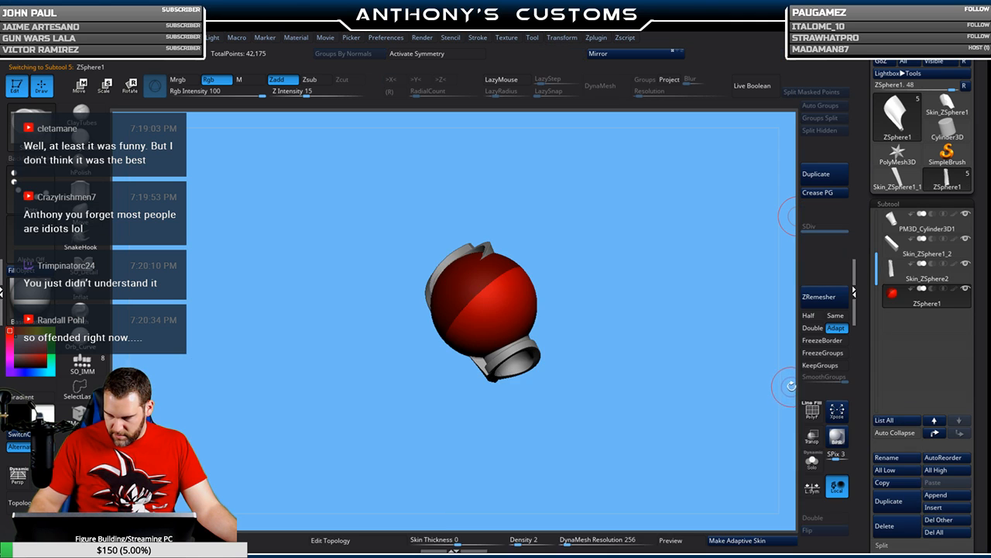
key("w")
left_click_drag(501, 303, 767, 113)
key("q")
mouse_move(627, 375)
left_mouse_down()
mouse_move(648, 357)
mouse_move(655, 330)
mouse_move(642, 403)
mouse_move(648, 371)
left_mouse_up()
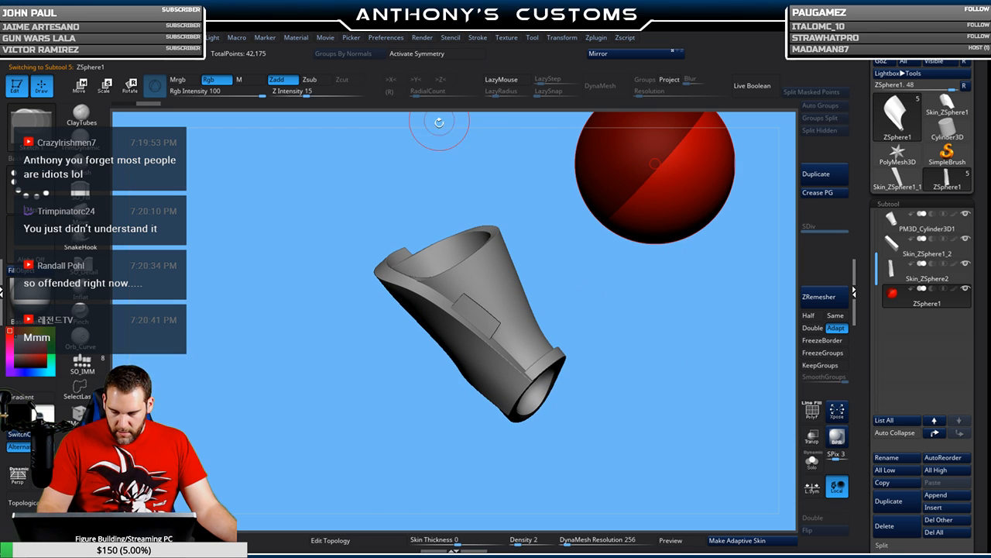
- Enable Edit Topology on the new ZSphere with Density 1 and DynaMesh Resolution 0, and adjust the draw size
left_click(383, 537)
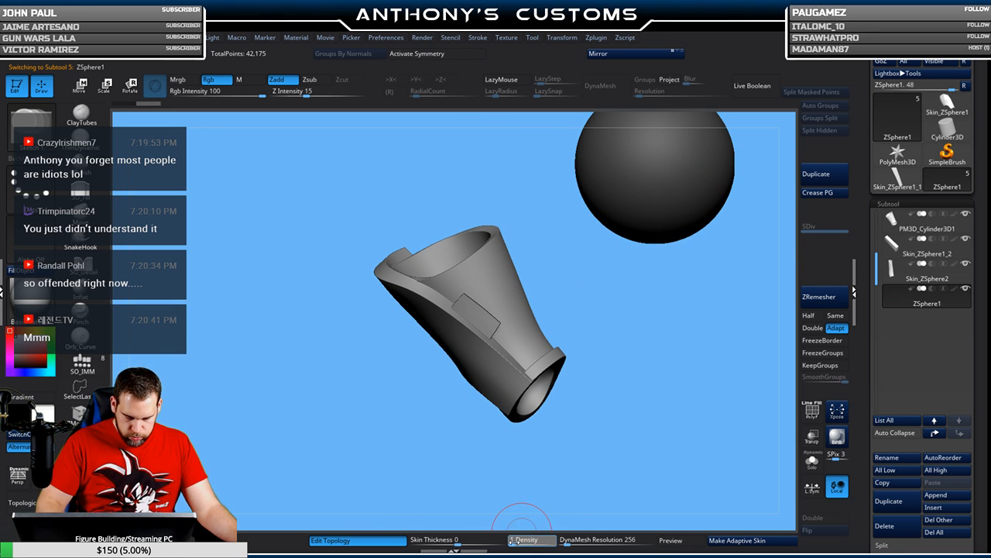
left_click_drag(576, 545, 556, 545)
left_click_drag(612, 334, 624, 406)
mouse_move(646, 171)
left_mouse_down("alt")
mouse_move(609, 206)
mouse_move(593, 191)
mouse_move(433, 282)
left_mouse_up("alt")
key("space")
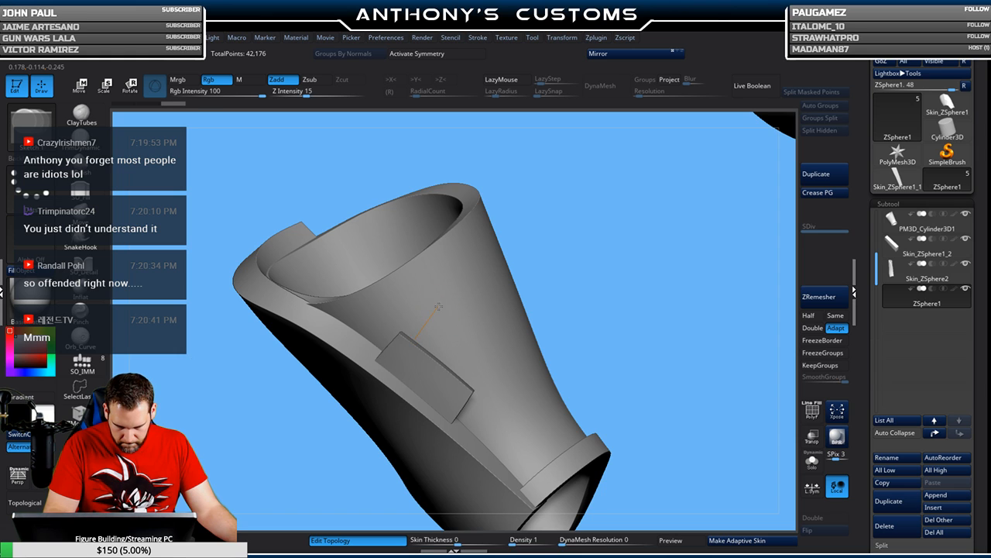
- Place a line of topology points around the cuff below its rim, from the raised block to the far panel edge
left_click_drag(547, 217, 426, 300)
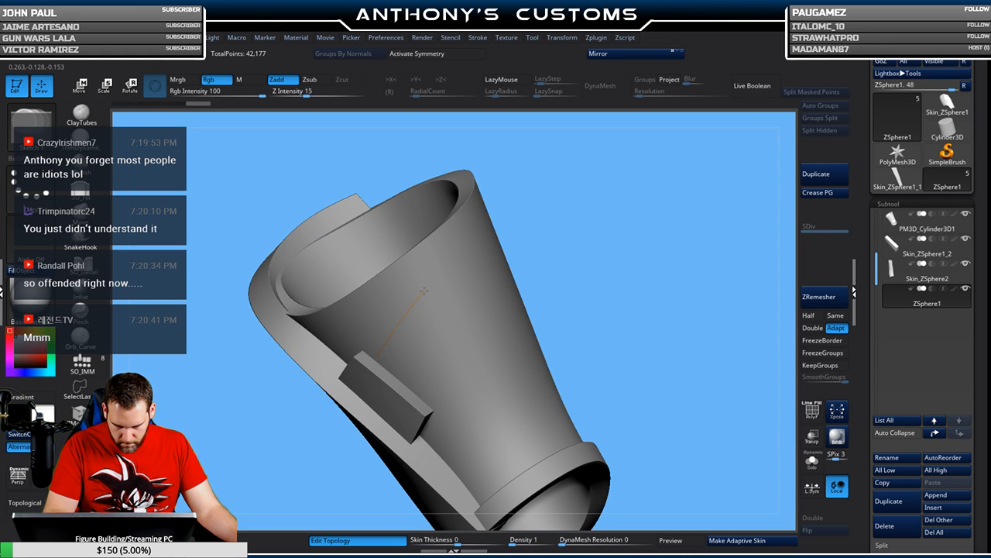
left_click_drag(602, 196, 404, 280)
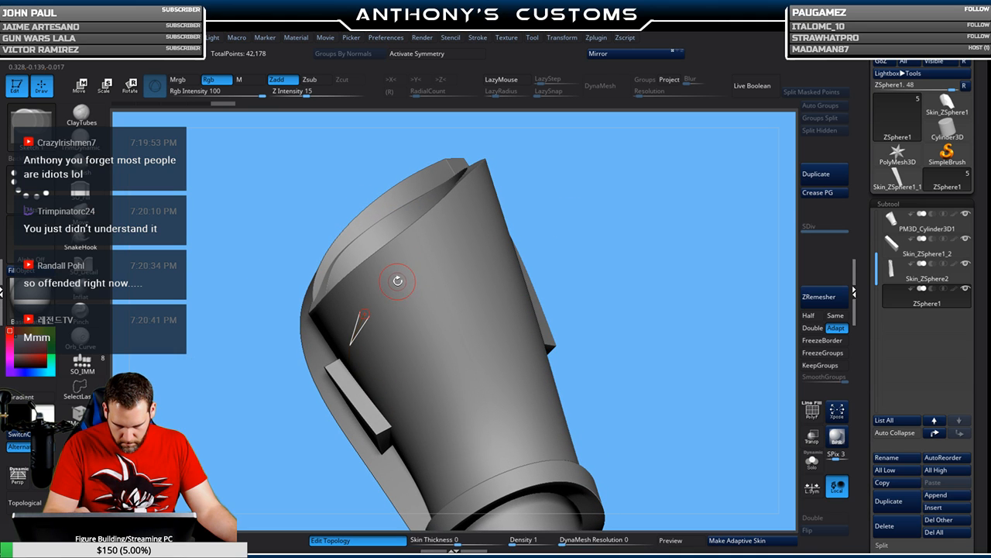
left_click_drag(553, 186, 460, 233)
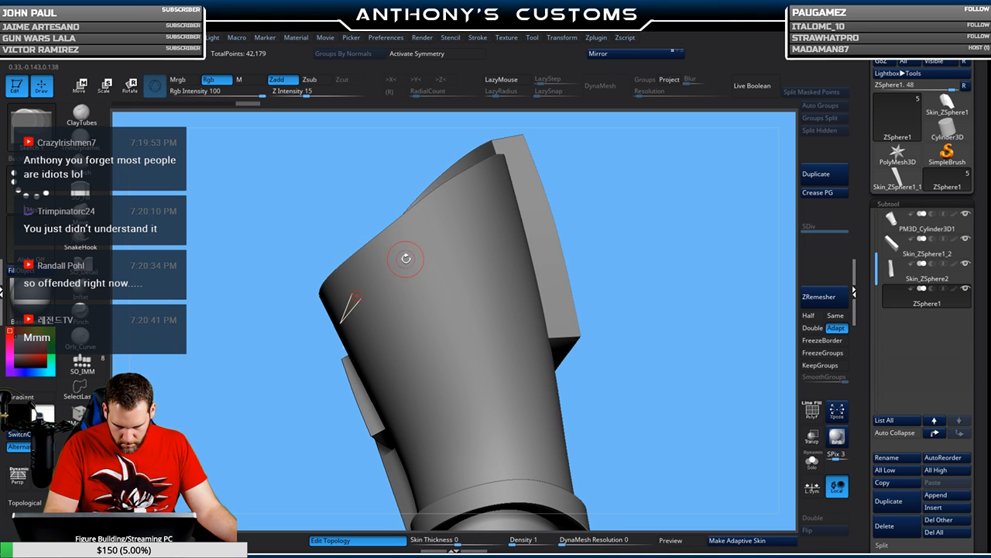
left_click_drag(504, 191, 666, 272)
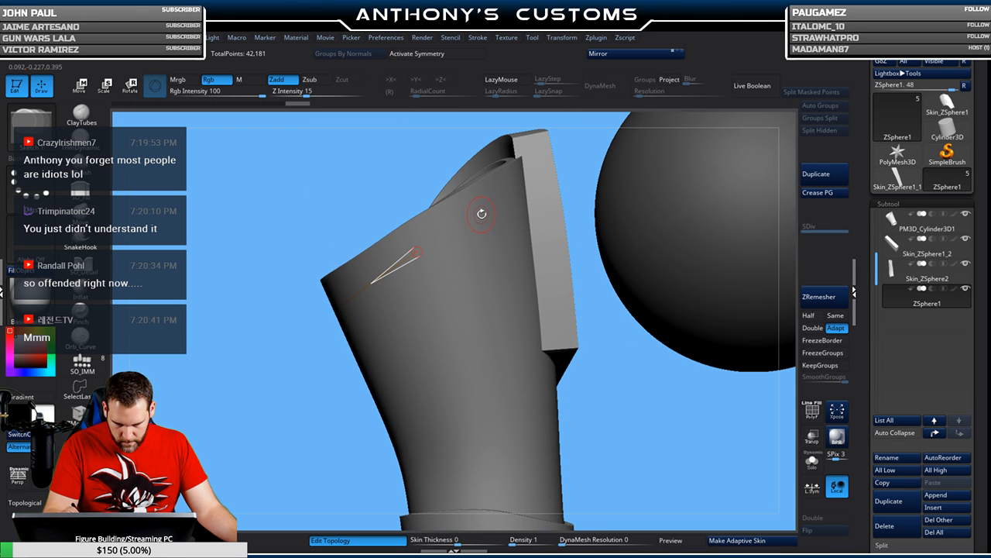
left_click_drag(572, 147, 549, 176)
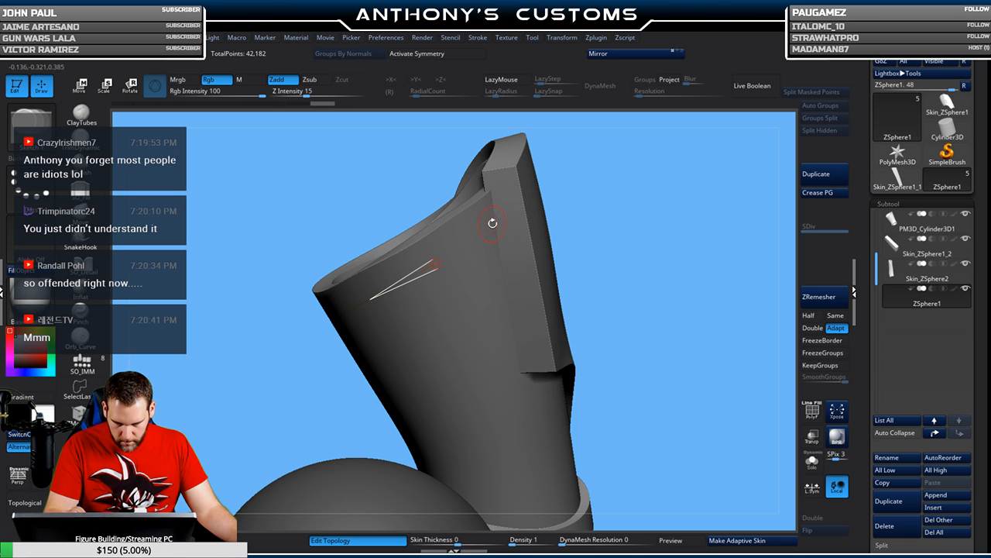
left_click_drag(608, 228, 542, 203)
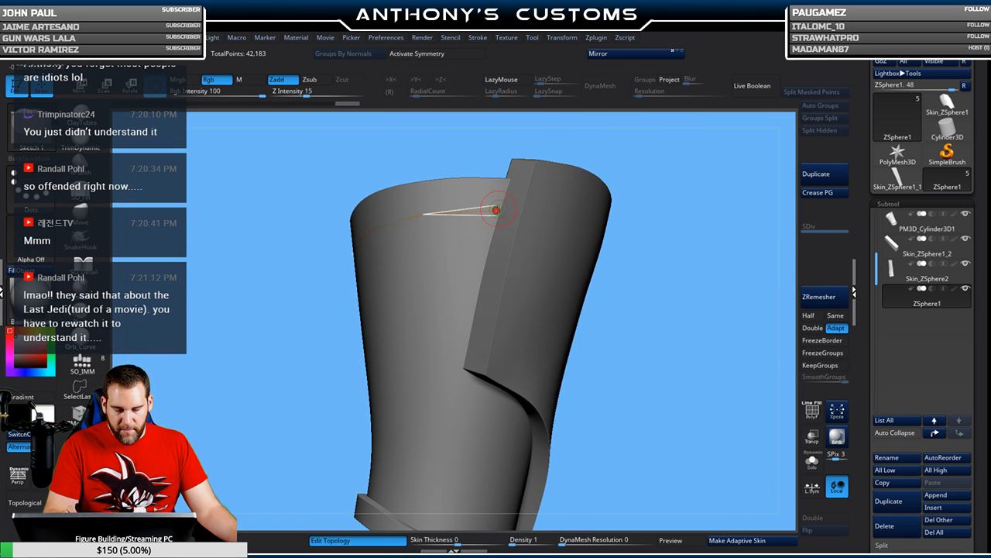
left_click_drag(649, 238, 641, 230)
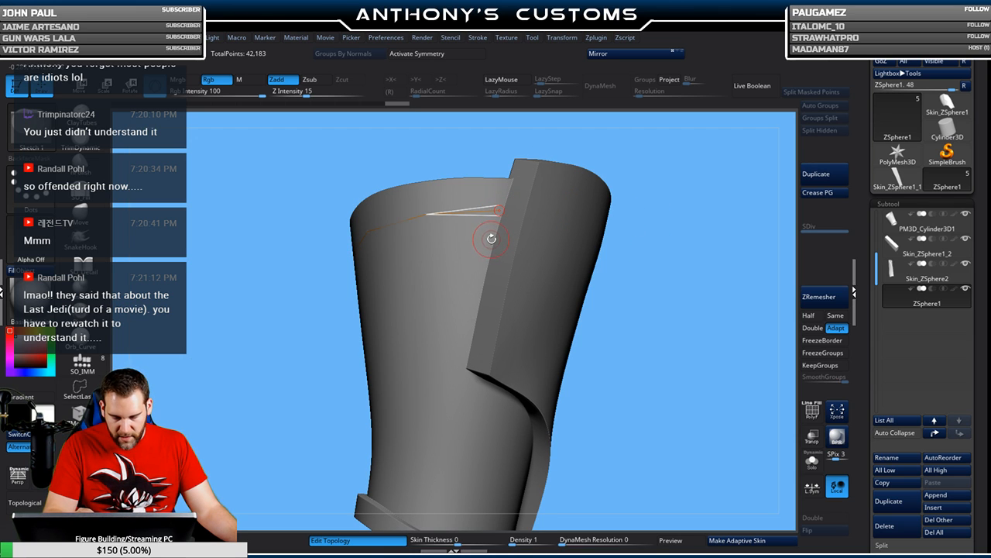
- Add a lower row of points from the panel edge and join it to the upper line, forming the strap's first quads
left_click(427, 243)
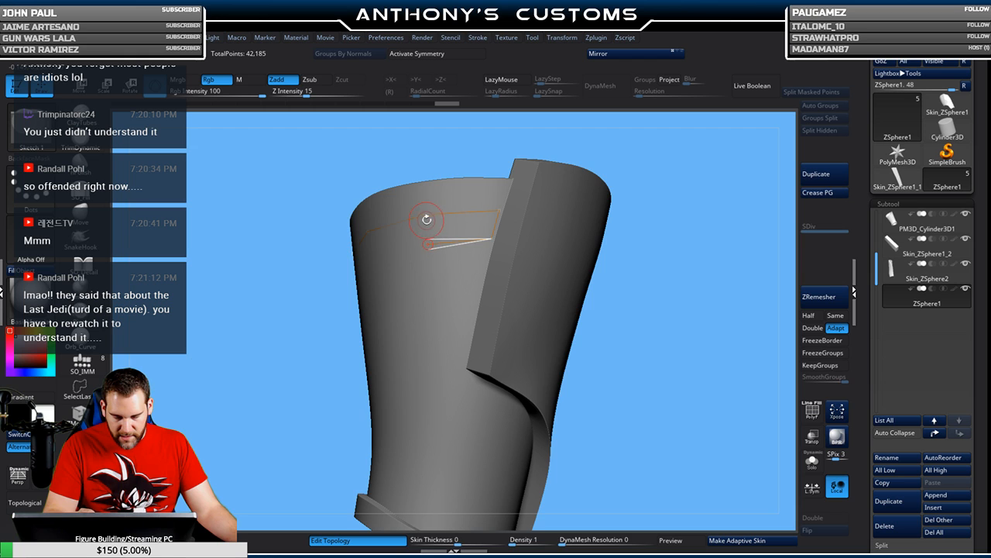
left_click_drag(619, 193, 694, 181)
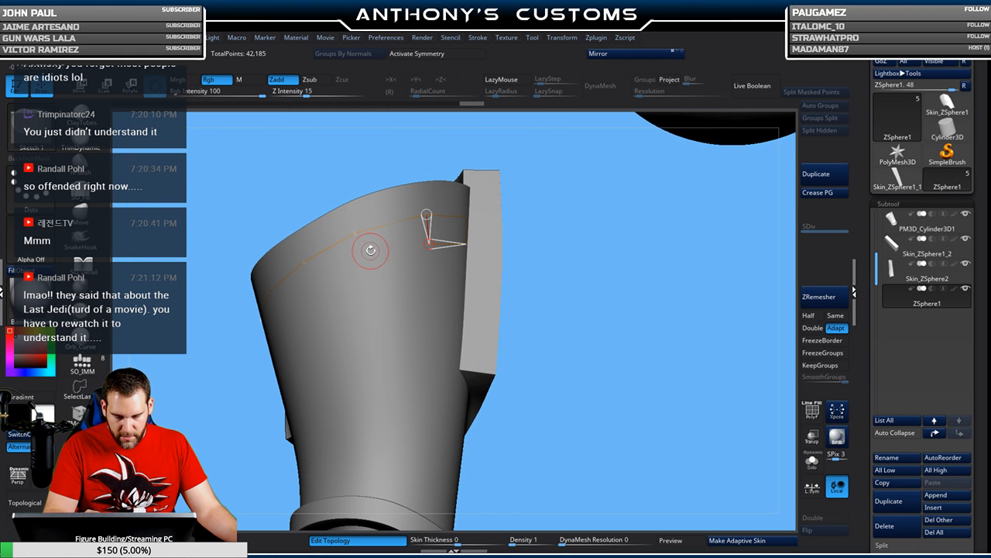
left_click(362, 258)
left_click(356, 233)
mouse_move(571, 238)
left_mouse_down()
mouse_move(573, 186)
mouse_move(599, 239)
mouse_move(588, 230)
left_mouse_up()
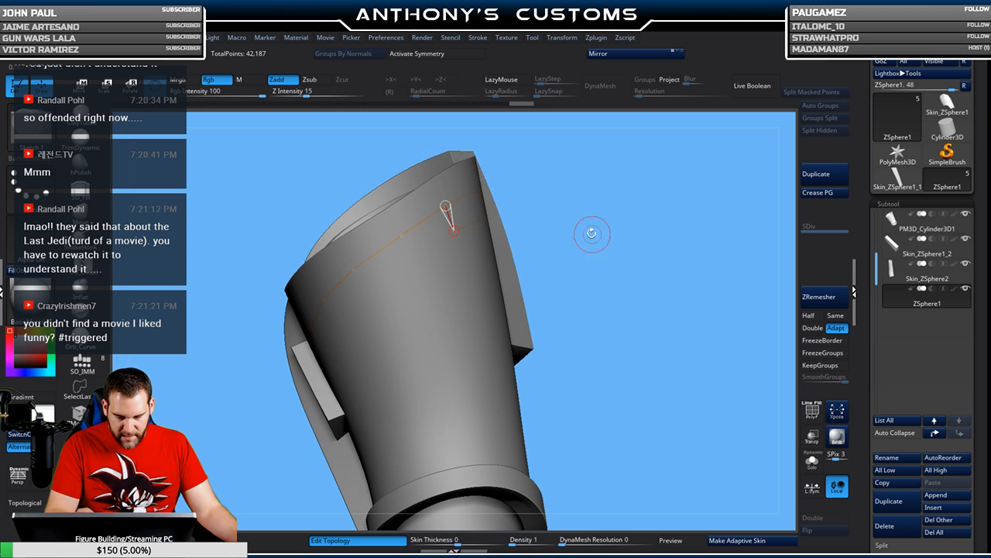
left_click(414, 252)
left_click(400, 238)
left_click_drag(540, 198, 585, 190)
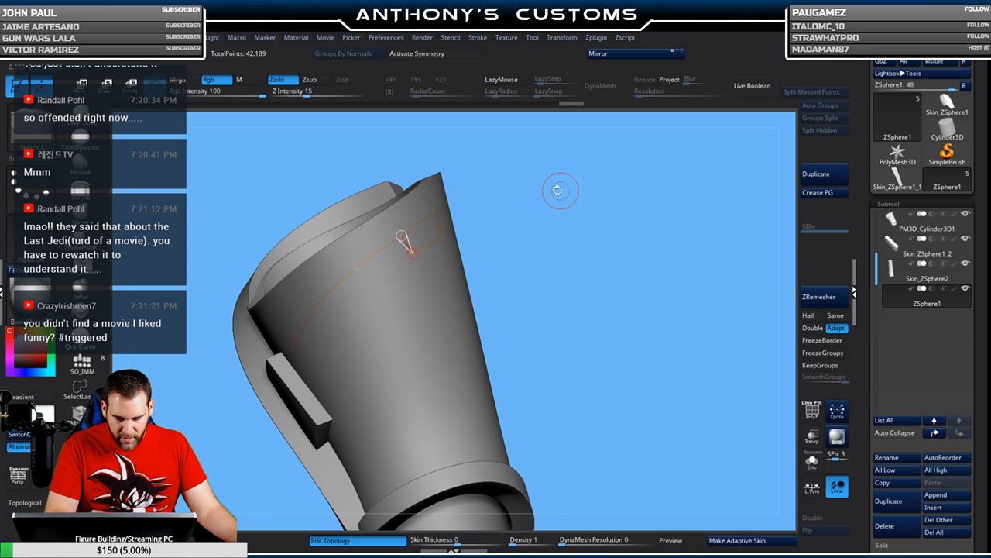
left_click(374, 283)
left_click(357, 267)
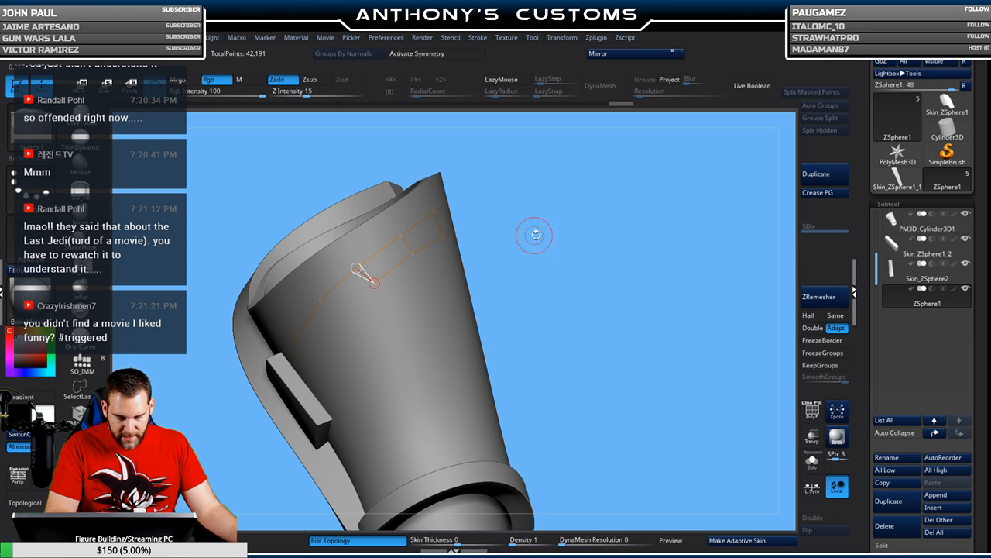
- Complete the first strap's remaining quads around the cuff to the raised block and end the point chain
left_click_drag(520, 230, 461, 207)
left_click(343, 312)
left_click(321, 298)
left_click_drag(537, 255, 592, 215)
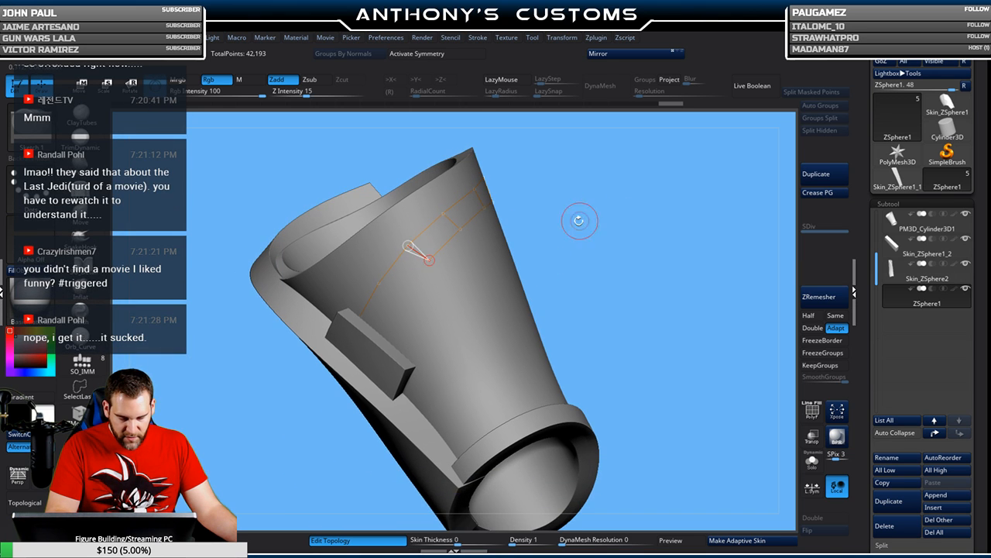
left_click_drag(533, 228, 515, 208)
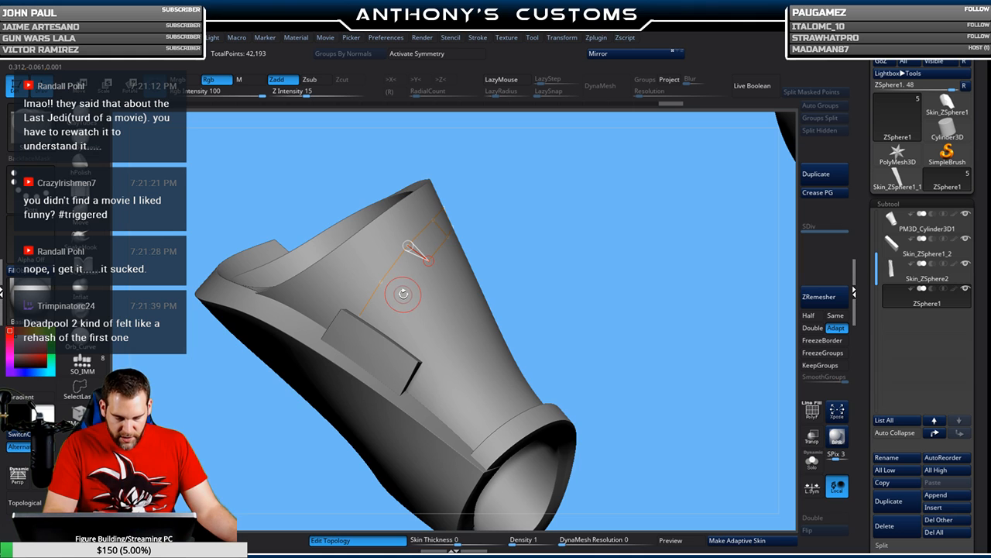
left_click(403, 295)
left_click(381, 282)
left_click_drag(556, 215, 579, 235)
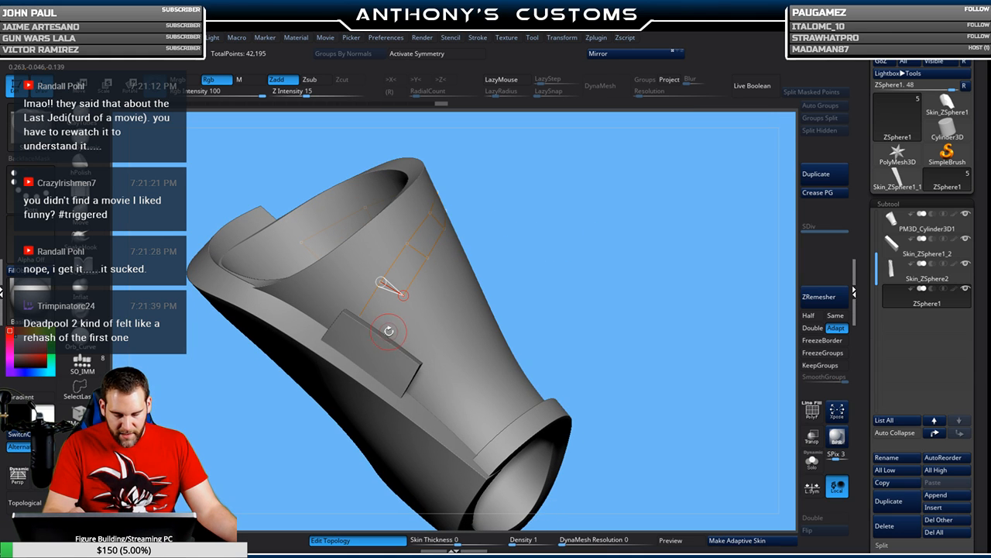
left_click(360, 315)
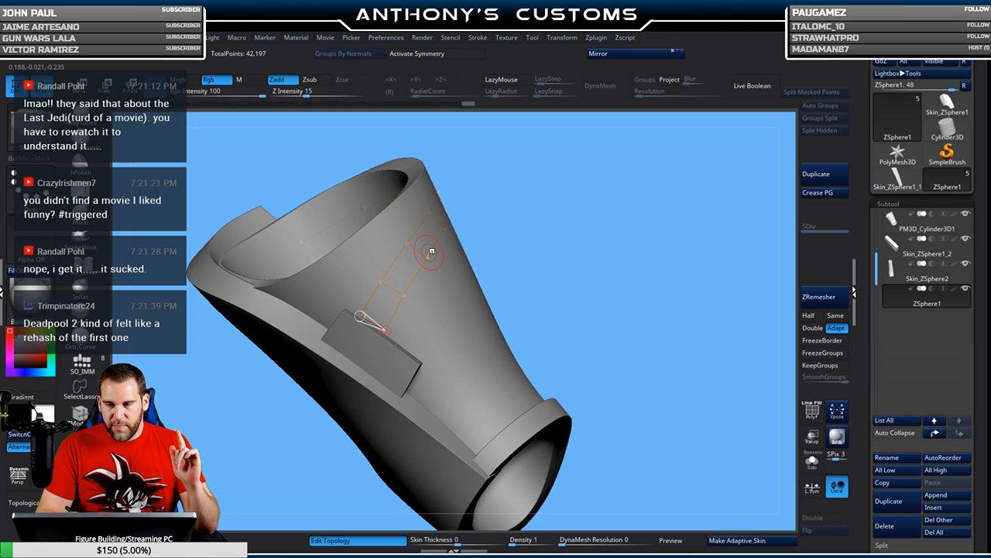
left_click(646, 316)
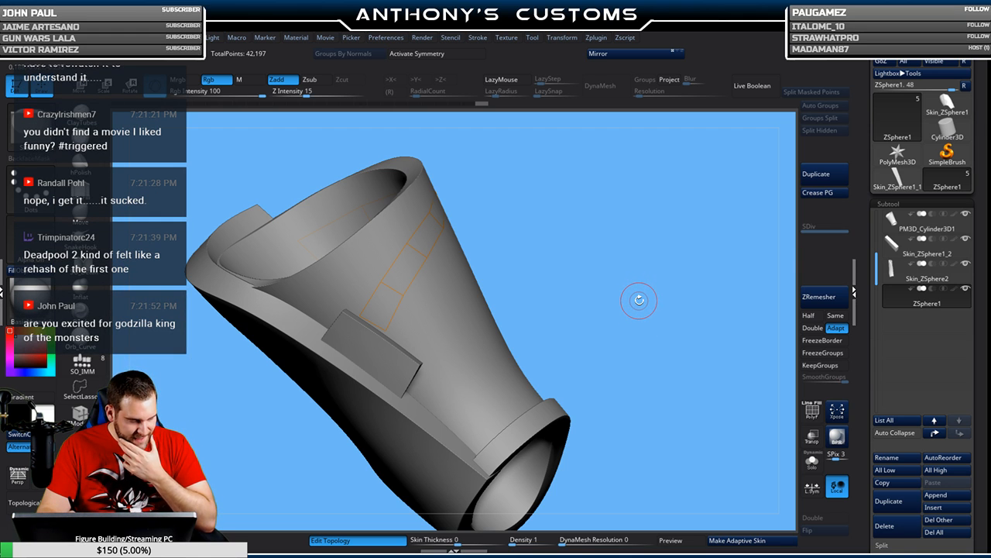
- Move the first strap's topology points to even out its edges along the cuff and at the panel
mouse_move(644, 308)
left_mouse_down()
mouse_move(633, 316)
mouse_move(626, 304)
mouse_move(634, 310)
left_mouse_up()
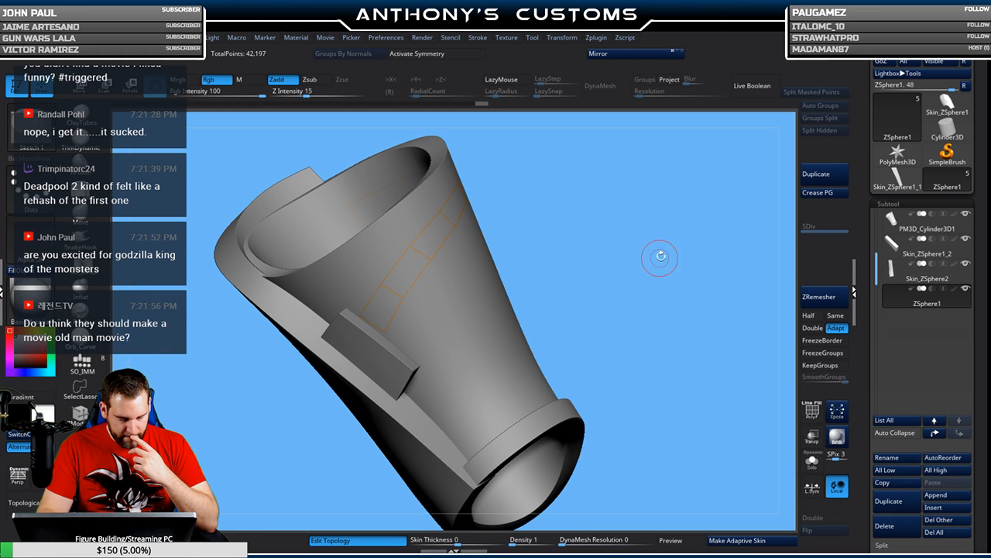
left_click_drag(666, 236, 691, 231)
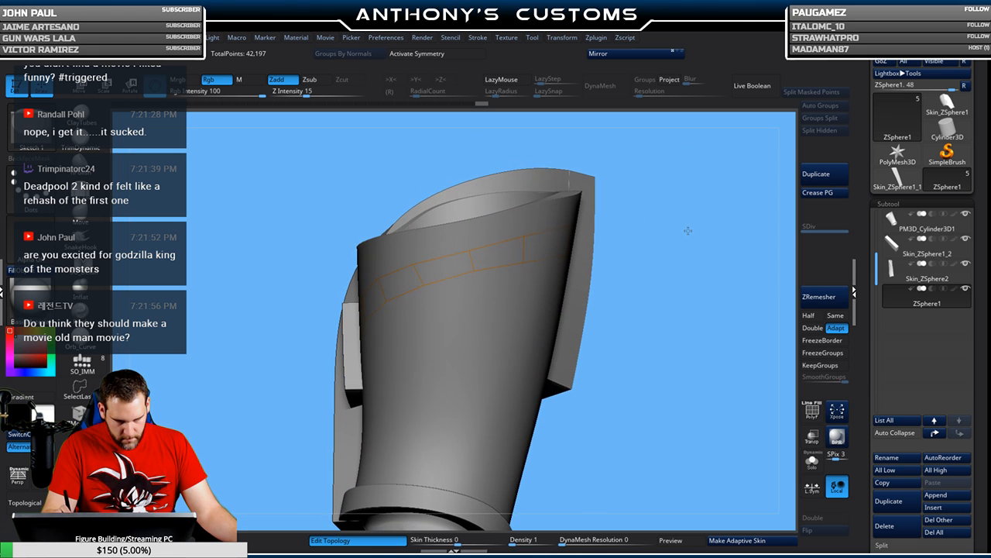
left_click_drag(469, 247, 472, 237)
mouse_move(682, 182)
left_mouse_down()
mouse_move(698, 194)
mouse_move(666, 193)
mouse_move(632, 248)
left_mouse_up()
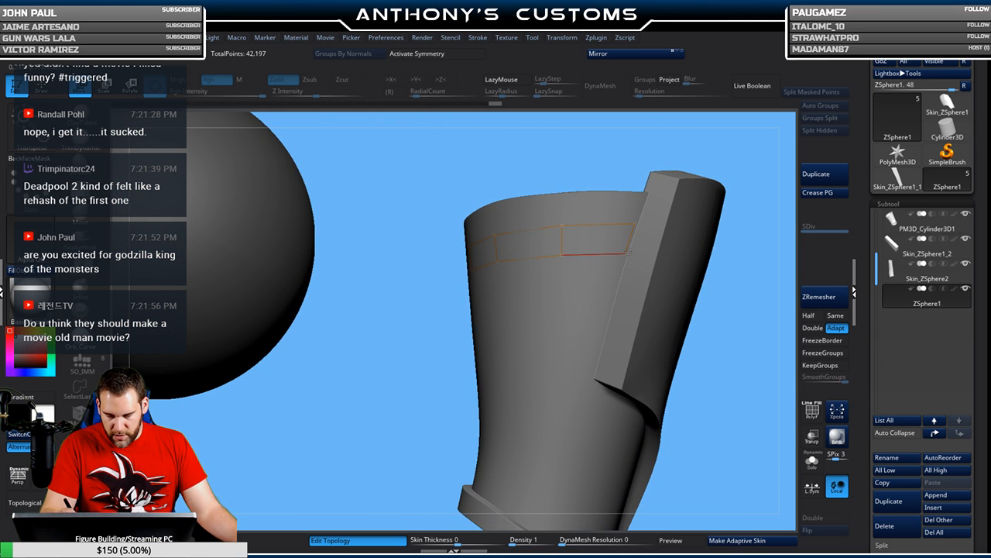
left_click_drag(607, 162, 656, 217)
- Start a second topology strap beside the raised block, below the first one, and build its first quads around the cuff
left_click(427, 345)
left_click_drag(642, 265, 637, 235)
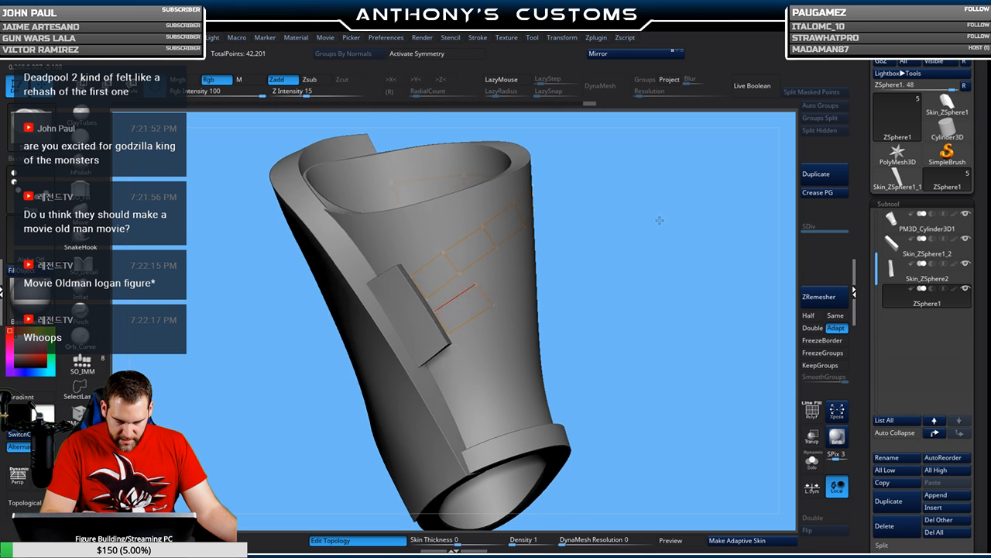
left_click_drag(641, 231, 590, 226)
left_click(517, 258)
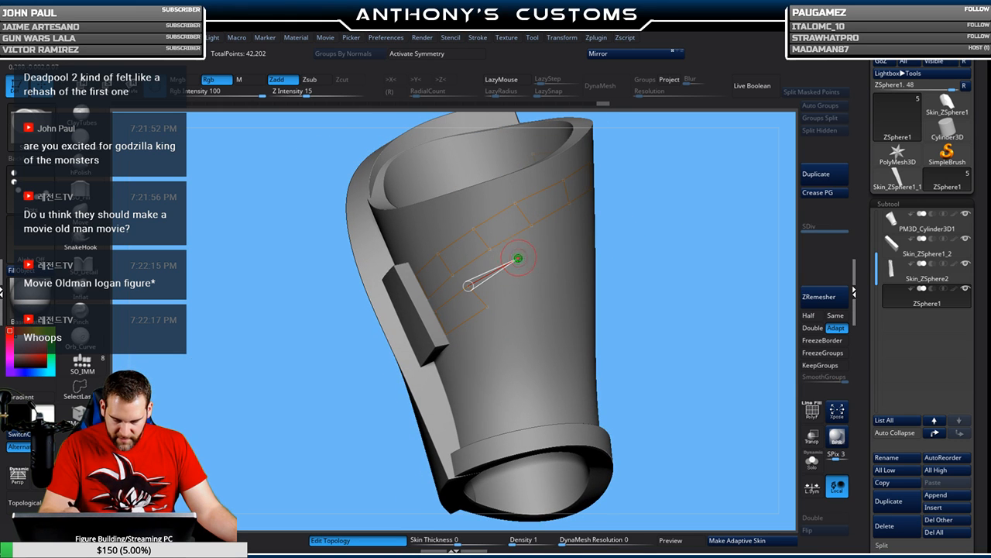
left_click(487, 307)
left_click_drag(705, 207, 664, 210)
left_click(553, 243)
key("ctrl+z")
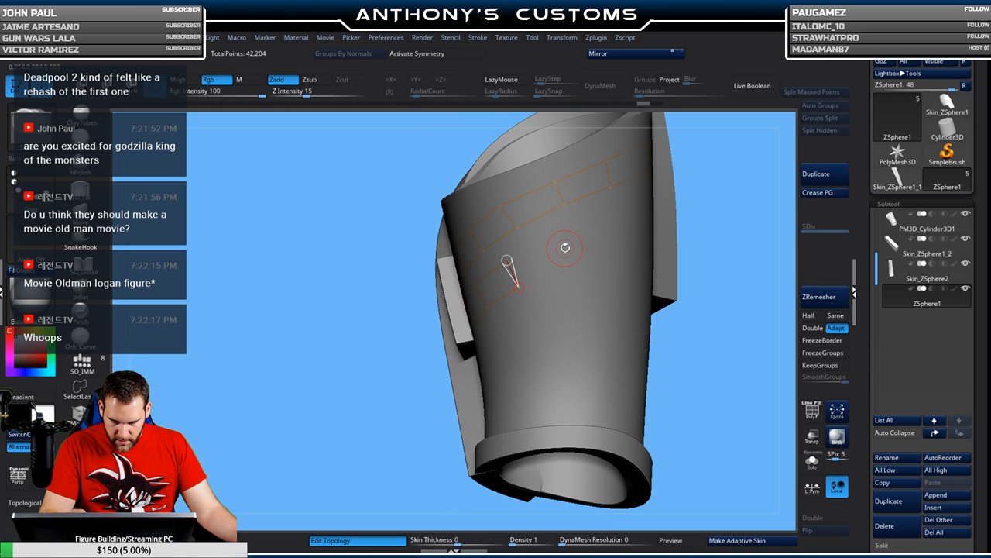
left_click(573, 261)
left_click(551, 240)
left_click(507, 261)
- Extend the second strap by another quad across the back of the cuff towards the panel
left_click_drag(712, 166, 713, 174)
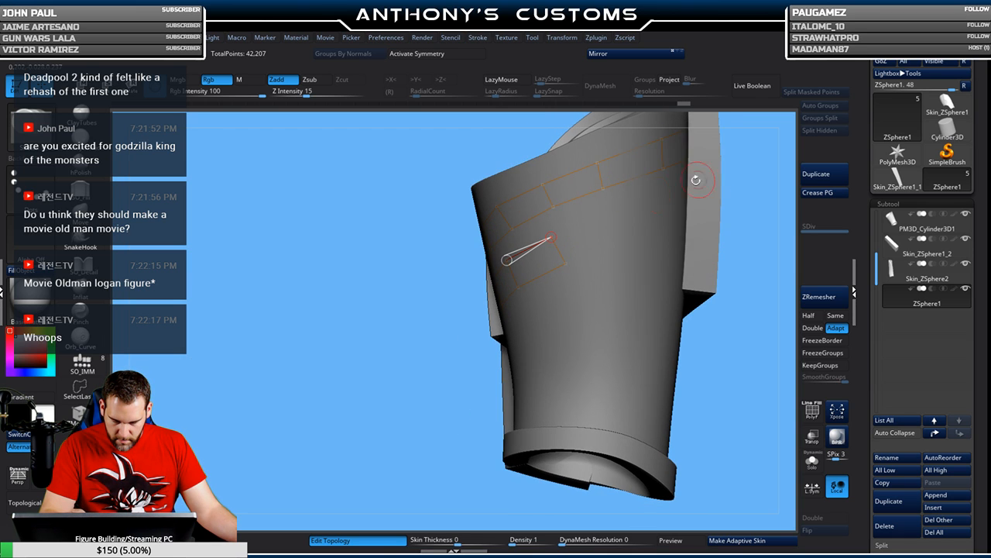
left_click(610, 219)
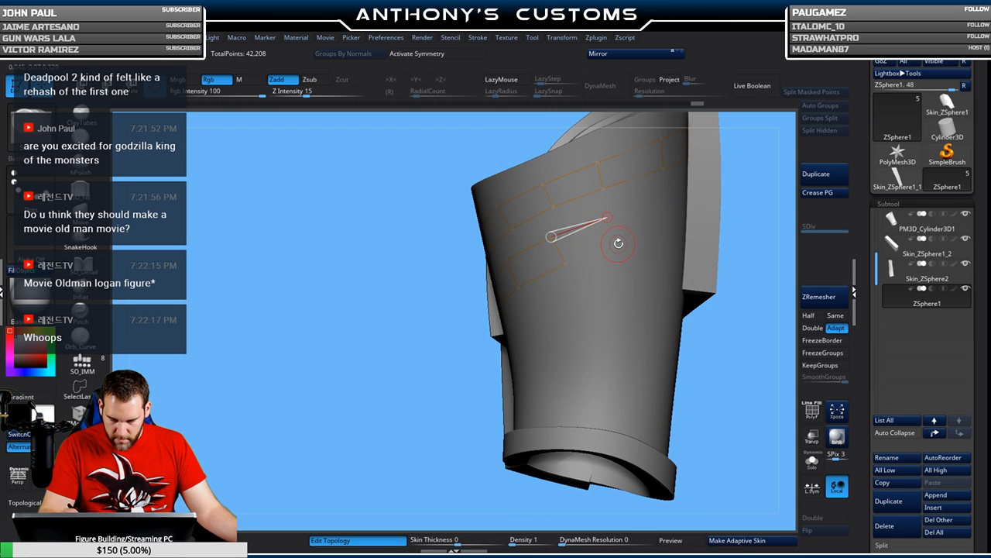
left_click_drag(788, 174, 728, 181)
left_click_drag(457, 316, 316, 390, "alt")
left_click_drag(652, 432, 646, 398)
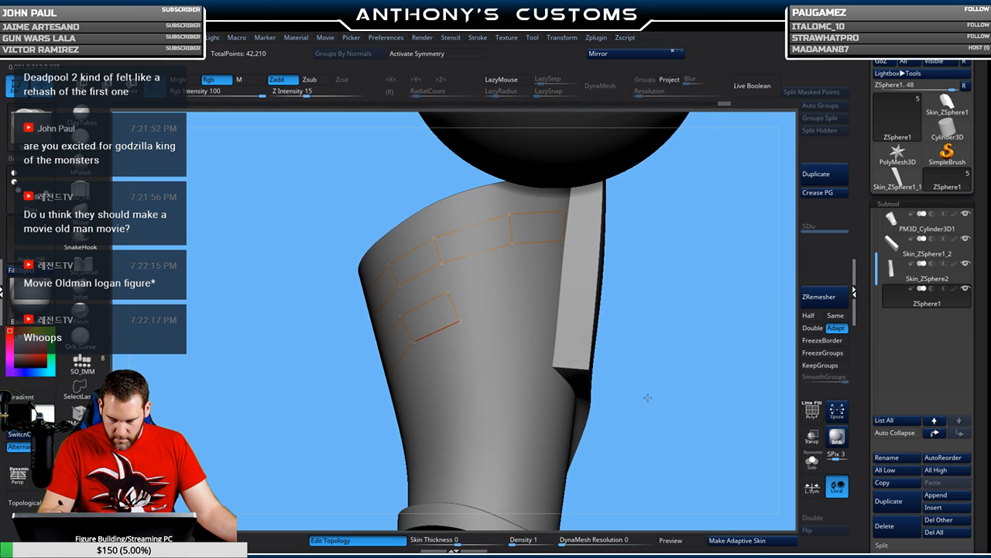
left_click(520, 309)
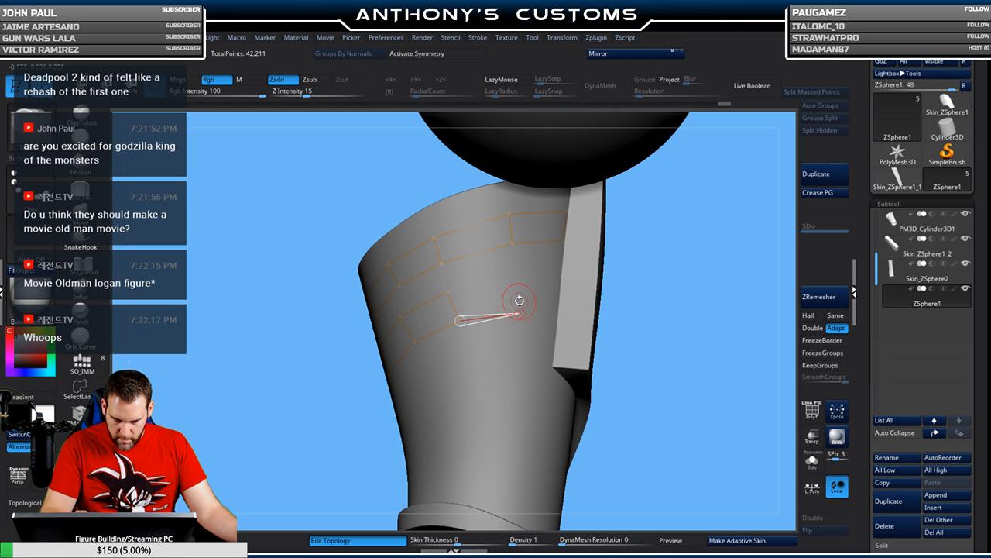
left_click(518, 280)
left_click(448, 291)
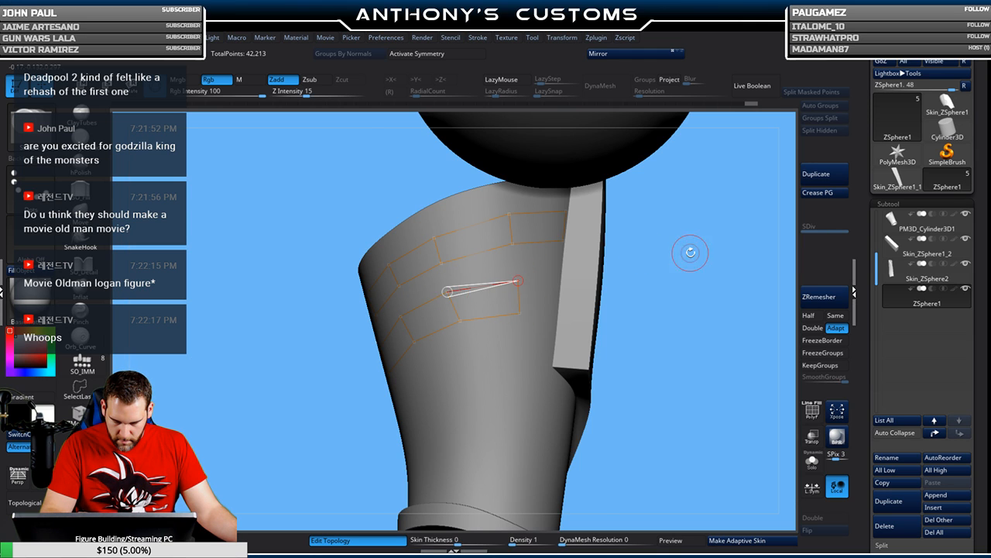
- Close the second strap with a final quad against the panel edge
left_click_drag(690, 253, 637, 259)
left_click(506, 280)
left_click(548, 321)
left_click(507, 314)
left_click_drag(713, 281, 656, 312, "alt")
mouse_move(658, 351)
left_mouse_down()
mouse_move(669, 358)
mouse_move(643, 348)
mouse_move(658, 348)
mouse_move(659, 370)
mouse_move(650, 364)
left_mouse_up()
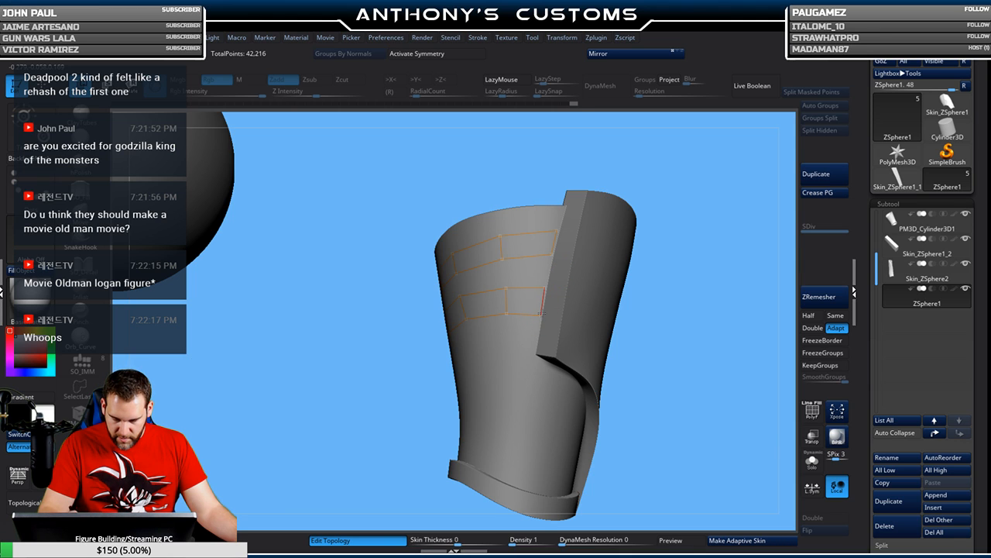
- Move the second strap's points across the back and near the raised block to run parallel to the first strap
left_click(506, 289)
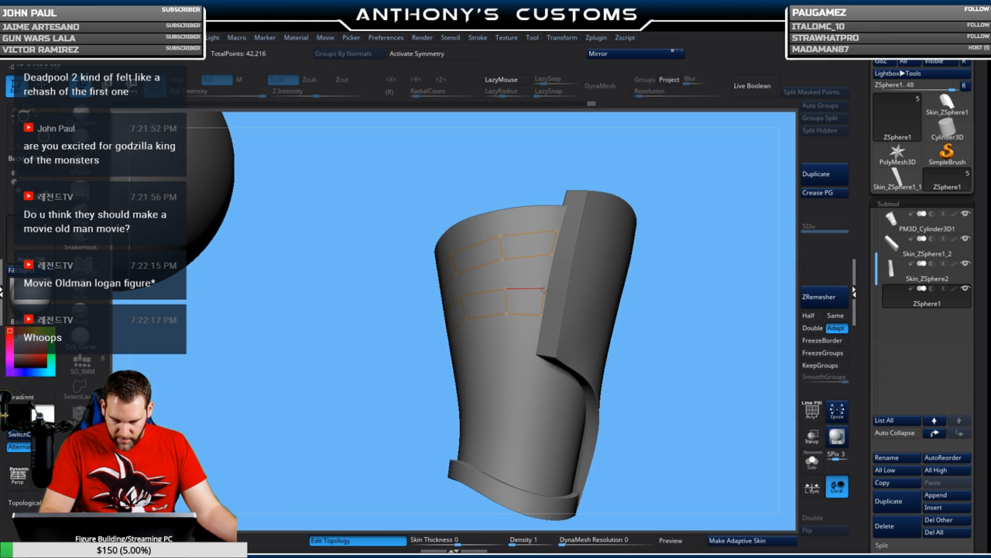
left_click_drag(685, 244, 729, 237)
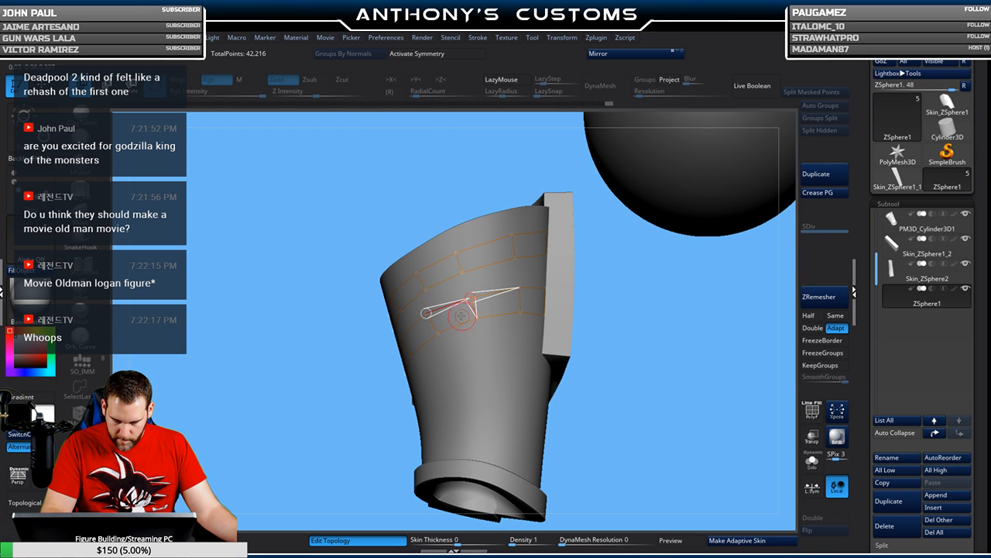
left_click_drag(606, 304, 631, 306)
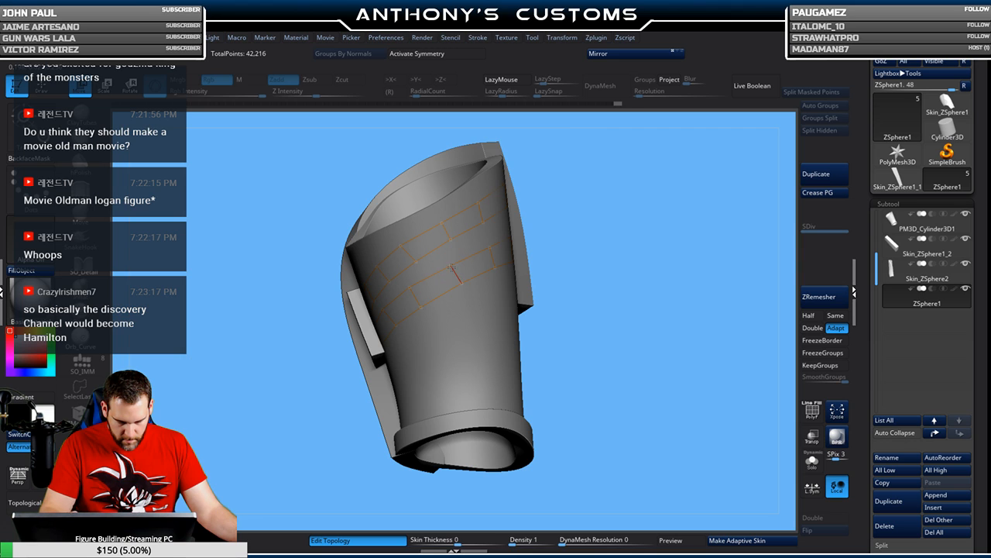
left_click_drag(582, 234, 611, 203)
left_click_drag(550, 272, 566, 247)
left_click(415, 283)
left_click_drag(568, 228, 544, 241)
left_click_drag(634, 234, 601, 239)
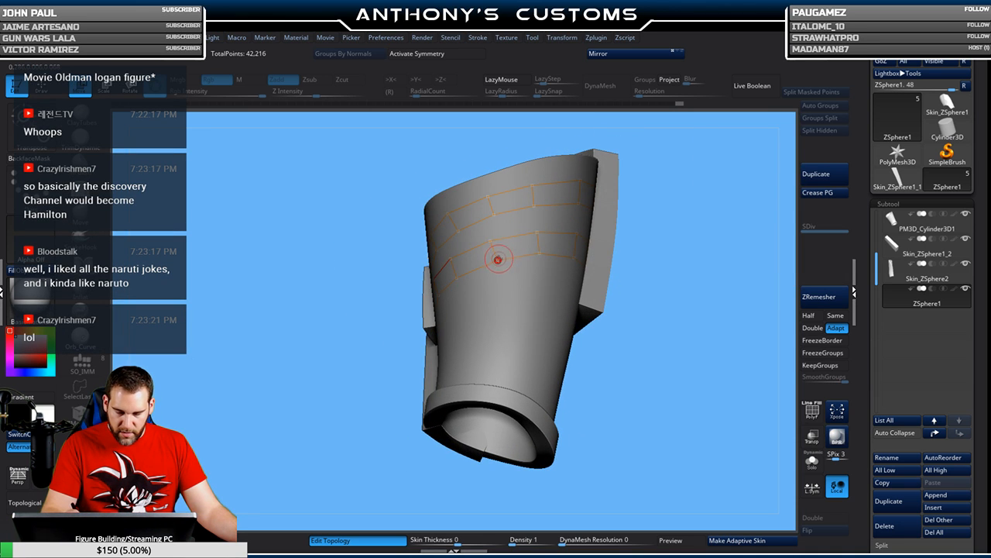
- Adjust the second strap's end points at the panel edge and fine-tune the spacing between both straps
left_click_drag(634, 194, 606, 246)
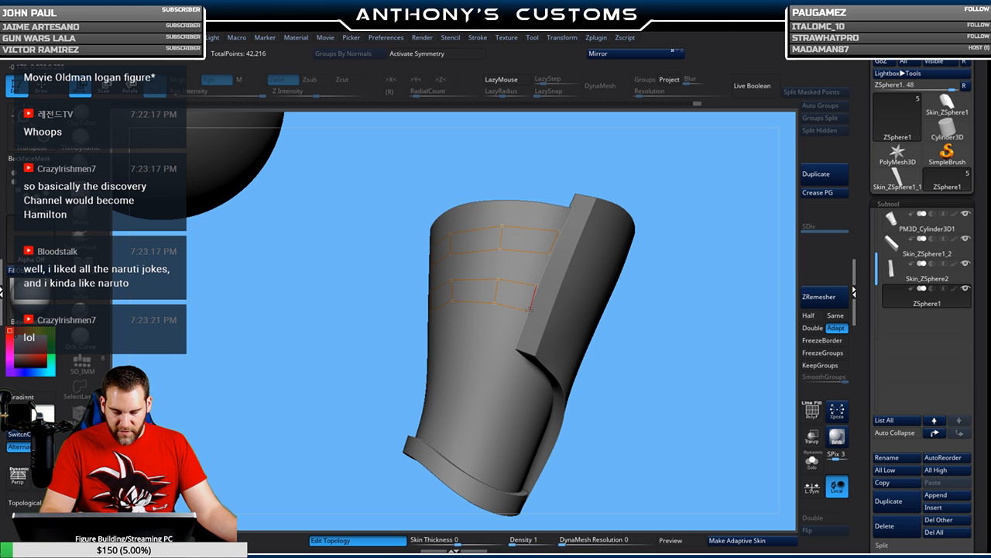
left_click(537, 285)
left_click_drag(657, 284, 714, 286)
left_click_drag(638, 299, 640, 242)
left_click(484, 242)
left_click_drag(599, 283, 583, 325)
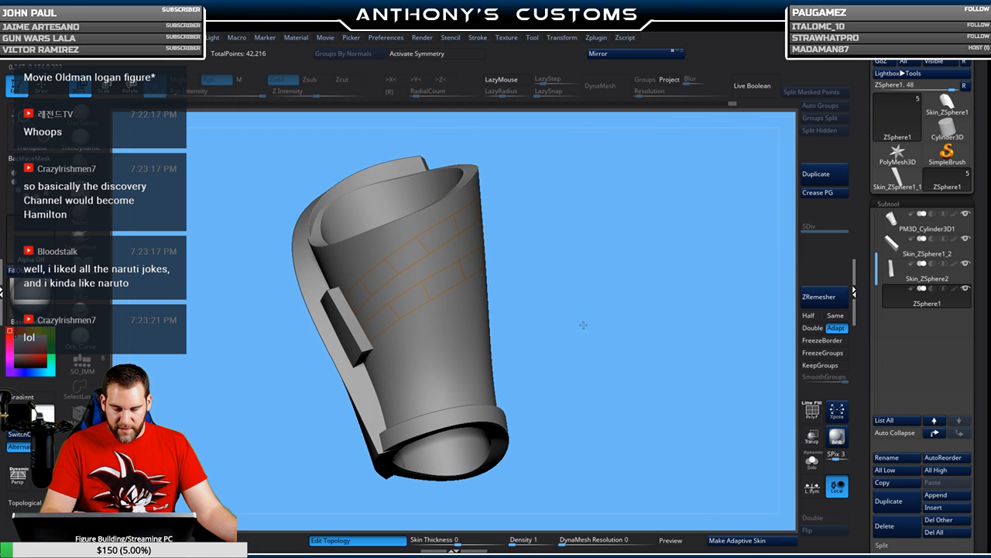
- Make an adaptive skin from the strap topology and insert the Skin_ZSphere2 mesh as a subtool
left_click(767, 540)
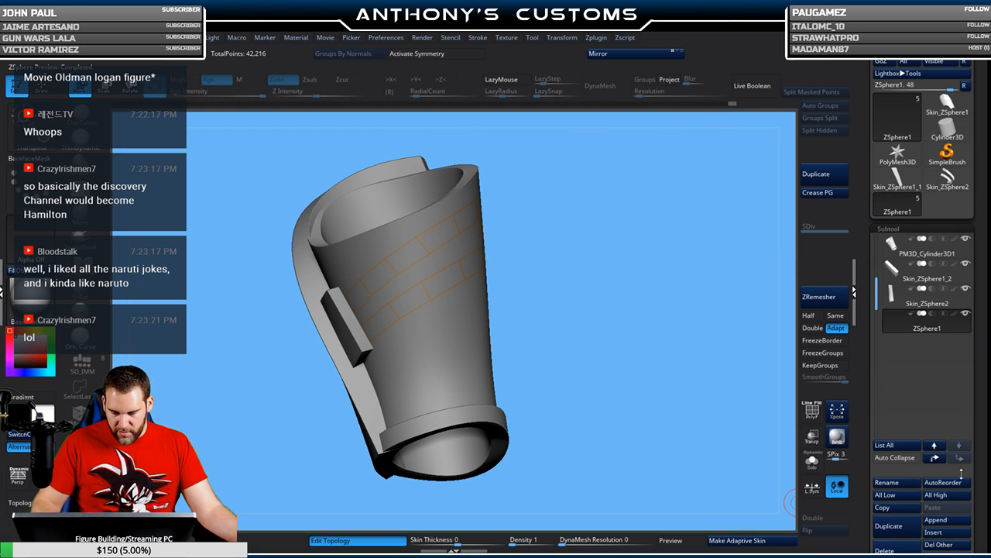
left_click_drag(982, 471, 986, 447)
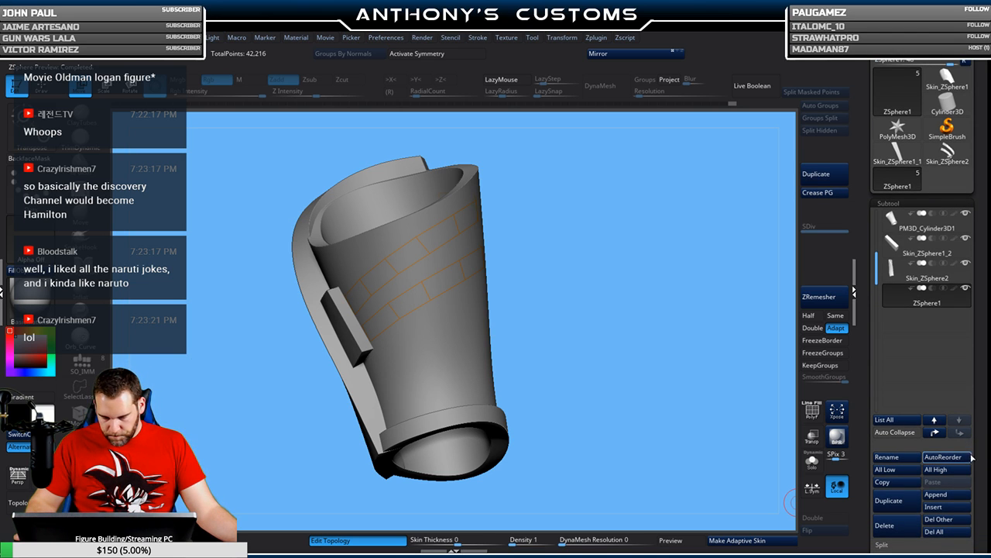
left_click(941, 506)
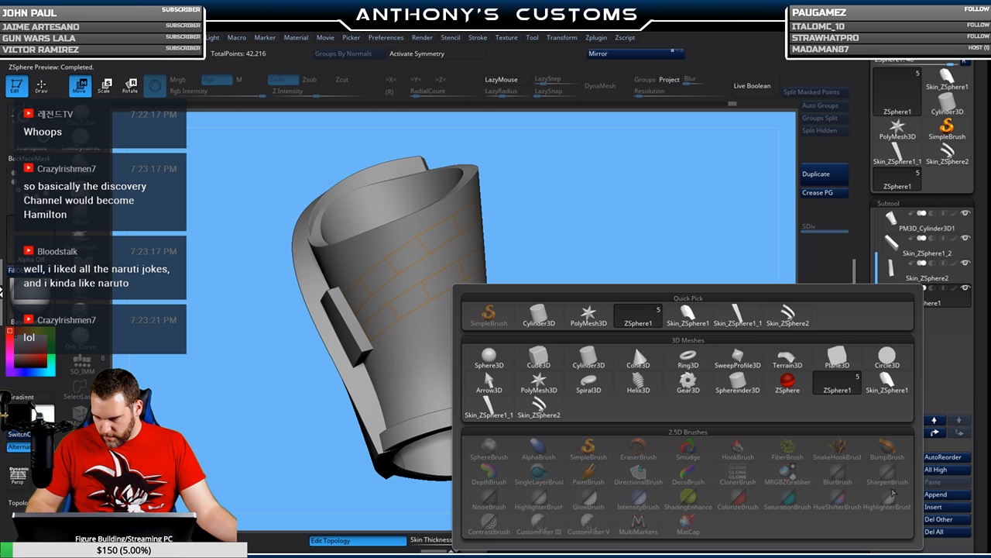
left_click(540, 408)
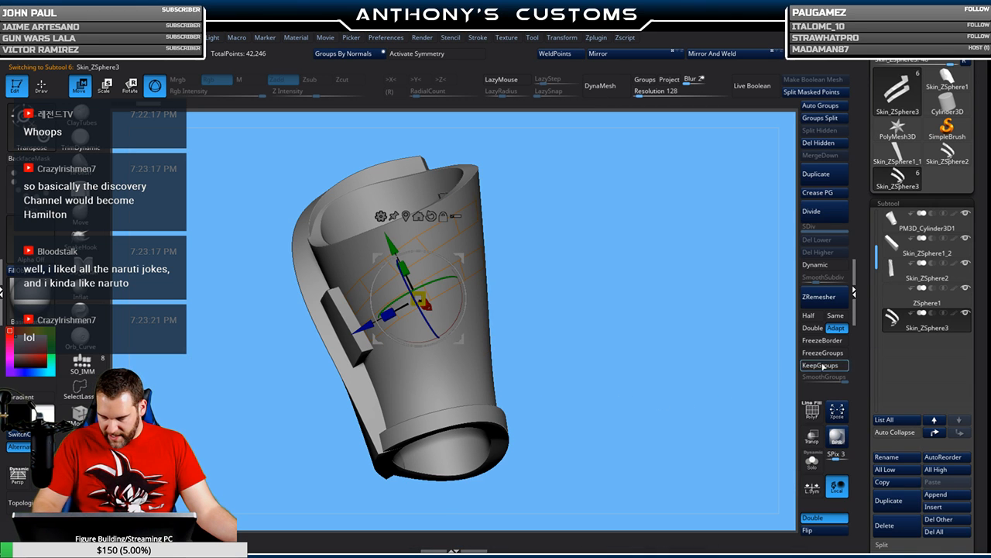
- Delete the leftover ZSphere1 subtool that holds the strap topology
left_click(943, 301)
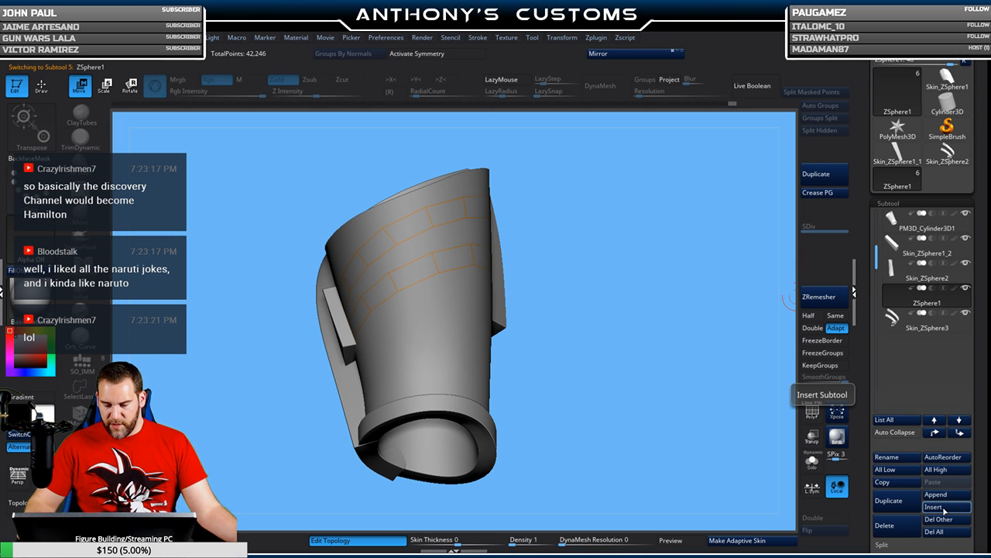
left_click(882, 522)
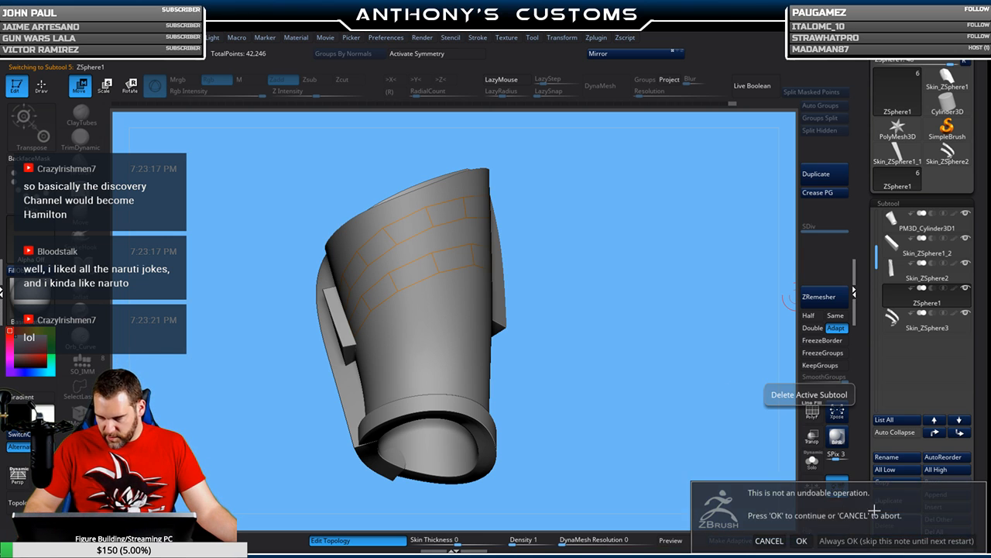
left_click(802, 540)
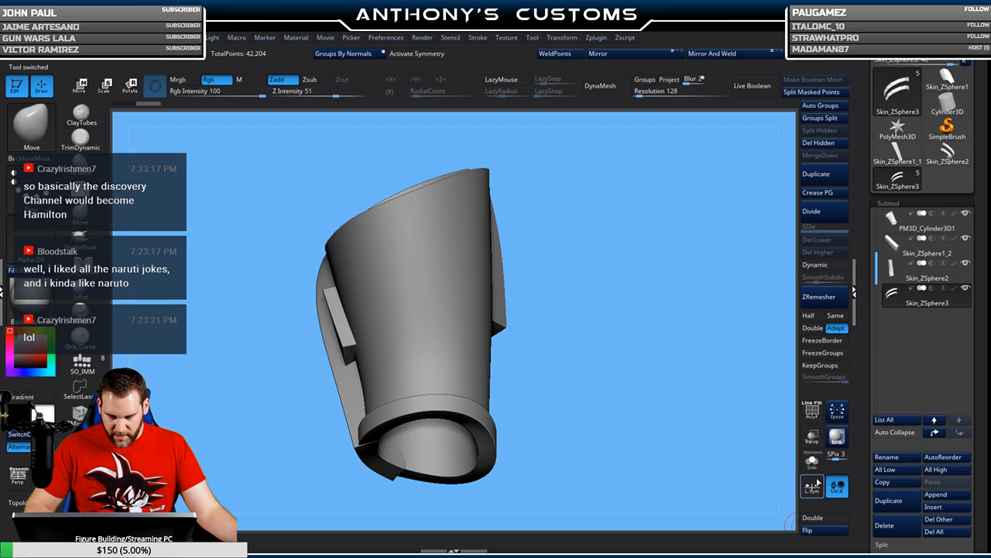
- Isolate the strap mesh, activate the ZModeler brush and turn on the polyframe display
left_click(812, 461)
mouse_move(591, 338)
left_mouse_down()
mouse_move(671, 328)
mouse_move(635, 338)
mouse_move(626, 391)
left_mouse_up()
left_click(80, 416)
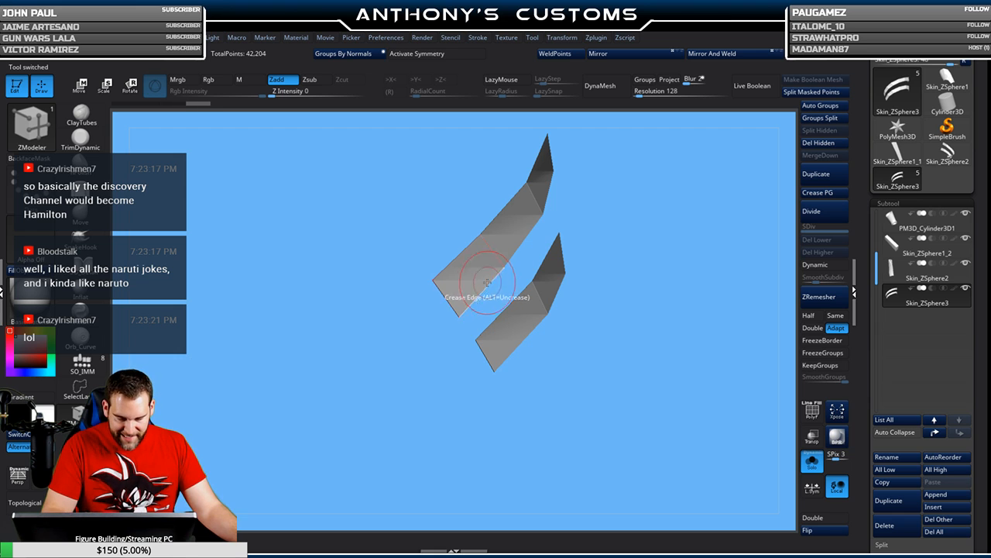
key("space")
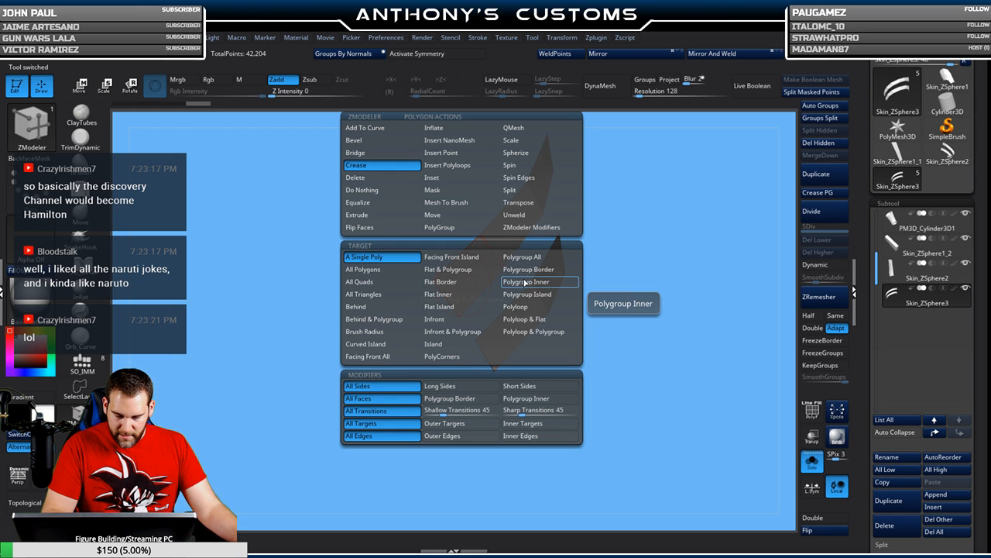
key("shift+f")
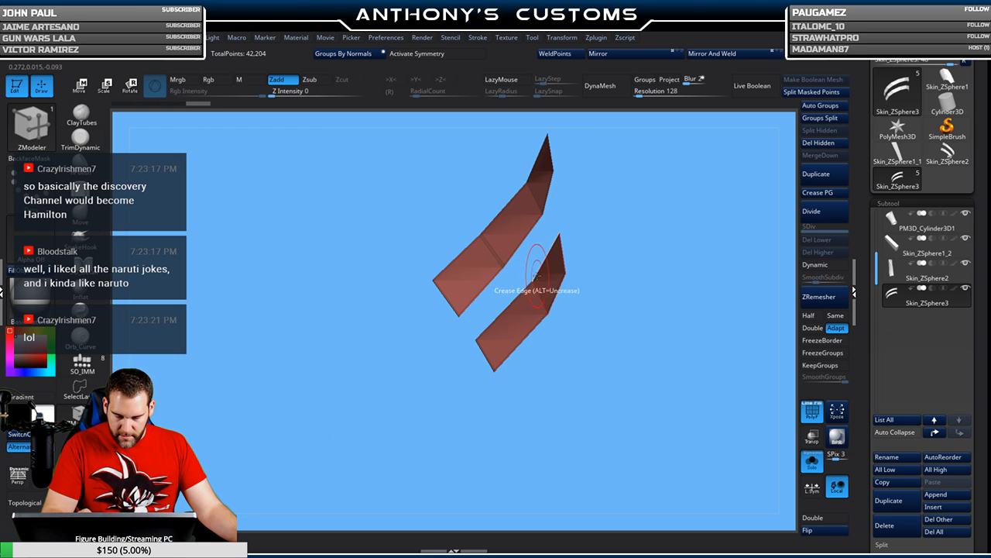
- Thicken both straps outwards using ZModeler's QMesh polygon action targeting Polygroup All, and show the other subtools again
key("space")
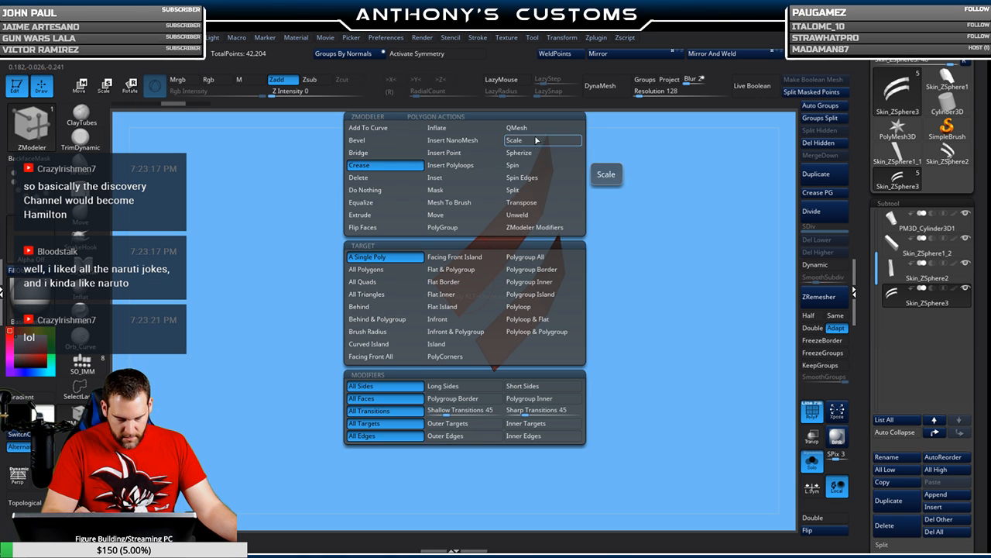
left_click(558, 132)
key("space")
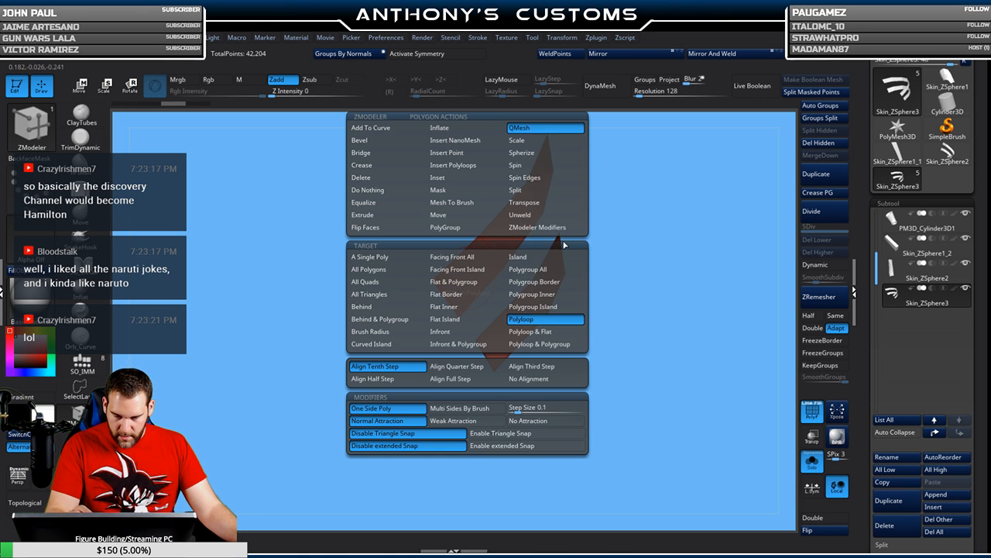
left_click(542, 269)
left_click_drag(470, 280, 546, 234)
left_click(816, 470)
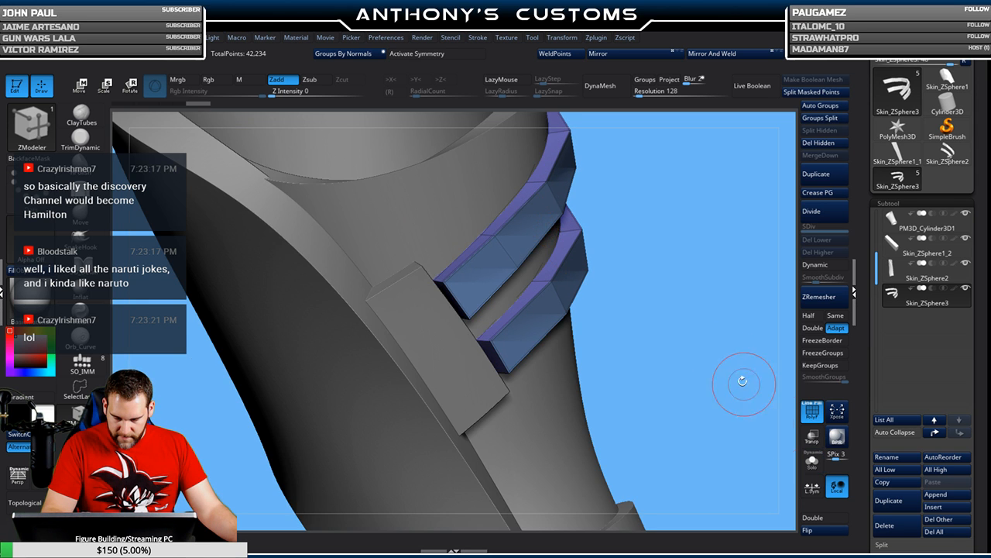
left_click_drag(664, 295, 679, 331)
left_click_drag(649, 354, 597, 221)
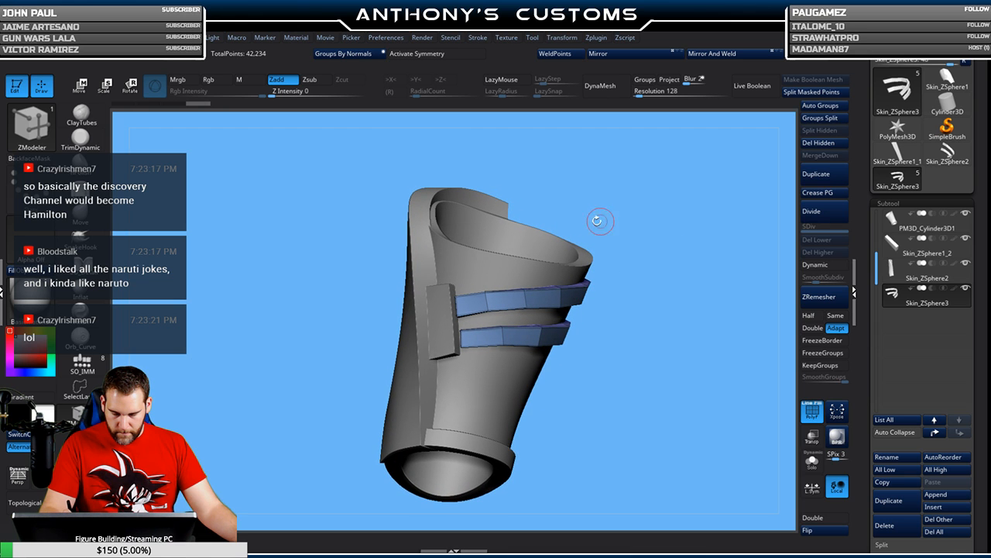
- Pull both straps' ends against the raised block's side with the Move brush
left_click(87, 217)
mouse_move(636, 263)
left_mouse_down()
mouse_move(659, 277)
mouse_move(644, 324)
left_mouse_up()
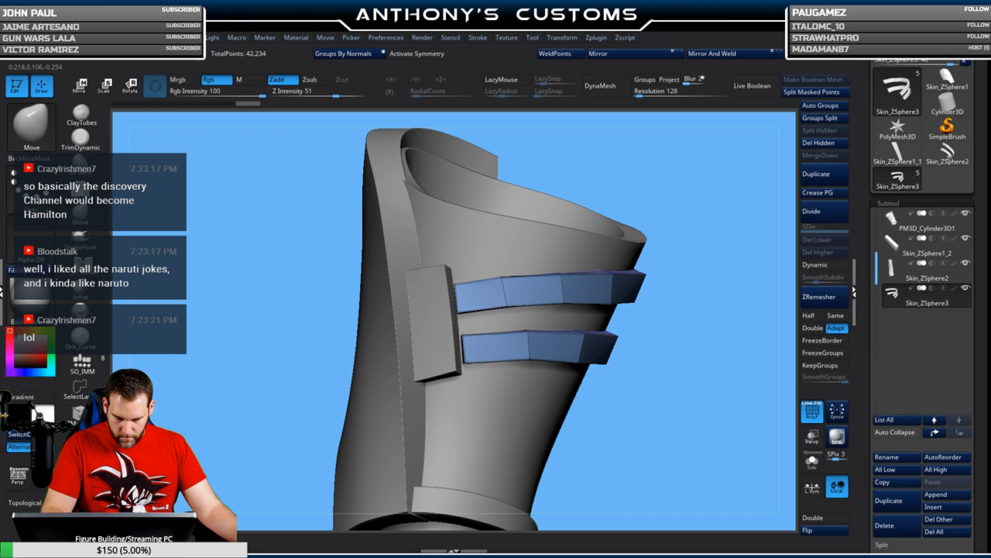
right_click(698, 236)
left_click_drag(703, 225, 616, 280)
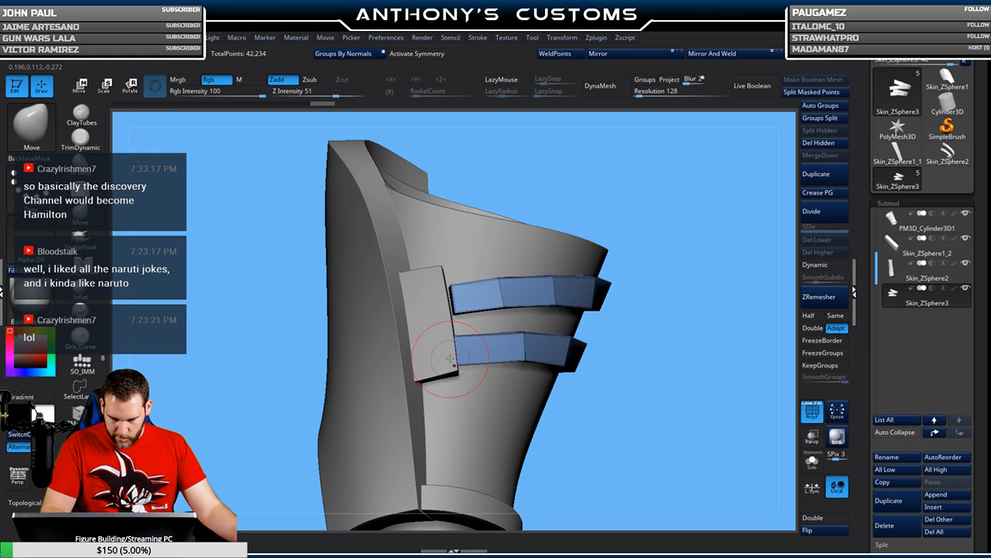
left_click_drag(621, 240, 715, 250)
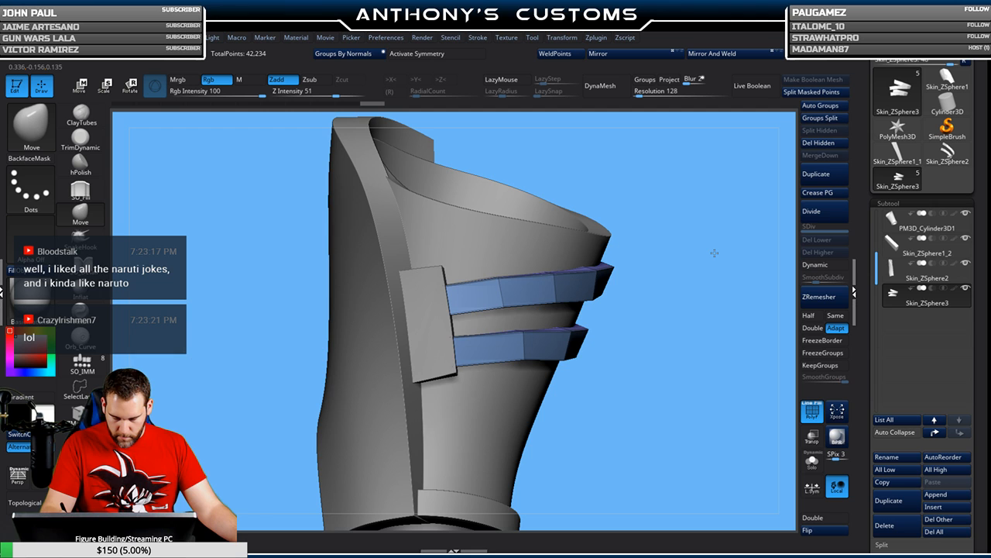
- Select the raised block's subtool and nudge it slightly with the transform gizmo to fit the strap ends
left_click(436, 356, "alt")
key("w")
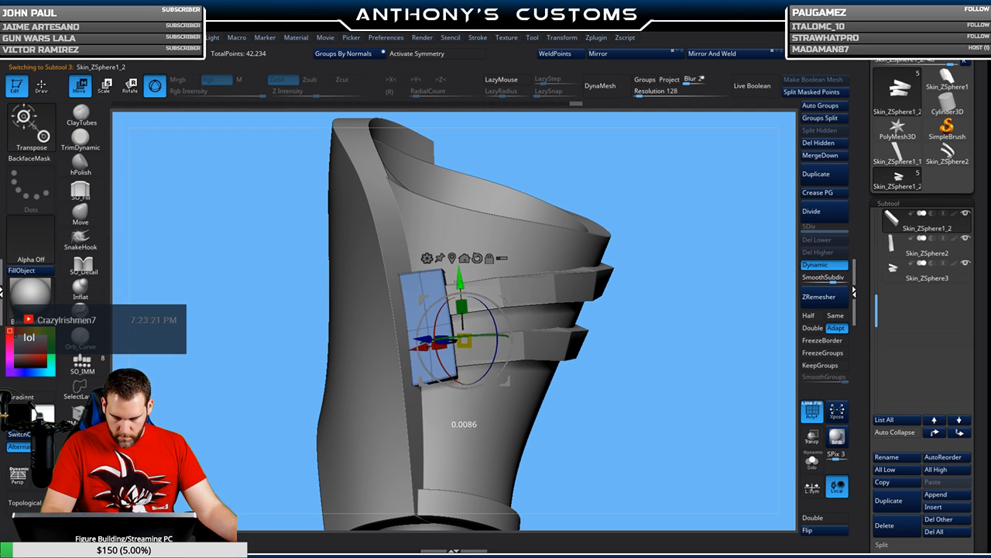
key("q")
- Select the strap mesh and extend both straps' opposite ends into the panel edge with the Move brush
mouse_move(708, 230)
left_mouse_down()
mouse_move(691, 240)
mouse_move(608, 233)
left_mouse_up()
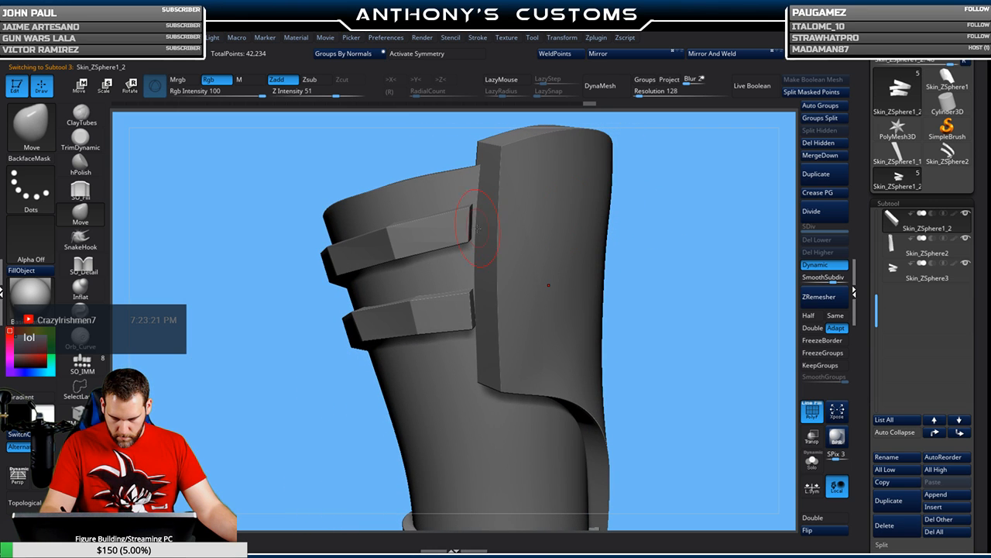
left_click(462, 234, "alt")
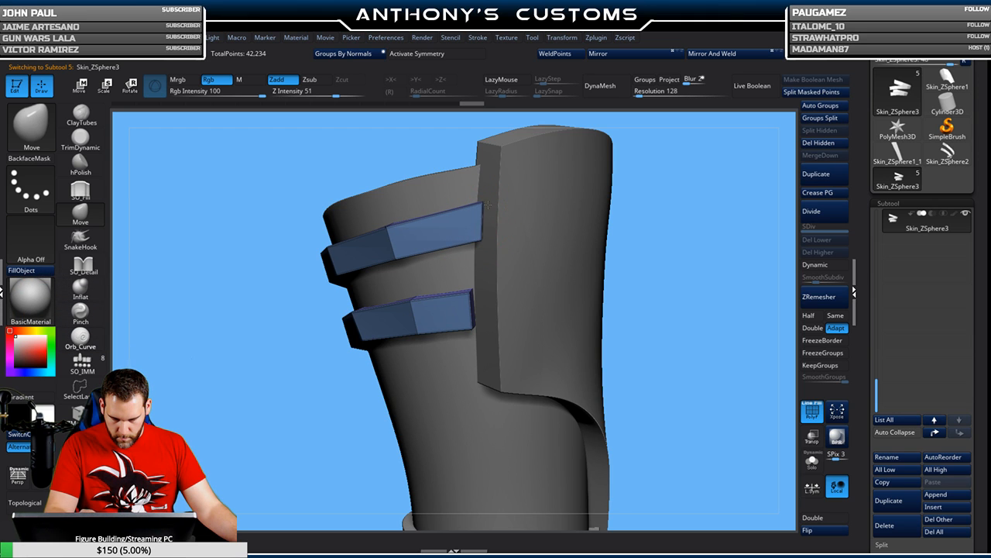
left_click_drag(694, 197, 685, 172)
left_click_drag(672, 231, 669, 226)
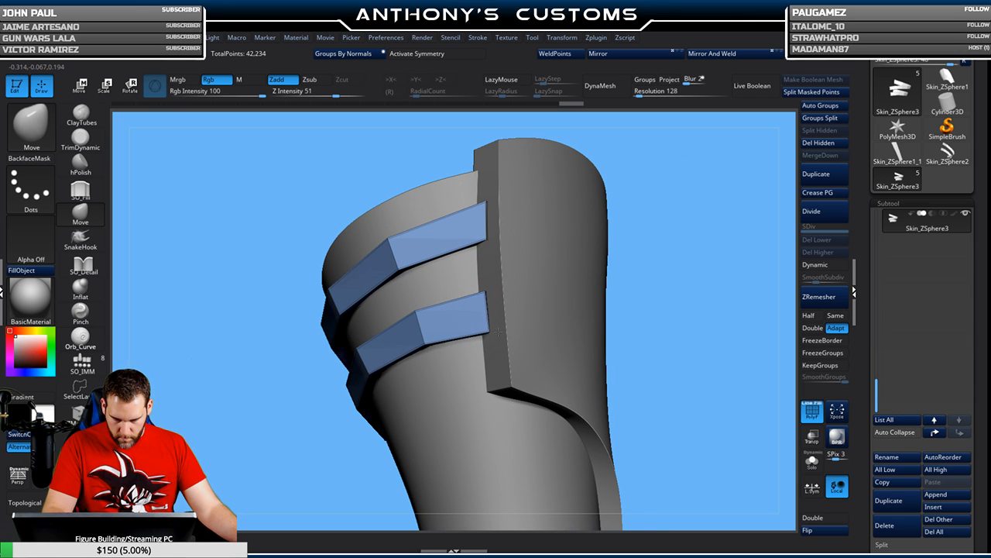
left_click_drag(646, 276, 640, 199)
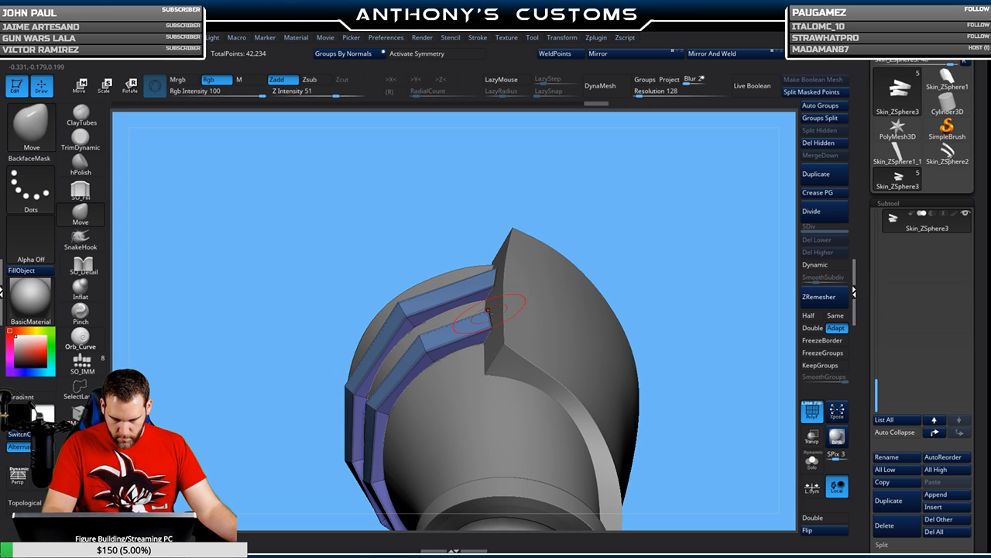
left_click_drag(635, 247, 618, 277)
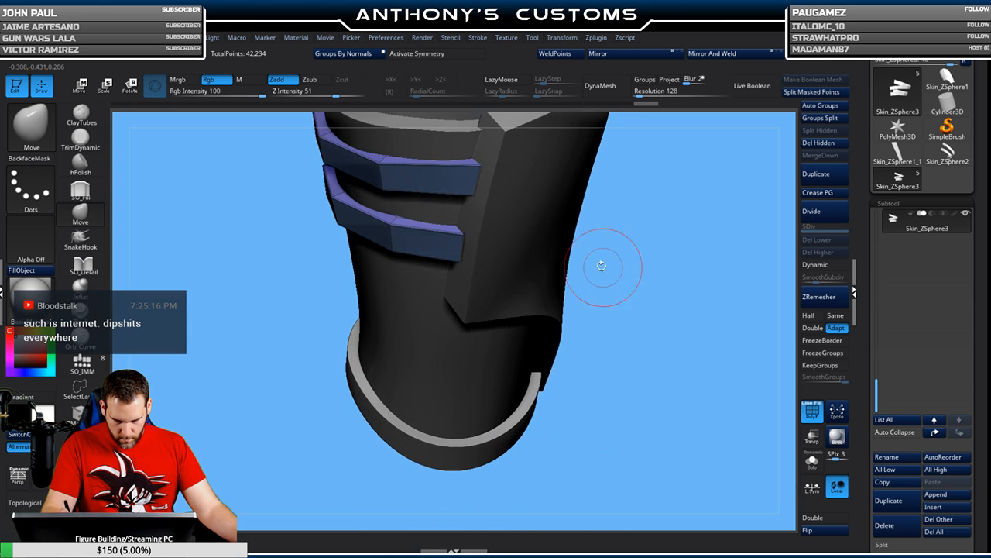
left_click_drag(571, 224, 537, 261)
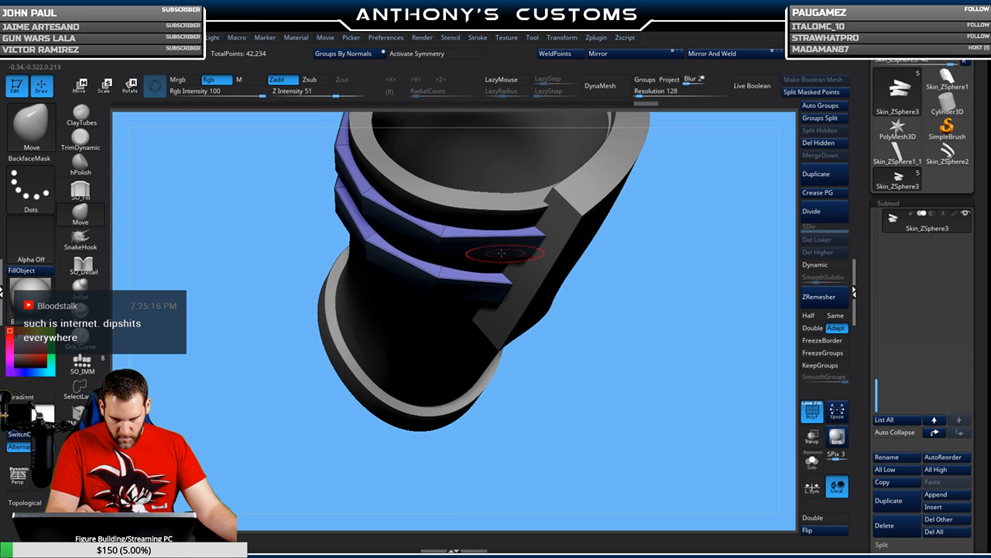
left_click_drag(437, 283, 505, 230)
left_click_drag(447, 283, 598, 302)
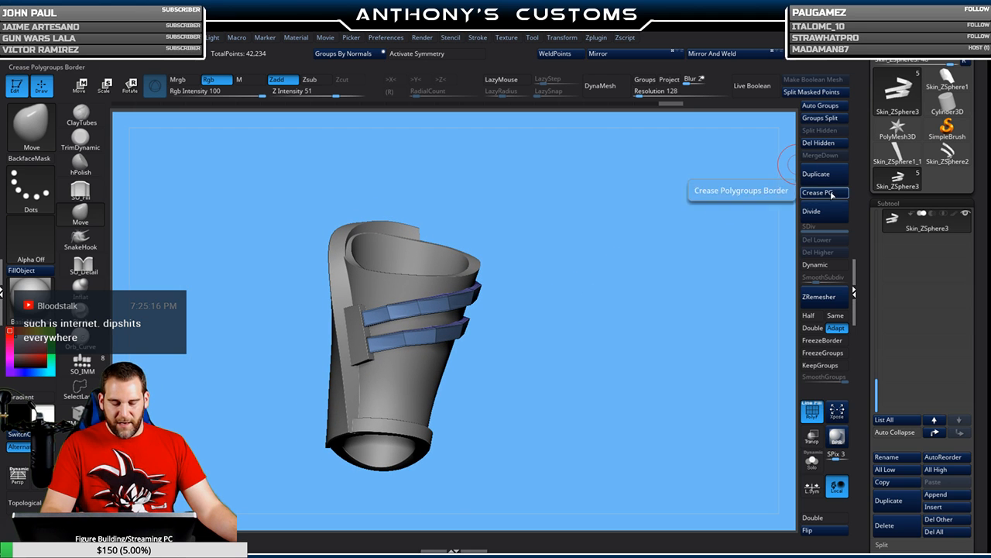
- Crease the straps' polygroup borders, enable dynamic subdivision and raise its smooth subdivision level
left_click(822, 265)
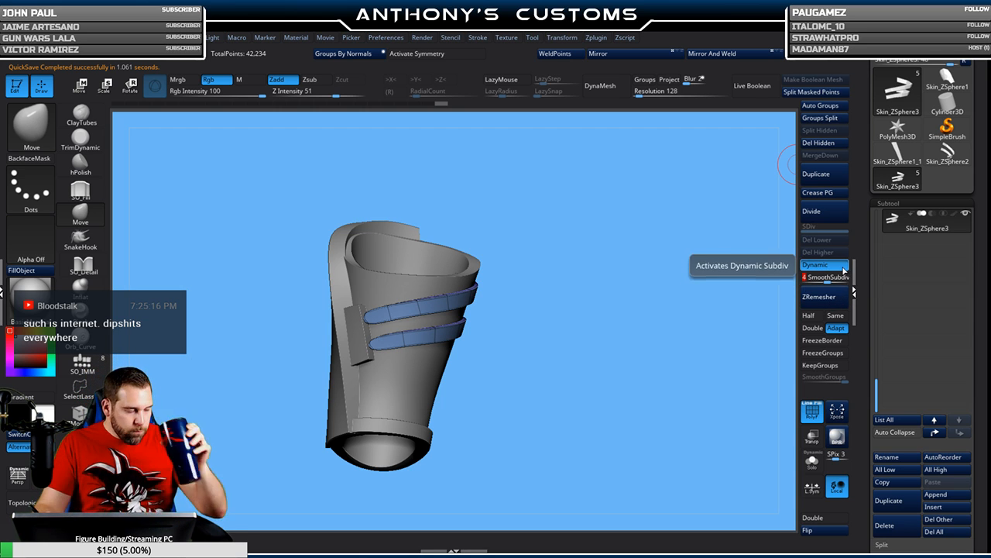
left_click(832, 277)
mouse_move(626, 361)
left_mouse_down()
mouse_move(588, 364)
mouse_move(655, 347)
mouse_move(613, 357)
mouse_move(669, 300)
left_mouse_up()
- Isolate the straps and examine their end faces and corners with dynamic subdivision on and off
left_click(812, 462)
left_click_drag(611, 390, 669, 405)
key("f")
left_click(81, 417)
mouse_move(480, 281)
left_mouse_down()
mouse_move(637, 273)
mouse_move(650, 246)
left_mouse_up()
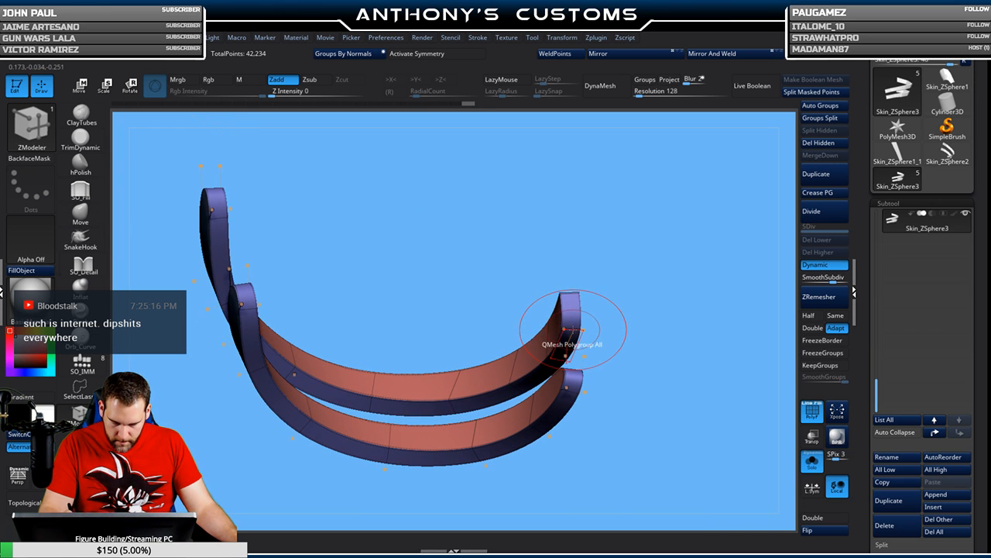
left_click_drag(664, 310, 666, 264)
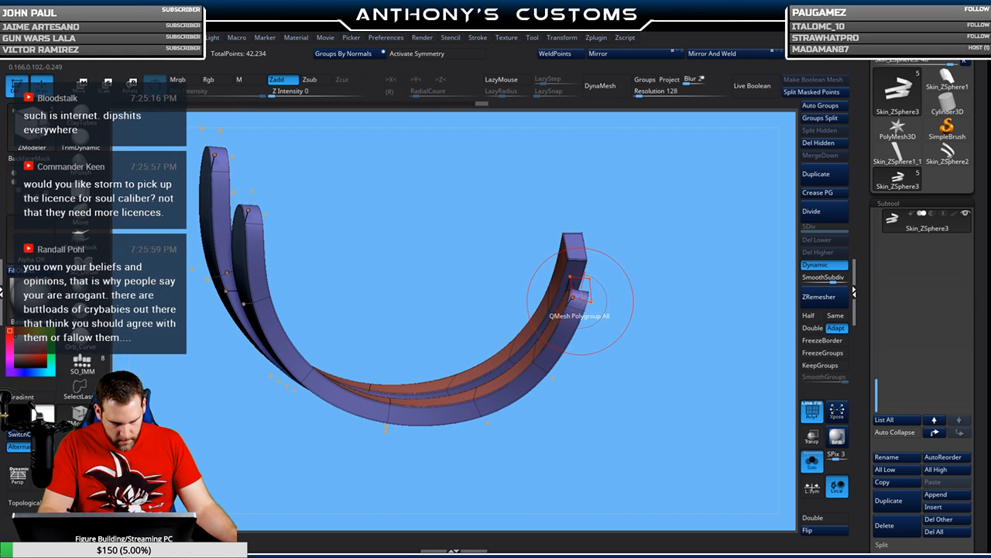
key("shift+d")
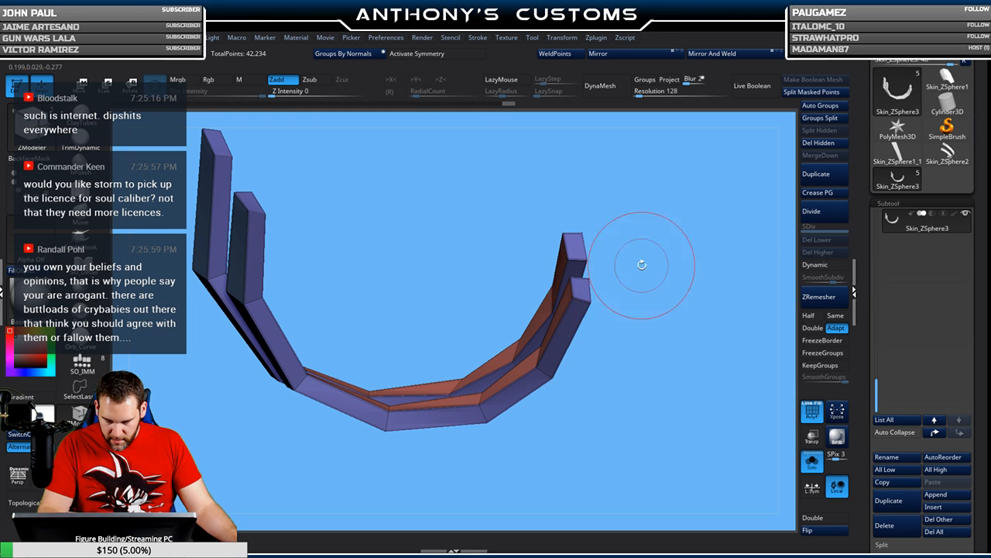
left_click_drag(581, 244, 513, 247)
left_click_drag(463, 228, 549, 260, "alt")
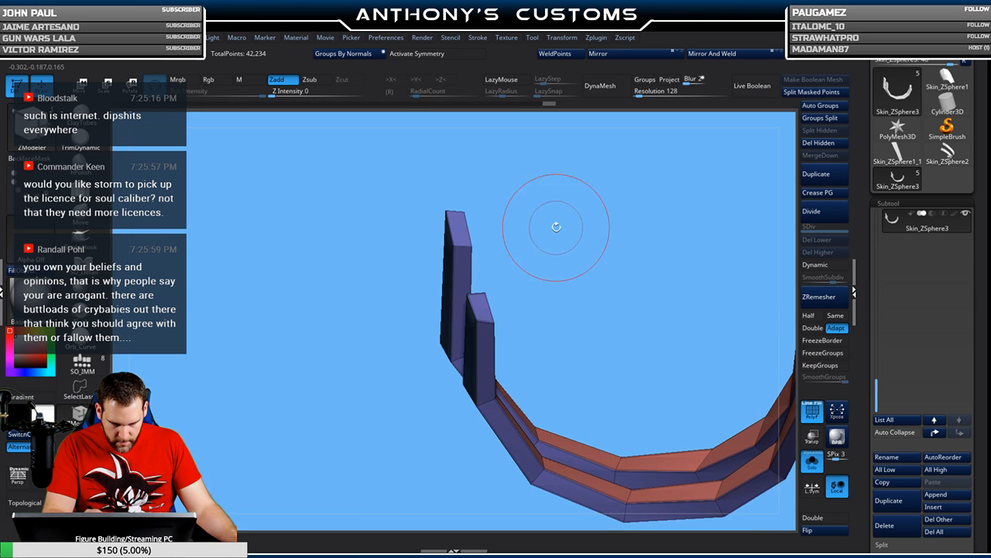
left_click_drag(556, 227, 534, 261, "alt")
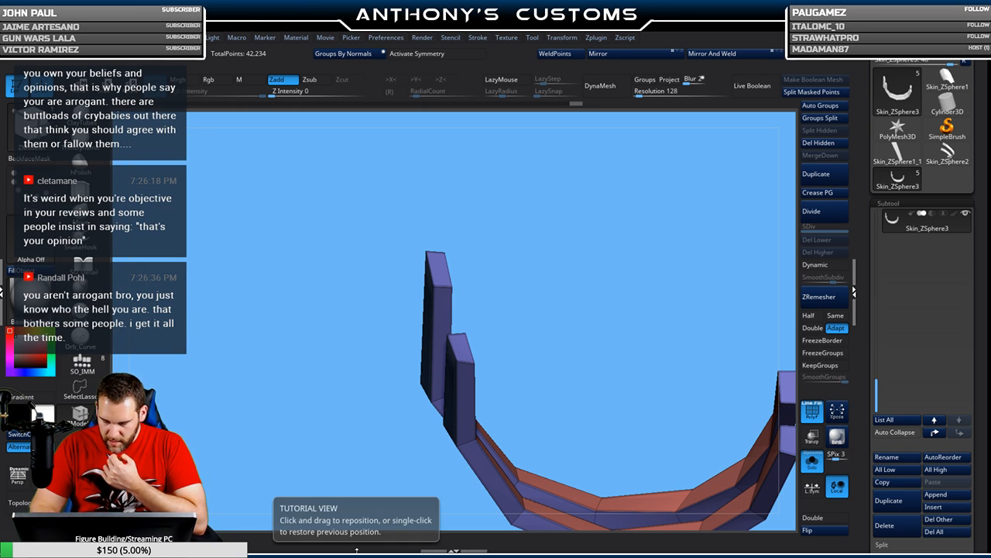
- Show the whole wrist guard again and re-enable dynamic subdivision on the straps
left_click(813, 464)
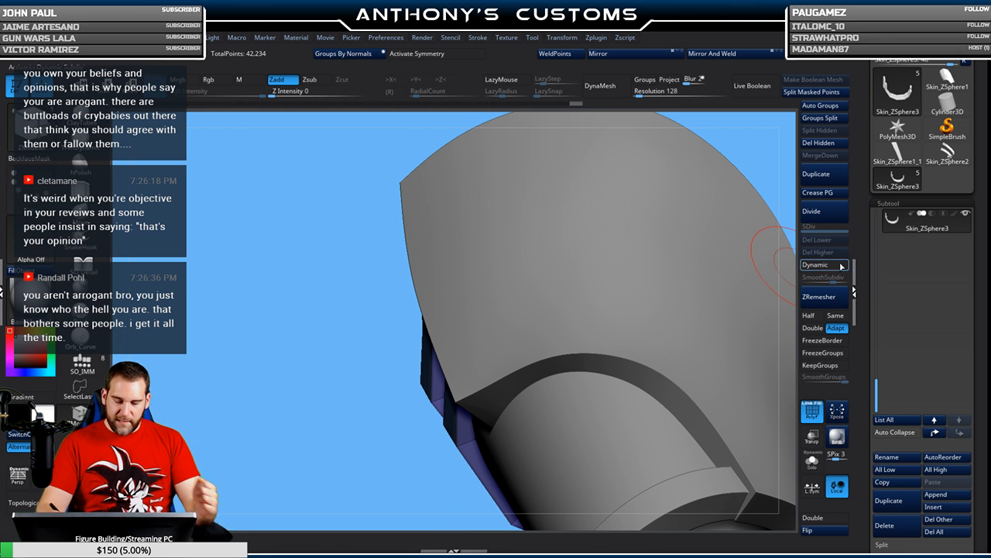
left_click(825, 264)
left_click_drag(354, 361, 713, 196)
mouse_move(658, 277)
left_mouse_down()
mouse_move(688, 194)
mouse_move(715, 217)
left_mouse_up()
key("space")
left_click_drag(675, 251, 690, 198)
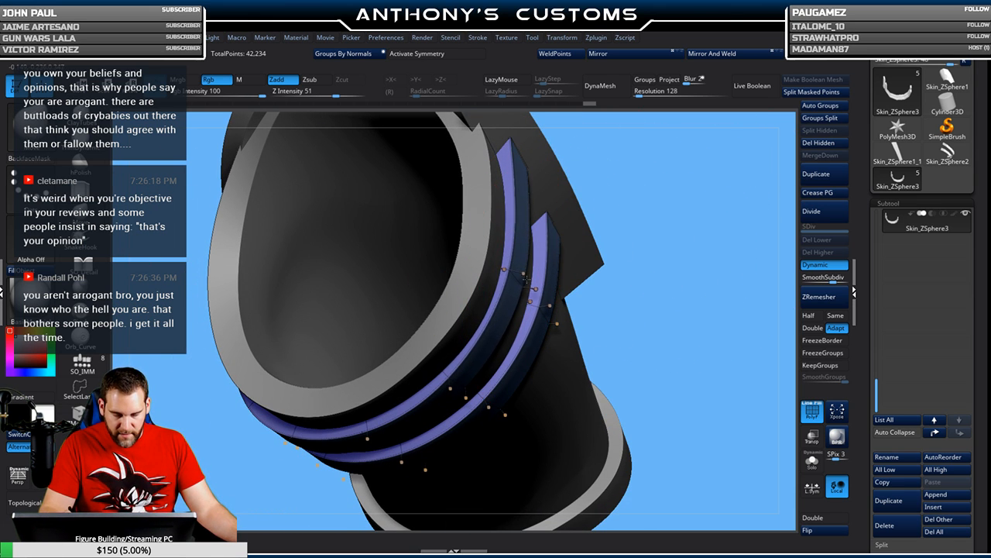
- Hide the wireframe display and examine how both straps wrap around the cuff from all sides
mouse_move(630, 266)
left_mouse_down()
mouse_move(679, 272)
mouse_move(487, 354)
mouse_move(531, 341)
mouse_move(570, 233)
mouse_move(624, 279)
mouse_move(609, 155)
mouse_move(666, 208)
mouse_move(537, 223)
left_mouse_up()
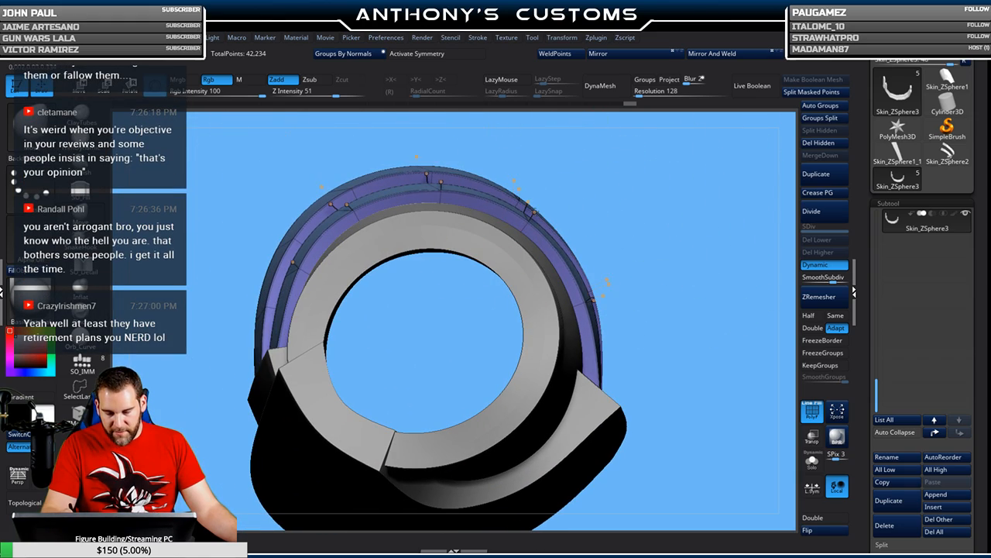
left_click_drag(709, 193, 655, 323)
key("shift+f")
left_click_drag(592, 350, 594, 401, "alt")
mouse_move(604, 363)
left_mouse_down()
mouse_move(528, 351)
mouse_move(542, 356)
mouse_move(539, 336)
left_mouse_up()
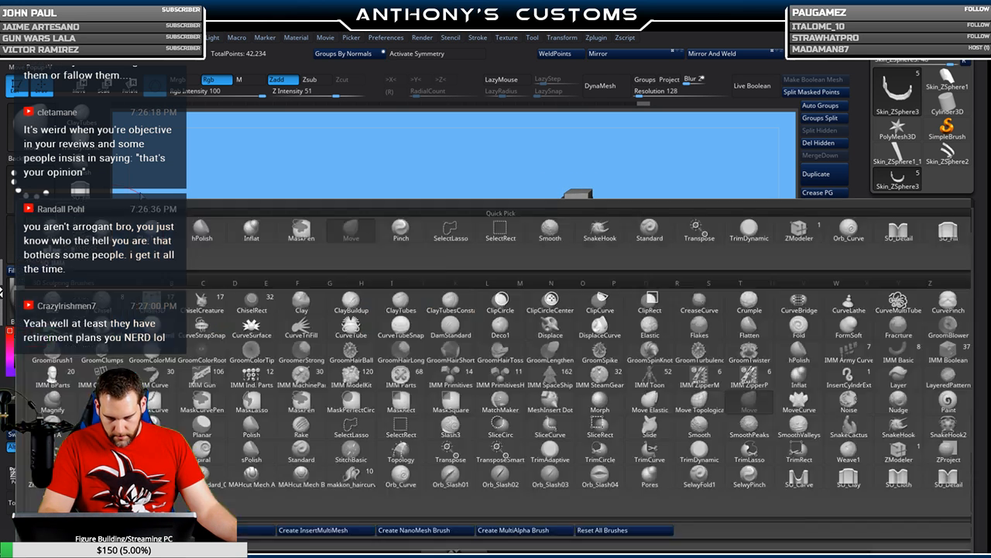
left_click_drag(701, 193, 680, 184)
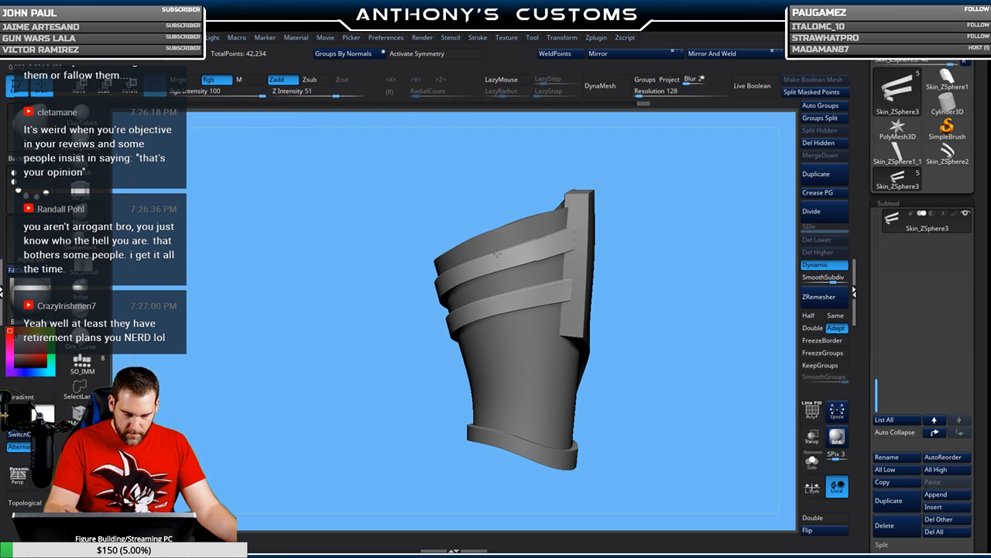
mouse_move(663, 223)
left_mouse_down()
mouse_move(675, 220)
mouse_move(664, 215)
left_mouse_up()
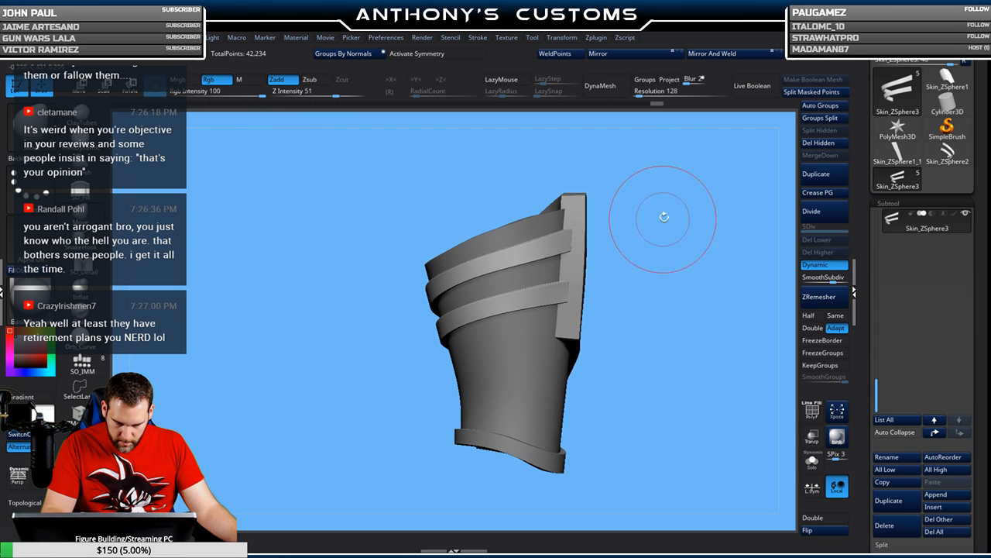
left_click_drag(644, 222, 699, 193)
mouse_move(628, 246)
left_mouse_down()
mouse_move(617, 260)
mouse_move(635, 273)
mouse_move(628, 310)
mouse_move(631, 250)
left_mouse_up()
left_click_drag(629, 260, 641, 249)
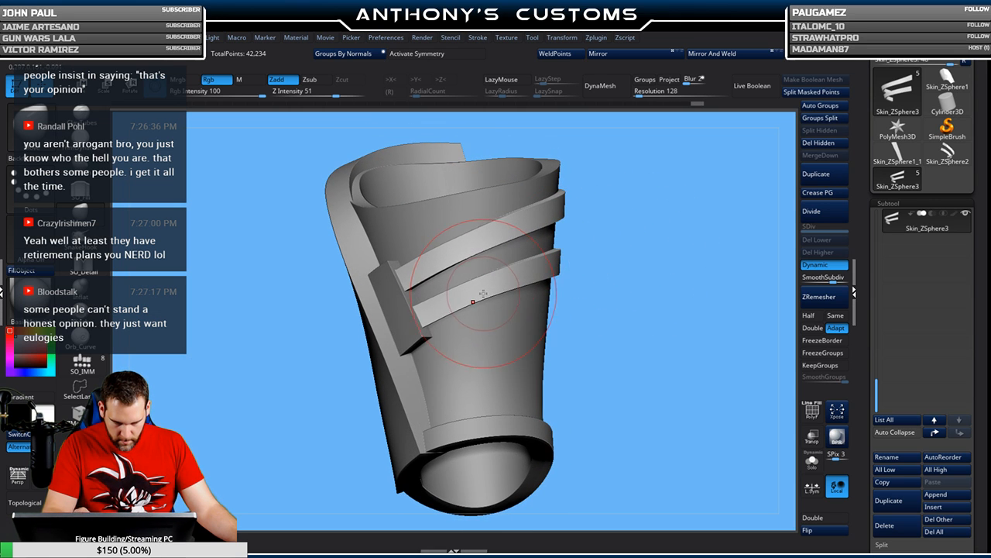
mouse_move(681, 247)
left_mouse_down()
mouse_move(621, 264)
mouse_move(628, 279)
mouse_move(641, 186)
mouse_move(614, 204)
mouse_move(611, 279)
mouse_move(656, 290)
left_mouse_up()
mouse_move(611, 247)
left_mouse_down()
mouse_move(656, 244)
mouse_move(604, 249)
left_mouse_up()
mouse_move(604, 250)
left_mouse_down("alt")
mouse_move(595, 212)
mouse_move(627, 248)
mouse_move(686, 265)
mouse_move(665, 232)
left_mouse_up("alt")
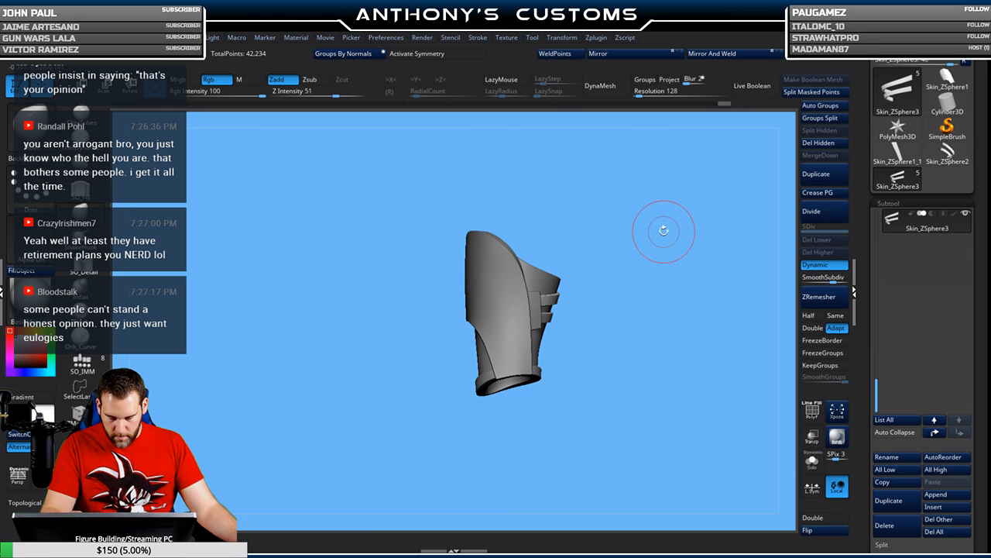
- Switch the straps' dynamic subdivision off and on repeatedly to compare their silhouette from a distance
key("shift+d")
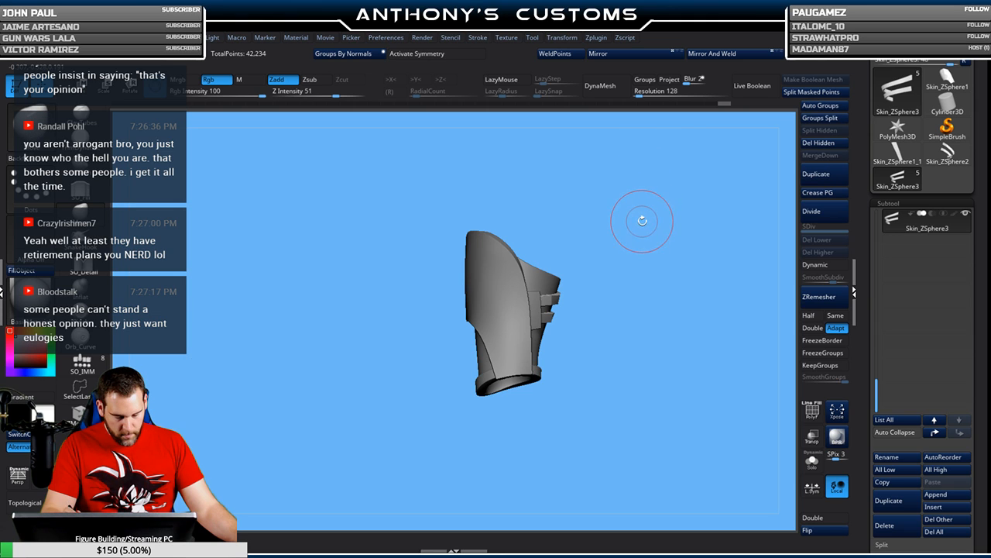
key("d")
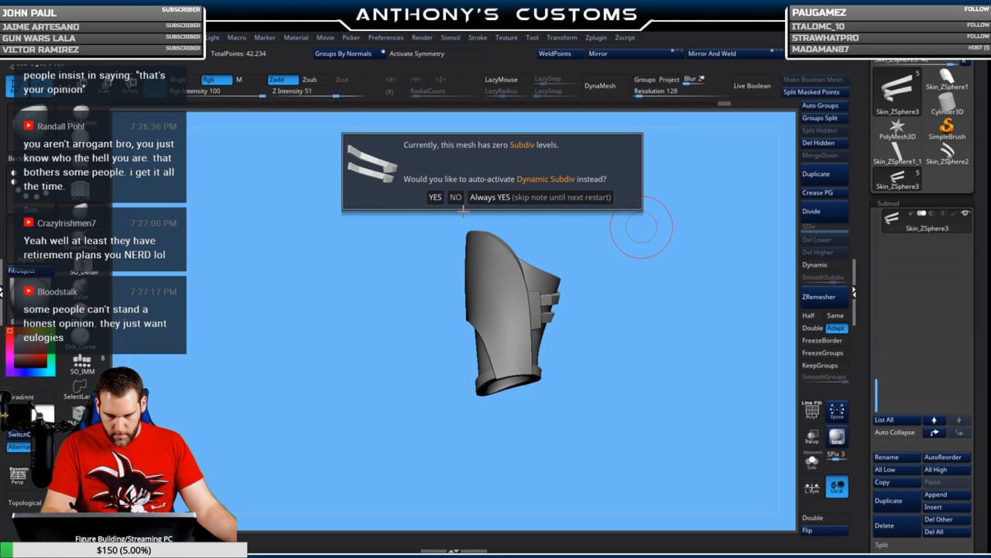
left_click(434, 197)
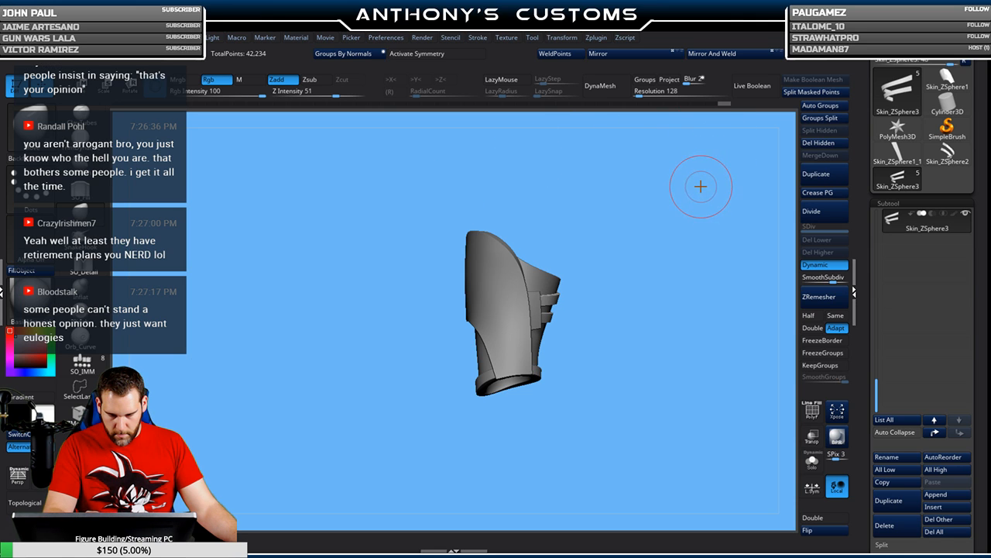
key("shift+d")
key("d")
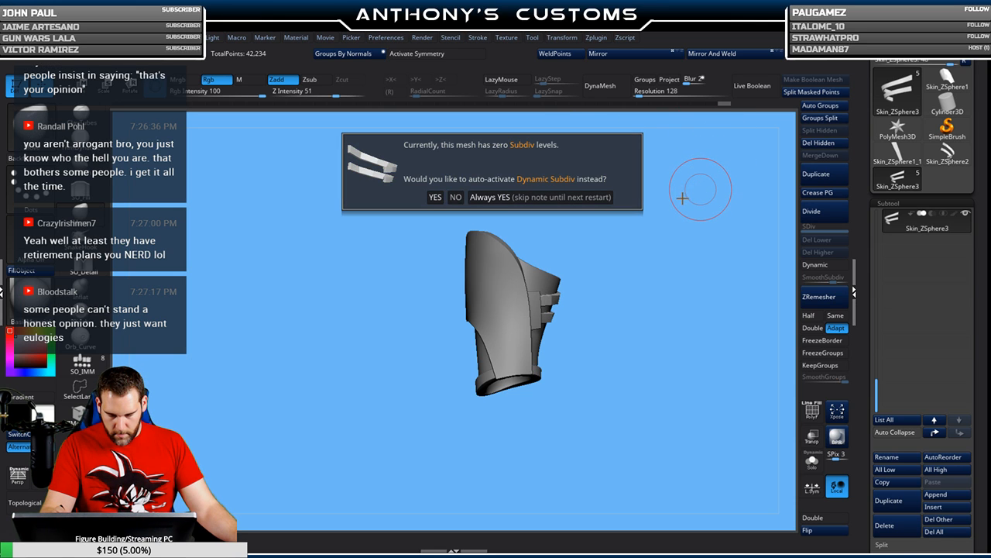
left_click(572, 199)
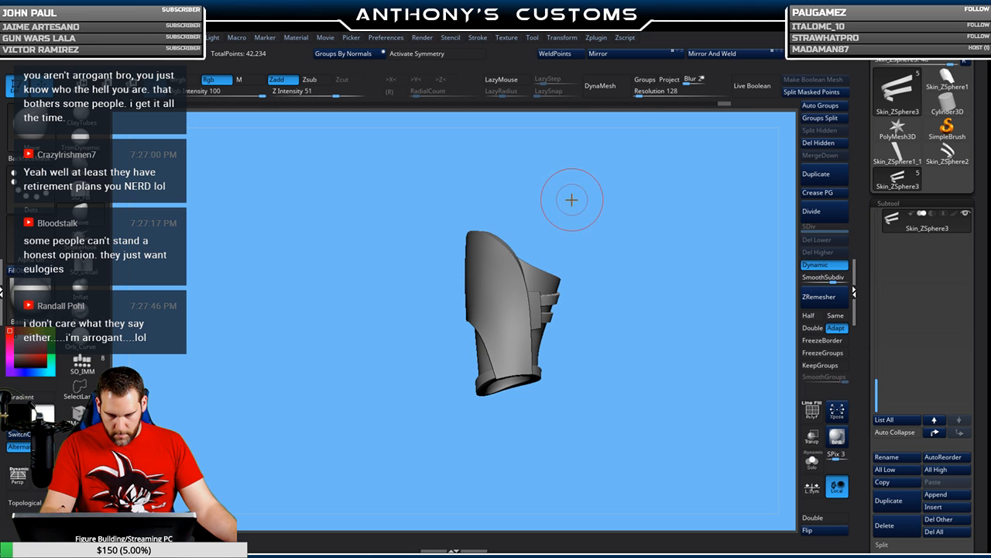
key("shift+d")
key("d")
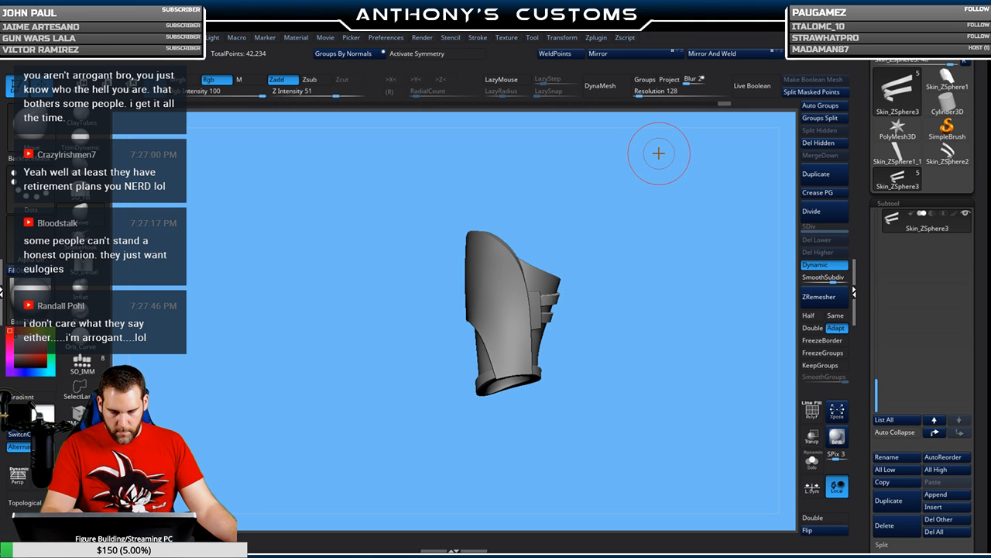
- Examine the straps, side block and cuff opening up close from several angles
left_click_drag(697, 248, 665, 237)
left_click_drag(658, 277, 662, 343, "alt")
left_click_drag(671, 326, 642, 312, "alt")
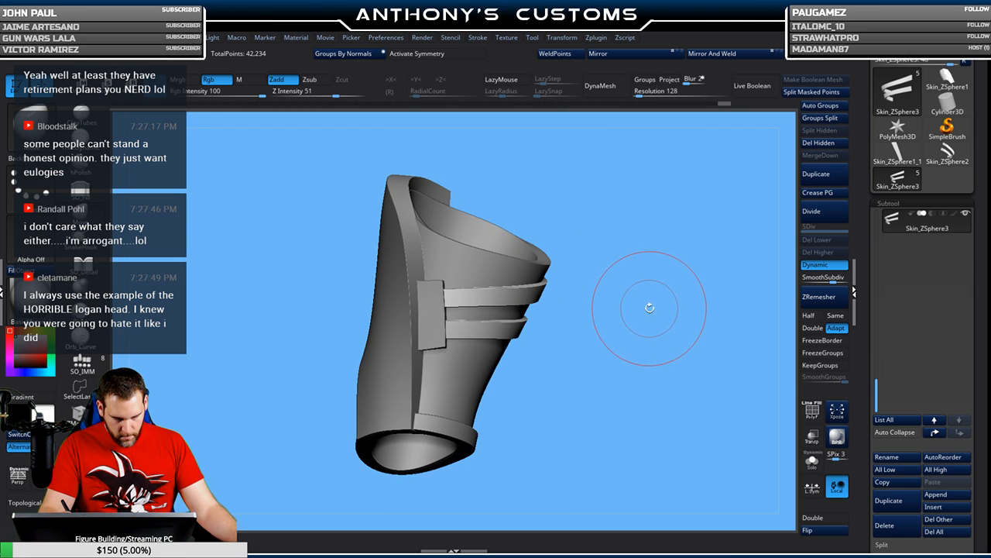
mouse_move(642, 289)
left_mouse_down()
mouse_move(599, 292)
mouse_move(564, 310)
mouse_move(586, 248)
left_mouse_up()
left_click_drag(626, 279, 685, 266)
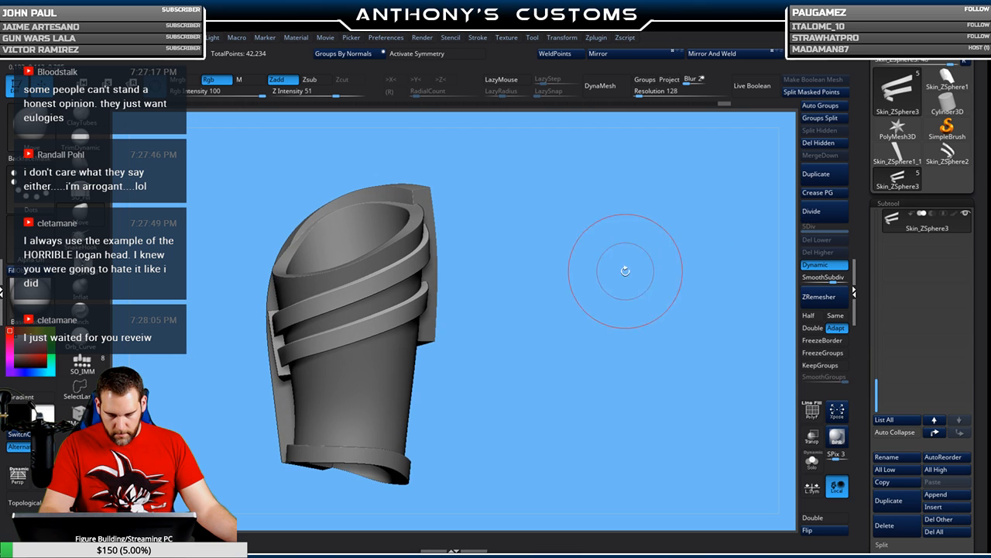
mouse_move(566, 299)
left_mouse_down()
mouse_move(608, 302)
mouse_move(590, 313)
mouse_move(612, 295)
mouse_move(705, 303)
mouse_move(608, 308)
mouse_move(610, 276)
left_mouse_up()
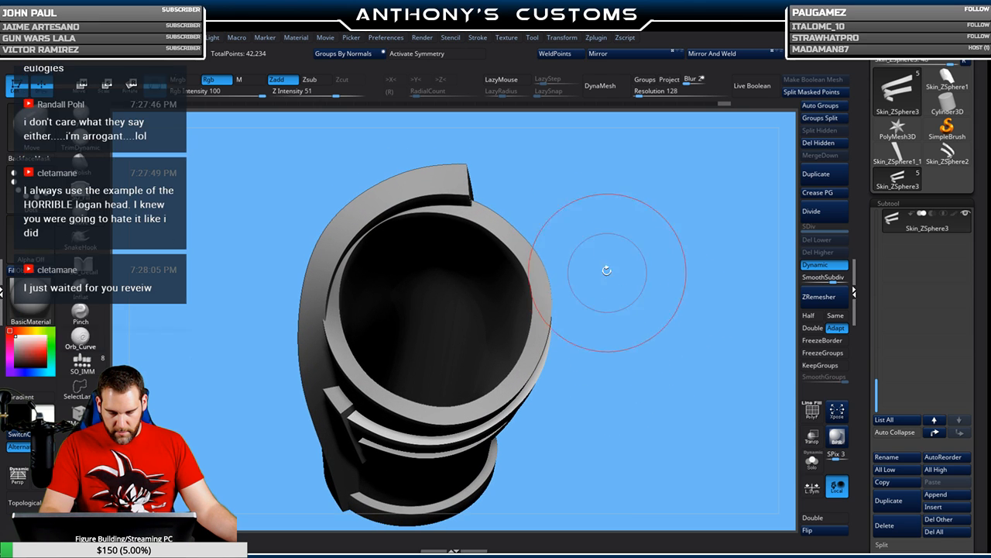
left_click_drag(560, 172, 612, 220)
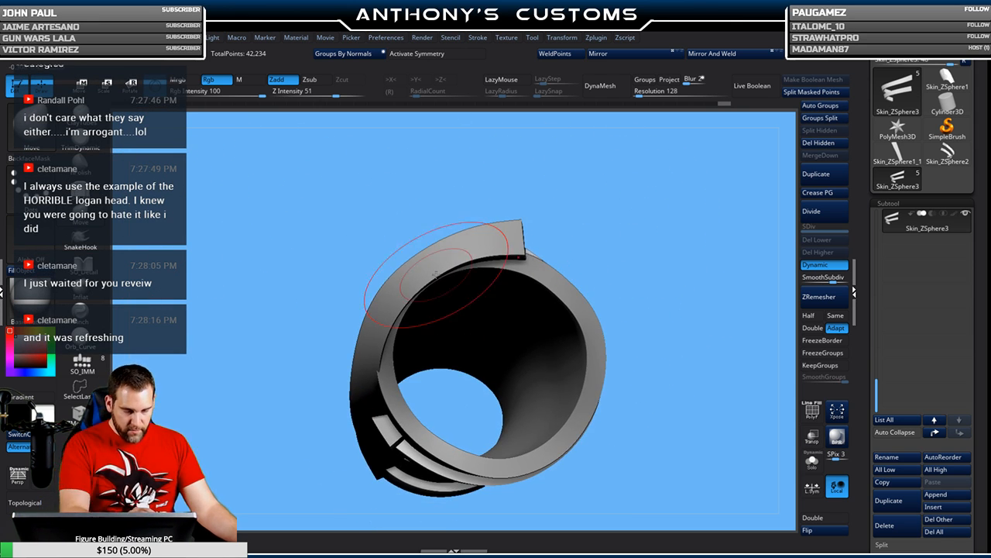
- Select the large curved outer panel and inspect its surface and wireframe
left_click(432, 271, "alt")
key("shift+f")
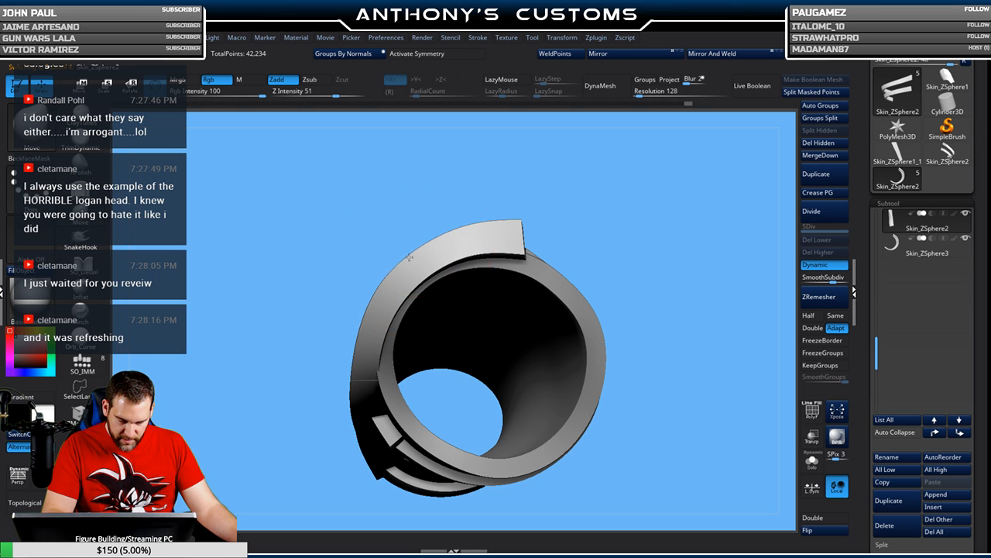
left_click_drag(487, 186, 549, 245)
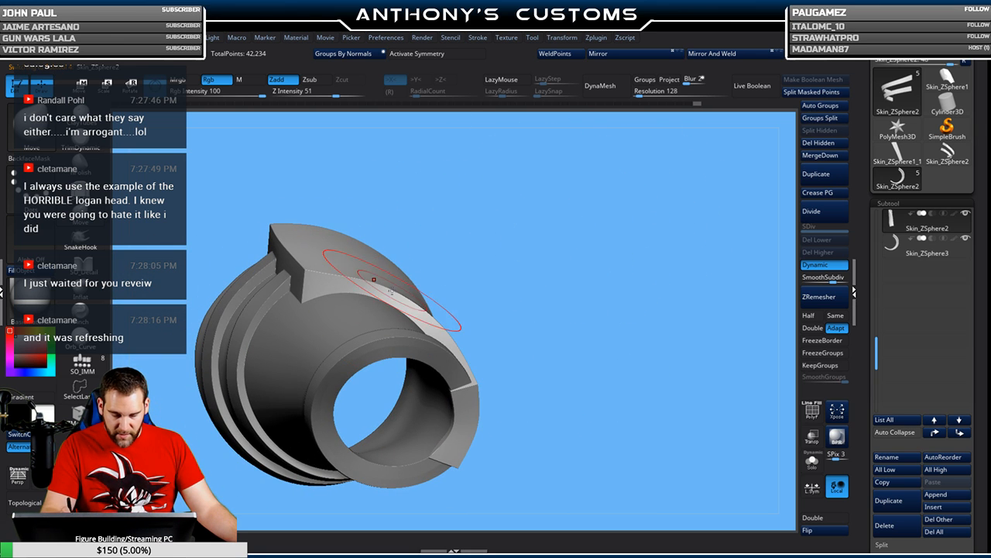
left_click_drag(399, 284, 545, 229)
key("space")
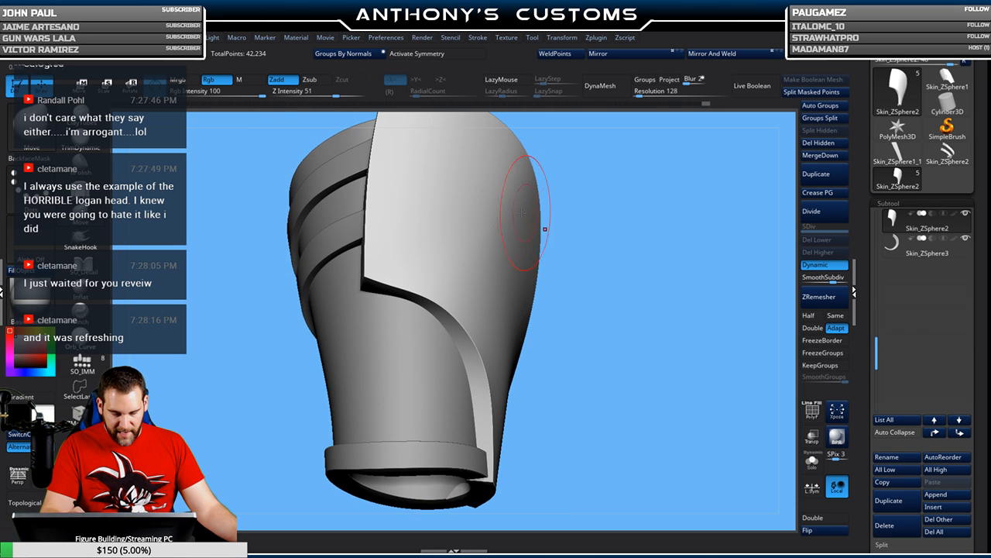
left_click_drag(533, 135, 653, 160)
left_click_drag(619, 224, 607, 348)
key("shift+f")
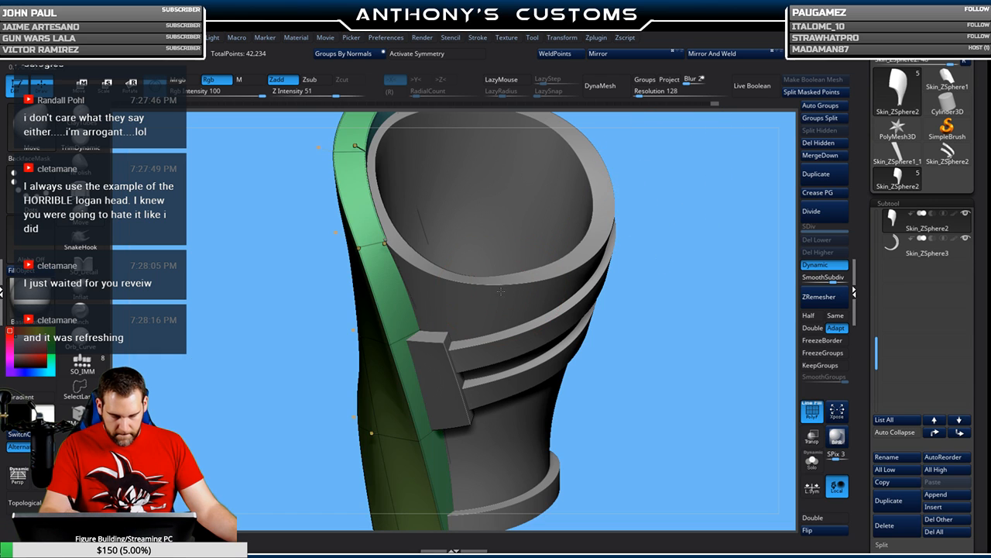
- Select the cuff cylinder and inspect its rim, polygroups and overall fit with the panel and straps
left_click(501, 291, "alt")
key("space")
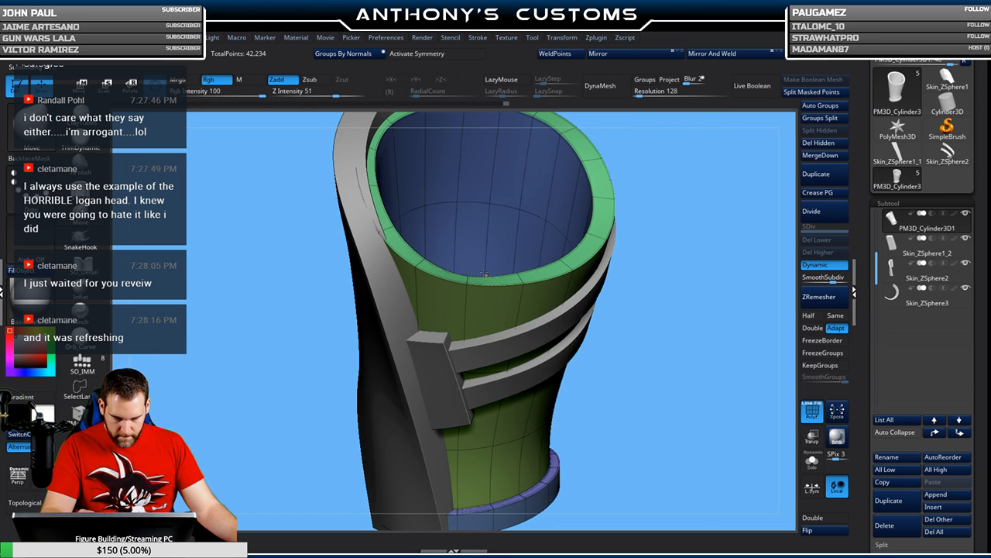
left_click_drag(600, 213, 668, 237)
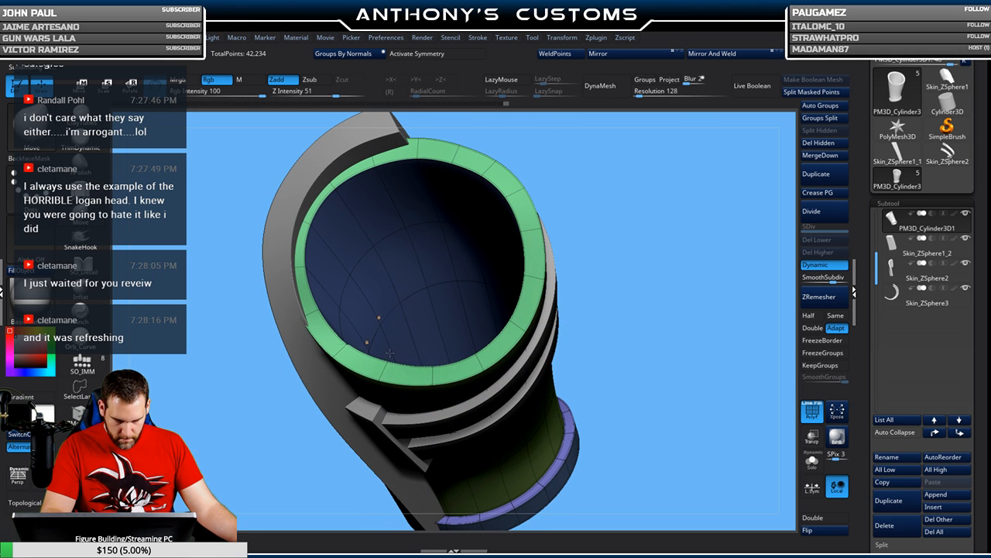
left_click_drag(671, 243, 666, 196)
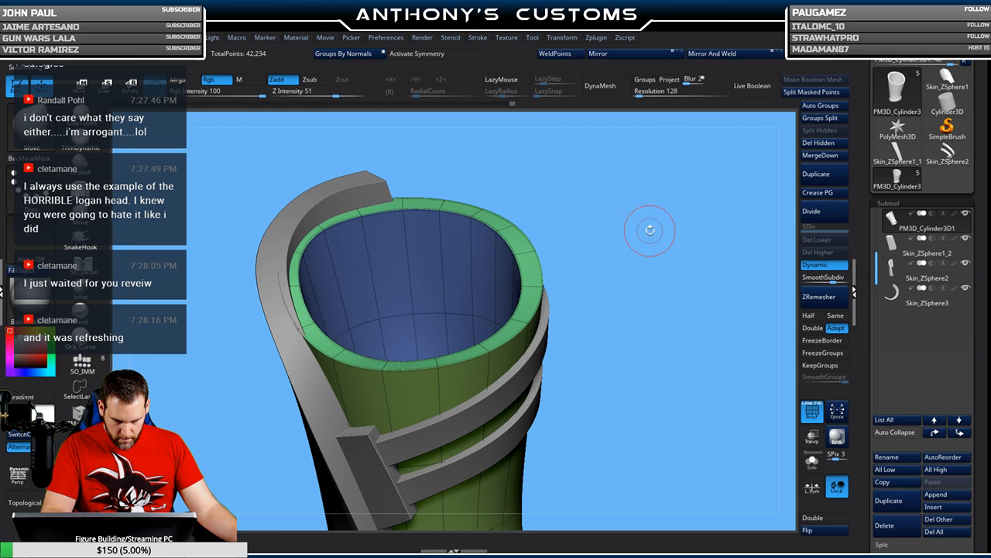
left_click_drag(649, 228, 569, 269)
left_click_drag(519, 297, 571, 211)
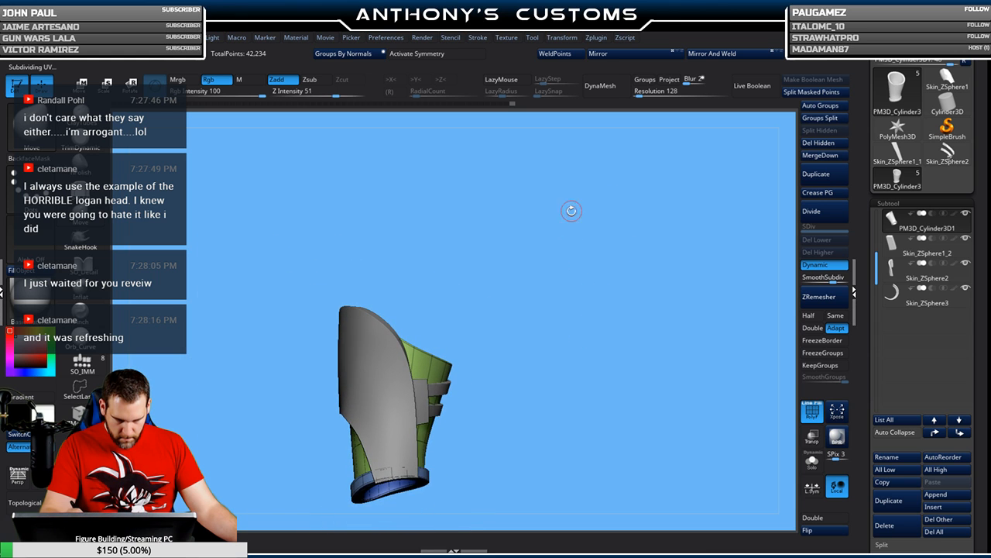
left_click_drag(550, 310, 591, 237, "alt")
key("shift+f")
left_click_drag(613, 293, 653, 302)
left_click_drag(701, 248, 664, 273, "alt")
left_click_drag(651, 268, 639, 265)
- Select the strap mesh and extrude the end polygon of both straps outward using ZModeler QMesh targeting A Single Poly
left_click(455, 272, "alt")
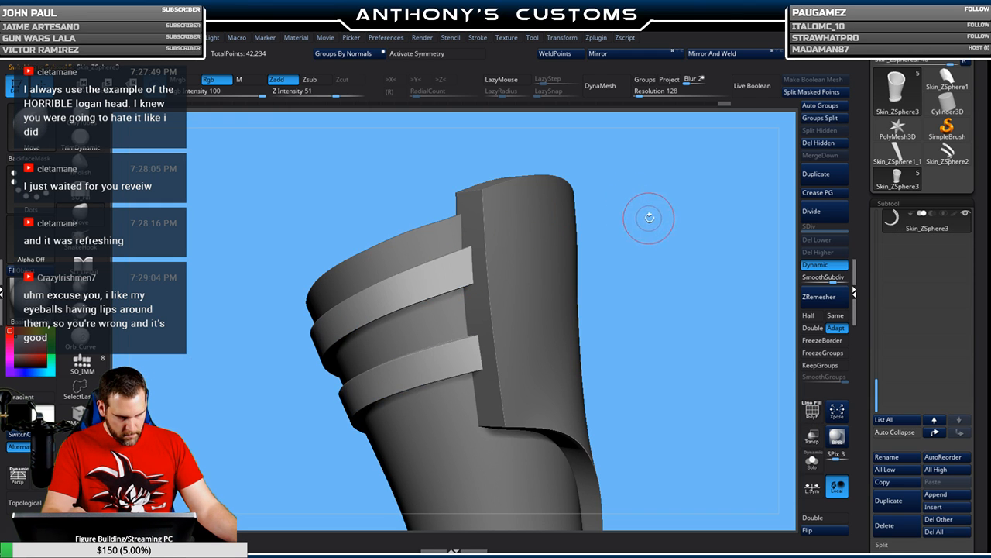
mouse_move(646, 214)
left_mouse_down()
mouse_move(672, 223)
mouse_move(659, 222)
mouse_move(663, 251)
mouse_move(666, 229)
mouse_move(657, 226)
left_mouse_up()
key("shift+f")
key("b")
key("z")
key("m")
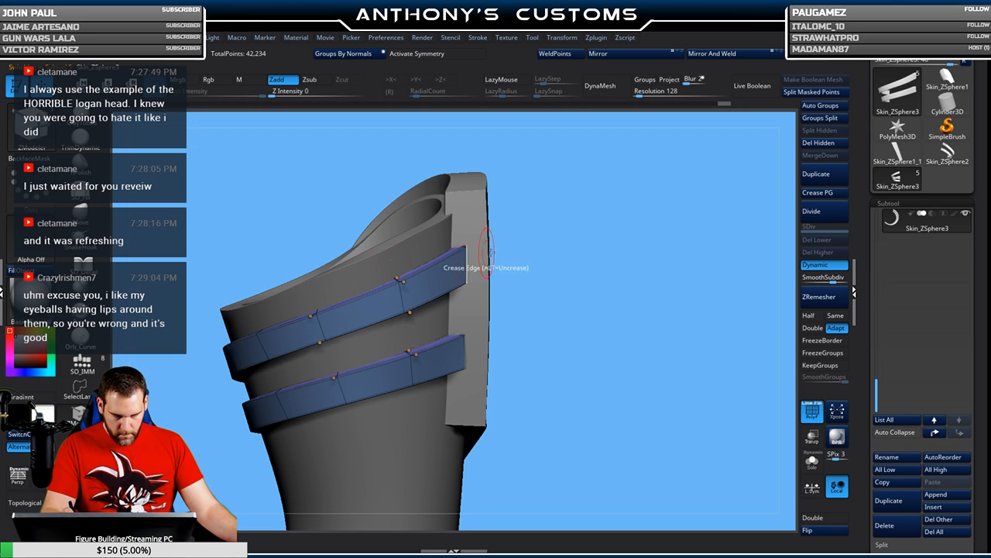
key("space")
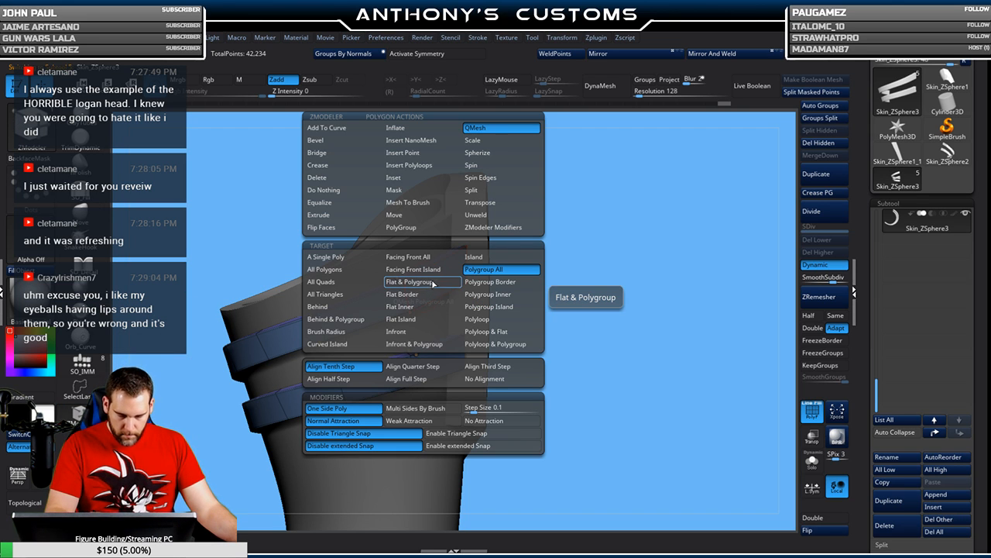
left_click(325, 257)
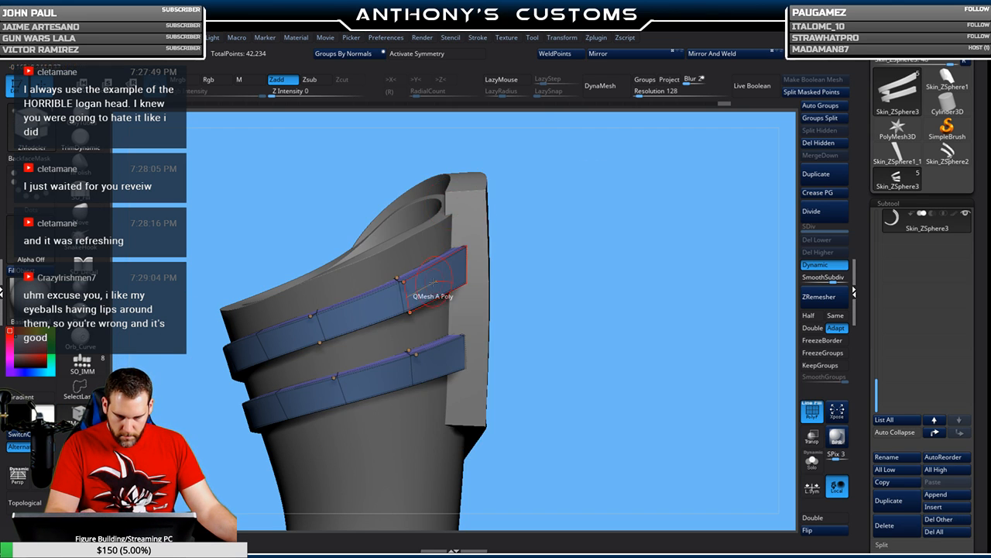
left_click_drag(424, 285, 439, 286)
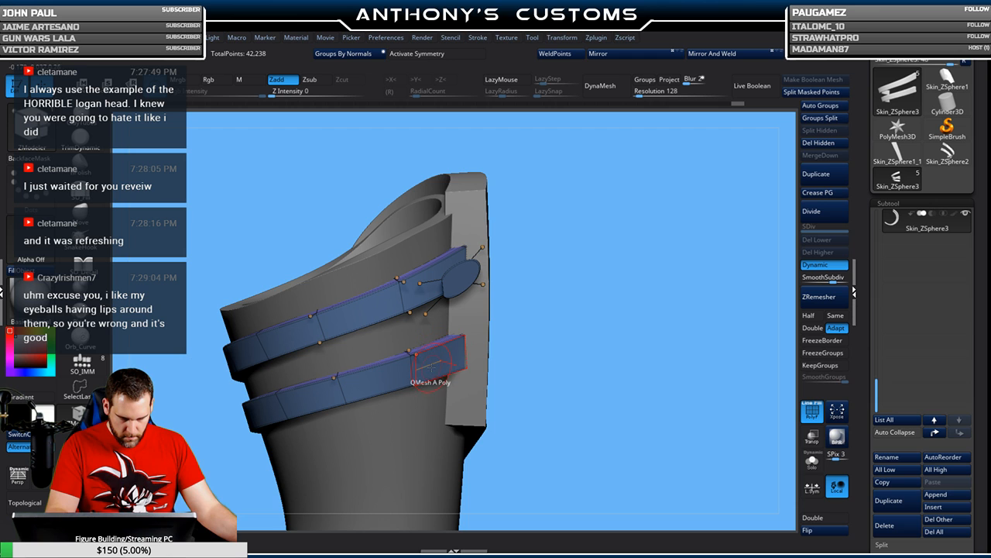
key("ctrl")
left_click_drag(560, 278, 577, 269)
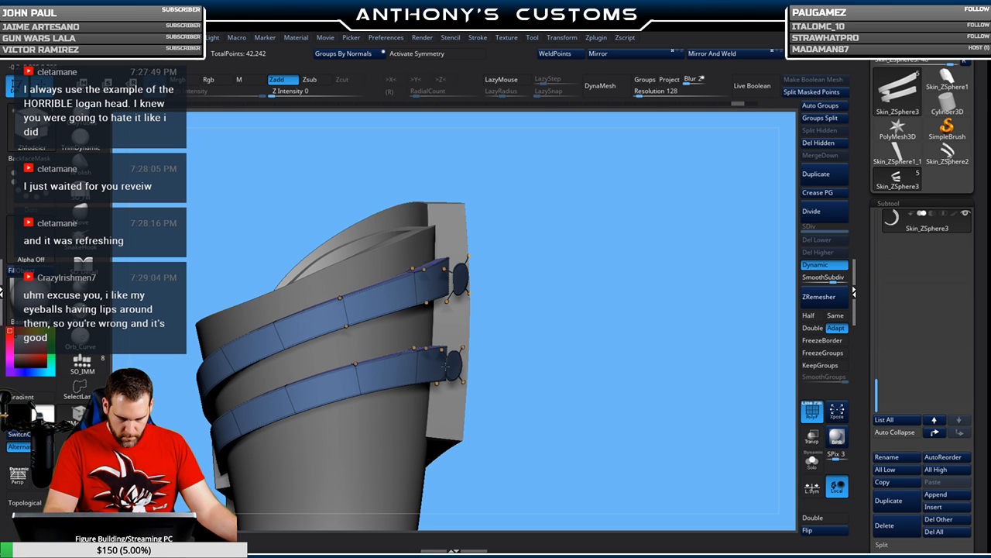
left_click_drag(515, 314, 530, 308)
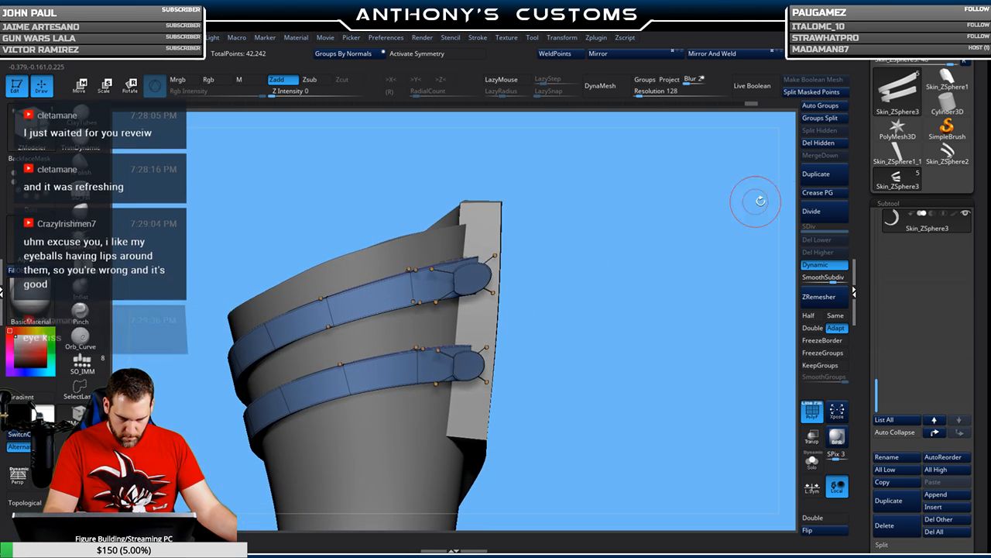
- Turn off dynamic subdivision and put the end polygon of both straps into one separate polygroup with ZModeler
left_click(820, 266)
left_click_drag(637, 285, 565, 209)
left_click(485, 227)
left_click(491, 333)
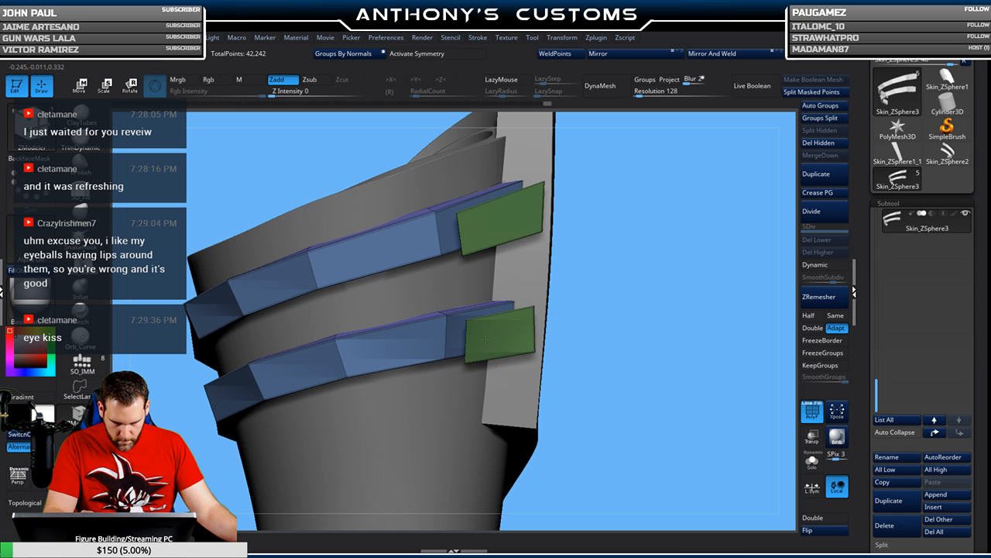
- Set the ZModeler polygon target for QMesh to Polygroup All, inspecting the strap ends from the side
left_click_drag(613, 275, 551, 248)
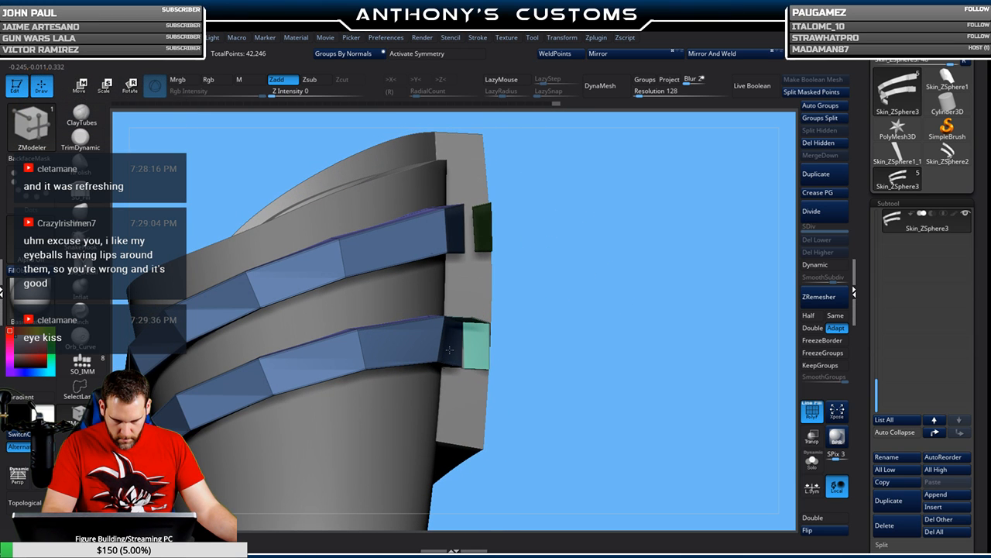
left_click_drag(476, 310, 549, 296)
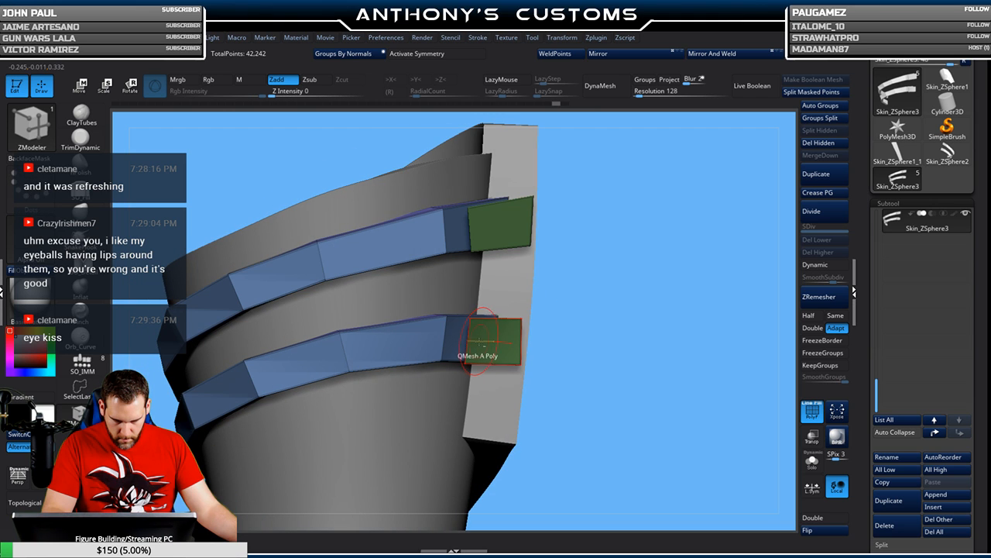
key("space")
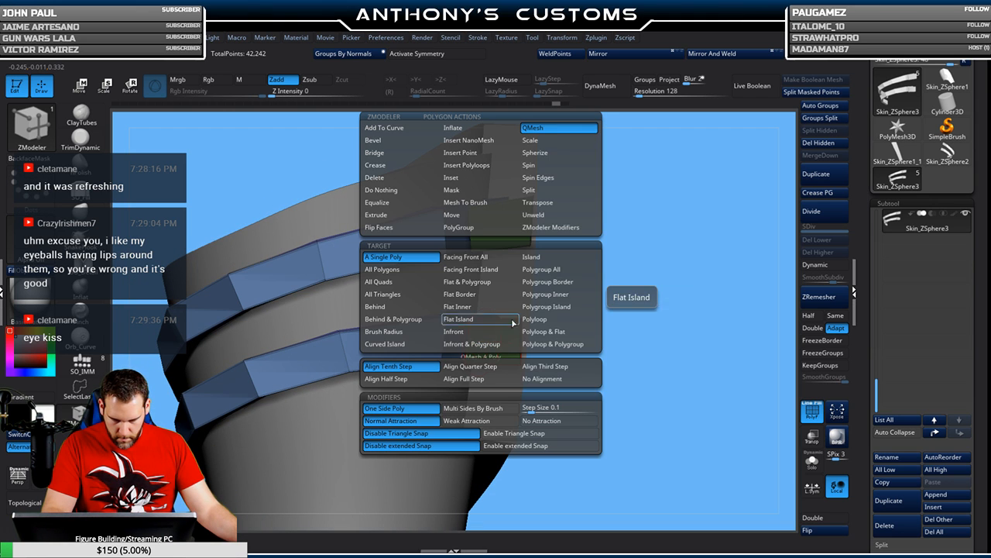
left_click(567, 273)
- Try extruding both strap end polygons with QMesh and flipping the strap mesh, and undo both operations
left_click_drag(577, 267, 612, 253)
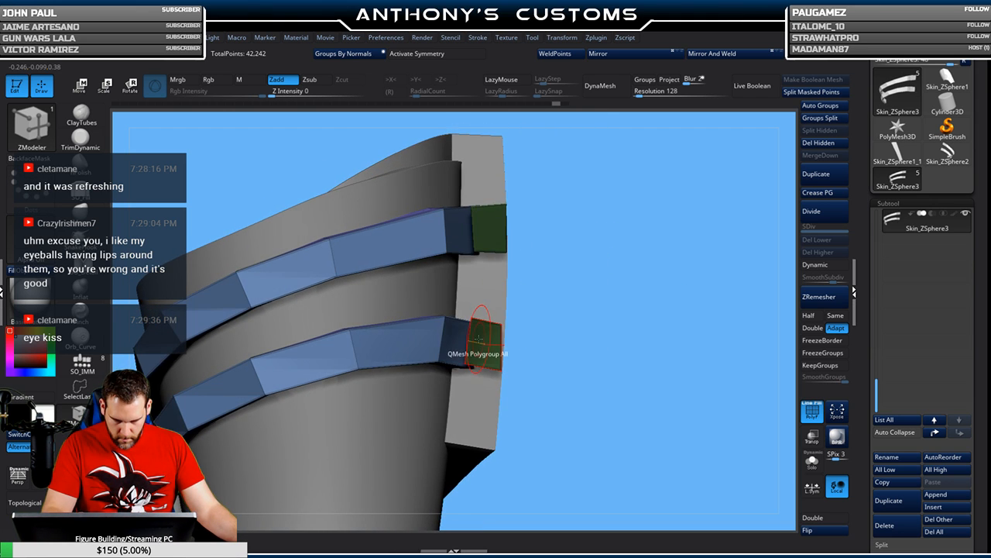
left_click_drag(472, 343, 453, 355)
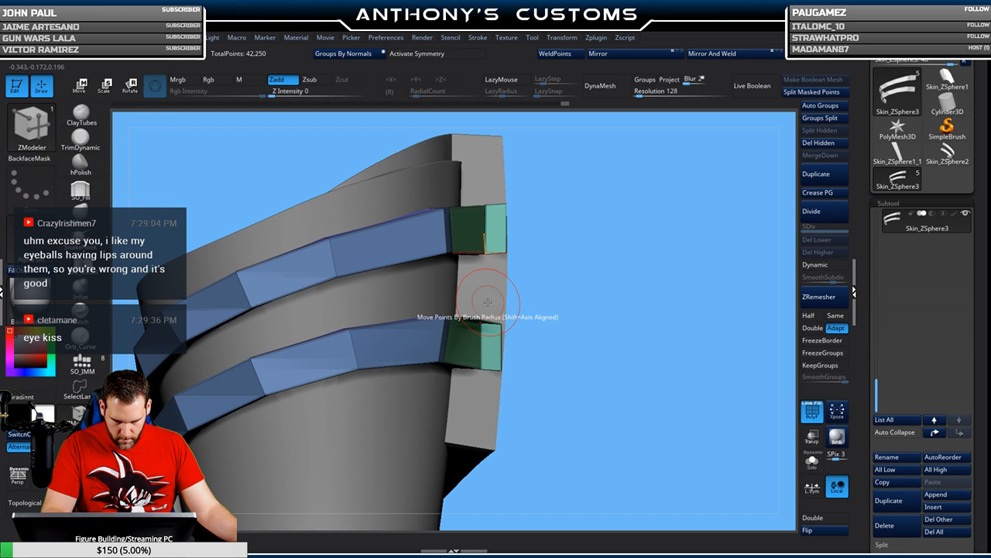
left_click(815, 530)
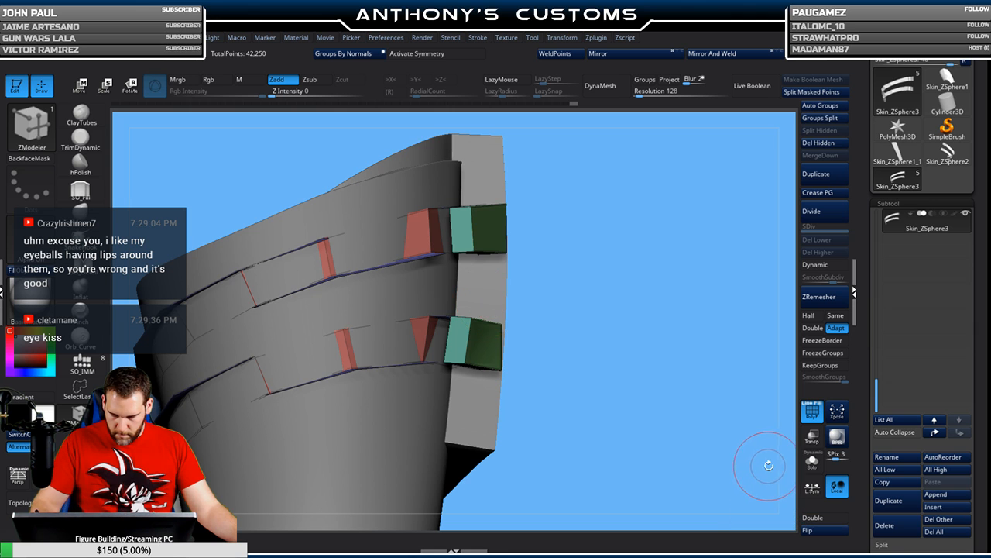
key("ctrl+z")
mouse_move(778, 463)
left_mouse_down()
mouse_move(730, 443)
mouse_move(715, 454)
mouse_move(748, 444)
mouse_move(725, 445)
mouse_move(719, 435)
left_mouse_up()
key("ctrl+z")
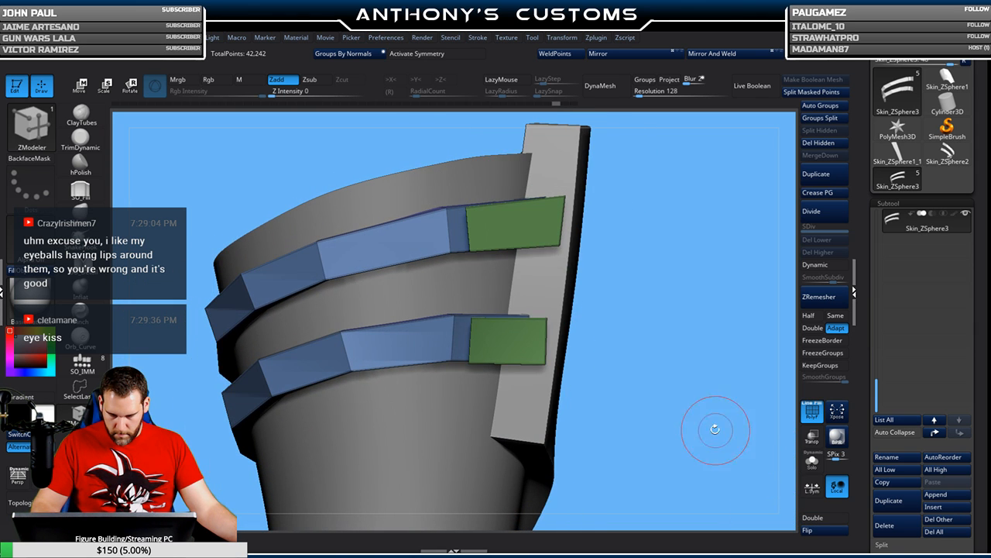
- Split the two end polygons off the straps into their own subtool and extrude them into blocks with QMesh Polygroup All
left_click(478, 323, "ctrl+shift")
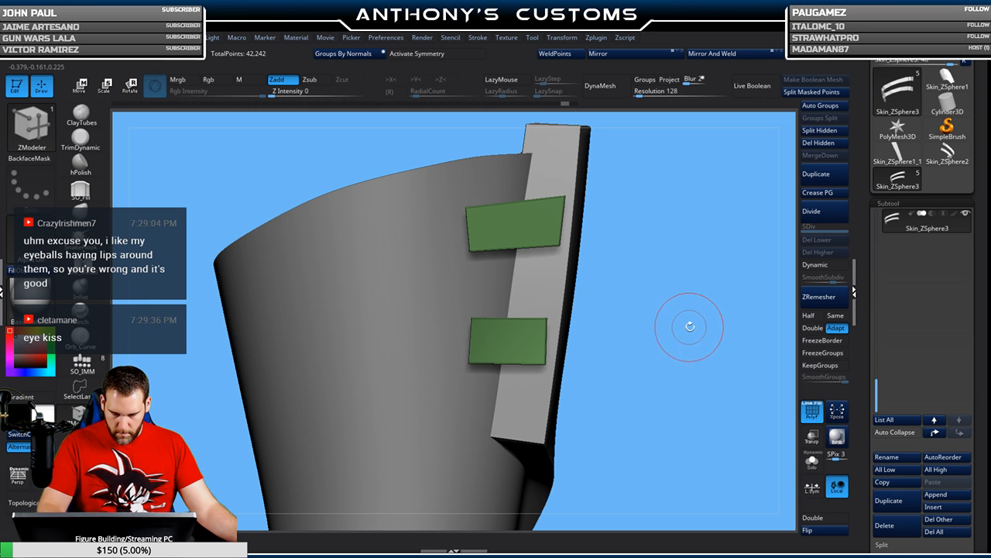
left_click(700, 347, "ctrl+shift")
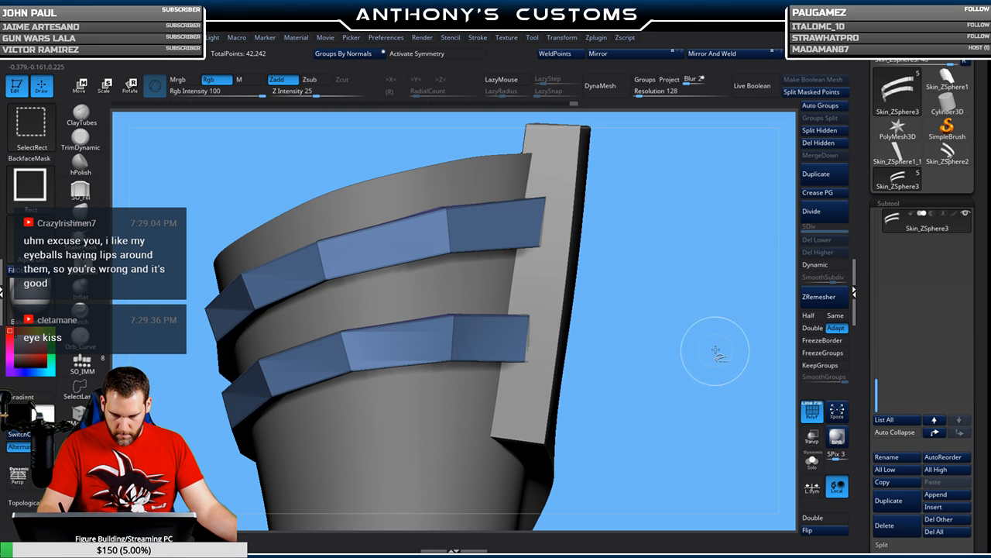
left_click(823, 130)
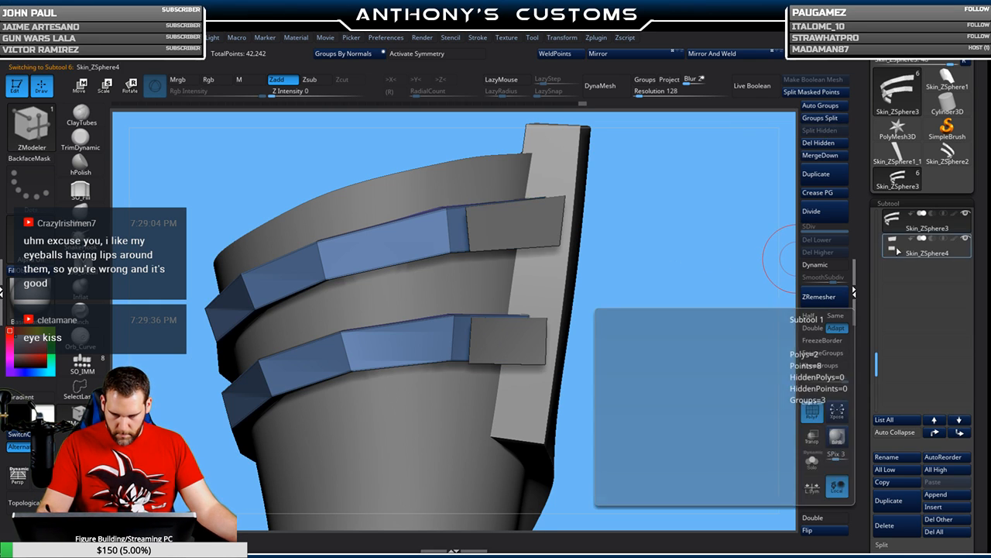
left_click_drag(612, 263, 663, 257)
left_click_drag(480, 230, 454, 247)
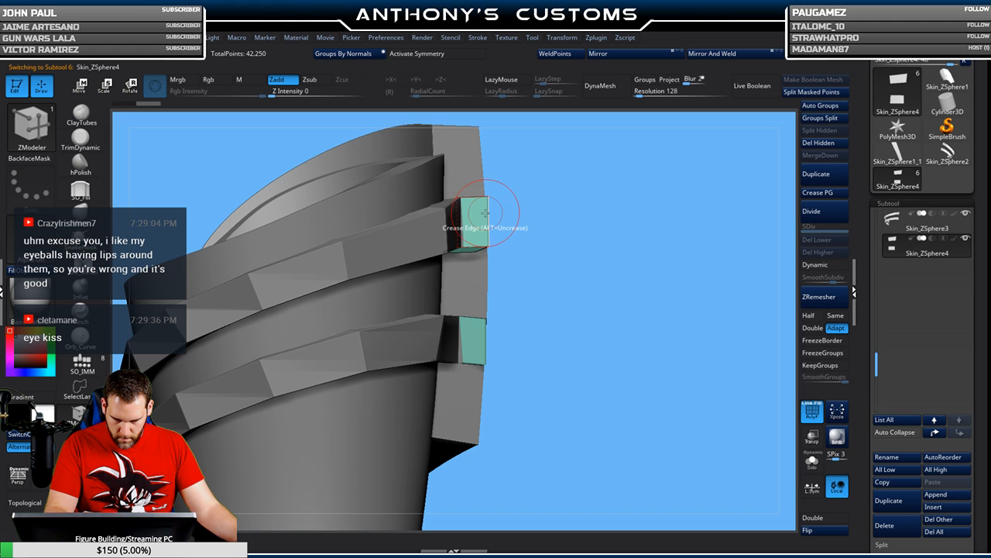
- Insert a single edge loop across the middle of each end block using ZModeler
mouse_move(667, 336)
left_mouse_down()
mouse_move(613, 290)
mouse_move(598, 298)
mouse_move(610, 291)
left_mouse_up()
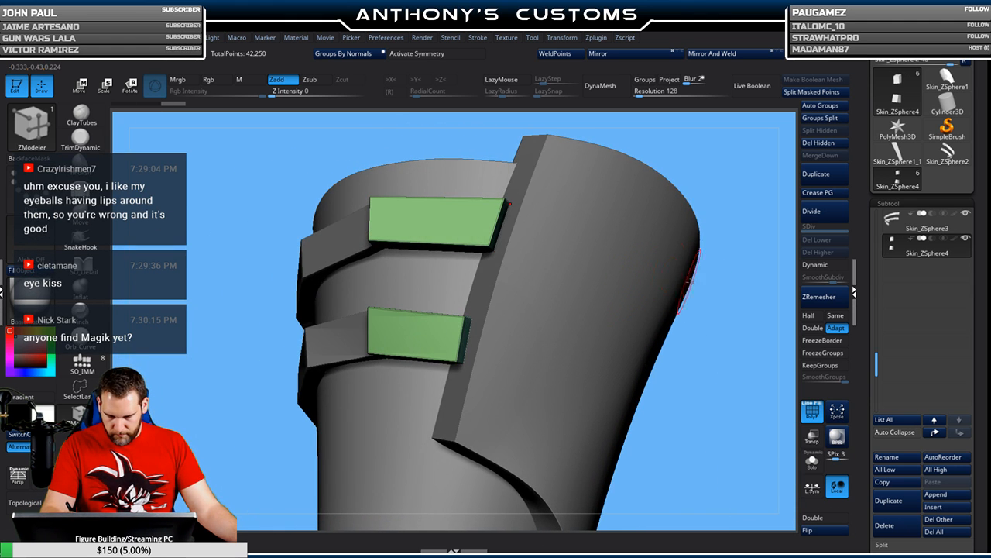
mouse_move(712, 325)
left_mouse_down()
mouse_move(701, 323)
mouse_move(699, 339)
mouse_move(720, 335)
left_mouse_up()
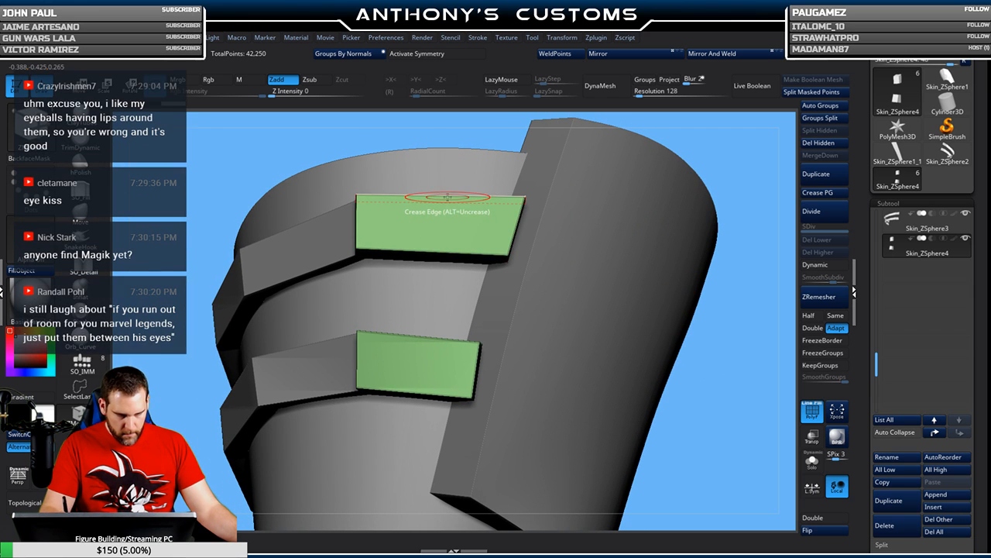
key("space")
left_click(436, 206)
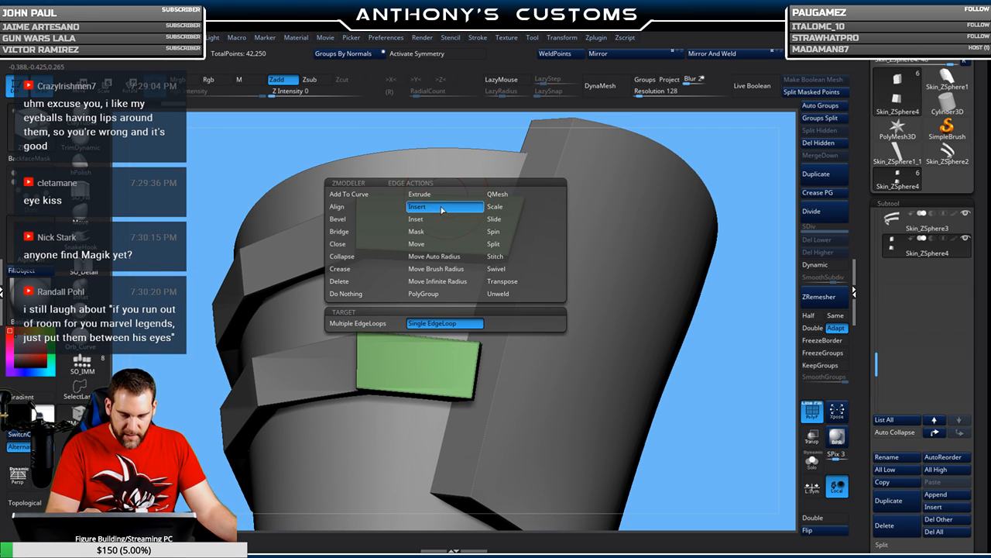
left_click(439, 199)
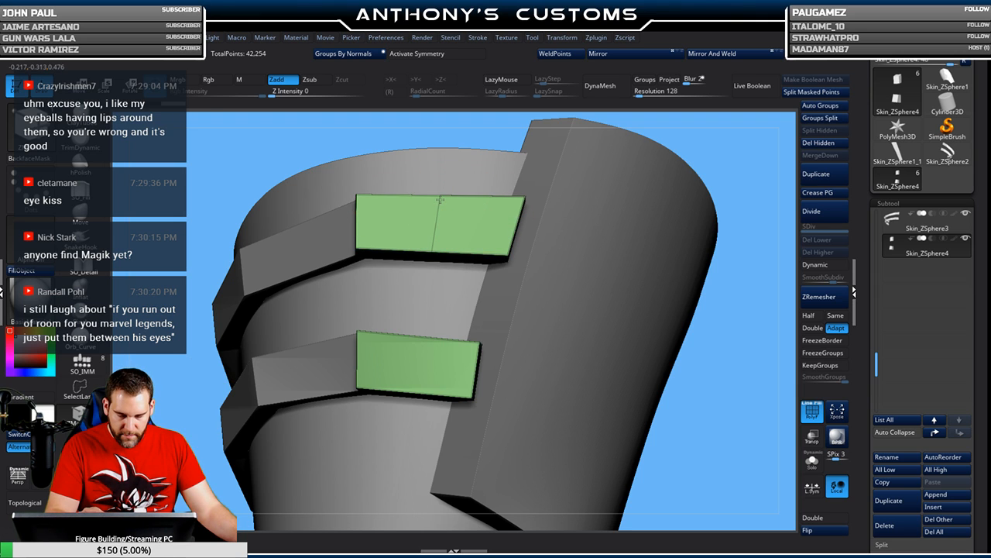
left_click(420, 338)
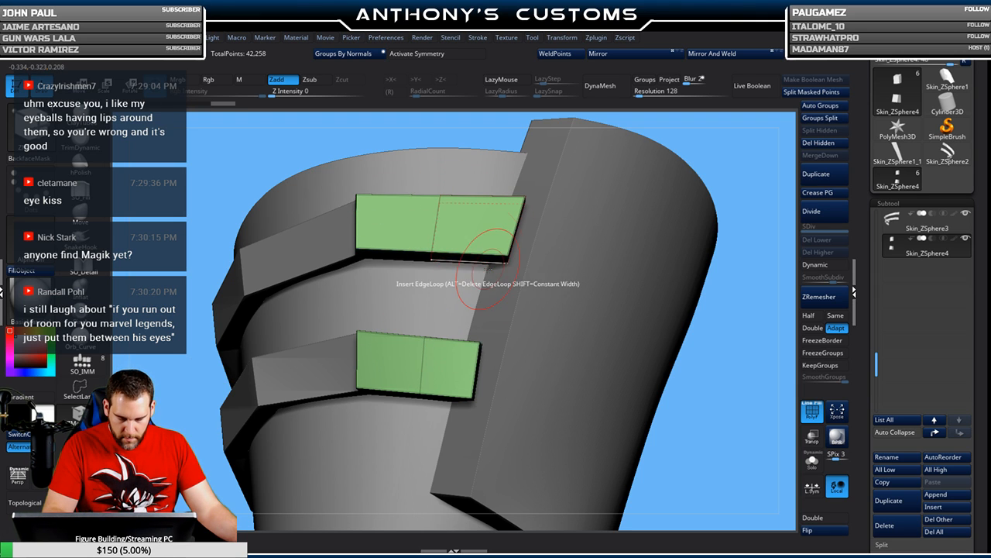
- Bend both end blocks with the Move brush so they follow the cuff's curve down to the side panel
left_click(80, 212)
left_click_drag(692, 380, 700, 364)
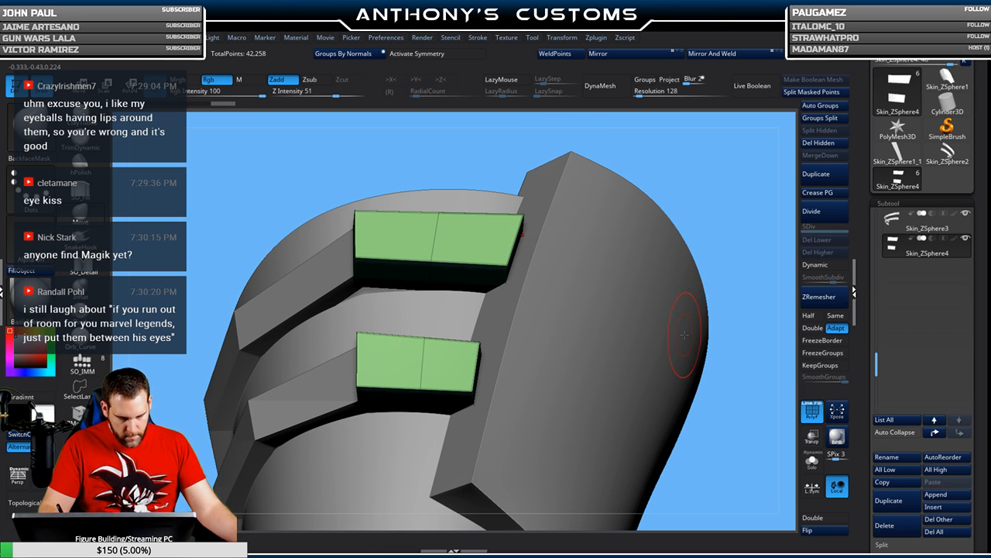
left_click_drag(722, 214, 546, 242)
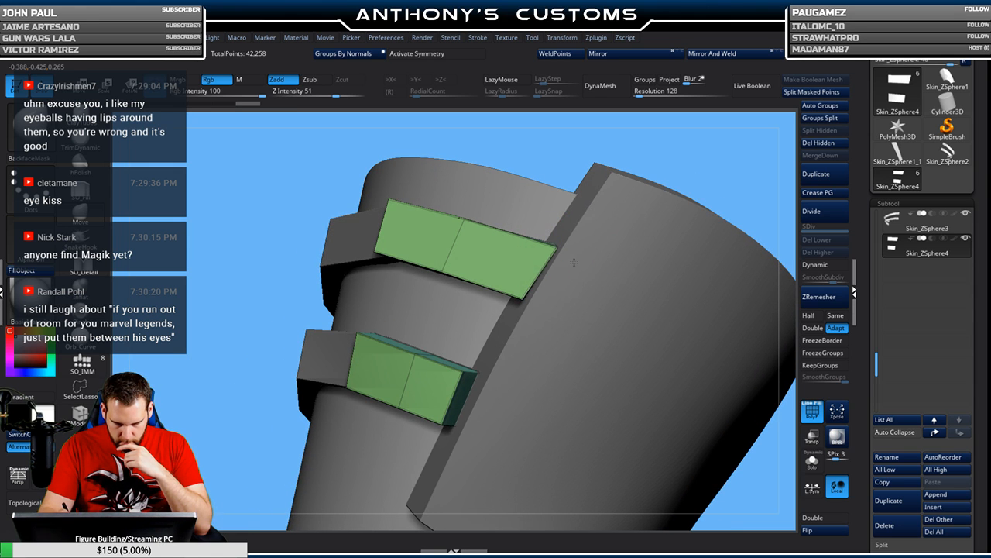
left_click_drag(549, 299, 577, 267)
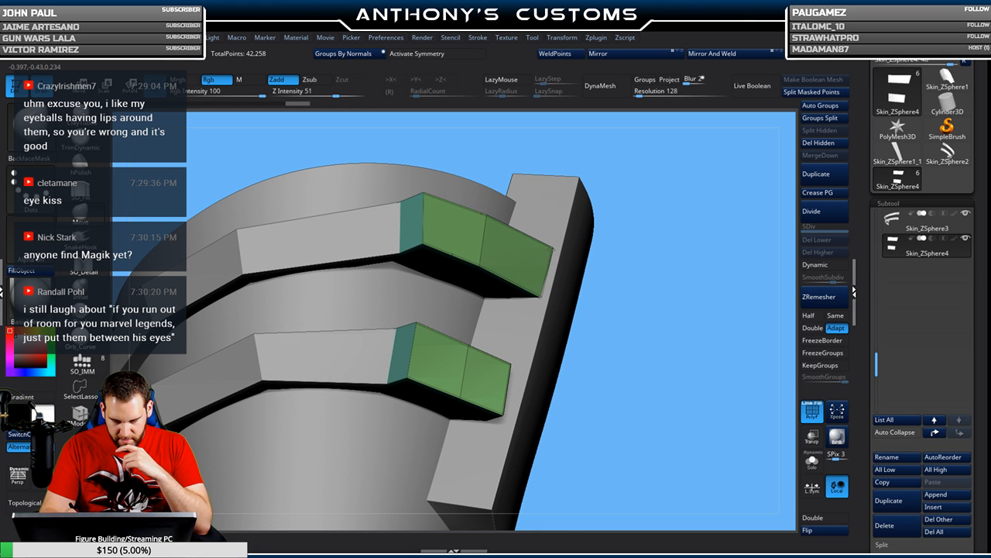
left_click_drag(688, 249, 559, 249)
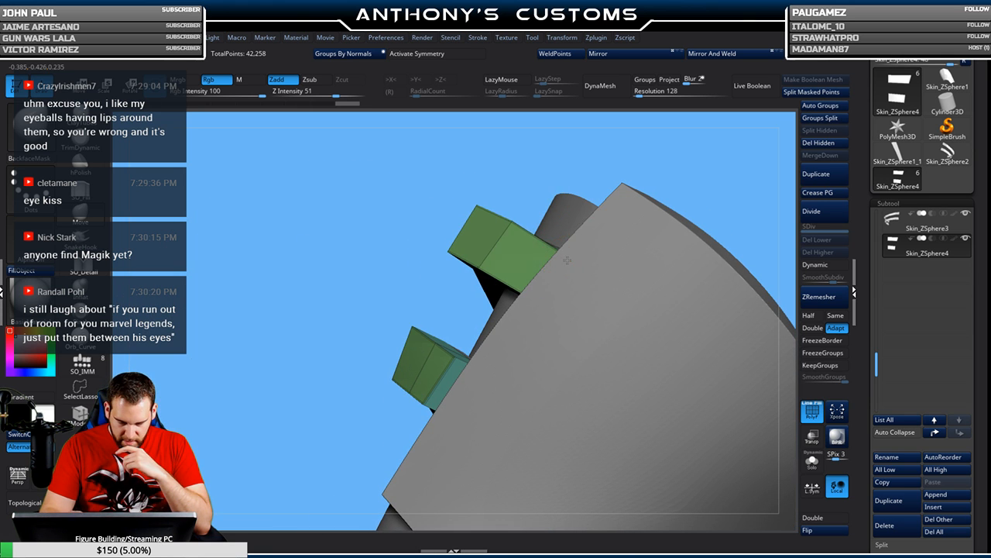
left_click_drag(699, 181, 482, 295)
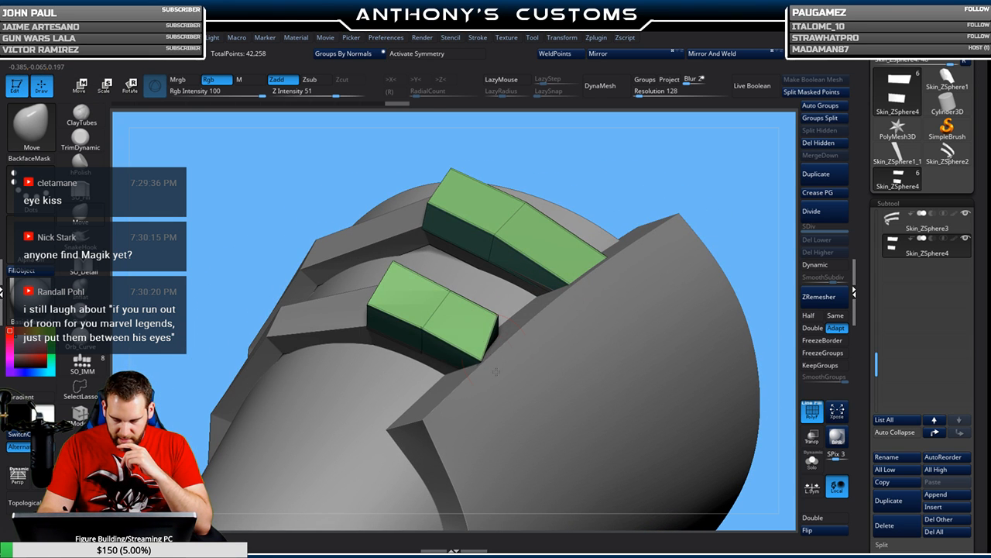
left_click_drag(519, 349, 507, 331)
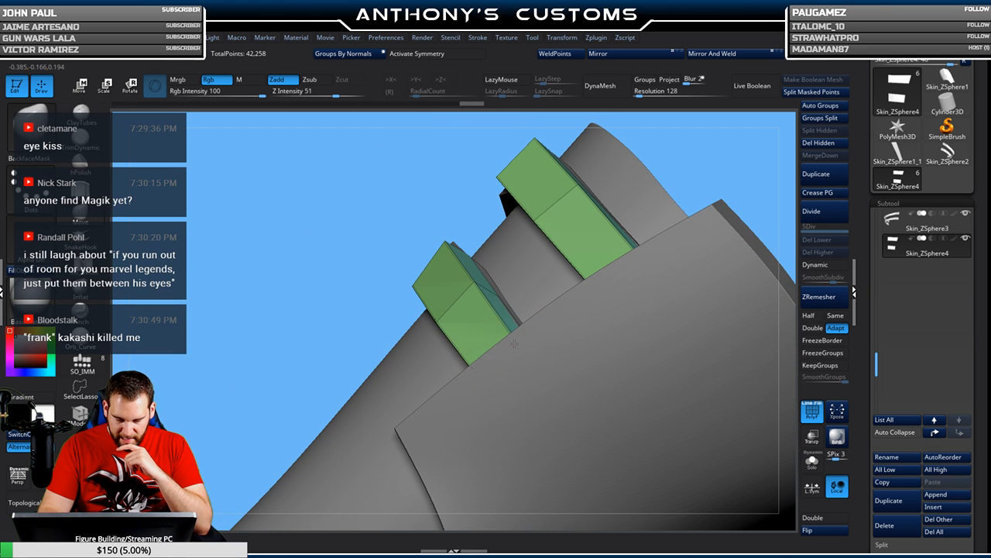
left_click_drag(734, 160, 708, 261)
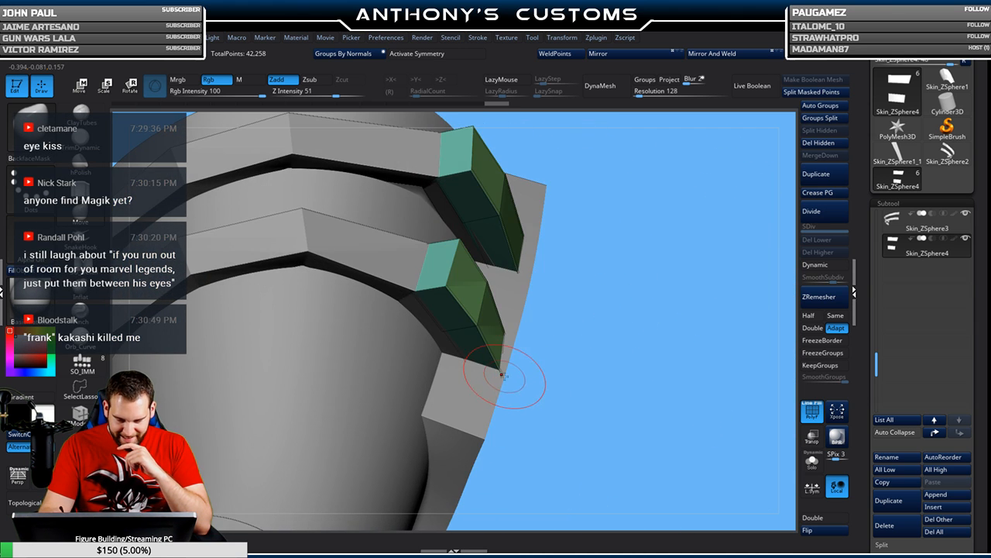
left_click_drag(497, 376, 654, 284)
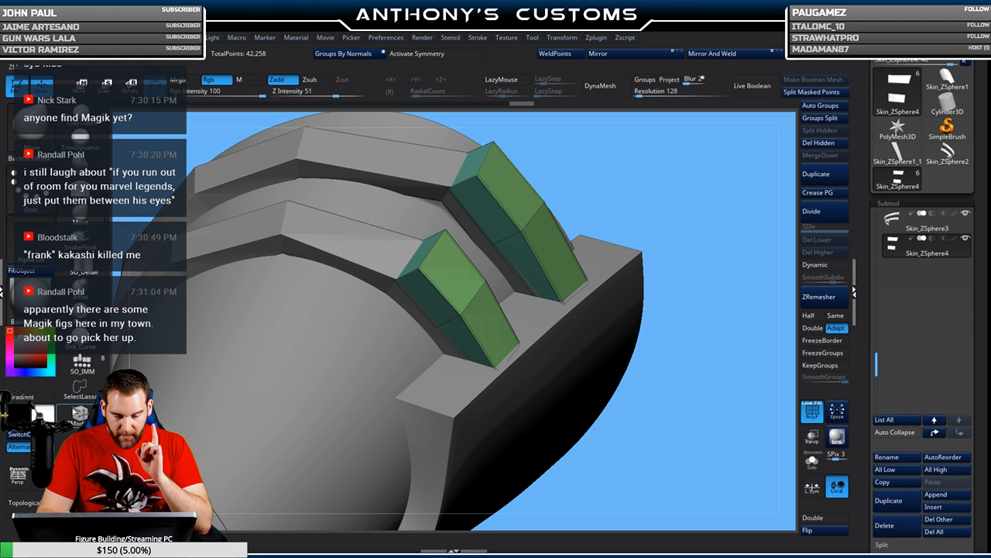
- Return to ZModeler and set its edge action to Crease for the two end blocks
left_click(79, 415)
left_click_drag(601, 145, 495, 148)
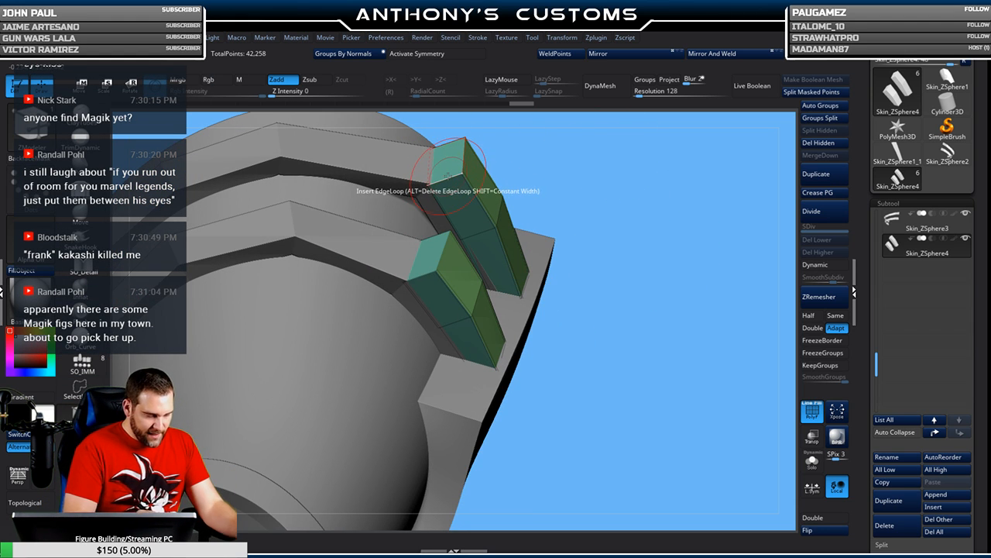
key("space")
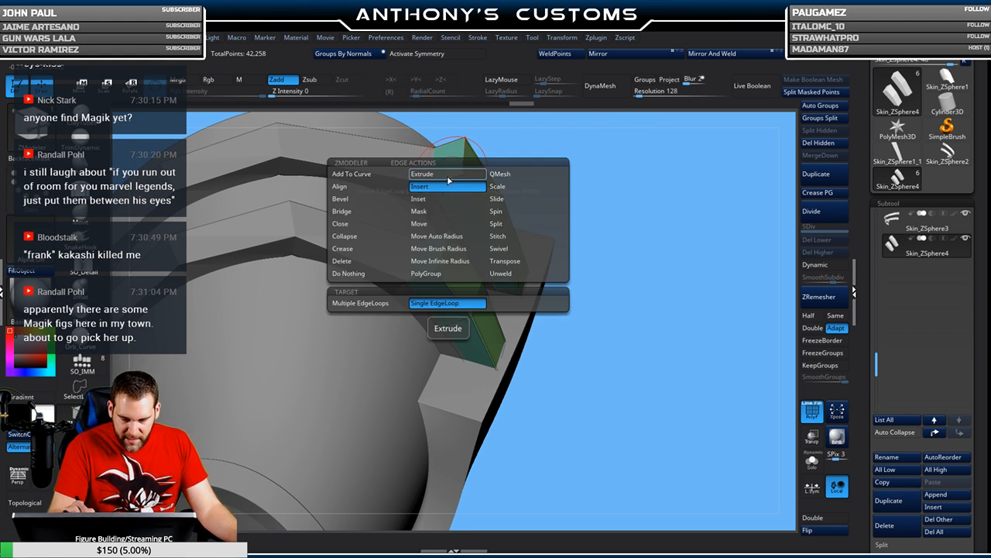
left_click(349, 250)
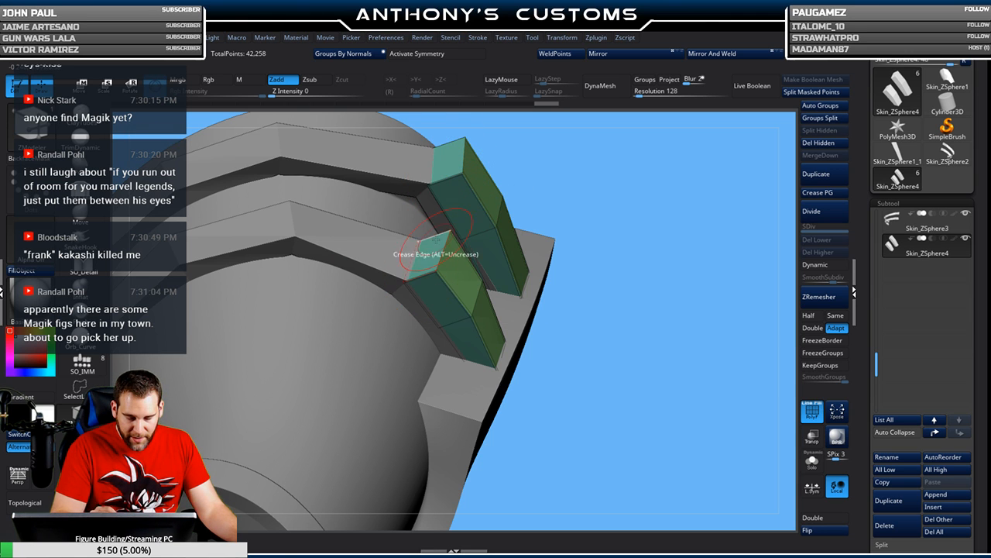
mouse_move(529, 158)
left_mouse_down()
mouse_move(542, 164)
mouse_move(526, 142)
left_mouse_up()
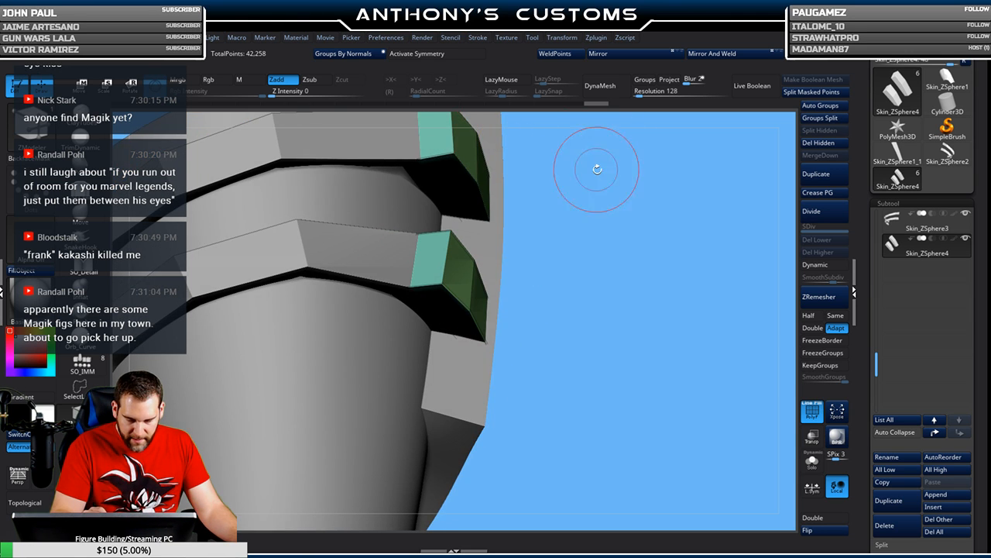
left_click_drag(596, 169, 467, 162)
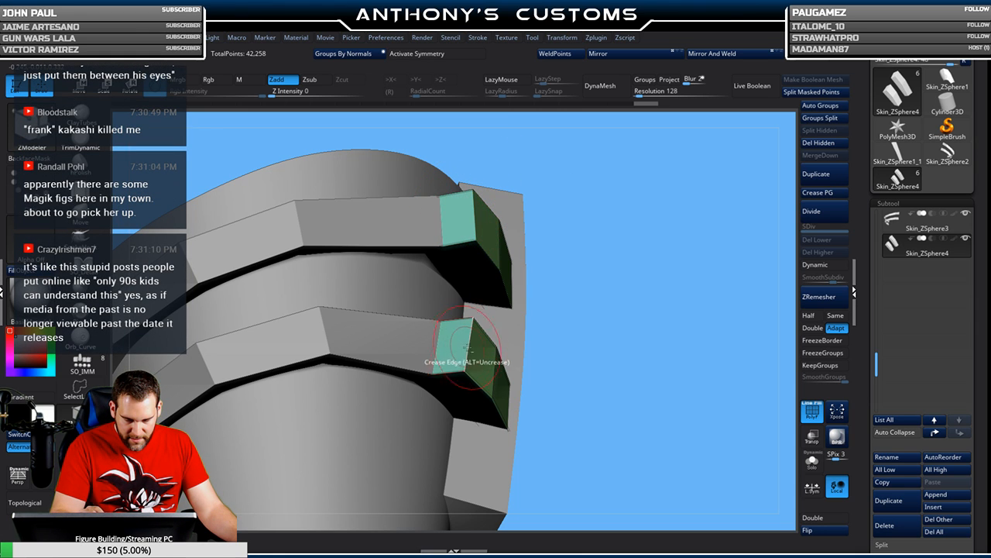
- Preview the end blocks with dynamic subdivision and isolate them in Solo mode with subdivision turned off
left_click(814, 264)
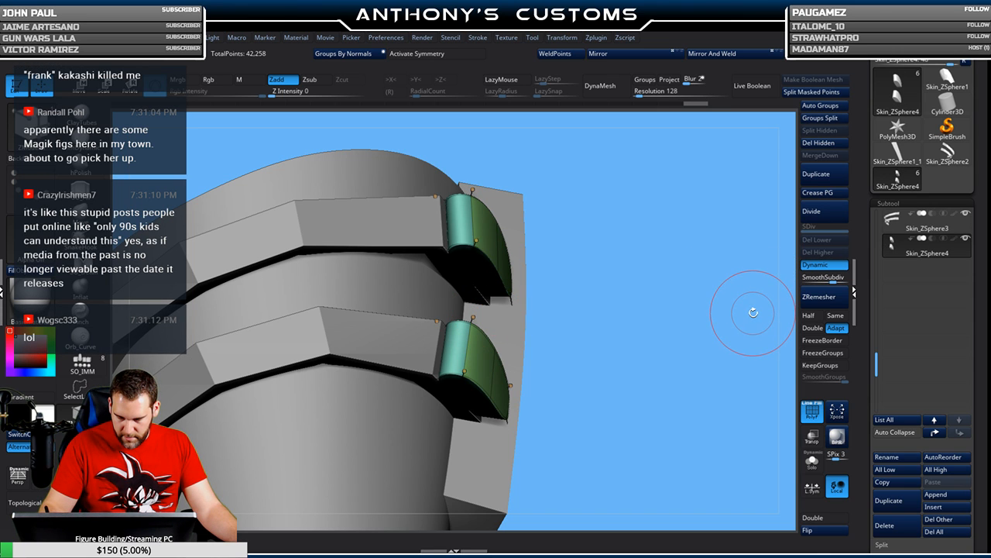
left_click(815, 264)
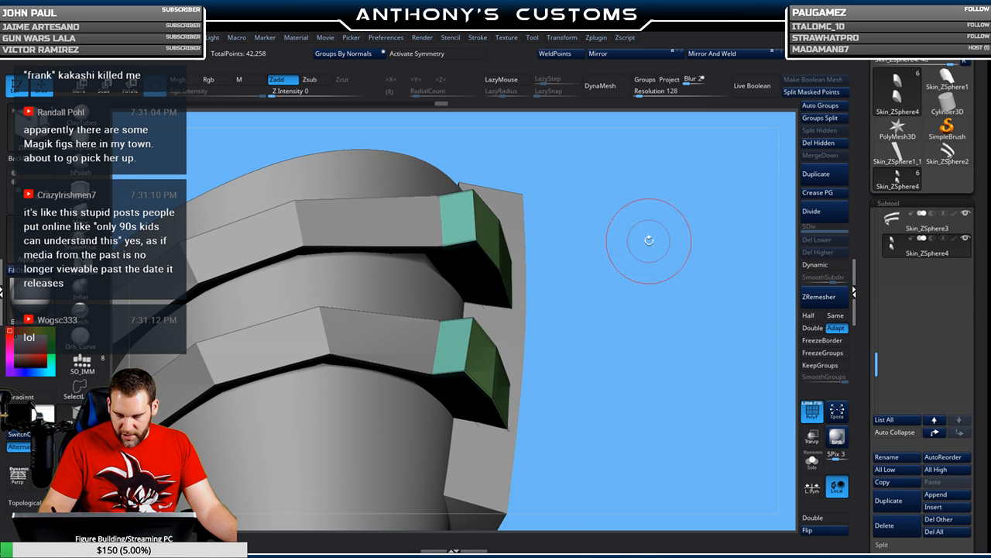
left_click_drag(646, 237, 517, 223)
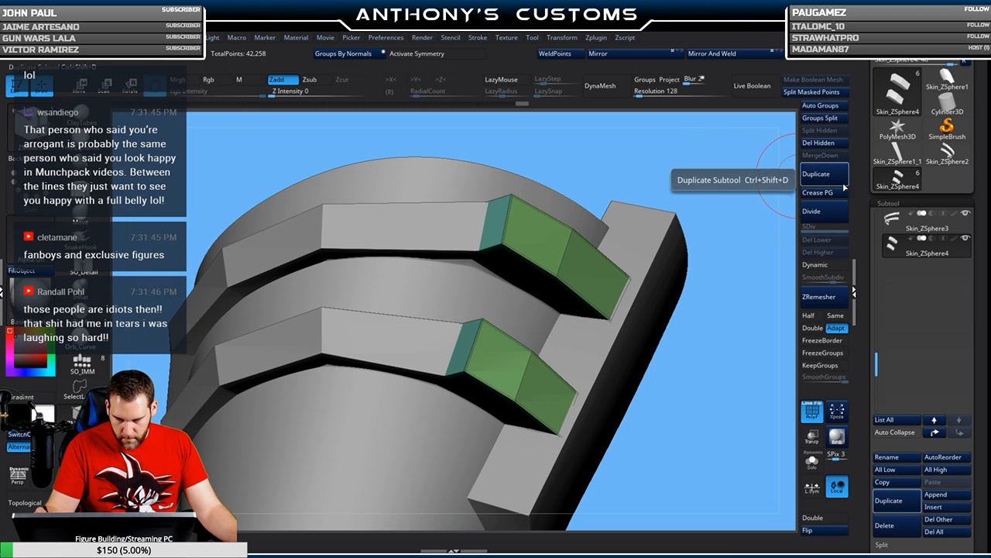
left_click(829, 264)
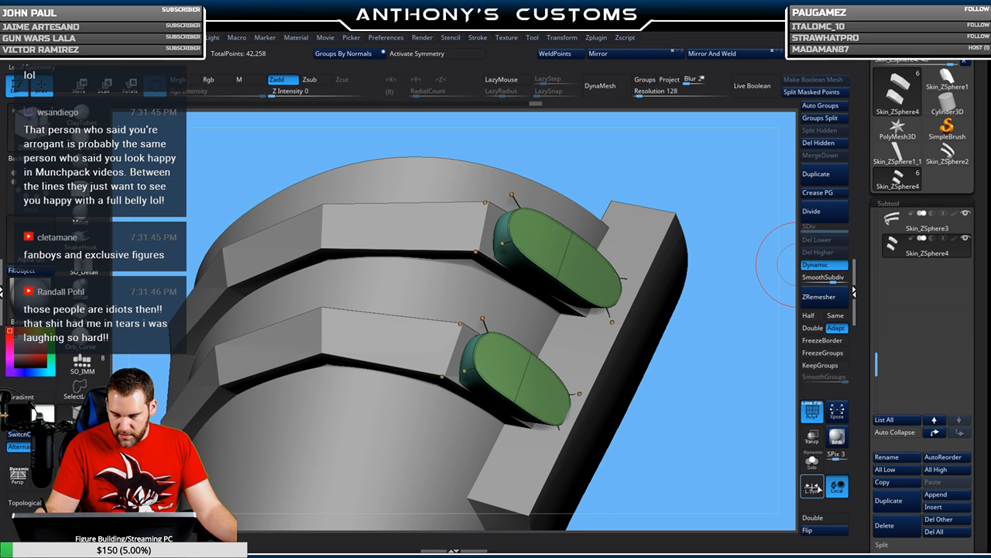
left_click(812, 463)
left_click(817, 265)
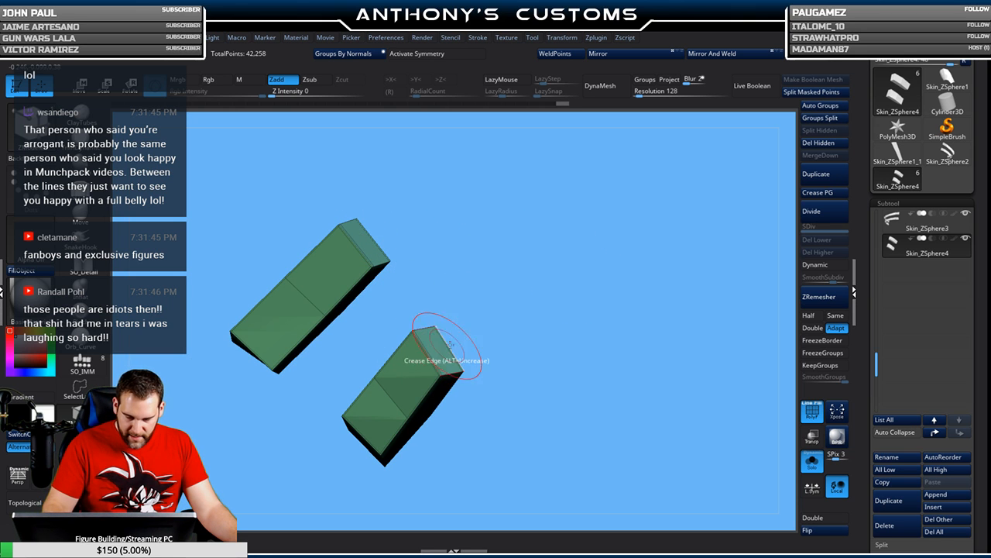
- Crease the remaining edges at the panel-side ends of both end blocks with ZModeler
left_click_drag(614, 308, 626, 221)
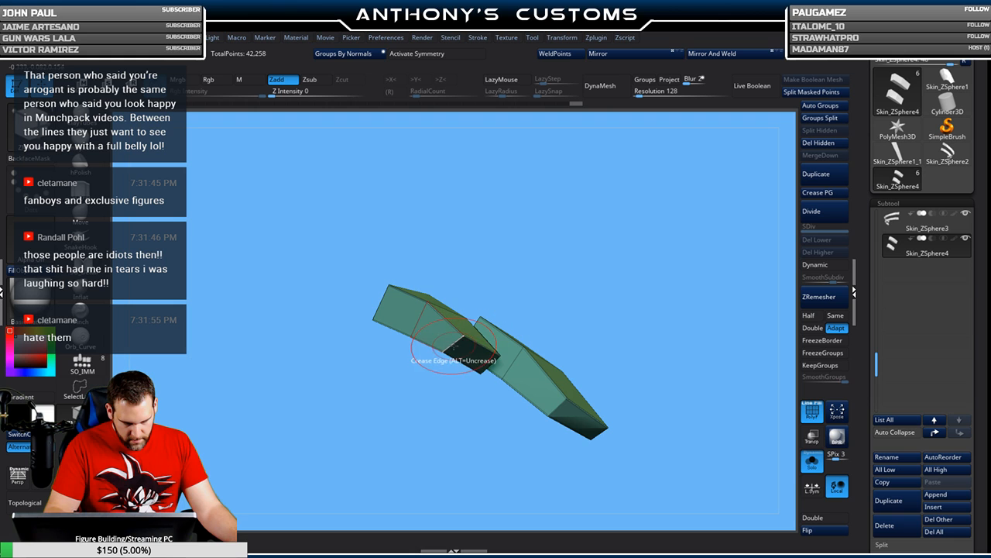
left_click(485, 366)
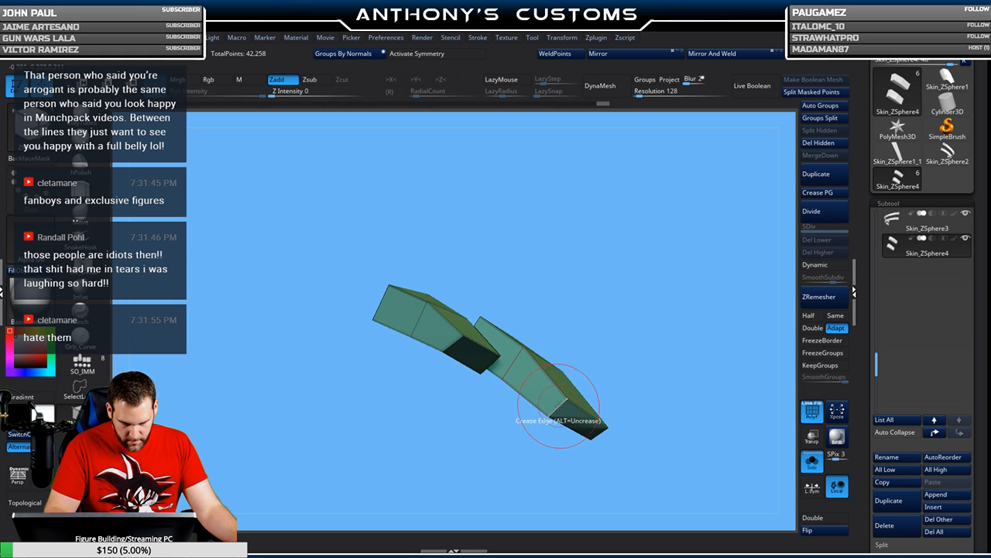
left_click(570, 394)
left_click_drag(614, 341, 617, 272)
left_click_drag(630, 365, 680, 358)
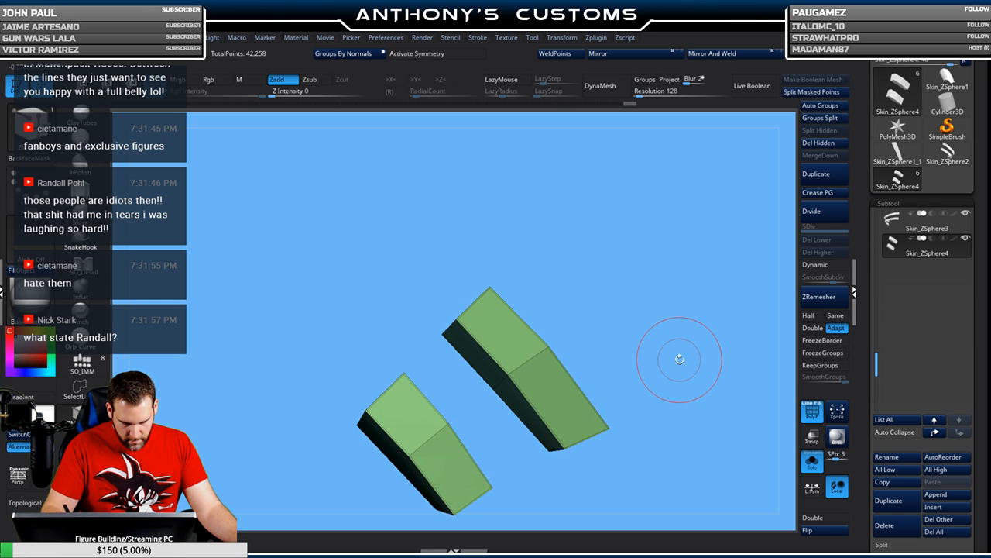
- Enable dynamic subdivision on the end blocks and leave Solo mode to show them on the wrist guard
left_click(810, 265)
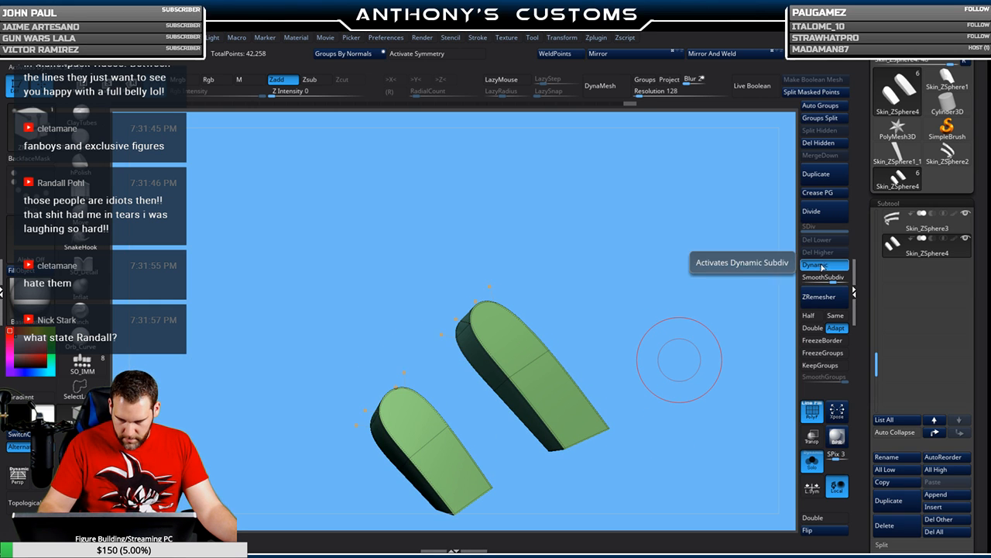
left_click(812, 461)
left_click_drag(720, 325, 682, 260)
- Select the curved straps subtool and turn on dynamic subdivision for it
left_click(524, 374, "alt")
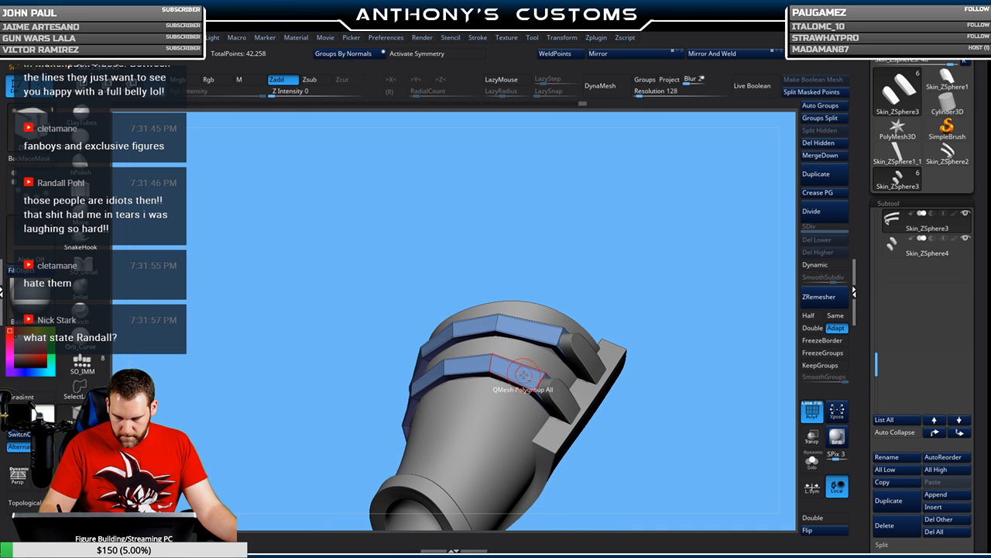
left_click(822, 265)
left_click_drag(715, 314, 651, 331)
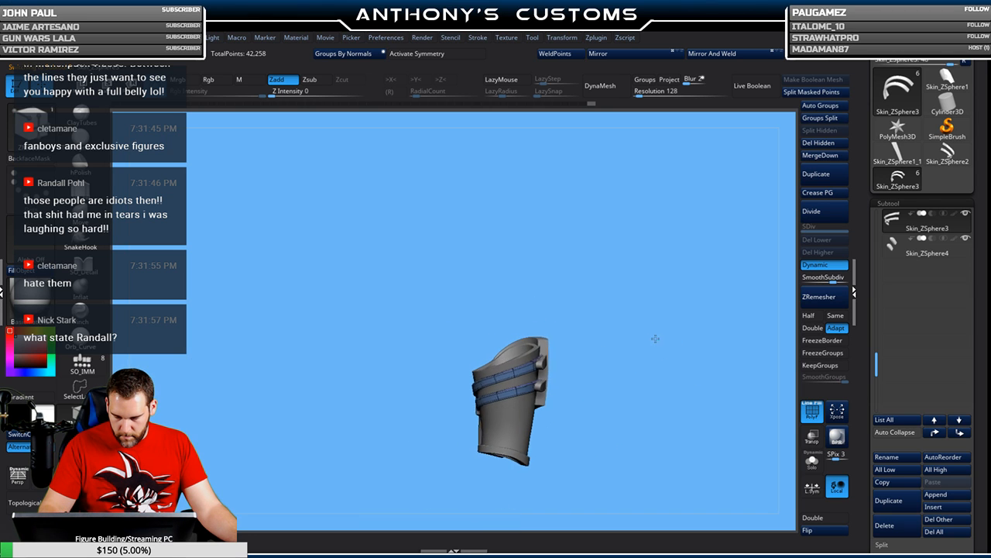
left_click_drag(659, 335, 644, 467)
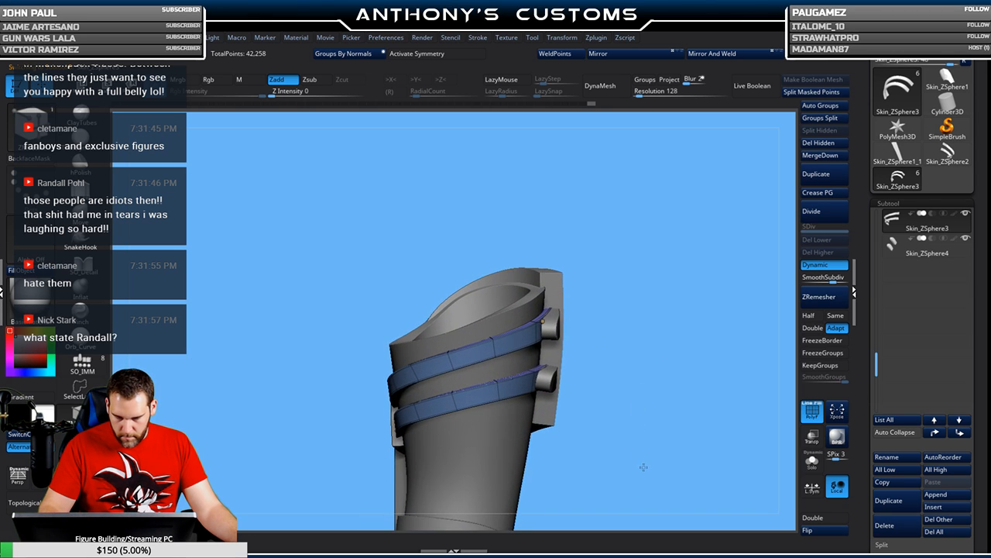
left_click_drag(657, 411, 611, 385)
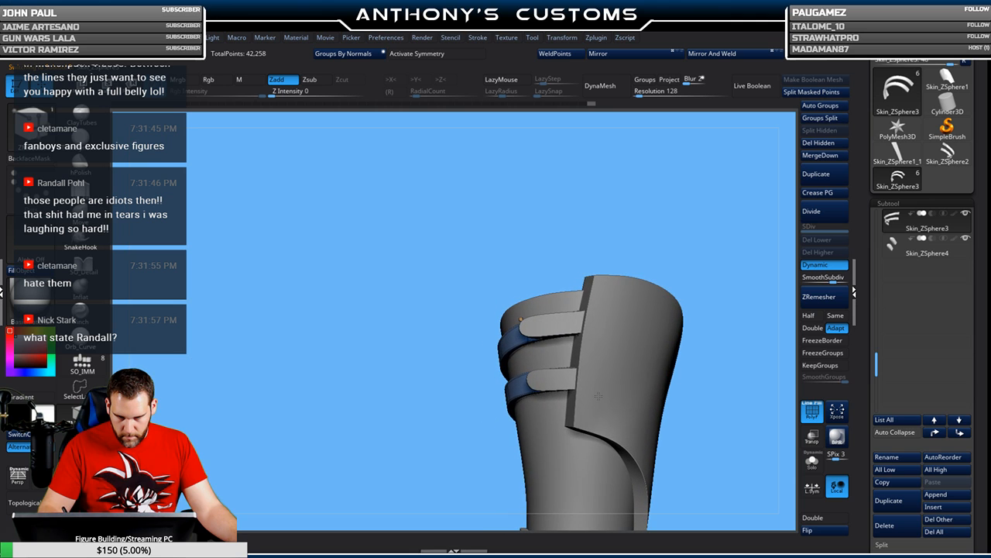
left_click_drag(711, 342, 670, 407)
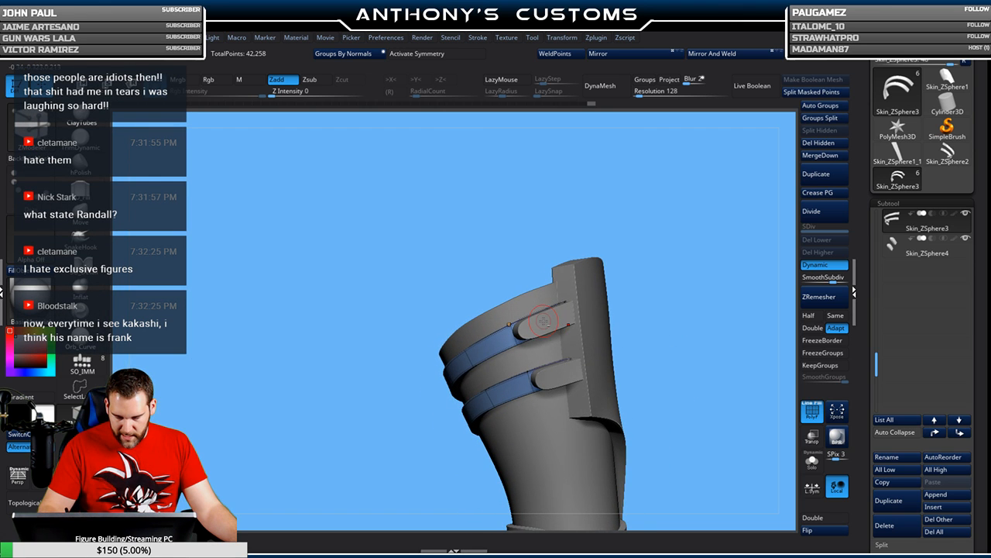
- Select the end blocks subtool, switch to the Move brush and adjust its draw size
left_click(544, 321, "alt")
mouse_move(655, 303)
left_mouse_down()
mouse_move(684, 270)
mouse_move(690, 333)
mouse_move(671, 329)
mouse_move(678, 335)
mouse_move(666, 344)
mouse_move(645, 307)
left_mouse_up()
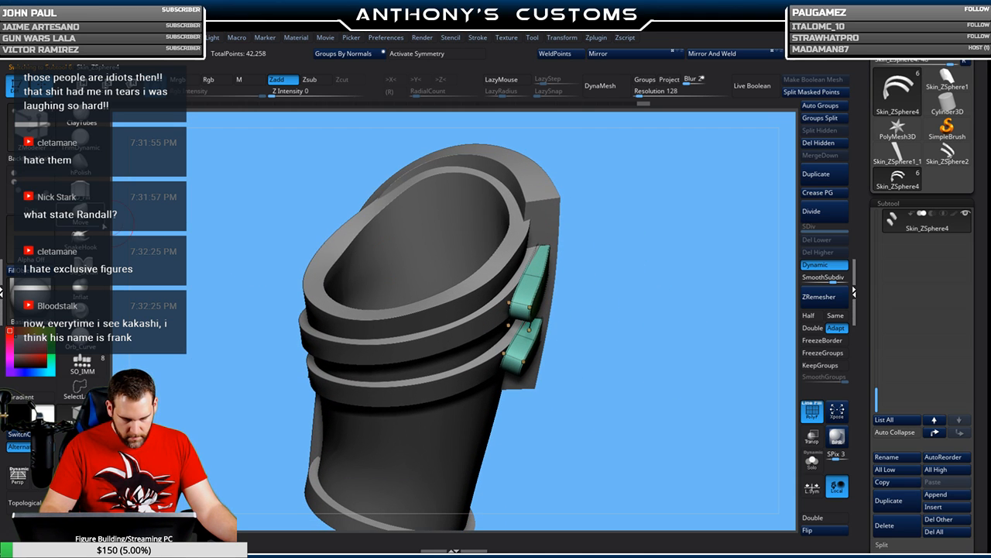
key("q")
key("space")
mouse_move(654, 288)
left_mouse_down()
mouse_move(672, 287)
mouse_move(622, 226)
left_mouse_up()
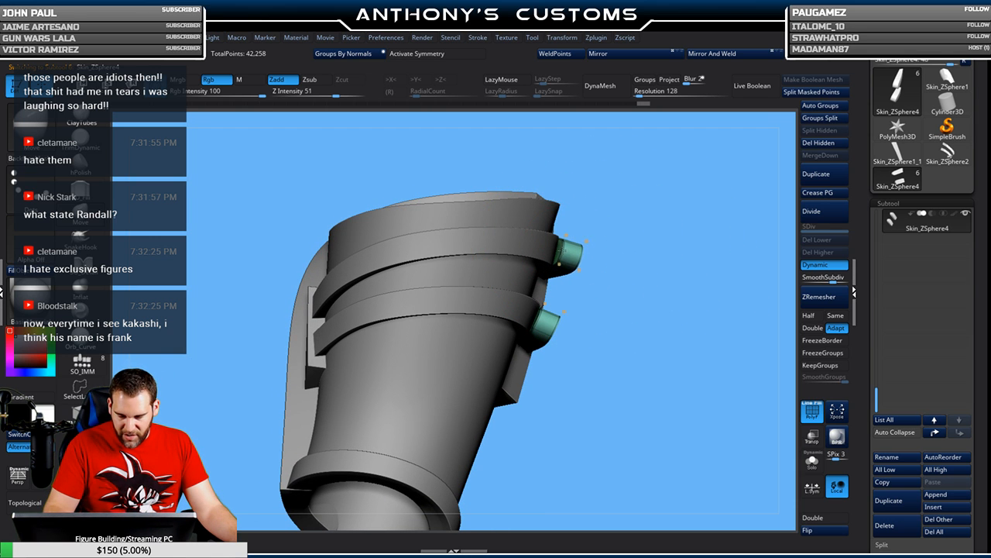
mouse_move(651, 297)
left_mouse_down()
mouse_move(591, 295)
mouse_move(574, 284)
mouse_move(639, 290)
mouse_move(564, 236)
mouse_move(646, 188)
mouse_move(699, 206)
mouse_move(635, 186)
left_mouse_up()
key("space")
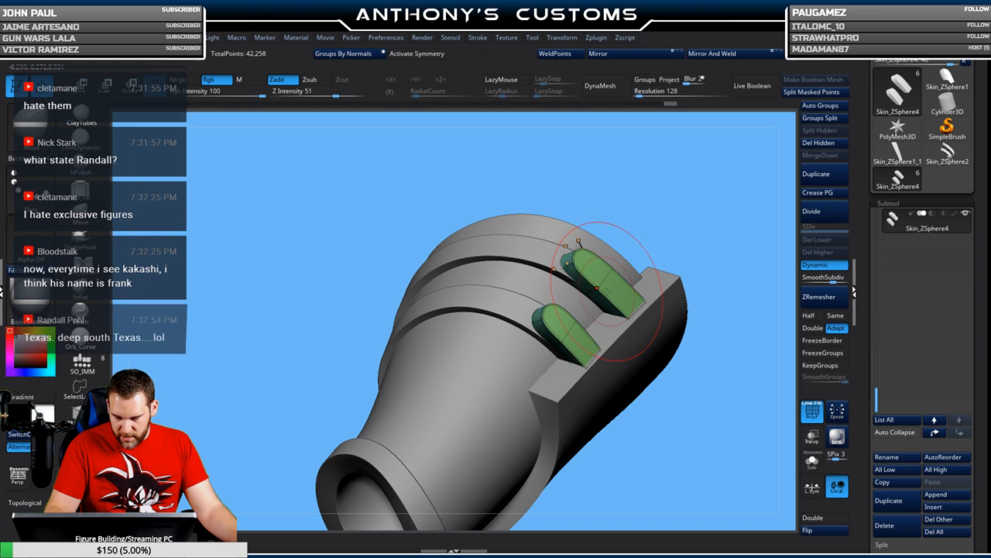
- Readjust the Move brush size and fit the panel-side ends of both end blocks against the side panel
mouse_move(700, 237)
left_mouse_down()
mouse_move(710, 249)
mouse_move(631, 285)
left_mouse_up()
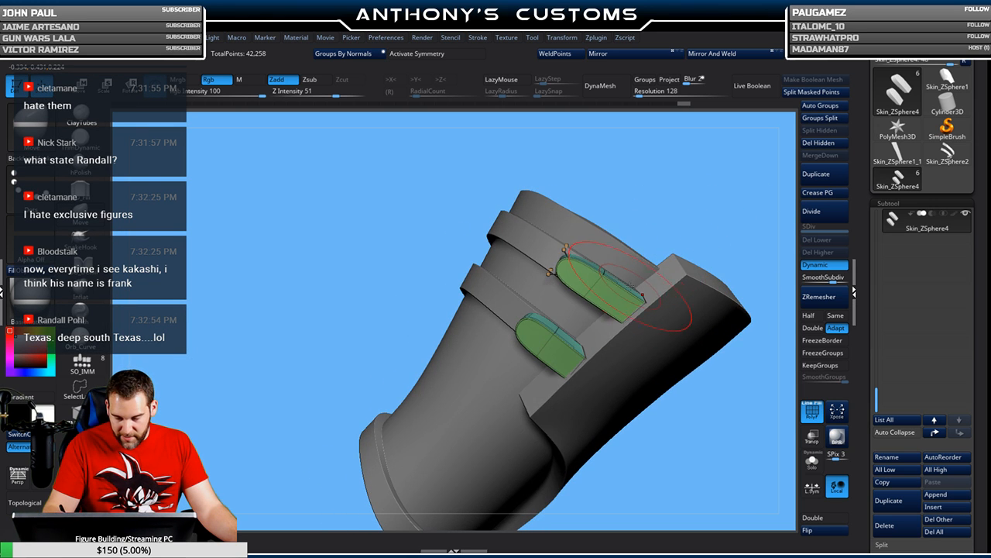
left_click_drag(686, 229, 707, 295)
left_click_drag(671, 262, 621, 316)
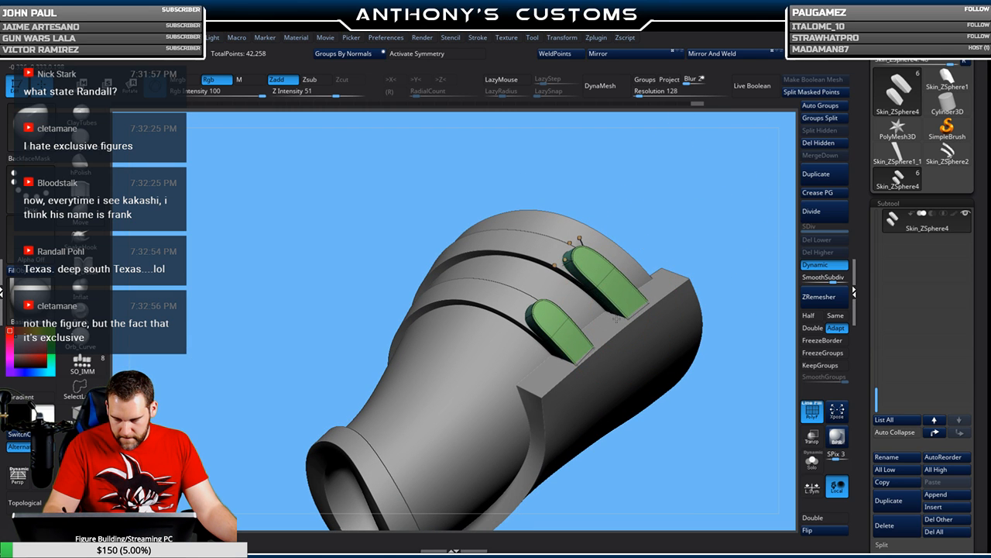
left_click_drag(713, 237, 641, 297)
key("space")
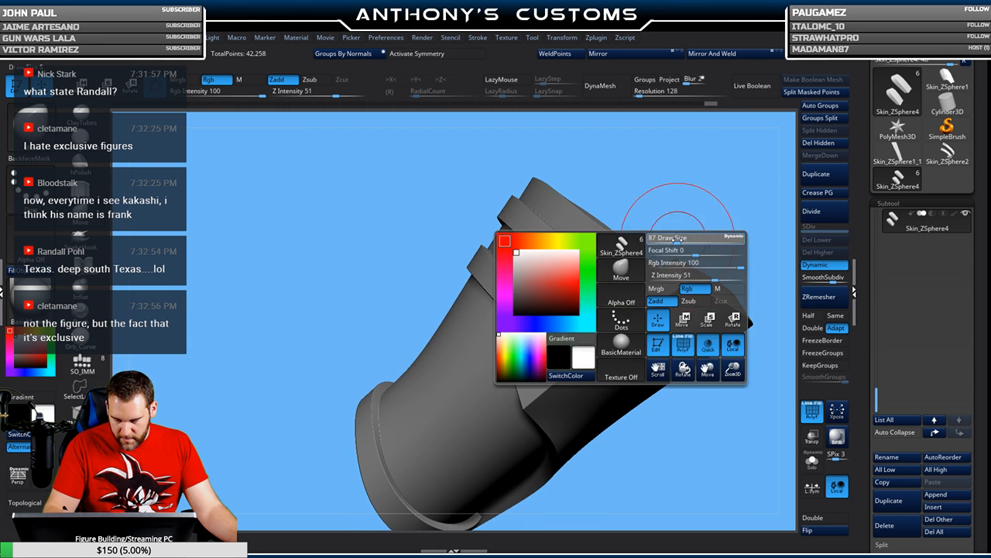
mouse_move(691, 253)
left_mouse_down()
mouse_move(743, 177)
mouse_move(690, 255)
left_mouse_up()
left_click_drag(657, 300, 585, 372)
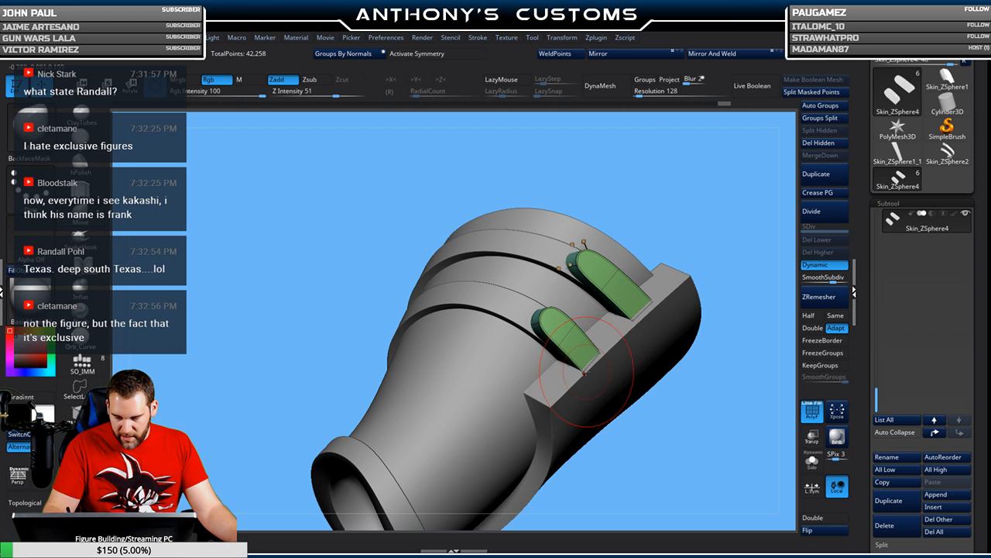
- Shape the rounded strap-side ends of the end blocks over the straps with the Move brush
left_click_drag(726, 213, 688, 253)
mouse_move(710, 219)
left_mouse_down()
mouse_move(685, 219)
mouse_move(651, 271)
mouse_move(593, 299)
left_mouse_up()
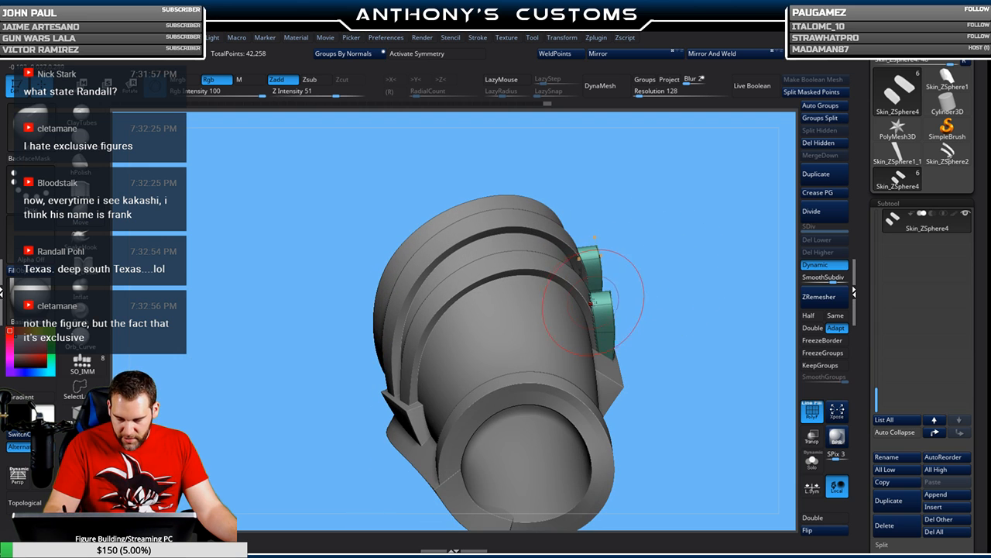
mouse_move(664, 221)
left_mouse_down()
mouse_move(680, 333)
mouse_move(621, 315)
mouse_move(630, 310)
left_mouse_up()
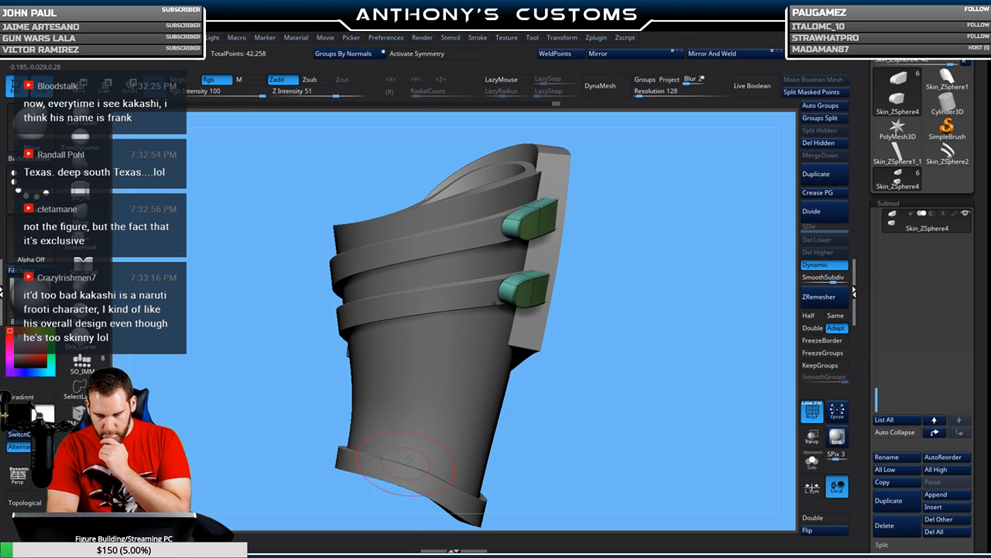
left_click_drag(681, 358, 653, 381)
- Resize the Move brush, show the polyframe and pull the upper block's panel-side corners against the side panel
mouse_move(657, 228)
left_mouse_down("alt")
mouse_move(664, 329)
mouse_move(647, 372)
left_mouse_up("alt")
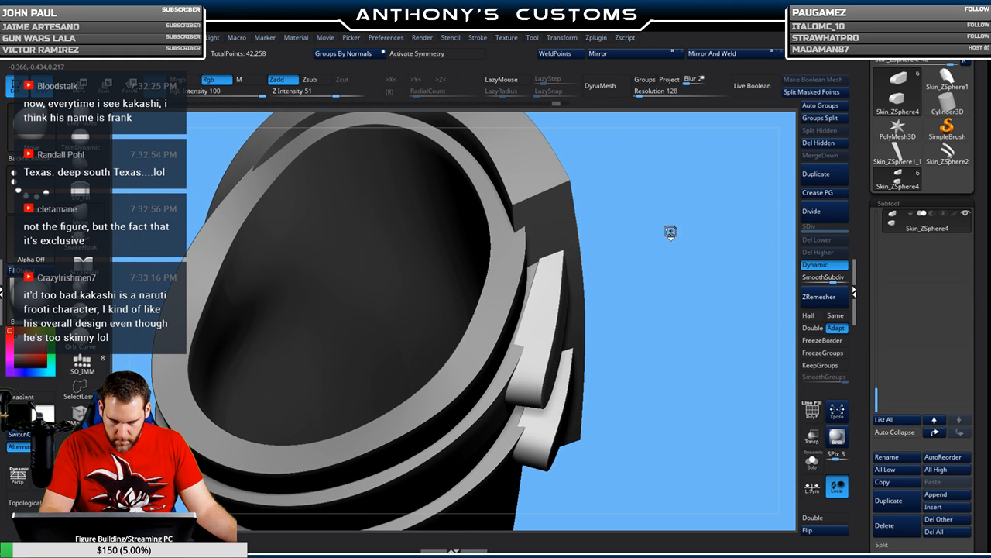
key("space")
left_click_drag(666, 230, 659, 229)
key("shift+f")
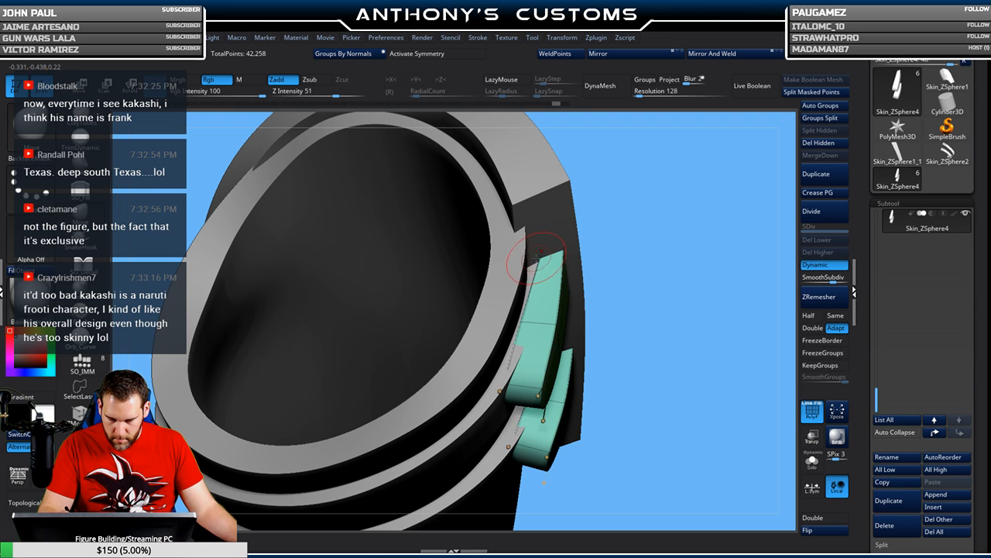
left_click_drag(642, 230, 708, 181)
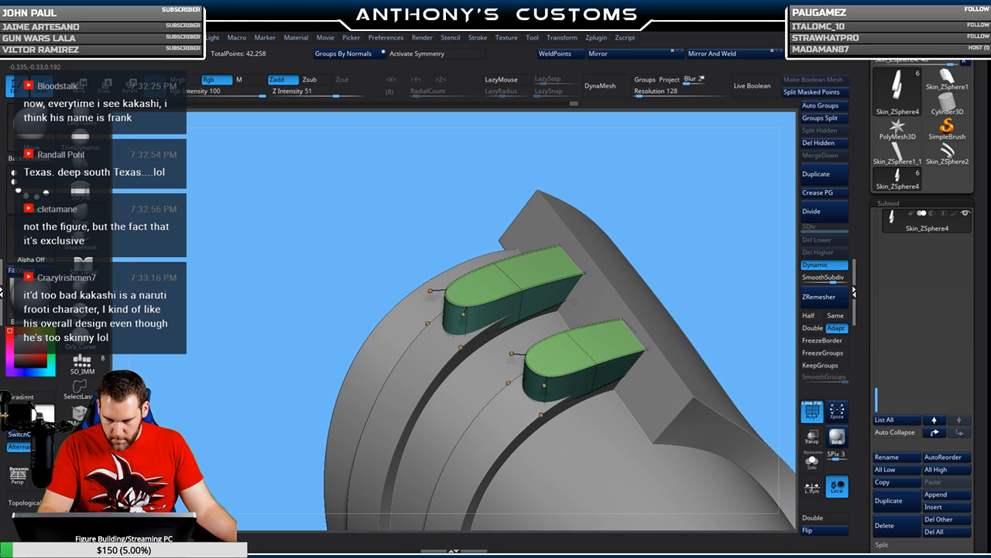
left_click_drag(665, 246, 648, 242)
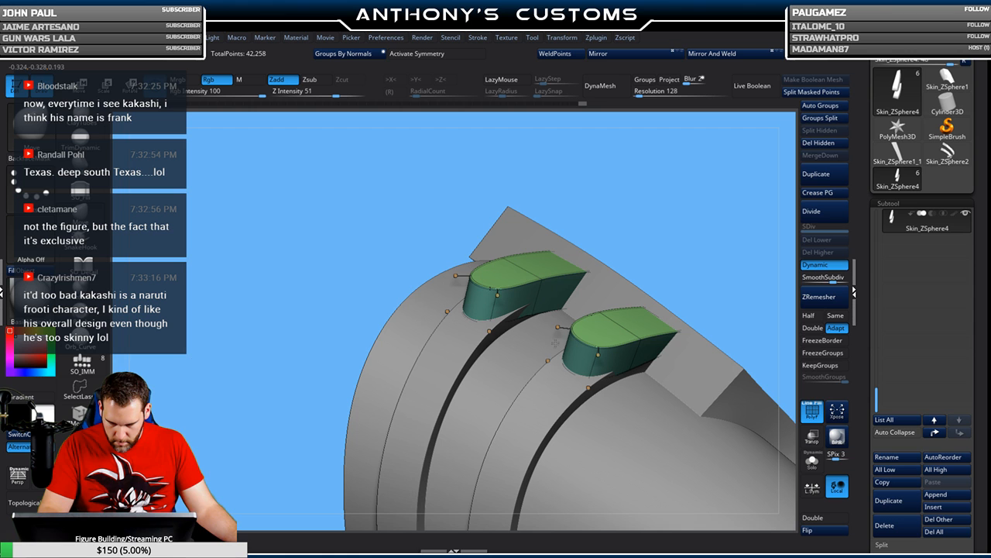
- Move the inner side edges of both end blocks so they follow the curve of the straps and cuff
mouse_move(681, 237)
left_mouse_down()
mouse_move(730, 215)
mouse_move(698, 174)
mouse_move(726, 216)
mouse_move(644, 193)
left_mouse_up()
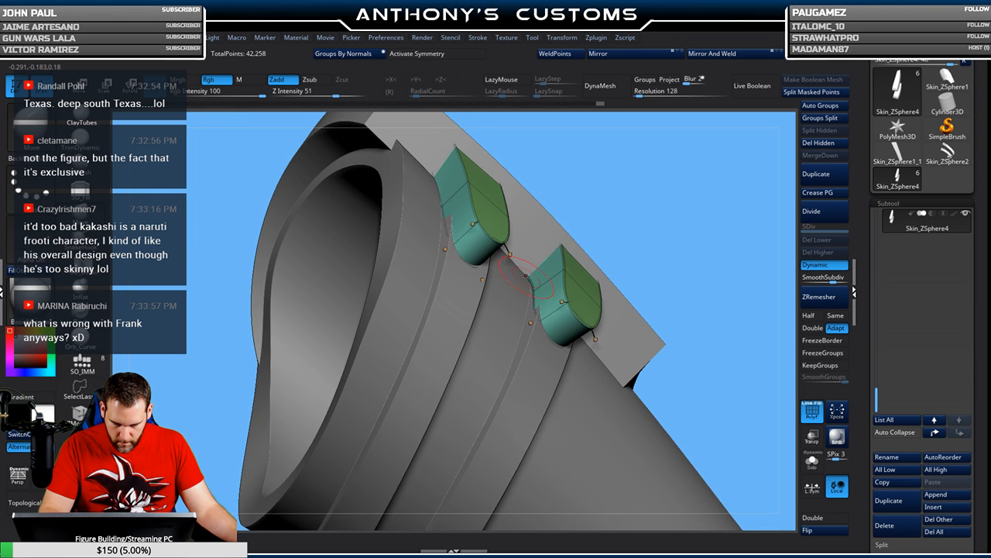
left_click_drag(678, 230, 600, 258)
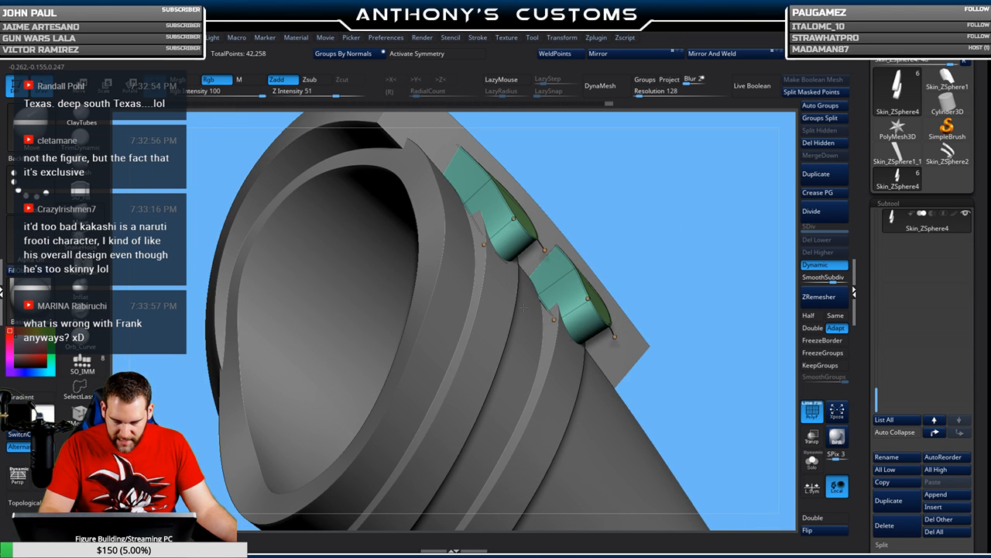
left_click_drag(705, 248, 682, 217)
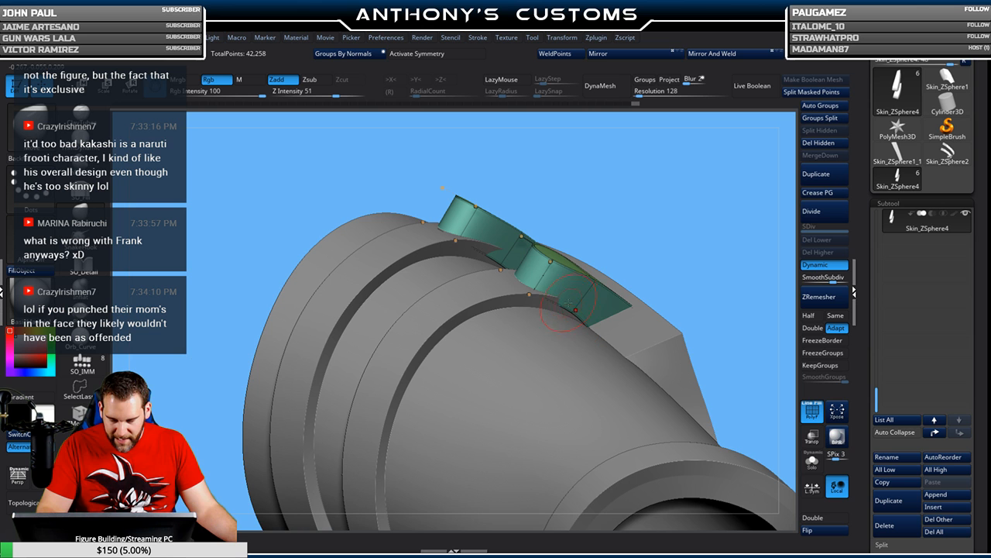
left_click_drag(707, 244, 724, 294)
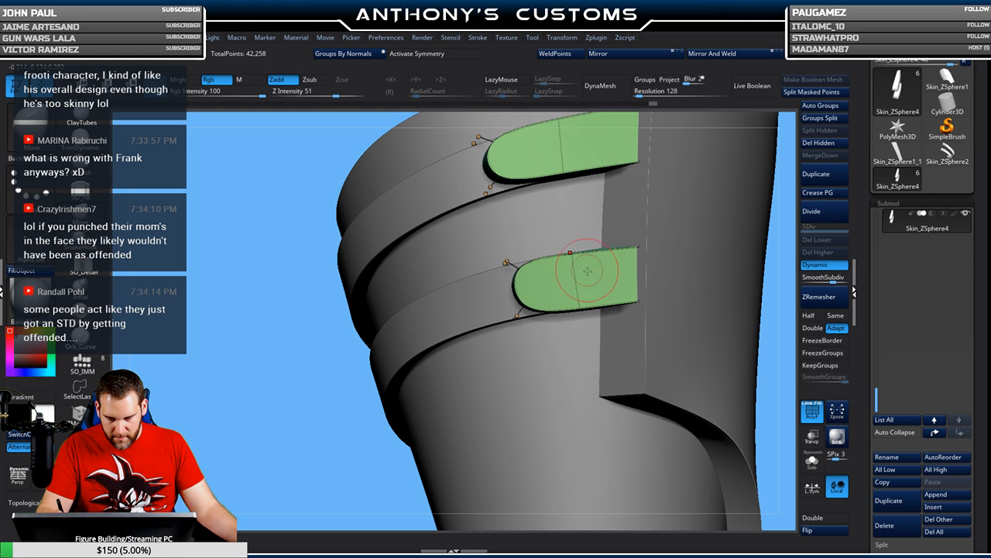
- Refine the middle edge loop and underside of the lower end block with the Move brush
left_click_drag(774, 227, 736, 215)
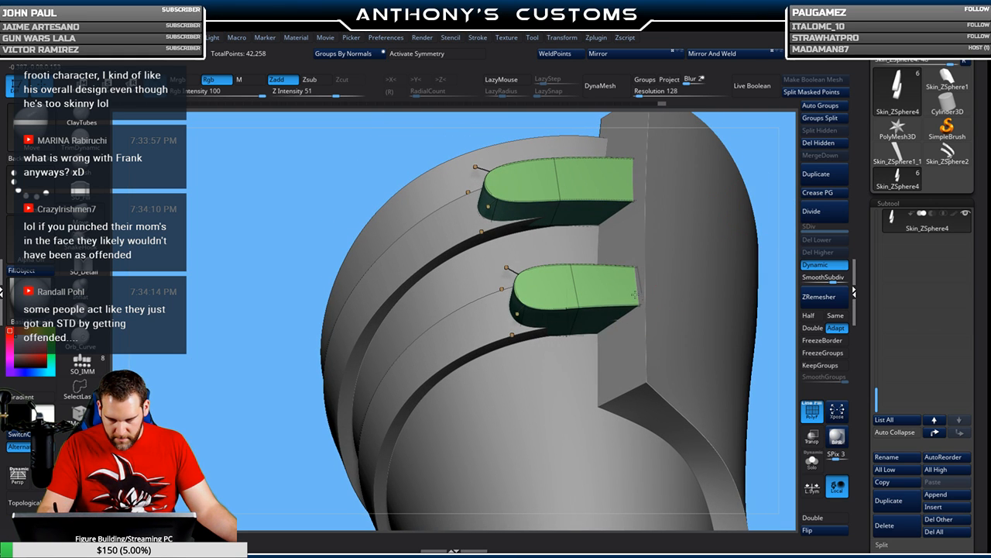
left_click_drag(762, 190, 650, 236)
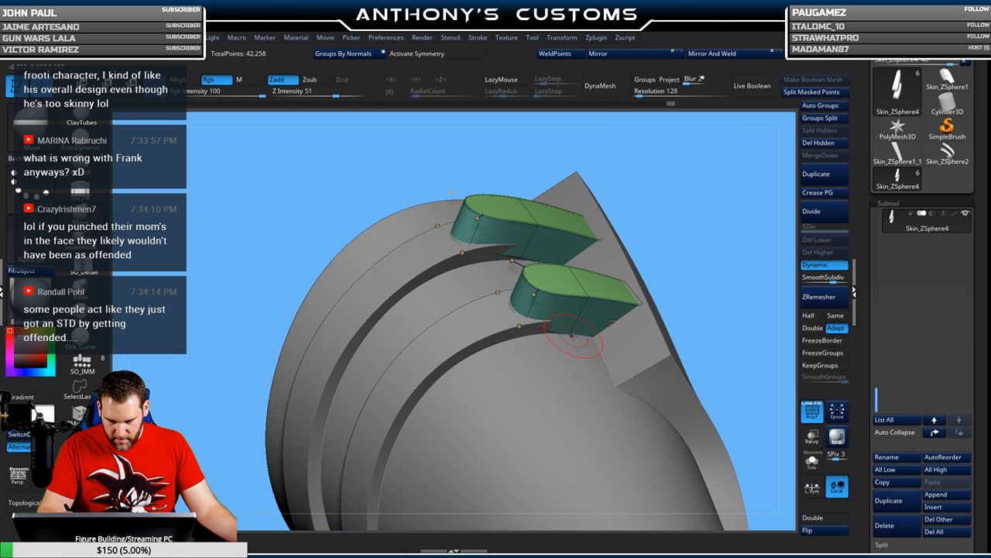
left_click_drag(714, 259, 717, 260)
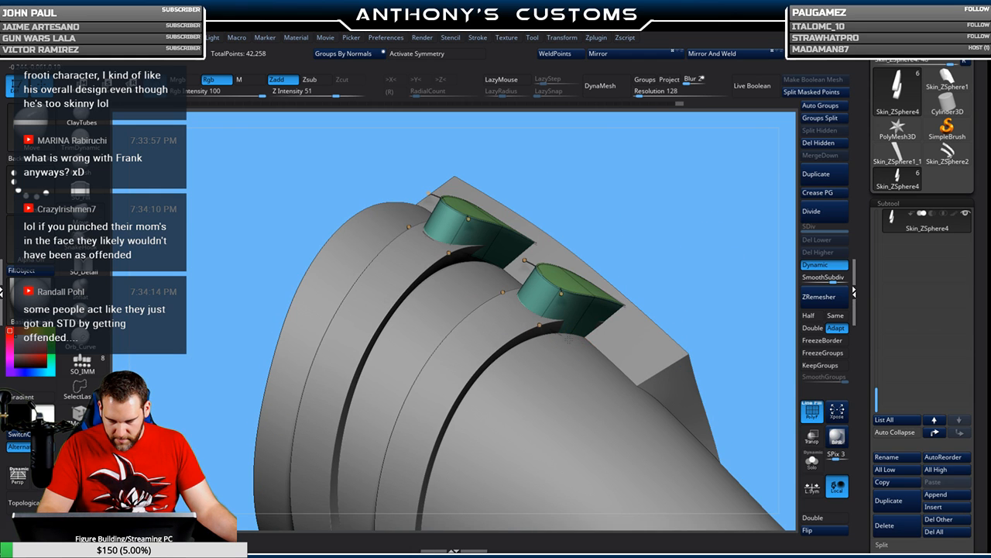
left_click_drag(664, 249, 684, 267)
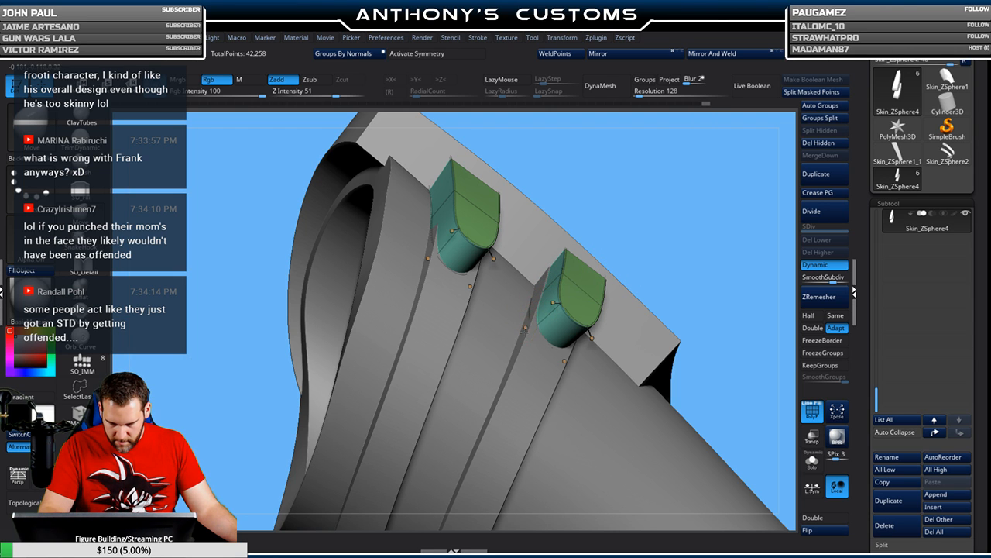
left_click_drag(667, 246, 685, 237)
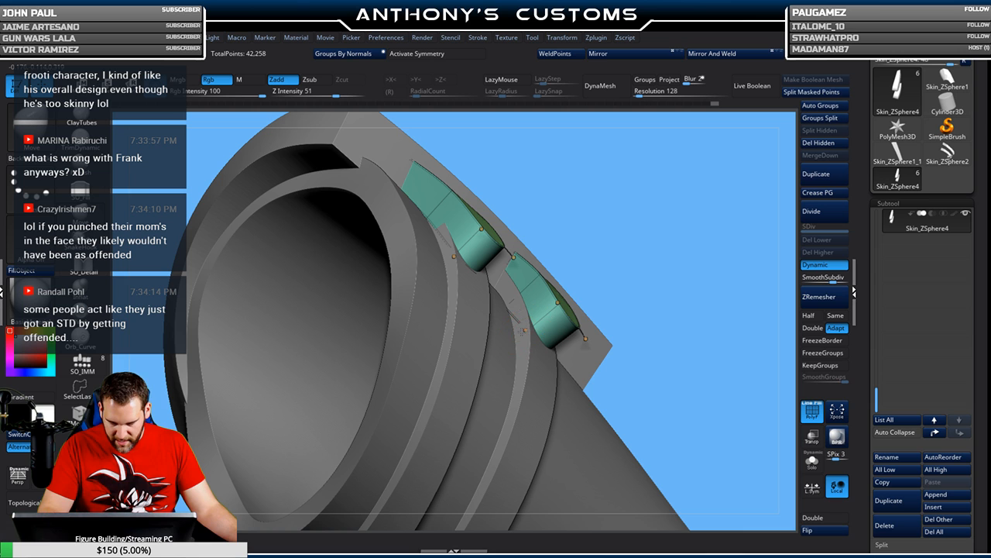
- Adjust the upper end block's panel-side corner with the Move brush to match the side panel
left_click_drag(600, 289, 500, 210)
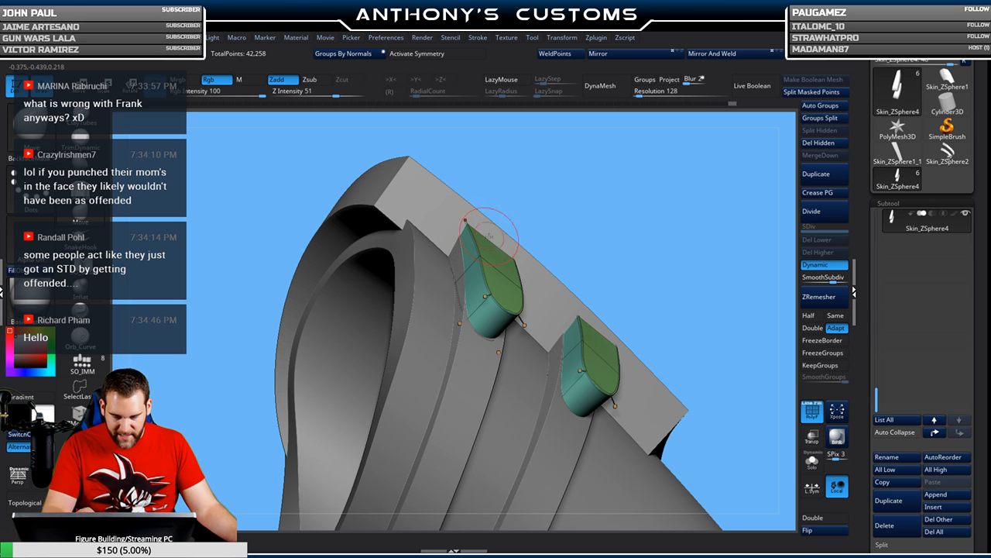
left_click_drag(621, 214, 585, 190)
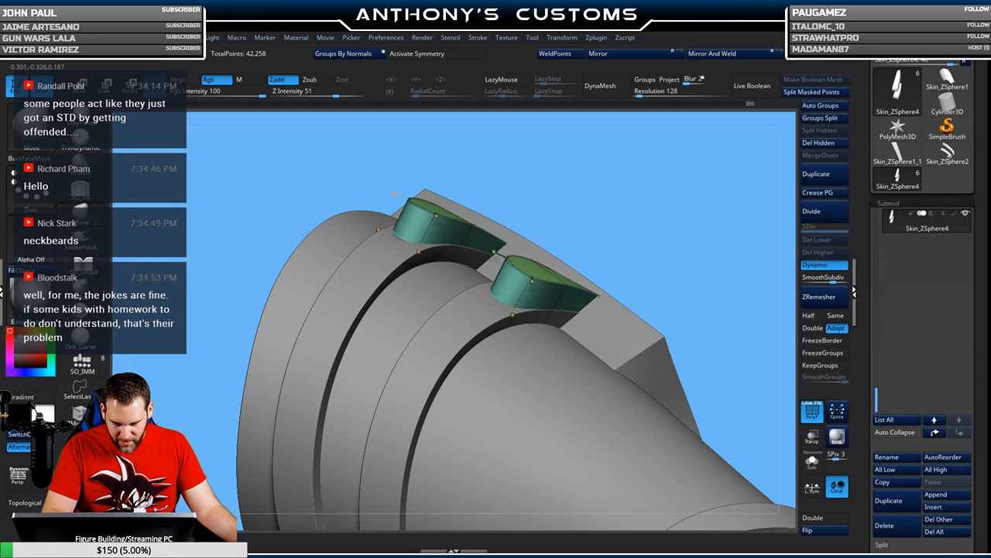
mouse_move(665, 197)
left_mouse_down()
mouse_move(657, 225)
mouse_move(642, 228)
mouse_move(672, 185)
mouse_move(708, 203)
mouse_move(699, 179)
mouse_move(596, 280)
mouse_move(660, 249)
mouse_move(663, 263)
mouse_move(588, 255)
mouse_move(670, 241)
mouse_move(657, 213)
mouse_move(643, 217)
mouse_move(680, 199)
mouse_move(642, 210)
mouse_move(692, 274)
mouse_move(447, 325)
left_mouse_up()
- Check the end blocks' surfaces with the polyframe hidden and turn the polyframe display back on
key("shift+f")
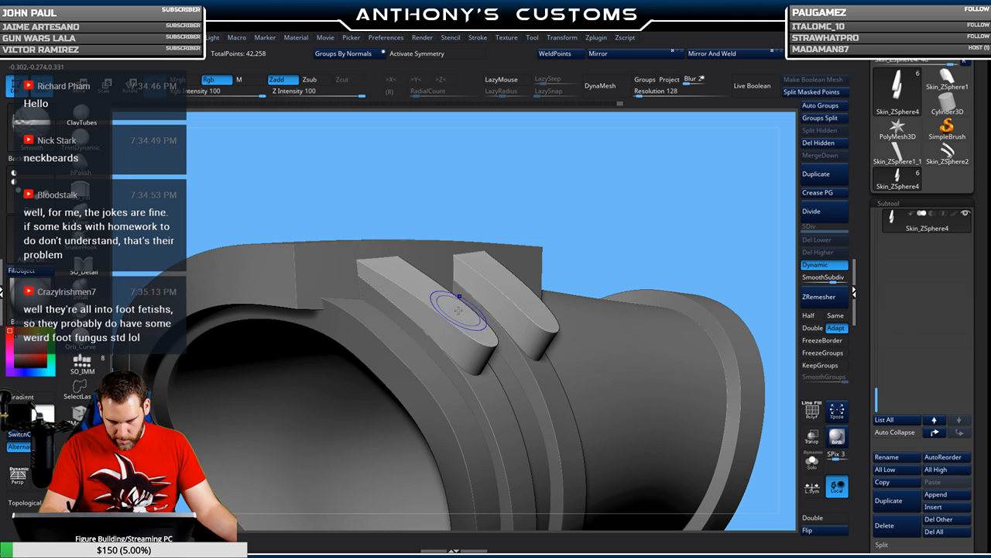
key("shift+f")
left_click_drag(686, 195, 647, 192)
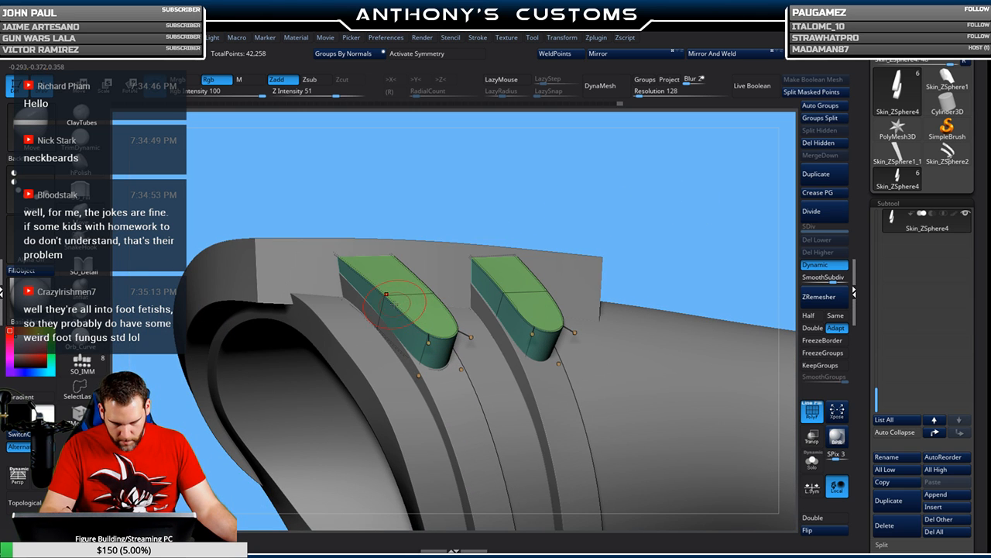
- Inspect the end blocks and their fit against the side panel from several angles with the polyframe hidden
left_click_drag(594, 200, 560, 194)
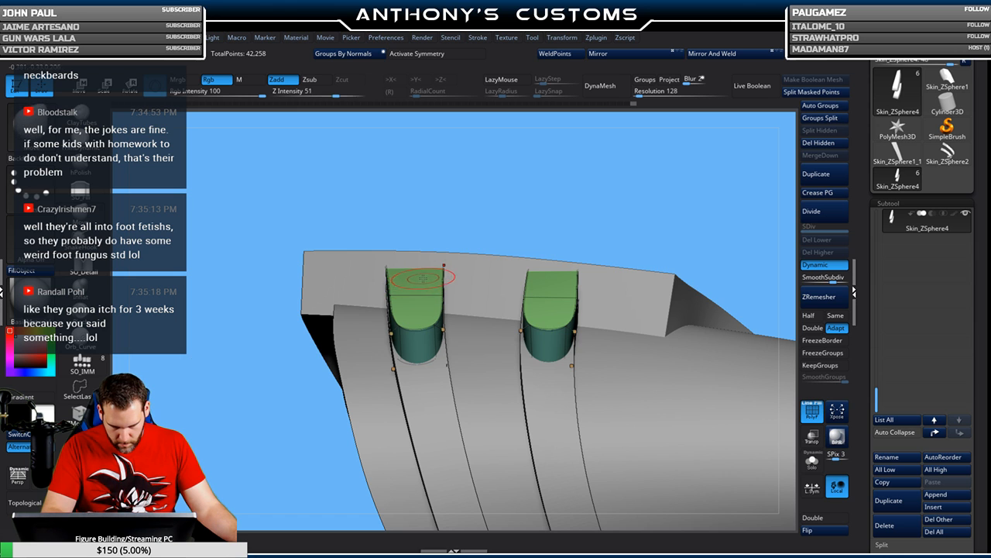
key("shift+f")
left_click_drag(655, 217, 663, 192)
left_click_drag(635, 236, 587, 229)
left_click_drag(585, 266, 768, 269)
left_click_drag(632, 299, 746, 284)
- Show the Wrist Guards2 subtool to compare the original sculpt with the modelled parts, and hide it again
left_click(917, 183)
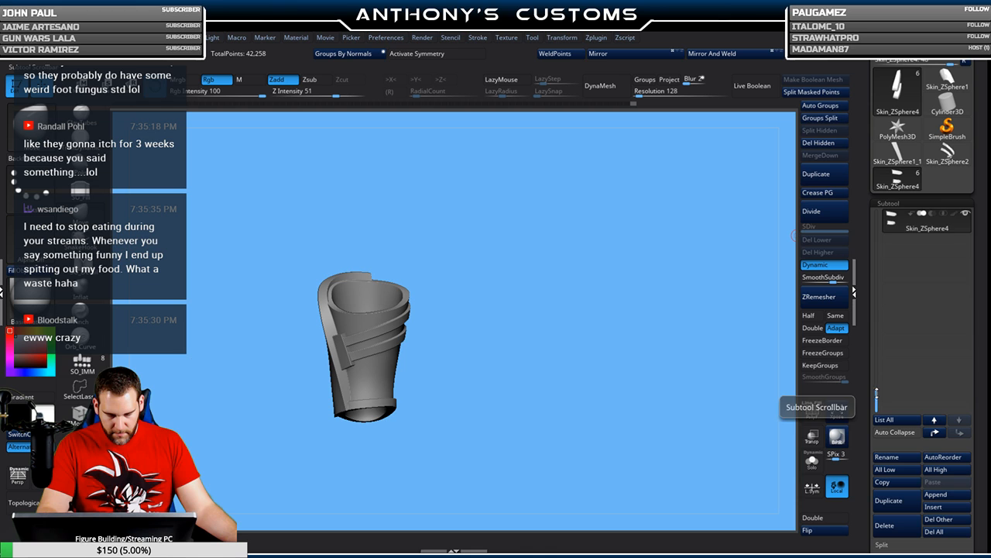
left_click(967, 216)
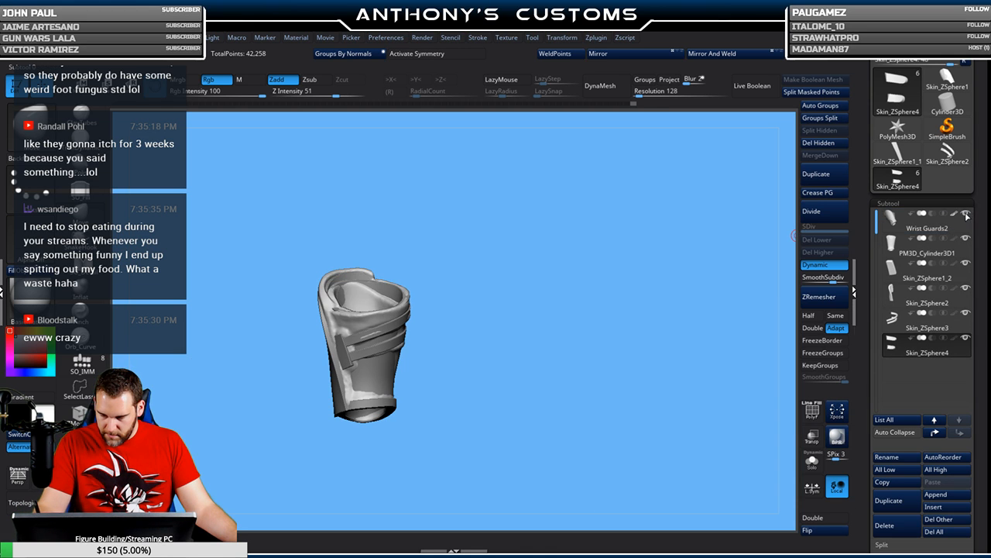
left_click_drag(694, 306, 662, 337)
left_click(964, 215)
left_click_drag(630, 299, 598, 310)
- Examine how the end blocks line up with the straps and the side panel, with the polyframe on and off
left_click(432, 330, "alt")
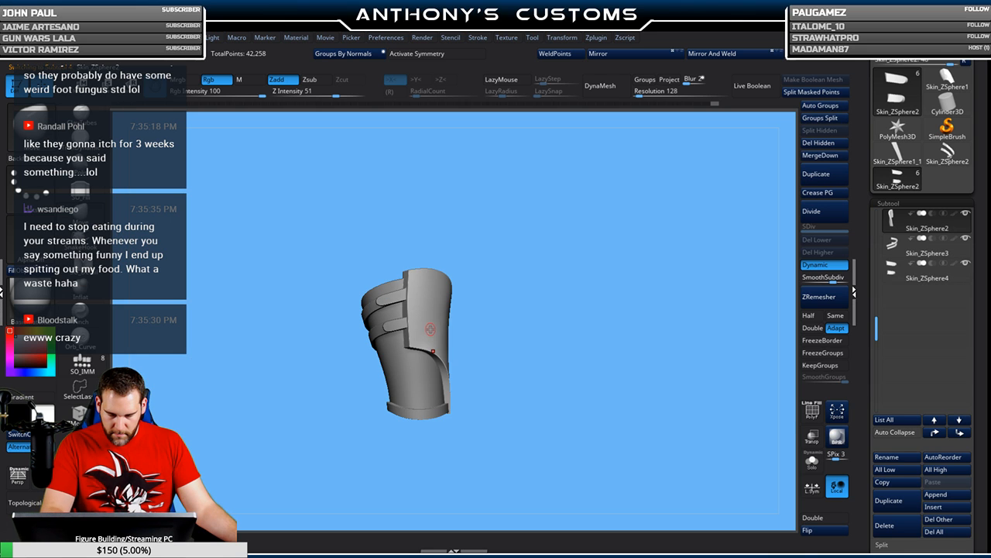
key("shift+f")
left_click_drag(580, 270, 669, 339, "alt")
left_click(430, 230, "alt")
mouse_move(594, 172)
left_mouse_down()
mouse_move(693, 219)
mouse_move(689, 211)
left_mouse_up()
key("space")
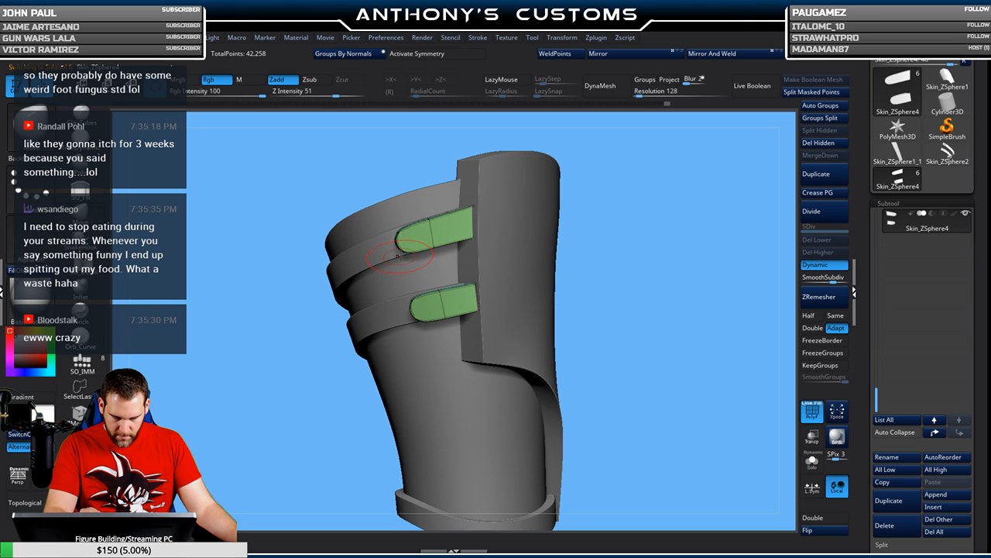
mouse_move(669, 212)
left_mouse_down()
mouse_move(652, 208)
mouse_move(667, 209)
left_mouse_up()
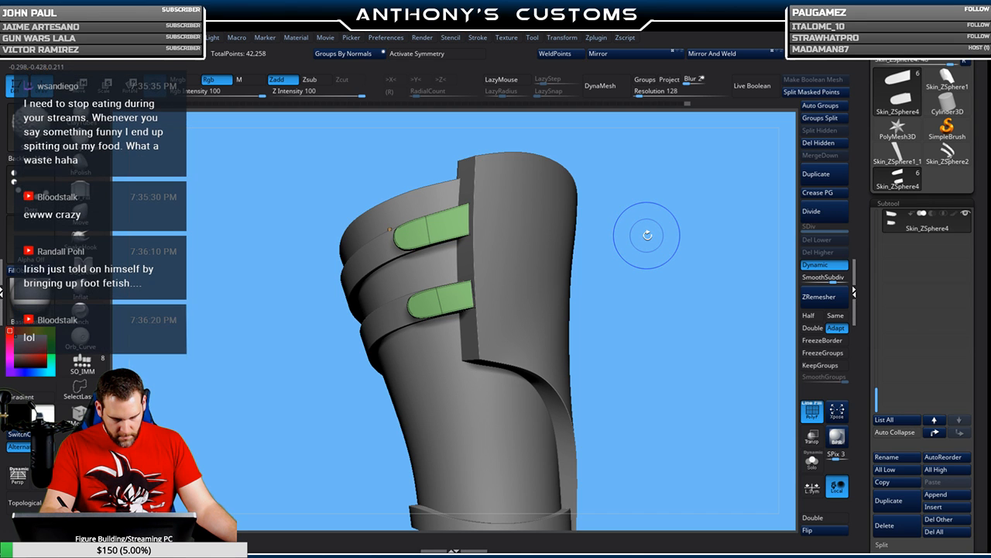
key("shift+f")
mouse_move(647, 234)
left_mouse_down()
mouse_move(687, 247)
mouse_move(660, 243)
mouse_move(658, 224)
mouse_move(677, 200)
mouse_move(699, 202)
mouse_move(671, 203)
mouse_move(682, 210)
mouse_move(628, 185)
left_mouse_up()
key("shift+f")
key("space")
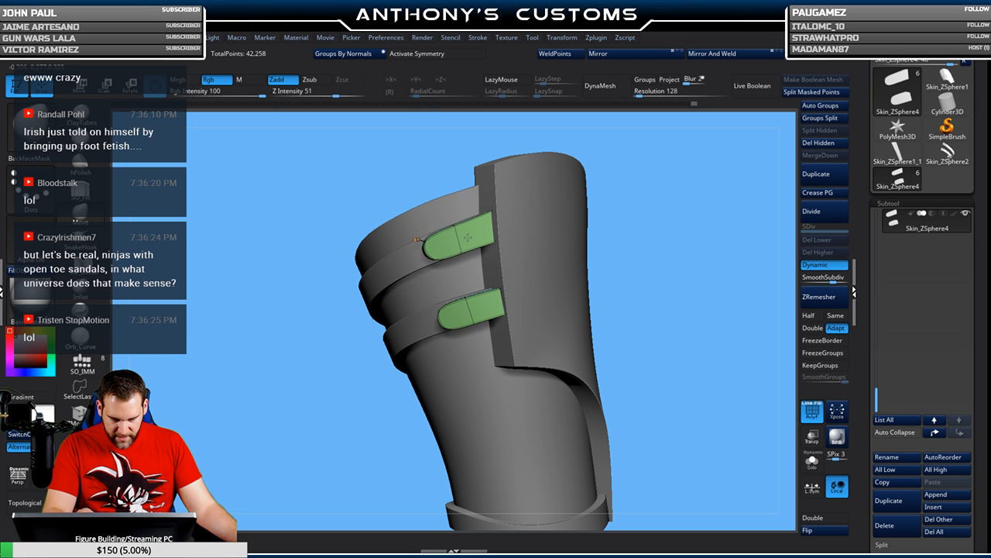
left_click_drag(590, 157, 618, 162)
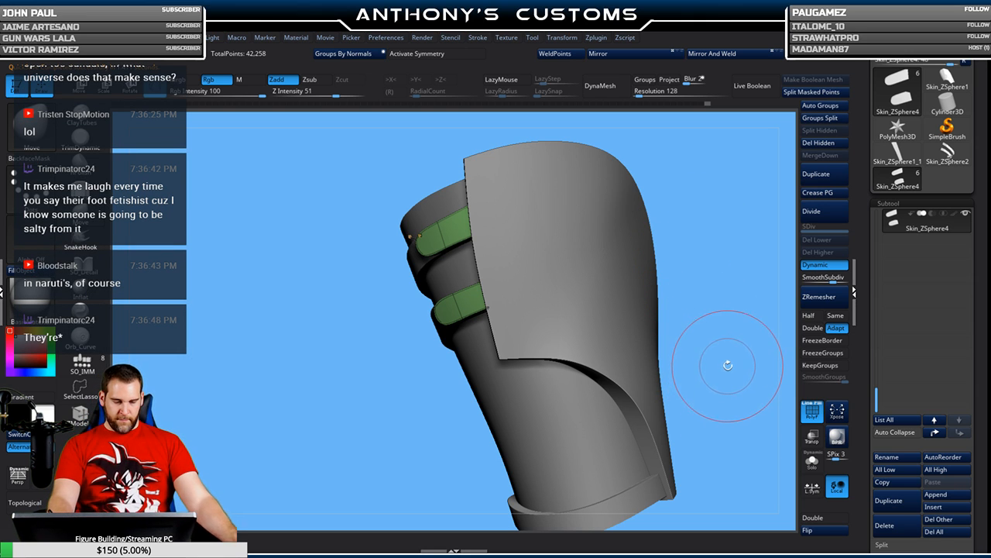
left_click_drag(702, 159, 711, 234)
- Select the side panel, check its upper corner with the polyframe hidden, and activate ZModeler with the polyframe on
left_click(582, 255, "alt")
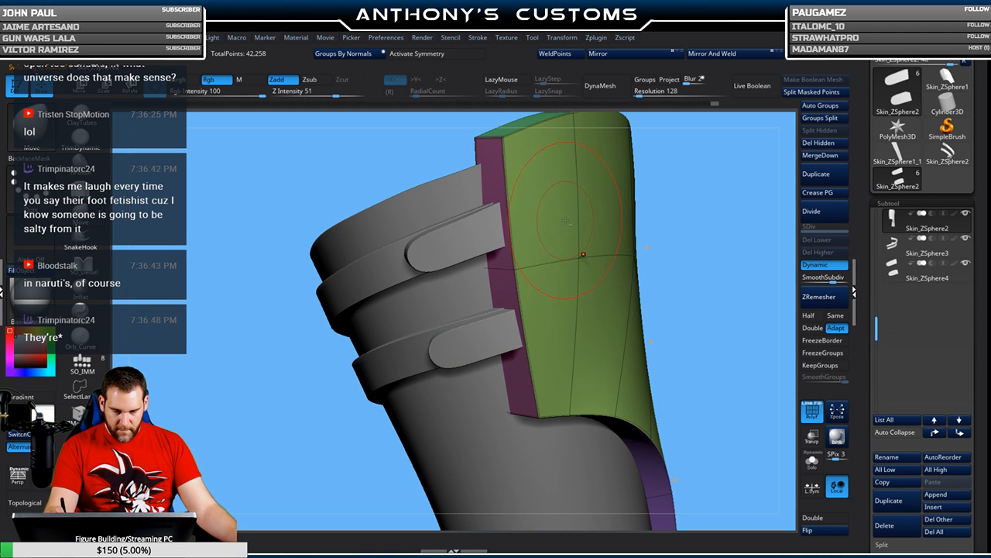
key("shift+f")
left_click_drag(735, 189, 693, 232)
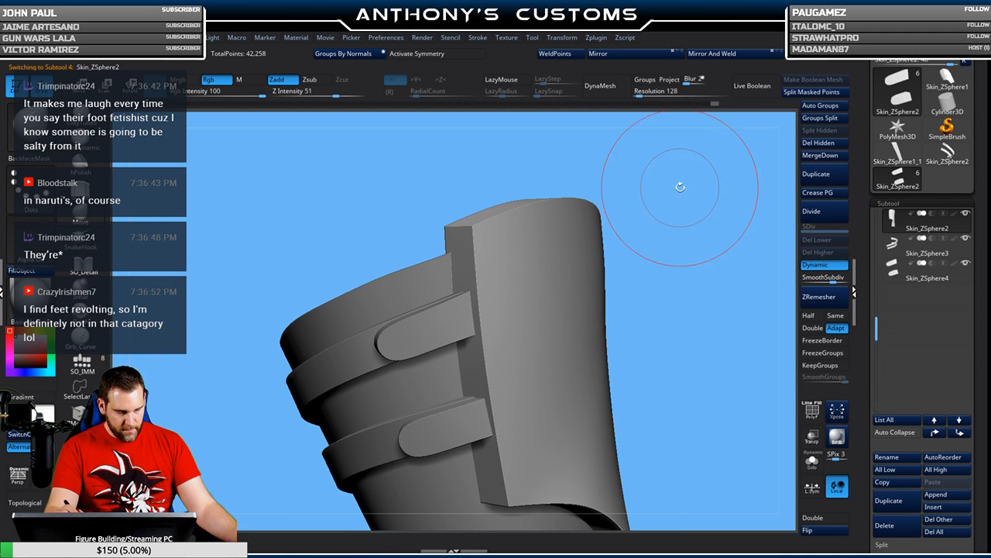
key("space")
mouse_move(679, 195)
left_mouse_down()
mouse_move(657, 194)
mouse_move(685, 198)
left_mouse_up()
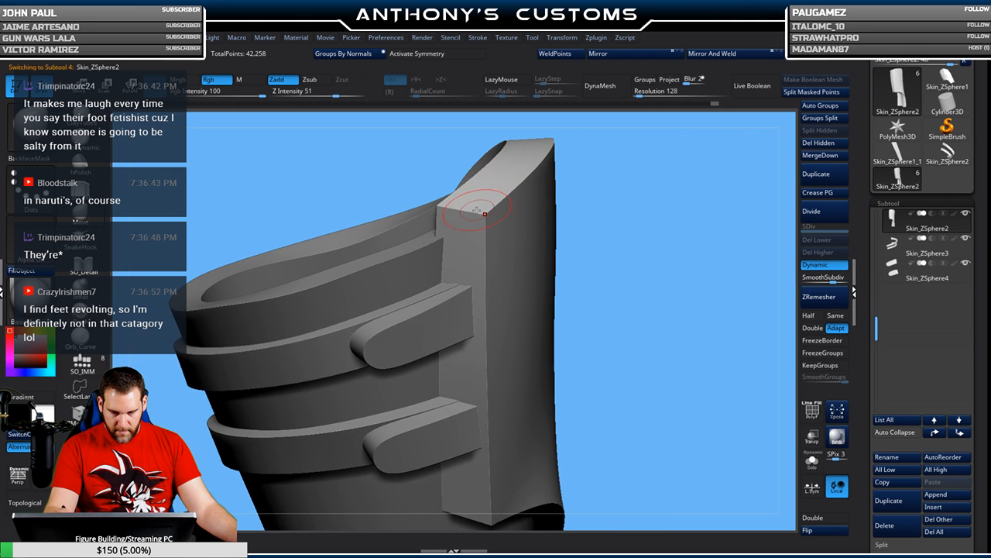
key("shift+f")
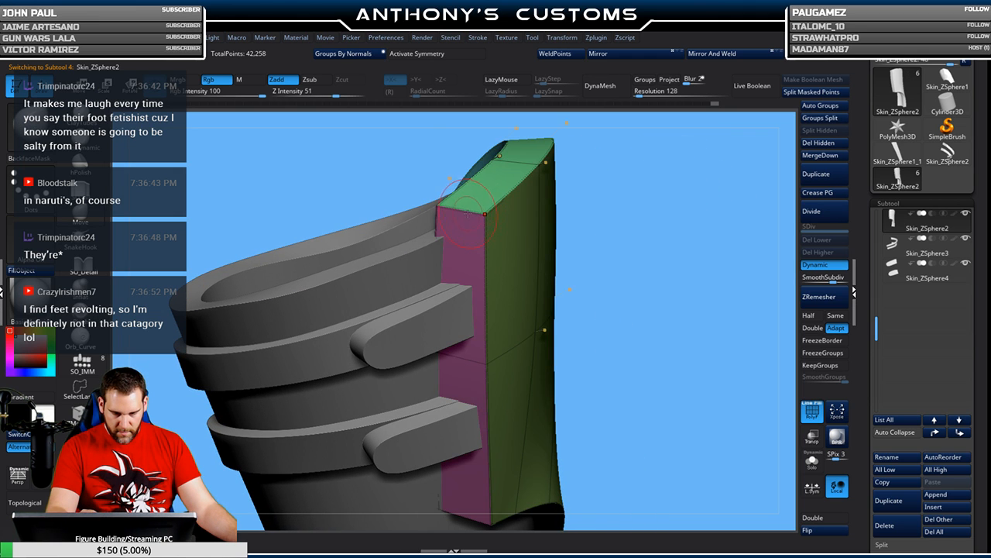
left_click(76, 416)
- Try to bevel the short upper edge of the side panel's strap-side corner with a single-row Bevel on EdgeLoop Partial
key("space")
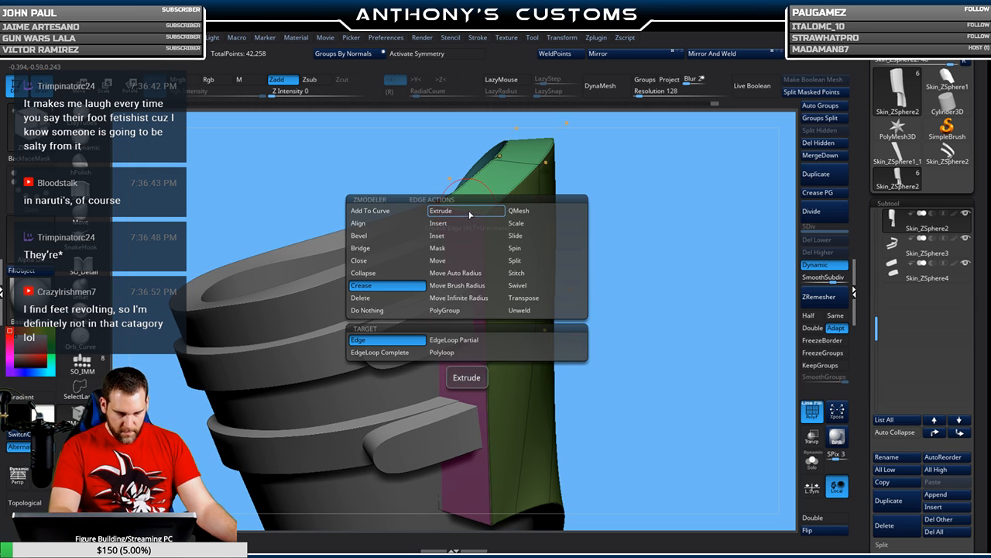
left_click(383, 237)
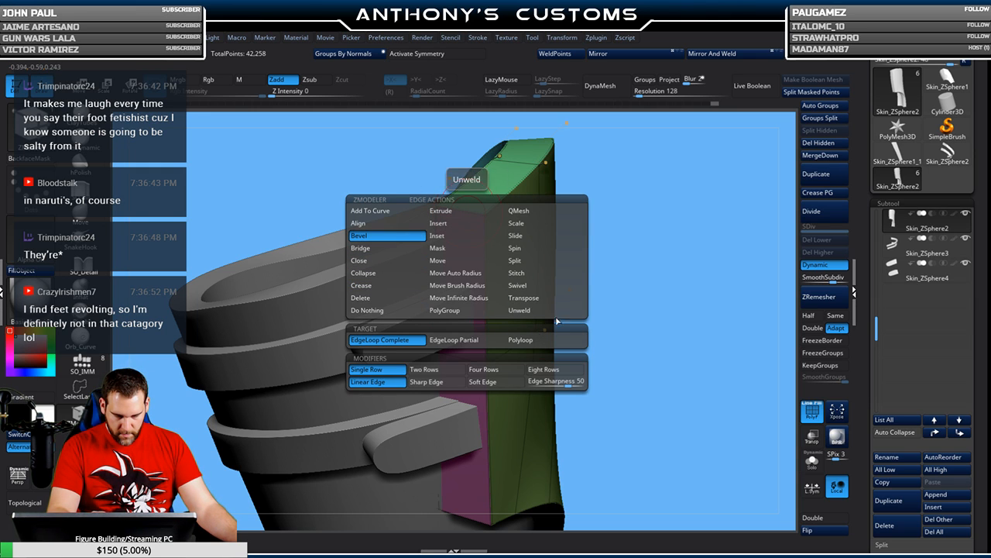
left_click(454, 339)
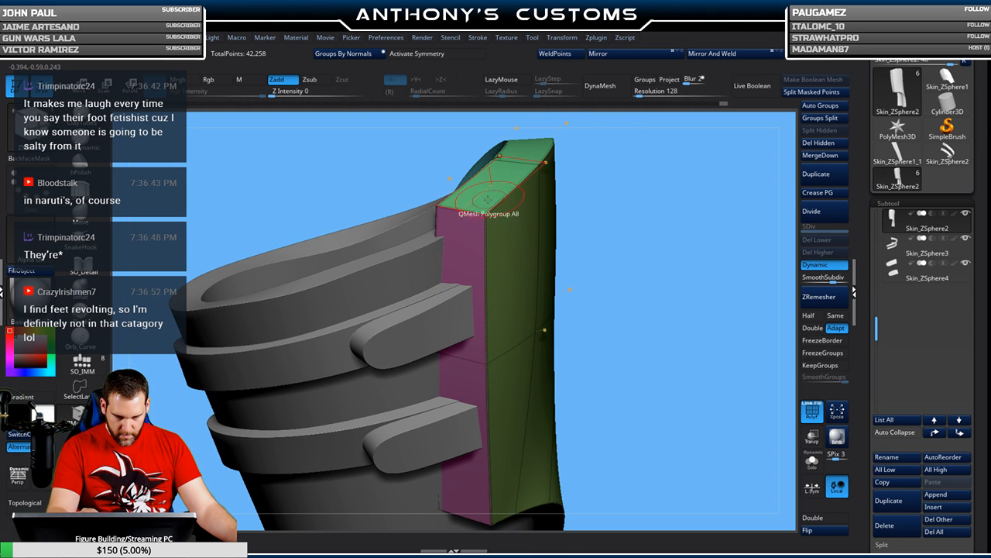
left_click_drag(466, 209, 465, 216)
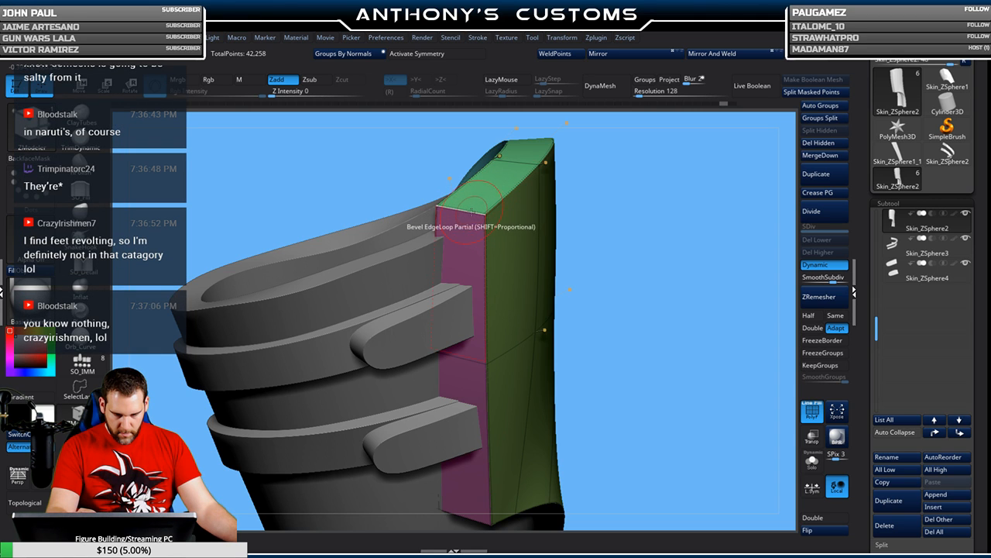
left_click_drag(483, 189, 465, 228)
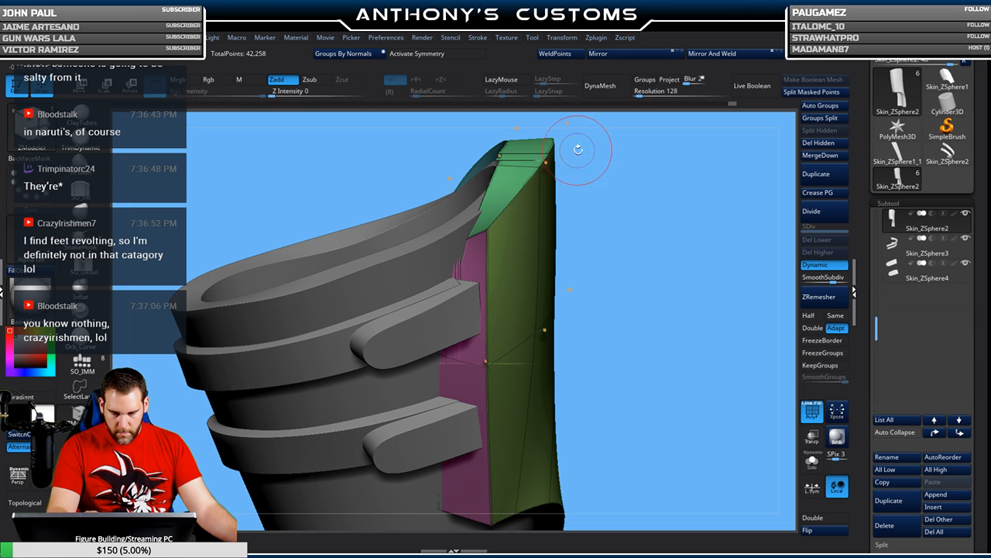
key("ctrl+z")
left_click_drag(478, 208, 499, 206)
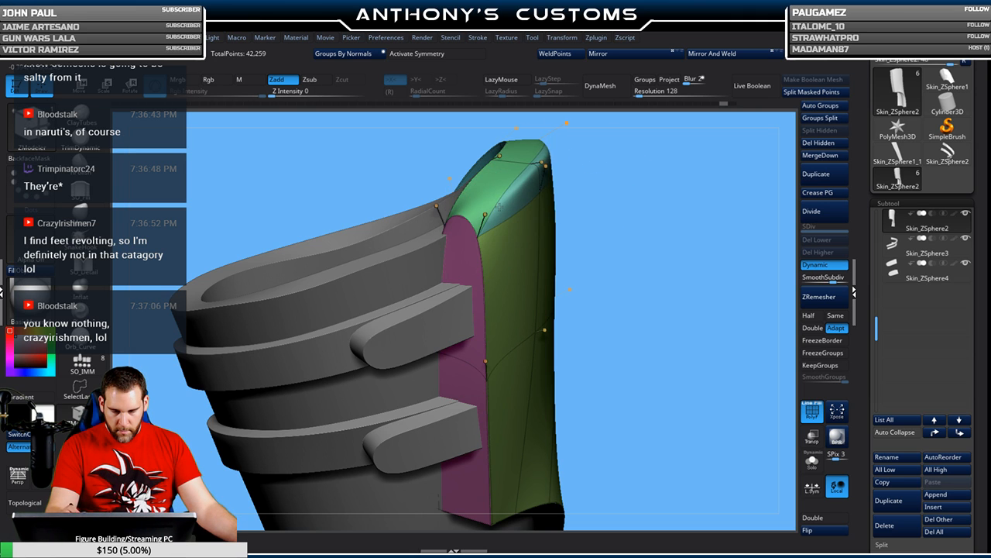
key("ctrl+shift+z")
- Turn off dynamic subdivision on the side panel and insert a single edge loop near its strap-side edge
left_click(824, 265)
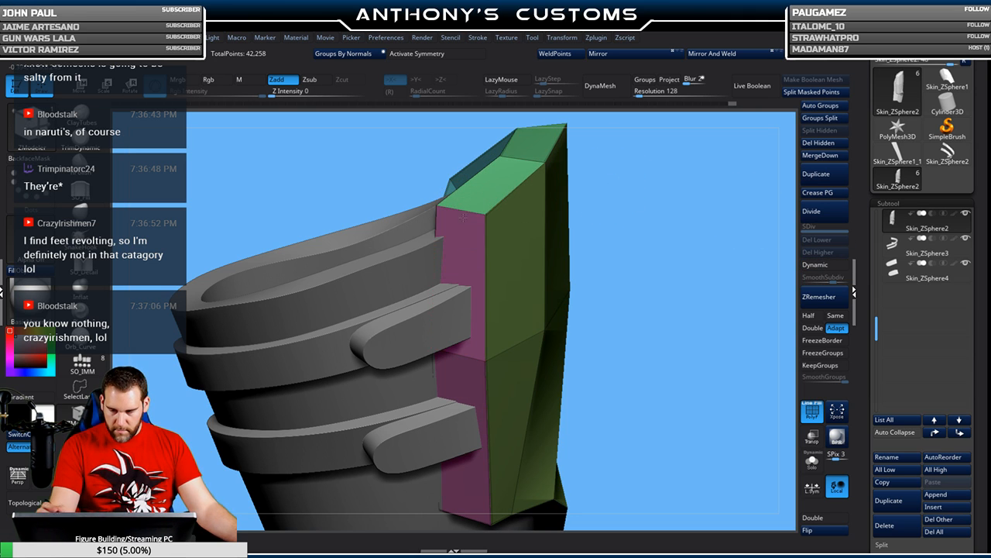
left_click_drag(468, 210, 469, 210)
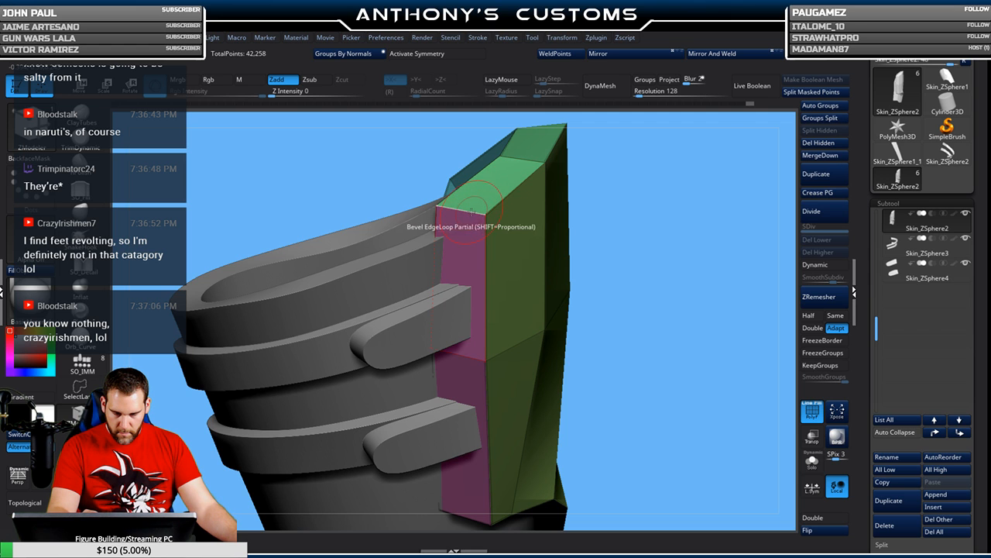
left_click_drag(664, 244, 635, 186)
key("space")
left_click(446, 255)
left_click(452, 234)
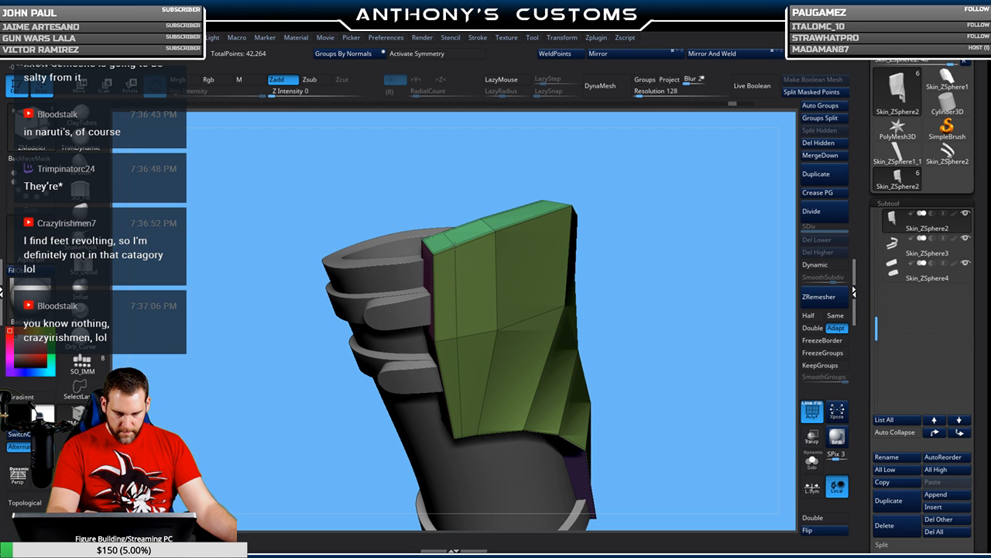
- Set ZModeler's edge action to Slide with EdgeLoop Partial as target, and isolate the side panel
mouse_move(665, 185)
left_mouse_down()
mouse_move(642, 223)
mouse_move(642, 166)
left_mouse_up()
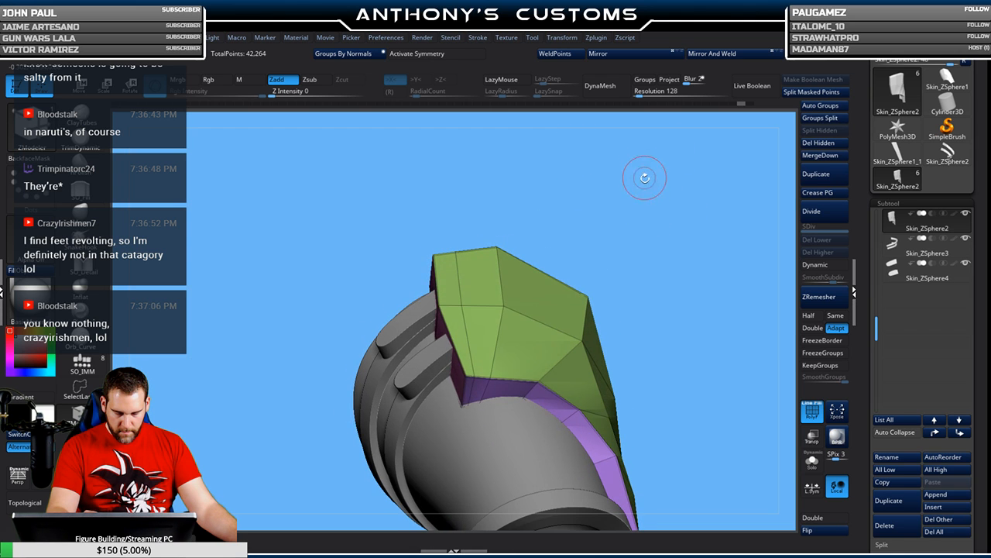
right_click(474, 393)
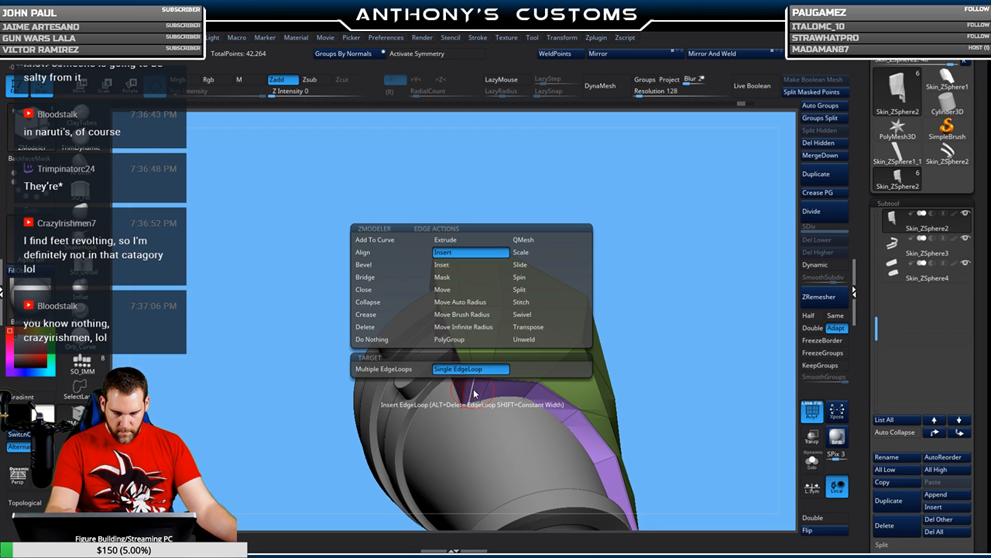
left_click(529, 268)
left_click(551, 371)
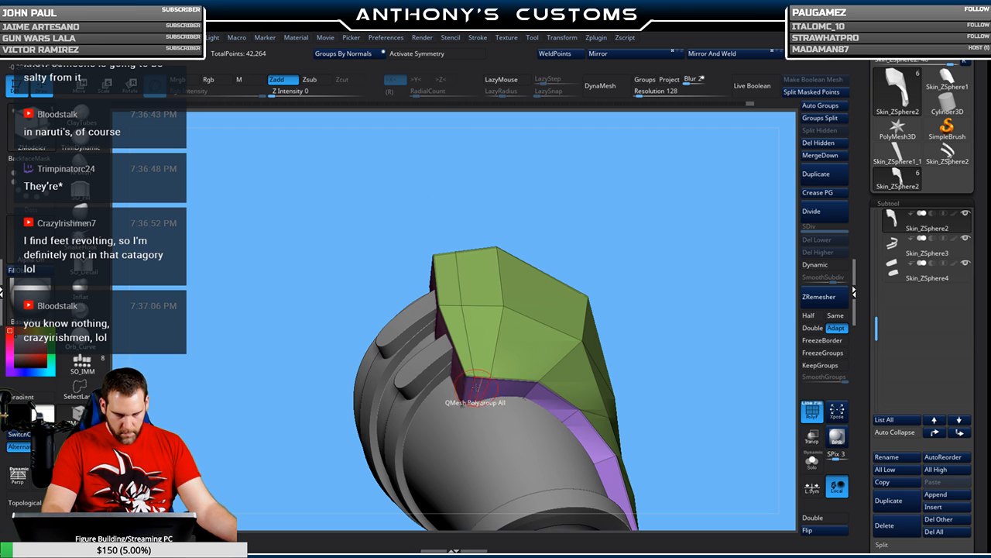
left_click_drag(666, 234, 650, 304)
left_click_drag(710, 224, 603, 296)
left_click(810, 457)
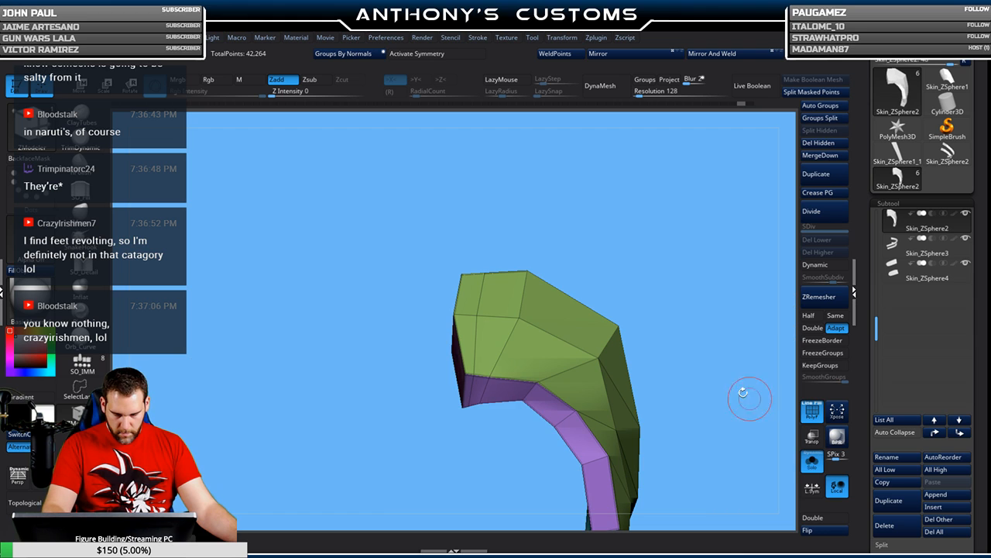
- Slide the inserted loop's lower and middle points closer to the side panel's strap-side edge with the point action Slide, By Brush Radius
key("space")
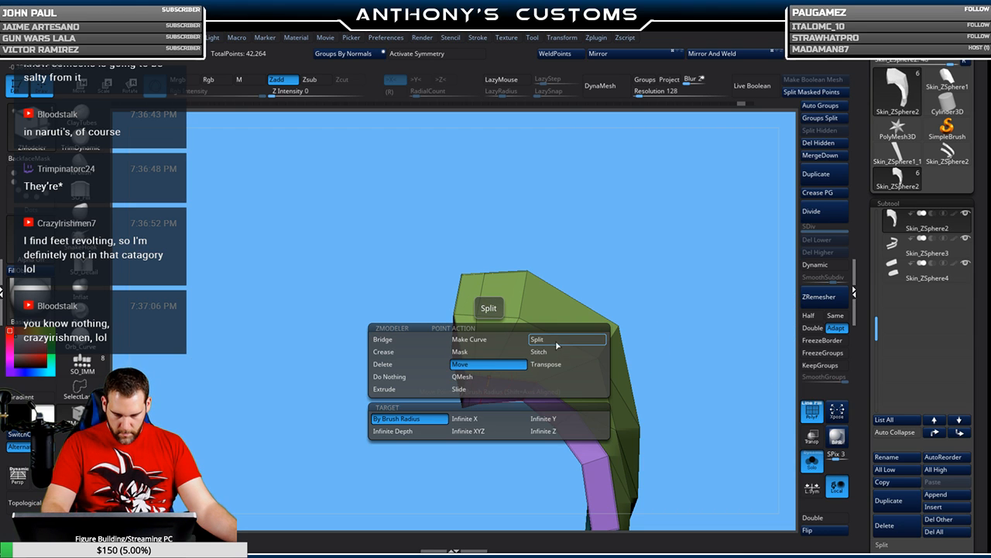
left_click(492, 377)
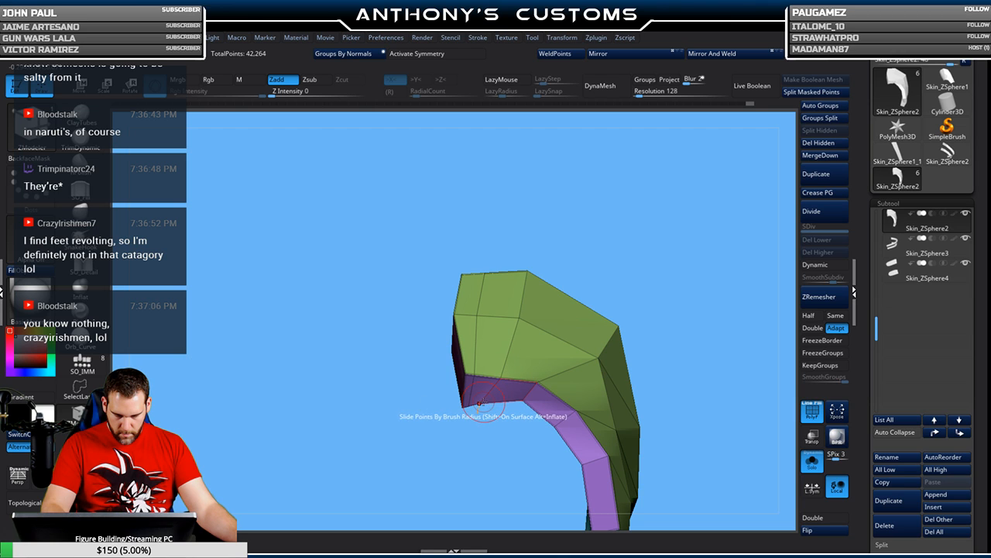
left_click_drag(503, 395, 507, 395)
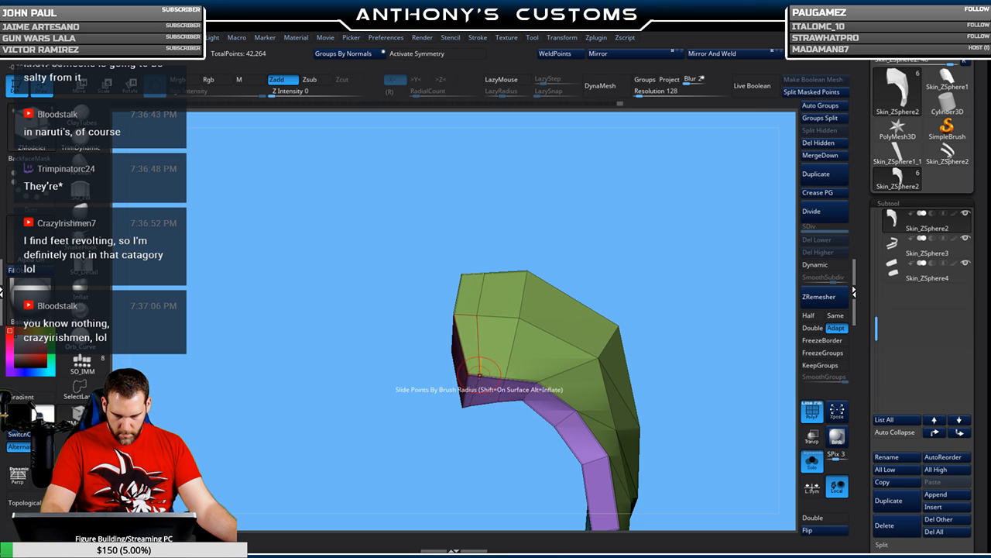
key("space")
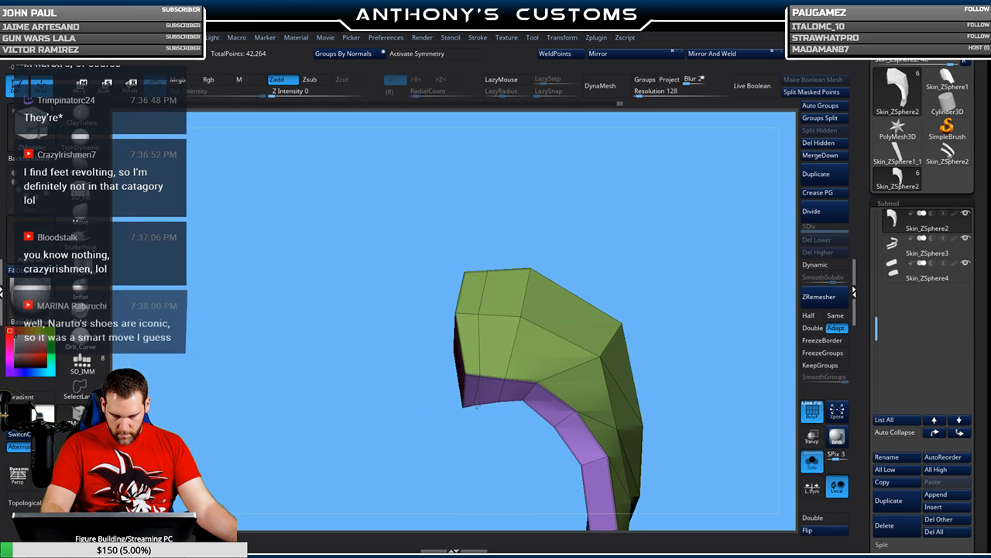
left_click_drag(635, 234, 653, 261)
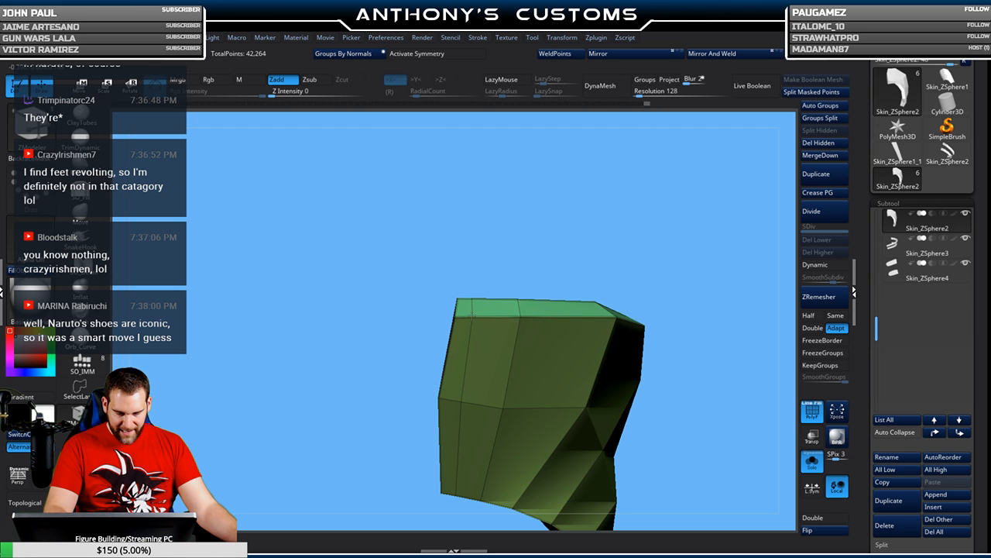
left_click_drag(671, 232, 674, 172)
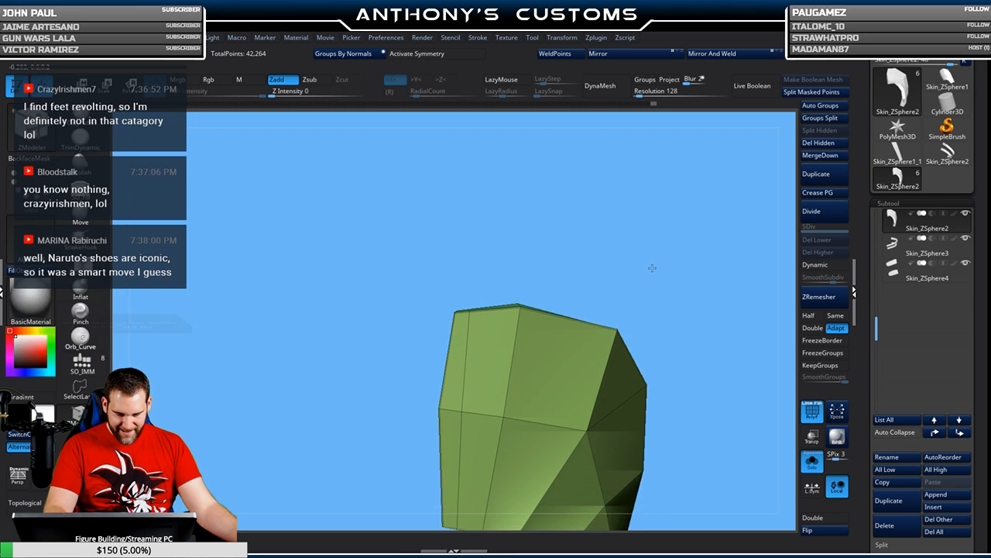
left_click_drag(653, 279, 640, 184, "alt")
left_click_drag(452, 320, 445, 317)
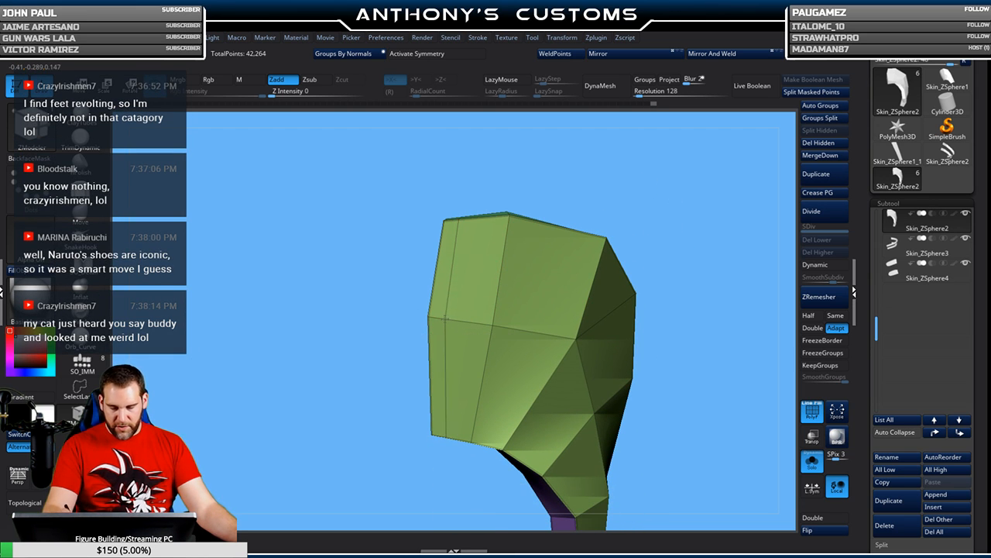
- Crease the side panel's strap-side corner edges using ZModeler's edge action Crease with Edge as target
mouse_move(642, 210)
left_mouse_down()
mouse_move(736, 193)
mouse_move(576, 255)
left_mouse_up()
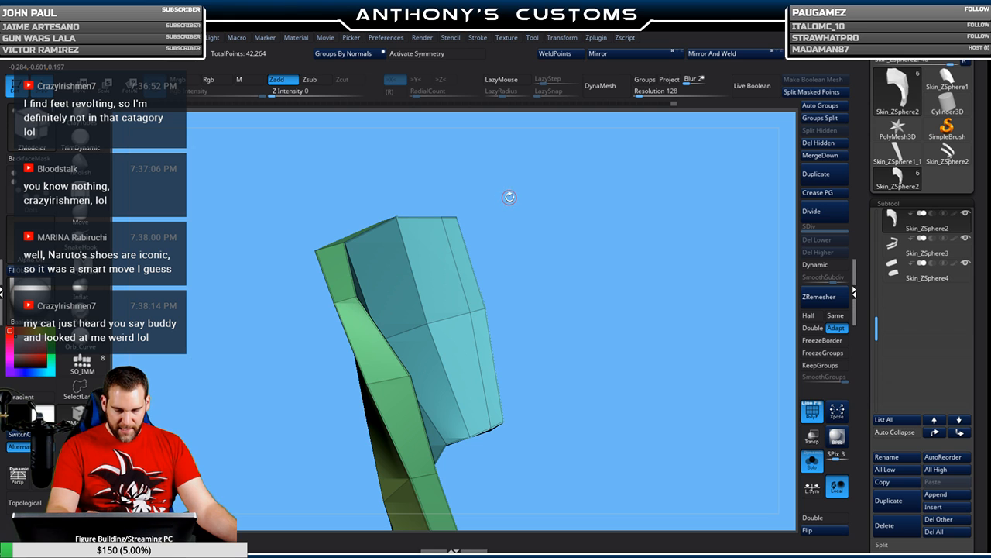
left_click_drag(675, 291, 648, 285)
left_click_drag(587, 247, 656, 274)
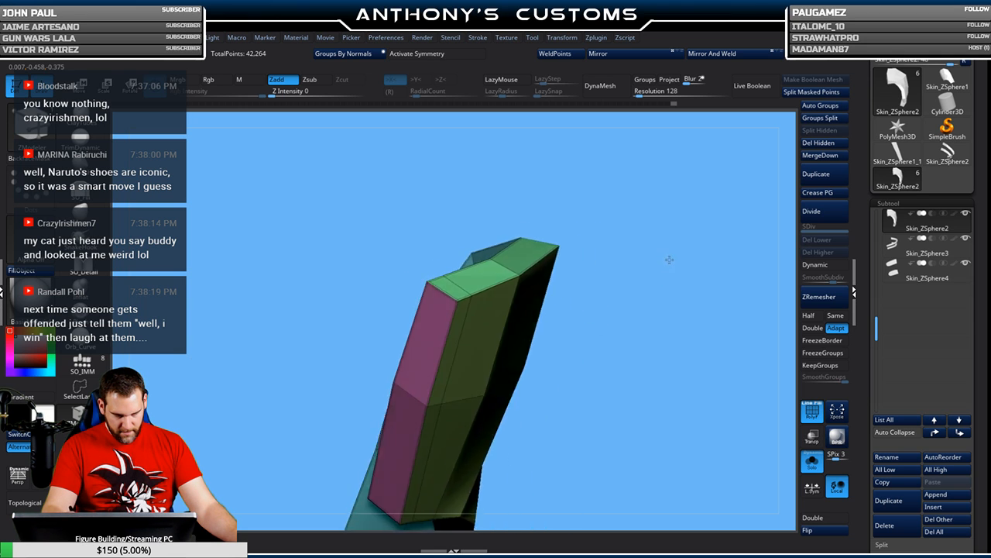
key("space")
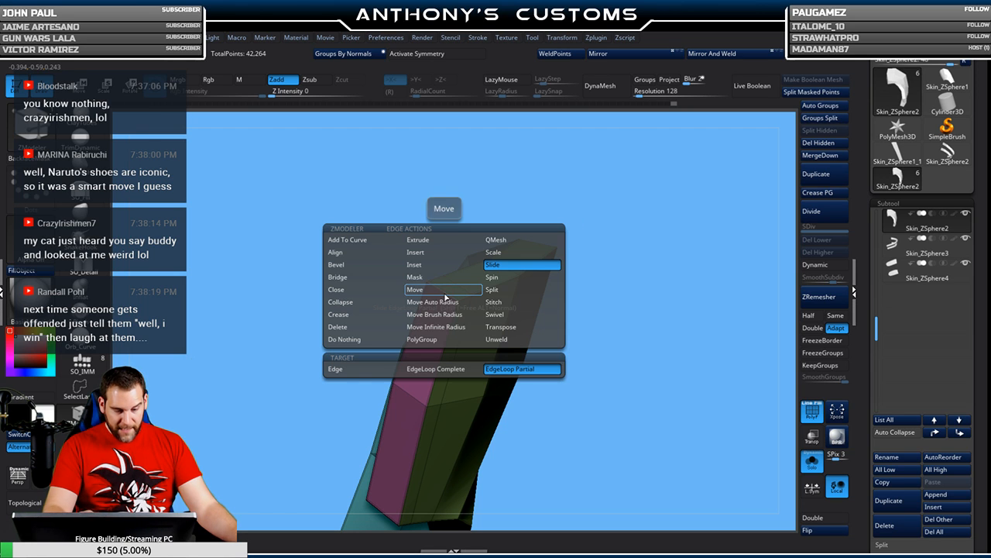
left_click(339, 313)
left_click(443, 290)
left_click_drag(625, 303, 602, 212)
left_click_drag(620, 253, 707, 282)
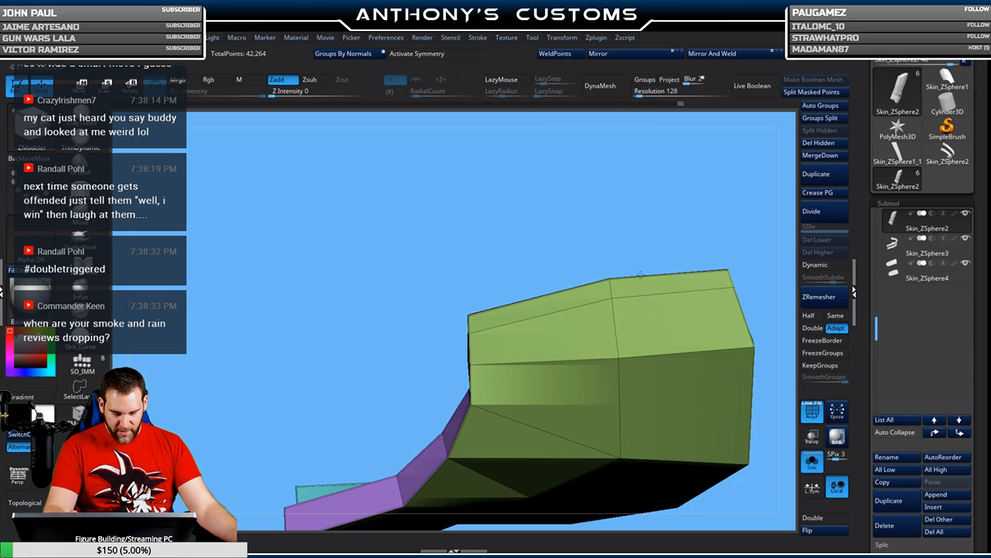
left_click_drag(681, 241, 671, 150)
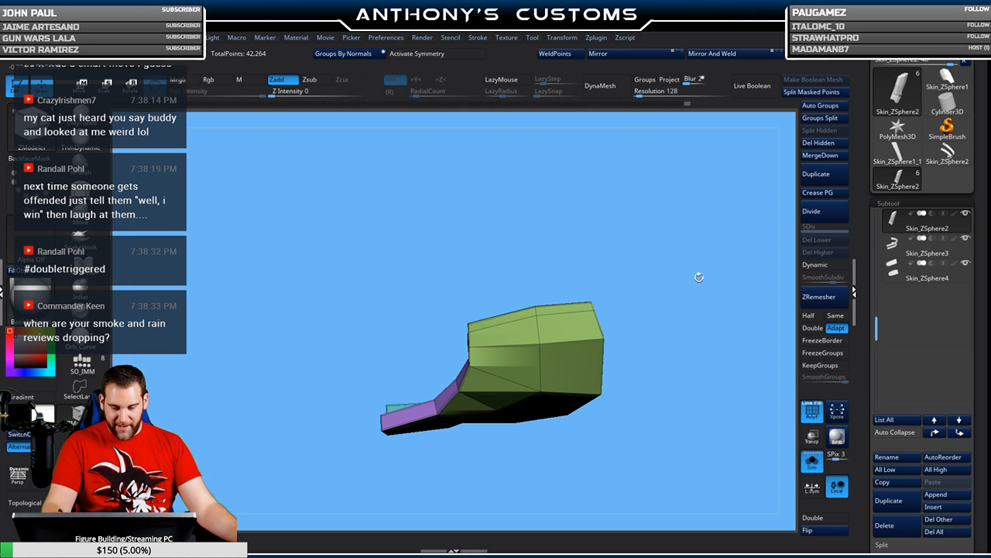
- Show all wrist guard parts again, turn on dynamic subdivision for the side panel and hide the wireframe
left_click(811, 461)
left_click_drag(619, 448, 639, 353)
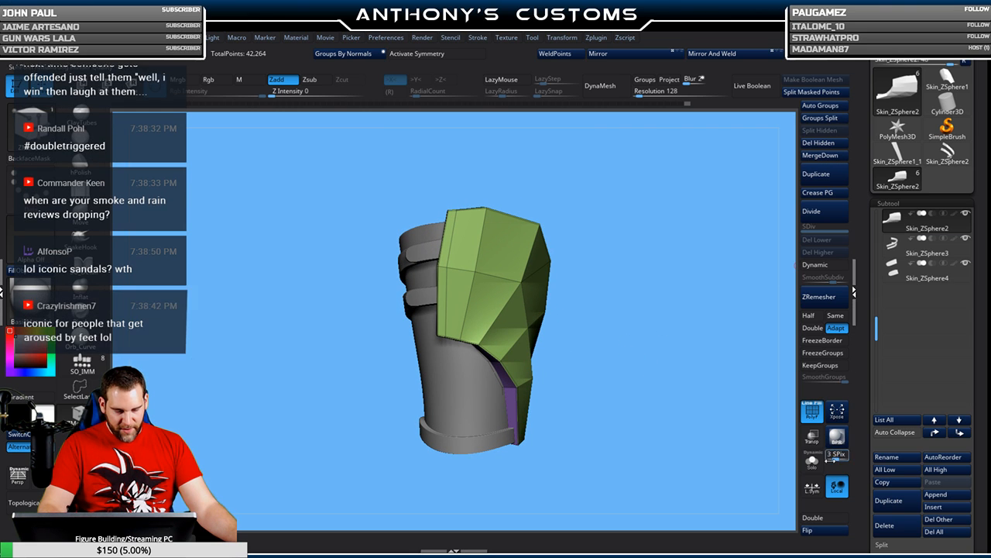
left_click(815, 264)
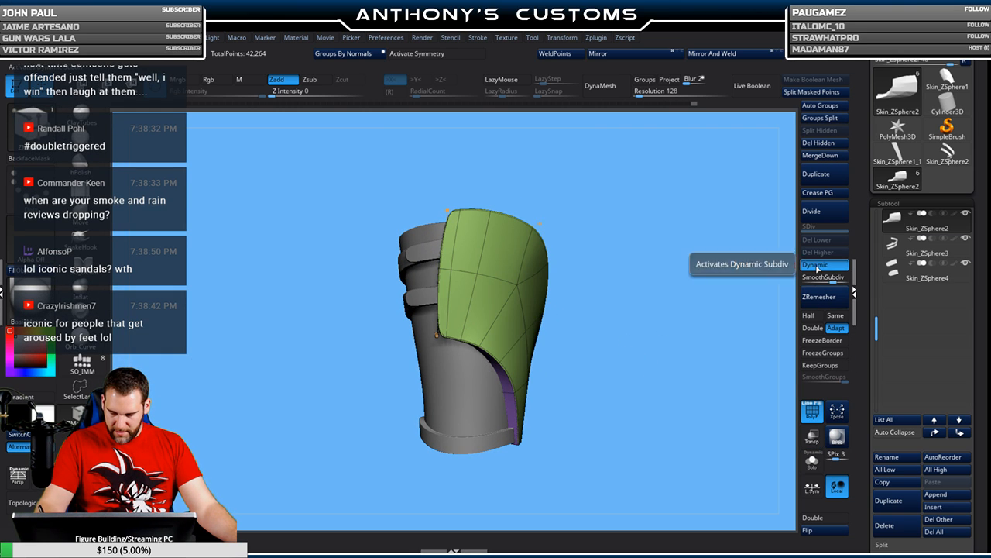
key("shift+f")
- Select the two rounded strap end blocks and adjust the lower block's end against the side panel with a resized Move brush
left_click_drag(634, 322, 659, 377)
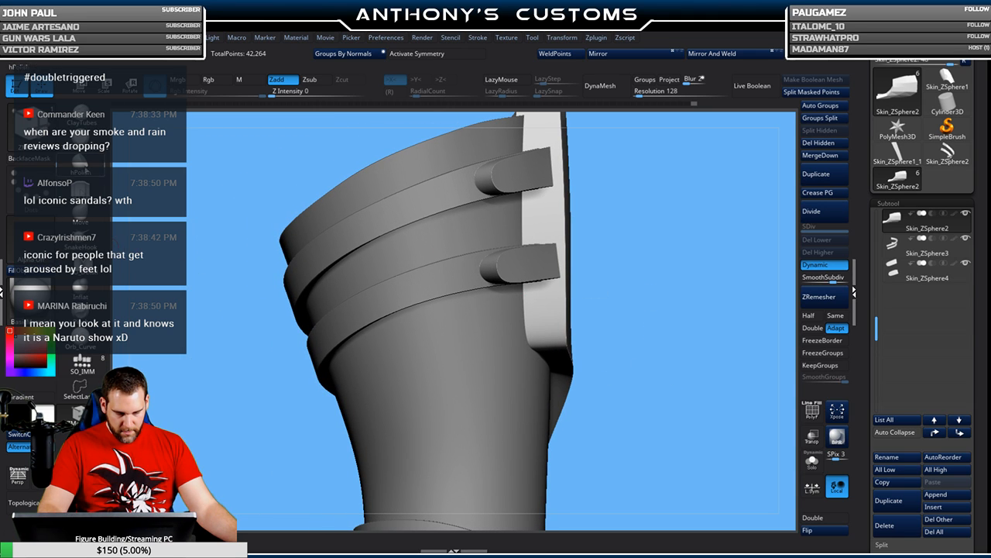
right_click(664, 265)
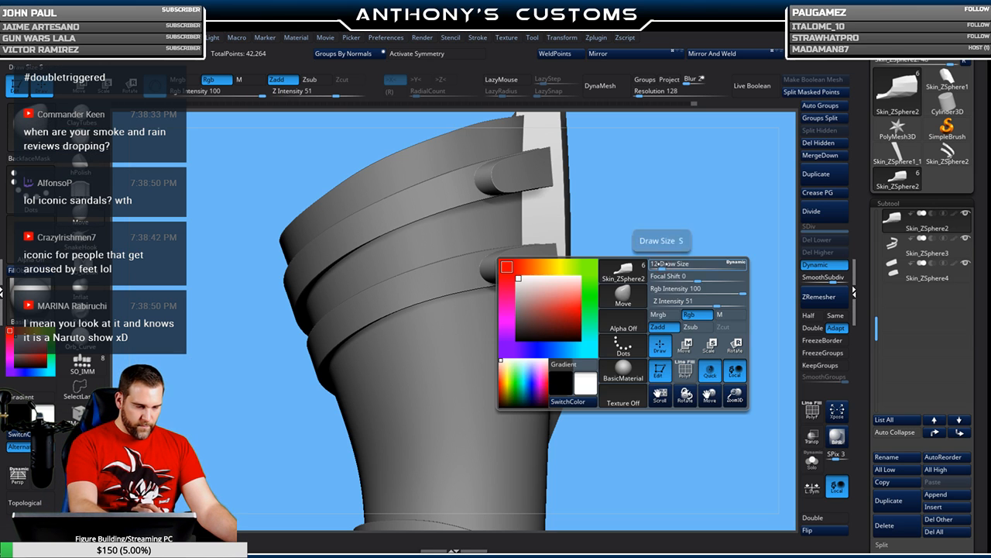
left_click_drag(672, 265, 629, 239)
left_click(545, 264, "alt")
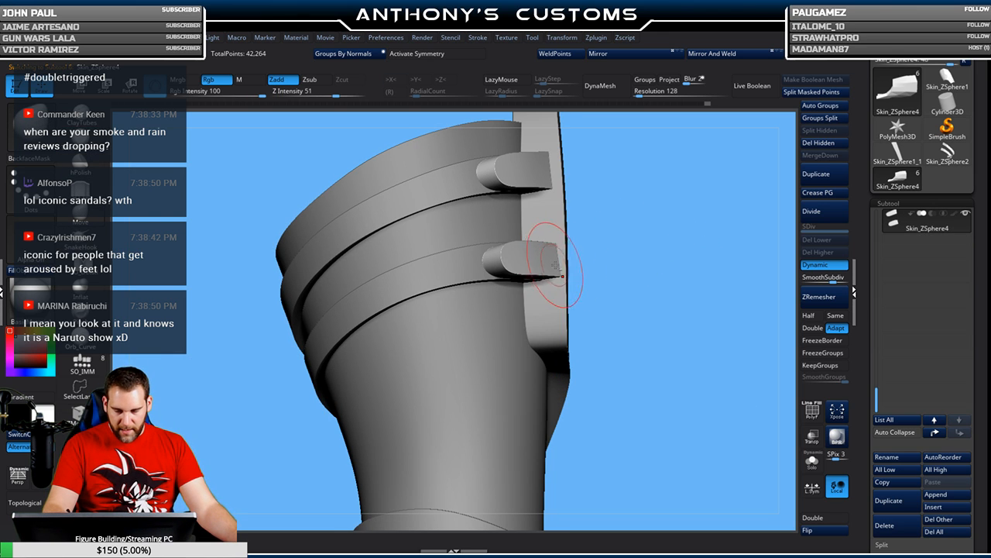
left_click_drag(556, 282, 589, 209)
left_click_drag(658, 210, 608, 322)
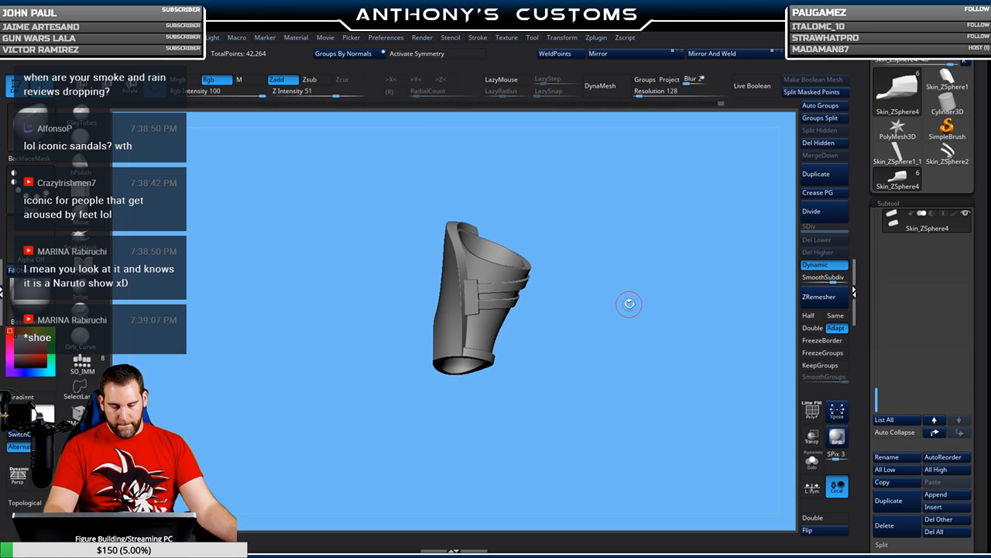
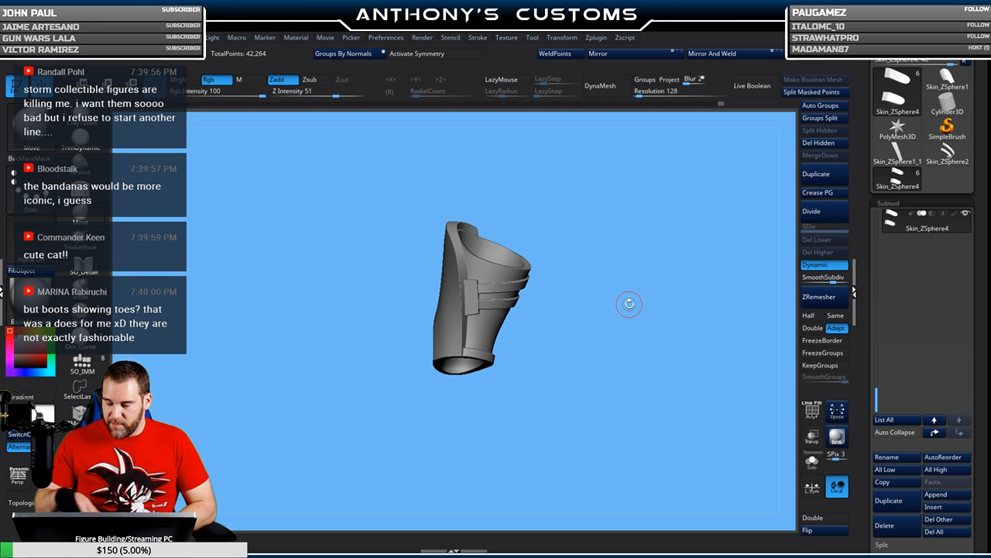
- Select the side panel and adjust its long edge beside the rectangular strap block with the Move brush
left_click_drag(628, 303, 524, 309)
left_click(523, 309, "alt")
left_click_drag(683, 285, 601, 311, "alt")
left_click_drag(542, 203, 524, 243)
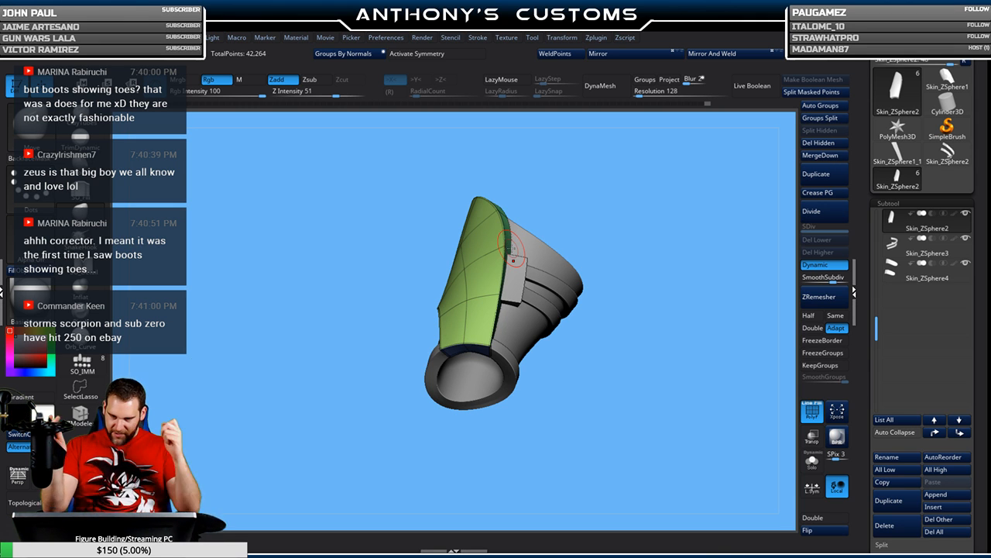
left_click_drag(602, 283, 636, 297)
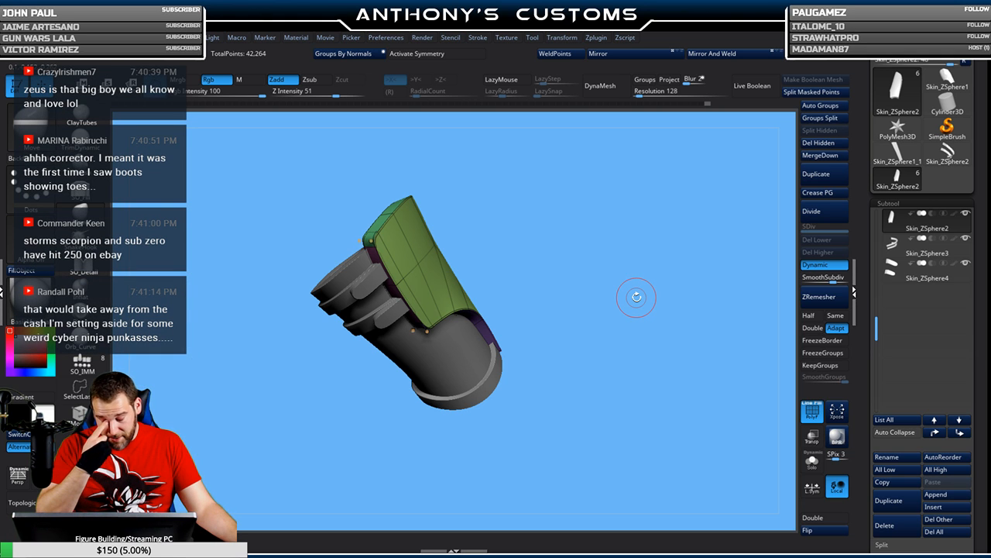
- Reshape the side panel's narrow lower end with the Move brush so it follows the cuff ring
left_click_drag(587, 265, 634, 210)
mouse_move(631, 300)
left_mouse_down()
mouse_move(624, 249)
mouse_move(599, 377)
mouse_move(640, 265)
mouse_move(620, 327)
mouse_move(626, 285)
left_mouse_up()
left_click_drag(632, 253, 604, 226)
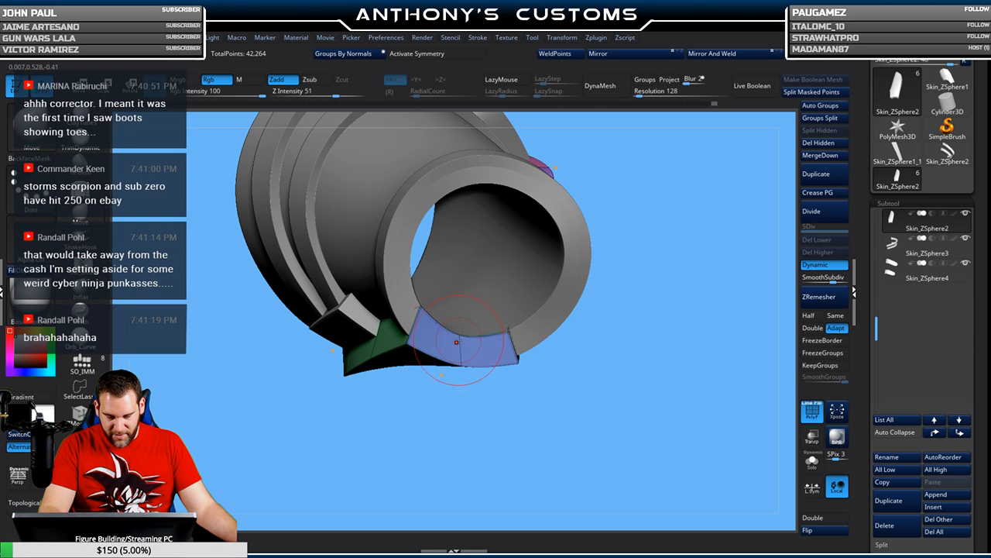
mouse_move(457, 343)
left_mouse_down()
mouse_move(658, 279)
mouse_move(616, 268)
left_mouse_up()
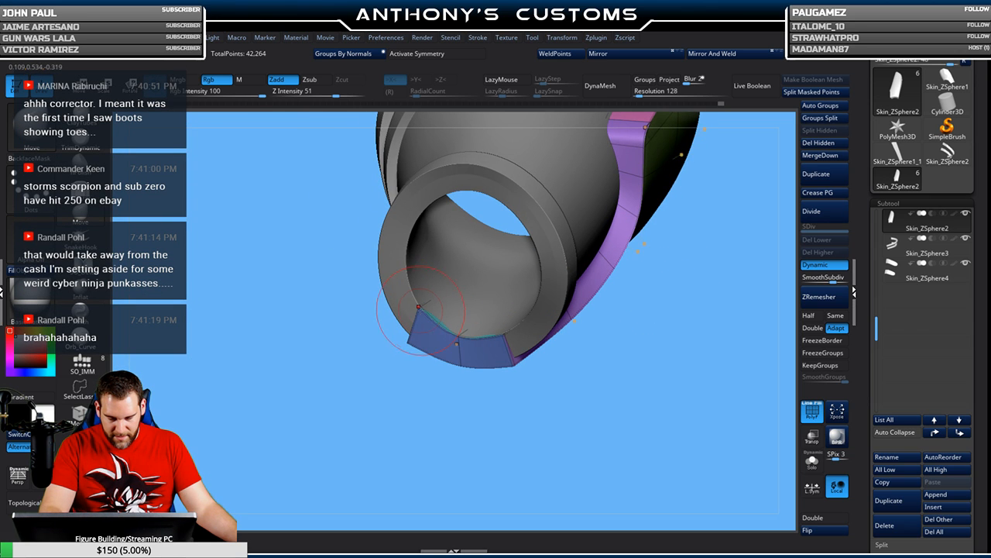
left_click_drag(507, 397, 602, 408)
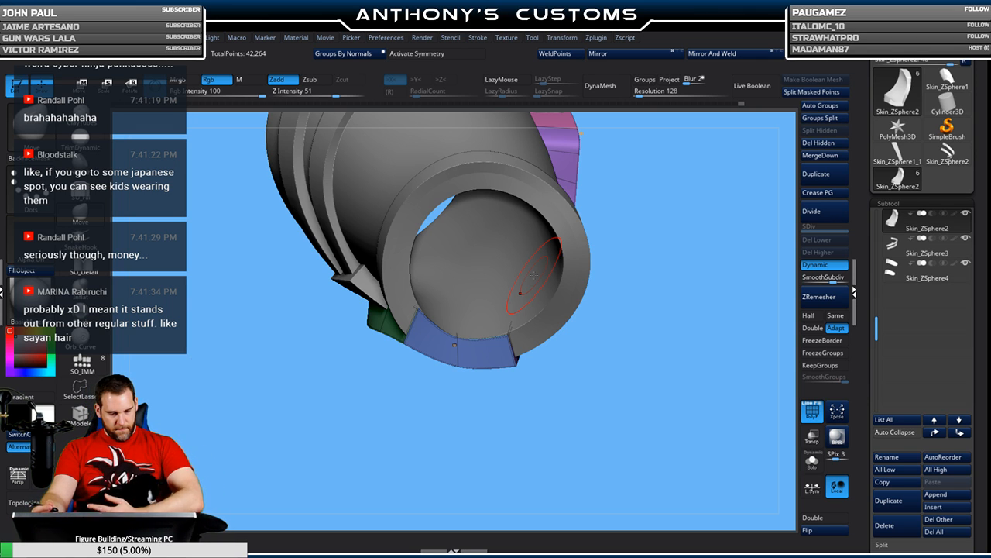
mouse_move(603, 390)
left_mouse_down()
mouse_move(593, 411)
mouse_move(588, 381)
left_mouse_up()
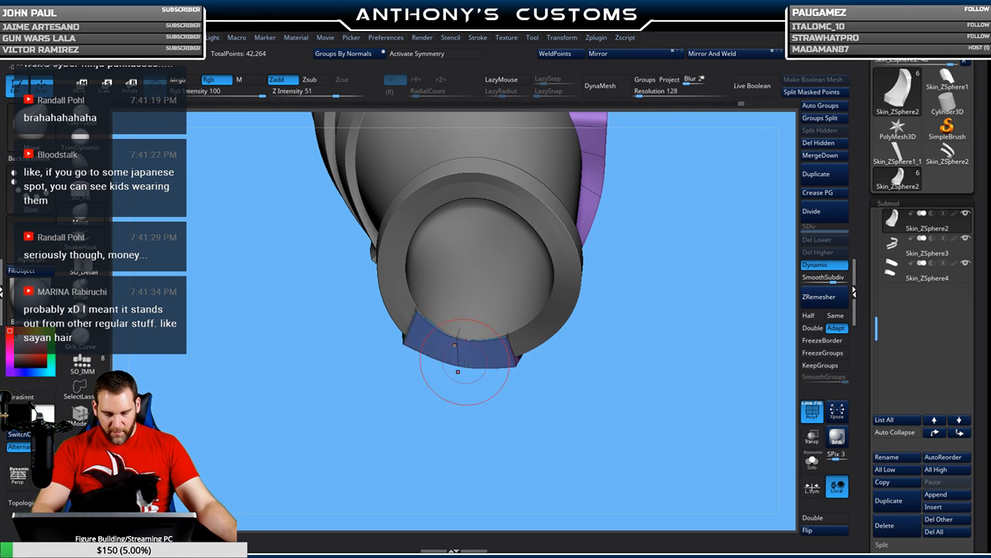
- Refine the side panel's curved lower edge and upper rim against the sleeve with the Move brush
left_click_drag(642, 420, 643, 337)
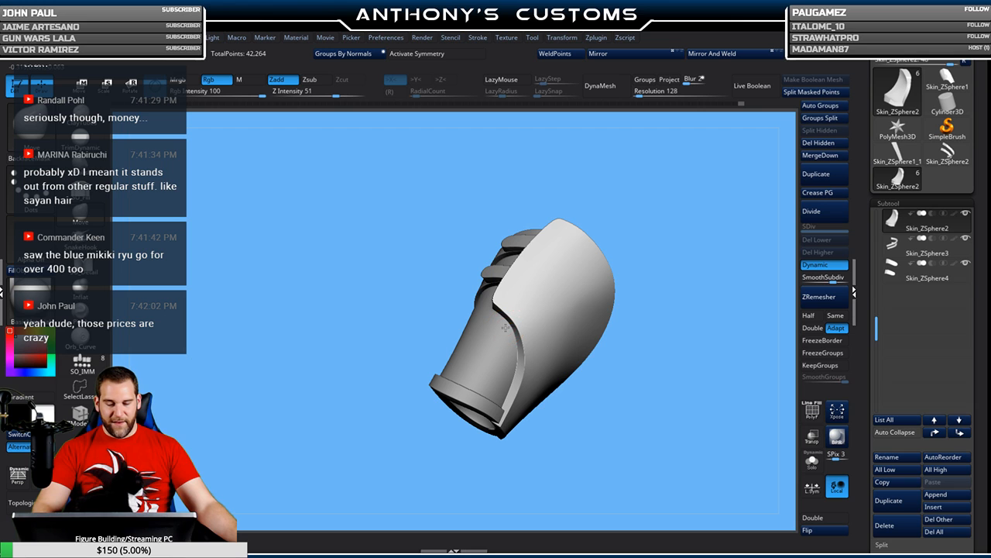
left_click_drag(643, 329, 662, 378)
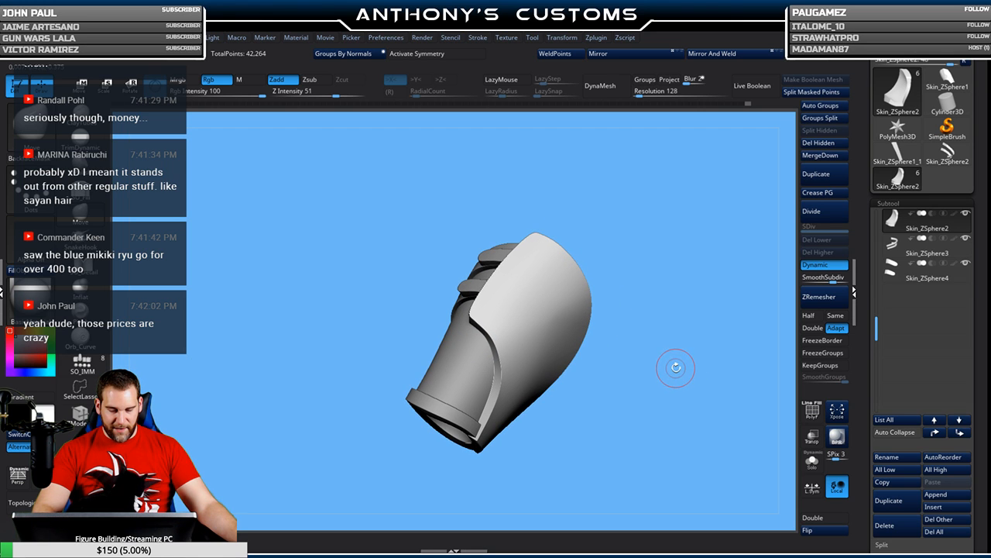
left_click_drag(677, 369, 671, 457)
left_click_drag(731, 172, 758, 227, "alt")
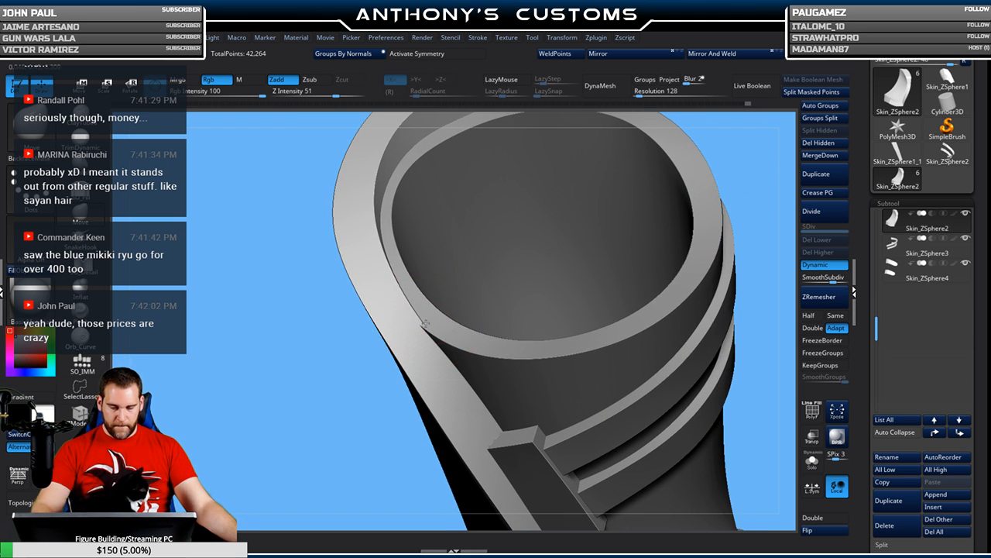
left_click_drag(762, 248, 754, 235)
left_click_drag(748, 295, 732, 224, "alt")
left_click_drag(693, 301, 710, 221)
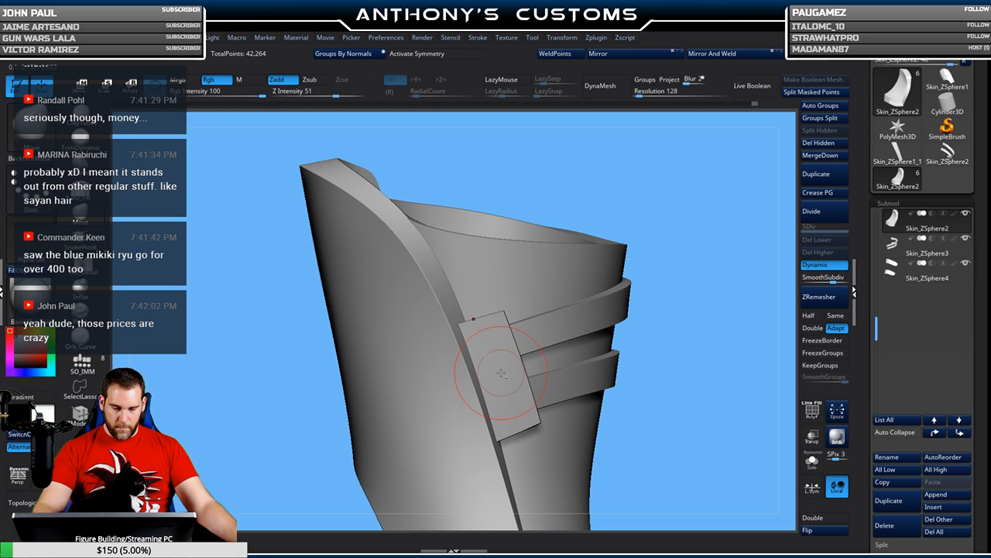
- Select the rectangular block joining the straps, show its wireframe and isolate it
left_click(501, 373, "alt")
key("shift+f")
left_click_drag(755, 310, 719, 380)
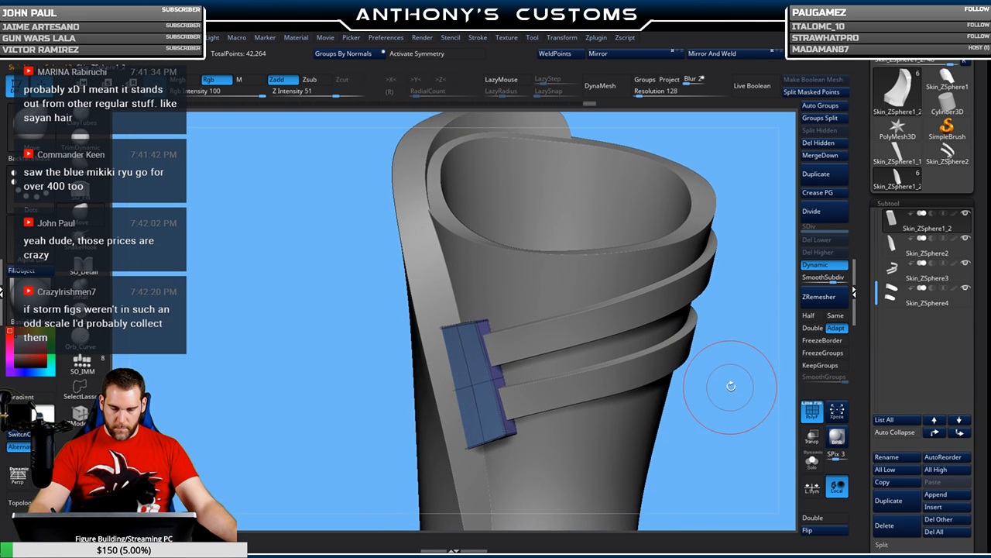
left_click(811, 462)
mouse_move(642, 365)
left_mouse_down()
mouse_move(547, 360)
mouse_move(578, 316)
mouse_move(491, 324)
mouse_move(475, 280)
mouse_move(128, 233)
left_mouse_up()
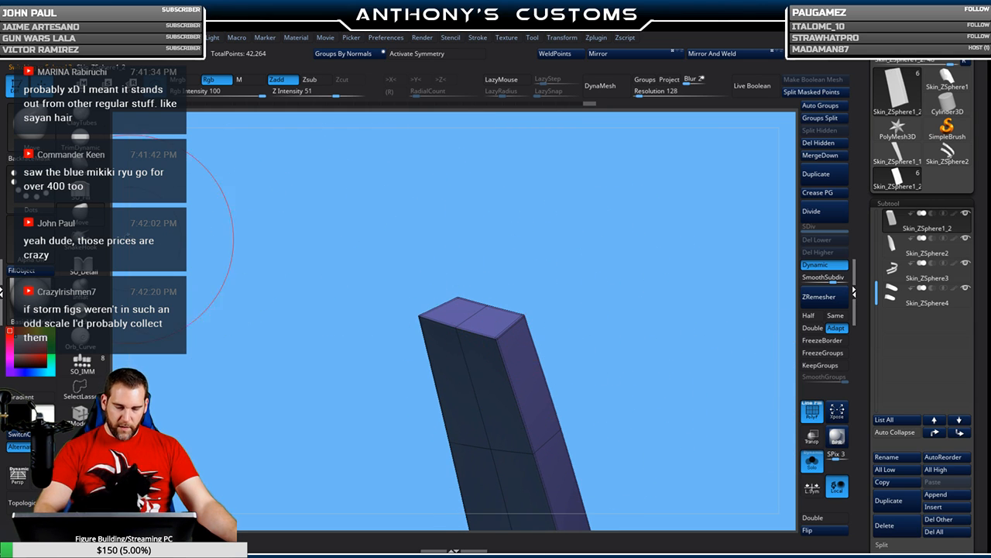
- Try to bevel the rectangular block's short upper edge on the strap side with a single-row Bevel on EdgeLoop Partial
left_click(80, 416)
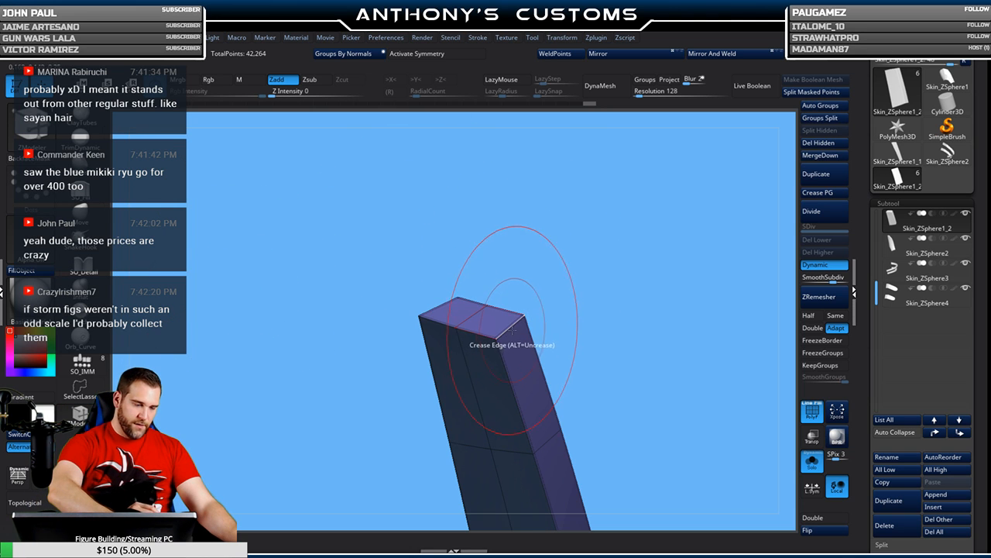
key("space")
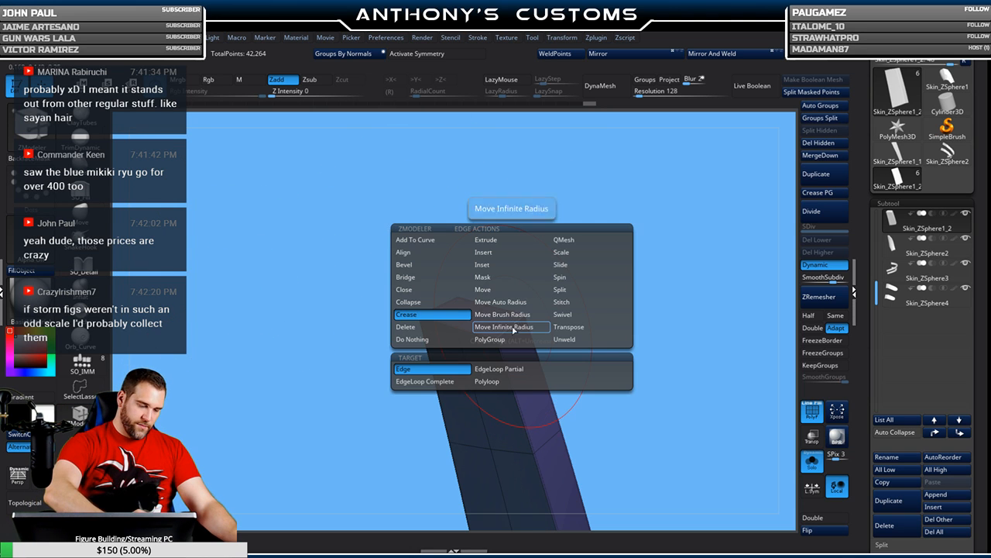
left_click(438, 265)
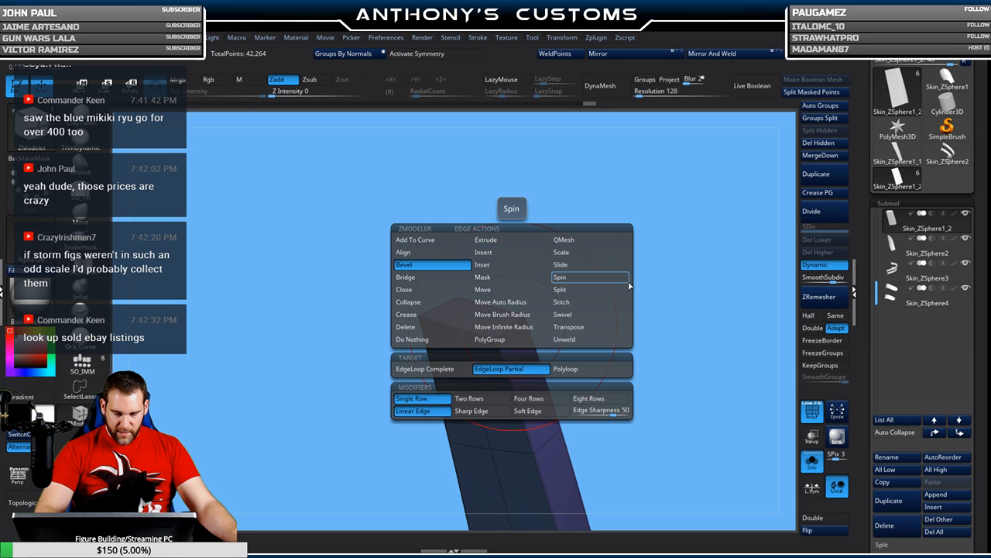
left_click_drag(510, 327, 510, 330)
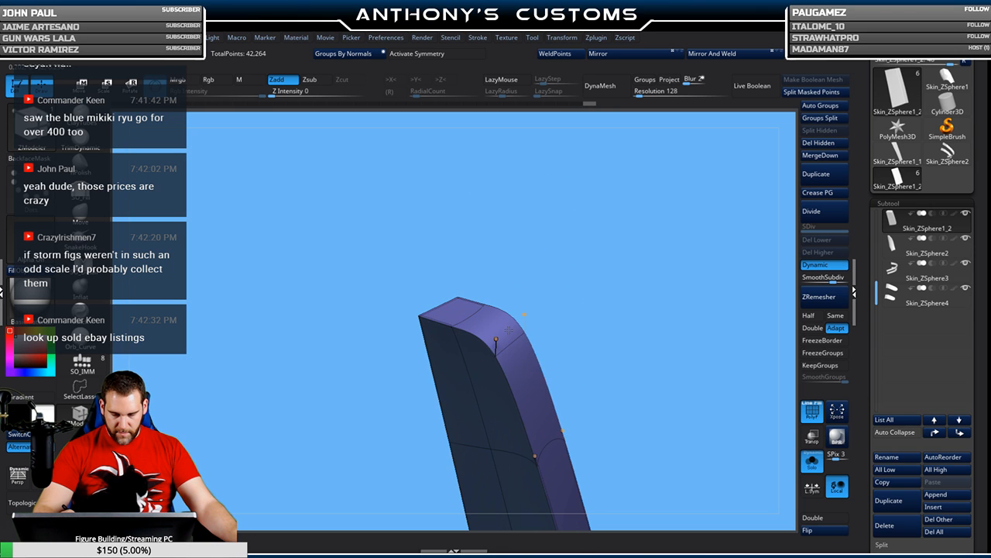
left_click_drag(590, 288, 642, 306)
key("ctrl+z")
key("ctrl+z")
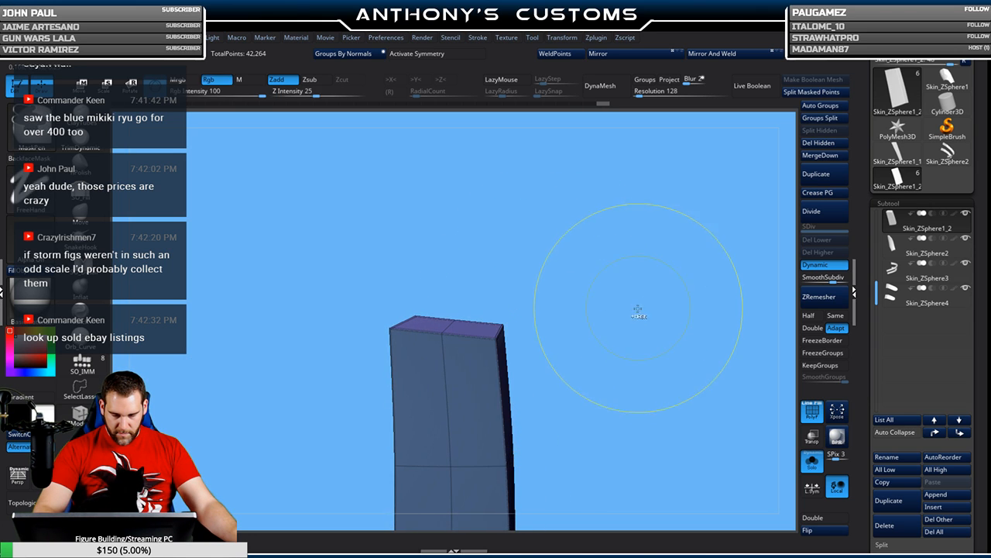
- Check the rectangular block's upper edge and show the surrounding parts again
left_click_drag(612, 341, 630, 298, "alt")
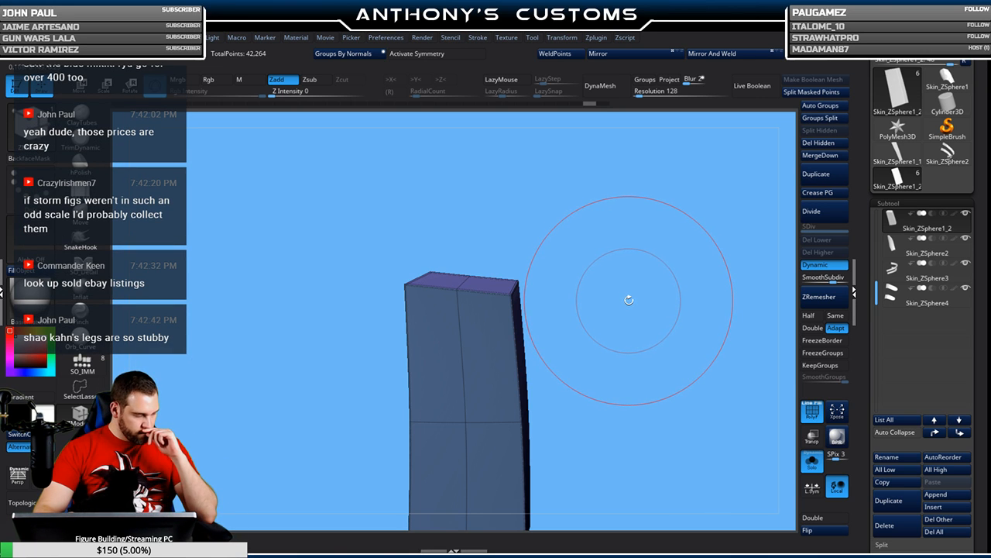
left_click_drag(627, 300, 613, 305)
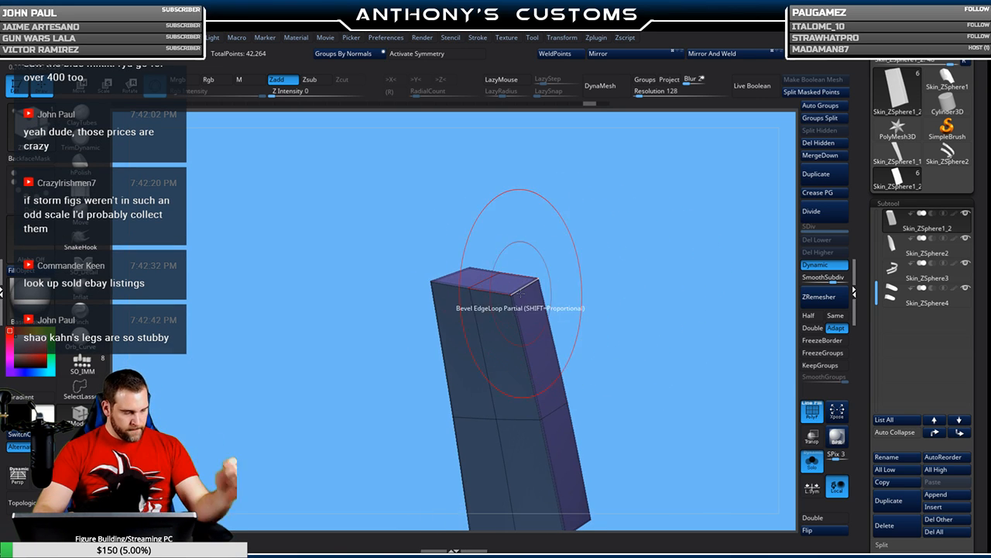
key("space")
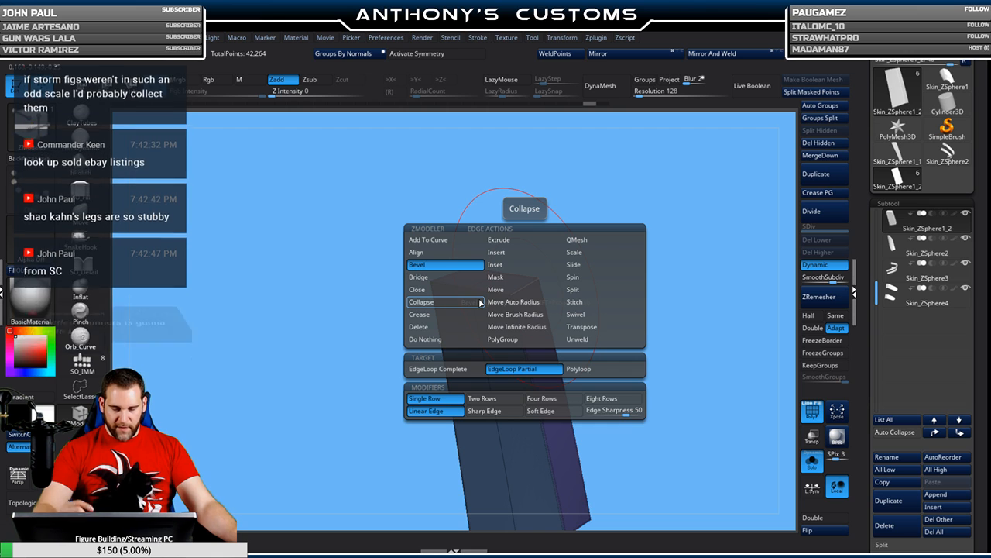
key("space")
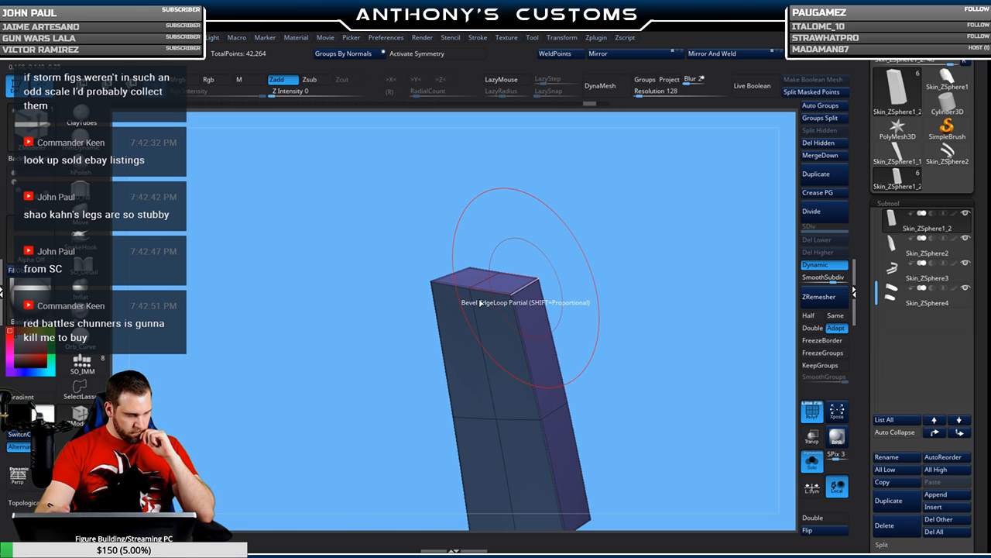
left_click(812, 461)
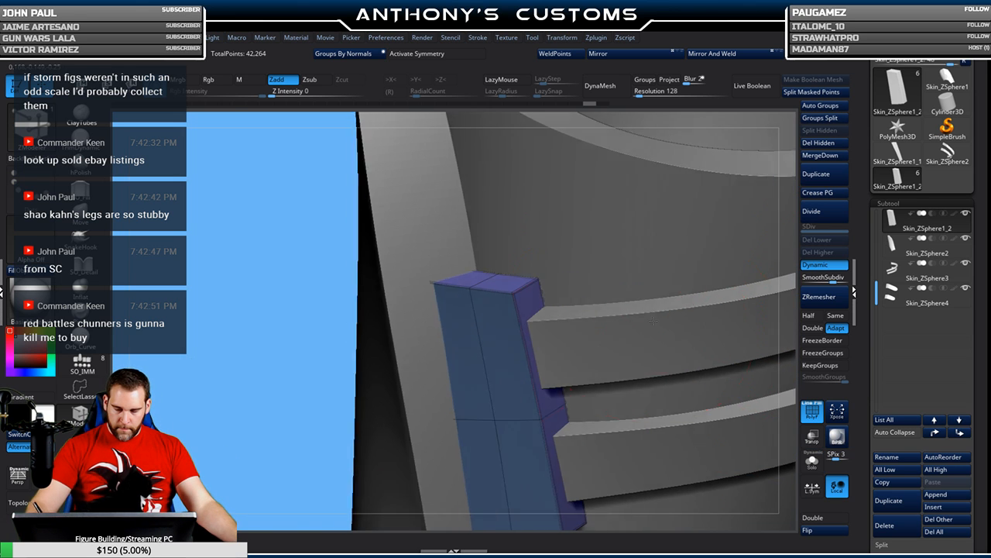
mouse_move(654, 320)
right_mouse_down()
mouse_move(724, 320)
mouse_move(651, 319)
right_mouse_up()
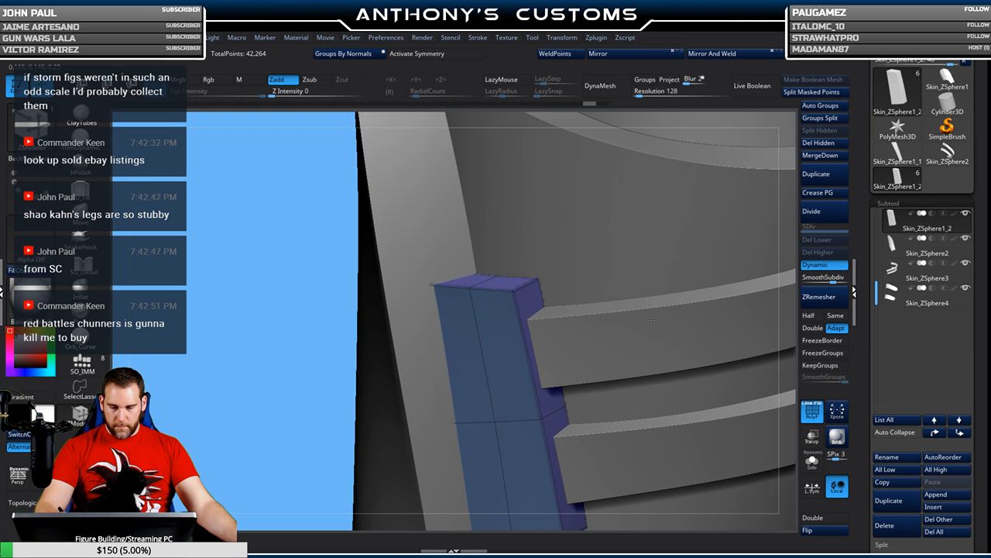
- Uncrease the rectangular block's short upper and lower edges on the strap side so its corners round off
key("space")
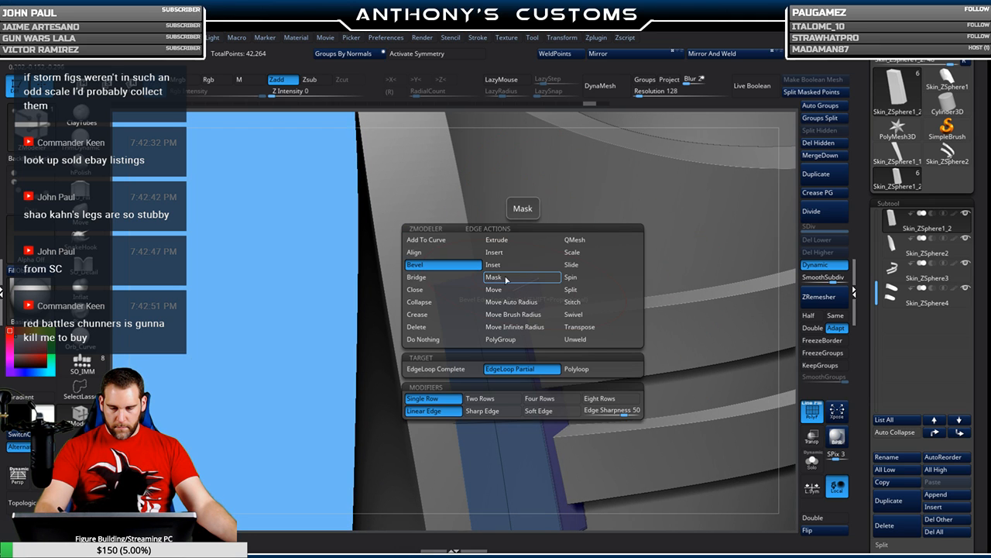
left_click(442, 315)
left_click(537, 277)
right_click_drag(574, 295, 574, 159)
right_click_drag(556, 391, 549, 273, "alt")
left_click(572, 369, "alt")
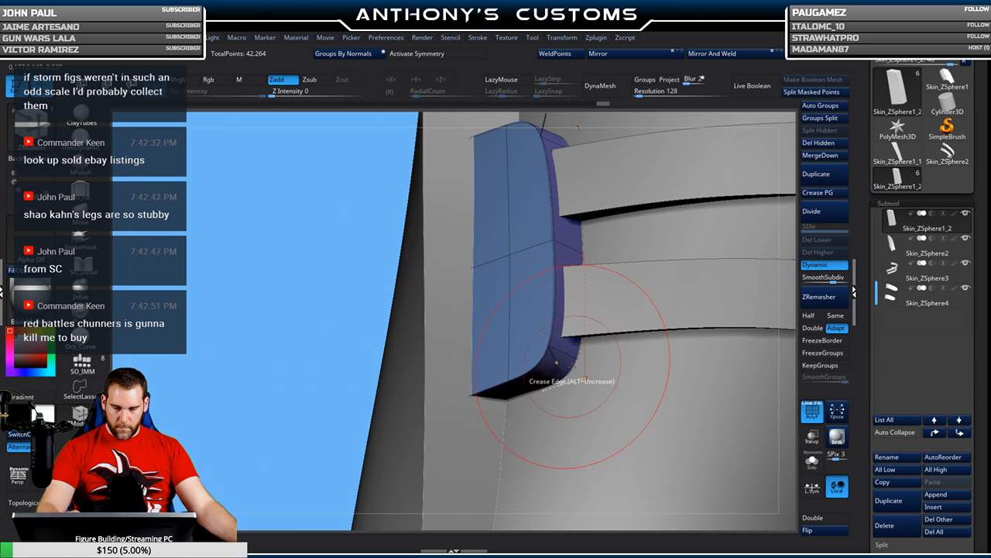
right_click_drag(621, 305, 627, 347)
right_click_drag(627, 347, 601, 418, "alt")
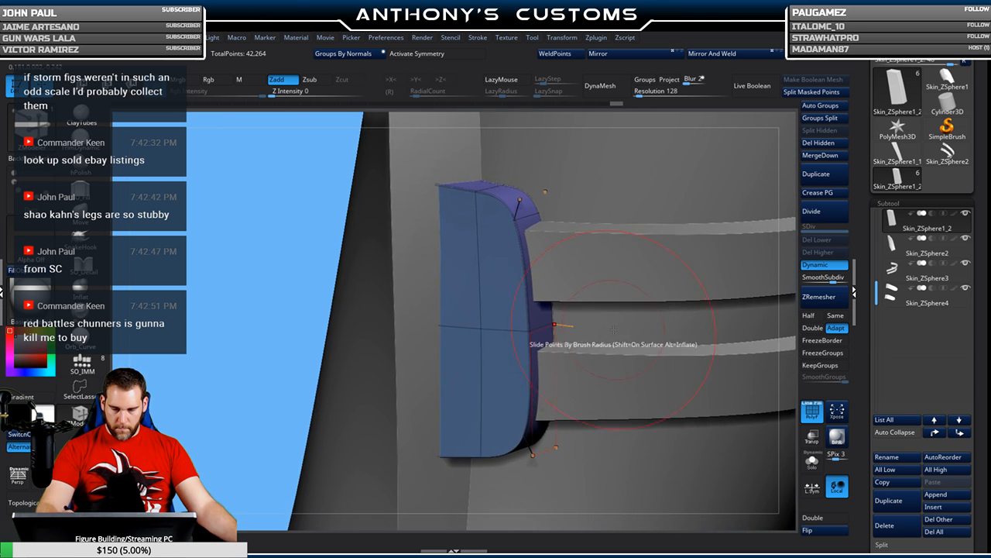
right_click_drag(542, 329, 570, 331)
- Select the straps and examine how they meet the rectangular block and the rounded tabs around the guard
left_click(82, 211)
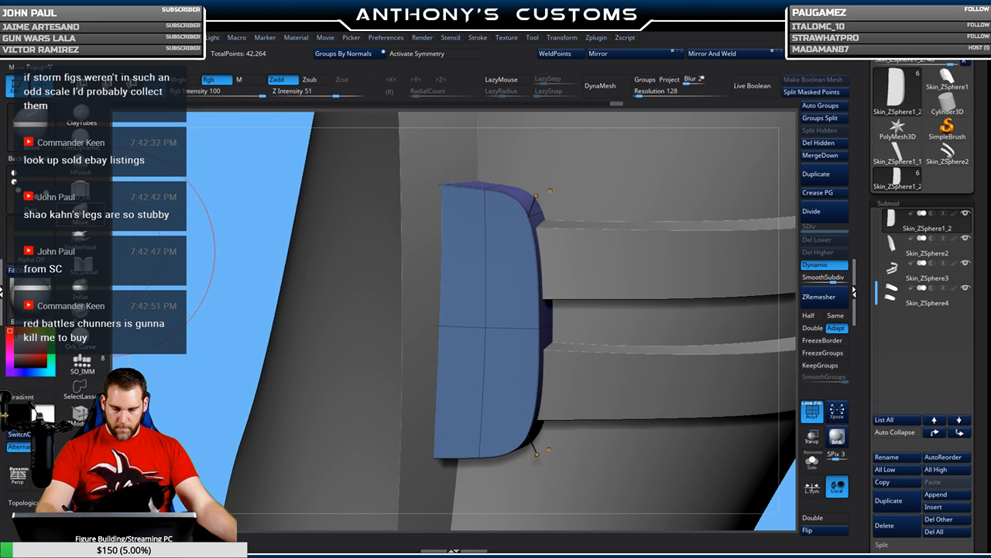
left_click(577, 254, "alt")
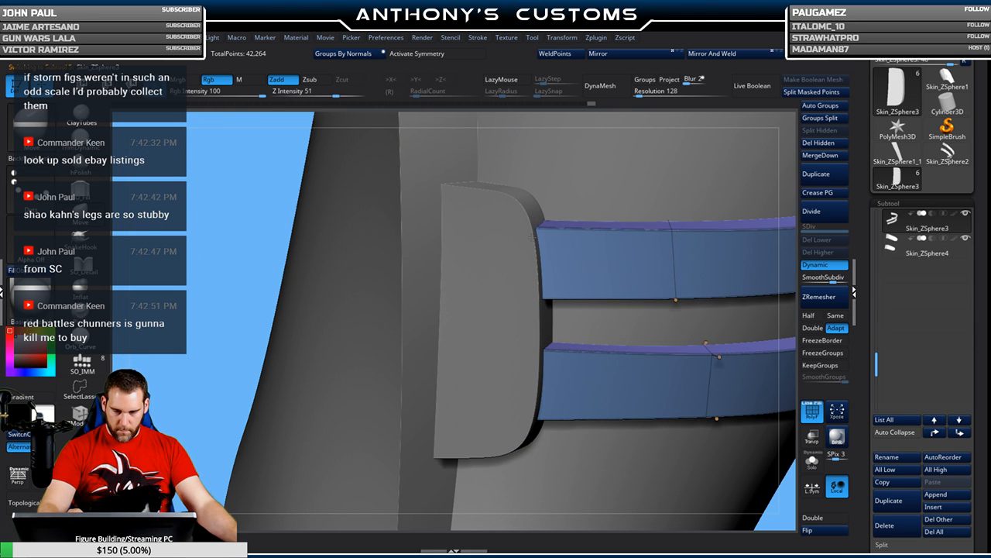
right_click_drag(668, 268, 690, 195)
right_click_drag(641, 264, 542, 327)
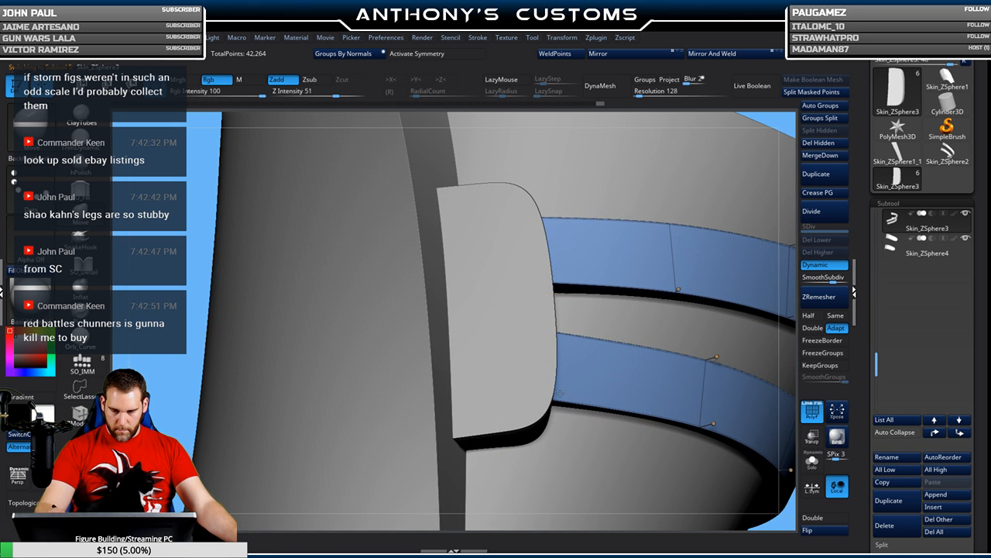
right_click_drag(588, 350, 581, 250)
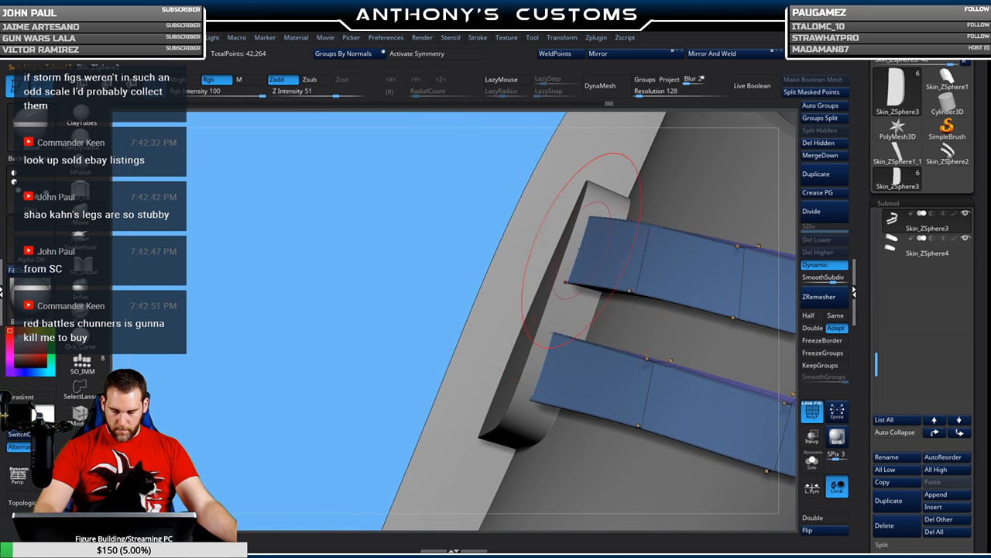
right_click_drag(627, 301, 607, 138)
right_click_drag(711, 426, 668, 370)
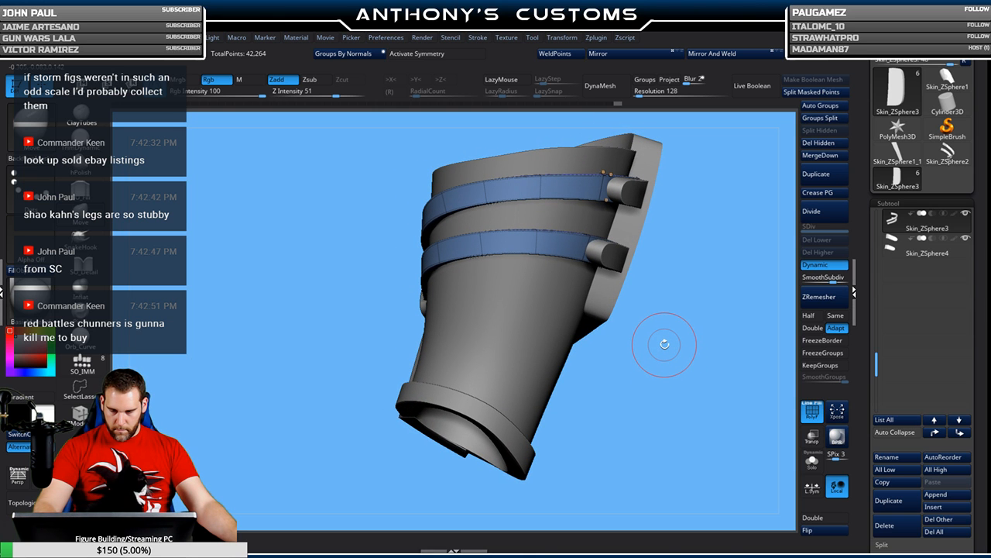
mouse_move(665, 344)
right_mouse_down()
mouse_move(675, 373)
mouse_move(685, 361)
mouse_move(641, 378)
mouse_move(627, 351)
mouse_move(676, 361)
right_mouse_up()
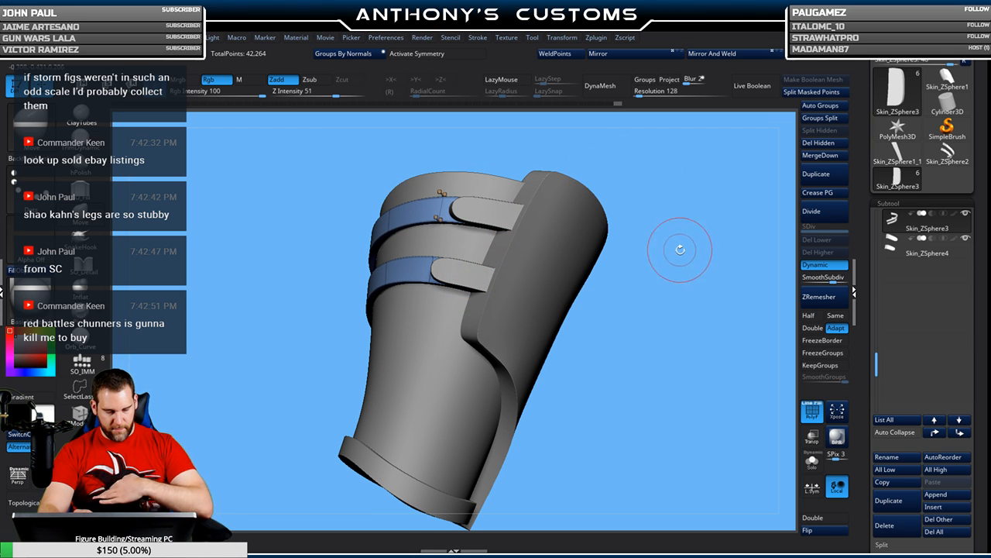
right_click_drag(681, 240, 677, 263)
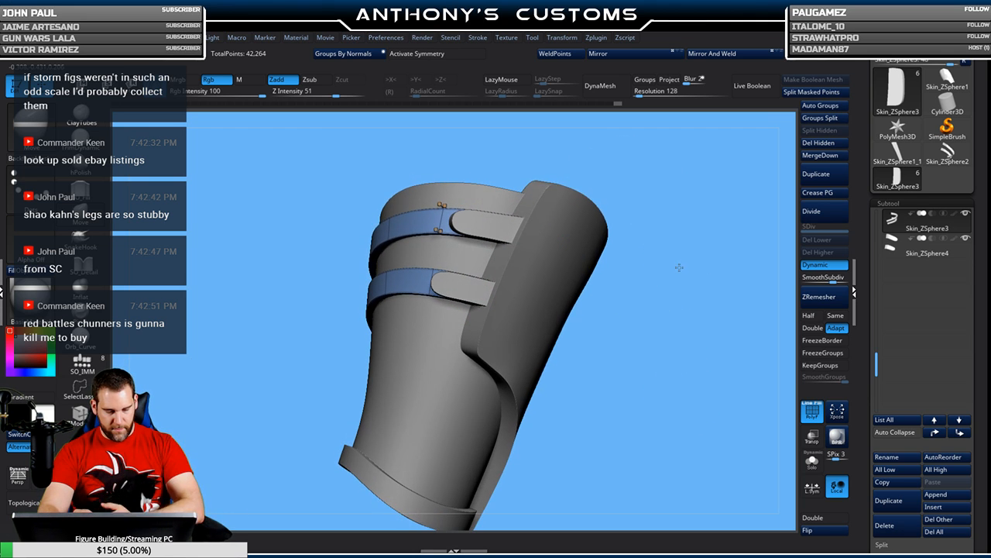
- Select the rounded tabs at the strap ends, hide their wireframe and delete the Skin_ZSphere4 subtool
left_click(499, 231, "alt")
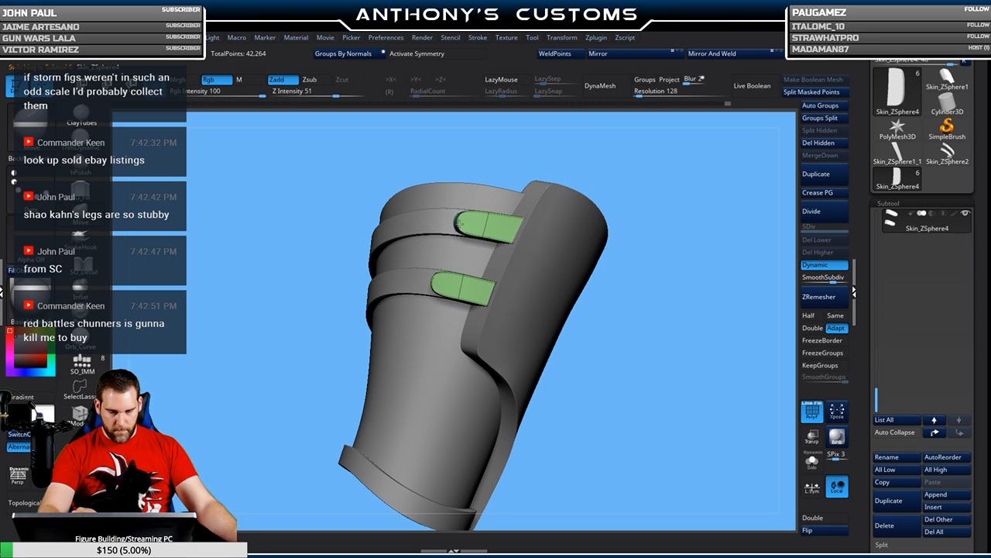
right_click_drag(674, 271, 680, 248)
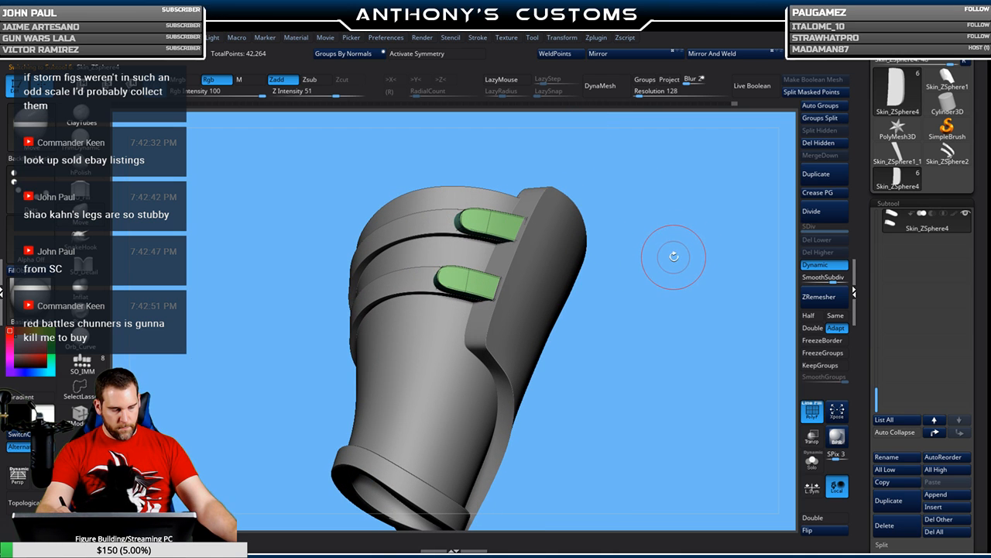
right_click_drag(659, 263, 703, 276)
left_click_drag(703, 276, 609, 279)
left_click_drag(635, 246, 638, 381, "alt")
left_click_drag(684, 291, 640, 322, "alt")
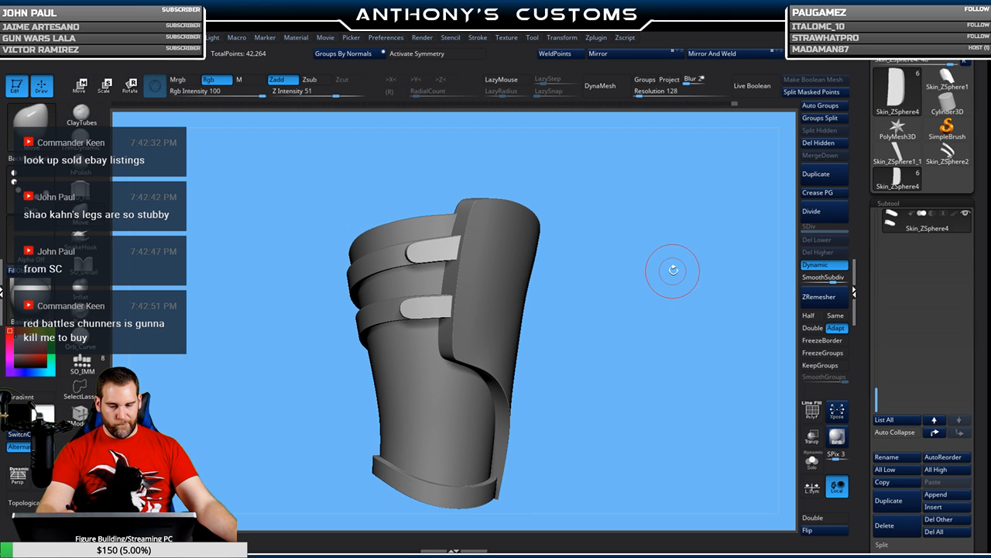
left_click(885, 525)
left_click(802, 538)
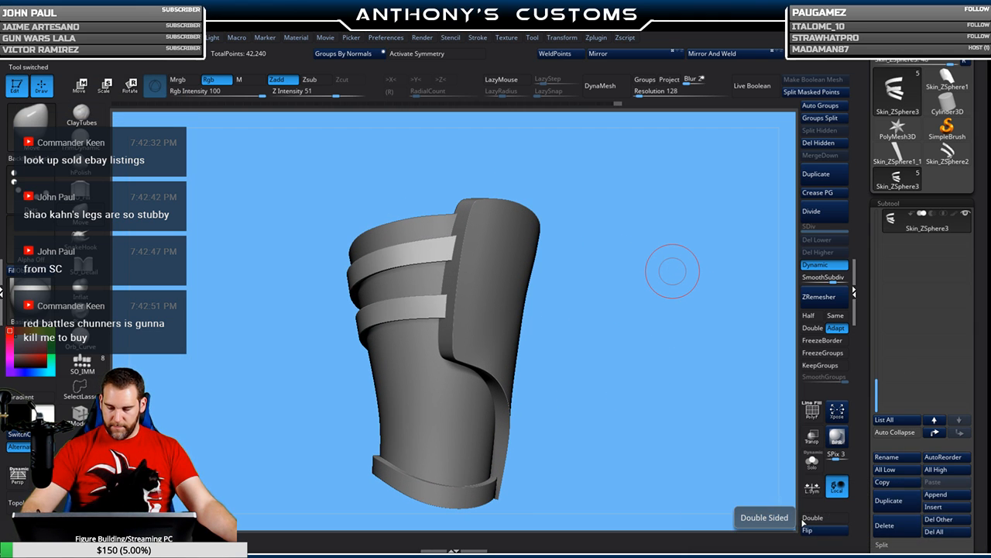
- Compare the clean parts with the Wrist Guards2 sculpt by showing it briefly and hiding it again
left_click_drag(613, 346, 721, 210)
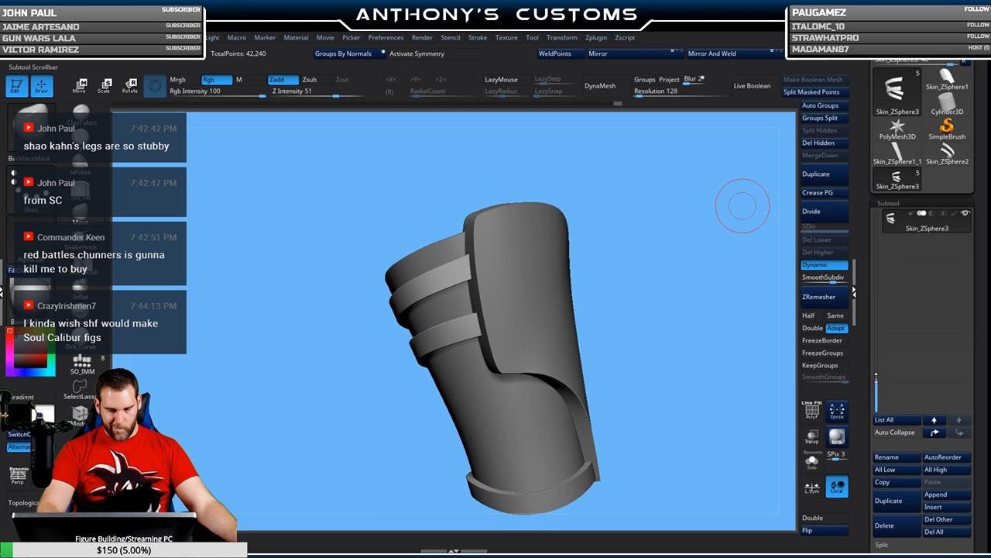
left_click_drag(876, 226, 876, 216)
left_click(965, 213)
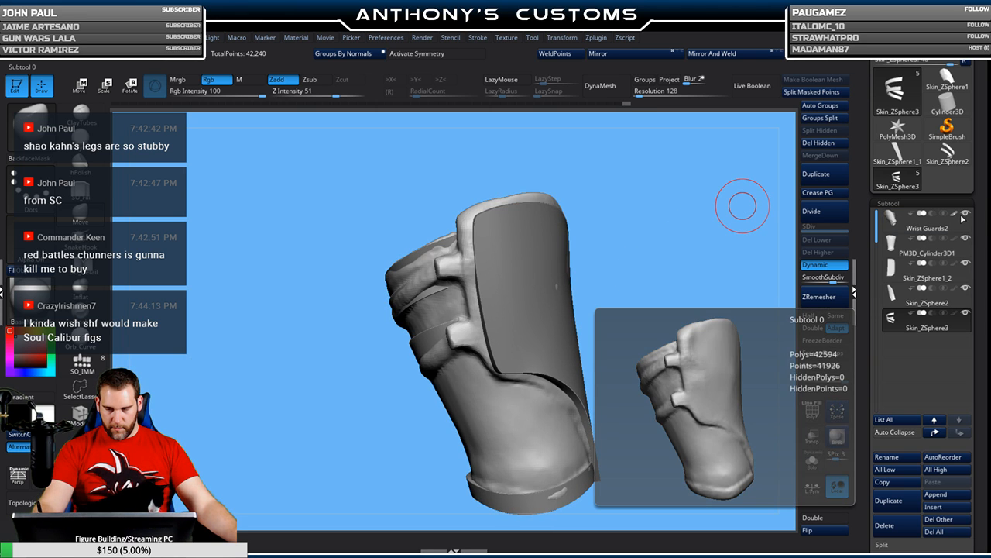
left_click(966, 214)
- Examine the straps' open ends and the side panel's edge from several angles, including from above
left_click_drag(736, 230, 673, 272)
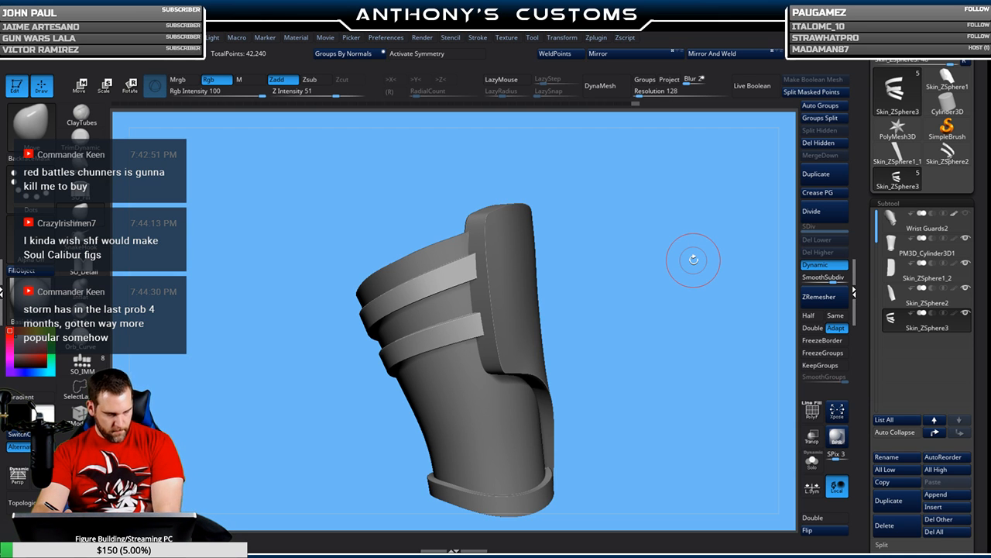
mouse_move(659, 261)
left_mouse_down()
mouse_move(643, 261)
mouse_move(673, 248)
left_mouse_up()
left_click_drag(686, 238, 642, 261)
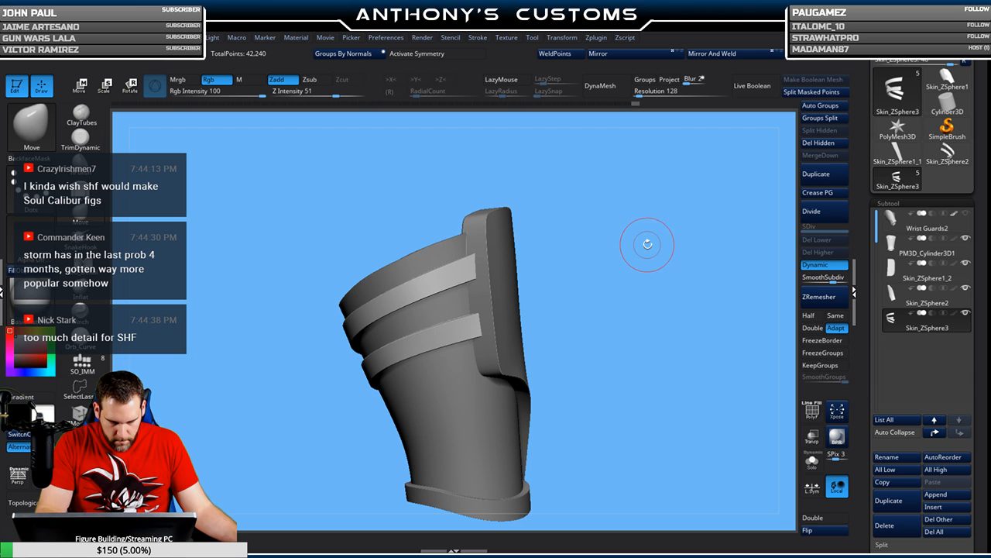
left_click_drag(635, 267, 638, 314, "alt")
left_click_drag(652, 281, 670, 221, "alt")
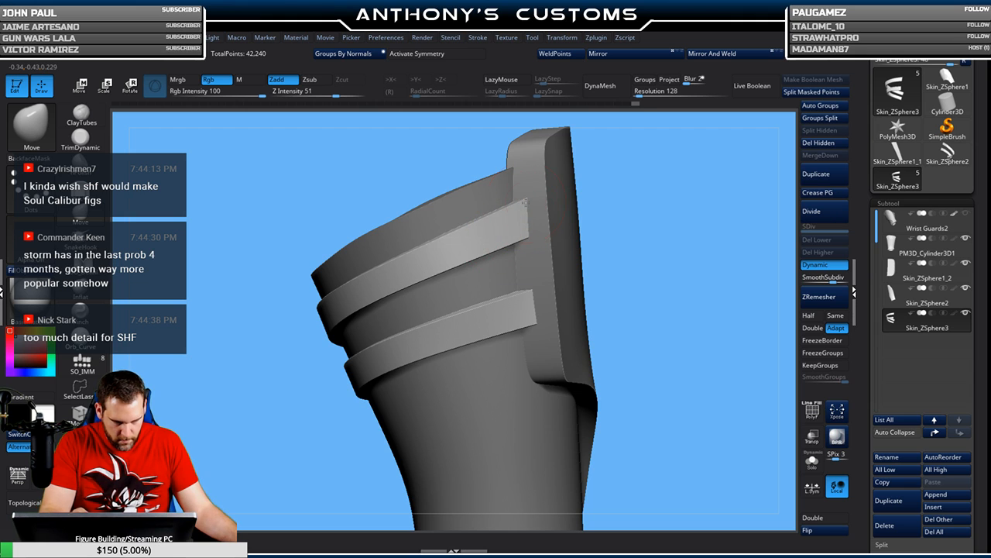
left_click_drag(668, 222, 568, 199)
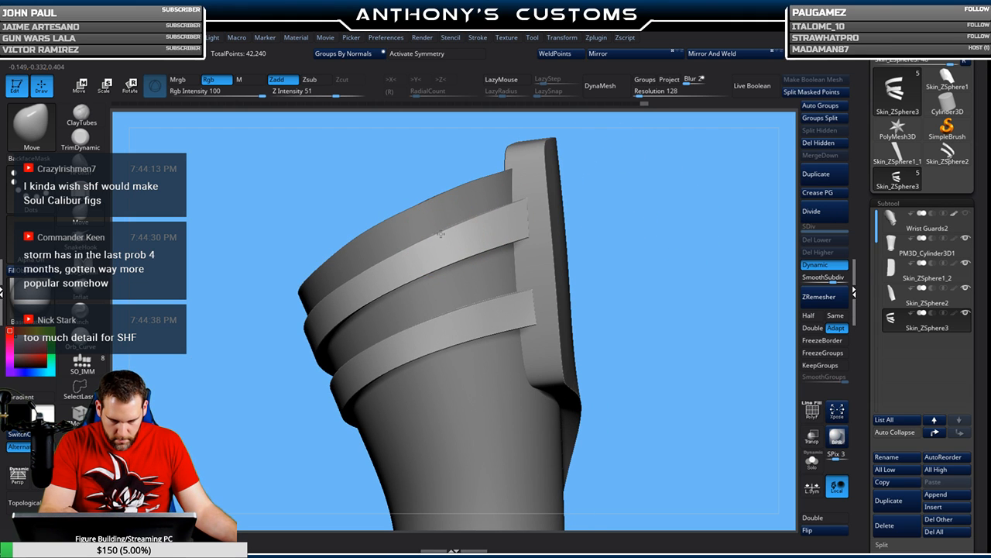
left_click_drag(677, 236, 680, 199, "alt")
left_click_drag(678, 223, 668, 188)
left_click_drag(639, 237, 655, 312)
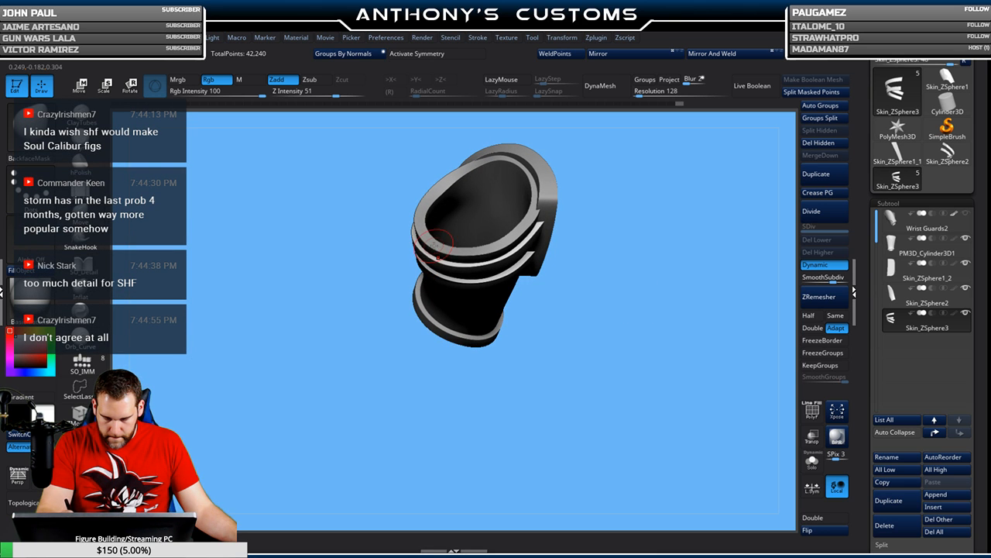
left_click_drag(612, 316, 630, 281)
left_click_drag(699, 269, 628, 287)
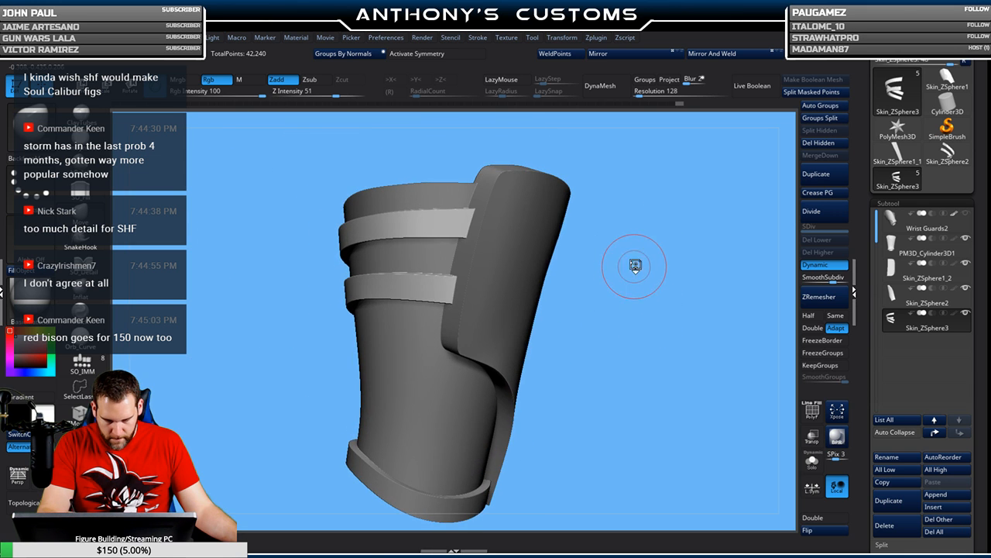
- Insert the DoubleIndent mesh from the IMM Boolean brush at the upper strap's end beside the side panel
key("b")
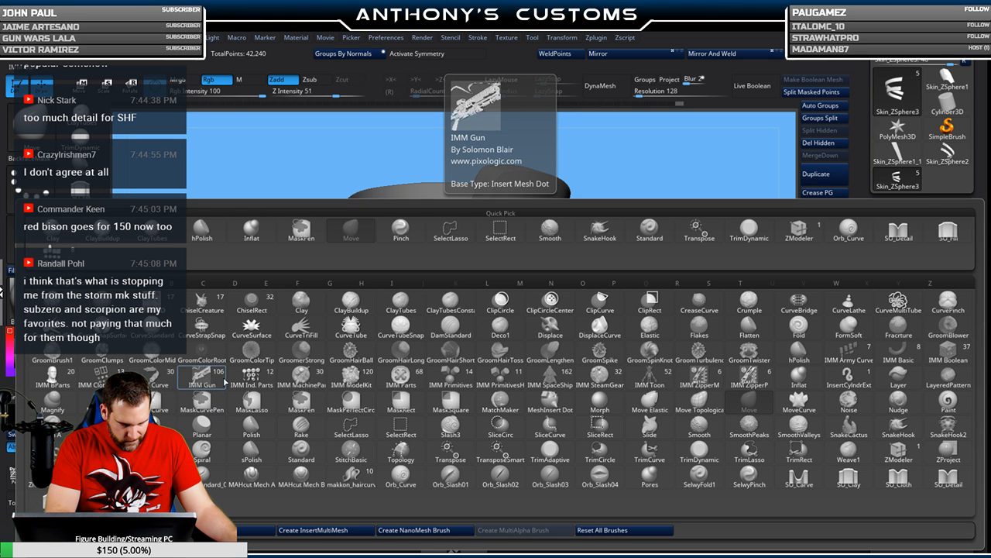
left_click(948, 353)
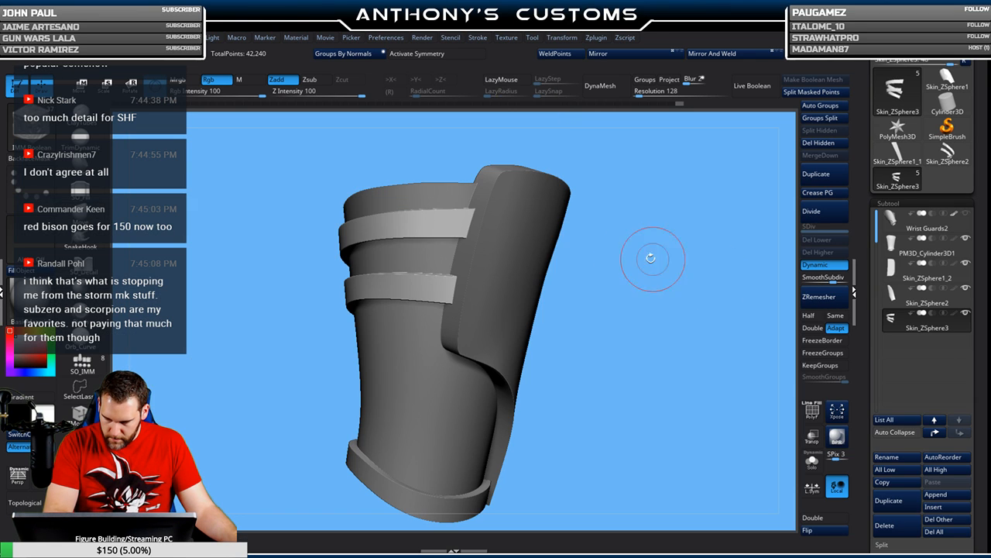
key("m")
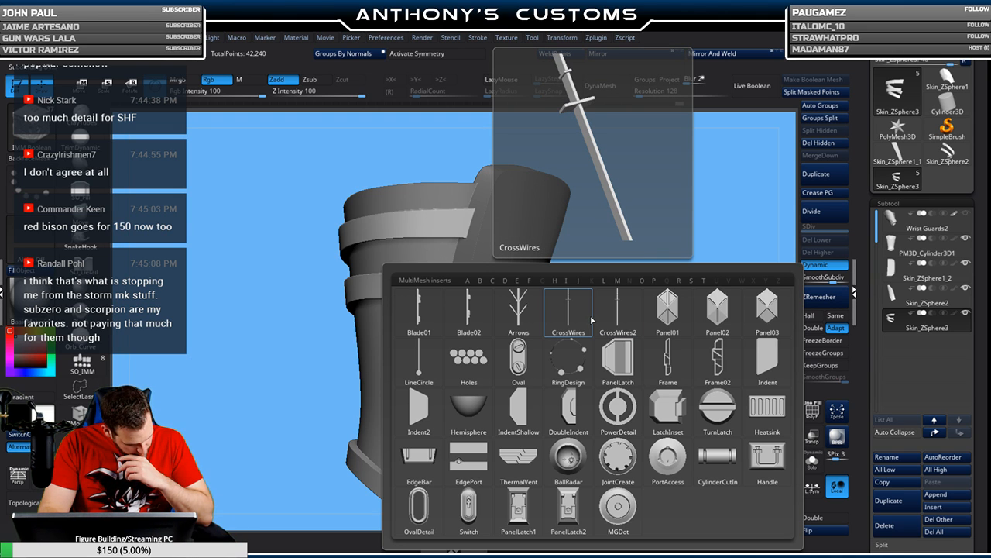
left_click(571, 410)
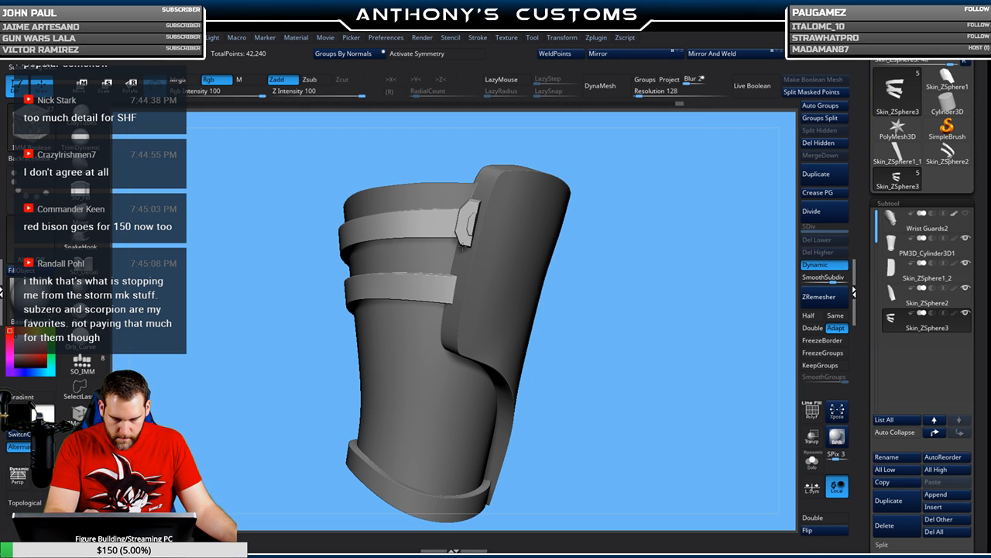
left_click_drag(462, 248, 466, 246)
- Move the inserted DoubleIndent piece against the side panel's edge, over the upper strap's end
left_click_drag(682, 249, 672, 274, "alt")
key("w")
left_click_drag(476, 243, 517, 244)
left_click_drag(671, 237, 775, 218)
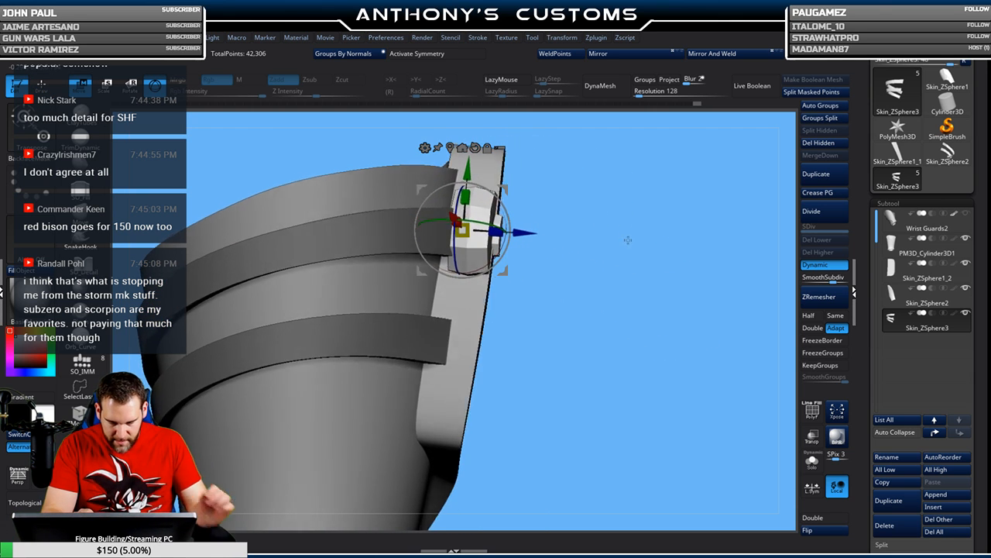
left_click_drag(510, 240, 514, 229)
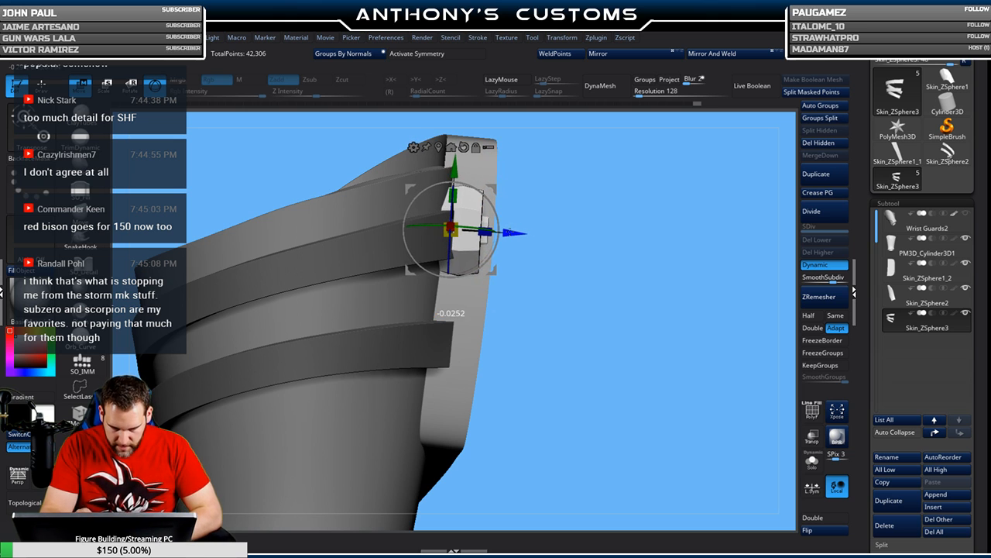
left_click_drag(583, 228, 570, 209)
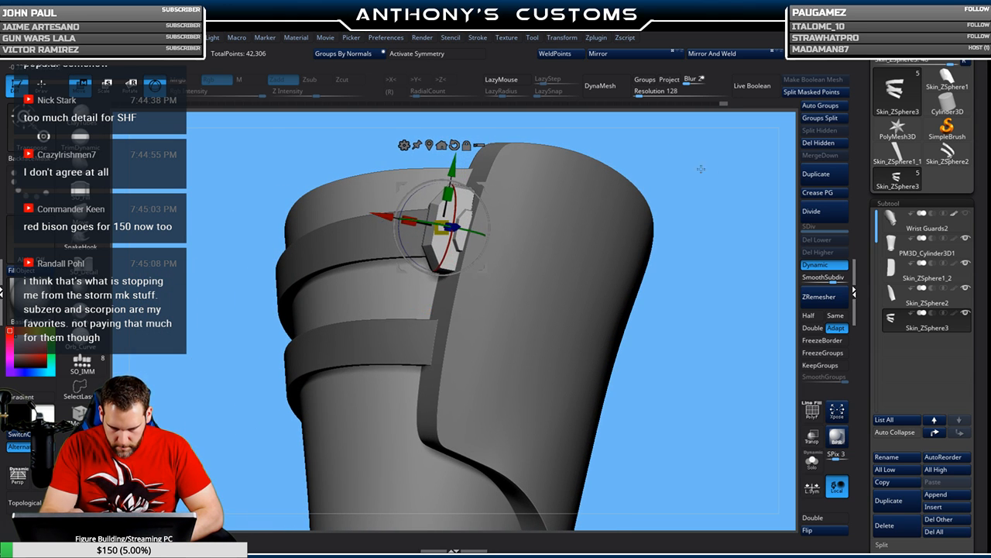
left_click_drag(700, 169, 577, 155)
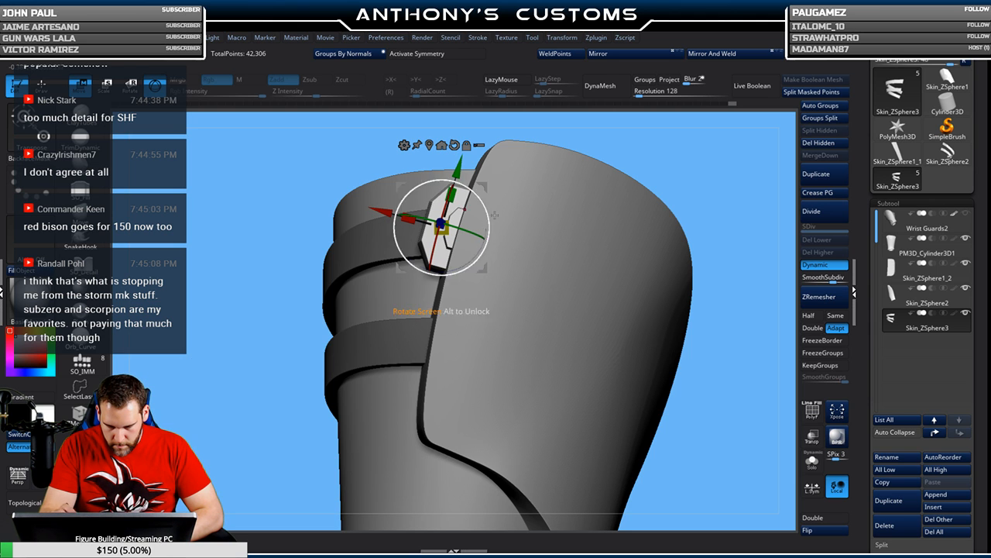
left_click_drag(699, 161, 585, 177)
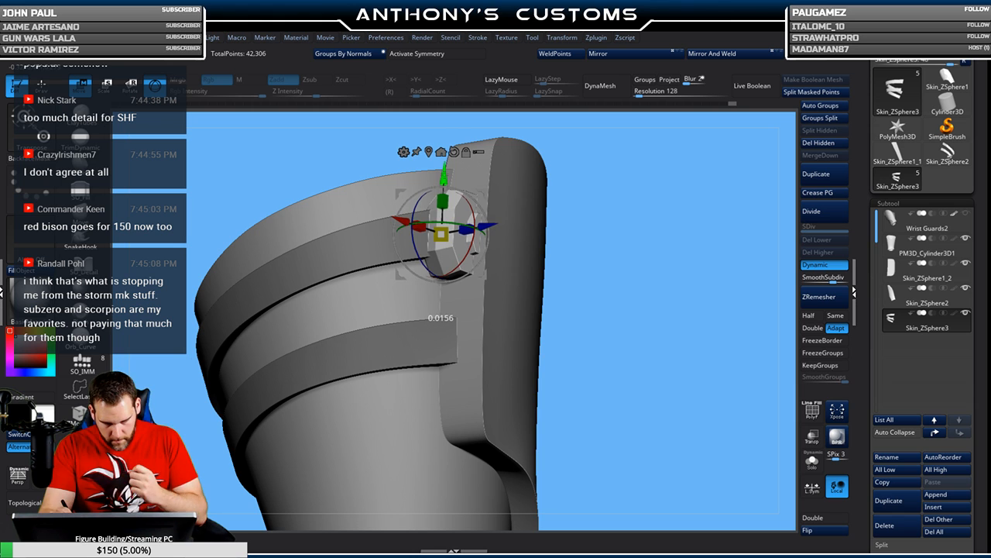
- Nudge the DoubleIndent piece in depth and along the strap to refine its fit on the panel's edge
left_click_drag(653, 170, 662, 207)
left_click_drag(720, 197, 706, 156, "alt")
key("q")
mouse_move(683, 302)
left_mouse_down()
mouse_move(649, 327)
mouse_move(677, 337)
mouse_move(638, 421)
mouse_move(638, 398)
left_mouse_up()
key("w")
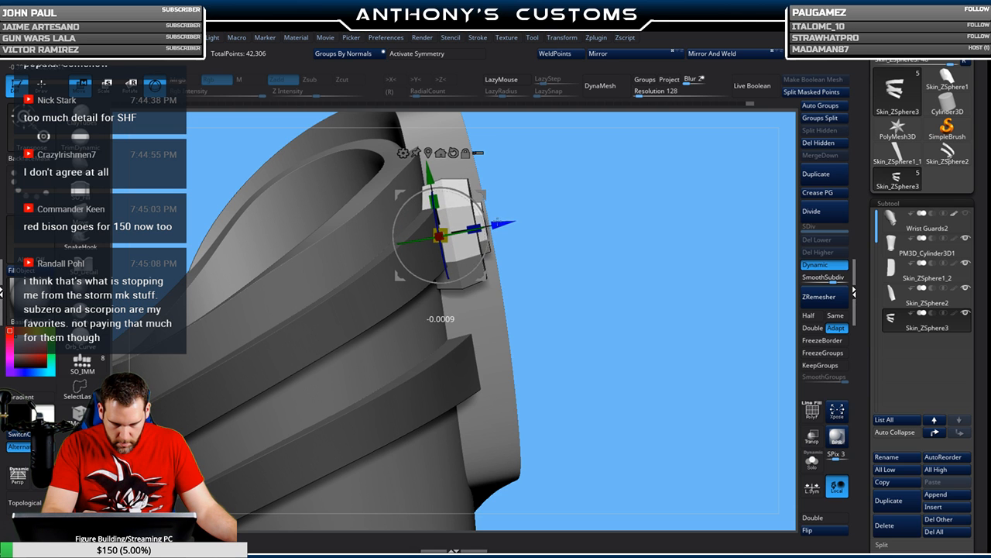
left_click_drag(495, 223, 495, 223)
key("q")
left_click_drag(660, 238, 611, 231)
key("w")
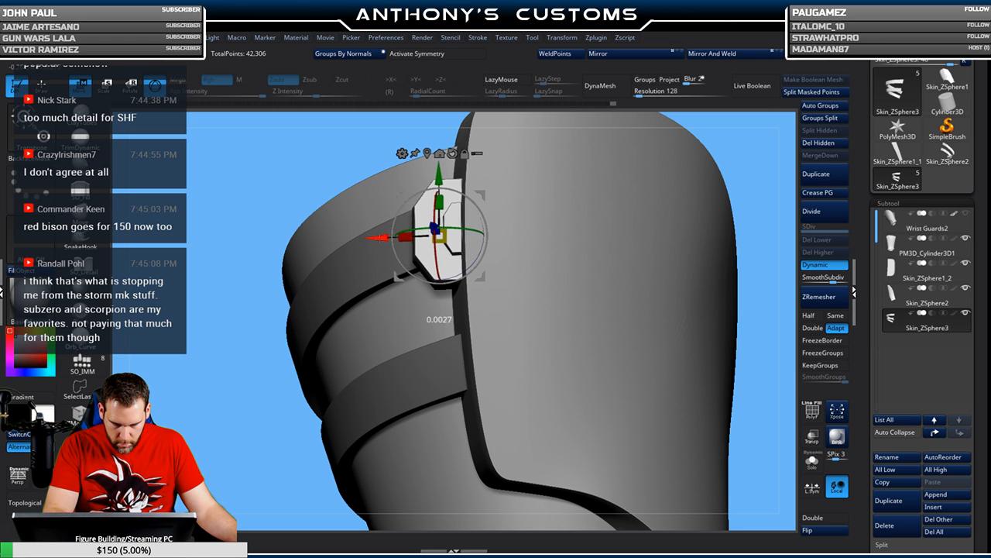
key("q")
mouse_move(565, 247)
left_mouse_down()
mouse_move(611, 220)
mouse_move(597, 209)
left_mouse_up()
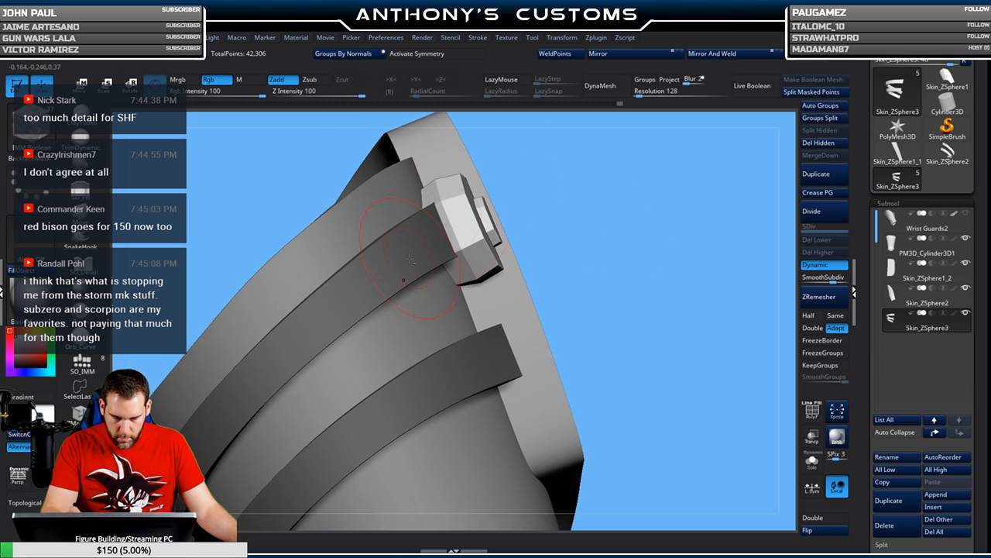
- Undo the accidental change on the straps and split the combined strap-and-buckle mesh into separate subtools by polygroup
left_click(412, 258, "alt")
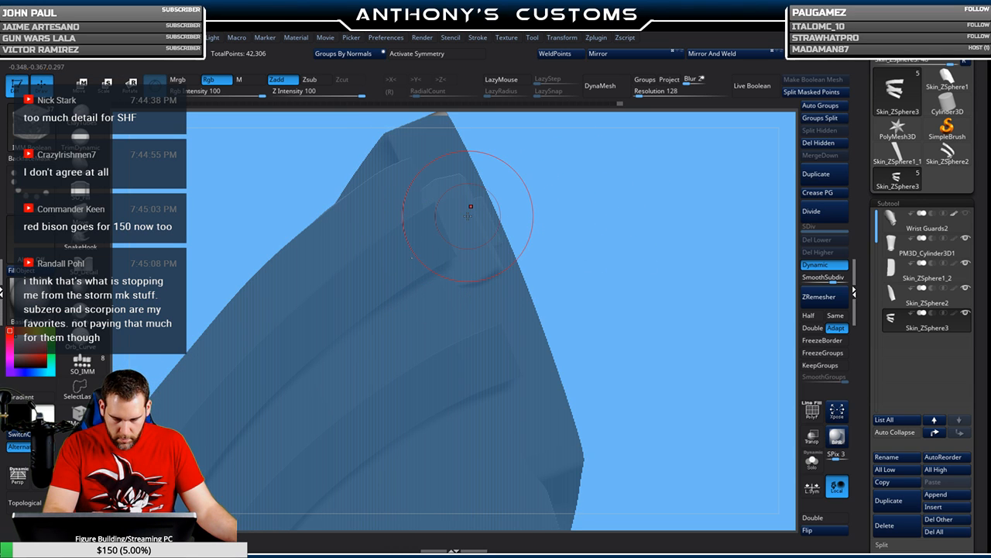
key("ctrl+z")
left_click(80, 214)
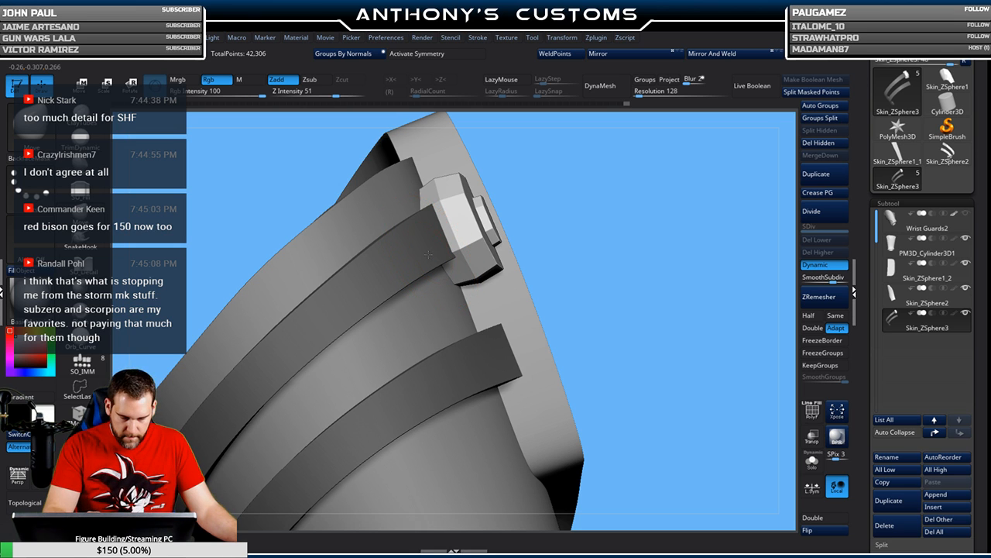
left_click(825, 118)
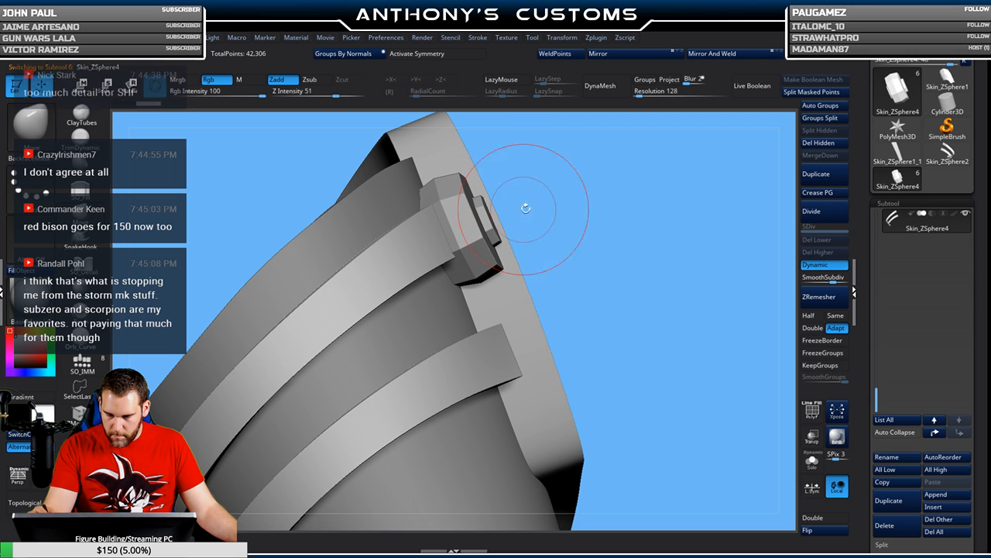
- Examine the strap ends beneath the buckle using transparency and an isolated view of the straps
left_click(811, 436)
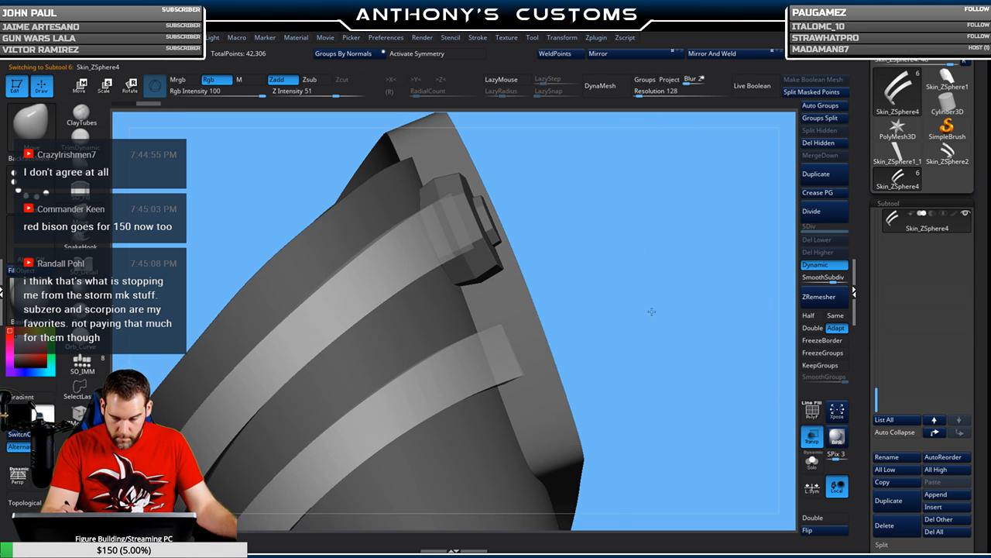
left_click_drag(742, 377, 527, 207)
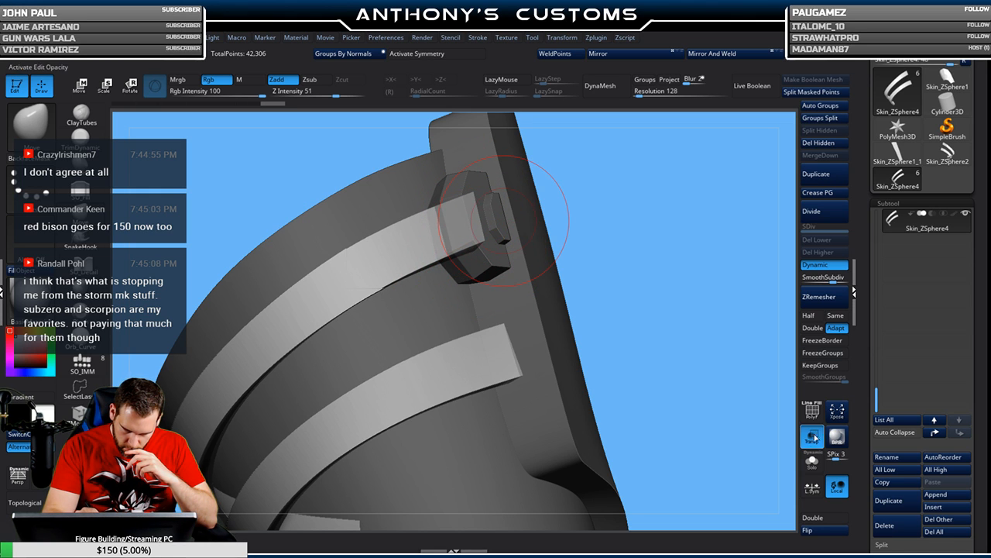
left_click(811, 468)
mouse_move(736, 412)
left_mouse_down()
mouse_move(651, 374)
mouse_move(594, 267)
mouse_move(578, 265)
left_mouse_up()
right_click(586, 265)
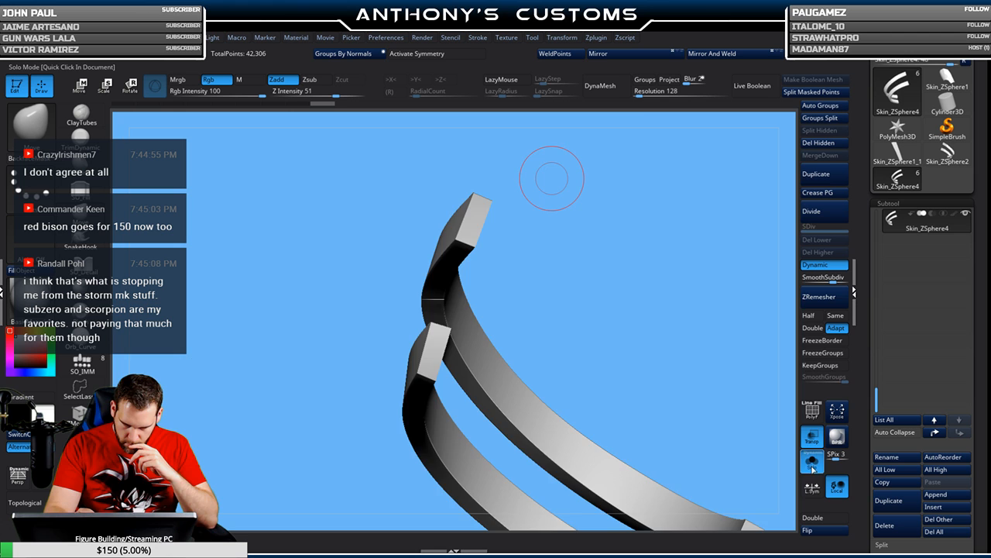
left_click(813, 467)
left_click(812, 438)
mouse_move(647, 271)
right_mouse_down()
mouse_move(734, 279)
mouse_move(699, 230)
right_mouse_up()
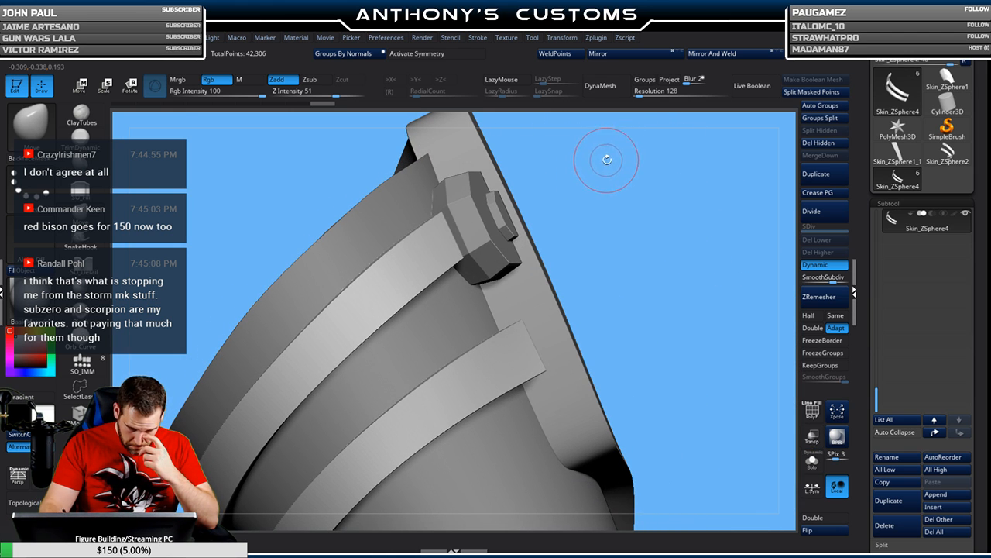
- Select the octagonal buckle at the end of the upper strap and nudge its placement slightly
left_click(490, 229, "alt")
key("w")
left_click_drag(436, 177, 438, 179)
key("q")
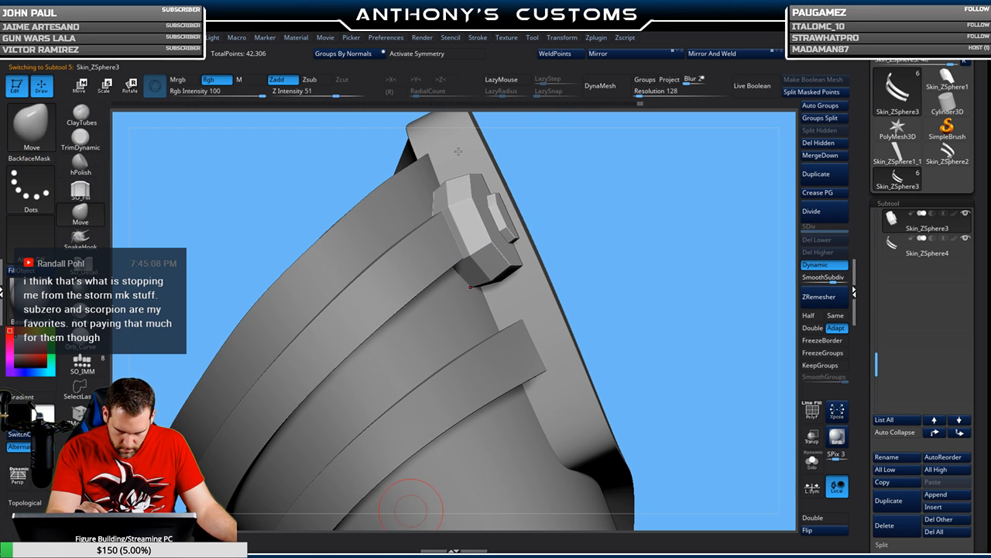
left_click_drag(719, 230, 698, 244)
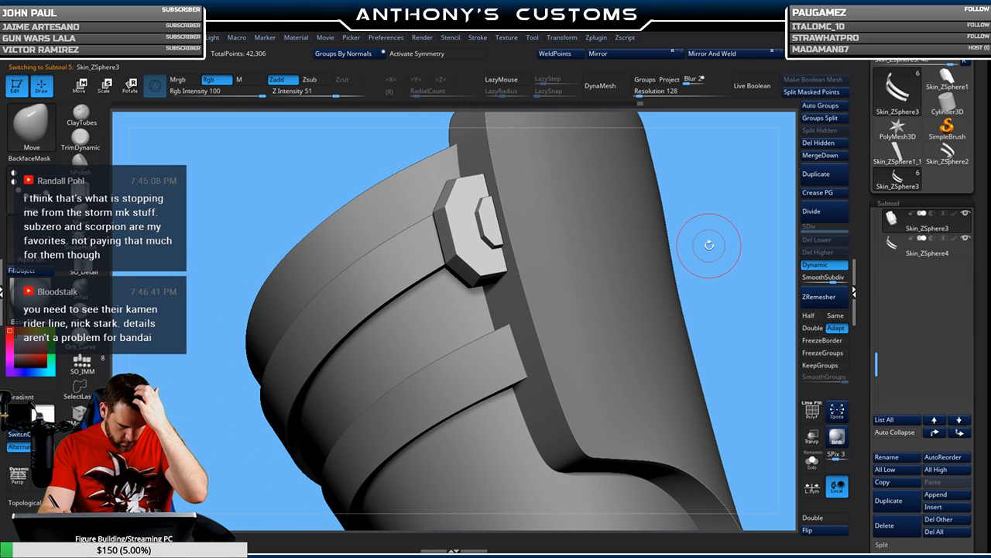
mouse_move(720, 208)
left_mouse_down("alt")
mouse_move(683, 144)
mouse_move(689, 400)
left_mouse_up("alt")
right_click_drag(635, 239, 619, 218)
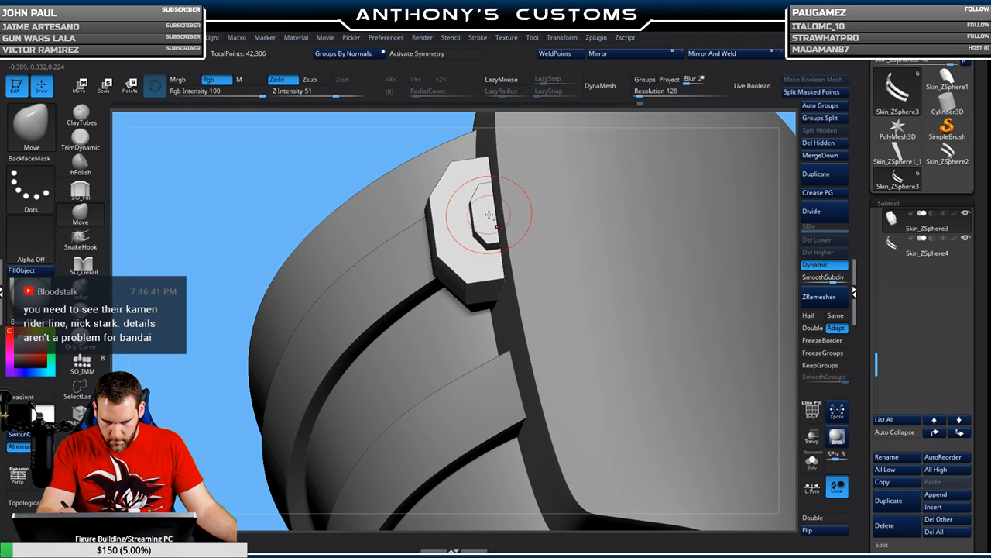
- Show the buckle's polyframe, isolate the buckle, and turn off its dynamic subdivision
key("shift+f")
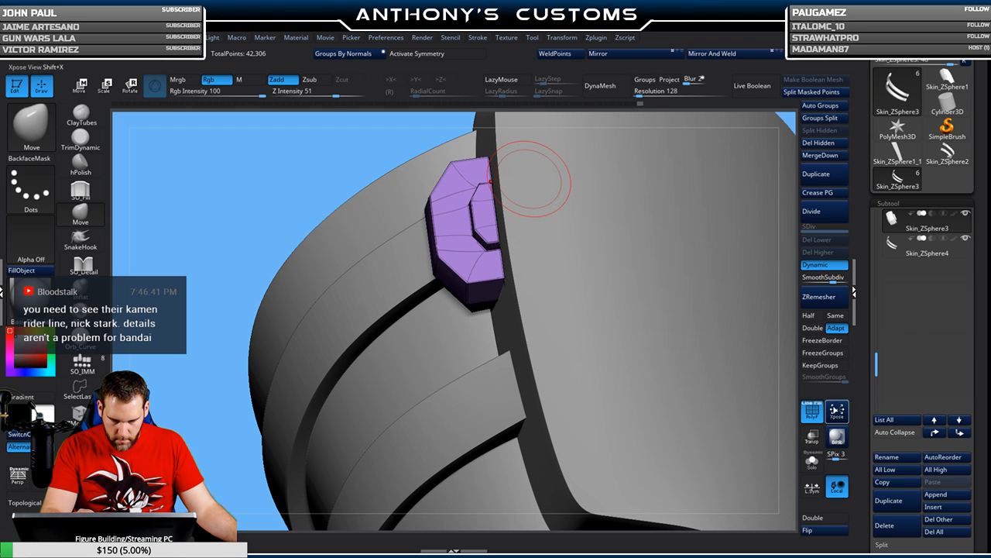
left_click(812, 459)
right_click_drag(699, 339, 637, 385)
right_click_drag(706, 311, 655, 214)
key("space")
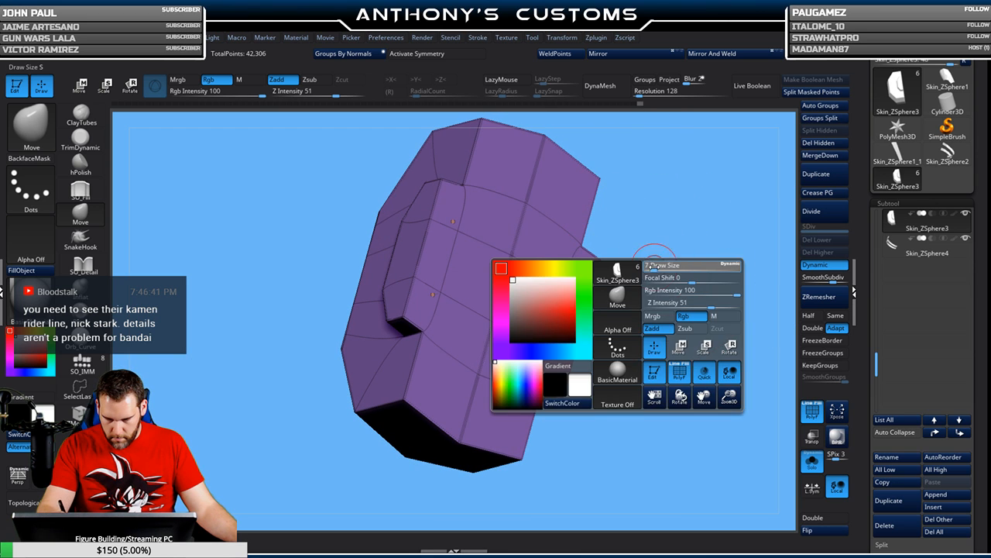
key("shift+d")
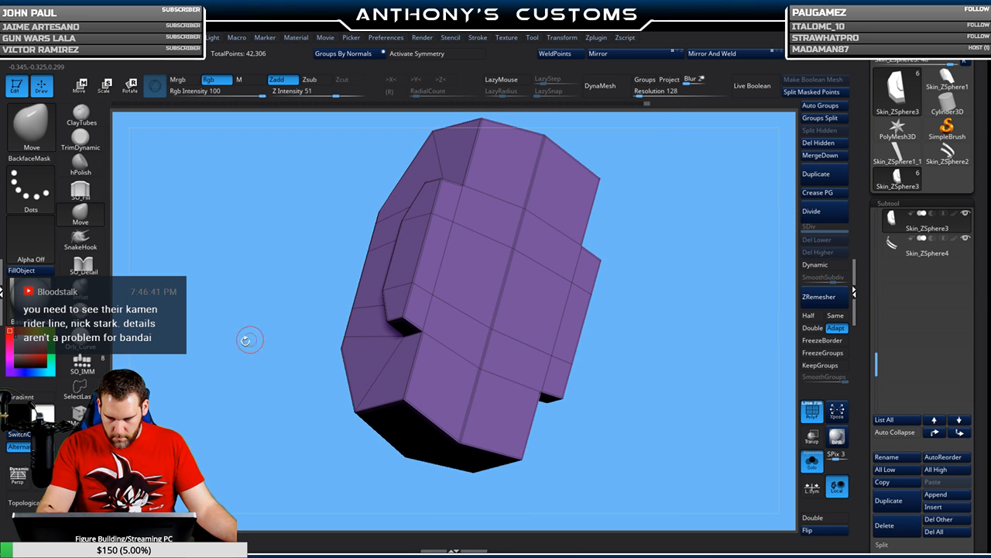
- Put the buckle's flat side faces into one polygroup with ZModeler, adjust them with QMesh Polygroup All, and restore the full model display
key("b")
key("z")
key("m")
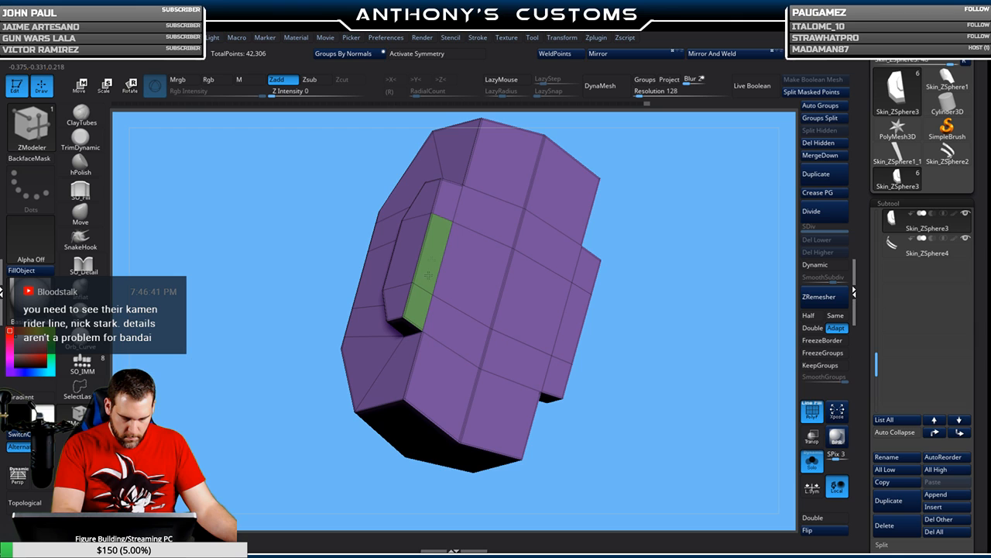
mouse_move(450, 347)
left_mouse_down()
mouse_move(519, 352)
mouse_move(556, 190)
mouse_move(515, 193)
left_mouse_up()
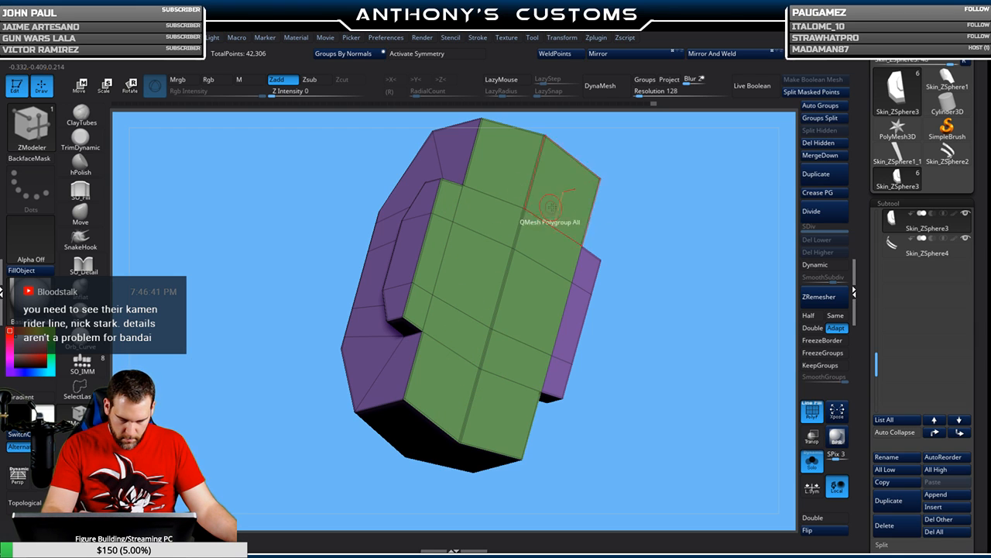
left_click_drag(659, 204, 645, 187)
left_click_drag(465, 286, 482, 281)
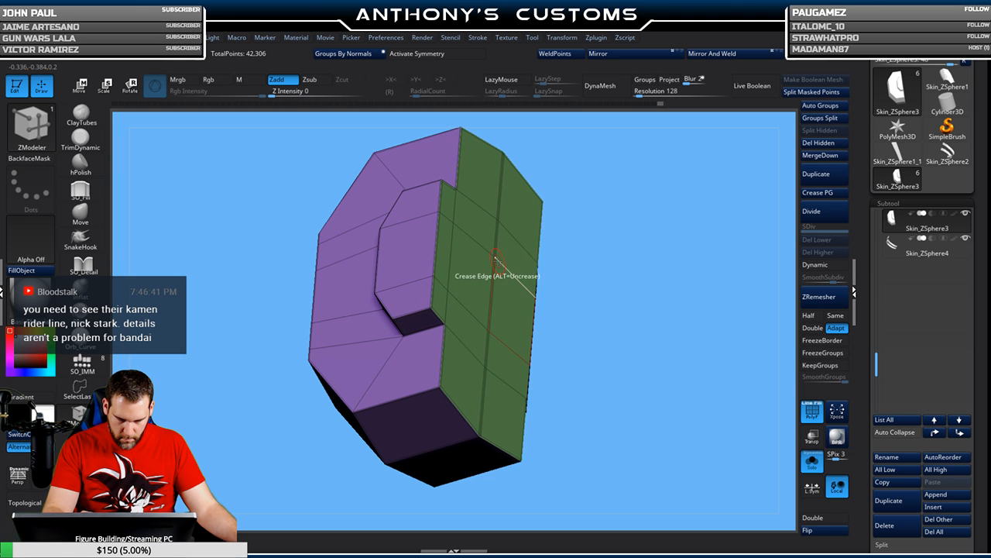
left_click(812, 462)
left_click_drag(692, 310, 563, 152)
key("shift+f")
left_click_drag(697, 210, 728, 145)
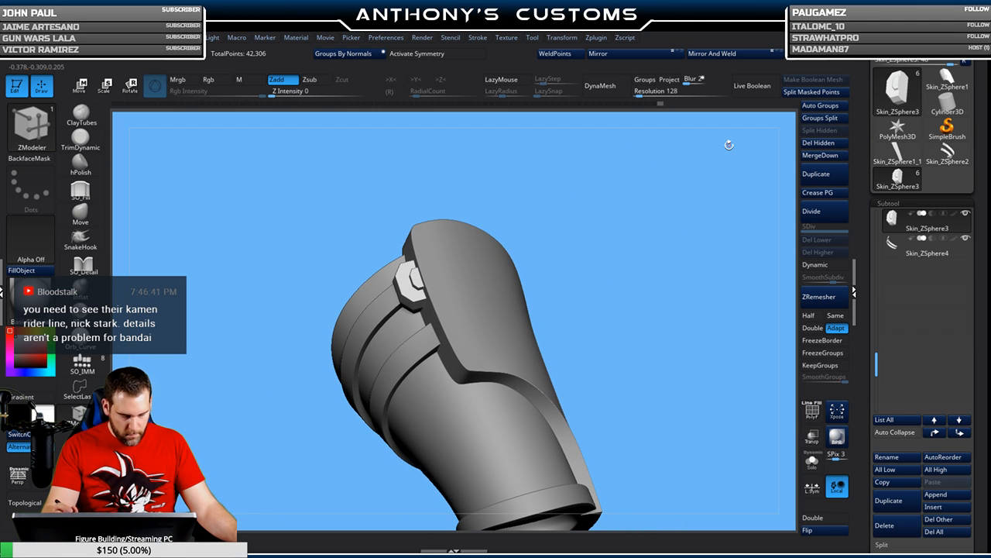
- Duplicate the buckle, then move and rotate the copy onto the end of the lower strap
left_click(829, 175)
key("w")
left_click_drag(389, 232, 409, 293)
left_click_drag(580, 226, 613, 233)
left_click_drag(516, 309, 515, 307)
left_click_drag(516, 261, 511, 266)
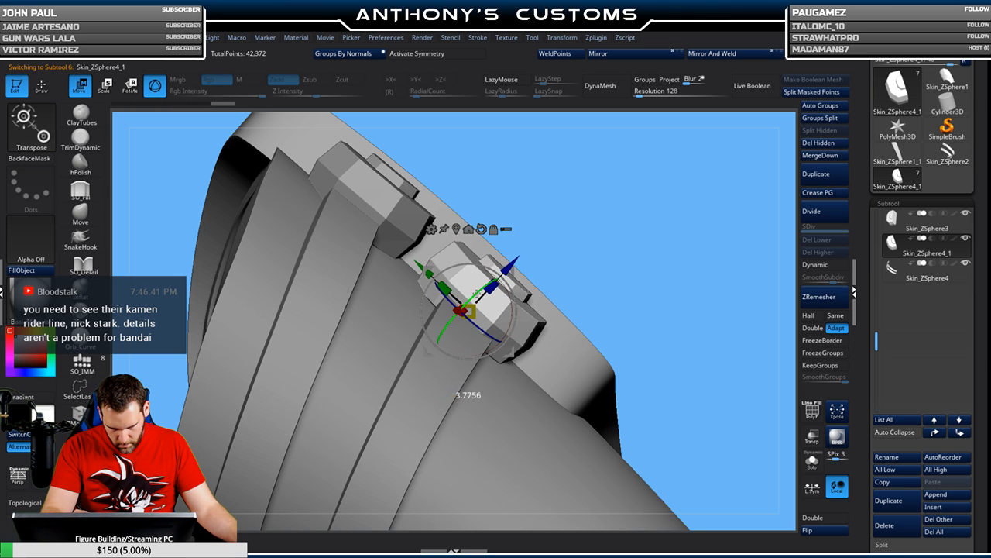
left_click_drag(419, 264, 425, 270)
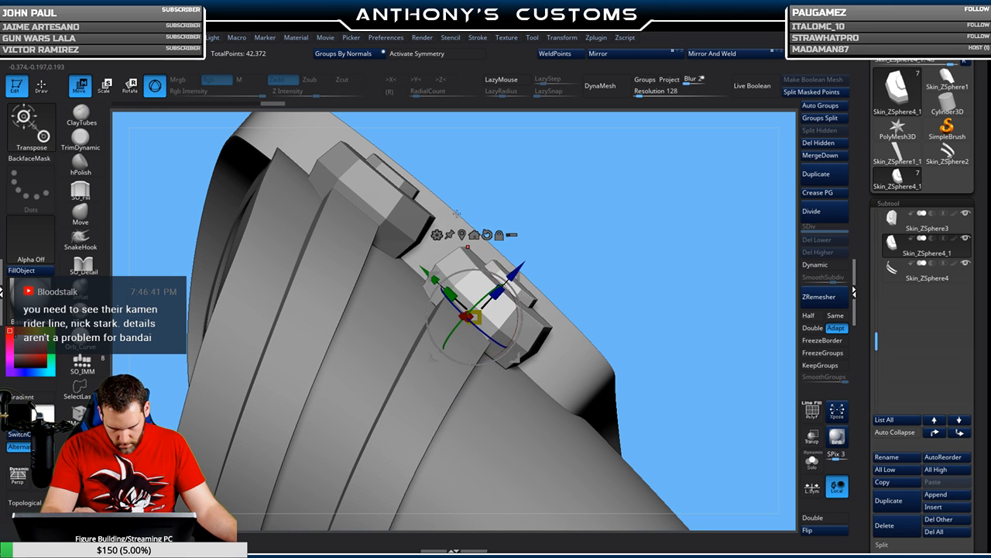
left_click_drag(515, 269, 510, 275)
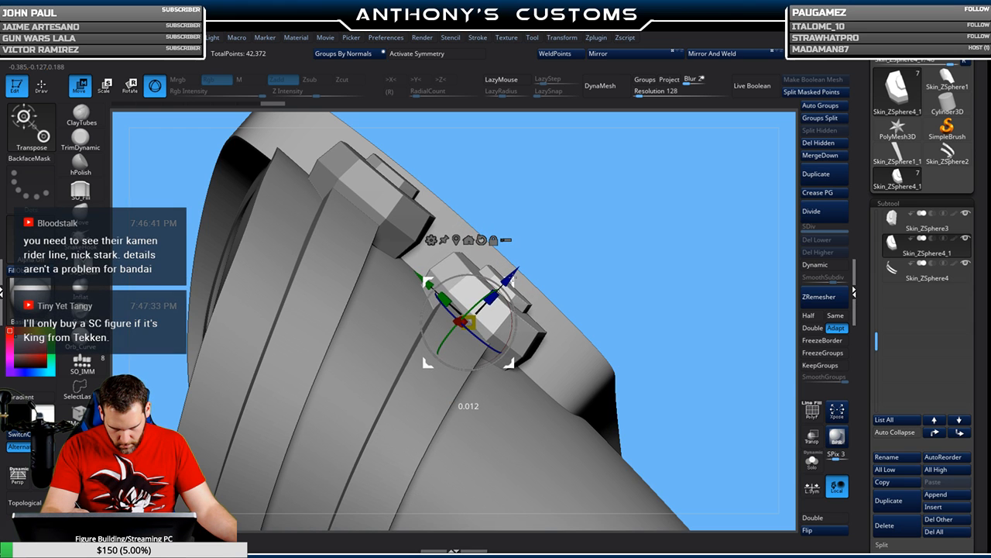
left_click_drag(561, 193, 654, 183)
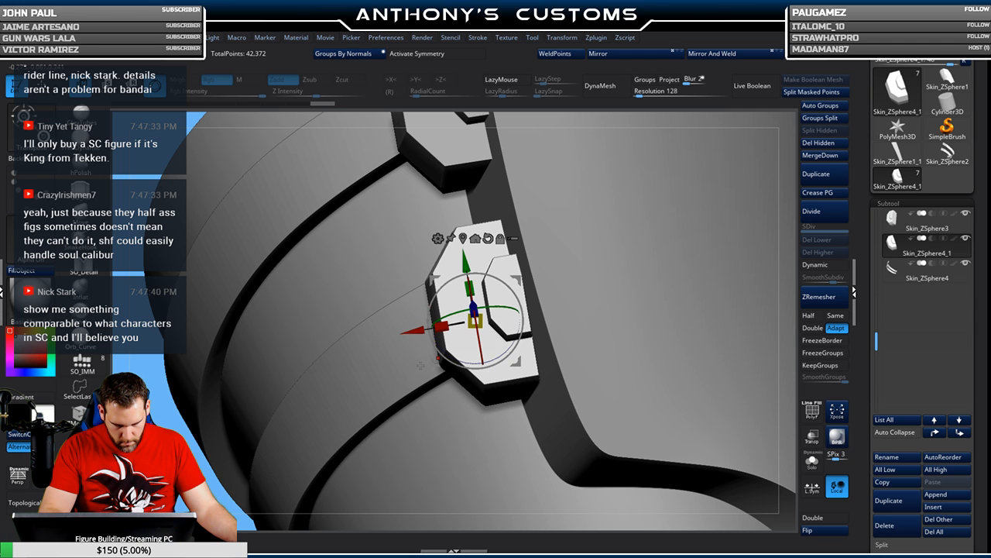
- Fine-tune the lower buckle's rotation and position to follow the guard's edge, and save the project
right_click_drag(415, 397, 419, 422)
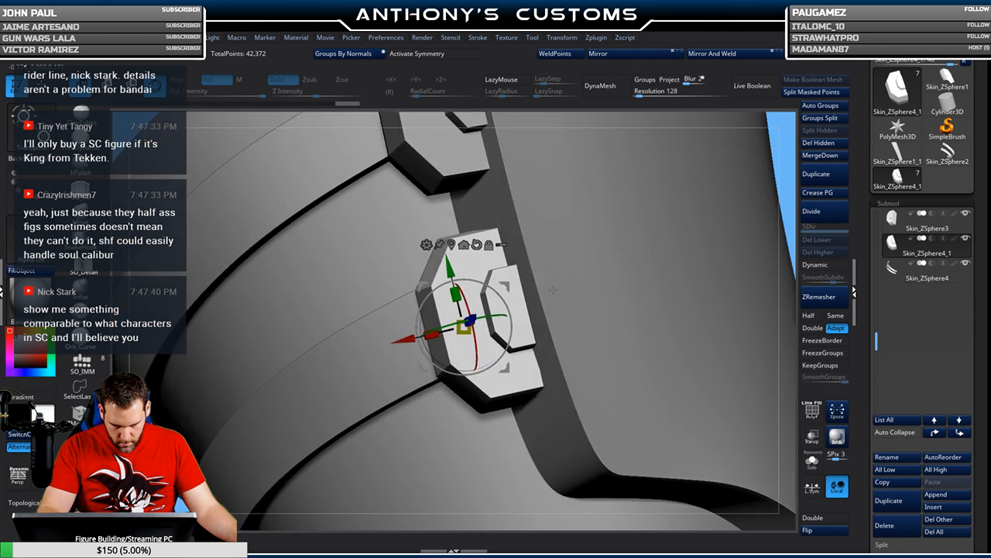
right_click_drag(518, 330, 475, 338)
left_click_drag(474, 338, 480, 341)
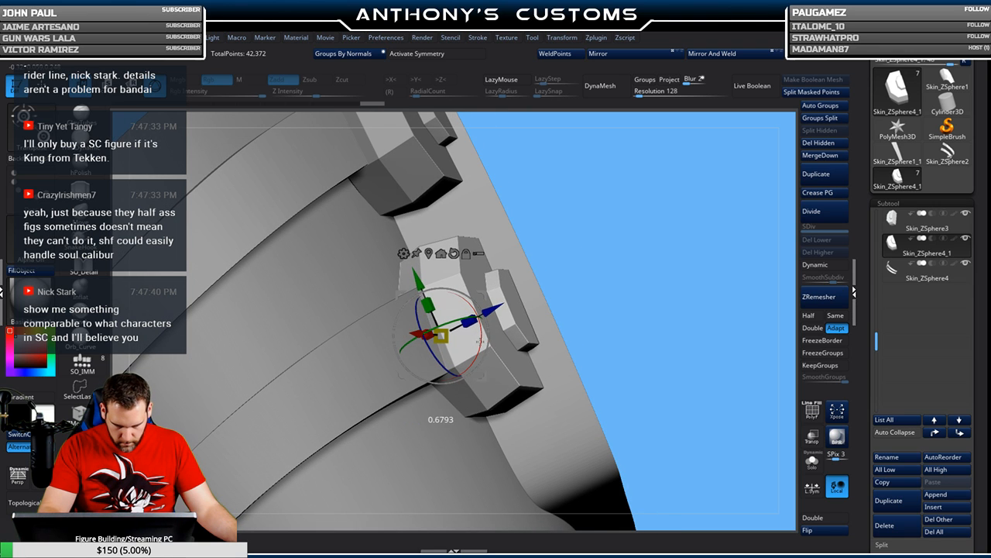
key("q")
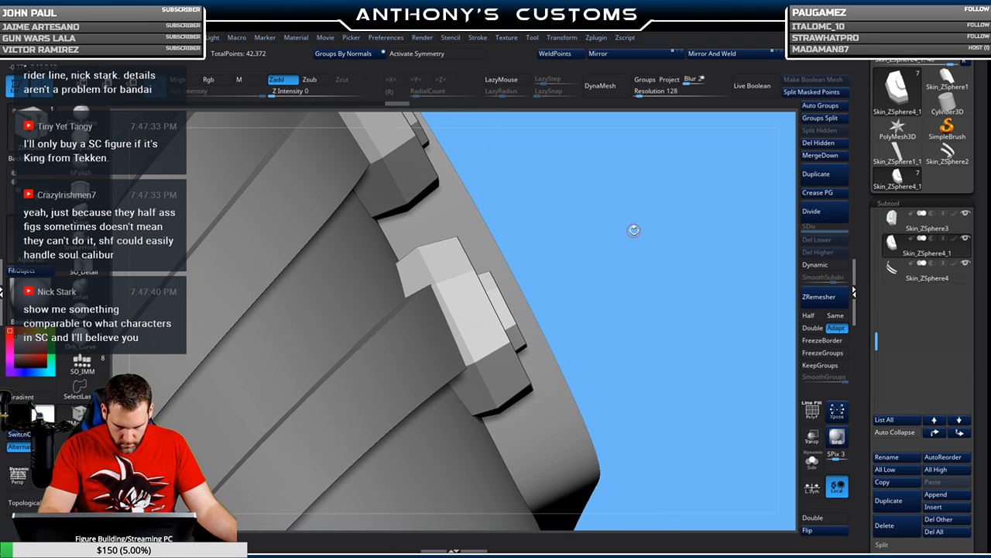
key("w")
mouse_move(482, 348)
left_mouse_down()
mouse_move(485, 339)
mouse_move(480, 352)
left_mouse_up()
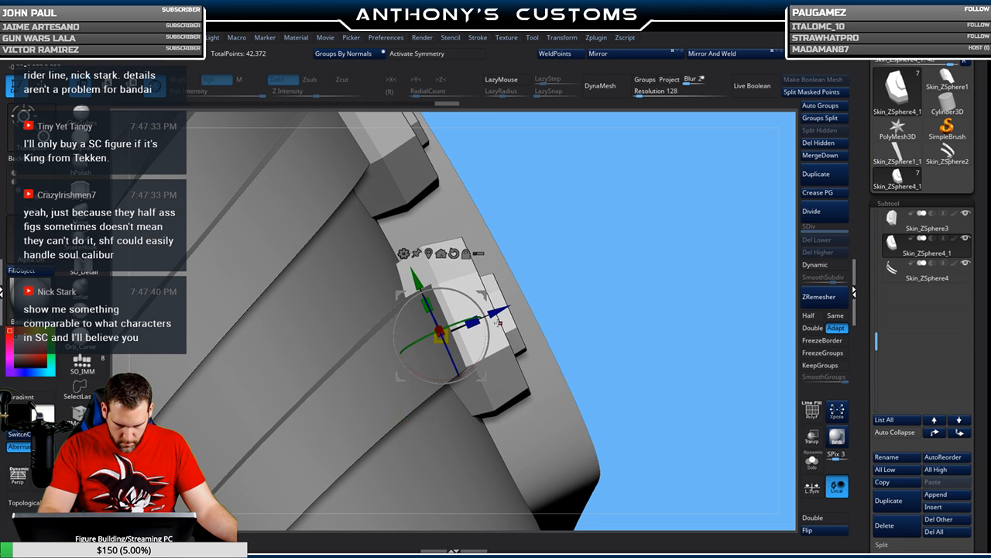
key("q")
mouse_move(660, 260)
left_mouse_down()
mouse_move(638, 254)
mouse_move(725, 234)
left_mouse_up()
key("ctrl+s")
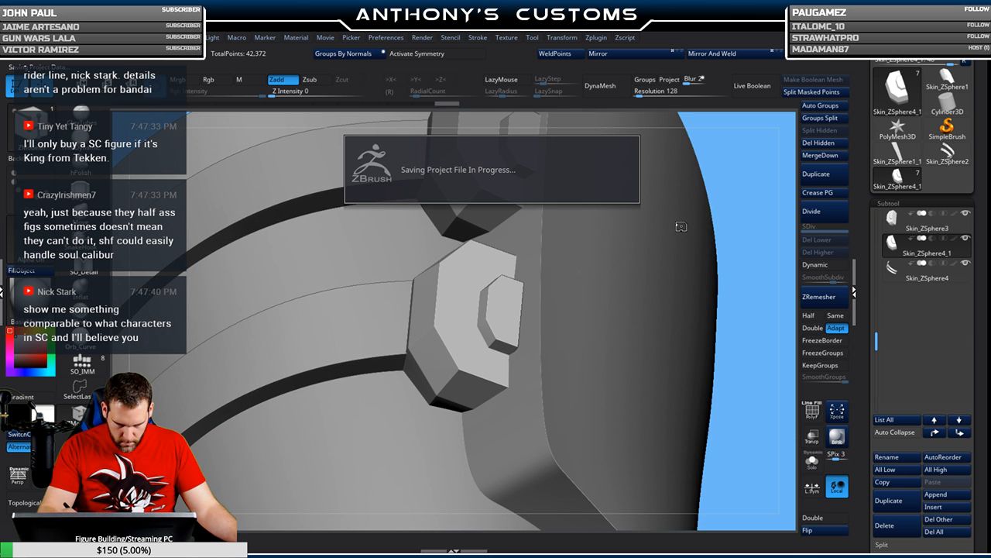
- Select the upper buckle and move it slightly inward along its Z axis to seat it on the strap
right_click_drag(616, 310, 607, 217)
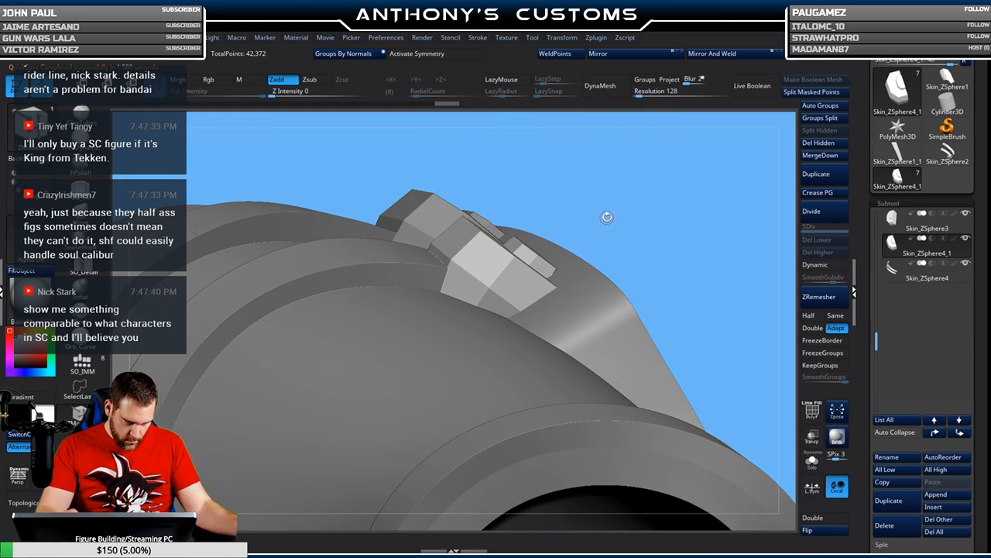
mouse_move(671, 210)
left_mouse_down()
mouse_move(655, 203)
mouse_move(666, 201)
mouse_move(663, 224)
left_mouse_up()
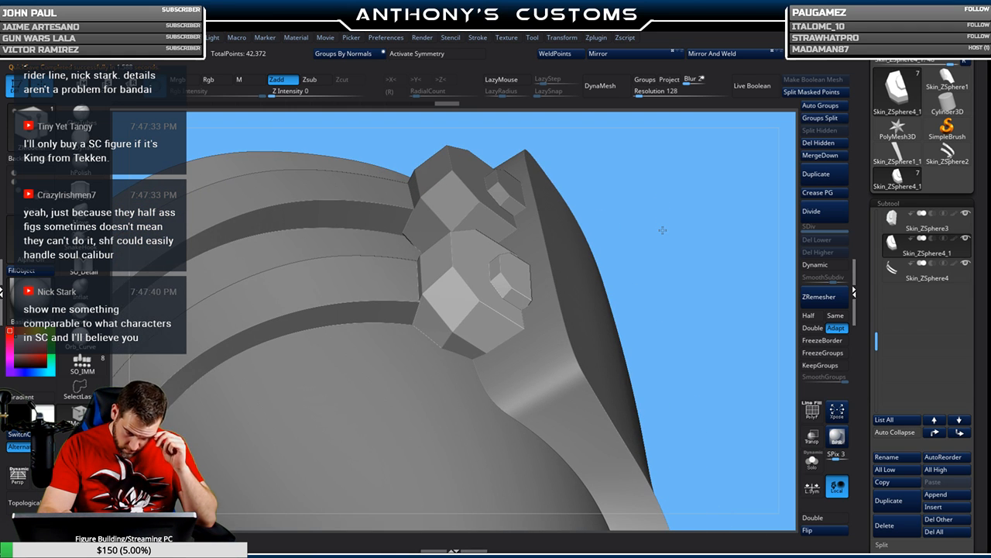
left_click(462, 179, "alt")
key("w")
left_click_drag(629, 139, 656, 147)
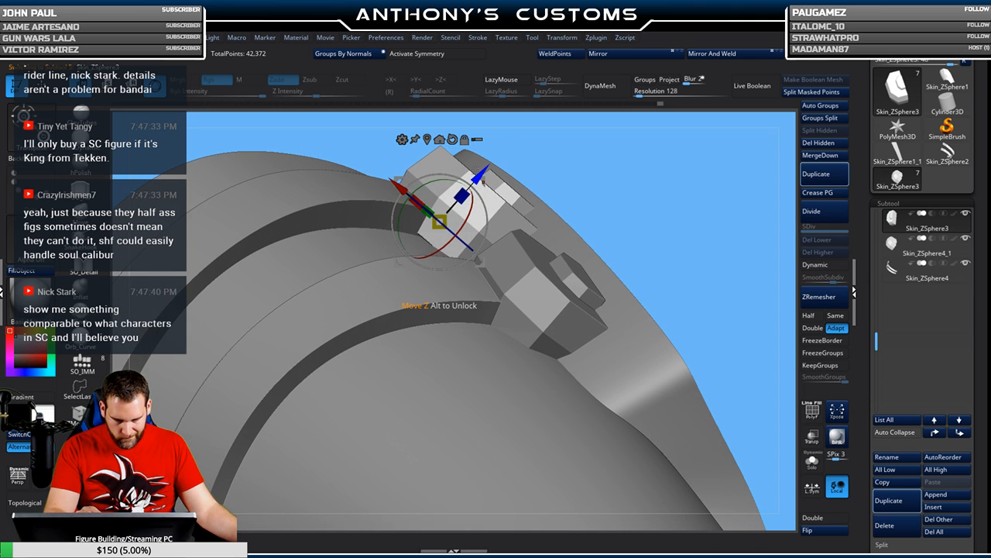
left_click_drag(479, 175, 474, 183)
left_click_drag(689, 179, 701, 210)
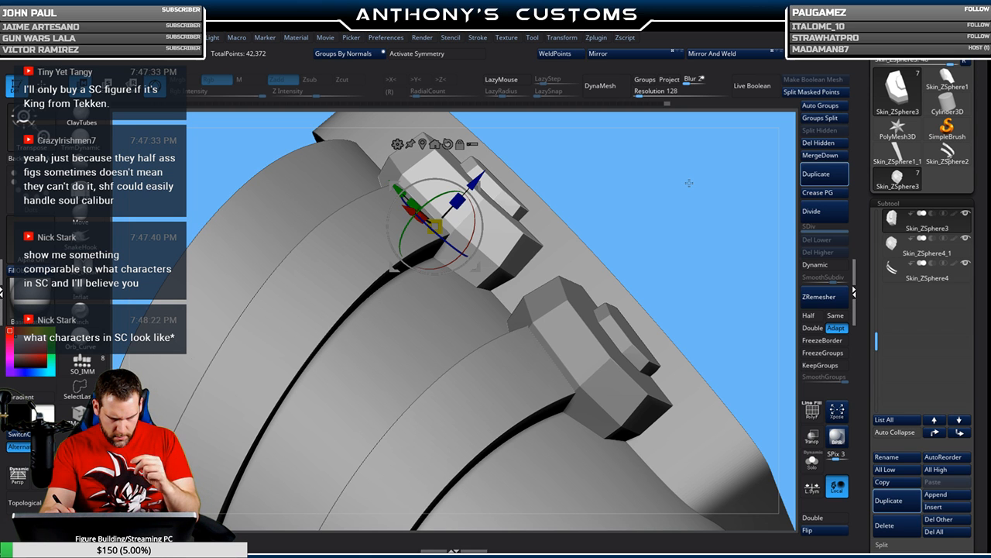
left_click_drag(678, 197, 702, 216)
key("f")
key("q")
- Select the lower buckle and fine-tune its seating on the strap with the transform gizmo
mouse_move(691, 276)
left_mouse_down("alt")
mouse_move(656, 259)
mouse_move(672, 250)
mouse_move(660, 340)
left_mouse_up("alt")
right_click_drag(660, 340, 617, 392, "ctrl")
right_click_drag(548, 278, 520, 181)
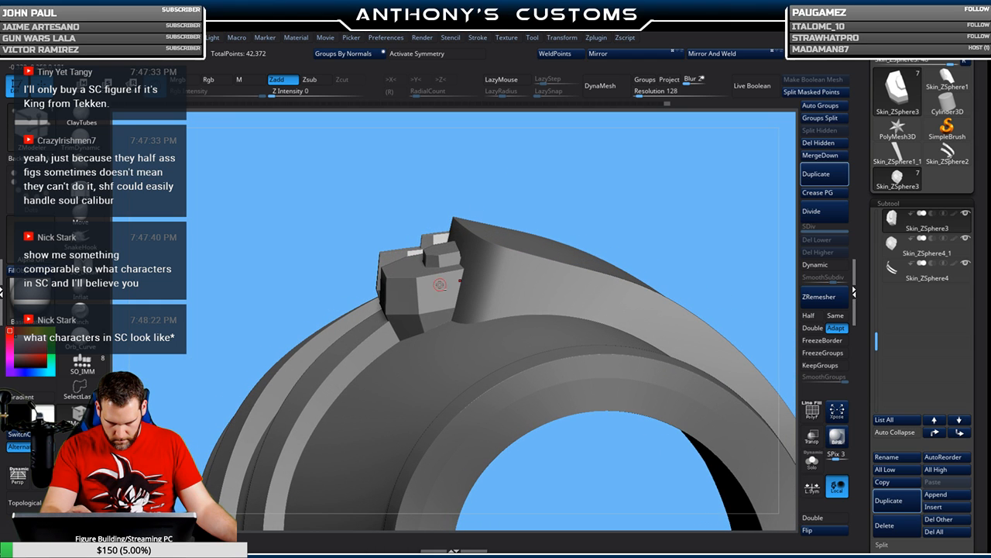
left_click(440, 285, "alt")
key("w")
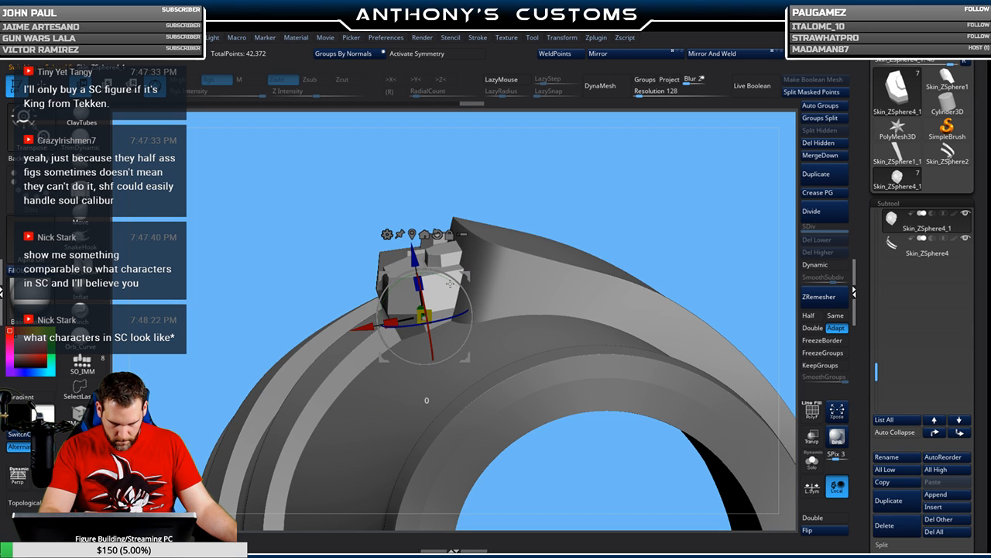
key("q")
mouse_move(623, 202)
left_mouse_down()
mouse_move(670, 197)
mouse_move(652, 165)
left_mouse_up()
- Select the straps, switch to the Move brush, and check where their ends sit inside the buckles using transparency
left_click(429, 322, "alt")
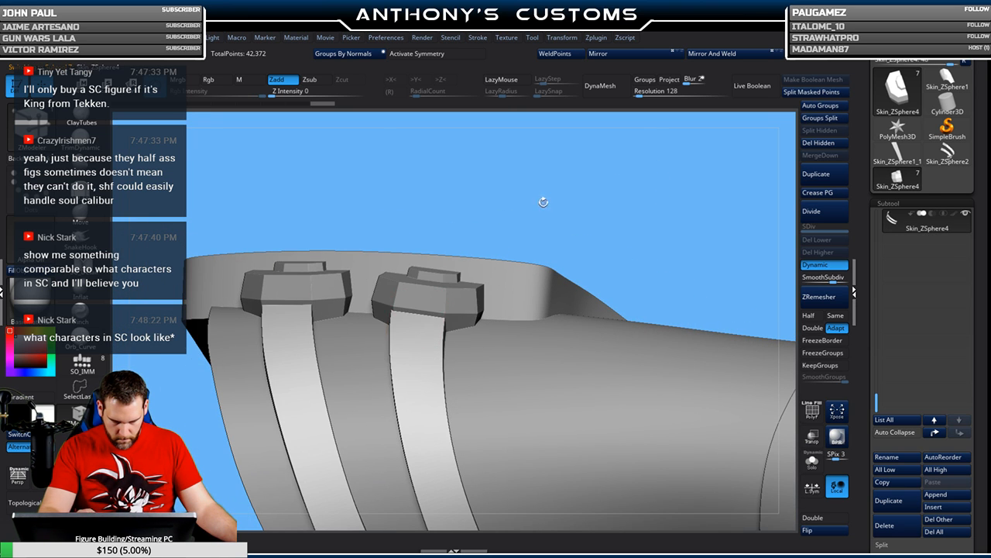
right_click(542, 203)
left_click_drag(543, 203, 555, 206)
left_click(80, 211)
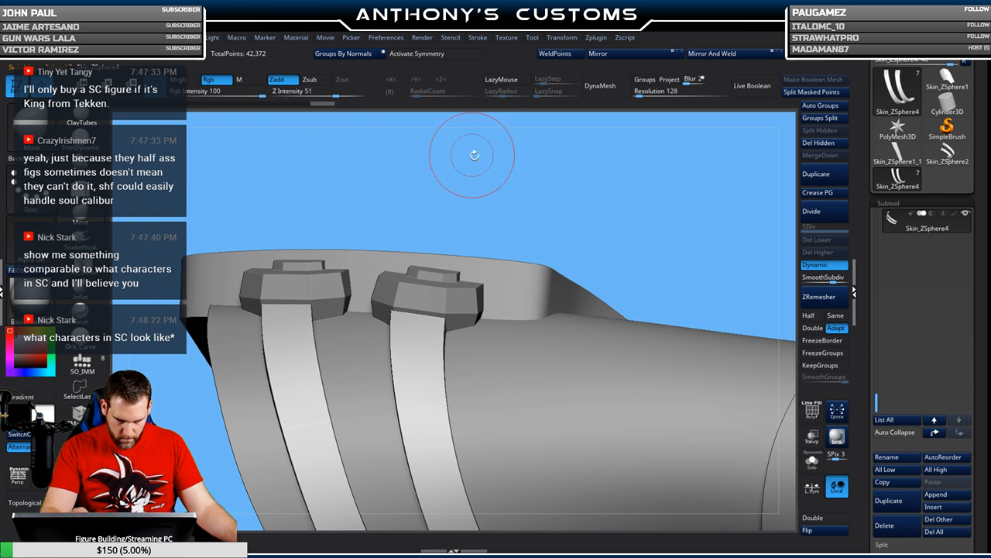
left_click_drag(474, 155, 402, 223)
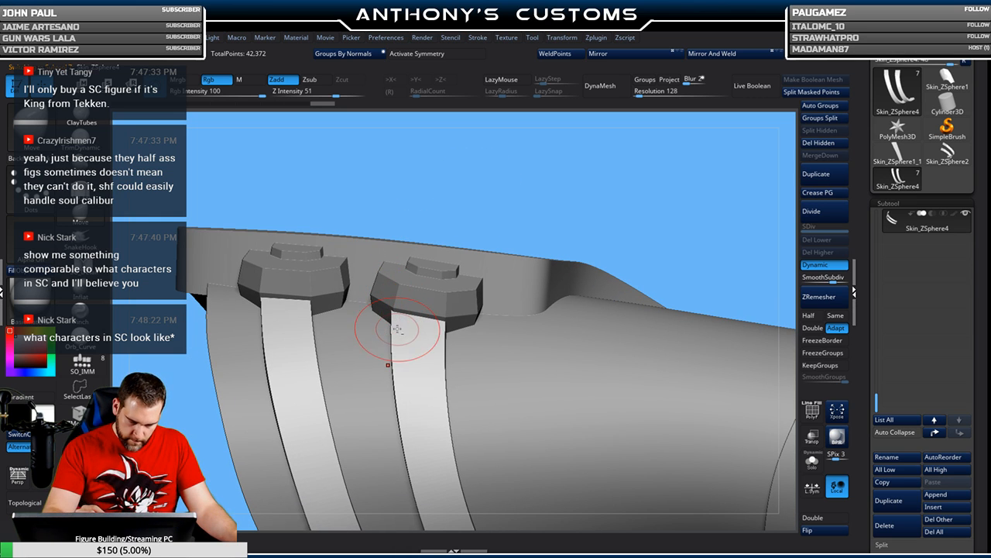
key("shift+f")
key("shift+f")
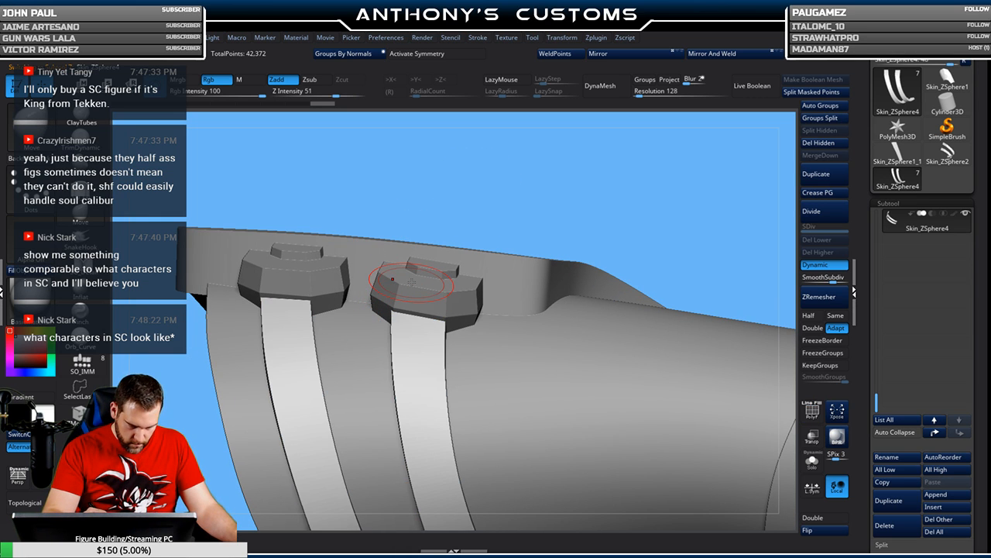
left_click(812, 438)
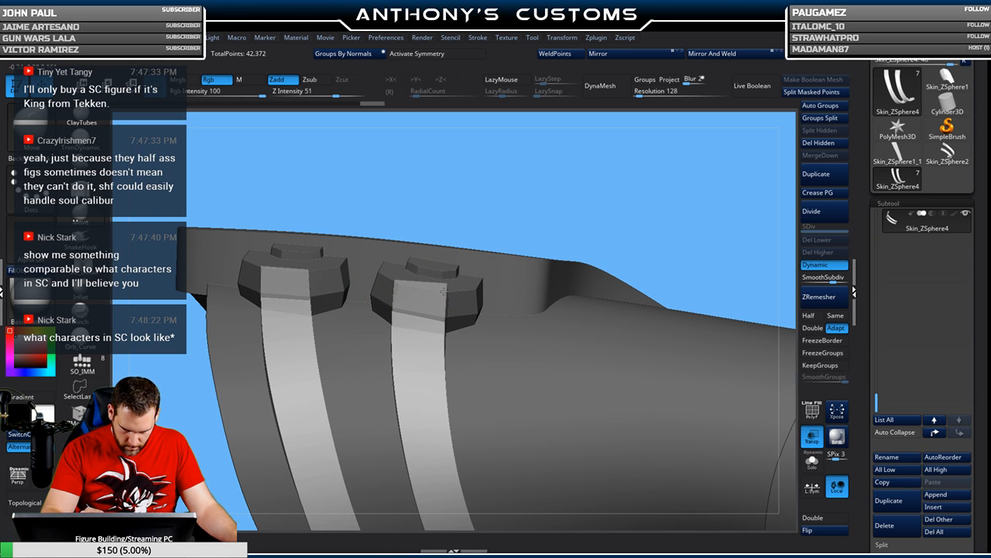
left_click(812, 438)
- Isolate the straps in Solo mode, nudge the lower strap's end corner with the Move brush, and show the whole guard again
mouse_move(630, 229)
left_mouse_down()
mouse_move(568, 182)
mouse_move(587, 175)
left_mouse_up()
left_click(812, 463)
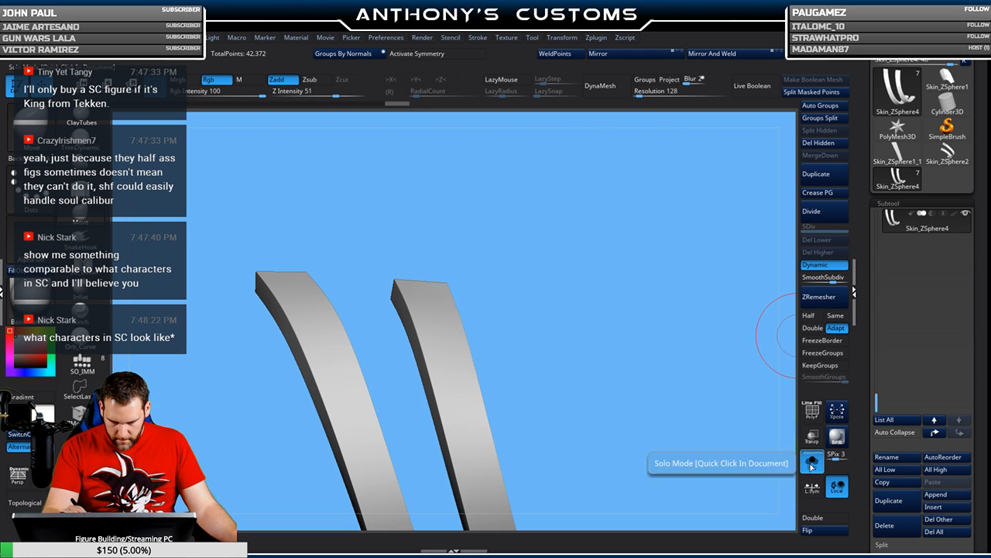
left_click_drag(394, 294, 401, 283)
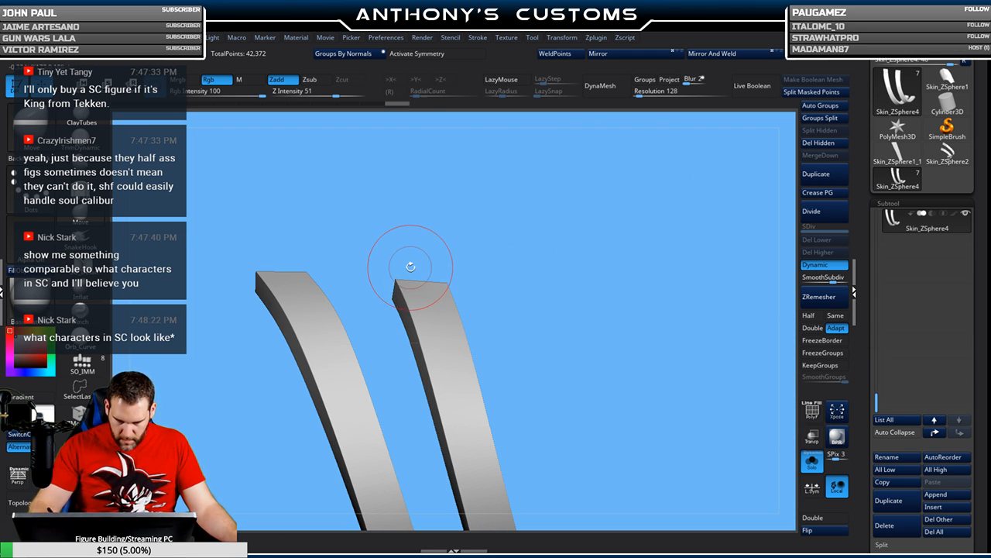
left_click(817, 464)
mouse_move(630, 159)
left_mouse_down()
mouse_move(622, 244)
mouse_move(606, 273)
left_mouse_up()
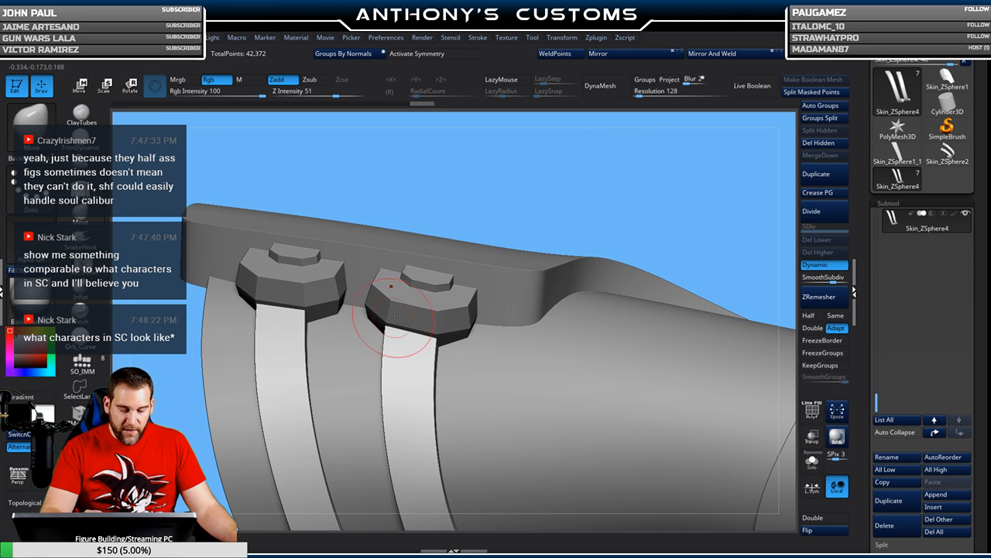
mouse_move(578, 186)
left_mouse_down()
mouse_move(581, 215)
mouse_move(635, 184)
mouse_move(604, 91)
left_mouse_up()
mouse_move(652, 159)
left_mouse_down()
mouse_move(611, 245)
mouse_move(582, 232)
mouse_move(639, 299)
mouse_move(696, 278)
mouse_move(605, 261)
mouse_move(642, 256)
mouse_move(657, 238)
left_mouse_up()
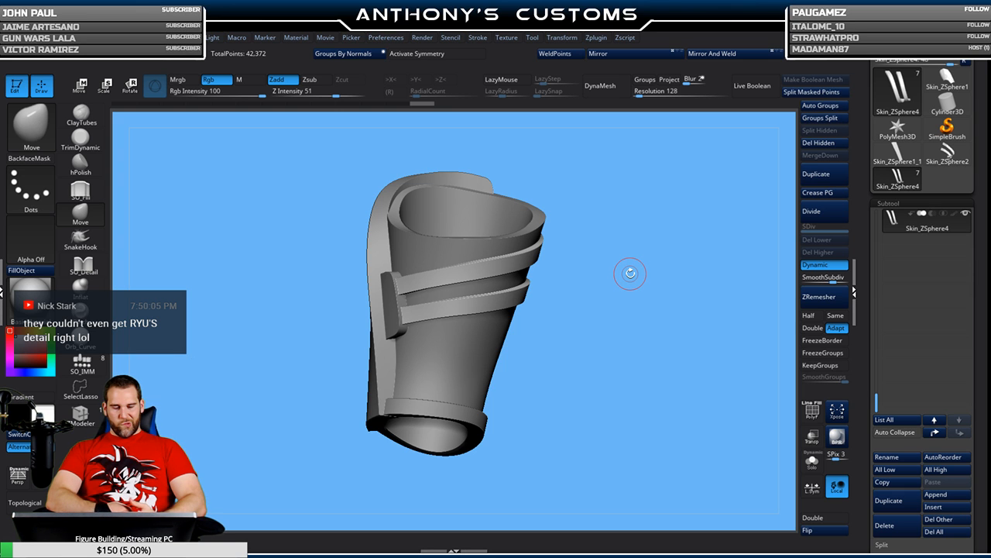
- Select the plate Skin_ZSphere1_2 joining the two straps' free ends and delete that subtool
left_click_drag(637, 316, 455, 303)
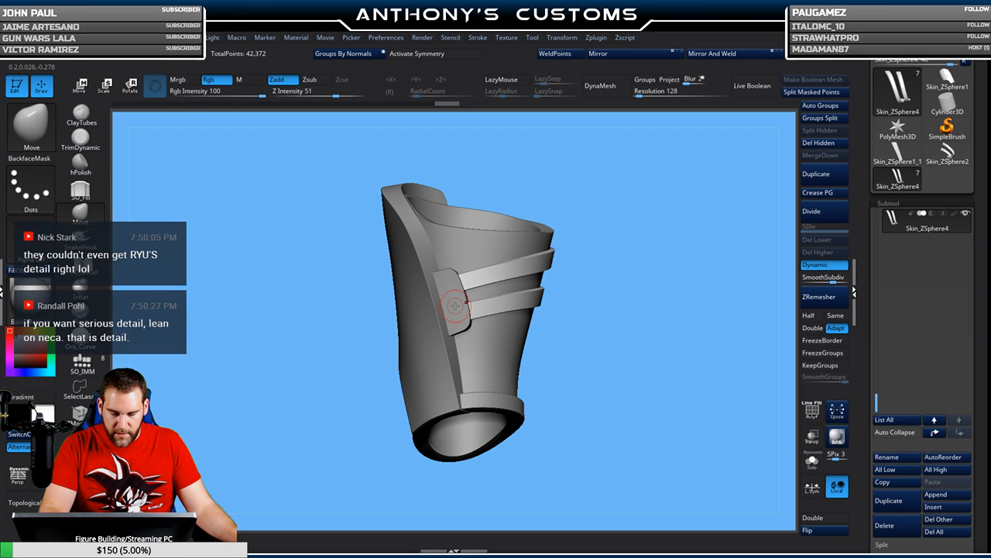
left_click(455, 303, "alt")
key("shift+f")
key("shift+f")
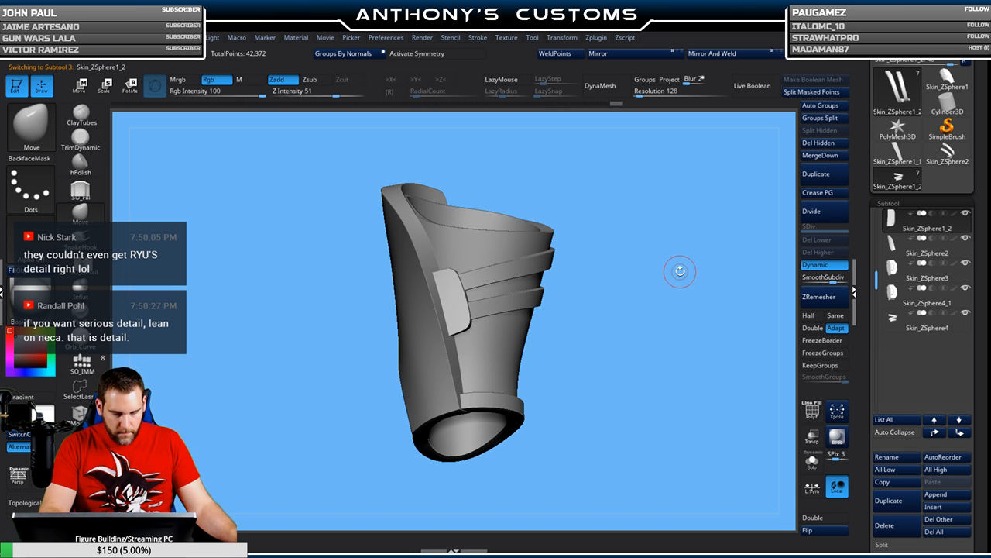
left_click(885, 524)
left_click(801, 541)
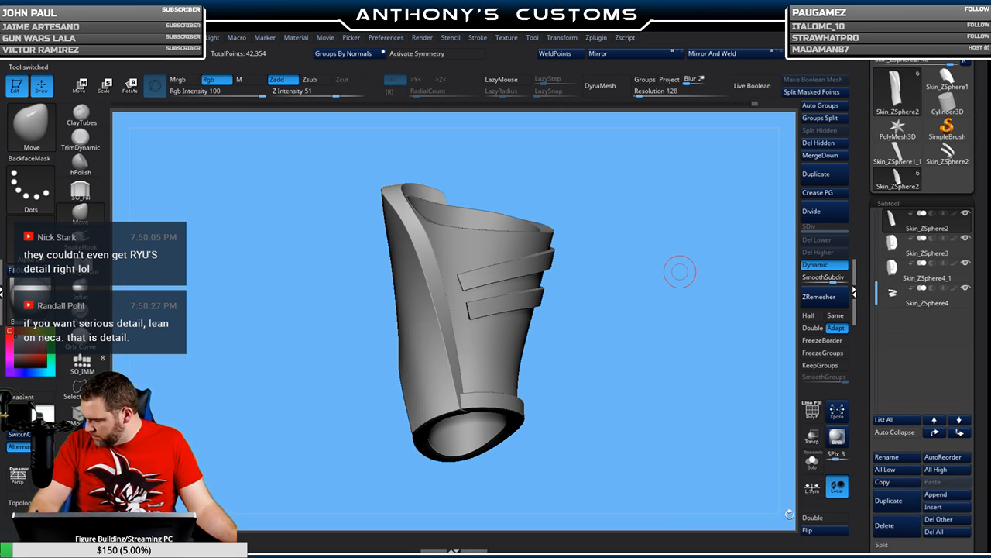
- Nudge the outer guard plate's long side edge slightly inward beside the straps with the Move brush
left_click_drag(685, 354, 589, 358)
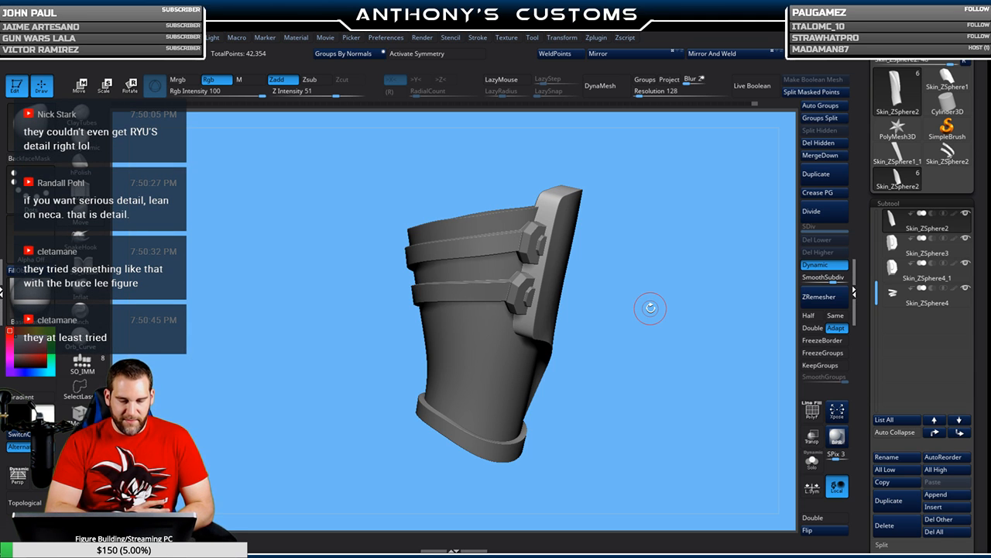
left_click_drag(651, 309, 629, 371)
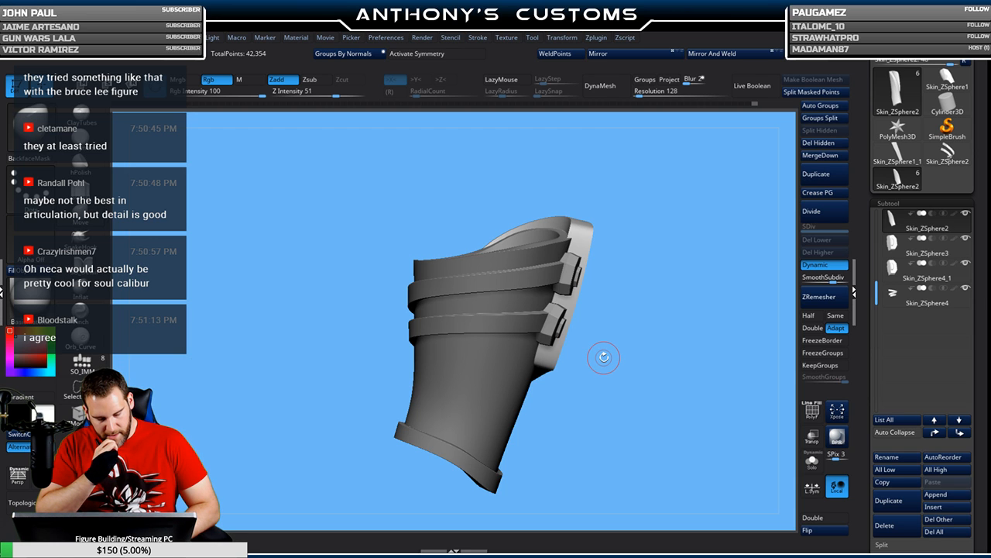
left_click_drag(604, 357, 683, 368)
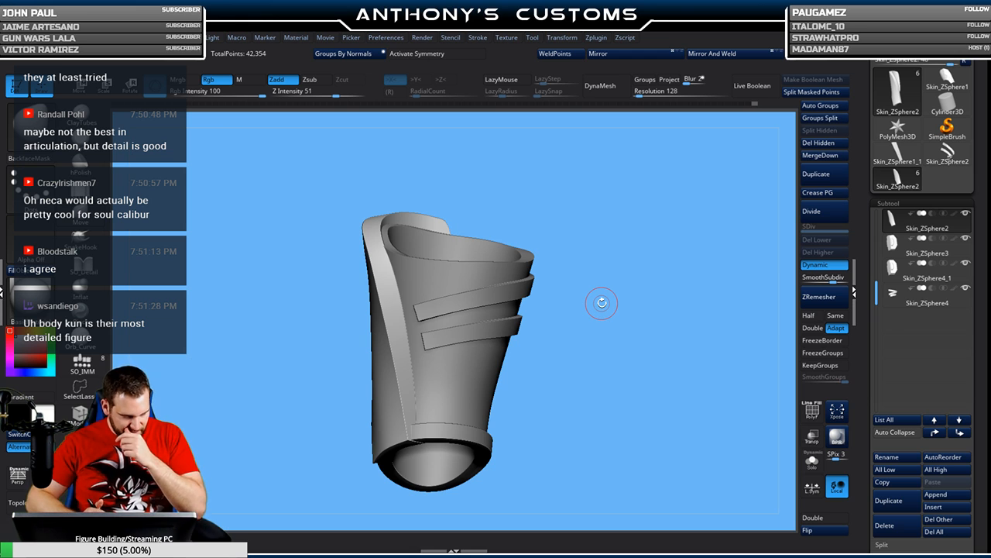
left_click_drag(625, 332, 546, 322)
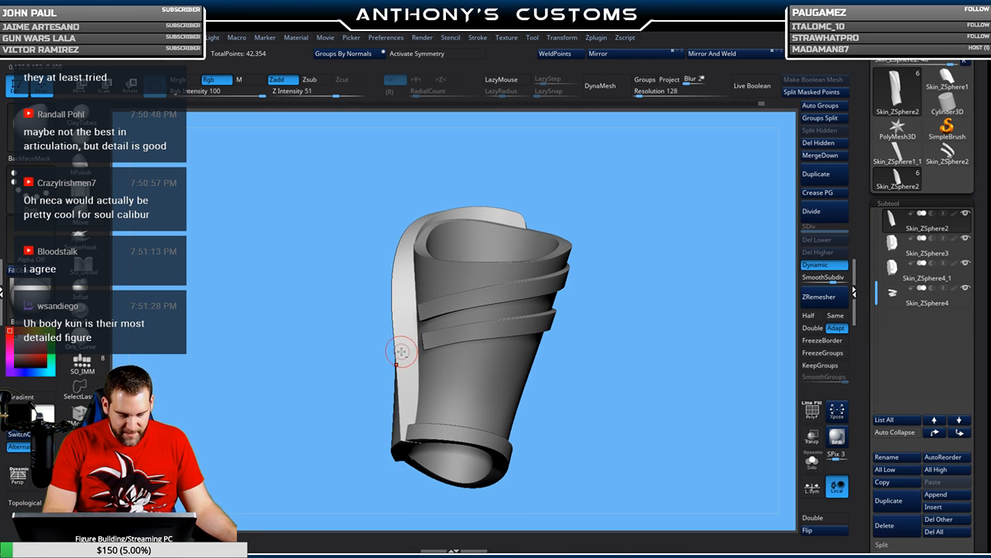
key("shift+f")
key("shift+f")
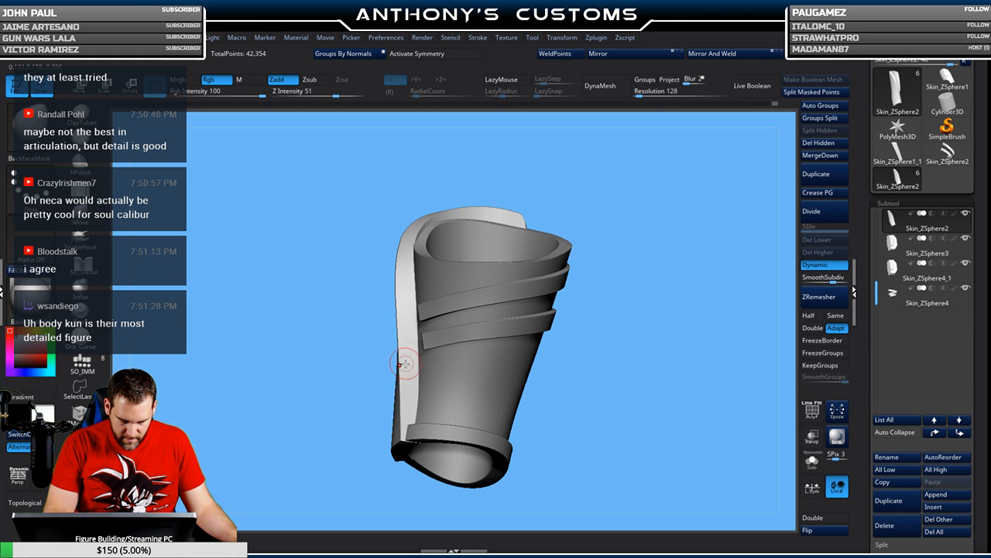
mouse_move(395, 443)
left_mouse_down()
mouse_move(620, 333)
mouse_move(669, 224)
mouse_move(455, 358)
left_mouse_up()
left_click_drag(523, 308, 583, 329)
- Insert an octagonal buckle with the IMM Boolean brush on the guard plate's edge beside the upper strap's free end
key("b")
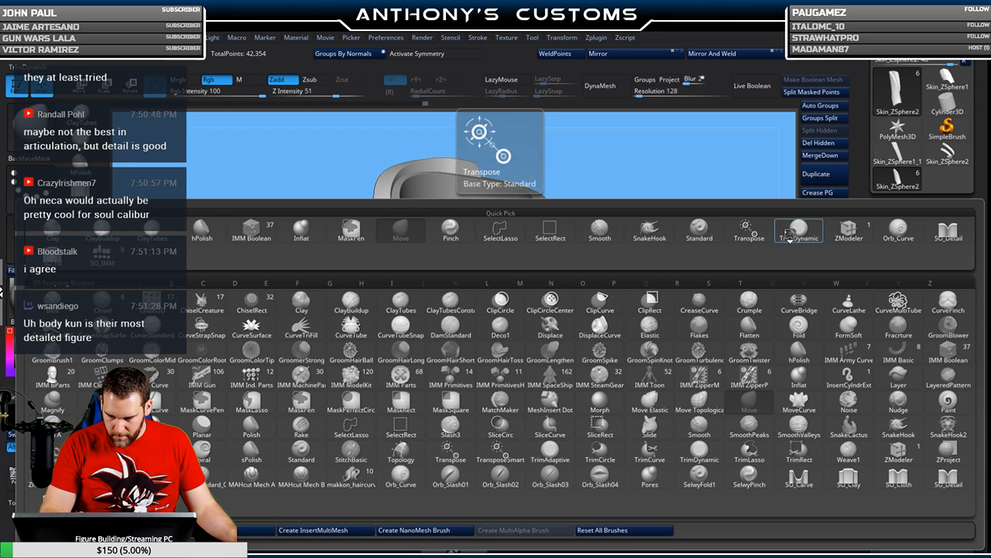
left_click(253, 232)
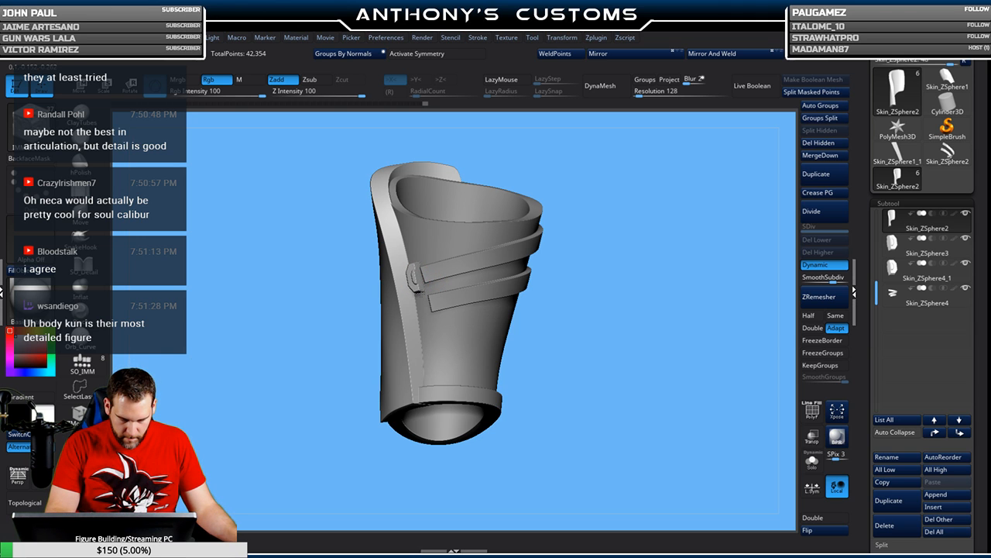
left_click_drag(625, 240, 640, 346, "alt")
left_click_drag(641, 345, 705, 326)
- Rotate the inserted buckle with the transform gizmo to line up with the guard's edge and the upper strap
key("w")
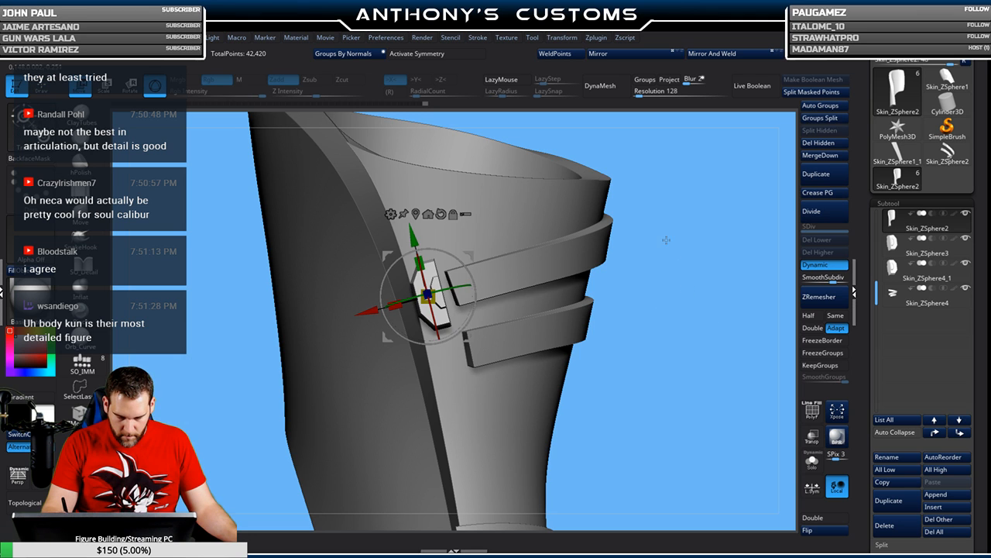
left_click_drag(461, 326, 385, 264)
left_click_drag(695, 261, 516, 240)
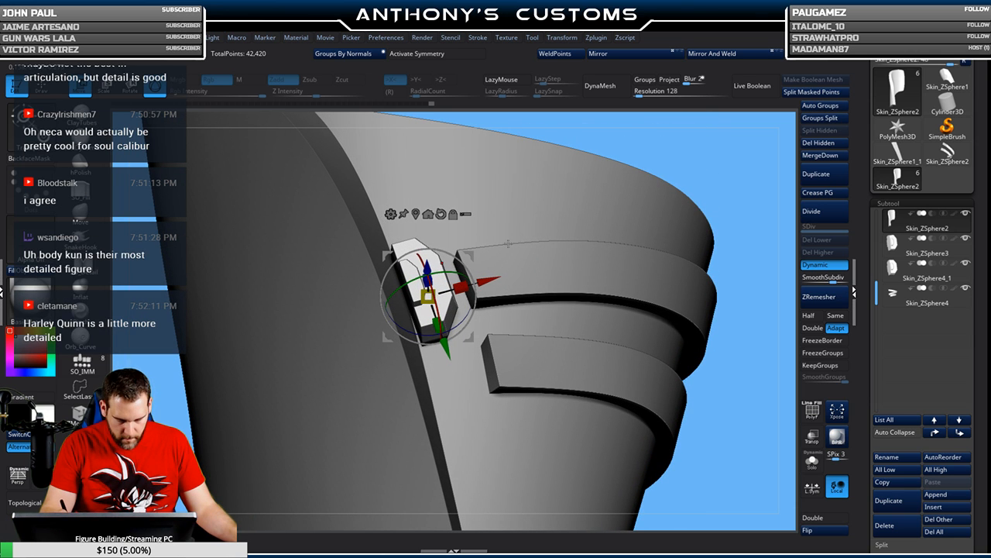
left_click_drag(613, 176, 647, 167)
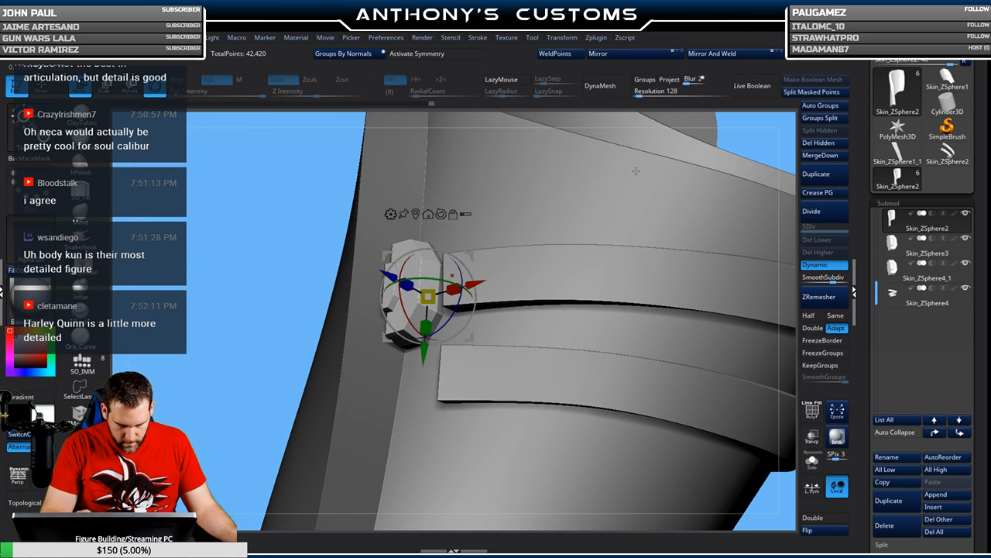
right_click_drag(404, 330, 435, 319)
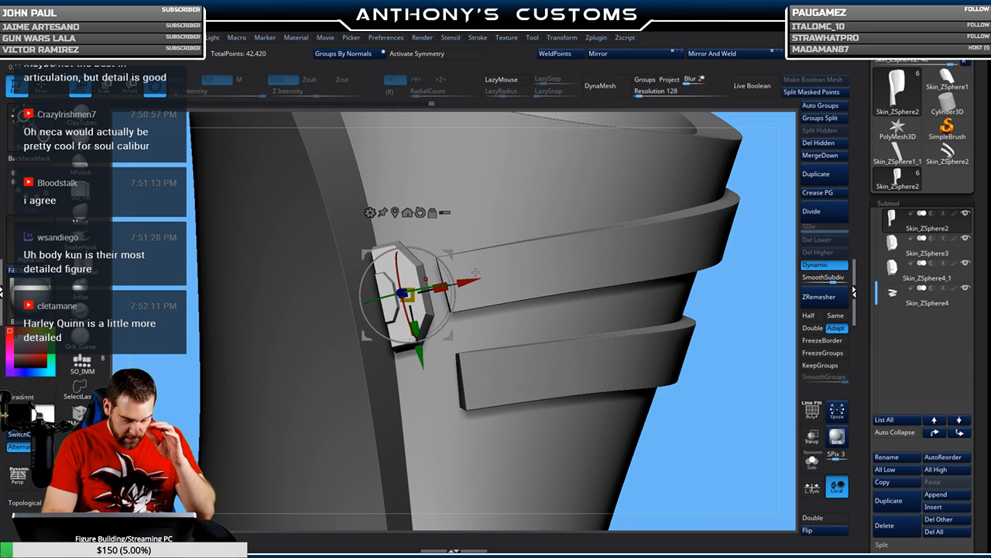
- Widen the inserted buckle along its X axis and shift it slightly to fit between the guard's edge and the upper strap
left_click_drag(441, 288, 451, 286)
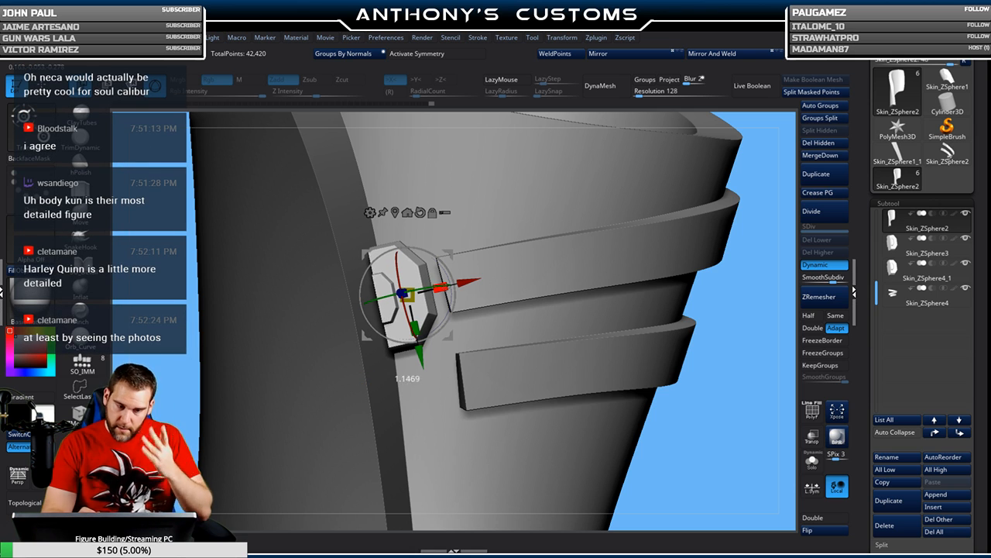
right_click_drag(462, 281, 463, 216)
left_click_drag(463, 283, 471, 281)
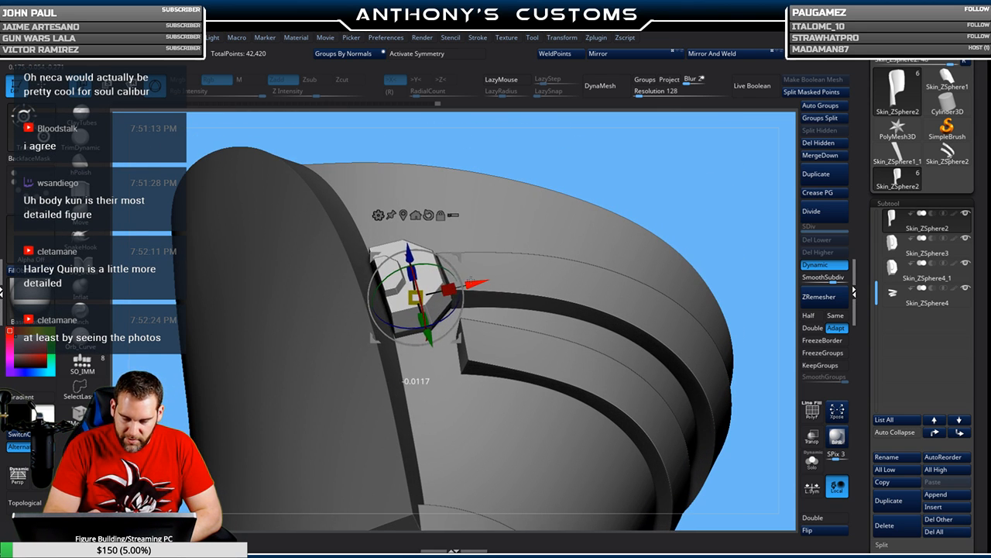
right_click_drag(649, 177, 638, 195)
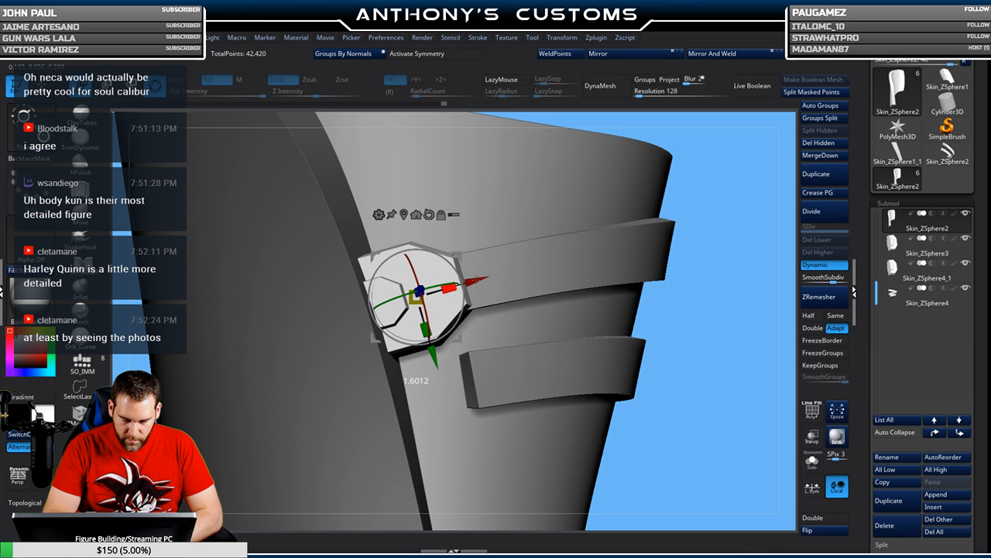
mouse_move(753, 200)
left_mouse_down()
mouse_move(710, 207)
mouse_move(747, 201)
left_mouse_up()
mouse_move(735, 331)
left_mouse_down("alt")
mouse_move(698, 330)
mouse_move(688, 215)
mouse_move(660, 360)
mouse_move(674, 457)
mouse_move(672, 248)
mouse_move(620, 194)
mouse_move(592, 329)
mouse_move(653, 328)
mouse_move(591, 338)
left_mouse_up("alt")
key("q")
left_click_drag(664, 316, 637, 424, "alt")
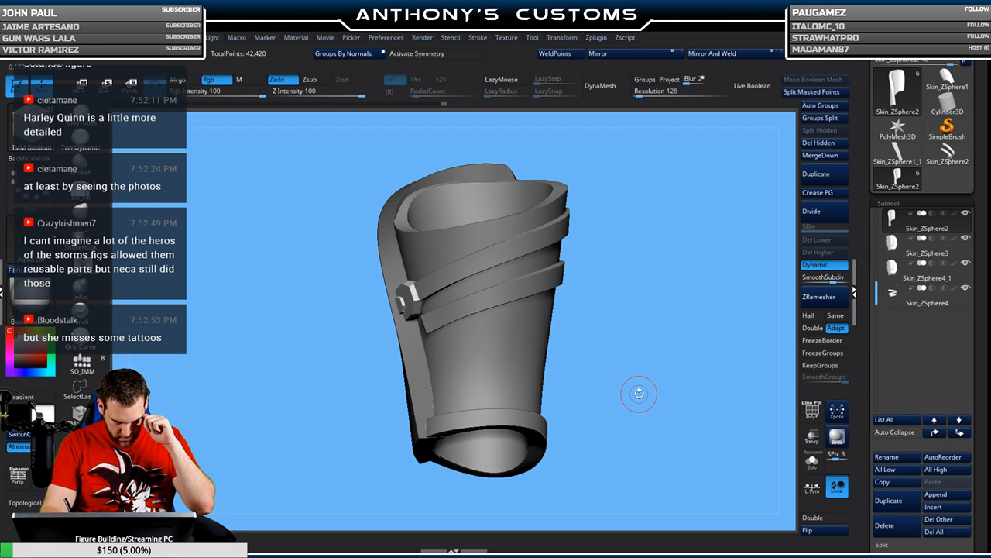
- Adjust the upper buckle's placement with the transform gizmo and shrink it slightly along its Y axis
left_click_drag(637, 283, 656, 318)
key("w")
left_click_drag(408, 232, 437, 221)
mouse_move(717, 233)
left_mouse_down()
mouse_move(683, 277)
mouse_move(710, 237)
left_mouse_up()
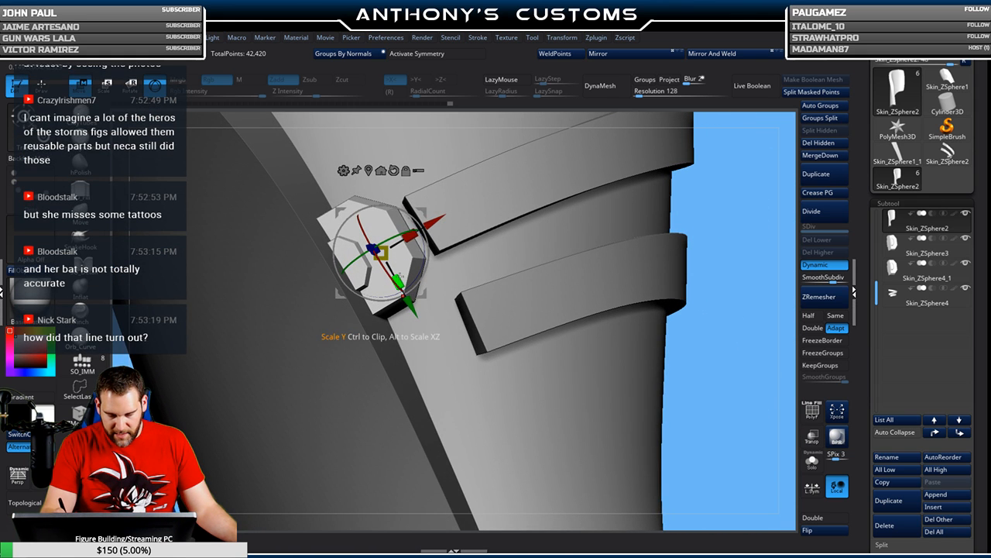
left_click_drag(399, 281, 396, 276)
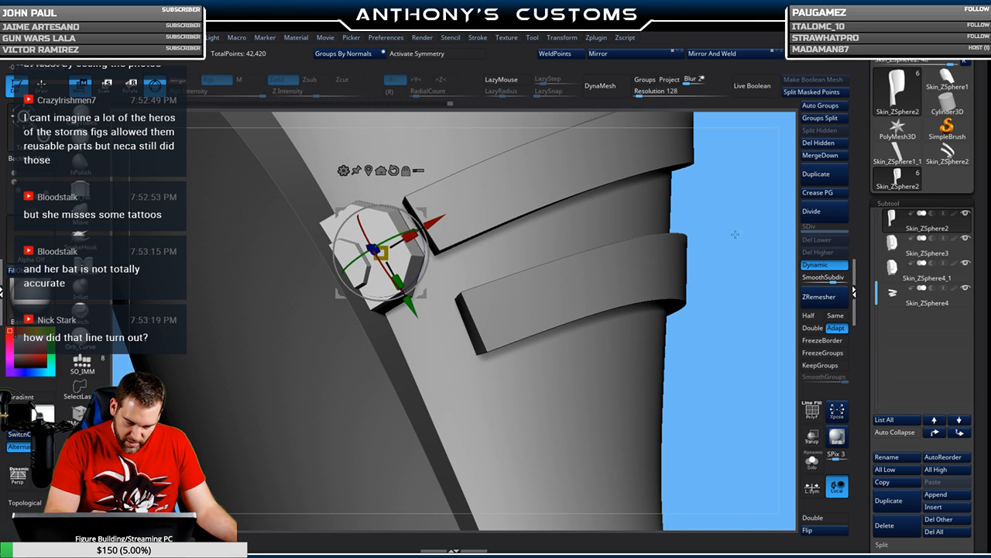
- Duplicate the buckle down the guard's edge to the lower strap's free end and fine-tune the copy's position
left_click_drag(397, 309, 453, 407, "ctrl")
left_click_drag(475, 368, 474, 371)
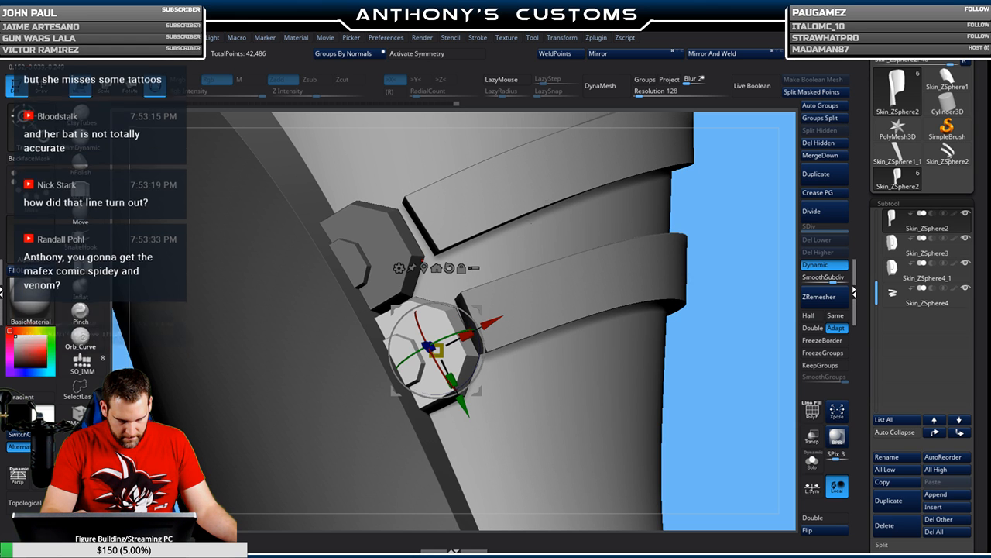
left_click_drag(726, 265, 720, 228, "alt")
left_click_drag(693, 268, 563, 256)
left_click_drag(488, 318, 483, 318)
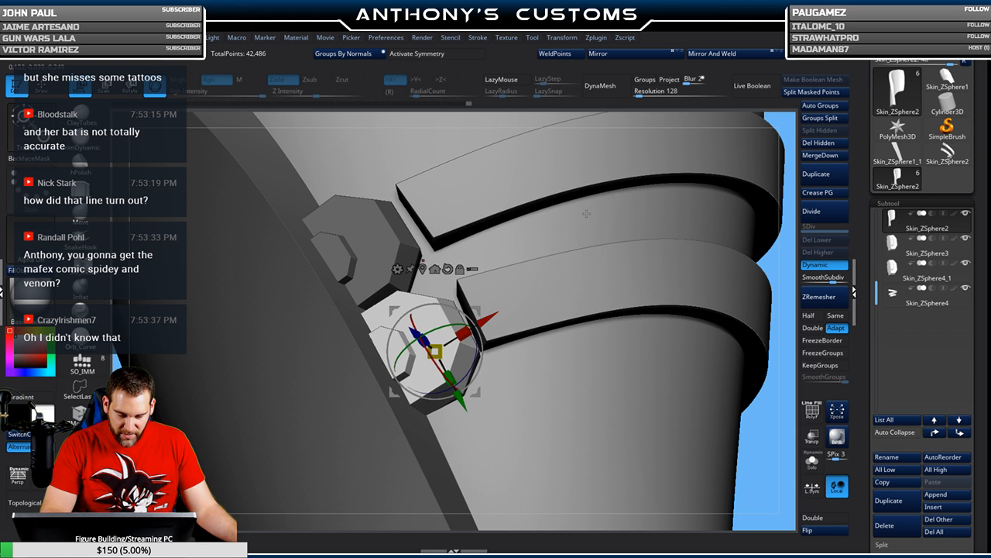
key("q")
mouse_move(767, 433)
left_mouse_down("alt")
mouse_move(759, 366)
mouse_move(700, 365)
mouse_move(692, 325)
left_mouse_up("alt")
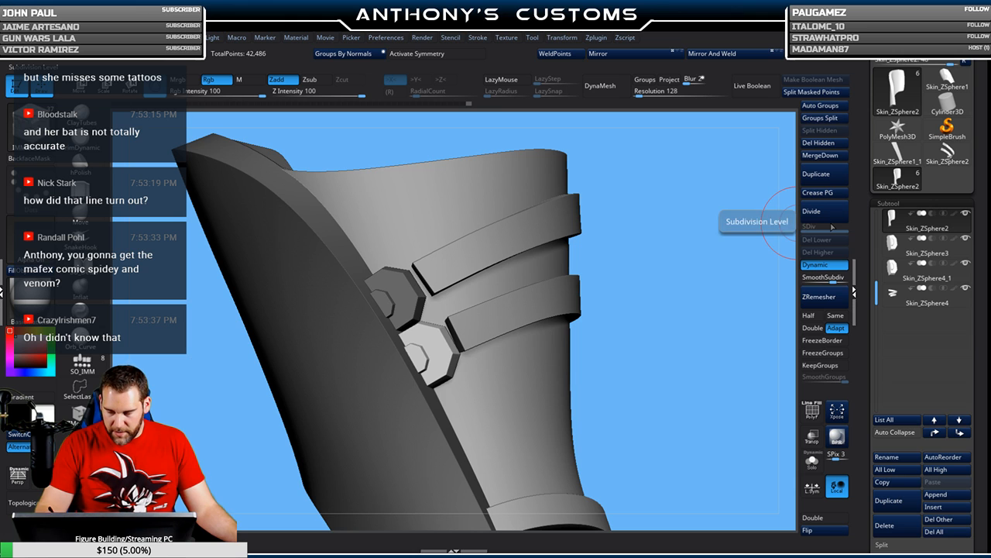
- Clear the mask and hide the outer guard plate's polygroup, keeping the two new buckles visible
key("shift+f")
key("shift+f")
left_click_drag(686, 317, 697, 312, "ctrl")
key("shift+f")
key("shift+f")
left_click(445, 332, "ctrl+shift")
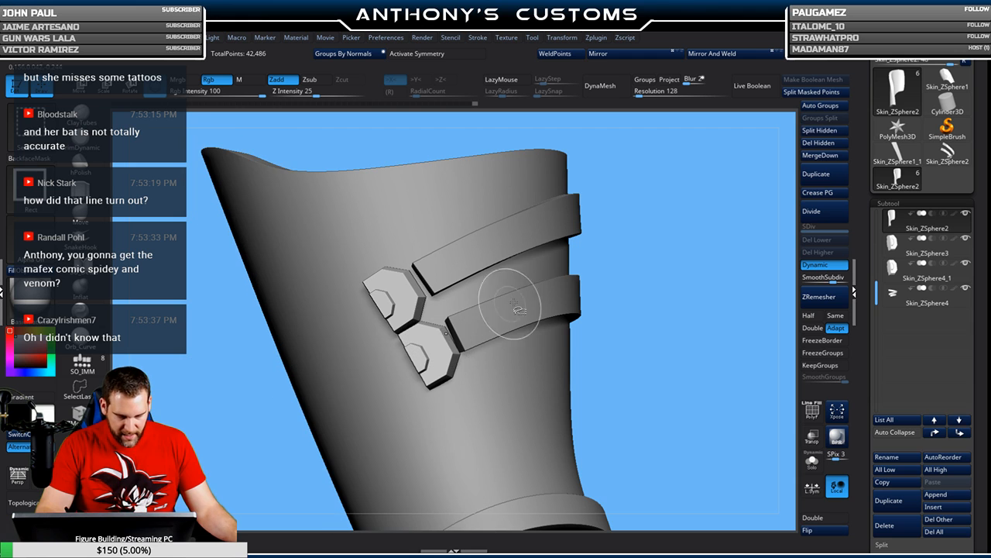
- Delete the hidden guard plate geometry and undo that deletion
left_click(827, 144)
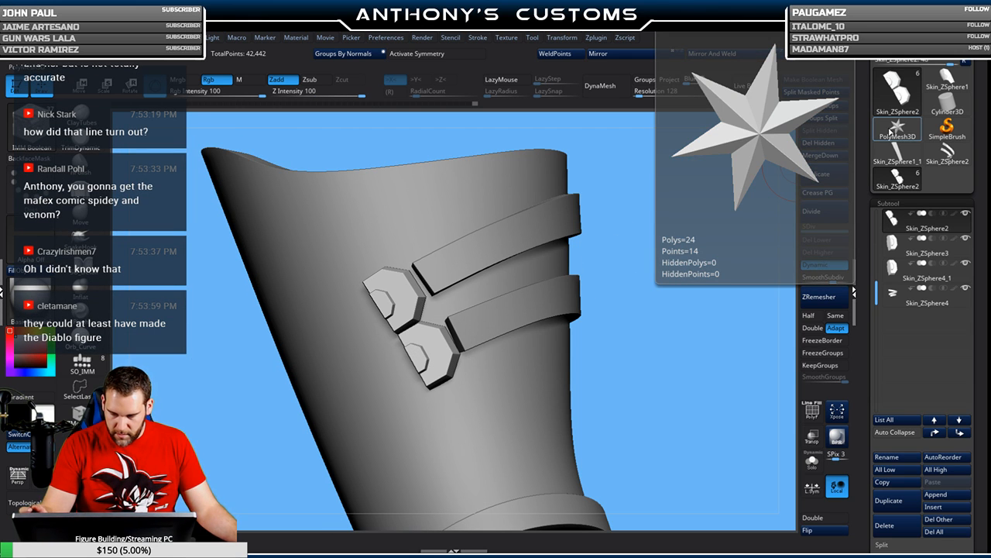
key("ctrl")
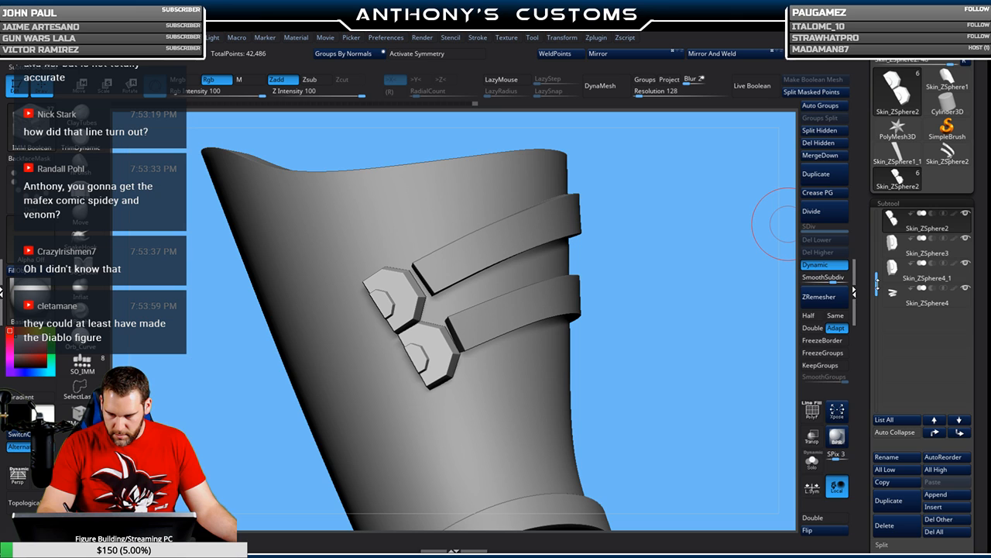
- Split the hidden guard plate and the two new buckles into separate subtools
left_click_drag(878, 268, 878, 250)
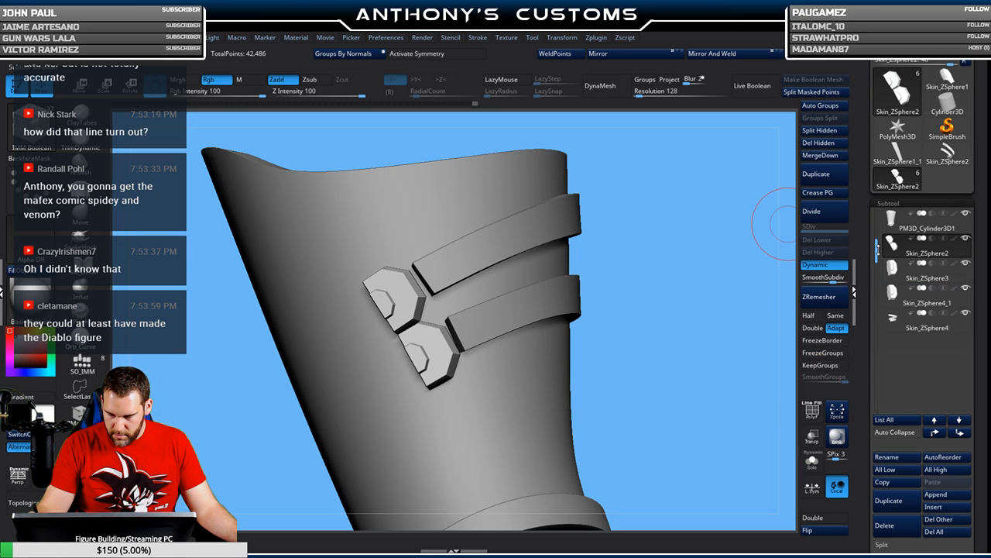
mouse_move(918, 128)
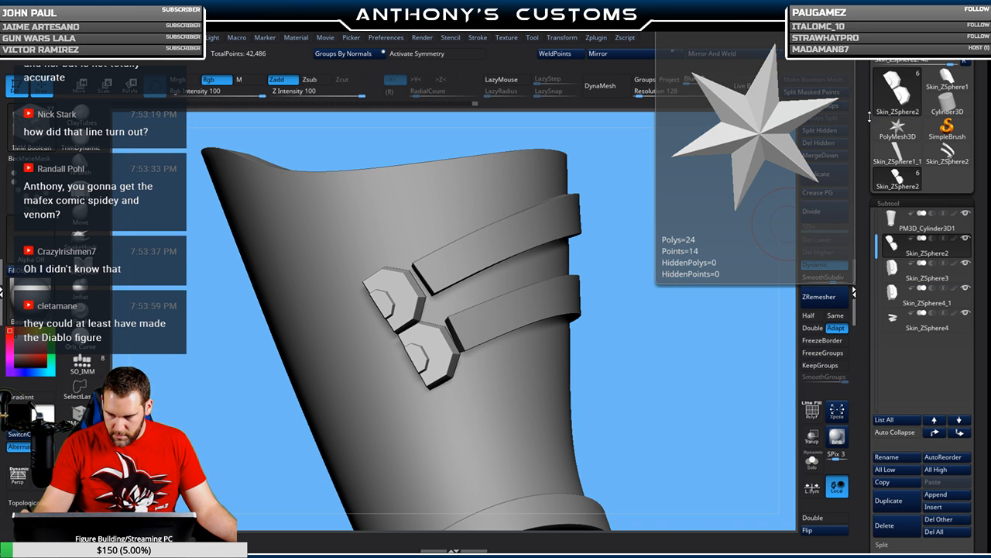
left_click(821, 130)
left_click_drag(652, 284, 672, 295)
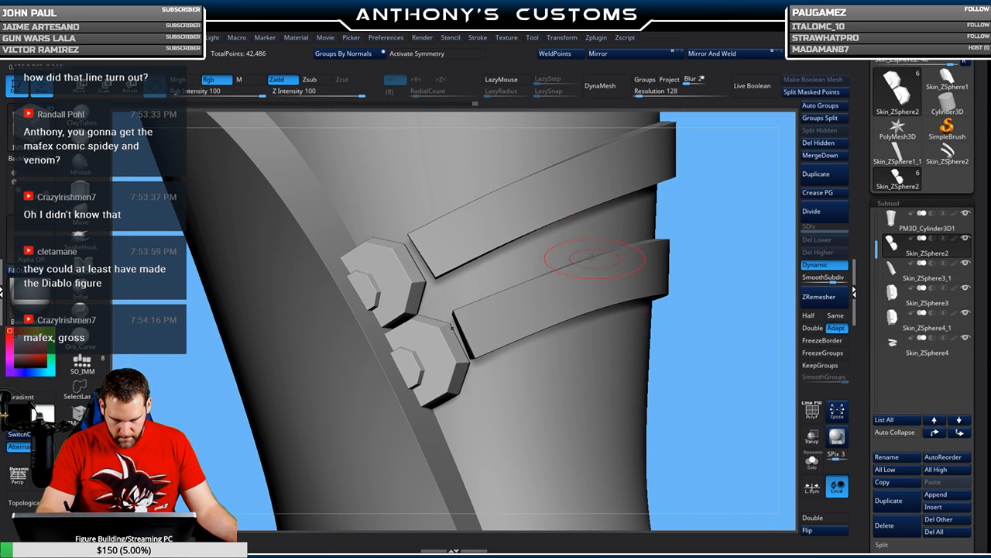
- Select the straps subtool and use ZModeler to insert one edge loop near the buckle end of each strap
left_click(460, 226, "alt")
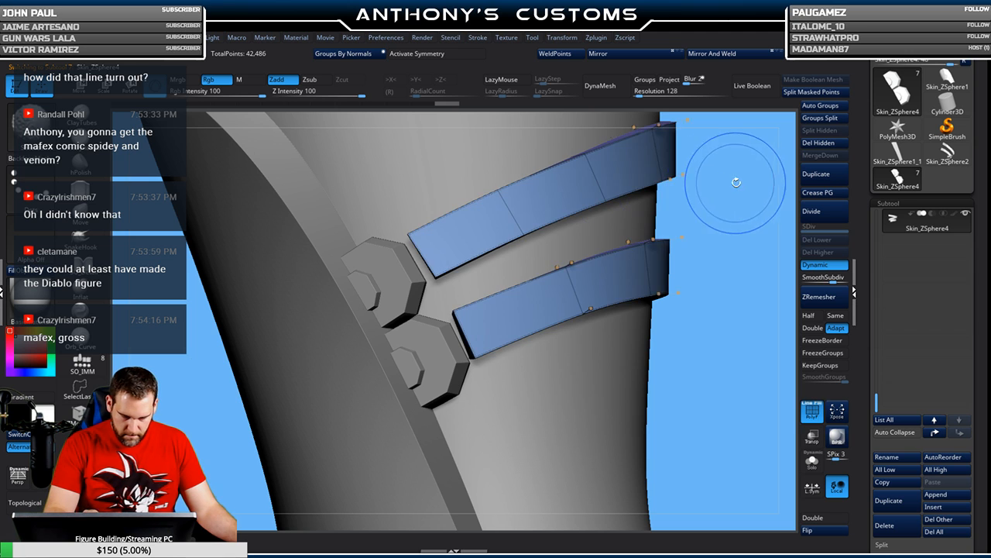
left_click_drag(715, 199, 734, 196)
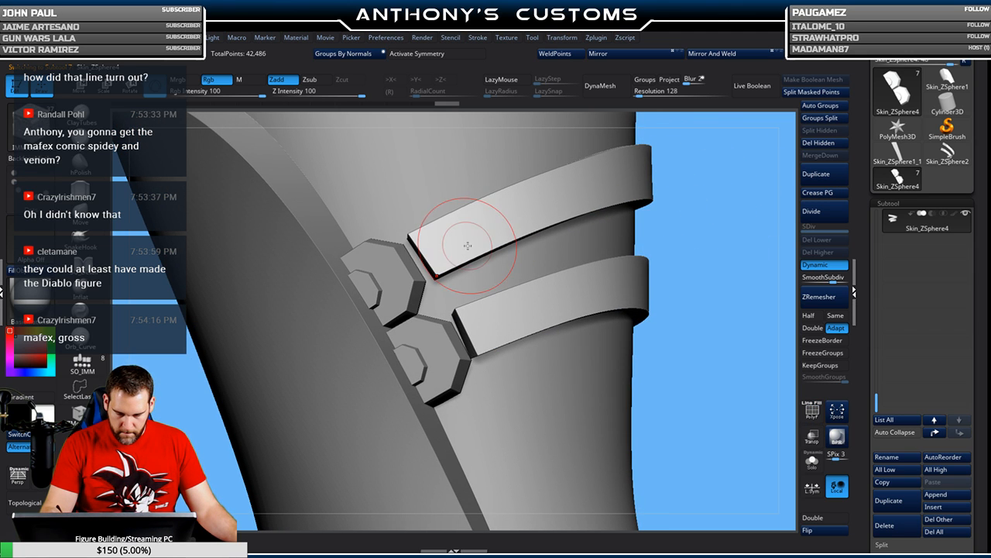
left_click(80, 415)
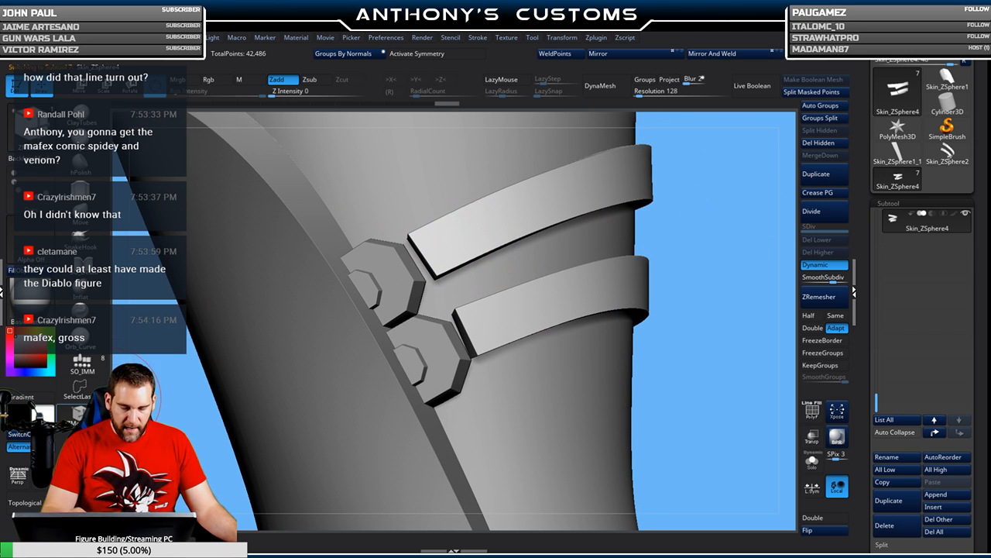
key("shift+f")
key("space")
left_click(473, 255)
left_click(473, 253)
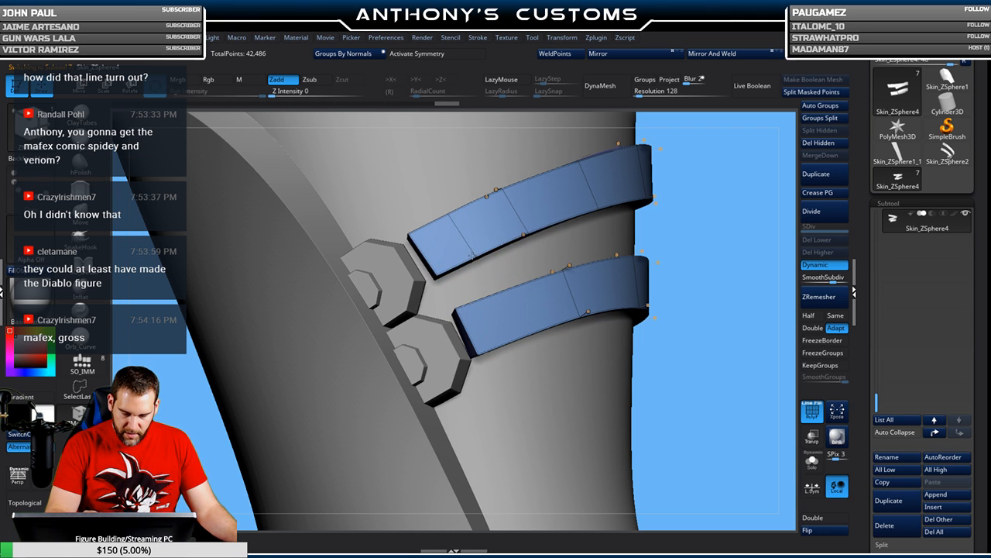
left_click(519, 334)
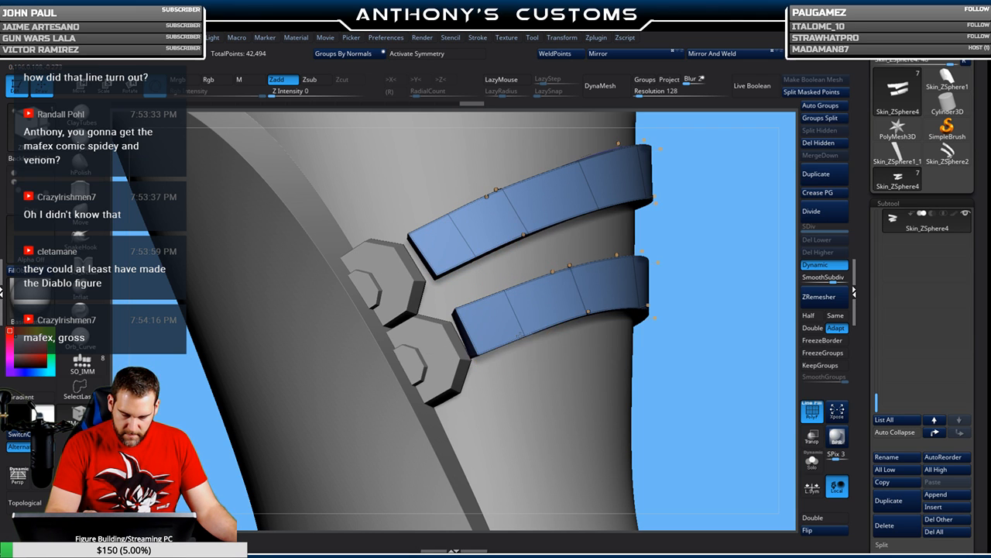
- Use the Move brush to pull the upper strap's free end against its buckle and narrow it to fit
left_click(81, 209)
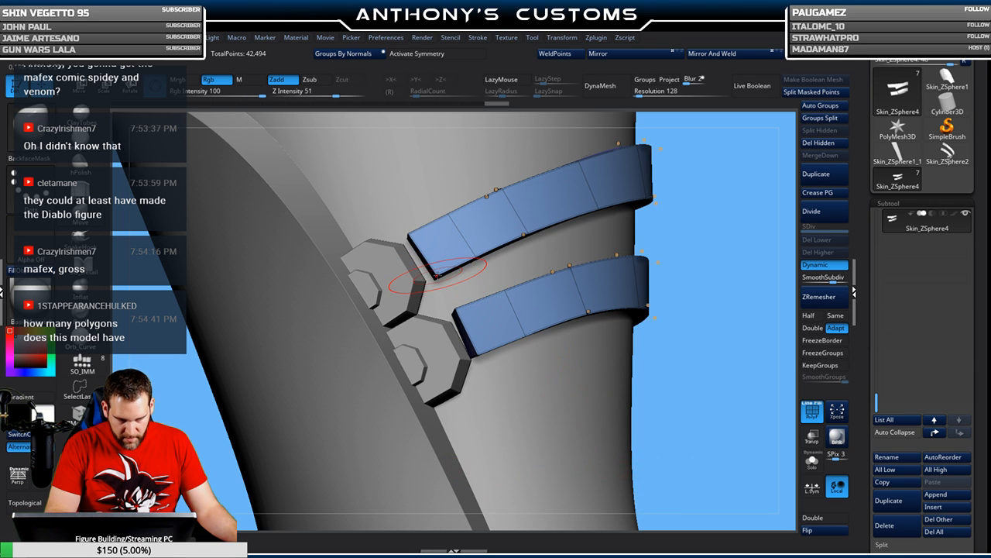
key("f")
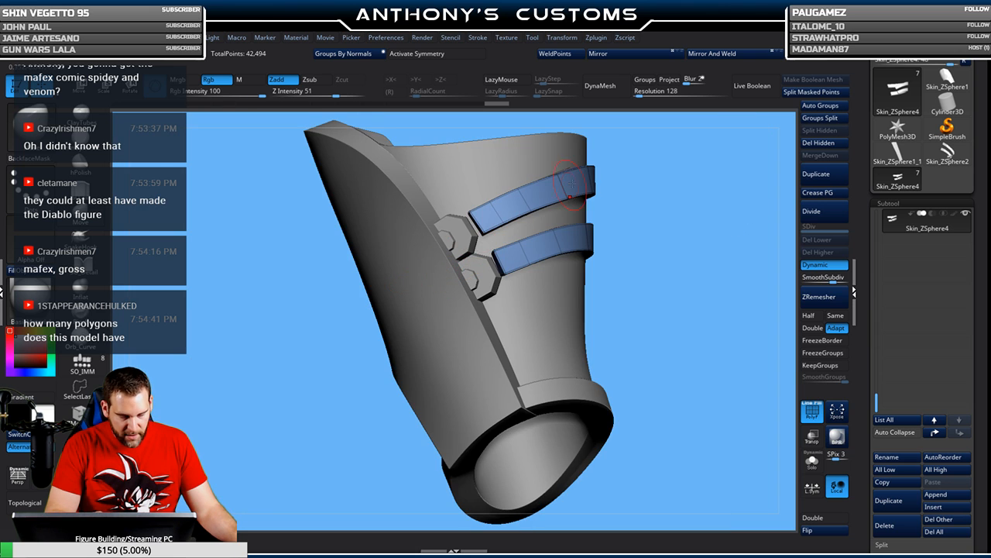
left_click_drag(680, 210, 677, 310, "alt")
mouse_move(712, 209)
left_mouse_down("alt")
mouse_move(676, 224)
mouse_move(727, 211)
left_mouse_up("alt")
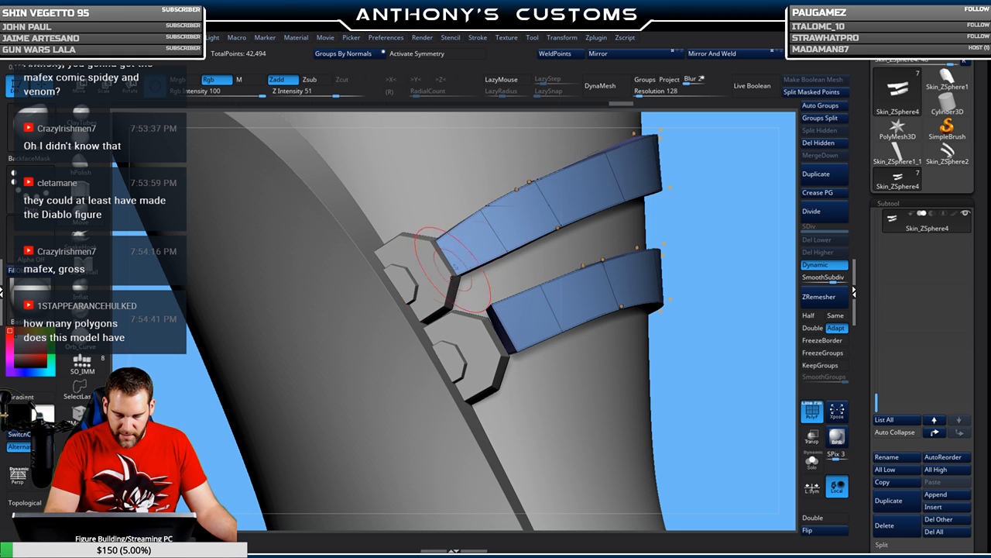
mouse_move(730, 206)
left_mouse_down()
mouse_move(699, 255)
mouse_move(692, 298)
mouse_move(566, 208)
left_mouse_up()
left_click_drag(698, 197, 658, 159)
left_click_drag(761, 185, 741, 147)
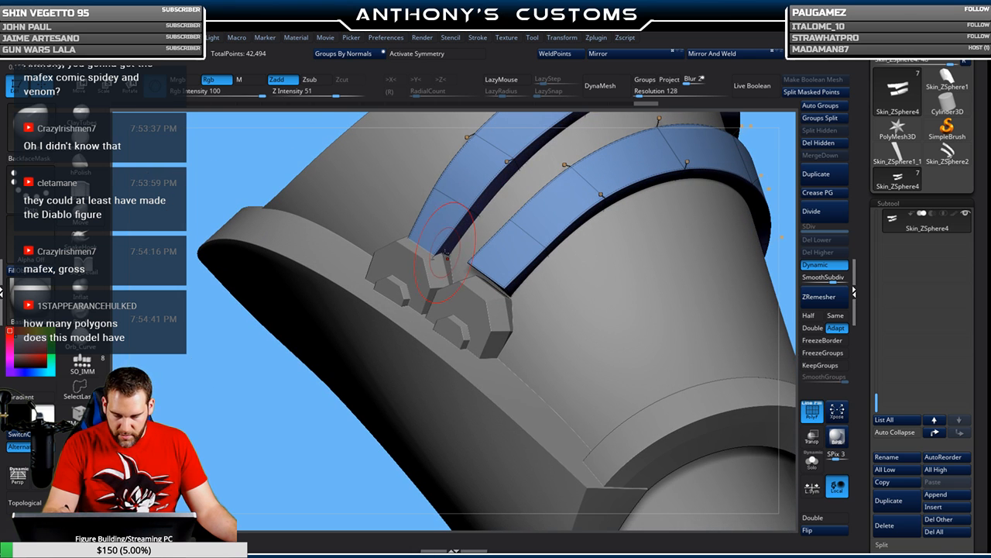
- Pull the lower strap's free end against its buckle and narrow it to match the upper strap
left_click_drag(608, 191, 434, 310)
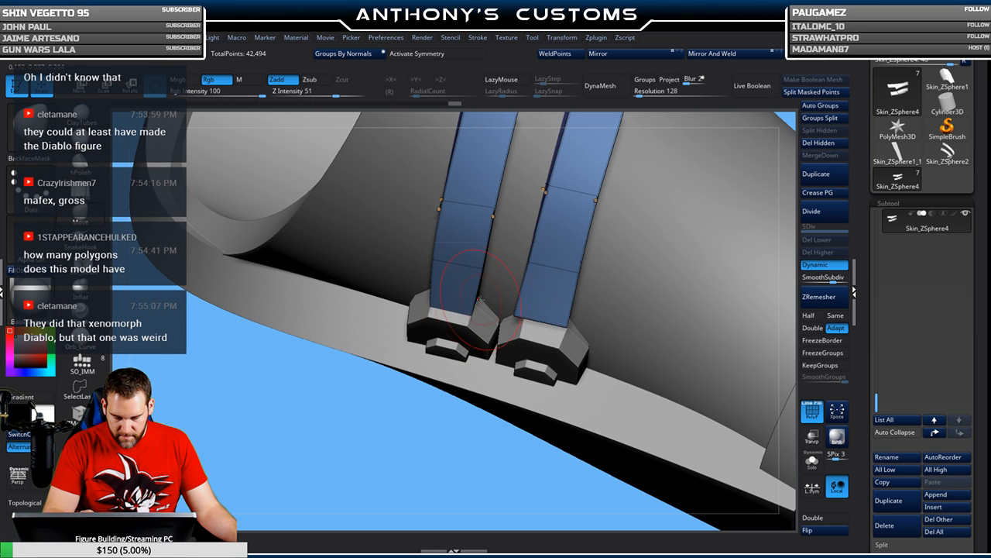
left_click_drag(704, 213, 736, 172)
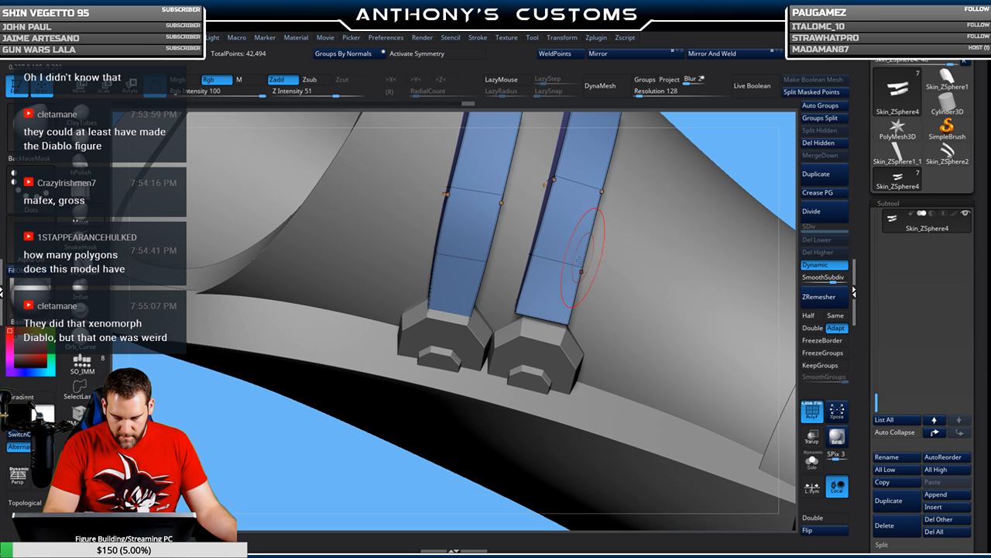
left_click_drag(557, 339, 548, 267)
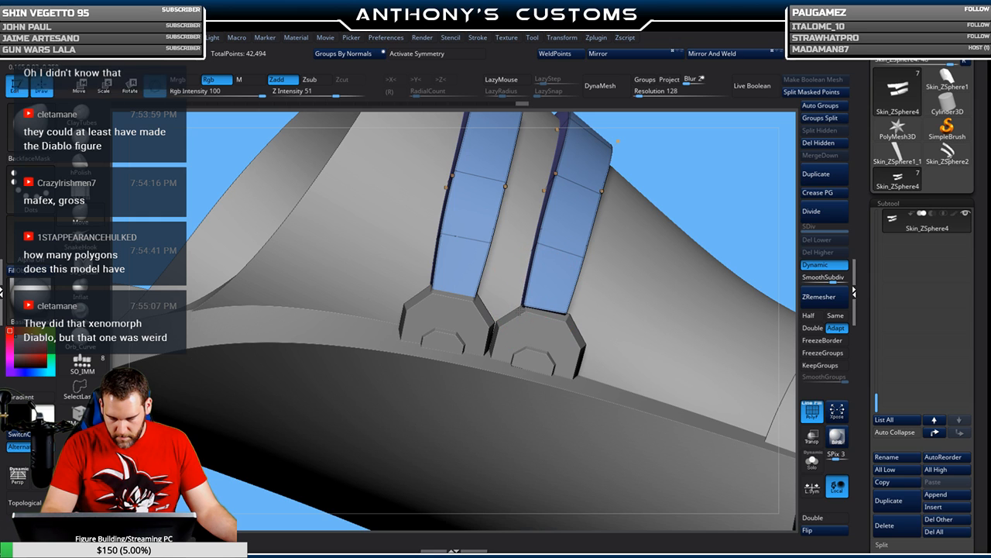
left_click_drag(664, 232, 620, 261)
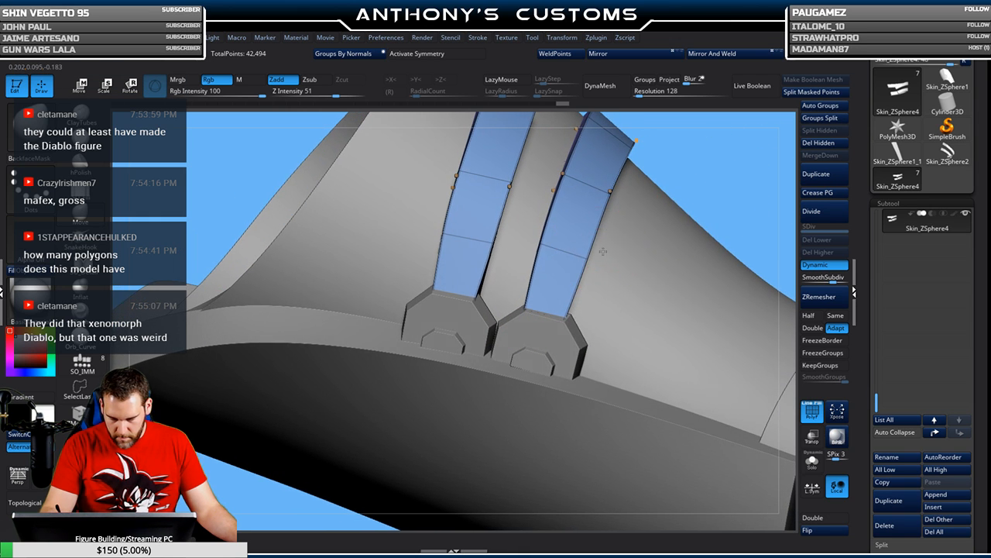
- Reduce the Move brush's draw size and refine the curve of both straps where they approach the buckles
key("space")
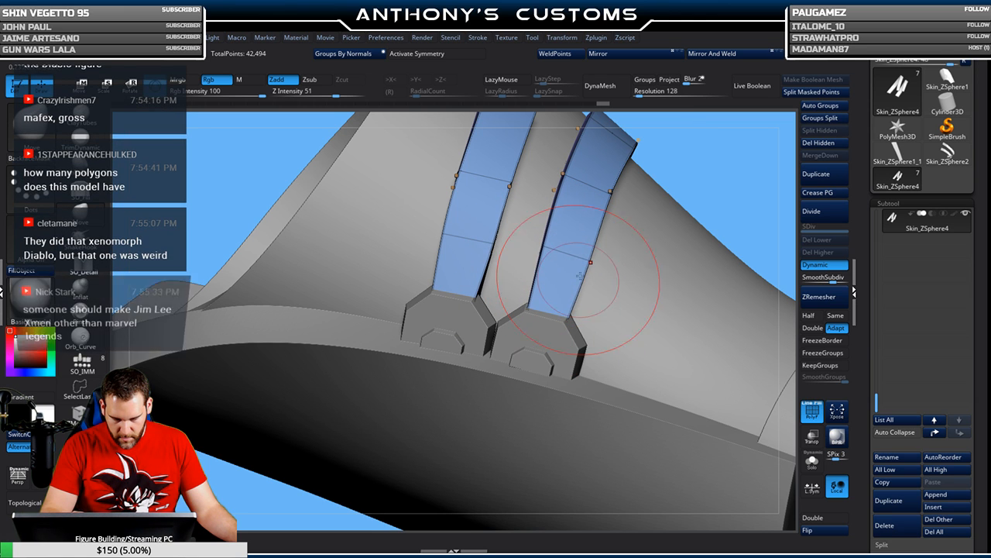
key("space")
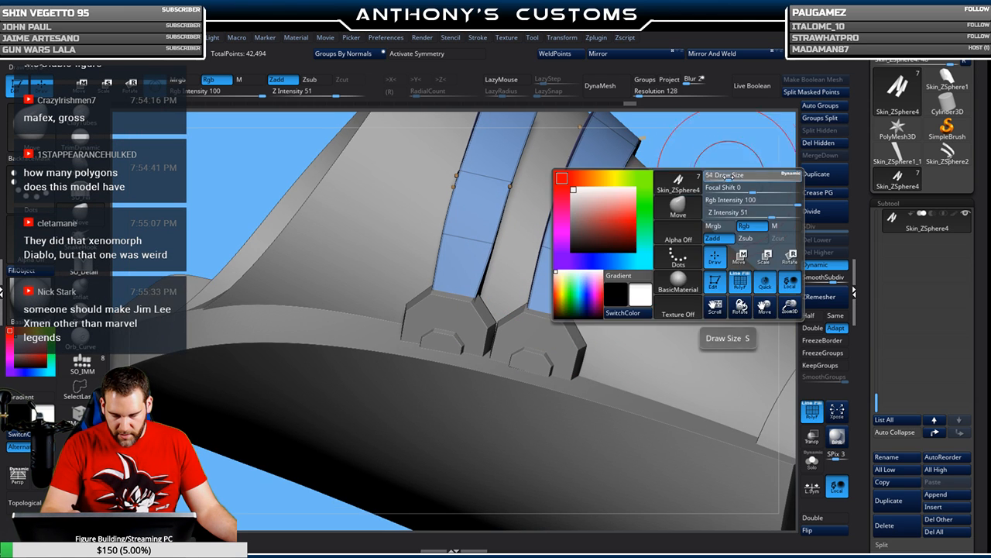
mouse_move(730, 165)
left_mouse_down()
mouse_move(733, 185)
mouse_move(730, 177)
mouse_move(701, 198)
left_mouse_up()
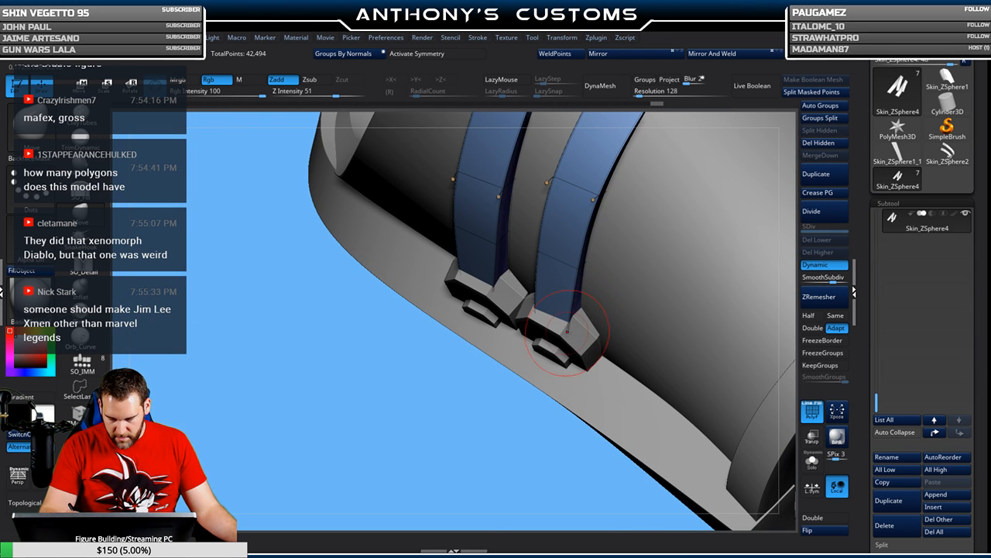
left_click_drag(585, 304, 688, 181)
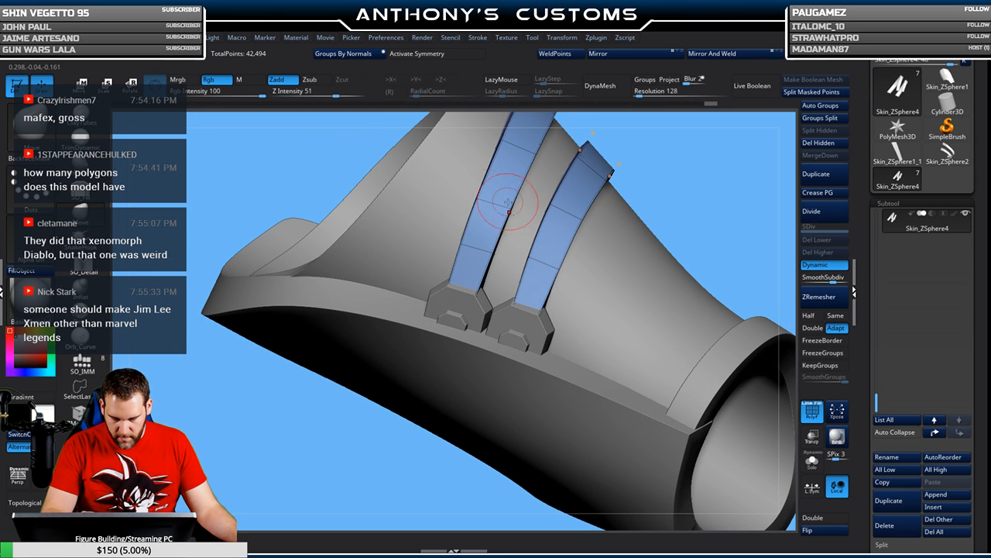
left_click_drag(711, 175, 549, 238)
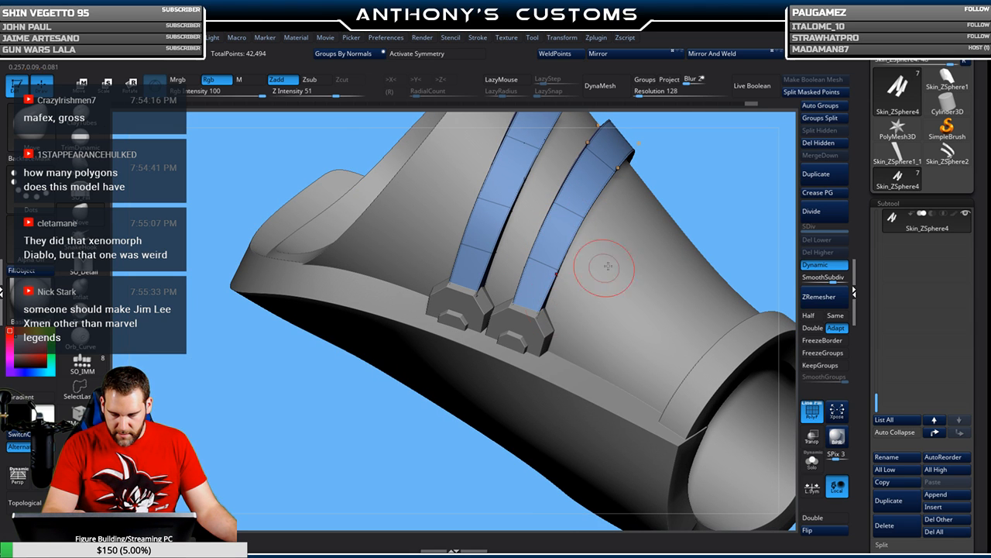
- Examine the strap ends with the straps isolated and check how they meet the buckles on the full guard
left_click(811, 463)
left_click_drag(714, 324, 669, 155)
left_click_drag(661, 198, 667, 243, "alt")
key("space")
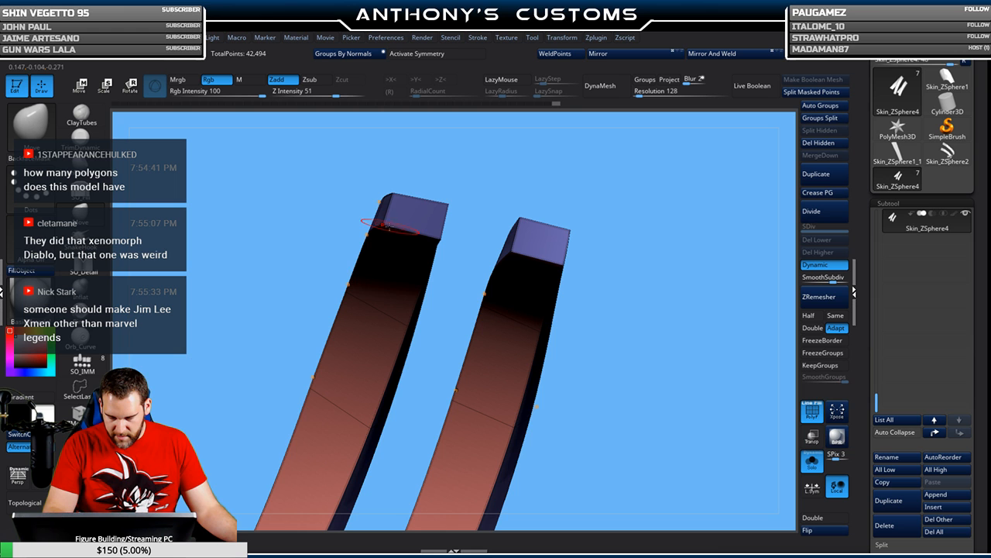
left_click(812, 460)
left_click_drag(705, 186, 708, 127, "alt")
left_click_drag(721, 210, 691, 218)
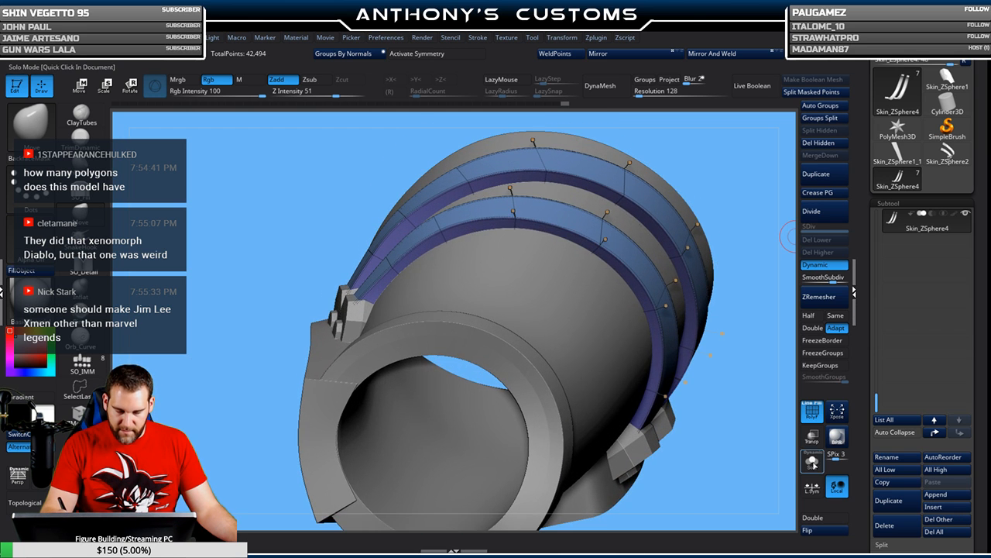
left_click(812, 460)
left_click_drag(490, 333, 470, 280)
left_click_drag(469, 299, 461, 418, "alt")
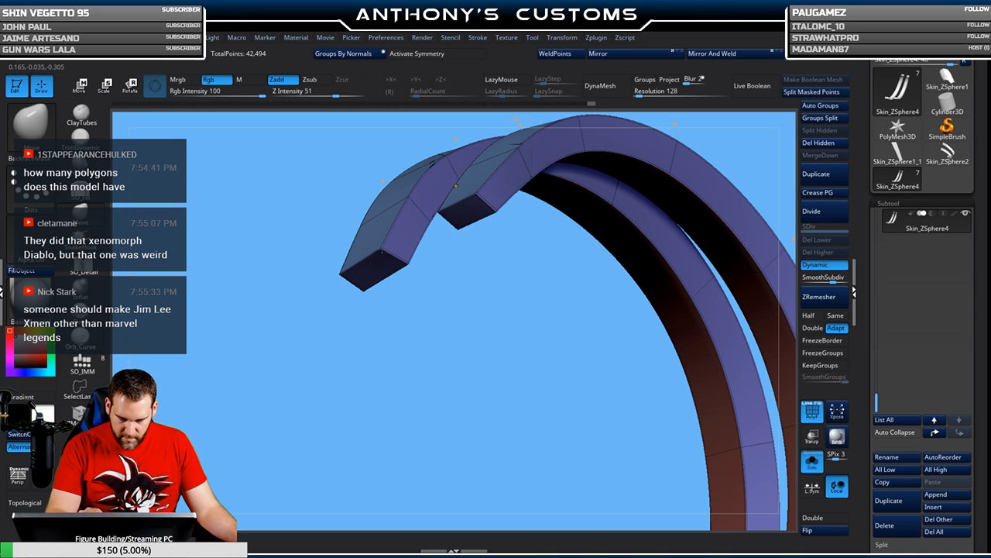
left_click(813, 461)
left_click_drag(688, 374, 649, 406)
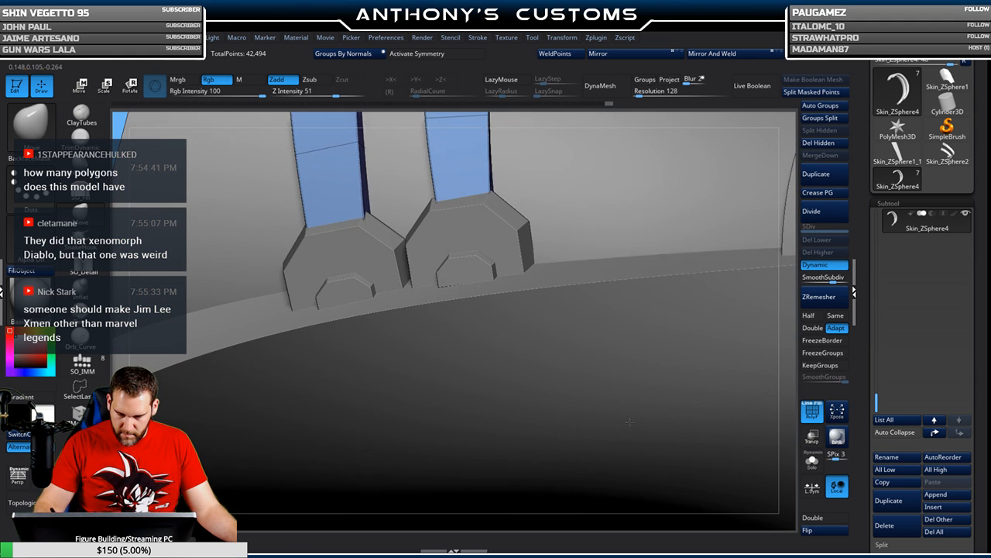
- Examine the strap ends with the transparent display, and inspect the whole wrist guard with the polyframe hidden
left_click(813, 433)
left_click_drag(674, 281, 536, 213)
left_click_drag(527, 391, 486, 460, "alt")
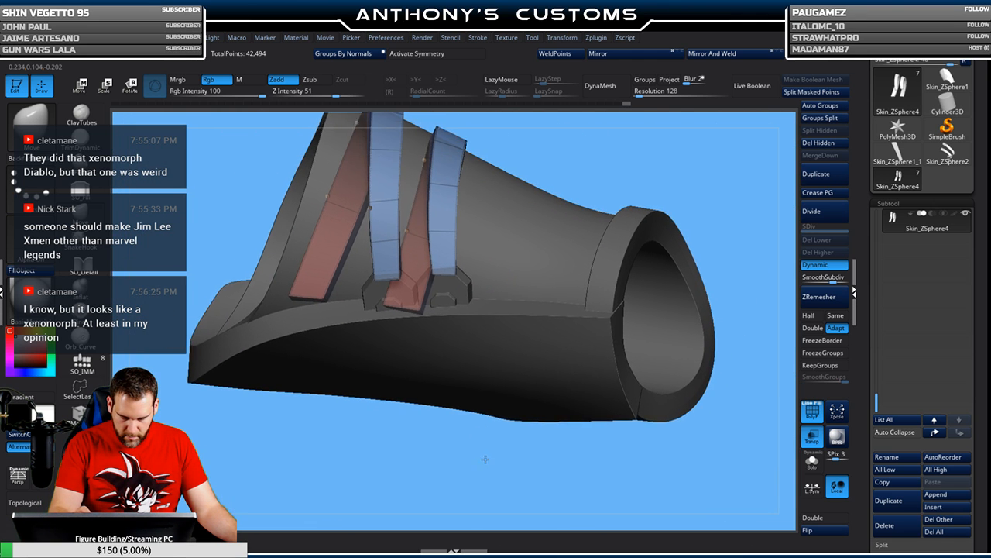
left_click(811, 442)
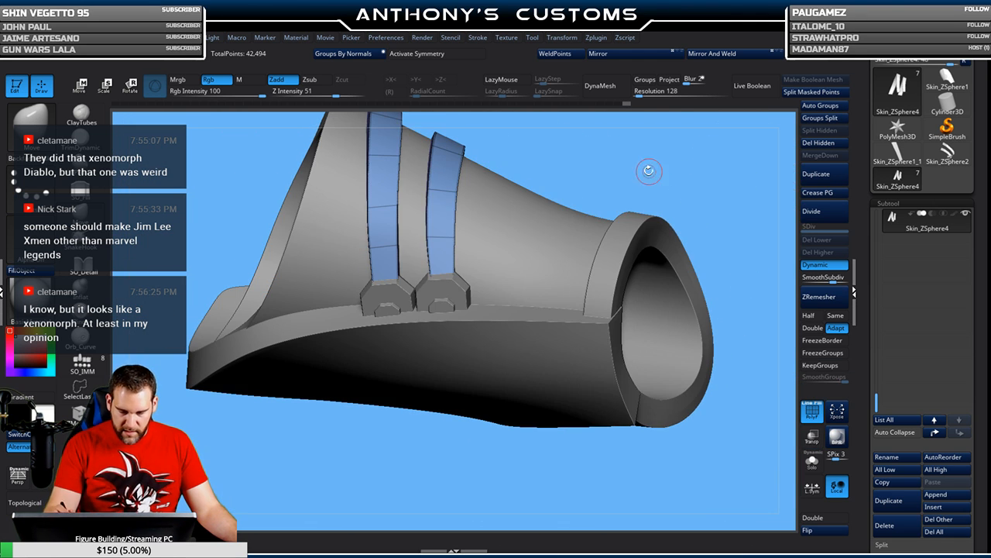
left_click_drag(657, 180, 646, 149)
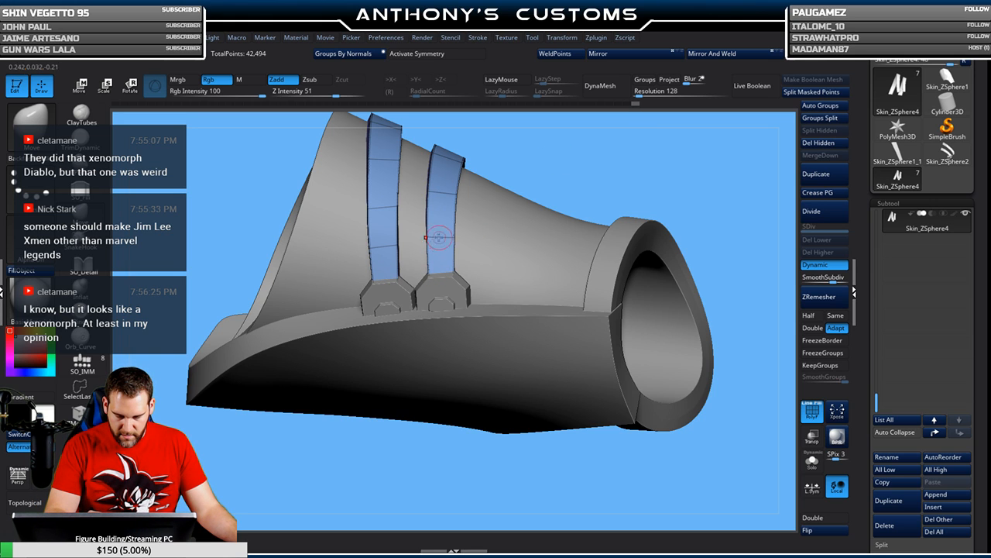
mouse_move(624, 184)
left_mouse_down("shift")
mouse_move(717, 186)
mouse_move(651, 281)
mouse_move(660, 306)
left_mouse_up("shift")
key("shift+f")
mouse_move(608, 329)
left_mouse_down()
mouse_move(596, 343)
mouse_move(574, 301)
left_mouse_up()
mouse_move(574, 302)
left_mouse_down()
mouse_move(593, 315)
mouse_move(636, 306)
mouse_move(598, 240)
mouse_move(601, 267)
mouse_move(562, 313)
mouse_move(541, 320)
mouse_move(600, 325)
left_mouse_up()
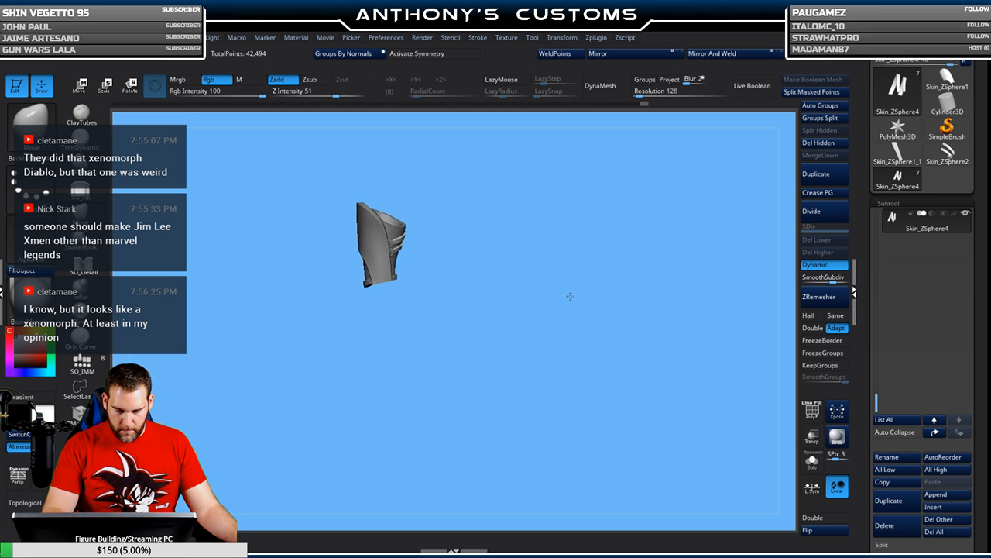
left_click_drag(556, 305, 501, 301)
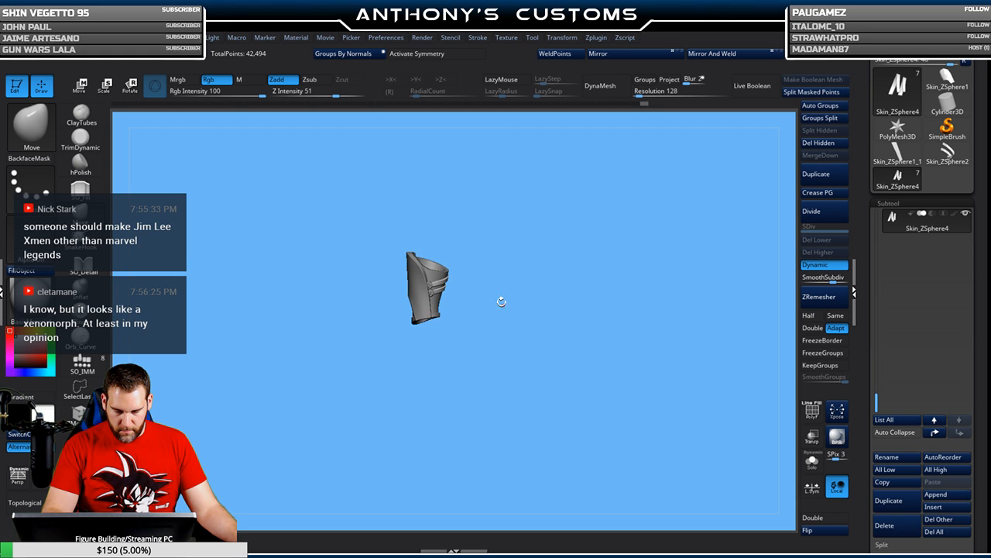
- Go through the wrist guard's subtools and turn on dynamic subdivision for Skin_ZSphere3 and Skin_ZSphere4_1
left_click_drag(877, 390, 877, 219)
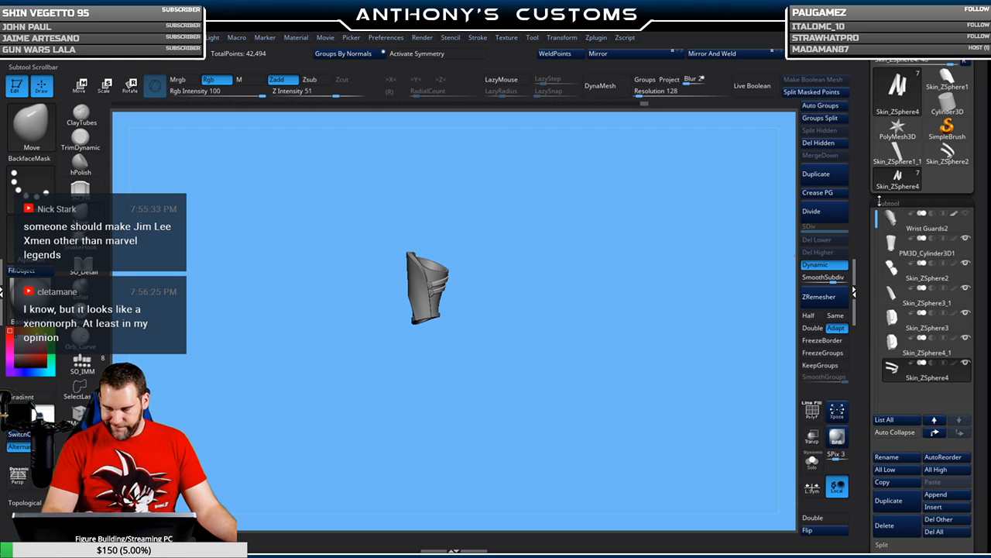
left_click(903, 248)
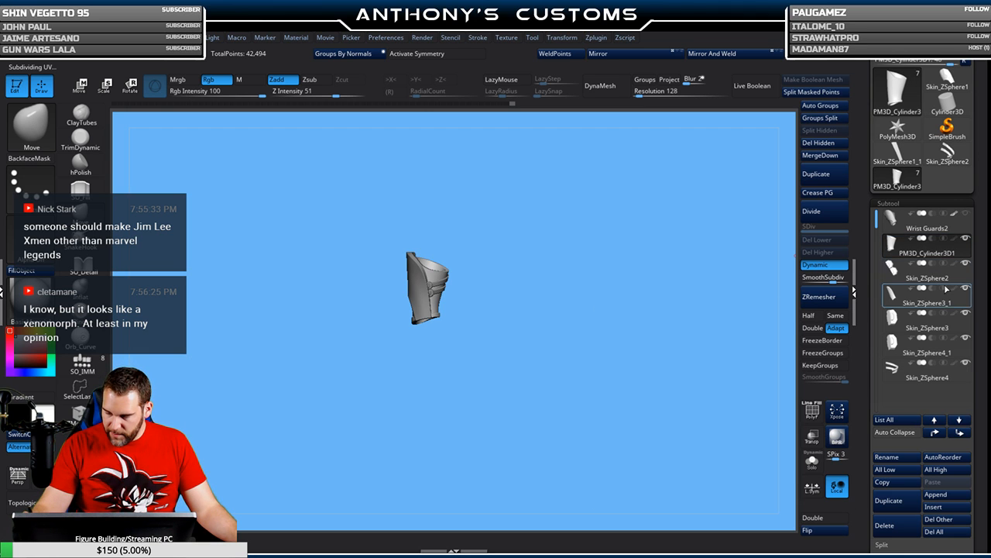
left_click(958, 420)
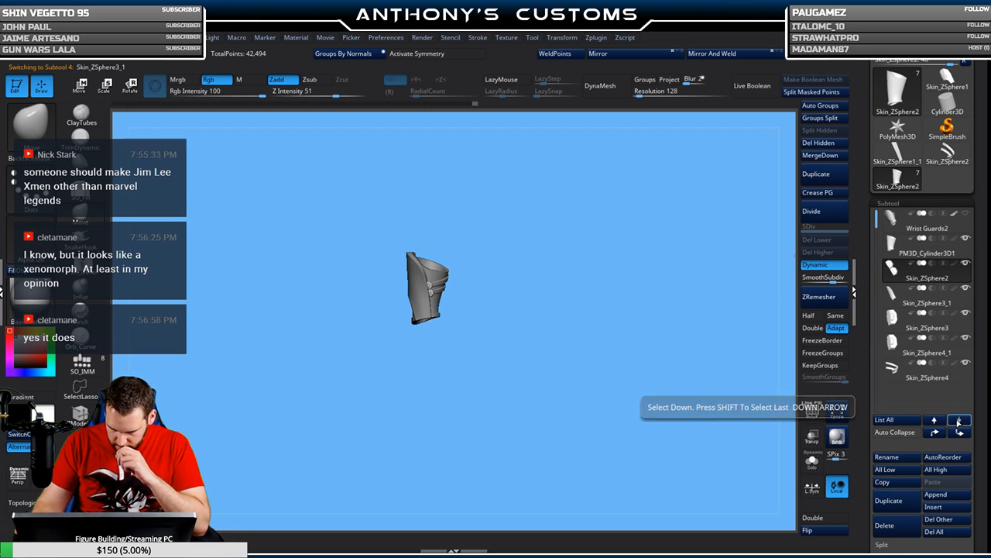
left_click(959, 420)
left_click(959, 420)
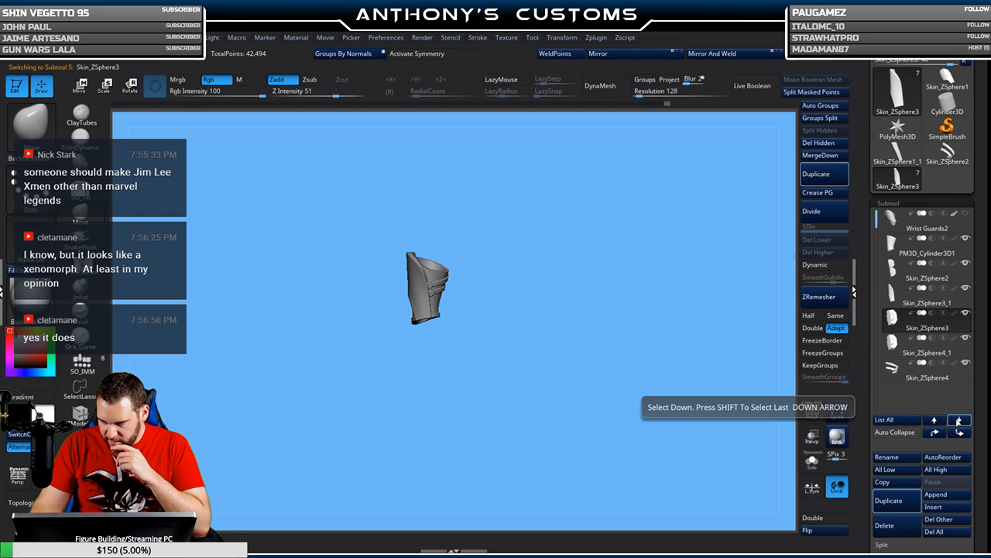
left_click(815, 264)
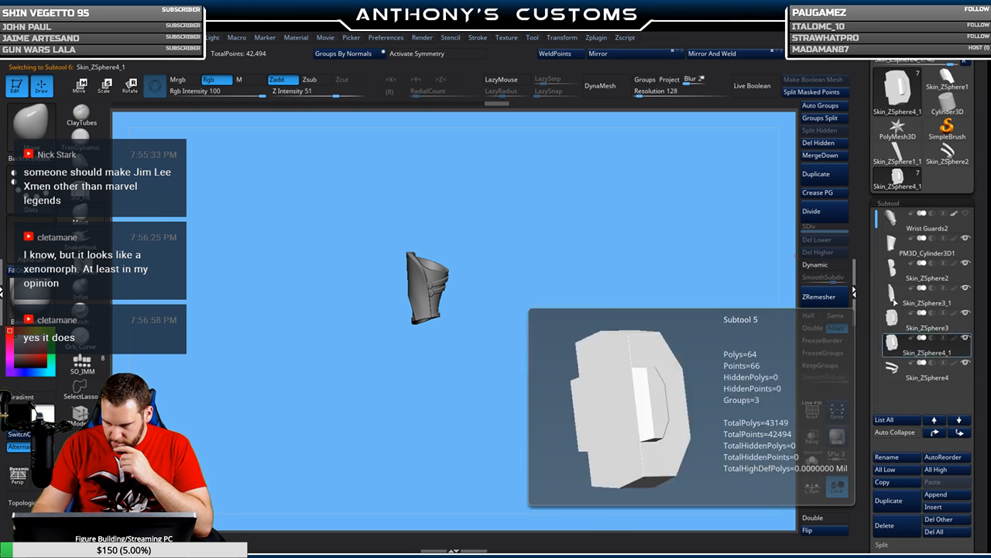
left_click(829, 266)
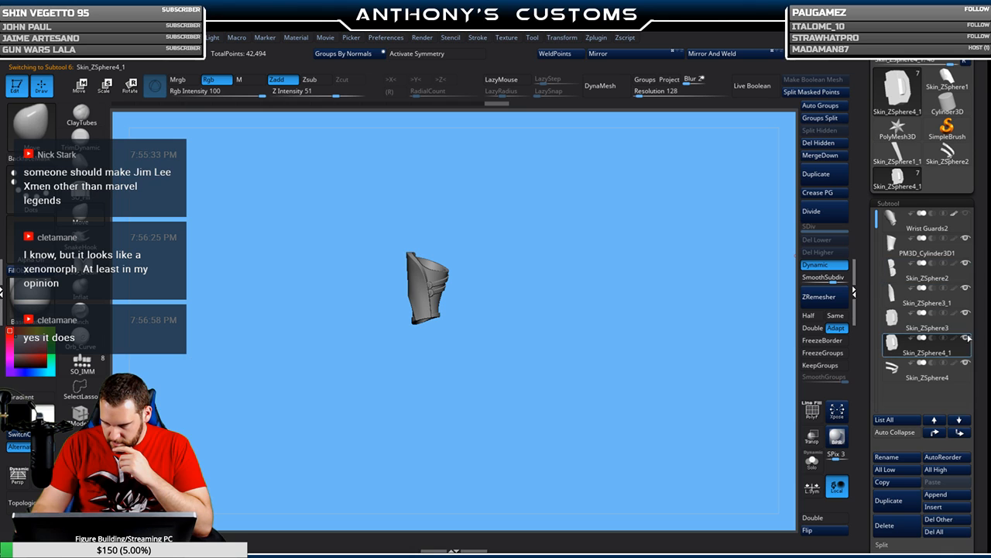
left_click(960, 422)
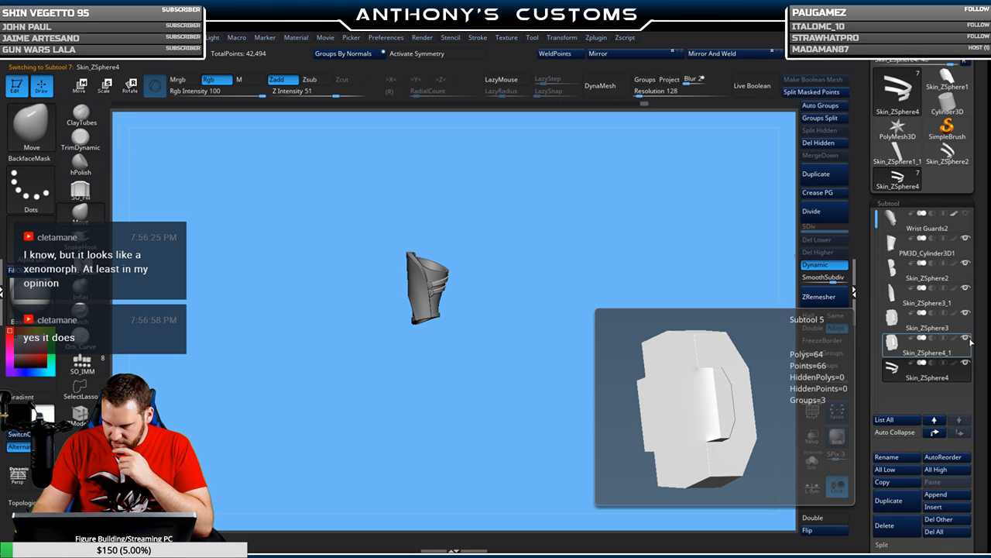
- Give the two strap buckles separate polygroups with Auto Groups and split them into individual subtools
left_click_drag(549, 291, 595, 395, "alt")
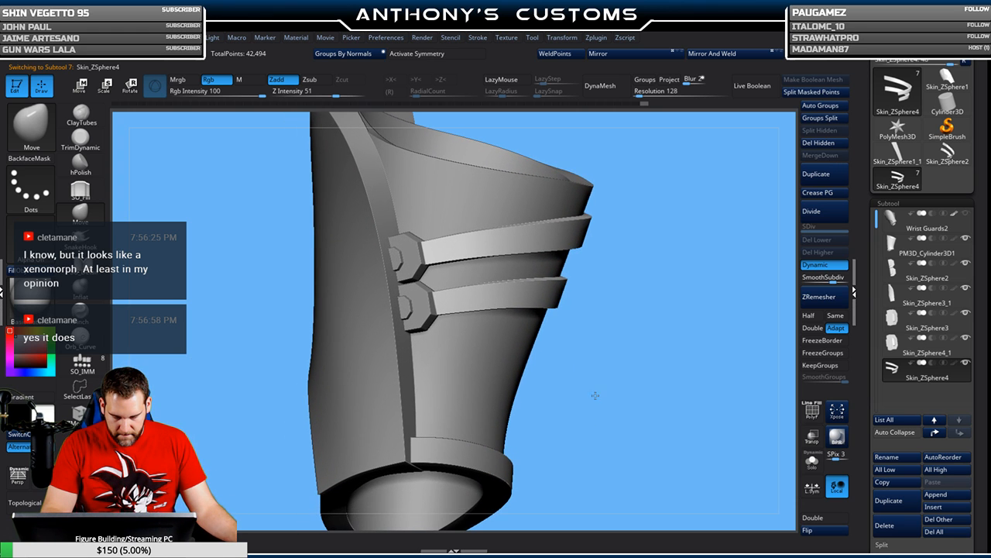
left_click(419, 311, "alt")
key("shift+f")
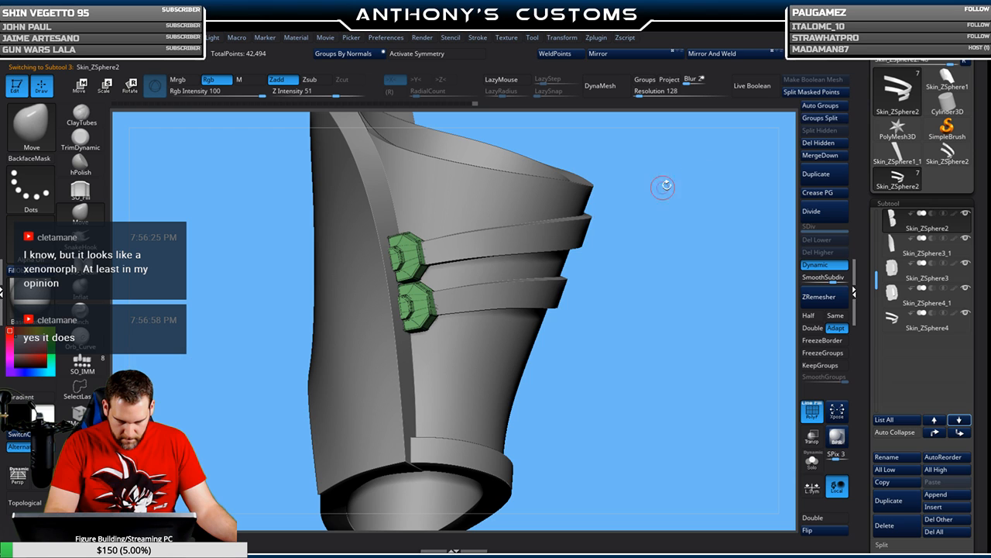
left_click(827, 106)
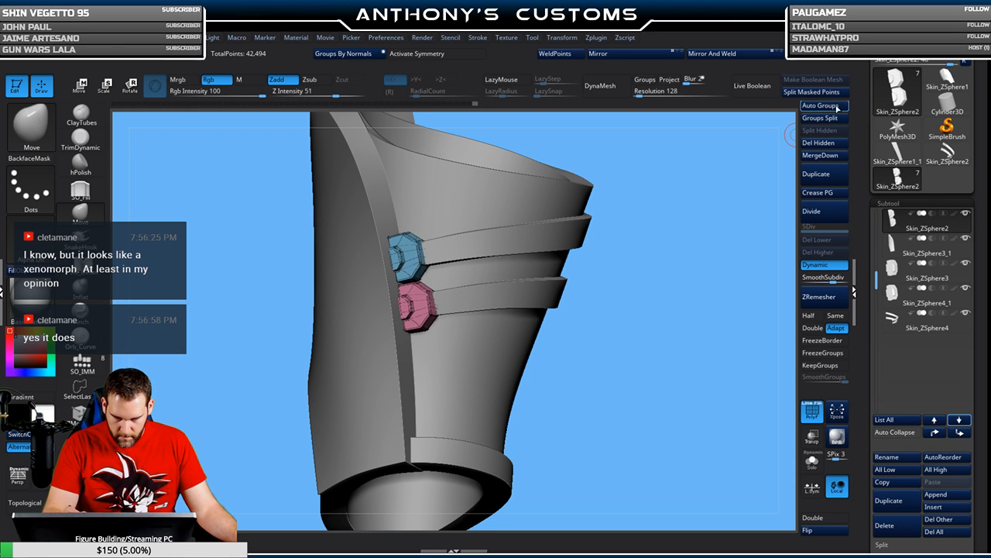
left_click(826, 118)
left_click(786, 139)
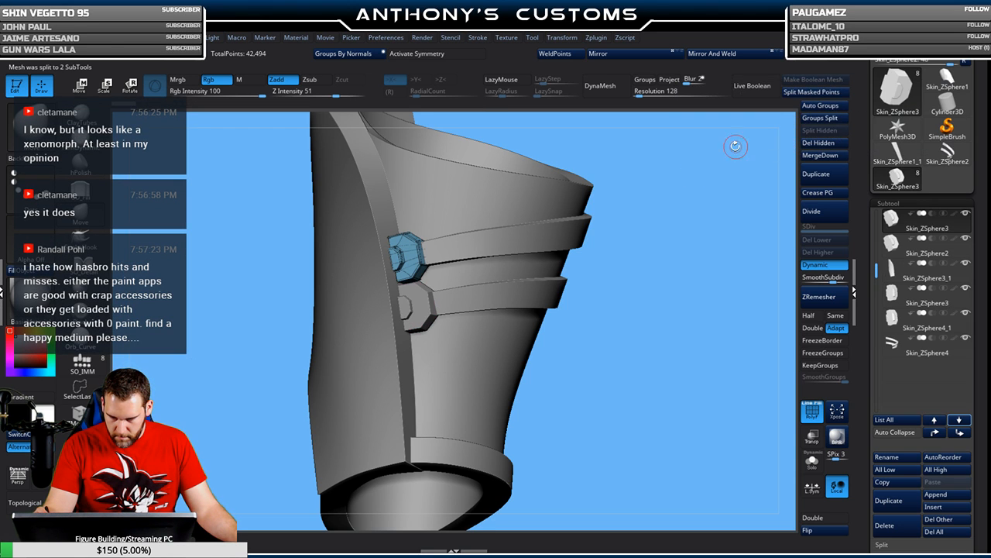
- Nudge the lower buckle down along the guard by about 0.001 with the transform gizmo
left_click(418, 308, "alt")
left_click_drag(688, 211, 678, 275, "alt")
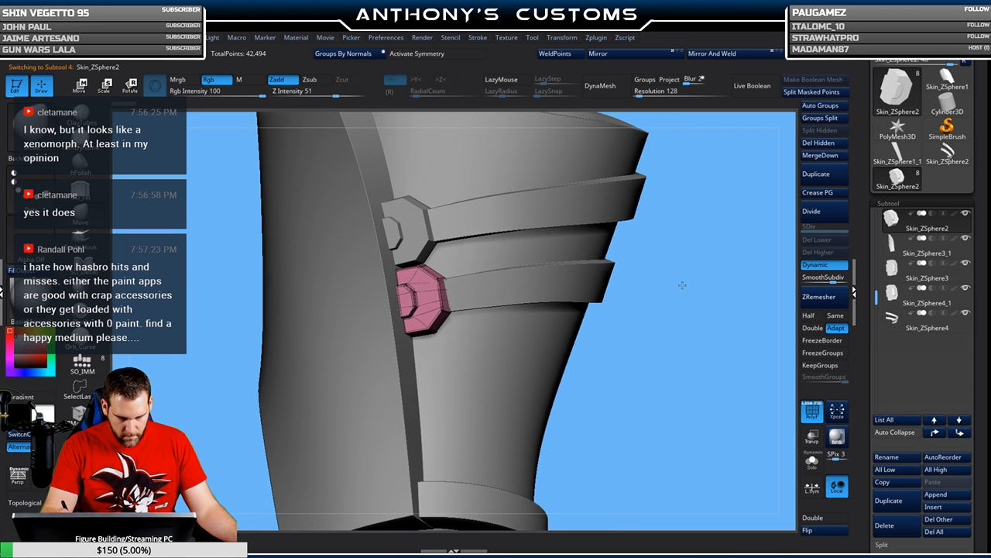
key("w")
left_click_drag(447, 218, 446, 220)
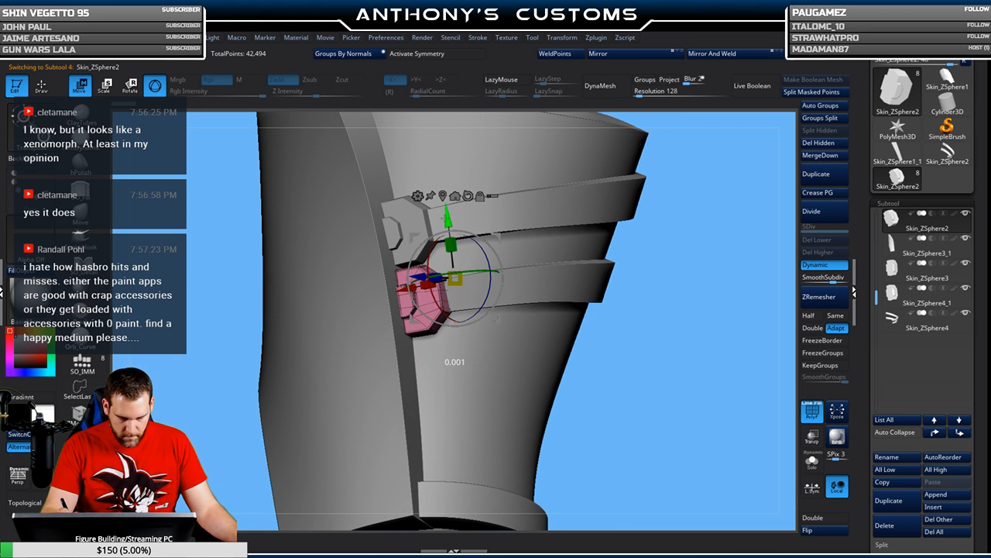
key("q")
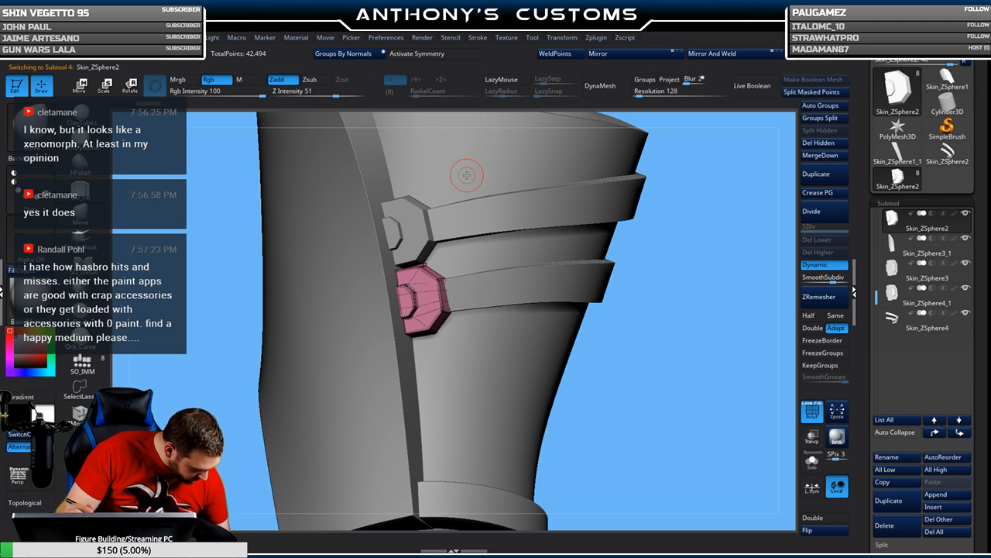
- Adjust the lower strap's free end against its buckle with the Move brush and check both straps on the guard
left_click_drag(712, 304, 689, 303)
left_click_drag(667, 346, 692, 349)
left_click(397, 278, "alt")
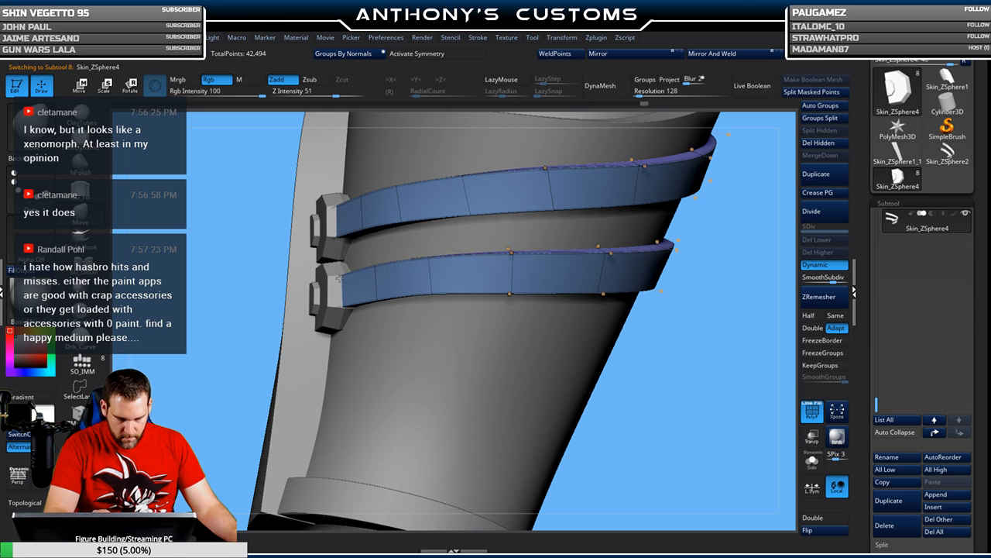
left_click_drag(387, 247, 342, 280)
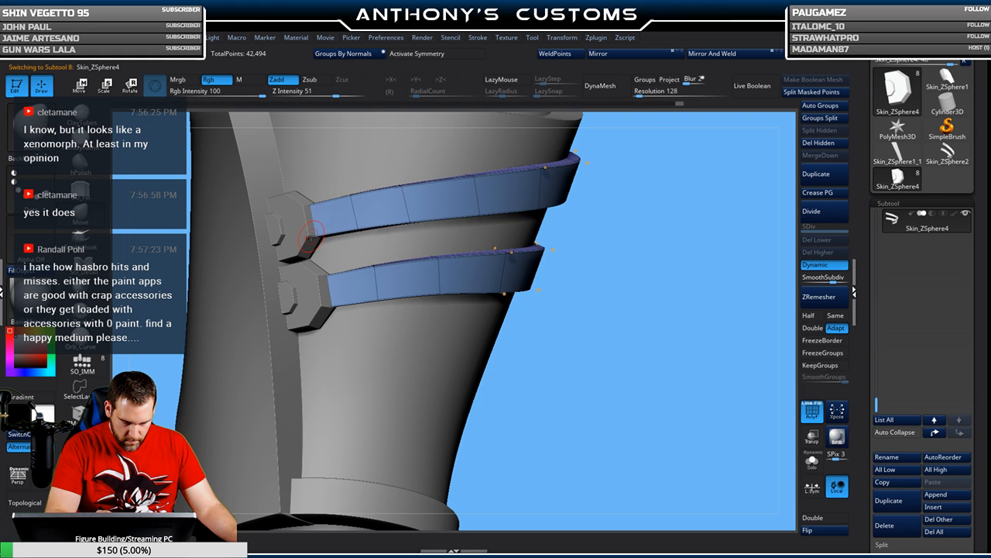
left_click_drag(643, 221, 623, 230)
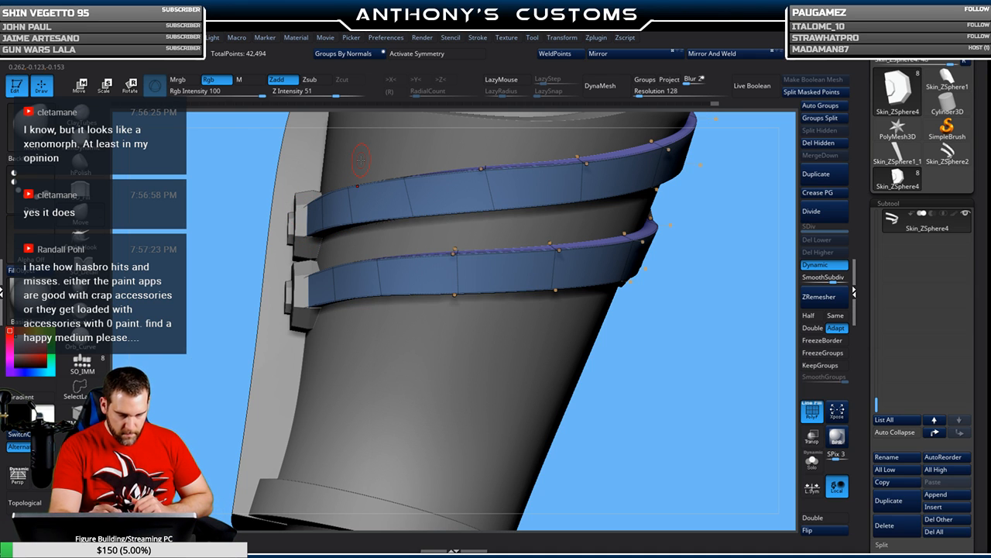
left_click_drag(651, 400, 621, 443)
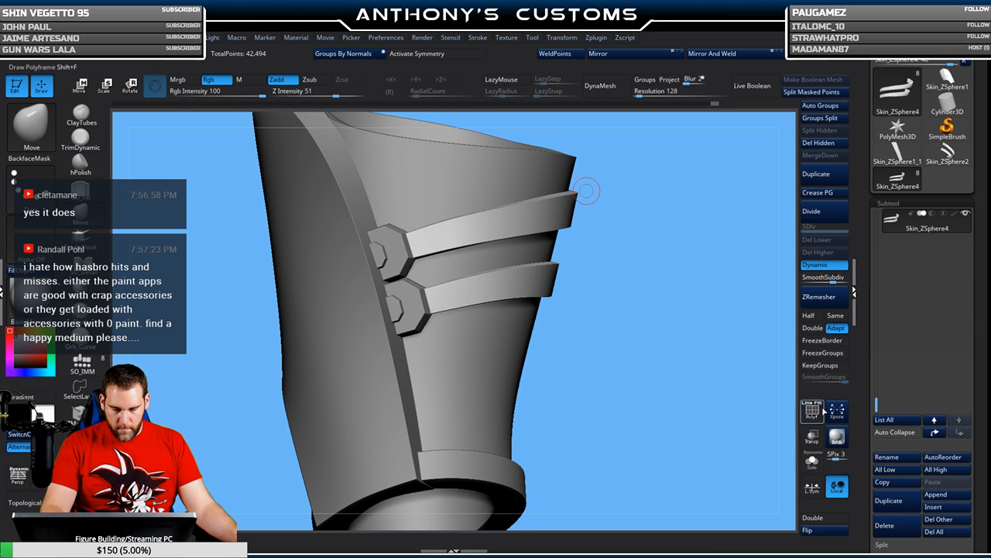
- Isolate the straps with their polyframe shown and crease the long edges near the free ends using ZModeler's Crease edge action
left_click(812, 464)
key("shift+f")
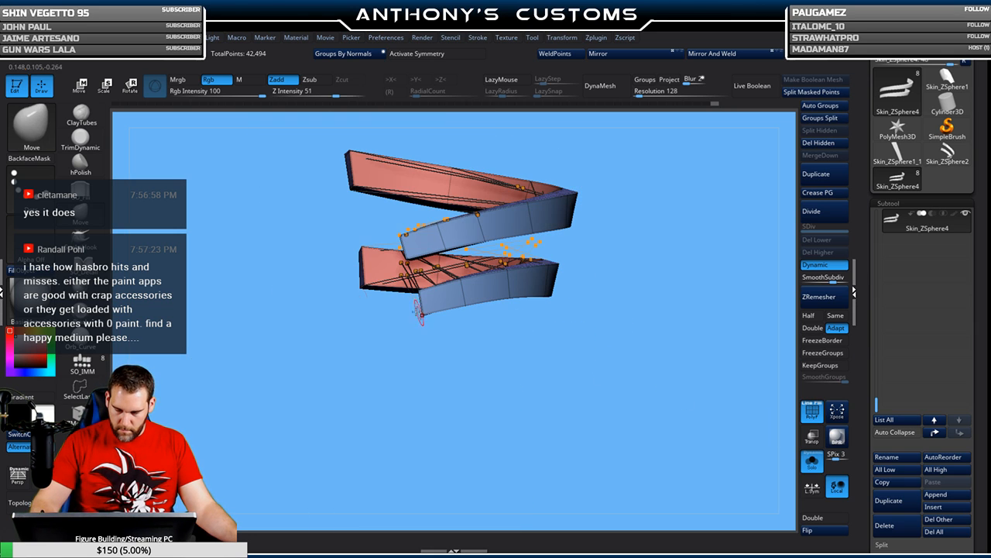
left_click(79, 414)
mouse_move(587, 362)
left_mouse_down()
mouse_move(625, 357)
mouse_move(601, 349)
left_mouse_up()
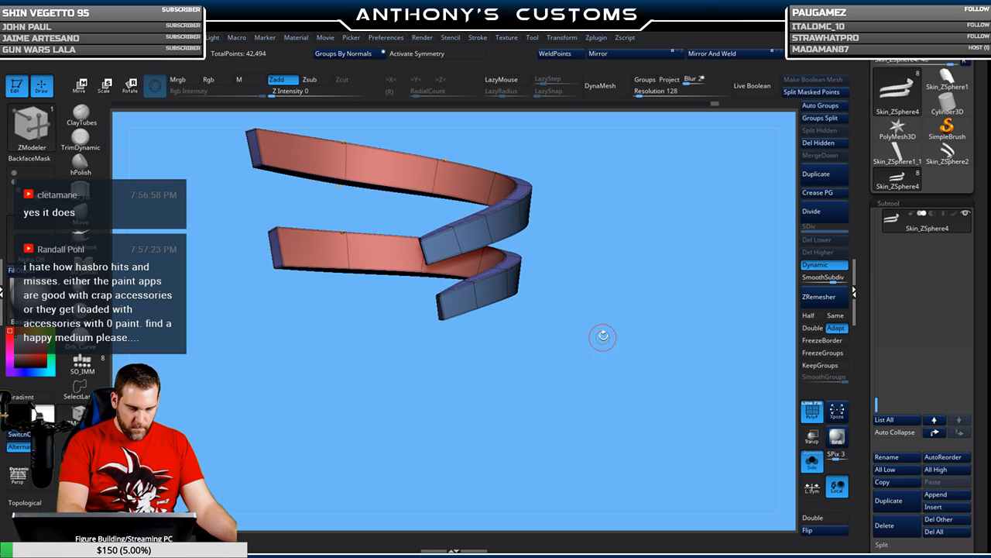
left_click_drag(624, 292, 635, 362)
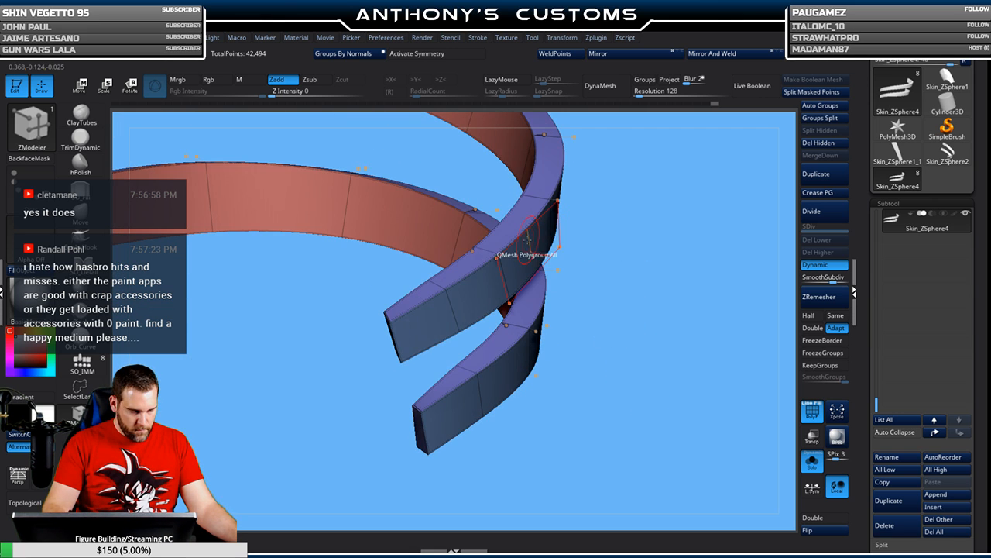
key("space")
left_click(436, 314)
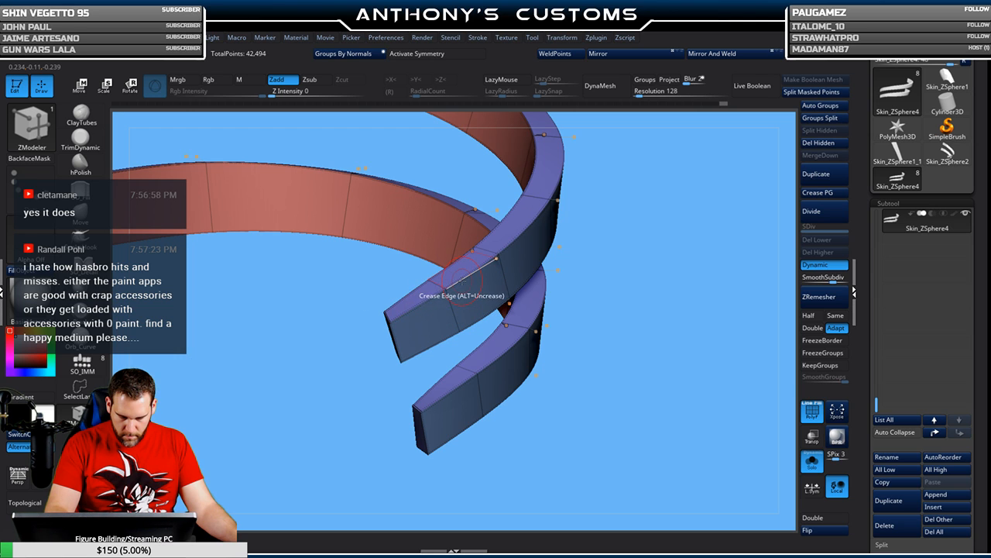
left_click(429, 297)
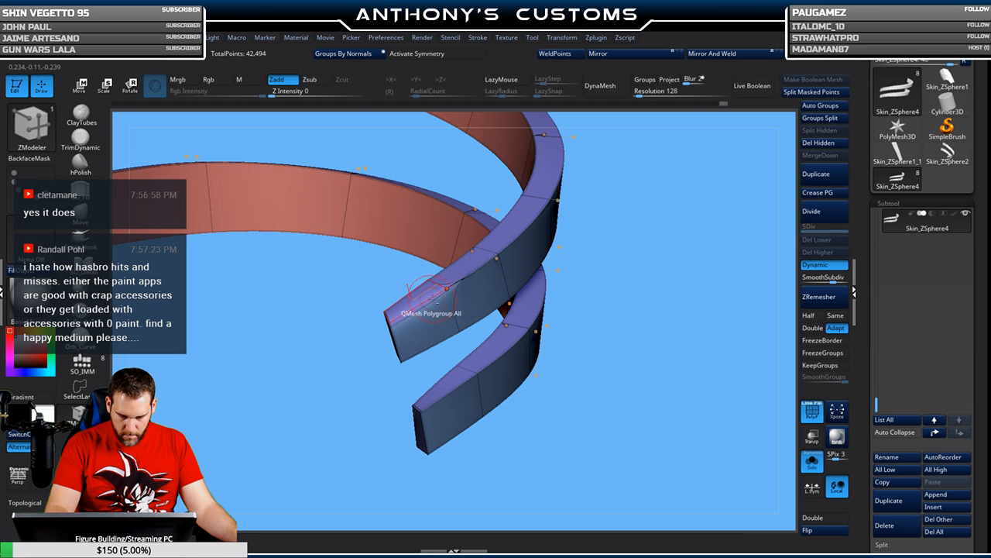
left_click(480, 346)
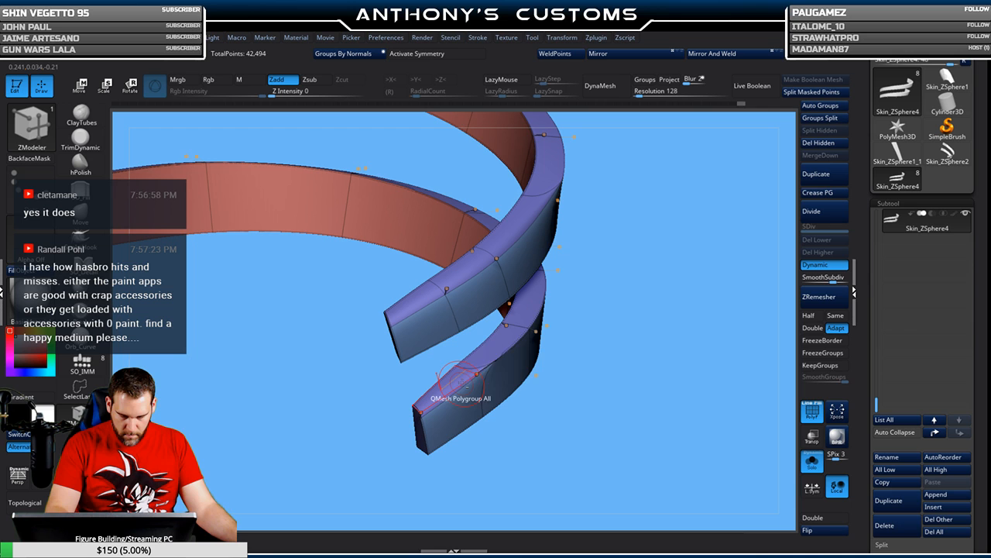
left_click_drag(638, 271, 637, 316)
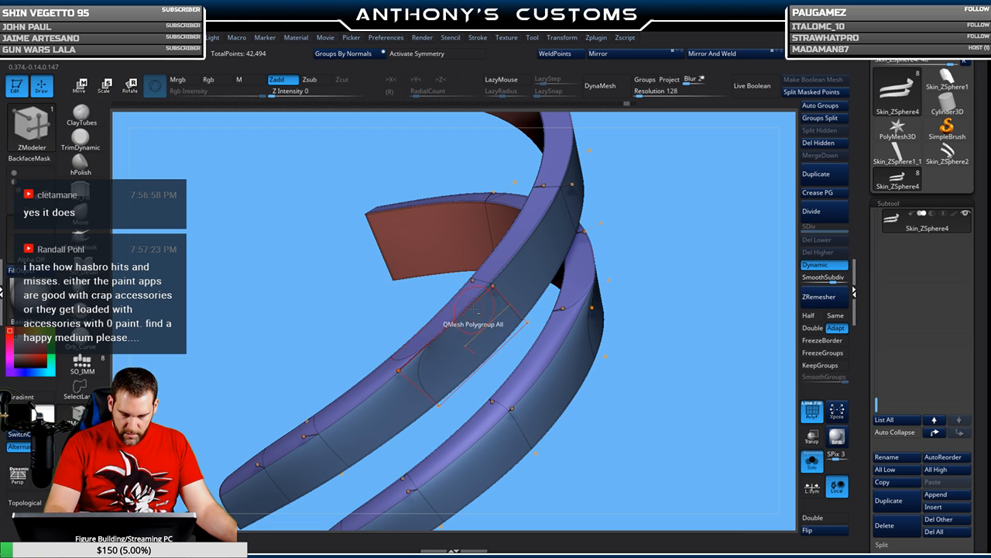
left_click_drag(643, 233, 663, 238)
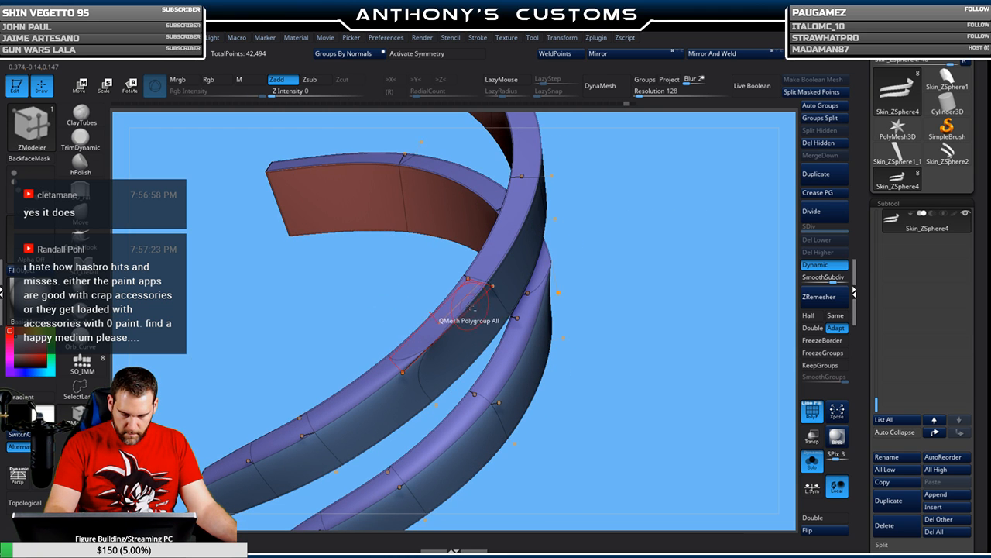
- Turn off dynamic subdivision on the straps and crease the remaining long edges around both bands
key("ctrl")
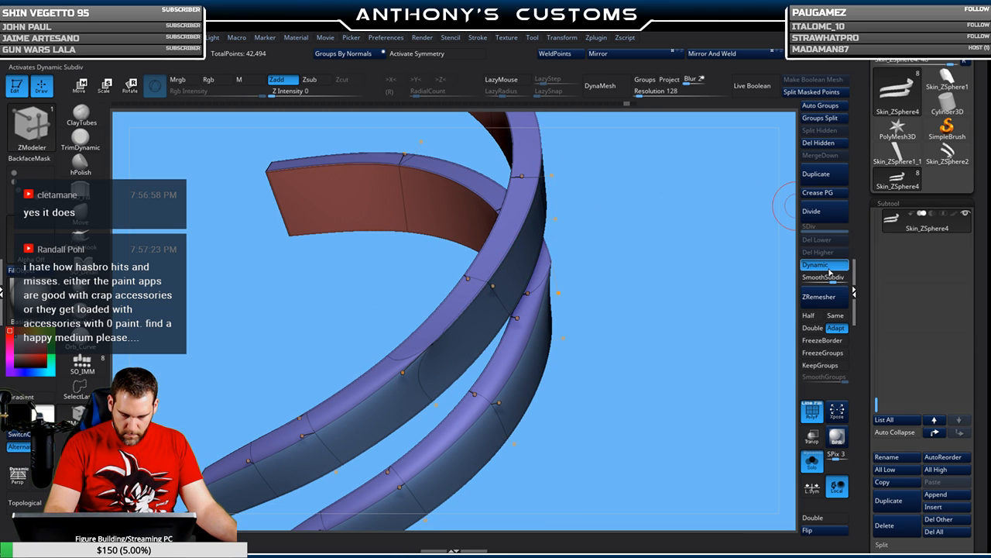
key("shift+d")
left_click_drag(634, 268, 577, 416)
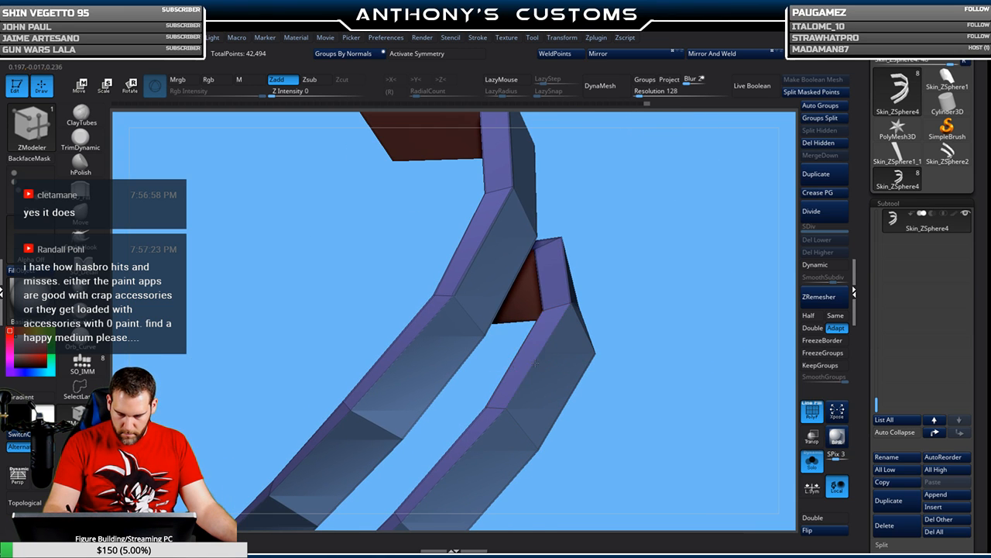
left_click_drag(642, 210, 564, 347)
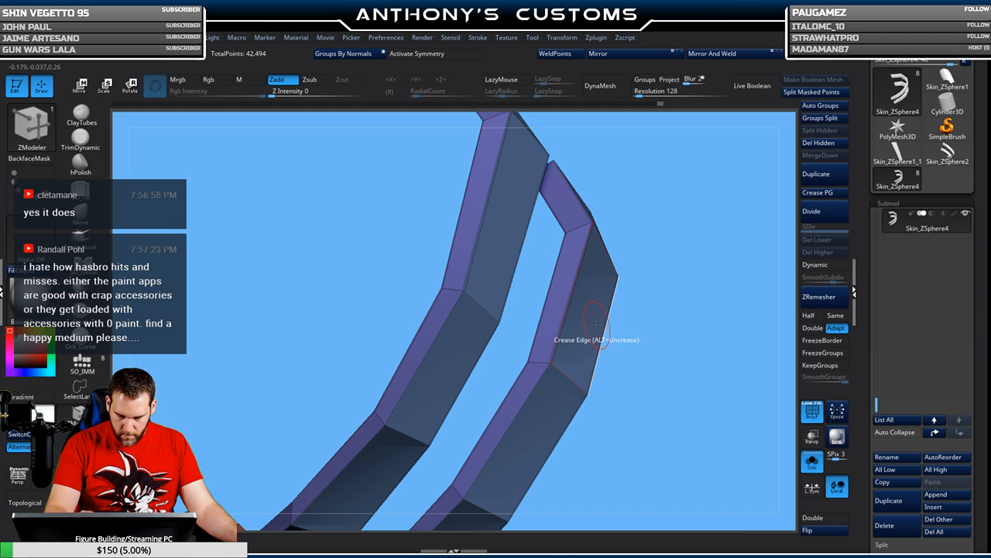
left_click_drag(703, 199, 600, 232)
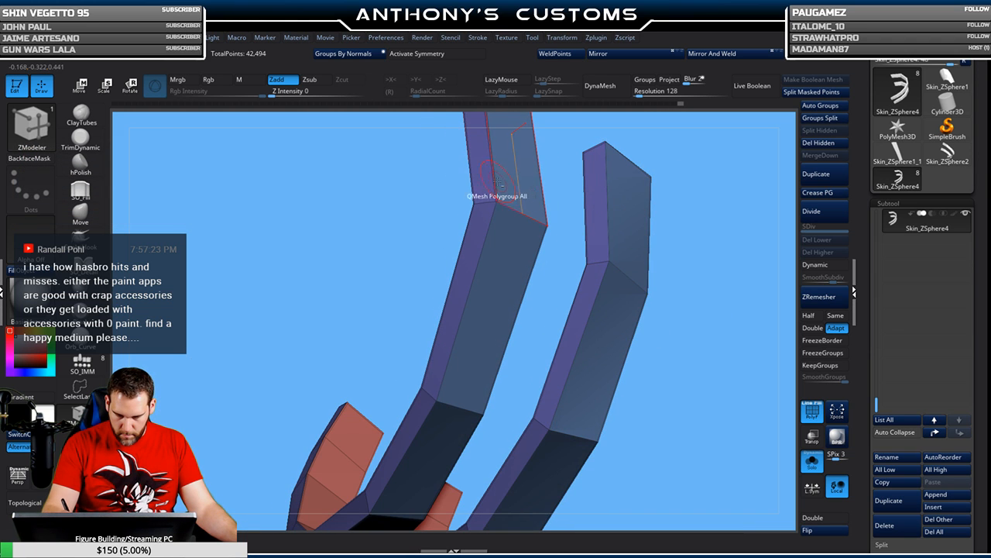
left_click_drag(702, 295, 655, 247)
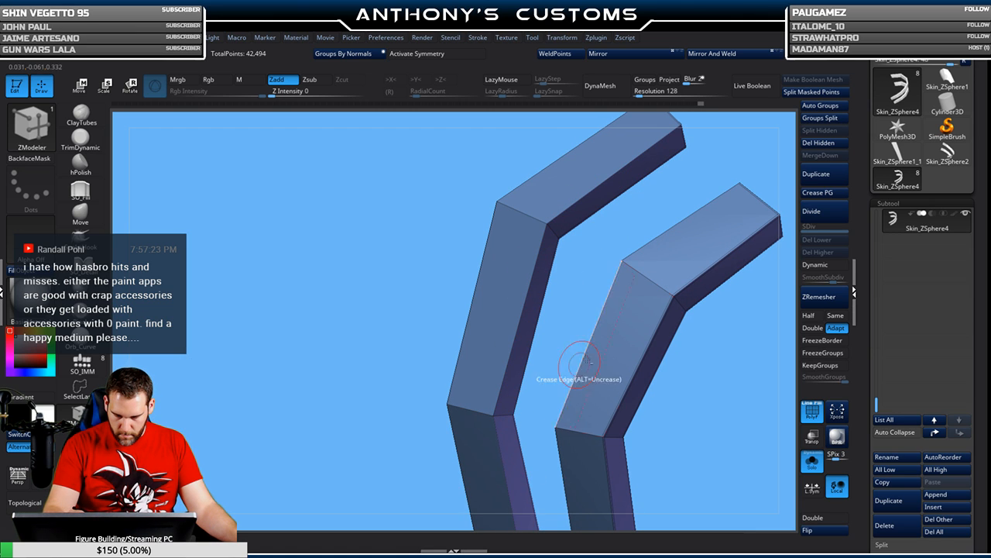
left_click_drag(696, 428, 640, 295)
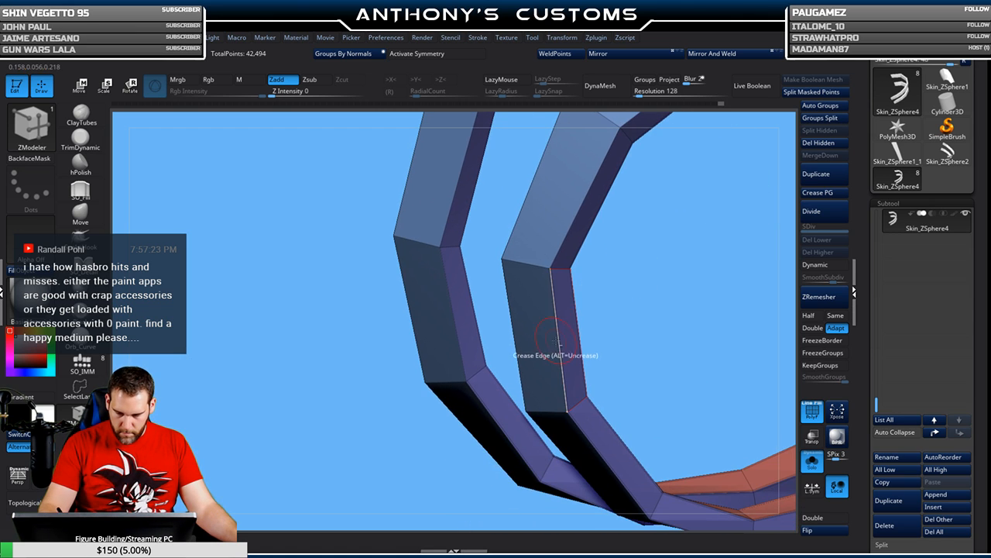
left_click_drag(681, 378, 688, 304)
left_click_drag(699, 335, 442, 310)
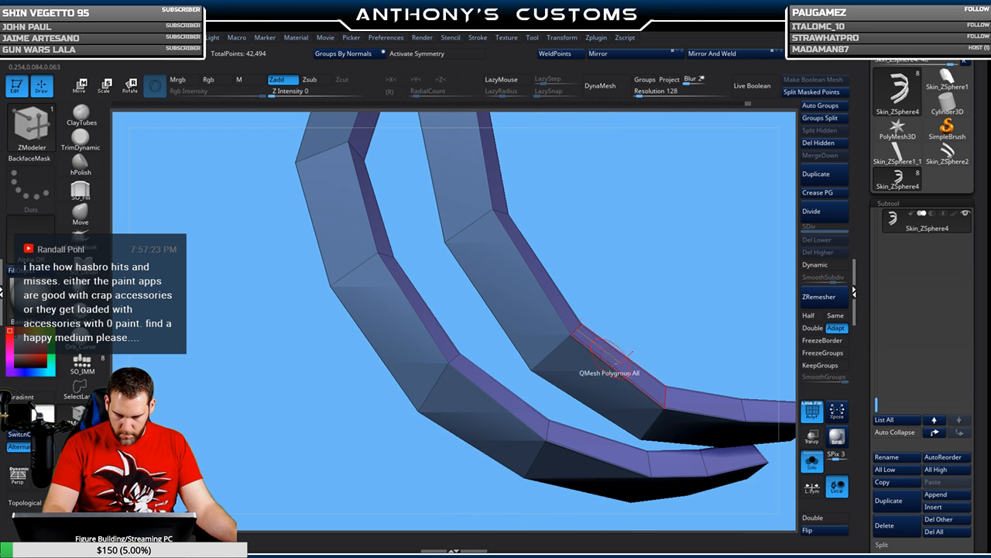
left_click_drag(731, 314, 529, 246, "alt")
left_click_drag(571, 296, 553, 328)
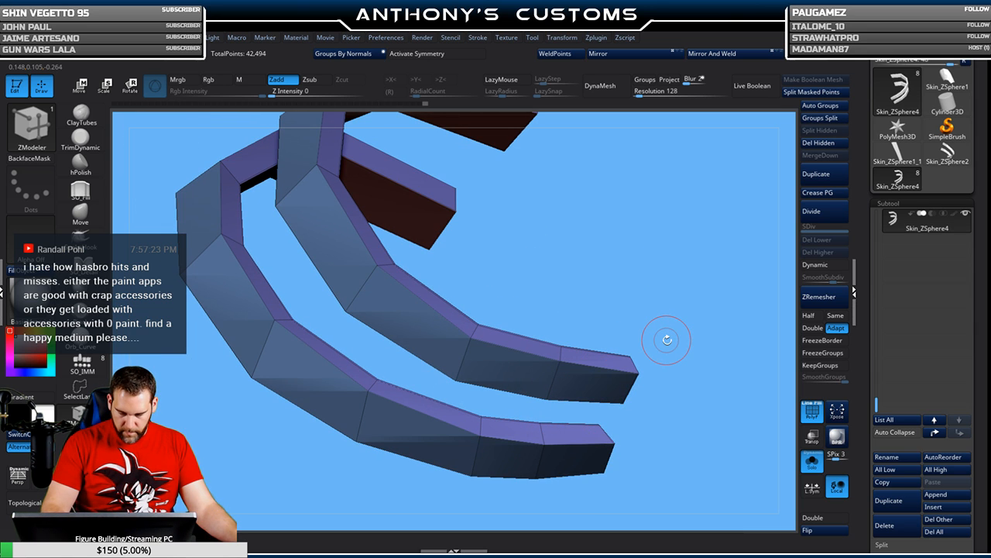
left_click(812, 462)
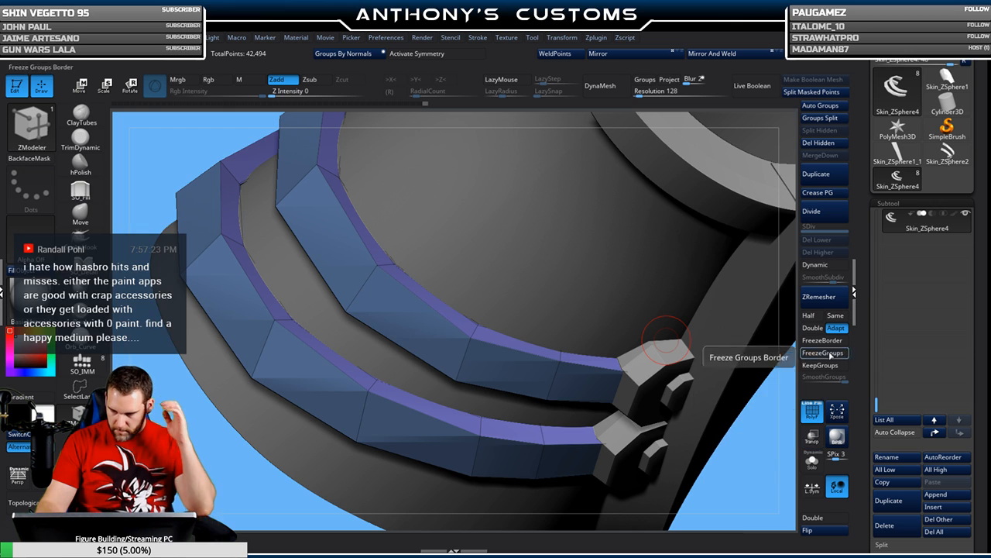
- Turn dynamic subdivision back on for the straps, hide the polyframe and check the smoothed bands on the whole guard
left_click(828, 265)
key("shift+d")
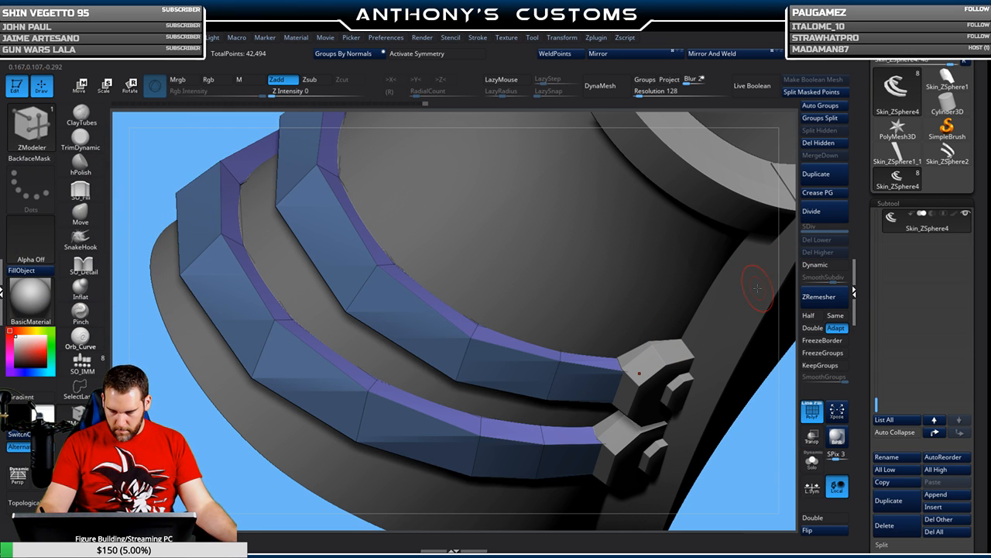
key("d")
key("f")
key("f")
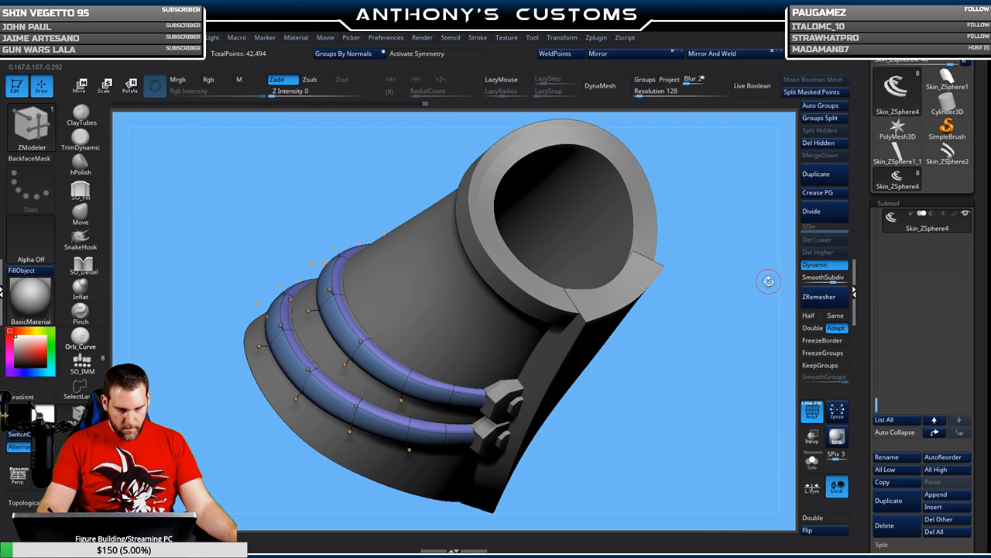
key("shift+f")
mouse_move(688, 339)
left_mouse_down()
mouse_move(648, 499)
mouse_move(677, 420)
mouse_move(673, 403)
mouse_move(589, 398)
mouse_move(686, 461)
mouse_move(695, 376)
mouse_move(566, 428)
mouse_move(719, 406)
mouse_move(642, 407)
mouse_move(652, 438)
mouse_move(688, 420)
mouse_move(684, 411)
left_mouse_up()
- Quick-save the wrist guard and save its project file
key("ctrl+s")
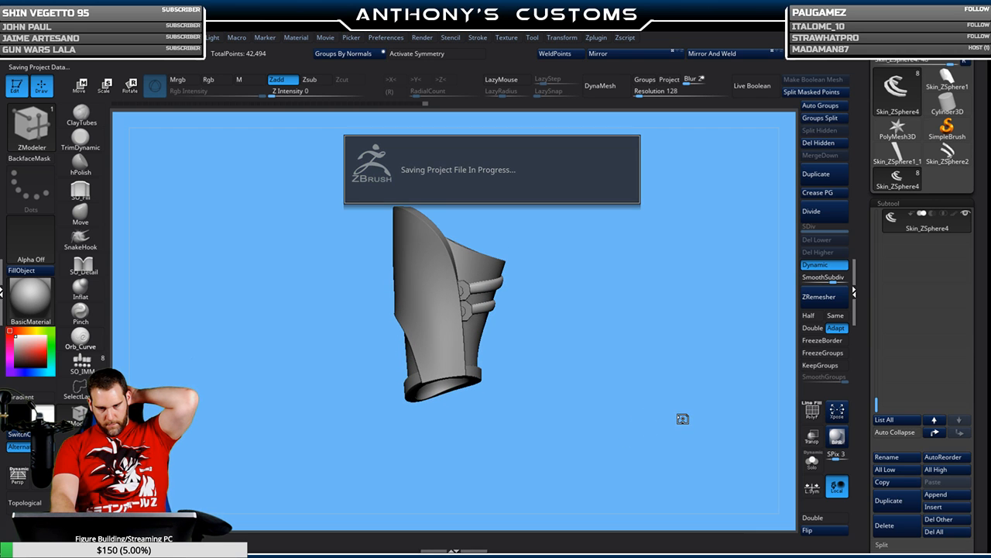
left_click_drag(674, 421, 632, 436)
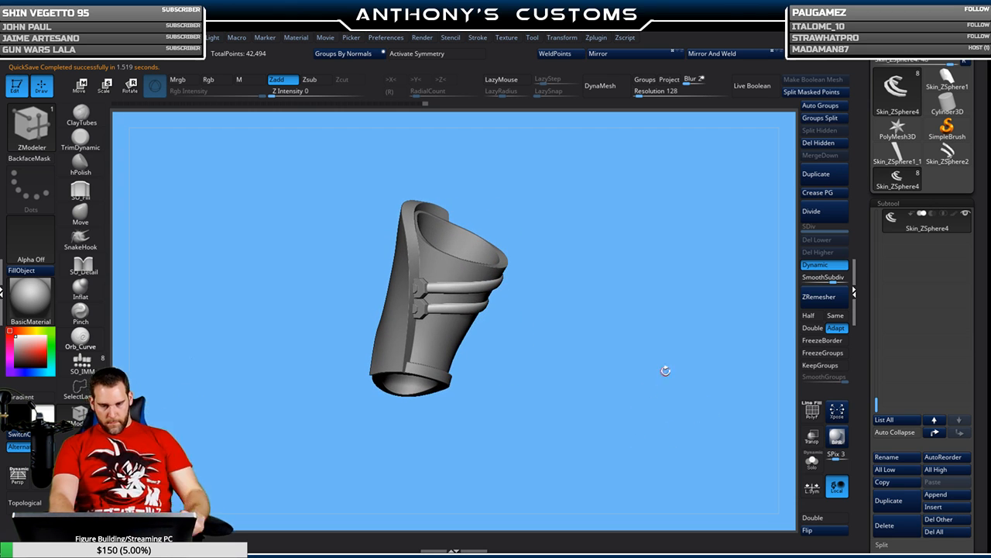
key("ctrl")
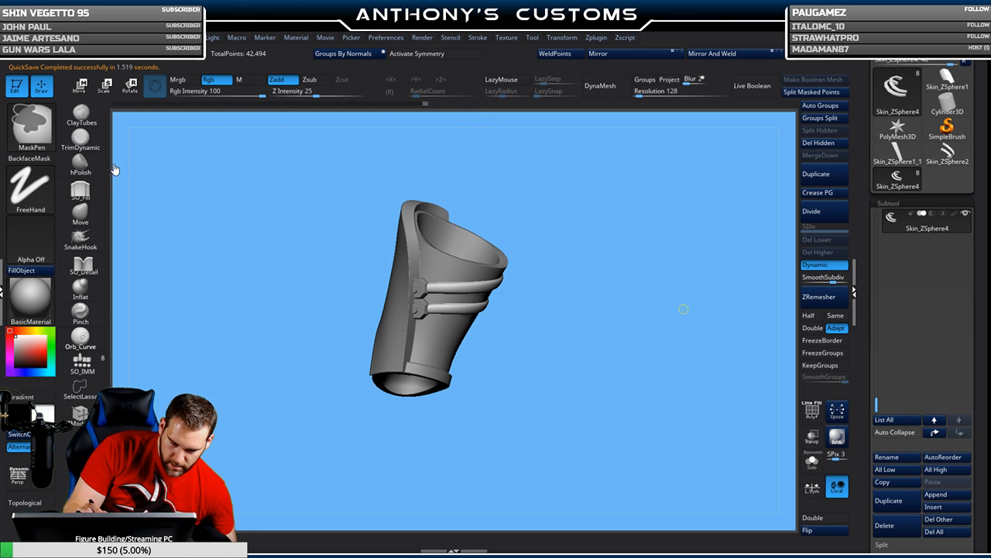
key("ctrl+s")
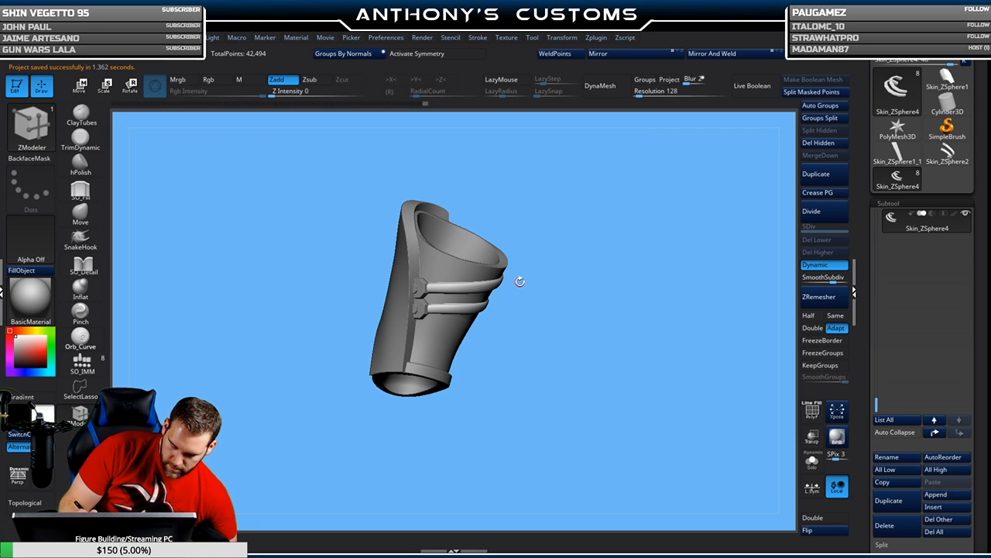
- Merge all visible wrist guard subtools into a single tool and switch to the merged tool
scroll(929, 434, "down", 4)
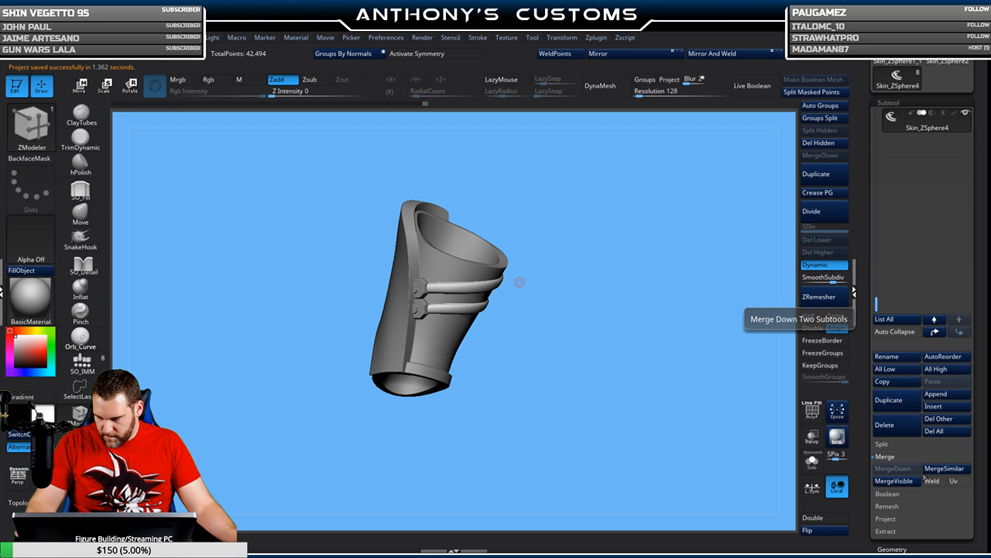
left_click(941, 469)
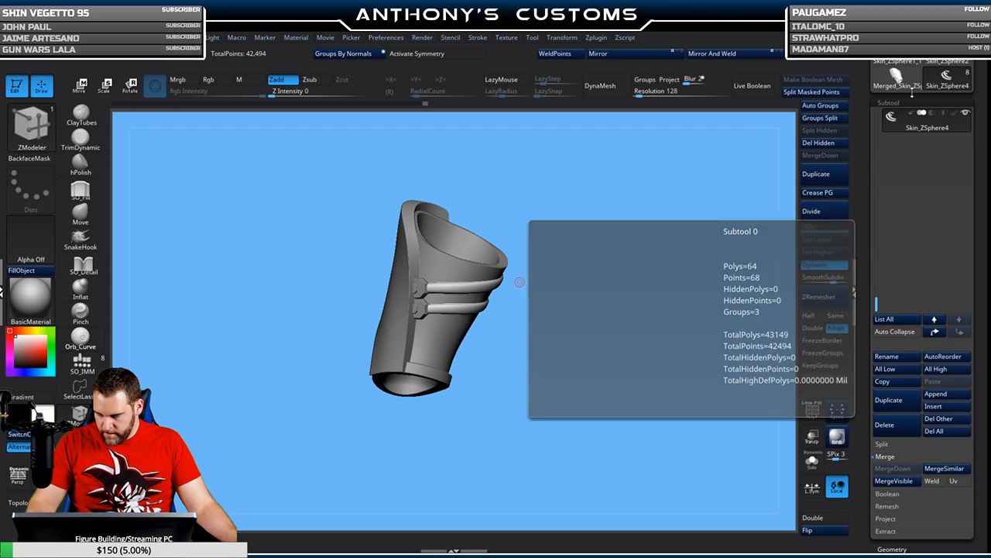
left_click(899, 77)
- Raise the merged guard's SmoothSubdiv level with dynamic subdivision on, turn dynamic subdivision off and copy the subtool
left_click(822, 264)
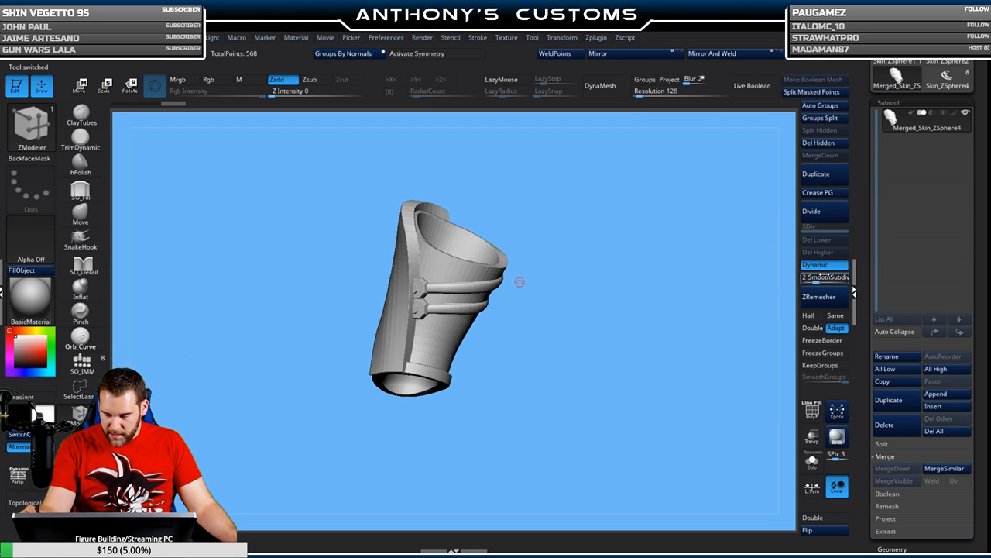
left_click_drag(815, 281, 821, 281)
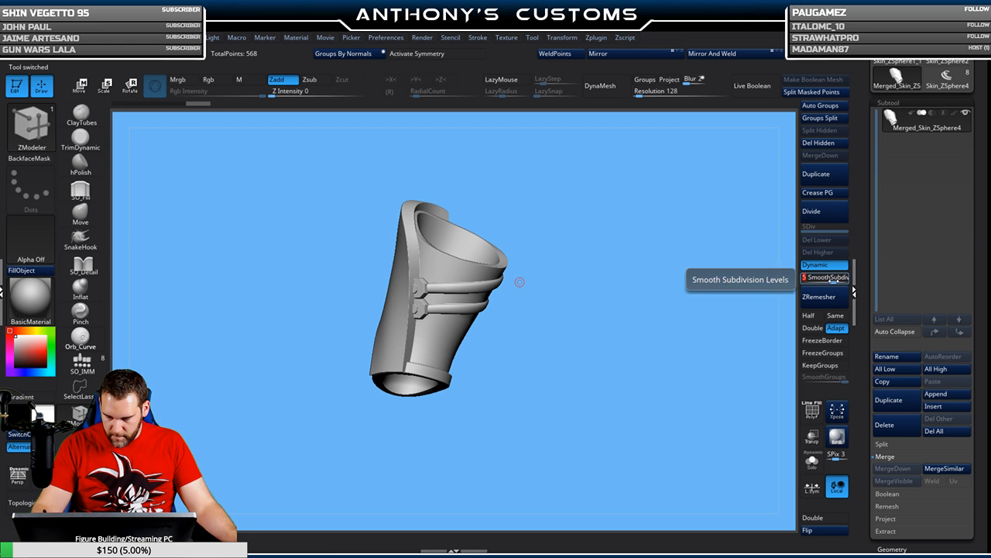
left_click(815, 264)
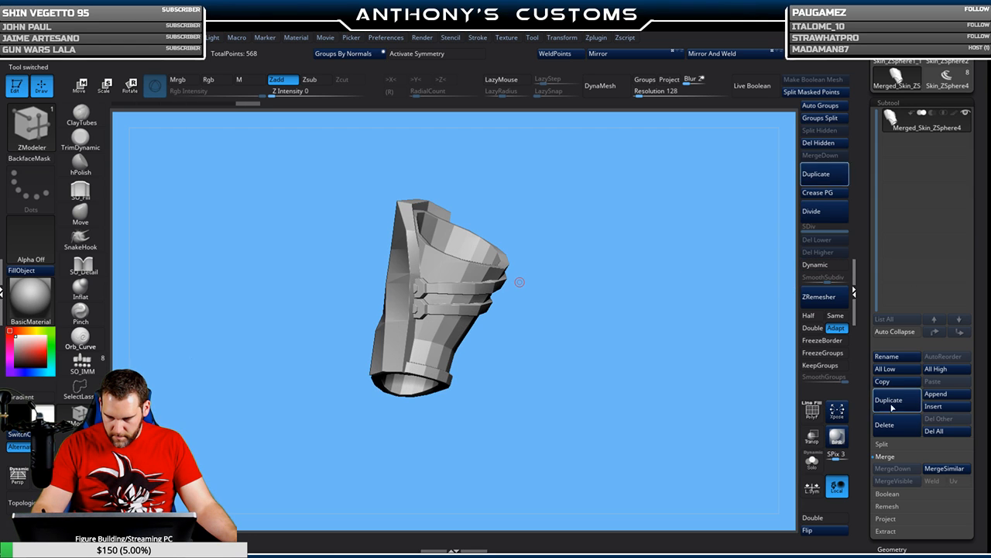
left_click(897, 383)
- Open the ActionFigureMaster84.ZPR project and frame the whole figure
key("comma")
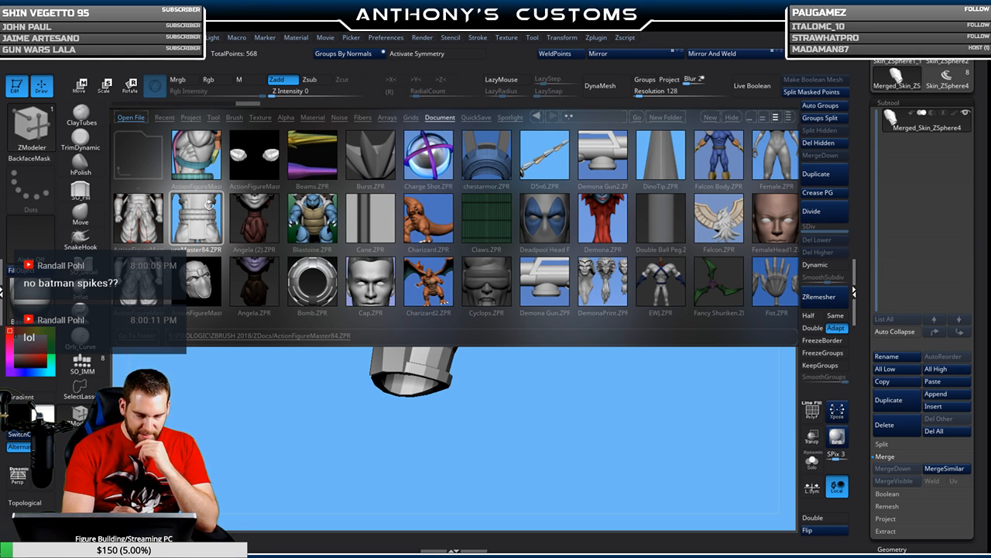
double_click(206, 206)
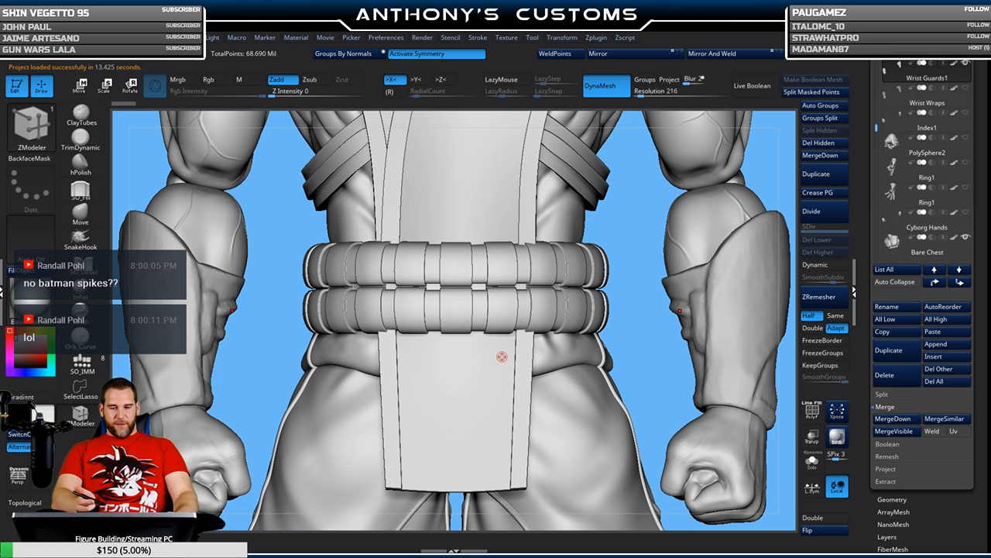
key("f")
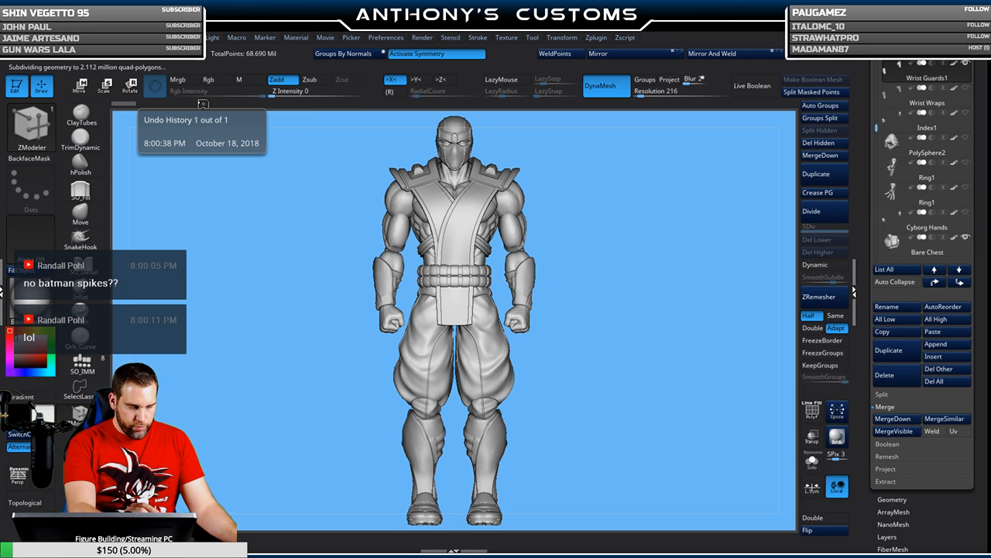
- Reload ActionFigureMaster84.ZPR and paste the copied wrist guard as a new subtool above Wrist Wraps
key("comma")
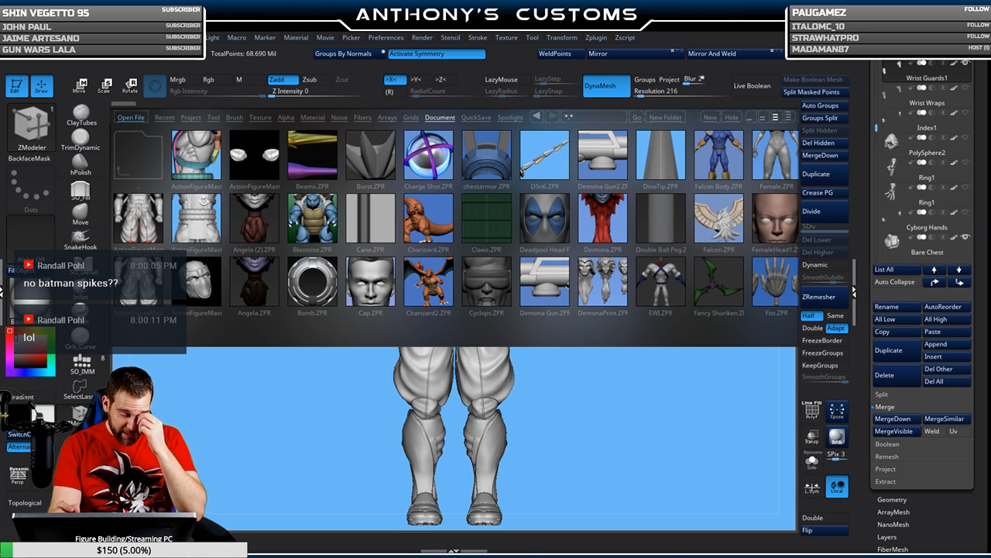
double_click(196, 207)
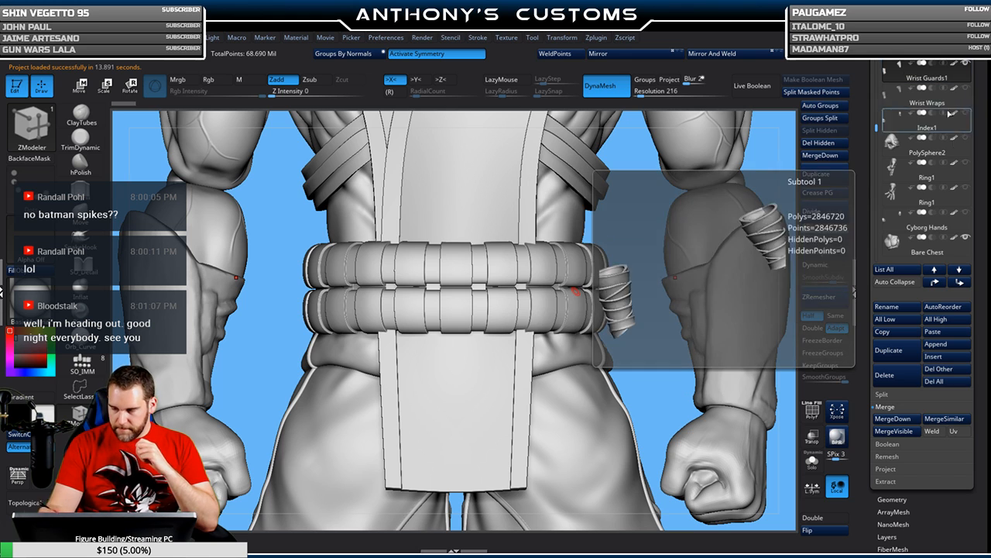
left_click(942, 334)
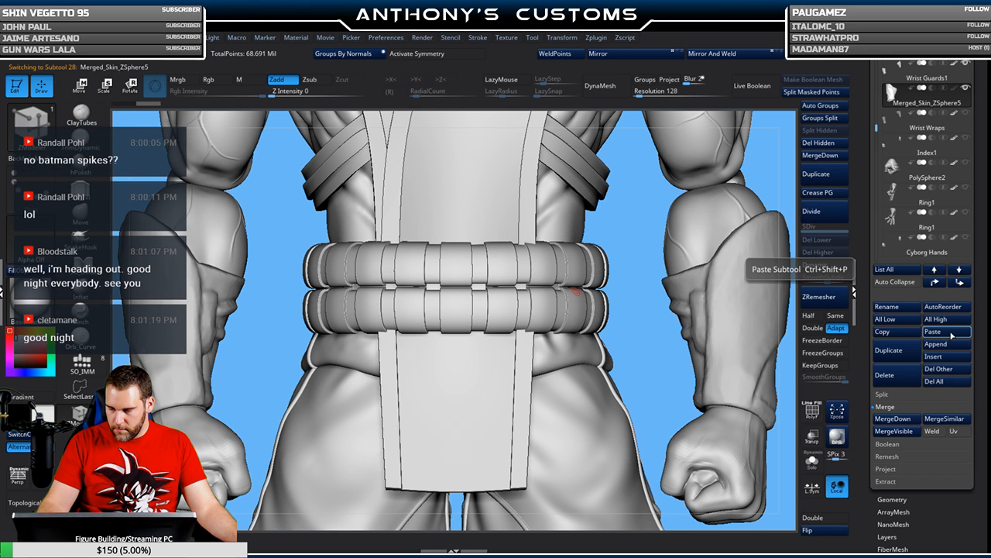
mouse_move(888, 94)
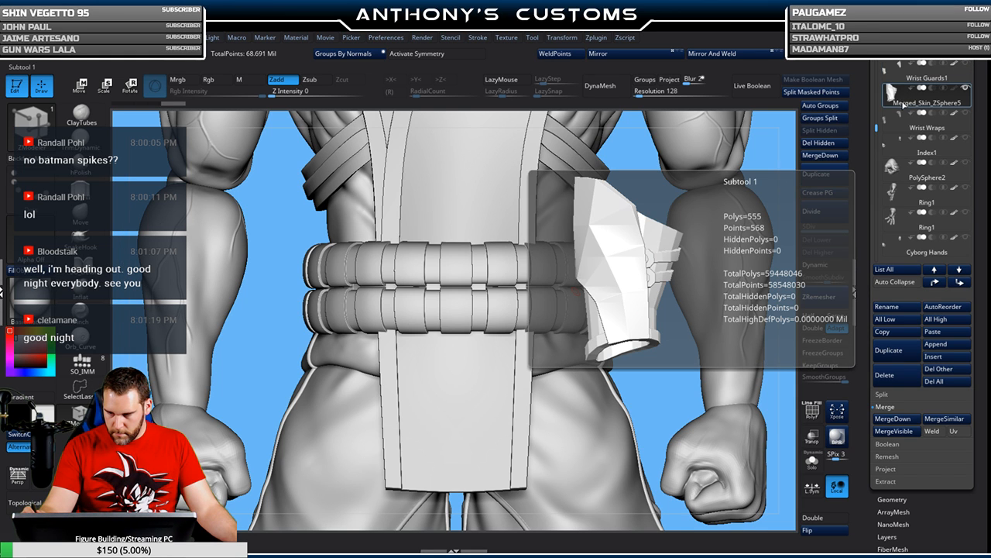
key("f")
key("f")
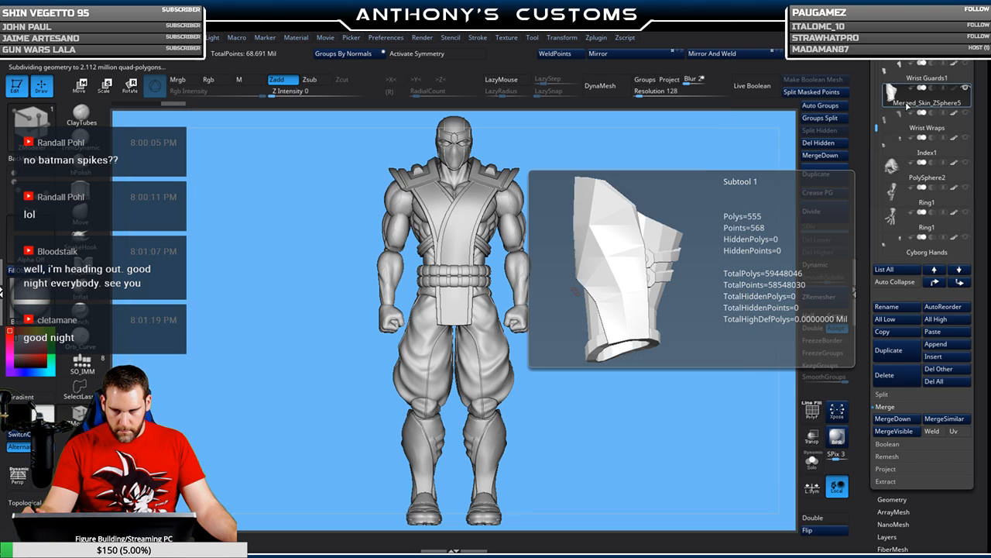
- Place the pasted guard around the figure's forearm with the transform gizmo, shifting it about -0.179 along the depth axis
key("w")
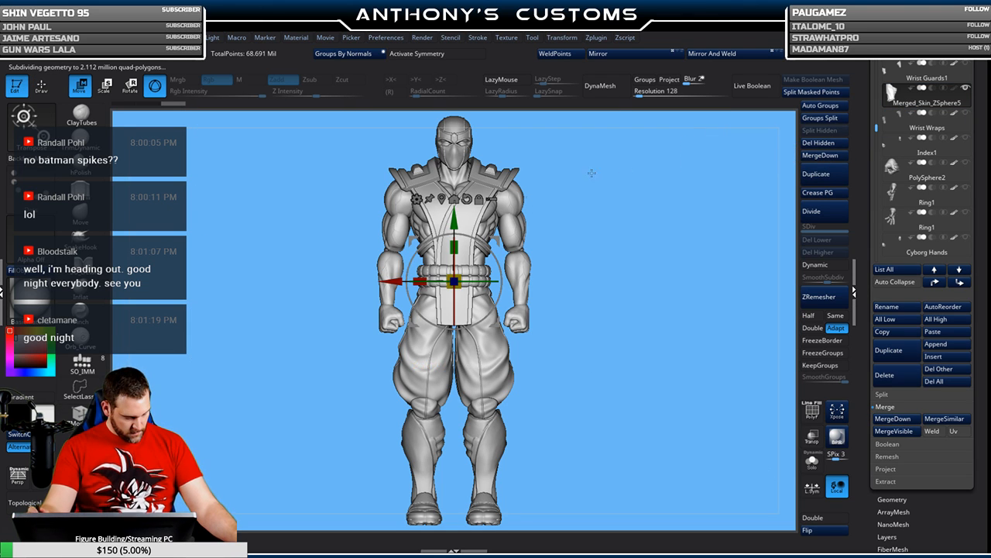
left_click_drag(343, 306, 329, 310)
left_click_drag(598, 261, 627, 443)
left_click_drag(633, 325, 681, 314, "alt")
left_click_drag(496, 270, 480, 271)
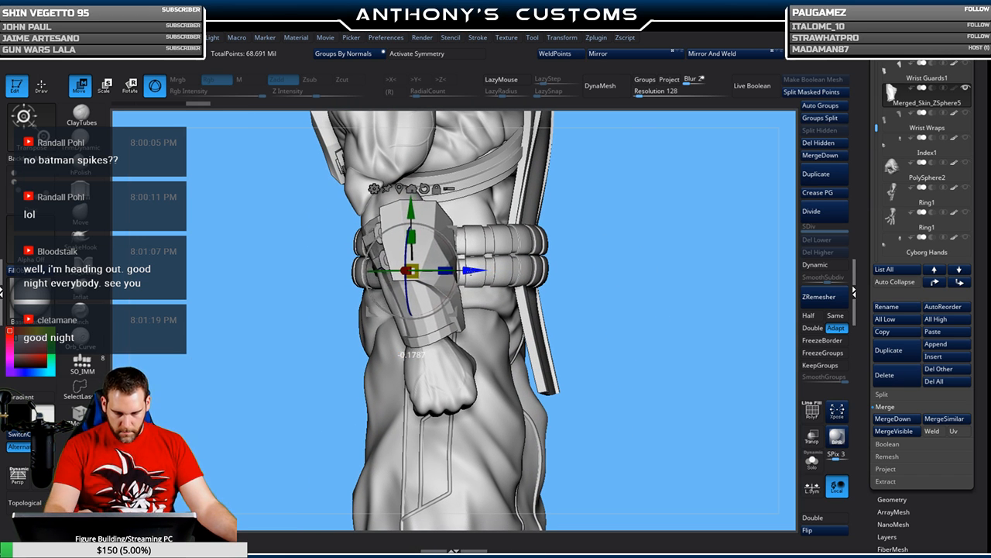
- Fine-tune the guard's fit on the forearm from several angles, including a sideways gizmo adjustment of about 0.024
left_click_drag(617, 252, 510, 244)
left_click_drag(551, 289, 549, 229)
left_click_drag(601, 258, 480, 243)
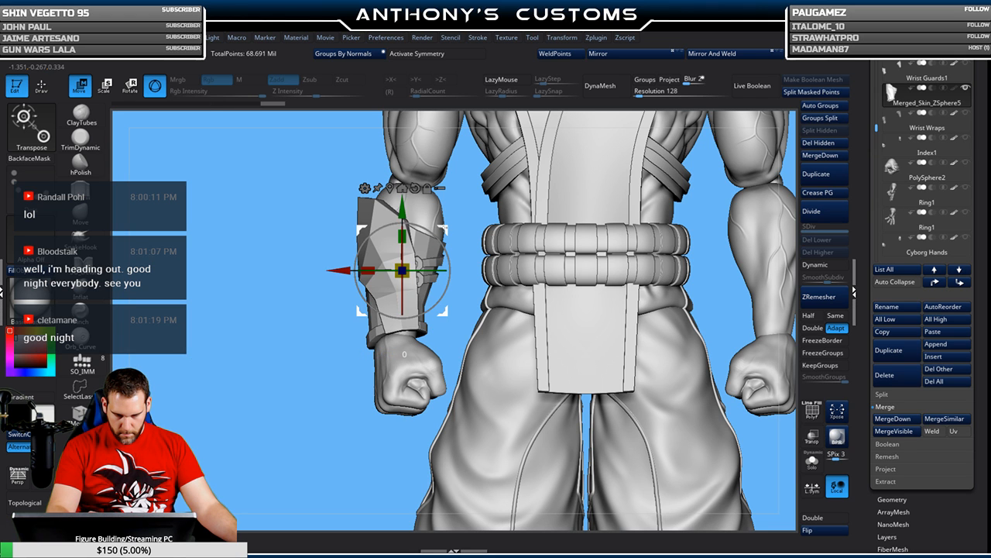
left_click_drag(322, 474, 491, 270)
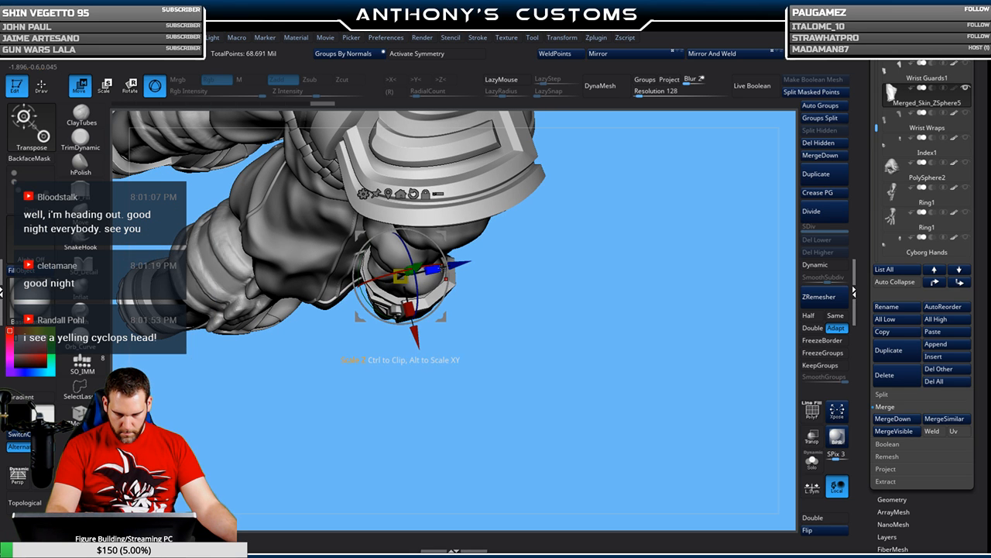
left_click_drag(576, 311, 465, 333)
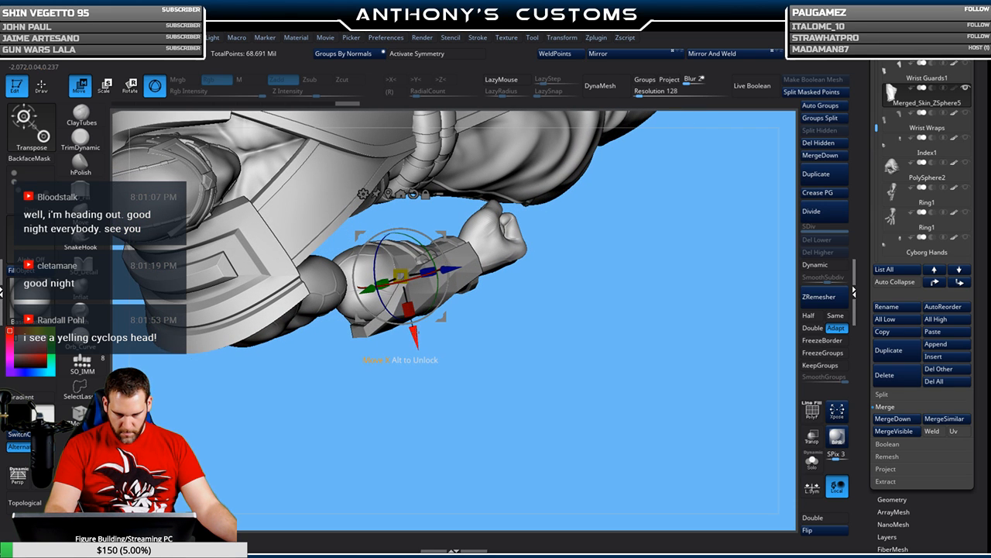
left_click_drag(407, 309, 409, 309)
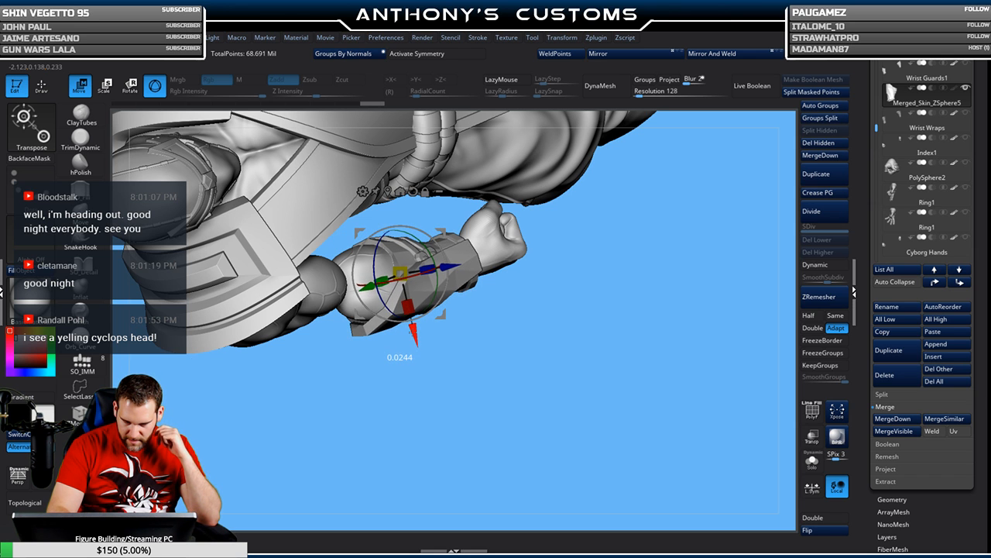
left_click_drag(469, 347, 376, 371)
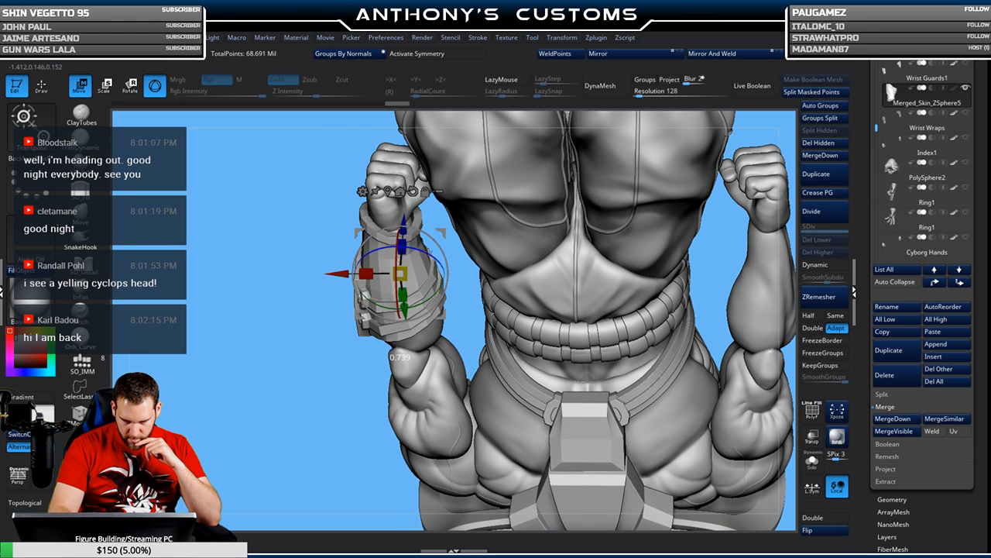
mouse_move(363, 386)
left_mouse_down()
mouse_move(346, 428)
mouse_move(340, 359)
mouse_move(372, 402)
mouse_move(354, 456)
mouse_move(327, 400)
mouse_move(332, 387)
mouse_move(338, 455)
mouse_move(345, 409)
left_mouse_up()
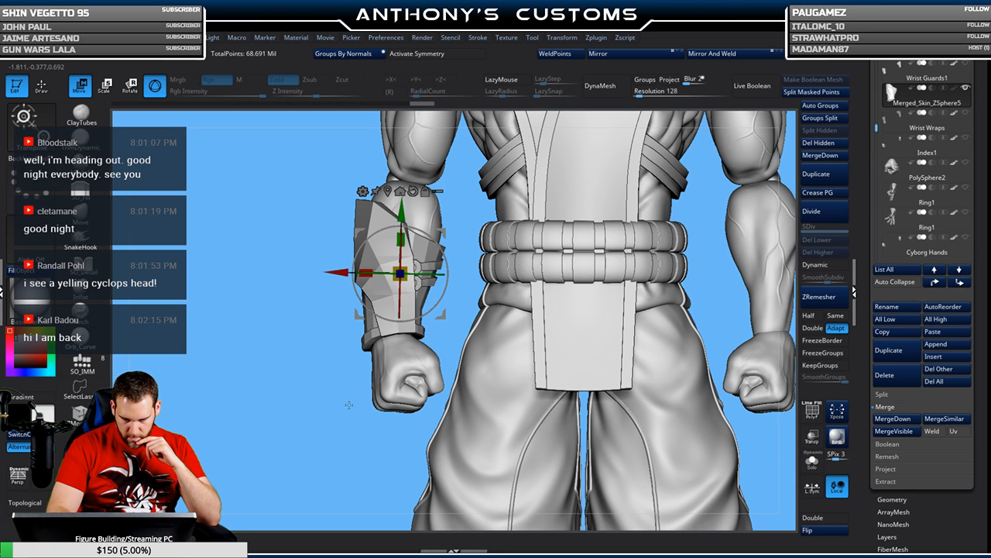
- Turn on dynamic subdivision for the placed guard and mirror it onto the opposite forearm
key("q")
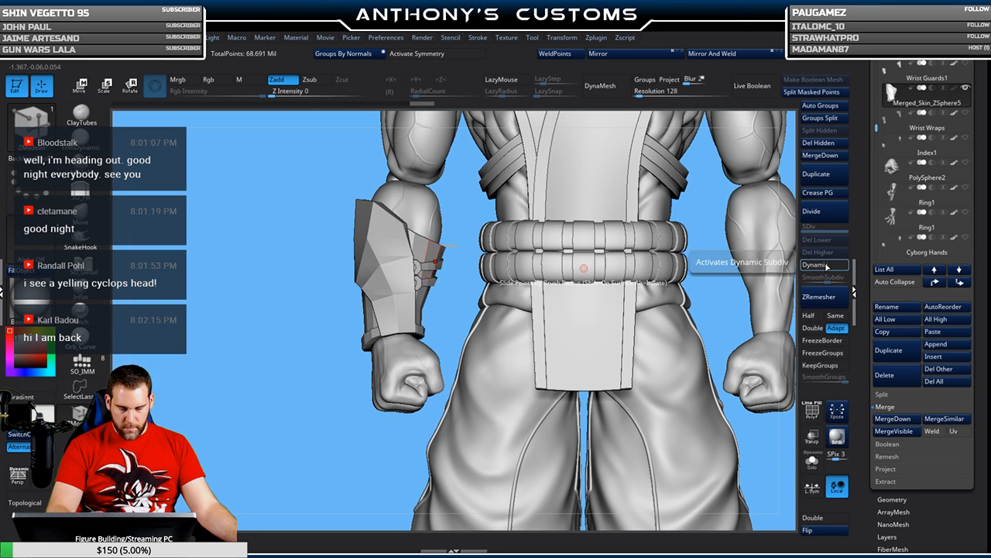
left_click(826, 266)
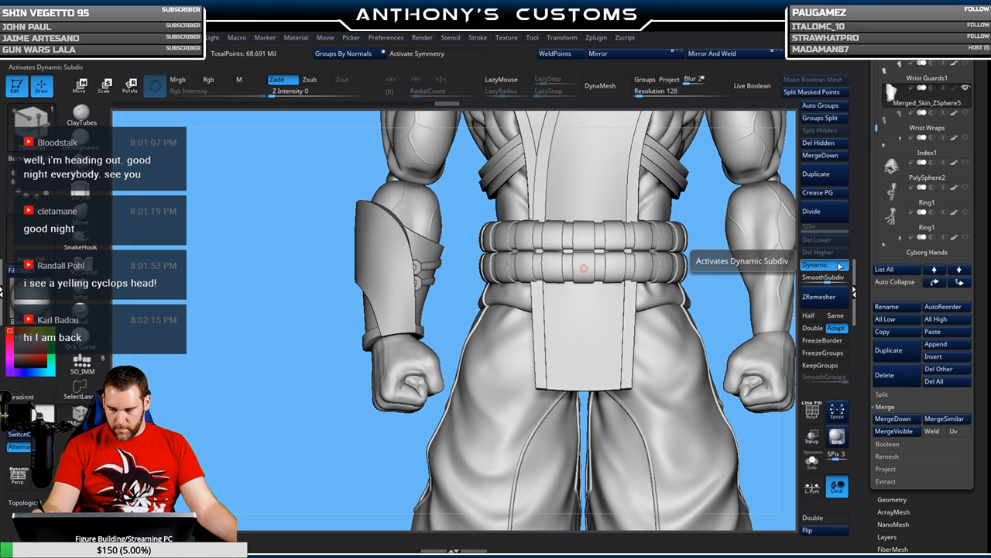
key("f")
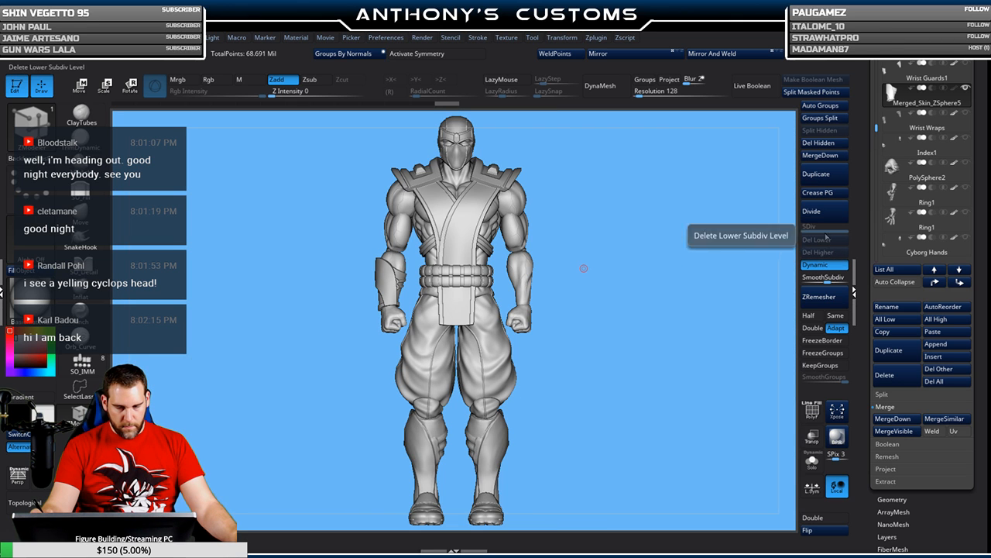
left_click_drag(618, 314, 666, 289)
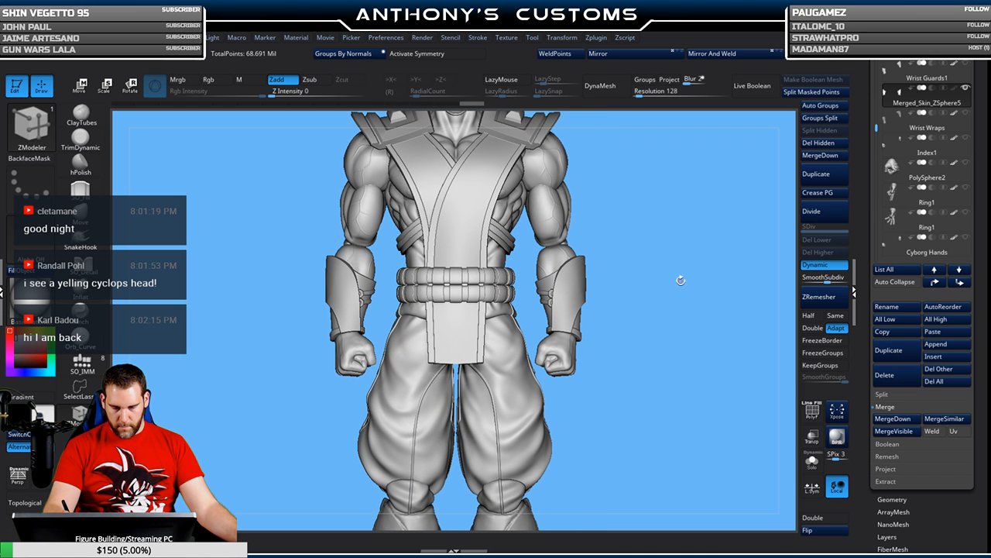
- Check both guards around the figure, show their polyframe and activate X symmetry for editing them
left_click_drag(672, 302, 601, 310)
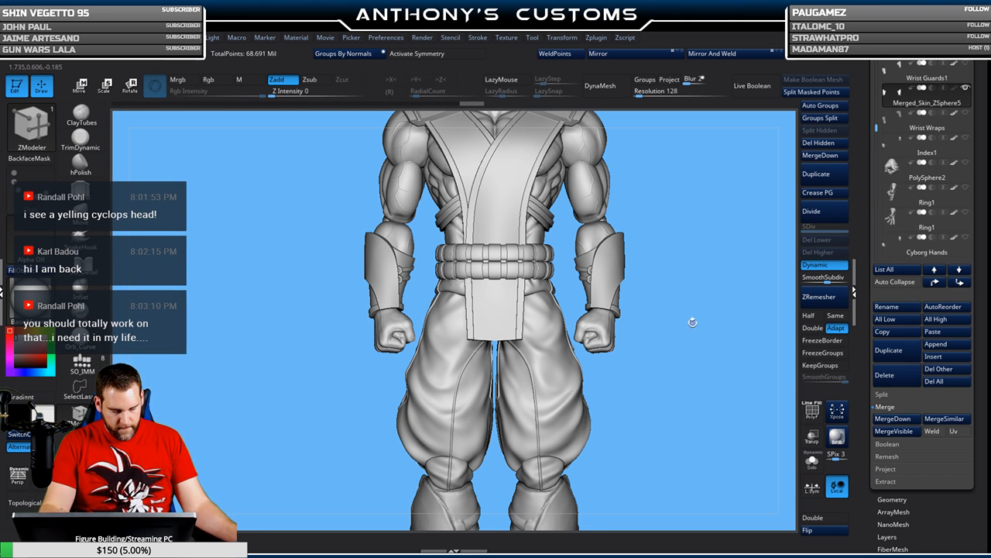
left_click_drag(687, 350, 666, 353, "alt")
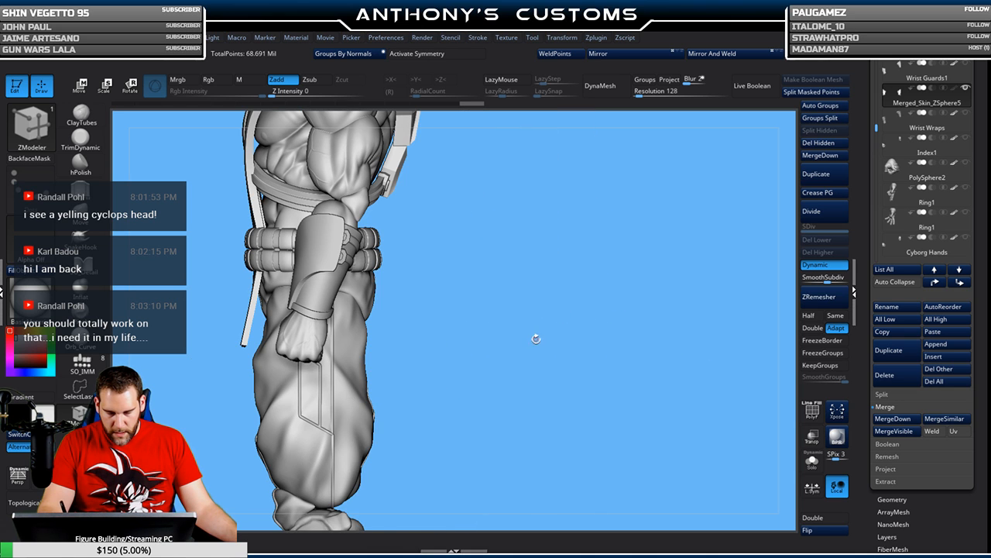
left_click_drag(534, 334, 644, 333, "alt")
left_click_drag(575, 293, 639, 274)
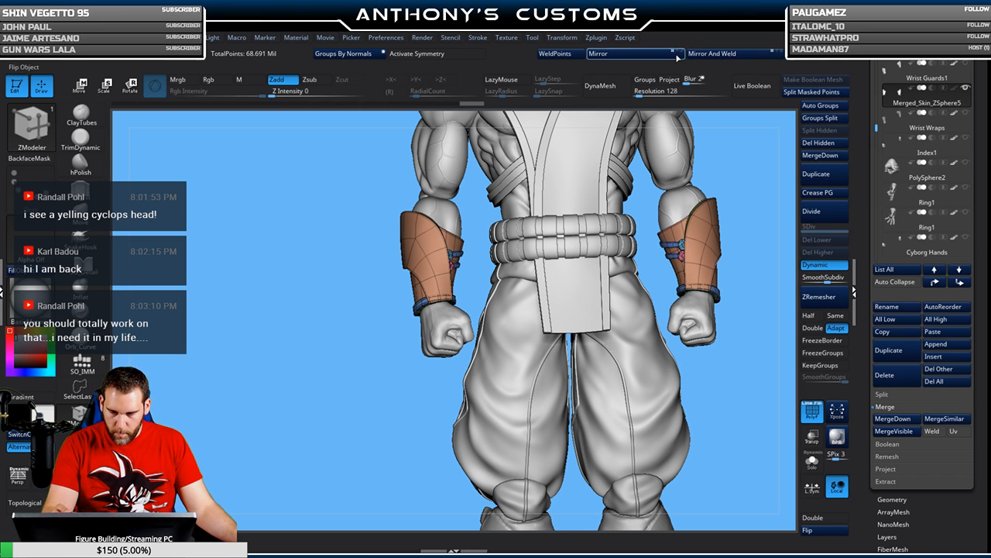
left_click(452, 56)
left_click_drag(379, 439, 370, 501)
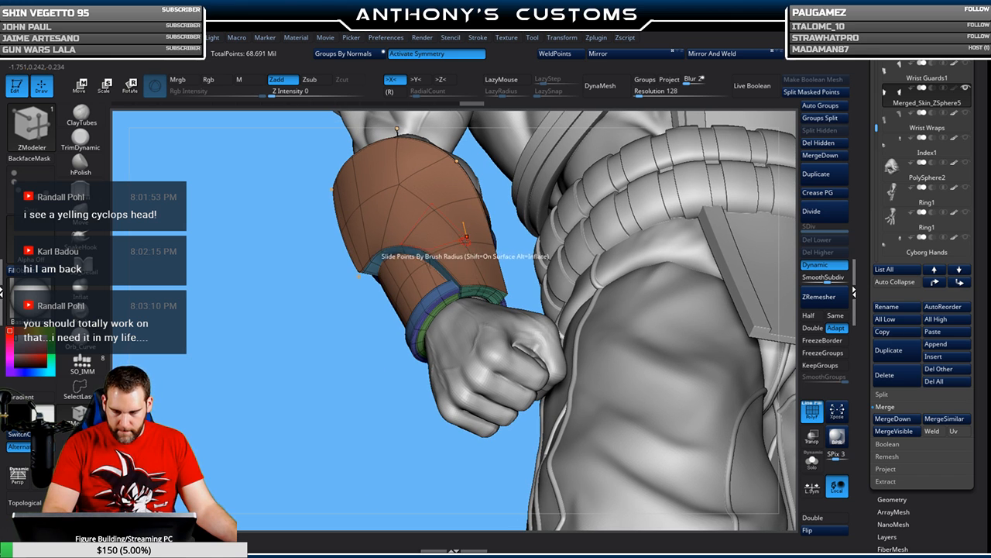
- Open the separate wrist guard project containing the guard's individual parts from the project library
left_click_drag(341, 418, 346, 419)
key("space")
left_click_drag(338, 372, 354, 373)
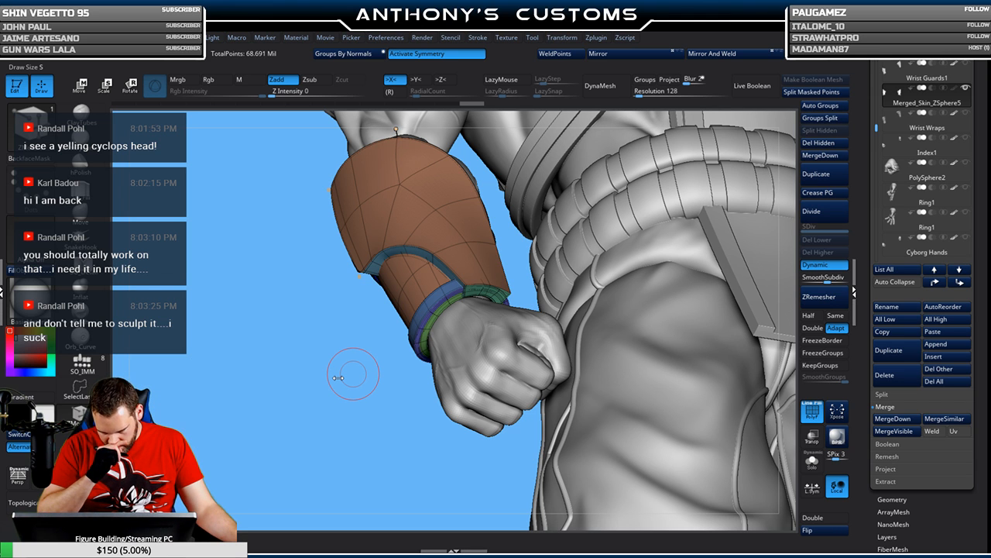
key("comma")
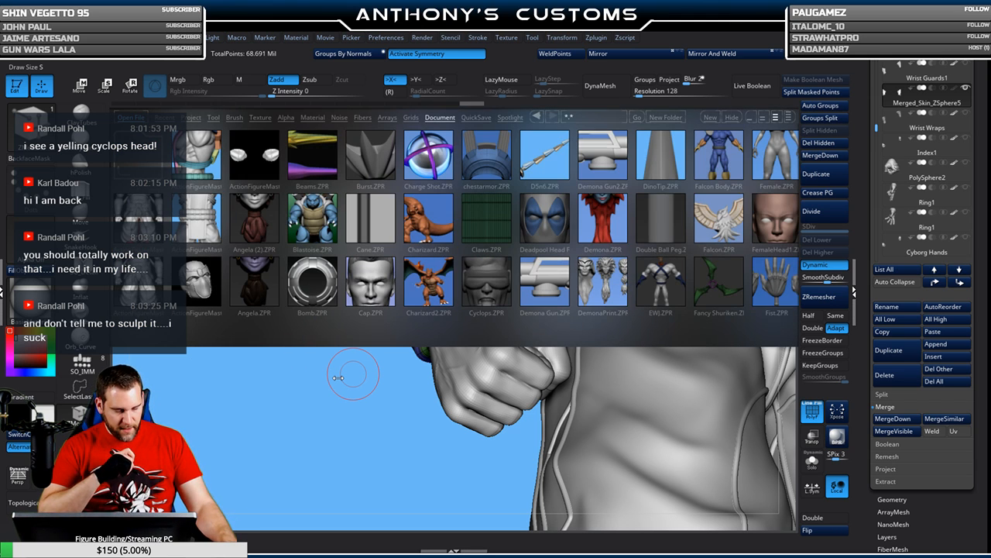
scroll(417, 295, "down", 9)
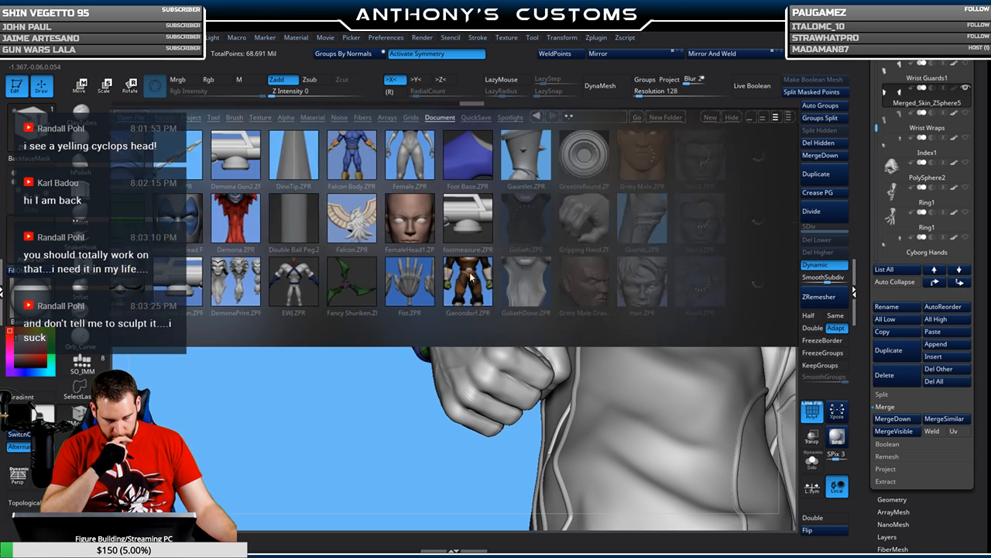
left_click(463, 220)
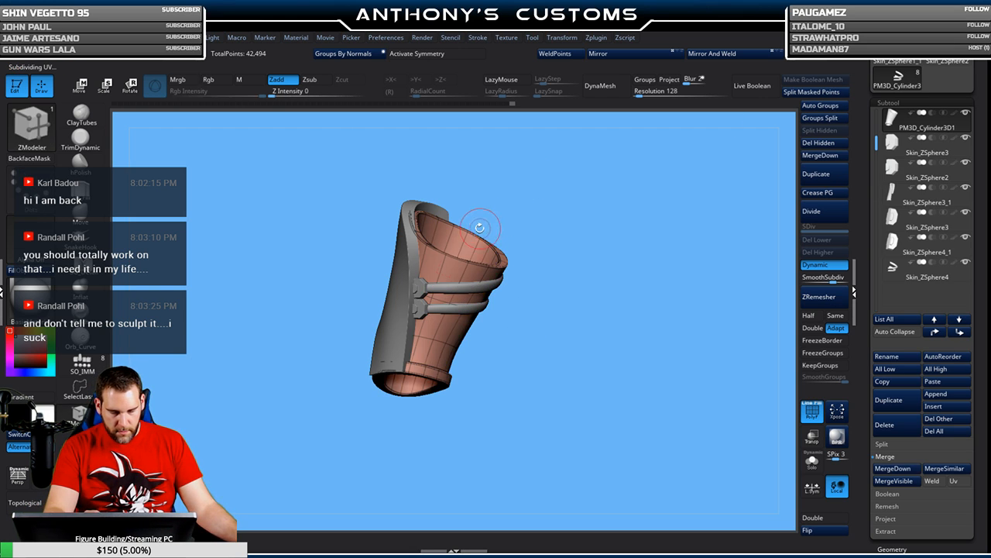
- Give the guard's outer plate and each strap bolt its own single polygroup
left_click(412, 267, "alt")
key("ctrl+w")
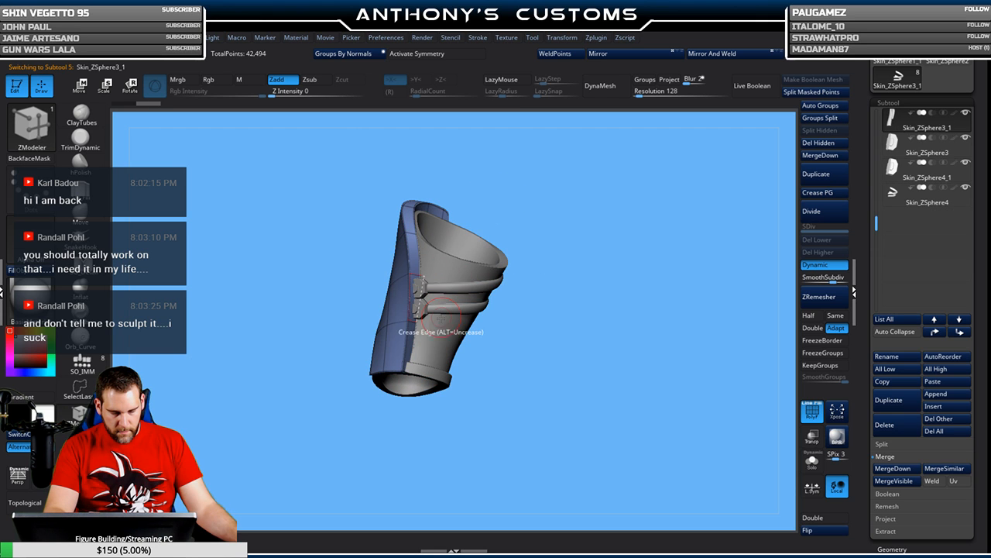
left_click(432, 287, "alt")
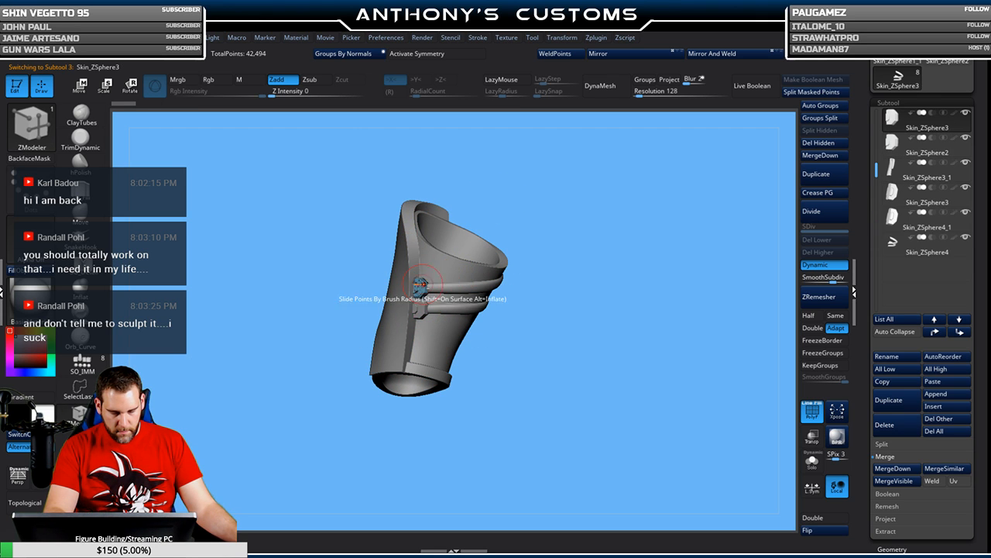
left_click_drag(501, 222, 532, 242)
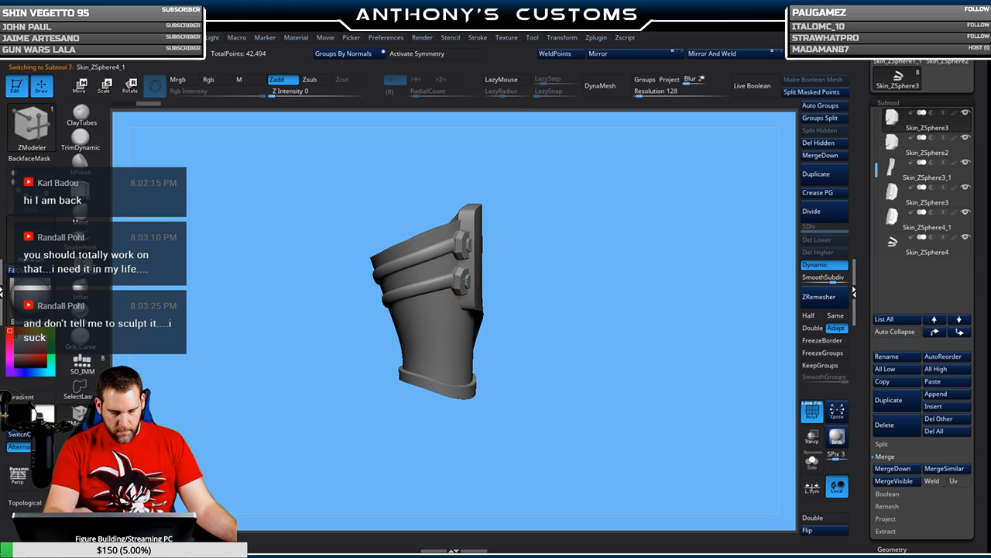
left_click(461, 280, "alt")
key("ctrl+w")
left_click(463, 247, "alt")
key("ctrl+w")
- Select the guard's outer plate and adjust its side edge below the strap bolts with the Move brush
left_click_drag(605, 236, 550, 245)
left_click(491, 397, "alt")
left_click_drag(545, 323, 639, 279)
left_click(497, 342, "alt")
mouse_move(572, 314)
left_mouse_down()
mouse_move(601, 284)
mouse_move(629, 200)
mouse_move(621, 343)
left_mouse_up()
mouse_move(650, 243)
left_mouse_down("alt")
mouse_move(616, 186)
mouse_move(509, 273)
left_mouse_up("alt")
left_click(80, 212)
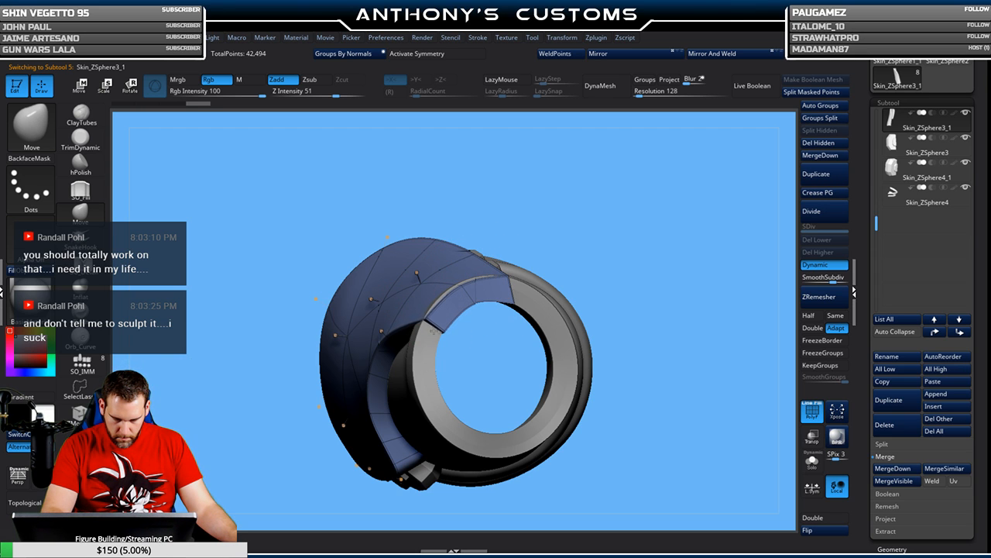
mouse_move(599, 234)
left_mouse_down()
mouse_move(673, 209)
mouse_move(675, 168)
left_mouse_up()
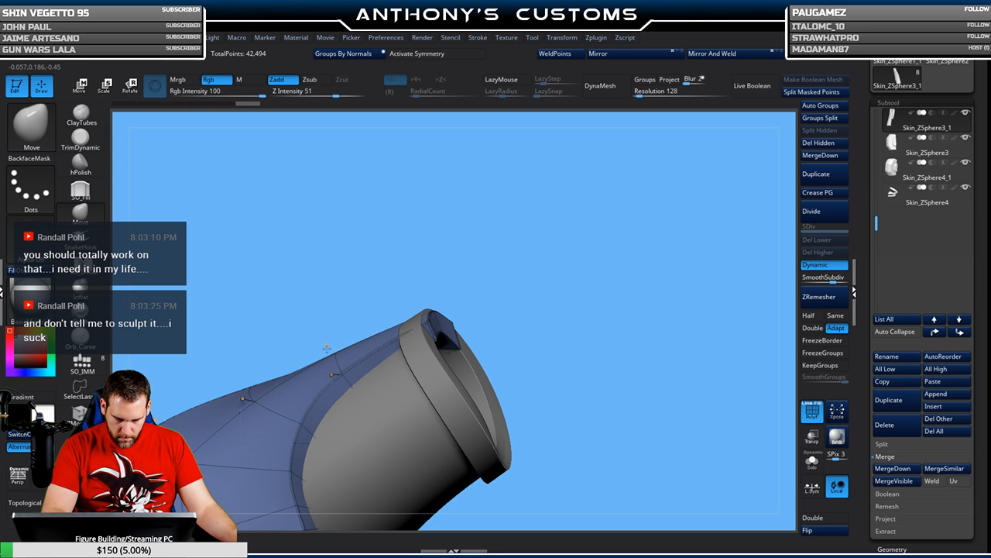
left_click_drag(531, 221, 367, 341)
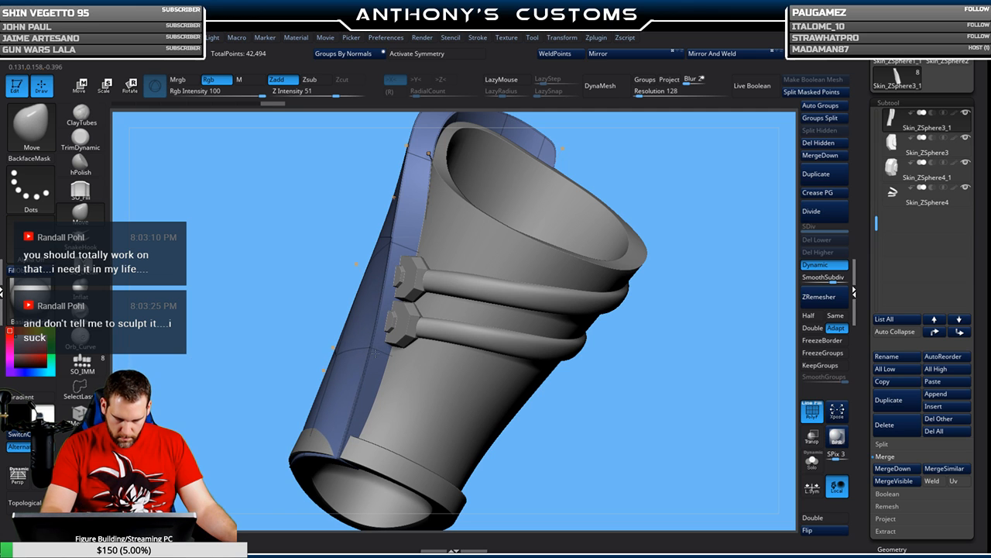
mouse_move(632, 369)
left_mouse_down()
mouse_move(655, 303)
mouse_move(634, 335)
mouse_move(604, 329)
left_mouse_up()
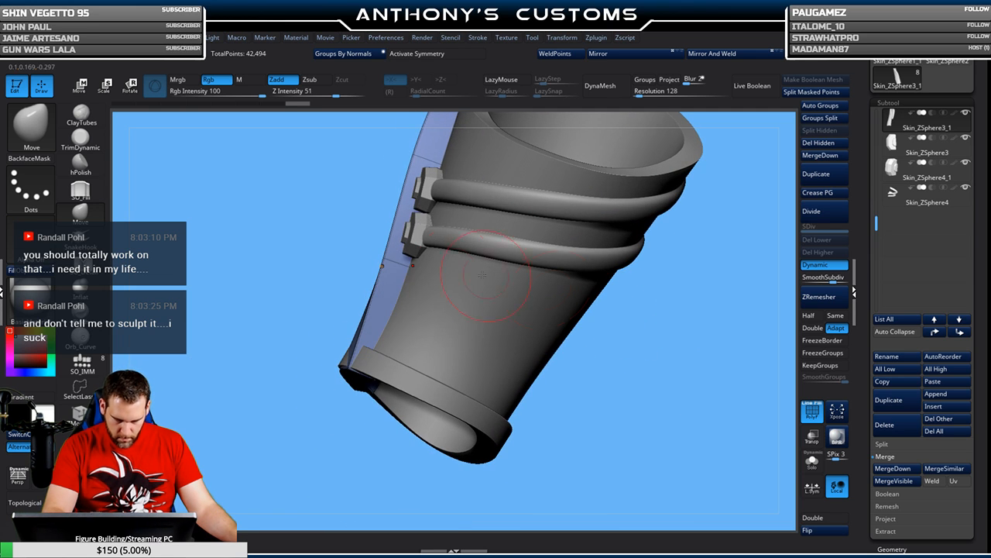
left_click_drag(385, 262, 392, 265)
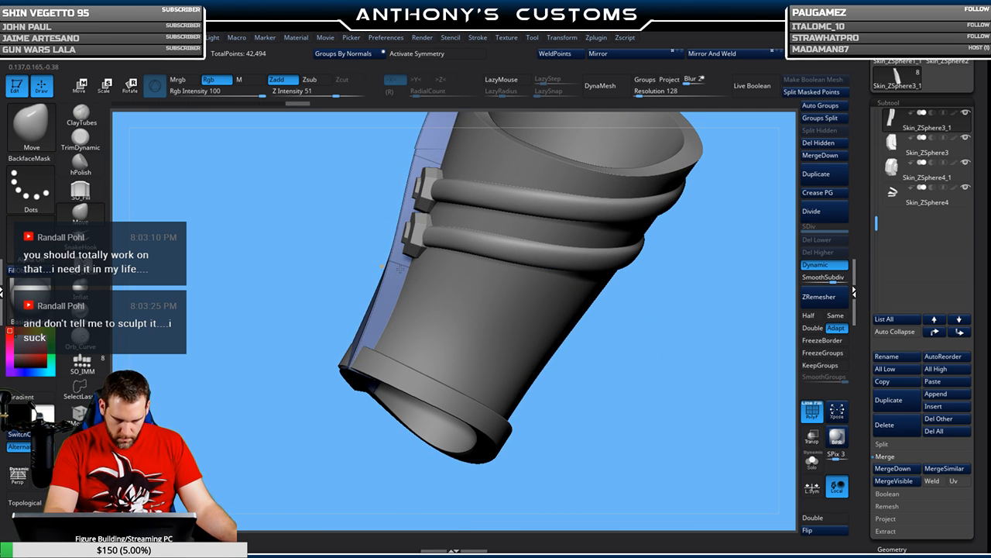
- Refine the outer plate's edge between the strap bolts and the wrist cuff using the Move brush
mouse_move(348, 413)
left_mouse_down()
mouse_move(372, 463)
mouse_move(523, 350)
mouse_move(553, 356)
mouse_move(531, 271)
mouse_move(633, 280)
left_mouse_up()
mouse_move(487, 343)
left_mouse_down()
mouse_move(496, 287)
mouse_move(484, 232)
mouse_move(467, 251)
left_mouse_up()
right_click(471, 252)
left_click_drag(681, 173, 624, 195)
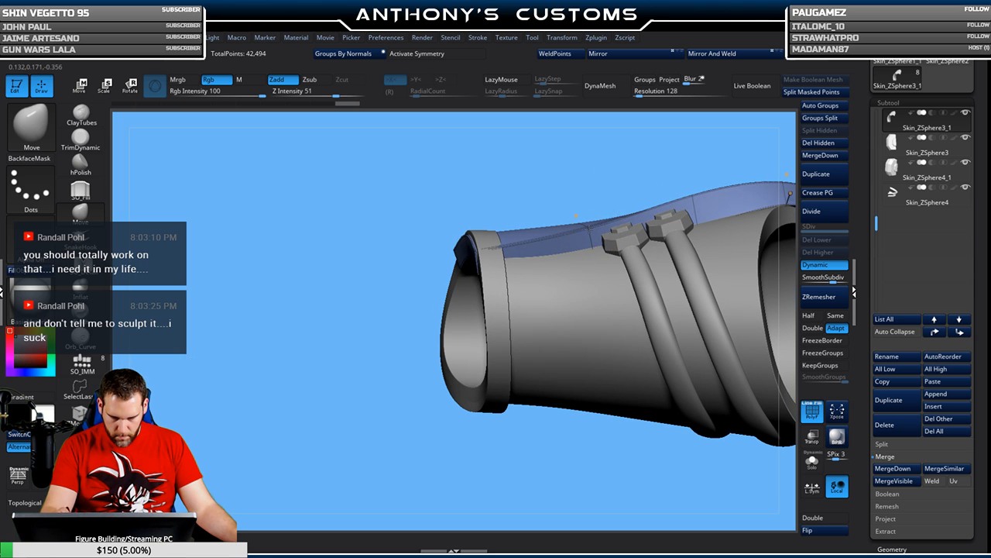
left_click_drag(430, 334, 631, 296)
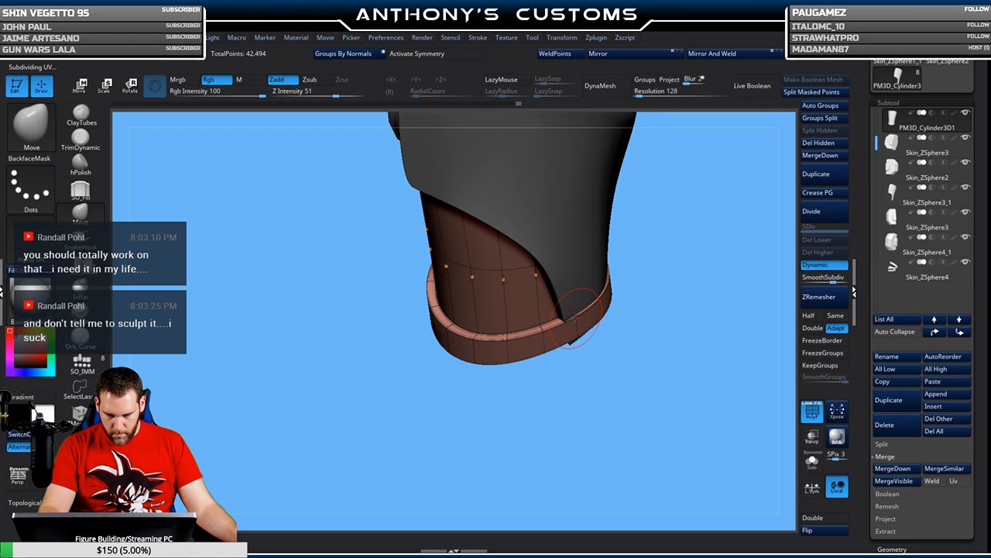
- Undo the last edit and reshape the inner sleeve's cuff rim around the tip of the outer plate
key("ctrl+z")
right_click(662, 301)
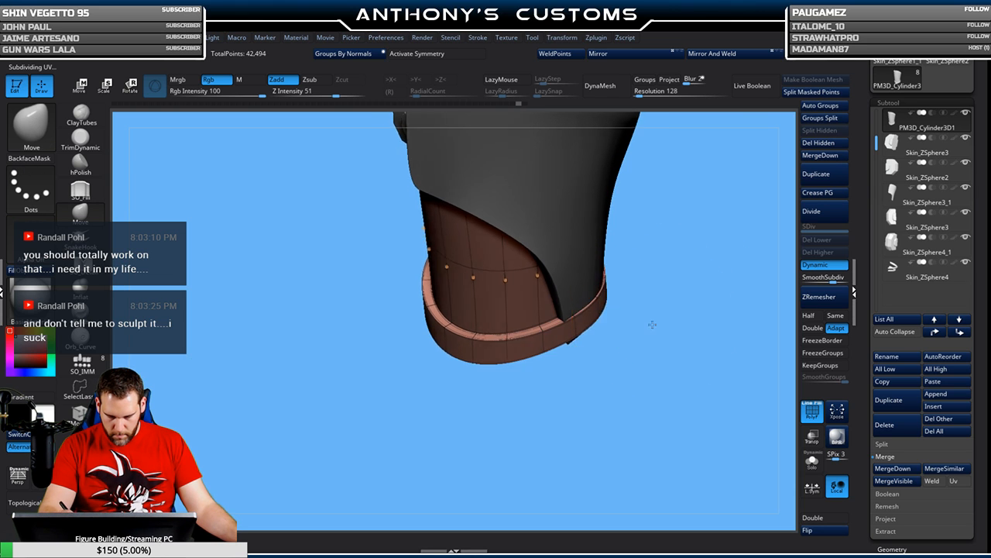
left_click_drag(652, 325, 557, 327)
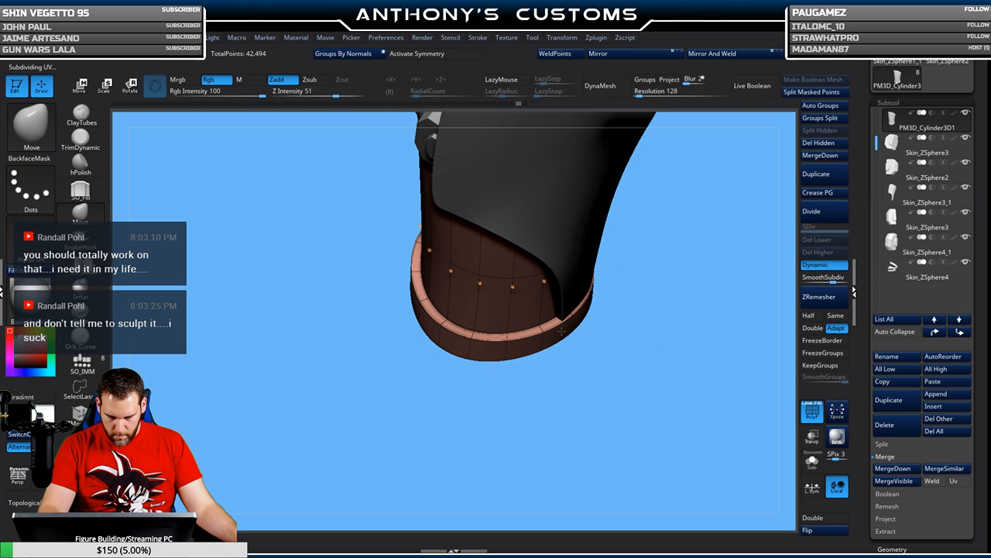
left_click_drag(688, 318, 619, 349)
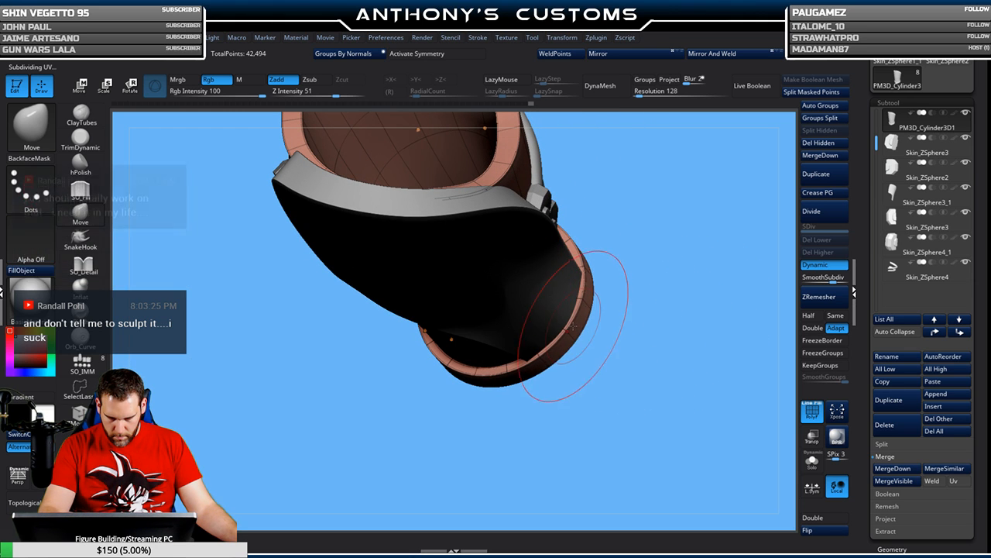
key("space")
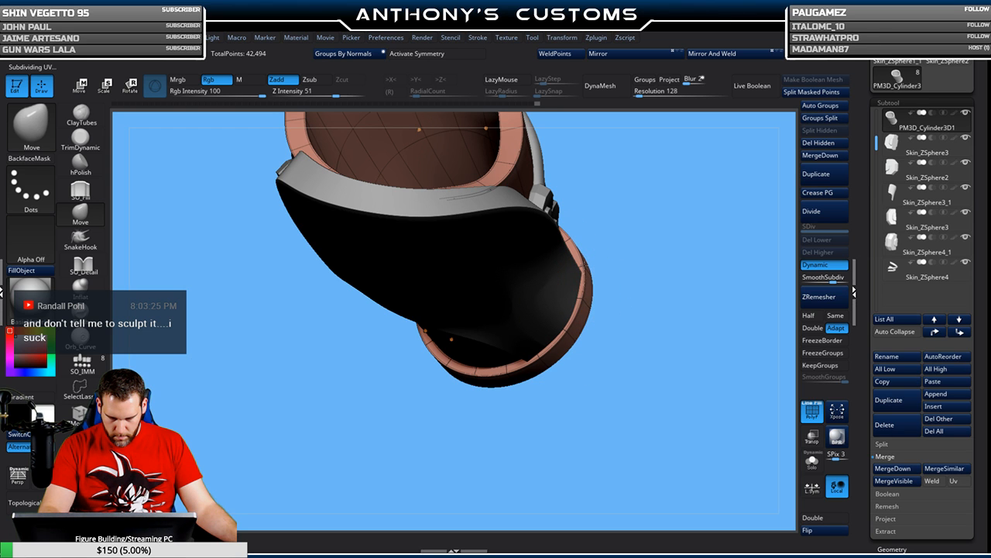
mouse_move(638, 288)
left_mouse_down()
mouse_move(664, 199)
mouse_move(726, 191)
mouse_move(667, 186)
mouse_move(648, 170)
left_mouse_up()
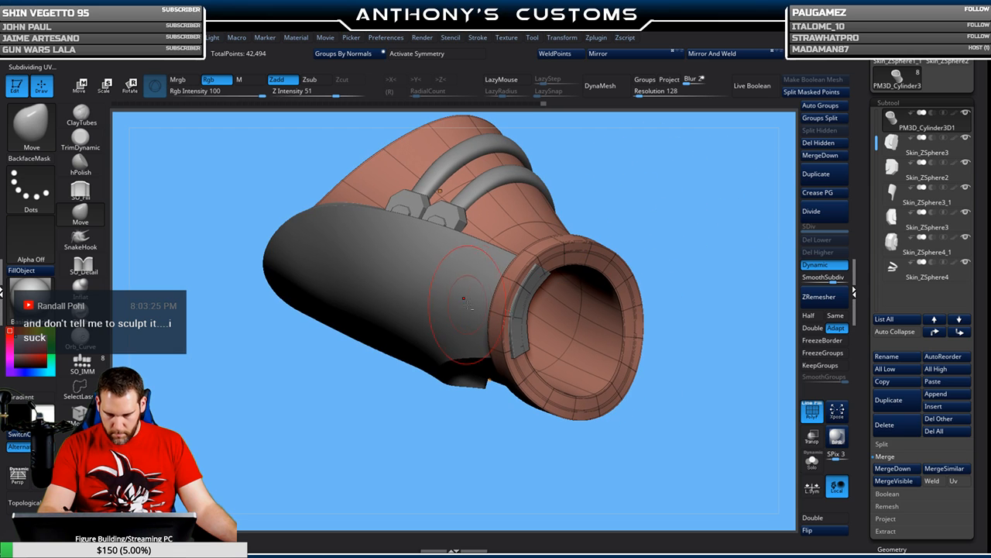
- Select the outer plate and tuck its wrist end into the cuff wall with the Move brush
left_click(479, 295, "alt")
left_click_drag(639, 225, 687, 220)
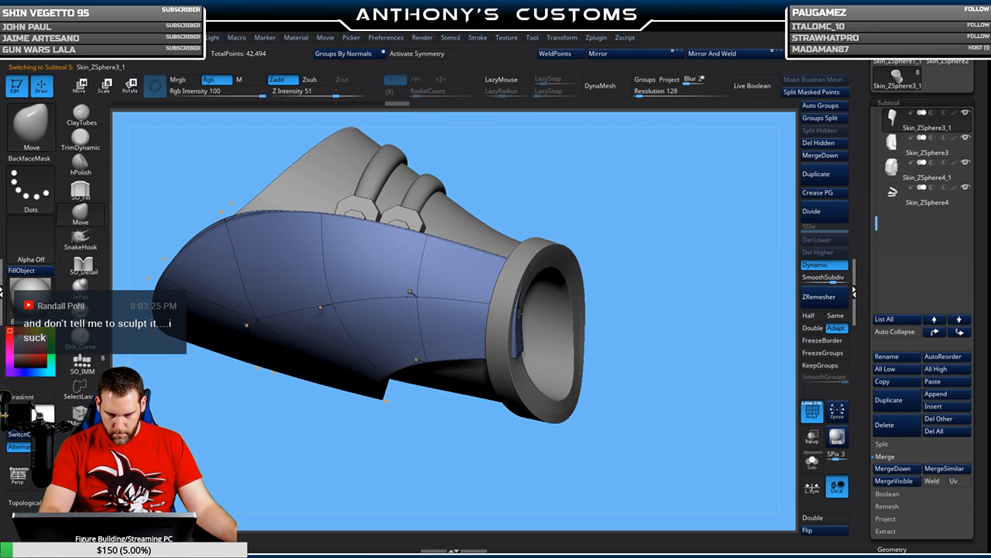
left_click_drag(700, 249, 647, 192)
left_click_drag(573, 279, 558, 259)
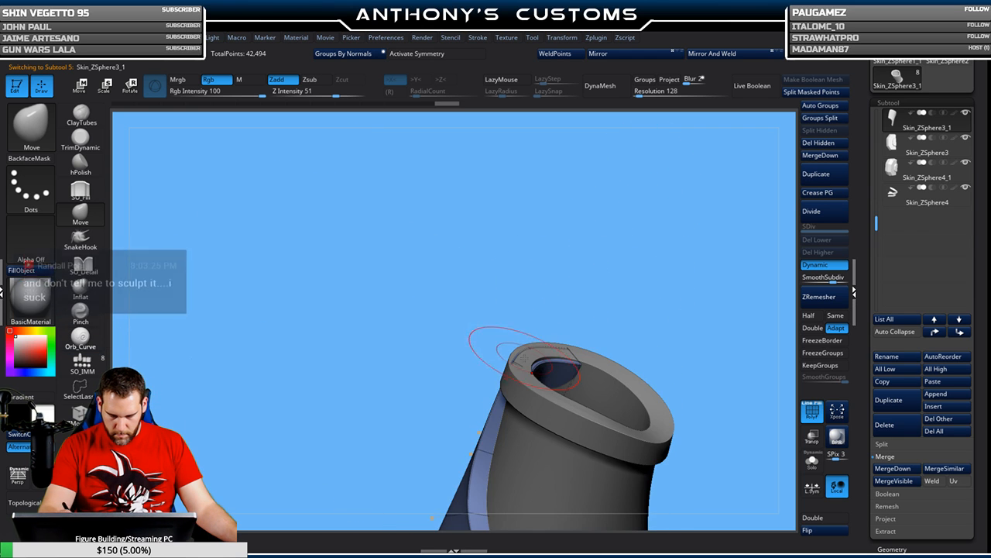
key("space")
mouse_move(593, 235)
left_mouse_down()
mouse_move(611, 253)
mouse_move(564, 353)
left_mouse_up()
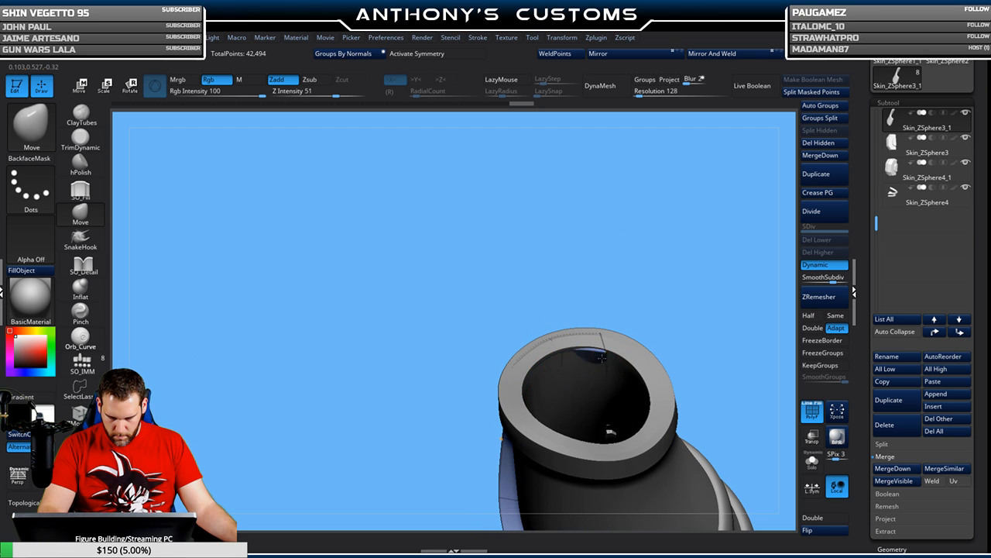
left_click_drag(666, 310, 677, 281)
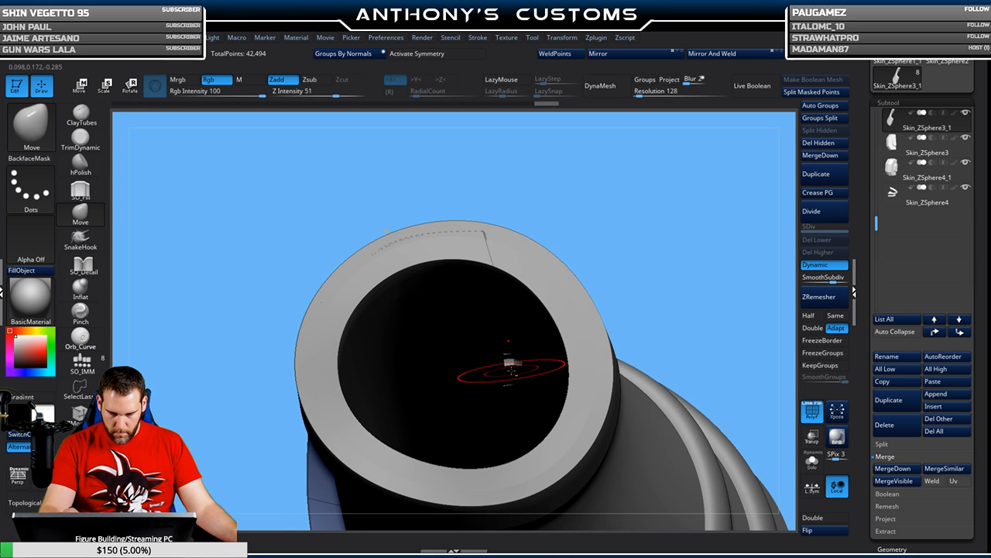
- Select the bolt protruding inside the sleeve and push its inner points back toward the wall
left_click(509, 369, "alt")
mouse_move(686, 248)
left_mouse_down()
mouse_move(704, 246)
mouse_move(697, 276)
left_mouse_up()
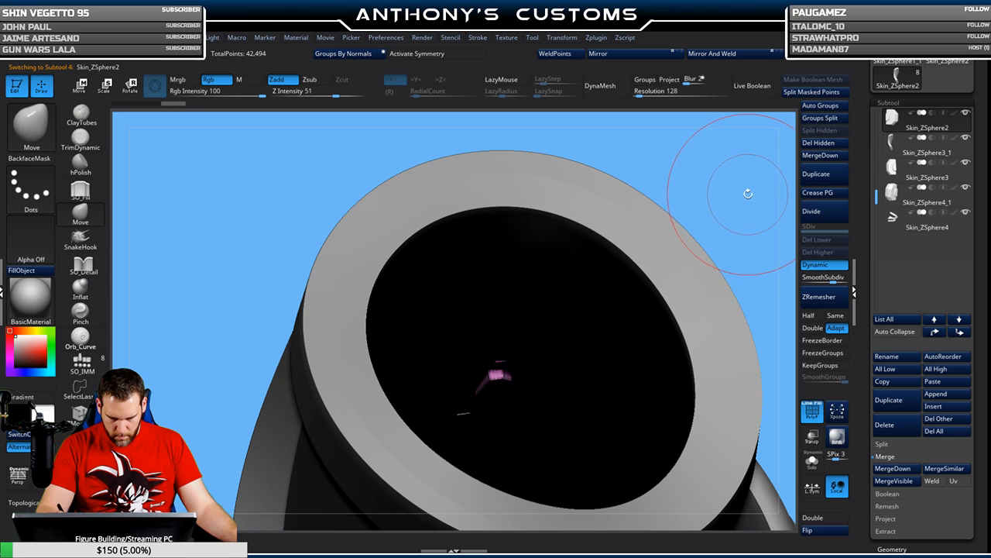
right_click(753, 203)
left_click_drag(752, 204, 738, 204)
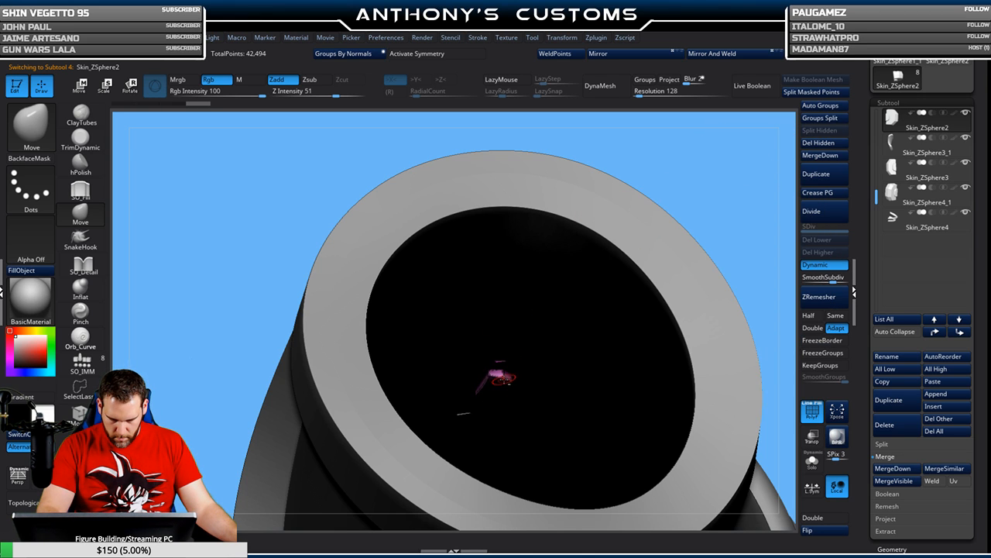
left_click_drag(671, 236, 524, 327)
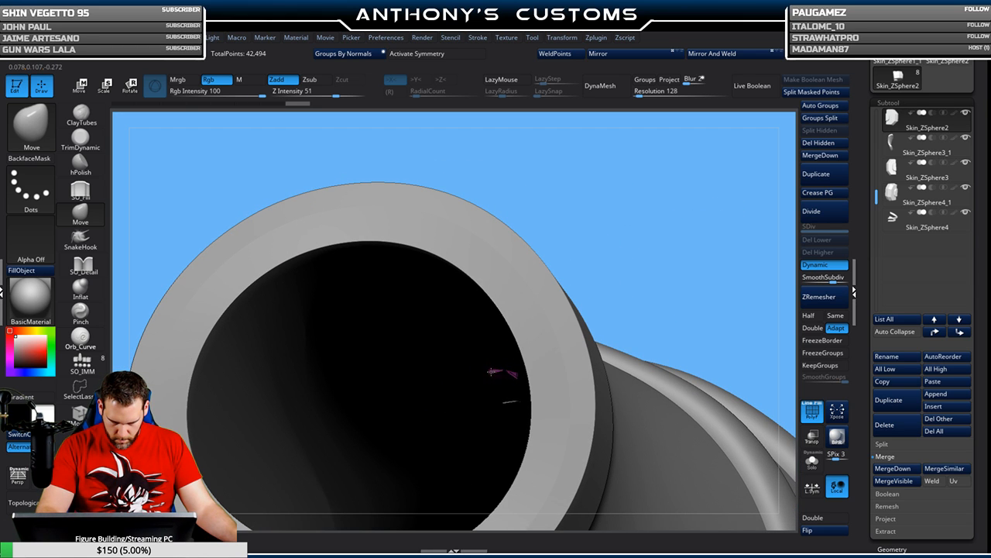
mouse_move(612, 269)
left_mouse_down()
mouse_move(684, 241)
mouse_move(668, 246)
left_mouse_up()
key("space")
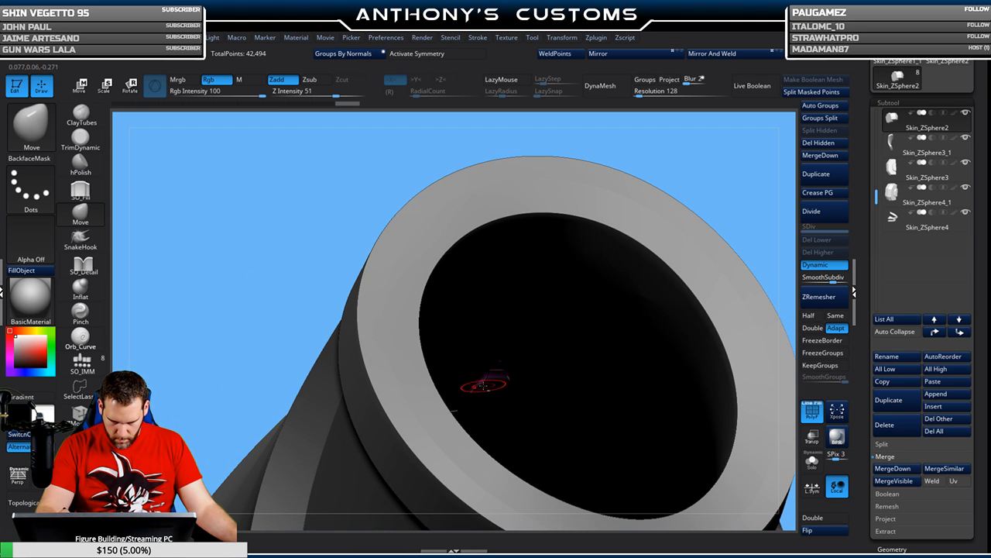
- Toggle transparency to see the whole bolt through the sleeve and keep pushing its protruding points into the wall
mouse_move(551, 329)
right_mouse_down()
mouse_move(500, 333)
mouse_move(535, 337)
right_mouse_up()
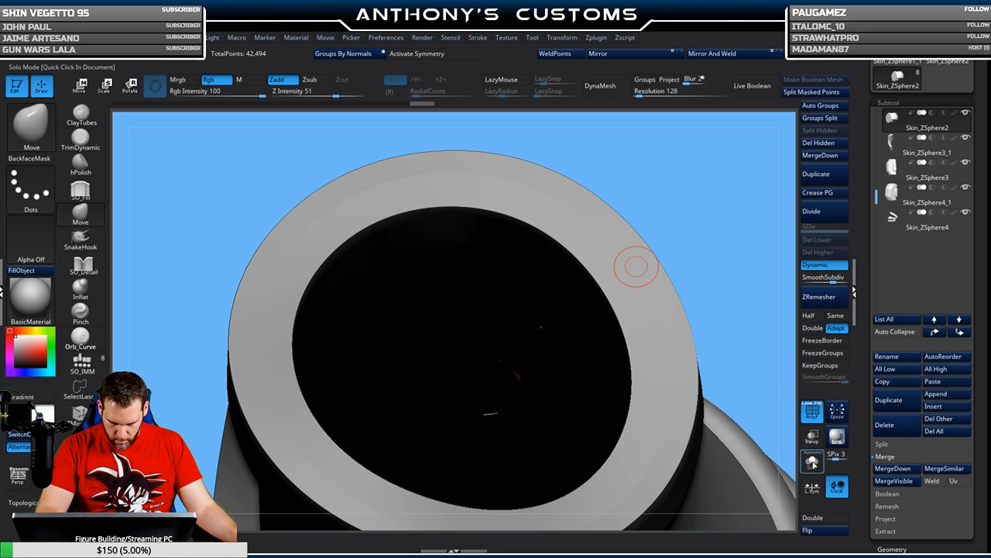
left_click(812, 436)
mouse_move(636, 265)
right_mouse_down()
mouse_move(518, 348)
mouse_move(480, 391)
right_mouse_up()
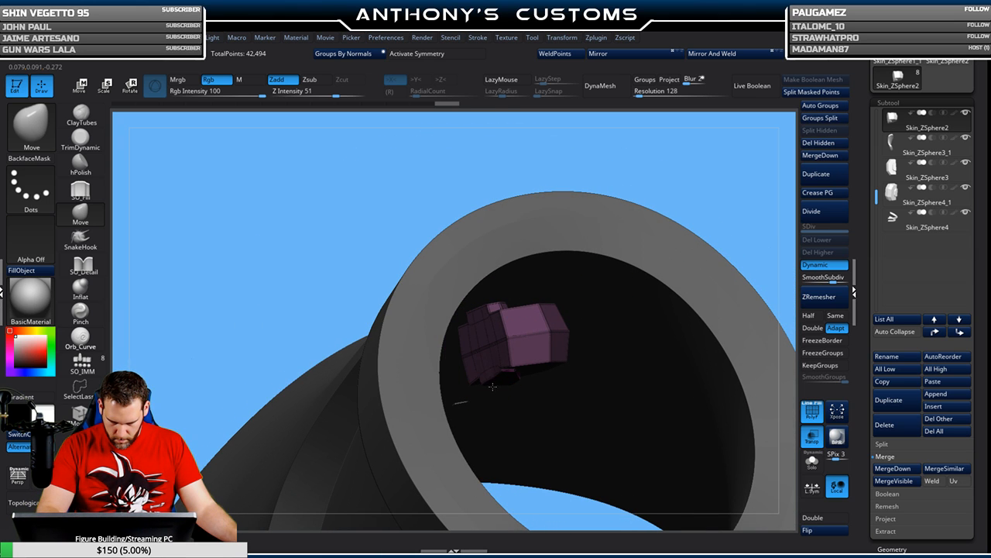
left_click(811, 437)
left_click_drag(751, 225, 675, 227)
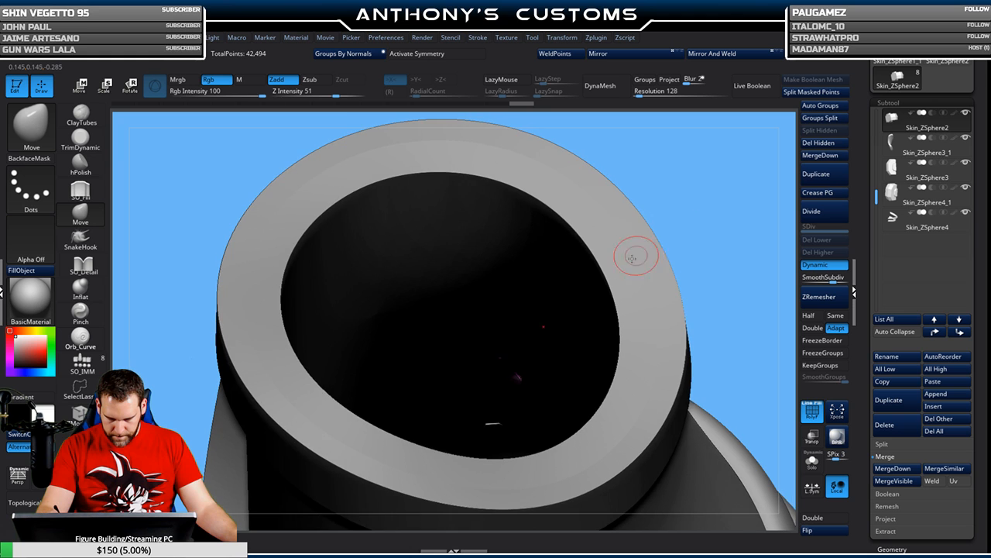
left_click_drag(726, 204, 526, 337)
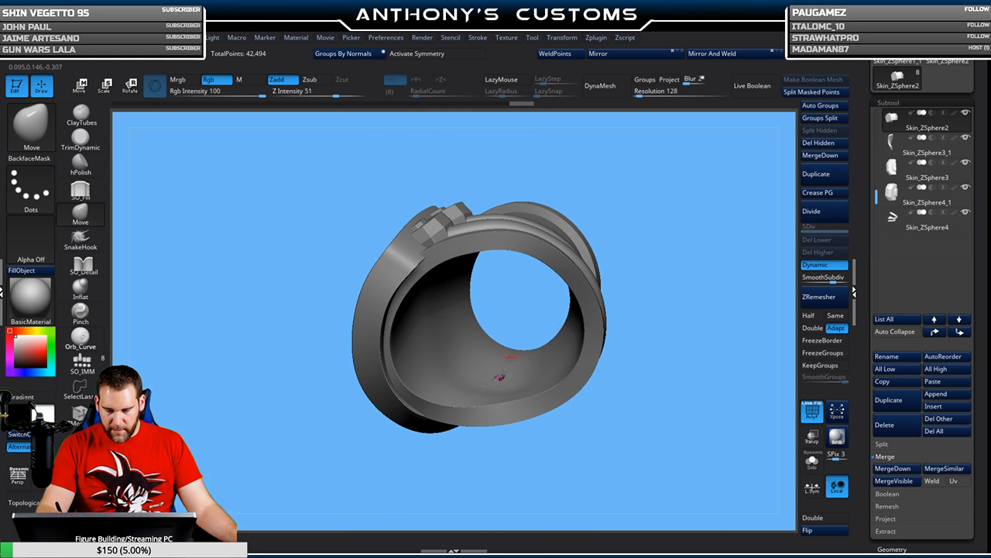
- Zoom in on the sleeve's interior and move the bolt's remaining exposed points into the wall
left_click_drag(702, 279, 678, 461, "alt")
left_click_drag(480, 267, 493, 351)
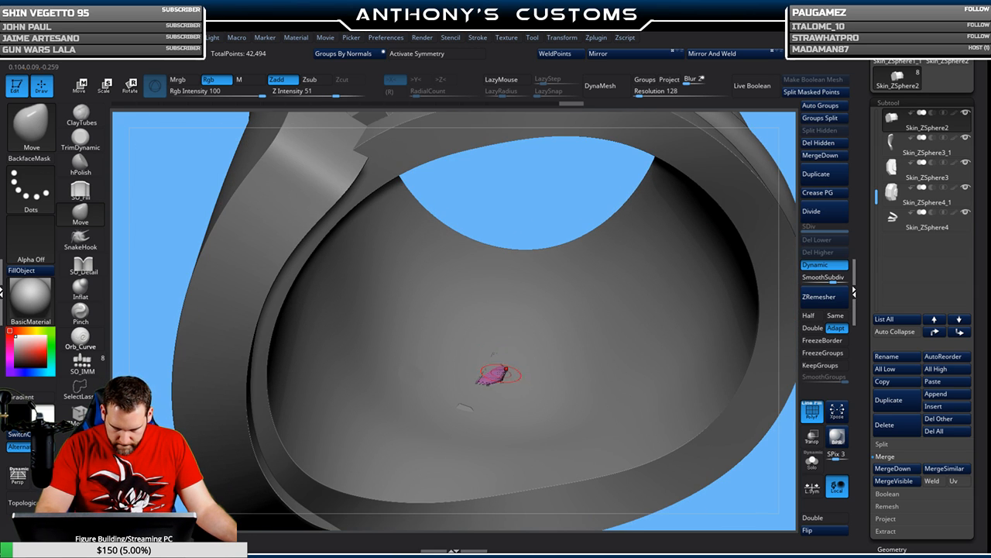
mouse_move(493, 353)
left_mouse_down()
mouse_move(500, 380)
mouse_move(504, 371)
mouse_move(475, 375)
left_mouse_up()
- Select the remaining pieces poking through the sleeve's interior and push their points back into the wall with the Move brush
left_click(467, 384, "alt")
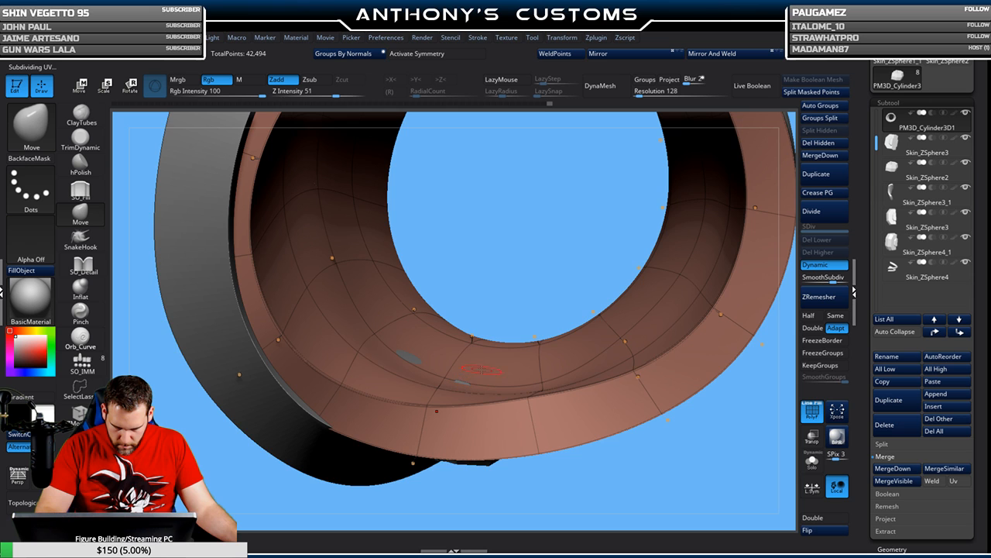
left_click_drag(515, 498, 497, 403)
left_click(489, 412, "alt")
mouse_move(542, 262)
left_mouse_down()
mouse_move(484, 452)
mouse_move(463, 331)
left_mouse_up()
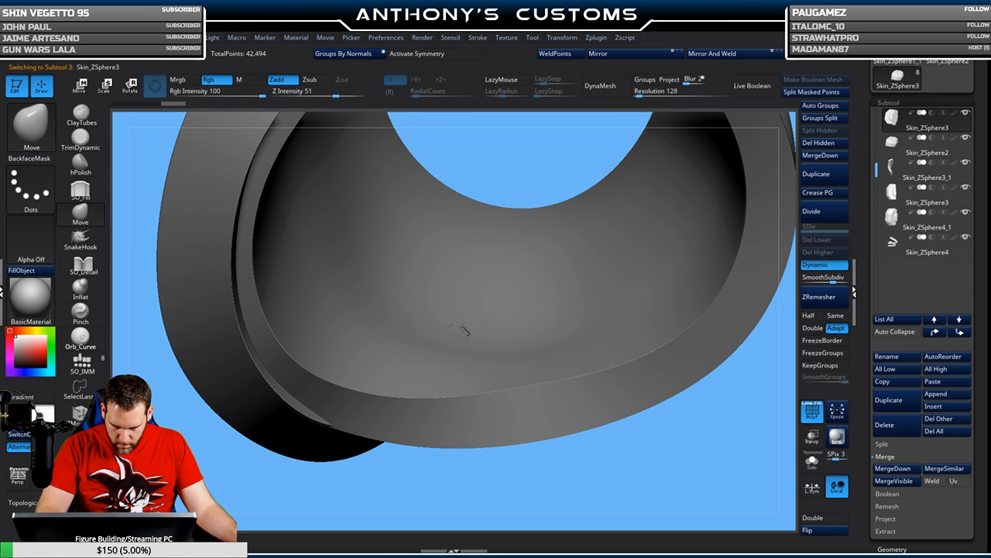
left_click_drag(481, 456, 462, 391)
left_click(307, 219, "alt")
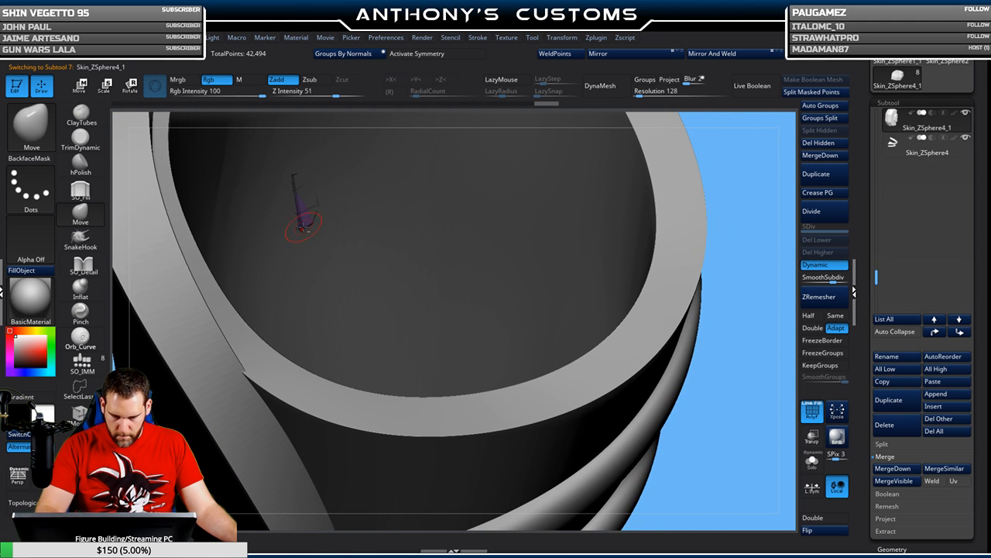
left_click_drag(295, 192, 294, 181)
- Save the wrist guard project and merge all visible subtools into a single tool
mouse_move(294, 182)
right_mouse_down()
mouse_move(453, 383)
mouse_move(552, 274)
mouse_move(646, 264)
mouse_move(655, 290)
right_mouse_up()
right_click_drag(655, 289, 625, 306, "alt")
key("ctrl")
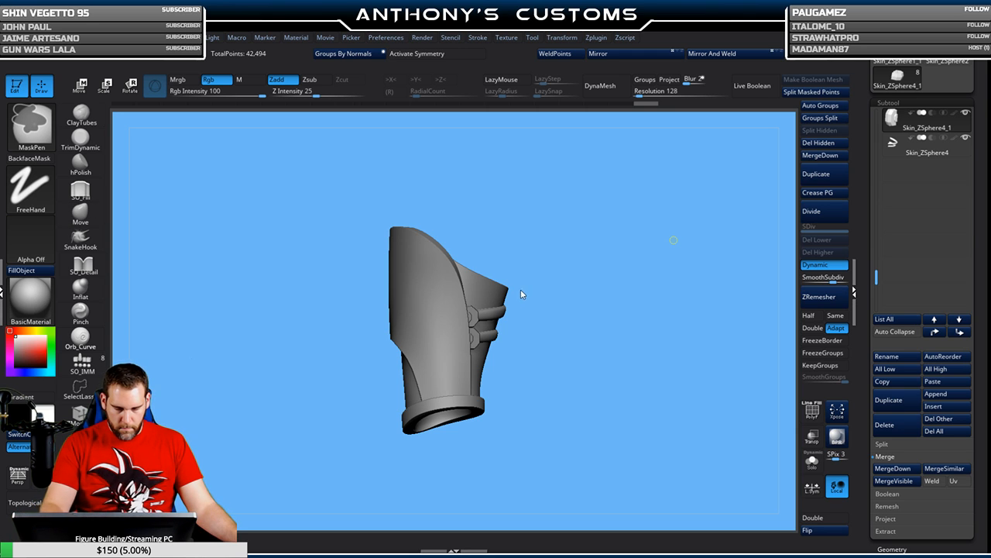
key("ctrl+s")
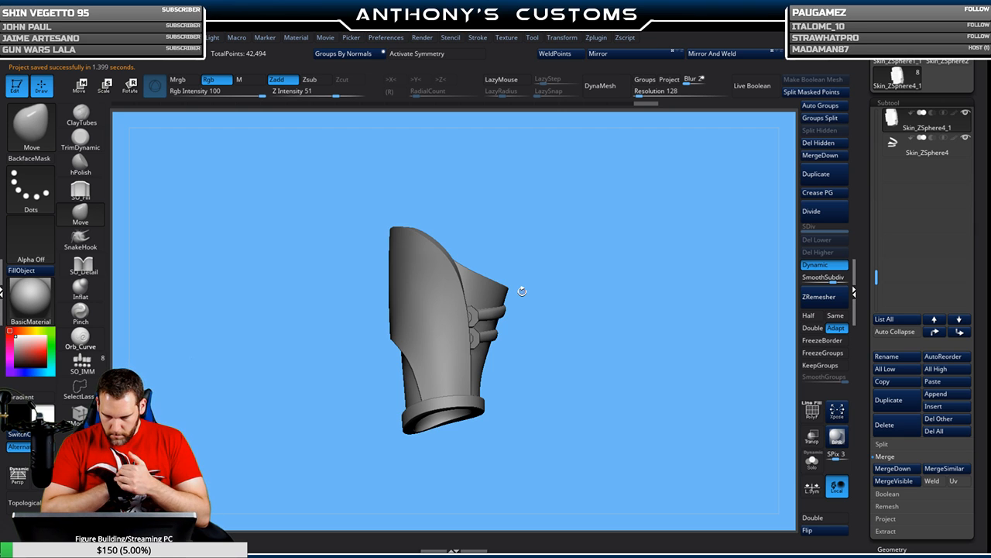
left_click(893, 481)
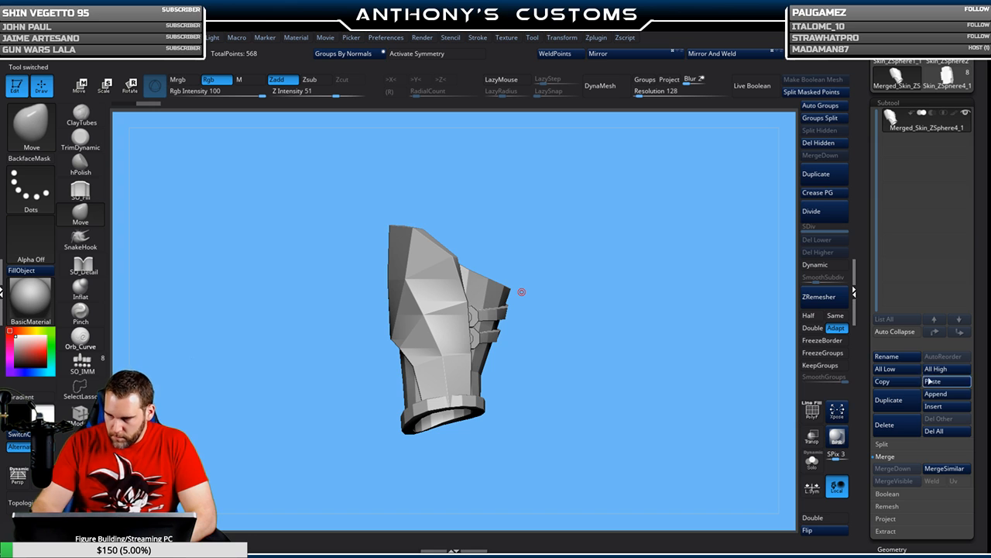
- Open the ActionFigureMaster84.ZPR project and paste the merged wrist guard into its subtool list
key("comma")
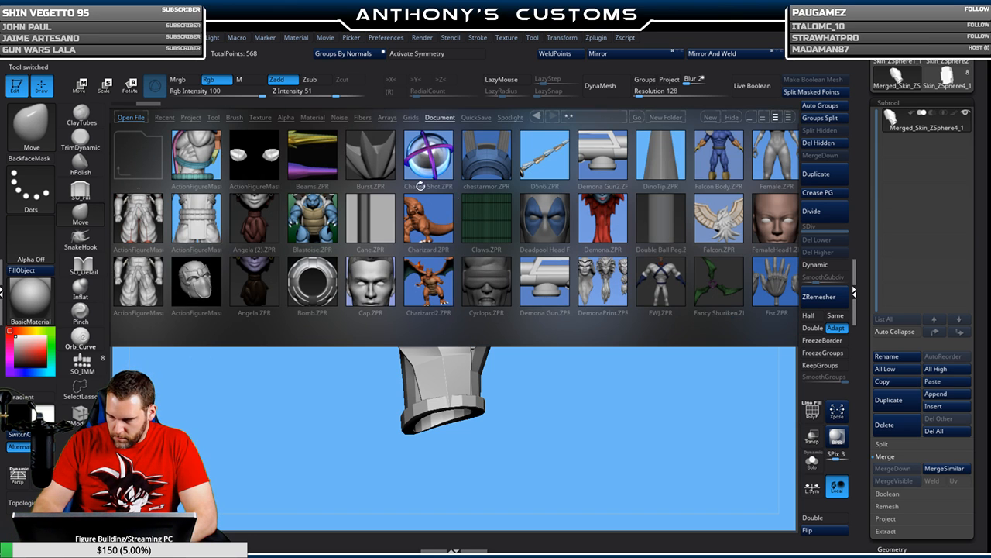
left_click(205, 201)
double_click(203, 206)
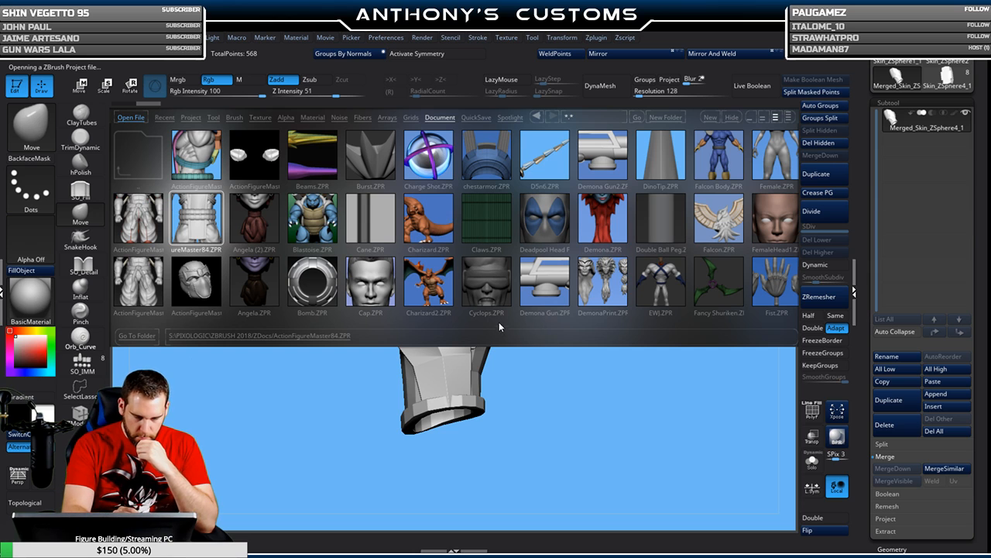
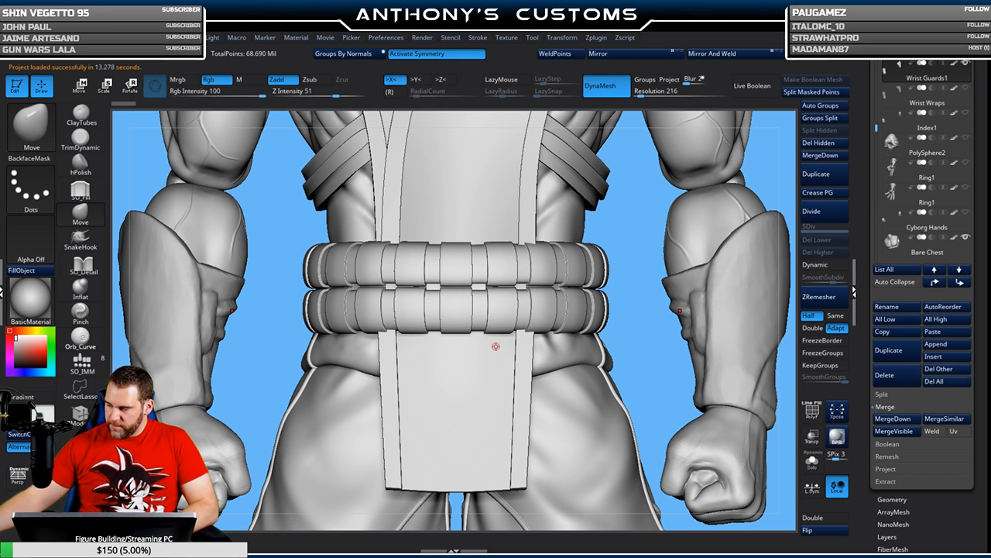
left_click(947, 333)
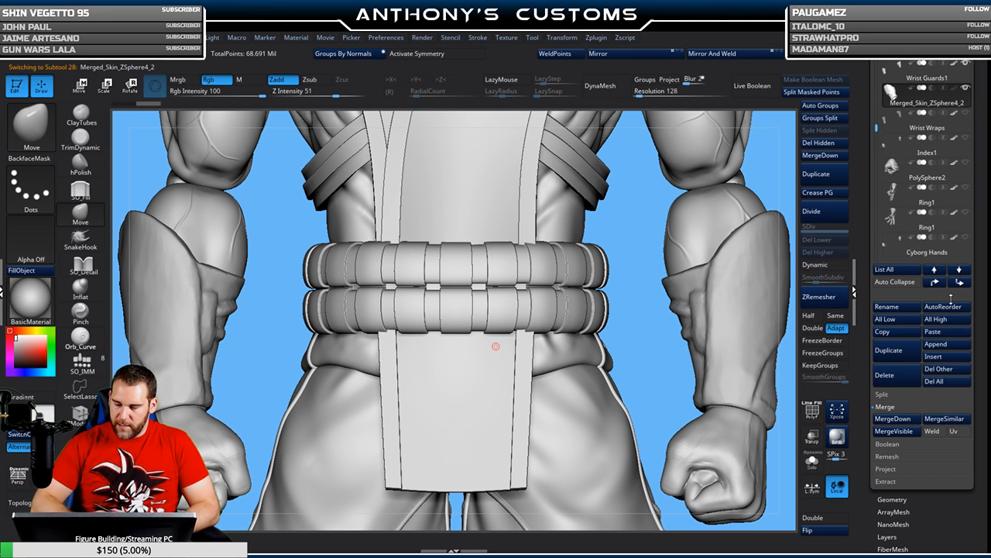
- Hide the old Wrist Guards1 subtool, select the pasted guard and move it sideways onto the figure's forearm
left_click(903, 77)
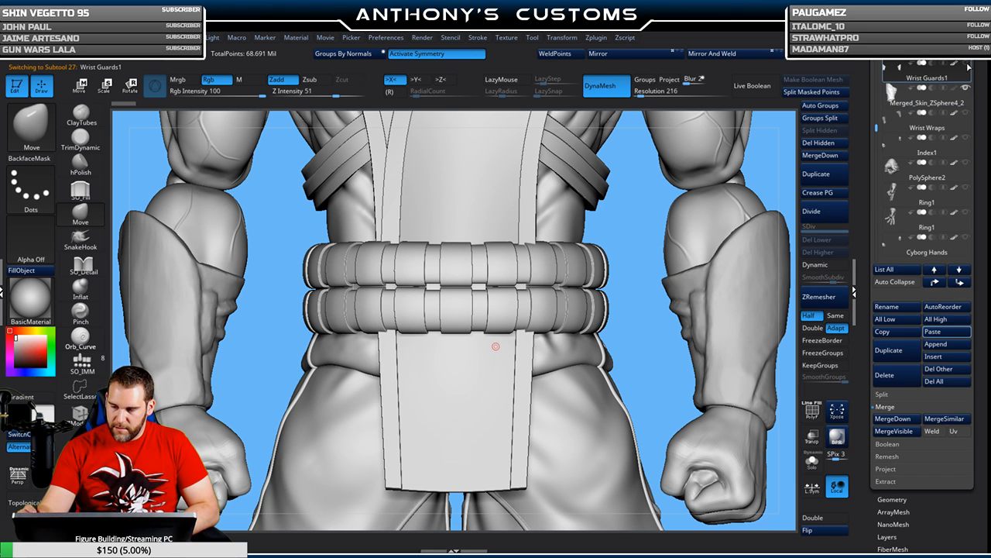
left_click(922, 99)
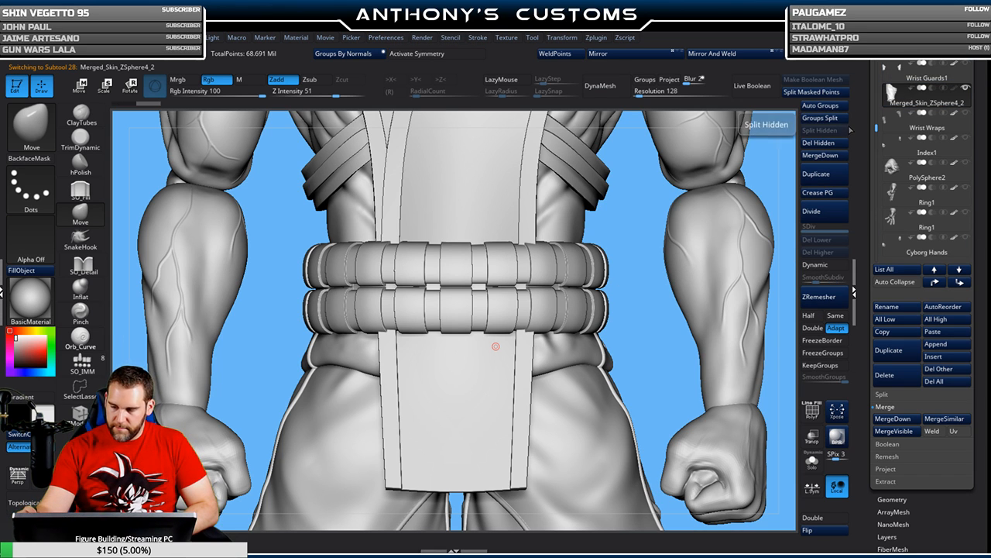
key("w")
left_click_drag(394, 312, 123, 311)
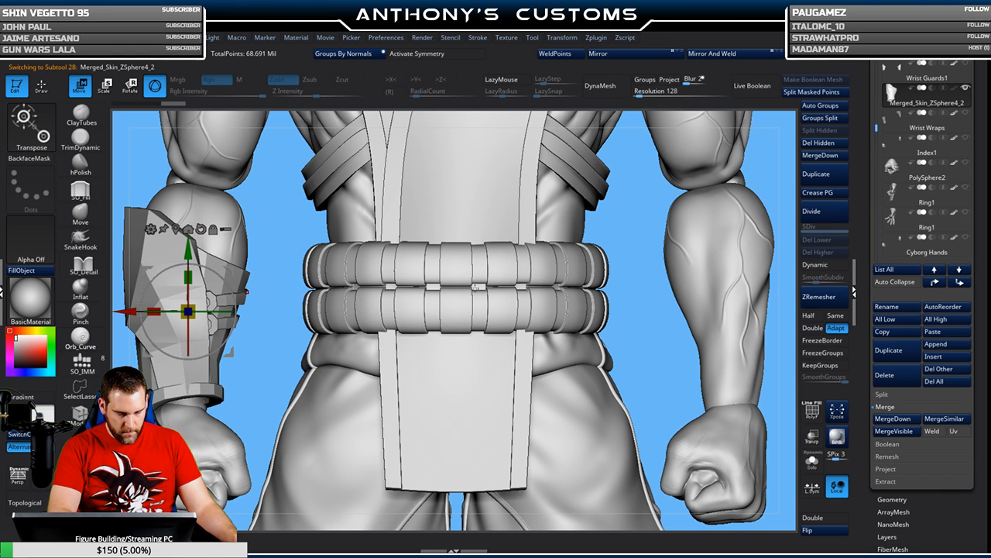
- Raise the pasted guard slightly and shift it in depth so it sits around the forearm
right_click_drag(434, 324, 678, 315, "alt")
left_click_drag(435, 268, 436, 240)
right_click_drag(436, 240, 675, 246)
left_click_drag(495, 303, 456, 304)
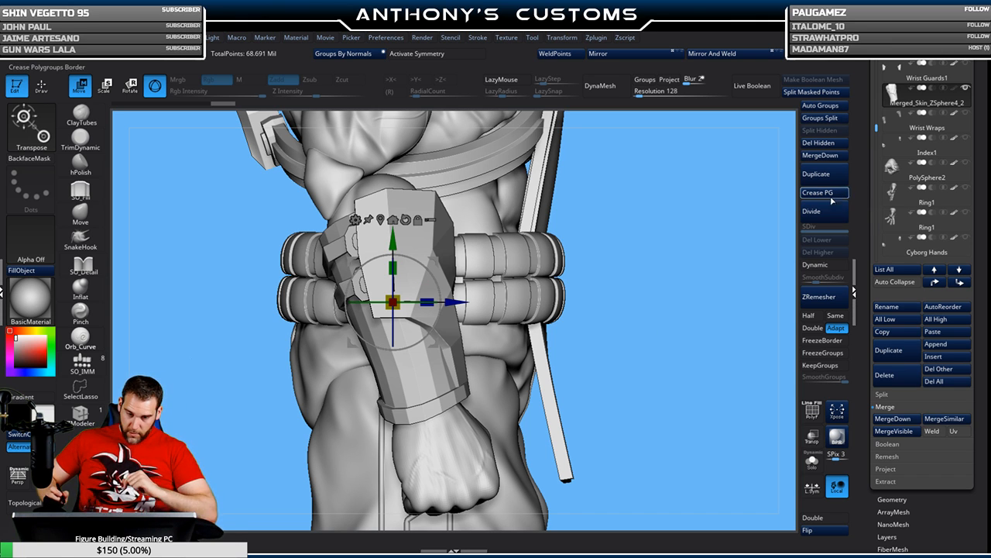
- Turn on dynamic subdivision for the pasted guard and adjust its SmoothSubdiv level
left_click(826, 267)
left_click_drag(658, 317, 724, 313)
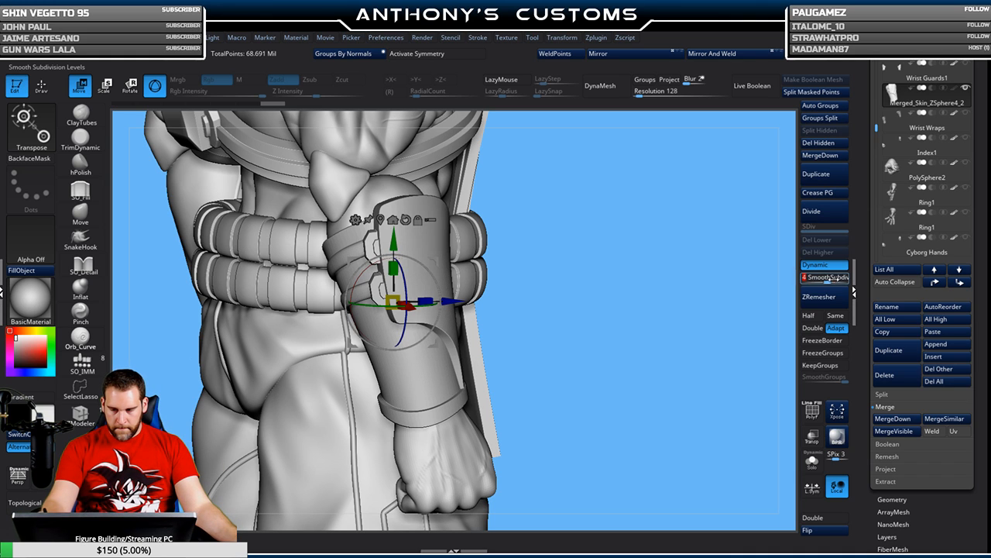
left_click_drag(828, 281, 834, 281)
- Rotate the guard with the gizmo to align it with the angle of the forearm
left_click_drag(663, 281, 543, 327)
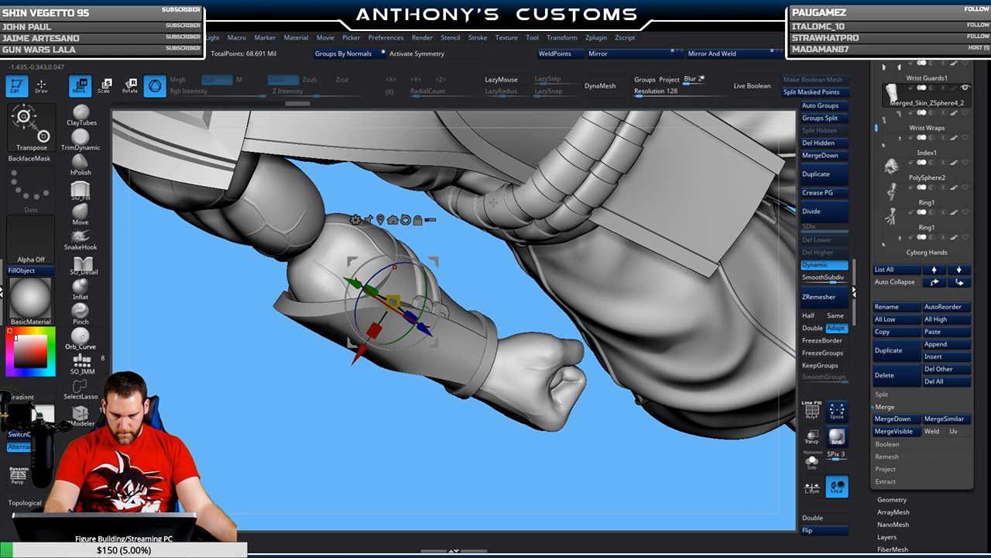
left_click_drag(493, 202, 466, 442)
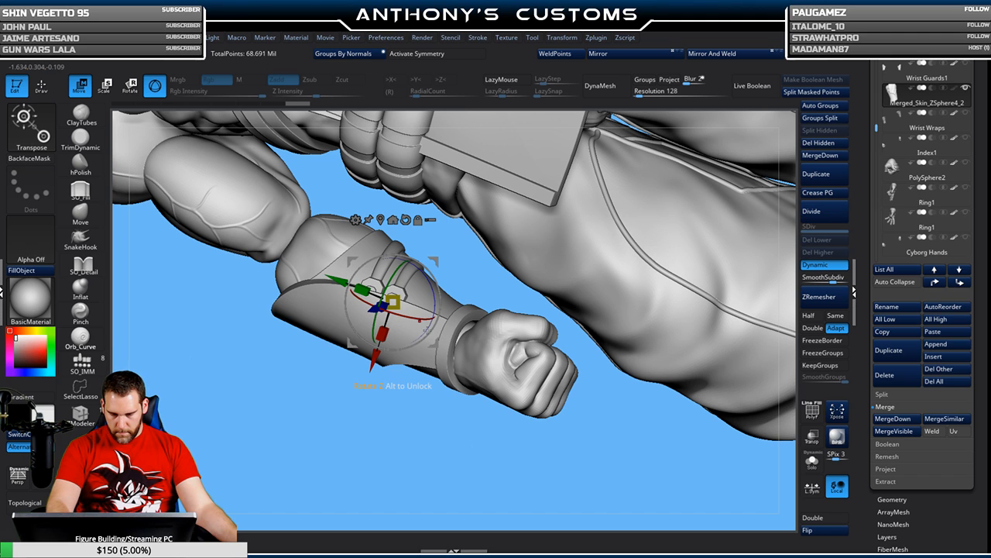
left_click_drag(426, 329, 469, 319)
left_click_drag(458, 444, 470, 418)
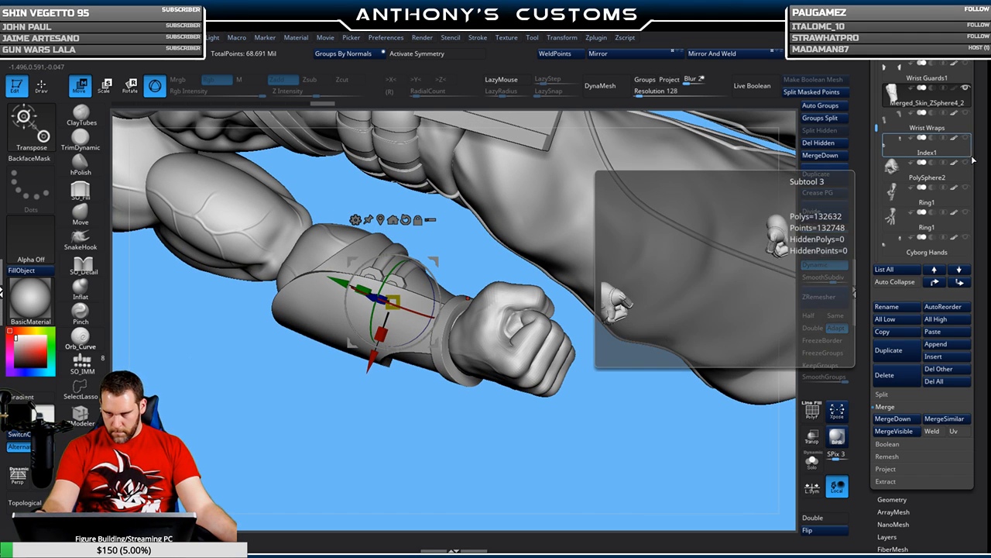
- Hide the Bare Fist subtool to expose the guard's wrist opening
left_click_drag(877, 128, 877, 101)
mouse_move(962, 95)
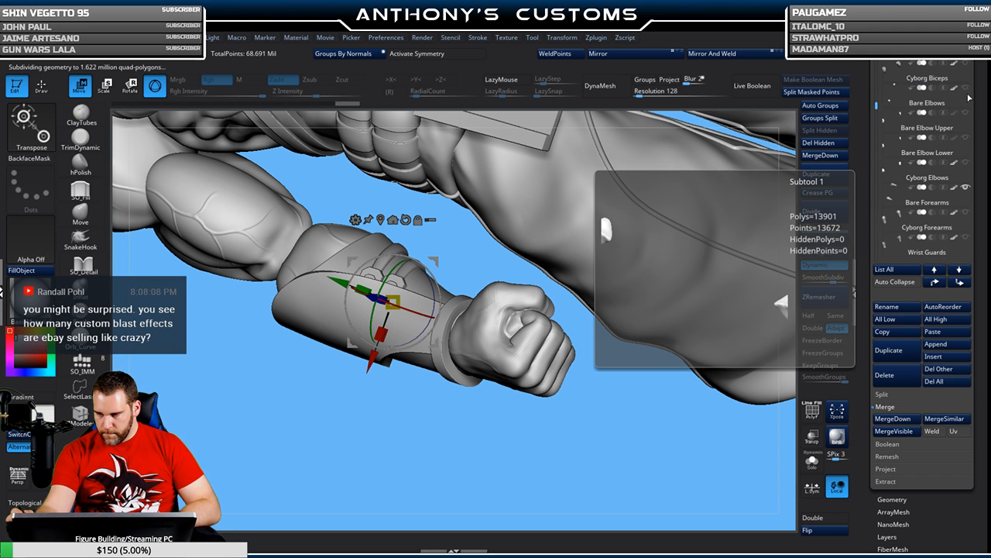
left_click(965, 87)
left_click_drag(876, 104, 877, 83)
left_click(962, 89)
mouse_move(961, 92)
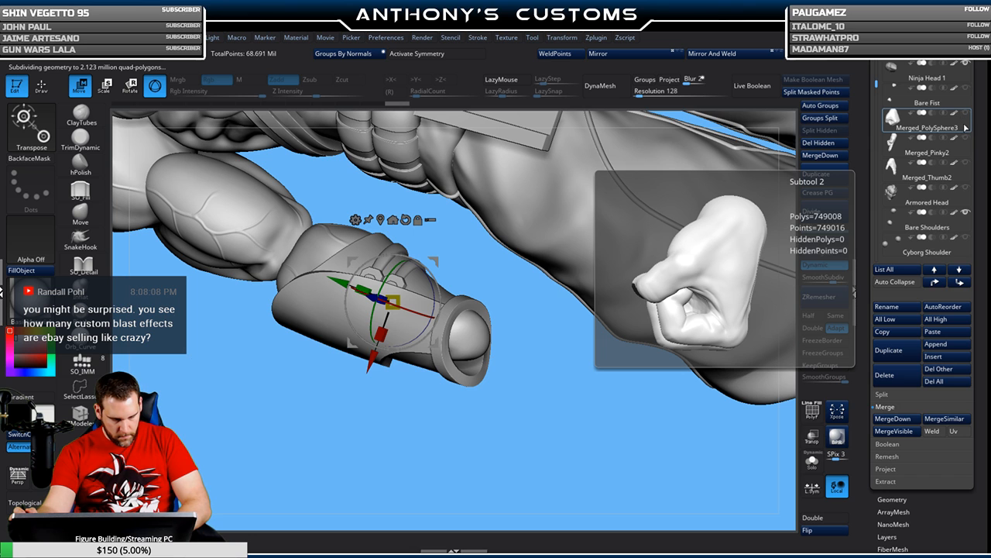
- Nudge and rotate the guard with the gizmo to center its wrist opening around the end of the forearm
left_click_drag(620, 422, 562, 432)
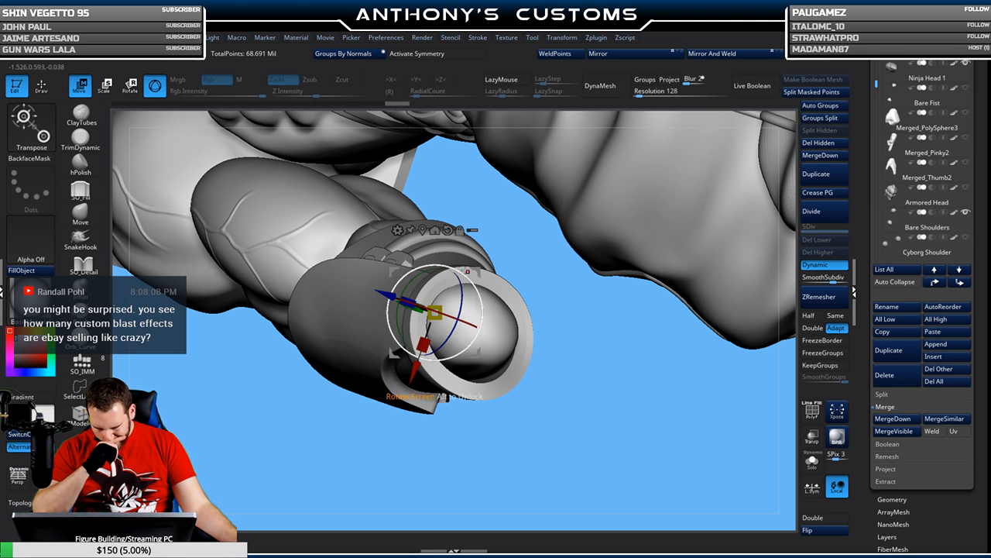
left_click_drag(412, 377, 413, 374)
left_click_drag(542, 435, 485, 428)
left_click_drag(411, 375, 411, 373)
left_click_drag(428, 436, 496, 438)
left_click_drag(378, 290, 380, 291)
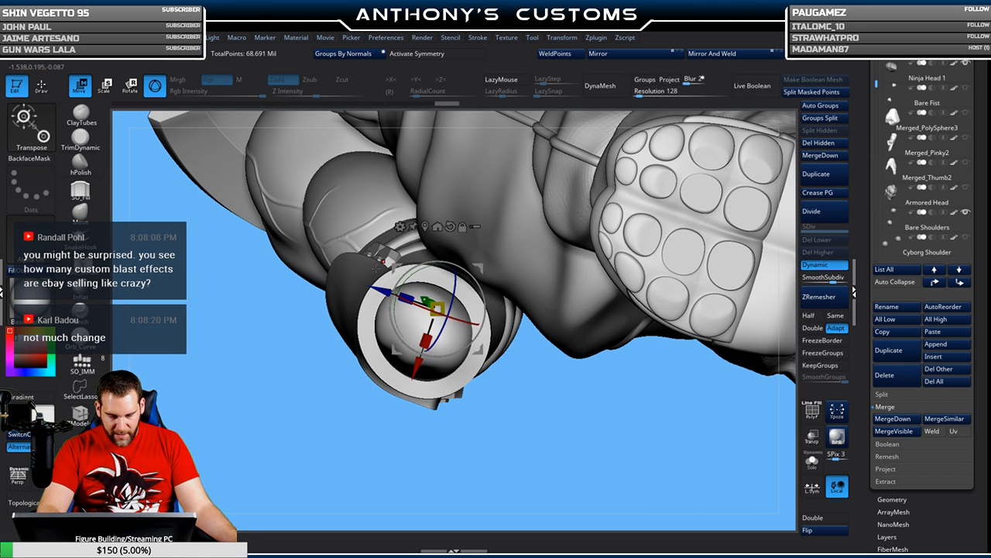
- Switch to the Move brush, enlarge its draw size and adjust the strap side of the guard around the forearm
left_click_drag(463, 424, 465, 483)
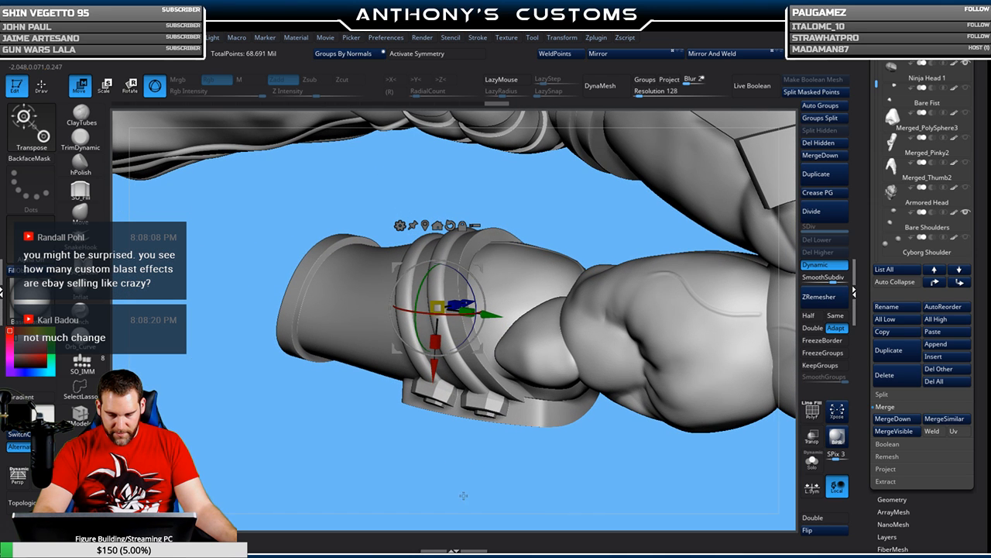
key("q")
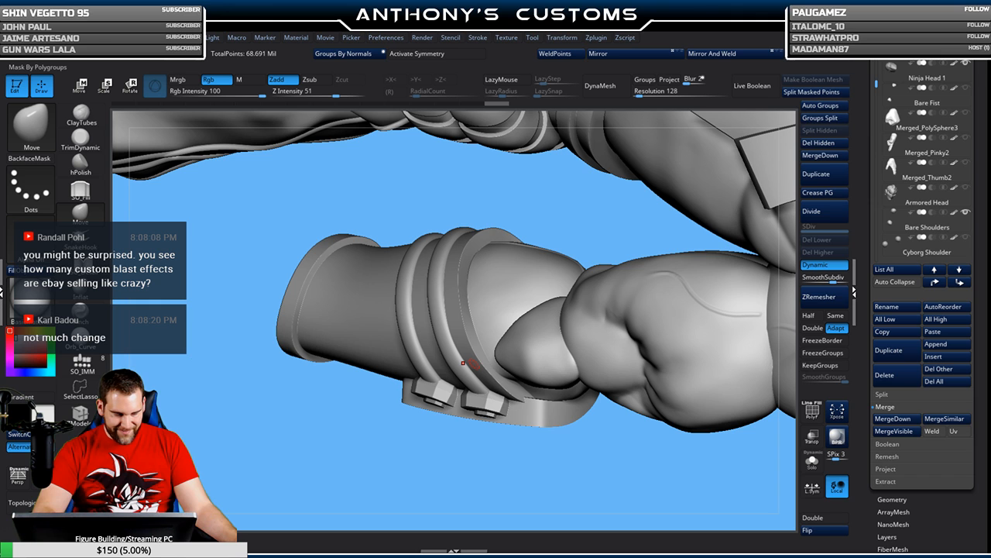
key("space")
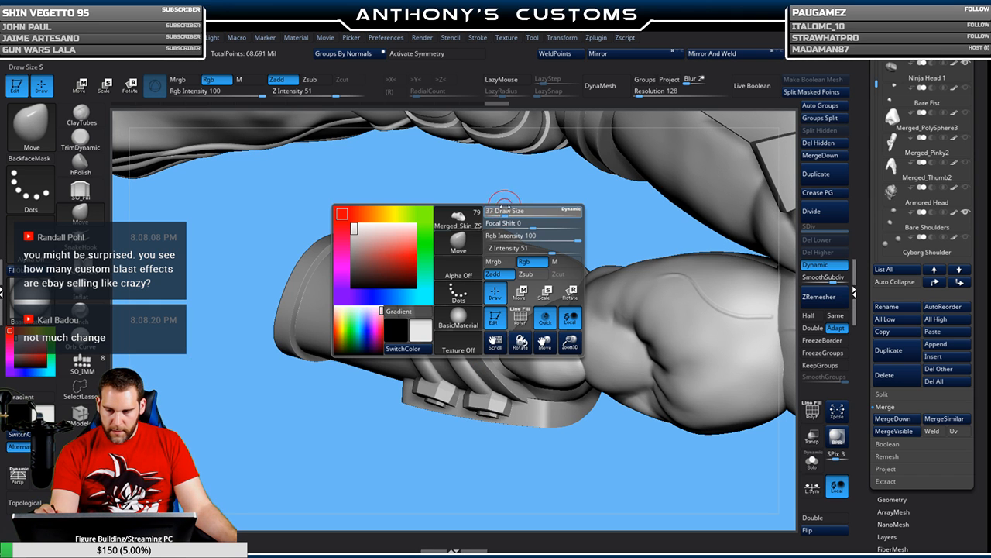
key("space")
mouse_move(546, 195)
left_mouse_down()
mouse_move(579, 191)
mouse_move(479, 209)
mouse_move(519, 217)
mouse_move(462, 214)
left_mouse_up()
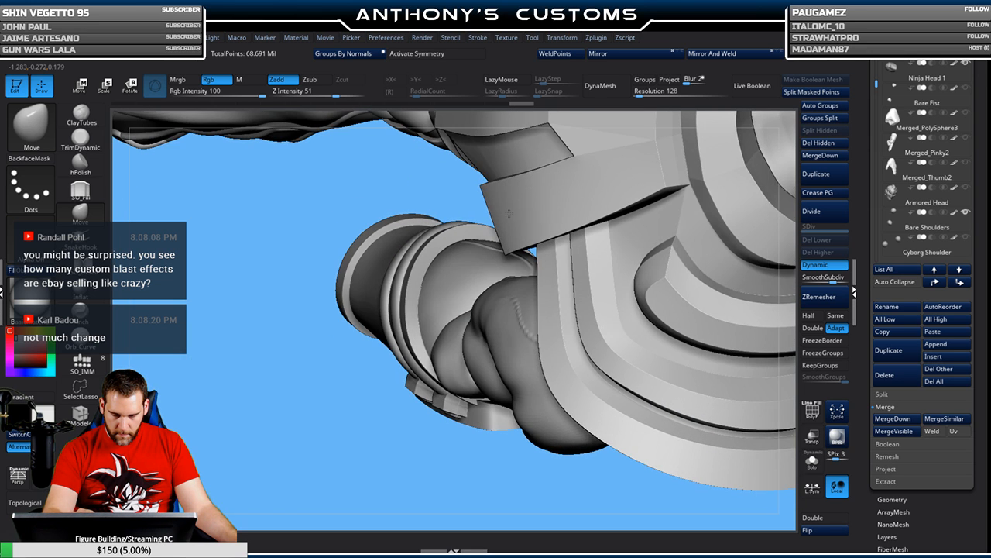
left_click_drag(416, 339, 425, 336)
left_click_drag(438, 468, 449, 377)
- Reshape the outer plate's elbow-end rim with the Move brush to fit the forearm more closely
mouse_move(656, 411)
left_mouse_down()
mouse_move(662, 386)
mouse_move(554, 391)
left_mouse_up()
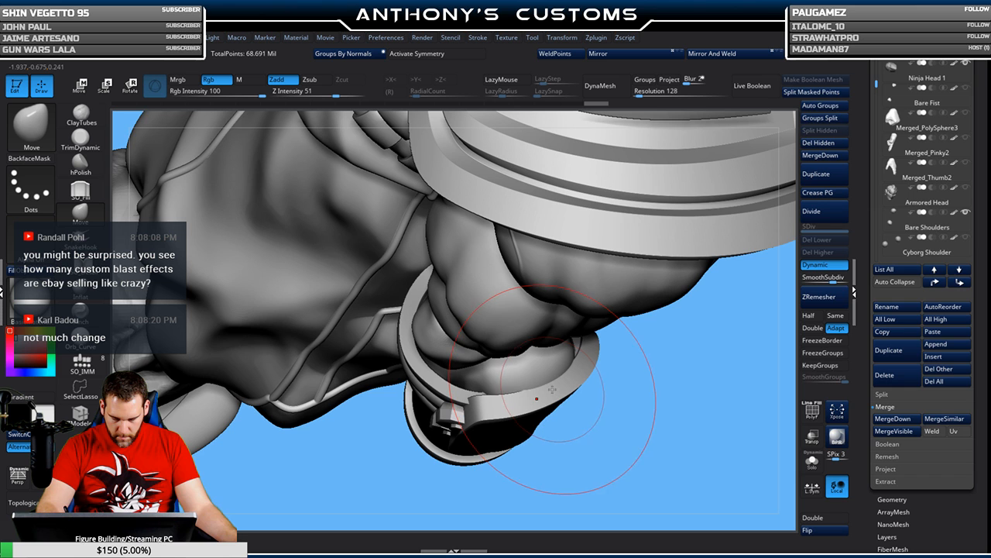
left_click_drag(571, 382, 573, 381)
mouse_move(635, 394)
left_mouse_down()
mouse_move(468, 467)
mouse_move(469, 501)
mouse_move(569, 455)
left_mouse_up()
left_click_drag(605, 327, 601, 355)
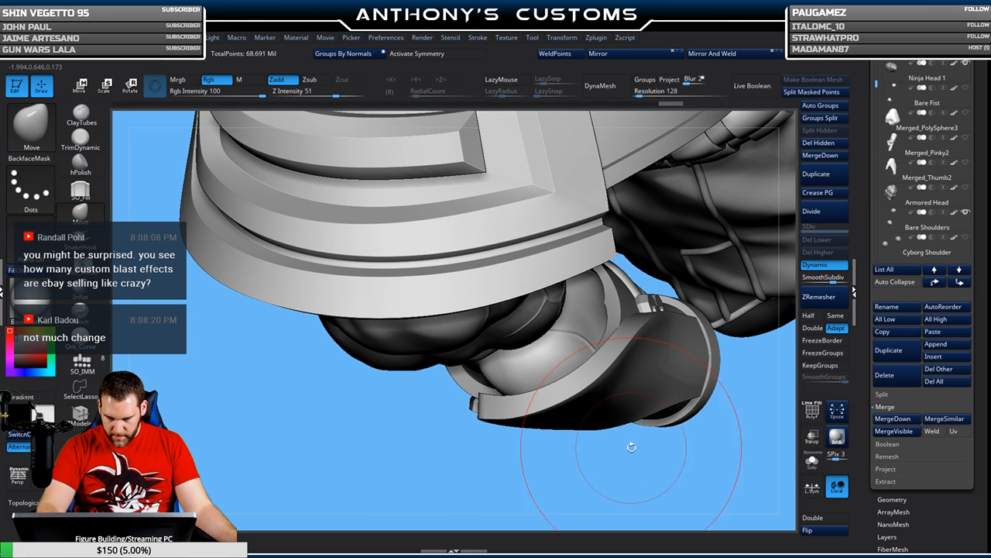
- Check the guard's elbow opening from several angles and refine its inner rim and straps with the Move brush
left_click_drag(631, 447, 587, 411)
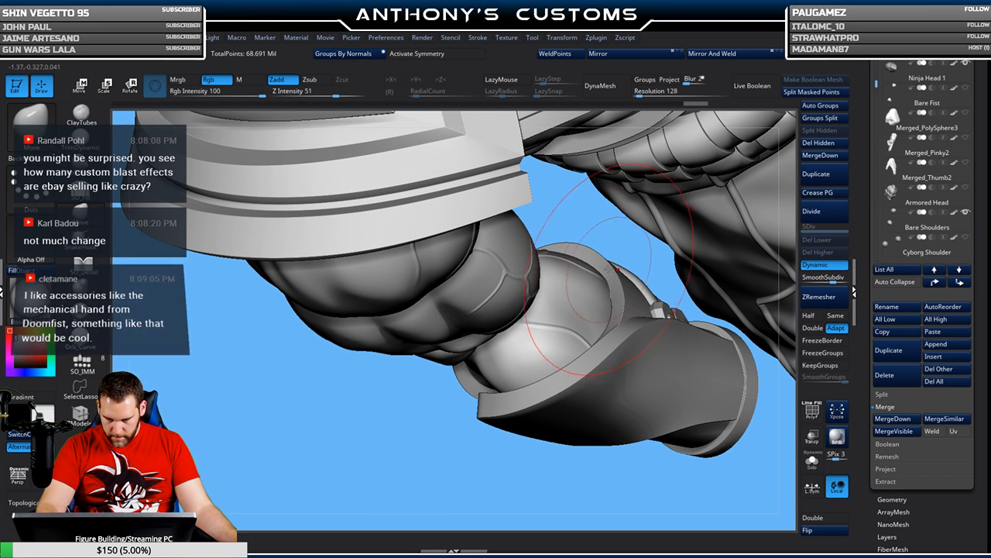
left_click_drag(652, 272, 604, 249)
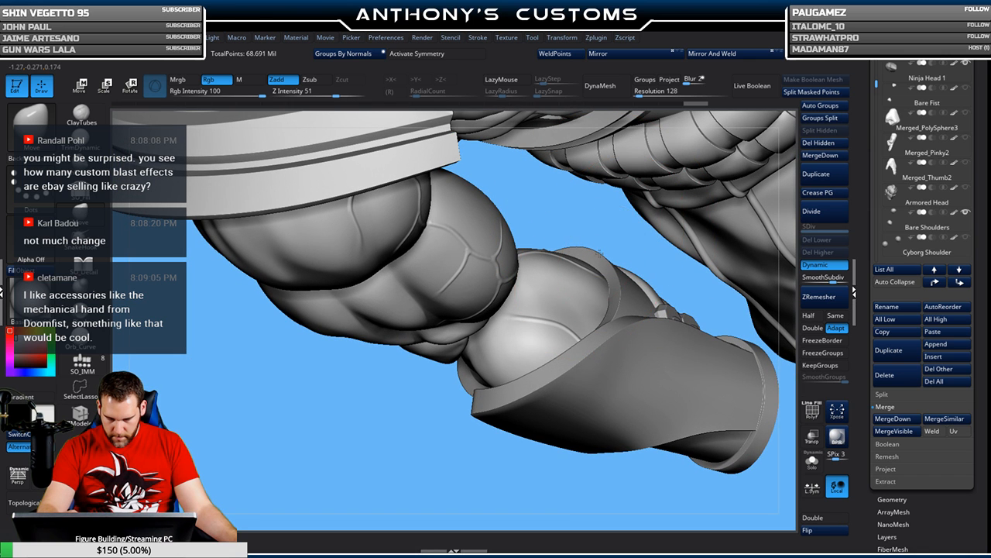
mouse_move(604, 230)
left_mouse_down()
mouse_move(559, 256)
mouse_move(577, 287)
mouse_move(574, 335)
left_mouse_up()
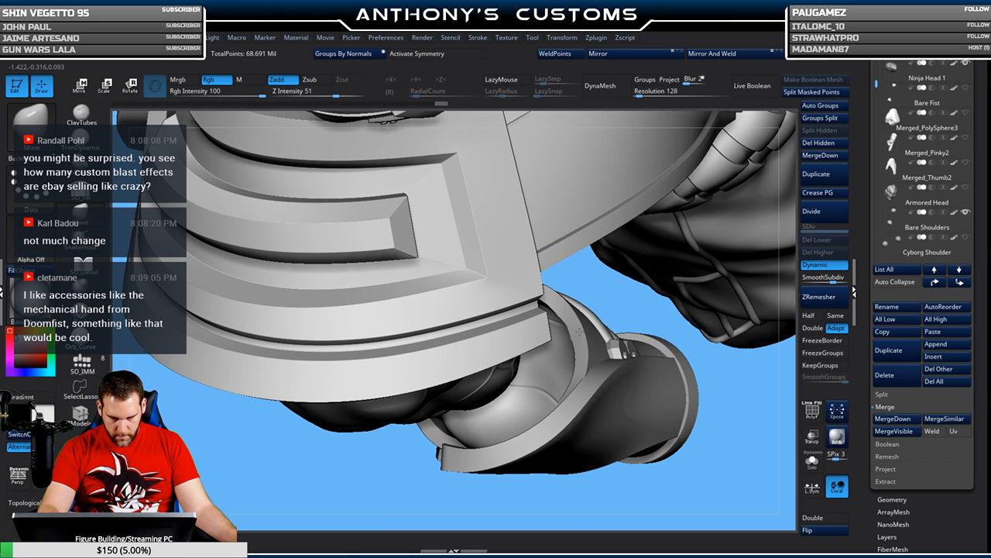
mouse_move(612, 299)
left_mouse_down()
mouse_move(644, 301)
mouse_move(509, 287)
left_mouse_up()
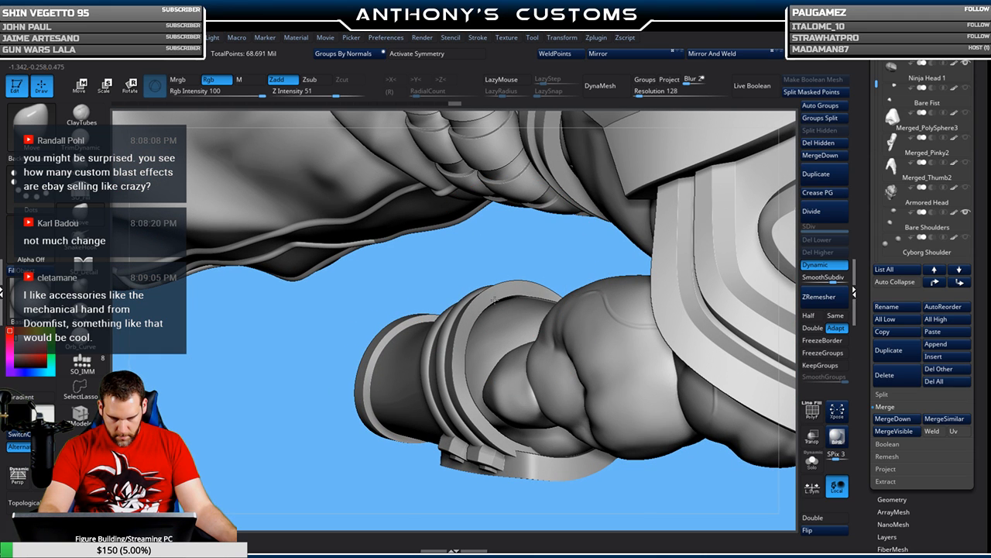
left_click_drag(580, 273, 474, 333)
left_click_drag(440, 373, 446, 381)
- Mirror and weld the fitted wrist guard onto the figure's opposite forearm
mouse_move(534, 317)
right_mouse_down()
mouse_move(586, 262)
mouse_move(597, 230)
mouse_move(606, 233)
right_mouse_up()
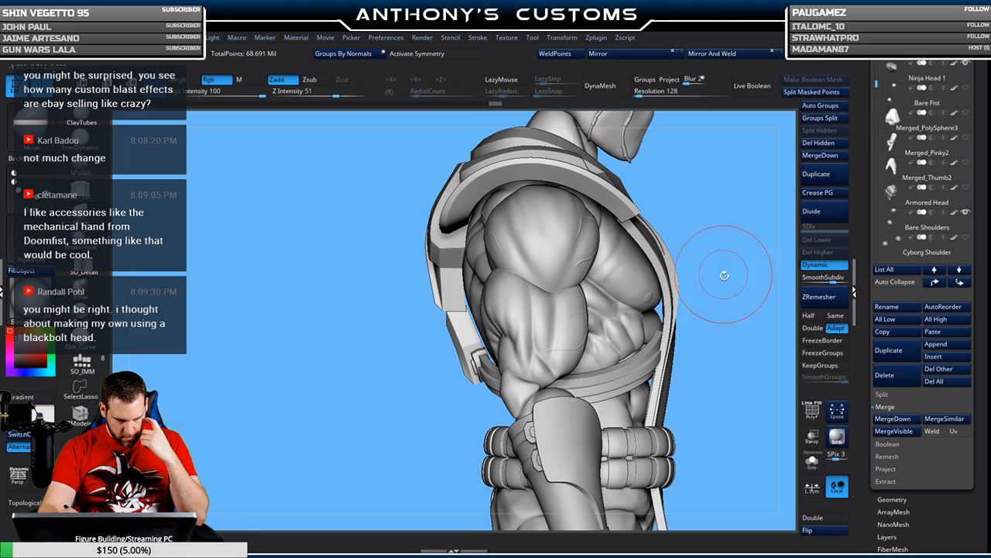
mouse_move(731, 354)
right_mouse_down()
mouse_move(731, 313)
mouse_move(694, 310)
right_mouse_up()
mouse_move(542, 411)
right_mouse_down("alt")
mouse_move(534, 386)
mouse_move(444, 355)
right_mouse_up("alt")
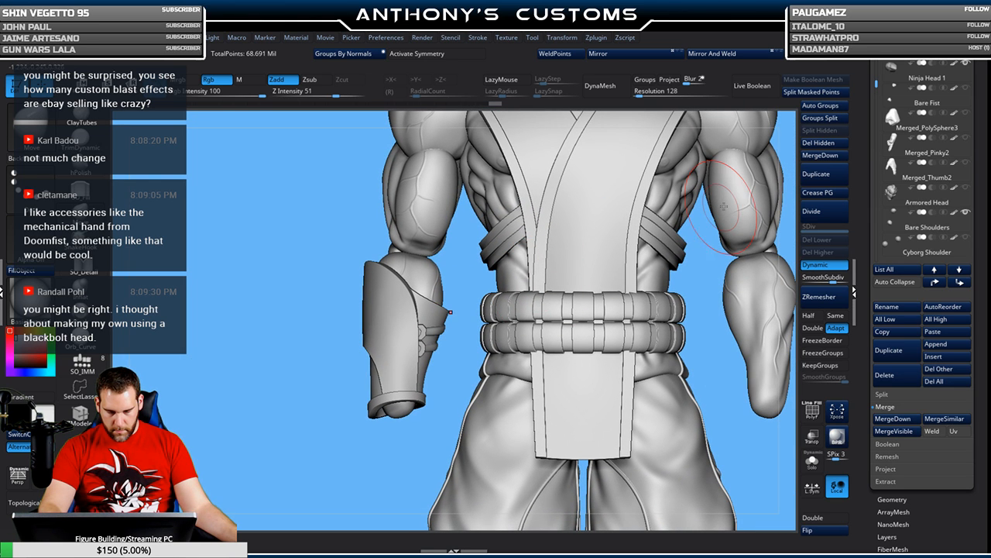
left_click(751, 54)
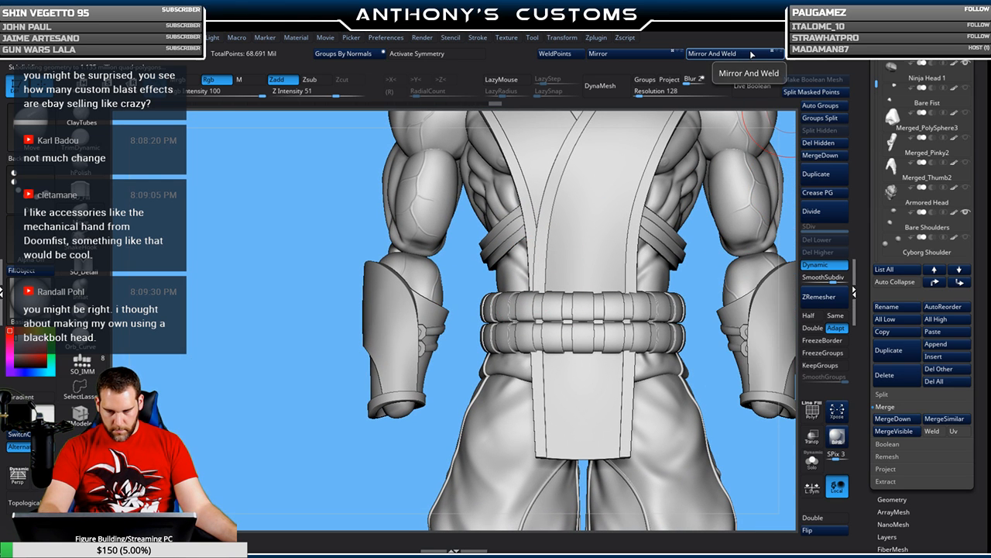
- Show the Bare Fist subtool, make it the active subtool and turn on X symmetry
left_click(967, 91)
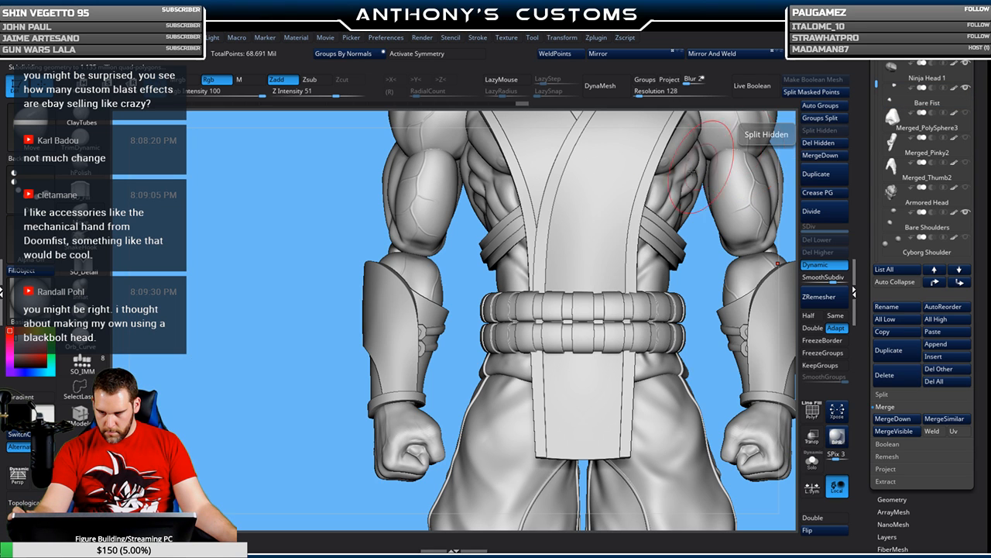
right_click_drag(470, 340, 468, 322)
left_click_drag(468, 322, 467, 316)
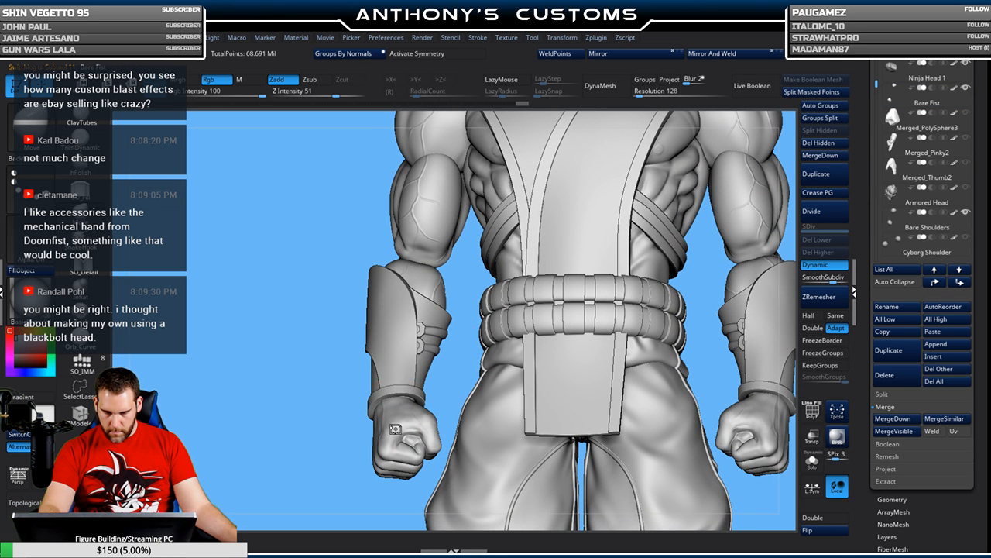
left_click(397, 425, "alt")
key("w")
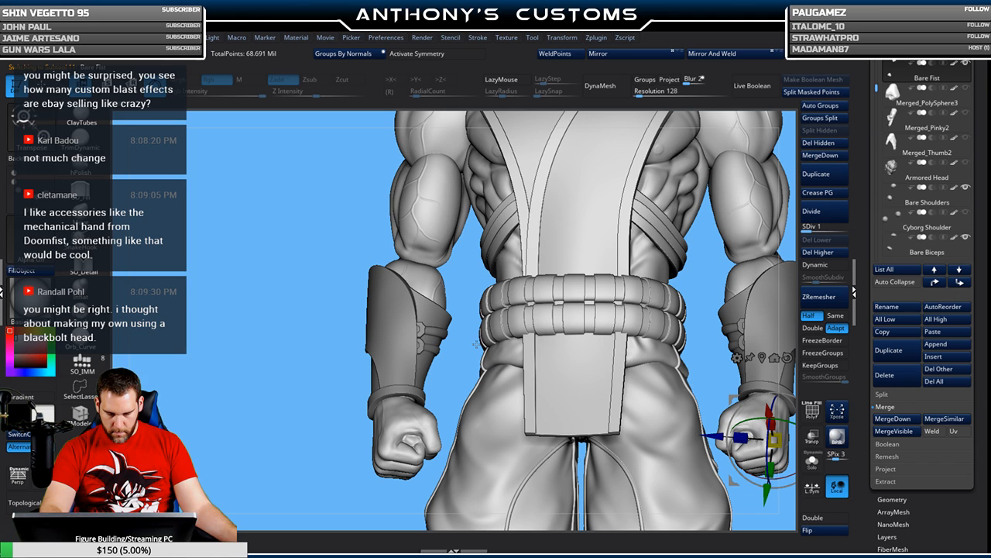
key("x")
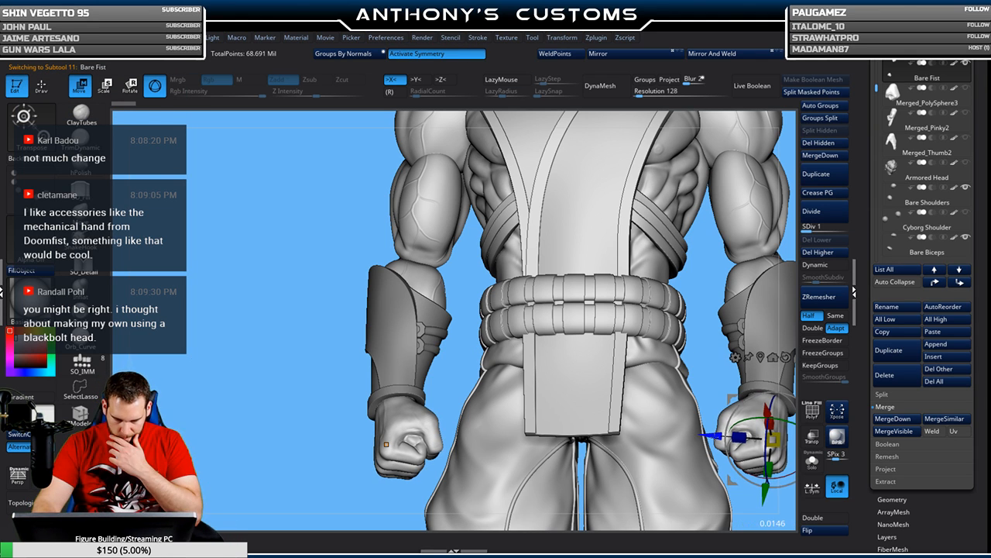
right_click_drag(750, 398, 761, 417)
key("f")
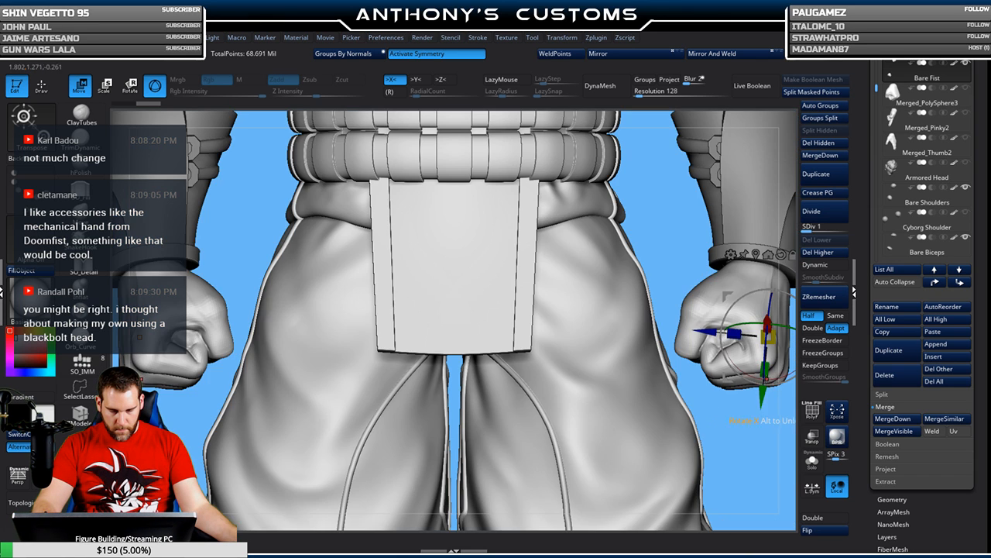
key("q")
- Inspect the whole figure from the front, side and back, then examine its legs and boots more closely
right_click_drag(658, 421, 684, 399)
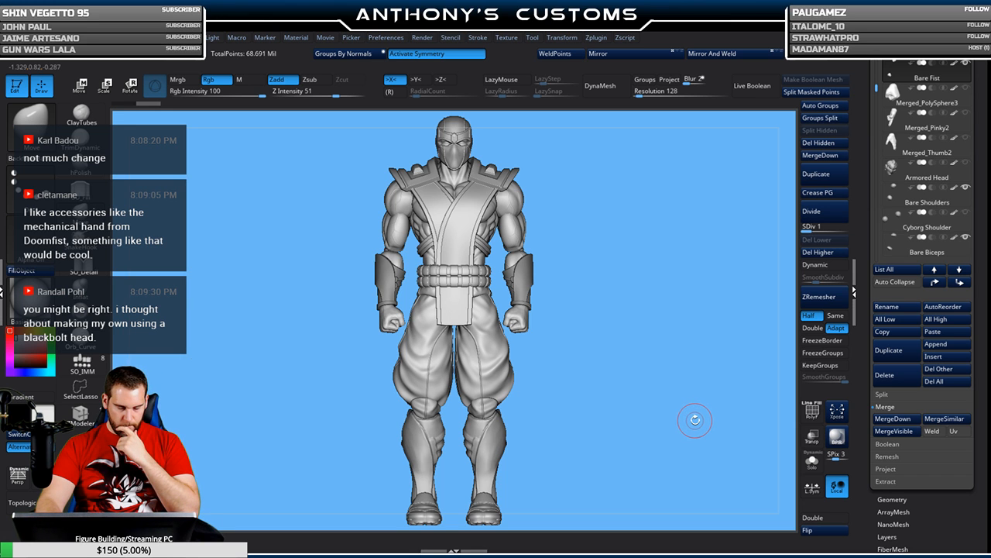
right_click_drag(692, 431, 741, 435)
mouse_move(741, 435)
left_mouse_down()
mouse_move(709, 439)
mouse_move(716, 433)
left_mouse_up()
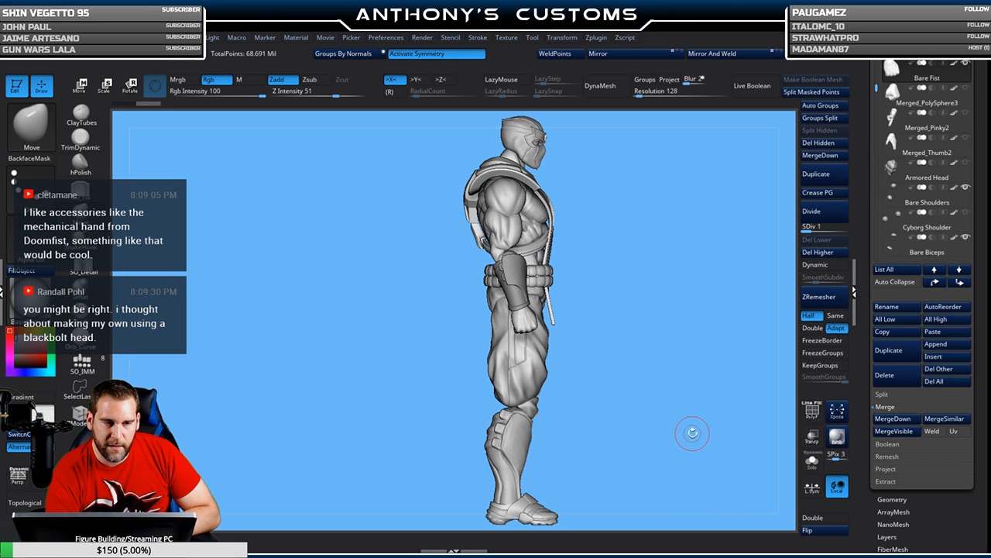
mouse_move(692, 434)
left_mouse_down()
mouse_move(647, 330)
mouse_move(619, 439)
mouse_move(626, 469)
mouse_move(630, 462)
left_mouse_up()
left_click_drag(694, 351, 626, 276)
left_click_drag(620, 372, 555, 314, "alt")
mouse_move(566, 386)
left_mouse_down()
mouse_move(626, 345)
mouse_move(585, 354)
left_mouse_up()
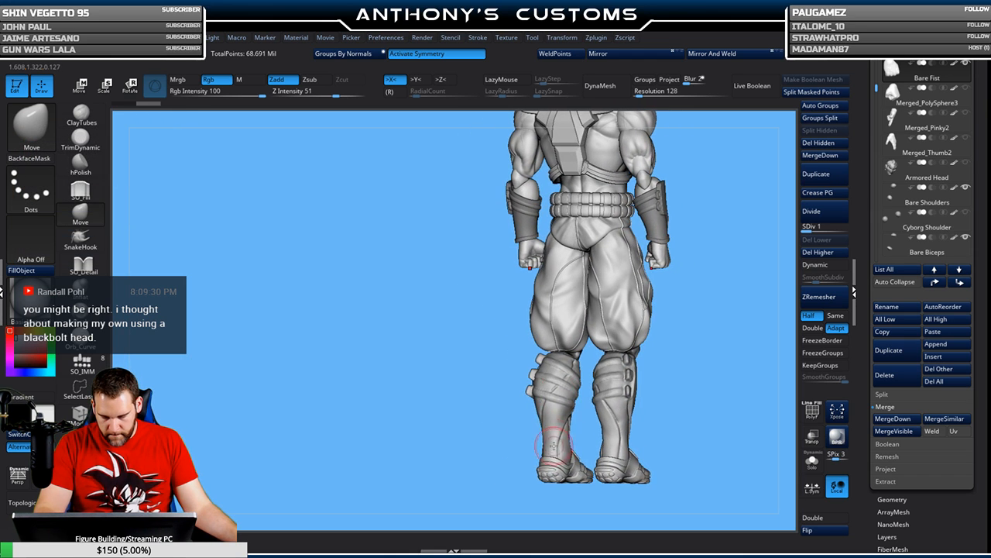
left_click_drag(731, 324, 642, 330)
left_click_drag(618, 371, 606, 344, "alt")
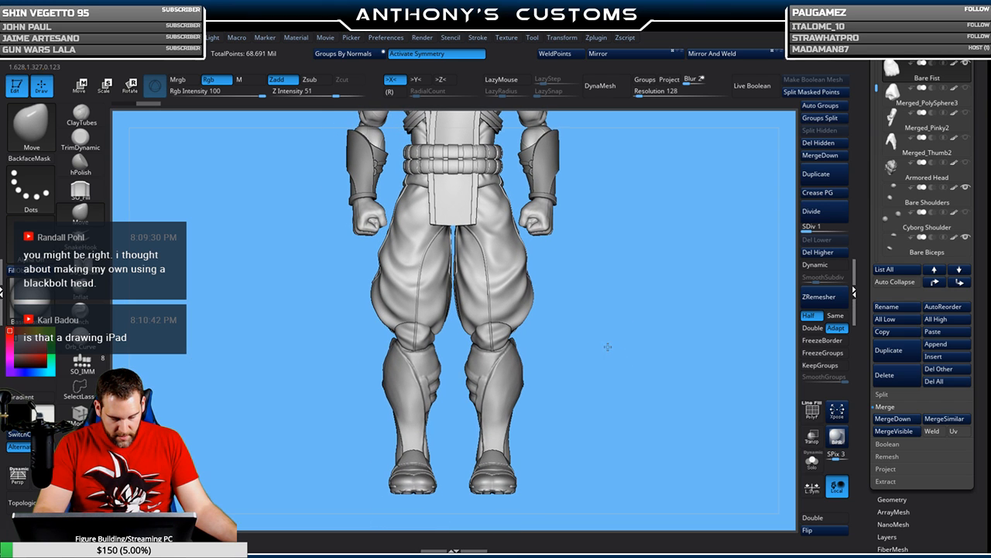
- Save the figure project, then select the Boots 2_2 subtool and copy it
key("ctrl")
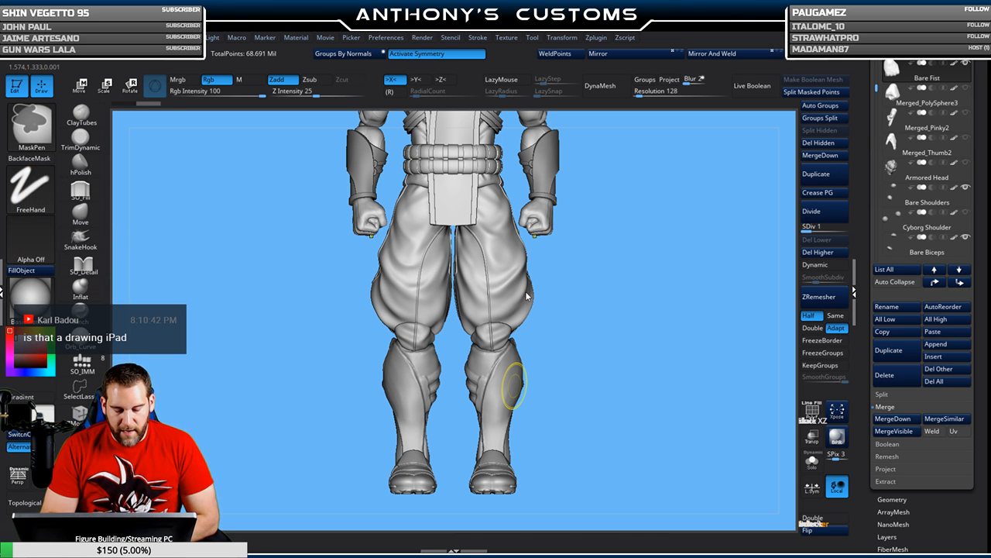
key("ctrl+s")
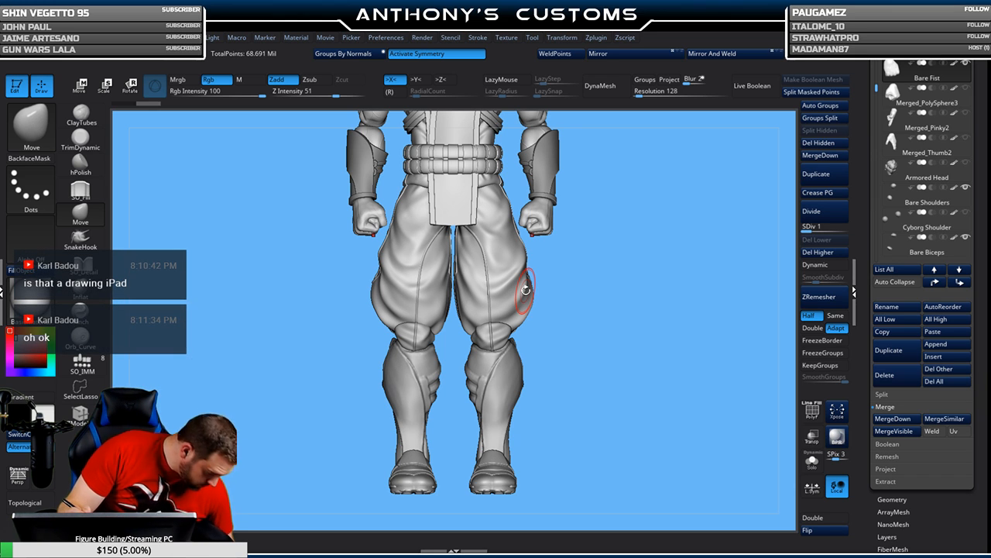
key("ctrl+d")
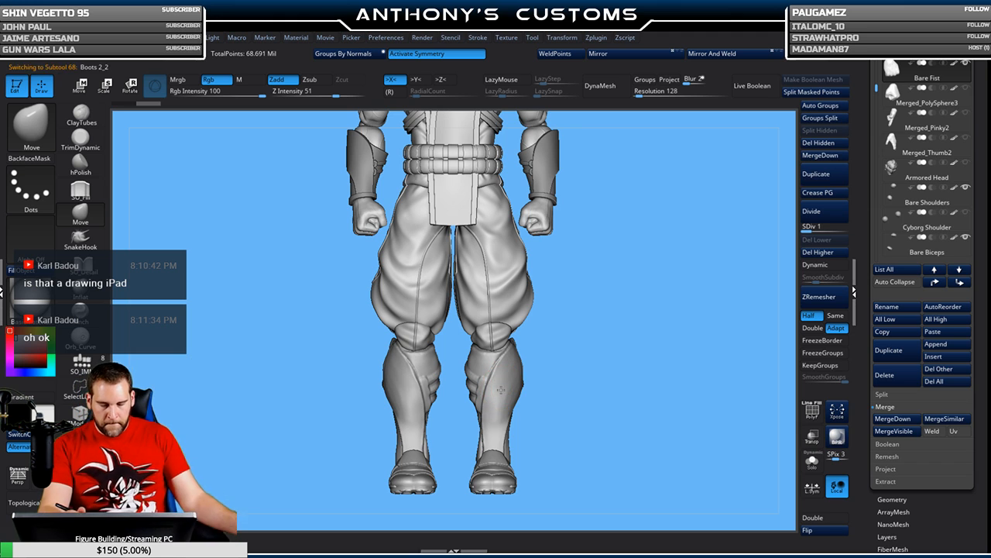
left_click(498, 399, "alt")
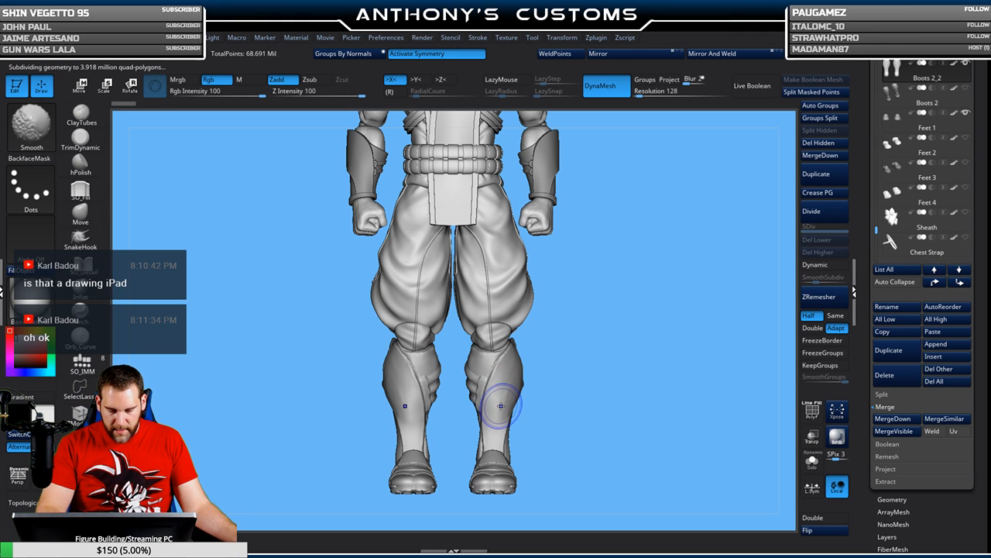
left_click(895, 336)
- Load a basic DynaMesh sphere project from the LightBox project library
key("f")
key("f")
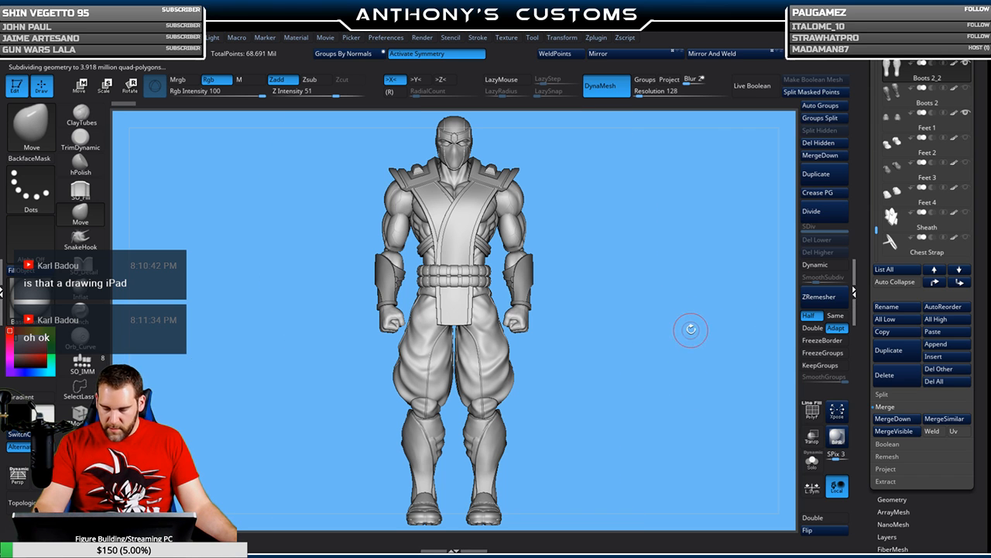
mouse_move(657, 367)
left_mouse_down()
mouse_move(604, 363)
mouse_move(649, 375)
mouse_move(658, 356)
left_mouse_up()
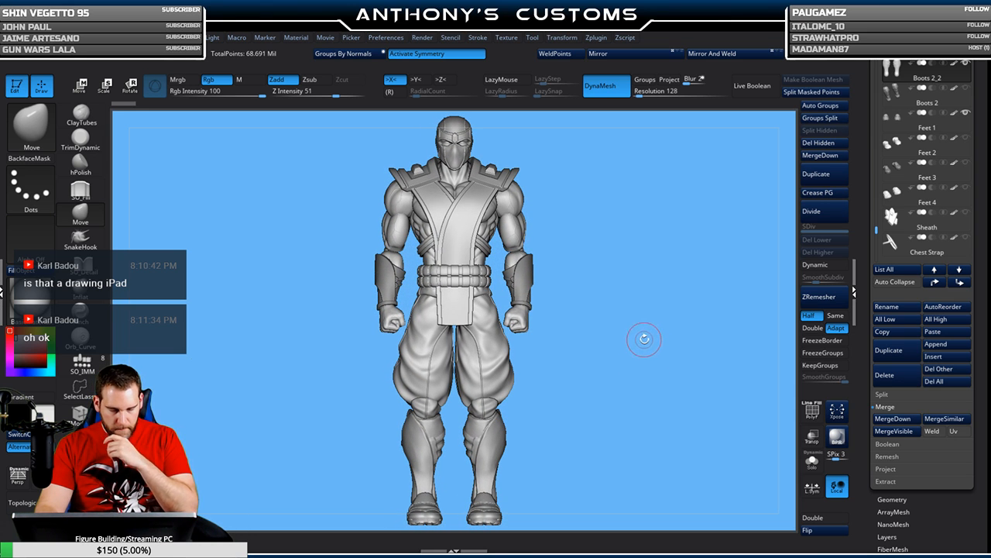
key("comma")
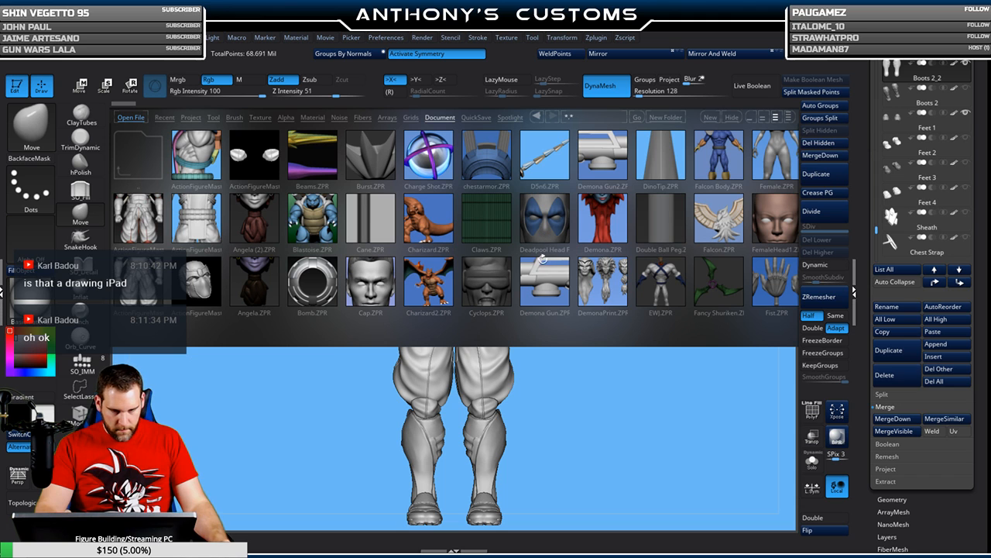
left_click(192, 119)
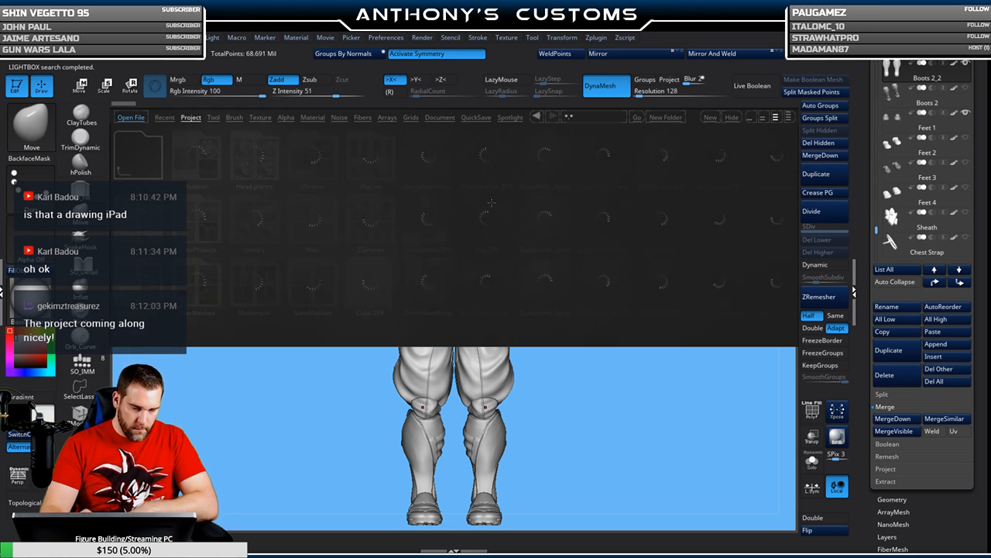
double_click(546, 227)
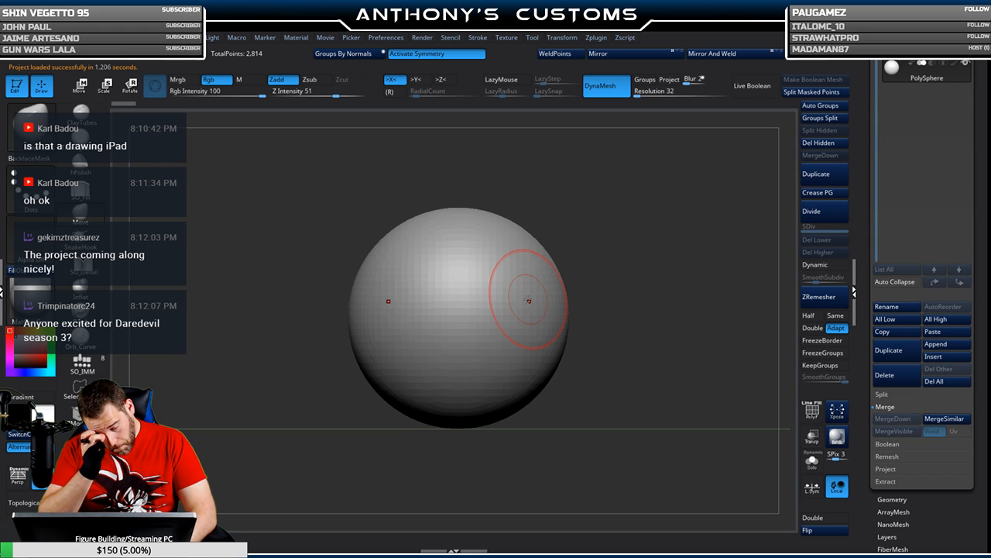
- Paste the copied boots into the sphere project and delete the PolySphere subtool
left_click(944, 335)
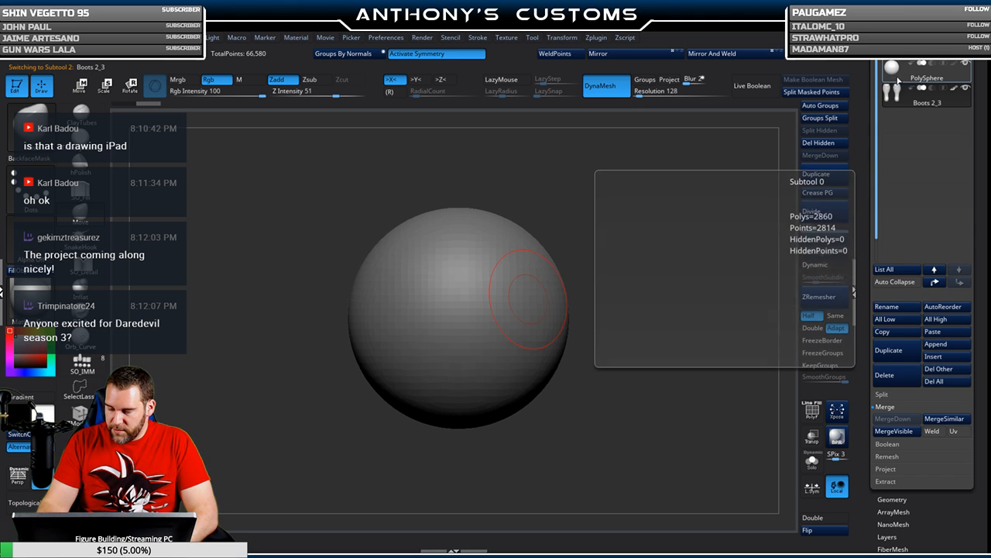
left_click(934, 79)
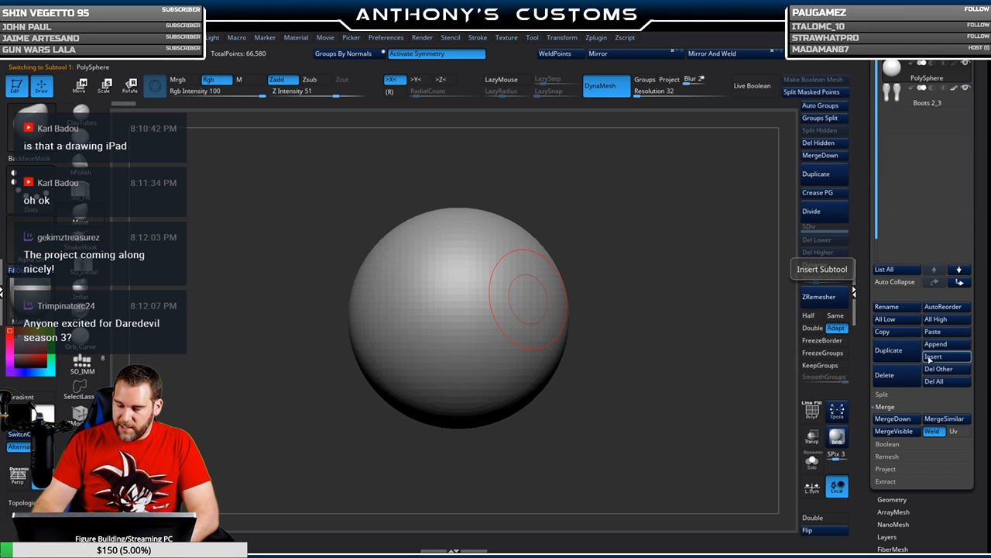
left_click(901, 376)
left_click(803, 395)
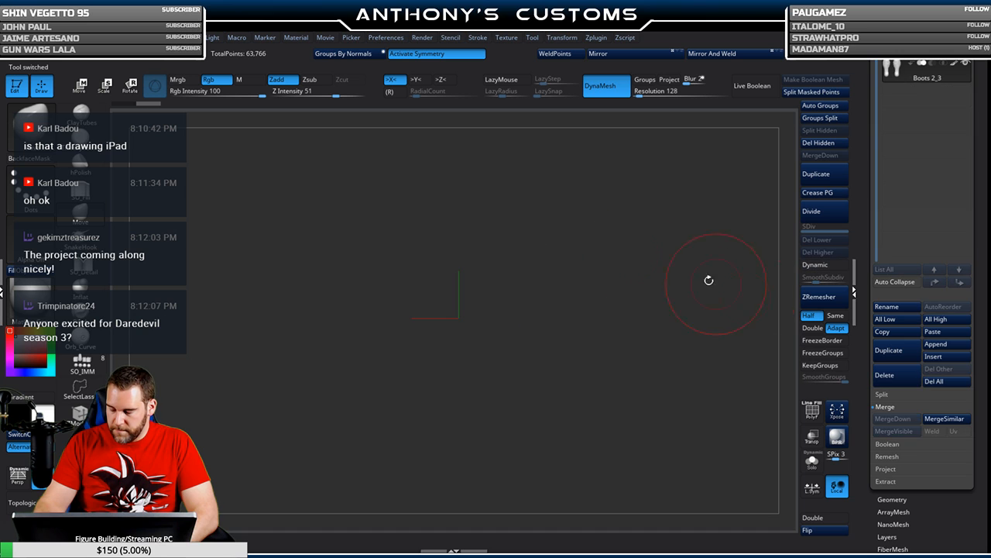
- Change the document background to light blue and frame the pair of boots
mouse_move(98, 37)
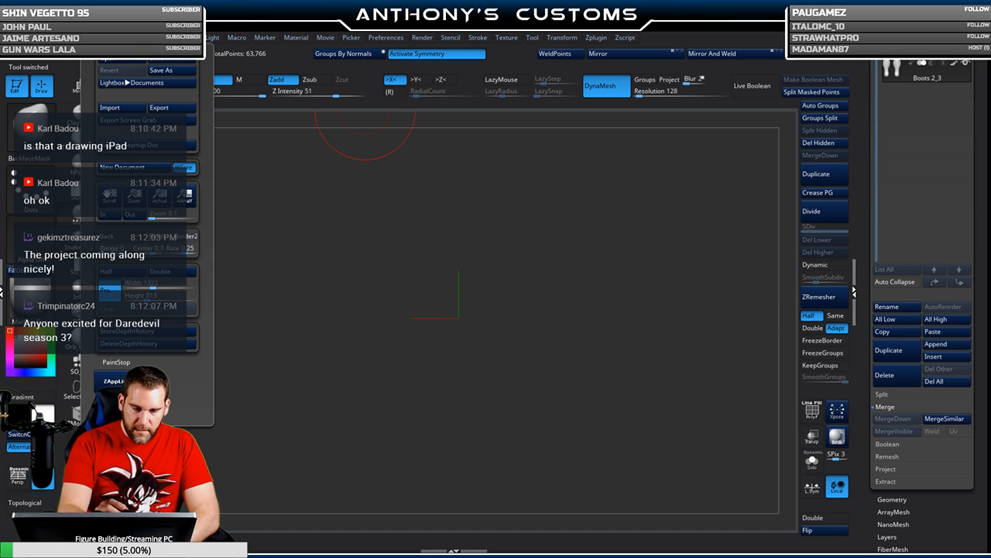
left_click_drag(106, 237, 103, 241)
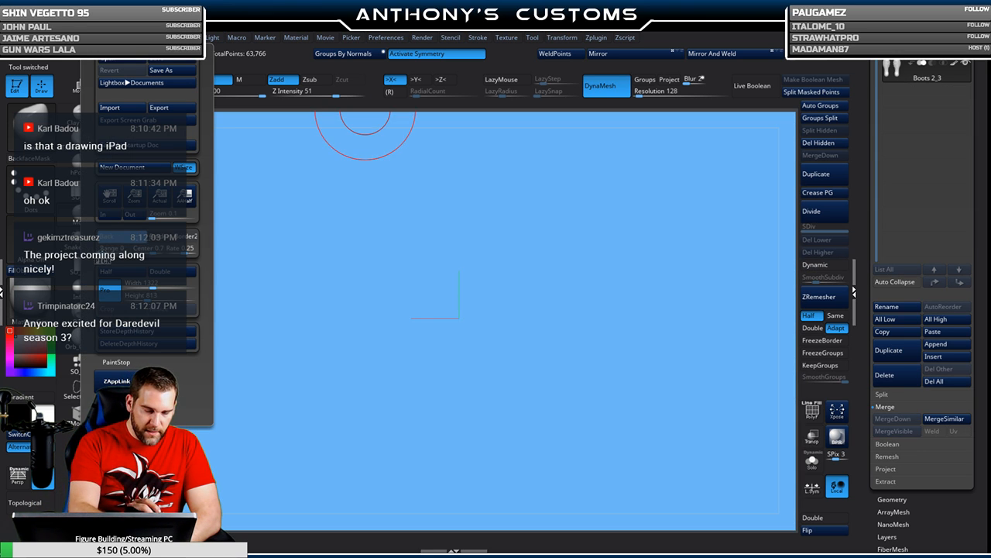
left_click_drag(633, 348, 641, 336)
key("f")
left_click_drag(466, 399, 446, 350, "alt")
mouse_move(607, 281)
left_mouse_down()
mouse_move(642, 292)
mouse_move(628, 313)
mouse_move(628, 303)
left_mouse_up()
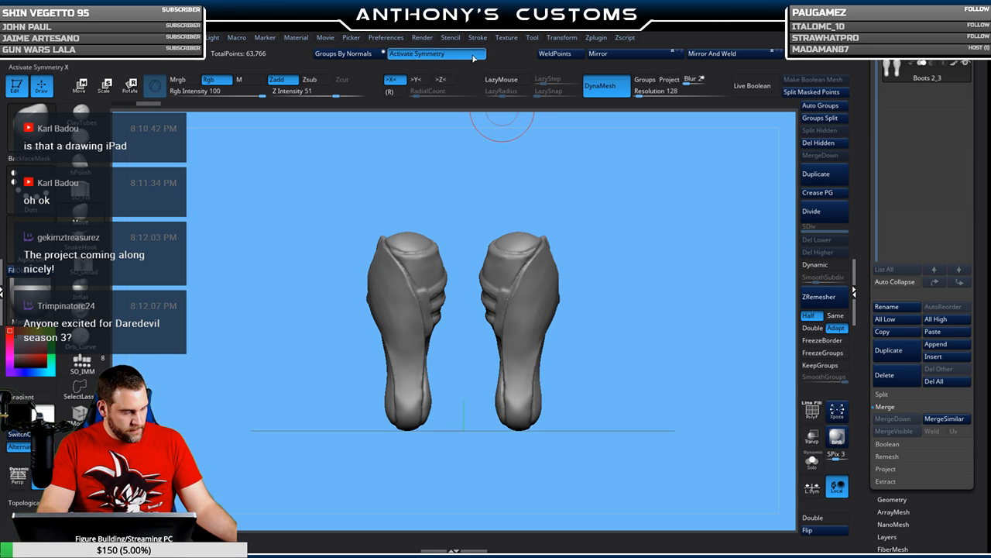
- Turn off symmetry, isolate one boot and delete the hidden geometry of the other
left_click(438, 53)
left_click_drag(628, 179, 467, 474, "ctrl+shift")
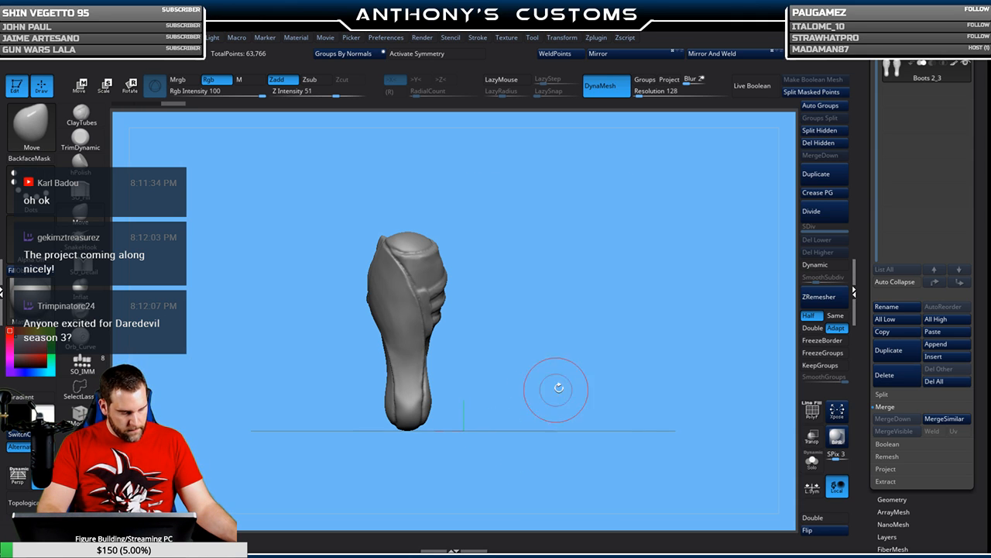
left_click(827, 144)
mouse_move(580, 283)
left_mouse_down("alt")
mouse_move(587, 385)
mouse_move(568, 365)
mouse_move(567, 288)
left_mouse_up("alt")
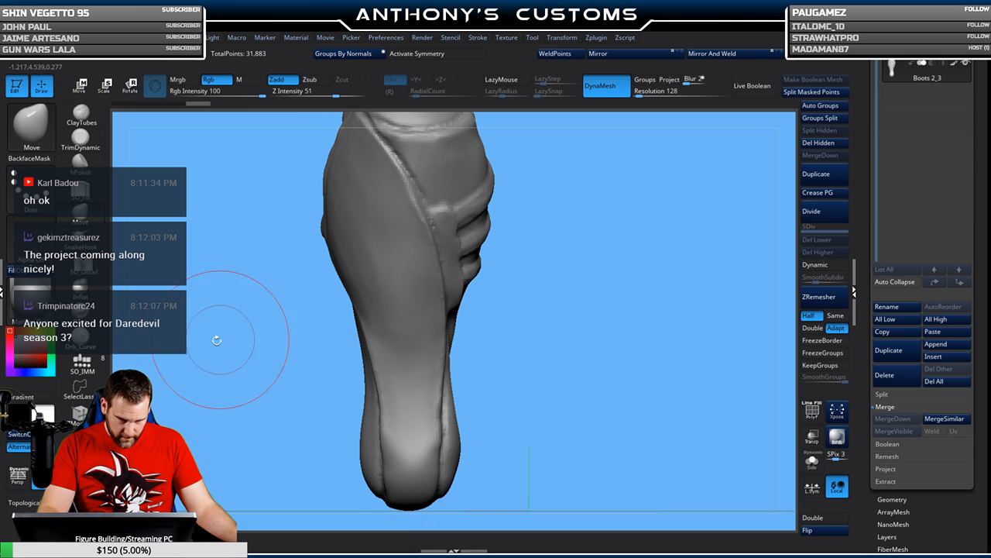
- Append a ZSphere and start Edit Topology on it with Skin Thickness 0, Density 1 and DynaMesh Resolution 0
left_click(941, 345)
left_click(638, 382)
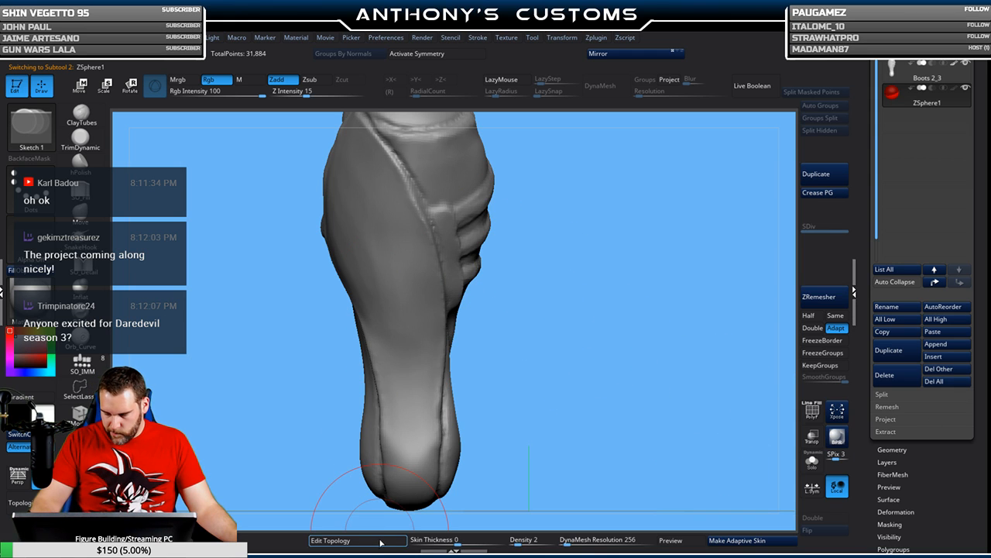
left_click(341, 540)
left_click(444, 539)
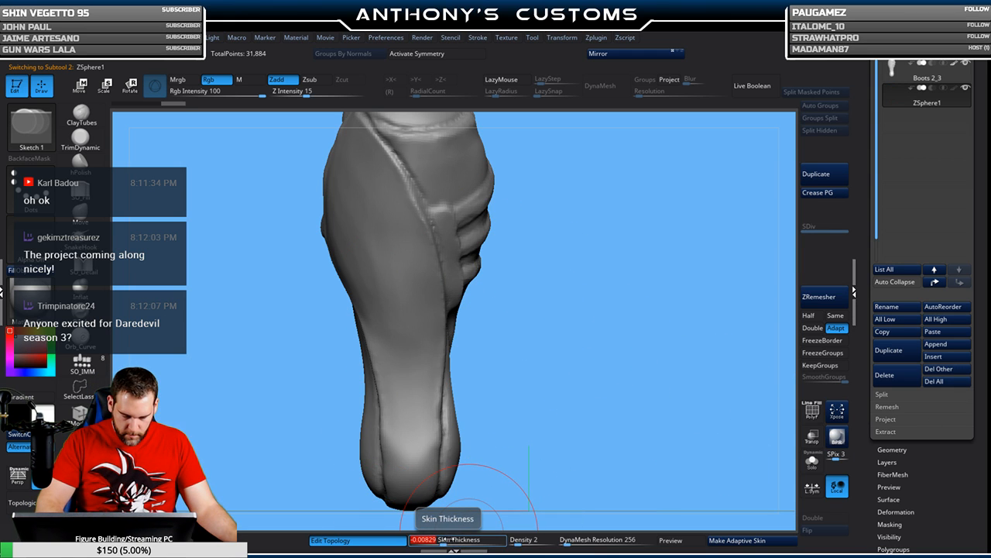
key("Return")
left_click_drag(522, 540, 507, 541)
left_click_drag(570, 541, 549, 542)
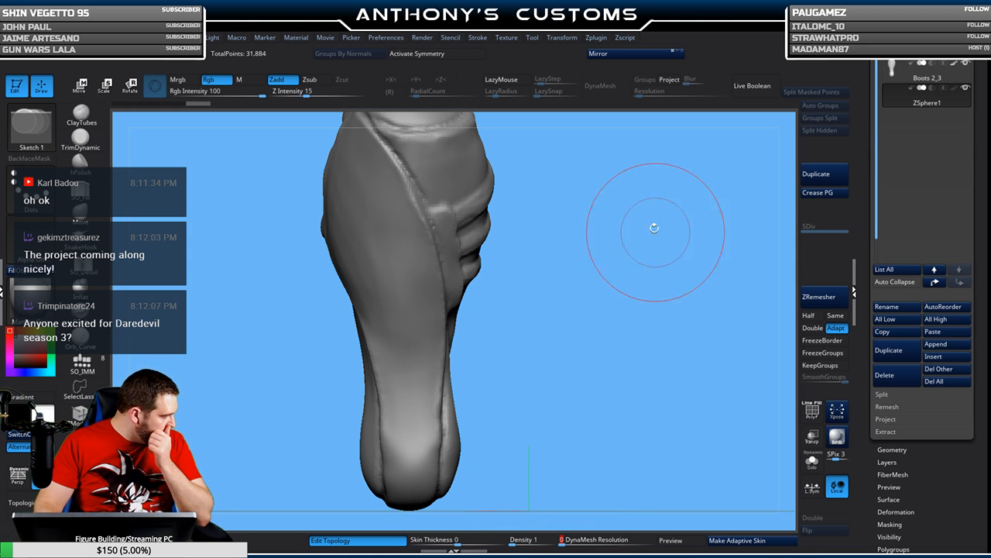
- Draw the first topology quad on the boot's back panel just above the heel, starting beside one of the bordering seams
mouse_move(598, 232)
left_mouse_down()
mouse_move(605, 252)
mouse_move(593, 244)
left_mouse_up()
key("space")
mouse_move(594, 311)
left_mouse_down()
mouse_move(584, 319)
mouse_move(608, 271)
mouse_move(610, 290)
mouse_move(588, 318)
mouse_move(536, 328)
left_mouse_up()
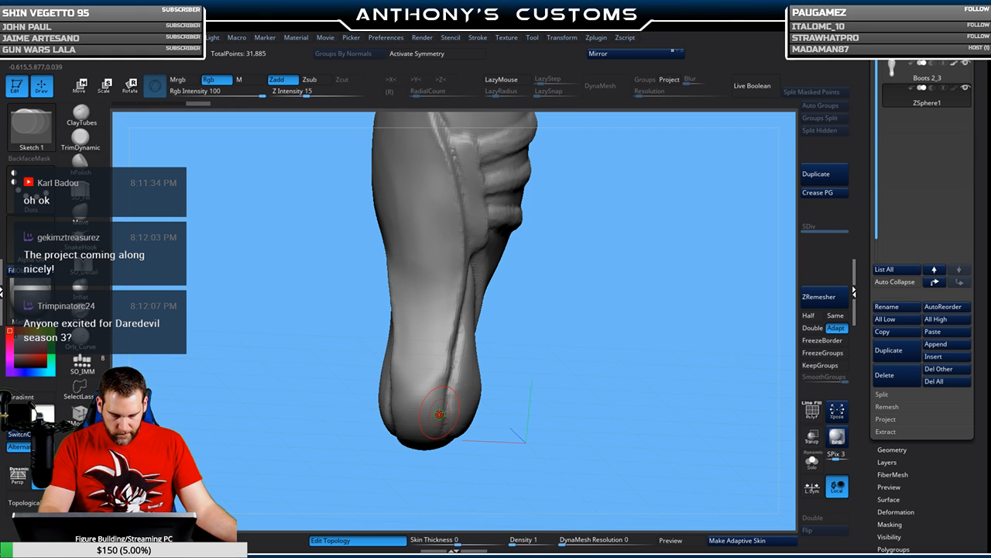
left_click(442, 371)
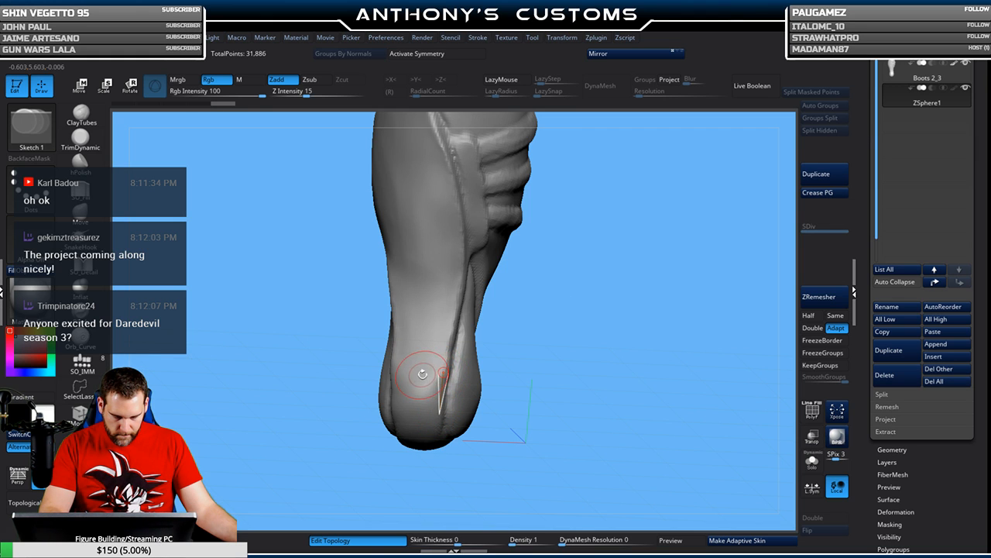
left_click_drag(544, 322, 549, 316)
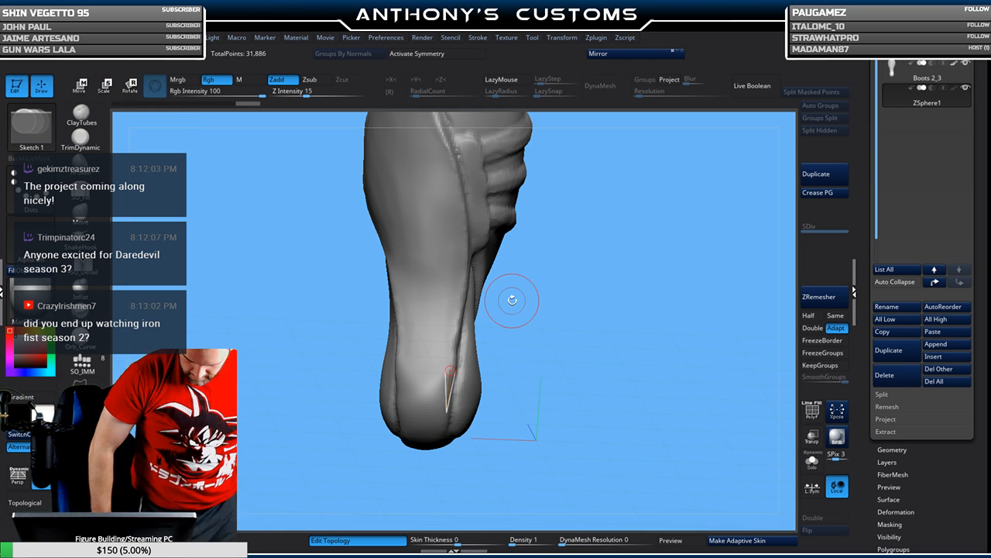
left_click_drag(512, 299, 611, 250)
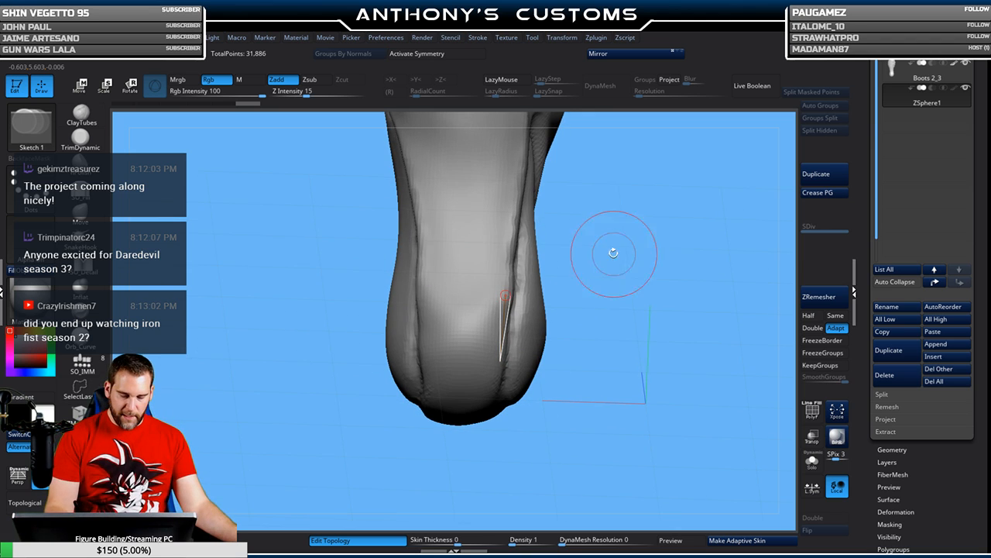
left_click(475, 296)
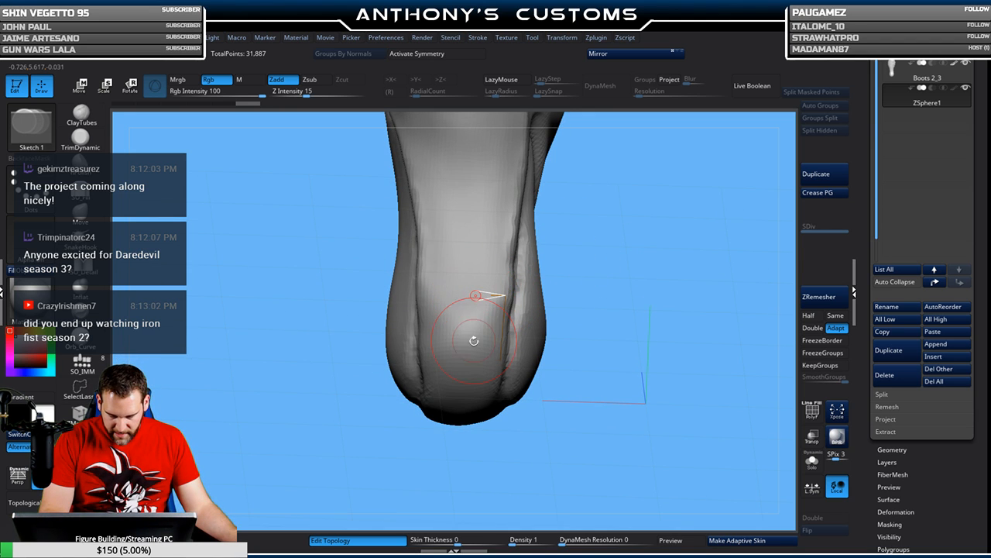
left_click(500, 361)
left_click_drag(582, 298, 593, 310)
left_click(475, 295)
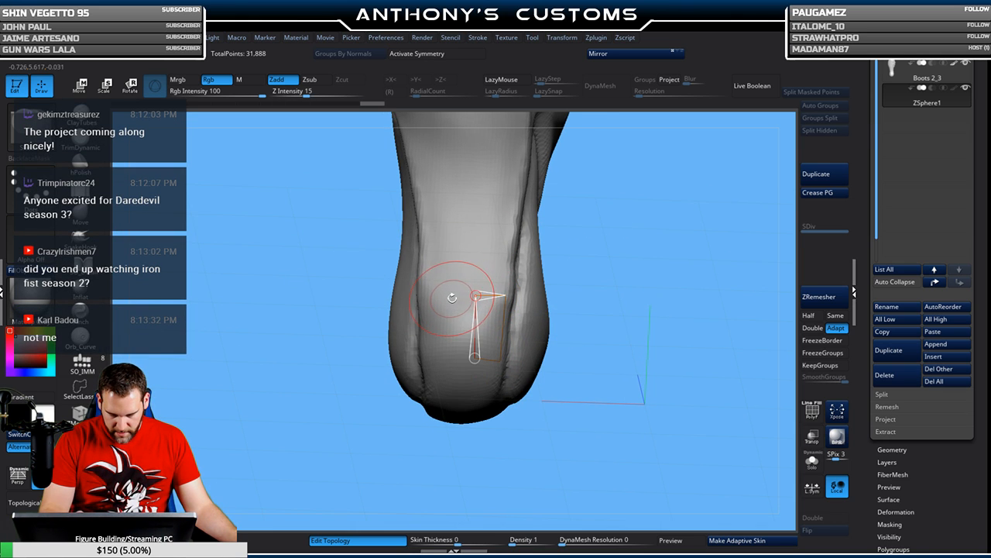
left_click(475, 357)
- Extend the heel quads across to the opposite seam to complete the first row of three
left_click_drag(618, 312, 600, 293)
left_click(444, 298)
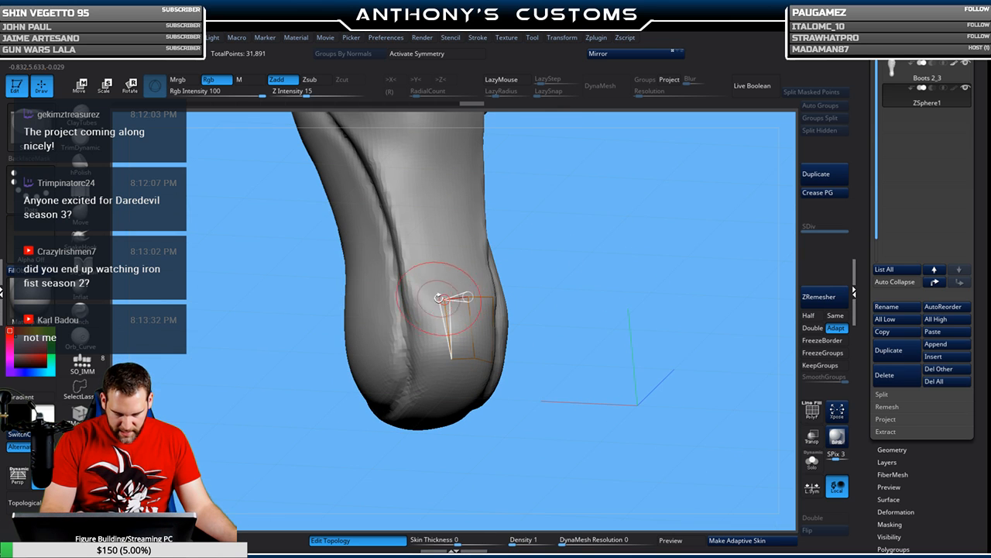
left_click(413, 300)
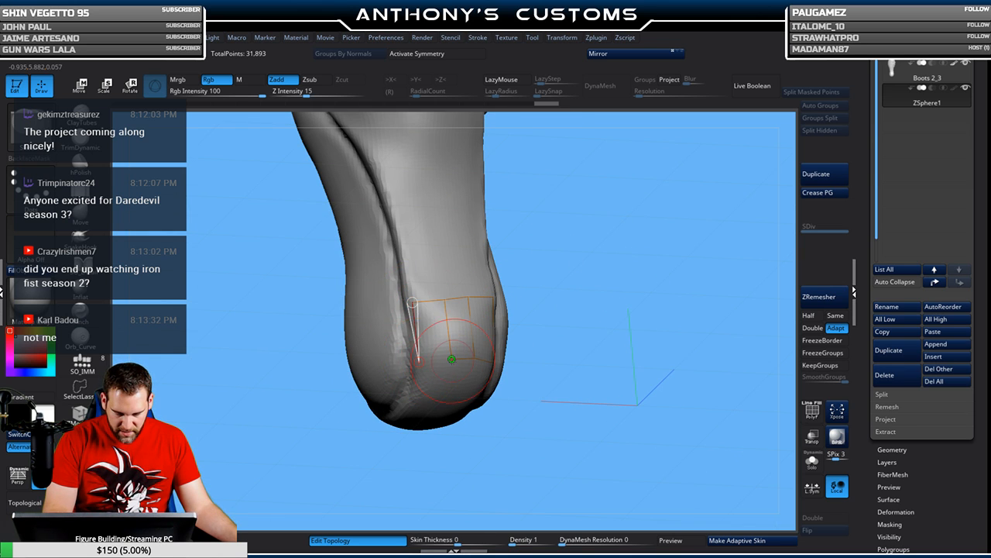
left_click(451, 358)
mouse_move(629, 314)
left_mouse_down()
mouse_move(617, 315)
mouse_move(629, 297)
left_mouse_up()
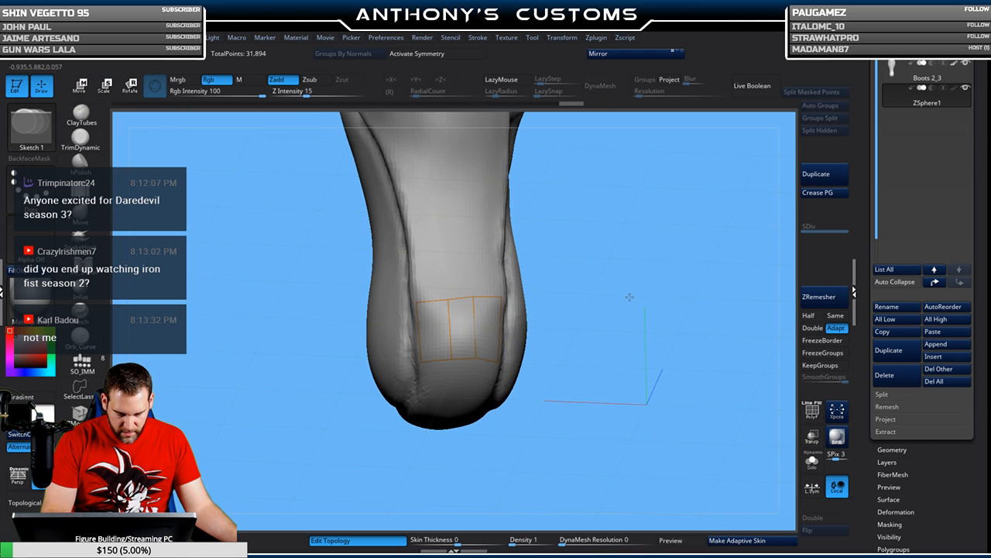
- Move the interior points of the first heel row to even out the widths of its quads
key("w")
left_click_drag(626, 242, 611, 248)
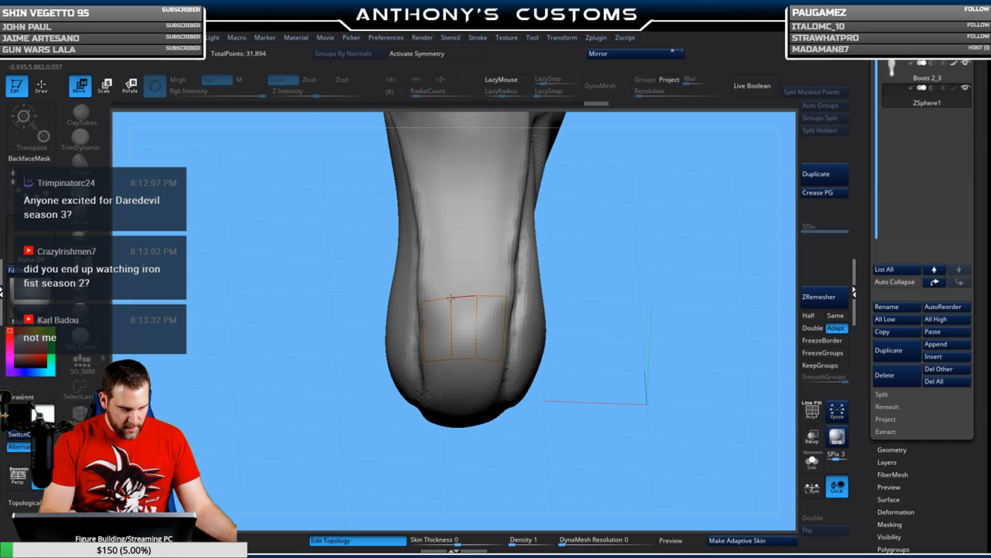
left_click_drag(477, 362, 469, 359)
key("q")
- Reduce the brush draw size and draw the first quad of a second row above the heel row, along the strap-side seam
left_click_drag(638, 316, 622, 408)
right_click_drag(609, 320, 610, 309)
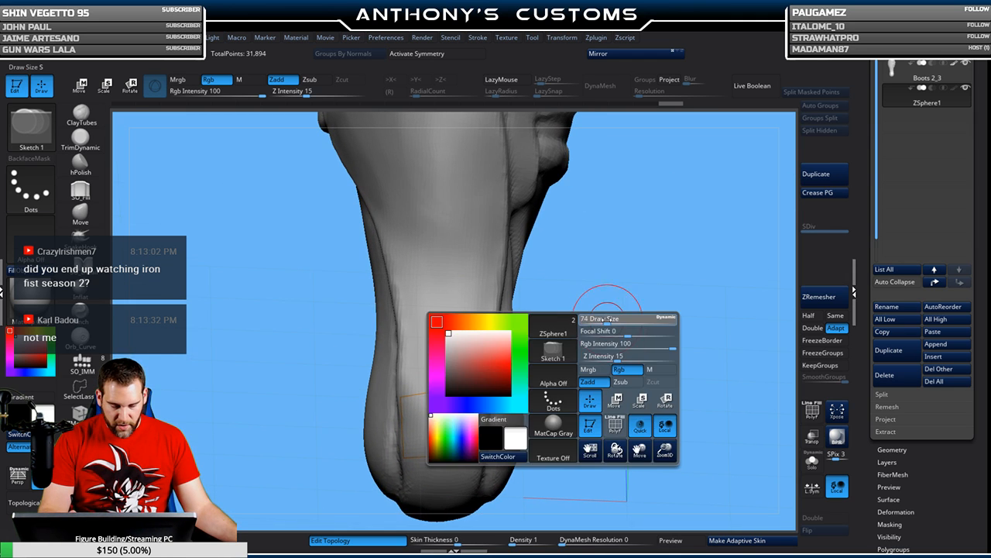
mouse_move(596, 325)
left_mouse_down("alt")
mouse_move(622, 320)
mouse_move(597, 359)
mouse_move(594, 334)
mouse_move(574, 361)
mouse_move(584, 358)
left_mouse_up("alt")
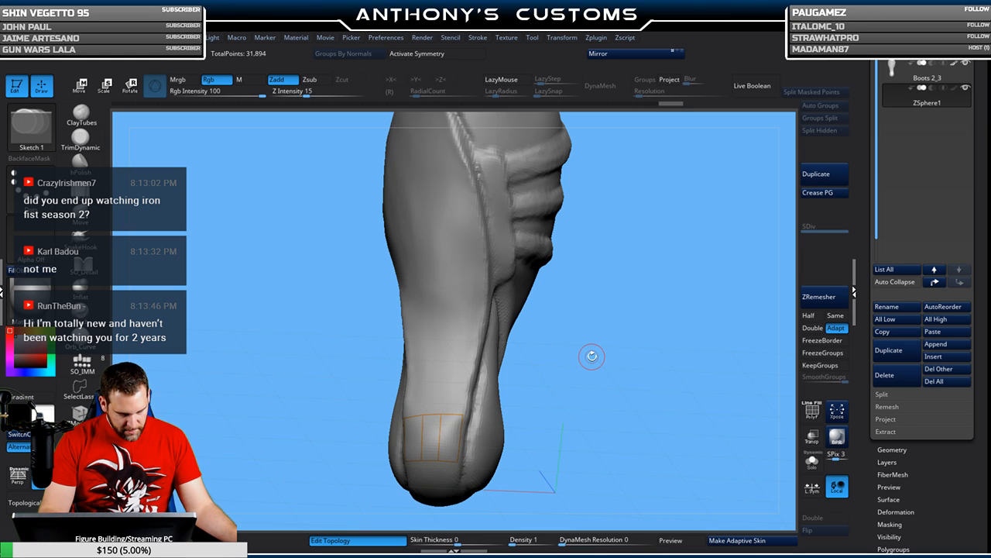
left_click_drag(596, 301, 463, 389, "shift")
left_click(463, 413)
left_click(481, 344)
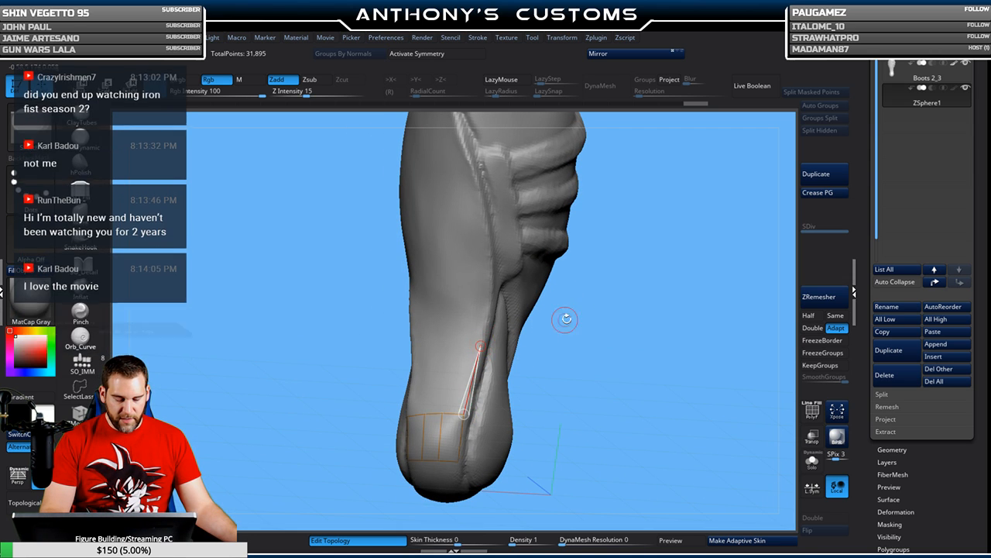
left_click_drag(569, 314, 502, 312)
left_click(446, 340)
left_click(442, 412)
left_click_drag(612, 349, 508, 311)
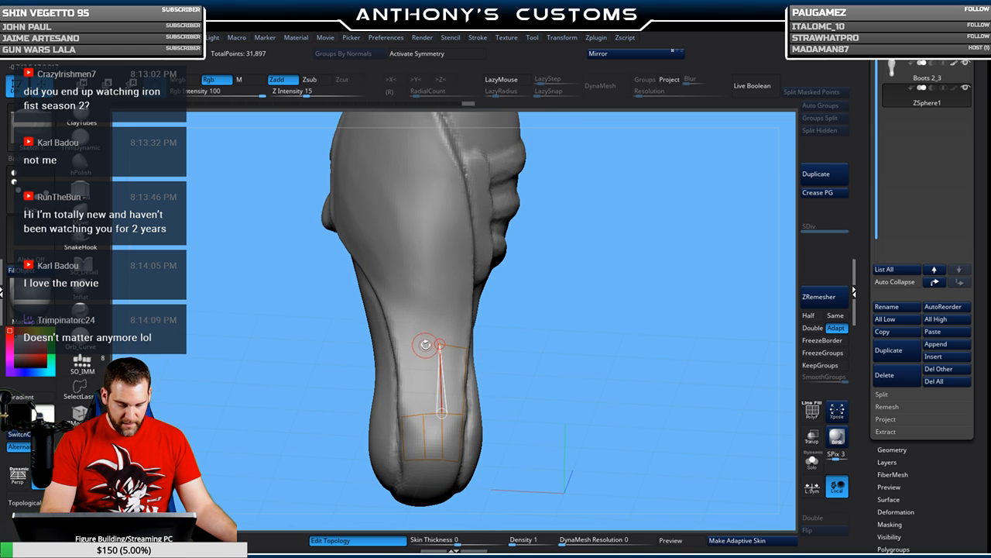
- Complete the second row of quads across the back panel to the opposite seam
left_click(417, 343)
left_click(424, 413)
left_click(396, 346)
left_click(402, 416)
left_click_drag(566, 347, 584, 331)
- Shift an interior point on the second row's upper edge to even out its quads
key("w")
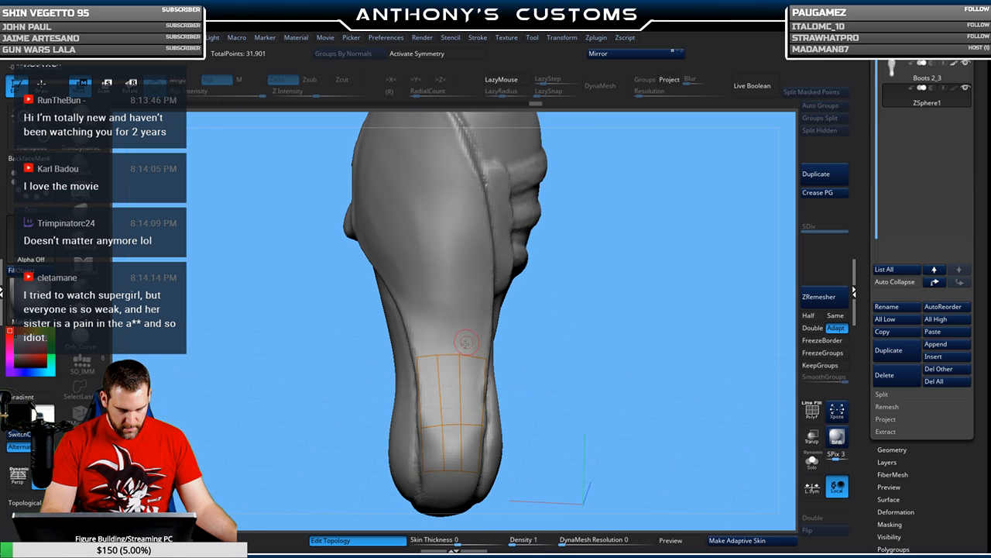
left_click_drag(457, 354, 466, 354)
left_click_drag(461, 424, 461, 425)
mouse_move(518, 336)
left_mouse_down()
mouse_move(529, 337)
mouse_move(466, 357)
left_mouse_up()
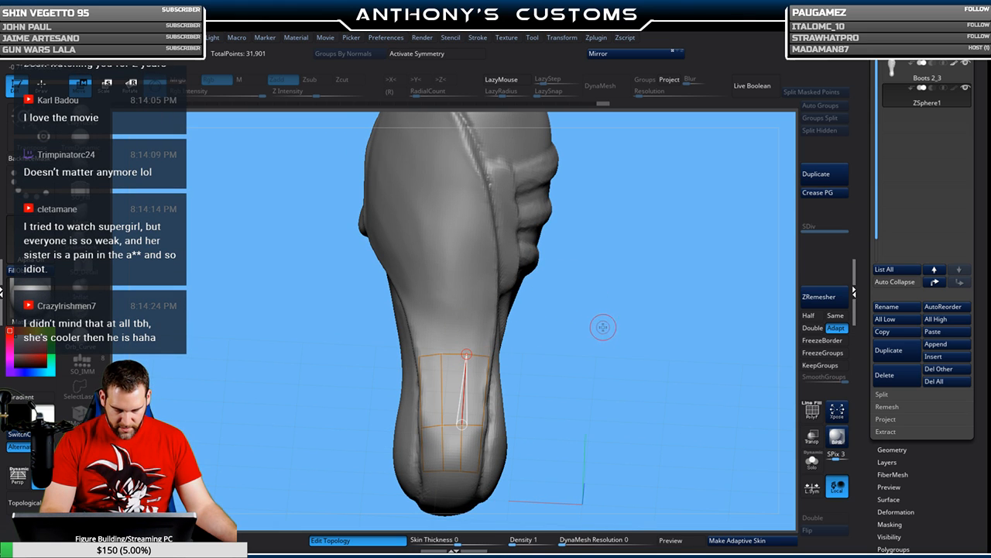
key("q")
- Draw a third row of three quads across the back panel above the second row, following both seams
mouse_move(592, 309)
left_mouse_down()
mouse_move(604, 330)
mouse_move(604, 318)
left_mouse_up()
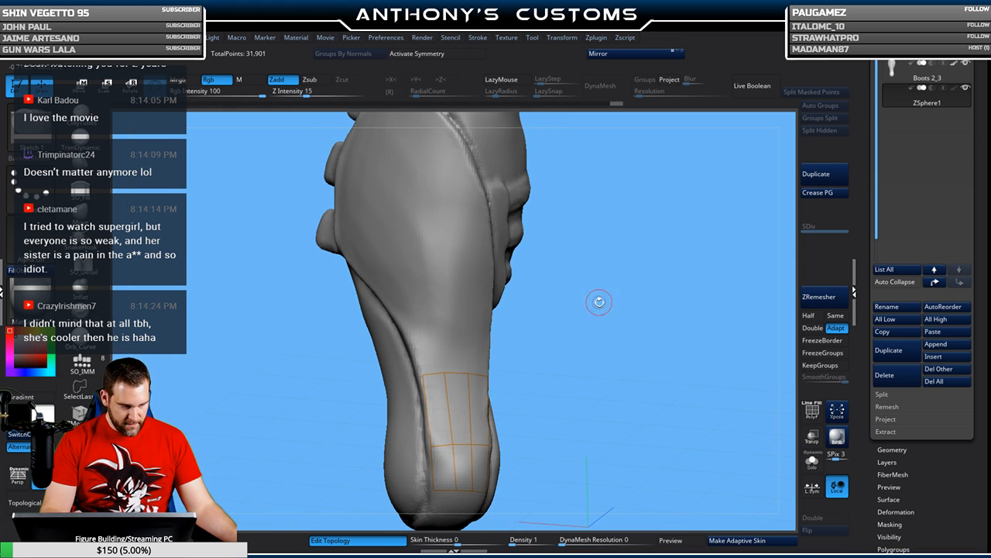
left_click_drag(547, 315, 543, 309)
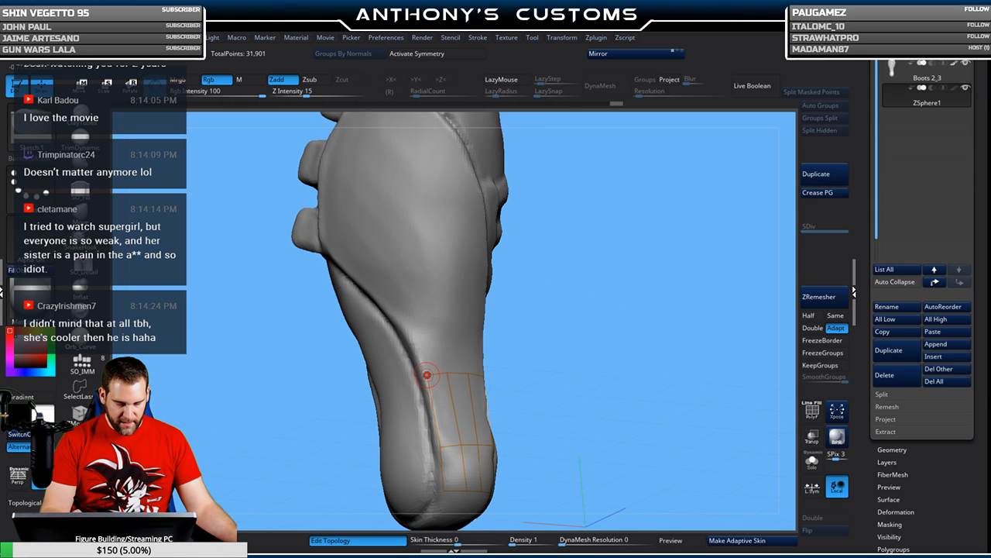
left_click(402, 322)
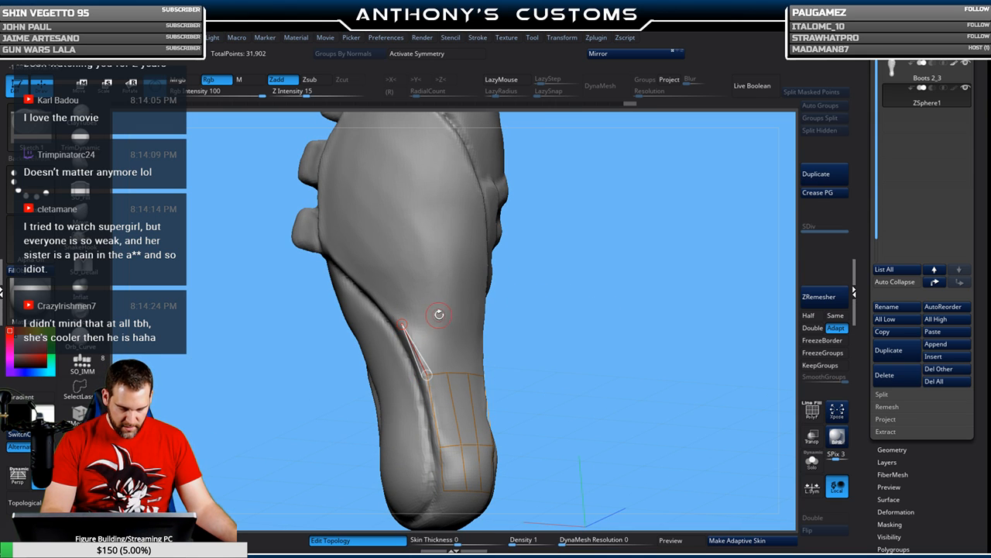
left_click(433, 313)
left_click(448, 373)
left_click_drag(575, 300, 554, 302)
left_click(466, 307)
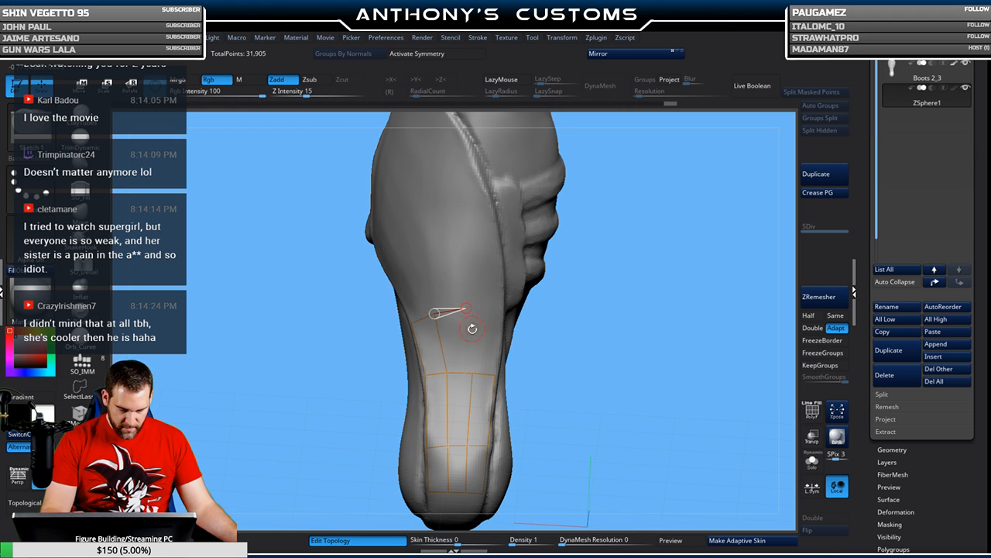
left_click(473, 372)
left_click_drag(598, 311, 499, 301)
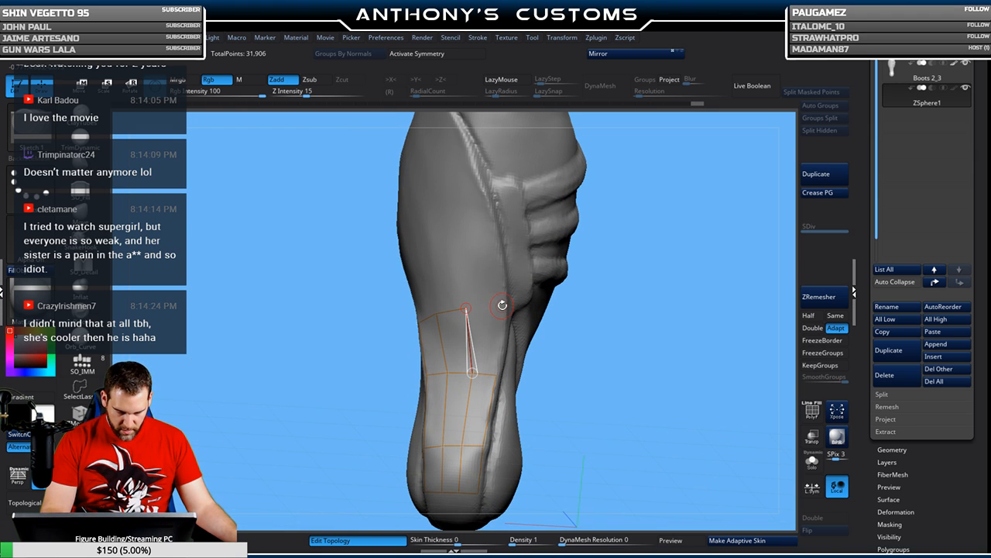
left_click(502, 306)
left_click(496, 373)
left_click_drag(630, 250, 626, 286)
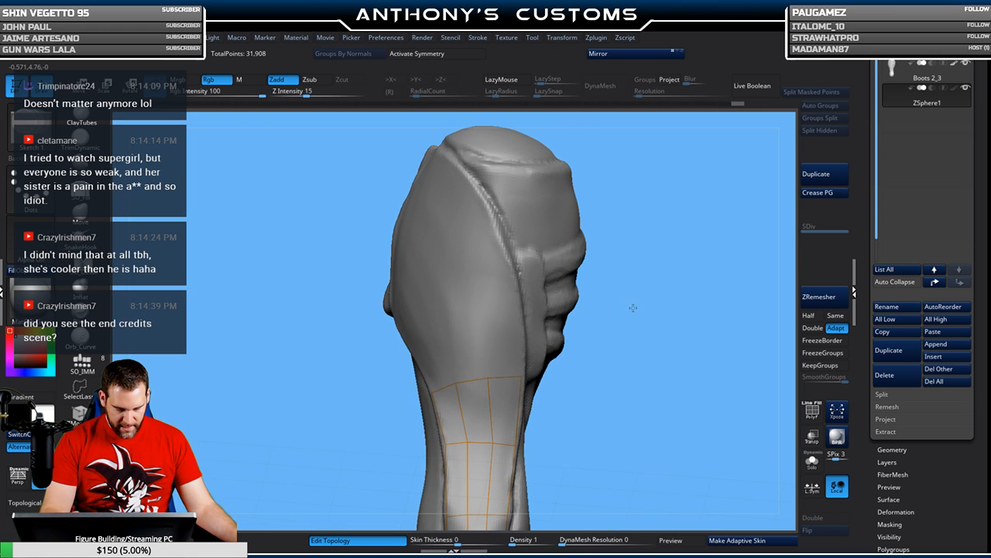
- Nudge the interior points along the upper edge of the third row to balance the spacing
left_click(489, 377)
left_click(456, 383, "ctrl")
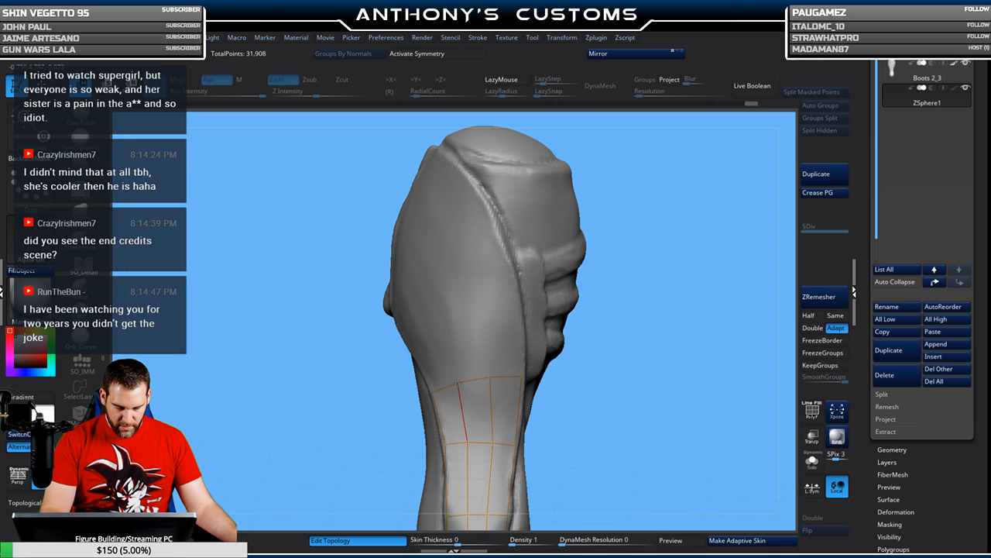
left_click_drag(645, 323, 651, 329)
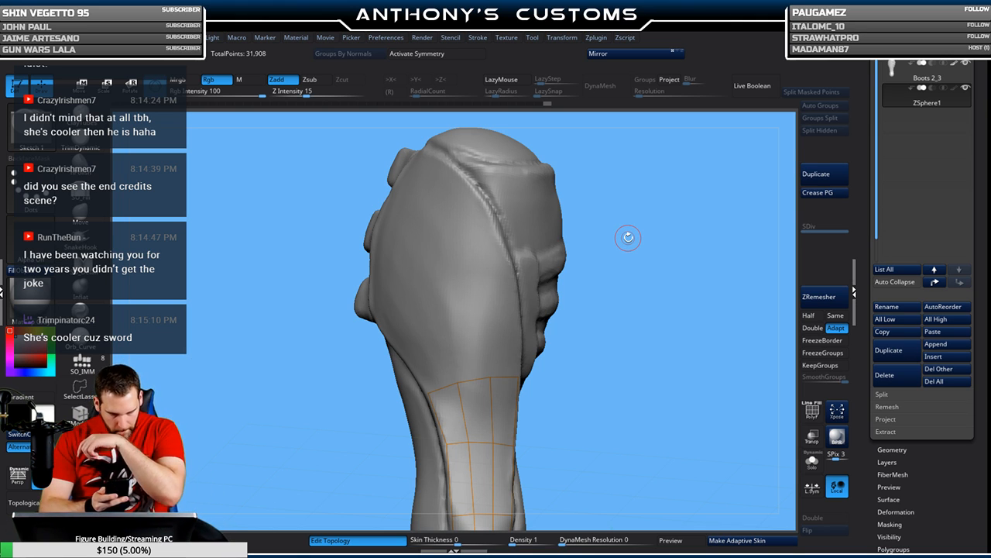
- Draw a fourth row of three quads onto the widening calf panel, reaching from seam to seam
mouse_move(628, 252)
left_mouse_down()
mouse_move(628, 338)
mouse_move(649, 312)
left_mouse_up()
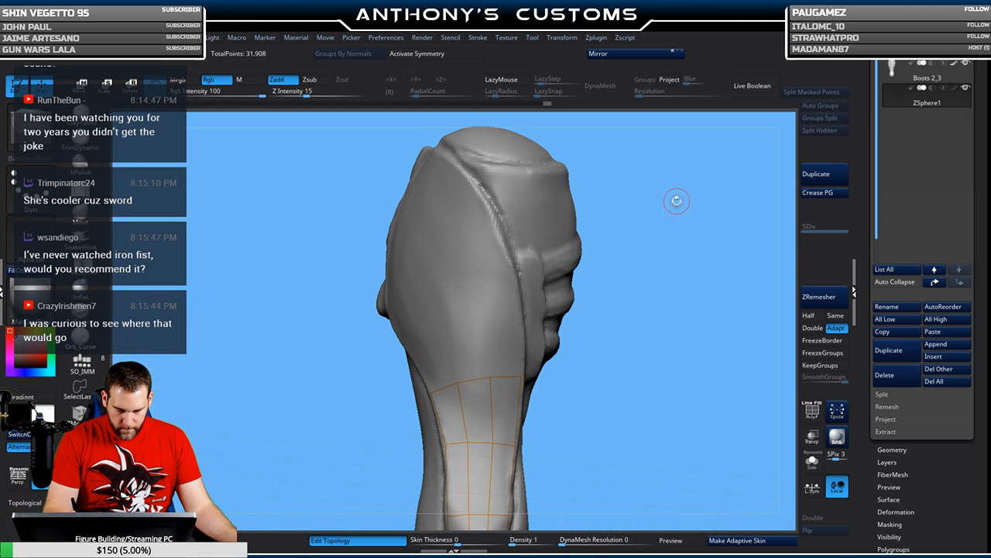
left_click_drag(669, 252, 641, 282)
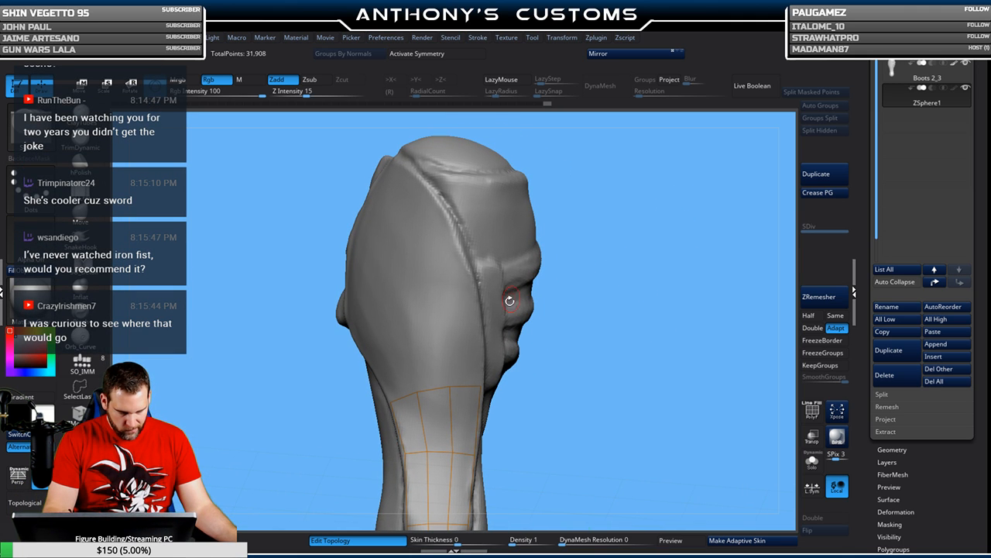
left_click(480, 384)
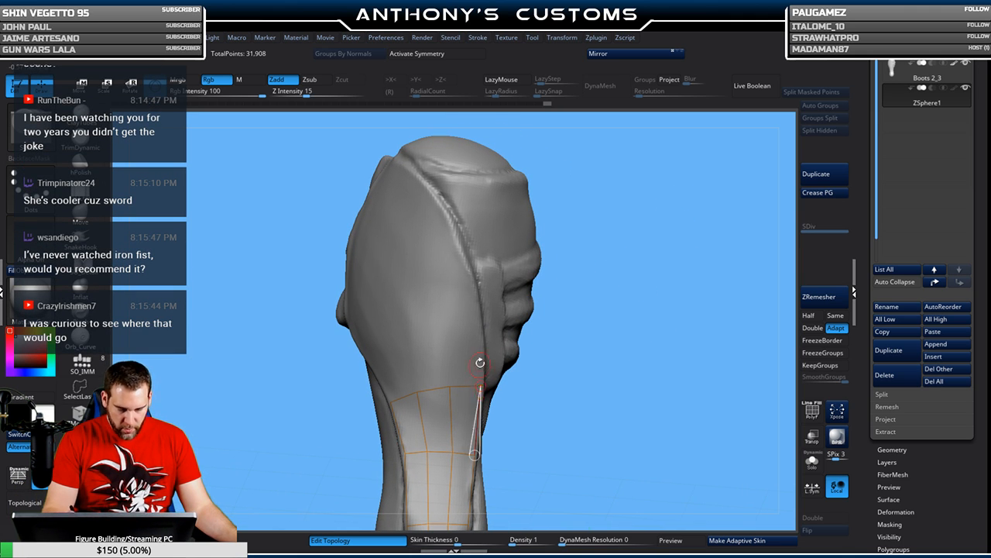
left_click(476, 294)
left_click(438, 308)
left_click(449, 385)
left_click_drag(549, 330, 578, 277)
left_click(398, 325)
left_click(418, 391)
left_click_drag(531, 321, 554, 277)
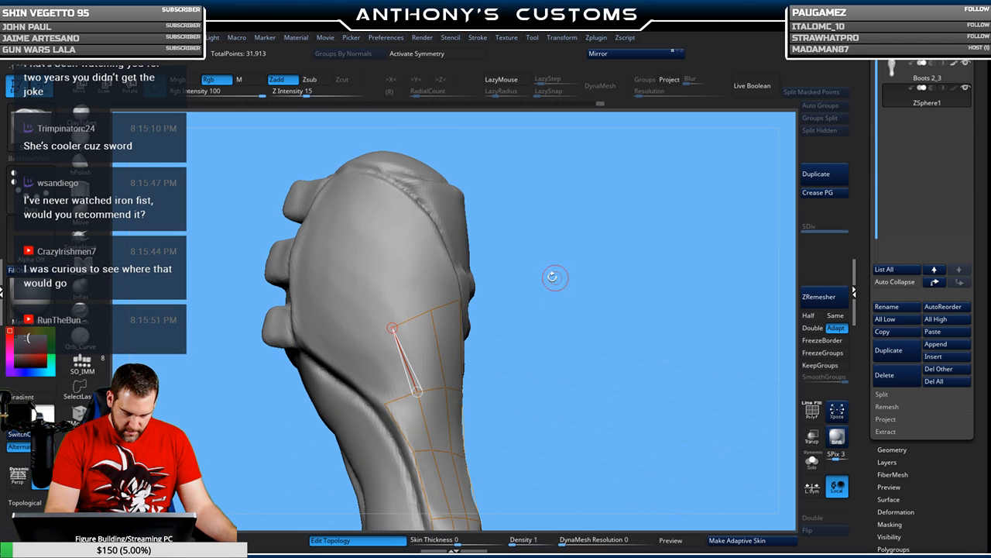
left_click(351, 370)
left_click(385, 402)
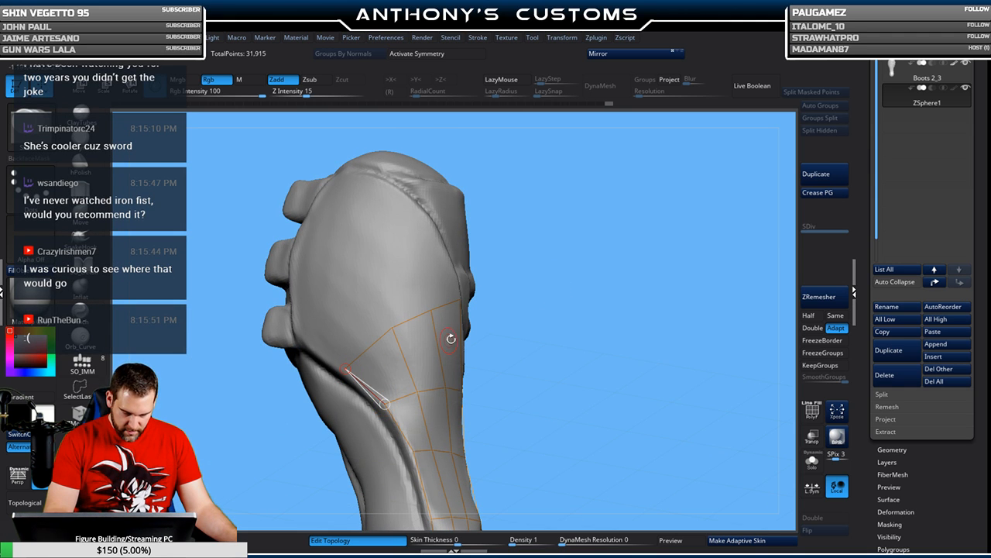
- Reposition the points along the fourth row's upper edge on the calf panel
left_click_drag(393, 327, 382, 328)
left_click_drag(602, 258, 624, 263)
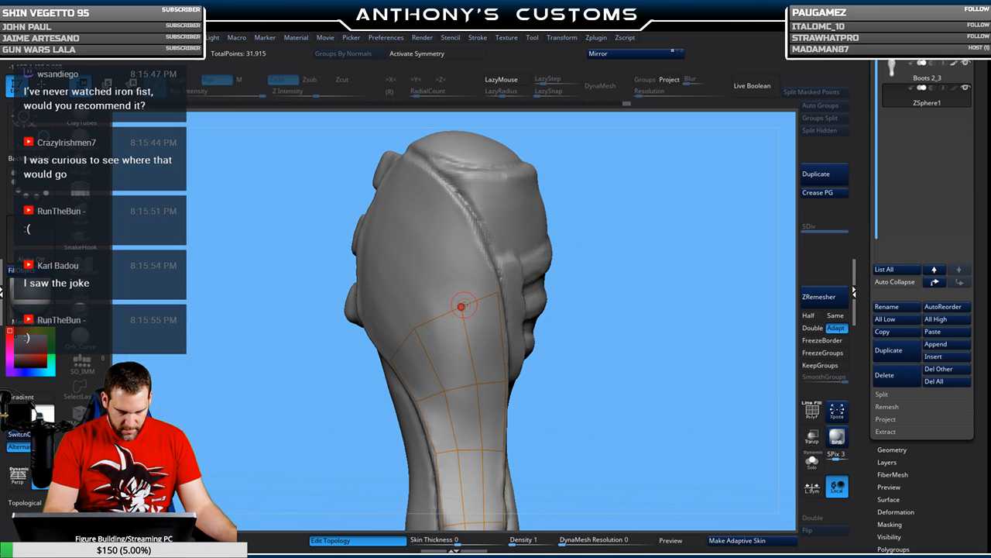
left_click(497, 293)
- Try to extend the topology up the calf panel with large quads along its edge beside the three raised blocks
left_click_drag(625, 252, 643, 278)
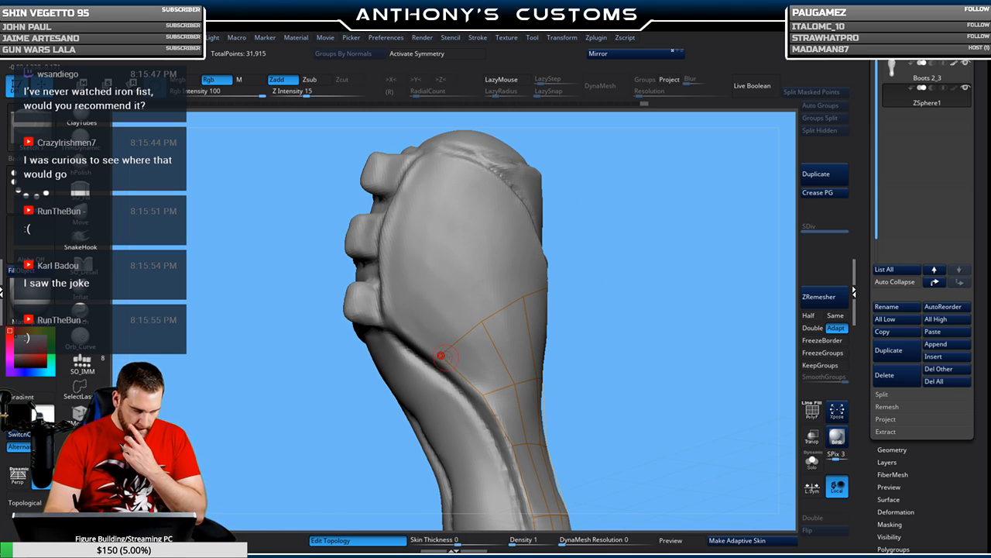
left_click(391, 316)
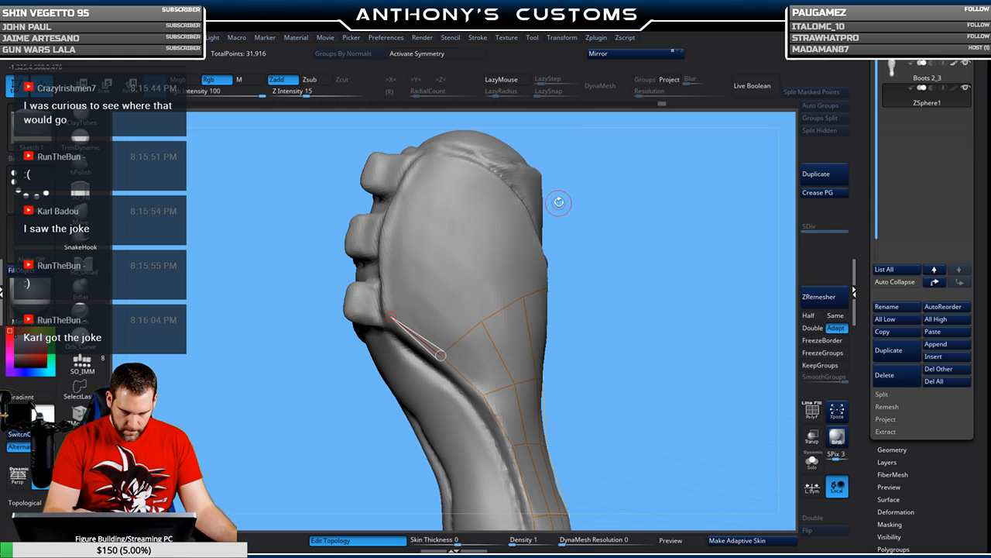
left_click(385, 241)
left_click(481, 320)
left_click(400, 190)
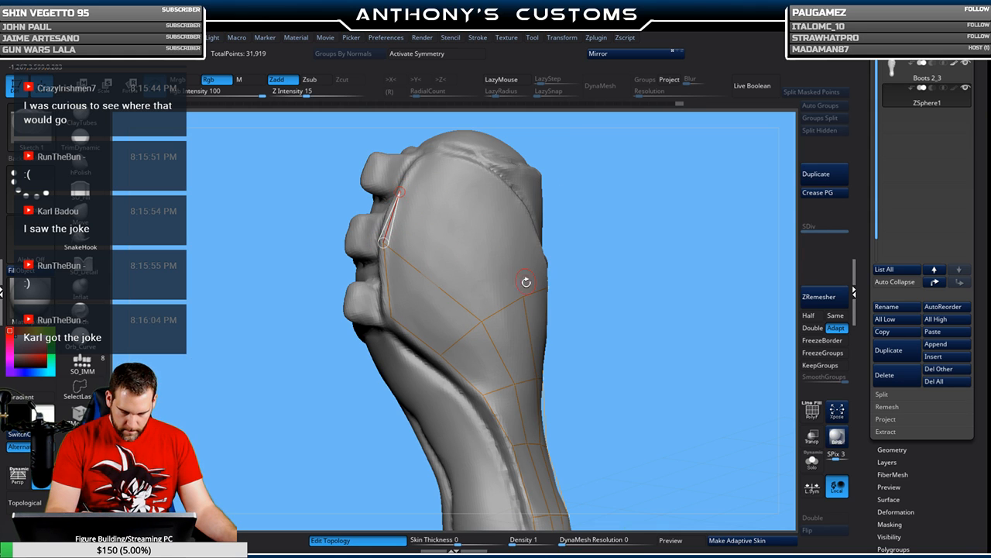
left_click(523, 297)
mouse_move(617, 234)
left_mouse_down()
mouse_move(646, 251)
mouse_move(633, 220)
left_mouse_up()
left_click(432, 149)
mouse_move(645, 194)
left_mouse_down()
mouse_move(608, 193)
mouse_move(656, 186)
left_mouse_up()
left_click(517, 195)
- Undo the points added on the calf panel above the fourth row of quads
key("ctrl+z")
key("ctrl+z")
key("ctrl+z")
key("ctrl+z")
key("ctrl+z")
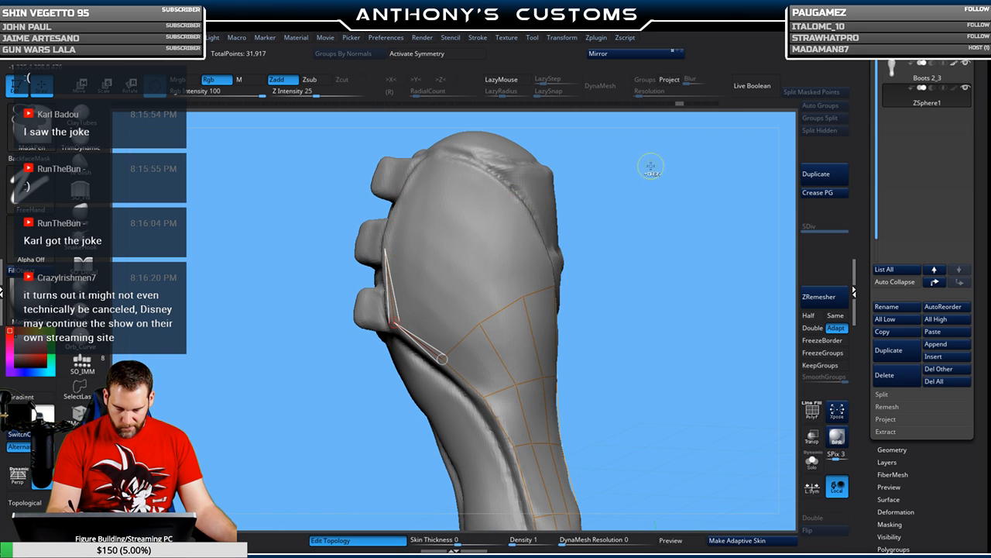
key("ctrl+z")
key("ctrl+z")
left_click_drag(648, 253, 653, 247)
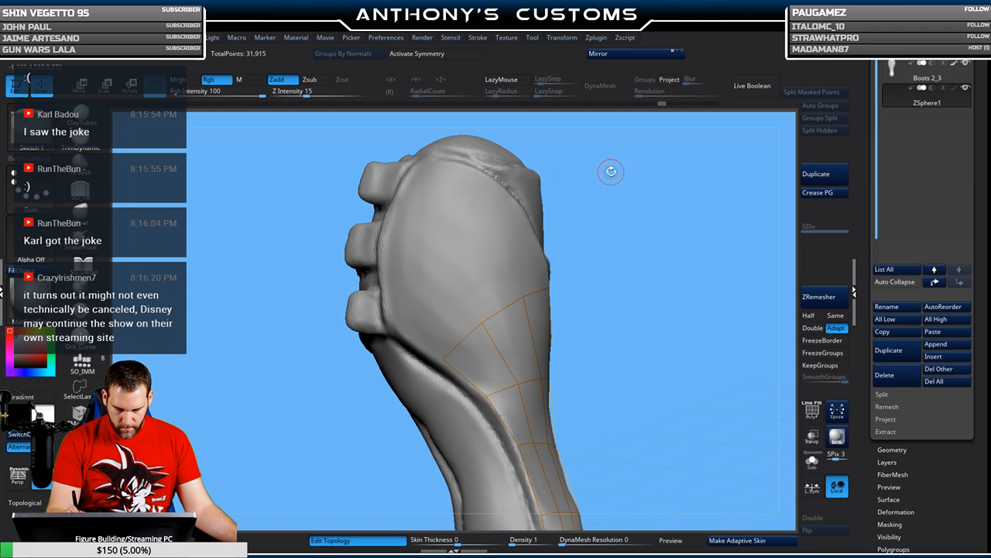
- Draw a fifth row of three quads onto the calf panel above the fourth row, reaching from seam to seam
left_click_drag(628, 214, 530, 223)
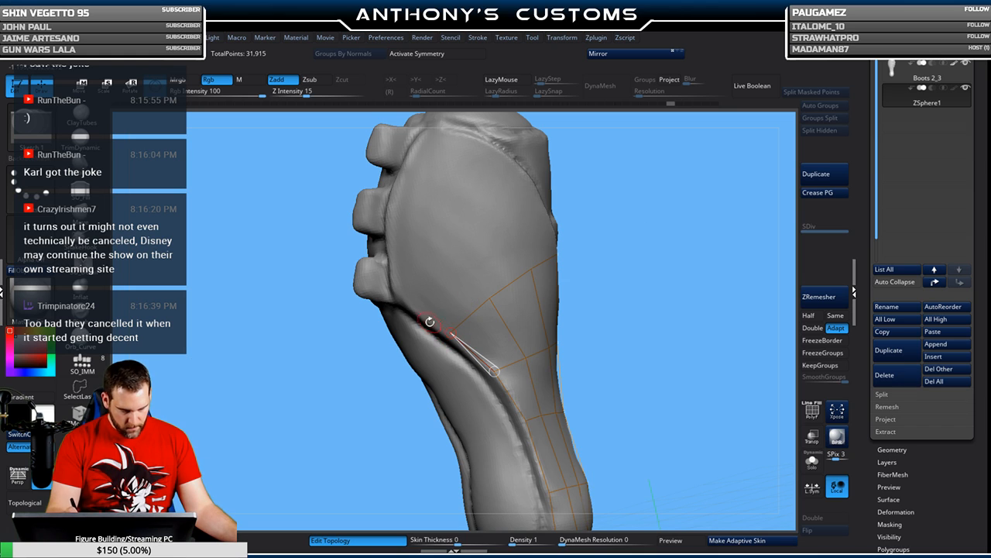
left_click(422, 312)
left_click(422, 313)
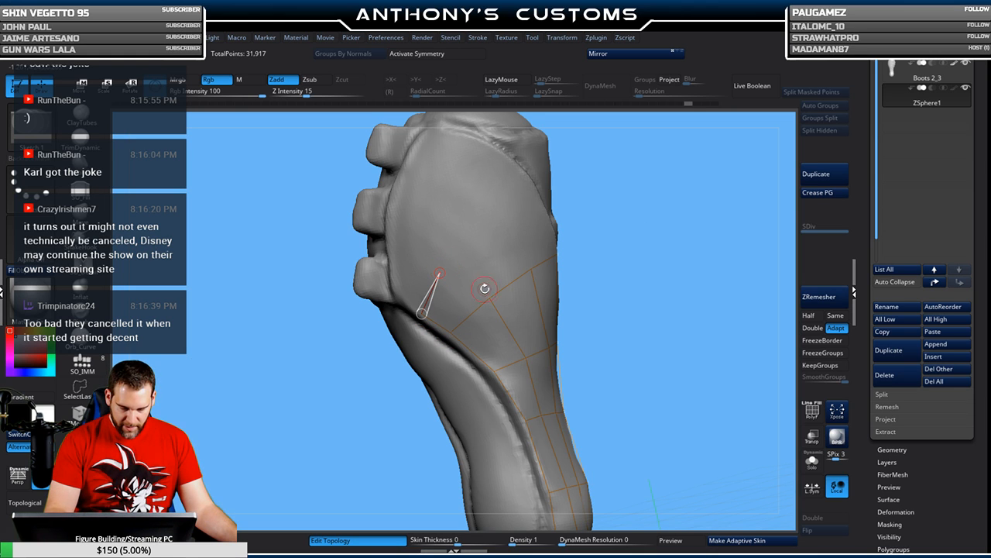
left_click(488, 297)
left_click(485, 214)
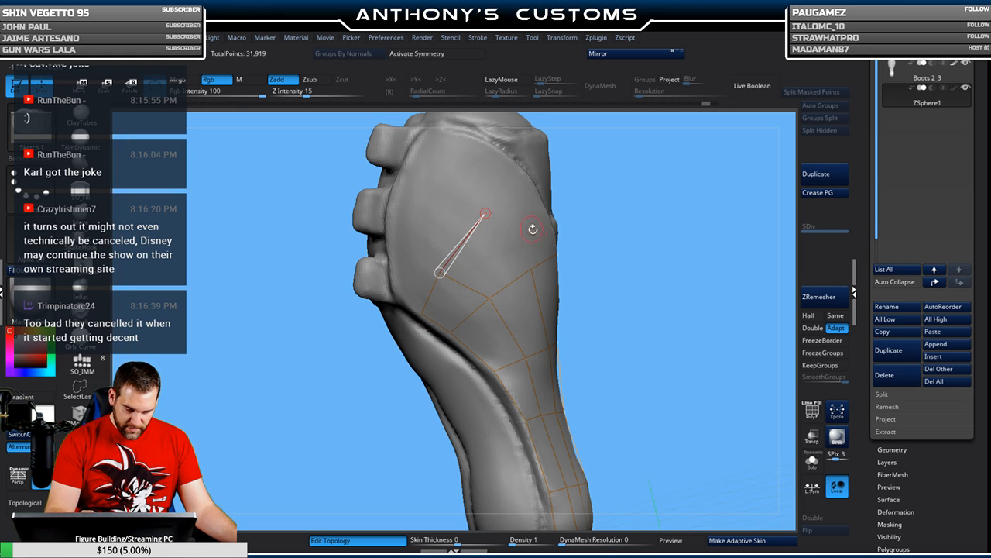
left_click(530, 268)
left_click_drag(608, 211, 642, 201)
left_click(522, 175)
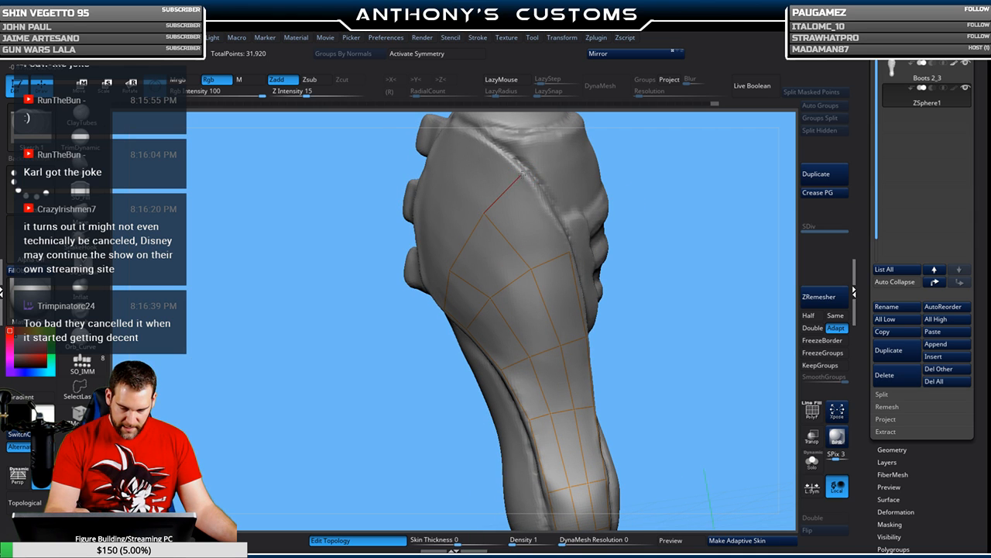
left_click(568, 245)
left_click_drag(668, 223, 675, 193)
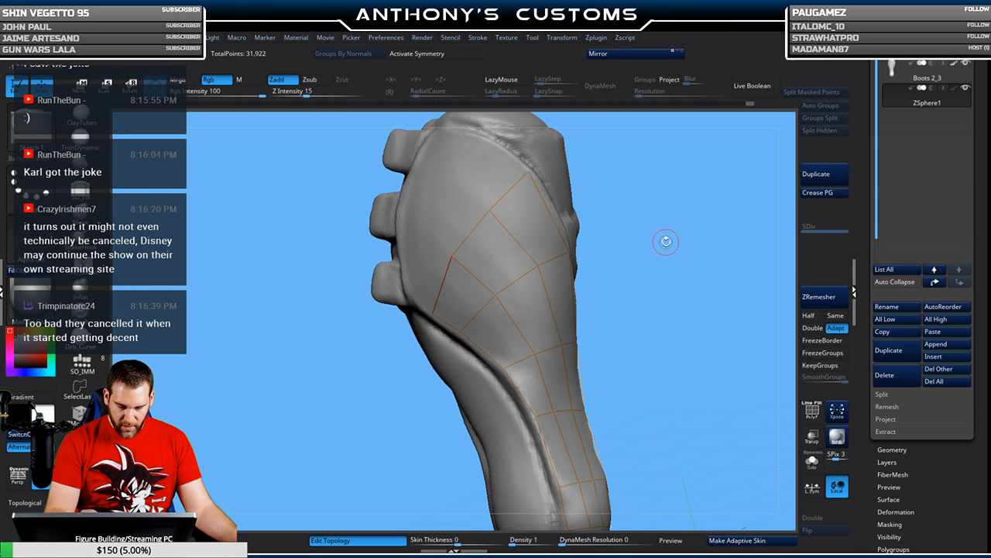
- Reposition the points along the fifth row's upper and lower edges to even out the quads on the calf panel
mouse_move(666, 242)
left_mouse_down()
mouse_move(652, 224)
mouse_move(662, 235)
left_mouse_up()
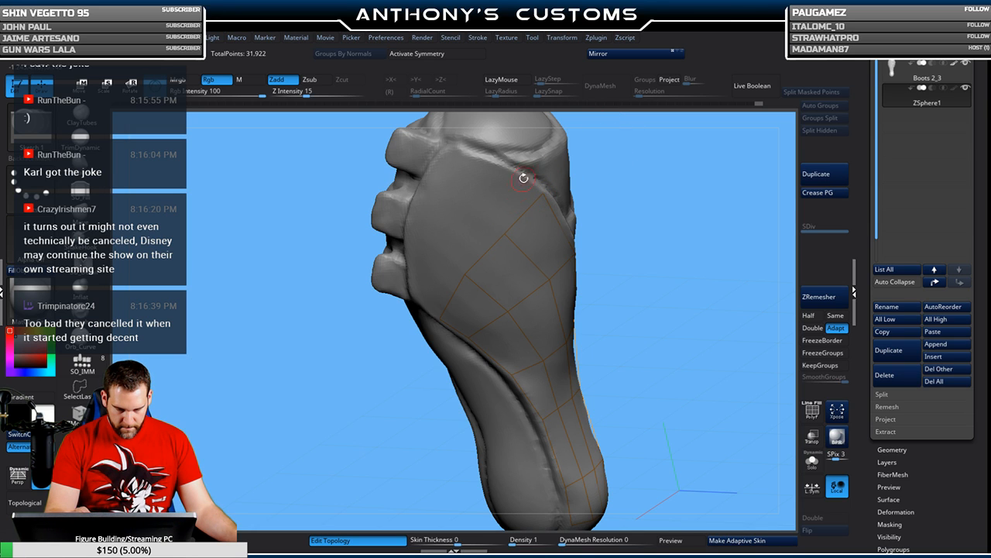
left_click(505, 234)
left_click_drag(464, 273, 460, 271)
left_click_drag(505, 234, 498, 230)
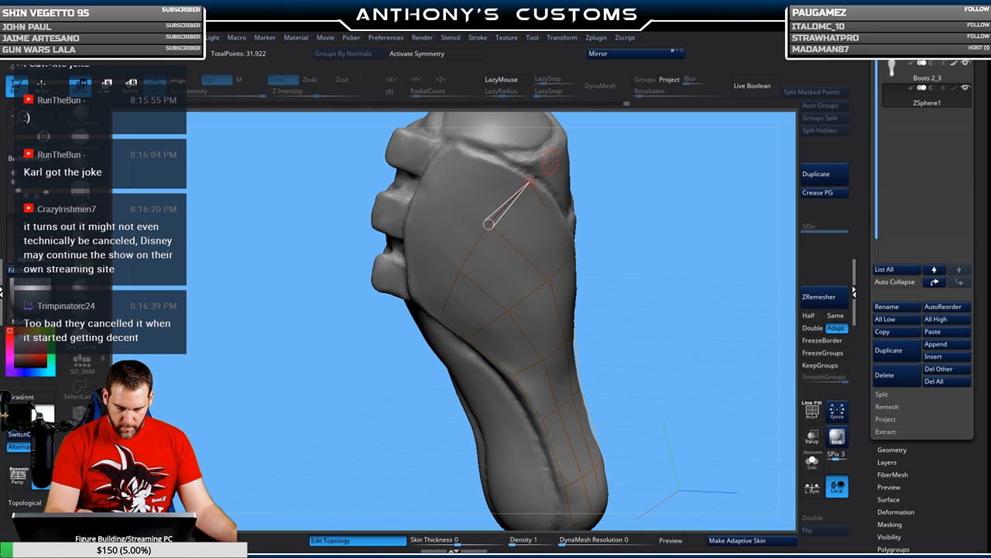
left_click_drag(662, 224, 678, 163)
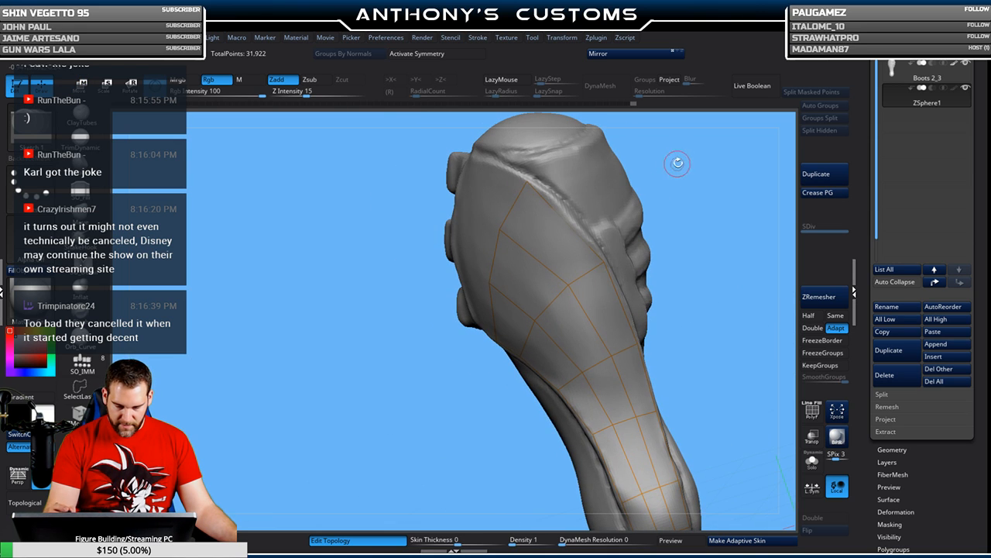
left_click(595, 268)
left_click_drag(604, 262, 599, 253)
left_click_drag(569, 284, 562, 280)
left_click_drag(534, 319, 537, 318)
key("q")
- Draw the last row of three quads across the remaining calf panel, ending along the three raised blocks
mouse_move(695, 192)
left_mouse_down()
mouse_move(697, 217)
mouse_move(698, 180)
left_mouse_up()
left_click(583, 185)
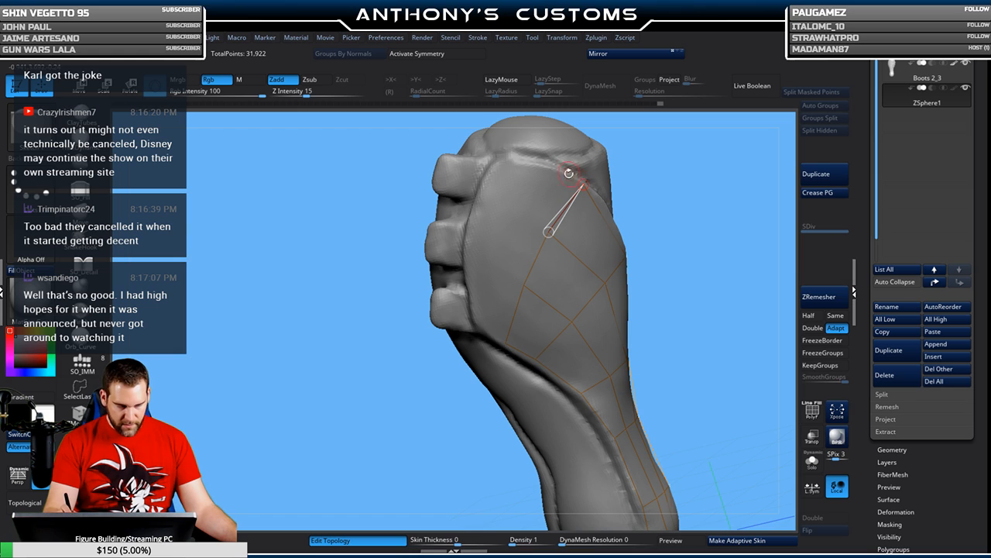
left_click(504, 163)
left_click(477, 211)
left_click(548, 232)
left_click(468, 264)
left_click(523, 285)
left_click(477, 320)
left_click(505, 342)
left_click(699, 230)
mouse_move(689, 242)
left_mouse_down("alt")
mouse_move(671, 187)
mouse_move(668, 264)
mouse_move(595, 251)
mouse_move(578, 261)
mouse_move(582, 288)
mouse_move(632, 274)
mouse_move(561, 257)
mouse_move(590, 267)
mouse_move(620, 255)
mouse_move(673, 261)
left_mouse_up("alt")
- Make an adaptive skin from the ZSphere topology and append the resulting skin as a subtool
left_click(750, 539)
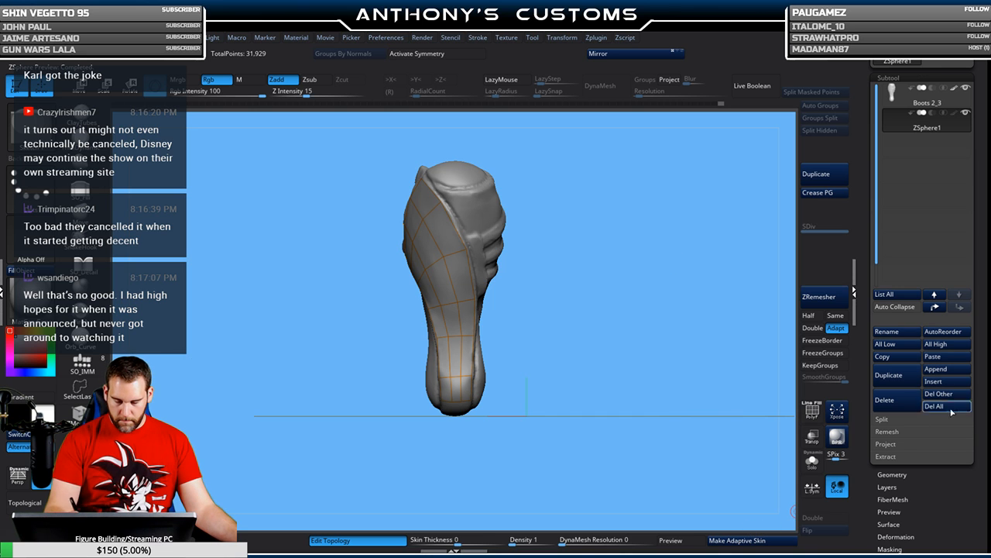
left_click(944, 369)
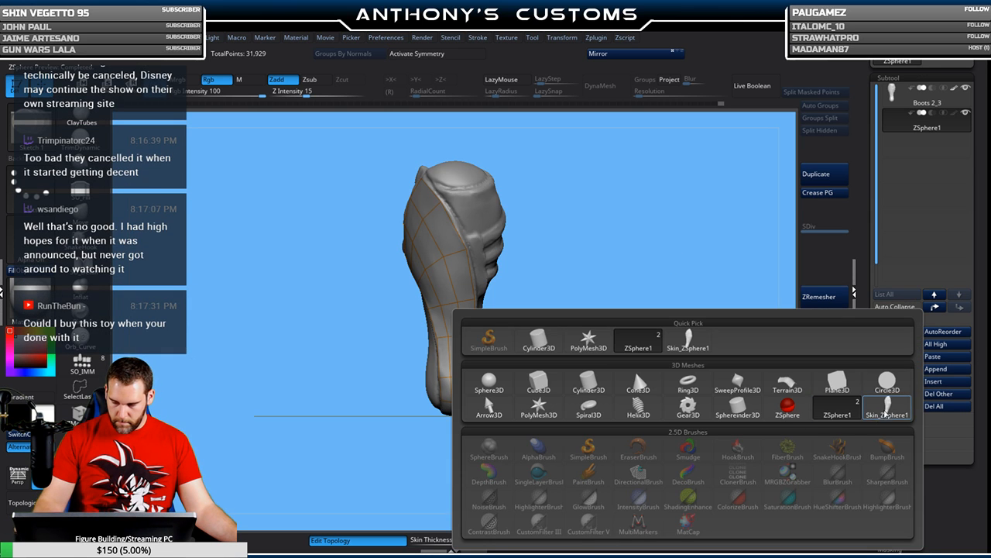
left_click(887, 414)
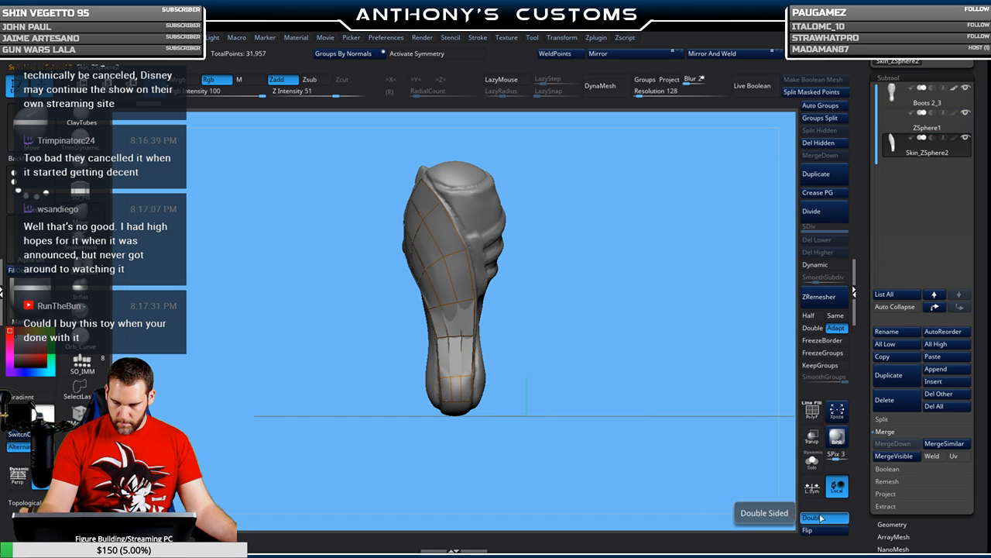
- Isolate the skin subtool, display its wireframe and pick the ZModeler brush
left_click(812, 463)
left_click_drag(594, 321, 633, 288)
left_click_drag(634, 230, 622, 281)
key("shift+f")
left_click(77, 415)
left_click_drag(569, 246, 580, 271, "alt")
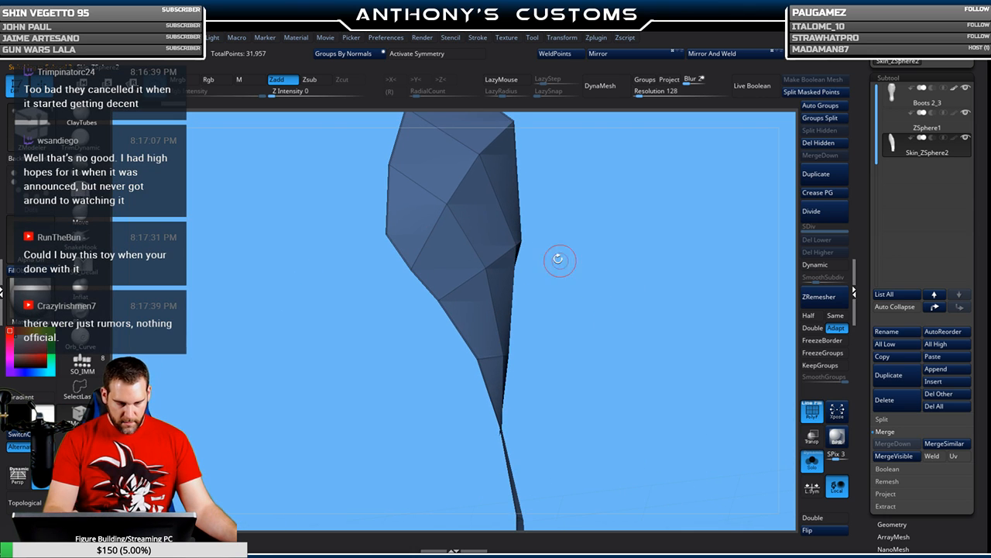
- Extrude all polygons of the skin panel with QMesh to give it thickness, undoing an unwanted extrusion
left_click_drag(495, 237, 499, 247)
left_click_drag(573, 228, 602, 193)
left_click_drag(536, 275, 553, 270)
key("ctrl+z")
left_click_drag(635, 253, 587, 262)
left_click_drag(514, 335, 443, 373)
left_click_drag(644, 279, 689, 200)
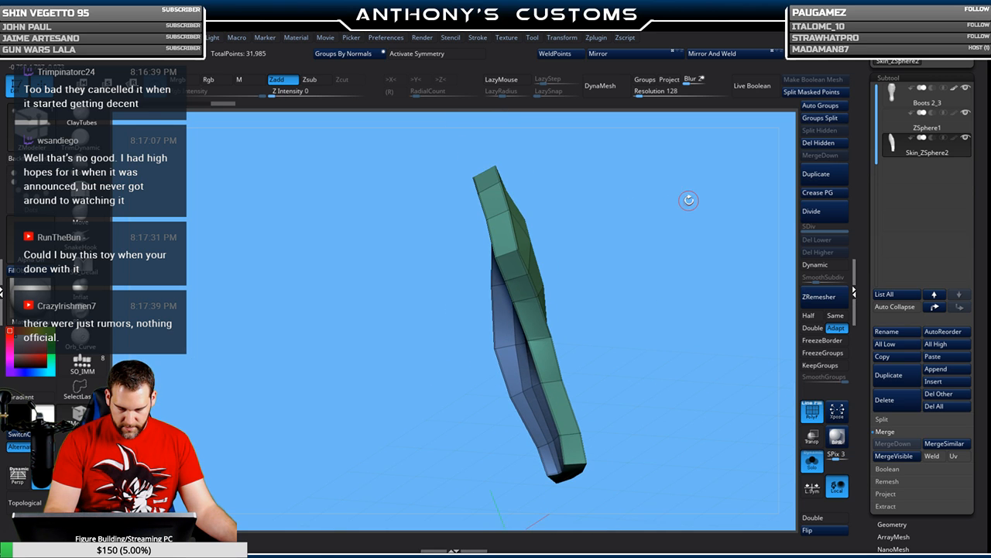
- Show the other subtools again and delete the ZSphere1 subtool
left_click(815, 466)
left_click_drag(740, 421, 670, 429)
left_click_drag(698, 390, 664, 424, "alt")
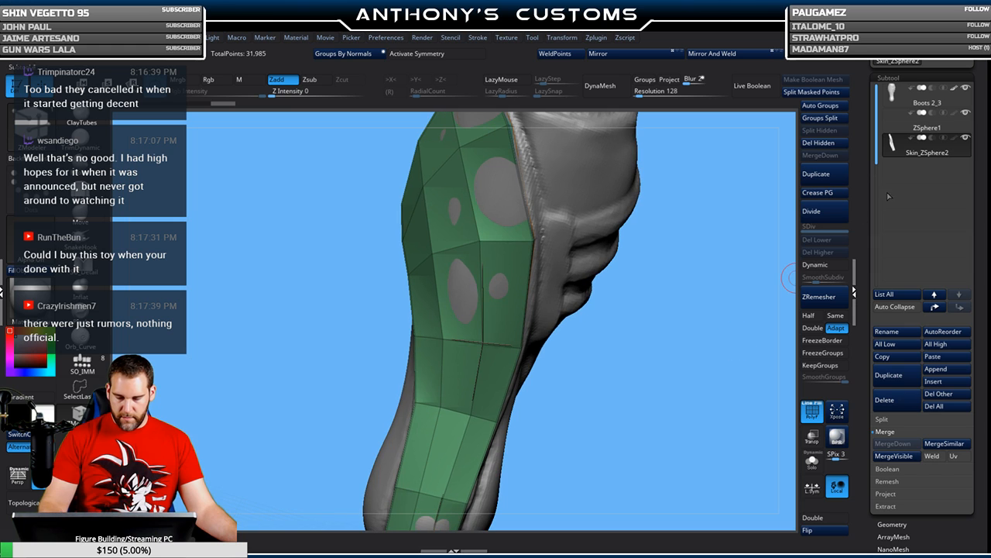
left_click(957, 124)
left_click(885, 399)
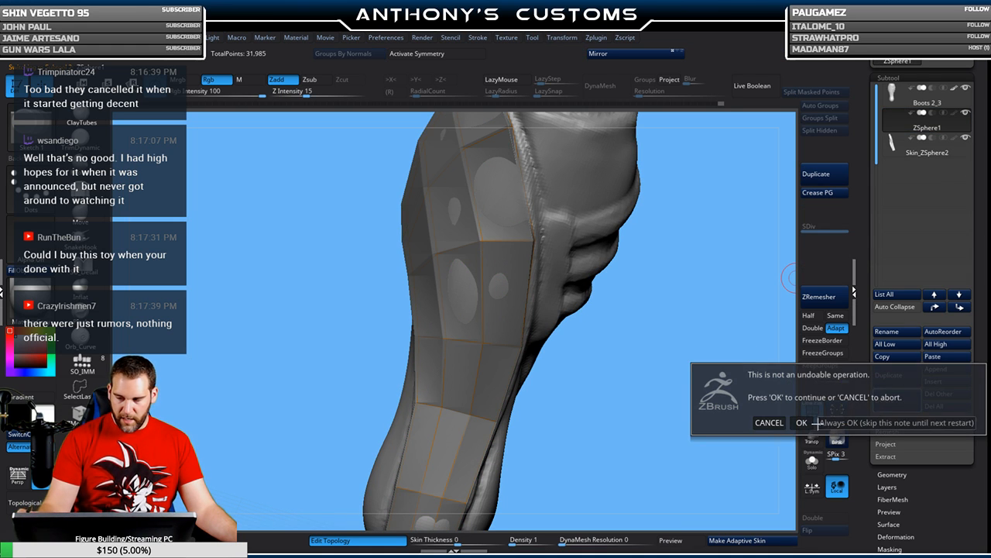
left_click(803, 422)
- Isolate the panel and insert a single edge loop close to the curved border at its wide calf end
left_click(814, 467)
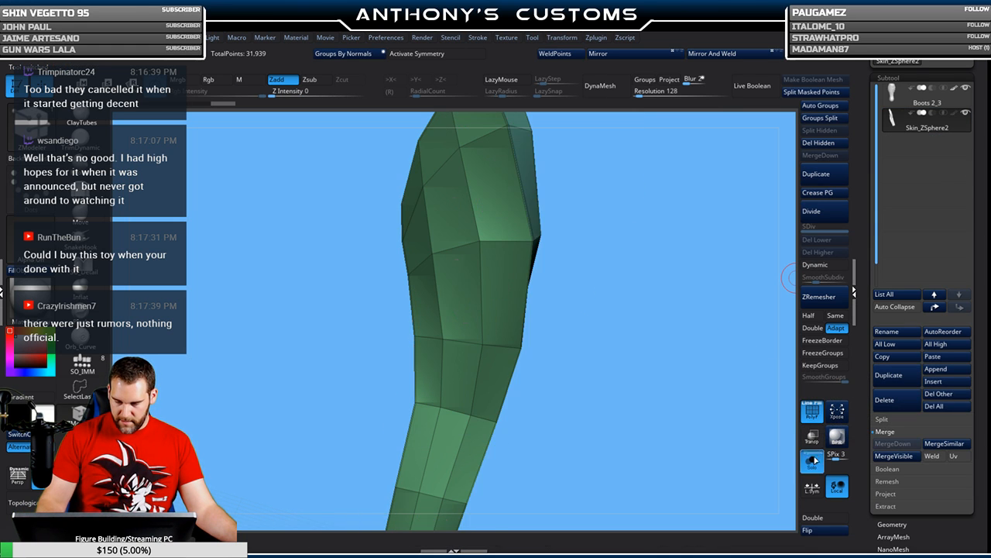
key("f")
left_click_drag(712, 400, 653, 326)
left_click_drag(612, 300, 496, 232)
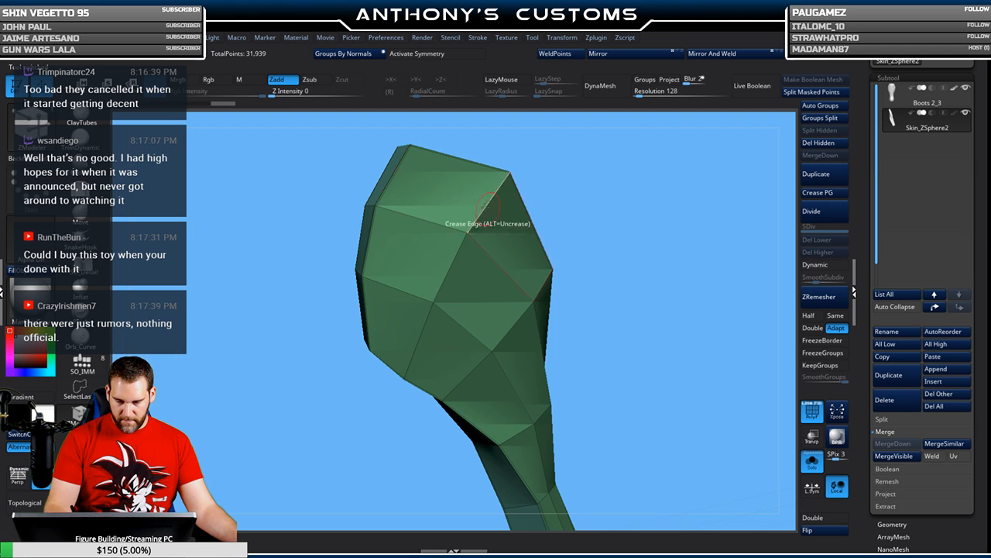
key("space")
left_click(382, 226)
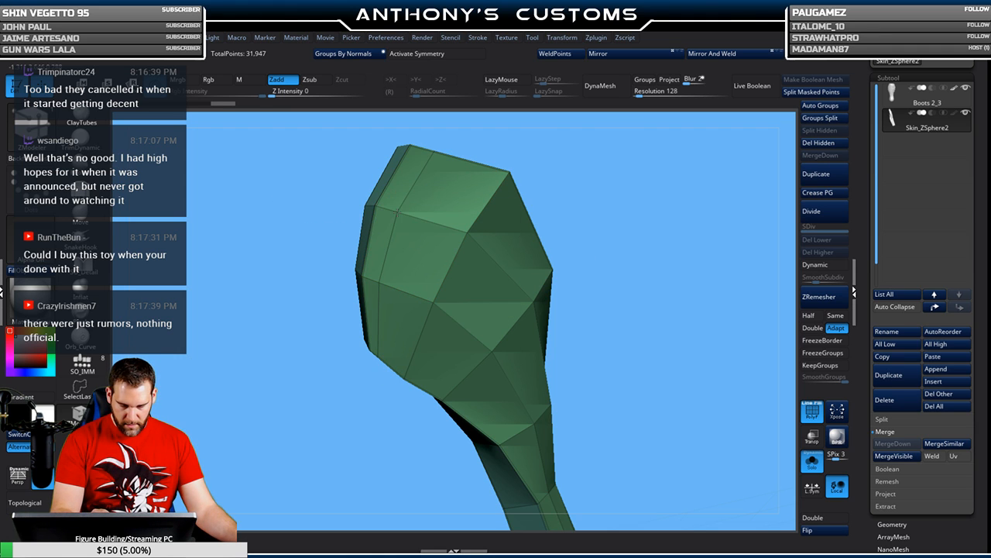
- Crease the border edges at the panel's narrow heel end using the ZModeler Crease edge action
mouse_move(620, 204)
left_mouse_down()
mouse_move(658, 222)
mouse_move(593, 193)
mouse_move(609, 194)
left_mouse_up()
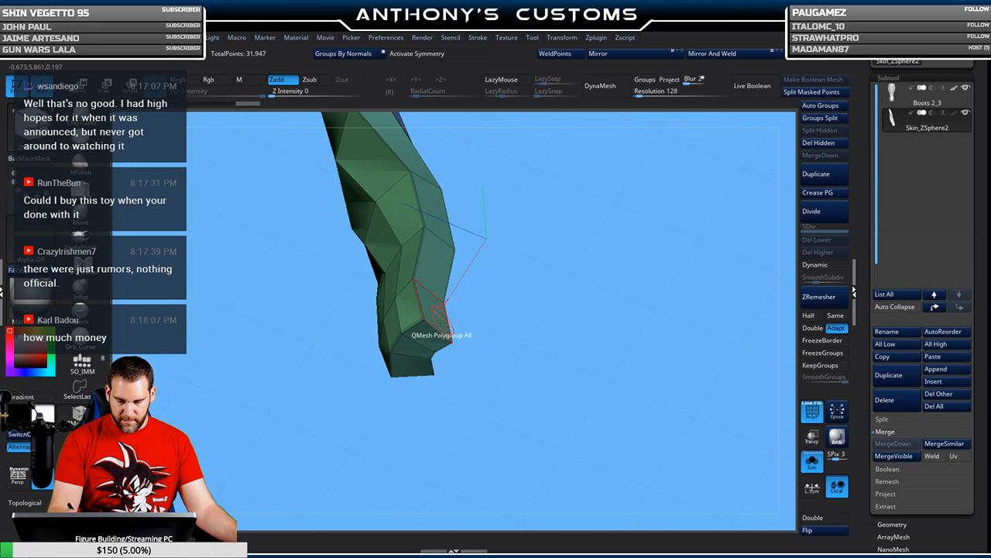
key("space")
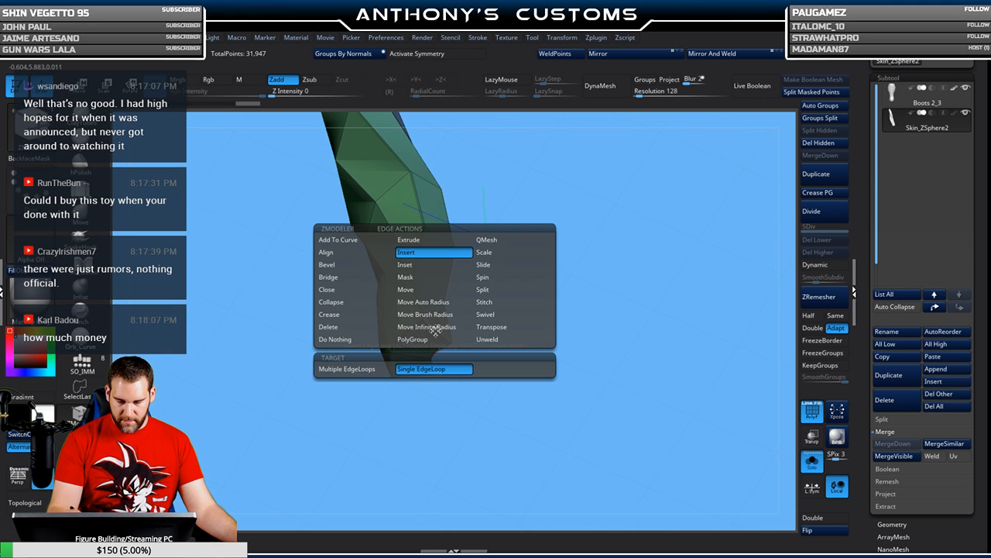
left_click(338, 317)
left_click_drag(402, 329, 513, 236)
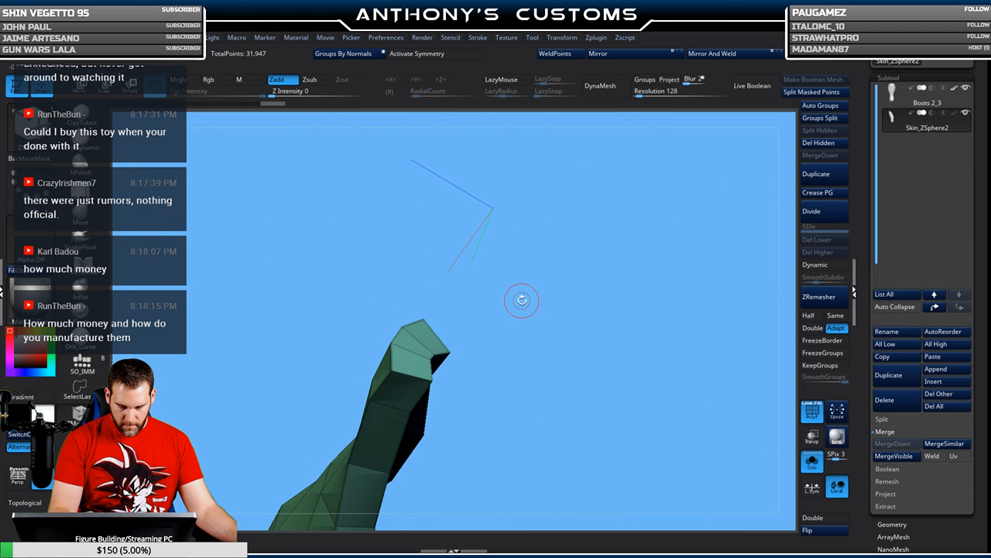
left_click_drag(517, 295, 537, 260)
left_click(405, 334)
left_click_drag(570, 290, 657, 349)
- Turn on dynamic subdivision for the panel and show the boot with it again
left_click(827, 265)
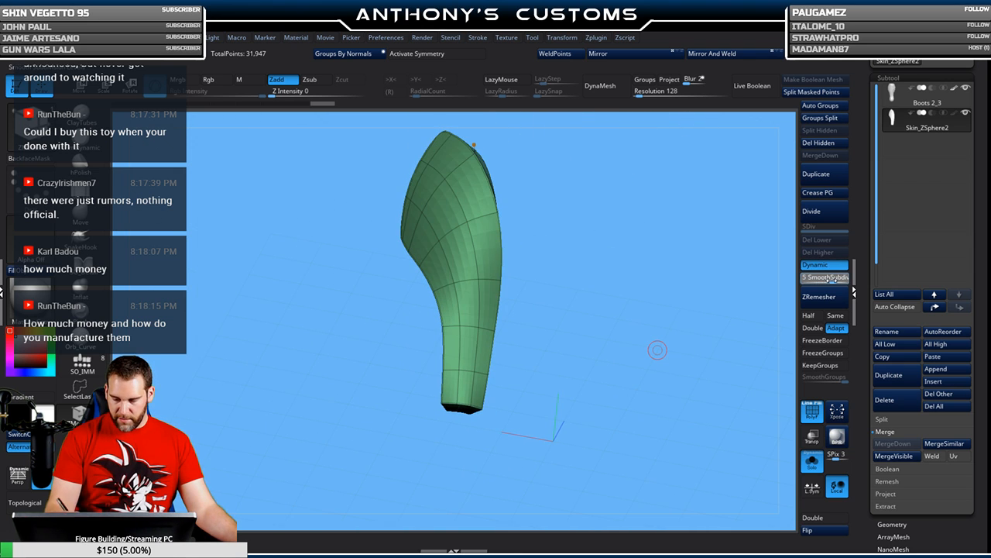
left_click_drag(610, 315, 573, 308)
left_click(812, 461)
left_click_drag(675, 414, 687, 373)
- Adjust the panel's heel end with the Move brush so it sits against the back of the boot
left_click(80, 211)
mouse_move(657, 316)
left_mouse_down()
mouse_move(644, 328)
mouse_move(656, 329)
left_mouse_up()
key("space")
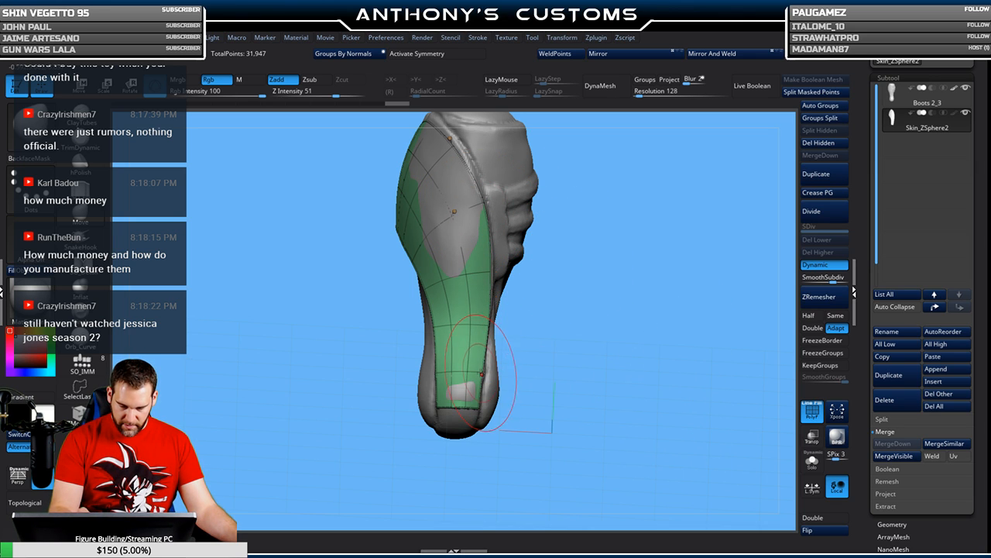
mouse_move(535, 348)
left_mouse_down()
mouse_move(558, 340)
mouse_move(532, 326)
mouse_move(488, 368)
left_mouse_up()
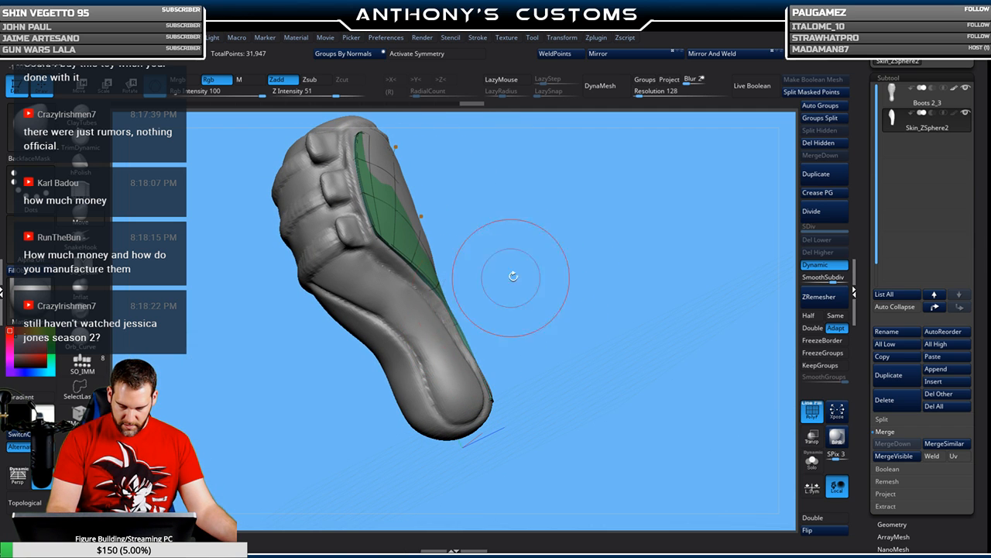
left_click_drag(491, 284, 489, 288)
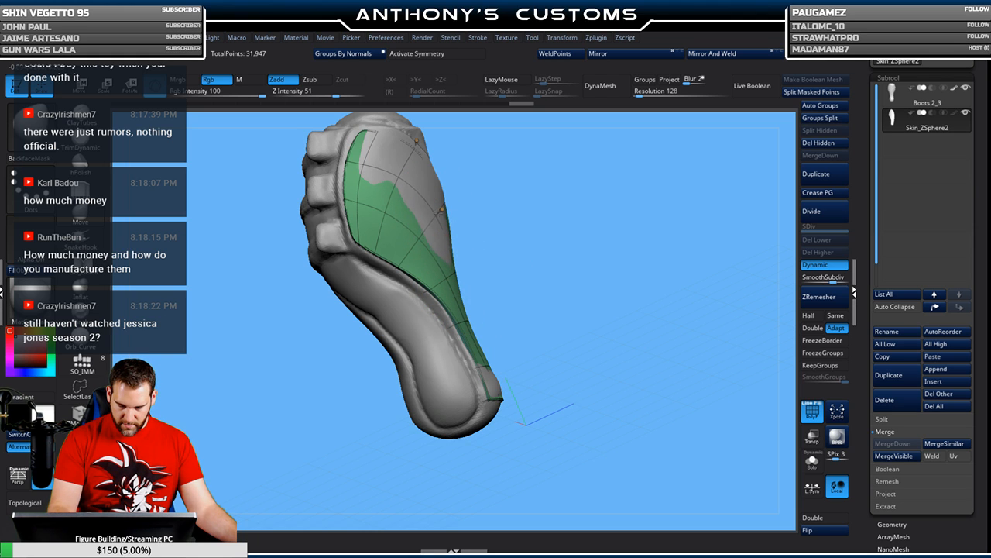
- Pull the panel's wide upper part outward with the Move brush to cover the calf surface up to the seam
left_click_drag(513, 166, 403, 192)
left_click_drag(531, 132, 432, 196)
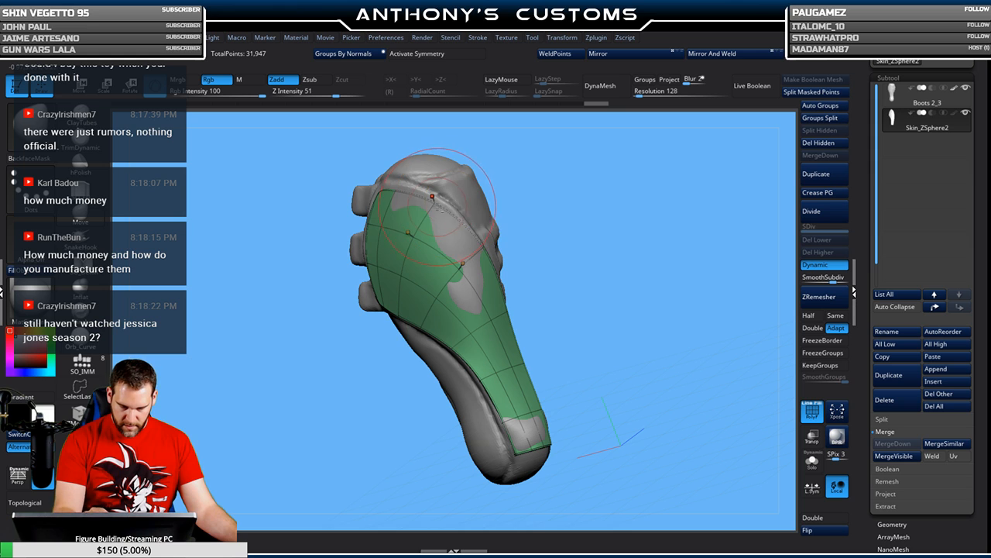
left_click_drag(457, 108, 488, 246)
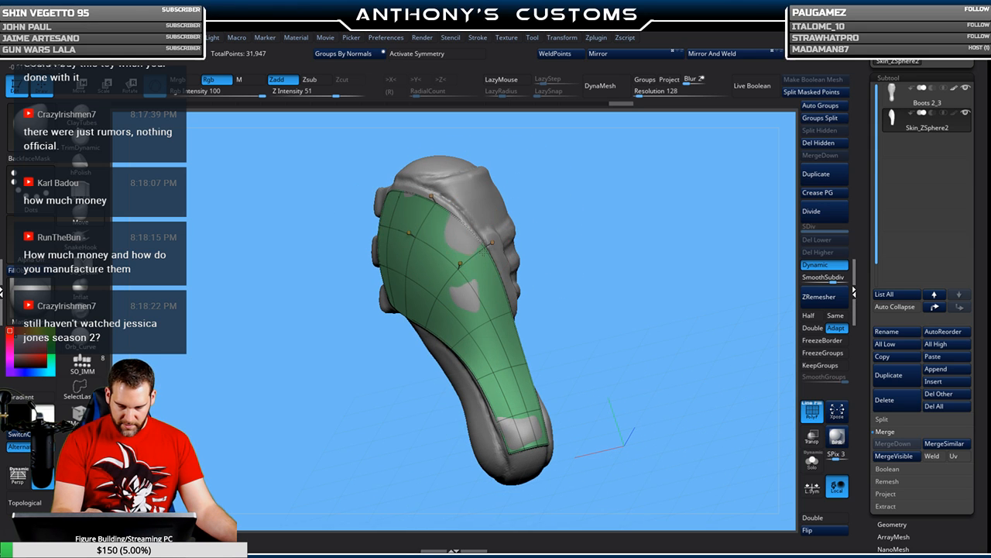
mouse_move(551, 180)
left_mouse_down()
mouse_move(571, 177)
mouse_move(576, 224)
mouse_move(561, 226)
left_mouse_up()
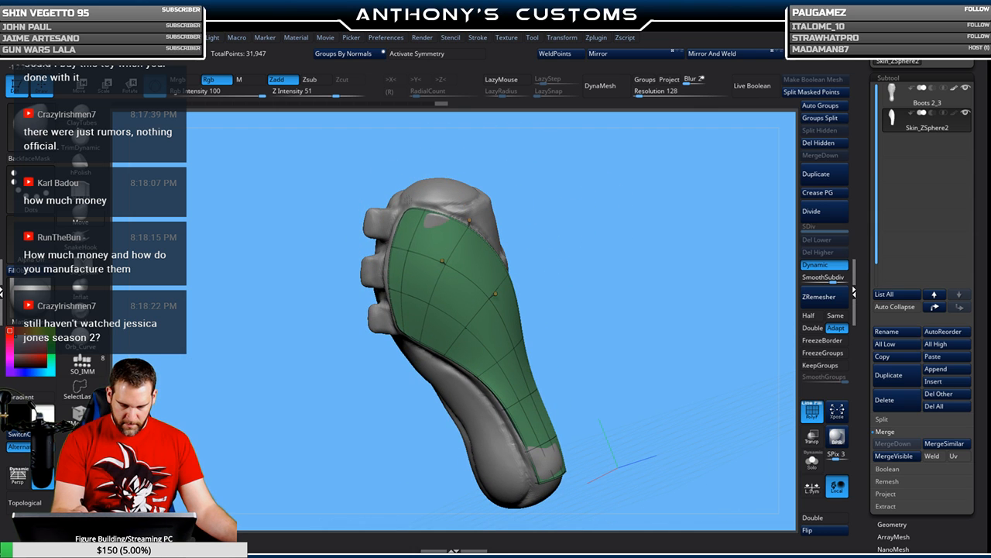
left_click_drag(503, 198, 446, 226)
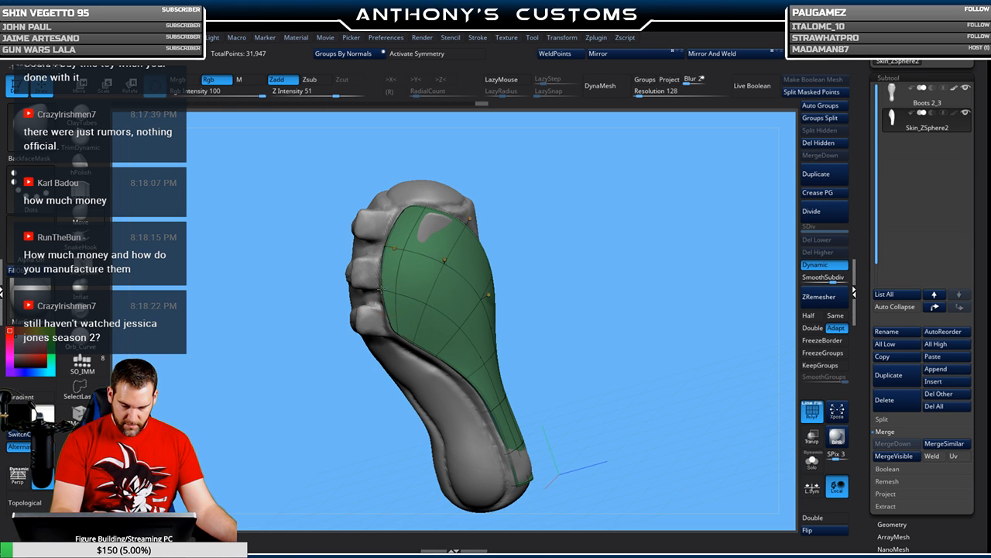
mouse_move(562, 350)
left_mouse_down()
mouse_move(540, 339)
mouse_move(593, 261)
mouse_move(551, 304)
mouse_move(575, 299)
mouse_move(573, 277)
left_mouse_up()
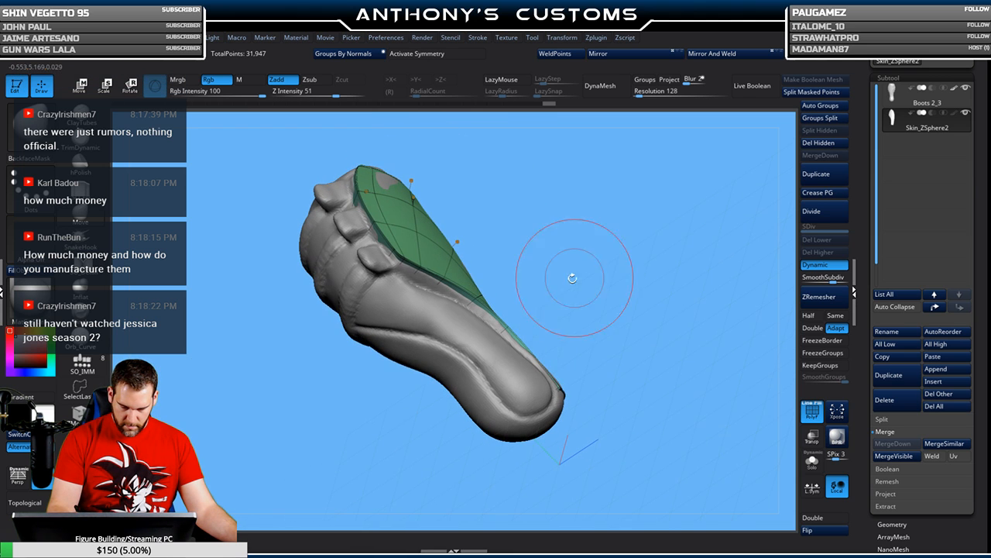
- Reduce the brush's draw size and refine the panel's side and upper edges to follow the boot's seams
right_click(580, 287)
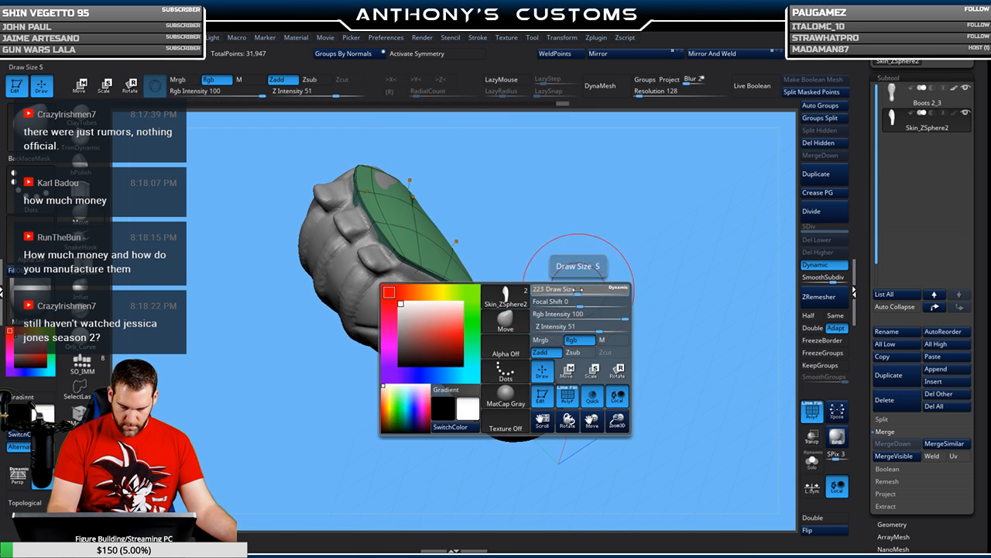
mouse_move(608, 272)
left_mouse_down()
mouse_move(504, 280)
mouse_move(495, 310)
mouse_move(597, 340)
mouse_move(584, 329)
mouse_move(570, 359)
mouse_move(580, 354)
mouse_move(568, 326)
mouse_move(593, 303)
mouse_move(574, 284)
left_mouse_up()
key("space")
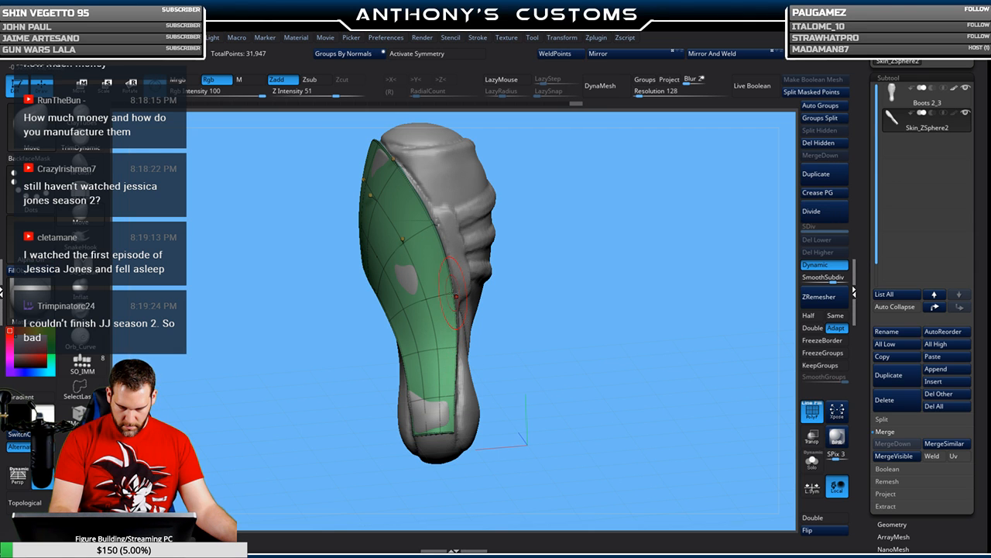
left_click_drag(577, 217, 608, 206)
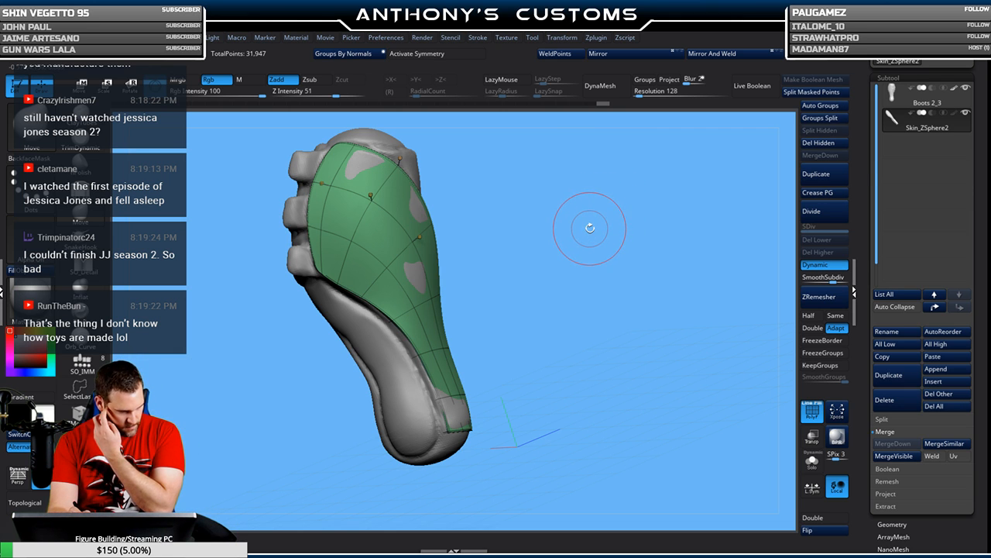
left_click_drag(640, 306, 415, 172)
left_click_drag(573, 204, 499, 265)
left_click_drag(567, 253, 570, 279)
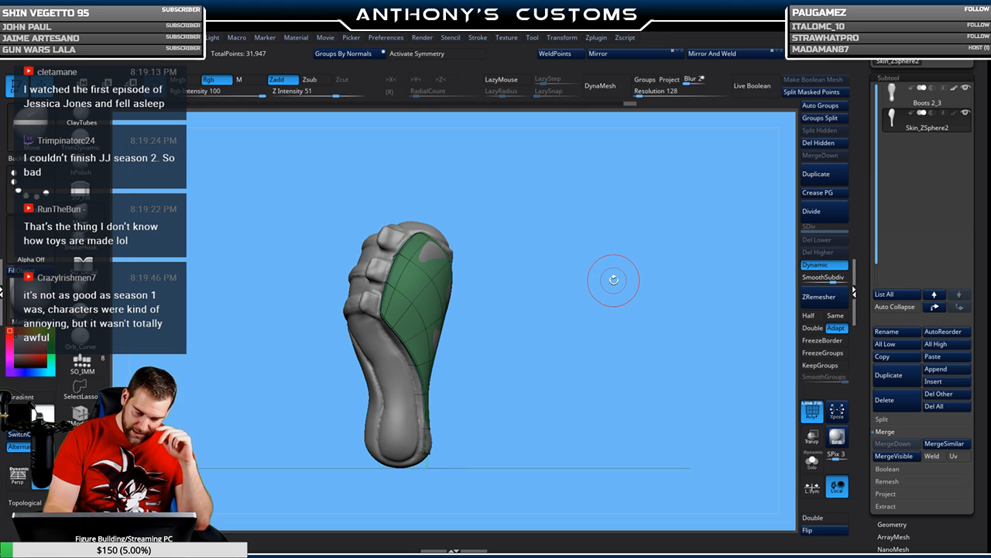
- Inspect the panel's fit against the boot from the back, the heel end and the side
mouse_move(575, 354)
left_mouse_down()
mouse_move(575, 332)
mouse_move(536, 328)
mouse_move(571, 332)
mouse_move(573, 360)
mouse_move(563, 247)
left_mouse_up()
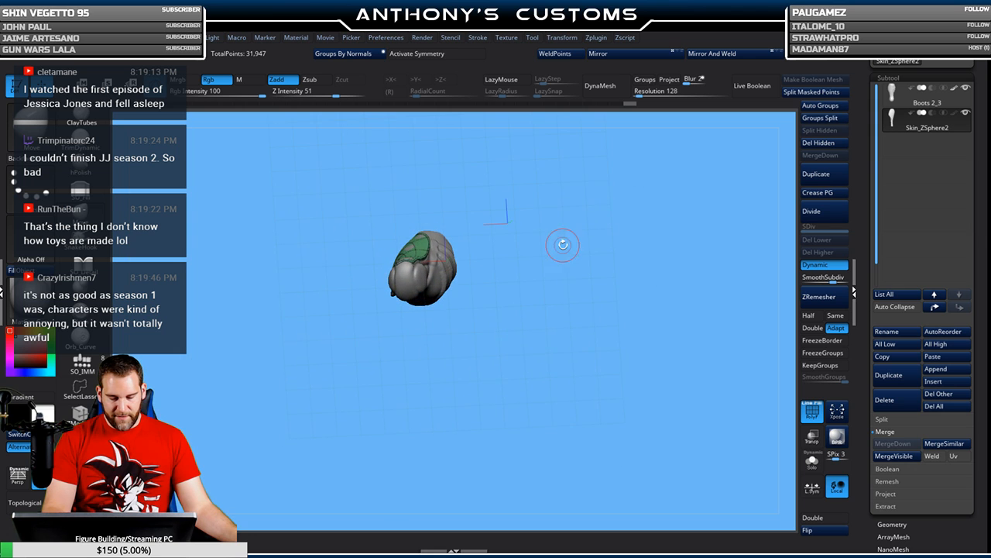
mouse_move(557, 307)
left_mouse_down("alt")
mouse_move(558, 367)
mouse_move(581, 395)
mouse_move(573, 279)
left_mouse_up("alt")
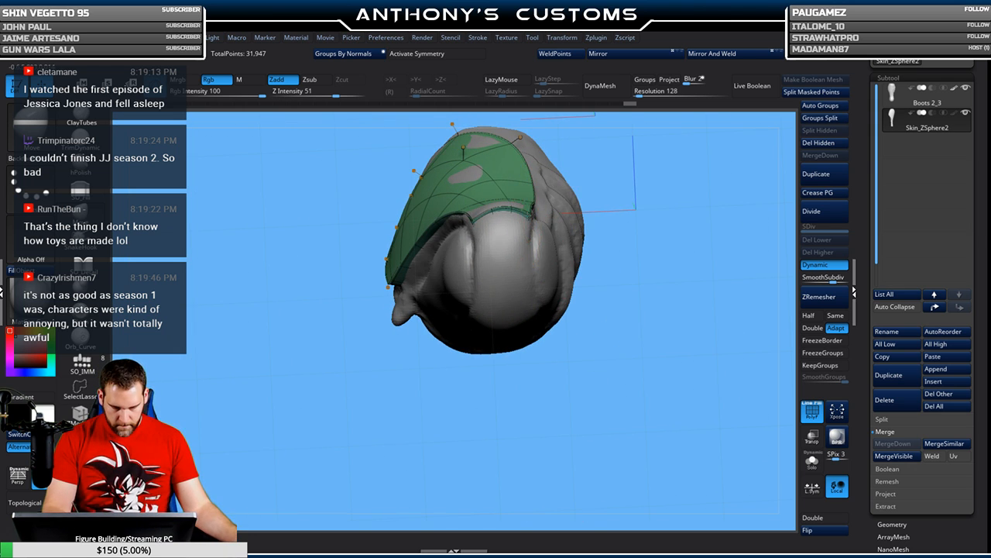
left_click_drag(681, 236, 558, 209)
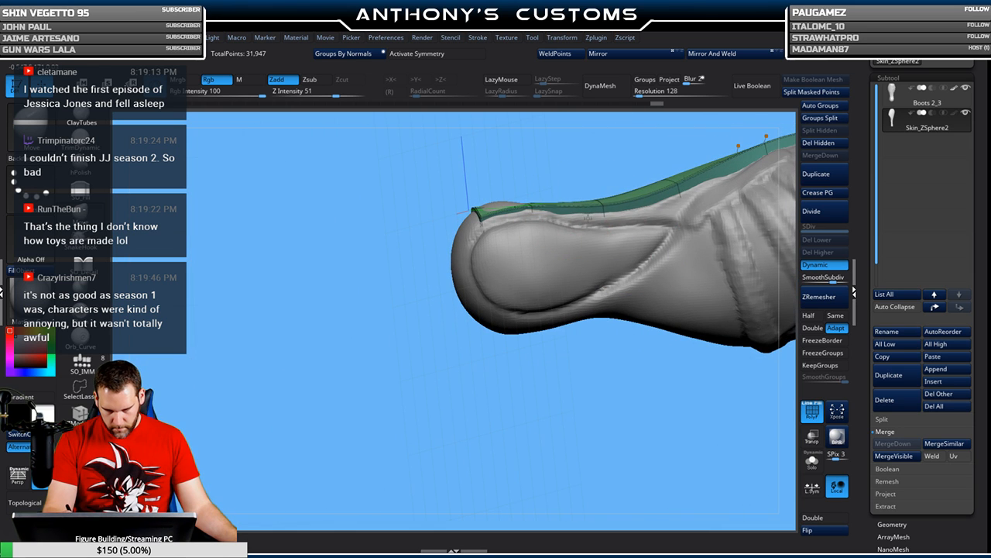
mouse_move(581, 398)
left_mouse_down()
mouse_move(639, 393)
mouse_move(588, 387)
mouse_move(629, 398)
left_mouse_up()
mouse_move(657, 285)
left_mouse_down()
mouse_move(642, 361)
mouse_move(622, 341)
left_mouse_up()
left_click_drag(877, 187, 880, 82)
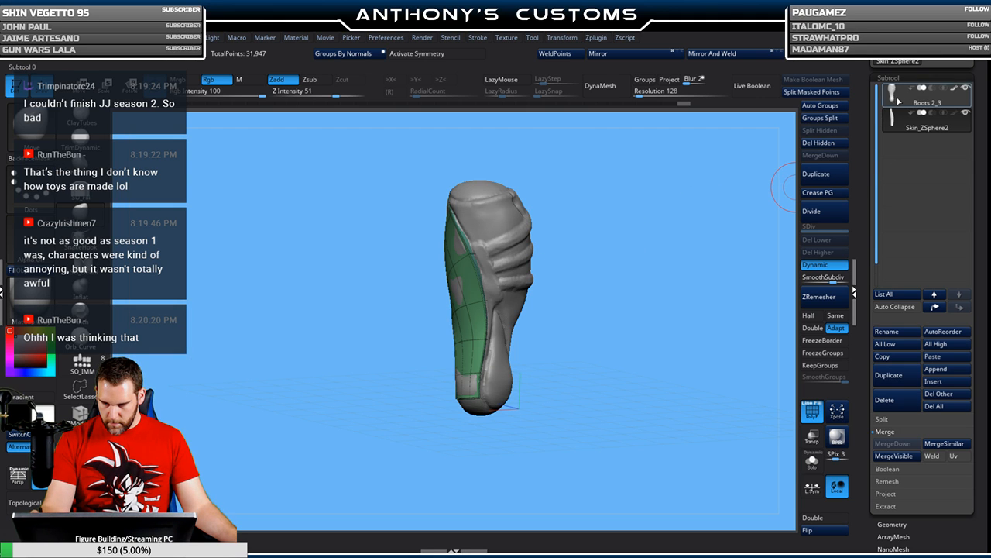
- Make the boot mesh active, hide the polyframe and insert a ZSphere subtool below the boot
left_click(899, 101)
key("shift+f")
mouse_move(640, 321)
left_mouse_down("alt")
mouse_move(643, 387)
mouse_move(655, 390)
mouse_move(615, 355)
left_mouse_up("alt")
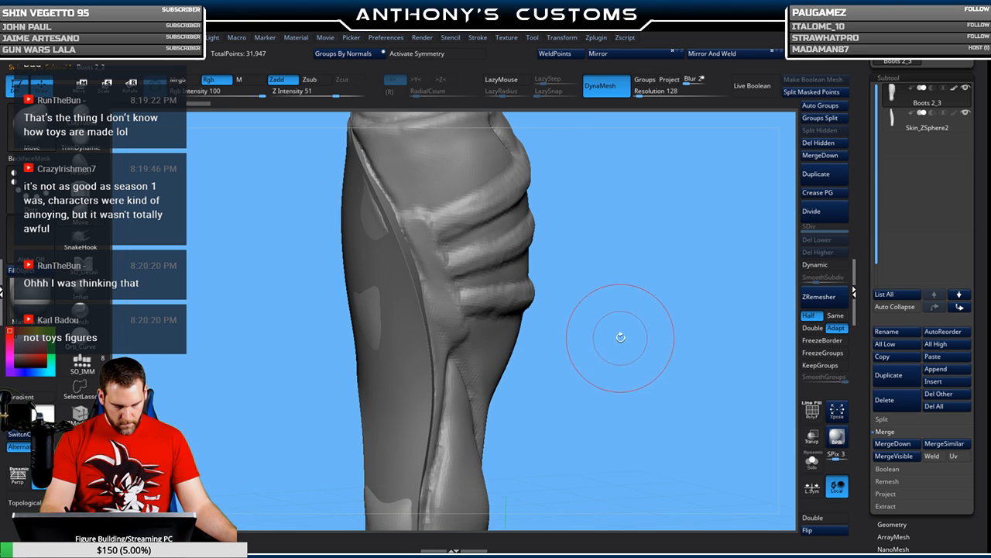
key("space")
left_click_drag(620, 338, 605, 338)
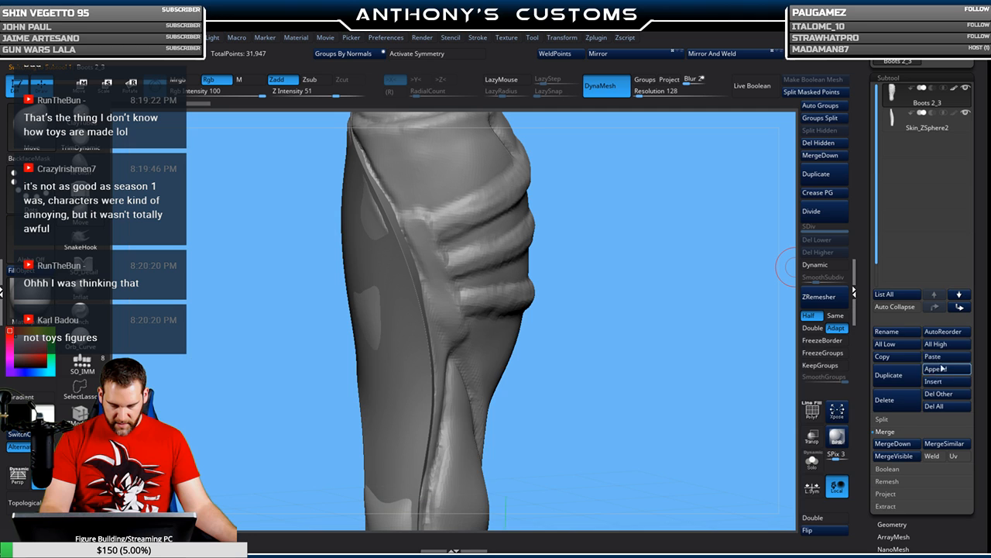
left_click(937, 381)
left_click(782, 408)
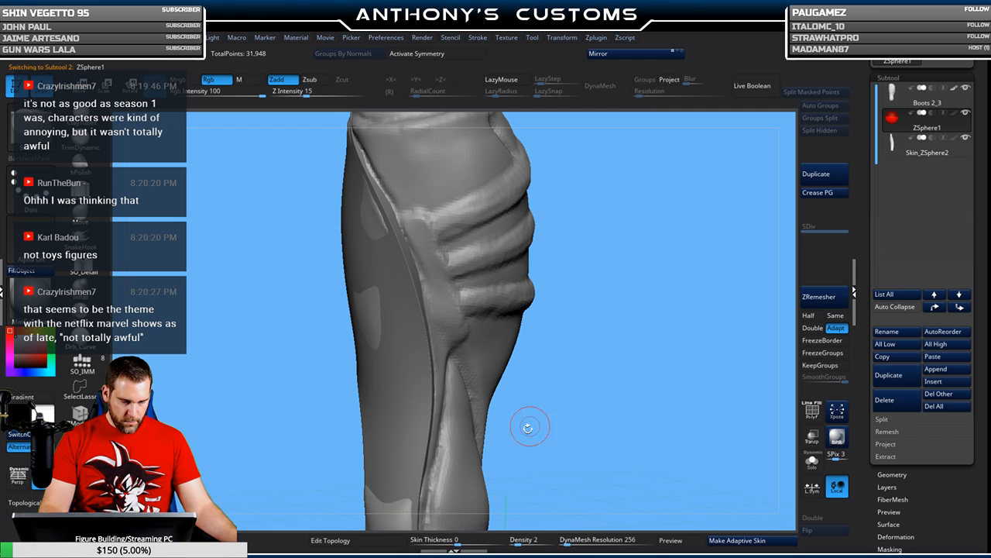
- Enable topology editing with density 1 and DynaMesh resolution 0, and draw a two-quad strip between the panel seam and the boot's ridges
left_click(370, 540)
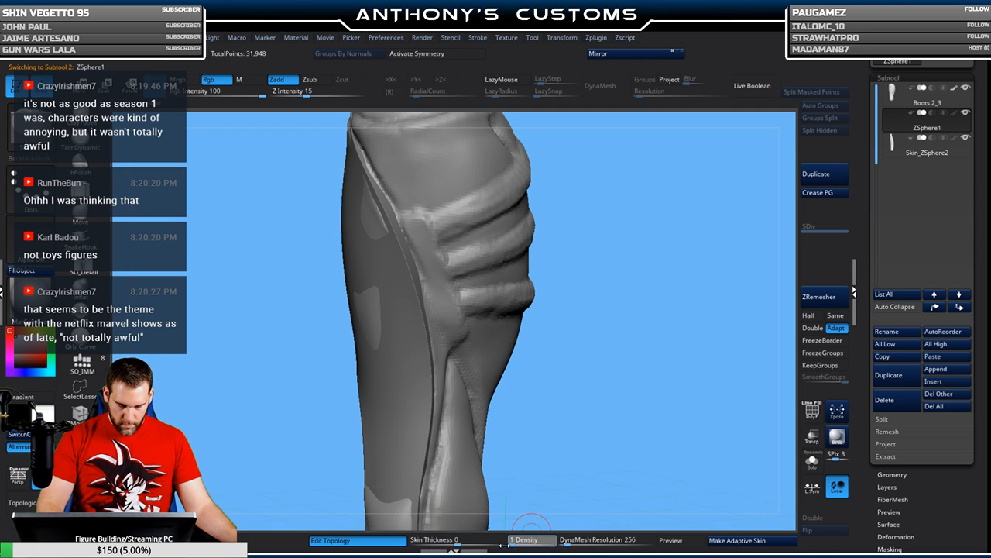
left_click_drag(607, 424, 612, 364)
left_click_drag(613, 259, 615, 319, "alt")
left_click_drag(648, 278, 626, 304, "alt")
mouse_move(640, 273)
left_mouse_down()
mouse_move(638, 299)
mouse_move(652, 271)
left_mouse_up()
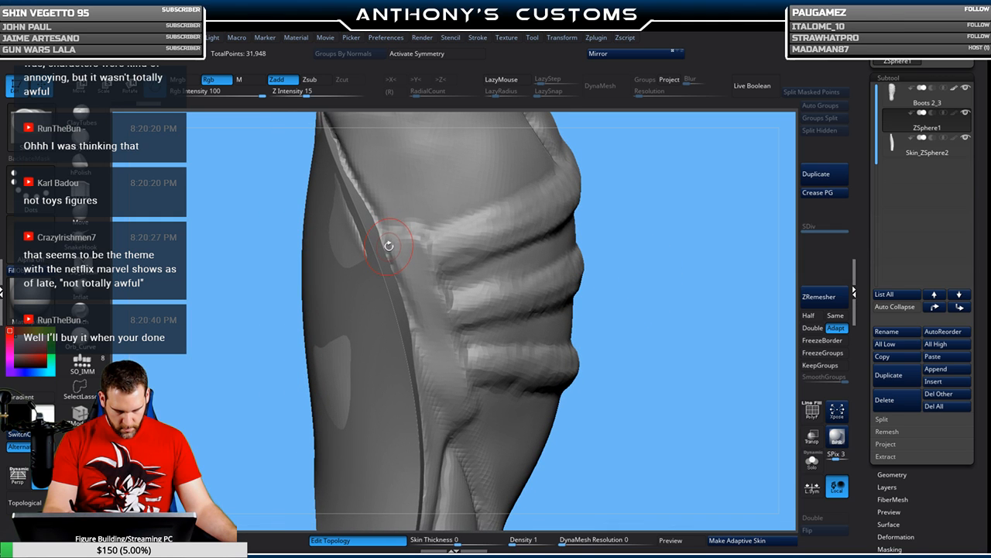
left_click(418, 236)
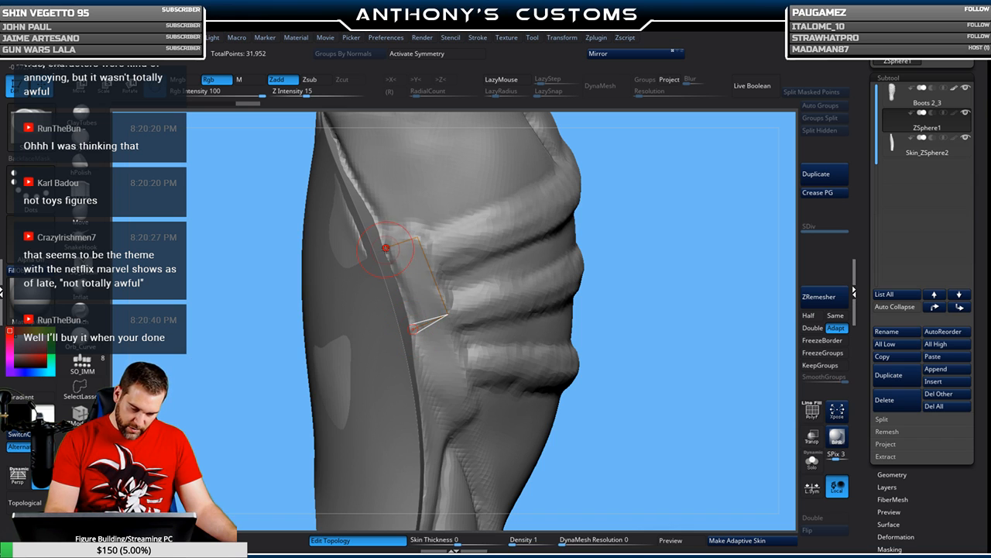
left_click(441, 427)
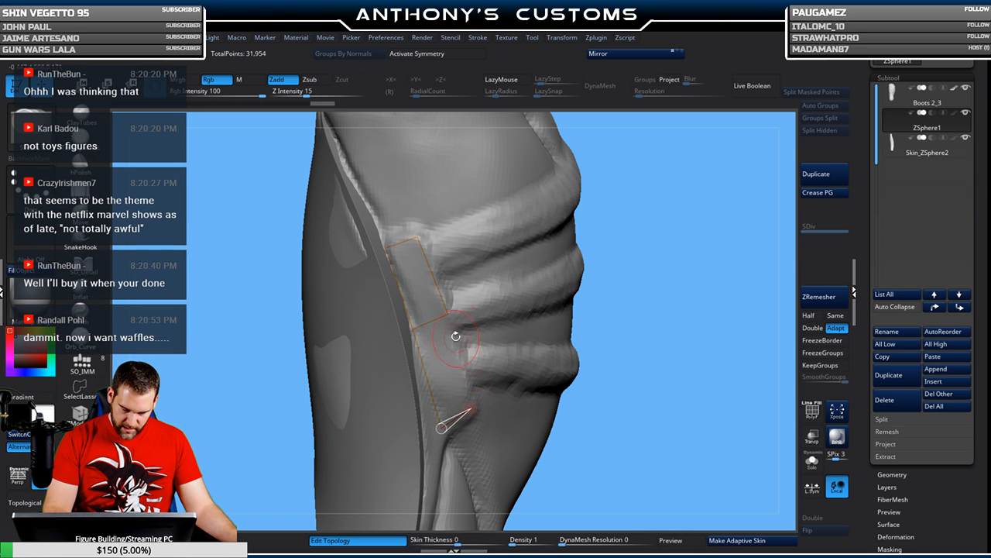
mouse_move(697, 321)
left_mouse_down()
mouse_move(649, 311)
mouse_move(694, 310)
left_mouse_up()
- Make an adaptive skin from the strip topology, insert Skin_ZSphere3 as a subtool and delete the ZSphere1 subtool
left_click(736, 539)
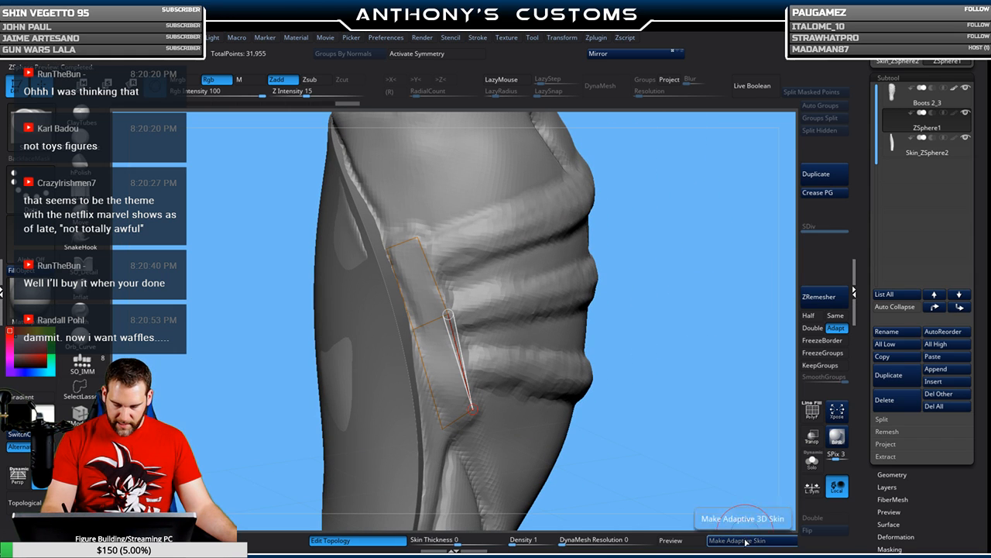
left_click(938, 381)
left_click(488, 408)
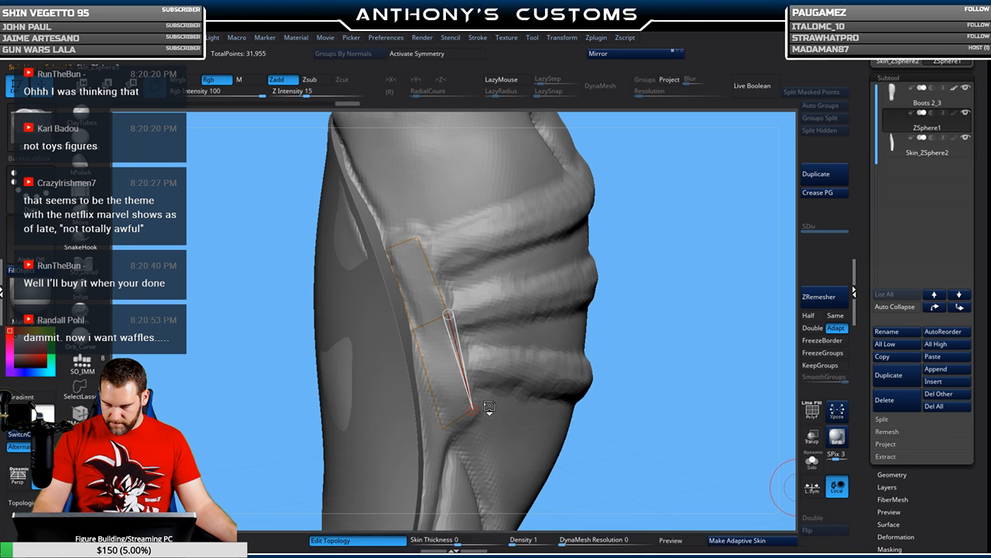
left_click(905, 124)
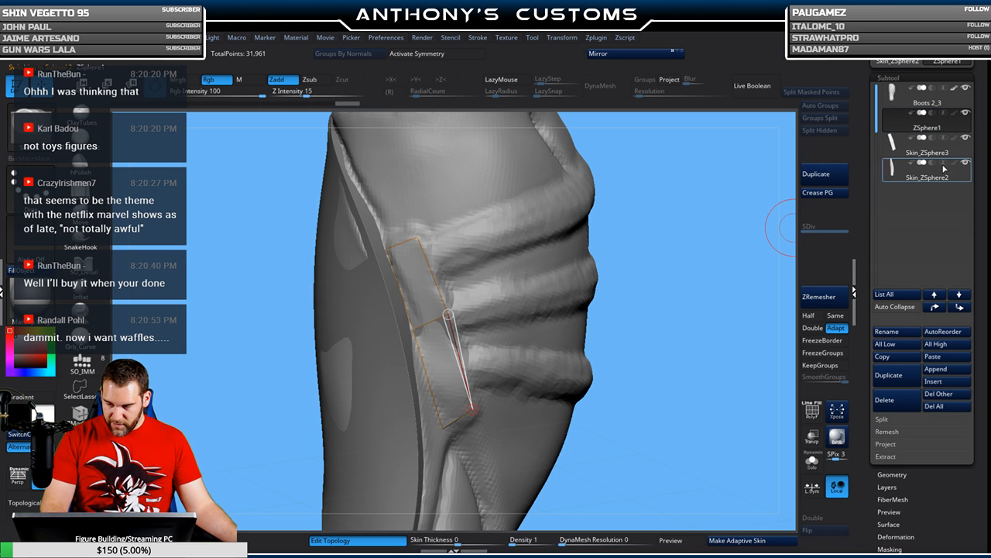
left_click(899, 399)
left_click(801, 422)
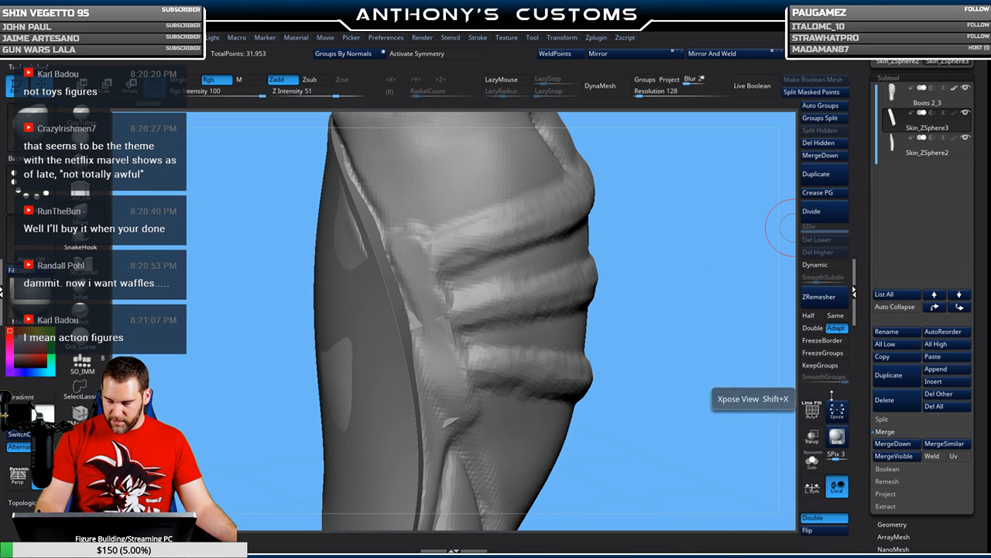
- Hide the boot, turn off double-sided display for the strip, and set up the ZModeler brush with the polyframe shown
left_click(966, 90)
left_click(821, 517)
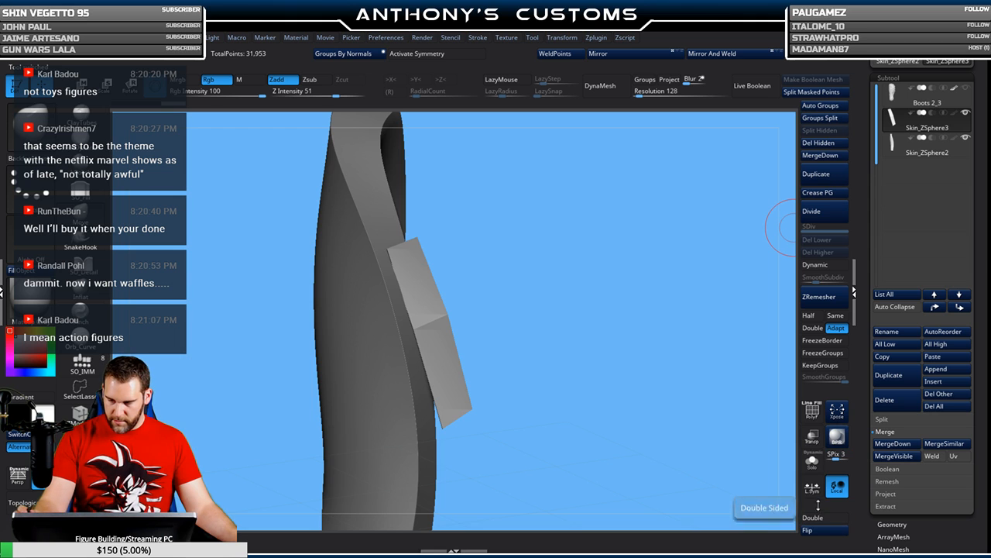
left_click_drag(626, 404, 549, 351)
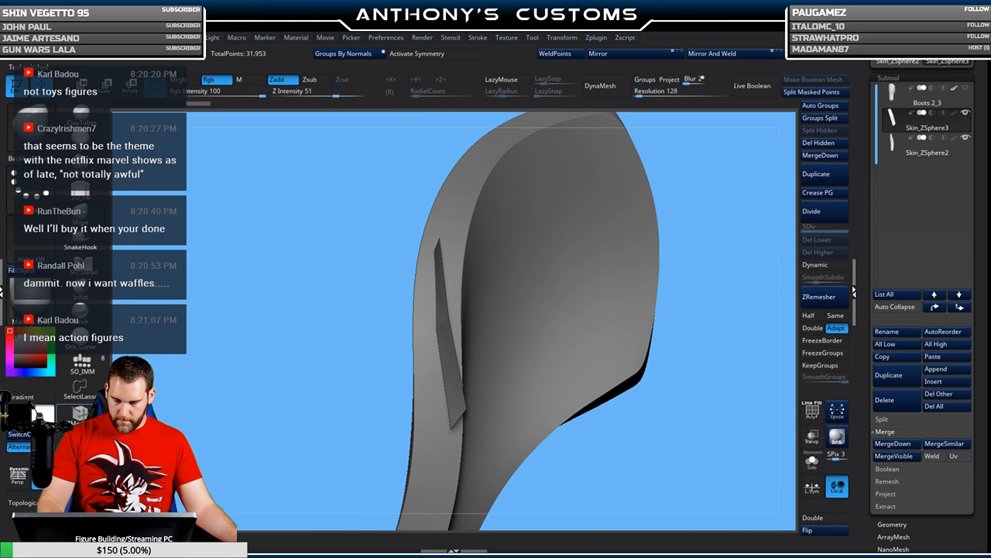
left_click(80, 416)
left_click_drag(685, 204, 702, 198)
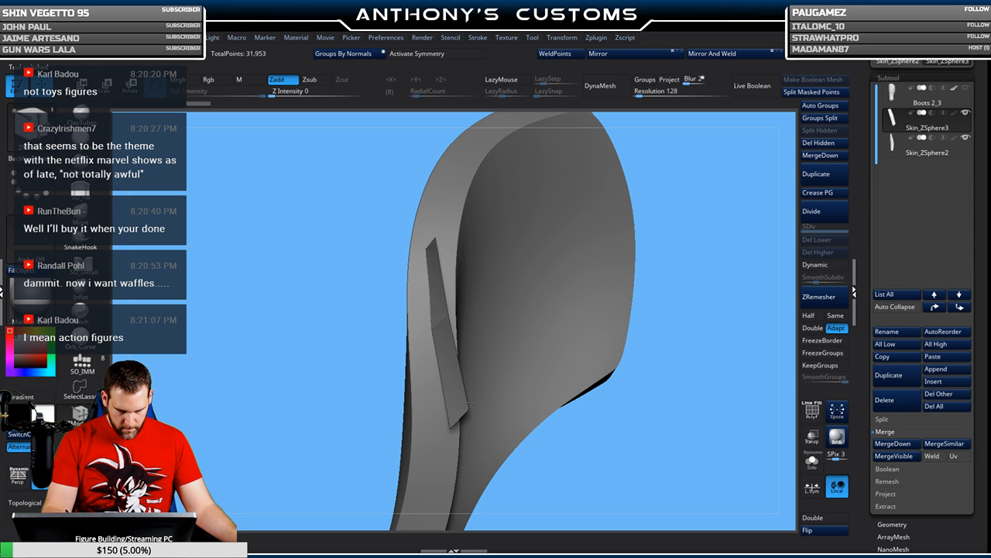
key("shift+f")
mouse_move(648, 232)
left_mouse_down()
mouse_move(717, 221)
mouse_move(658, 220)
left_mouse_up()
- Group the strip by normals, give its front faces one polygroup and delete the hidden faces behind them
left_click_drag(327, 379, 335, 355)
left_click(355, 55)
left_click_drag(344, 283, 445, 447)
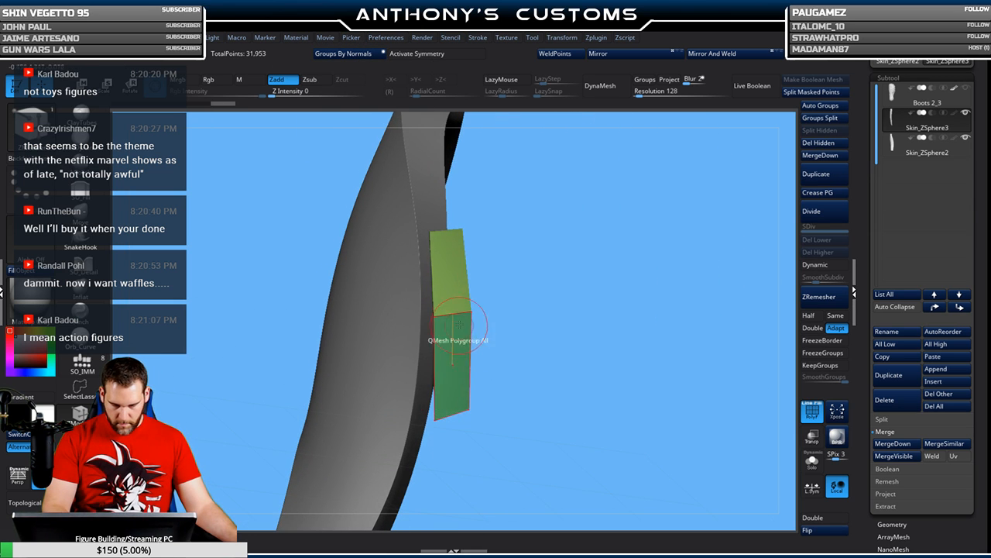
left_click_drag(450, 298, 451, 325, "alt")
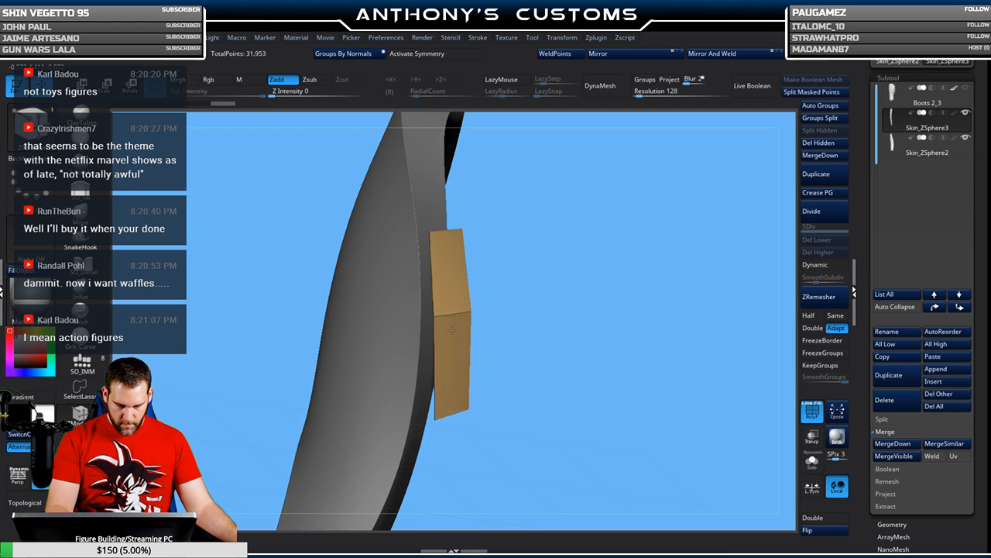
left_click_drag(562, 329, 543, 308)
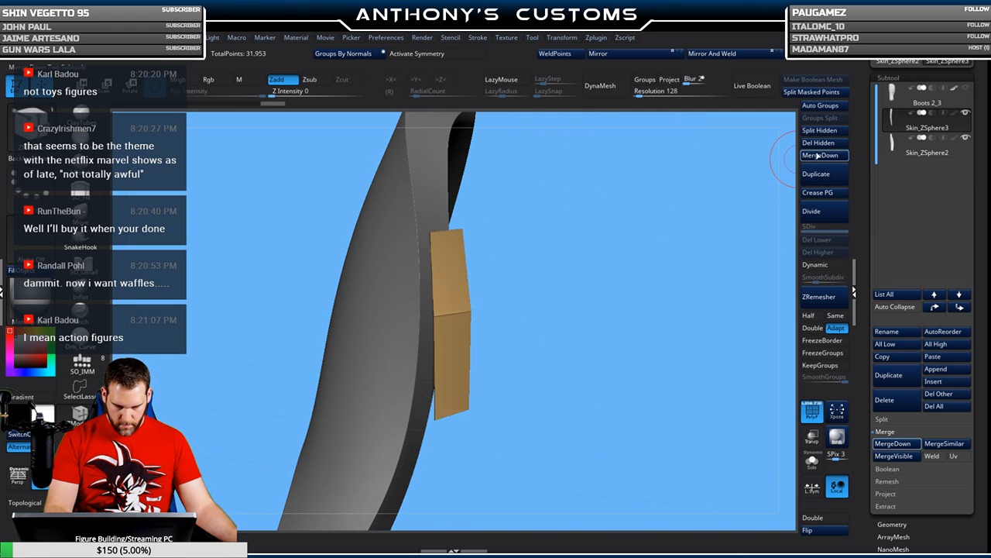
mouse_move(720, 229)
left_mouse_down()
mouse_move(577, 298)
mouse_move(612, 271)
mouse_move(589, 290)
left_mouse_up()
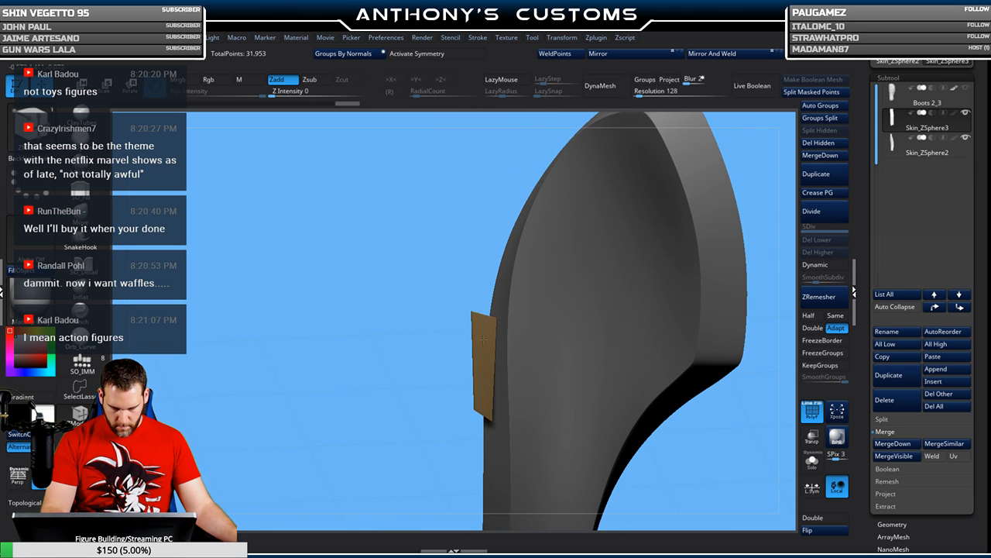
- Reduce the draw size, check the leftover face on the strip's back and regroup the strip by normals
left_click_drag(427, 435, 484, 427)
mouse_move(704, 307)
left_mouse_down("alt")
mouse_move(668, 303)
mouse_move(653, 361)
mouse_move(704, 390)
mouse_move(587, 313)
left_mouse_up("alt")
key("space")
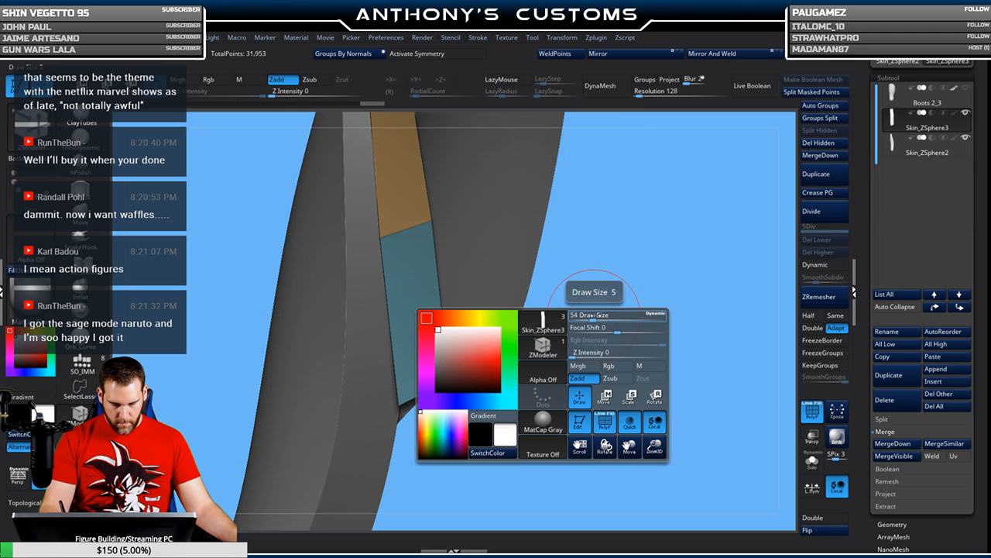
left_click_drag(643, 297, 464, 294)
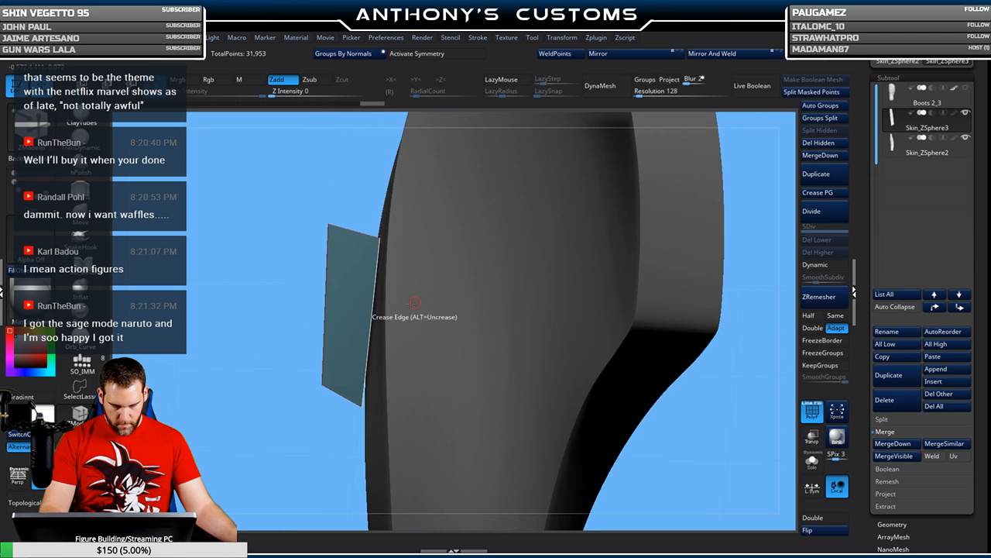
left_click(343, 360)
left_click_drag(314, 414, 407, 436)
left_click_drag(418, 363, 541, 251)
left_click(356, 54)
left_click_drag(603, 379, 681, 361)
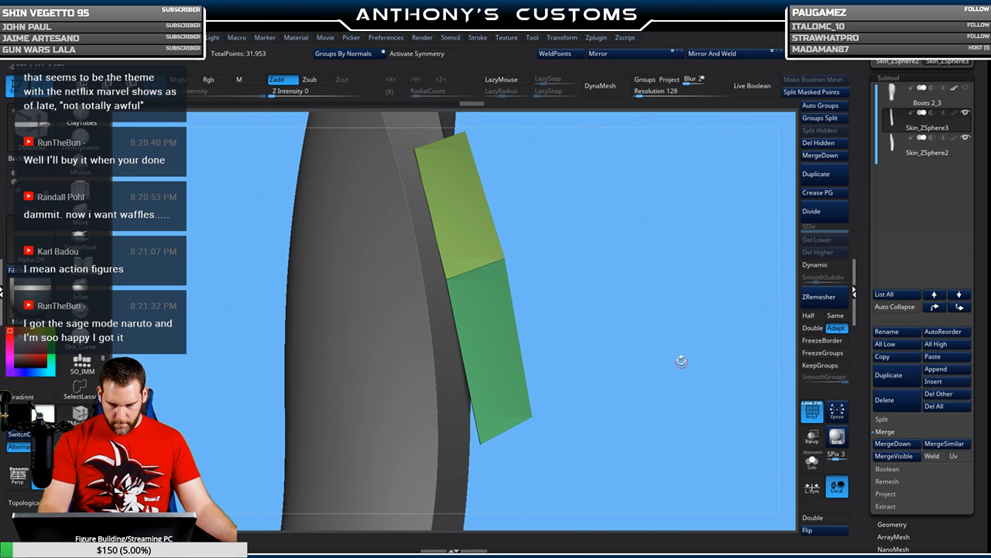
- Isolate the strip's two front faces, delete the hidden back geometry and merge the strip into a single polygroup
key("ctrl+shift")
left_click(465, 139, "ctrl+shift")
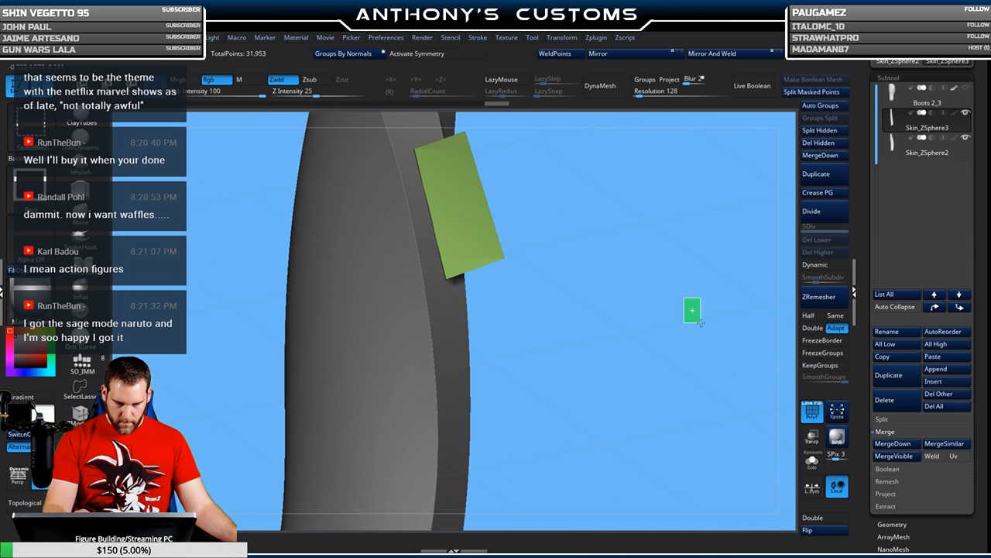
left_click_drag(701, 322, 700, 322, "ctrl+shift")
left_click(504, 265, "ctrl+shift")
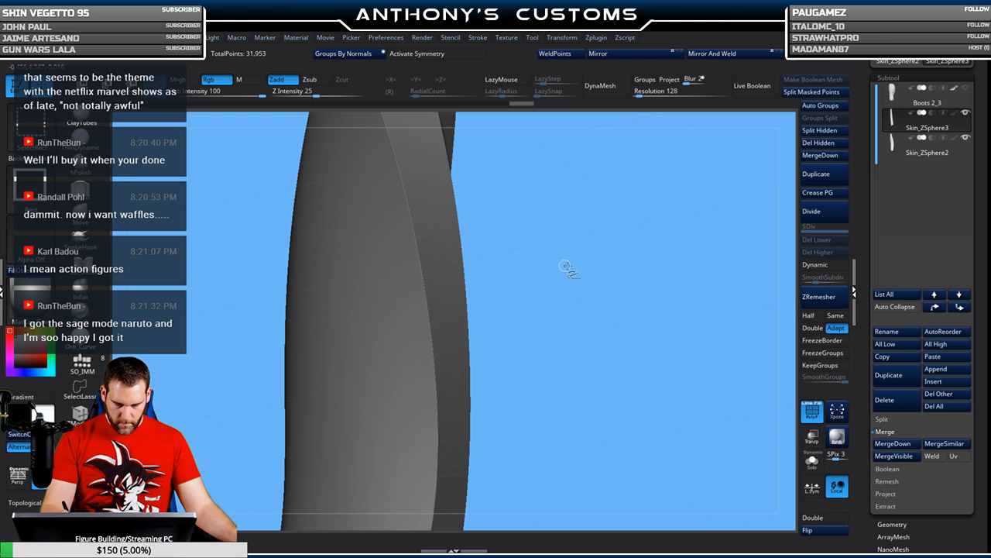
mouse_move(678, 310)
left_mouse_down()
mouse_move(710, 327)
mouse_move(666, 313)
left_mouse_up()
left_click(680, 322, "ctrl+shift")
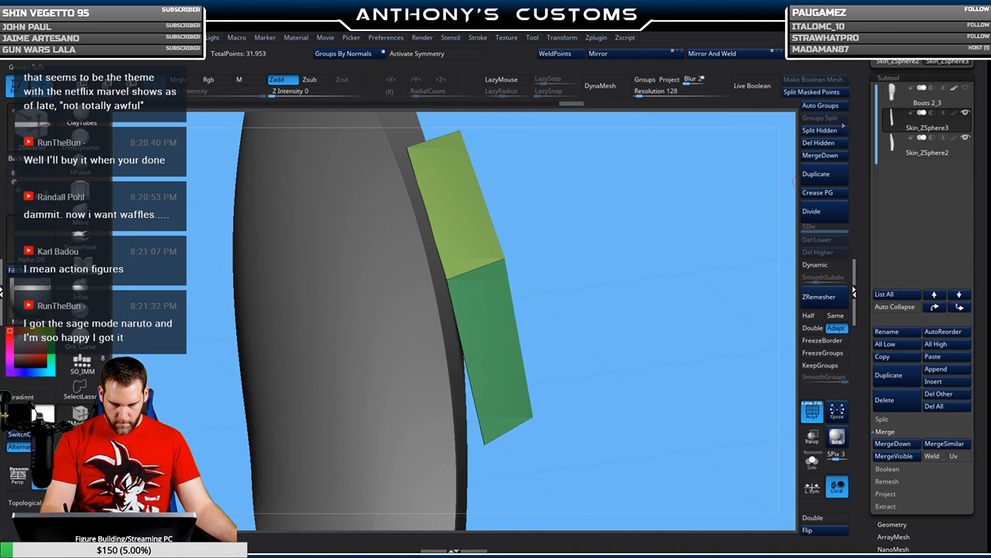
left_click(824, 144)
key("ctrl+w")
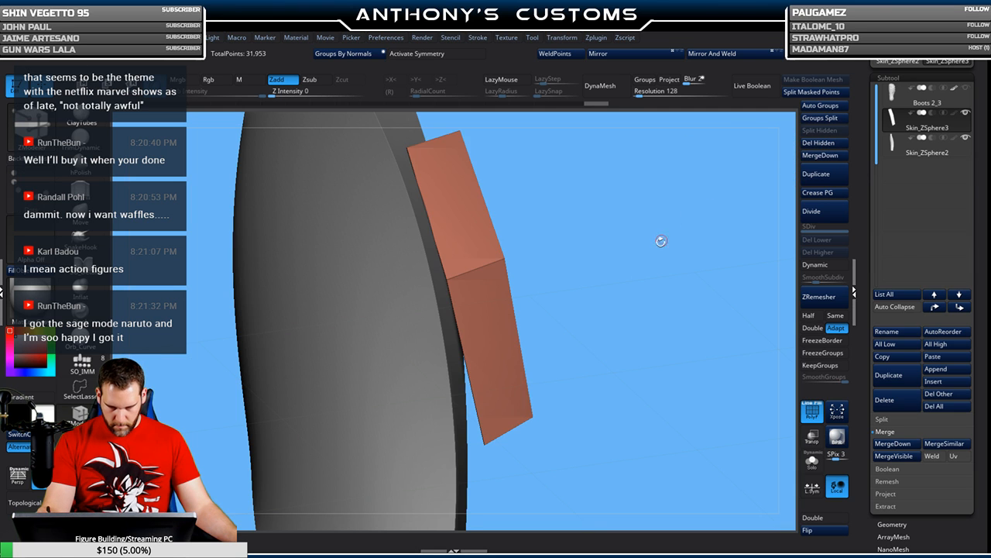
- Extrude the strip's whole polygroup with ZModeler QMesh to thicken it, and check it beside the back panel
left_click_drag(615, 319, 559, 321, "alt")
left_click_drag(495, 336, 516, 360)
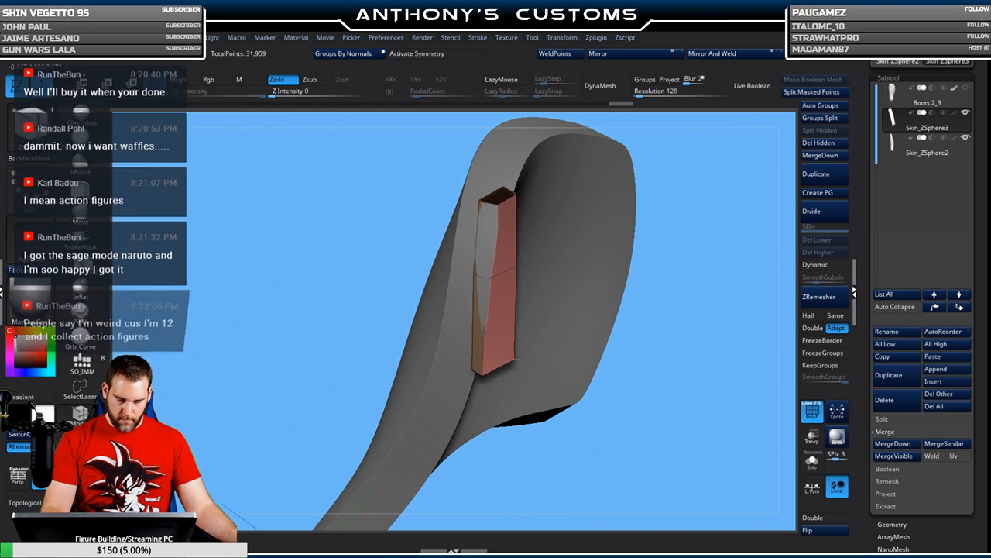
left_click_drag(679, 261, 782, 202)
left_click_drag(615, 360, 610, 330)
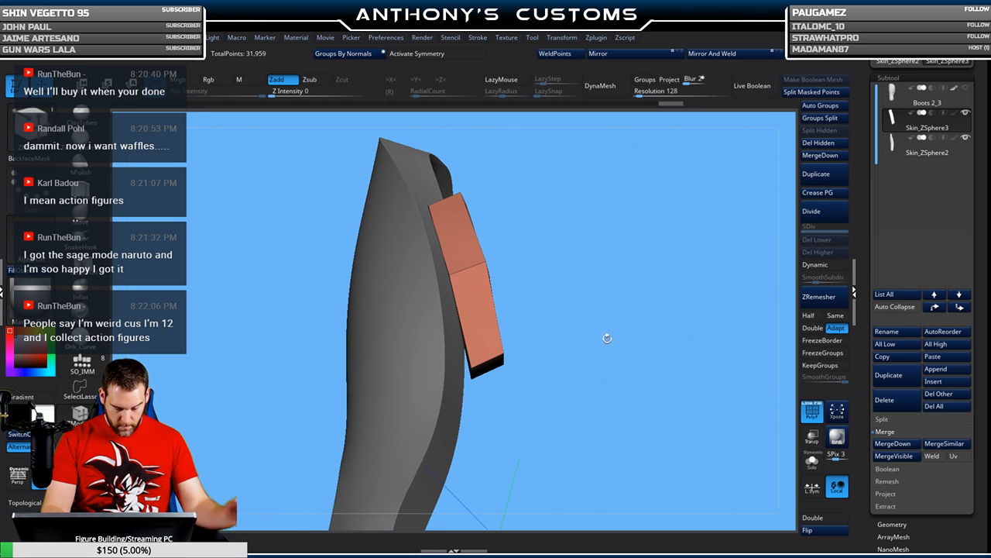
left_click_drag(611, 339, 664, 305)
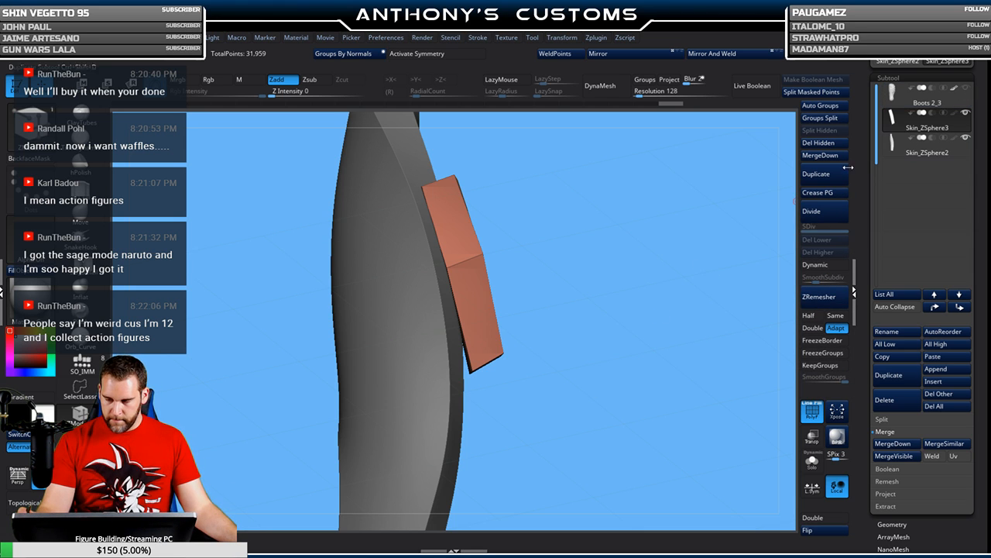
left_click_drag(612, 345, 609, 300)
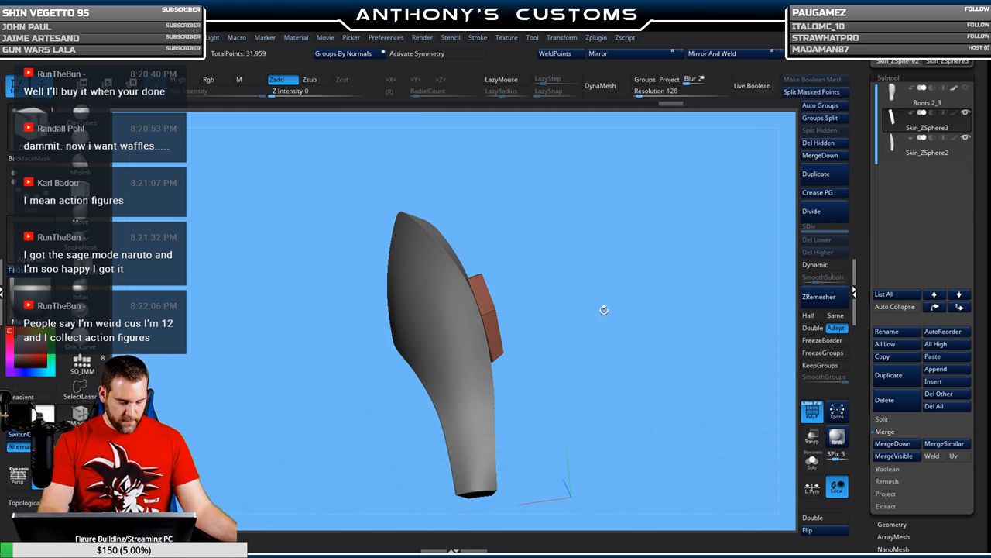
- Duplicate the Boots 2_3 subtool and ZRemesh the copy with the Half option
left_click(905, 100)
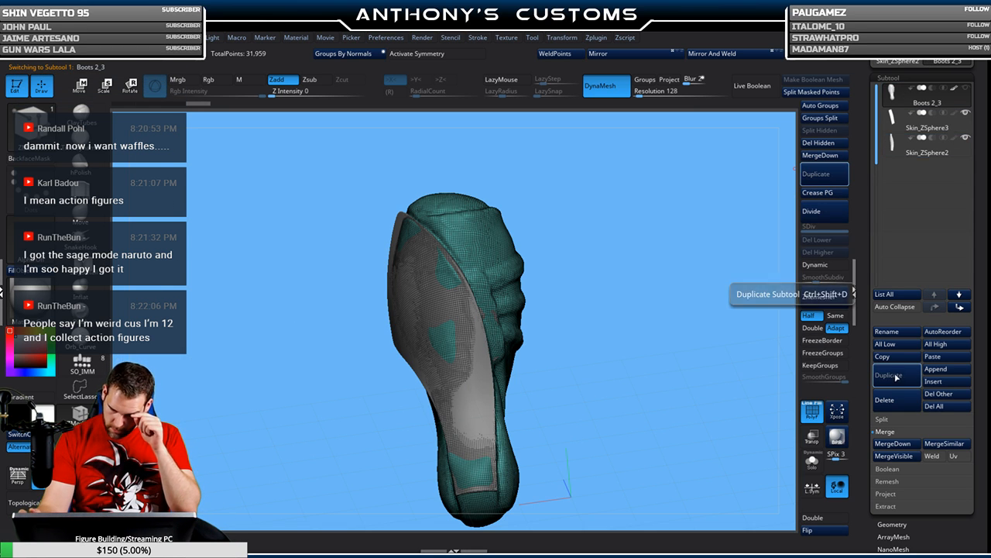
left_click(821, 173)
left_click(824, 301)
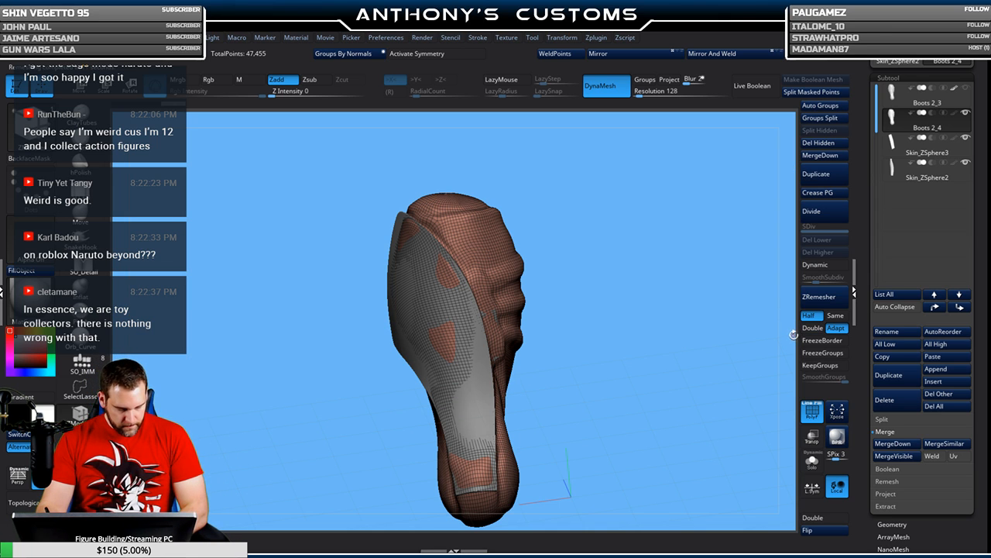
- ZRemesh the duplicated boot Boots 2_4 several more times with Half to get a very coarse mesh, and inspect it around the back panel
left_click_drag(652, 341, 627, 365)
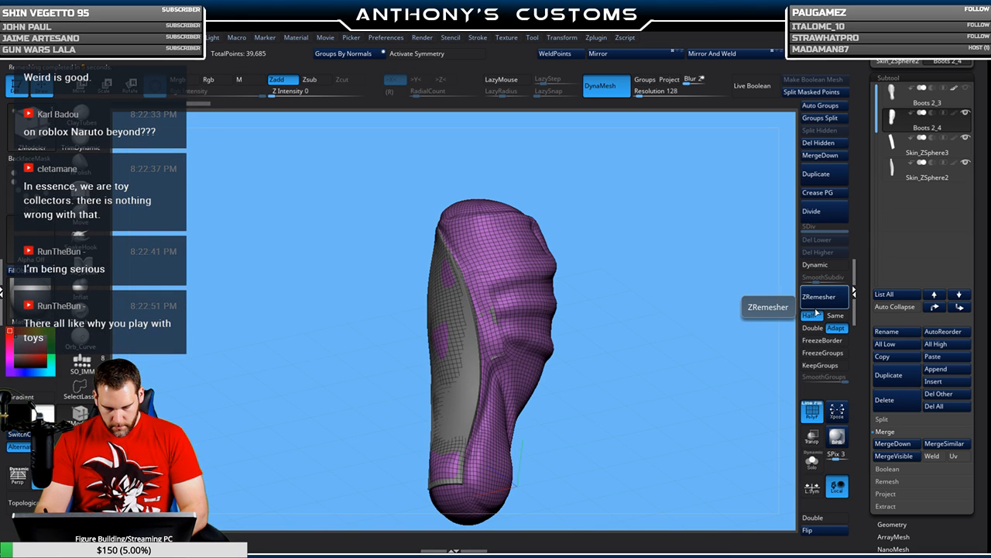
left_click(822, 300)
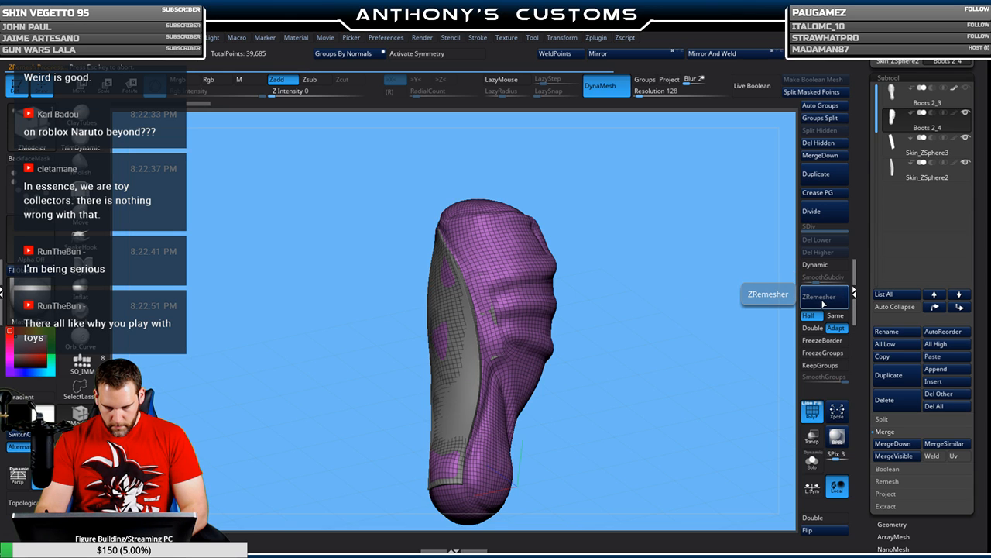
left_click(827, 302)
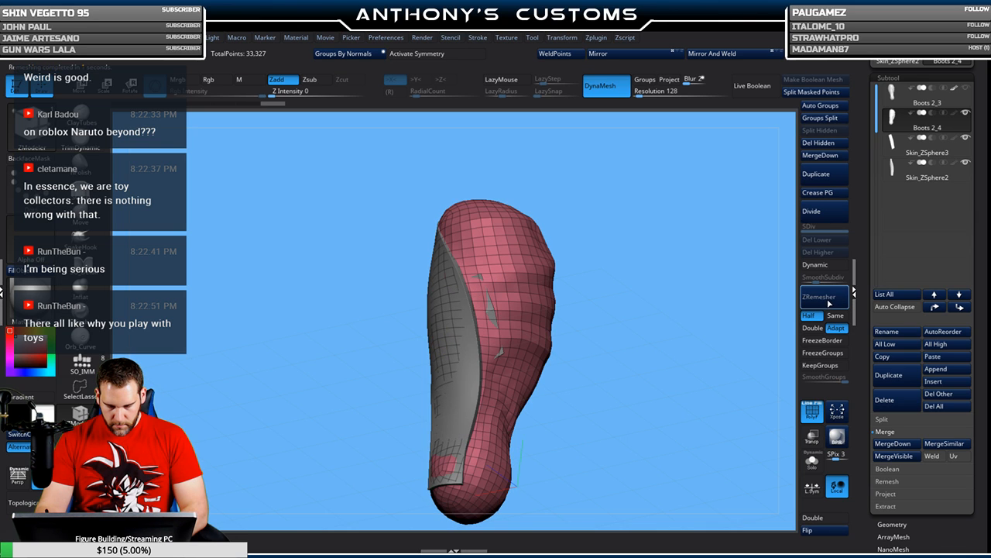
left_click(828, 303)
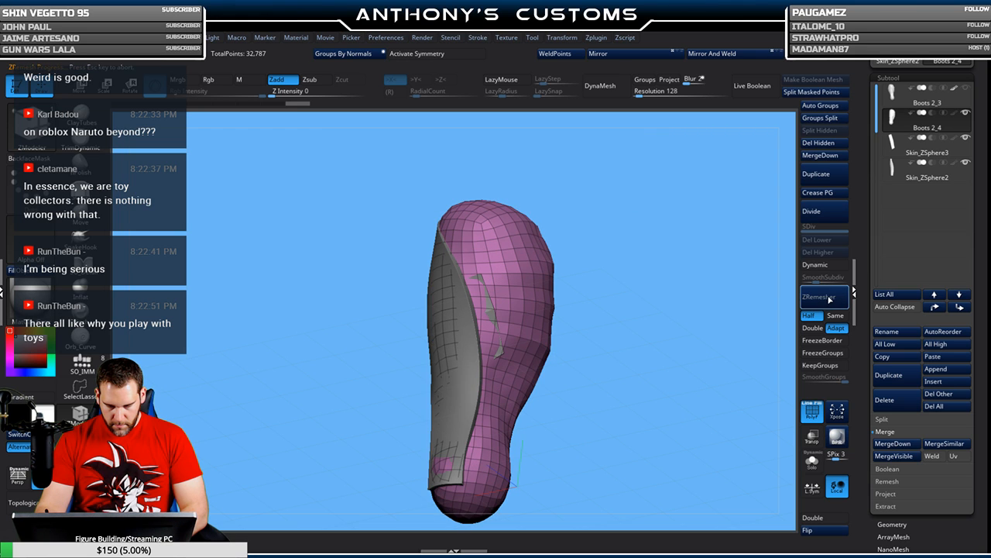
left_click(828, 301)
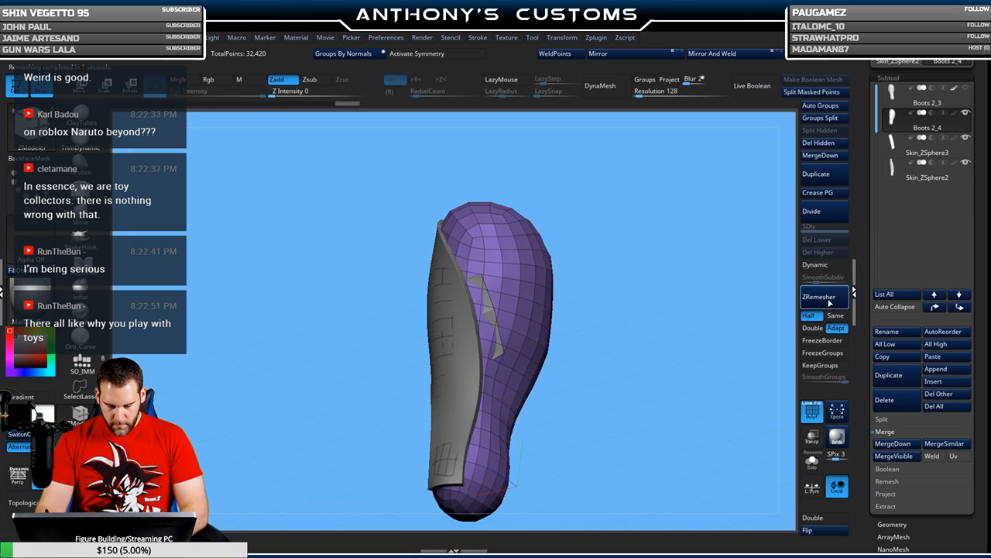
left_click_drag(690, 324, 599, 329)
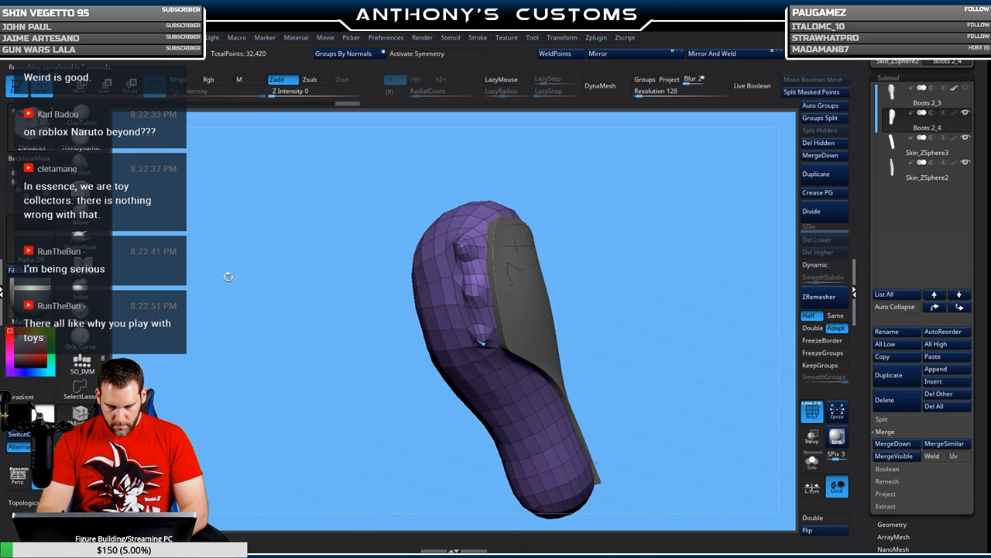
- Smooth out the bumps along the side of Boots 2_4 and retopologize it with ZRemesher
left_click_drag(581, 211, 606, 212)
right_click(591, 214)
right_click(591, 212)
left_click_drag(521, 250, 520, 350, "shift")
mouse_move(649, 288)
left_mouse_down()
mouse_move(653, 255)
mouse_move(591, 267)
left_mouse_up()
left_click(826, 294)
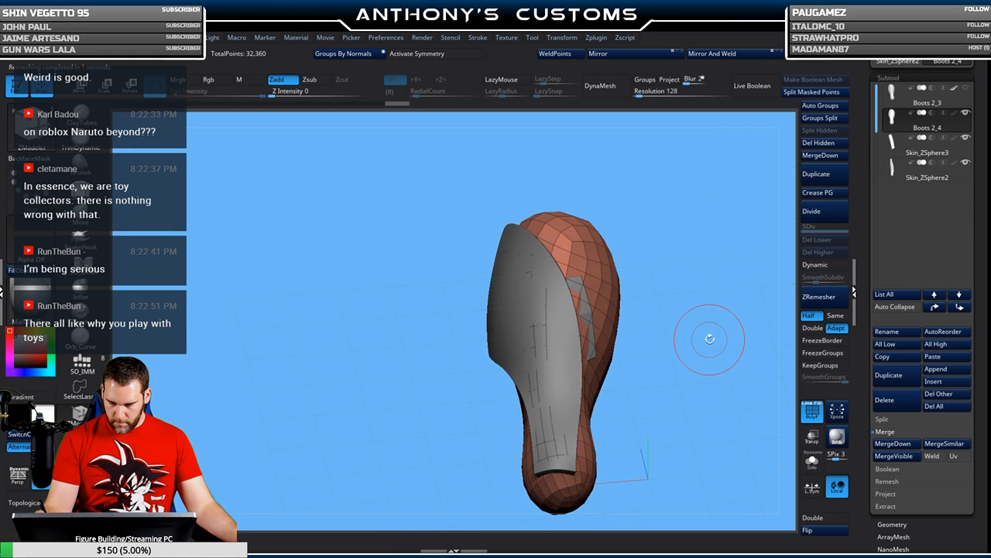
- Select the Skin_ZSphere3 strip beside the sole and try inserting a lengthwise edge loop with ZModeler
left_click_drag(699, 343, 777, 310)
left_click_drag(712, 317, 676, 253, "alt")
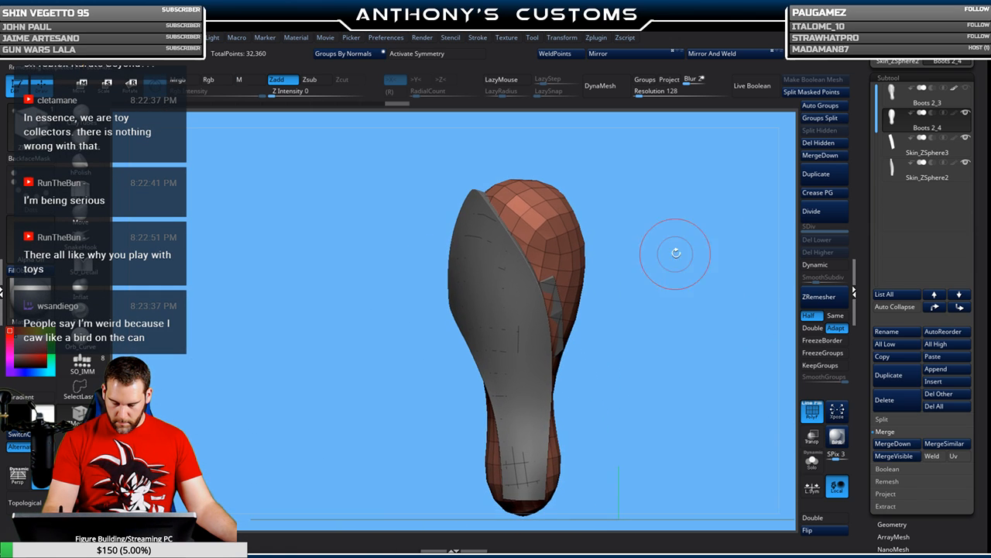
mouse_move(714, 285)
left_mouse_down("alt")
mouse_move(627, 278)
mouse_move(618, 357)
mouse_move(504, 319)
mouse_move(577, 305)
mouse_move(577, 318)
mouse_move(597, 299)
mouse_move(657, 287)
mouse_move(642, 286)
mouse_move(599, 318)
mouse_move(577, 362)
mouse_move(609, 329)
left_mouse_up("alt")
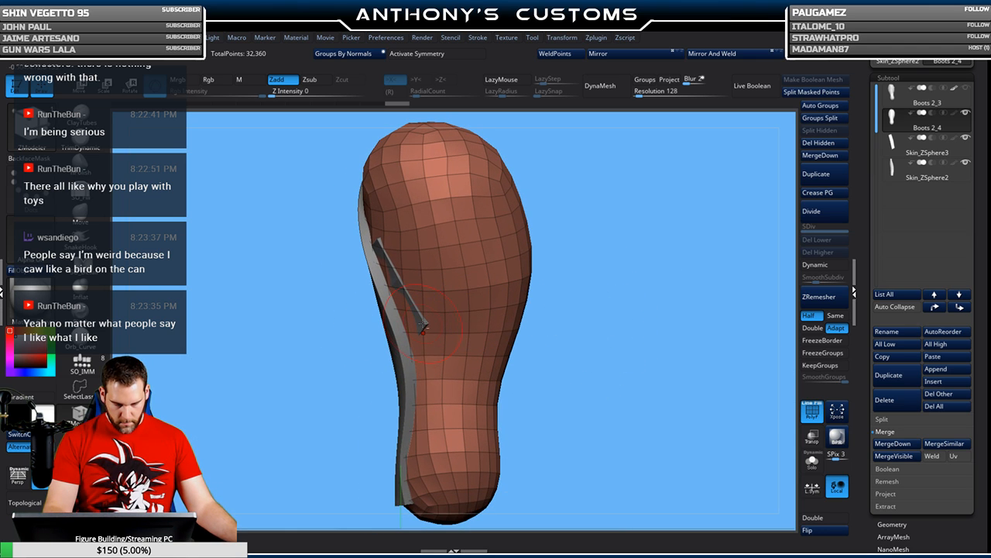
left_click(422, 328, "alt")
left_click_drag(642, 261, 634, 299, "alt")
key("space")
left_click_drag(644, 263, 608, 257)
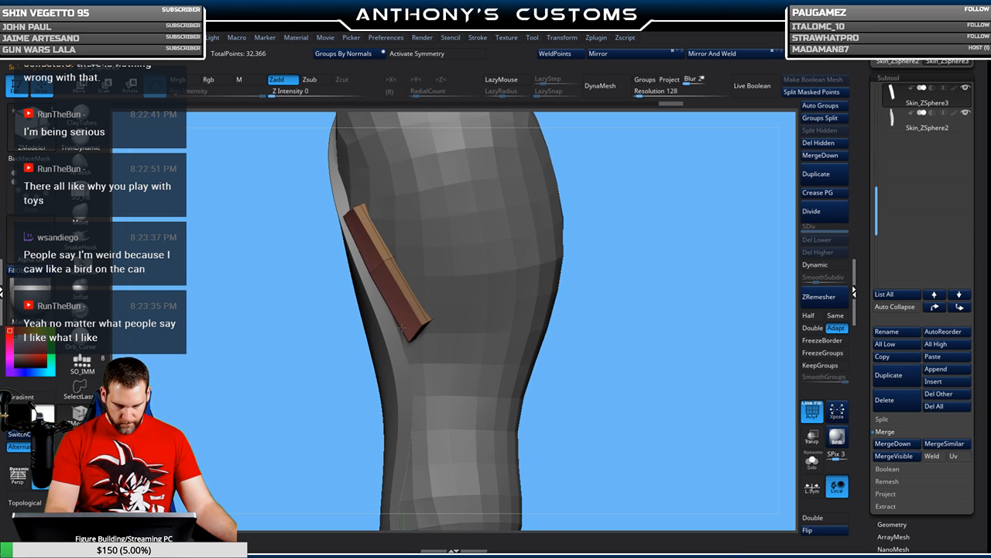
- Reshape the Skin_ZSphere3 strip with the Move brush to follow the sole's edge, using transparency to check its fit
mouse_move(631, 188)
left_mouse_down()
mouse_move(664, 214)
mouse_move(646, 236)
mouse_move(587, 260)
mouse_move(585, 237)
mouse_move(664, 210)
mouse_move(717, 222)
mouse_move(477, 297)
left_mouse_up()
left_click(85, 217)
key("space")
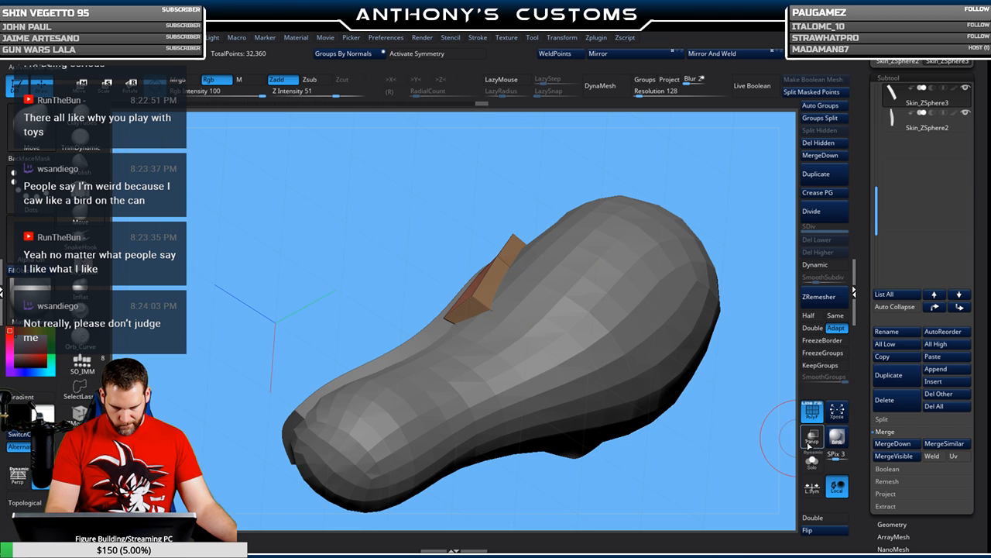
left_click(812, 436)
left_click_drag(656, 189, 452, 256)
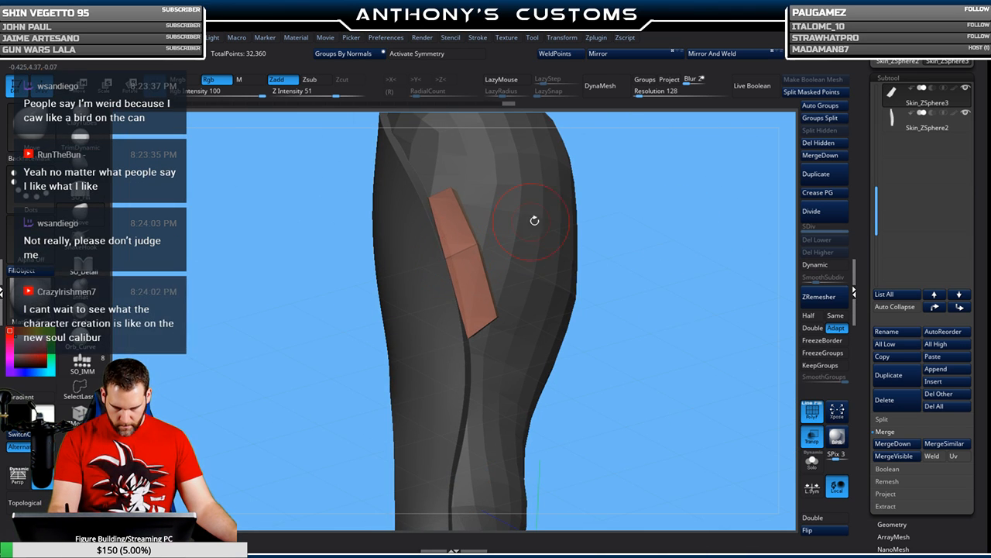
left_click_drag(533, 219, 479, 191)
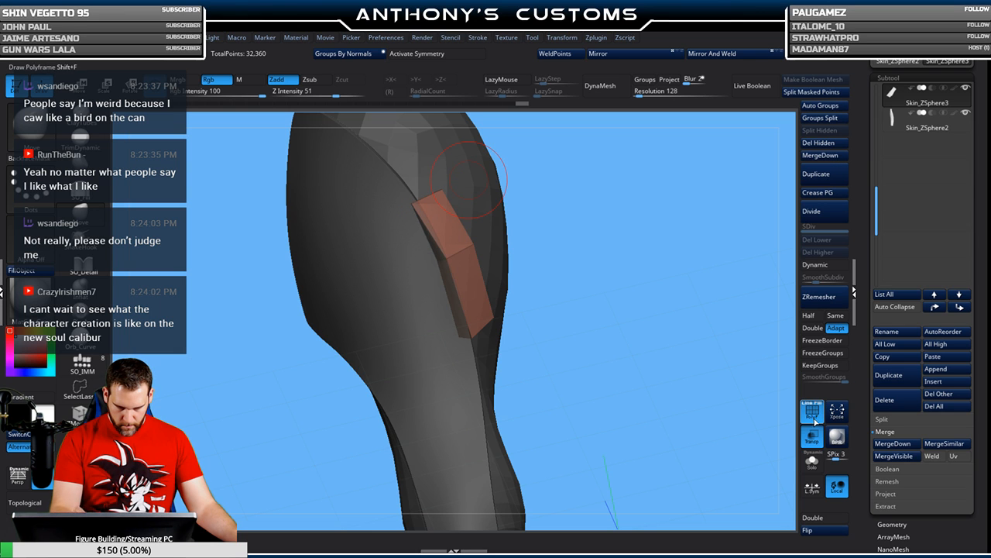
left_click(811, 436)
left_click_drag(597, 248, 531, 259)
left_click_drag(606, 257, 692, 162)
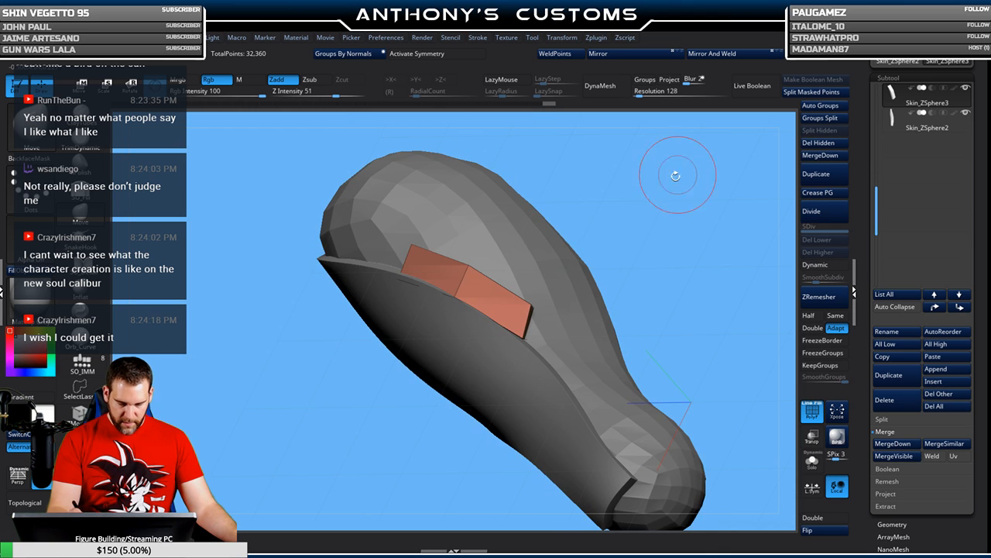
mouse_move(518, 344)
left_mouse_down()
mouse_move(540, 306)
mouse_move(573, 317)
mouse_move(684, 315)
mouse_move(659, 272)
mouse_move(510, 250)
left_mouse_up()
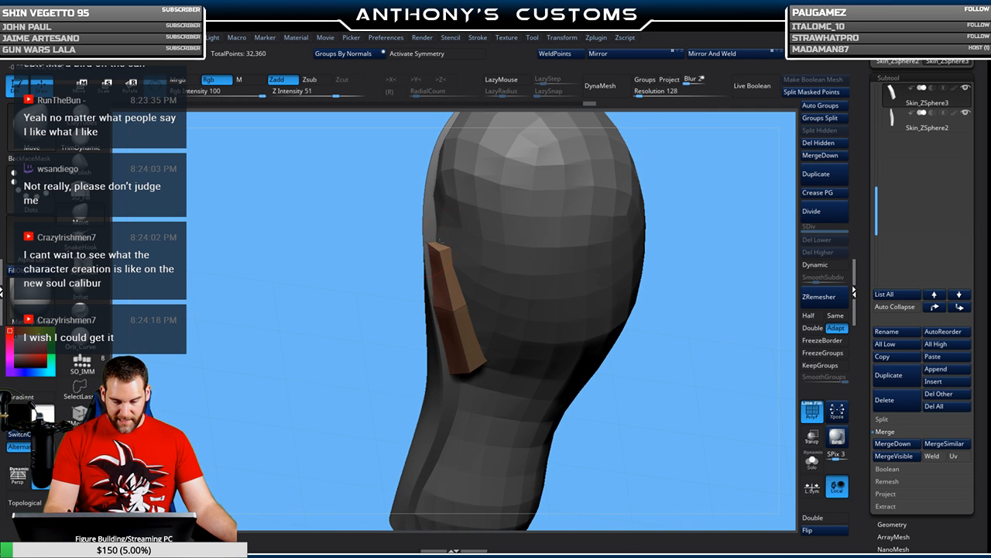
left_click_drag(360, 361, 402, 339)
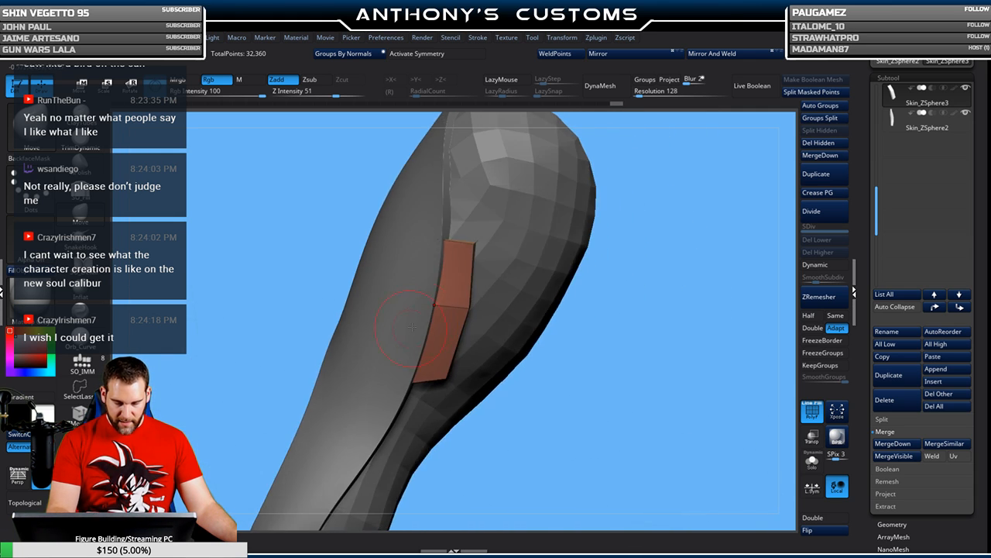
left_click_drag(621, 327, 542, 207)
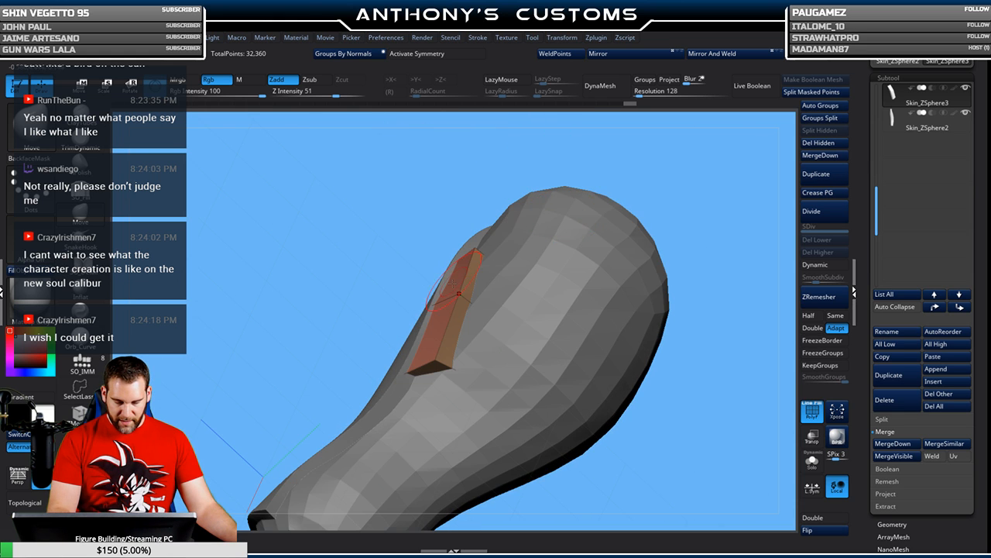
left_click_drag(715, 203, 603, 291)
- Isolate the strip, crease its complete edge loops with ZModeler, and enable Dynamic subdivision on it
left_click(80, 414)
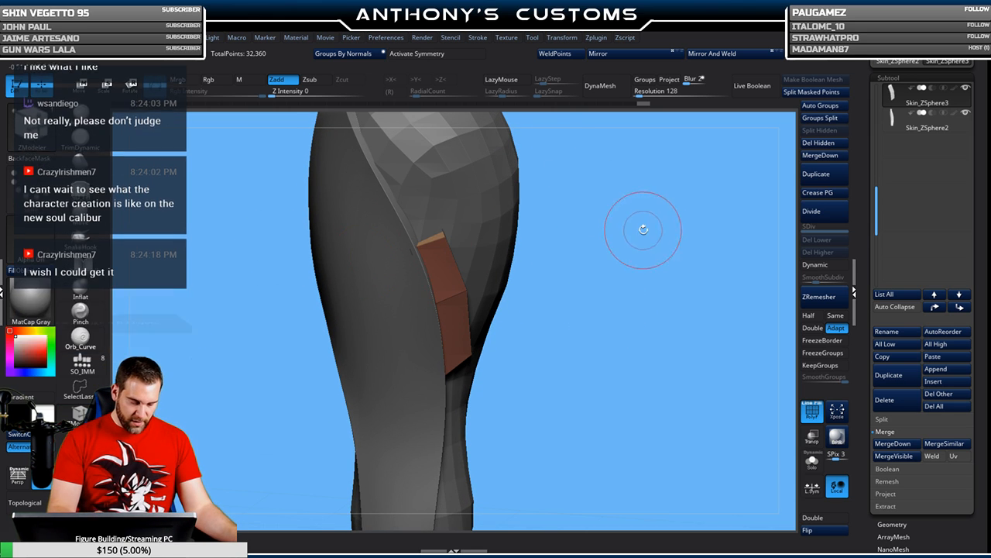
left_click_drag(644, 228, 561, 246)
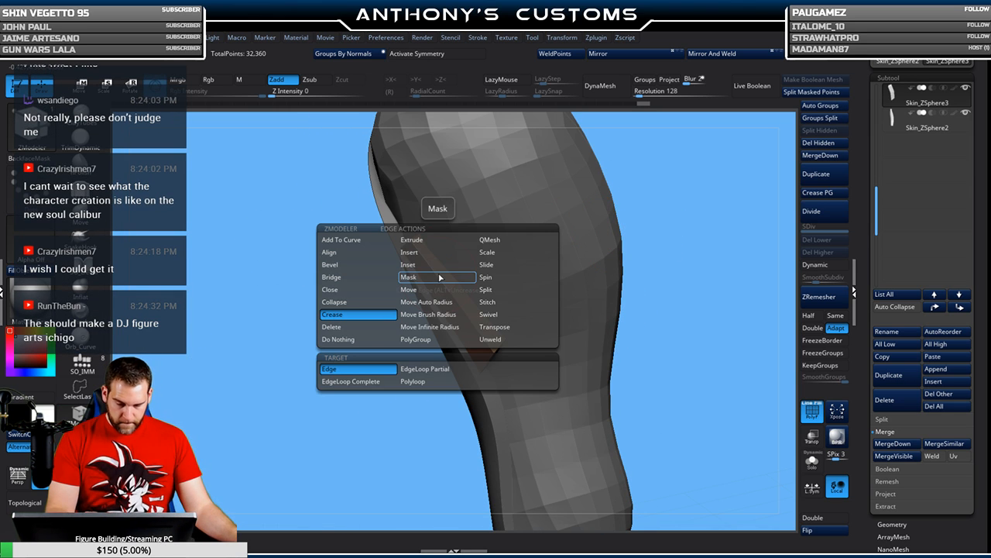
left_click(428, 314)
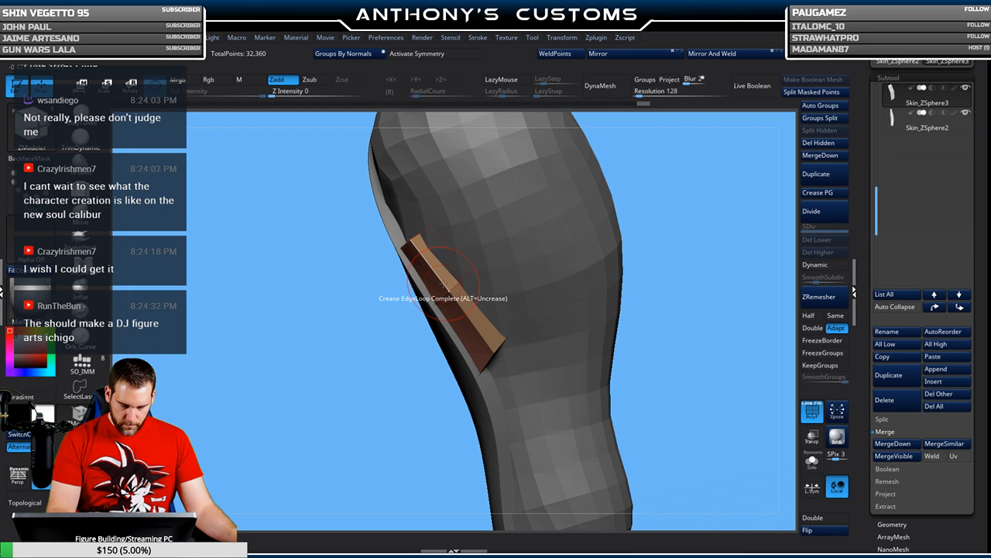
left_click_drag(670, 237, 686, 213)
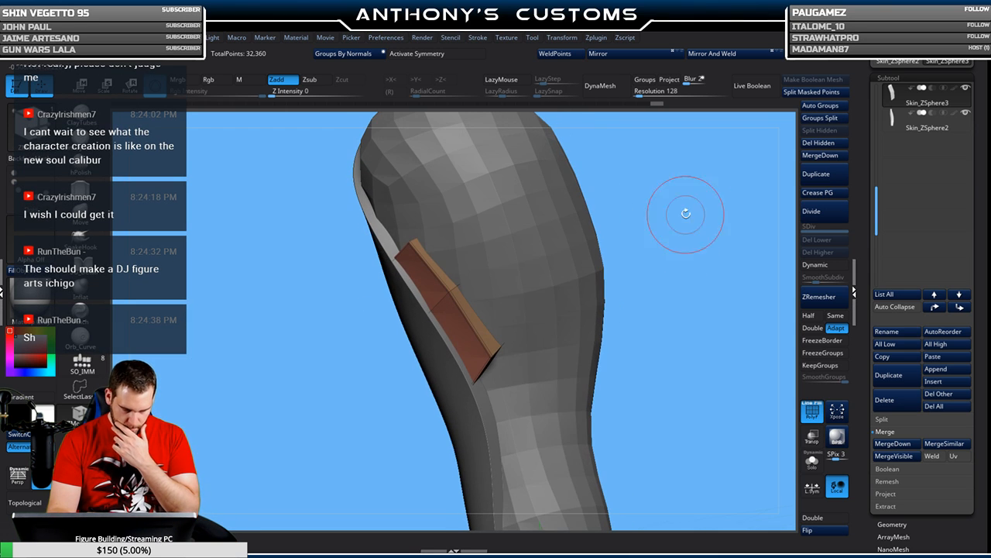
left_click(811, 462)
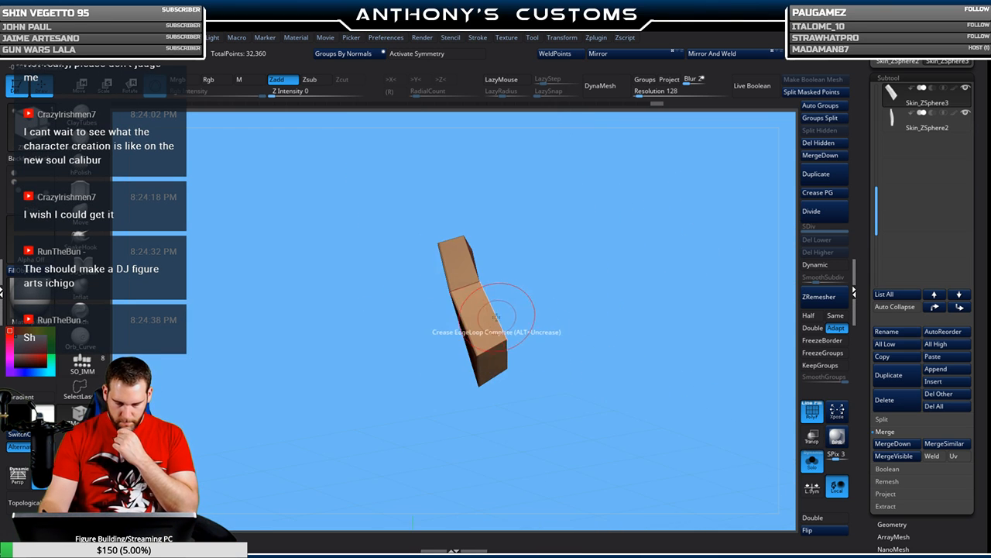
left_click_drag(548, 324, 522, 311)
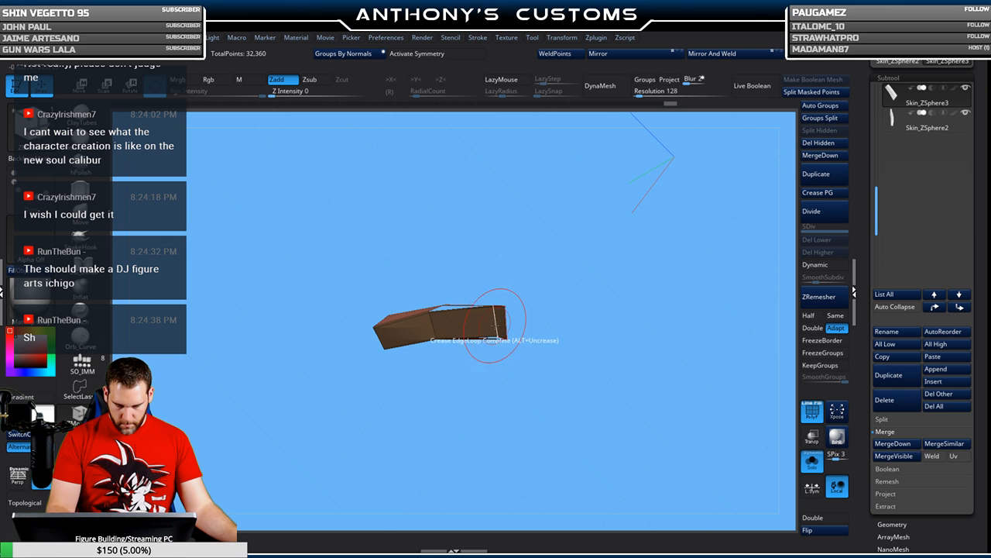
key("space")
left_click_drag(496, 325, 428, 324)
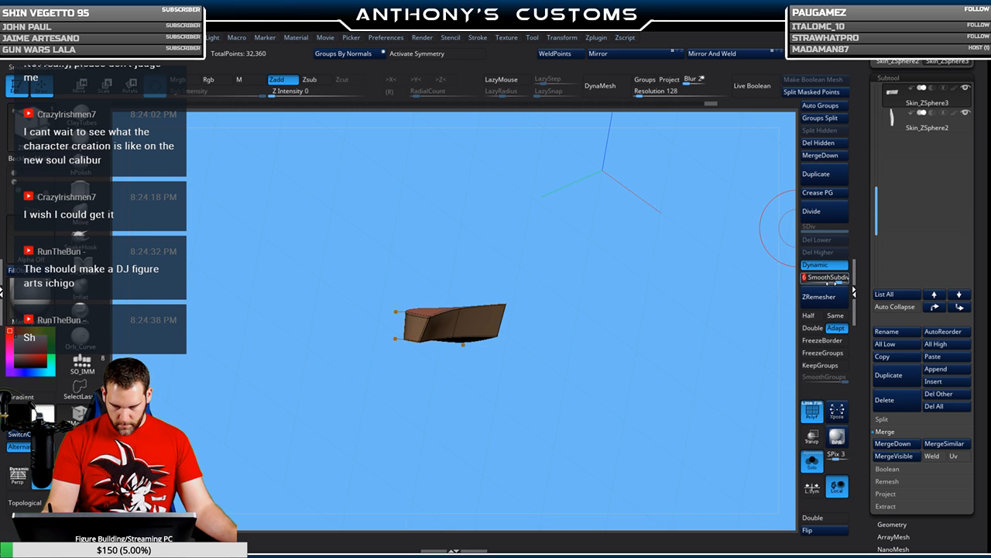
left_click(813, 460)
- Adjust the smoothed Skin_ZSphere3 strip with the Move brush so it sits against the boot's side
mouse_move(682, 458)
left_mouse_down()
mouse_move(744, 341)
mouse_move(684, 411)
mouse_move(692, 395)
mouse_move(613, 294)
mouse_move(618, 270)
left_mouse_up()
left_click(80, 212)
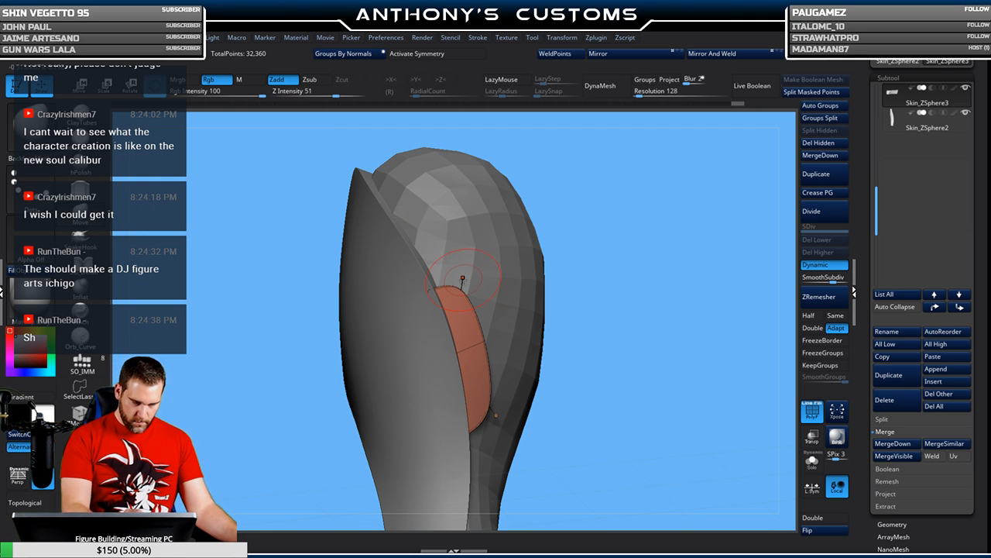
left_click_drag(580, 382, 591, 332)
left_click_drag(653, 311, 667, 364)
left_click_drag(667, 363, 468, 343)
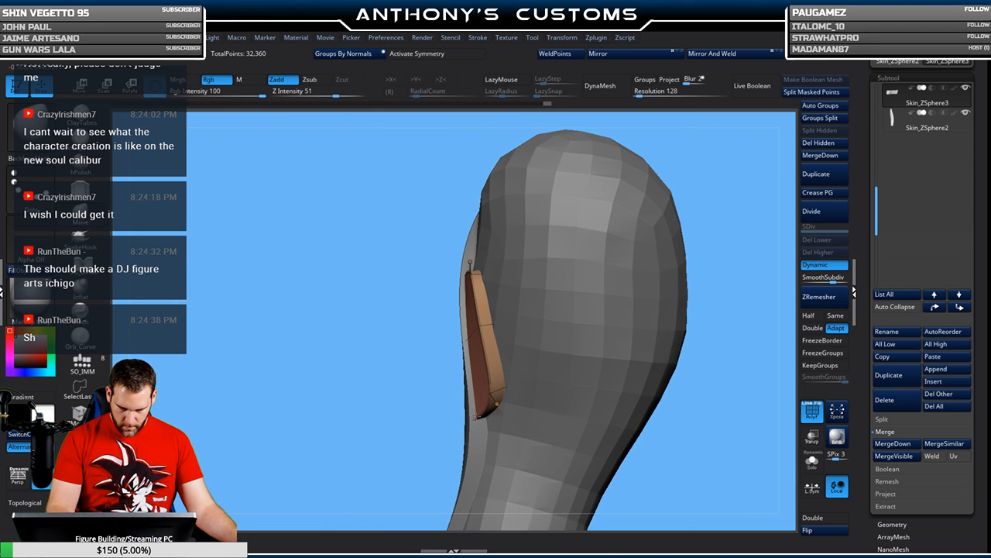
left_click_drag(396, 422, 568, 327)
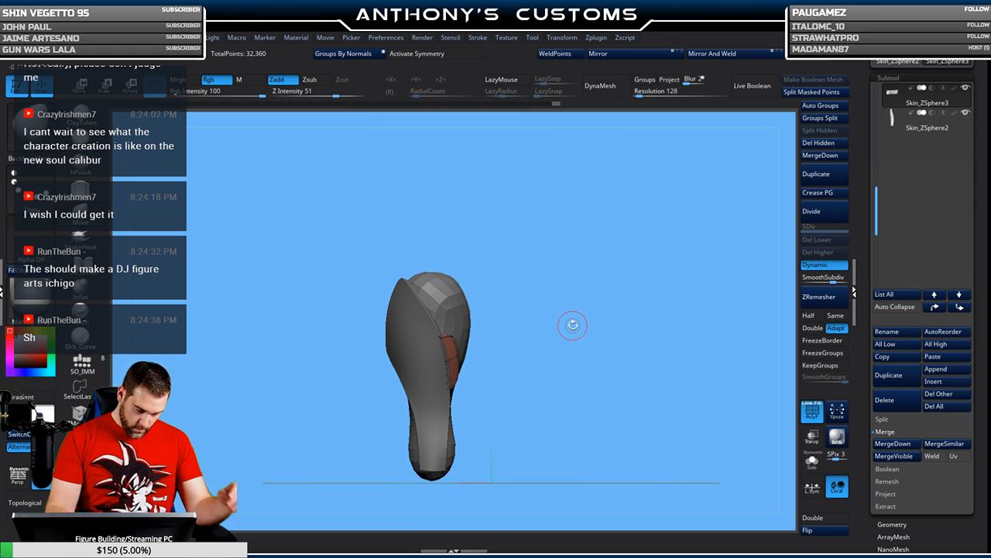
- Make the sculpted Boots 2_3 subtool visible and delete the Skin_ZSphere3 strip
left_click_drag(569, 330, 616, 278)
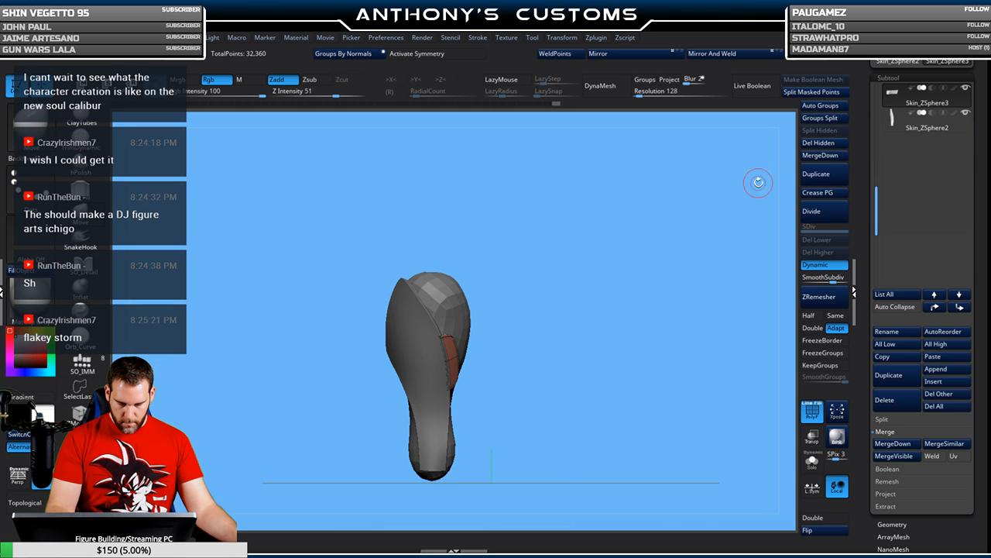
left_click_drag(882, 203, 881, 93)
left_click(968, 88)
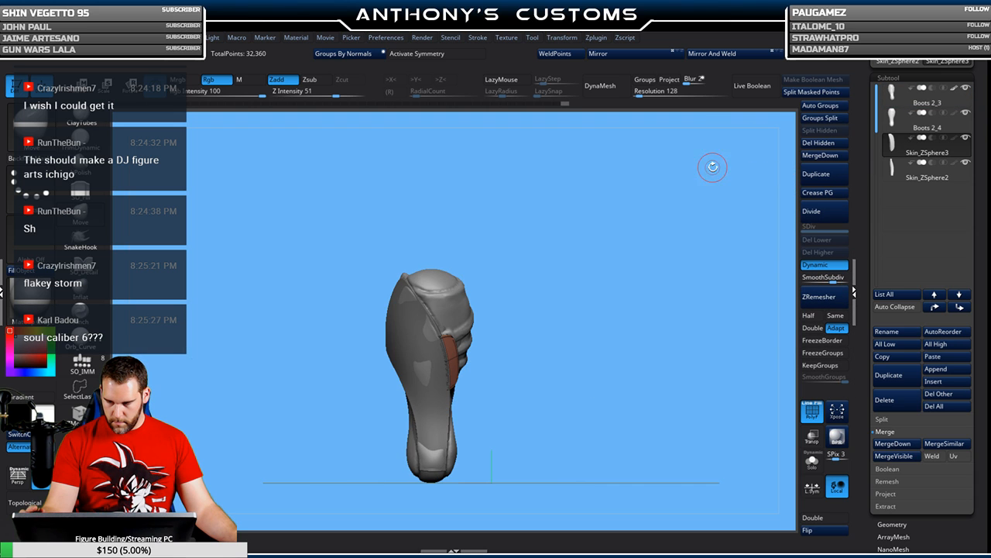
left_click_drag(538, 270, 498, 323)
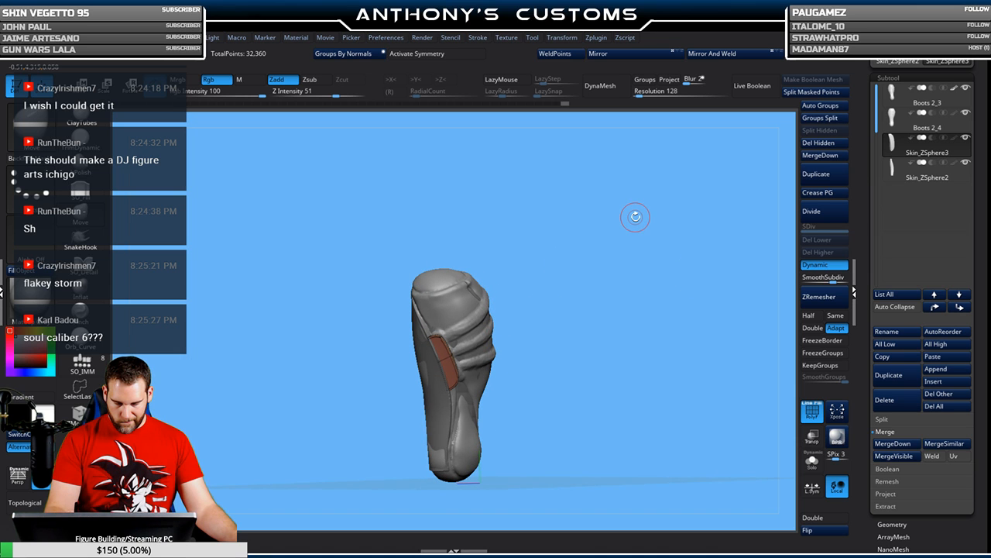
left_click_drag(635, 217, 717, 261)
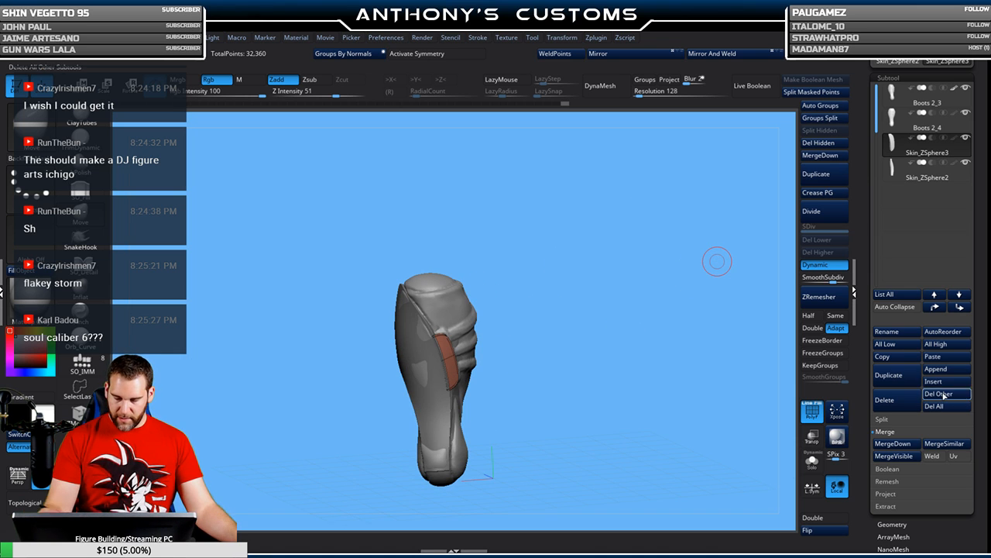
left_click(881, 403)
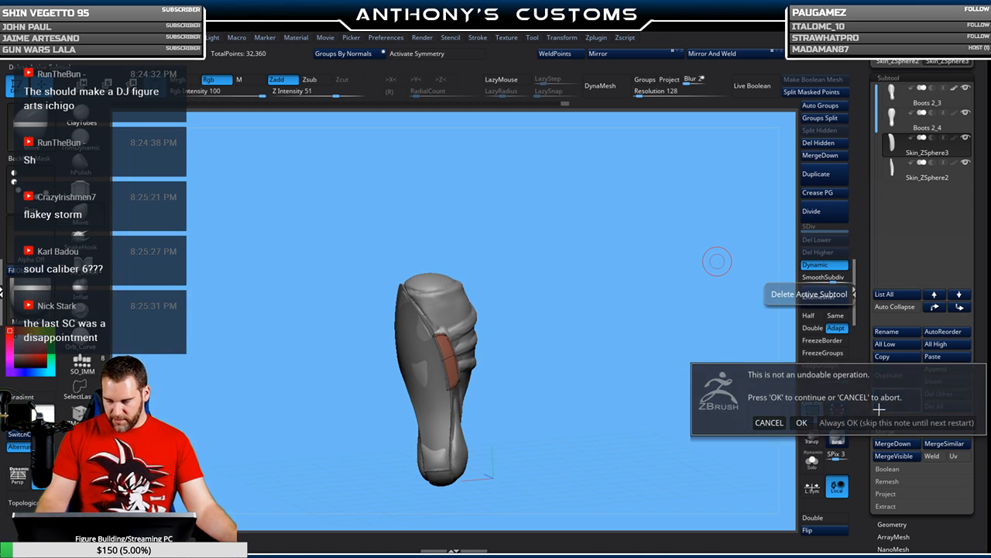
left_click(803, 422)
- Select Boots 2_4 and nudge it with the Move gizmo to line up with the sculpted Boots 2_3
left_click_drag(744, 369, 566, 343)
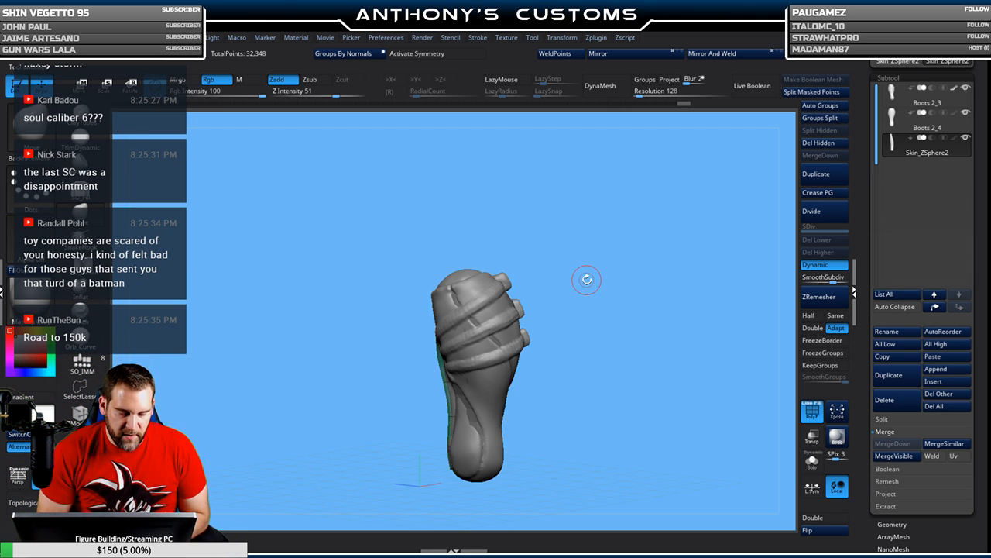
left_click_drag(582, 299, 615, 341)
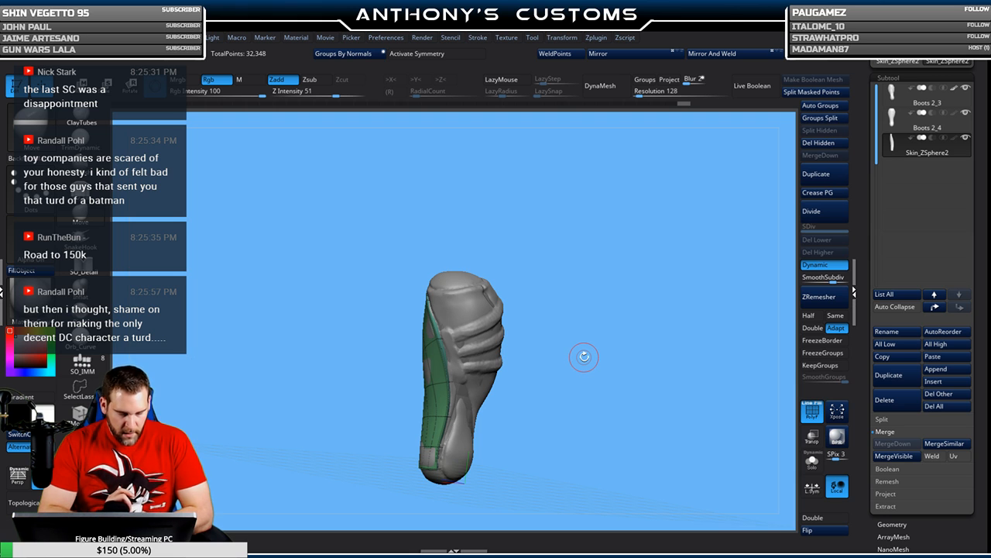
left_click_drag(584, 356, 624, 333)
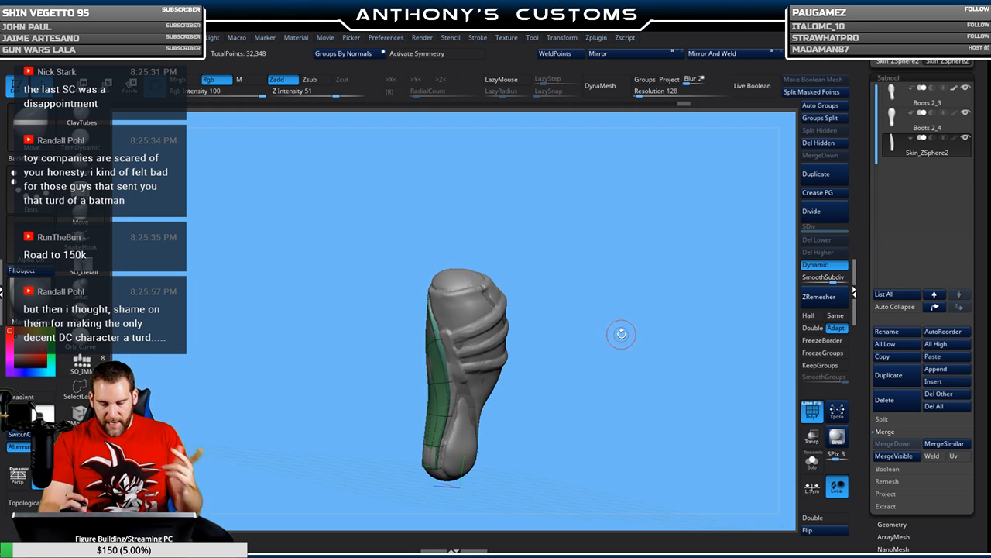
left_click(890, 121)
mouse_move(612, 277)
left_mouse_down()
mouse_move(609, 270)
mouse_move(616, 323)
mouse_move(642, 306)
mouse_move(607, 274)
left_mouse_up()
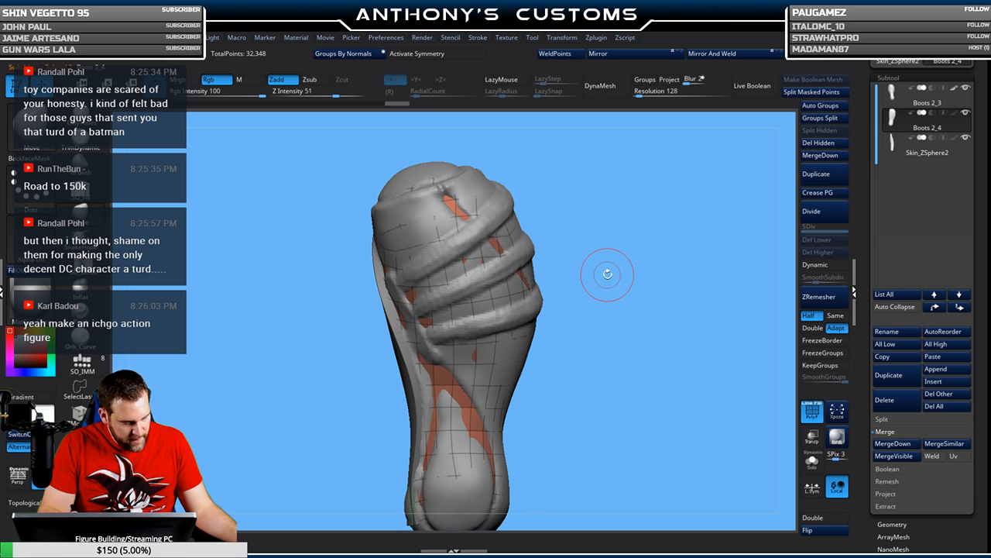
key("w")
left_click_drag(458, 355, 470, 349)
mouse_move(630, 300)
left_mouse_down()
mouse_move(640, 301)
mouse_move(597, 301)
mouse_move(605, 266)
mouse_move(624, 263)
mouse_move(574, 251)
mouse_move(552, 317)
mouse_move(590, 328)
mouse_move(574, 314)
left_mouse_up()
key("q")
- Pull the toe and heel areas of Boots 2_4 toward the sculpted boot with the Move brush and enable Dynamic subdivision
key("space")
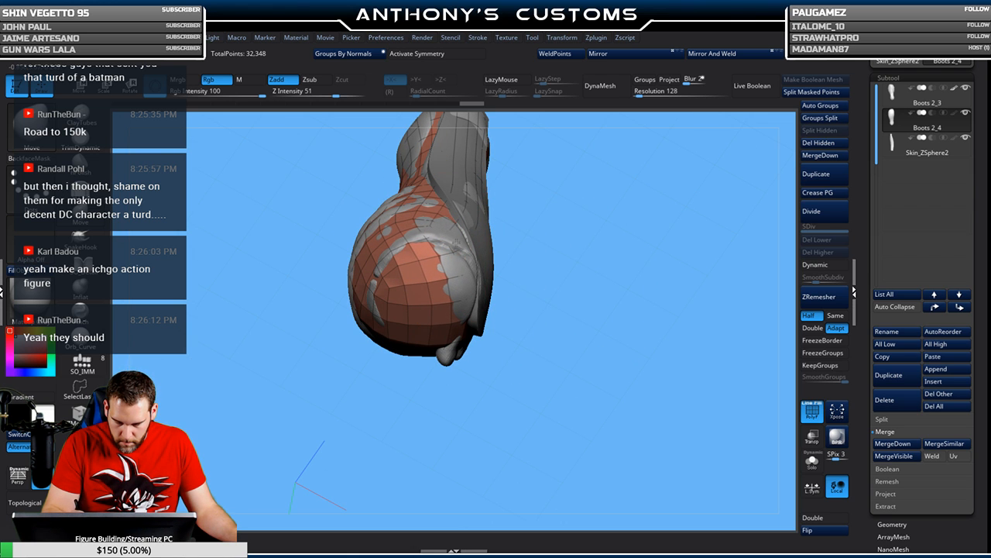
mouse_move(463, 309)
left_mouse_down()
mouse_move(568, 289)
mouse_move(564, 208)
mouse_move(632, 314)
mouse_move(633, 341)
mouse_move(648, 259)
mouse_move(533, 223)
left_mouse_up()
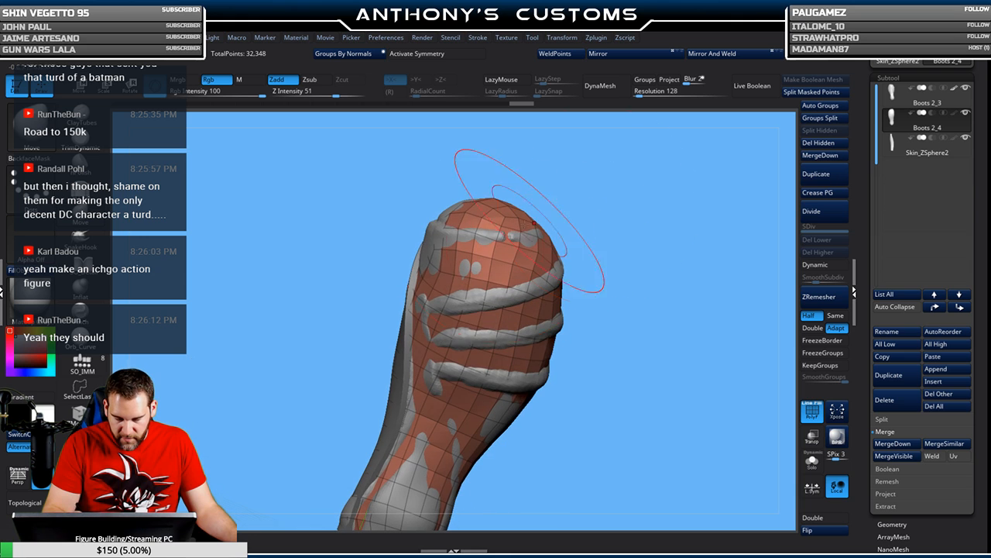
mouse_move(597, 243)
left_mouse_down()
mouse_move(597, 276)
mouse_move(377, 442)
left_mouse_up()
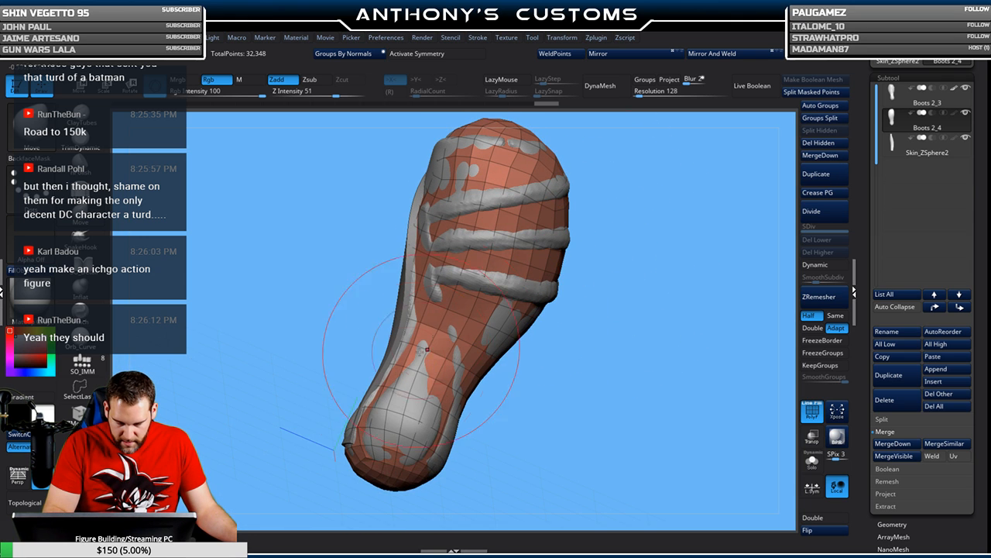
mouse_move(571, 410)
left_mouse_down()
mouse_move(561, 313)
mouse_move(537, 250)
mouse_move(496, 203)
mouse_move(549, 287)
mouse_move(522, 320)
mouse_move(559, 251)
mouse_move(560, 323)
left_mouse_up()
key("space")
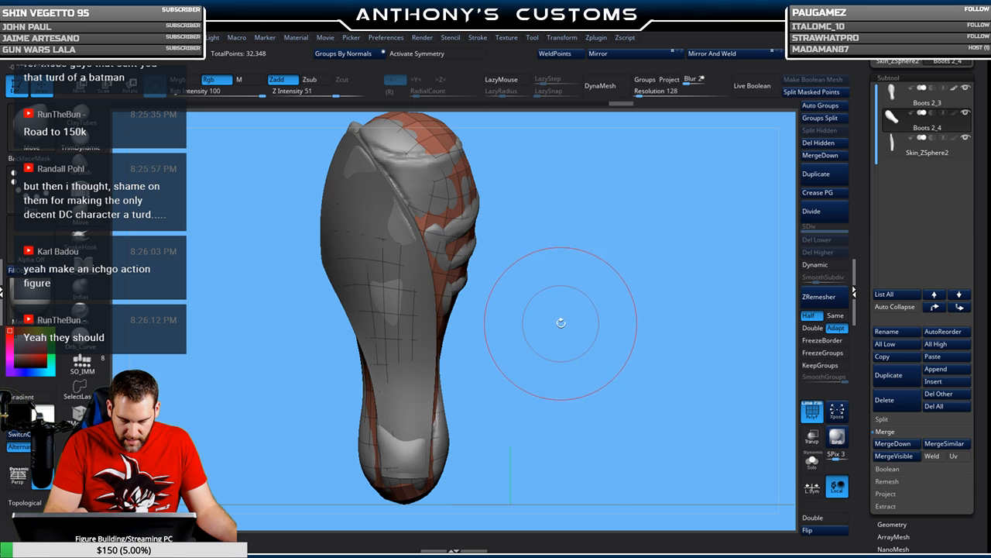
left_click(821, 264)
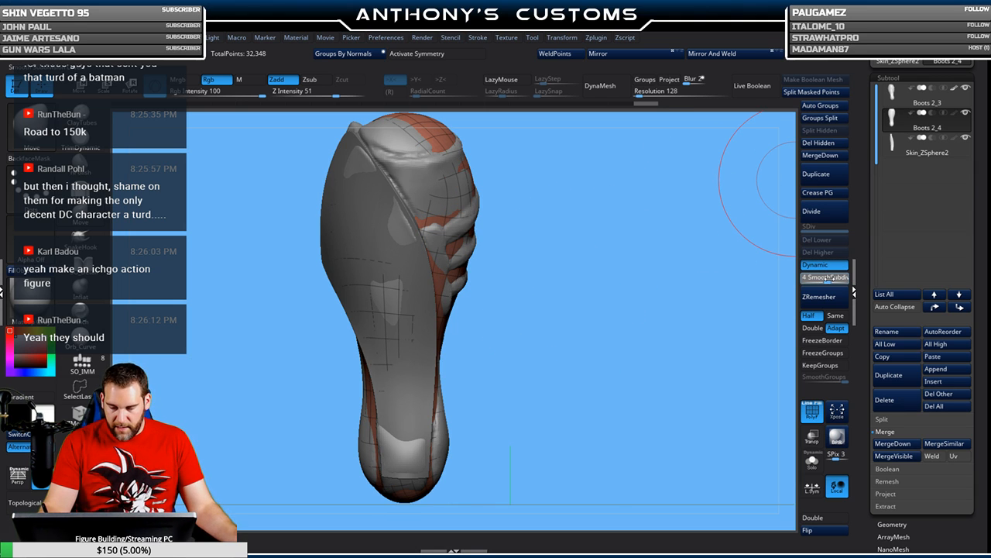
- Raise the smooth subdivision level of Boots 2_4, and check the Skin_ZSphere2 strip's fit around the boot with a resized Move brush
left_click_drag(827, 277, 830, 277)
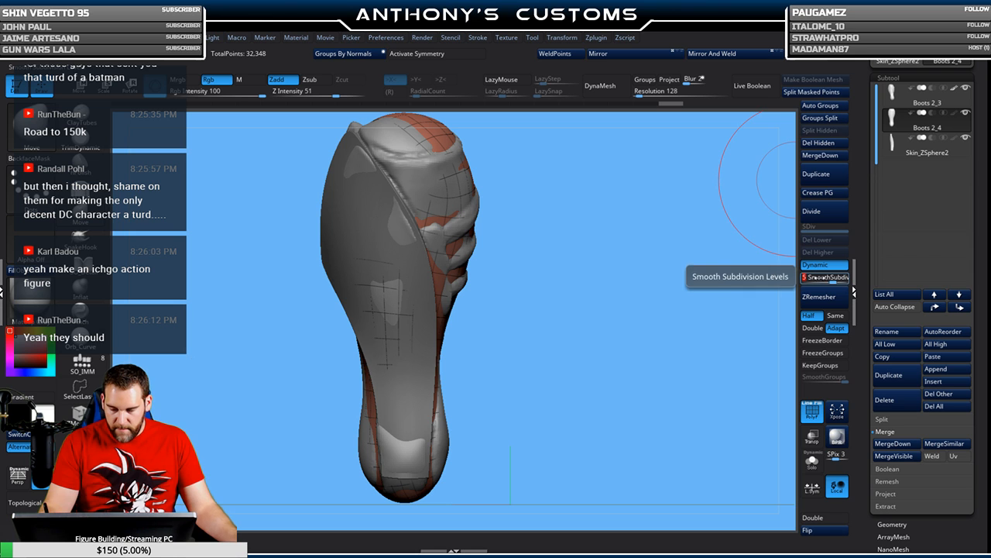
mouse_move(624, 343)
left_mouse_down()
mouse_move(570, 305)
mouse_move(585, 326)
mouse_move(568, 290)
mouse_move(487, 251)
mouse_move(500, 259)
left_mouse_up()
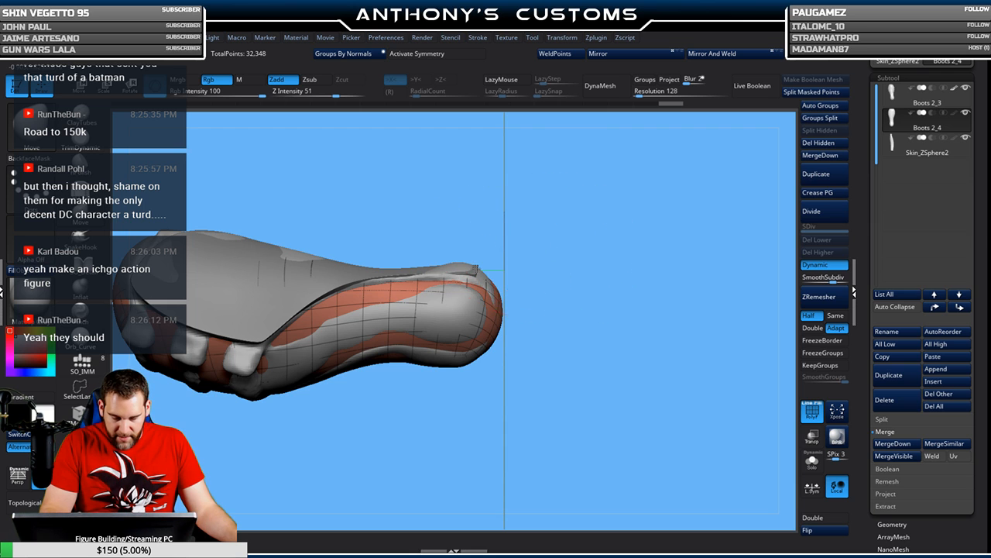
left_click(471, 268, "alt")
key("space")
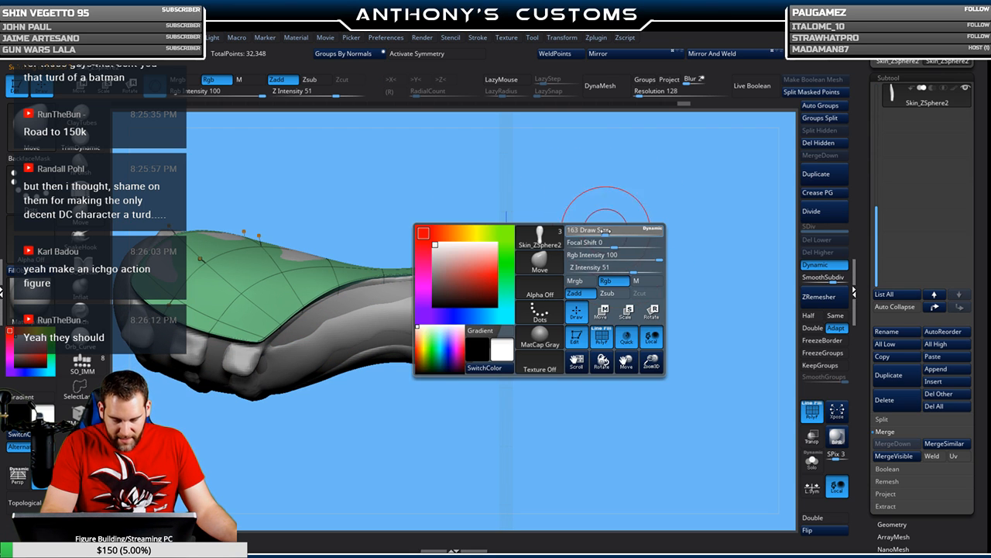
mouse_move(623, 229)
left_mouse_down()
mouse_move(602, 265)
mouse_move(586, 266)
mouse_move(593, 237)
left_mouse_up()
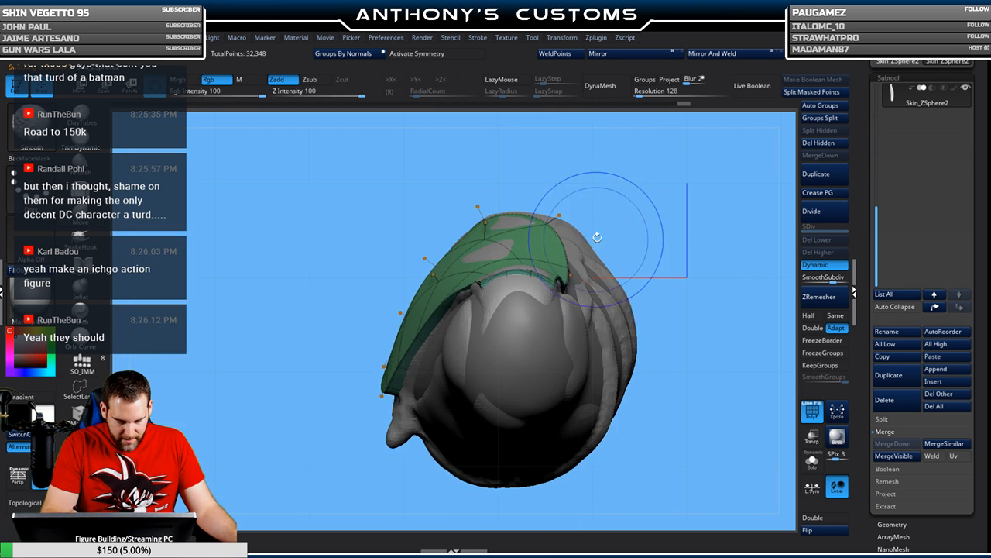
left_click_drag(634, 200, 640, 201)
key("space")
left_click_drag(640, 201, 599, 207)
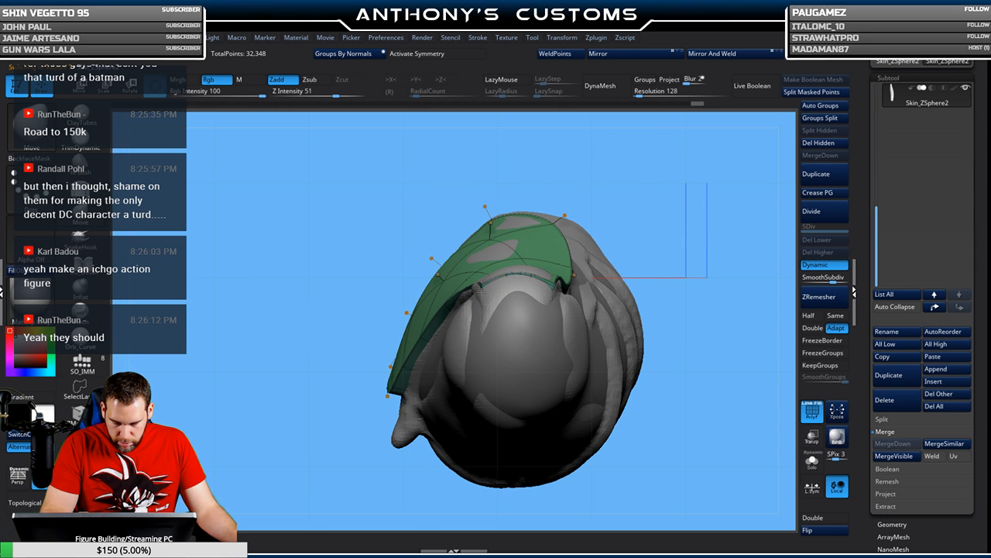
left_click_drag(647, 227, 629, 298)
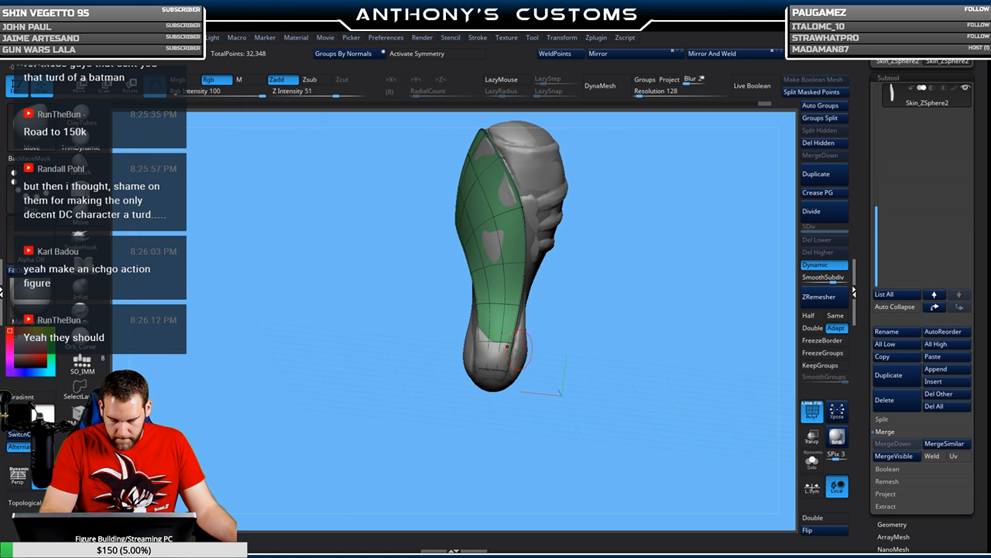
left_click_drag(643, 309, 590, 289)
left_click_drag(649, 272, 585, 328, "alt")
left_click_drag(602, 314, 630, 292)
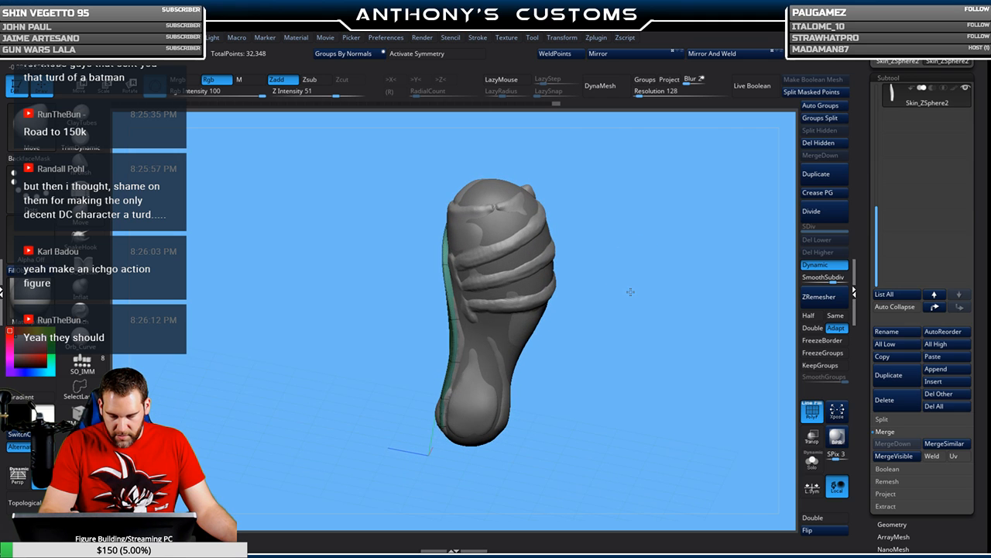
- Toggle the sculpted Boots 2_3 subtool's visibility and inspect its straps and side strip against the new base
scroll(891, 101, "up", 3)
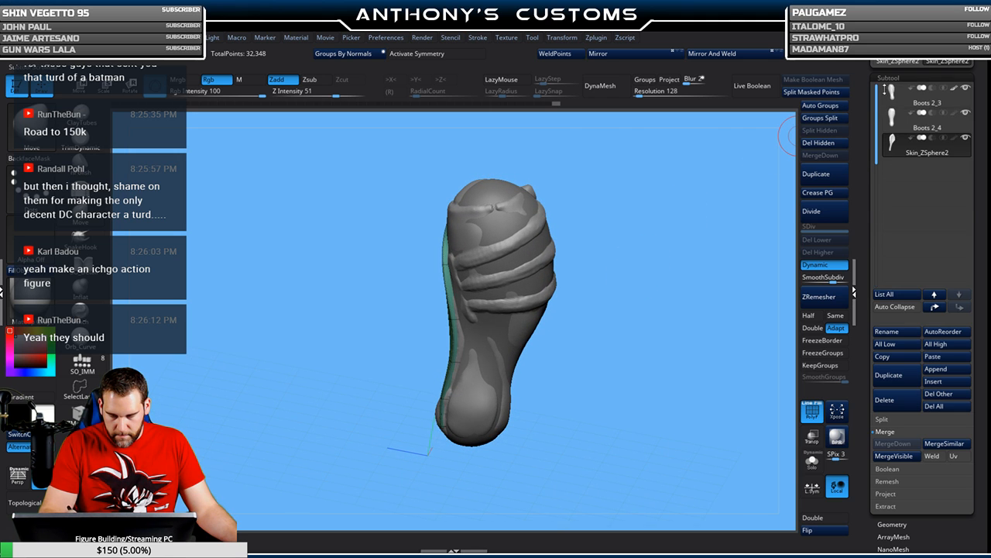
left_click(960, 91)
left_click_drag(705, 201, 743, 221)
left_click(966, 90)
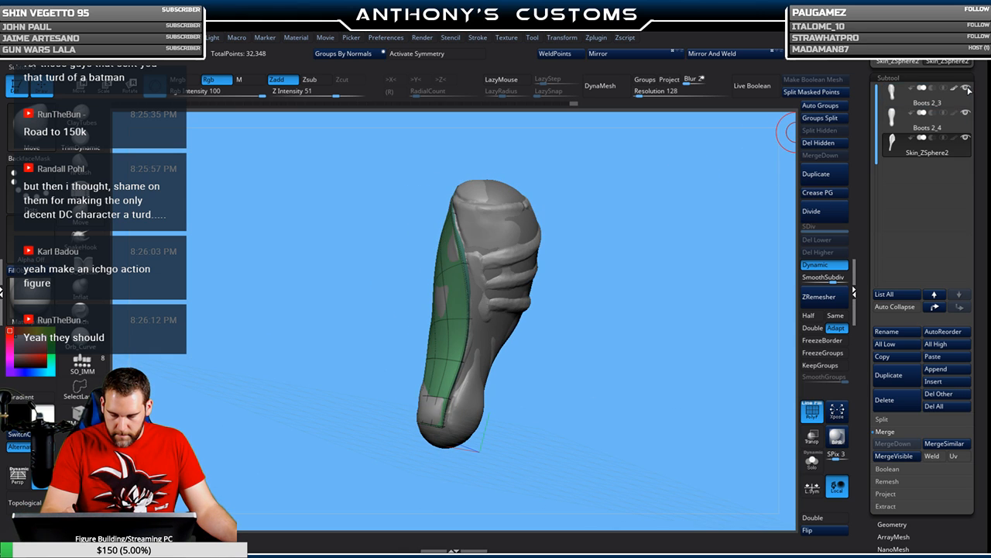
left_click(968, 91)
left_click(968, 91)
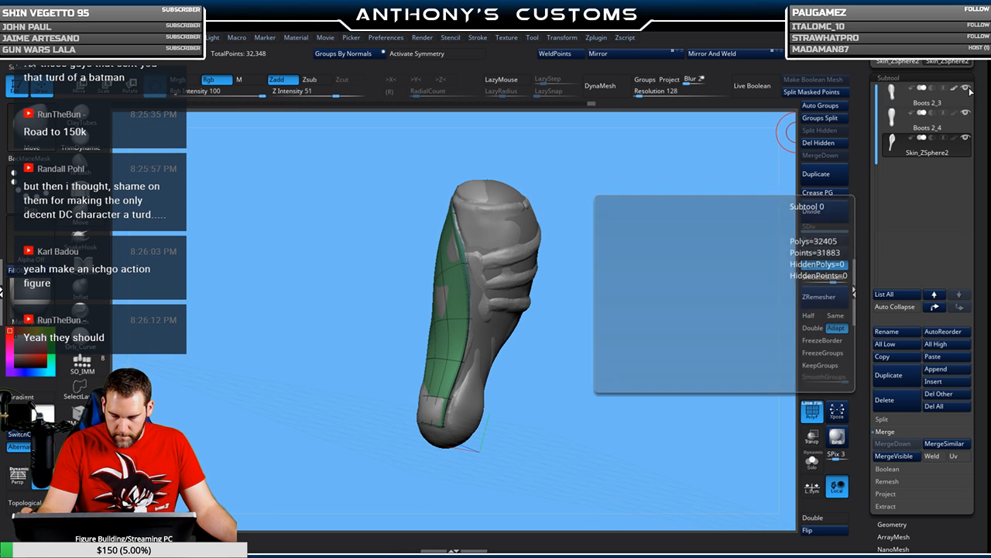
left_click(933, 88)
left_click_drag(590, 231, 600, 282, "alt")
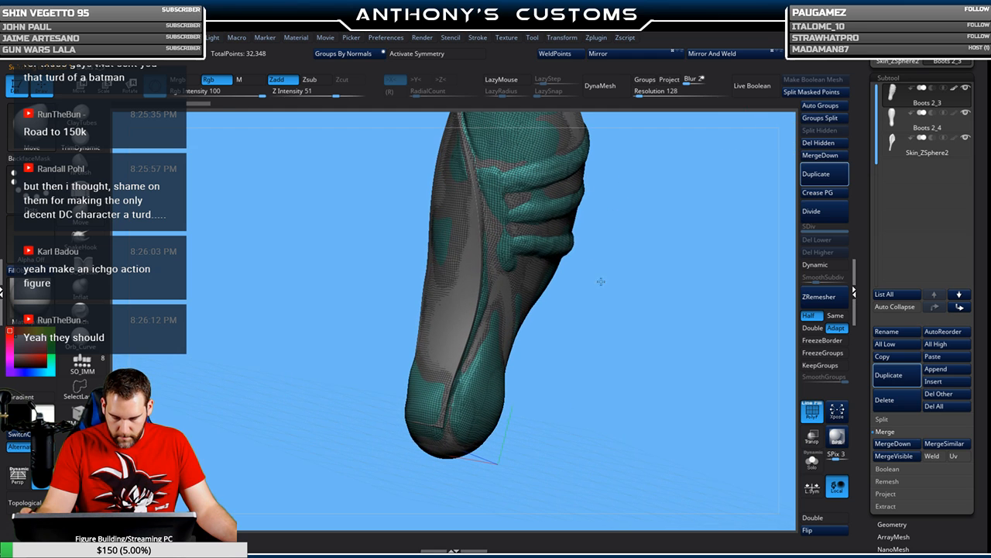
- Select Boots 2_4 and view its smoothed shape with the side strip, with the wireframe and Boots 2_3 hidden
left_click(895, 124)
key("shift+f")
key("d")
left_click_drag(646, 246, 613, 230, "alt")
left_click_drag(613, 267, 604, 255, "alt")
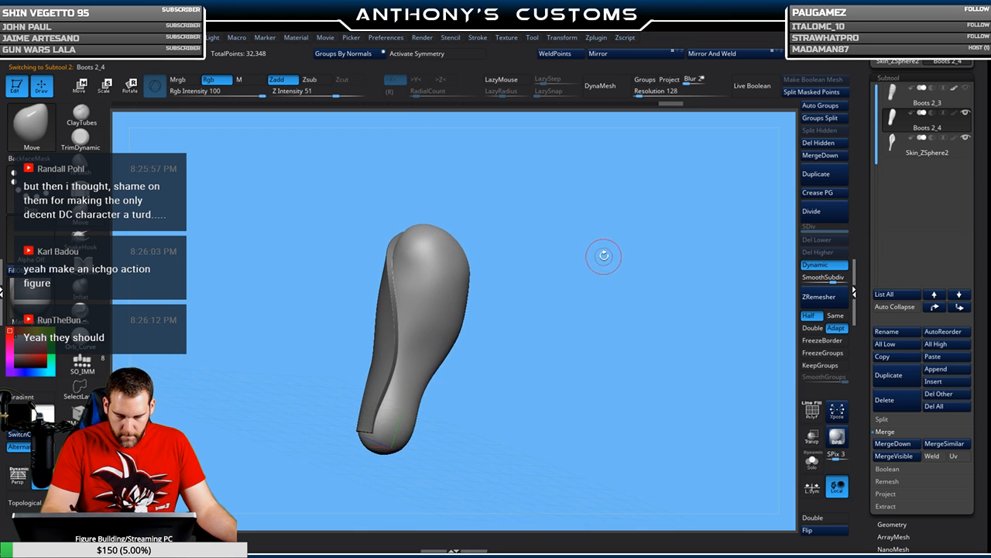
- Choose the Topology brush, show the wireframe and make Skin_ZSphere2 the active subtool
key("b")
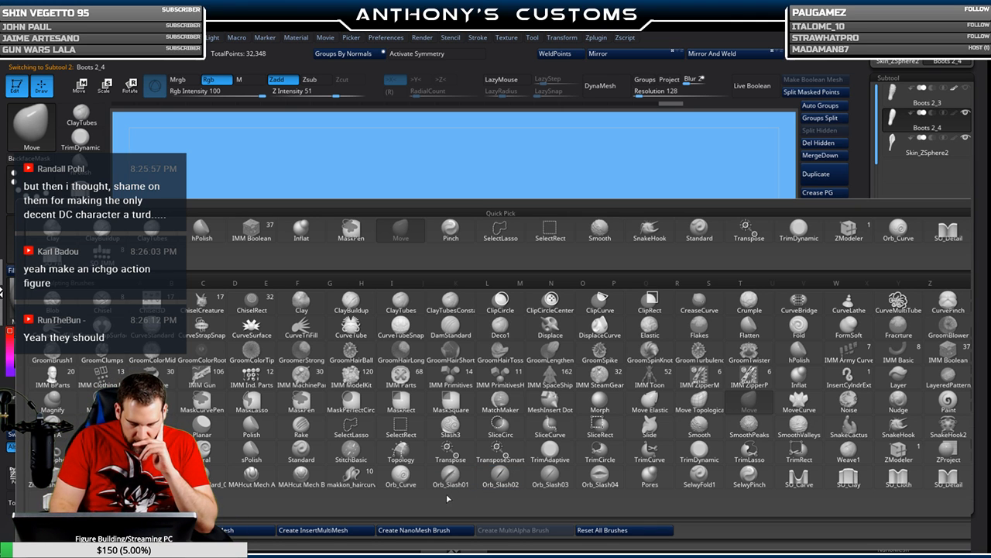
left_click(403, 461)
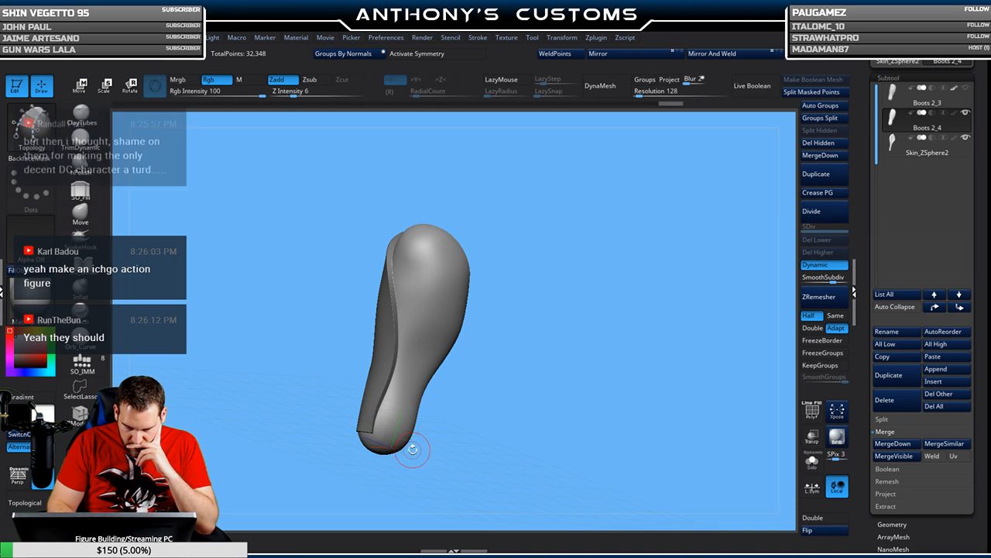
key("shift+f")
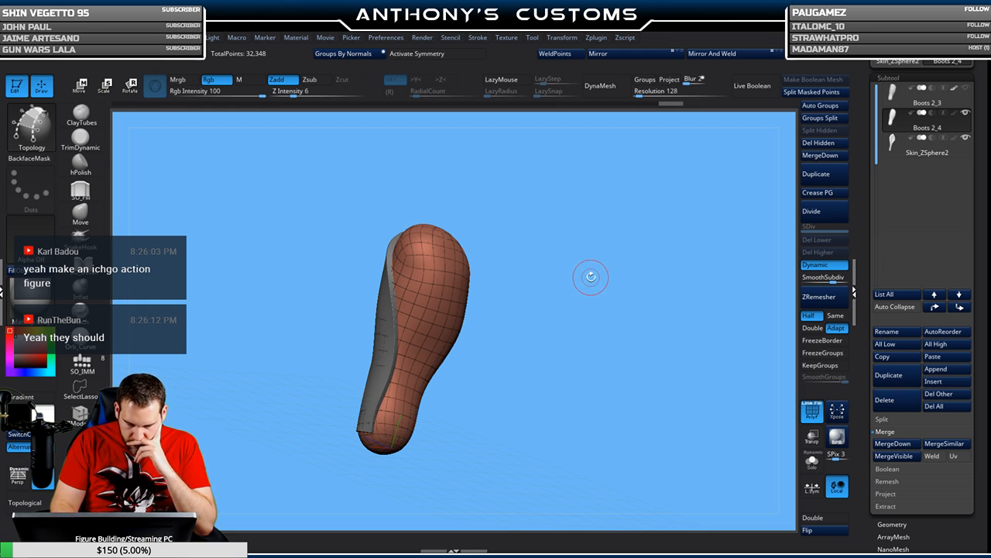
left_click_drag(588, 290, 602, 294)
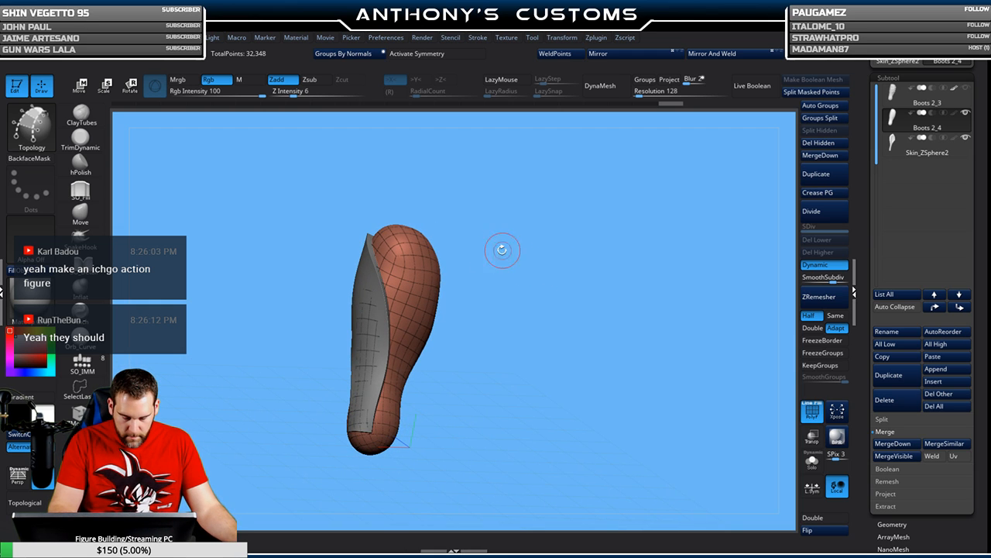
left_click(896, 147)
- Try drawing Topology brush curves across the forefoot of the smooth boot base to start a strap
left_click_drag(549, 283, 415, 229)
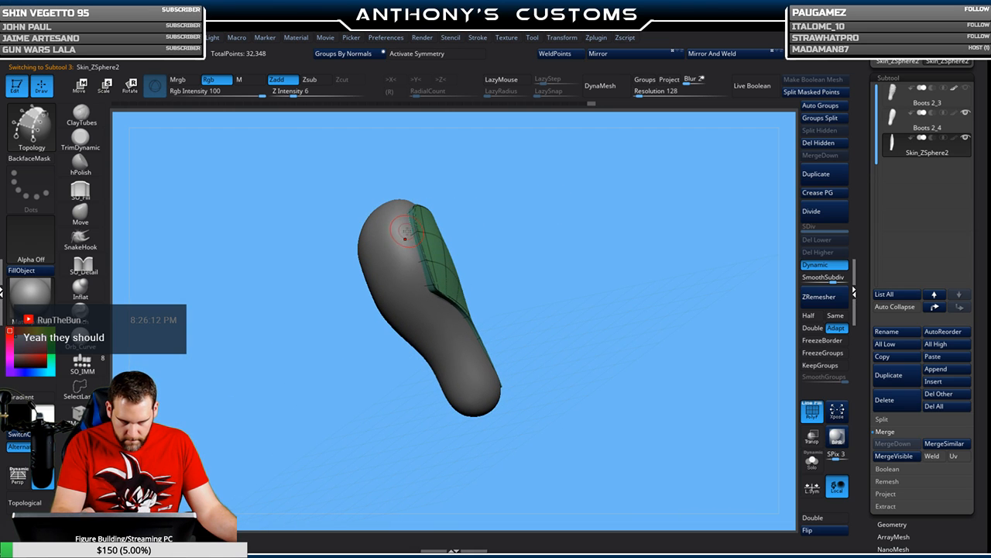
left_click_drag(509, 225, 535, 177)
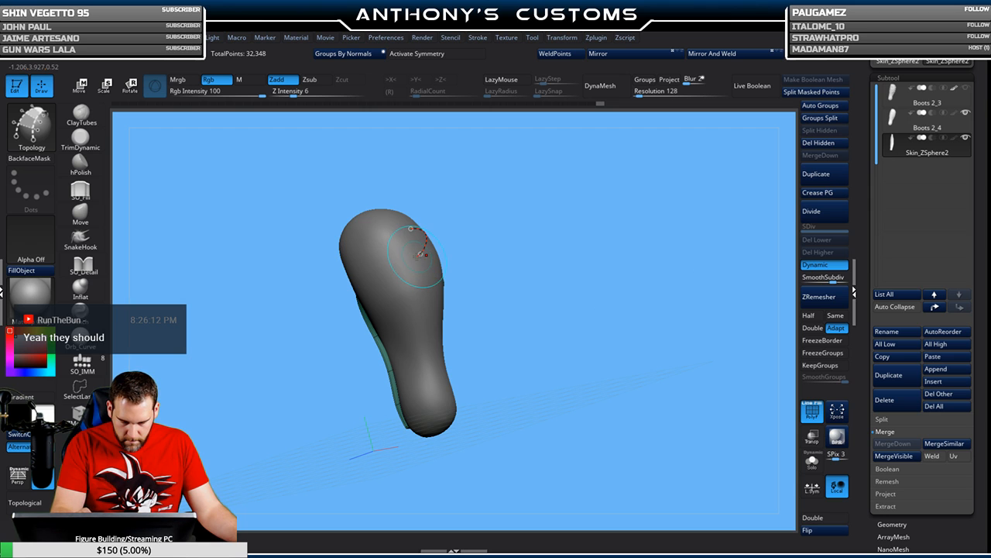
key("ctrl+z")
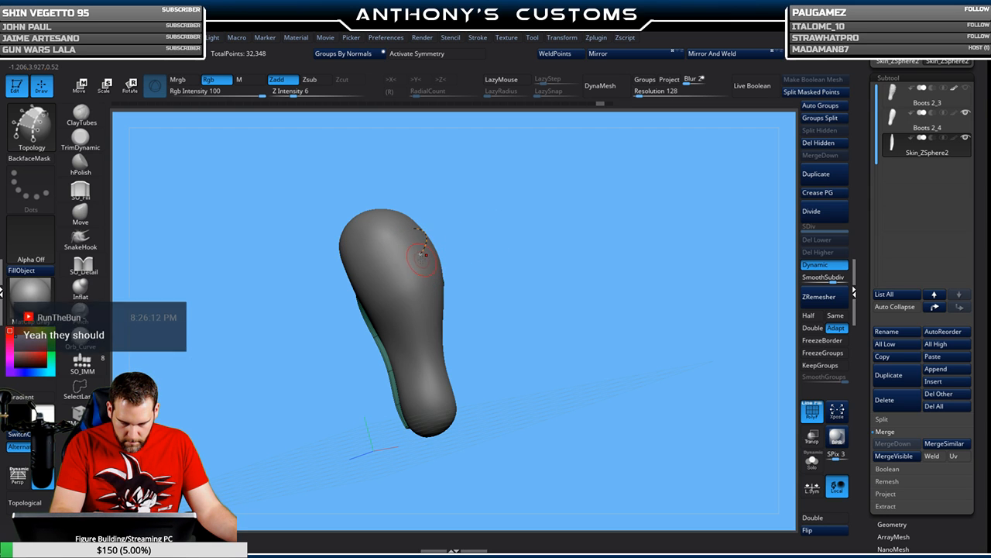
mouse_move(414, 227)
left_mouse_down()
mouse_move(412, 262)
mouse_move(372, 298)
left_mouse_up()
left_click_drag(500, 246, 534, 217)
mouse_move(545, 208)
left_mouse_down()
mouse_move(577, 192)
mouse_move(567, 219)
mouse_move(539, 226)
left_mouse_up()
left_click(967, 90)
left_click(967, 90)
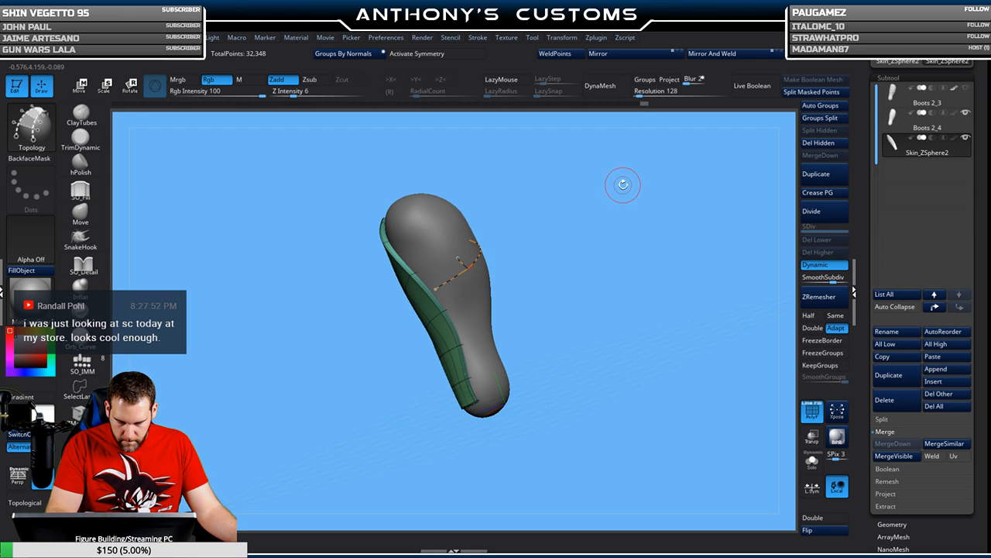
- Try sketching a diagonal grid of crossing Topology curves over the wide front part of the boot base
left_click_drag(623, 189, 569, 246)
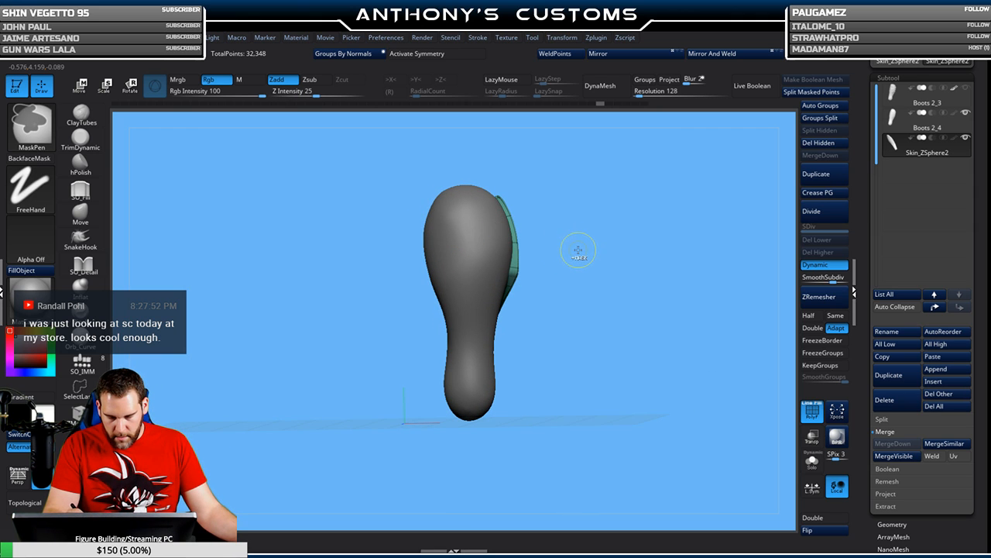
left_click_drag(594, 218, 605, 308, "alt")
left_click_drag(656, 211, 634, 309, "alt")
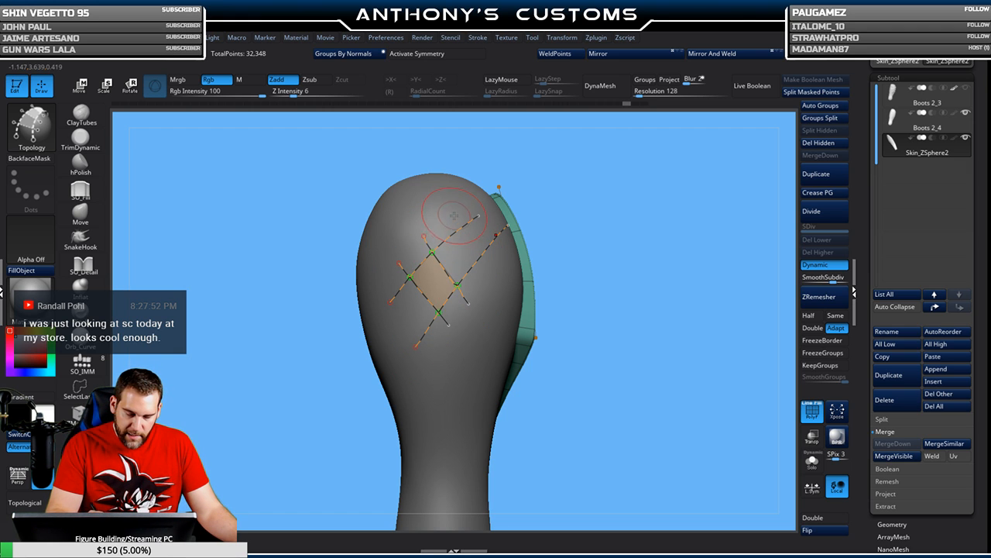
left_click(482, 355)
mouse_move(642, 261)
left_mouse_down()
mouse_move(619, 261)
mouse_move(651, 261)
left_mouse_up()
key("ctrl+z")
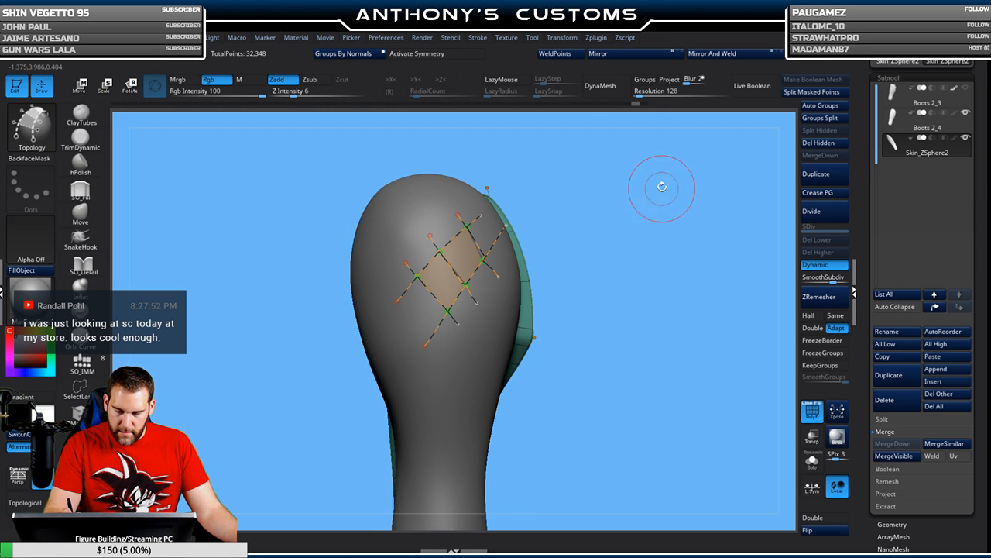
- Try extending the Topology curve grid toward the boot's side and generating a thick patch from it, and undo the patch
left_click_drag(626, 199, 615, 232)
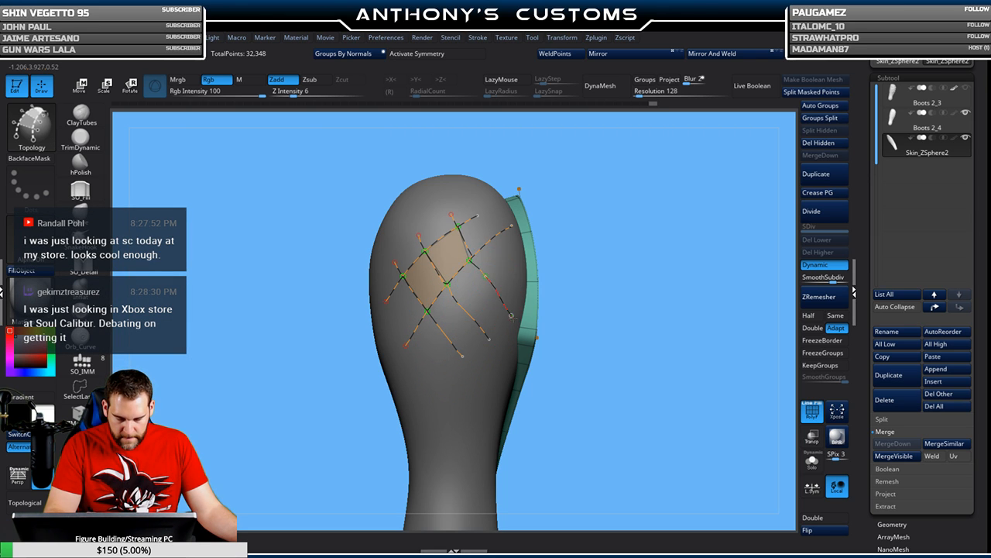
mouse_move(626, 194)
left_mouse_down()
mouse_move(626, 246)
mouse_move(608, 245)
mouse_move(633, 235)
mouse_move(635, 250)
left_mouse_up()
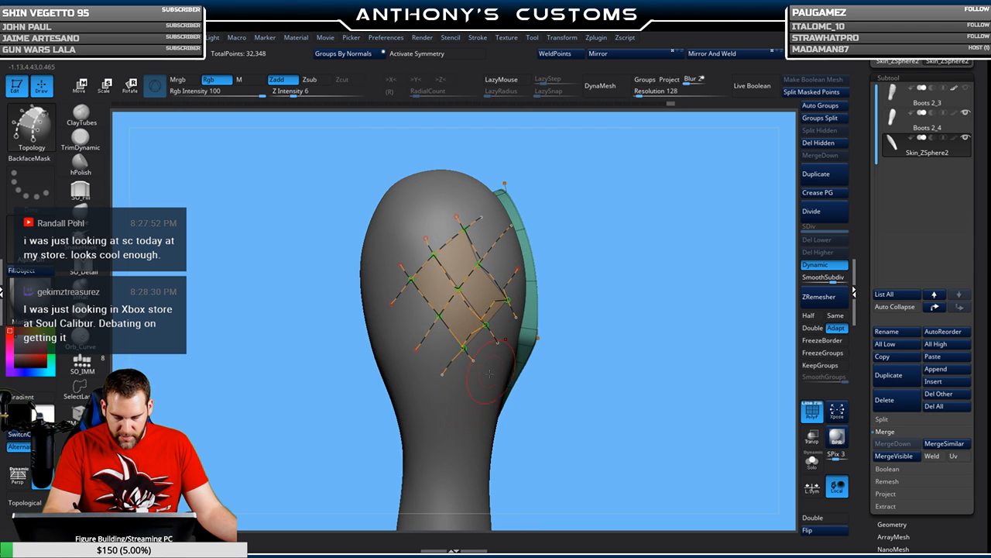
left_click(482, 409)
left_click_drag(656, 282, 688, 277)
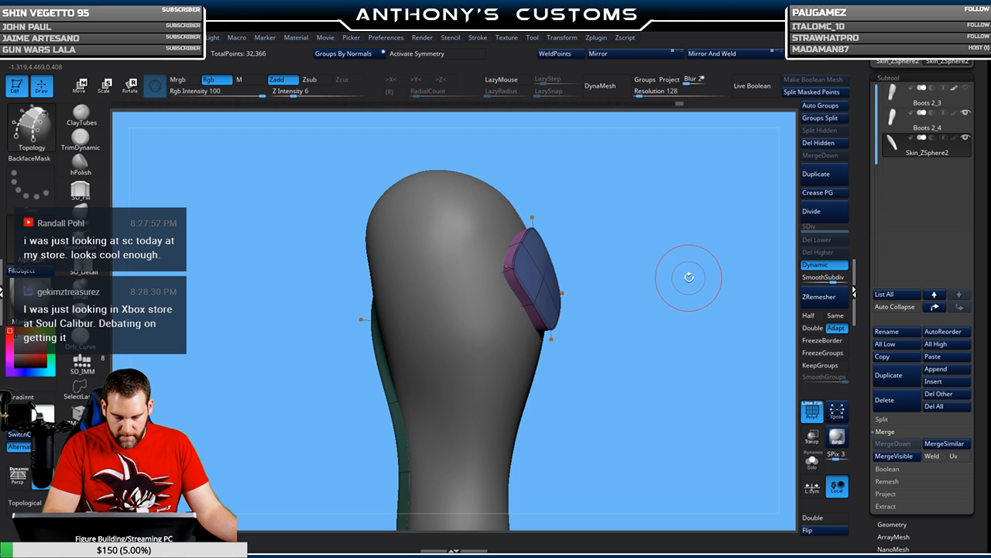
key("ctrl+z")
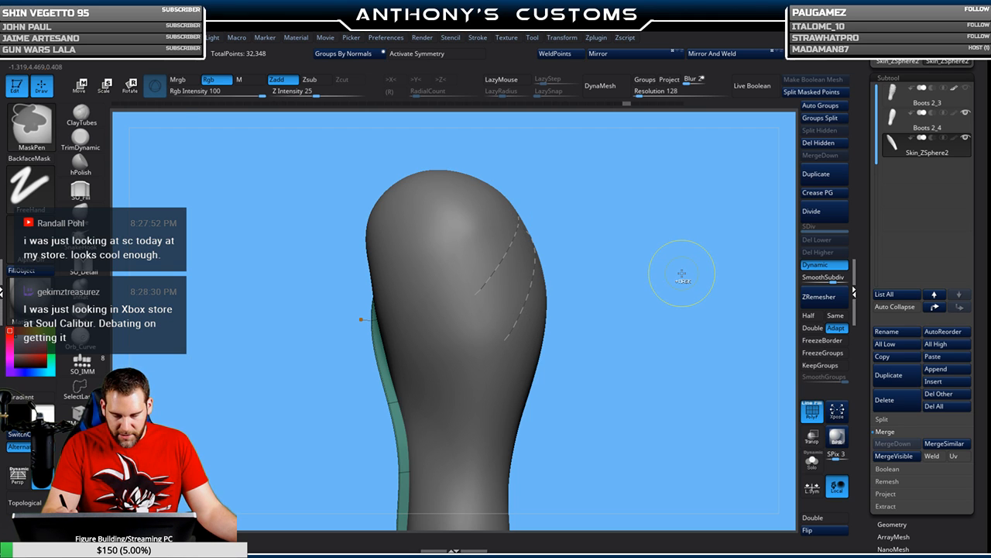
mouse_move(615, 250)
left_mouse_down()
mouse_move(628, 261)
mouse_move(622, 250)
mouse_move(610, 263)
mouse_move(609, 224)
left_mouse_up()
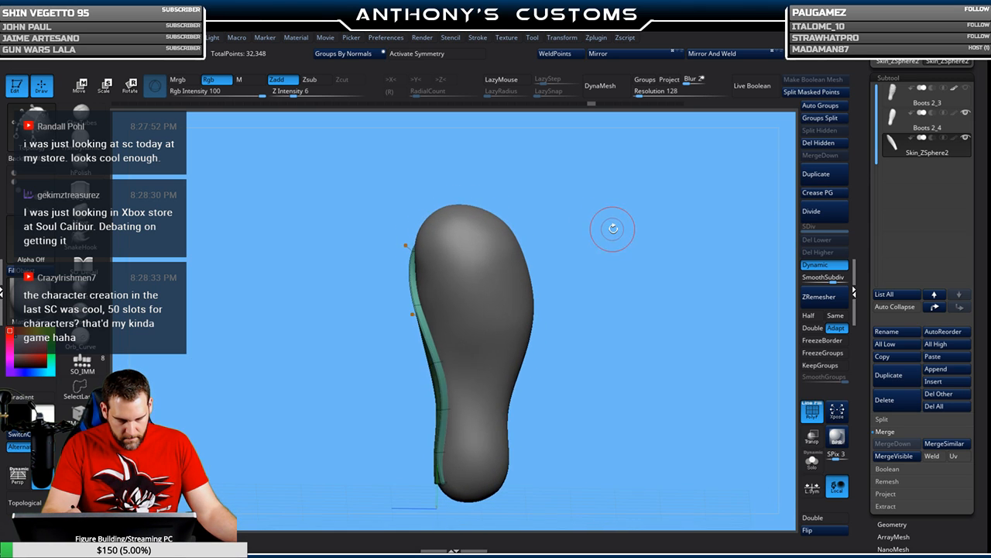
- Switch to the ZModeler brush and turn the boot to show the Skin_ZSphere2 strip's side
key("b")
key("z")
key("m")
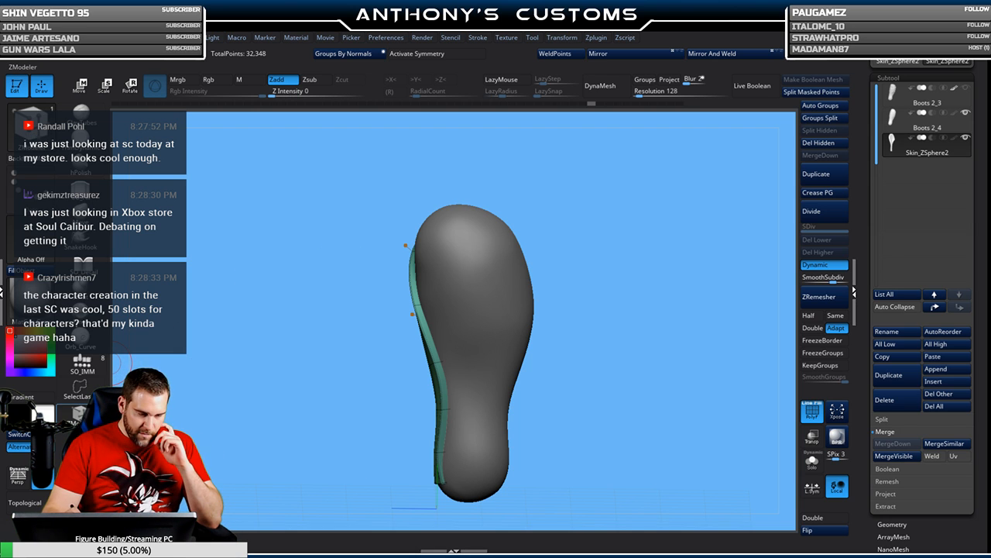
left_click(80, 414)
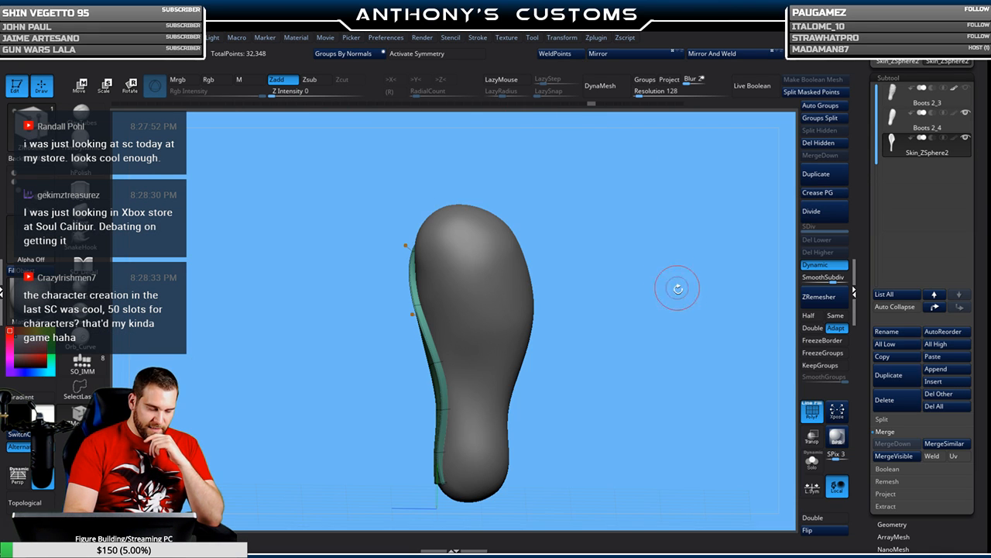
left_click_drag(683, 394, 613, 406)
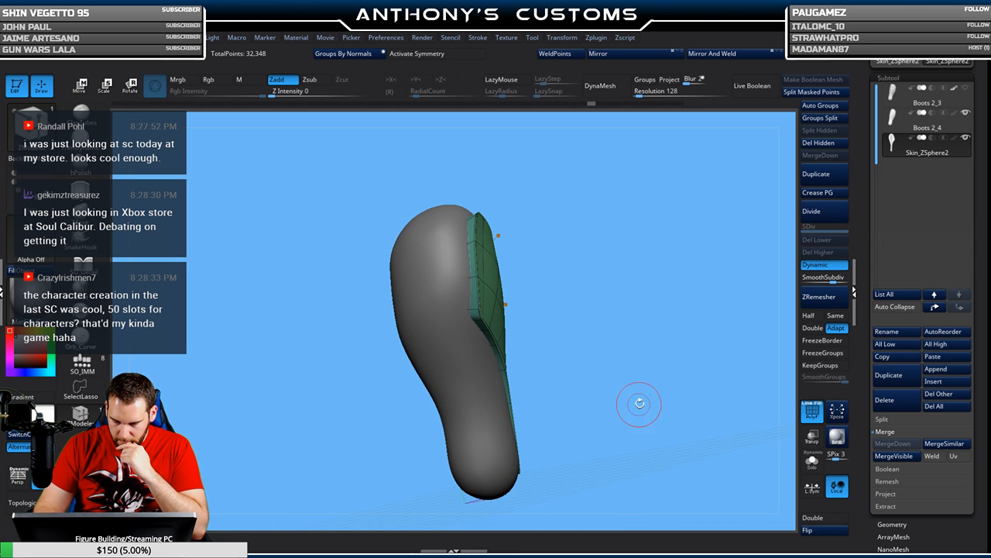
- Insert a ZSphere subtool and enable Edit Topology with Density 1 and DynaMesh Resolution 0
left_click(933, 381)
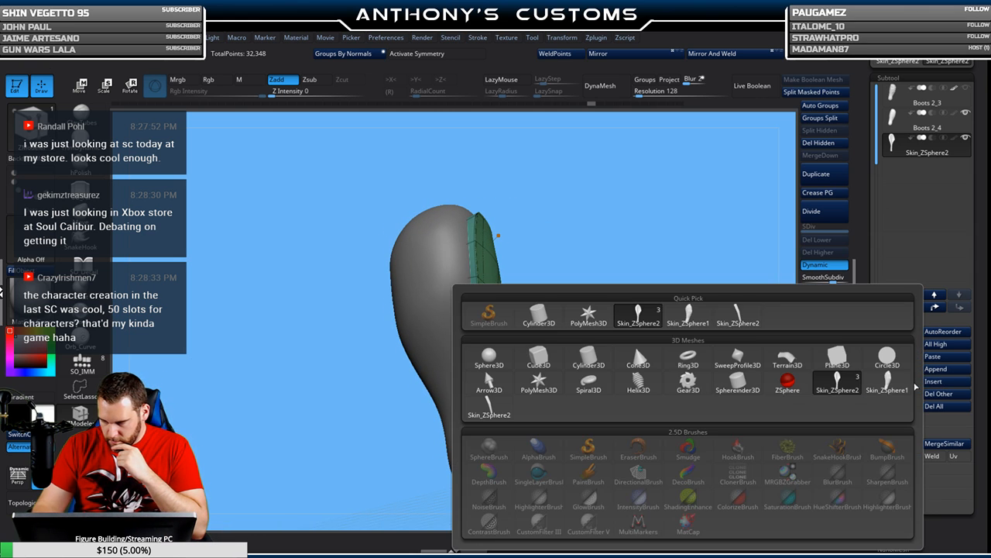
left_click(787, 382)
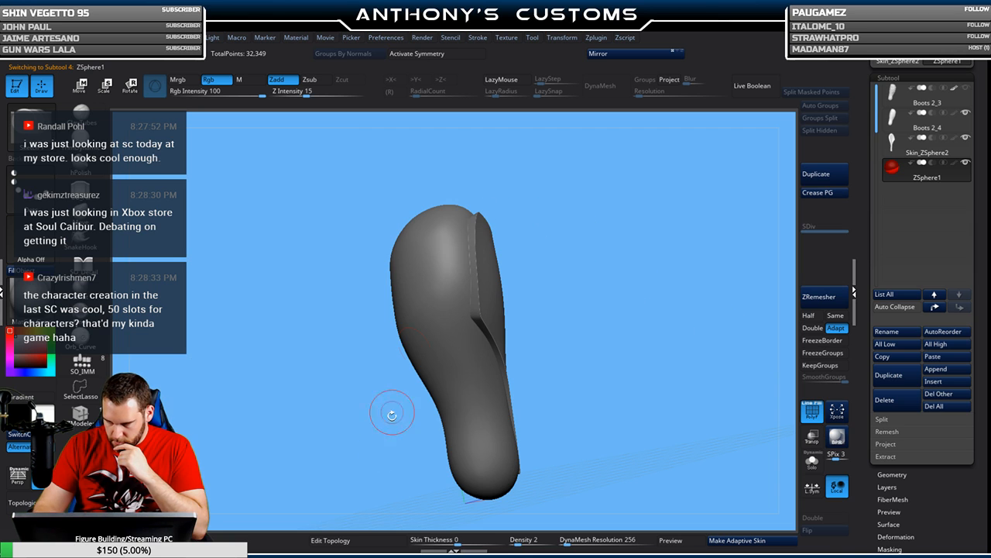
left_click(383, 540)
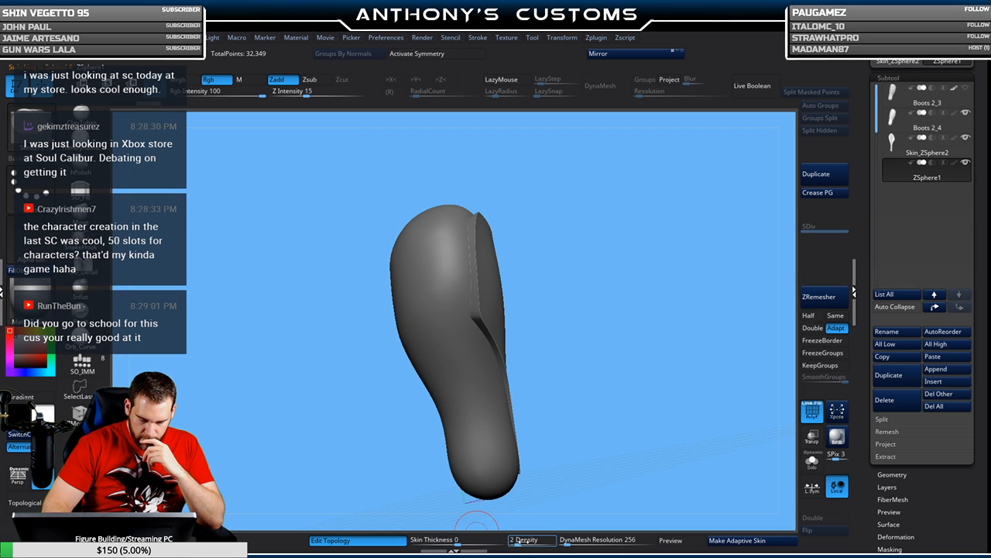
left_click_drag(571, 541, 542, 541)
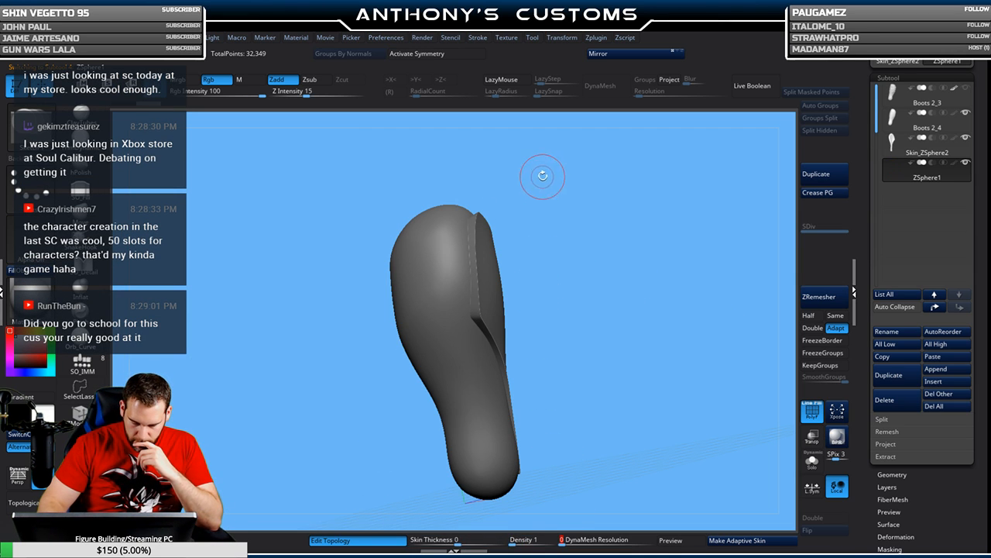
- Draw the first topology quad of a strap on the upper boot, beside the side strip's edge
left_click_drag(604, 224, 586, 165)
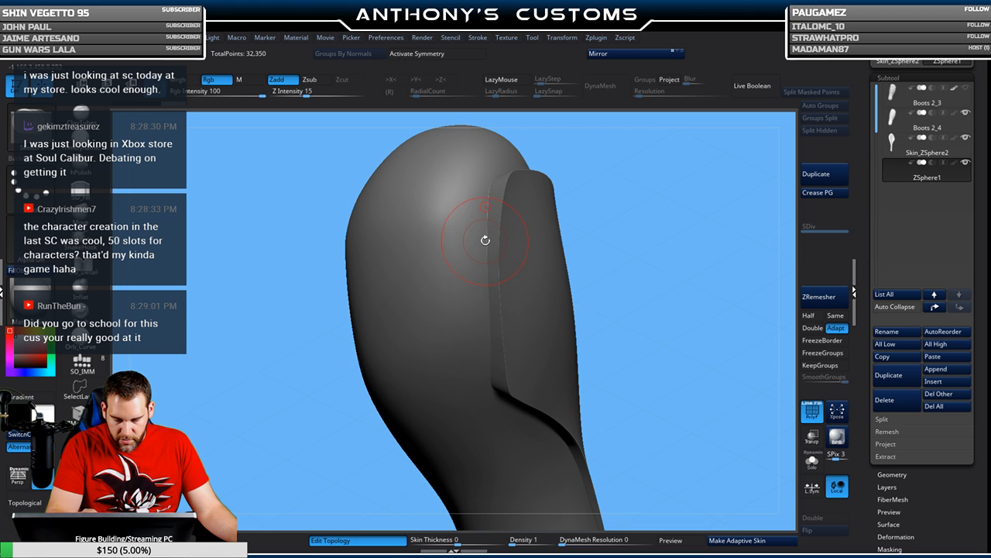
left_click(440, 255)
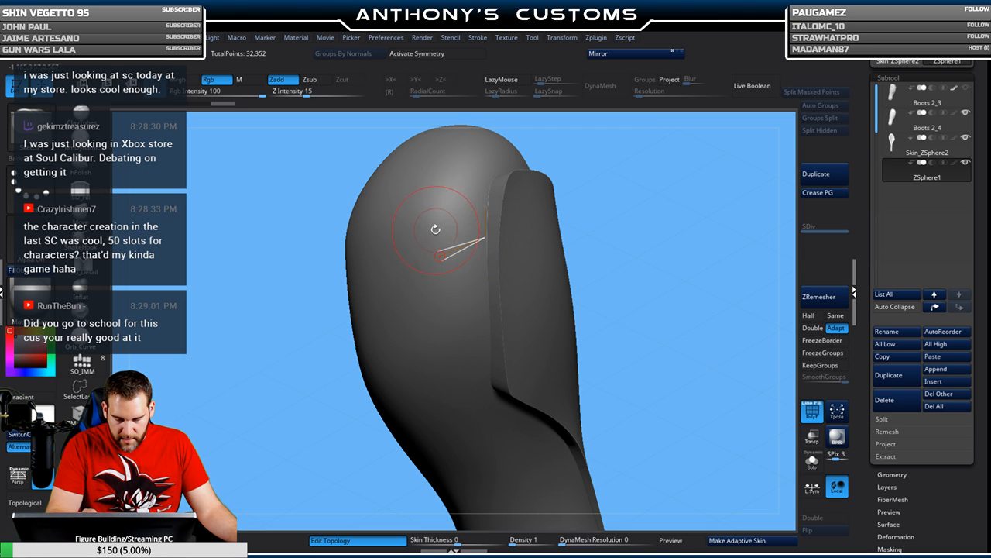
left_click(485, 206)
left_click_drag(610, 186, 615, 156)
left_click(407, 229)
- Extend a chain of topology points from the first quad around the upper boot to the side strip's opposite edge
left_click_drag(545, 199, 647, 205)
left_click(487, 230)
left_click_drag(564, 212, 626, 212)
left_click(544, 233)
left_click(500, 247)
left_click_drag(609, 220, 645, 186)
left_click(586, 258)
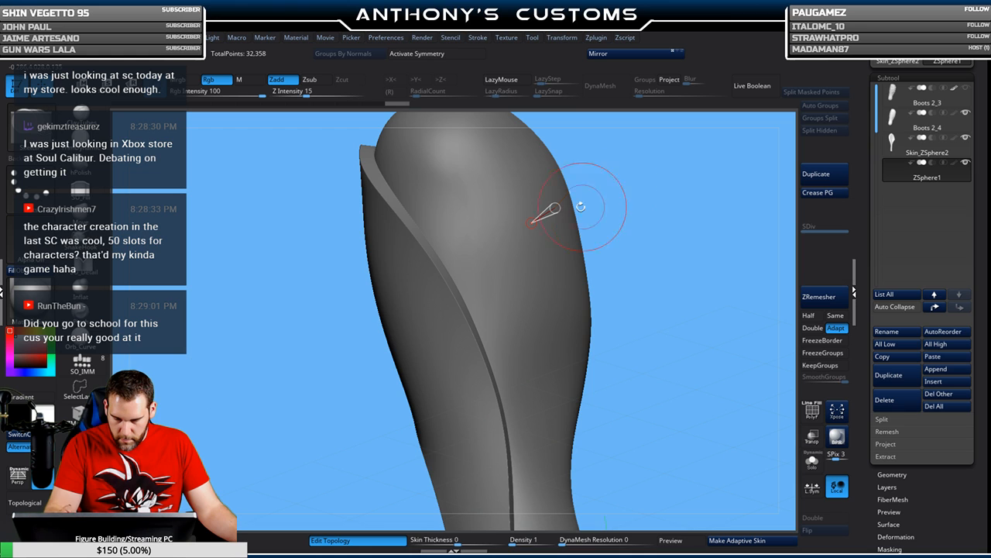
left_click(502, 243)
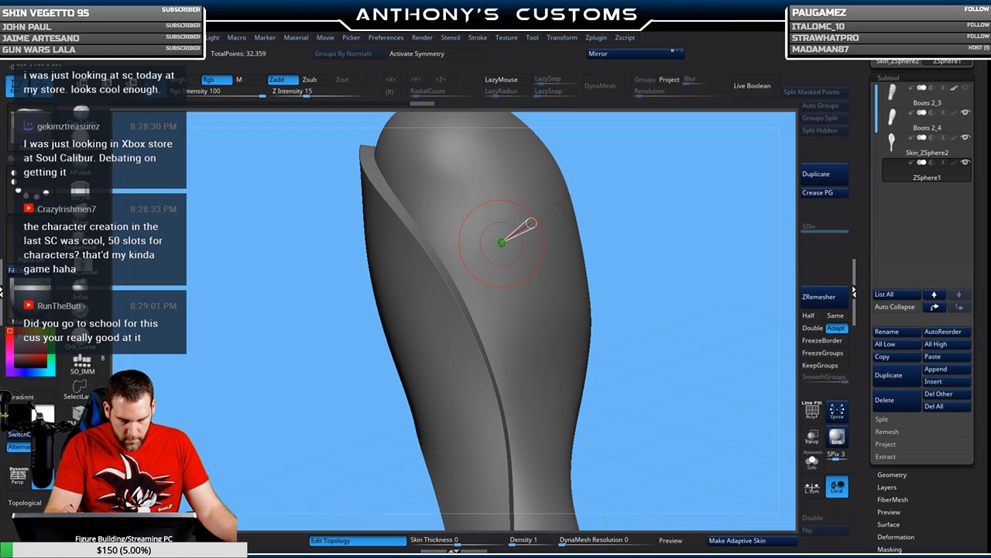
left_click(453, 273)
left_click_drag(671, 217, 677, 222, "shift")
left_click_drag(663, 310, 641, 268, "alt")
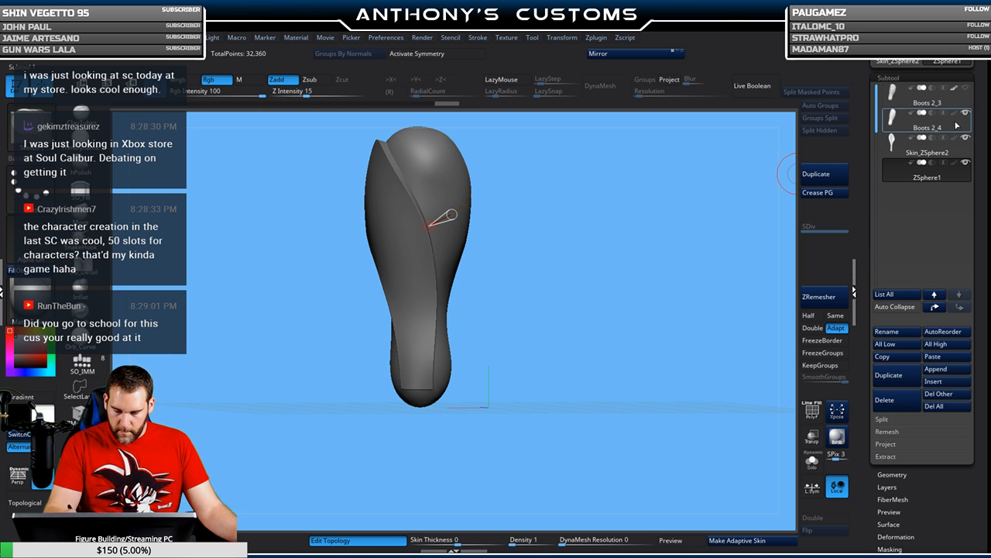
- Compare the chain briefly with Boots 2_3, and reposition its points so the strap's upper edge runs around the boot
left_click(965, 89)
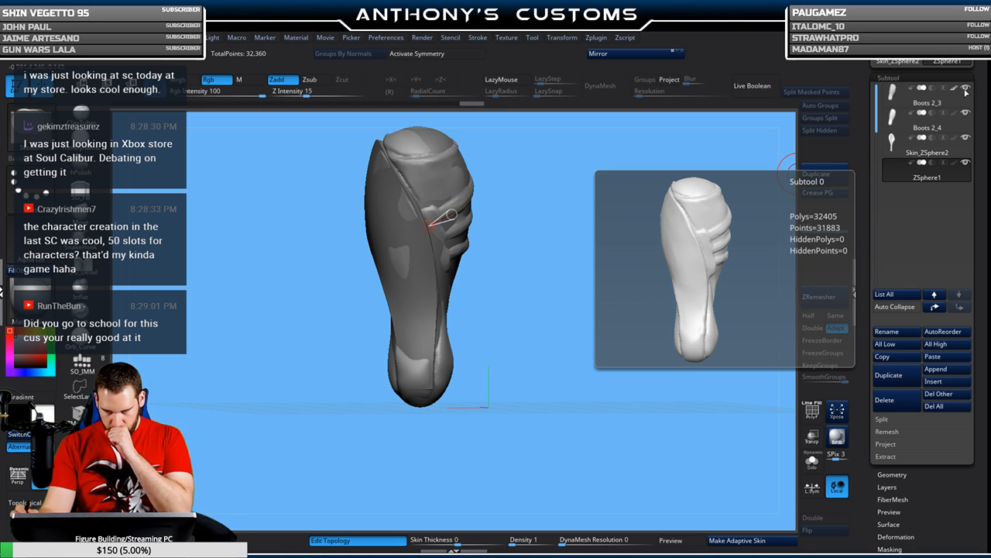
left_click_drag(549, 220, 566, 333, "alt")
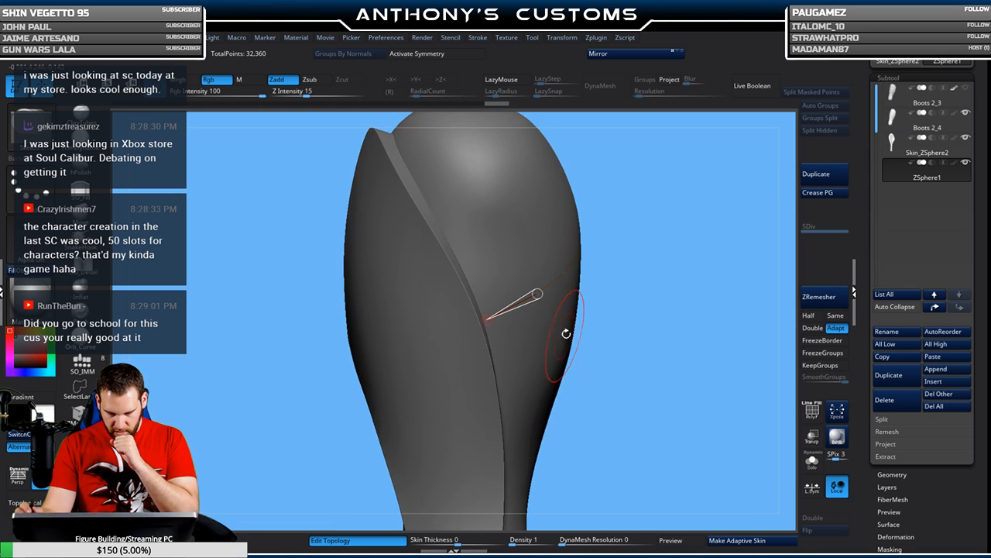
key("w")
mouse_move(473, 287)
left_mouse_down()
mouse_move(538, 293)
mouse_move(521, 268)
left_mouse_up()
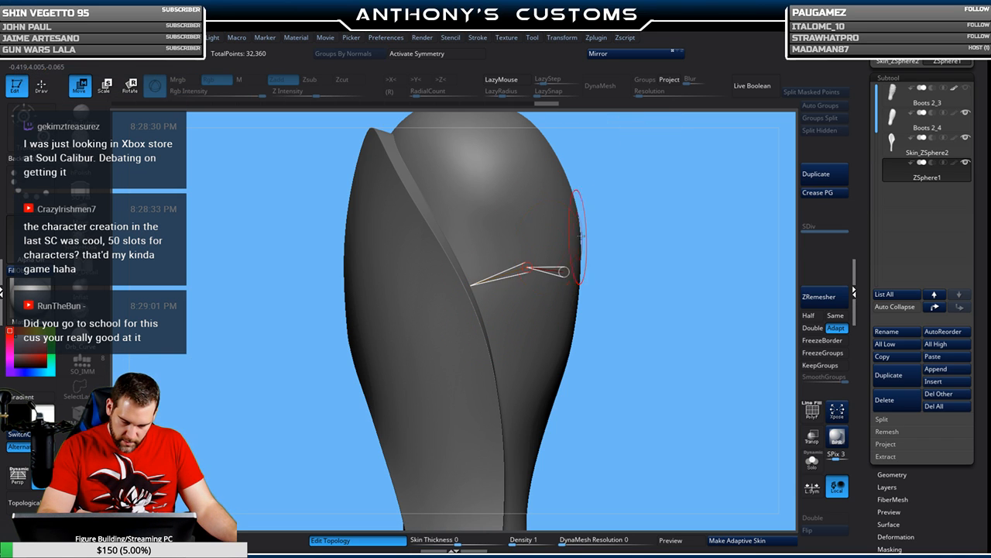
left_click_drag(691, 232, 642, 227)
mouse_move(521, 267)
left_mouse_down()
mouse_move(609, 249)
mouse_move(607, 232)
left_mouse_up()
left_click_drag(747, 182, 676, 190)
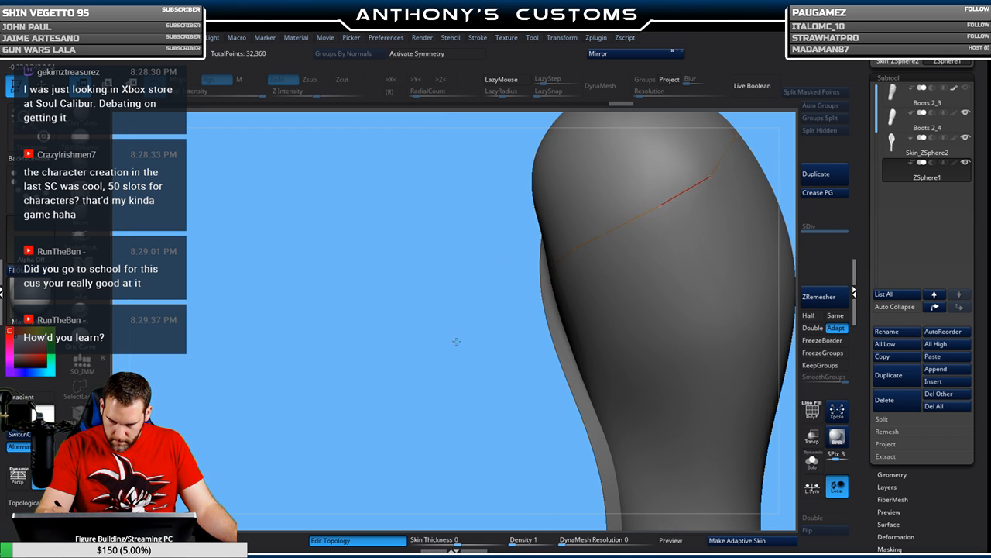
left_click_drag(454, 341, 307, 411, "alt")
left_click_drag(730, 193, 777, 204)
left_click_drag(569, 244, 569, 243)
left_click_drag(725, 155, 724, 210)
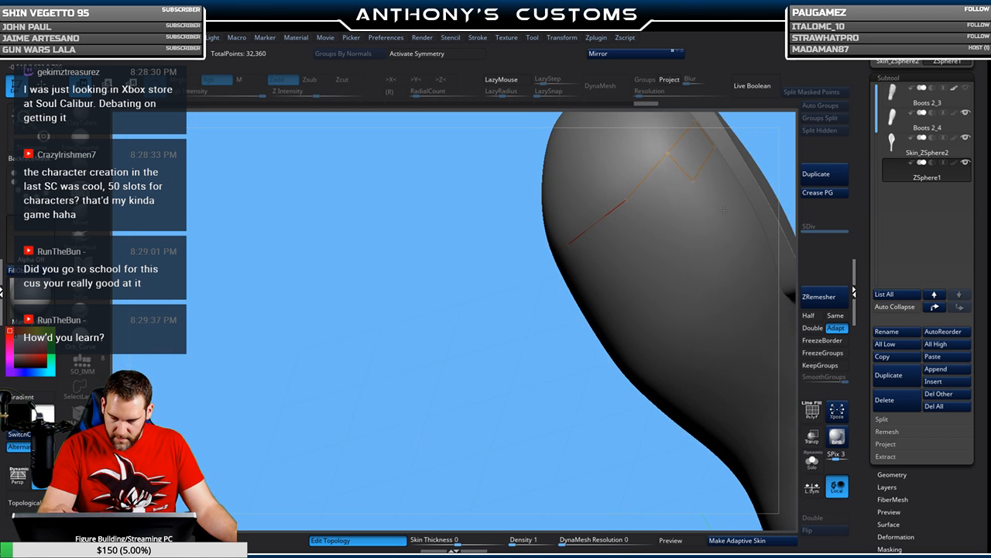
mouse_move(480, 302)
left_mouse_down()
mouse_move(405, 327)
mouse_move(377, 400)
left_mouse_up()
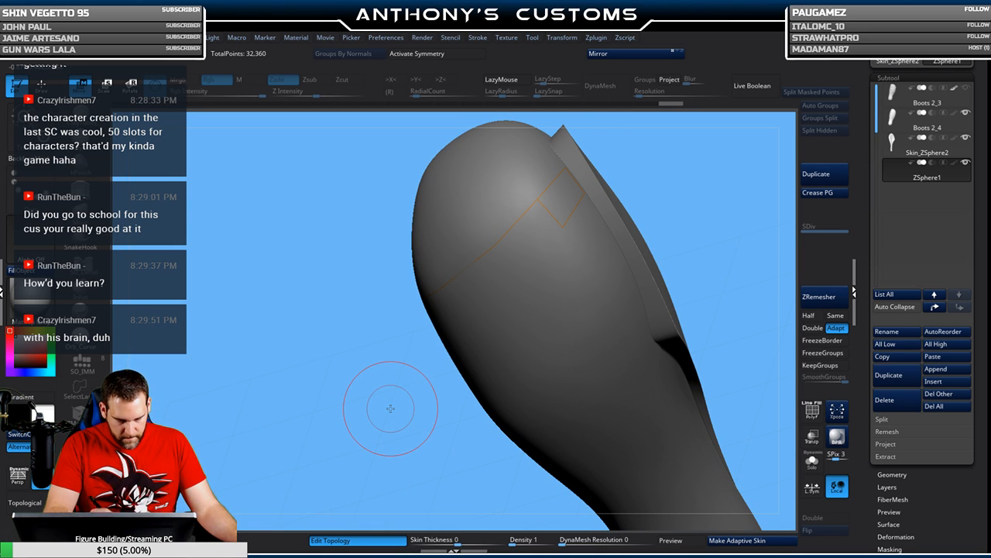
- Add a second topology quad beside the first by placing a lower point and connecting it to the upper chain
key("q")
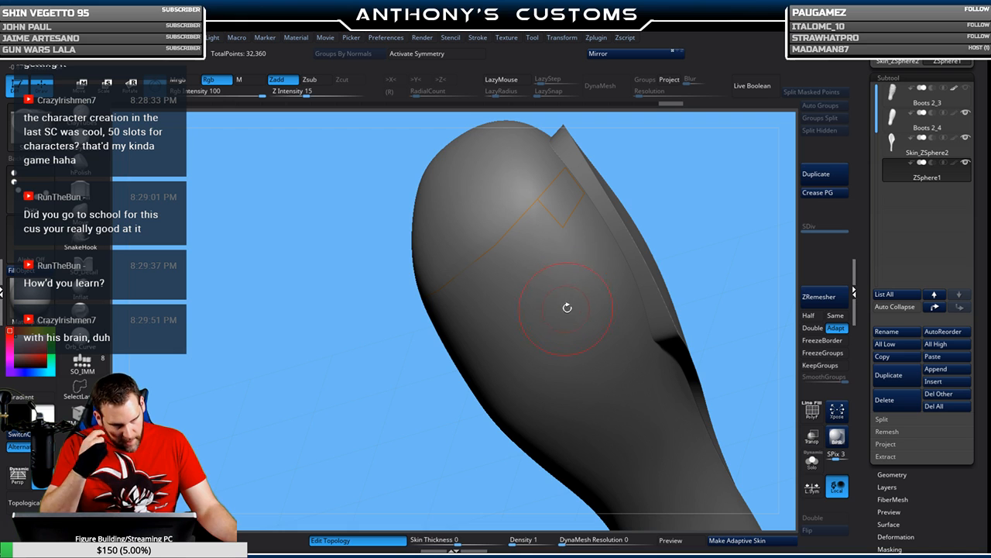
left_click_drag(707, 178, 701, 169)
left_click(563, 227)
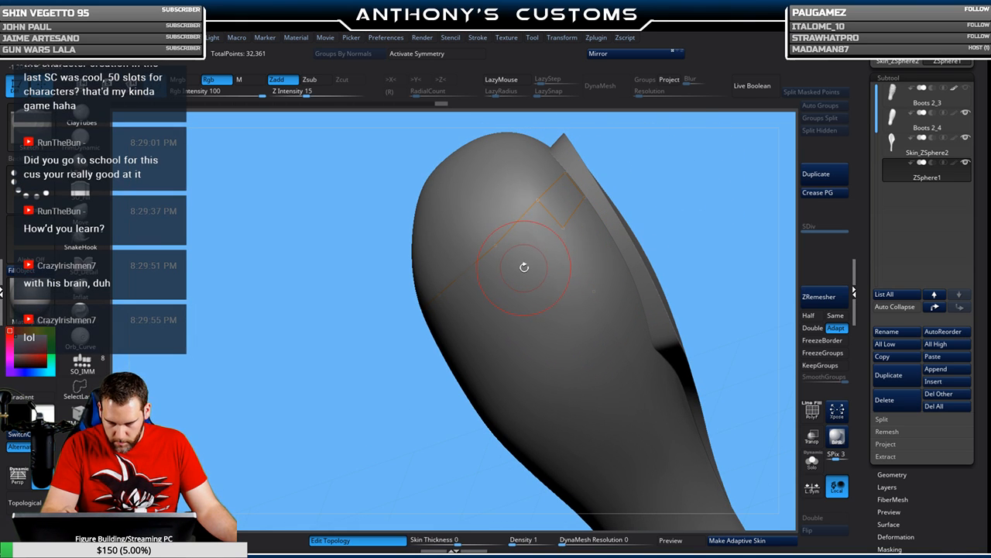
right_click_drag(496, 245, 558, 233)
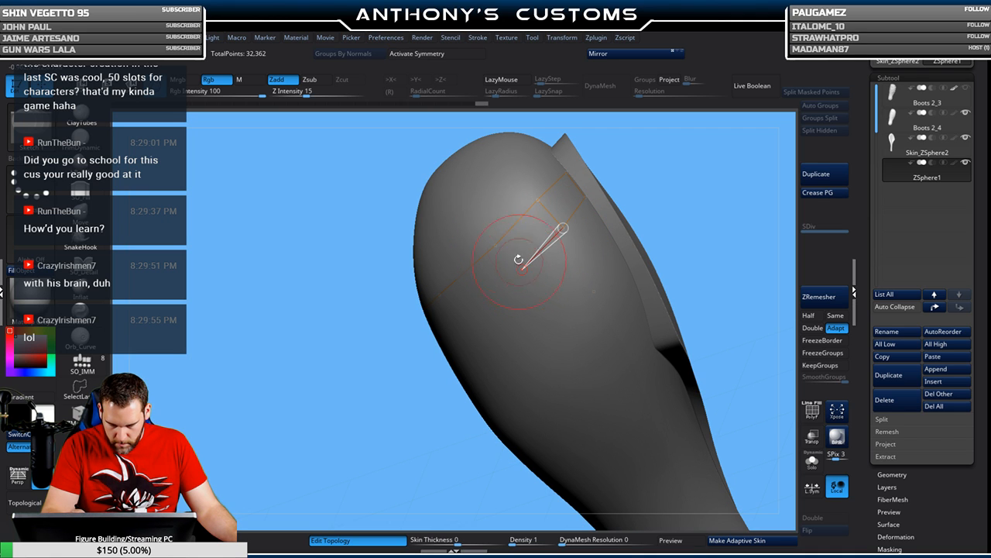
mouse_move(713, 194)
left_mouse_down()
mouse_move(738, 145)
mouse_move(683, 172)
left_mouse_up()
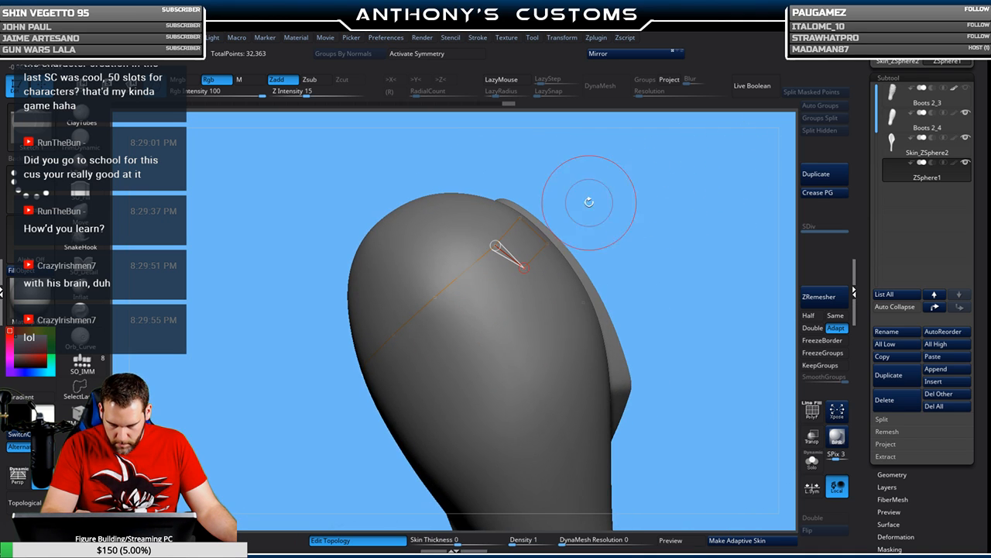
mouse_move(676, 220)
left_mouse_down()
mouse_move(677, 256)
mouse_move(589, 300)
left_mouse_up()
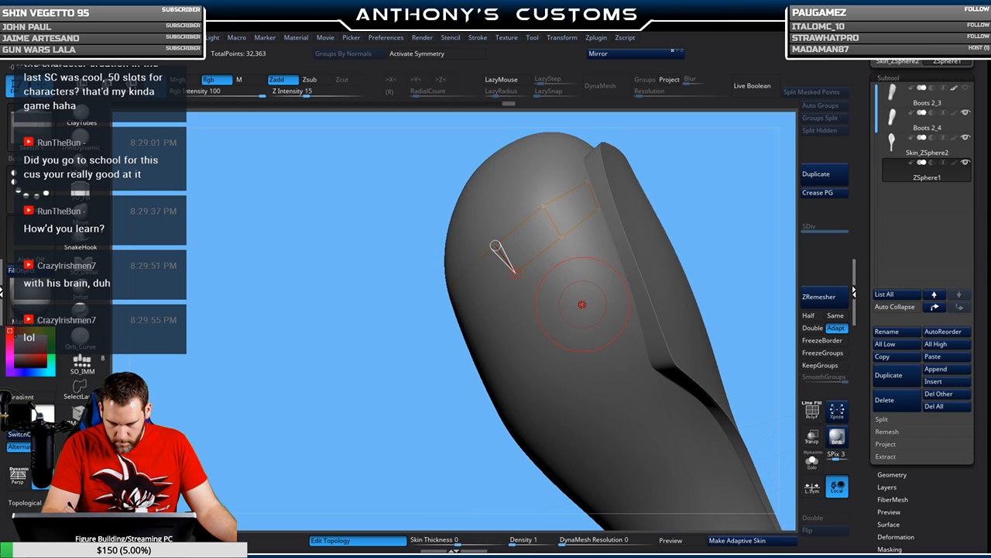
mouse_move(584, 303)
left_mouse_down()
mouse_move(652, 247)
mouse_move(705, 178)
mouse_move(673, 203)
left_mouse_up()
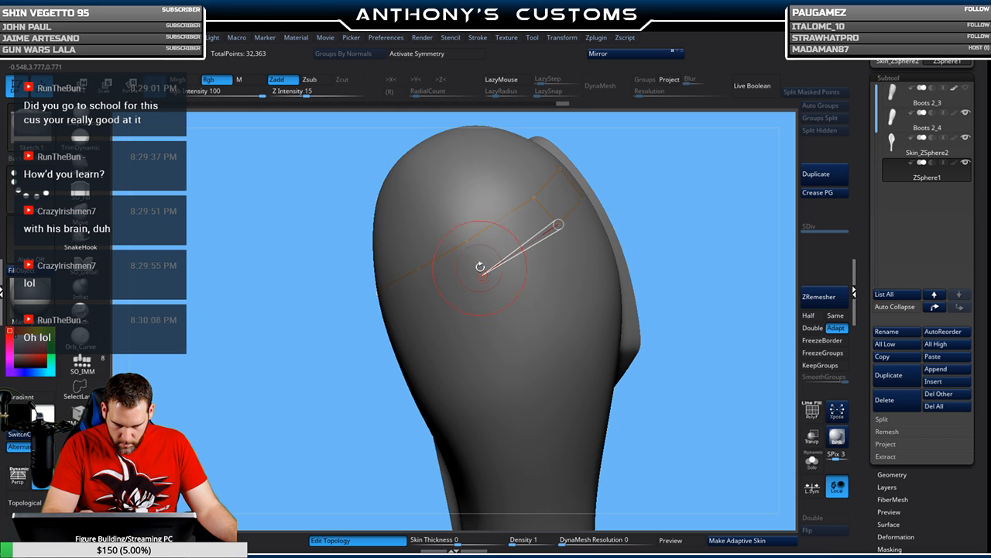
left_click(467, 242)
- Continue the strap around the rounded side of the boot with two more lower points, each joined to the upper chain
left_click_drag(703, 193, 437, 293)
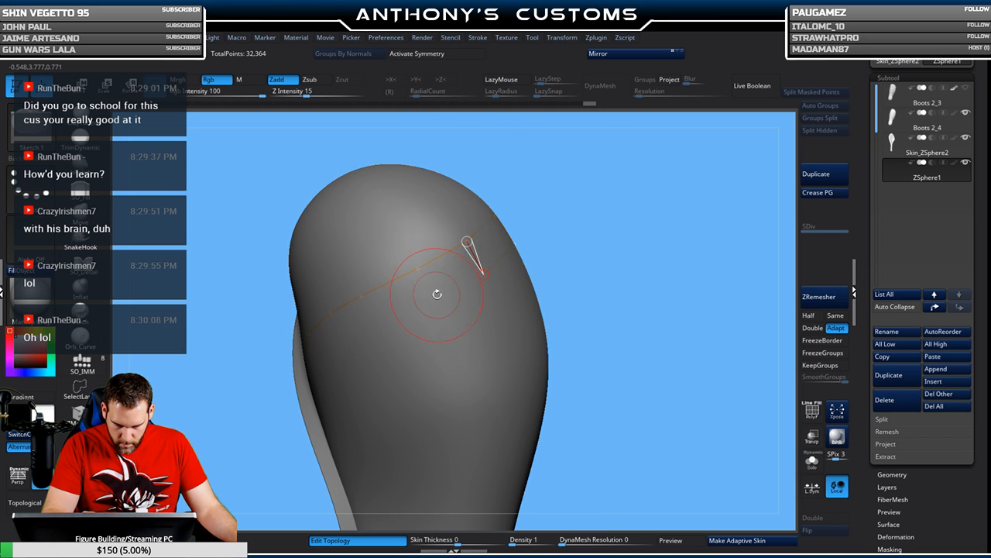
left_click(433, 299)
left_click(418, 269)
left_click_drag(598, 234, 657, 174, "alt")
left_click(469, 287)
left_click(451, 256)
- Finish the strap's remaining quads up to the side strip's opposite edge, joining each lower point to the upper chain
left_click_drag(643, 207, 655, 193)
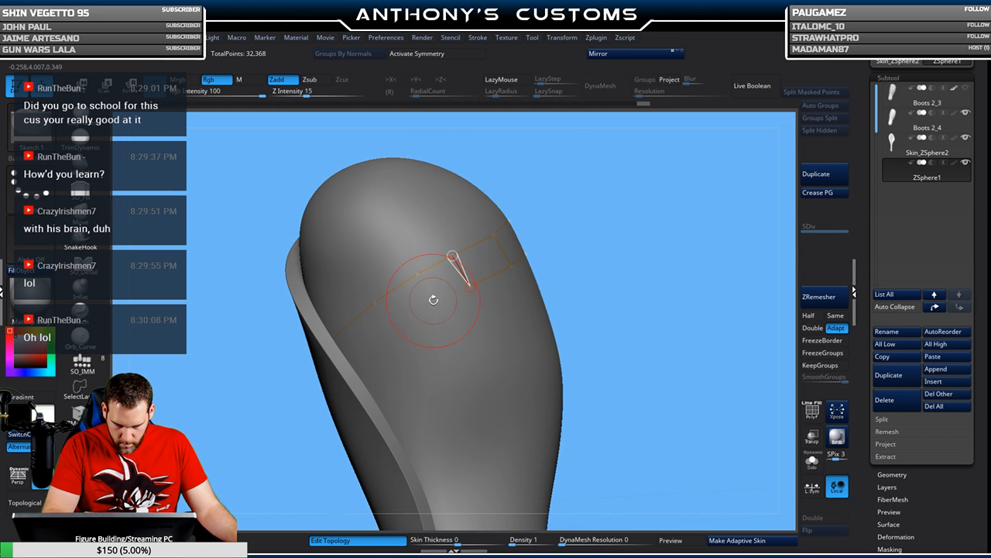
left_click(434, 302)
left_click(418, 272)
left_click_drag(566, 230, 590, 230)
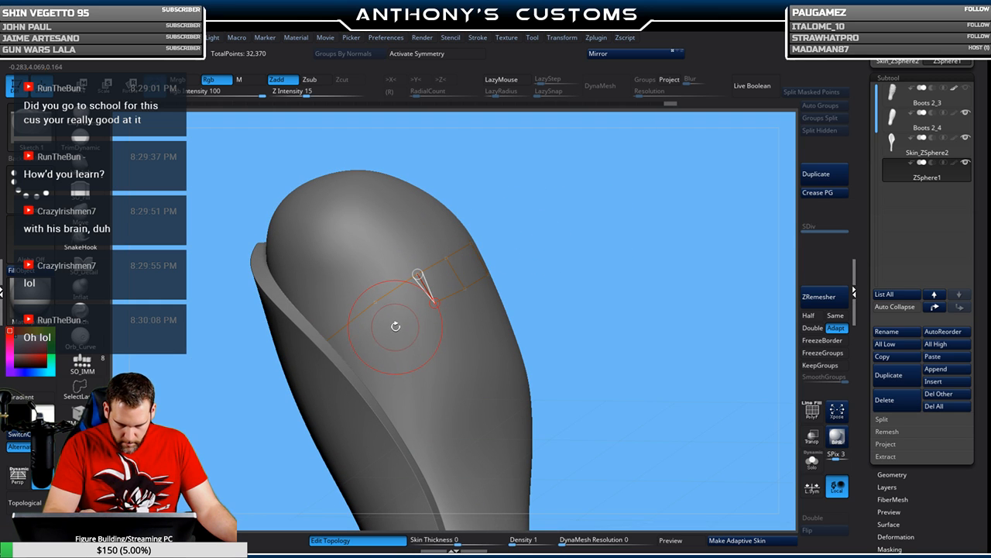
left_click(395, 329)
left_click(377, 302)
left_click_drag(595, 248, 675, 195, "alt")
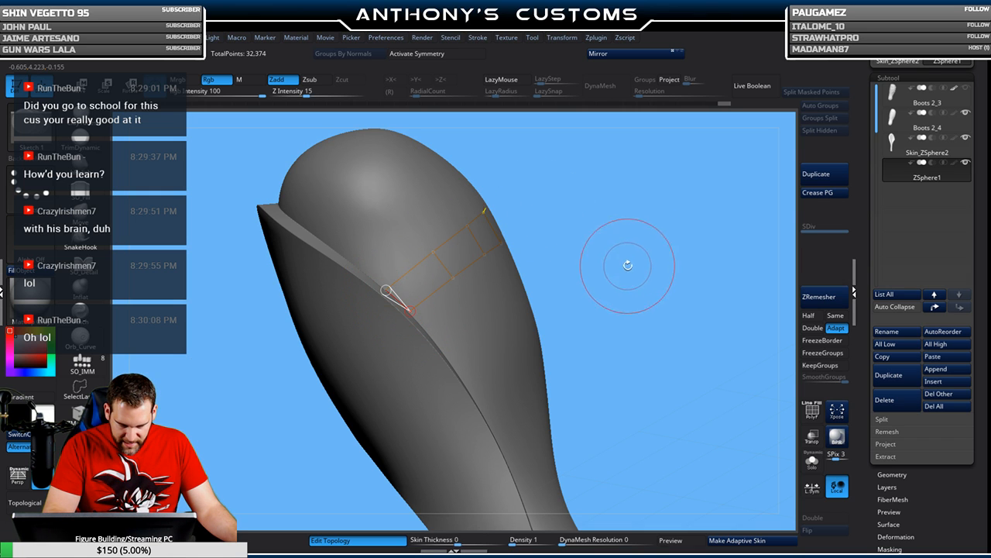
- Move the strap's upper and lower topology points to even out the width and spacing of its quads
mouse_move(670, 251)
left_mouse_down()
mouse_move(646, 274)
mouse_move(632, 243)
mouse_move(640, 259)
mouse_move(626, 270)
mouse_move(604, 263)
mouse_move(673, 201)
left_mouse_up()
key("w")
key("space")
left_click(434, 289)
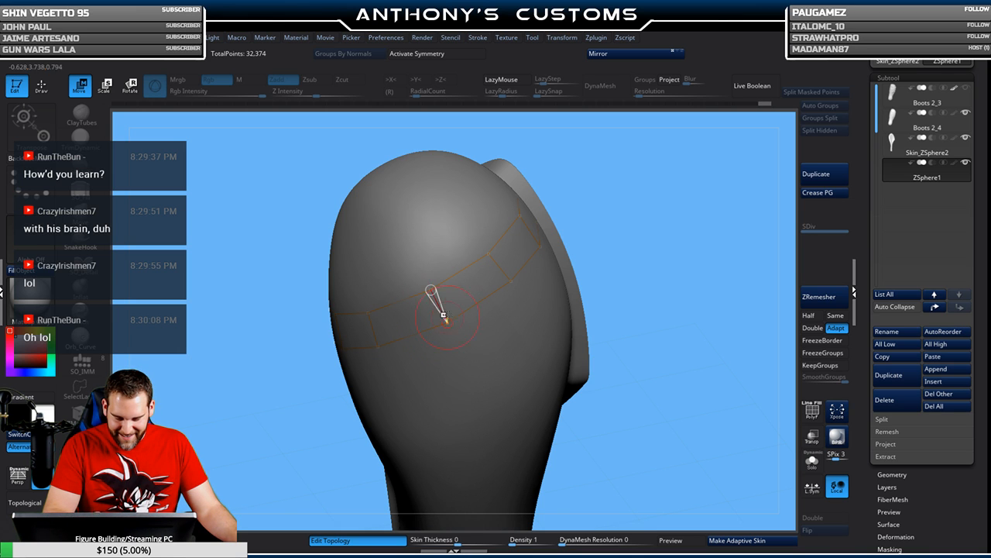
left_click_drag(664, 226, 624, 212)
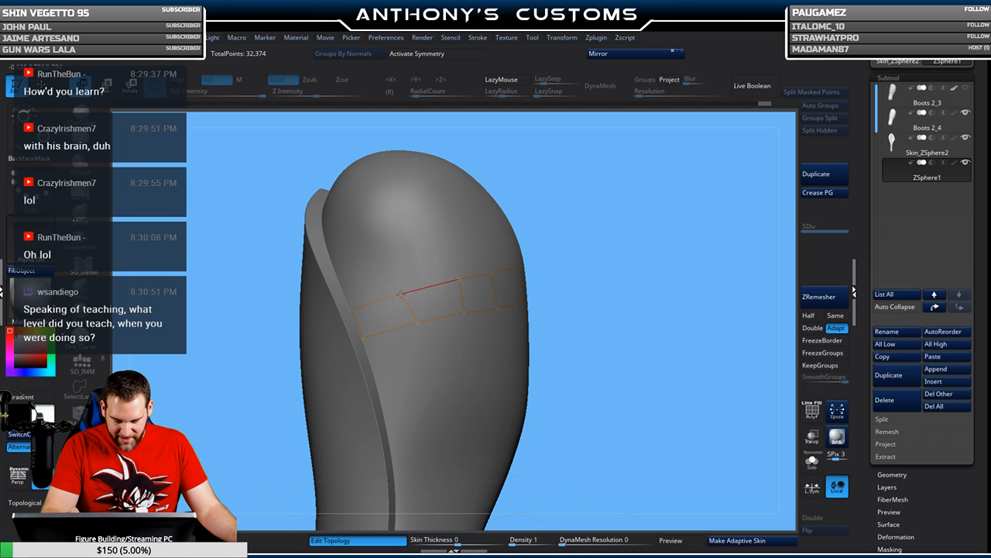
left_click_drag(656, 238, 613, 236)
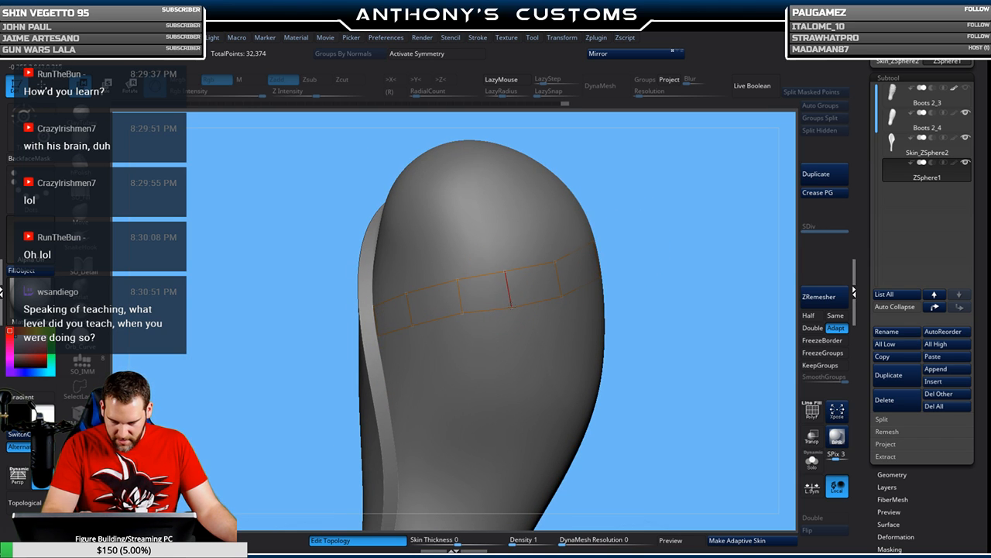
mouse_move(704, 221)
left_mouse_down()
mouse_move(671, 165)
mouse_move(647, 210)
left_mouse_up()
left_click(514, 268)
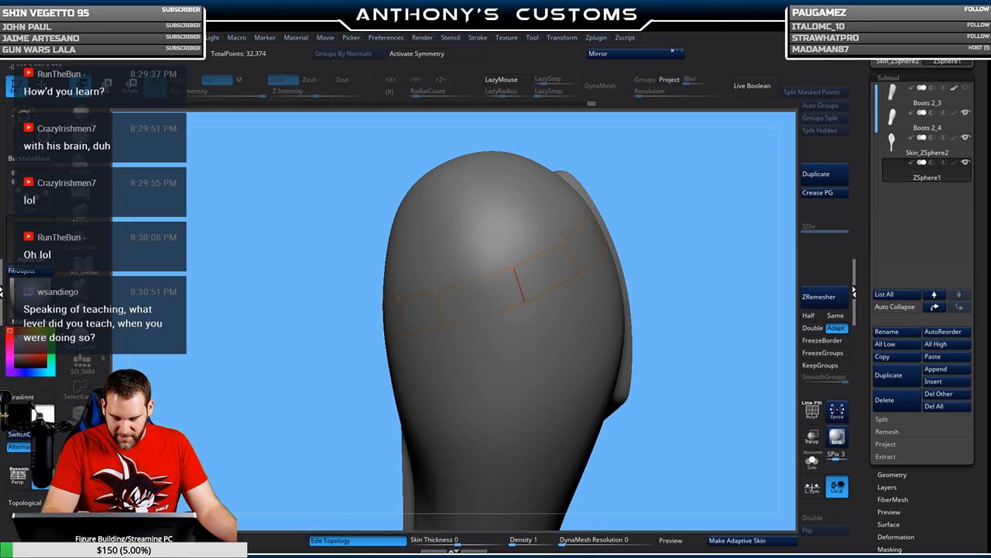
left_click_drag(718, 227, 675, 213)
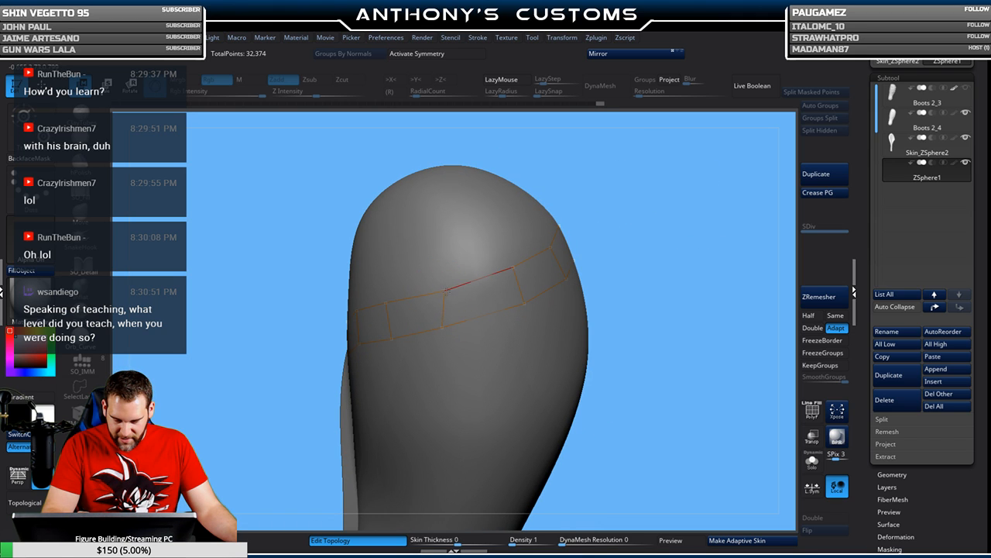
left_click(449, 289)
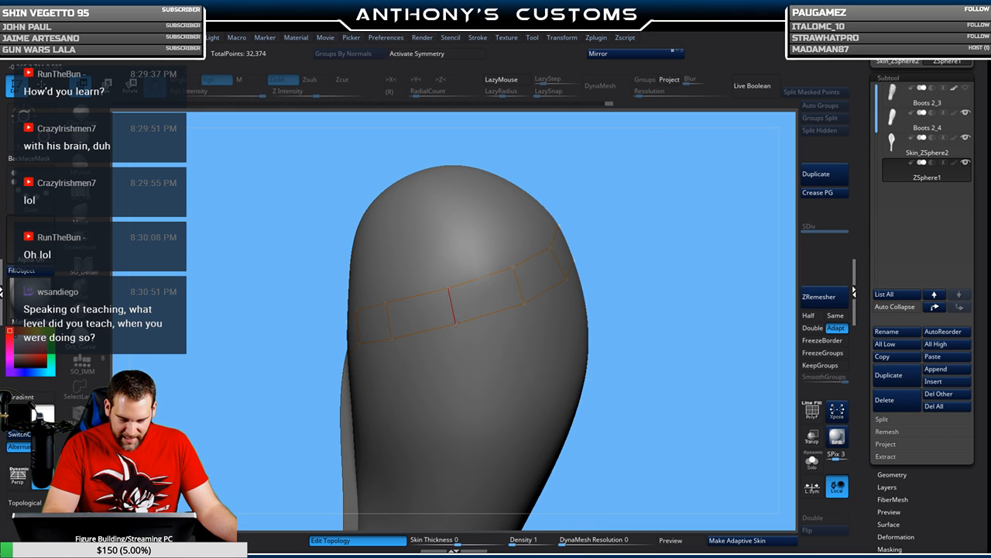
left_click_drag(713, 207, 650, 232)
left_click_drag(681, 179, 648, 212)
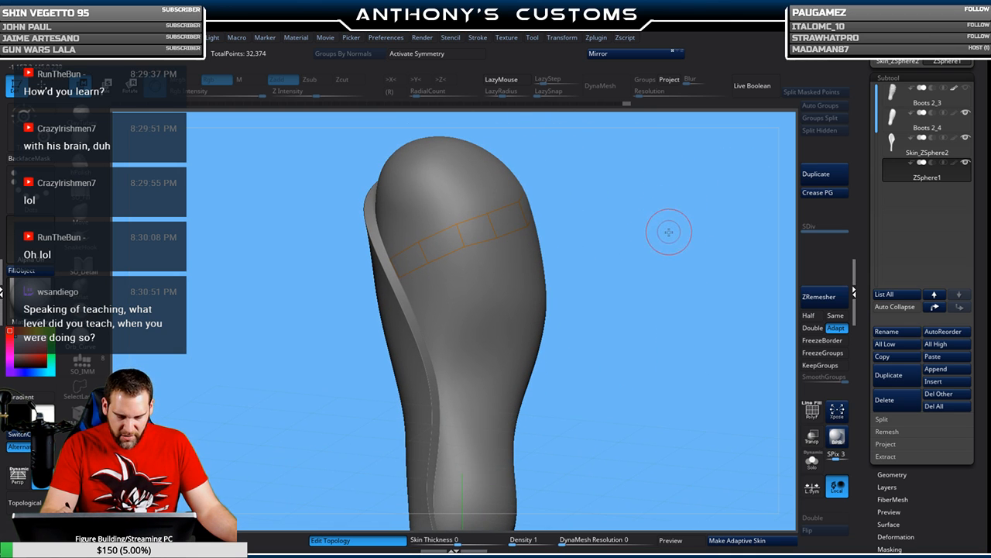
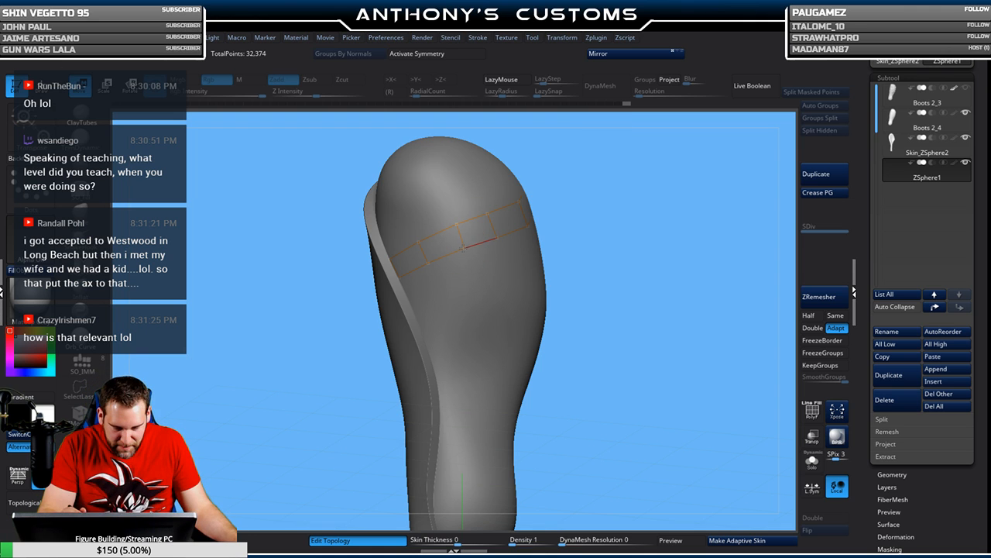
- Refine the strap's points at the side strip's edge and around the boot, and check the strap from both sides
left_click(457, 225, "ctrl")
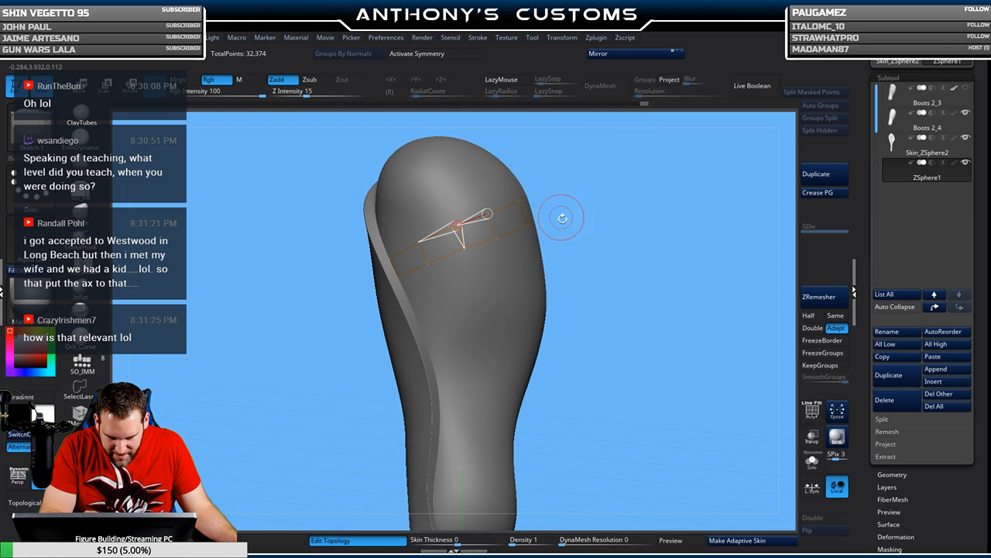
mouse_move(687, 283)
left_mouse_down()
mouse_move(566, 310)
mouse_move(582, 297)
left_mouse_up()
key("w")
mouse_move(601, 219)
left_mouse_down()
mouse_move(486, 265)
mouse_move(480, 249)
left_mouse_up()
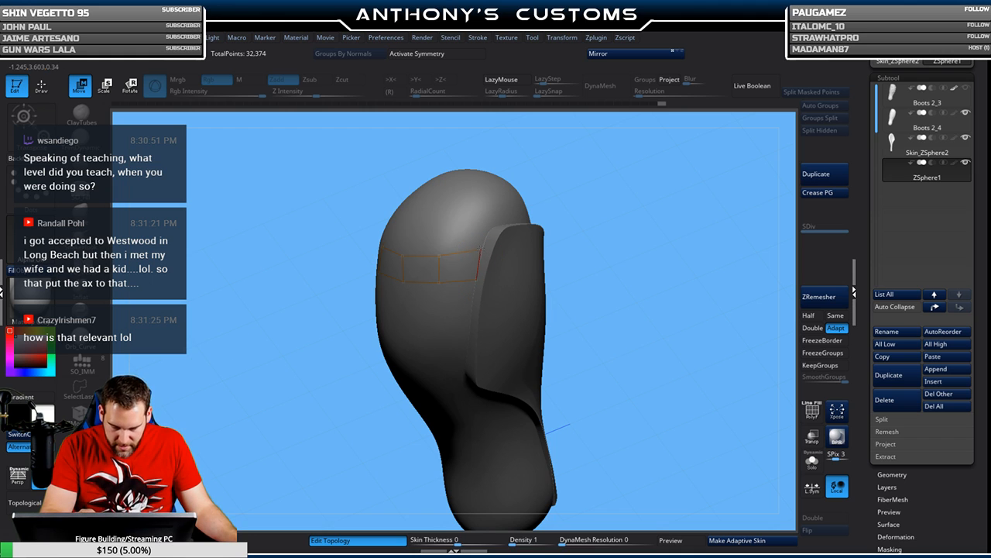
left_click_drag(593, 218, 449, 224)
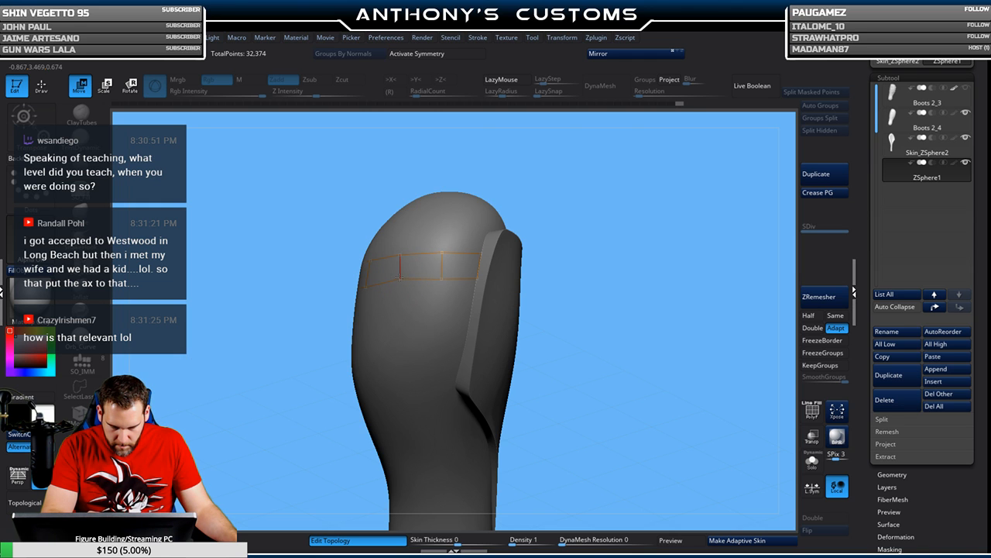
left_click_drag(586, 221, 646, 213)
left_click_drag(646, 213, 644, 235)
left_click_drag(583, 225, 409, 242)
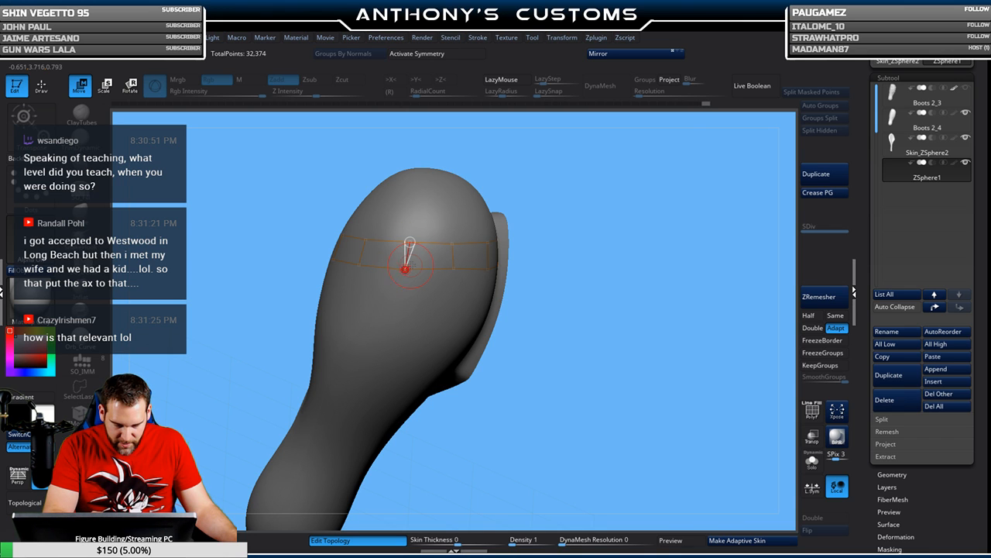
mouse_move(597, 232)
left_mouse_down("shift")
mouse_move(611, 246)
mouse_move(598, 257)
mouse_move(628, 253)
mouse_move(588, 348)
mouse_move(591, 274)
mouse_move(614, 247)
mouse_move(743, 216)
mouse_move(681, 251)
mouse_move(712, 261)
mouse_move(672, 285)
mouse_move(602, 227)
left_mouse_up("shift")
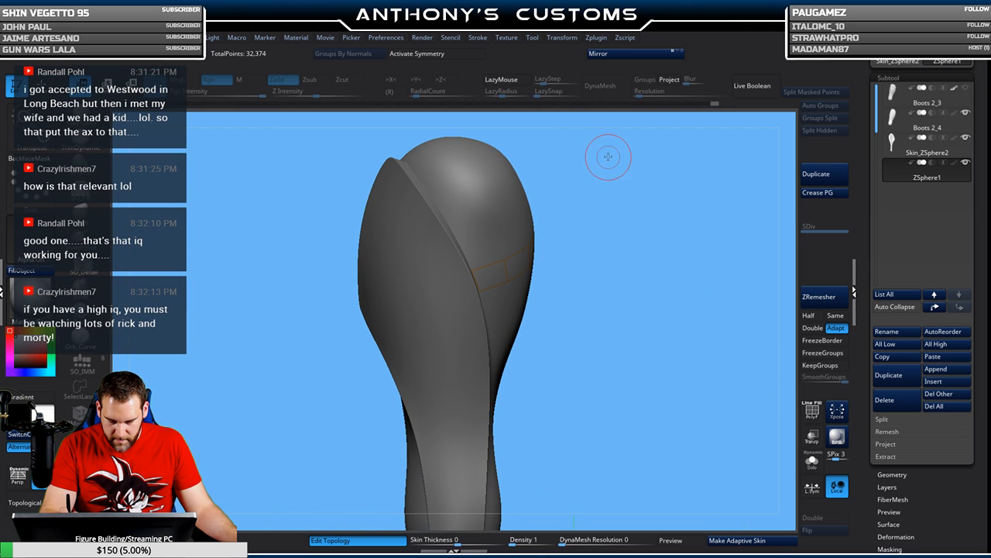
left_click_drag(652, 251, 560, 221)
left_click_drag(555, 153, 591, 208)
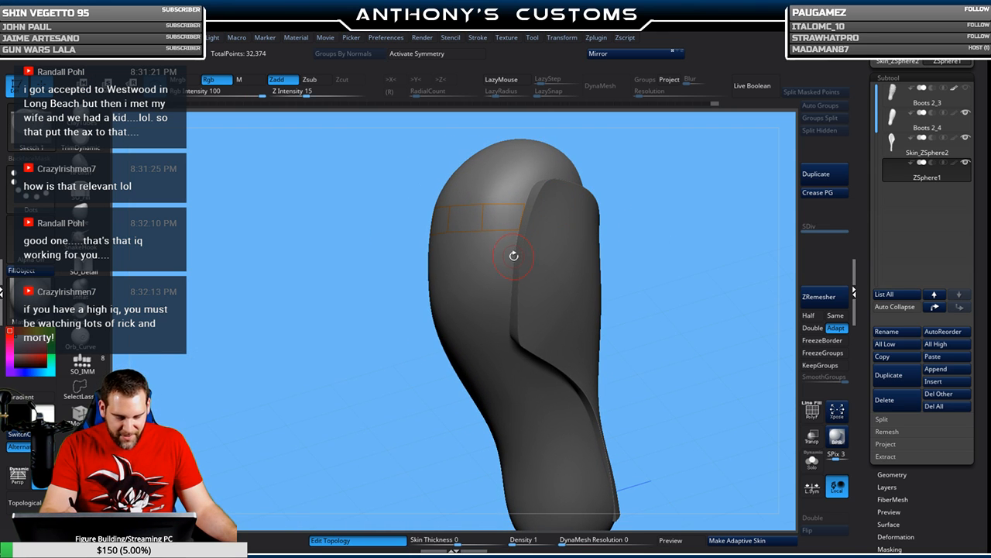
- Start a second strap below the first at the side strip's edge and run its lower chain of points around the boot
left_click_drag(617, 244, 655, 220)
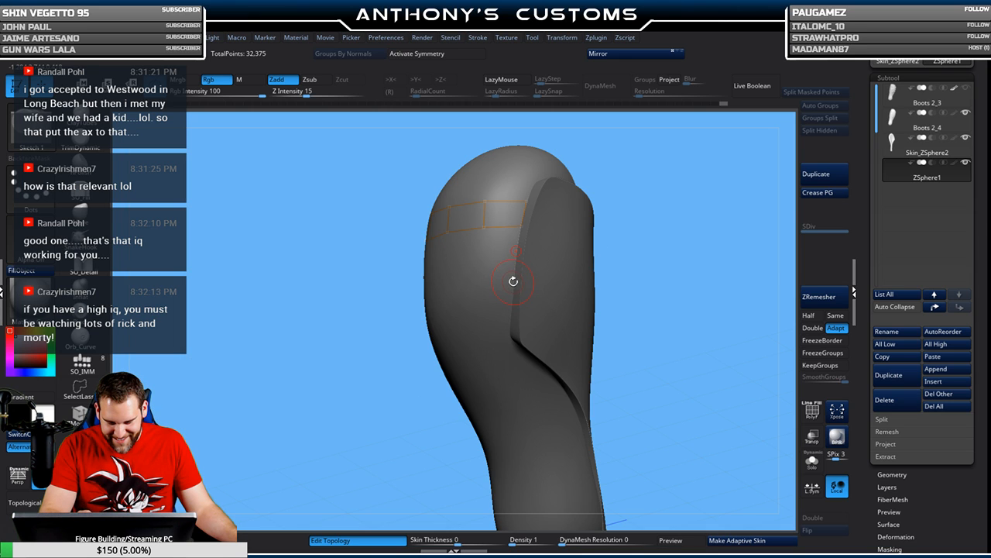
left_click_drag(642, 237, 631, 204)
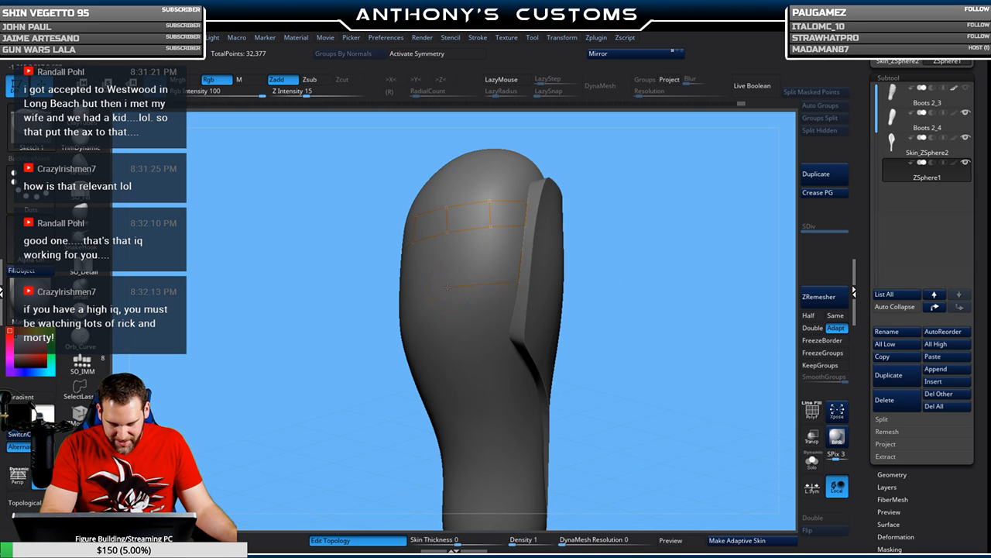
left_click(448, 288)
left_click_drag(612, 241, 724, 230)
left_click(408, 298)
mouse_move(535, 263)
left_mouse_down()
mouse_move(565, 266)
mouse_move(564, 248)
mouse_move(565, 266)
mouse_move(627, 238)
mouse_move(519, 258)
left_mouse_up()
left_click(389, 310)
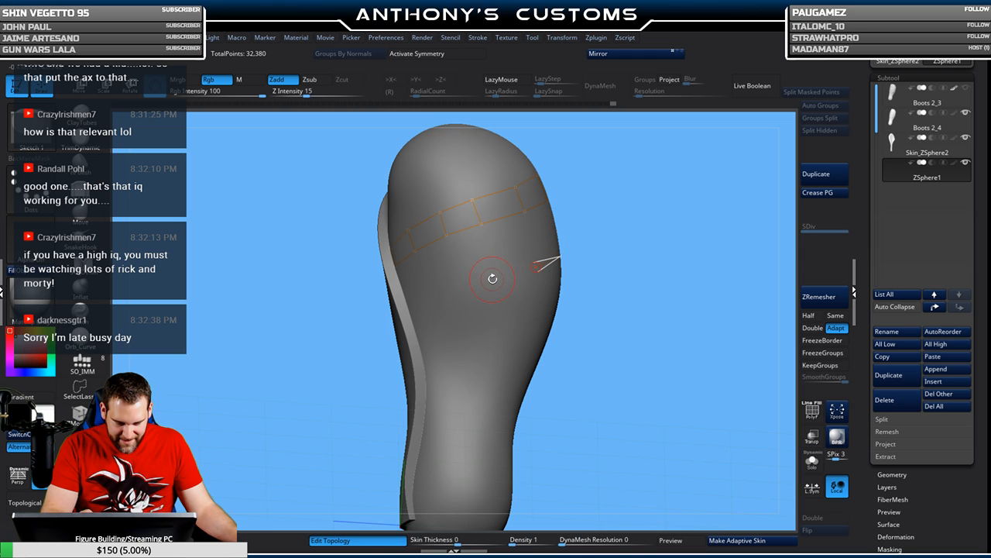
- Extend the second strap's lower chain across the boot to the side strip's opposite edge
left_click(454, 292)
left_click_drag(612, 237, 518, 211)
left_click(476, 273)
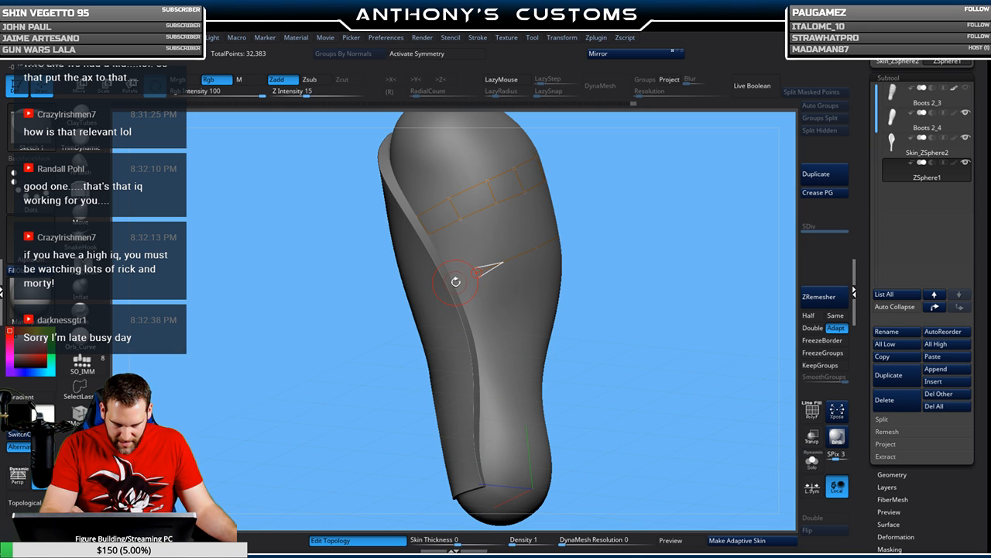
left_click(454, 283)
left_click_drag(602, 224, 577, 209)
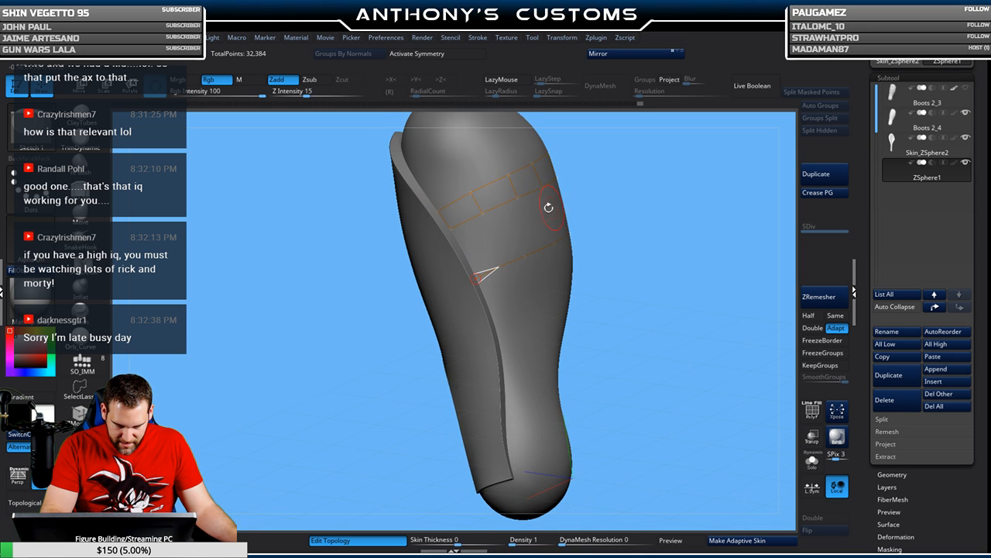
- Build the second strap's first two quads from the side strip's edge, joining new upper points to the lower chain
left_click_drag(663, 237, 597, 259)
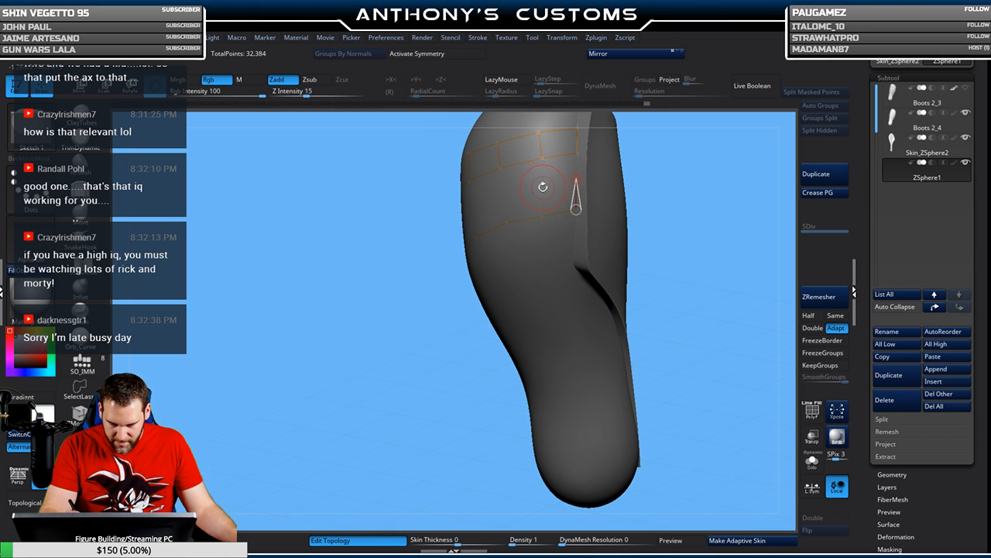
left_click(542, 216)
left_click_drag(674, 171, 506, 196)
left_click(503, 199)
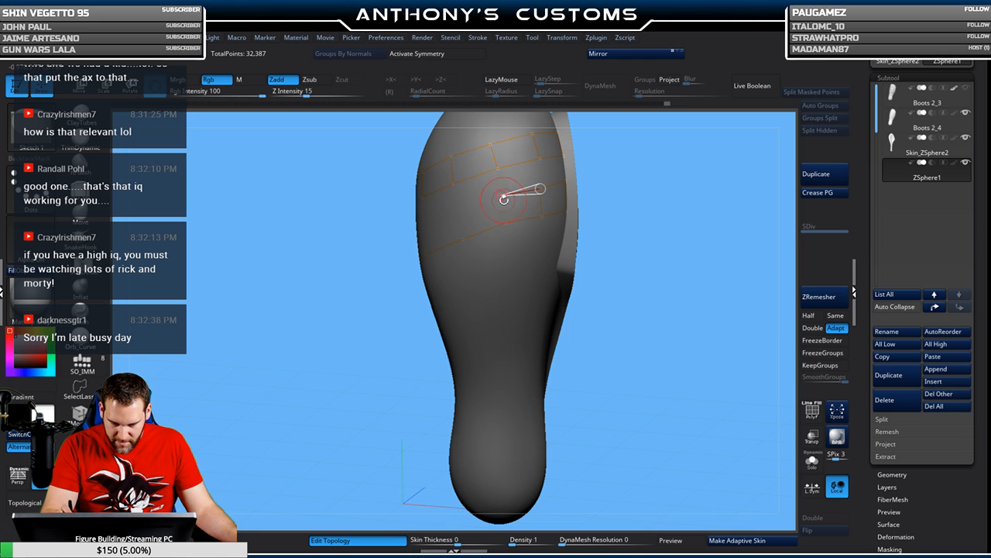
left_click(505, 222)
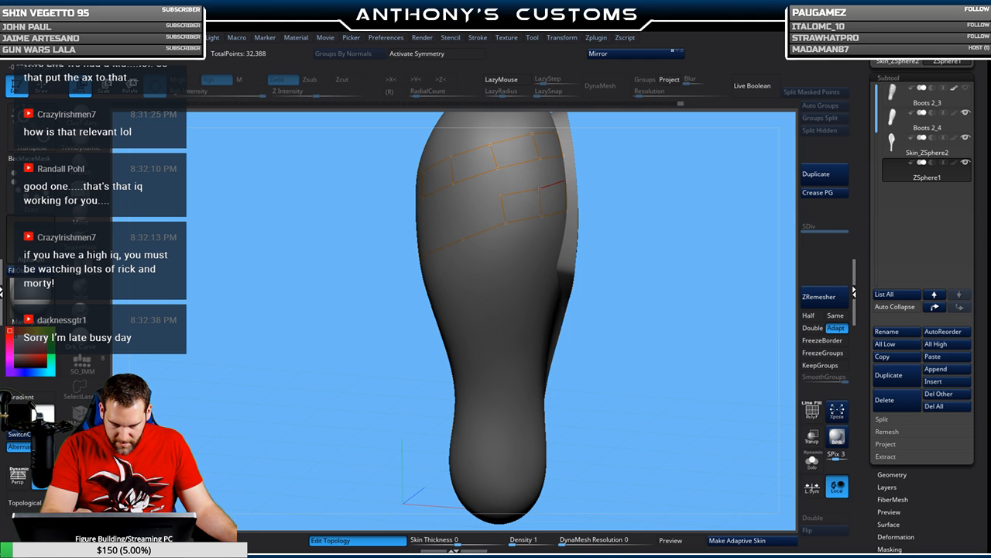
- Add two more upper points to the second strap on the boot's rounded side, joining each to the lower chain
left_click_drag(619, 144, 525, 179)
left_click(513, 193)
left_click(473, 208)
left_click(478, 235)
left_click_drag(594, 198, 438, 217)
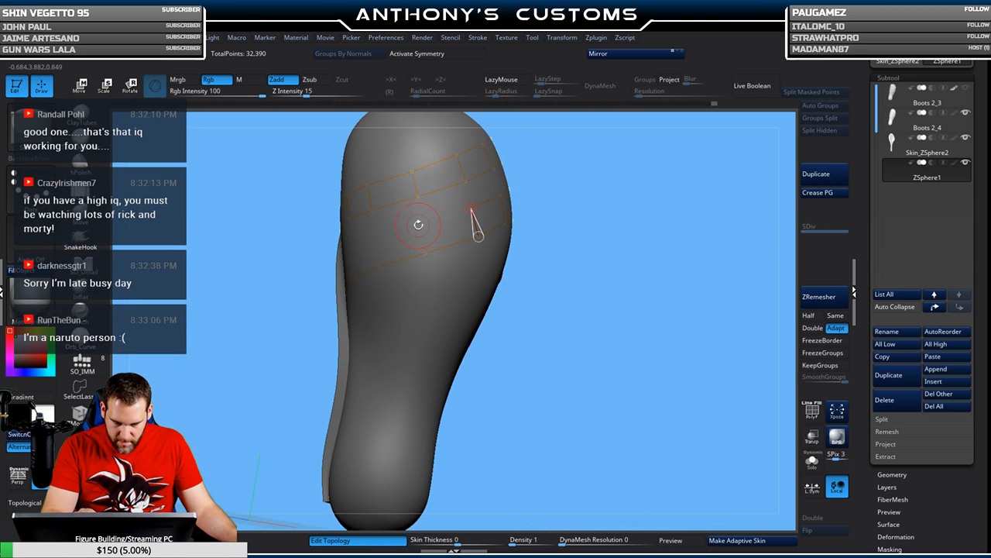
left_click(418, 224)
left_click(426, 253)
- Continue the second strap's quads toward the opposite edge with two further upper points joined to the lower chain
left_click_drag(576, 231, 619, 221)
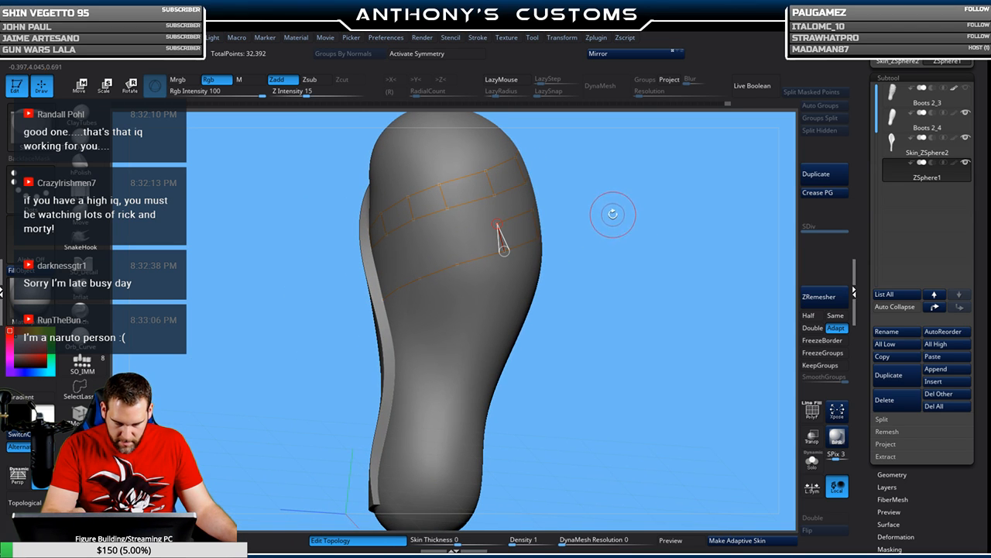
left_click(452, 234)
left_click(457, 264)
left_click_drag(579, 208, 601, 212)
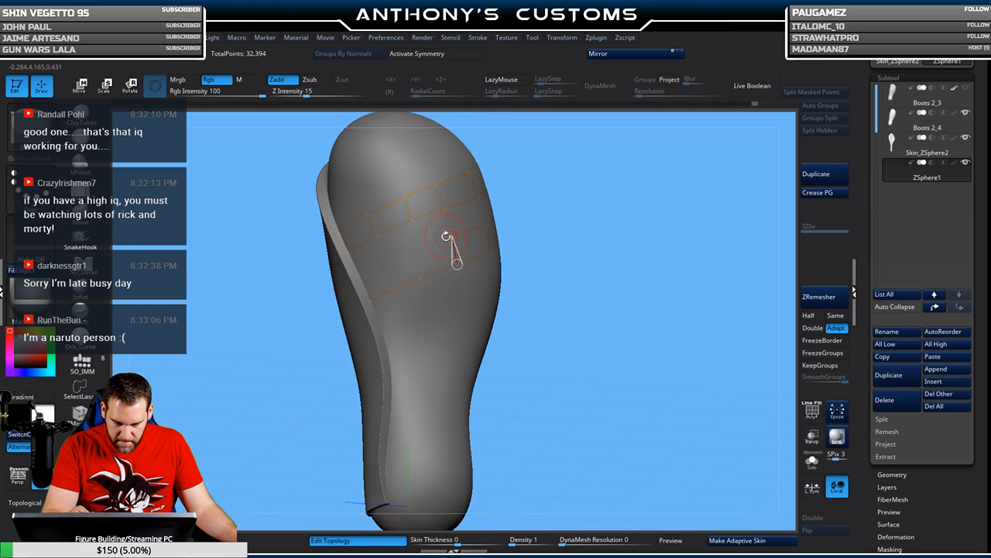
left_click(412, 249)
left_click(419, 277)
- Close the second strap's last quads against the side strip's opposite edge
left_click_drag(549, 224, 517, 217)
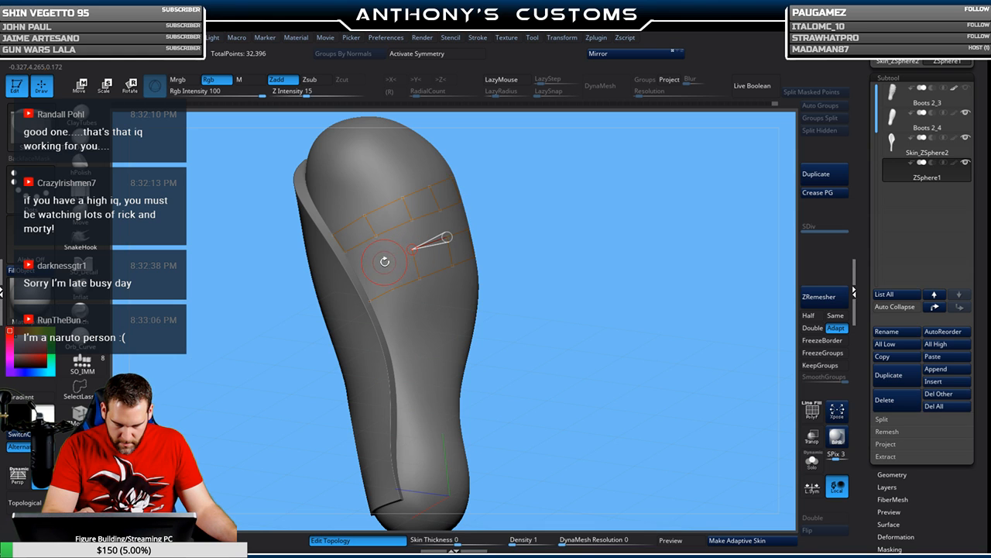
left_click(393, 289)
left_click_drag(535, 211, 513, 206)
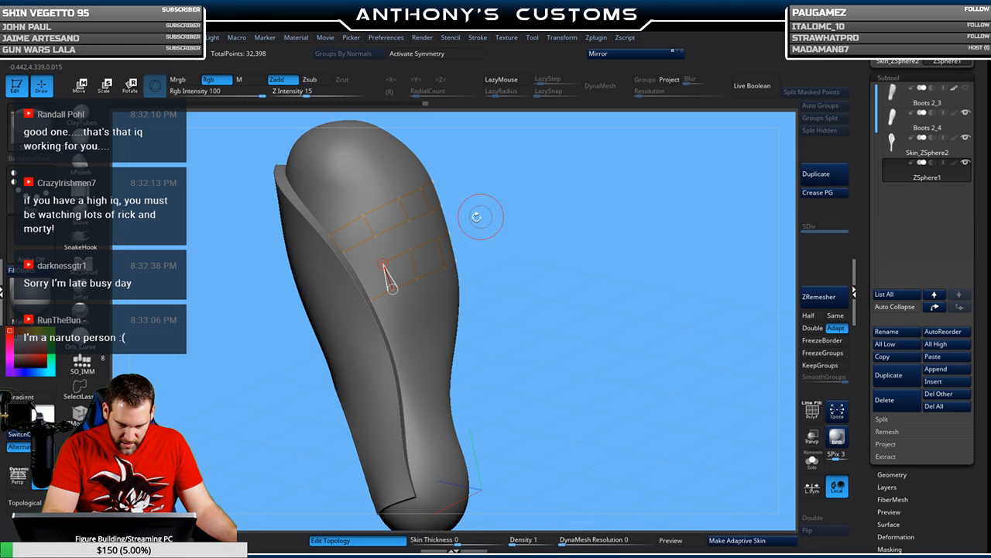
left_click(360, 277)
mouse_move(577, 277)
left_mouse_down()
mouse_move(669, 247)
mouse_move(657, 255)
left_mouse_up()
- Move the second strap's upper and lower points around the boot to even out its width and quad spacing
key("w")
mouse_move(623, 211)
left_mouse_down()
mouse_move(627, 227)
mouse_move(630, 218)
left_mouse_up()
mouse_move(412, 250)
left_mouse_down()
mouse_move(451, 264)
mouse_move(421, 275)
left_mouse_up()
left_click_drag(524, 177, 573, 215)
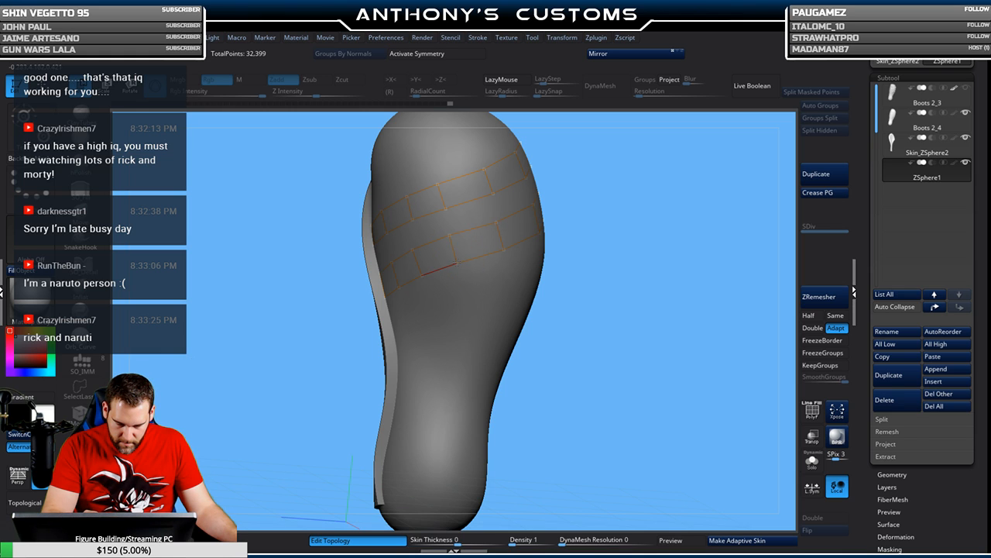
left_click(496, 221)
left_click_drag(630, 215, 592, 210)
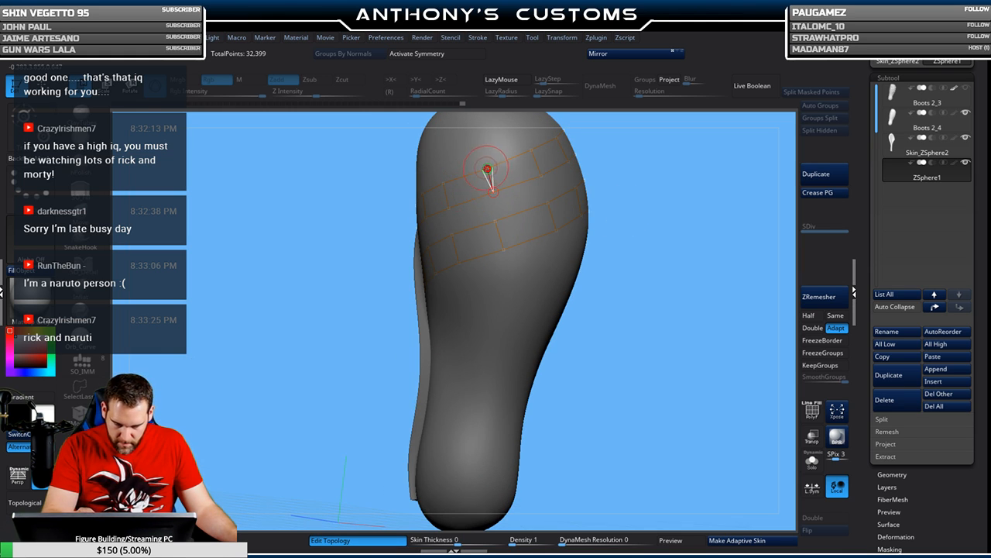
left_click_drag(648, 209, 572, 209)
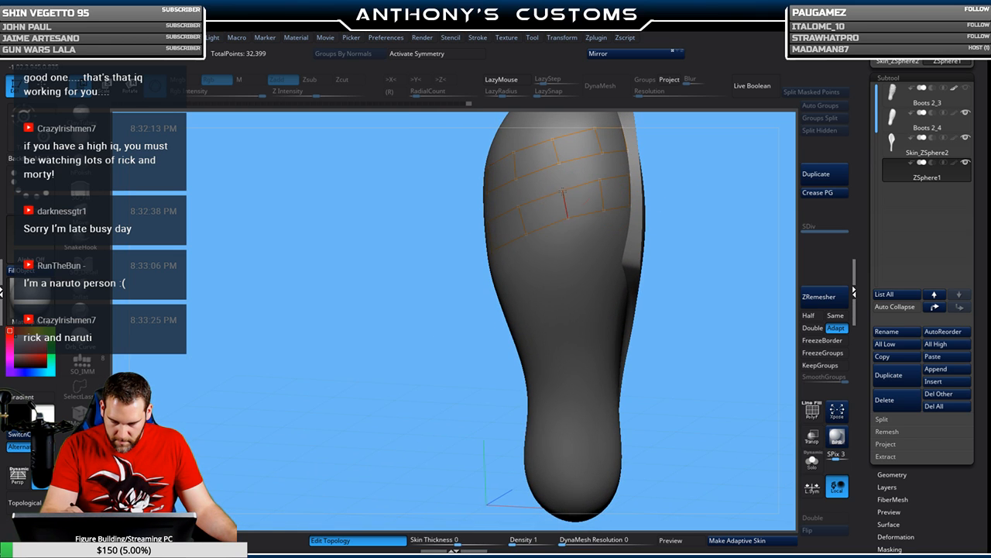
left_click_drag(743, 185, 621, 186)
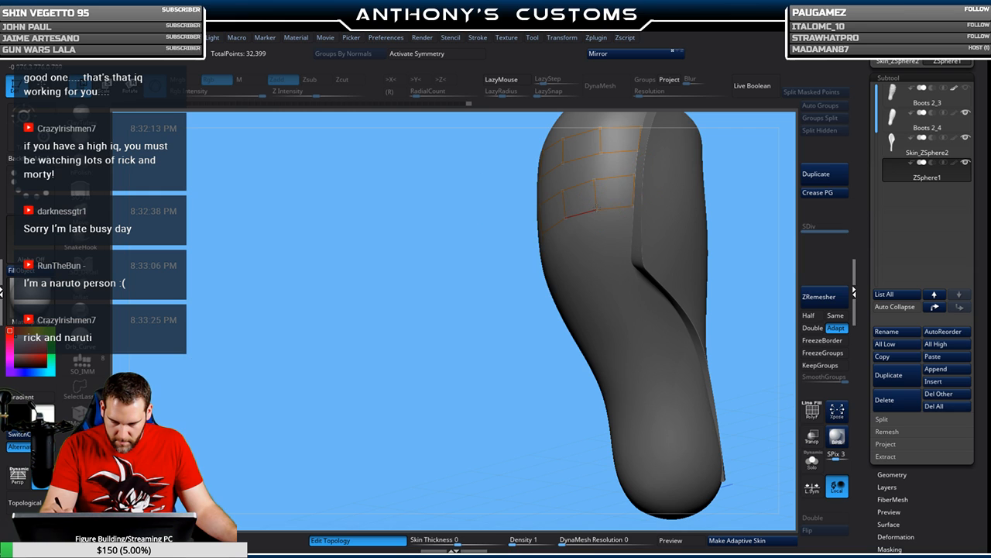
left_click_drag(516, 294, 351, 417)
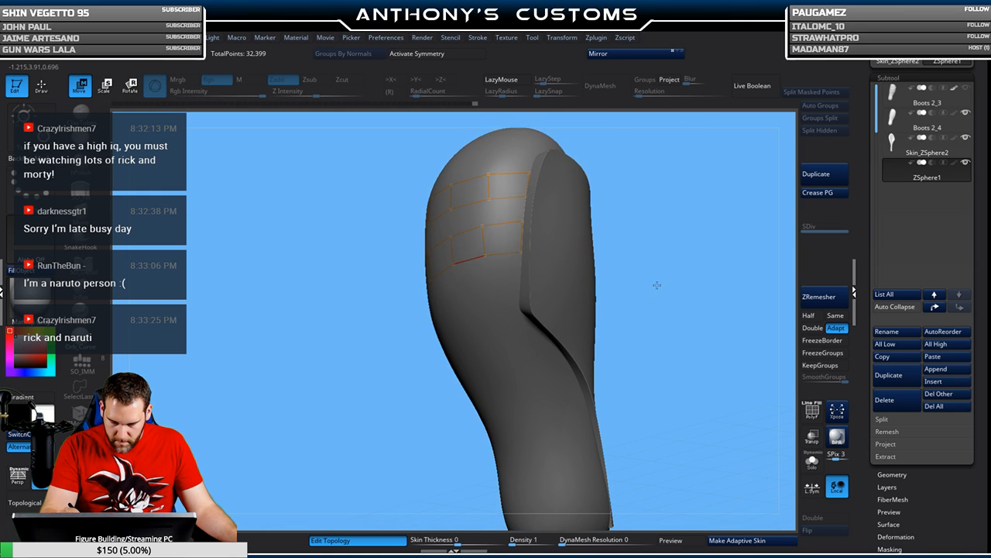
- Check both straps on the whole boot and adjust the second strap's points where it meets the side strip
left_click_drag(659, 285, 651, 249, "alt")
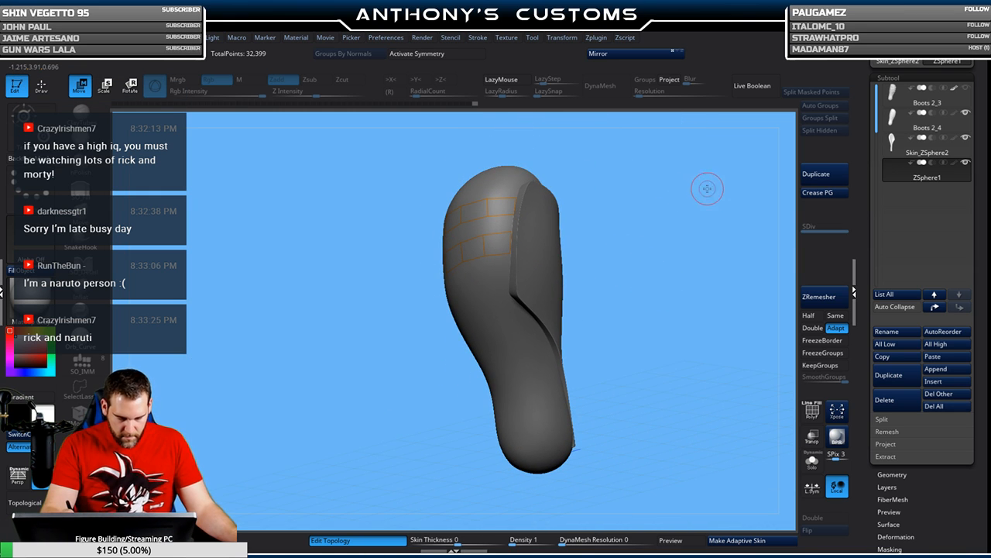
left_click_drag(646, 281, 666, 303)
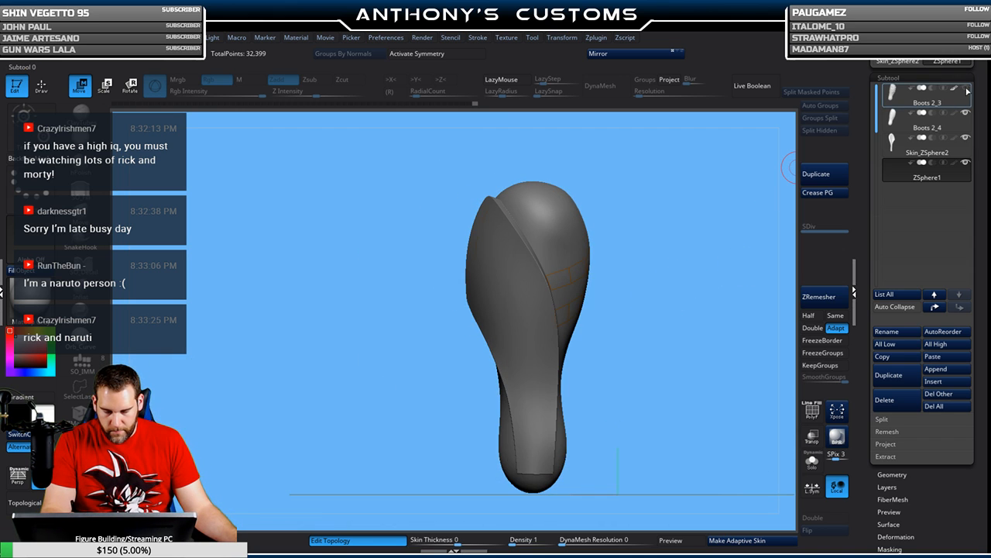
mouse_move(714, 262)
left_mouse_down()
mouse_move(593, 282)
mouse_move(665, 260)
mouse_move(660, 317)
mouse_move(653, 293)
mouse_move(675, 287)
mouse_move(716, 251)
mouse_move(628, 276)
mouse_move(612, 265)
left_mouse_up()
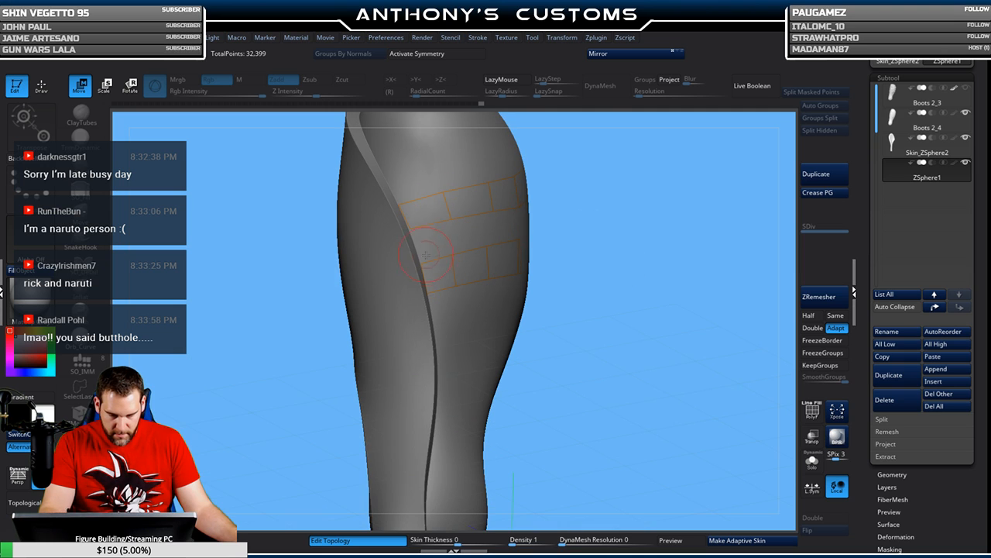
left_click_drag(418, 260, 522, 237)
mouse_move(644, 231)
left_mouse_down()
mouse_move(598, 224)
mouse_move(612, 221)
left_mouse_up()
left_click_drag(701, 194, 771, 186)
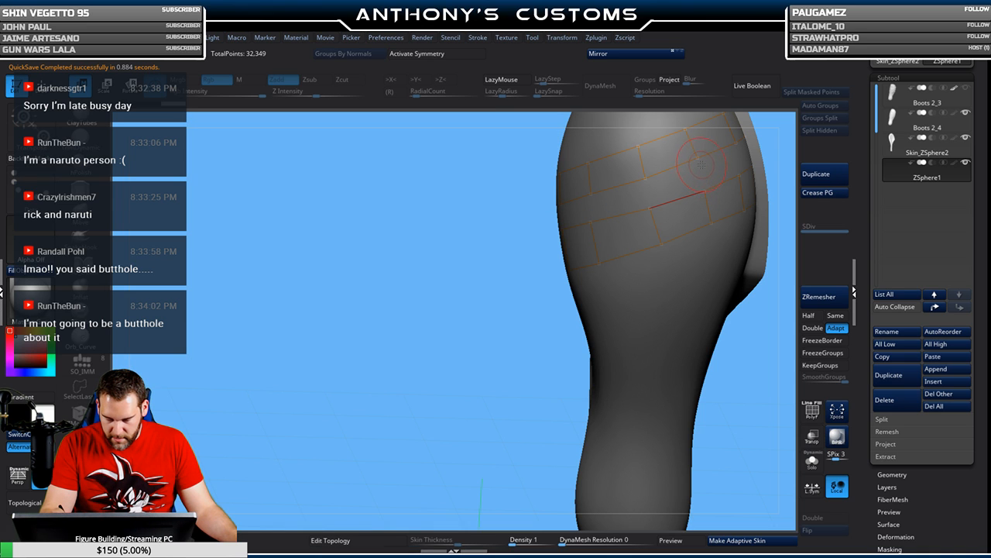
- Turn Edit Topology back on for the ZSphere and adjust the second strap's points on the rounded side
mouse_move(495, 316)
left_mouse_down()
mouse_move(463, 325)
mouse_move(483, 319)
left_mouse_up()
left_click(330, 540)
left_click_drag(374, 475, 708, 206)
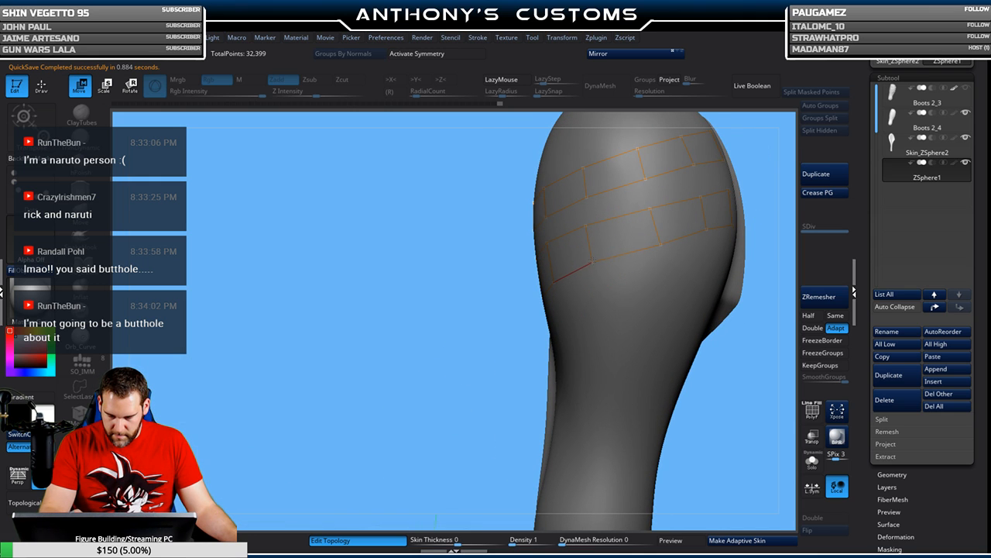
mouse_move(763, 199)
left_mouse_down()
mouse_move(515, 287)
mouse_move(653, 222)
left_mouse_up()
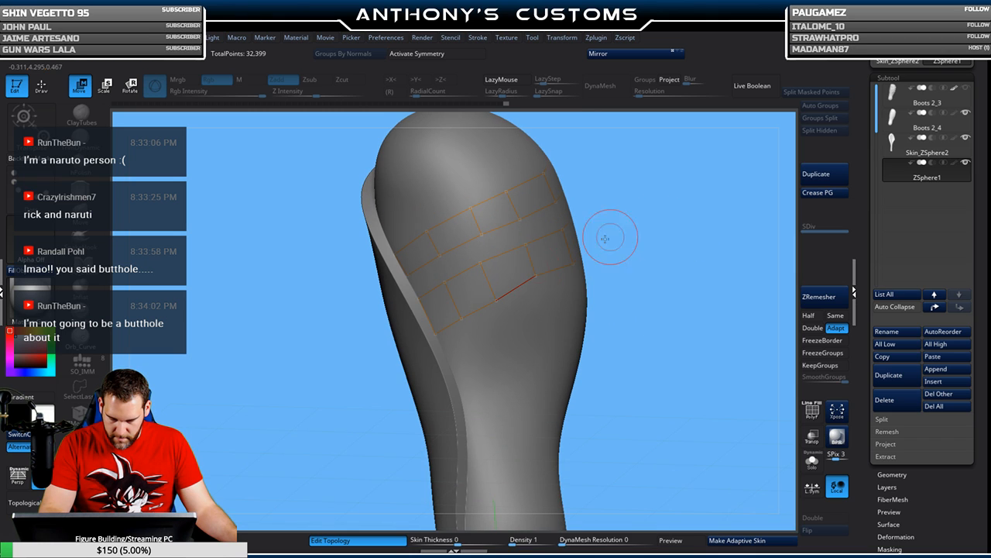
- Reposition the second strap's lower points near the side strip's opposite edge to straighten its lower border
left_click_drag(494, 293, 458, 311)
mouse_move(604, 252)
left_mouse_down()
mouse_move(702, 235)
mouse_move(699, 222)
mouse_move(658, 222)
left_mouse_up()
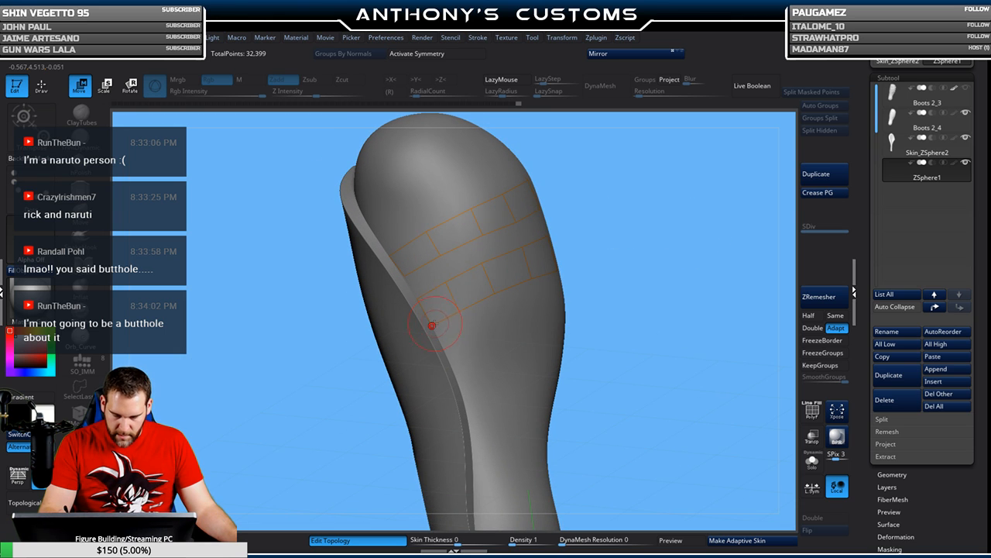
left_click_drag(431, 322, 459, 308)
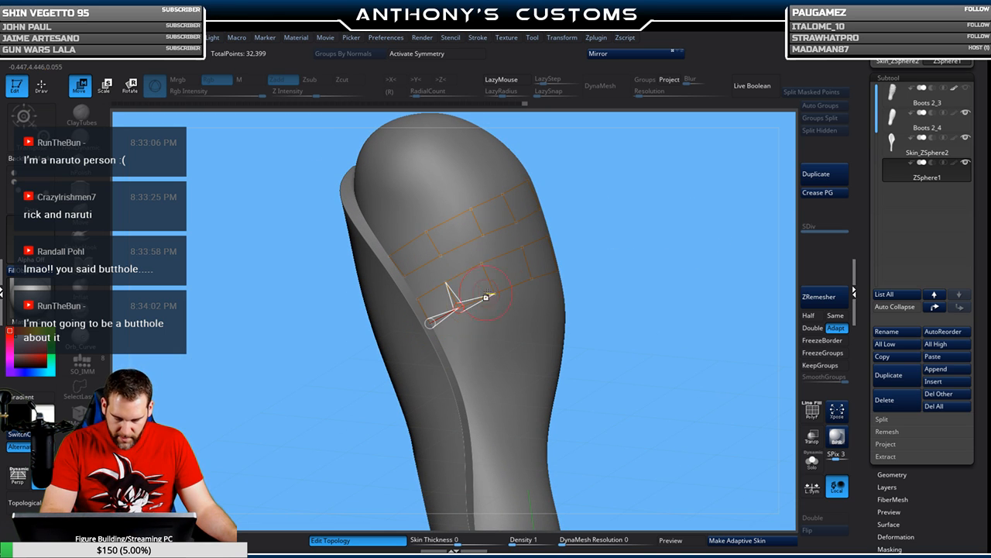
left_click(495, 293)
- Shift the second strap's middle points on the boot's rounded side to line up its quads and match the first strap
left_click_drag(613, 247, 536, 272)
left_click_drag(730, 219, 672, 245)
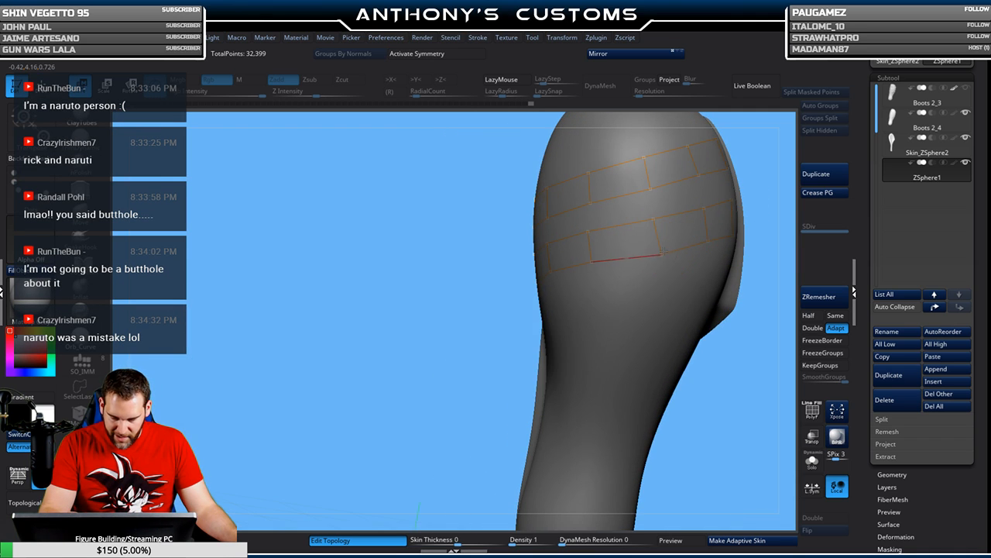
left_click_drag(767, 186, 755, 189)
left_click(547, 243)
left_click_drag(741, 208, 718, 208)
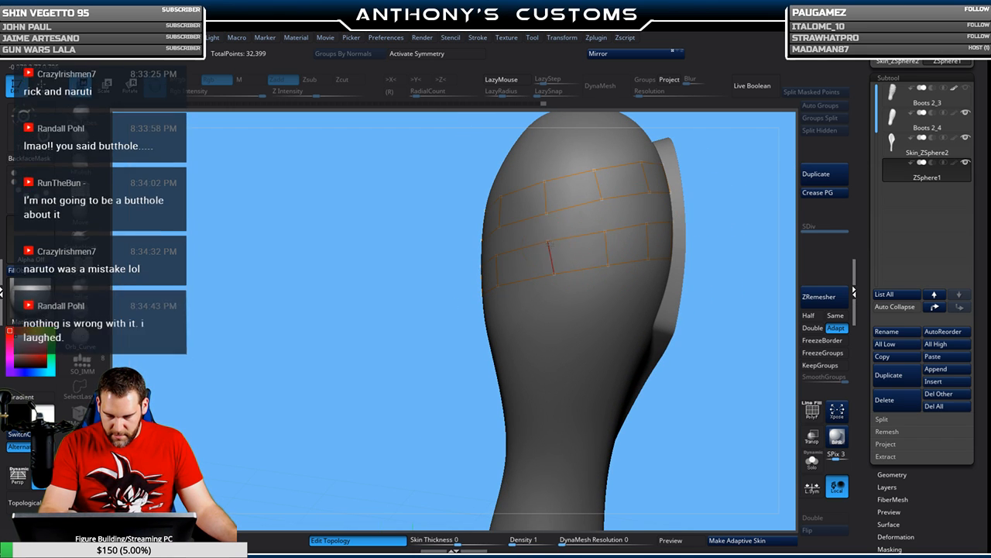
mouse_move(742, 200)
left_mouse_down()
mouse_move(719, 213)
mouse_move(754, 227)
mouse_move(752, 206)
left_mouse_up()
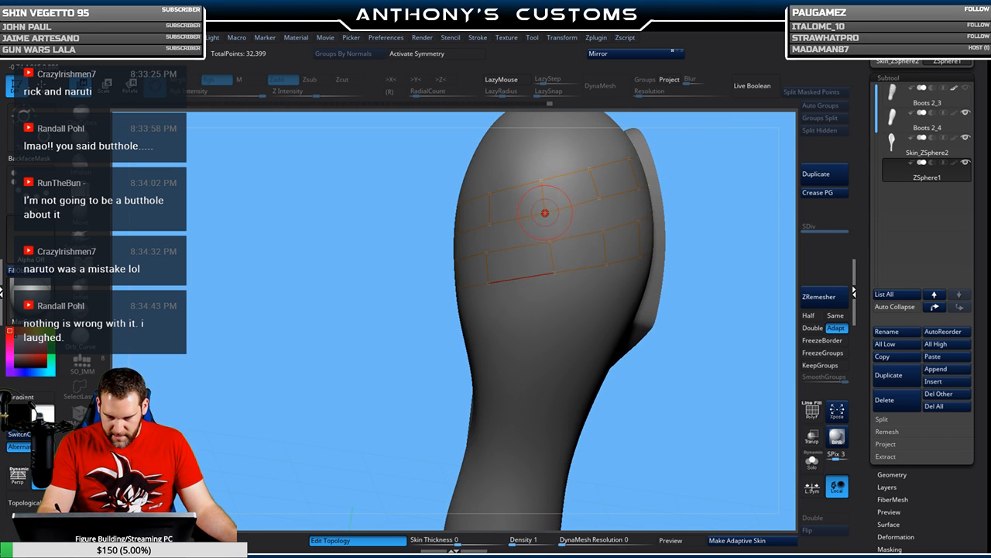
- Adjust the second strap's end point at the side strip and a lower middle point on the boot's rounded side
left_click_drag(737, 210, 686, 211)
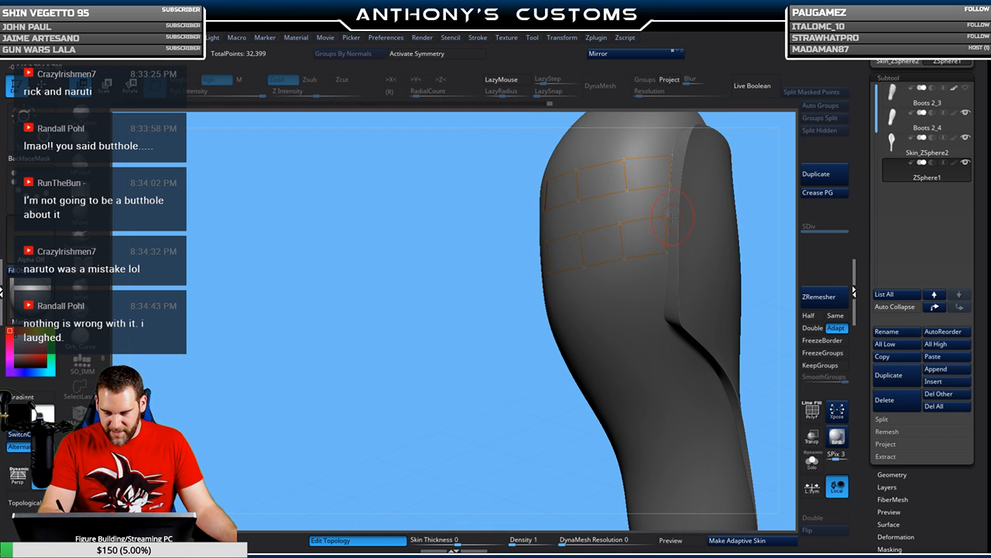
left_click(667, 224)
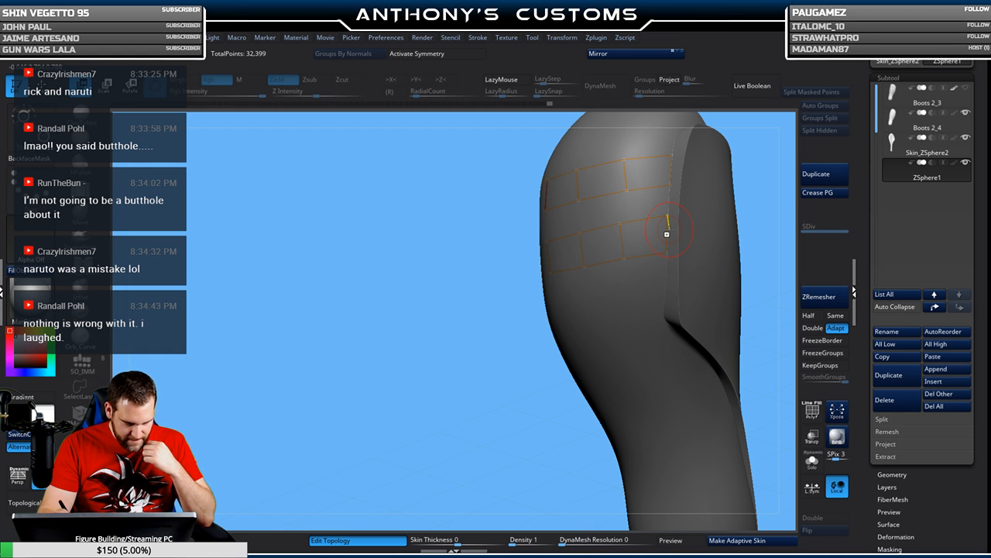
left_click_drag(448, 336, 501, 370)
left_click_drag(586, 233, 502, 255)
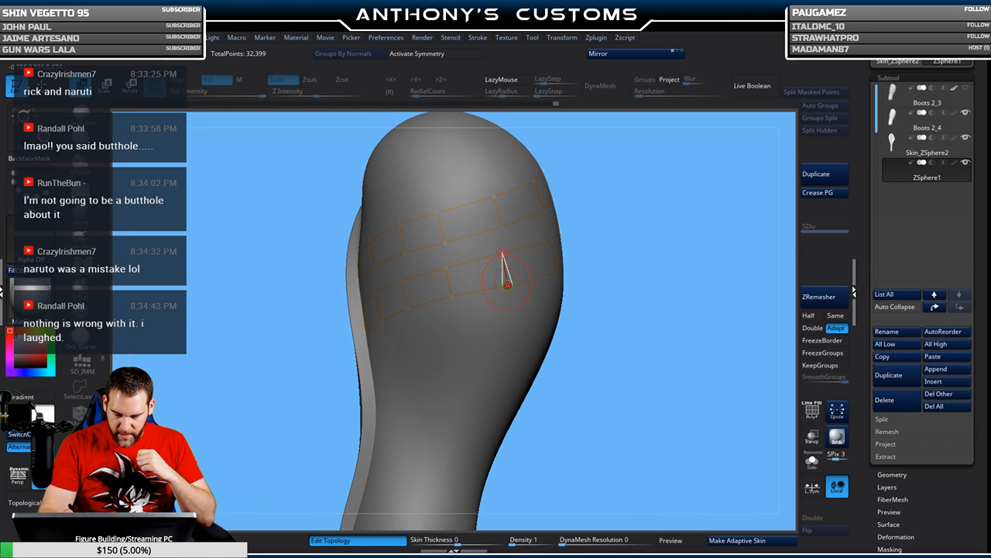
left_click(506, 282)
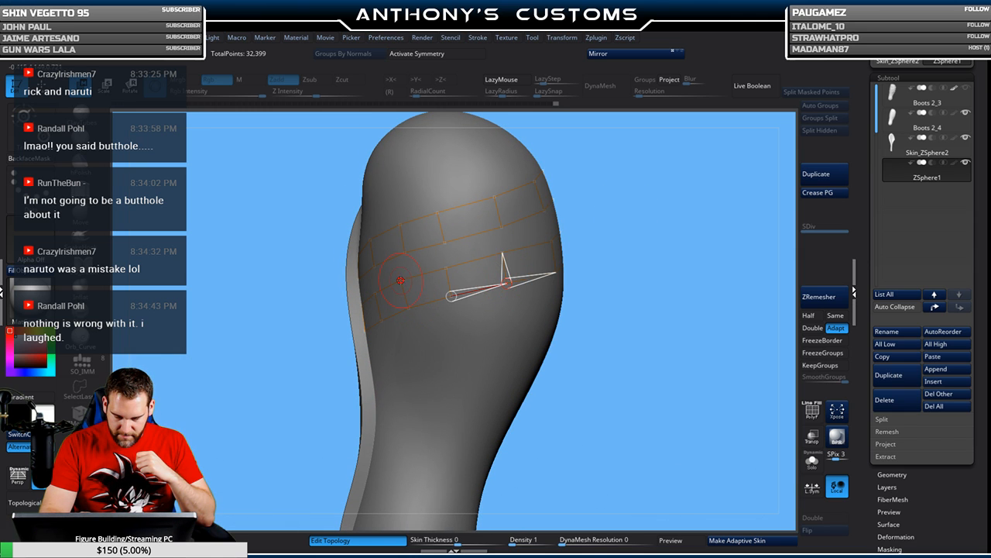
- Reposition the second strap's points where it meets the side strip's long curved edge to even out its end quad
left_click_drag(613, 207, 652, 193)
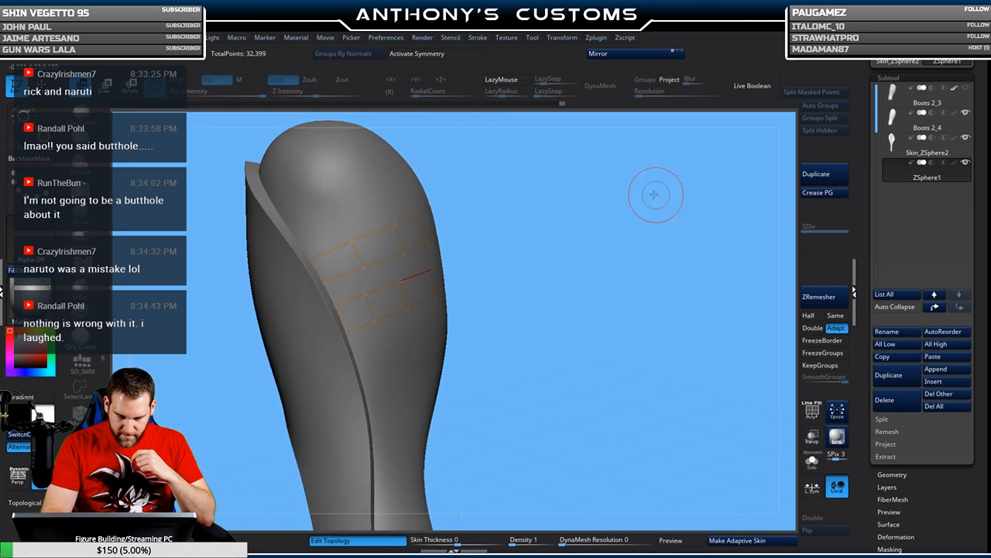
left_click(332, 302)
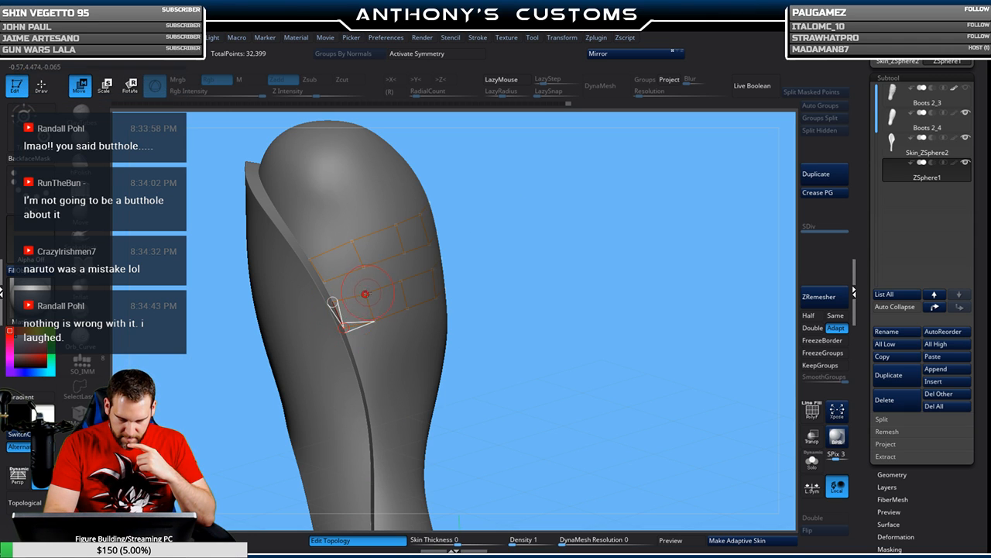
left_click(364, 291)
left_click(375, 317)
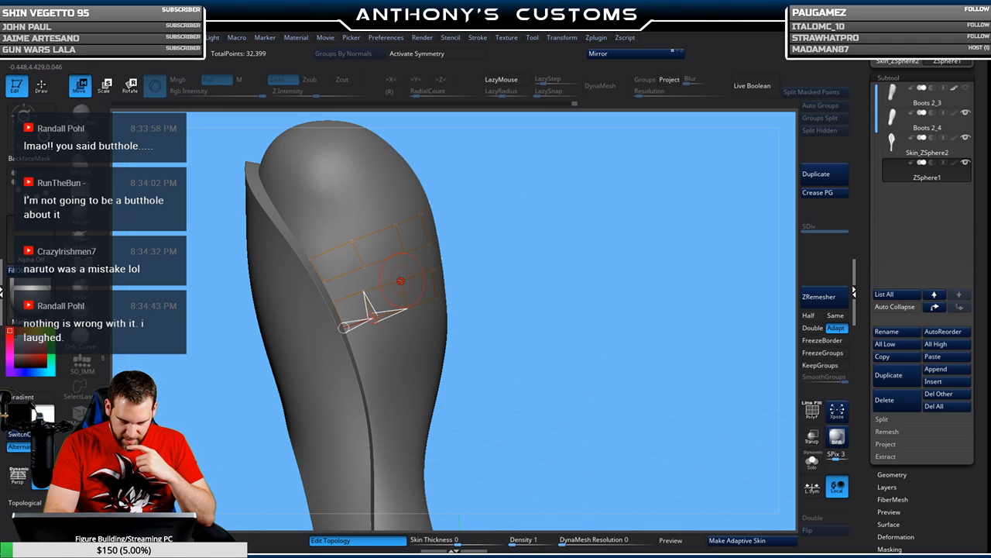
left_click_drag(547, 239, 452, 294)
mouse_move(598, 216)
left_mouse_down()
mouse_move(614, 214)
mouse_move(601, 203)
left_mouse_up()
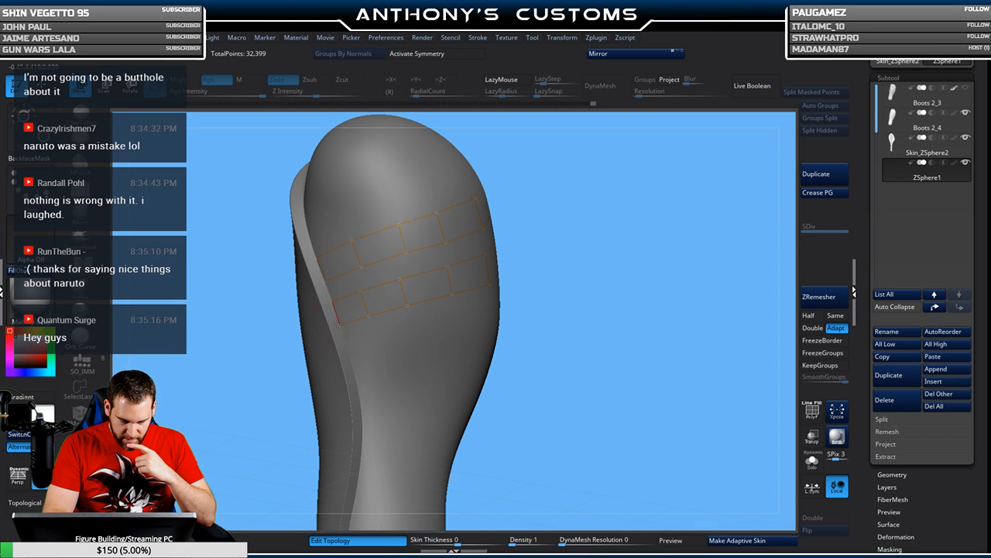
- Raise the second strap's lower points near the side strip's opposite edge to smooth its lower border
left_click_drag(602, 240, 576, 227)
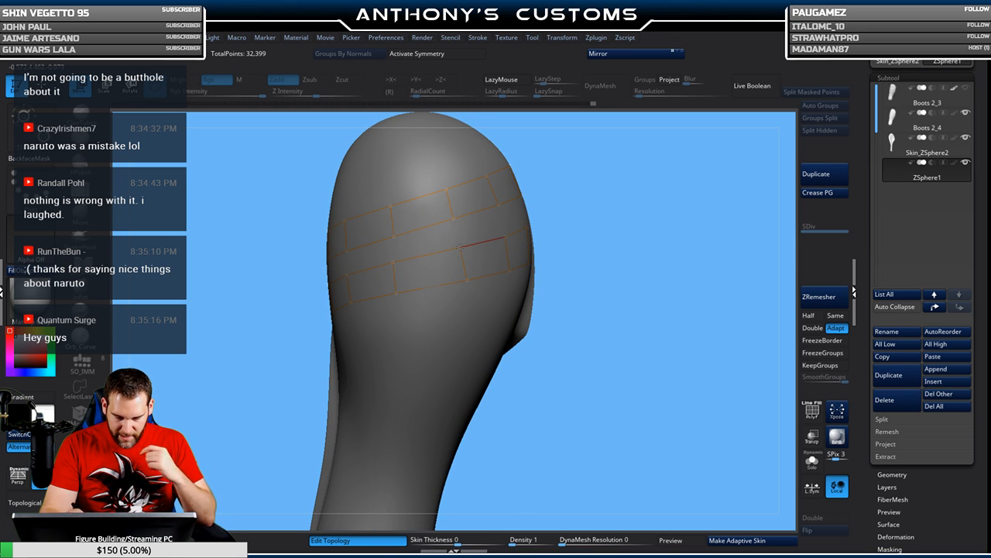
left_click_drag(571, 168, 606, 218)
left_click_drag(629, 178, 649, 201)
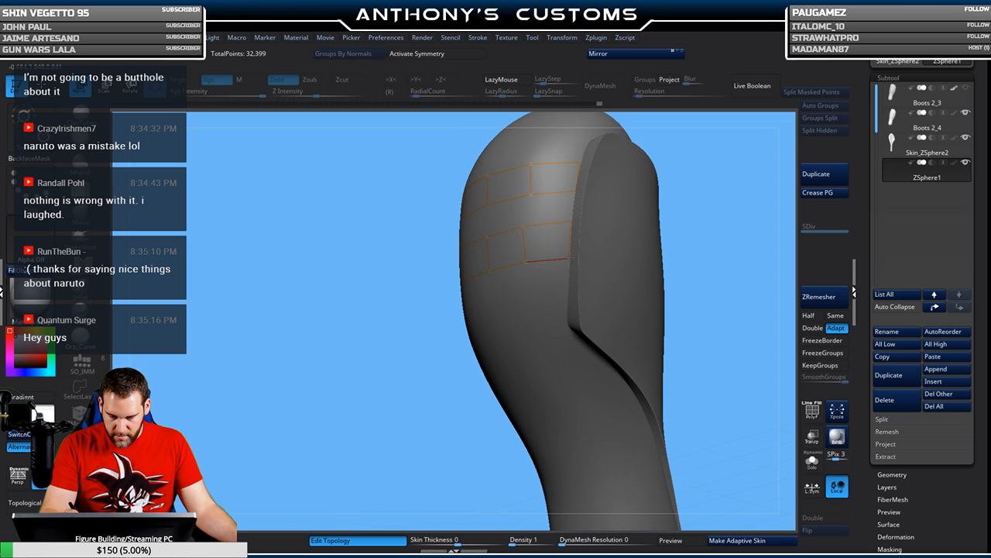
left_click(526, 262)
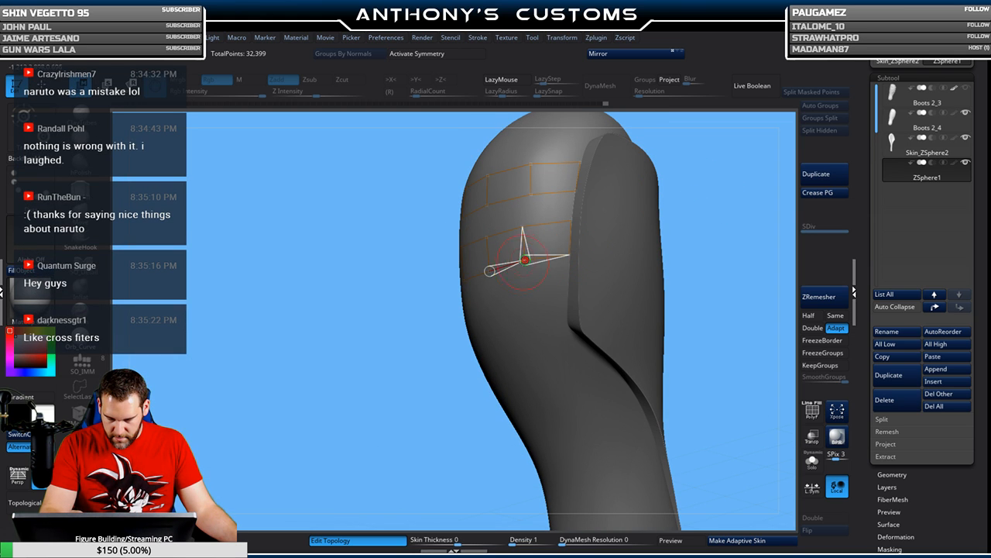
left_click_drag(370, 407, 380, 390)
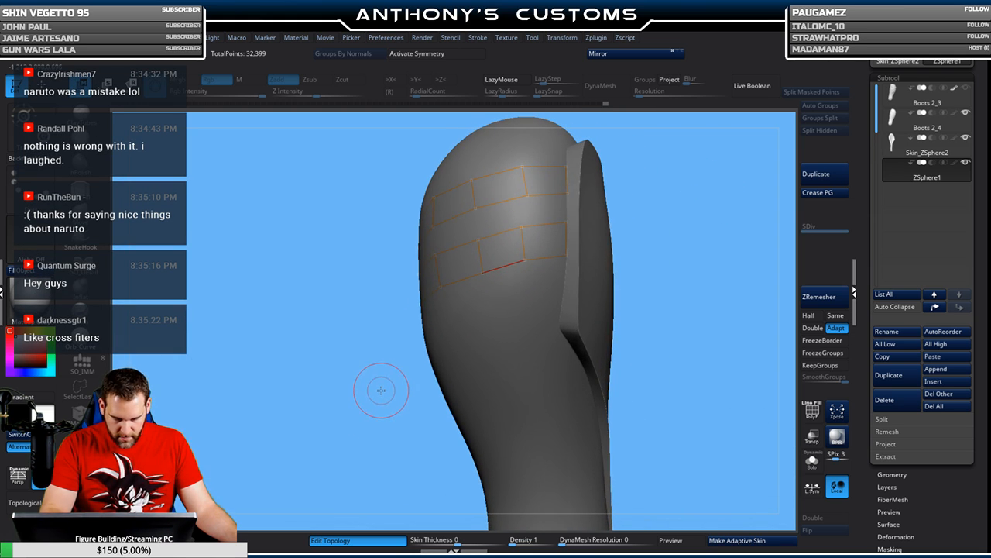
left_click_drag(582, 219, 653, 195)
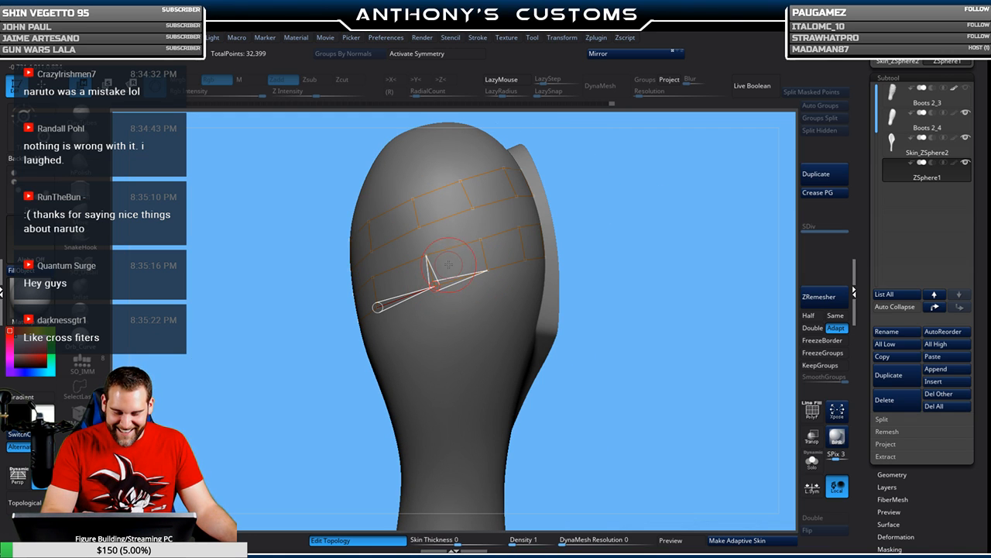
- Shift the second strap's upper and lower middle points on the rounded side to even the strap's width
left_click(481, 240)
left_click_drag(742, 203, 649, 194)
left_click_drag(586, 216, 530, 213)
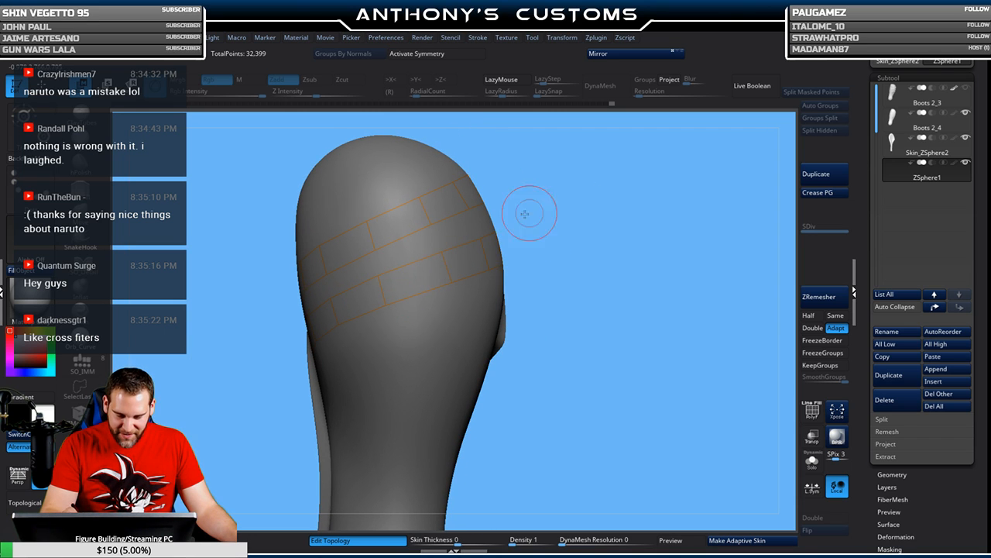
left_click(394, 302)
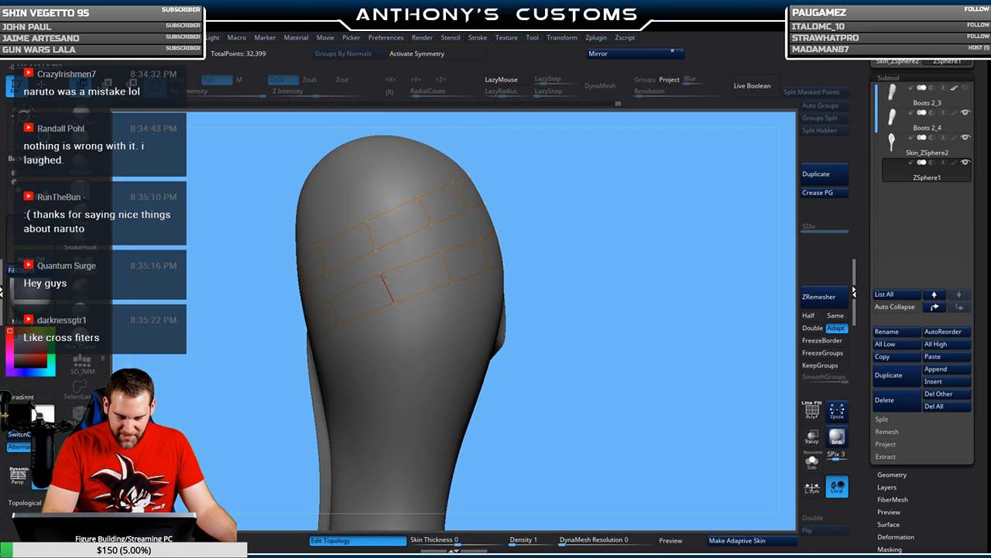
left_click(452, 282)
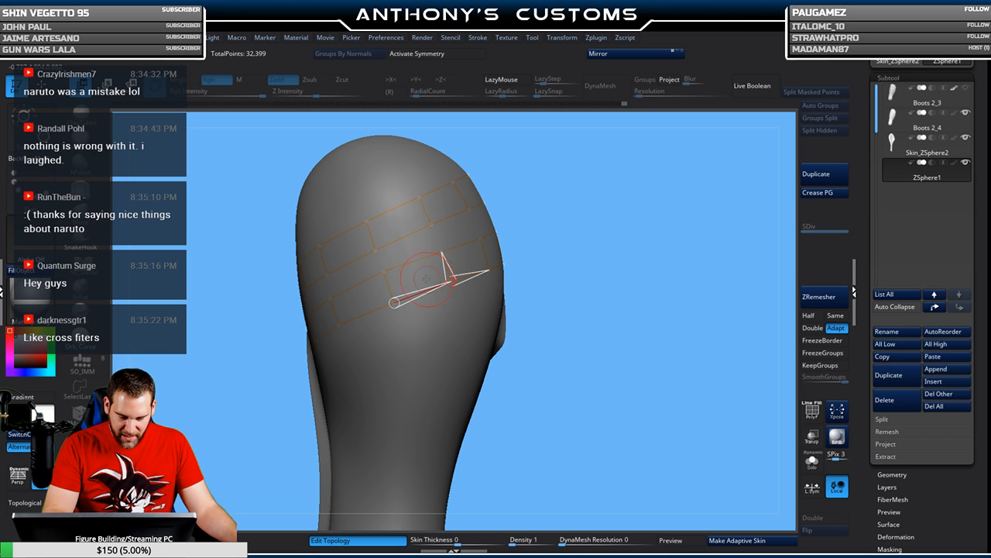
mouse_move(577, 209)
left_mouse_down()
mouse_move(551, 230)
mouse_move(570, 223)
left_mouse_up()
left_click(397, 303)
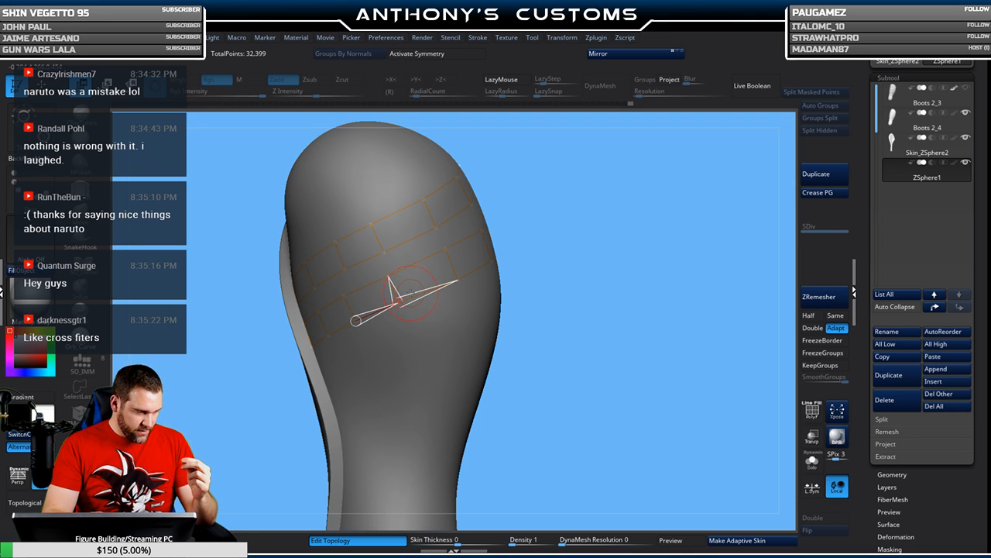
- Adjust the first strap's upper and lower points beside the side strip's long curved edge
left_click_drag(620, 262, 646, 226)
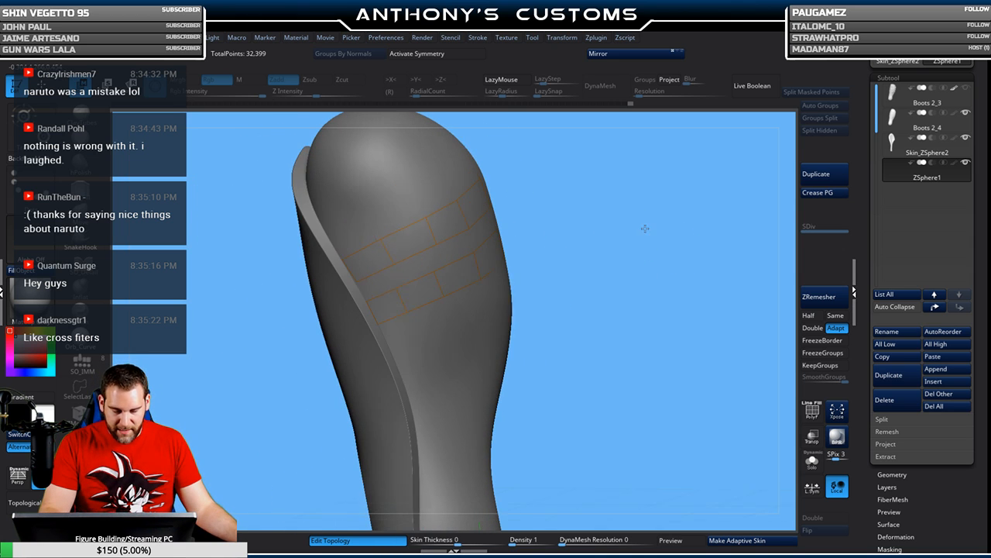
left_click(383, 240)
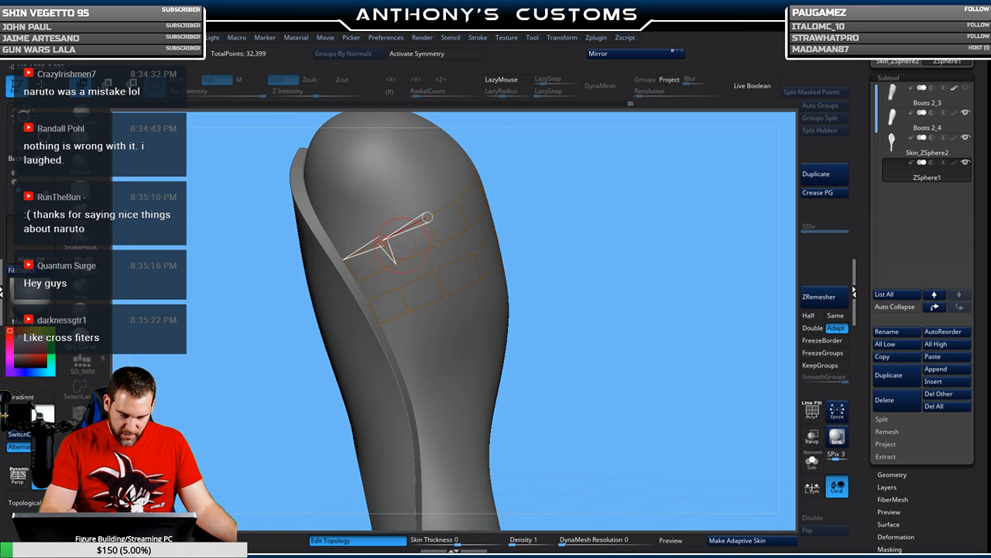
left_click(358, 282)
left_click(395, 265)
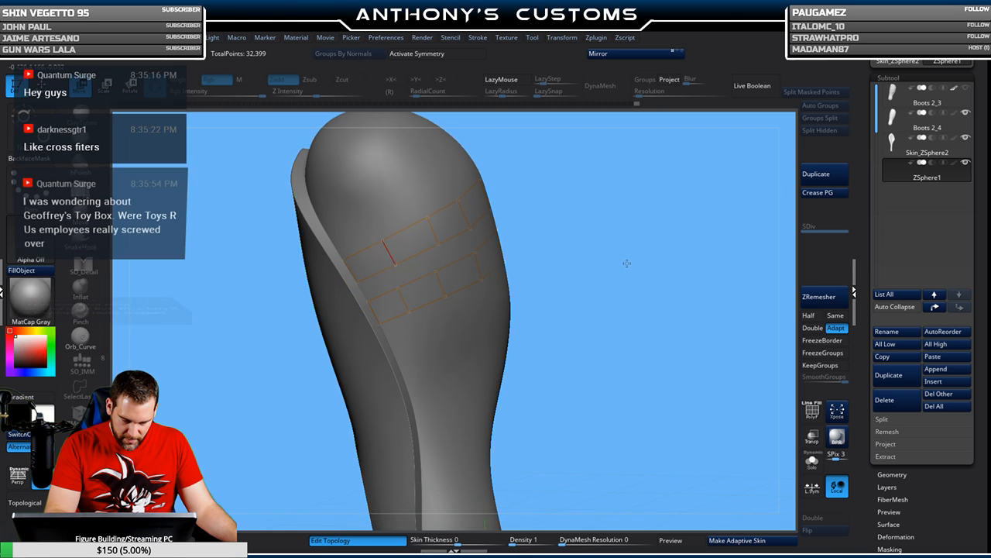
left_click(628, 265)
- Check both straps around the whole boot and align the first strap's upper border points on the rounded side
left_click_drag(622, 230, 592, 304, "alt")
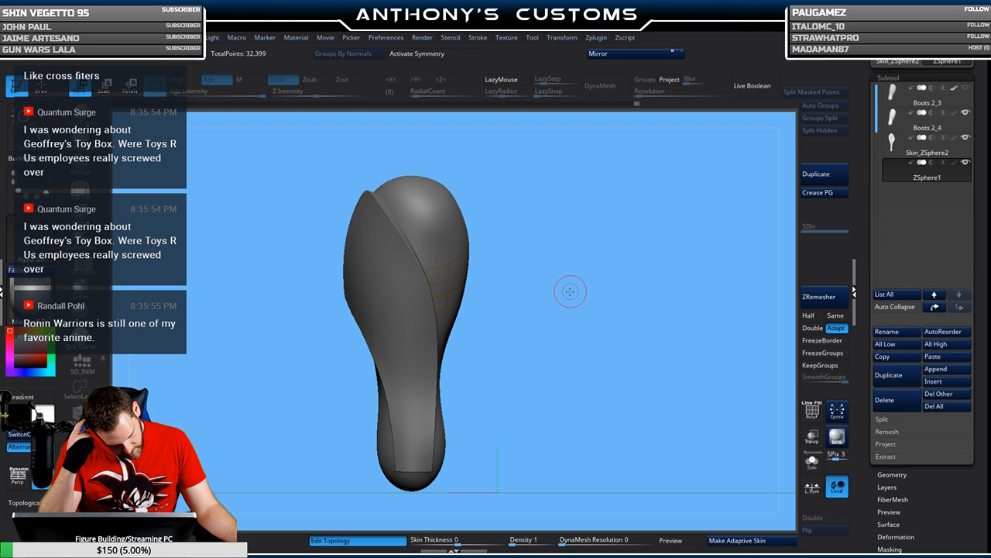
mouse_move(570, 291)
left_mouse_down()
mouse_move(612, 335)
mouse_move(558, 310)
mouse_move(517, 313)
mouse_move(567, 283)
mouse_move(556, 310)
mouse_move(607, 301)
mouse_move(590, 267)
mouse_move(617, 284)
mouse_move(587, 314)
mouse_move(591, 340)
mouse_move(630, 245)
mouse_move(620, 242)
left_mouse_up()
key("space")
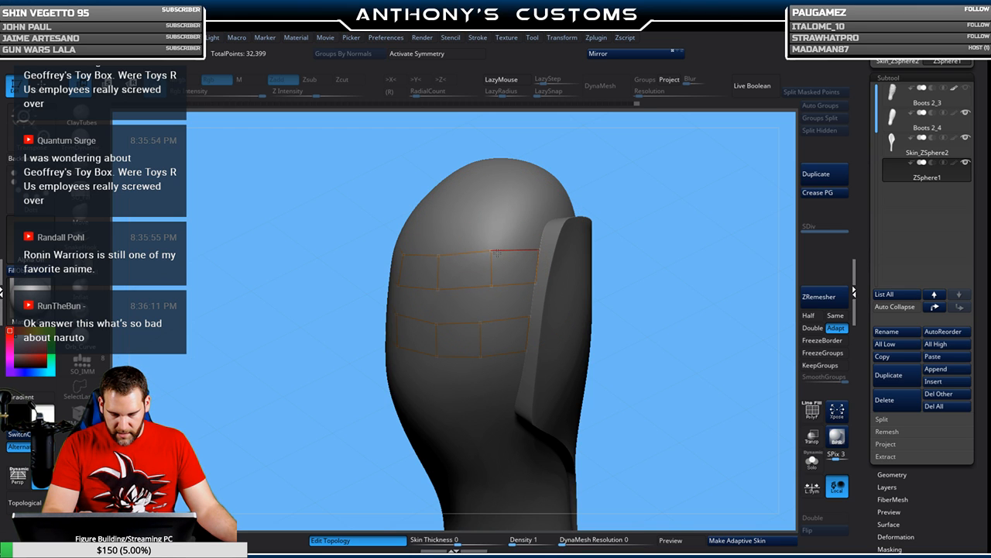
left_click_drag(613, 217, 673, 203)
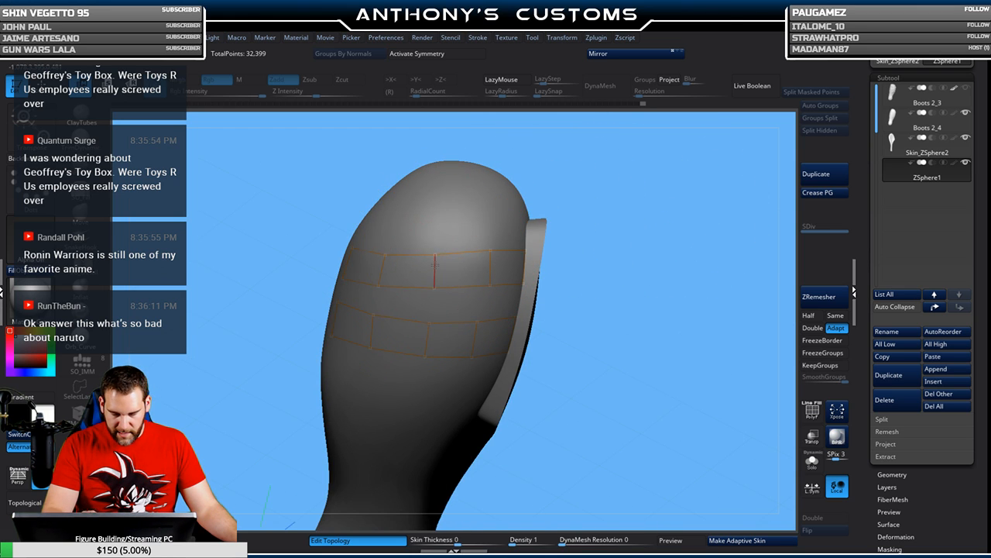
left_click_drag(602, 237, 411, 250)
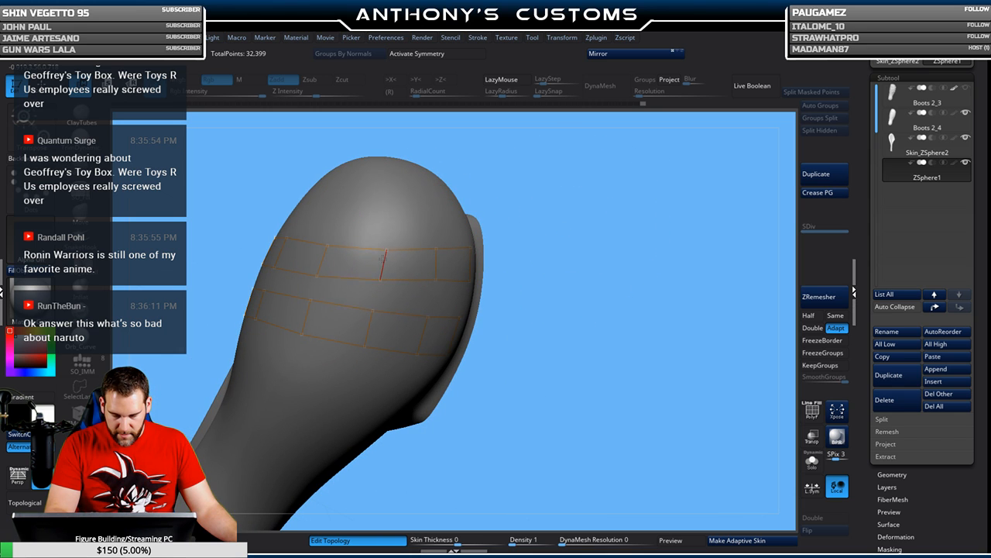
left_click_drag(539, 245, 652, 252)
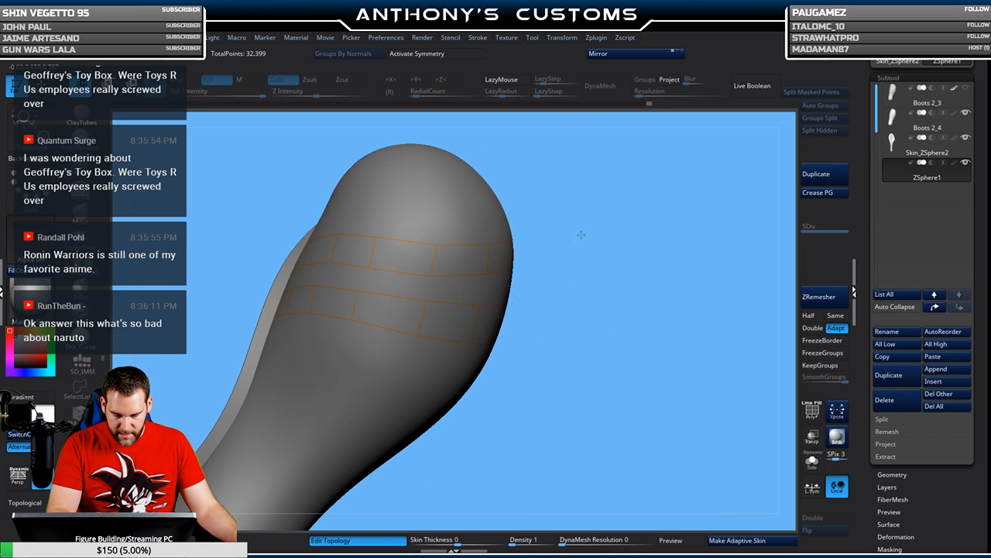
key("space")
mouse_move(580, 224)
left_mouse_down()
mouse_move(532, 208)
mouse_move(507, 215)
left_mouse_up()
key("space")
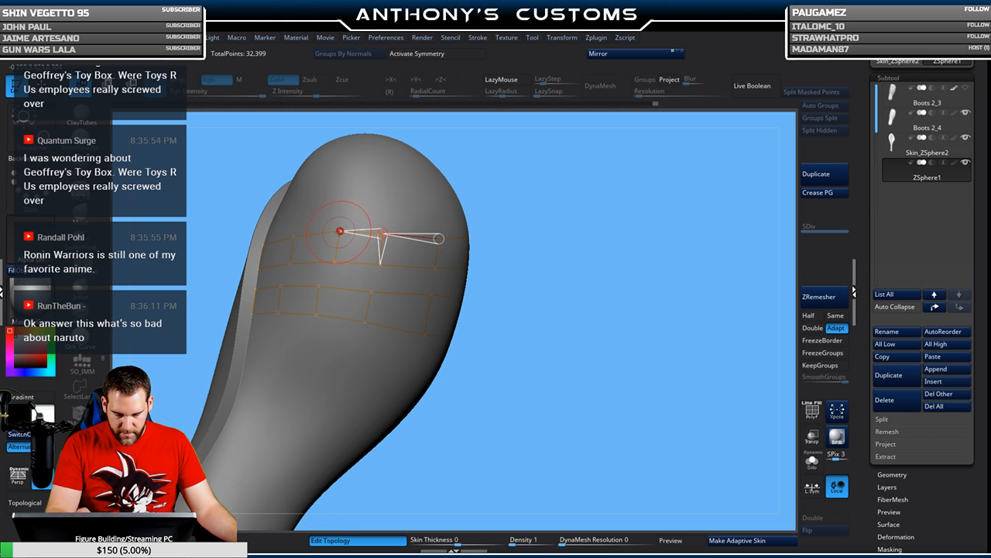
- Reposition the first strap's points across the rounded side toward the side strip's opposite edge
left_click_drag(536, 206, 522, 237)
mouse_move(704, 182)
left_mouse_down()
mouse_move(704, 160)
mouse_move(587, 194)
mouse_move(642, 204)
mouse_move(628, 203)
left_mouse_up()
left_click_drag(604, 240, 664, 206)
left_click(416, 262)
left_click_drag(469, 197, 602, 211)
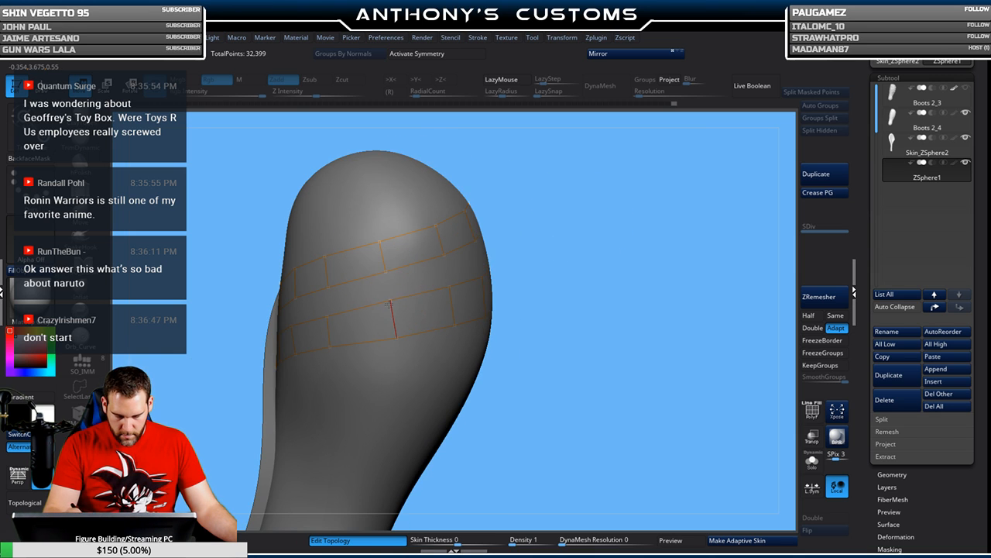
left_click_drag(524, 261, 502, 240)
left_click(486, 240)
left_click(478, 209)
left_click(527, 196)
- Move the second strap's upper and lower points beside the side strip to make its end quads follow the first strap
mouse_move(680, 203)
left_mouse_down()
mouse_move(653, 200)
mouse_move(580, 251)
left_mouse_up()
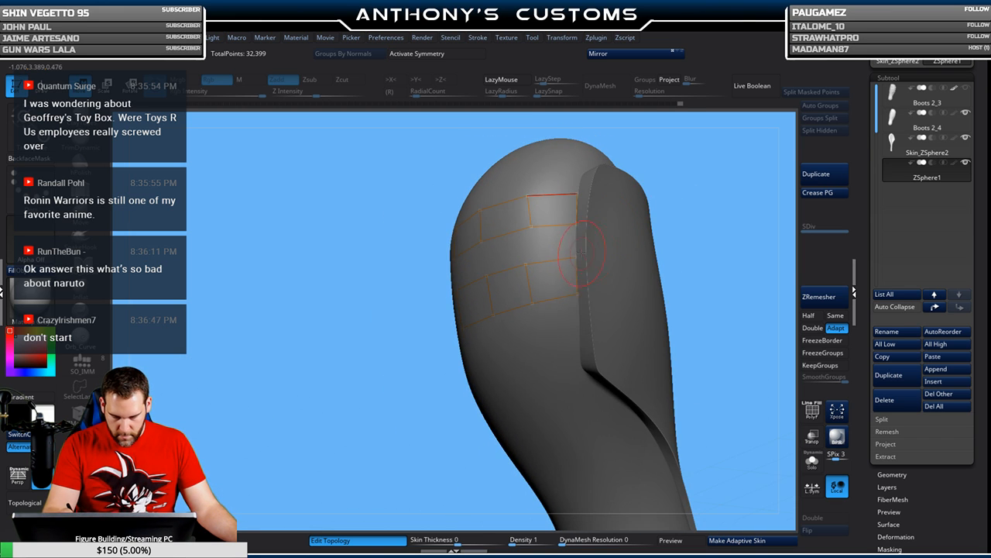
left_click(577, 255)
left_click(525, 263)
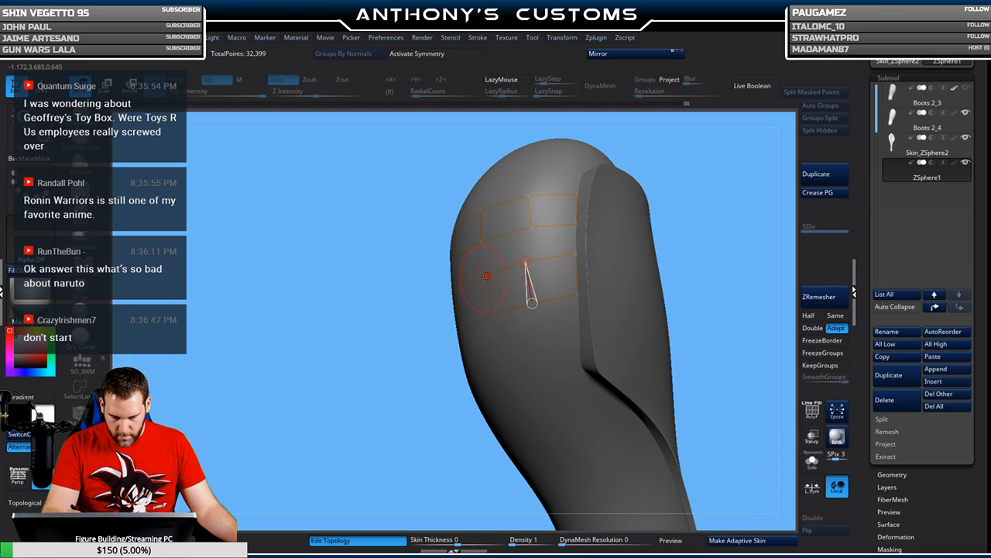
left_click(491, 308)
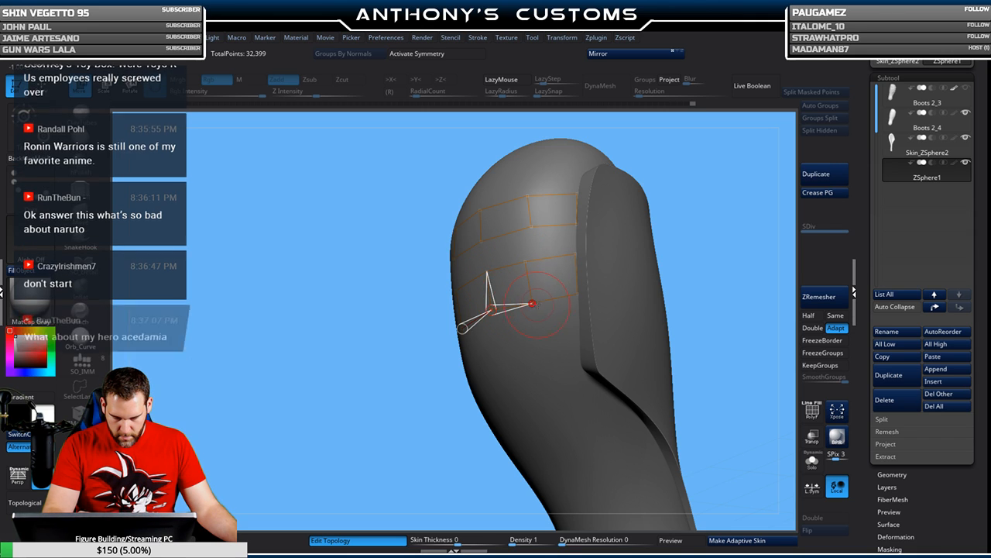
left_click(533, 300)
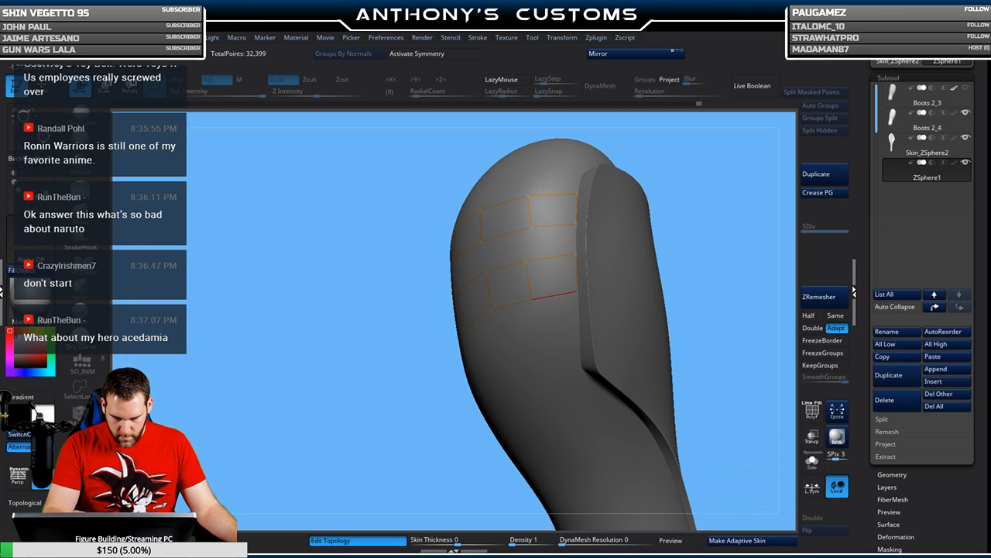
left_click(532, 296)
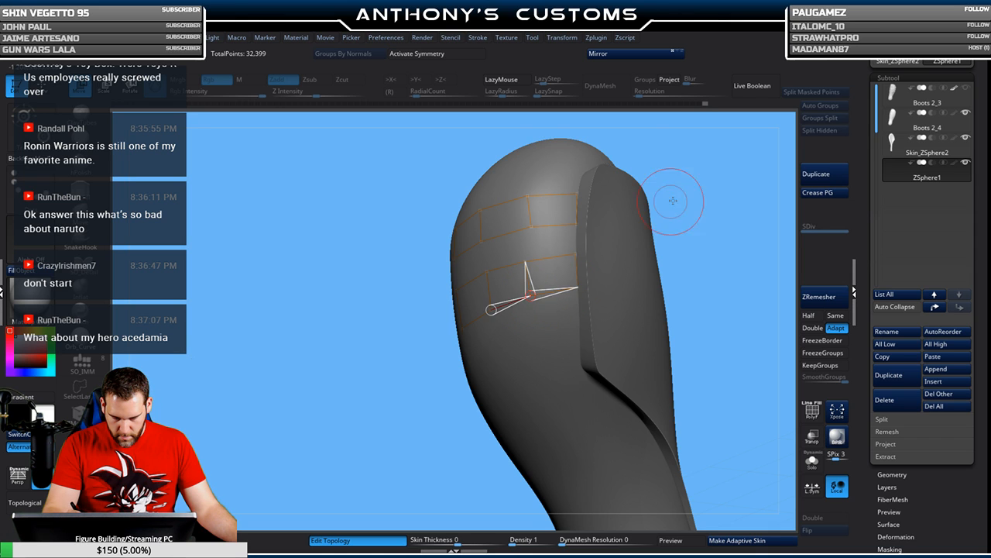
- Nudge the second strap's lower border points across the rounded side to form a smooth, continuous line
left_click_drag(678, 191, 724, 189)
left_click(529, 294)
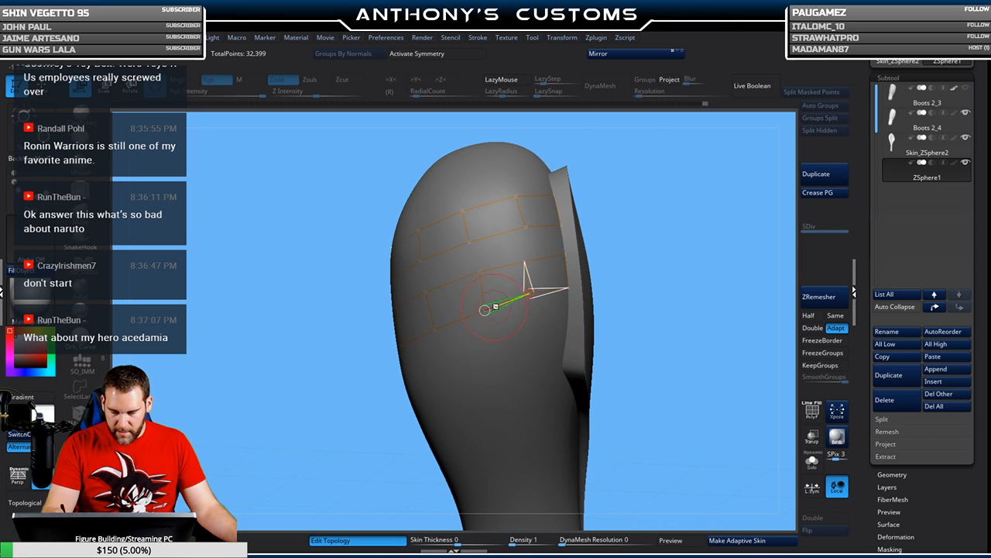
left_click(484, 309)
mouse_move(708, 217)
left_mouse_down()
mouse_move(640, 228)
mouse_move(544, 223)
left_mouse_up()
left_click(473, 291)
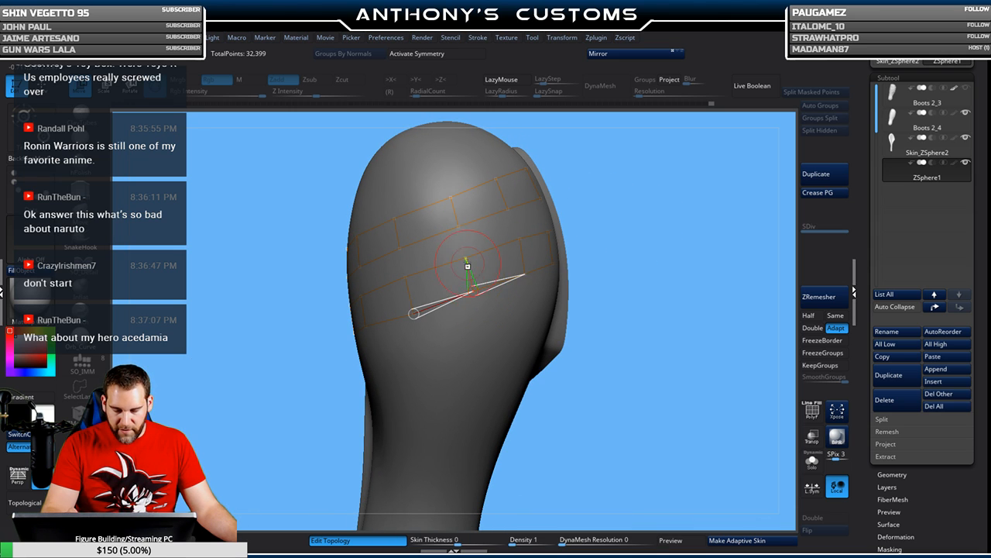
left_click_drag(613, 210, 418, 302)
left_click_drag(582, 228, 611, 212)
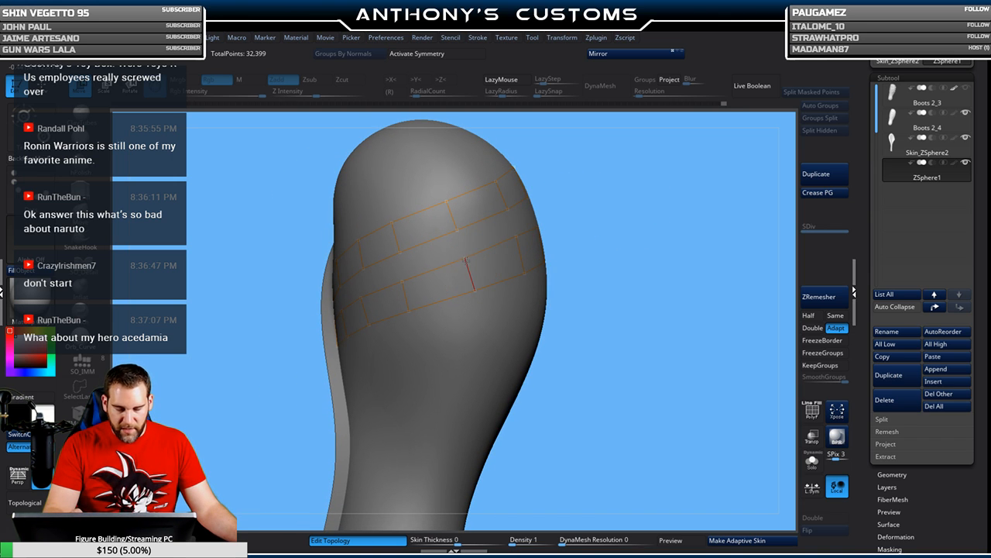
- Check the second strap around the rounded side and nudge its border points near the side strip into line
left_click_drag(594, 214, 612, 205)
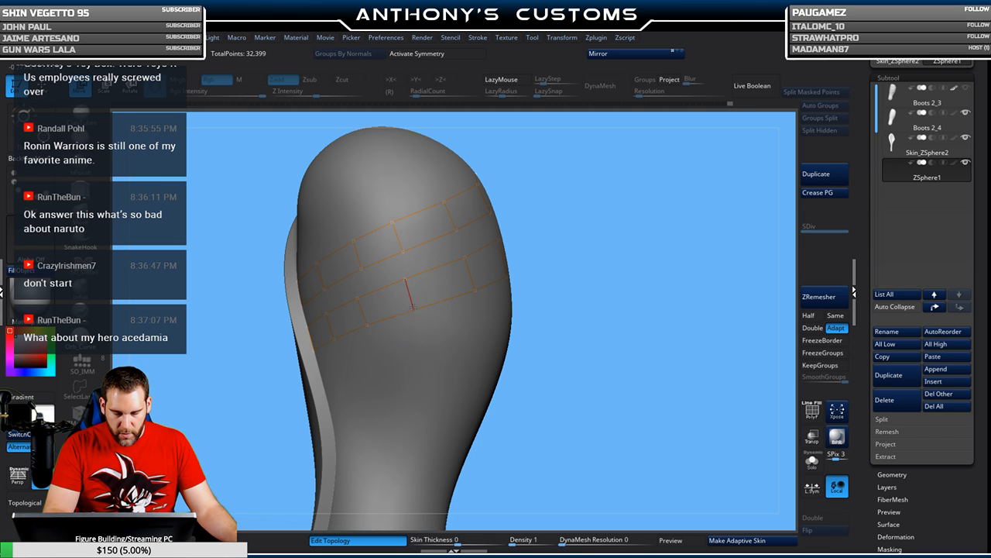
mouse_move(542, 215)
left_mouse_down()
mouse_move(632, 205)
mouse_move(518, 275)
mouse_move(512, 256)
mouse_move(602, 236)
left_mouse_up()
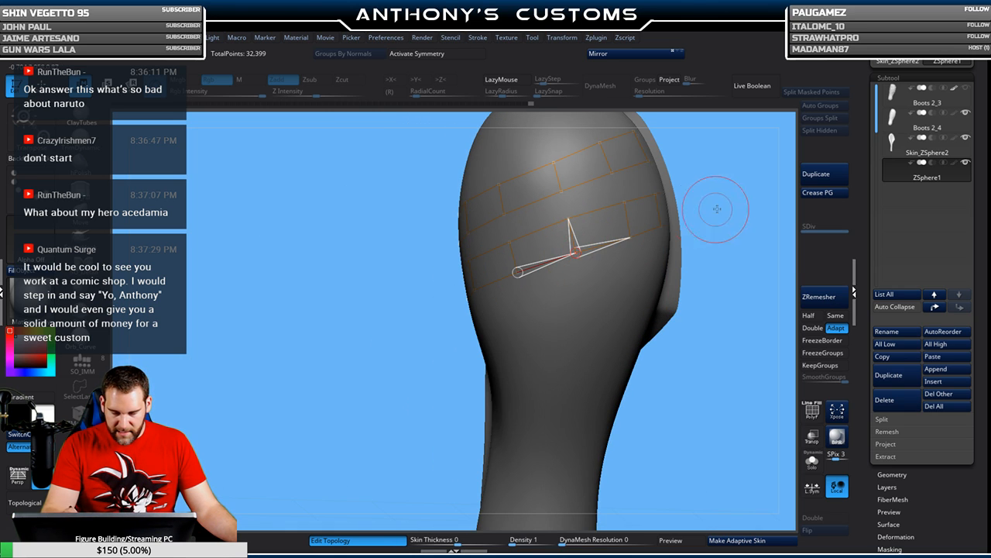
mouse_move(741, 188)
left_mouse_down()
mouse_move(663, 202)
mouse_move(685, 206)
mouse_move(692, 194)
mouse_move(662, 197)
left_mouse_up()
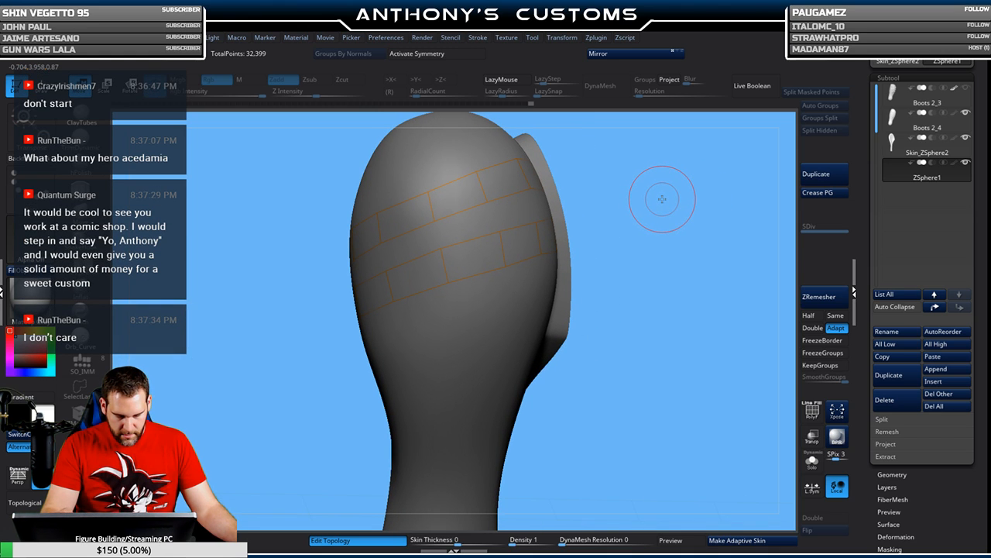
mouse_move(659, 206)
left_mouse_down()
mouse_move(652, 218)
mouse_move(648, 195)
mouse_move(647, 214)
left_mouse_up()
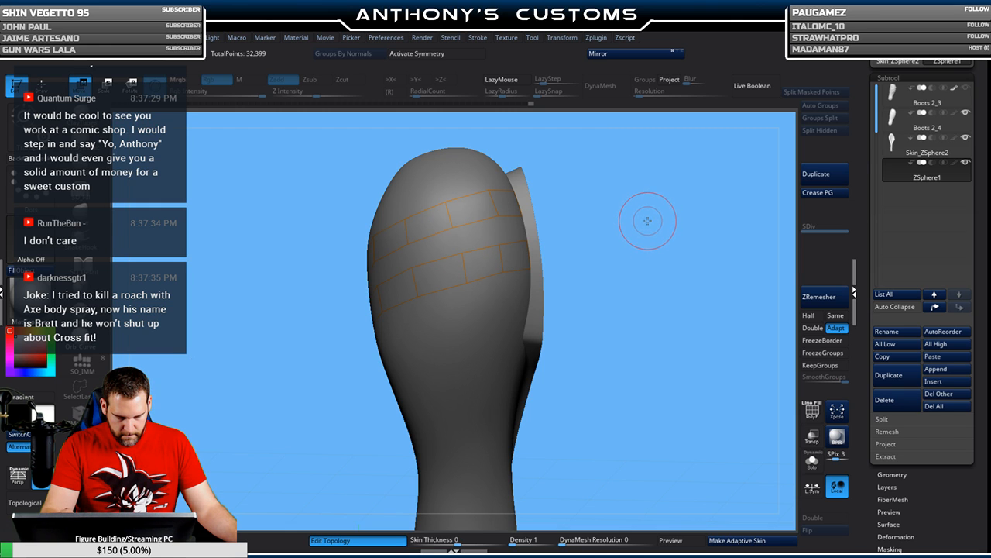
mouse_move(619, 213)
left_mouse_down()
mouse_move(613, 237)
mouse_move(494, 243)
left_mouse_up()
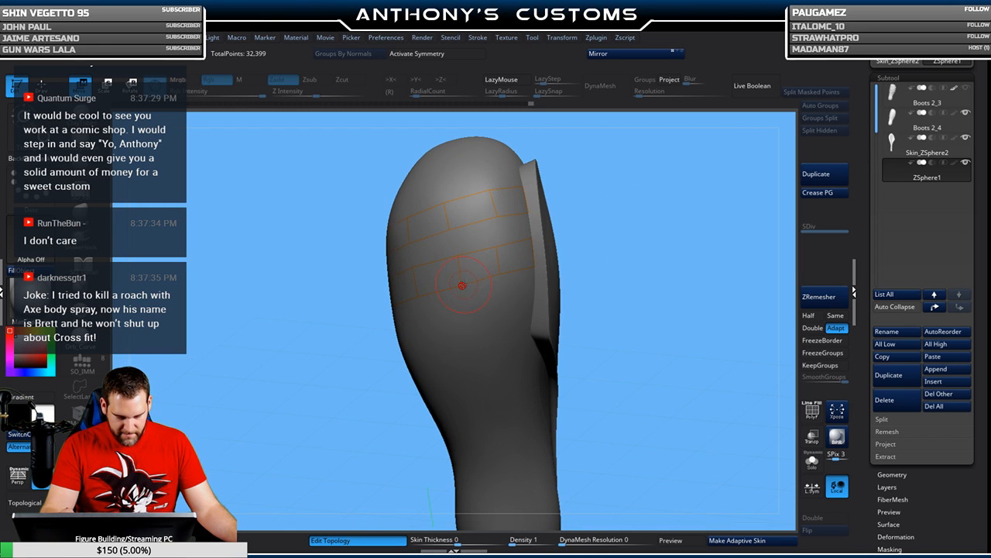
left_click(457, 253)
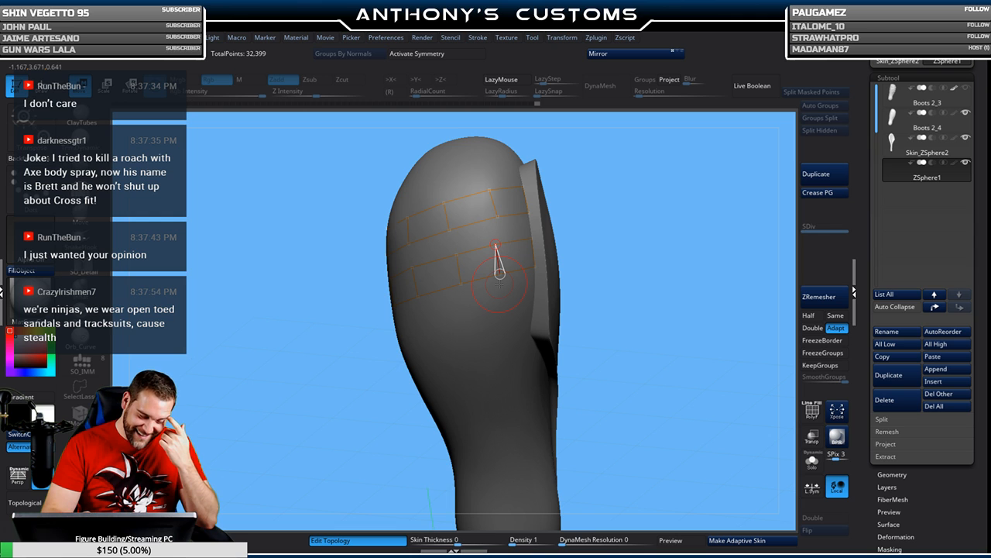
- Place the third strap's upper border points below the second strap, from the side strip's edge across the rounded side
left_click_drag(629, 239, 626, 201)
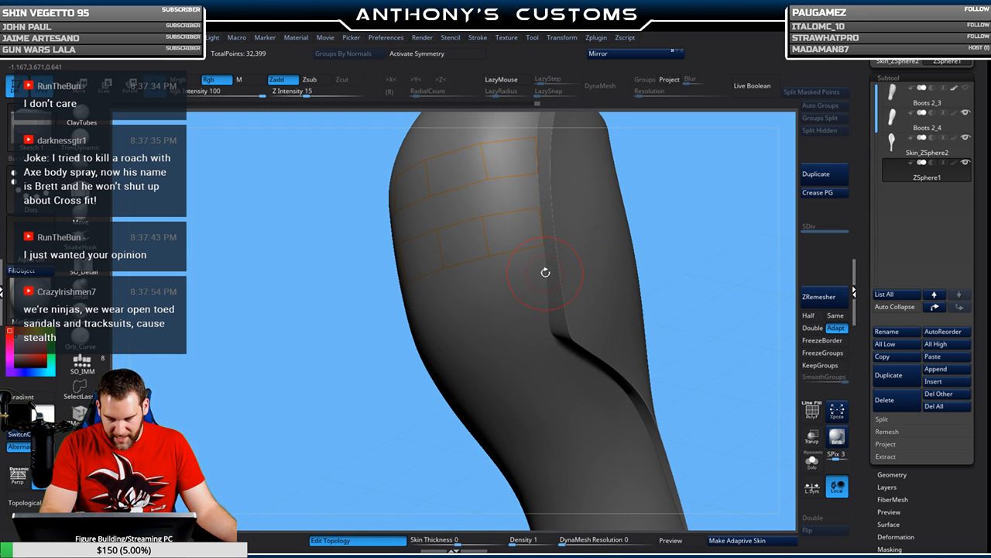
left_click(547, 312)
left_click_drag(691, 234, 703, 214)
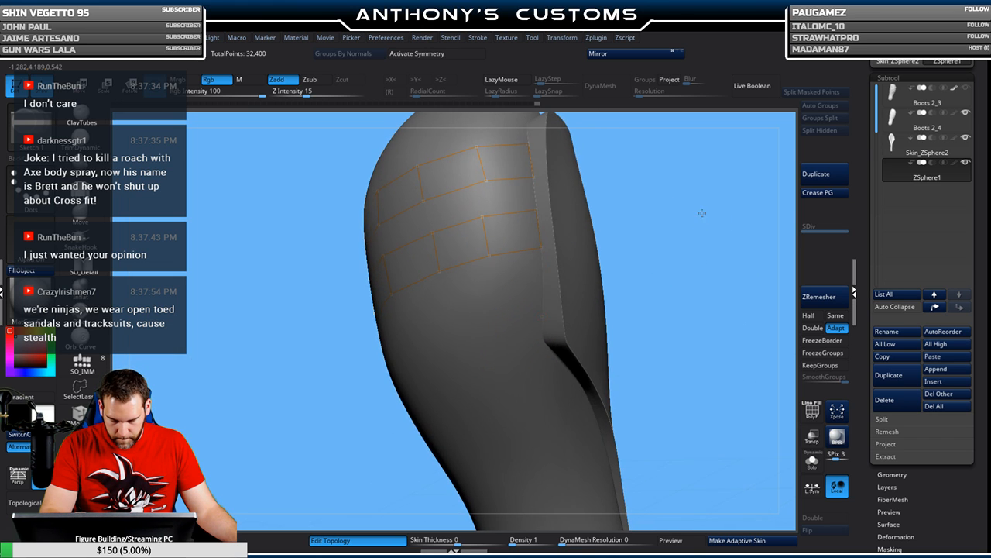
left_click(511, 318)
left_click_drag(630, 265, 542, 277)
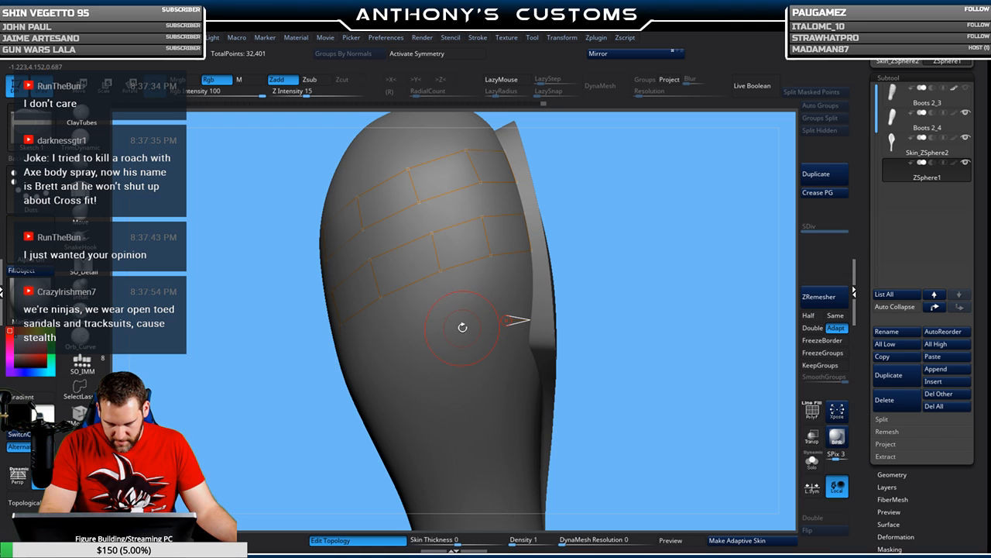
left_click(458, 327)
left_click_drag(627, 271, 609, 229)
left_click(426, 340)
- Continue the third strap's upper border around the boot toward the side strip's opposite edge
left_click_drag(569, 277, 661, 217, "alt")
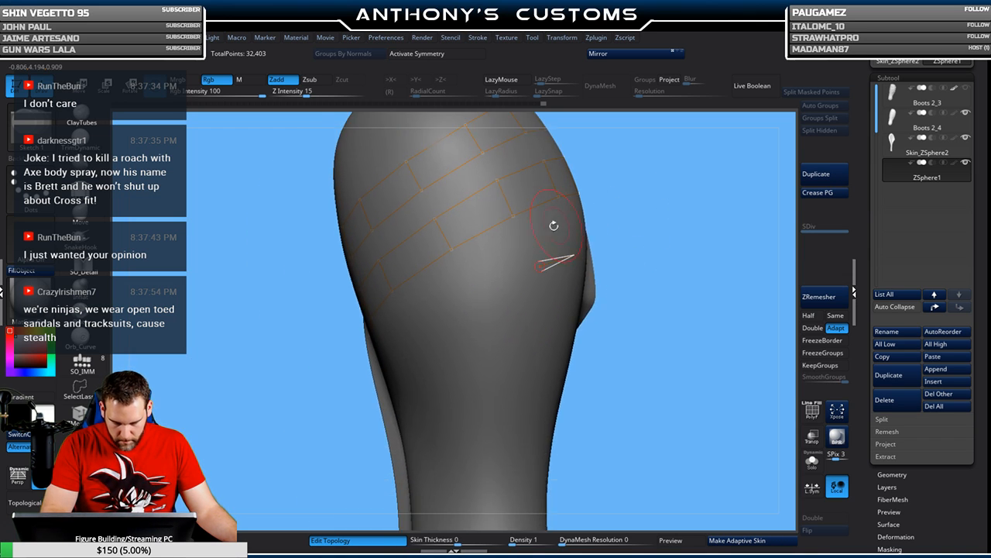
left_click(478, 290)
left_click_drag(615, 277, 630, 222)
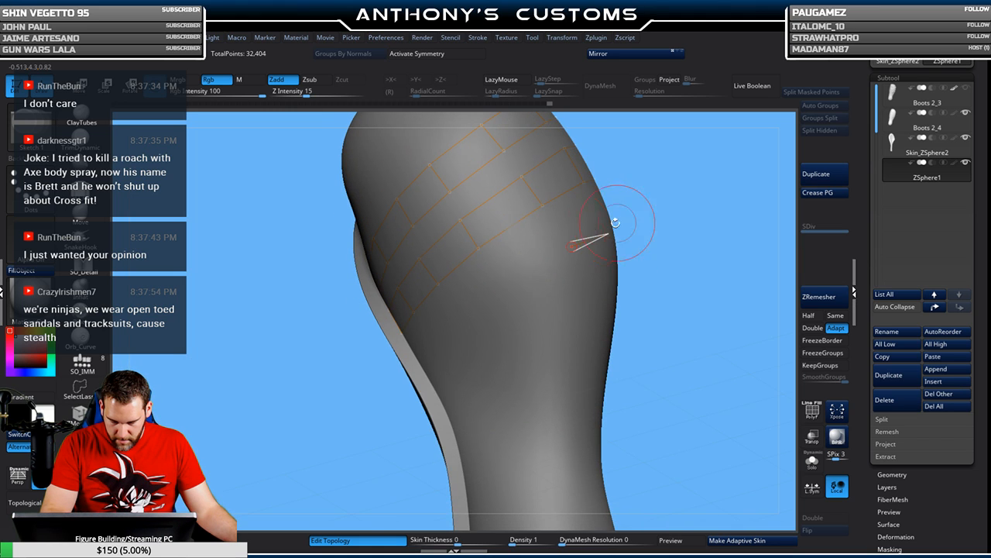
left_click(519, 286)
left_click_drag(688, 250, 658, 183)
left_click(522, 213)
- Place the third strap's first lower border points and cross edges, starting from the side strip's opposite edge
left_click_drag(651, 198, 579, 221)
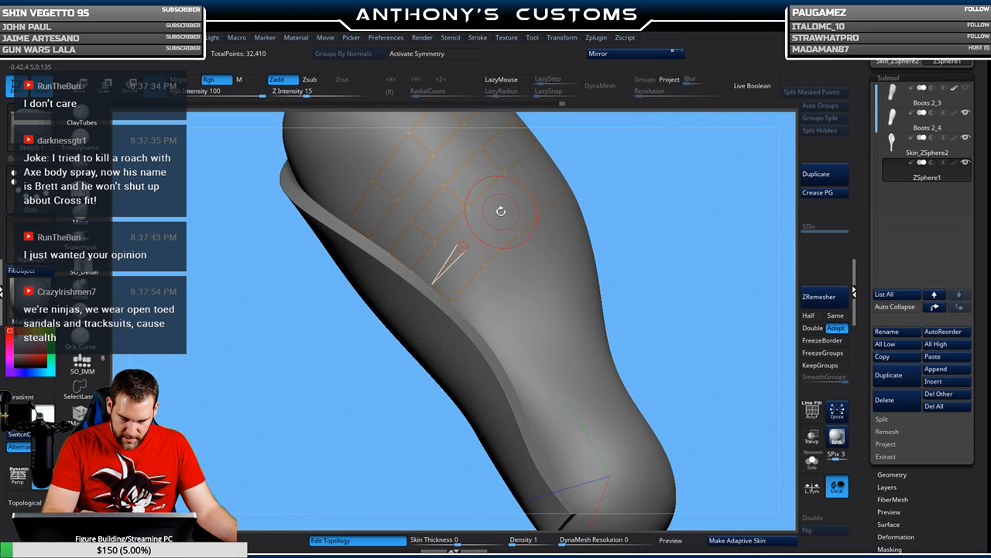
left_click(497, 214)
left_click(521, 234)
left_click_drag(664, 177, 565, 201)
left_click(498, 274)
left_click(553, 230)
- Complete the third strap's lower border and cross edges across the rounded side, closing its end quad at the side strip
left_click_drag(674, 183, 670, 246)
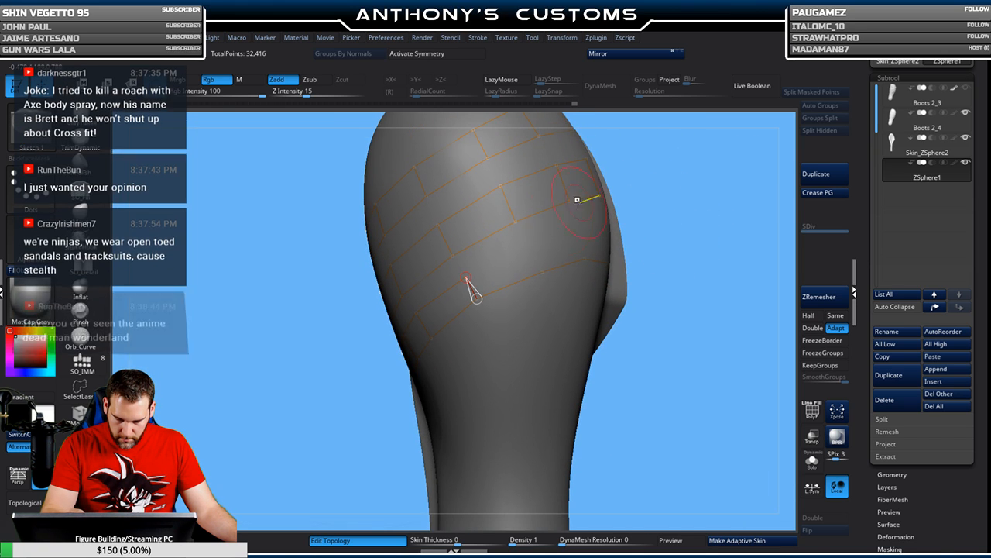
left_click(534, 245)
left_click(542, 270)
left_click_drag(731, 207, 637, 217)
left_click(594, 230)
left_click(596, 258)
left_click_drag(725, 221, 652, 219)
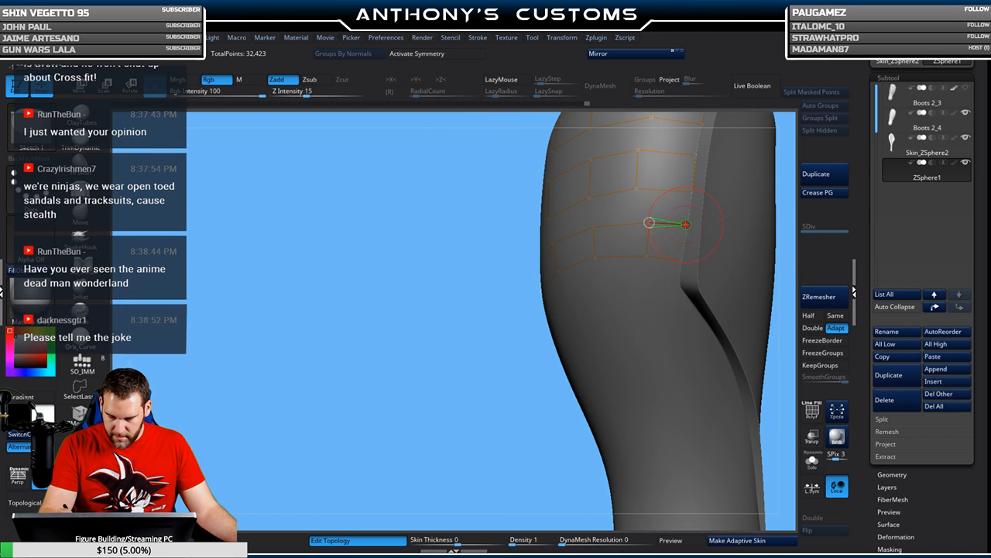
left_click_drag(394, 379, 281, 424, "alt")
left_click_drag(706, 226, 657, 211)
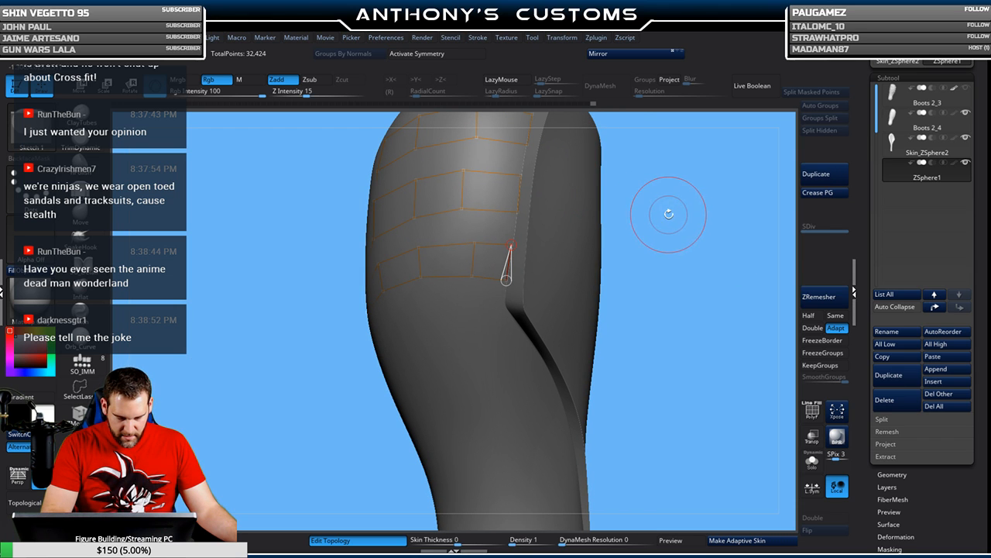
- Set the draw size to 87 and nudge the third strap's upper border point near the side strip
key("w")
key("space")
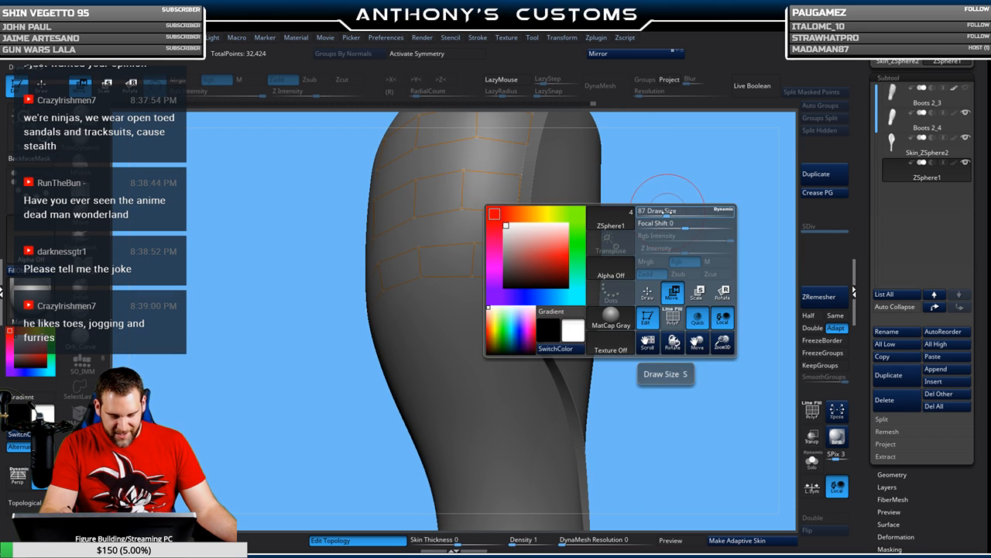
mouse_move(697, 208)
left_mouse_down()
mouse_move(676, 206)
mouse_move(677, 224)
mouse_move(688, 223)
mouse_move(667, 210)
left_mouse_up()
key("q")
left_click_drag(630, 160, 678, 195)
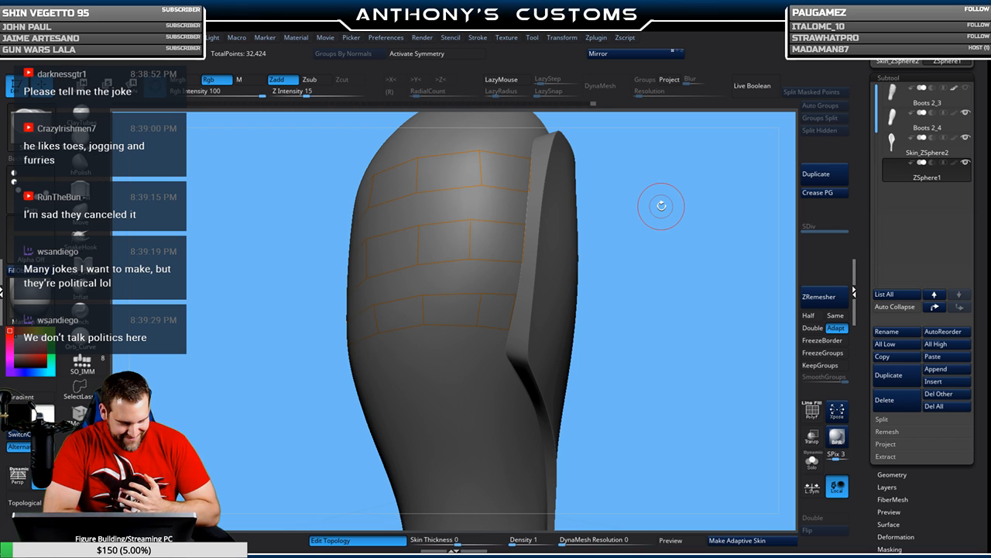
left_click_drag(655, 230, 645, 251)
left_click_drag(658, 210, 681, 231)
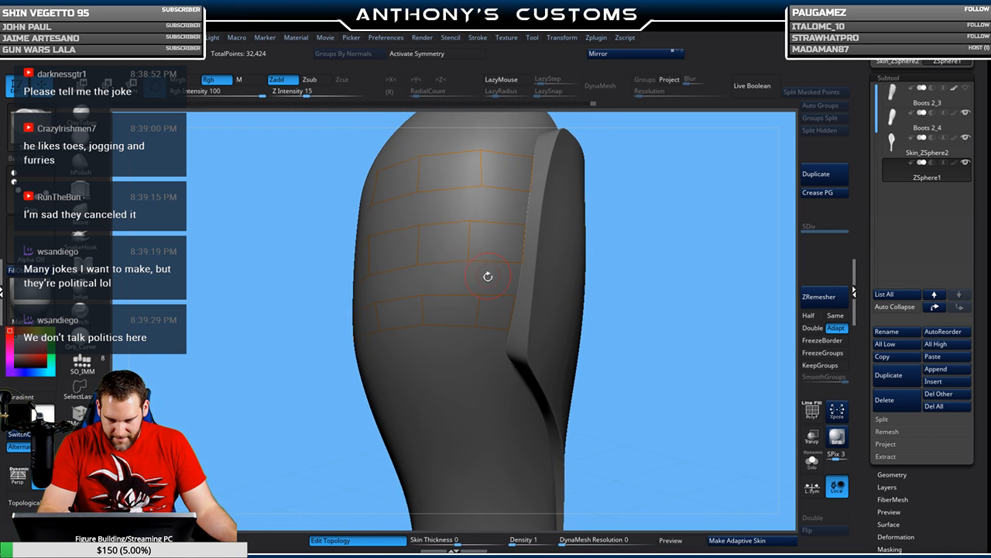
left_click(480, 295)
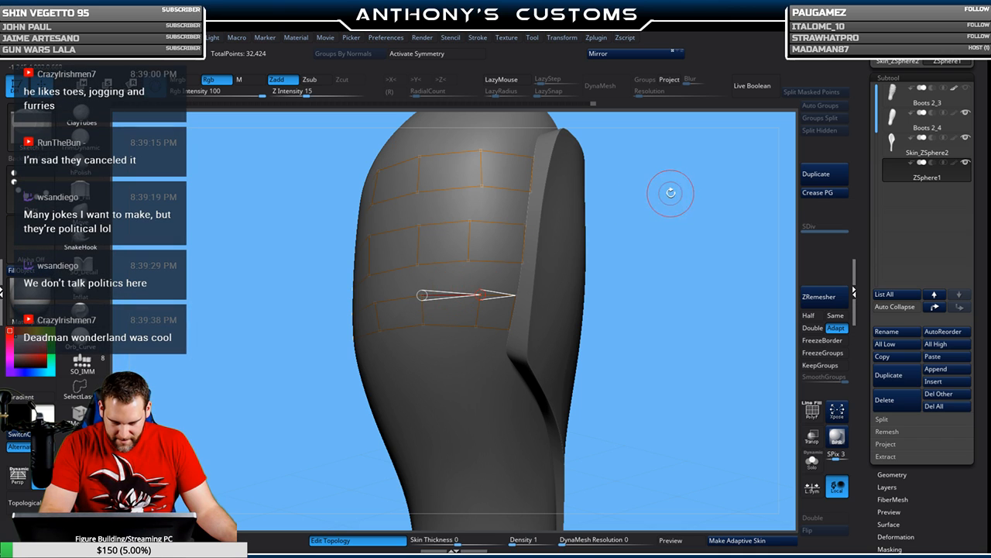
left_click(479, 294)
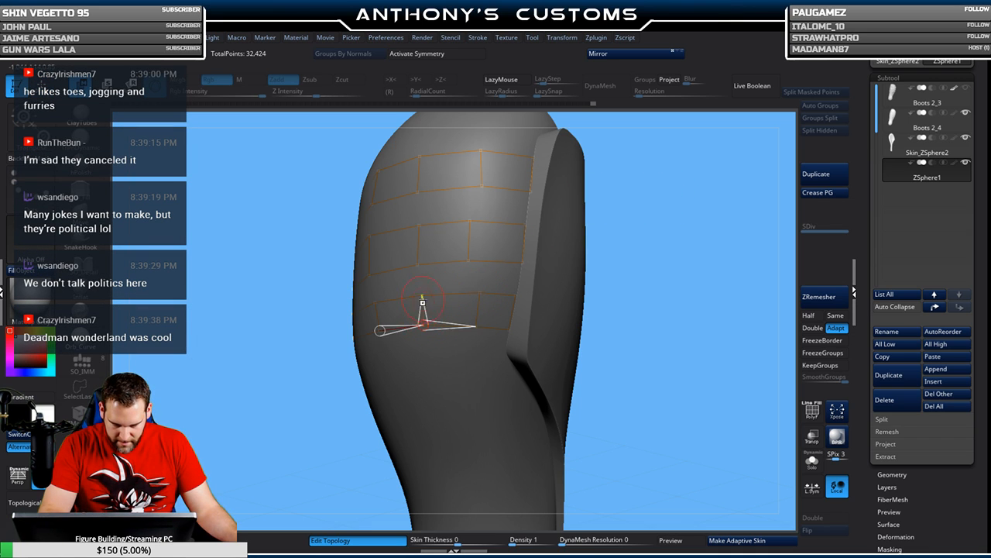
- Reposition the third strap's points across the rounded side toward the side strip's opposite edge to even out its quads
left_click_drag(624, 218, 718, 219)
left_click_drag(594, 256, 673, 231, "alt")
left_click(387, 316)
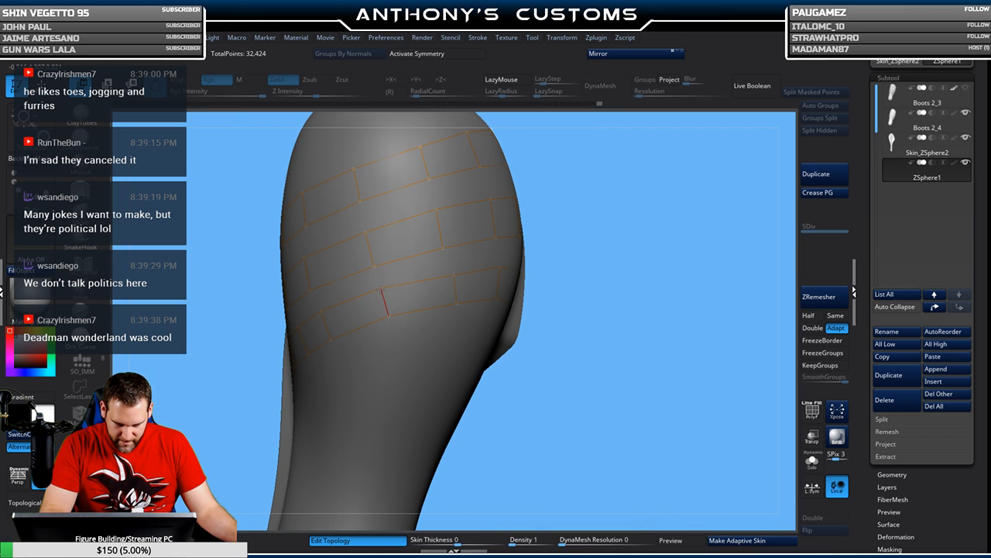
mouse_move(593, 254)
left_mouse_down()
mouse_move(649, 225)
mouse_move(614, 216)
mouse_move(591, 232)
mouse_move(596, 240)
mouse_move(408, 291)
left_mouse_up()
left_click(451, 288)
left_click_drag(555, 262, 563, 254)
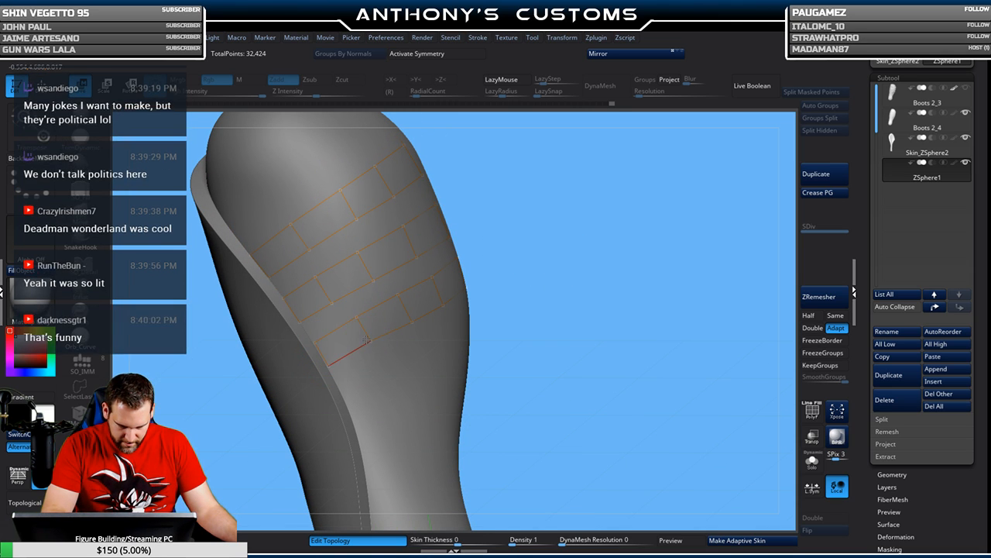
left_click_drag(516, 287, 580, 288)
- Nudge the second strap's middle points and the third strap's border points to even the spacing between the straps
left_click_drag(613, 243, 672, 233)
left_click(456, 231)
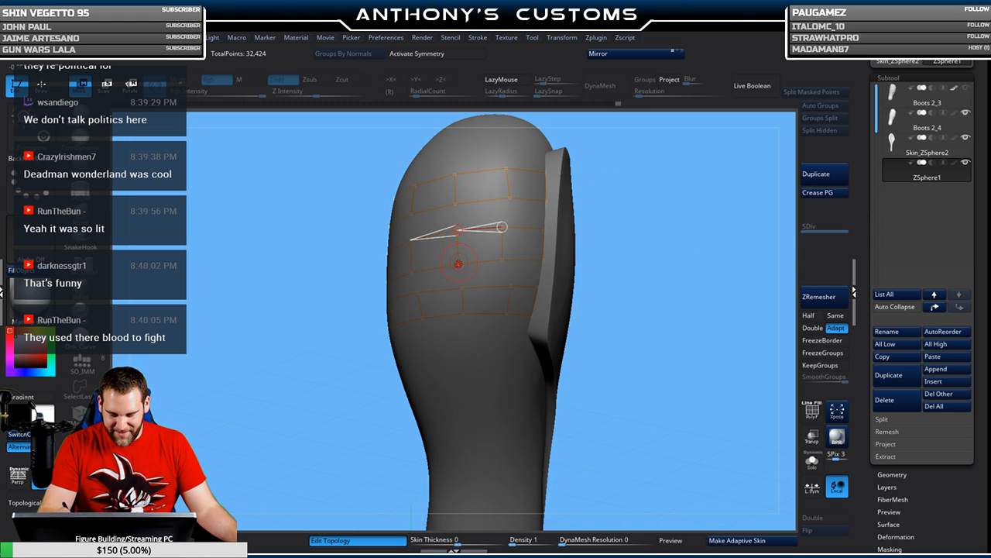
left_click(458, 263)
left_click_drag(608, 195, 655, 186)
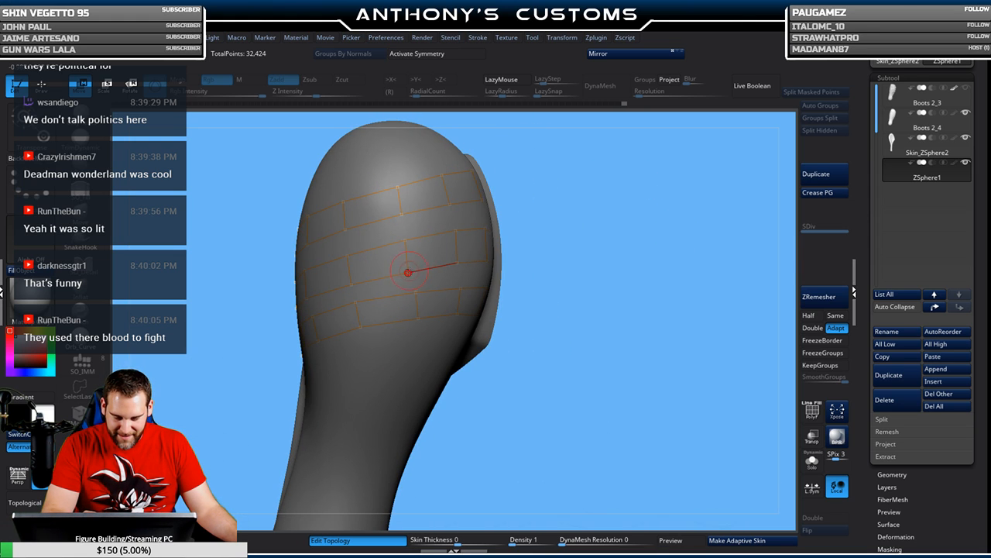
left_click(405, 237)
mouse_move(558, 207)
left_mouse_down()
mouse_move(586, 227)
mouse_move(626, 233)
mouse_move(642, 262)
mouse_move(614, 260)
left_mouse_up()
left_click(518, 312)
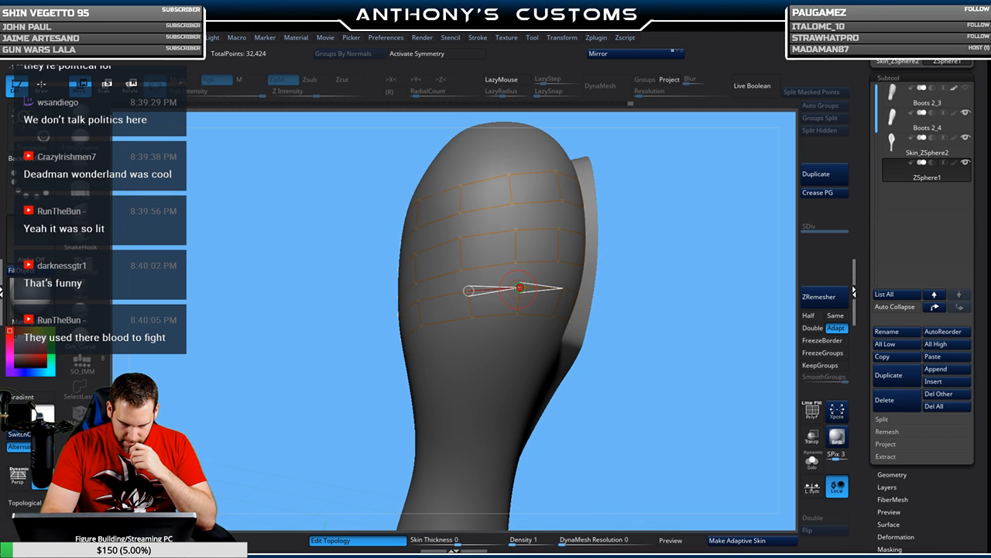
left_click_drag(603, 260, 728, 230)
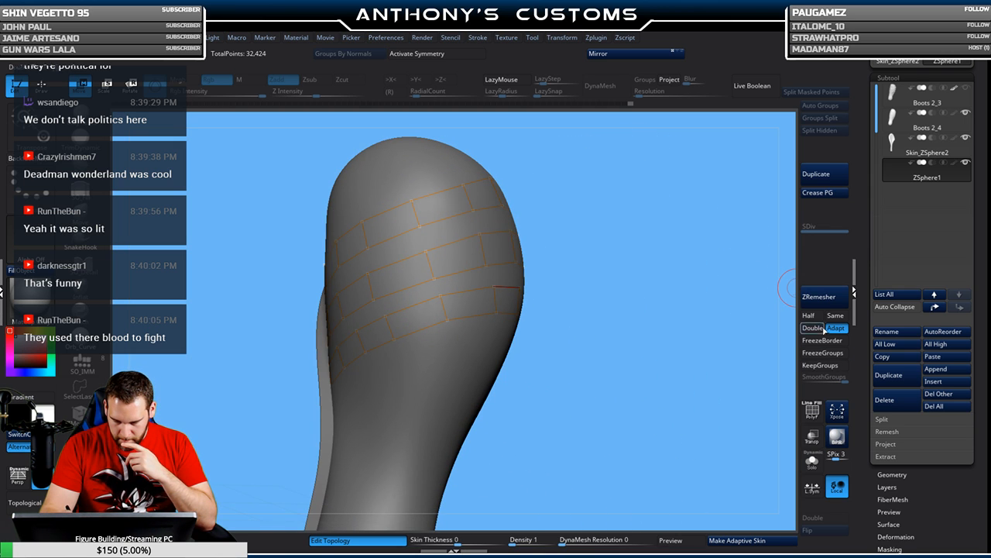
- Insert the straps' adaptive skin Skin_ZSphere3 as a subtool and delete the ZSphere1 subtool
left_click(779, 541)
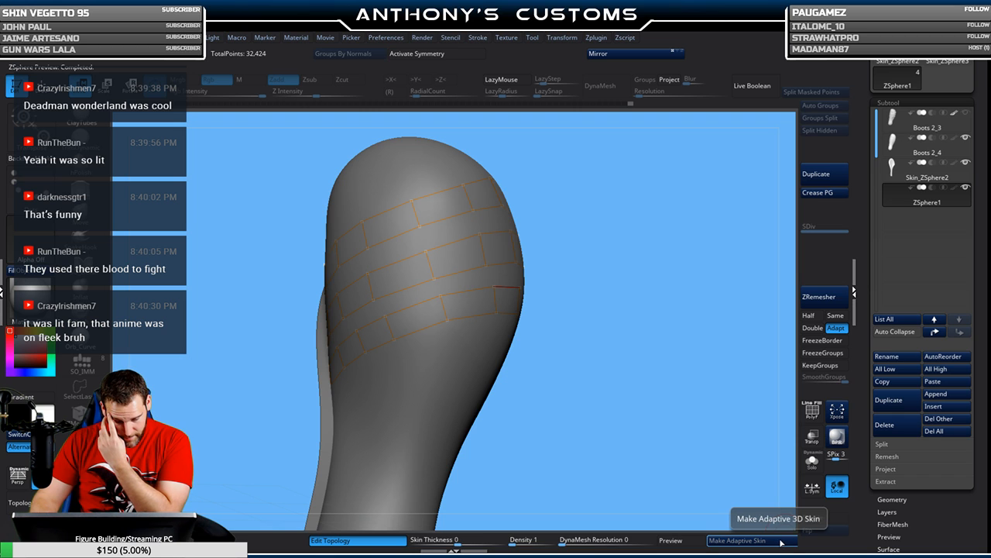
left_click(933, 408)
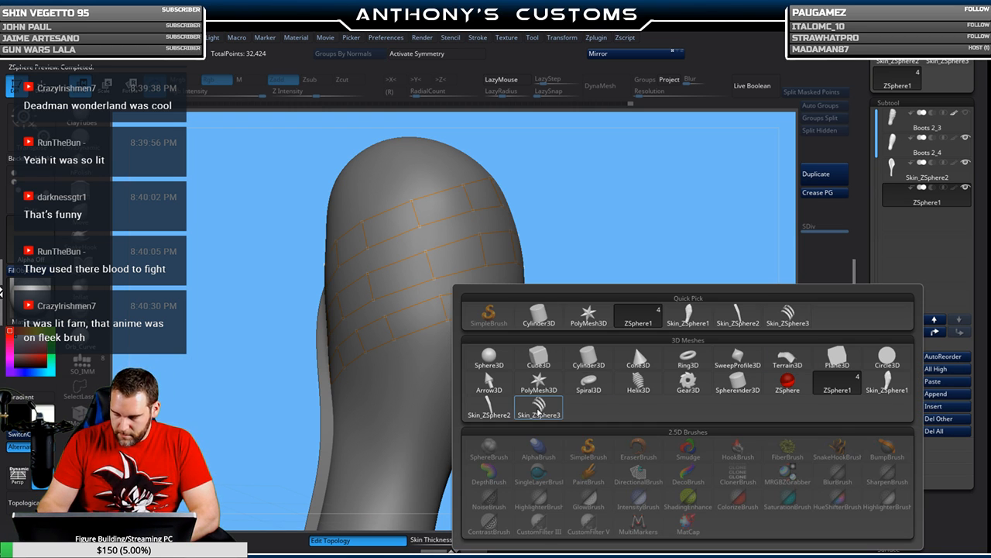
left_click(541, 406)
left_click(932, 199)
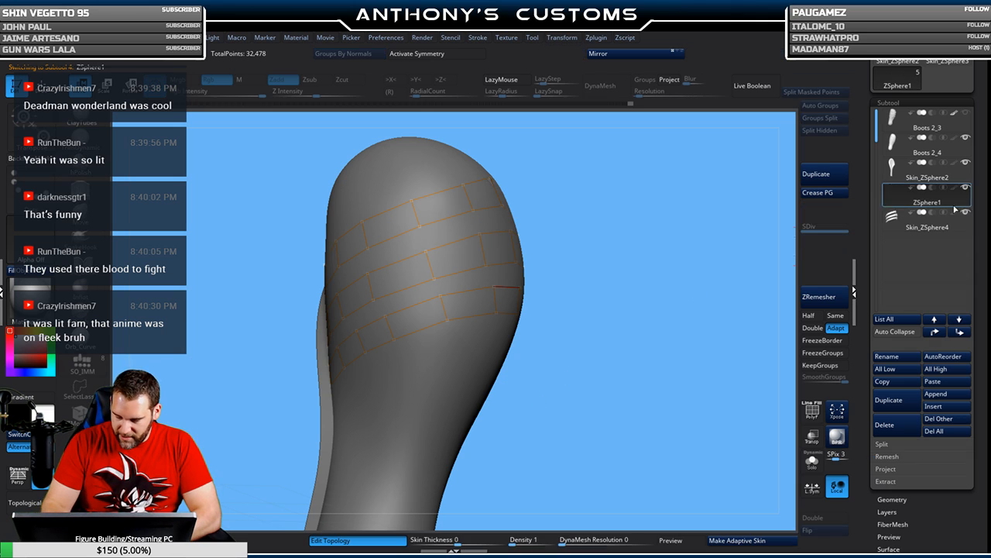
left_click(887, 424)
- Isolate the strap mesh with its polyframe shown, thicken all three straps with QMesh, and flip their normals
left_click(803, 450)
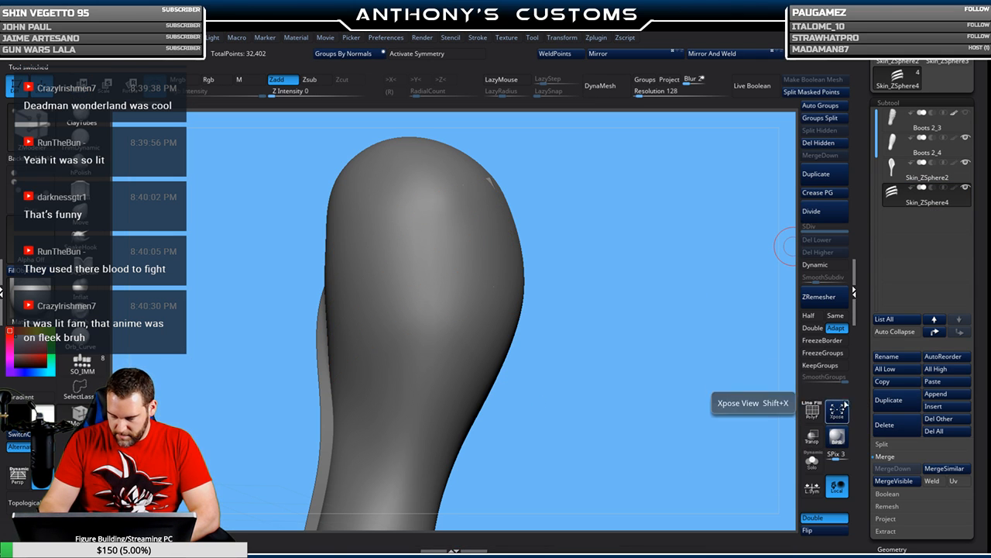
left_click(811, 463)
left_click_drag(686, 442, 534, 451)
key("shift+f")
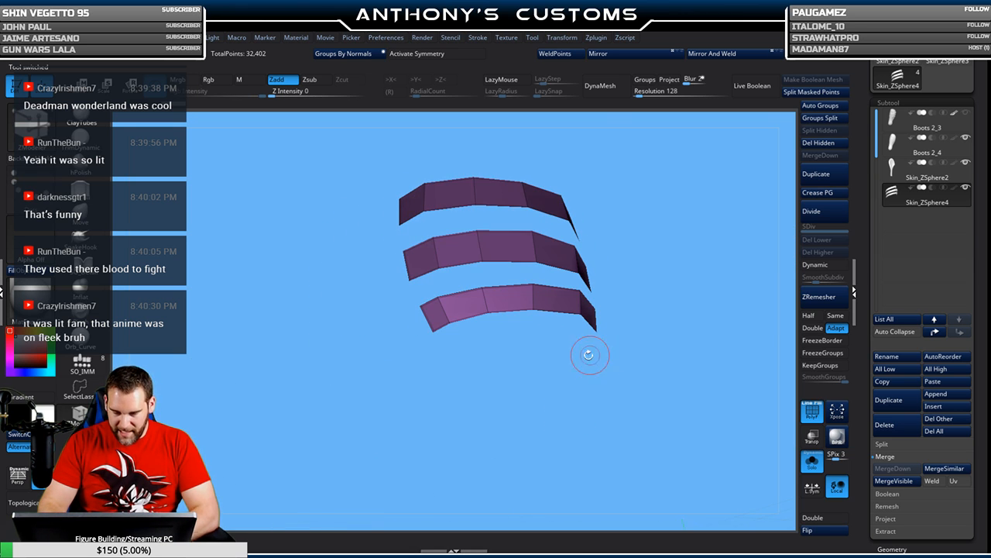
left_click_drag(643, 206, 571, 233, "alt")
left_click_drag(473, 231, 497, 224)
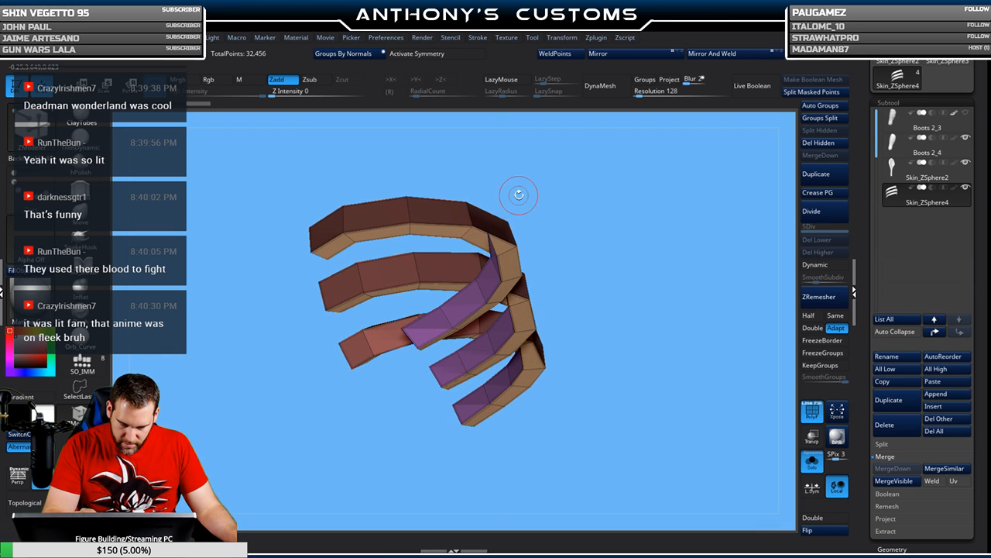
left_click(823, 531)
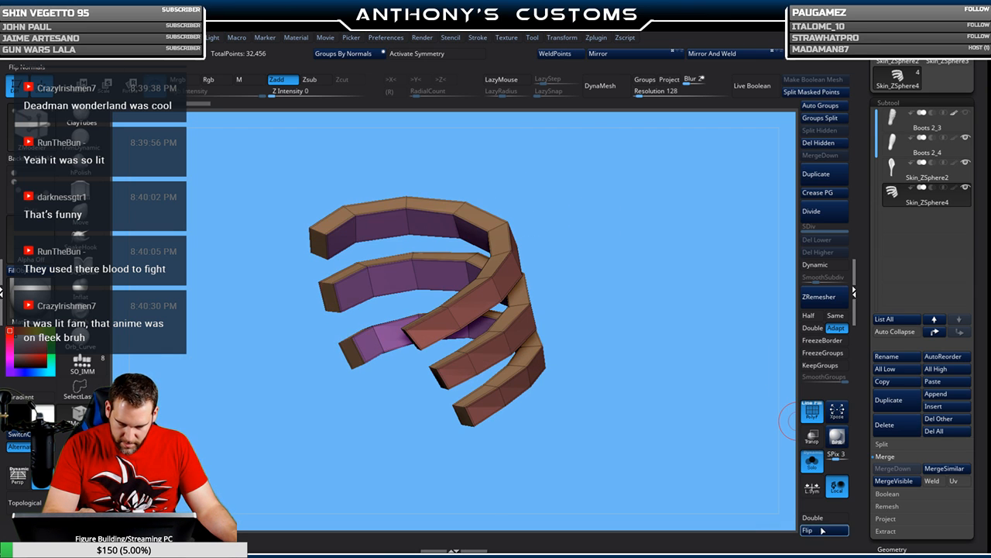
- Examine the thickened straps in isolation and against the boot, checking their thickness and their ends along the side strip
left_click(812, 461)
left_click_drag(658, 316, 759, 287)
left_click(811, 462)
left_click_drag(567, 209, 576, 183)
left_click_drag(507, 252, 553, 268)
left_click_drag(517, 312, 551, 274)
left_click(811, 463)
left_click_drag(757, 442, 453, 456)
left_click_drag(593, 389, 654, 432)
mouse_move(687, 362)
left_mouse_down("alt")
mouse_move(692, 325)
mouse_move(701, 327)
mouse_move(588, 302)
left_mouse_up("alt")
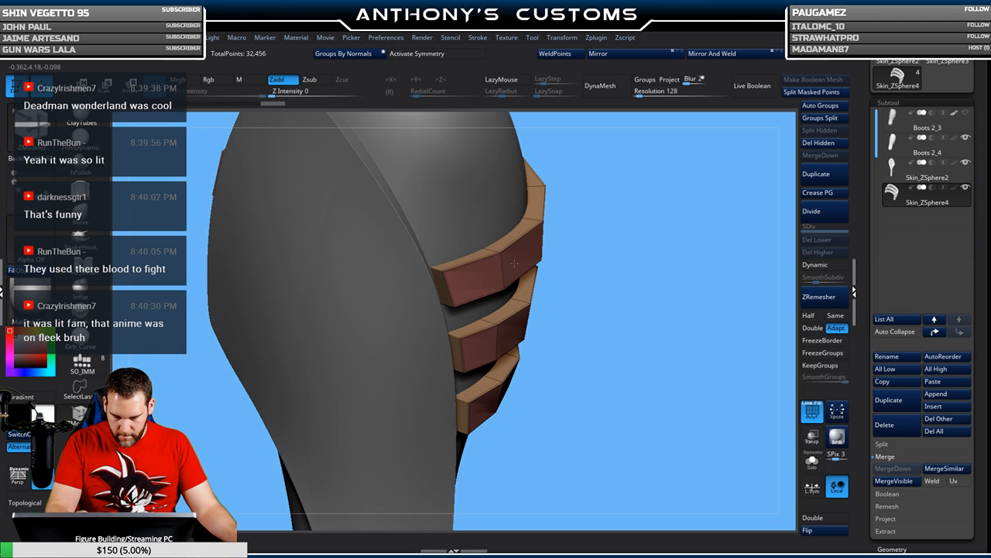
left_click_drag(646, 266, 675, 286)
left_click_drag(650, 243, 663, 308)
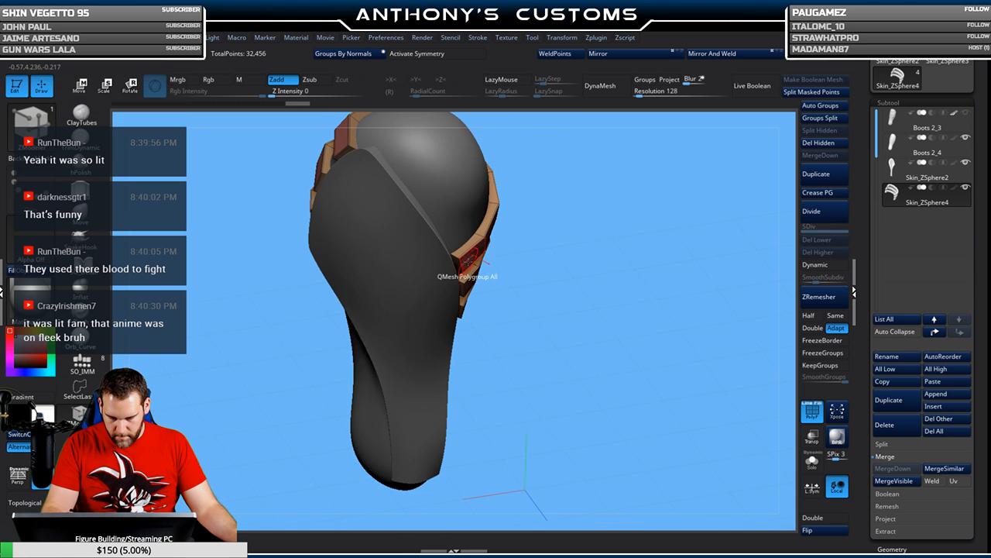
- Isolate the strap mesh and set the ZModeler edge action to Crease with the EdgeLoop Complete target
left_click_drag(580, 239, 607, 172)
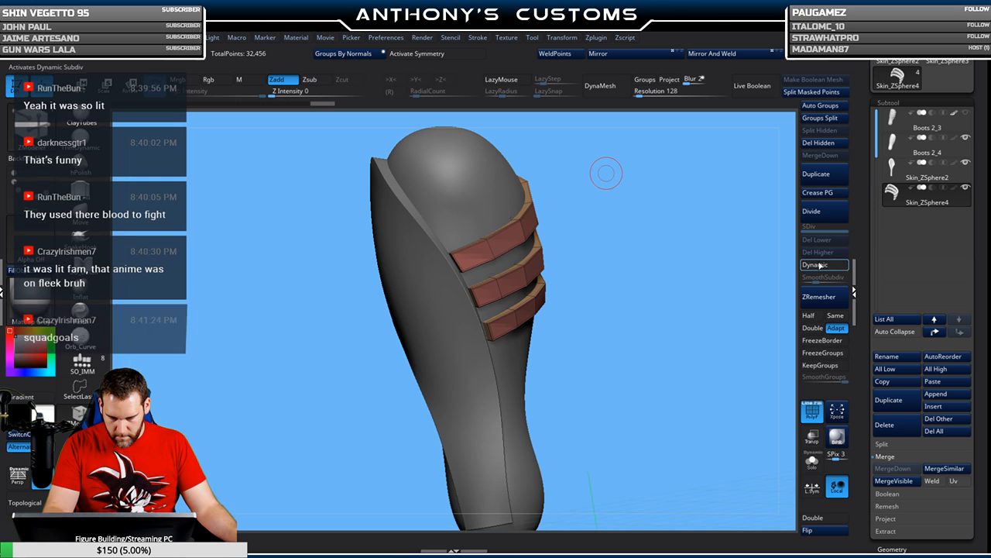
left_click_drag(698, 287, 682, 341, "alt")
left_click(811, 461)
left_click_drag(737, 394, 686, 252)
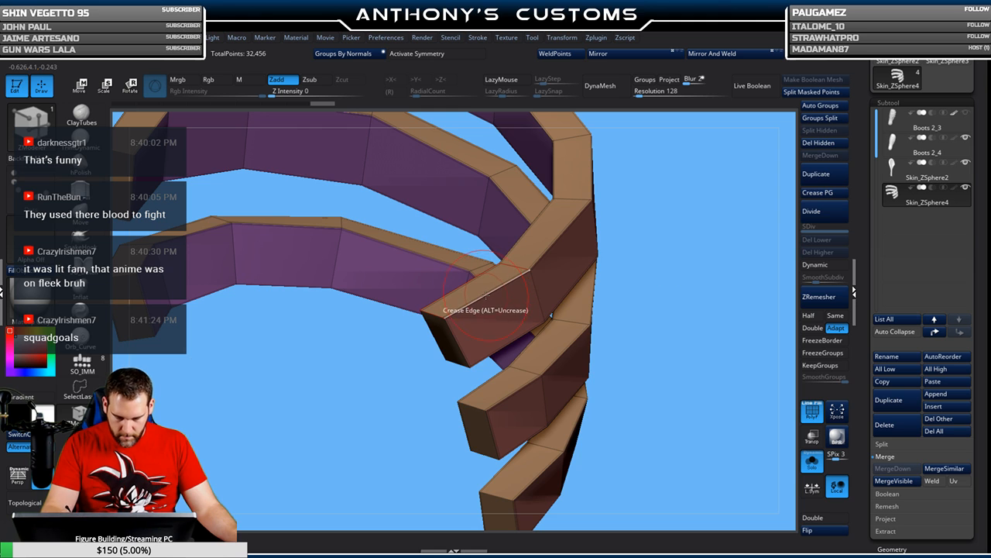
key("space")
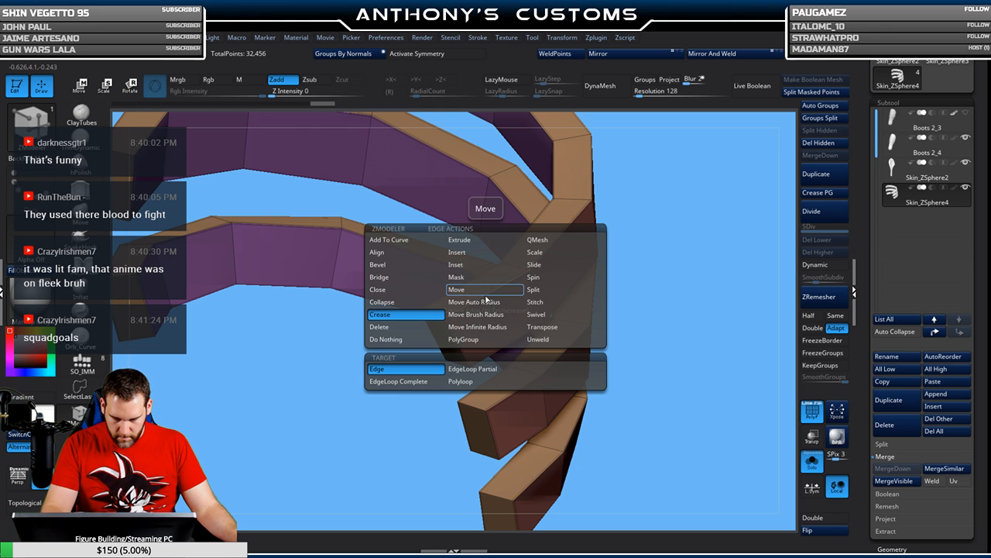
left_click(412, 381)
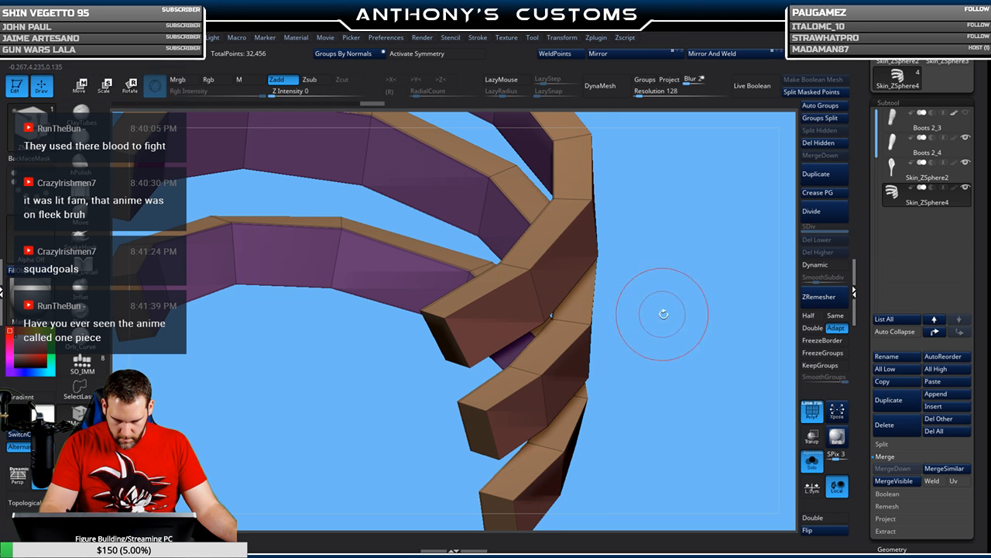
- Crease the complete edge loops around the end caps of the three straps, checking them with a Dynamic subdivision preview
left_click_drag(642, 290, 642, 232)
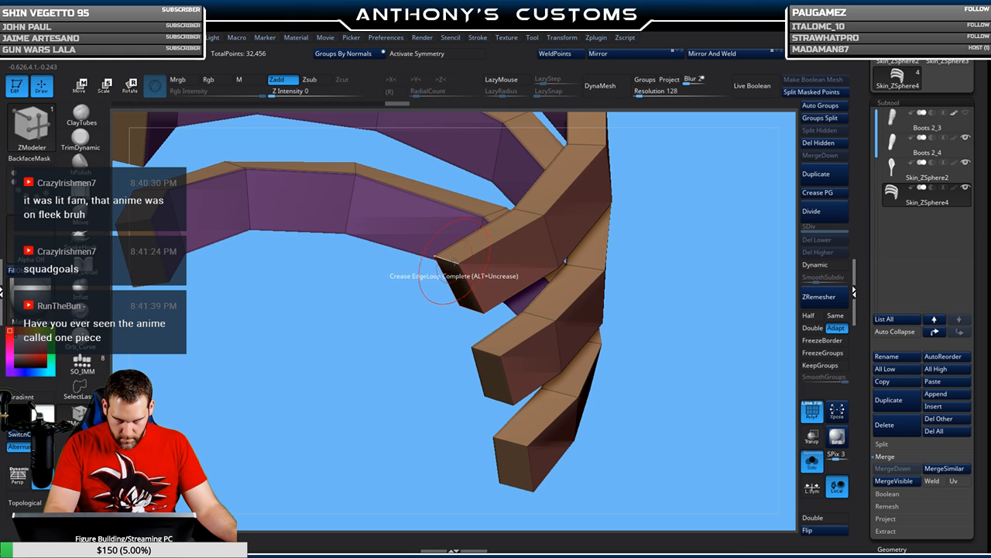
left_click(822, 265)
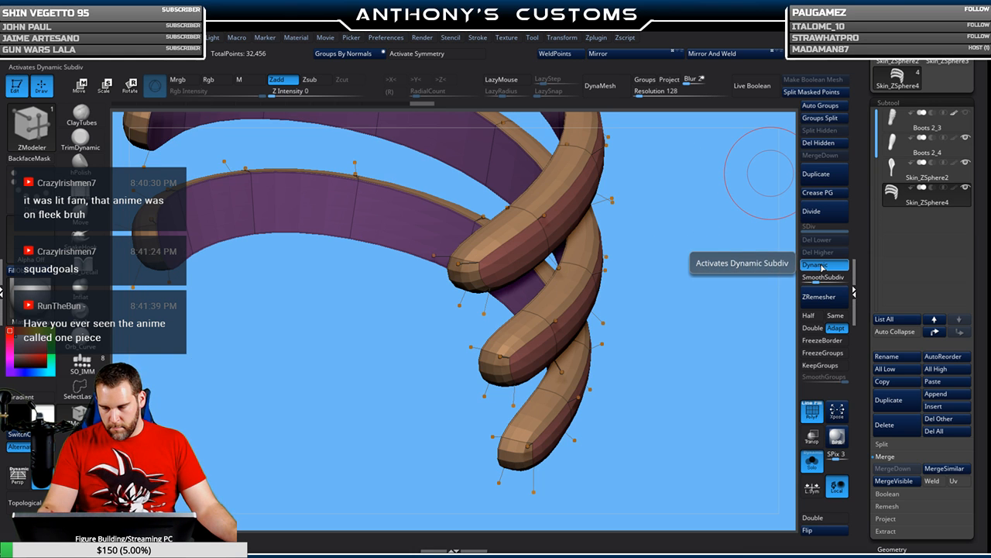
left_click(822, 268)
left_click_drag(669, 284, 612, 219)
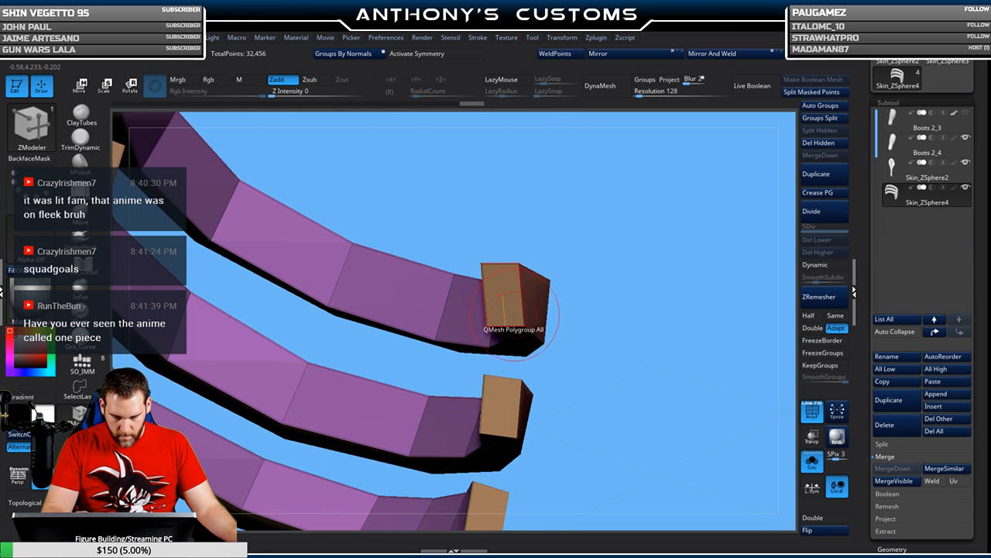
left_click_drag(505, 319, 534, 317)
left_click_drag(571, 348, 617, 246)
left_click_drag(561, 357, 552, 409)
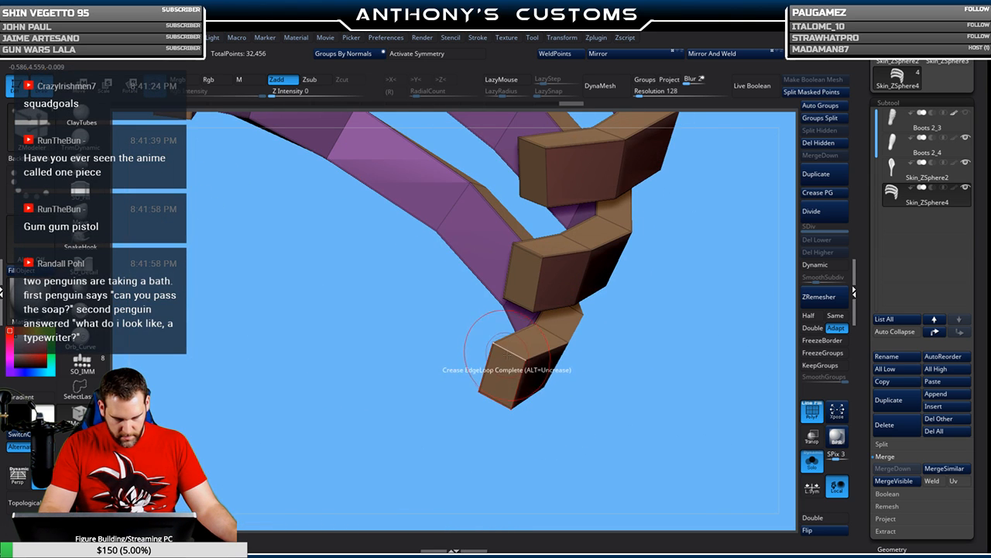
mouse_move(496, 352)
left_mouse_down()
mouse_move(380, 341)
mouse_move(454, 377)
mouse_move(442, 464)
mouse_move(414, 418)
mouse_move(410, 383)
mouse_move(437, 395)
mouse_move(475, 360)
left_mouse_up()
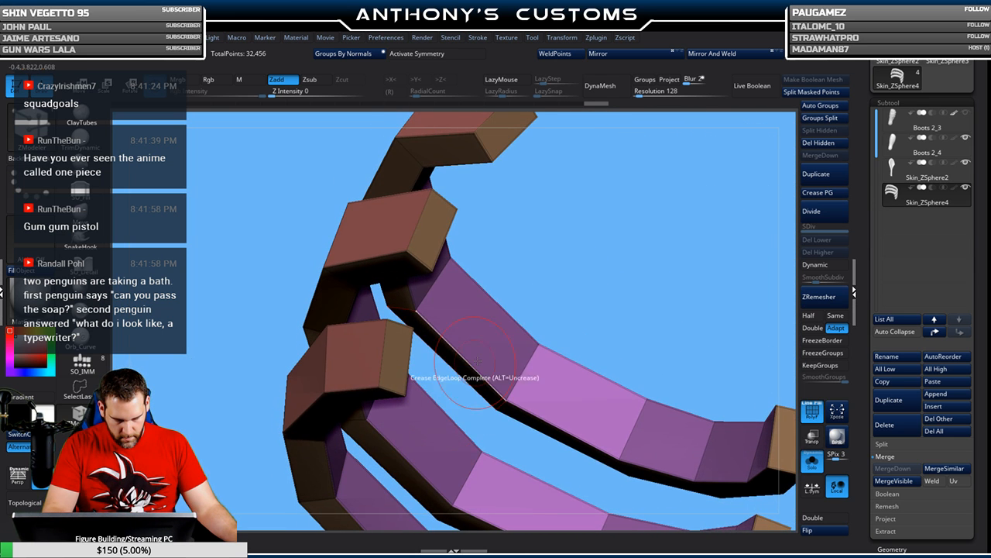
- Turn on Dynamic subdivision for the creased straps and raise their SmoothSubdiv level for smoother curves
left_click(824, 266)
left_click(824, 265)
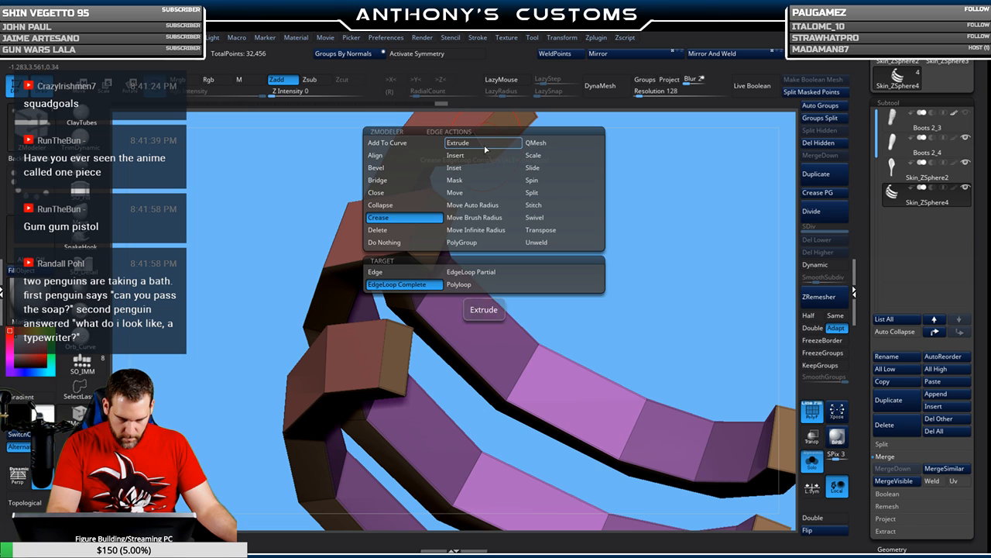
key("space")
left_click(823, 266)
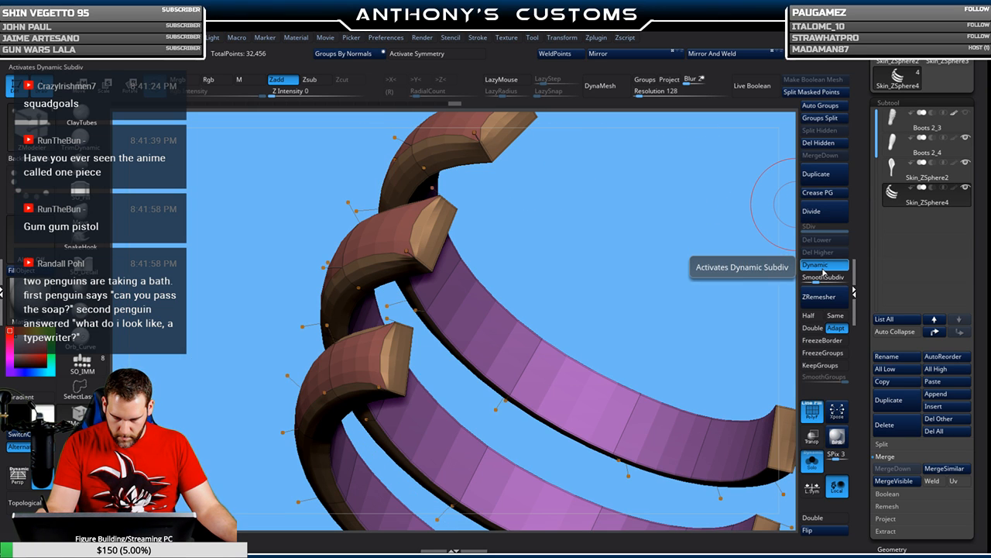
left_click_drag(827, 277, 837, 277)
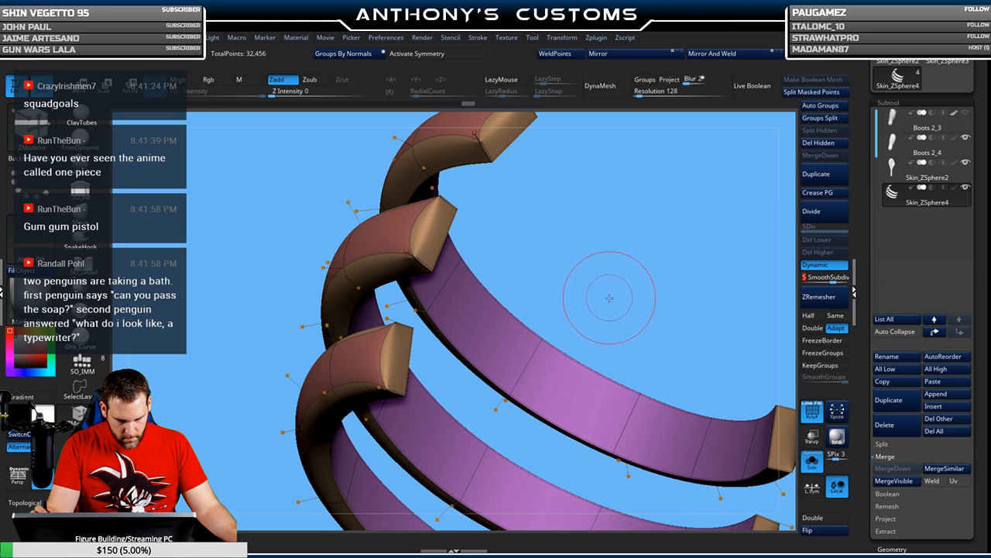
key("f")
left_click_drag(602, 249, 599, 235)
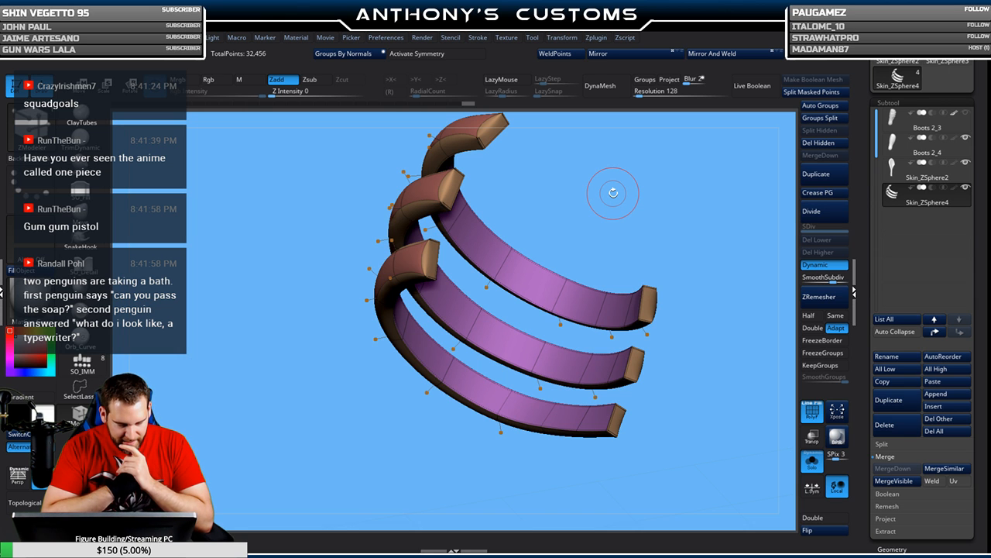
- Show the rest of the boot around the straps and choose the Move brush for fitting them to its surface
left_click_drag(631, 223, 699, 229)
left_click(811, 463)
left_click(87, 220)
right_click(643, 247)
mouse_move(706, 177)
left_mouse_down()
mouse_move(715, 172)
mouse_move(729, 190)
left_mouse_up()
left_click_drag(729, 190, 678, 197, "alt")
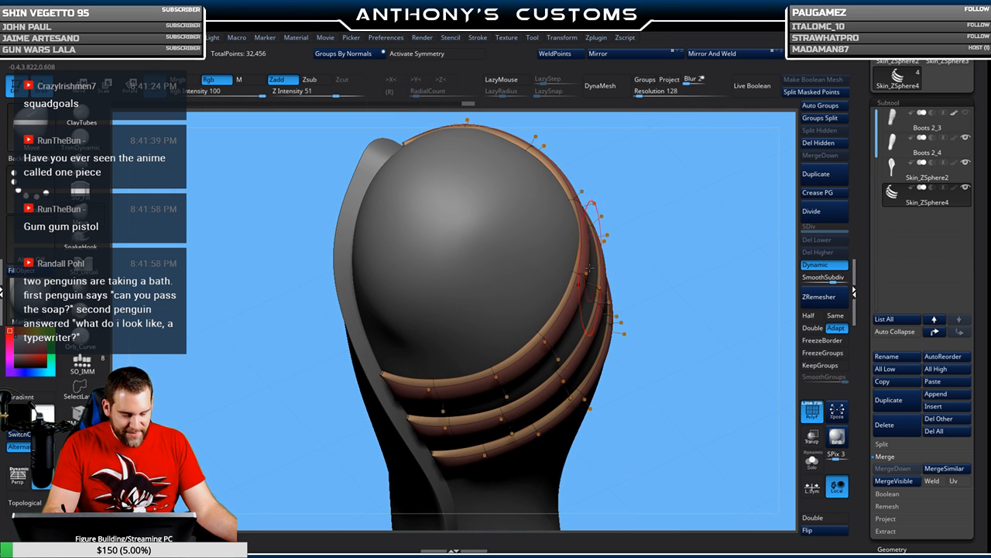
left_click_drag(682, 233, 604, 233)
mouse_move(451, 357)
left_mouse_down()
mouse_move(457, 399)
mouse_move(551, 244)
left_mouse_up()
- Switch to the Boots 2_4 base, adjust the brush size, and make the strap subtool Skin_ZSphere4 active again
left_click(506, 260, "alt")
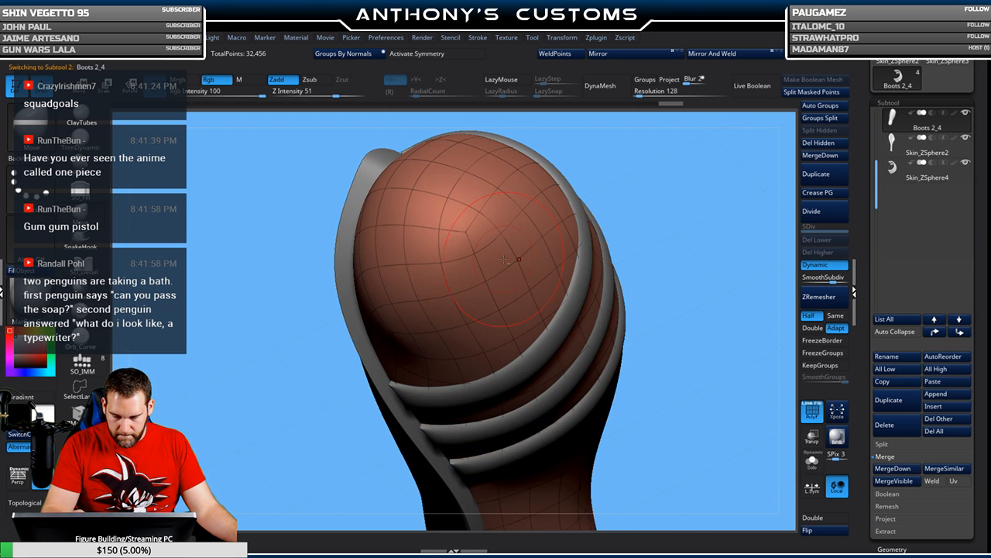
key("space")
mouse_move(667, 197)
left_mouse_down()
mouse_move(691, 214)
mouse_move(742, 186)
mouse_move(728, 174)
mouse_move(739, 175)
left_mouse_up()
left_click(541, 268, "alt")
left_click_drag(670, 213, 583, 254)
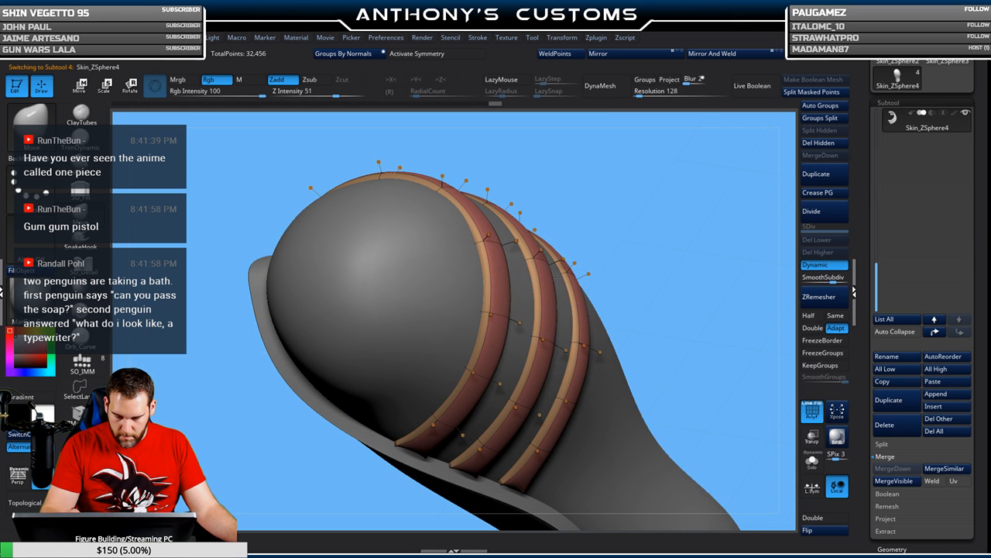
- Fit the straps to the boot's rounded surface with the Move brush, checking the gaps from several sides
left_click_drag(642, 221, 618, 178, "alt")
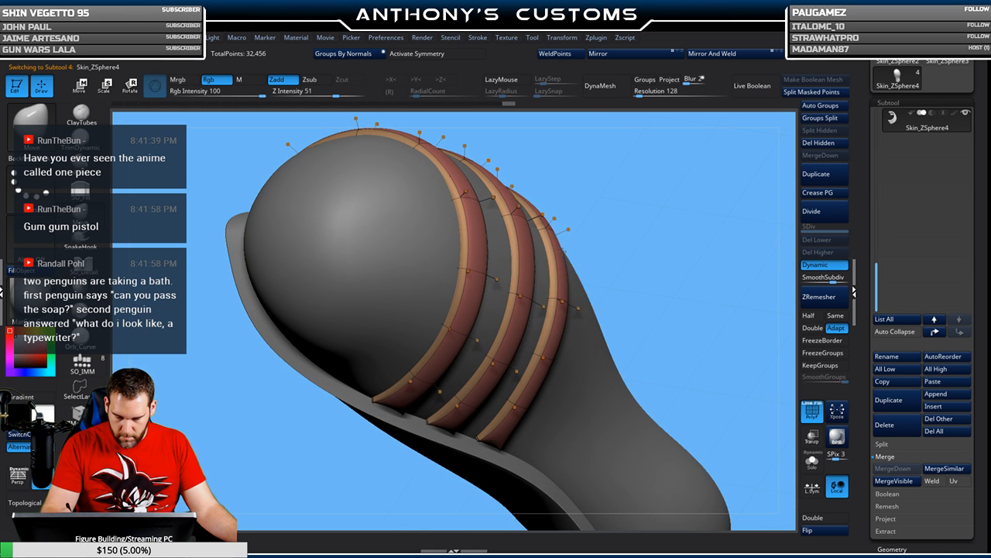
left_click_drag(684, 229, 625, 228)
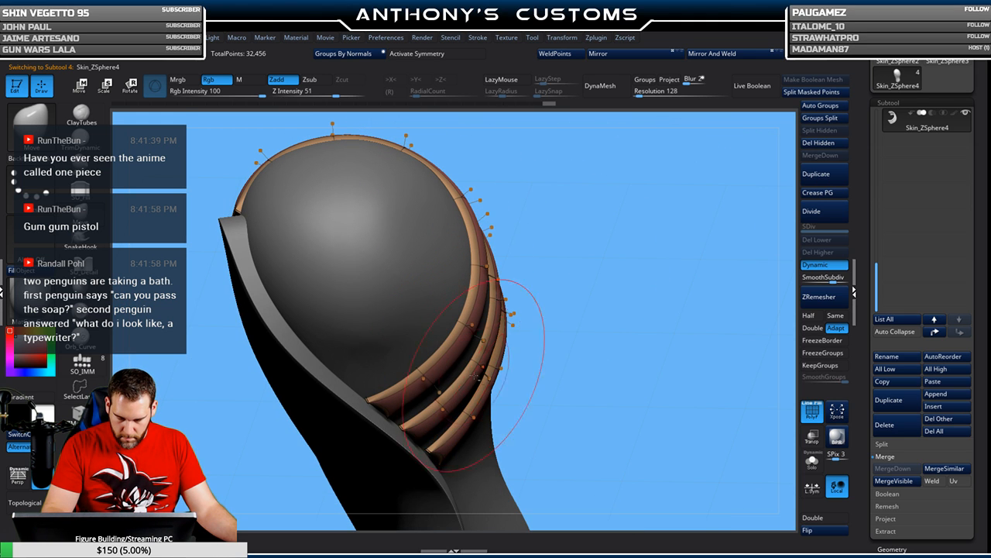
mouse_move(588, 255)
left_mouse_down()
mouse_move(620, 178)
mouse_move(575, 211)
left_mouse_up()
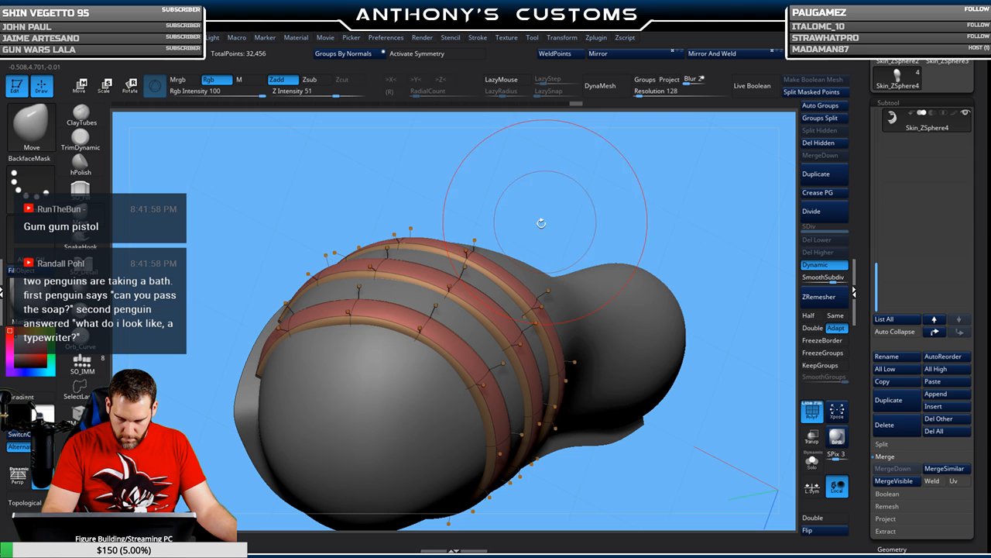
left_click_drag(542, 183, 571, 178)
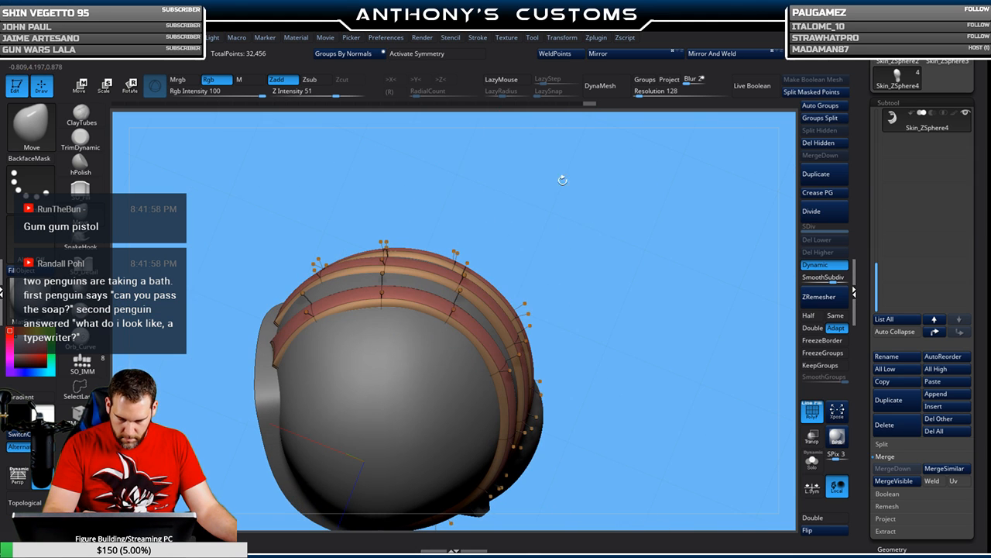
left_click_drag(509, 261, 614, 191)
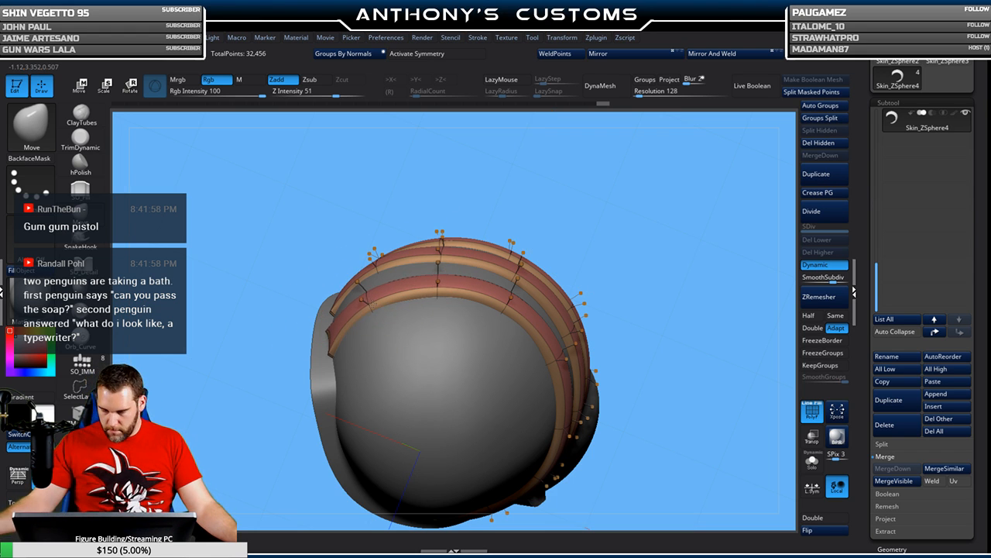
left_click_drag(480, 195, 527, 155)
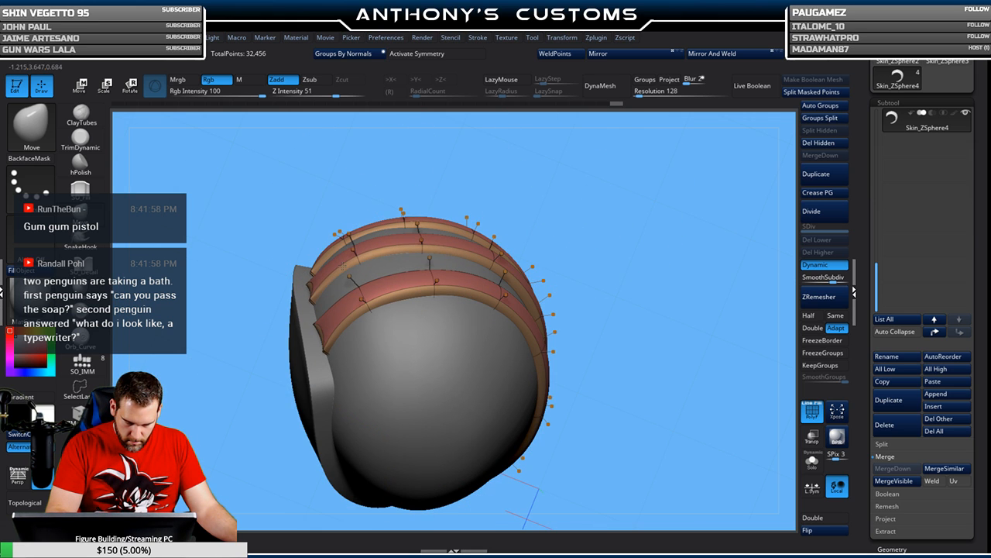
left_click_drag(623, 183, 656, 213, "alt")
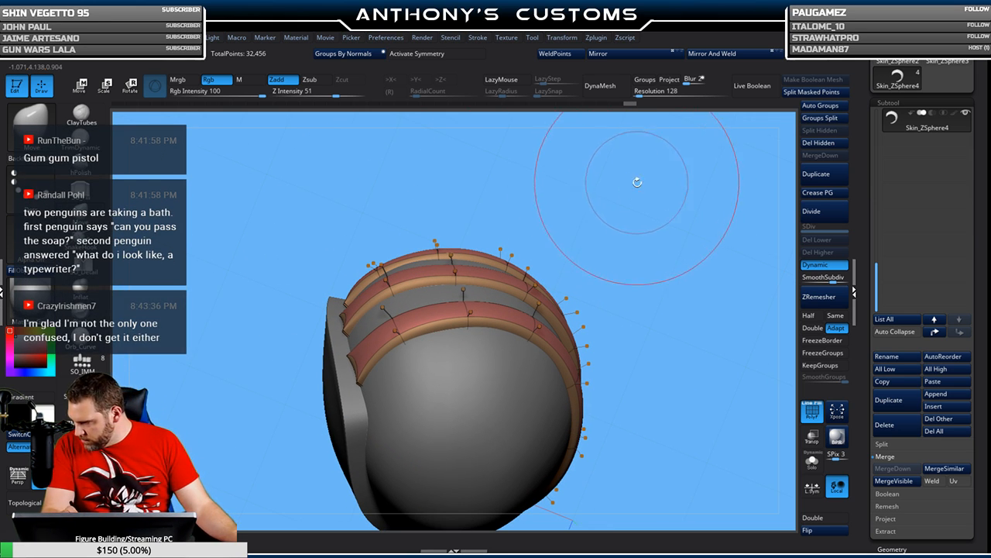
left_click_drag(547, 169, 587, 180)
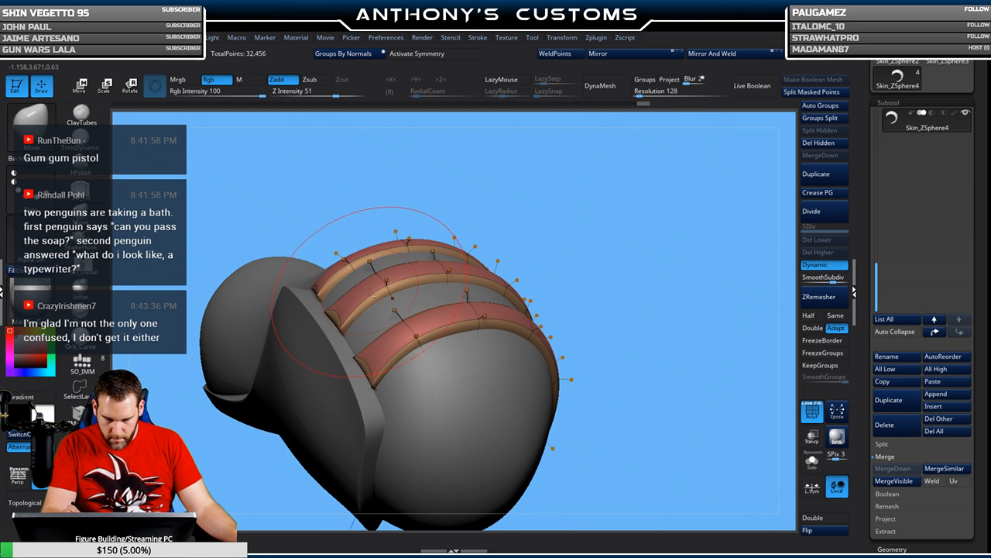
mouse_move(582, 224)
left_mouse_down("alt")
mouse_move(603, 250)
mouse_move(591, 273)
mouse_move(586, 224)
mouse_move(594, 246)
mouse_move(604, 217)
mouse_move(577, 226)
left_mouse_up("alt")
- Give each of the three straps its own polygroup with Auto Groups
key("space")
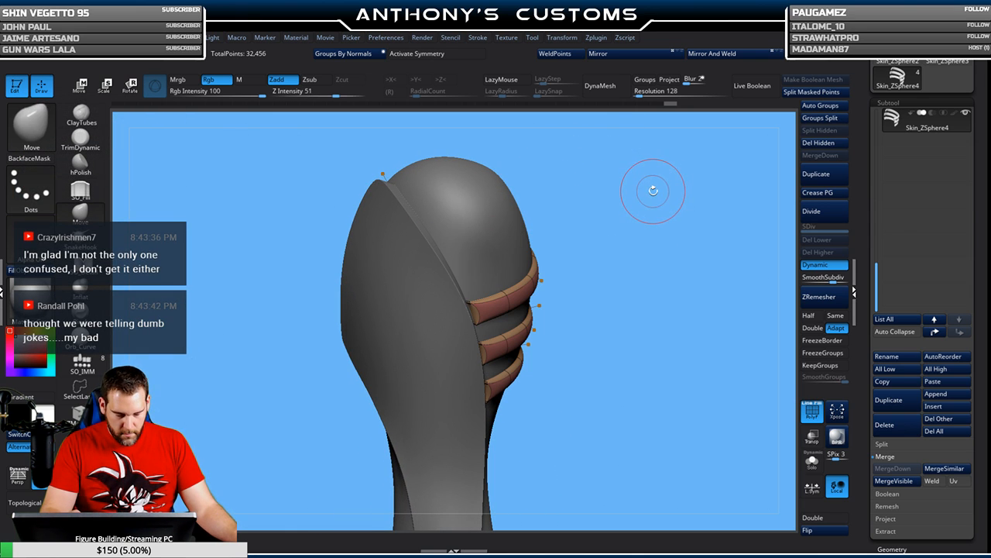
mouse_move(651, 244)
left_mouse_down()
mouse_move(591, 236)
mouse_move(631, 235)
mouse_move(581, 247)
mouse_move(647, 251)
left_mouse_up()
left_click_drag(727, 233, 608, 231, "alt")
left_click(820, 106)
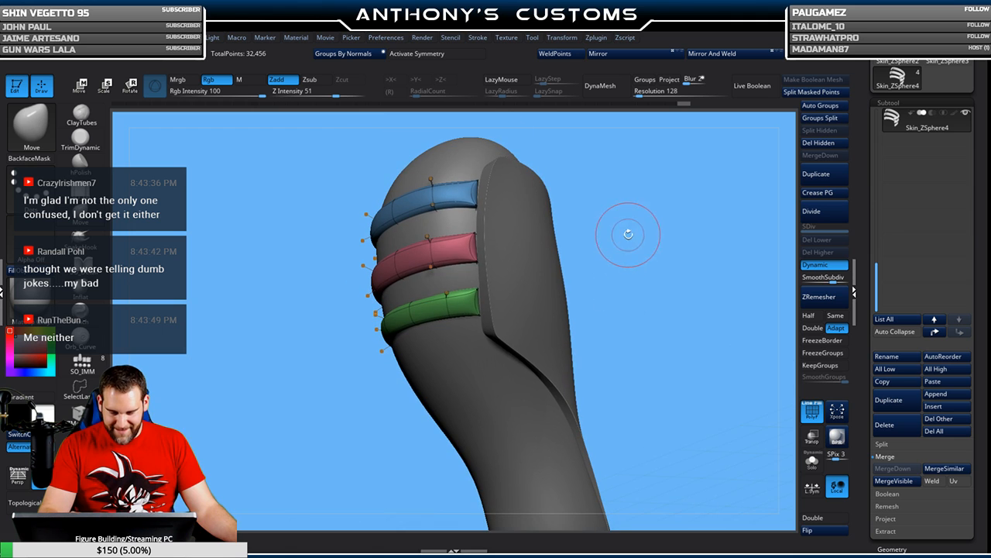
- Adjust the Move brush size and nudge the straps on both sides of the boot toward the side strip
key("space")
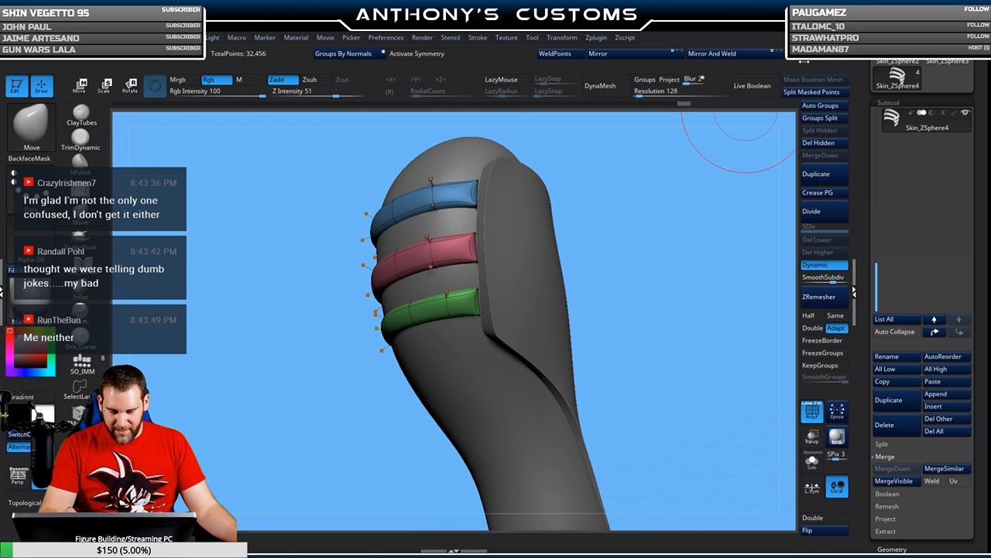
mouse_move(670, 230)
left_mouse_down()
mouse_move(581, 215)
mouse_move(490, 290)
left_mouse_up()
key("space")
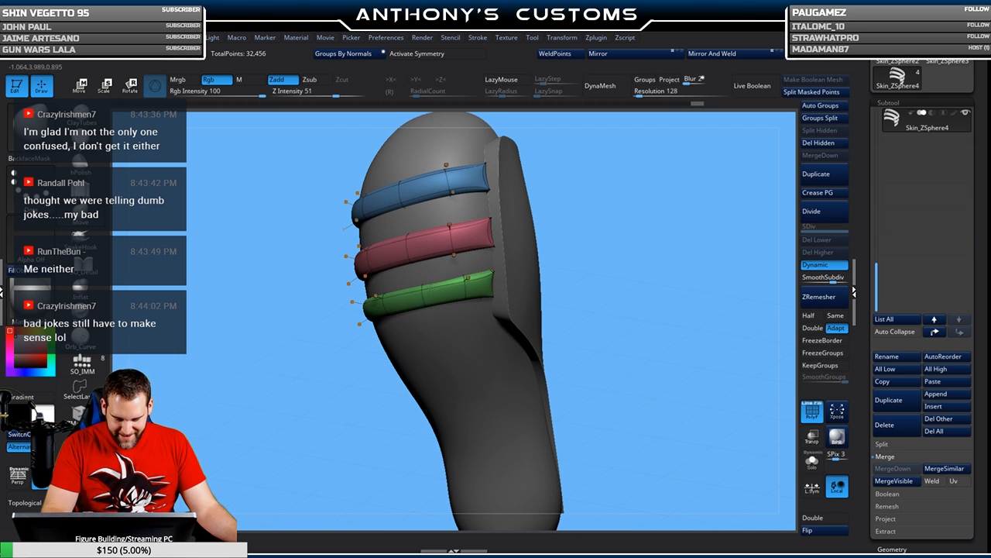
left_click_drag(467, 272, 439, 288)
left_click_drag(520, 273, 579, 238, "alt")
left_click_drag(581, 239, 616, 229)
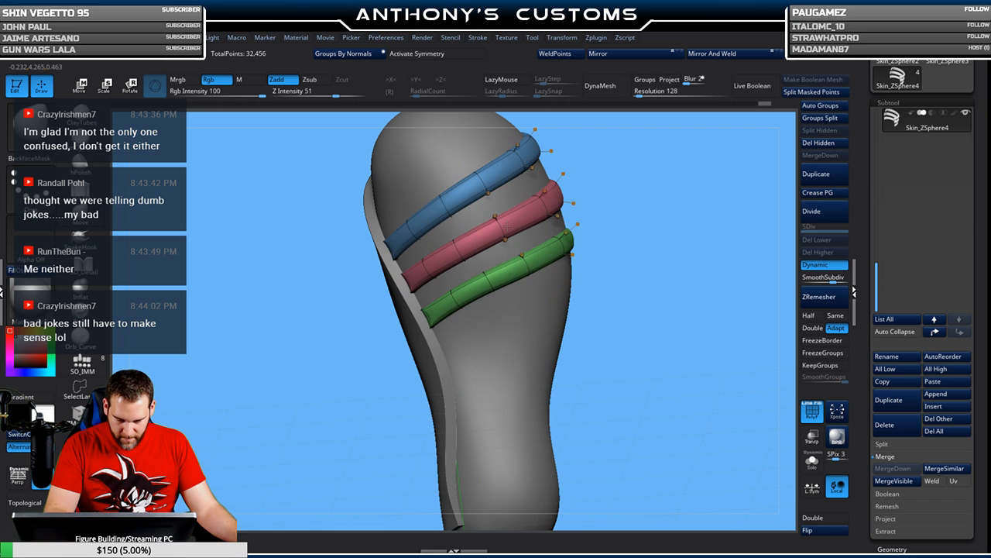
left_click_drag(527, 213, 433, 316)
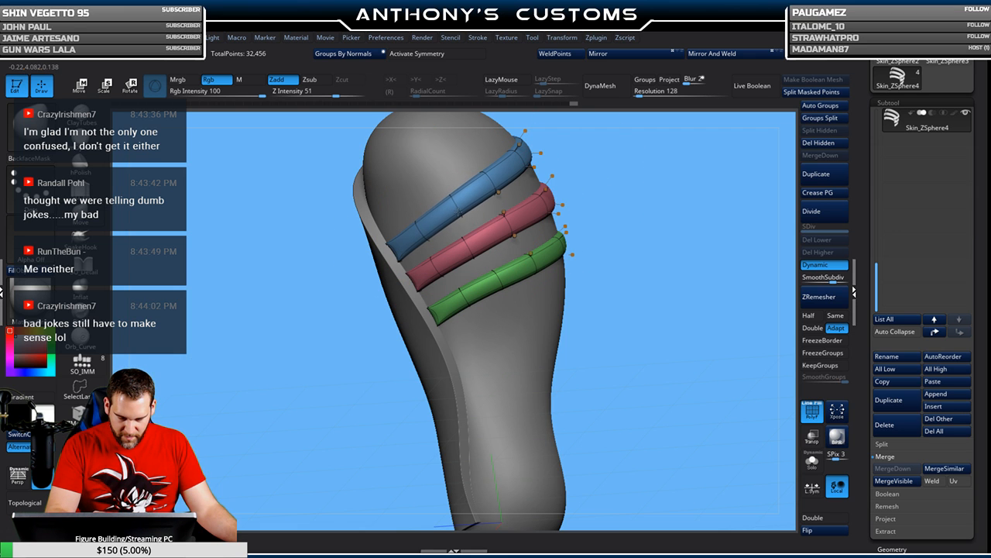
- Inspect the smoothed straps without their polyframe, then show it again and refine their curve around the boot with the Move brush
key("shift+f")
left_click_drag(635, 217, 569, 269)
mouse_move(624, 250)
left_mouse_down("alt")
mouse_move(624, 299)
mouse_move(707, 249)
left_mouse_up("alt")
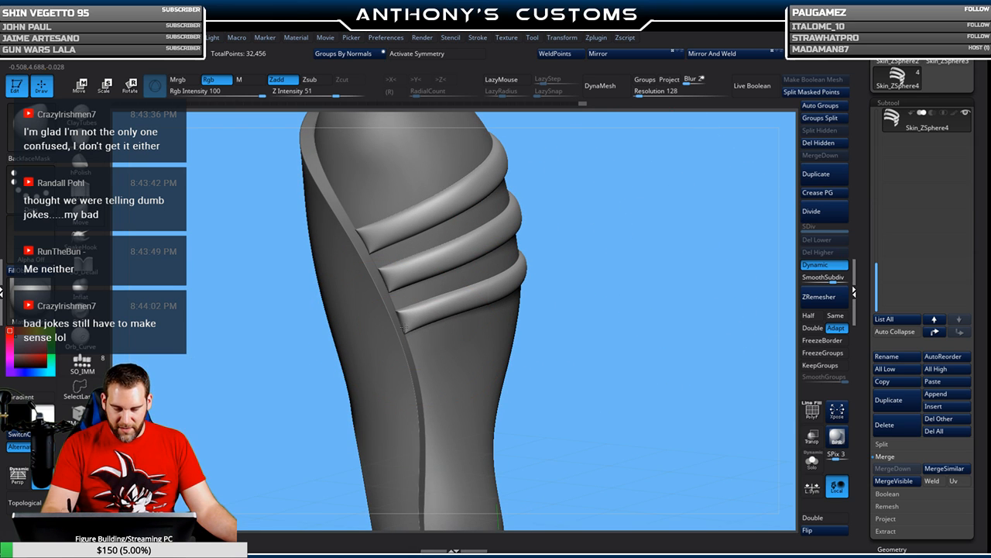
key("space")
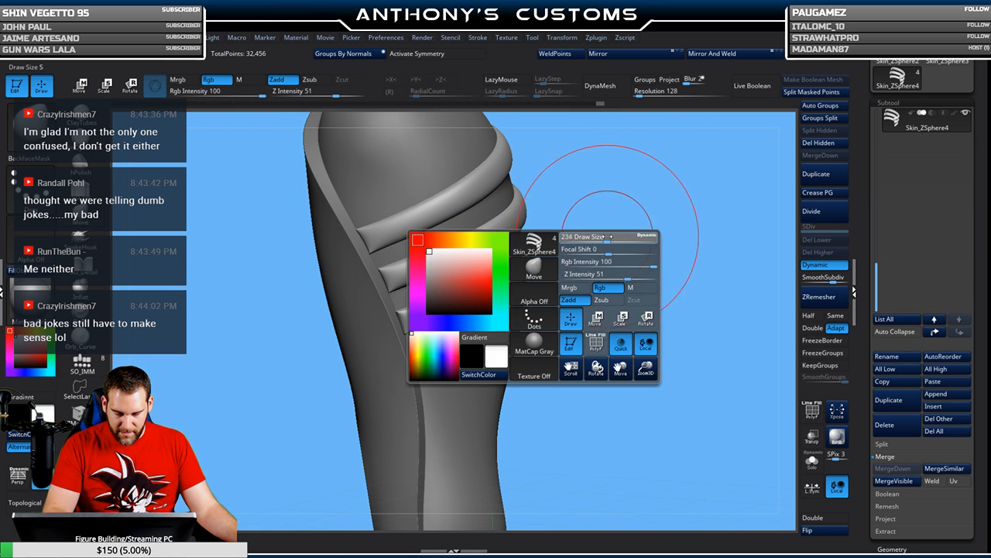
key("shift+f")
left_click_drag(615, 240, 525, 269)
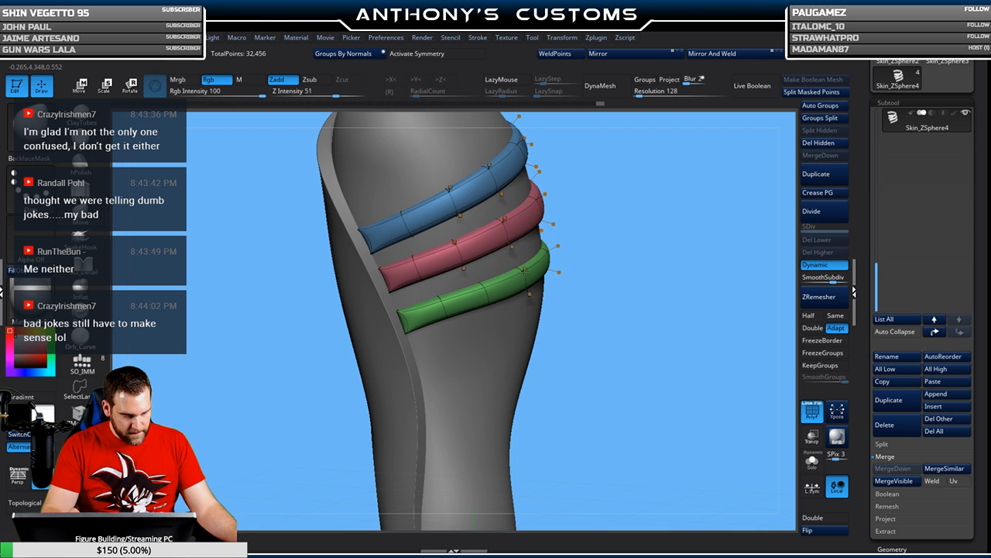
mouse_move(681, 241)
left_mouse_down()
mouse_move(662, 237)
mouse_move(687, 236)
mouse_move(628, 217)
left_mouse_up()
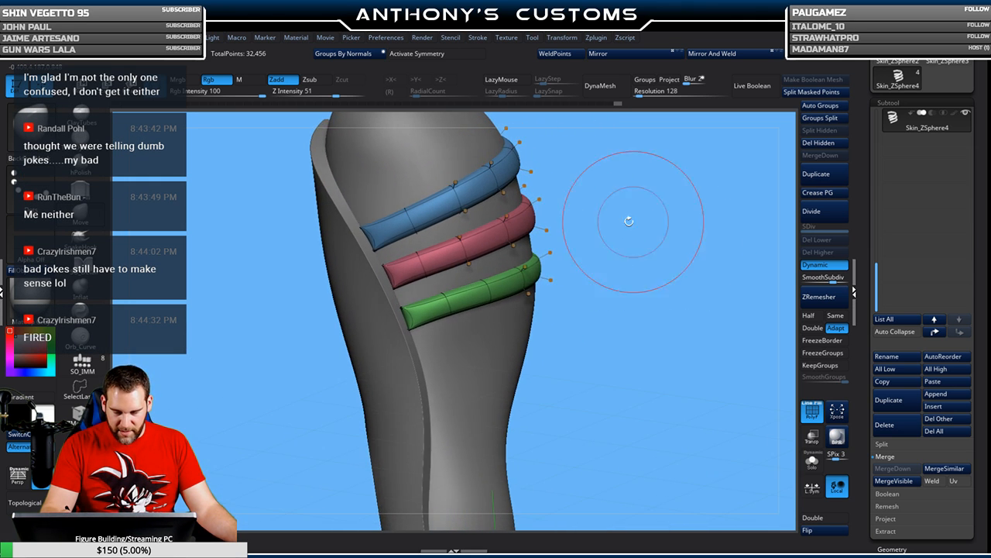
left_click_drag(658, 249, 646, 252)
right_click(657, 225)
right_click_drag(657, 225, 672, 275)
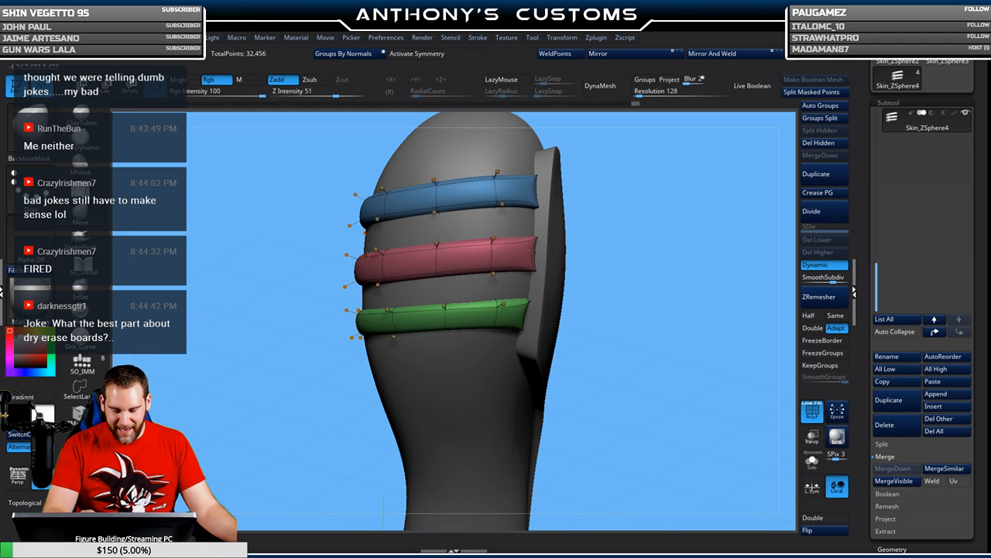
- Check how the three straps wrap around the boot, with and without their polyframe, and quick-save the project
mouse_move(620, 238)
right_mouse_down()
mouse_move(648, 237)
mouse_move(634, 250)
mouse_move(644, 256)
right_mouse_up()
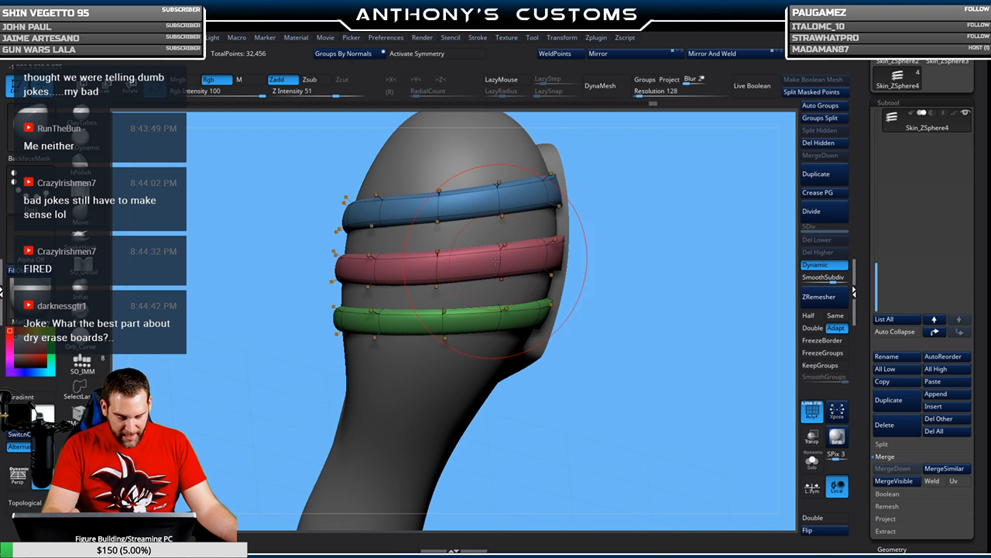
mouse_move(645, 210)
left_mouse_down()
mouse_move(653, 219)
mouse_move(642, 222)
mouse_move(653, 220)
mouse_move(638, 259)
mouse_move(625, 254)
left_mouse_up()
mouse_move(551, 269)
left_mouse_down()
mouse_move(575, 284)
mouse_move(658, 232)
mouse_move(592, 198)
left_mouse_up()
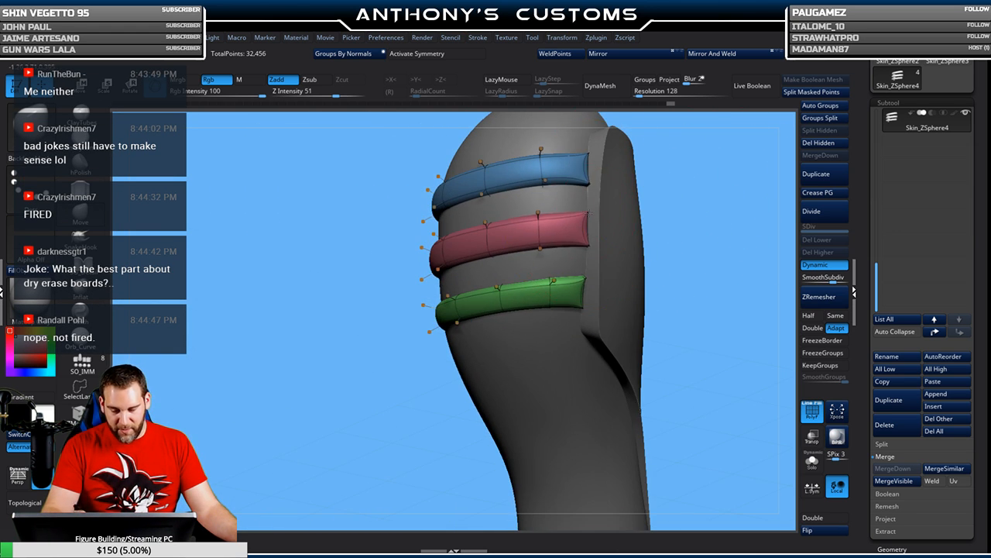
mouse_move(714, 227)
left_mouse_down()
mouse_move(632, 230)
mouse_move(725, 236)
mouse_move(746, 224)
left_mouse_up()
mouse_move(333, 371)
left_mouse_down()
mouse_move(486, 384)
mouse_move(443, 346)
mouse_move(363, 312)
left_mouse_up()
mouse_move(645, 266)
left_mouse_down()
mouse_move(646, 283)
mouse_move(594, 279)
mouse_move(607, 281)
mouse_move(610, 329)
left_mouse_up()
key("s")
mouse_move(611, 273)
left_mouse_down()
mouse_move(597, 273)
mouse_move(590, 314)
mouse_move(657, 282)
mouse_move(565, 305)
mouse_move(644, 295)
mouse_move(609, 292)
mouse_move(630, 288)
left_mouse_up()
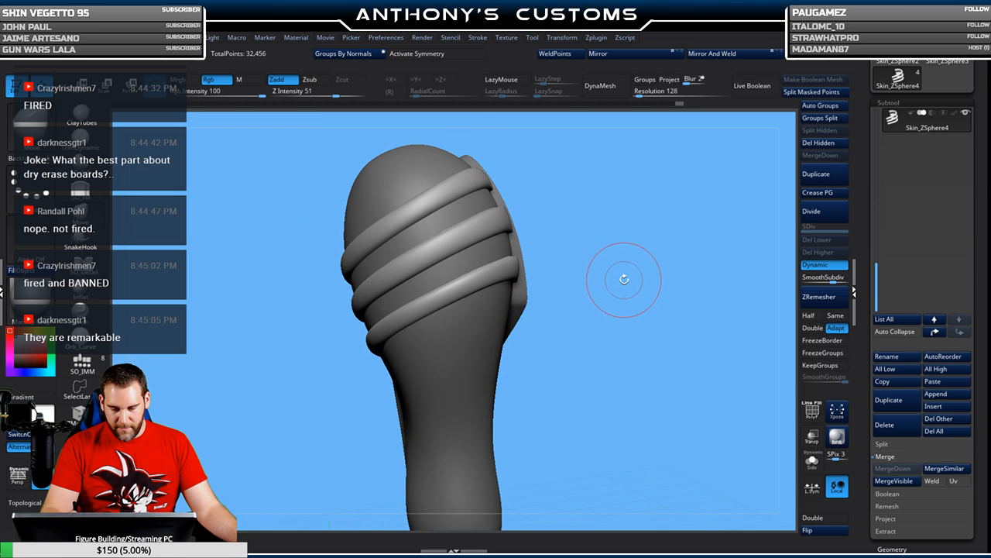
key("shift+f")
key("ctrl+s")
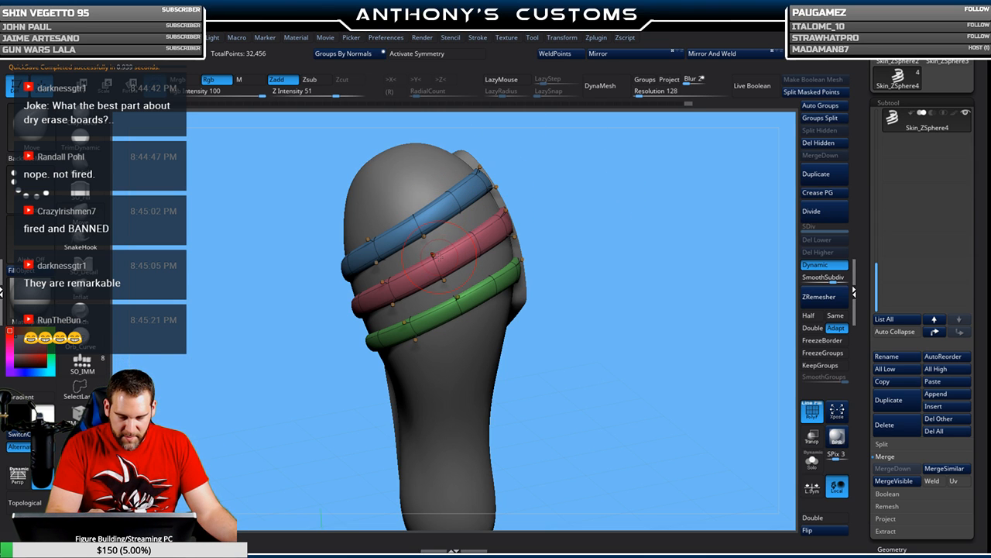
- Examine the straps' ends along the side strip from the other side of the boot and save again
left_click_drag(644, 232, 645, 222)
left_click_drag(568, 301, 556, 282, "alt")
left_click_drag(556, 283, 621, 311)
left_click_drag(621, 312, 605, 296, "alt")
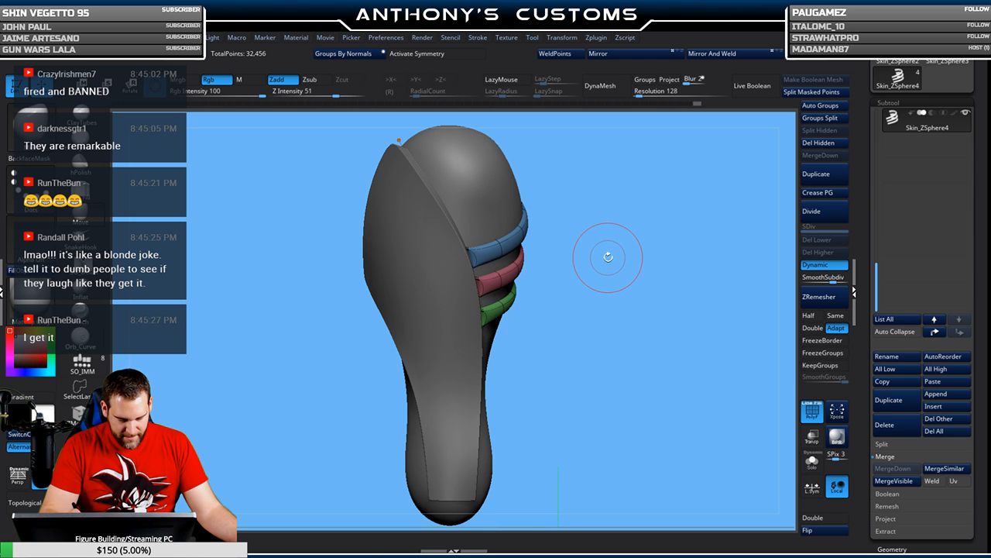
mouse_move(611, 276)
left_mouse_down()
mouse_move(578, 285)
mouse_move(601, 285)
mouse_move(594, 271)
left_mouse_up()
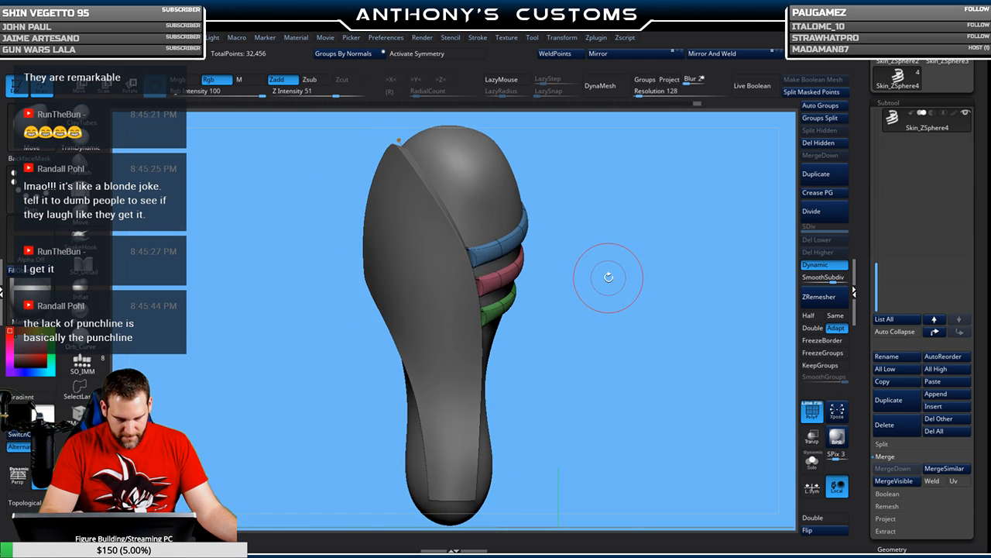
key("ctrl")
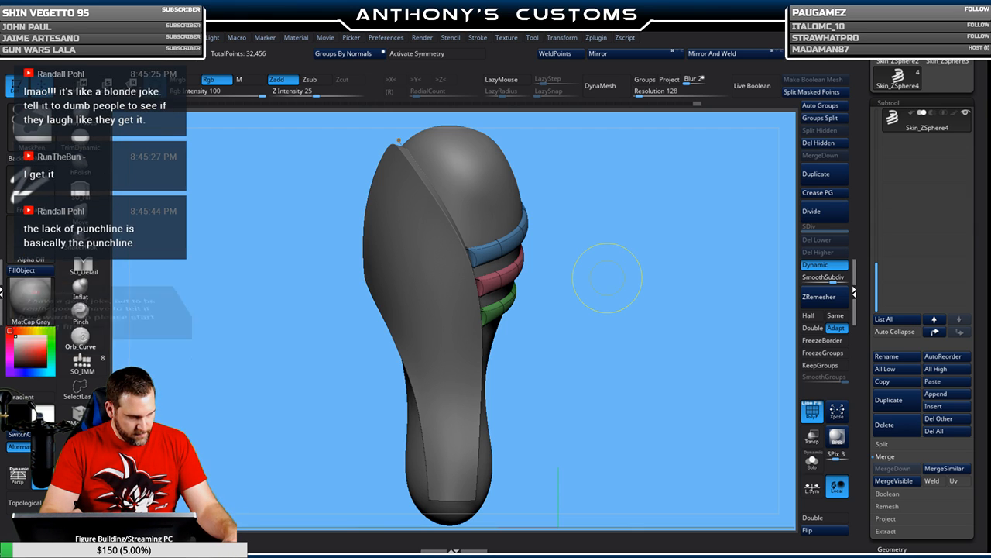
key("ctrl+s")
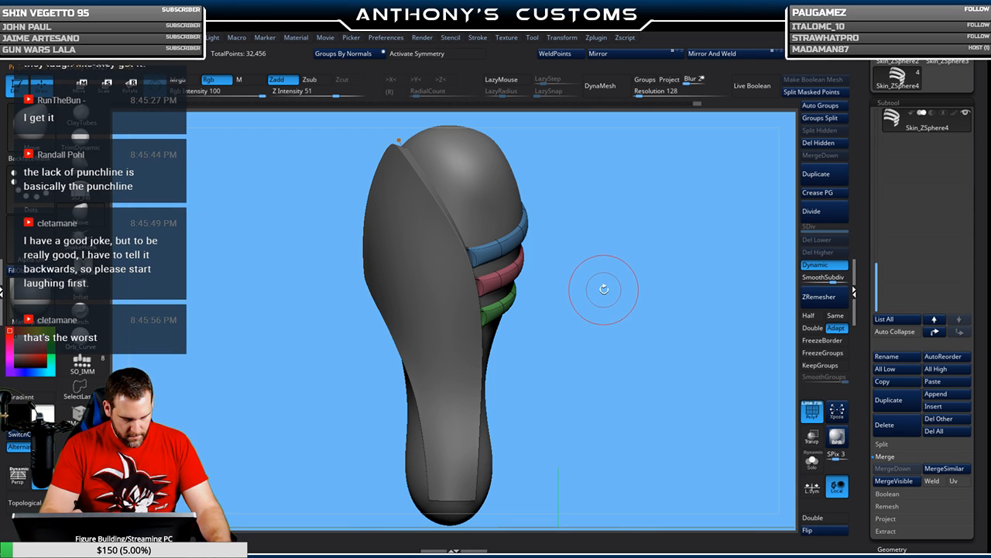
left_click_drag(602, 257, 574, 278)
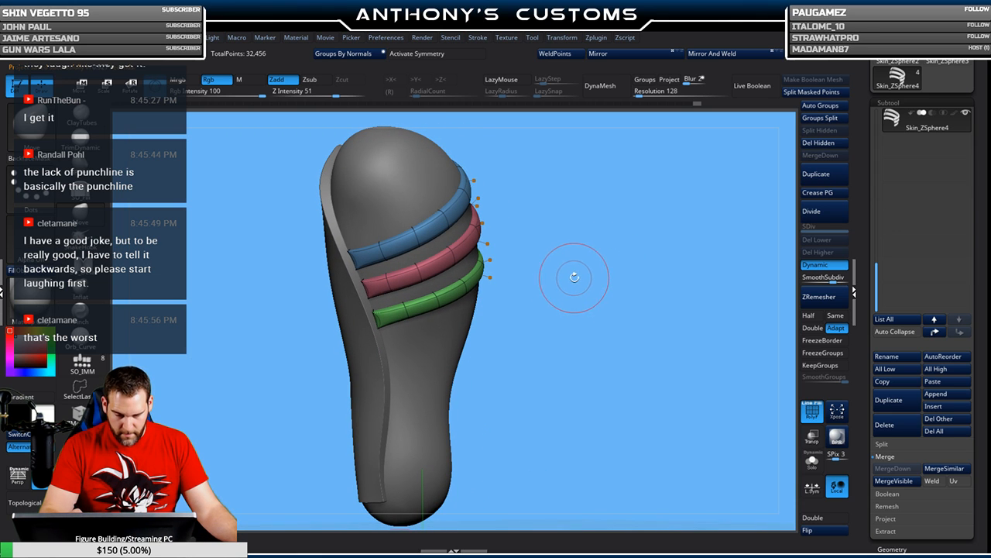
- Insert the DoubleIndent part from the IMM Boolean brush at the green strap's end on the side strip
key("b")
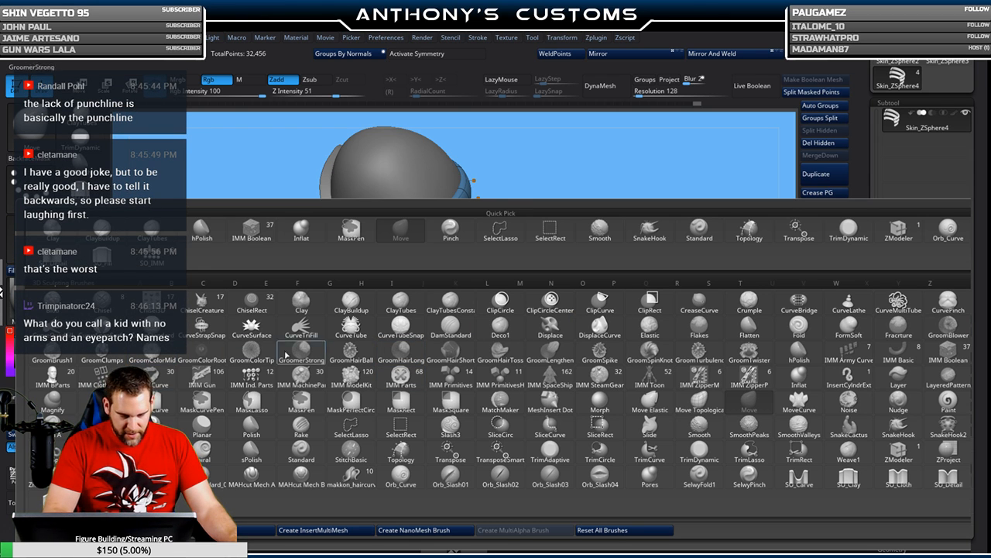
left_click(949, 355)
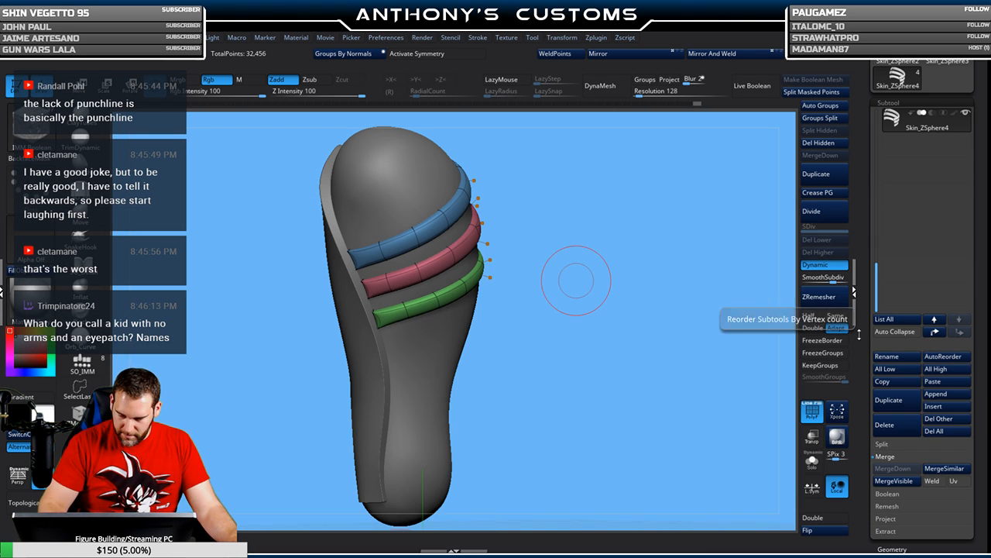
key("m")
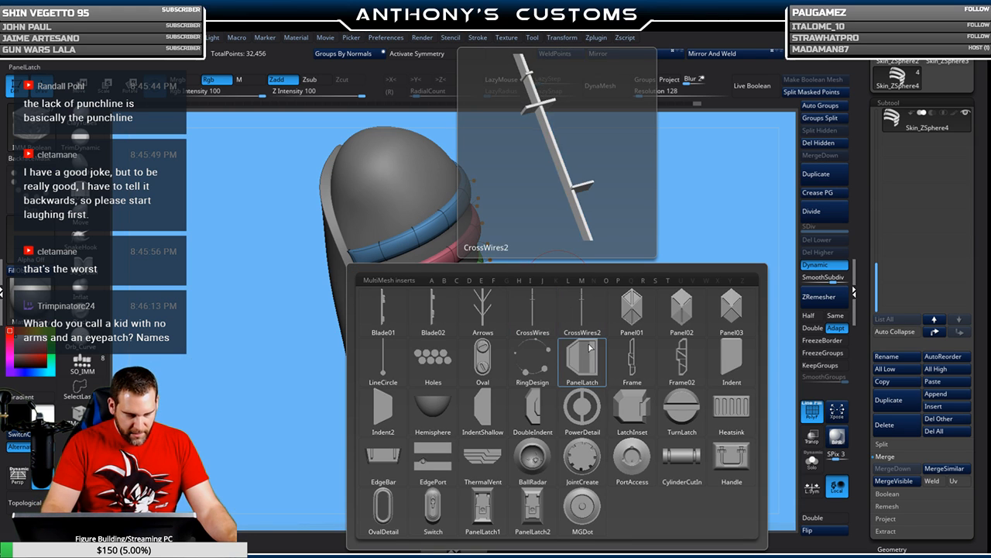
left_click(539, 416)
mouse_move(605, 325)
left_mouse_down()
mouse_move(594, 356)
mouse_move(621, 307)
left_mouse_up()
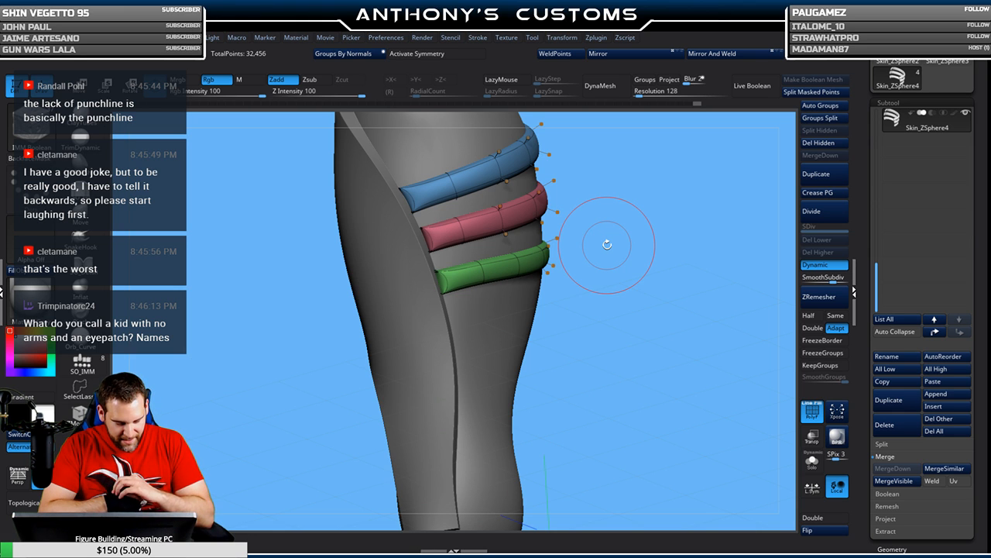
mouse_move(607, 244)
left_mouse_down()
mouse_move(632, 237)
mouse_move(654, 194)
left_mouse_up()
left_click_drag(593, 249, 603, 225)
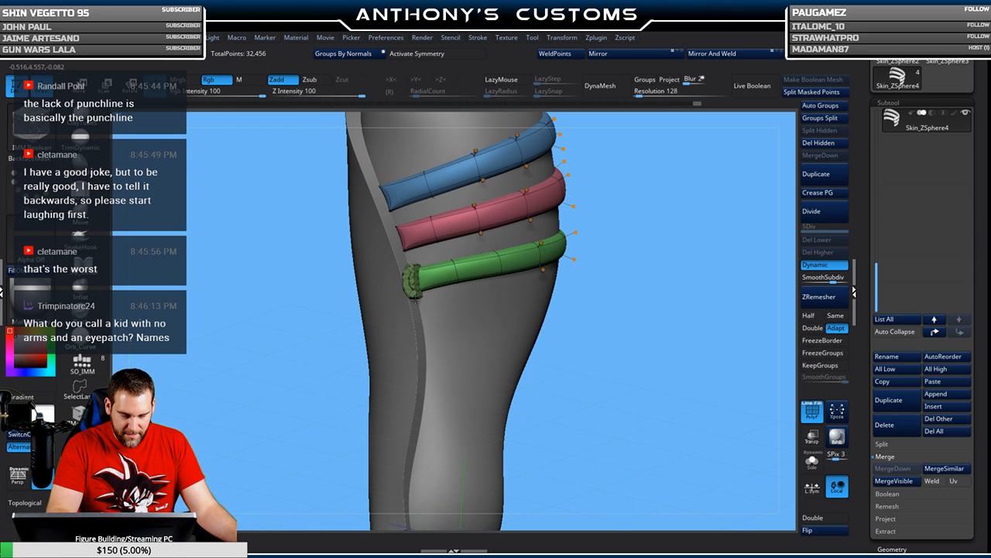
left_click_drag(415, 299, 417, 298)
- Rotate and move the inserted piece with the gizmo so it caps the green strap at the side strip's edge
key("w")
left_click_drag(665, 238, 644, 361, "alt")
left_click_drag(448, 296, 446, 263)
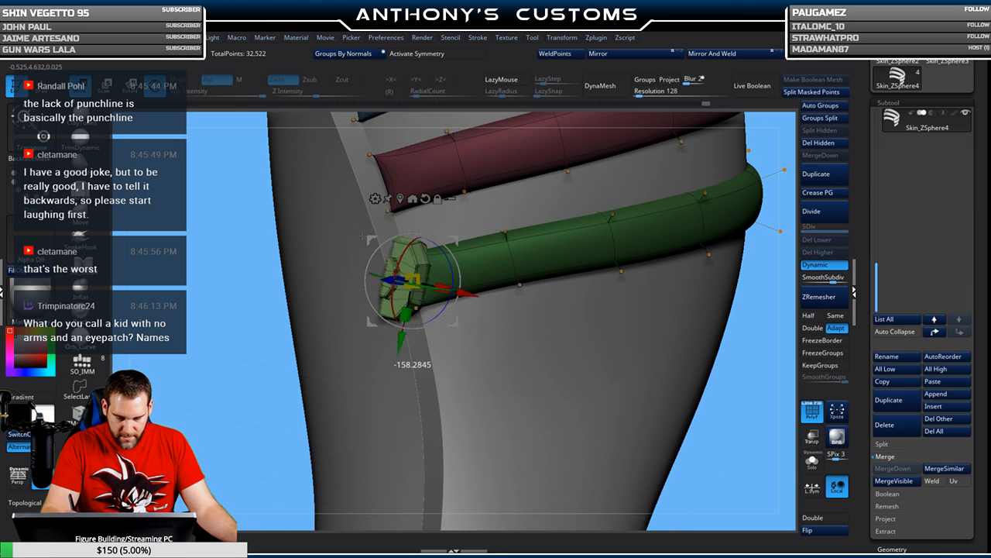
left_click_drag(382, 224, 524, 257)
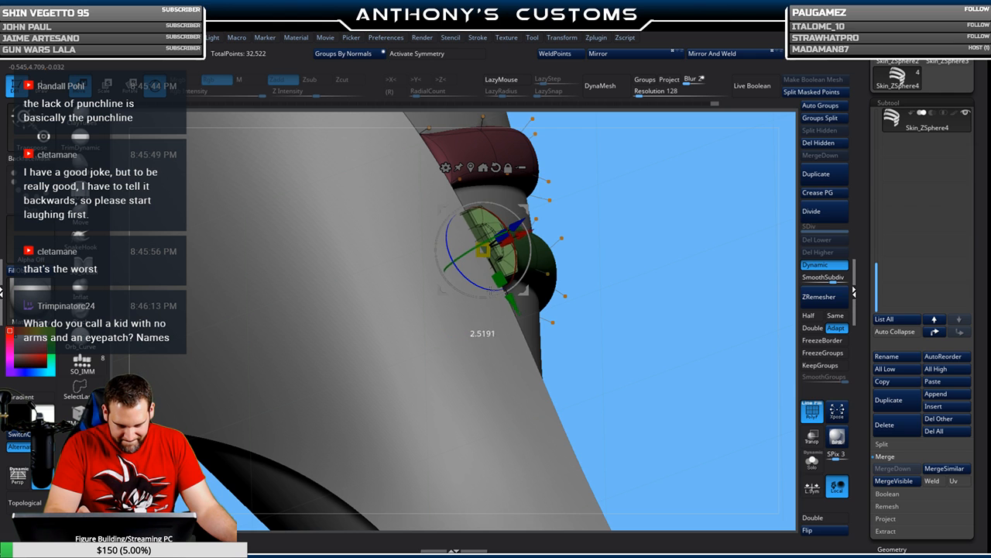
left_click_drag(491, 334, 356, 306)
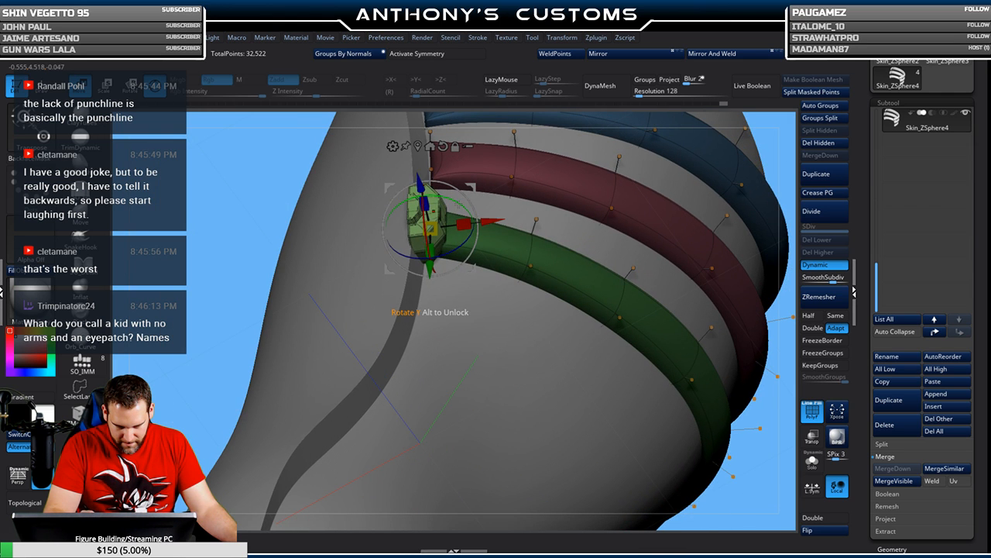
left_click_drag(430, 184, 430, 199)
right_click_drag(446, 207, 487, 266)
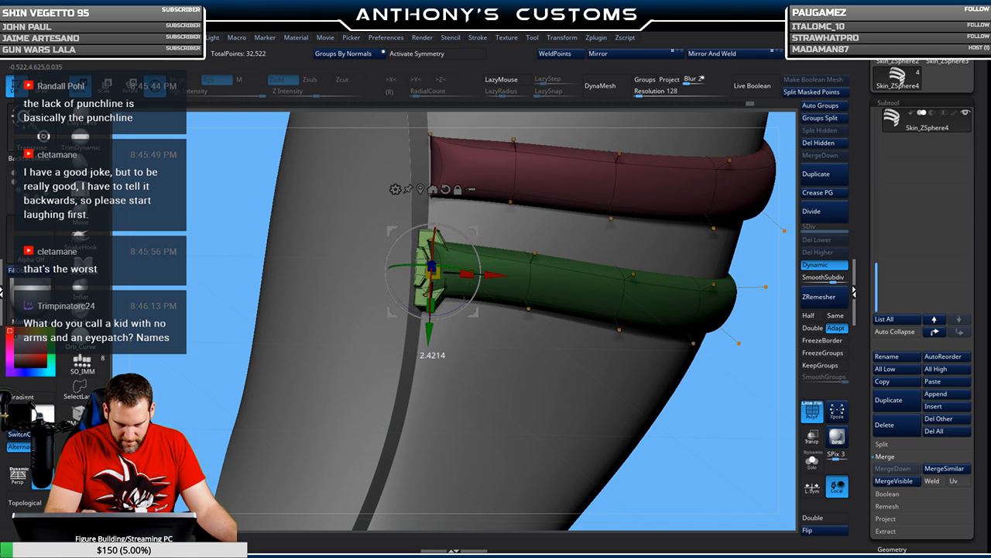
right_click_drag(474, 273, 448, 221)
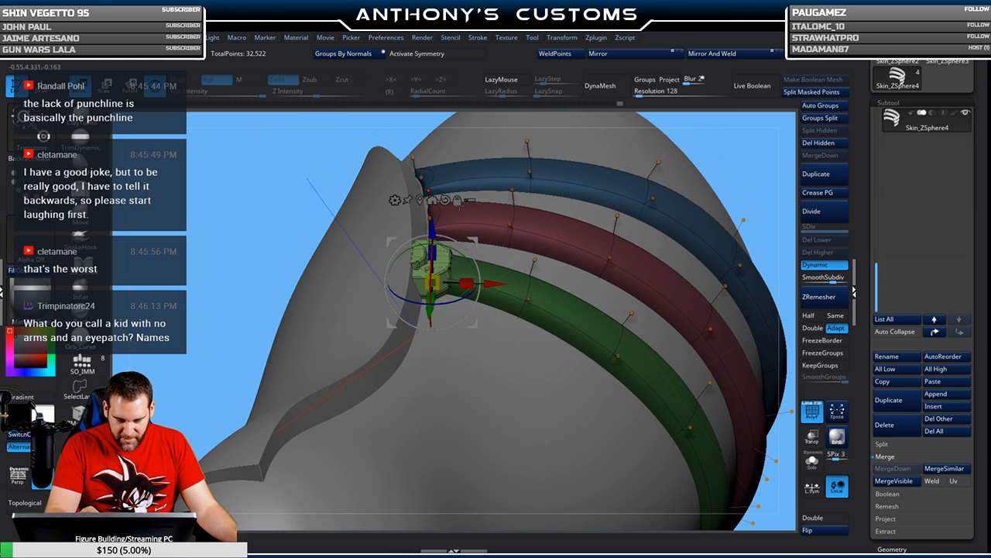
- Check close up how the end piece sits on the green strap and the side strip
key("q")
right_click_drag(763, 174, 722, 219)
right_click_drag(528, 234, 569, 182)
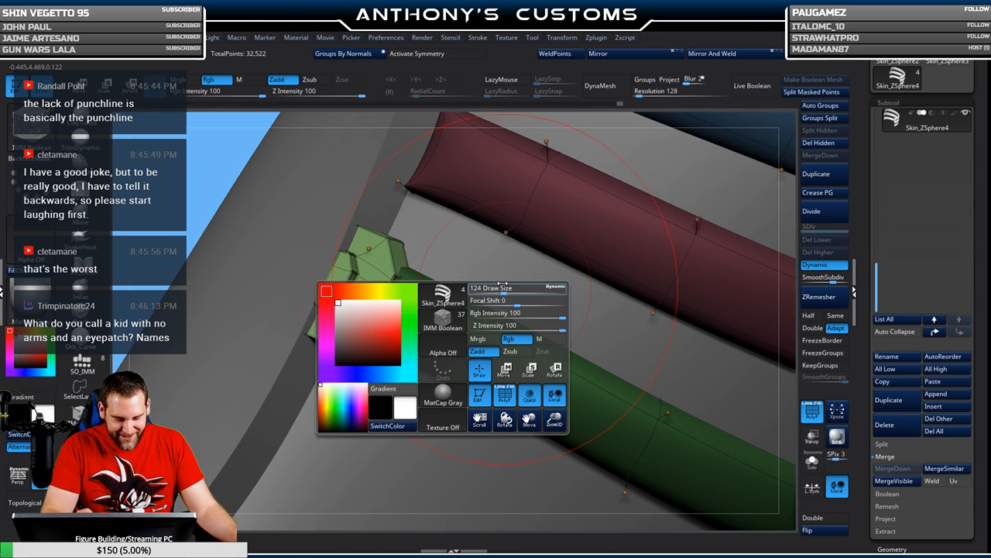
key("w")
right_click_drag(539, 217, 545, 222)
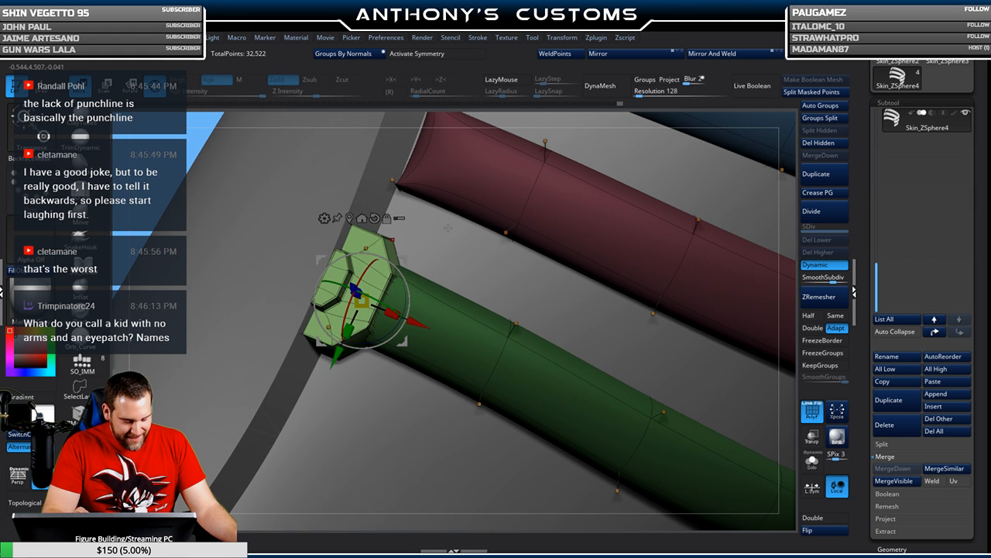
mouse_move(441, 274)
right_mouse_down()
mouse_move(435, 264)
mouse_move(466, 260)
right_mouse_up()
key("q")
left_click(303, 361, "alt")
right_click_drag(304, 357, 411, 272, "ctrl")
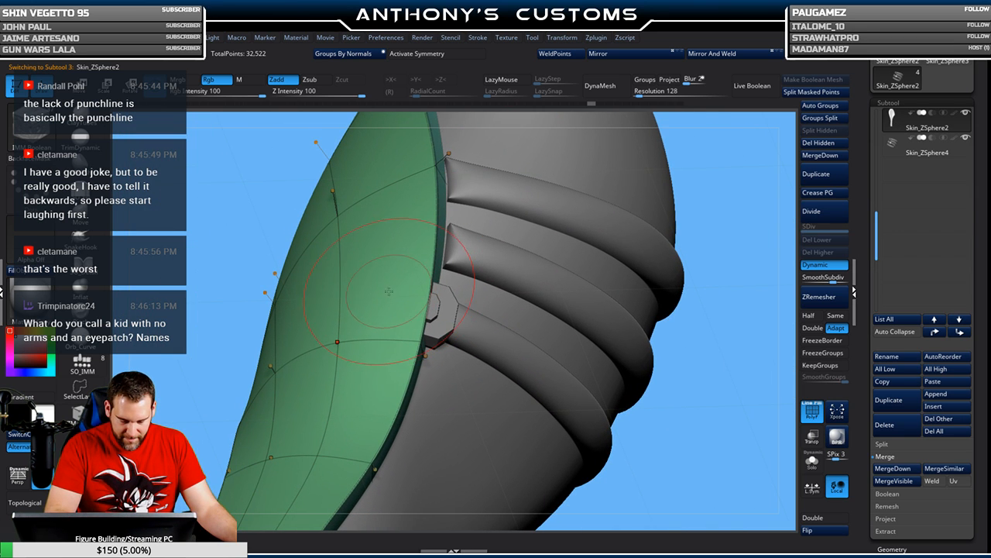
right_click_drag(744, 208, 736, 175)
key("b")
key("z")
key("m")
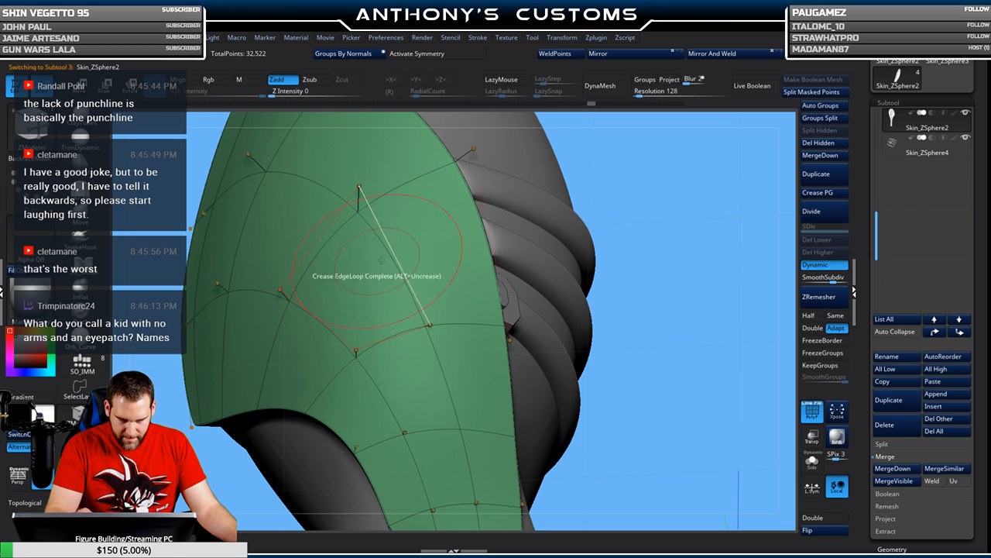
left_click(453, 280)
key("ctrl+z")
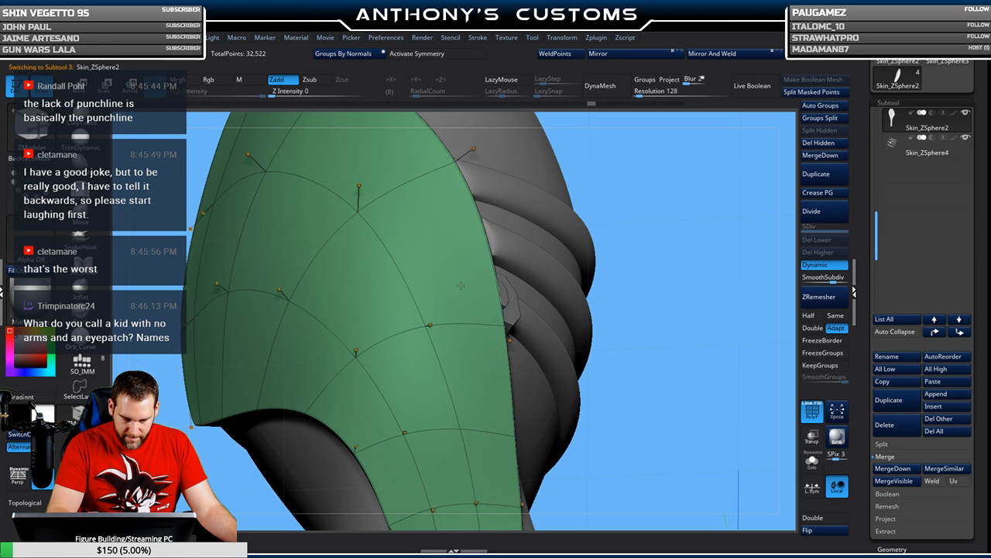
mouse_move(469, 290)
right_mouse_down()
mouse_move(665, 199)
mouse_move(475, 227)
right_mouse_up()
- Duplicate the straps' subtool and move the copied end piece up to the end of the middle pink strap
left_click(342, 351, "alt")
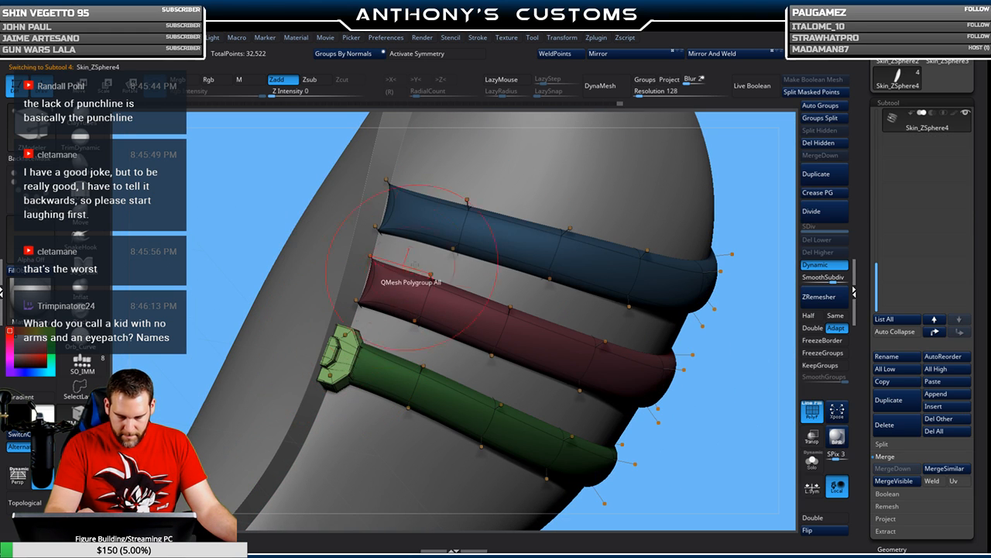
left_click(827, 176)
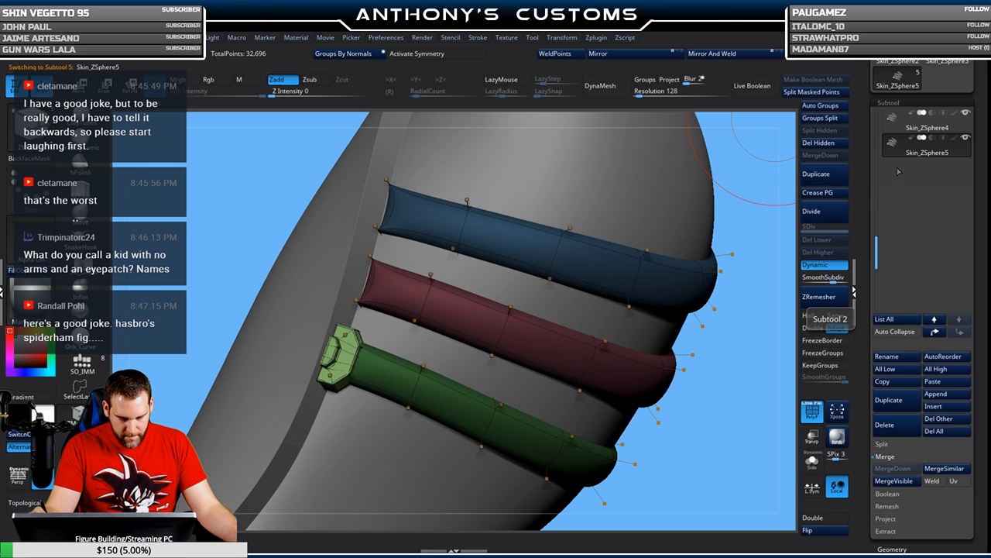
mouse_move(944, 160)
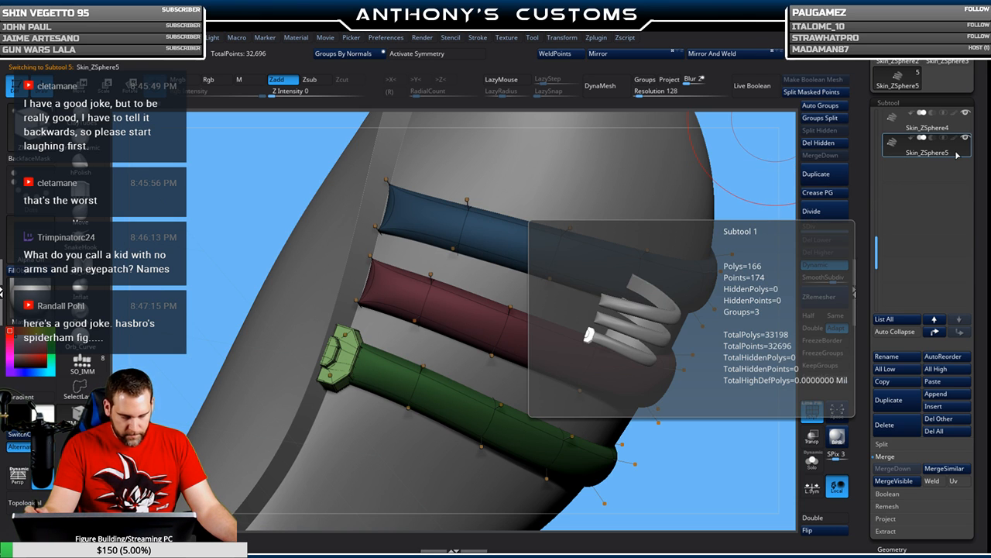
key("w")
left_click_drag(325, 345, 363, 278)
right_click_drag(481, 261, 469, 299, "ctrl")
right_click_drag(403, 288, 510, 258)
left_click_drag(416, 320, 413, 324)
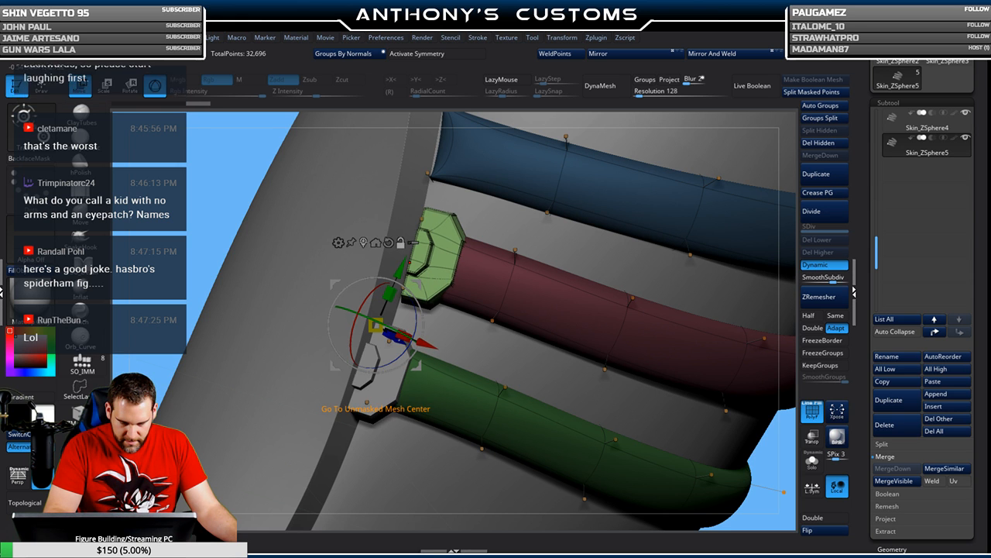
- Center the gizmo on the unmasked copy and align the piece with the pink strap's end
left_click(363, 242)
right_click_drag(484, 231, 508, 230)
left_click_drag(488, 280, 478, 276)
right_click_drag(493, 261, 489, 232)
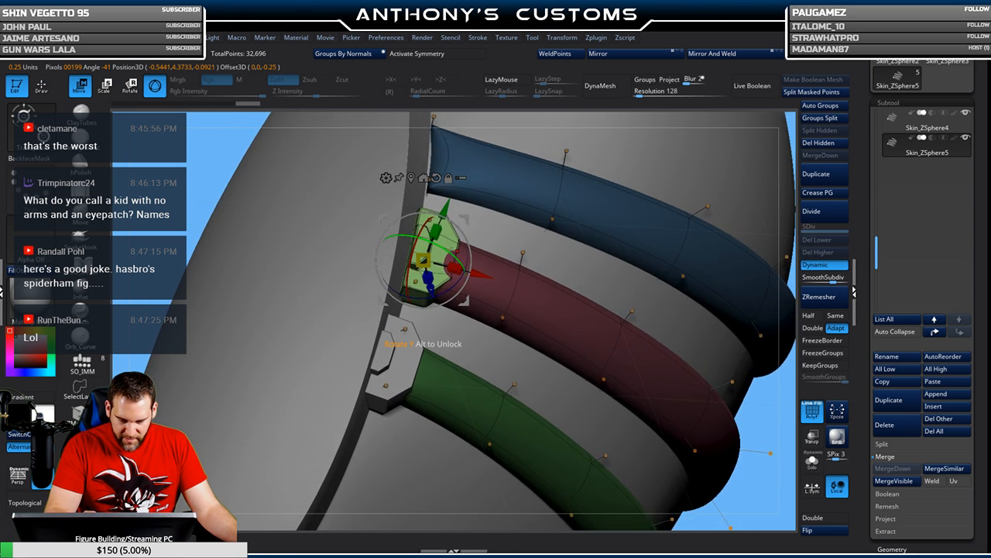
left_click_drag(452, 249, 452, 248)
right_click_drag(452, 248, 465, 229)
right_click_drag(518, 198, 482, 203)
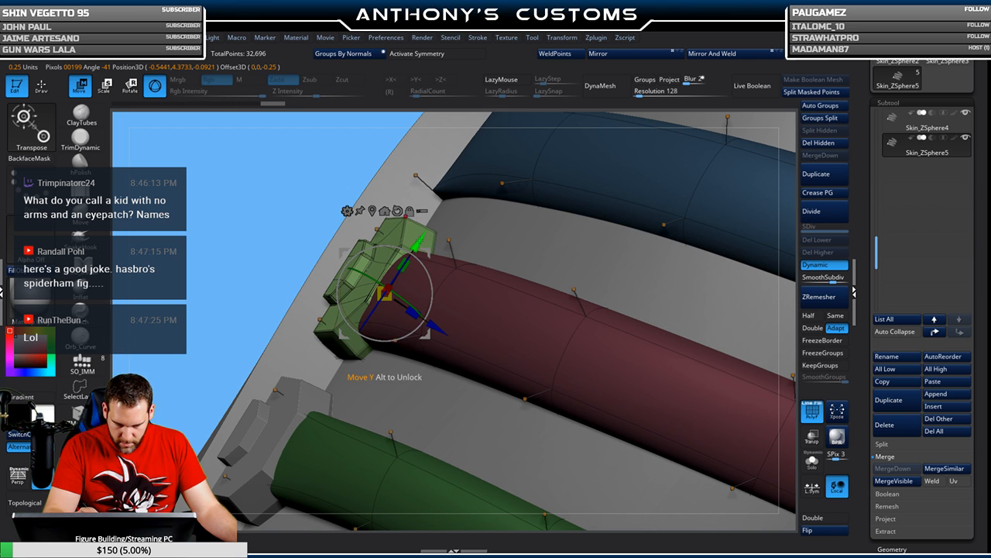
- Fine-tune the copied end piece's position so it seats on the pink strap and the side strip's edge
left_click_drag(416, 245, 414, 248)
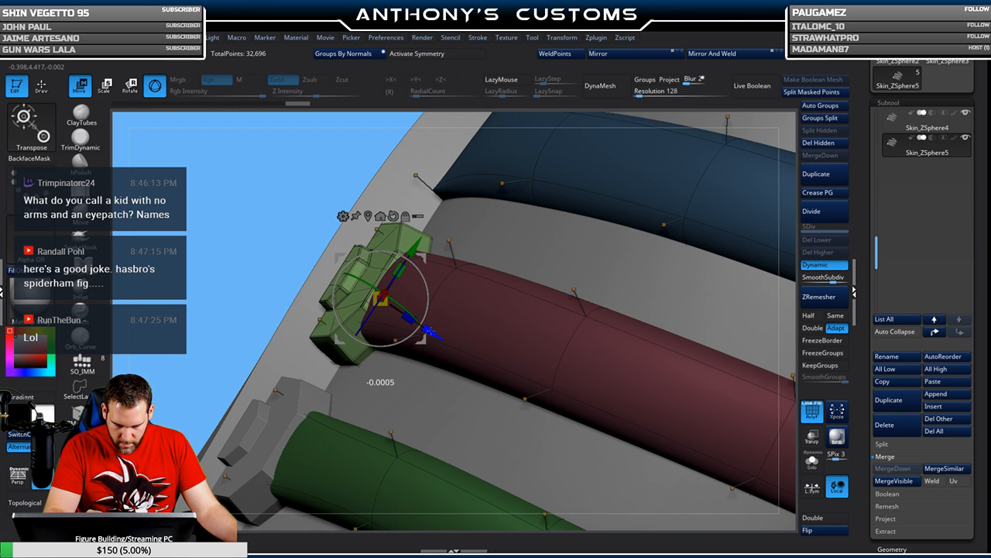
right_click_drag(436, 291, 408, 293)
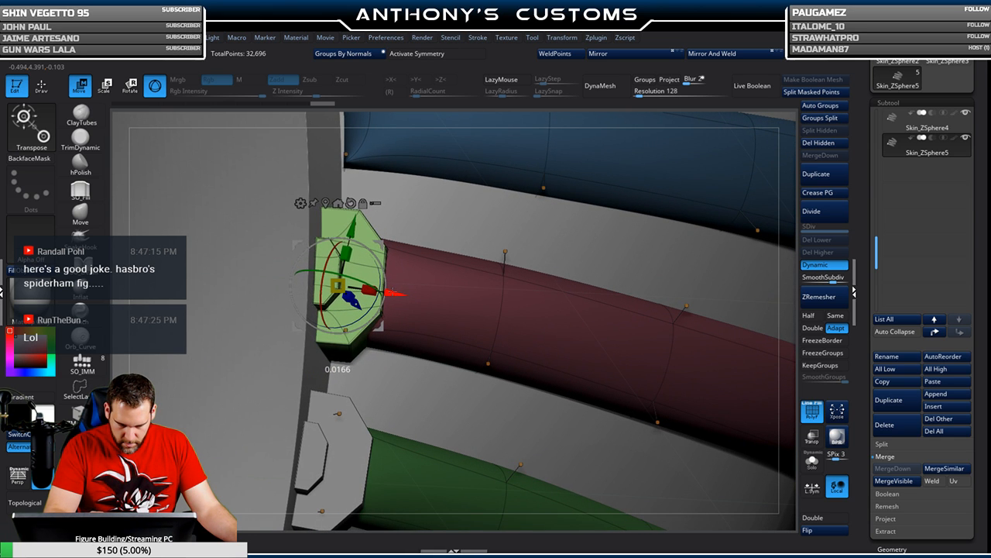
mouse_move(417, 261)
right_mouse_down()
mouse_move(386, 272)
mouse_move(662, 285)
right_mouse_up()
key("q")
left_click_drag(649, 278, 658, 345)
left_click_drag(490, 317, 622, 207)
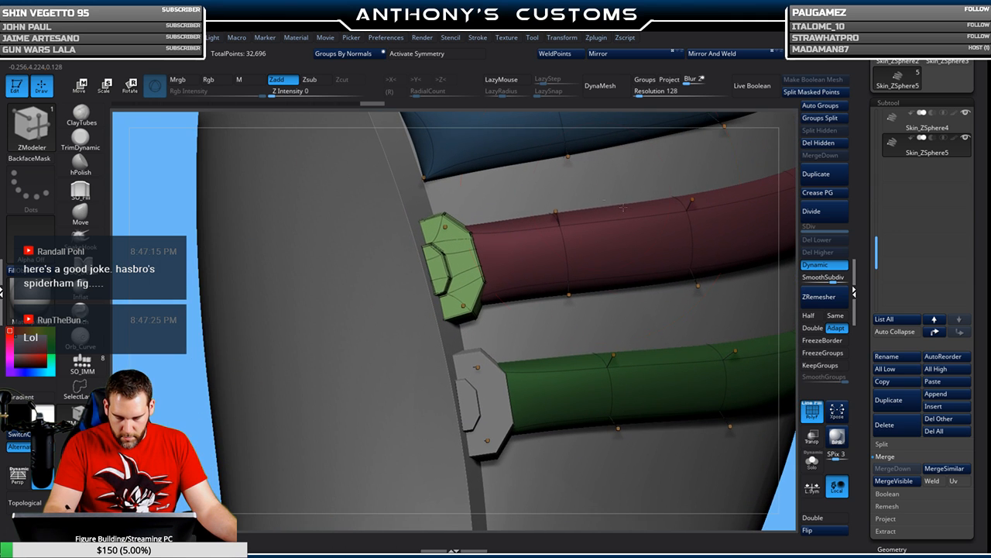
- Center the gizmo on the green strap's end piece, fine-tune its placement and hide the polyframe
left_click_drag(572, 299, 570, 211, "alt")
left_click_drag(592, 251, 517, 306)
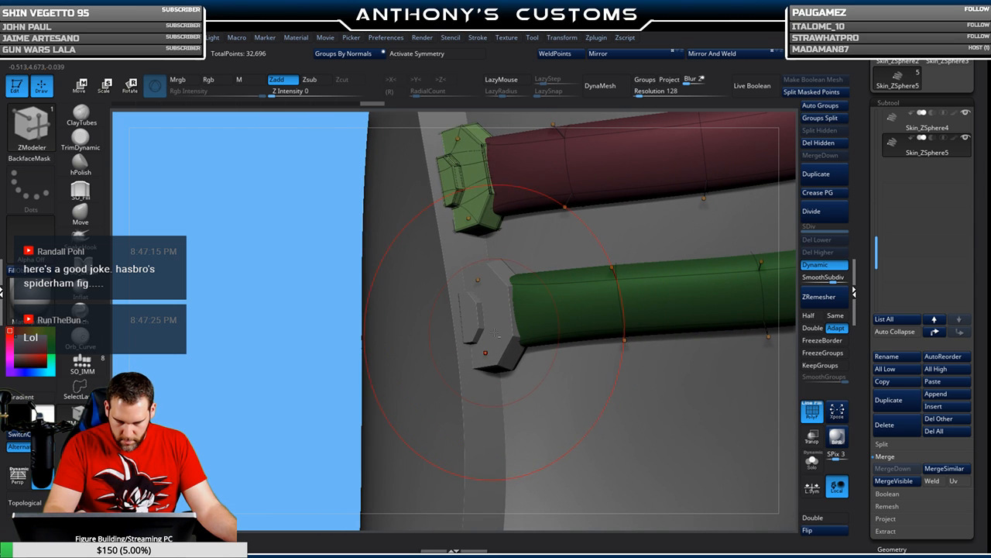
left_click(494, 330, "alt")
key("w")
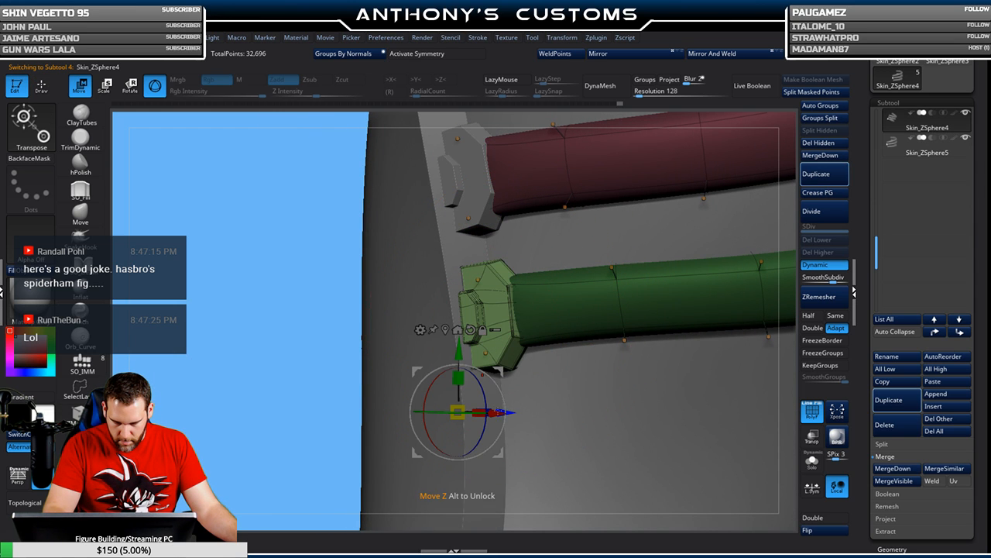
left_click(458, 330)
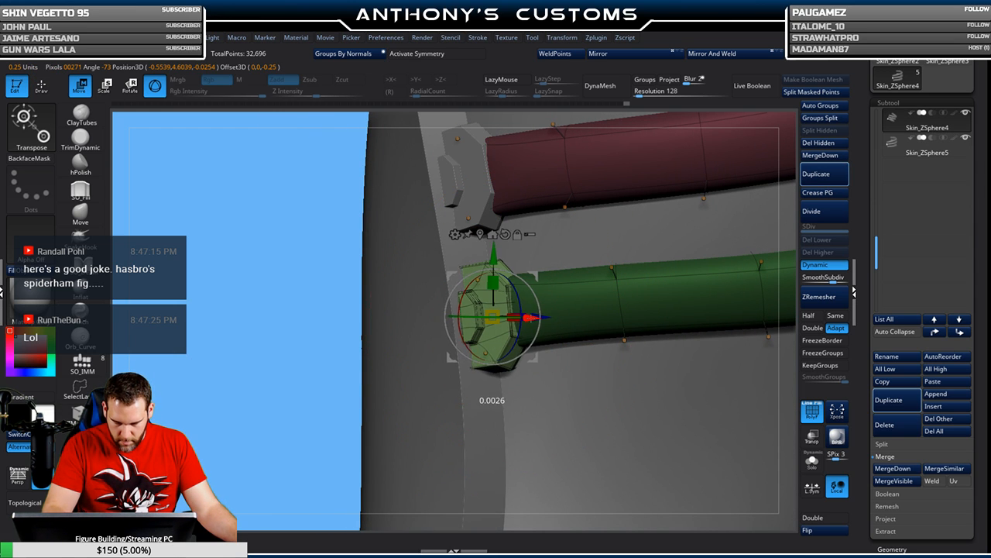
mouse_move(541, 307)
right_mouse_down()
mouse_move(525, 303)
mouse_move(573, 292)
mouse_move(527, 223)
mouse_move(629, 225)
mouse_move(609, 316)
mouse_move(600, 294)
mouse_move(604, 284)
mouse_move(620, 376)
right_mouse_up()
key("q")
key("shift+f")
right_click_drag(653, 298, 739, 291, "alt")
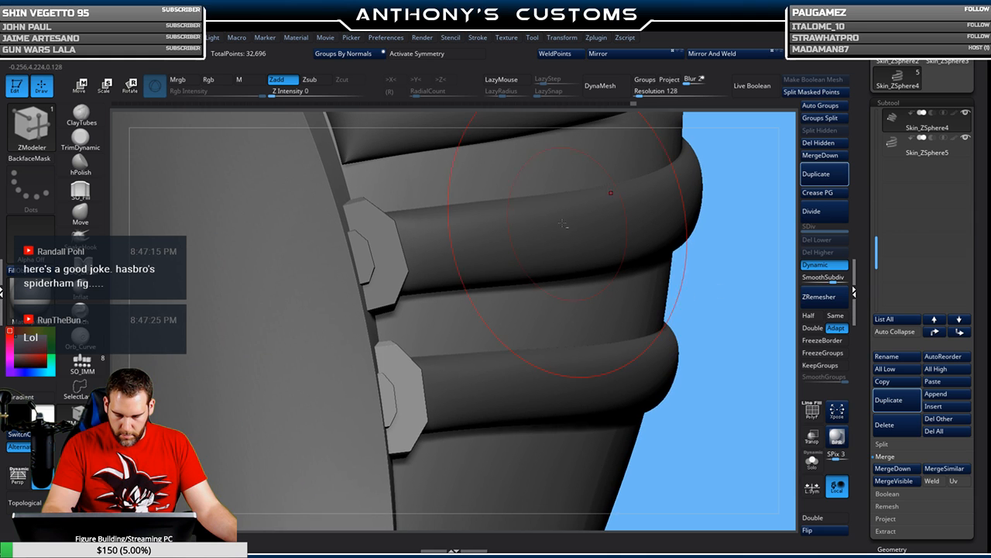
- Nudge and slightly rotate the middle strap's end piece to line up with the strap and the side strip
left_click(381, 254, "alt")
key("w")
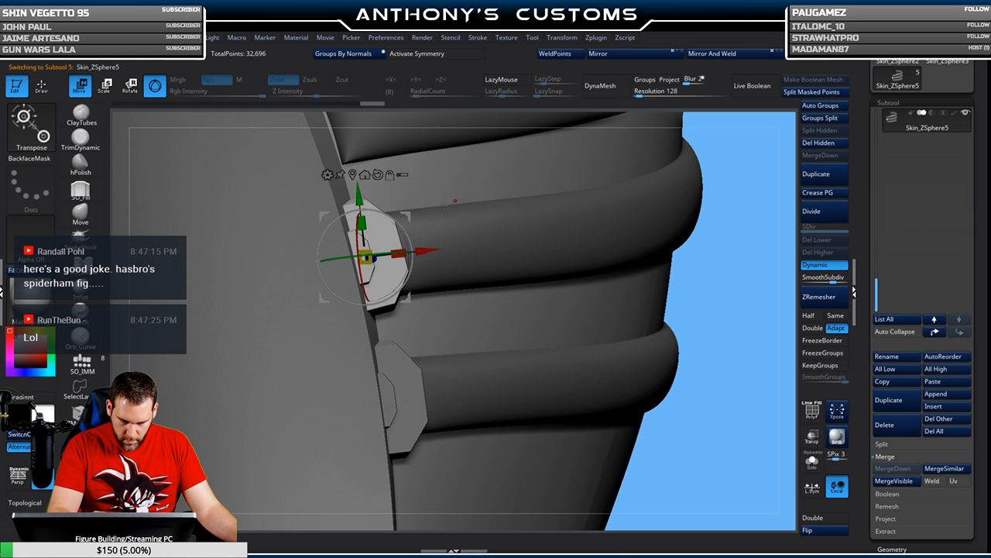
left_click_drag(423, 248, 422, 249)
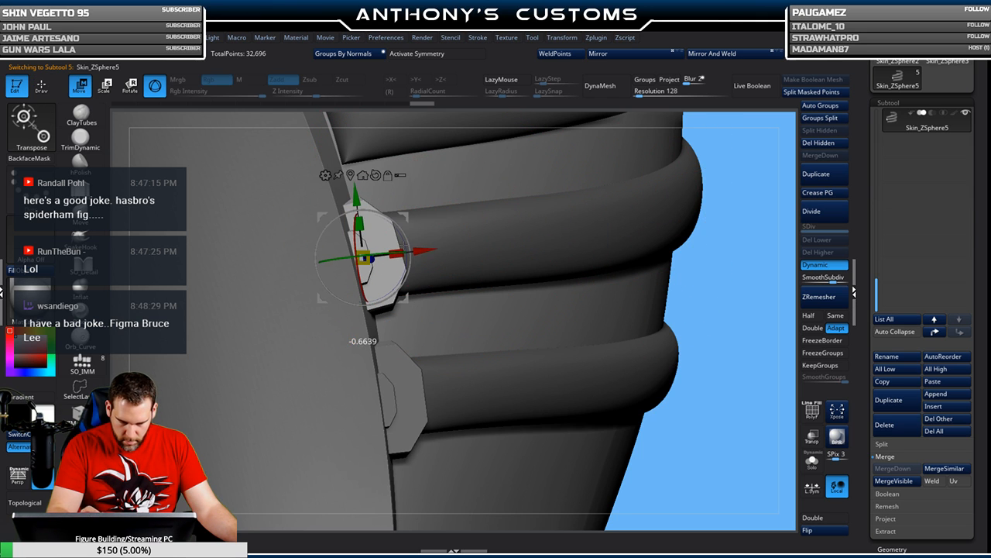
left_click_drag(405, 248, 405, 250)
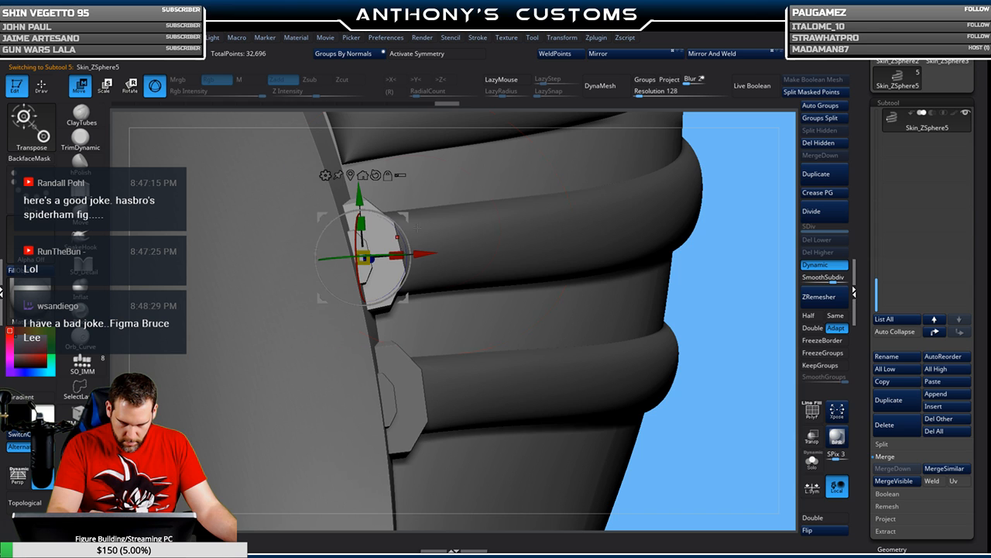
key("q")
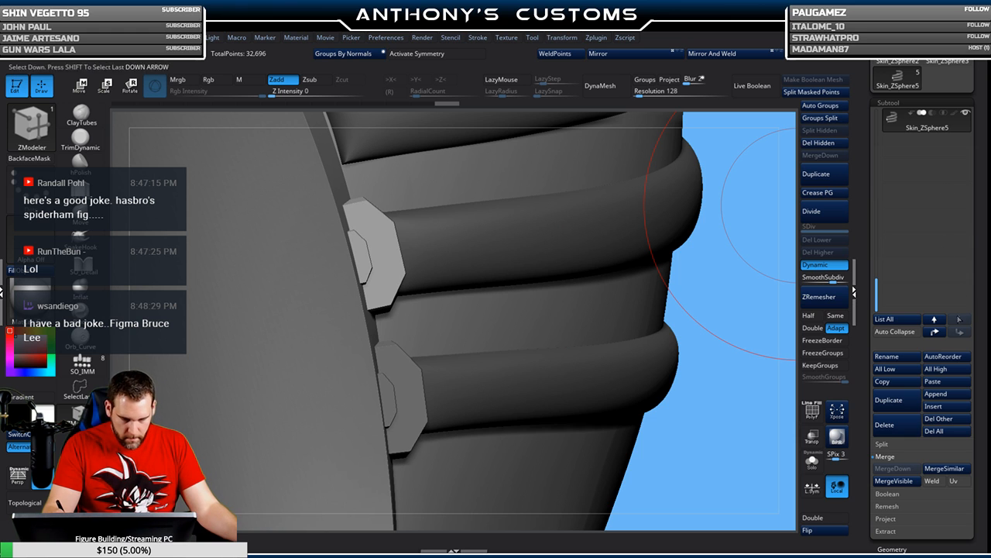
- Duplicate the middle strap's end piece and move the copy up to the end of the top strap
left_click(889, 399)
key("w")
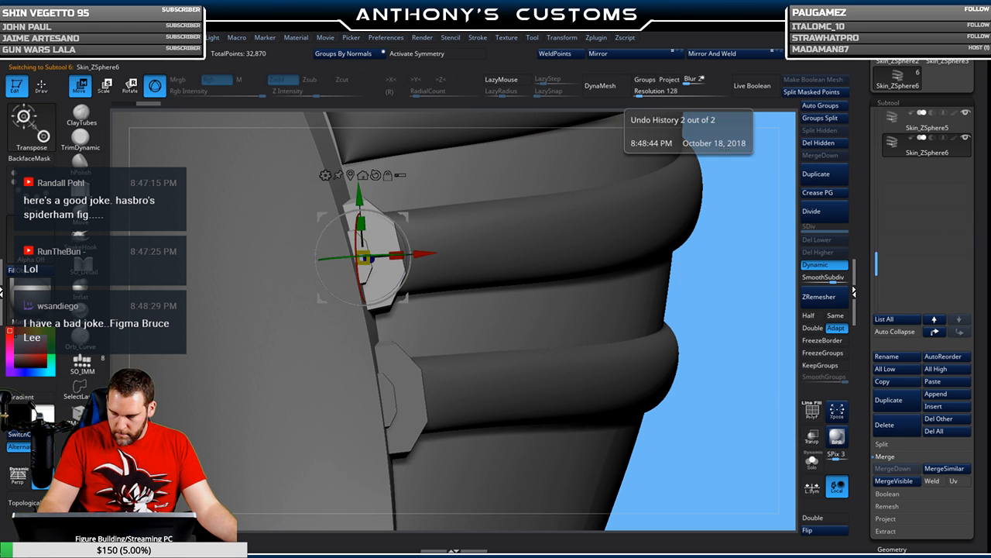
left_click_drag(704, 140, 711, 277)
left_click_drag(400, 299, 391, 162, "ctrl")
left_click_drag(448, 225, 434, 226)
- Rotate and shift the copied end piece to line up with the top strap's end and the side strip's edge
right_click_drag(446, 226, 396, 212)
left_click_drag(434, 222, 438, 222)
right_click_drag(444, 221, 471, 224)
left_click_drag(426, 229, 412, 226)
right_click_drag(412, 225, 443, 225)
left_click_drag(393, 196, 393, 198)
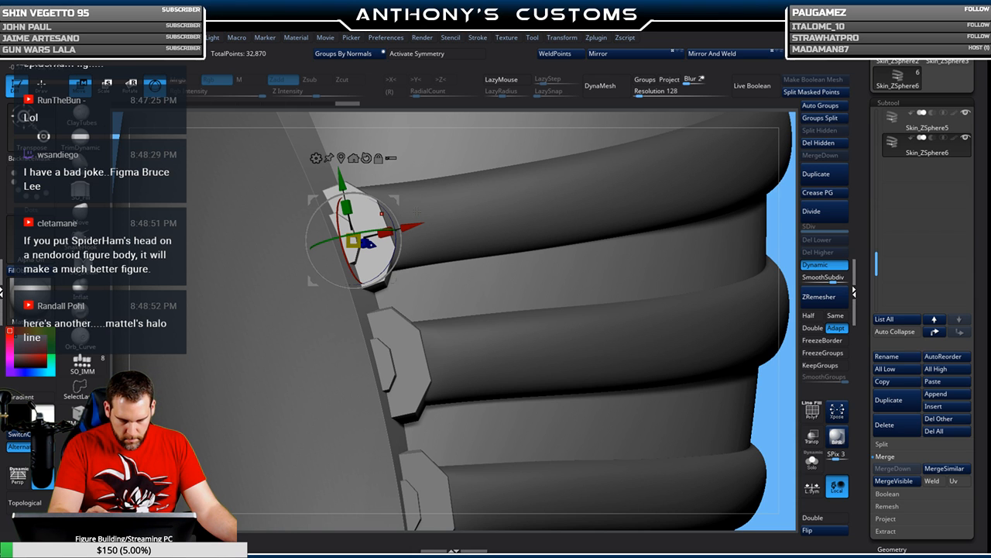
- Examine how the three end pieces sit on the straps and side strip from several angles
key("q")
right_click_drag(427, 289, 628, 169, "ctrl")
right_click_drag(651, 254, 622, 153, "ctrl")
key("shift+f")
left_click_drag(571, 261, 580, 248)
key("shift+f")
left_click_drag(560, 290, 500, 314)
right_click_drag(617, 217, 487, 243, "ctrl")
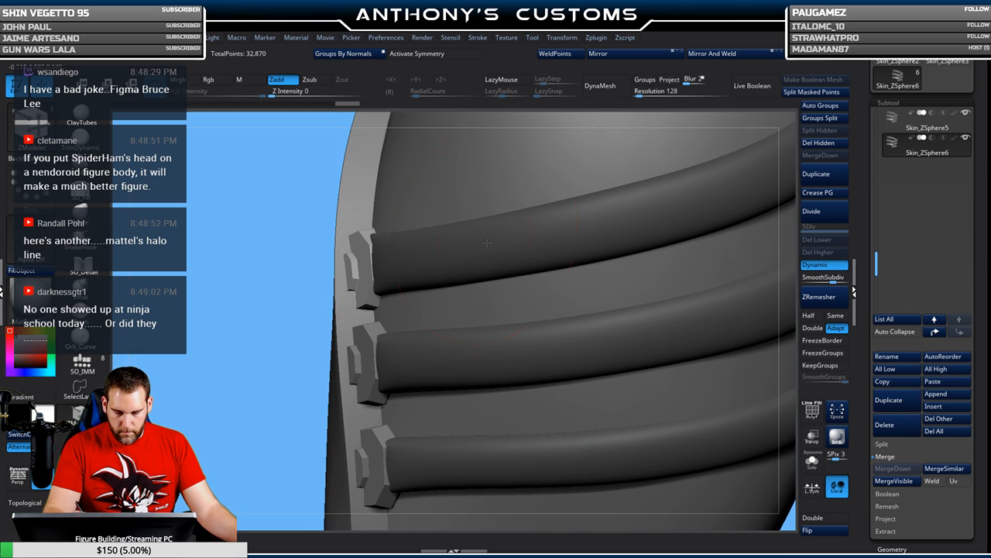
- Fine-tune how deep the top end piece sits against the strap and the boot surface
key("w")
right_click_drag(413, 268, 441, 258)
left_click_drag(455, 257, 450, 257)
key("q")
mouse_move(457, 259)
right_mouse_down()
mouse_move(456, 267)
mouse_move(470, 234)
mouse_move(437, 328)
mouse_move(460, 316)
right_mouse_up()
key("w")
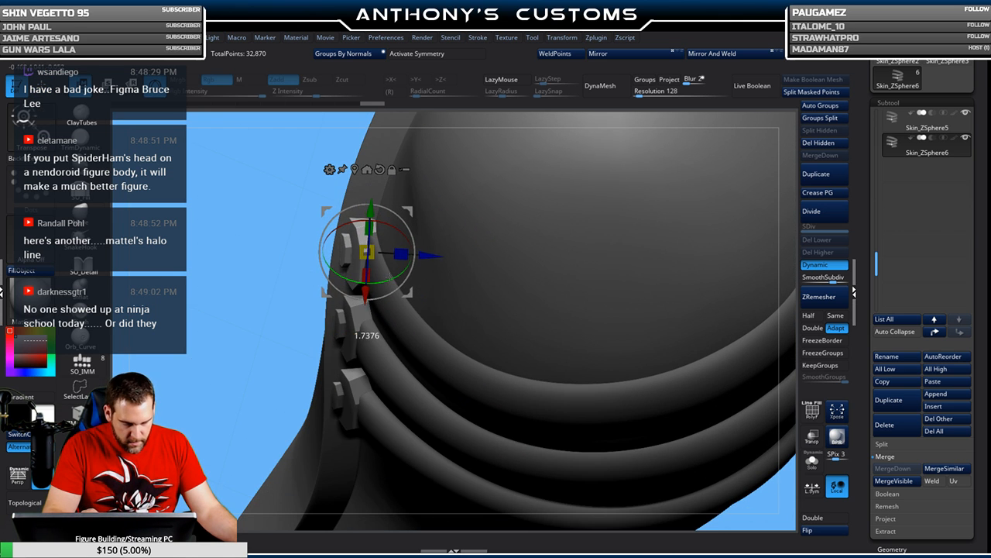
- Adjust the top end piece's angle so it follows the side strip's edge
key("q")
right_click_drag(384, 277, 436, 228)
key("w")
left_click_drag(358, 215, 356, 213)
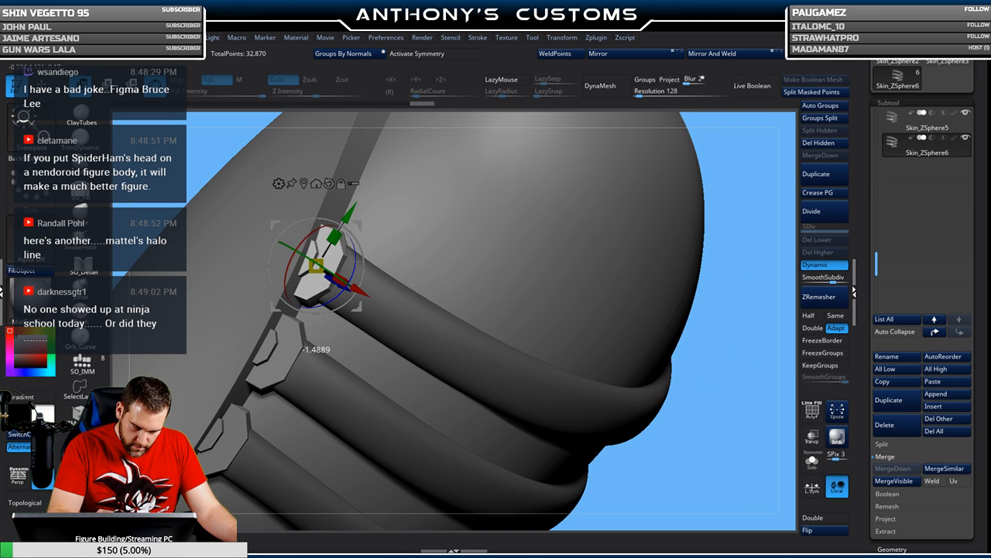
key("q")
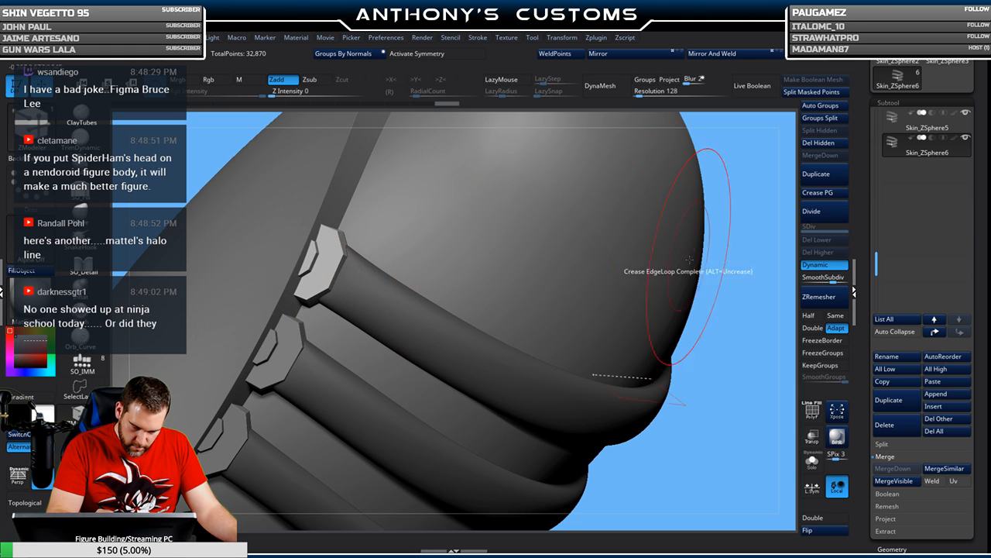
mouse_move(726, 334)
left_mouse_down("alt")
mouse_move(652, 355)
mouse_move(659, 308)
mouse_move(437, 154)
mouse_move(578, 131)
mouse_move(541, 130)
left_mouse_up("alt")
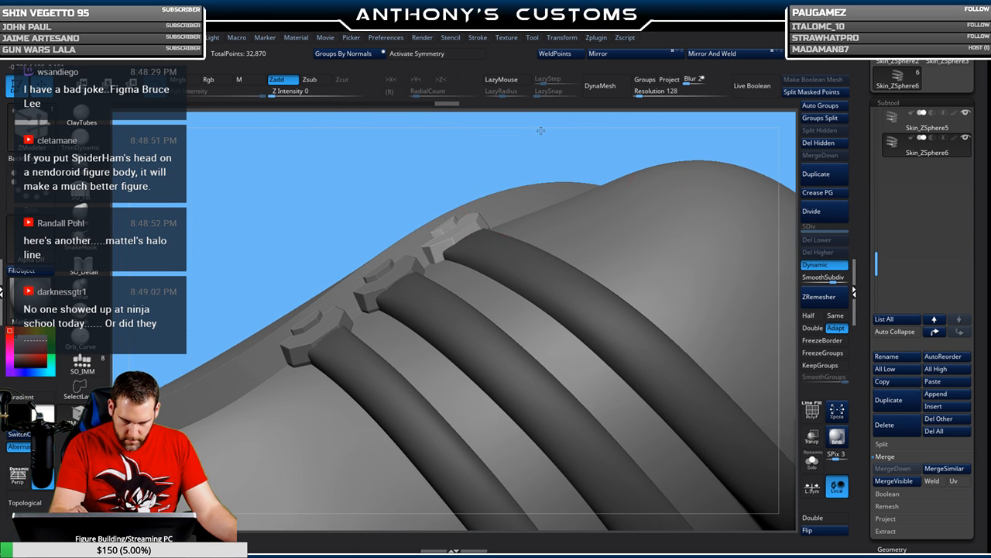
- Select the middle, top and bottom end pieces in turn and fine-tune their scale and placement along the side strip
left_click(399, 273, "alt")
key("w")
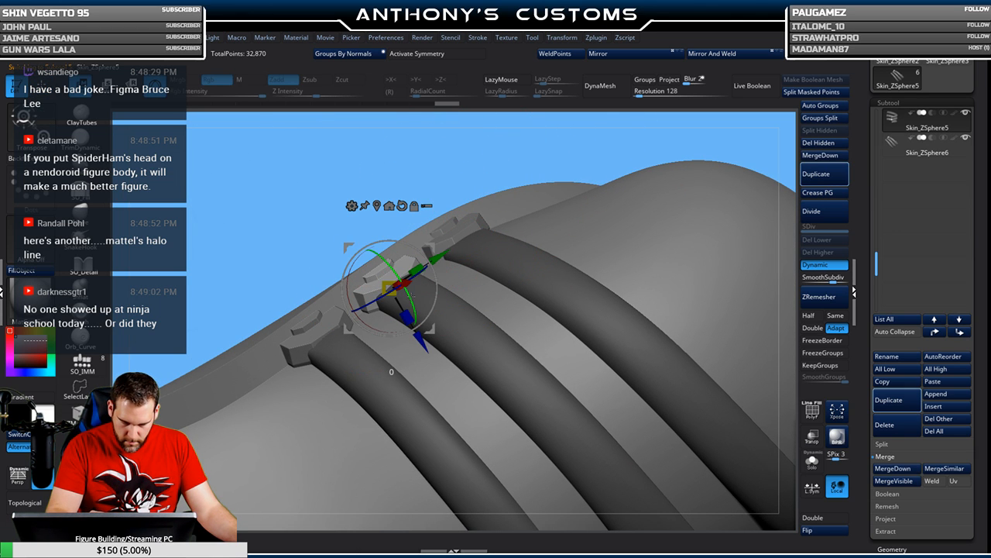
left_click_drag(425, 271, 396, 375)
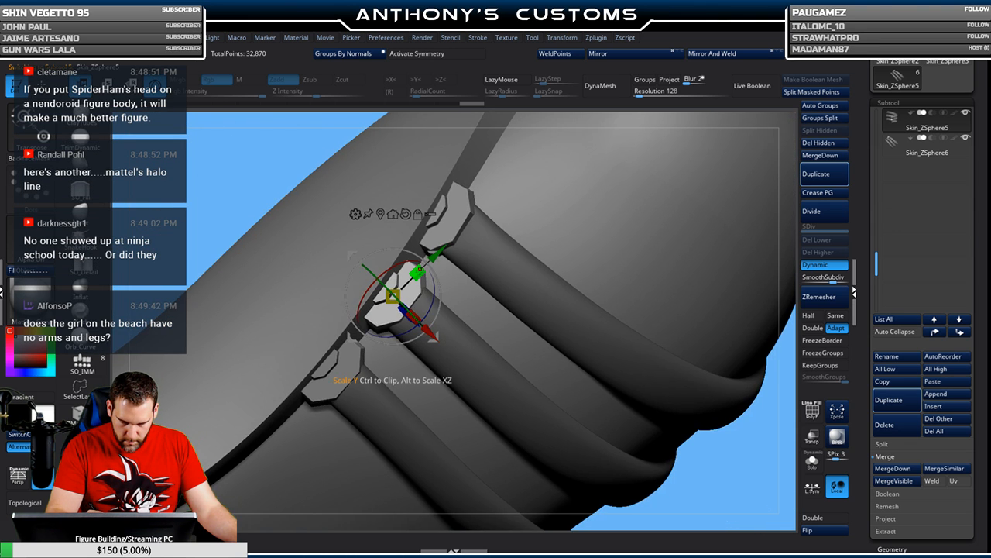
left_click(453, 217, "alt")
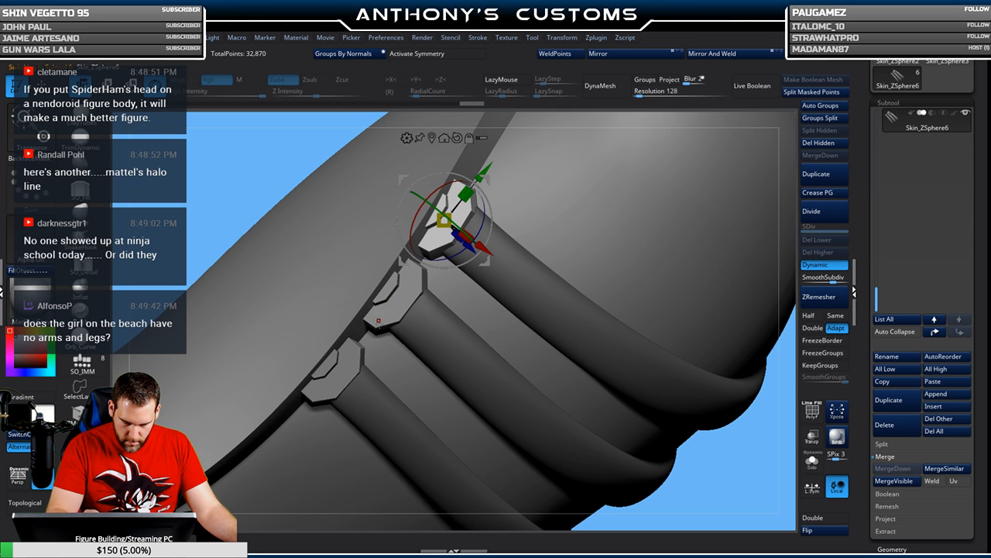
left_click(348, 360, "alt")
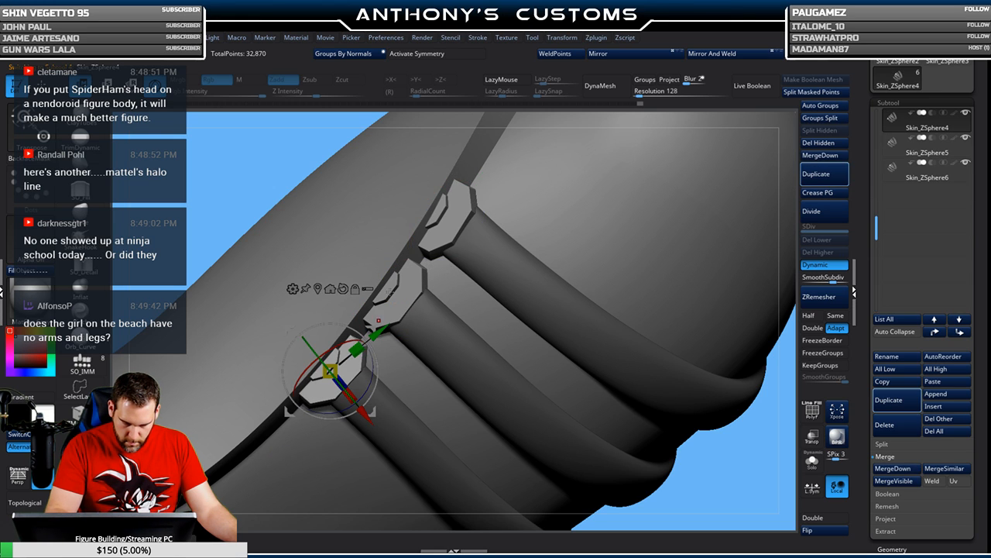
key("q")
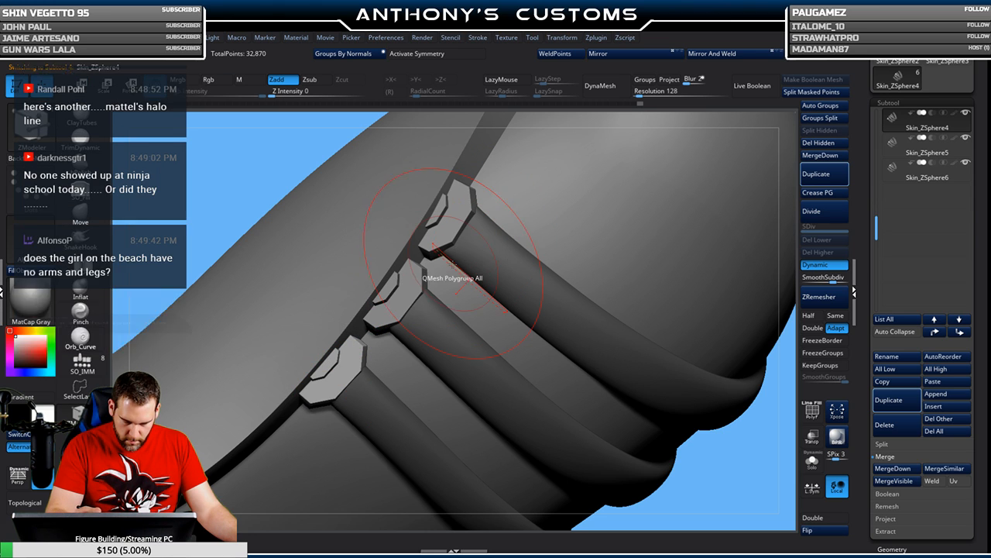
left_click(404, 298, "alt")
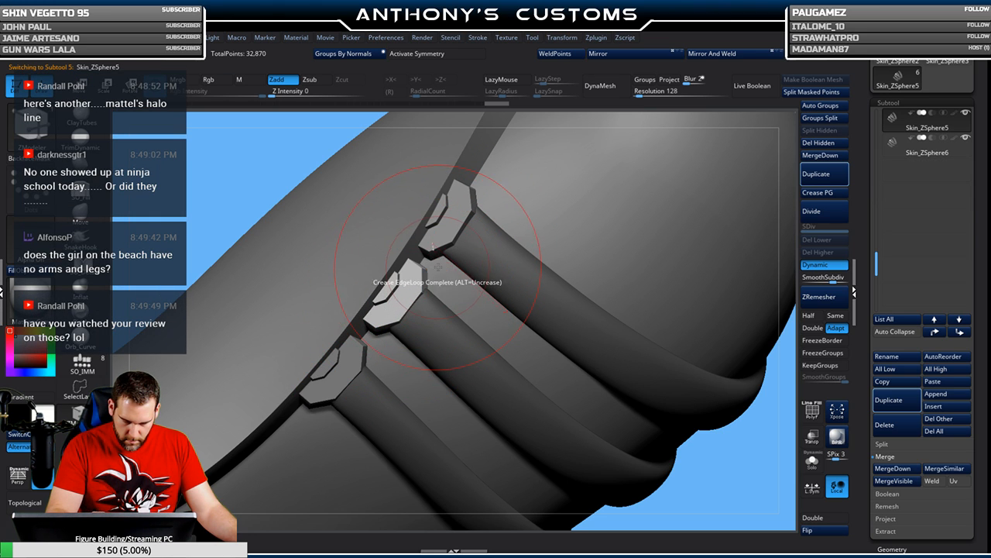
key("w")
key("q")
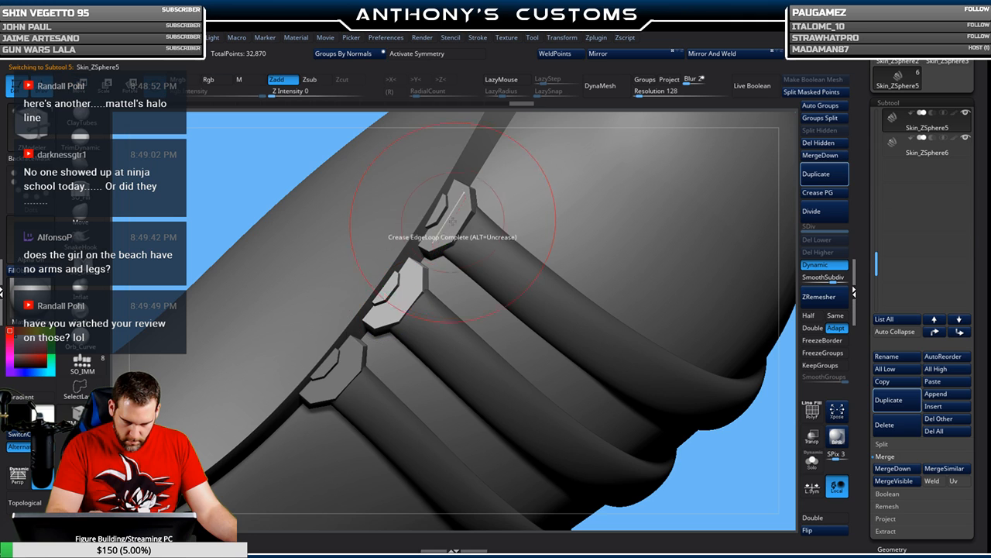
left_click(454, 213, "alt")
key("w")
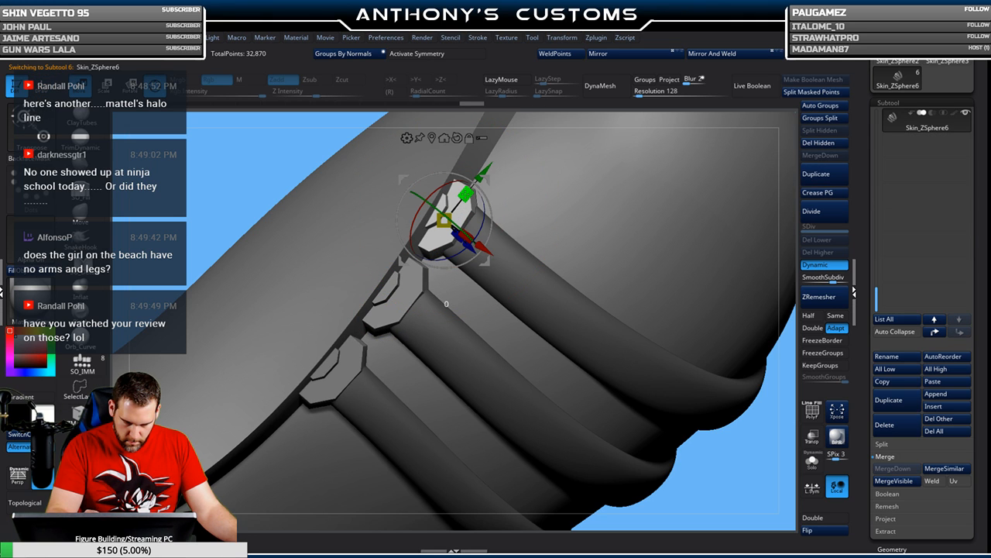
key("q")
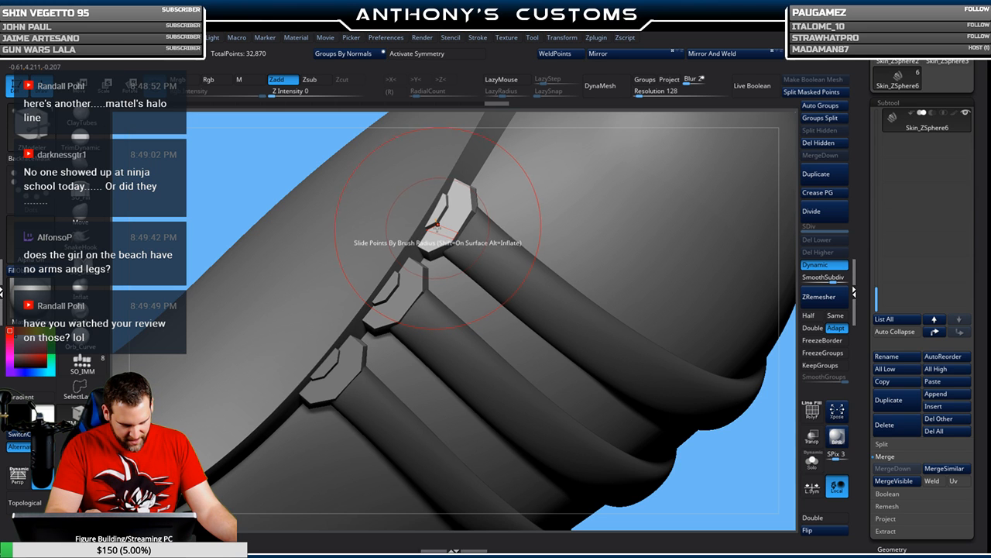
- On the Skin_ZSphere2 subtool, insert an end piece with the IMM Boolean brush at the top strap's opposite end
key("f")
mouse_move(635, 377)
left_mouse_down()
mouse_move(633, 418)
mouse_move(677, 304)
mouse_move(708, 316)
mouse_move(714, 328)
mouse_move(674, 339)
mouse_move(634, 348)
mouse_move(607, 339)
left_mouse_up()
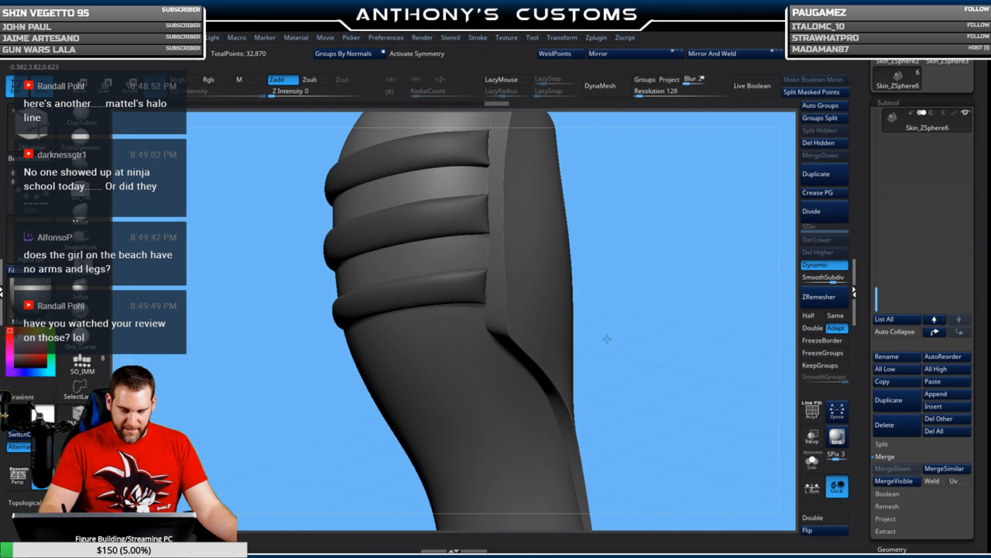
mouse_move(672, 316)
left_mouse_down()
mouse_move(652, 332)
mouse_move(631, 329)
left_mouse_up()
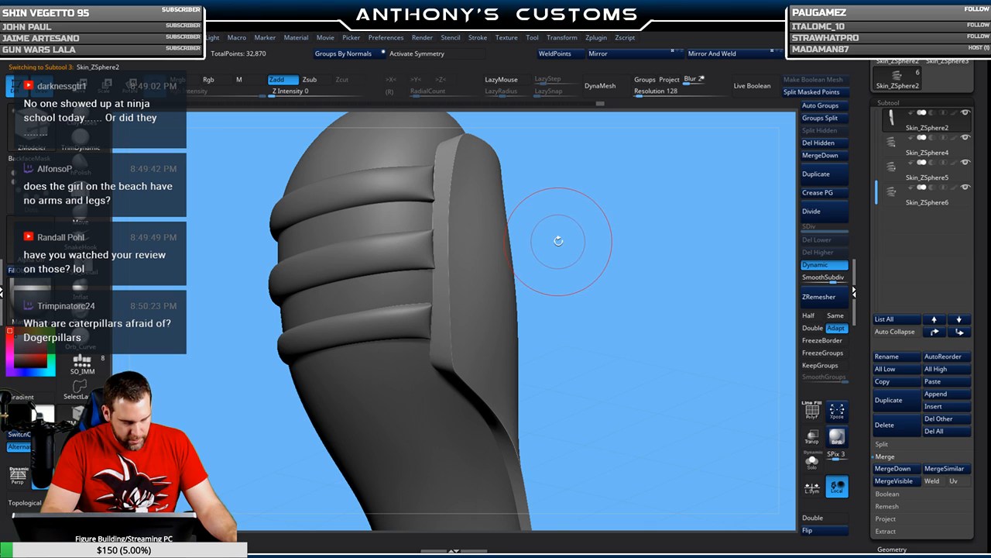
key("b")
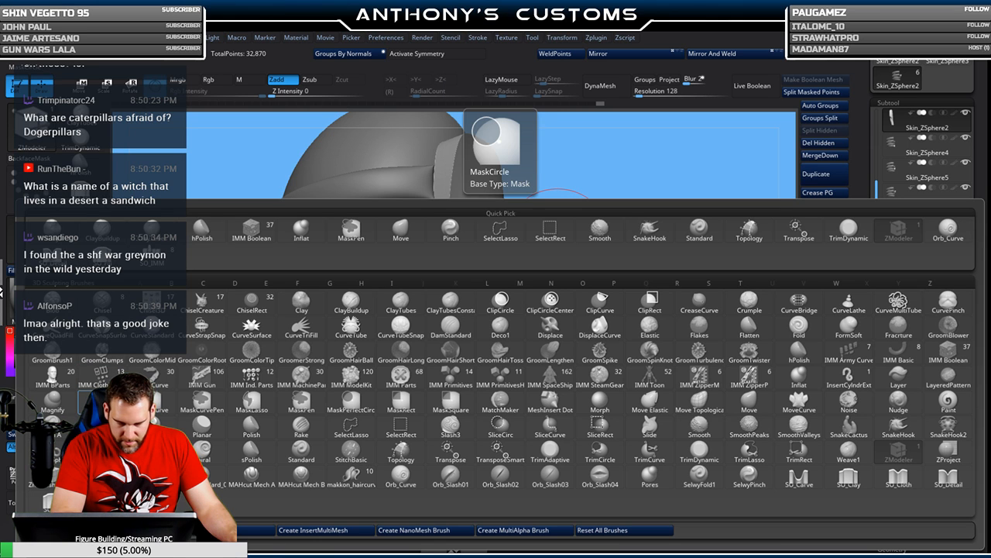
left_click(948, 354)
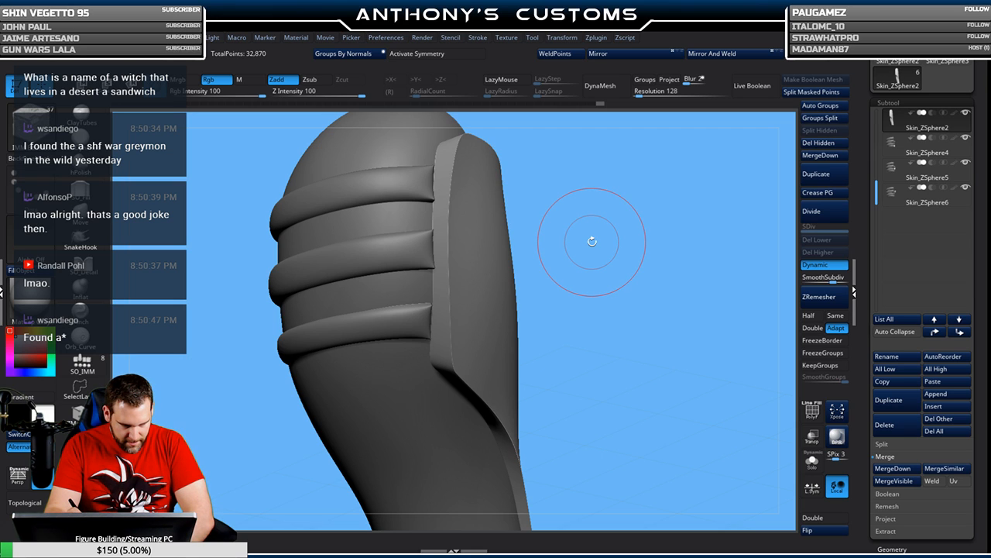
mouse_move(597, 221)
left_mouse_down()
mouse_move(602, 239)
mouse_move(519, 189)
left_mouse_up()
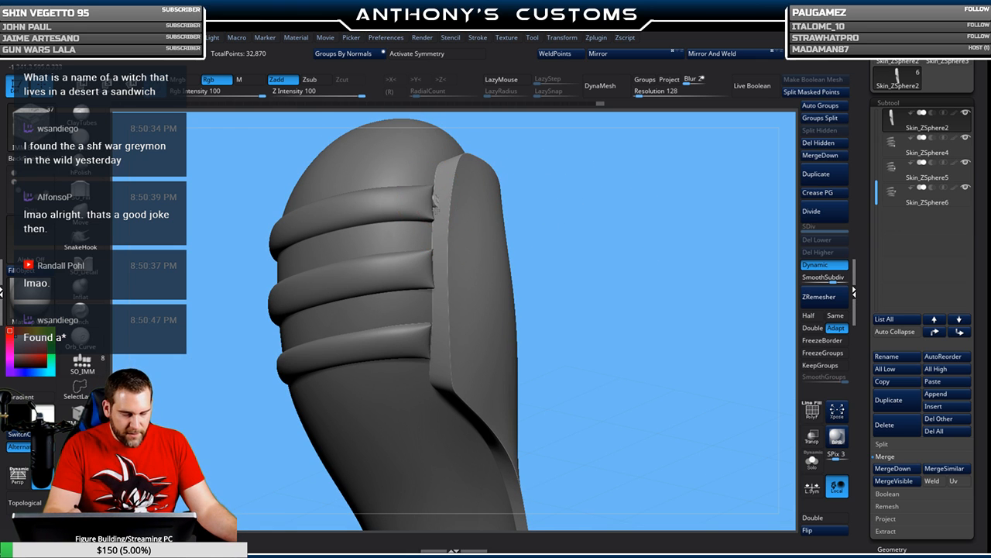
left_click_drag(426, 231, 426, 232)
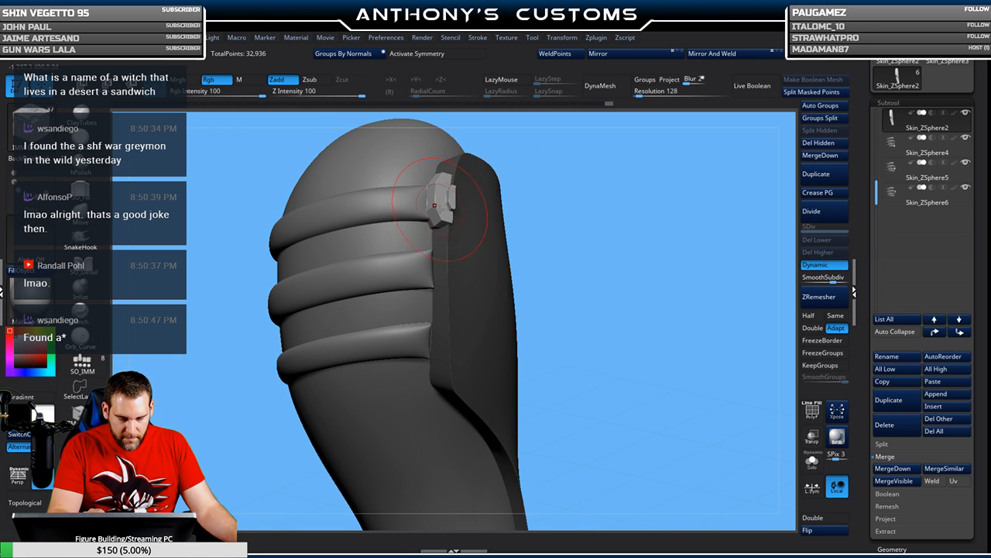
- Move the newly inserted piece into place over the top strap's opposite end
key("w")
left_click_drag(610, 216, 591, 319, "alt")
left_click_drag(601, 261, 594, 342, "alt")
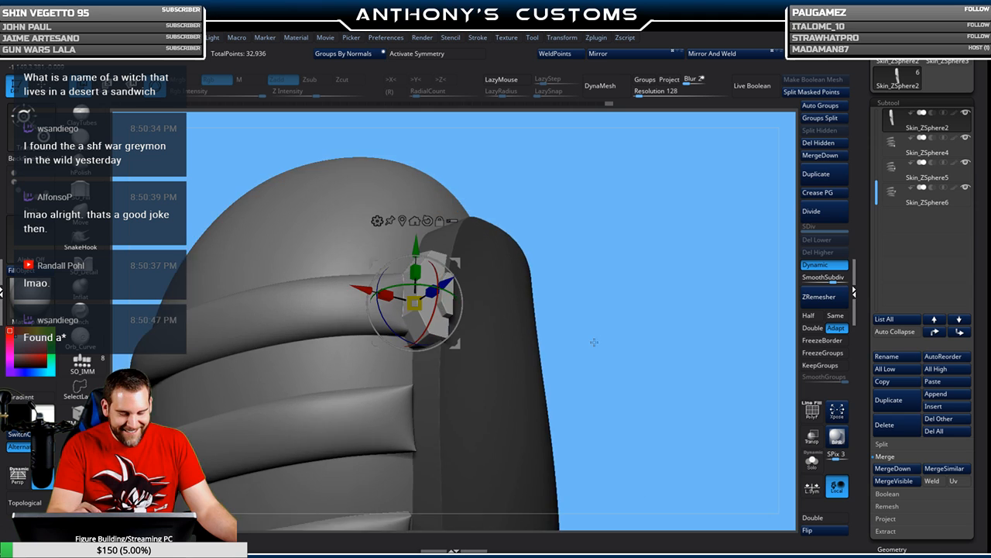
left_click_drag(656, 277, 618, 278)
left_click_drag(391, 316, 390, 322)
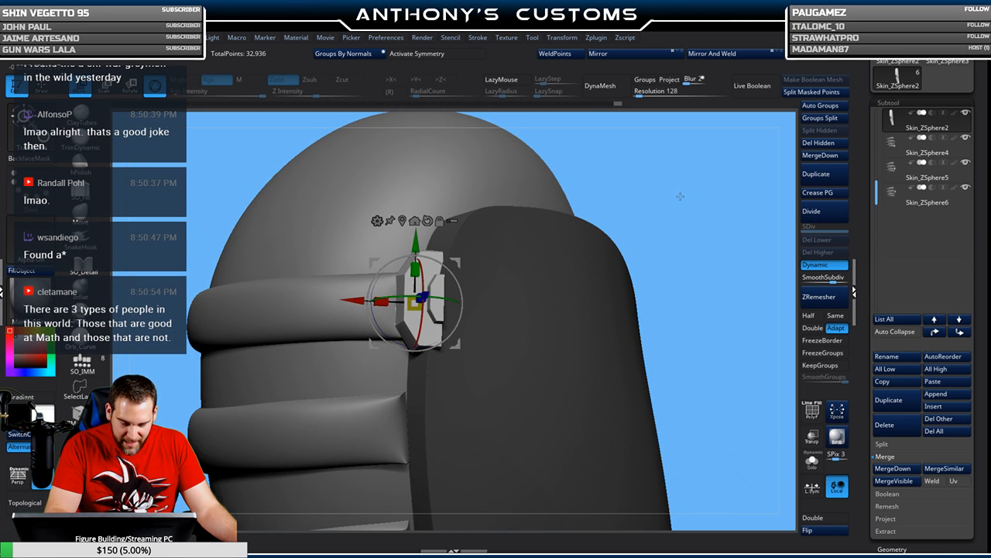
- Rotate the top strap's new end piece to follow the side strip's surface and nudge it along the strap
left_click_drag(686, 198, 575, 222)
left_click_drag(452, 321, 542, 299)
left_click_drag(664, 224, 694, 206)
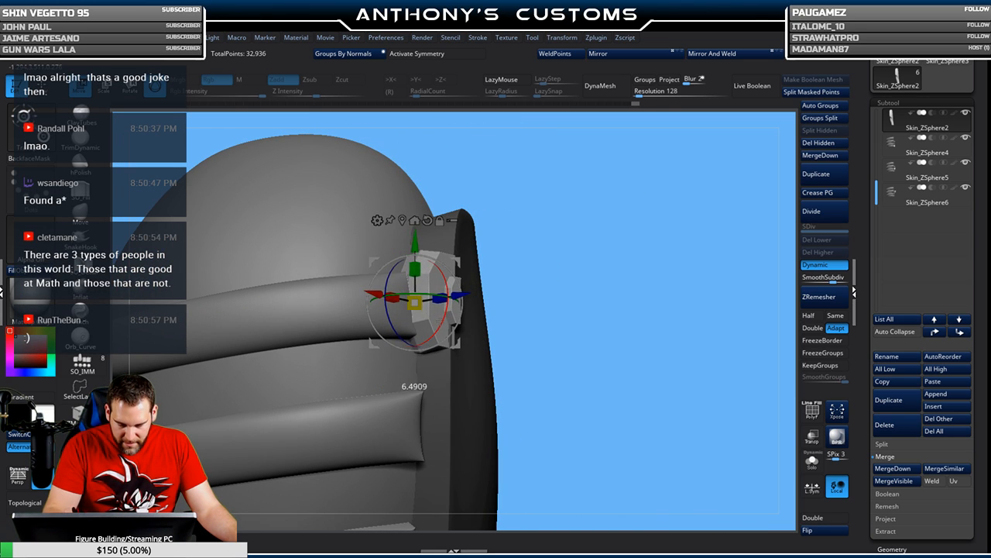
left_click_drag(606, 254, 522, 258)
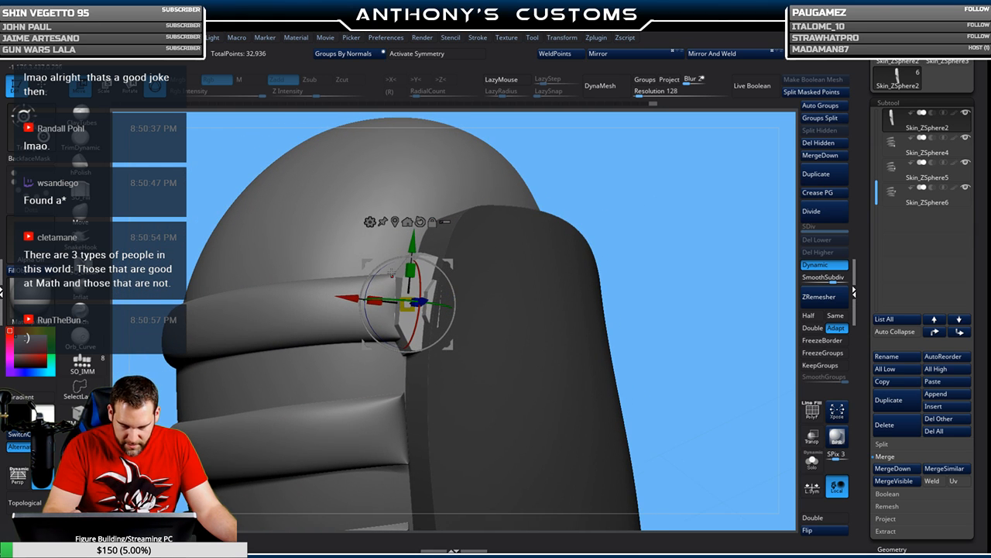
left_click_drag(342, 301, 341, 301)
left_click_drag(670, 212, 645, 140)
left_click_drag(604, 210, 610, 293)
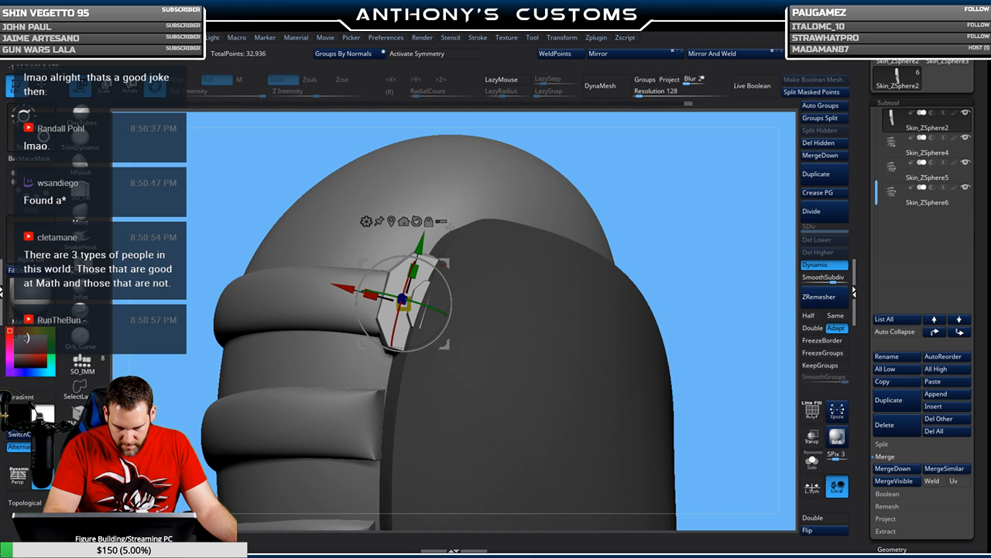
left_click_drag(626, 191, 685, 209)
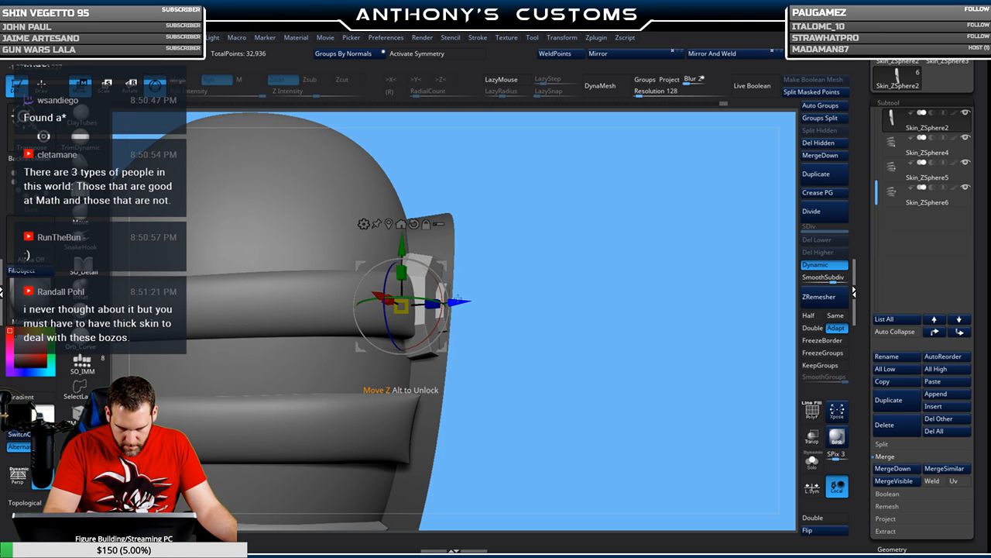
- Examine the top end piece's fit against the strap and the side strip from several angles
left_click_drag(551, 280, 593, 216)
key("Tab")
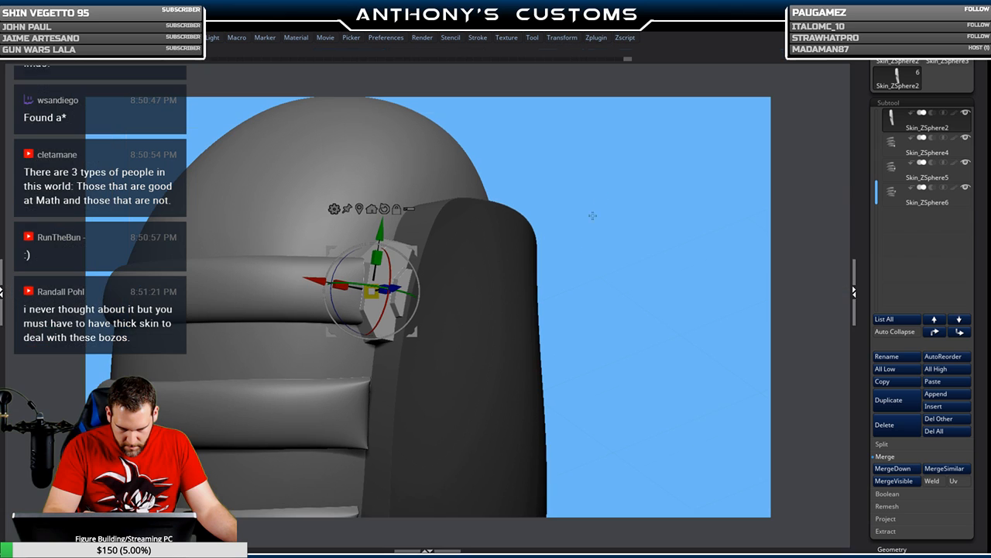
key("Tab")
key("q")
mouse_move(639, 289)
left_mouse_down()
mouse_move(639, 279)
mouse_move(647, 293)
mouse_move(636, 268)
mouse_move(599, 295)
mouse_move(606, 314)
mouse_move(618, 290)
mouse_move(618, 334)
mouse_move(626, 273)
left_mouse_up()
key("w")
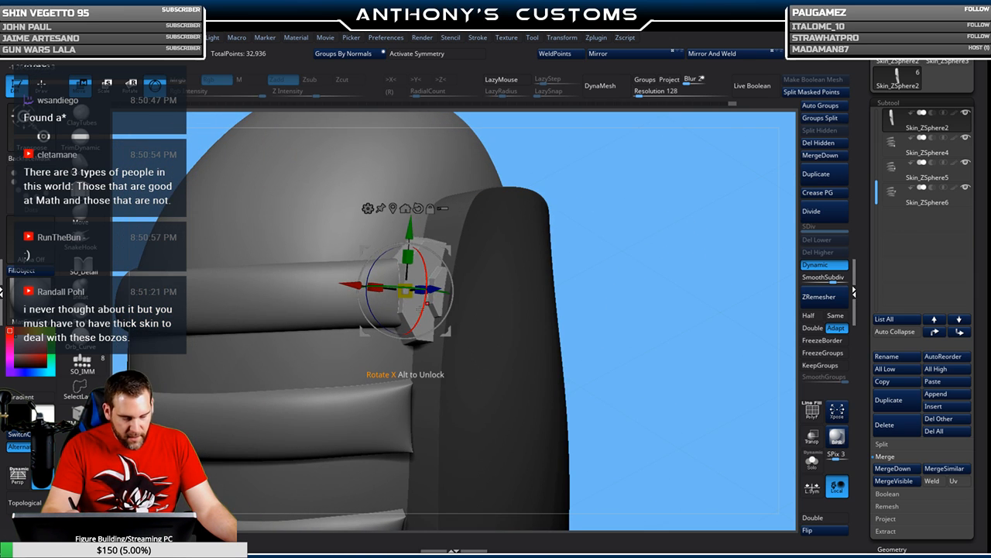
left_click_drag(680, 208, 666, 185)
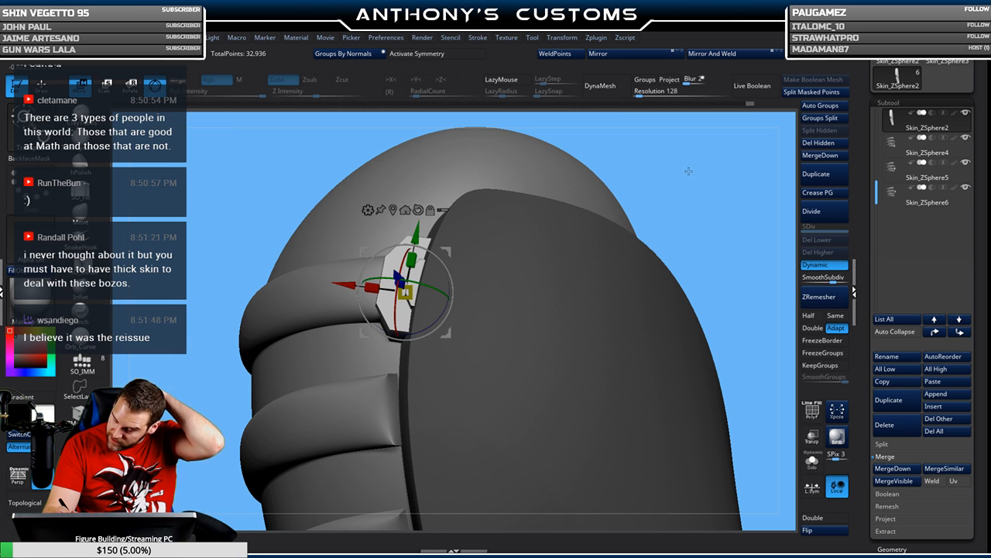
key("q")
mouse_move(690, 209)
left_mouse_down()
mouse_move(649, 261)
mouse_move(622, 274)
mouse_move(574, 278)
mouse_move(579, 227)
left_mouse_up()
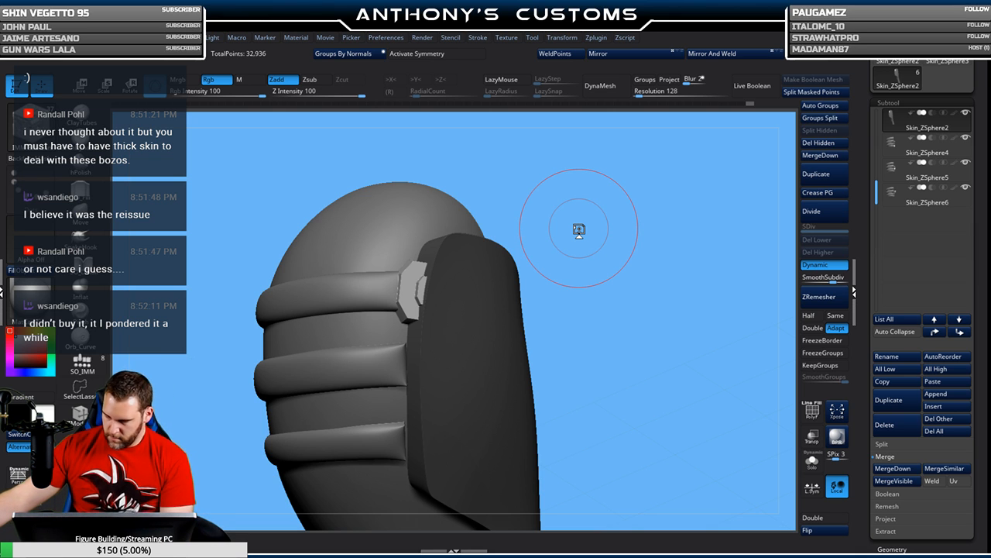
mouse_move(627, 304)
left_mouse_down()
mouse_move(654, 304)
mouse_move(629, 308)
mouse_move(604, 336)
mouse_move(660, 261)
left_mouse_up()
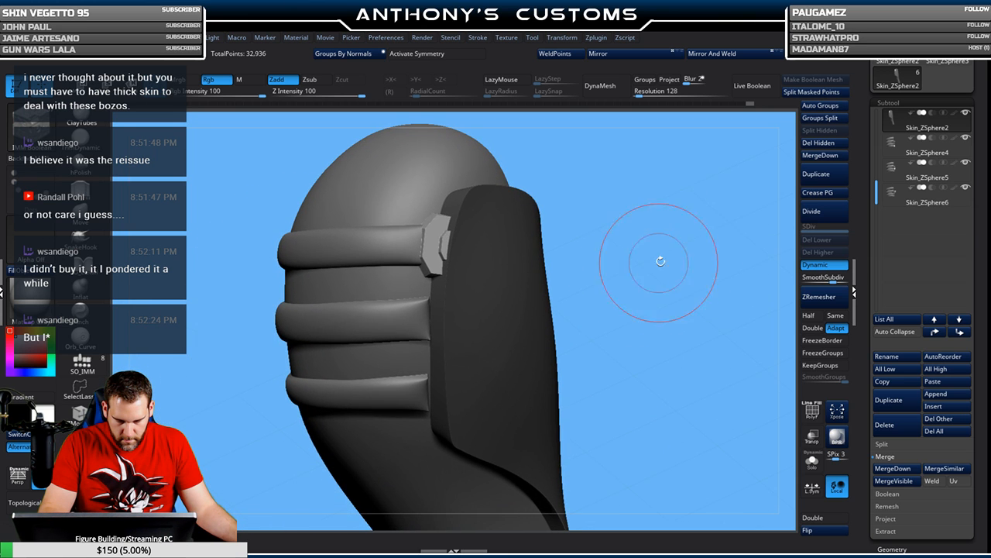
- Duplicate the Skin_ZSphere2 subtool and move the copy's end piece down onto the middle strap's end
left_click(838, 176)
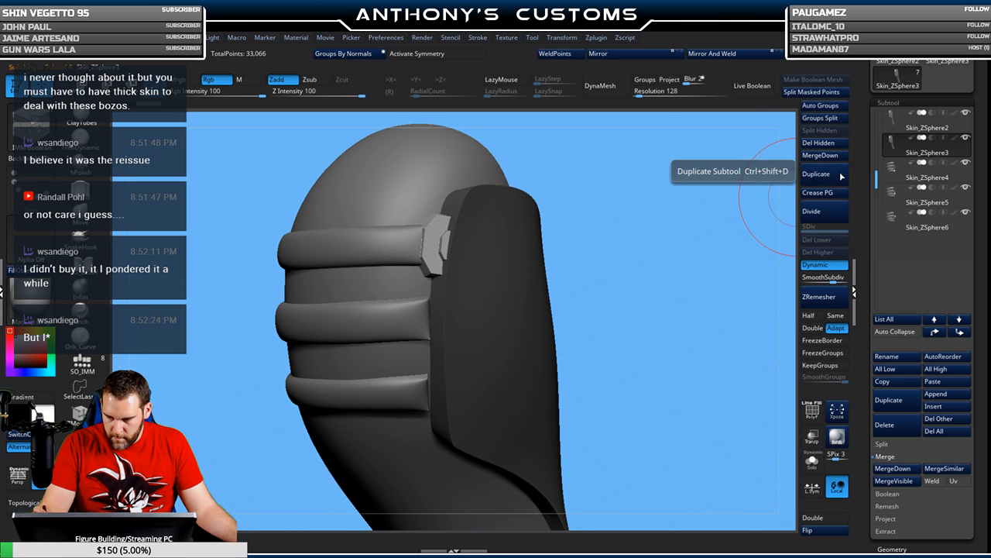
key("w")
left_click_drag(664, 248, 687, 243)
left_click_drag(429, 182, 430, 259)
left_click_drag(594, 265, 561, 326)
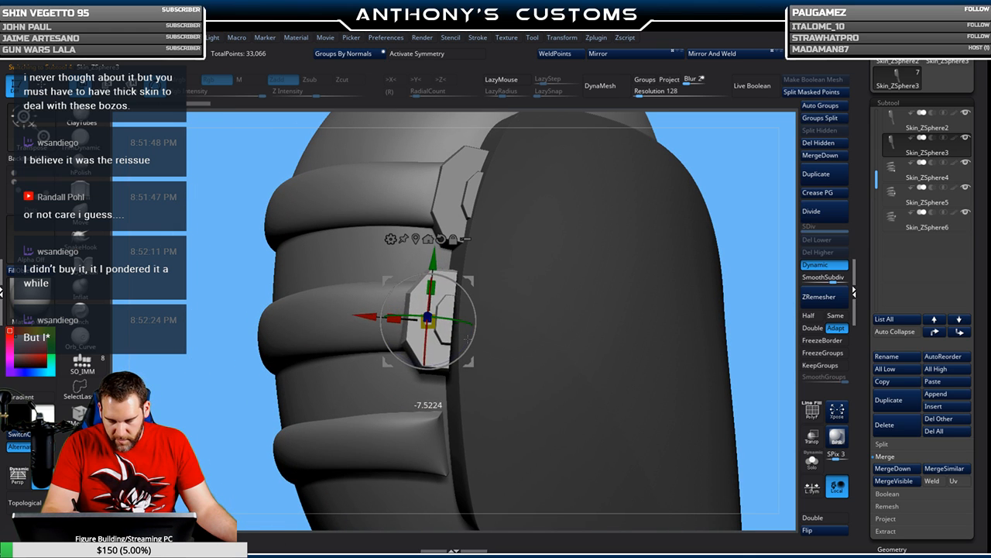
- Rotate the middle end piece so it lies along the side strip's curvature and edge
left_click_drag(732, 210, 725, 196)
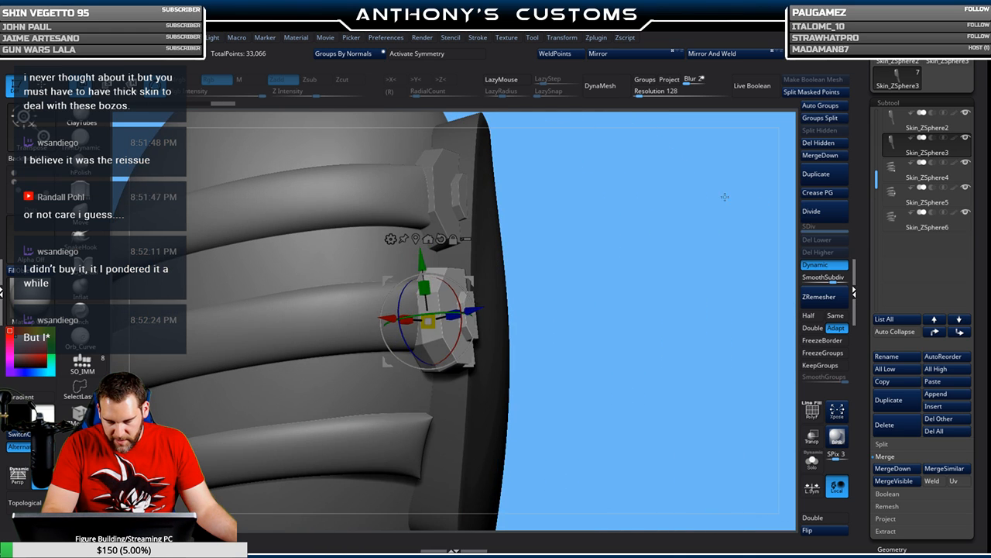
left_click_drag(462, 301, 459, 319)
left_click_drag(632, 252, 588, 247)
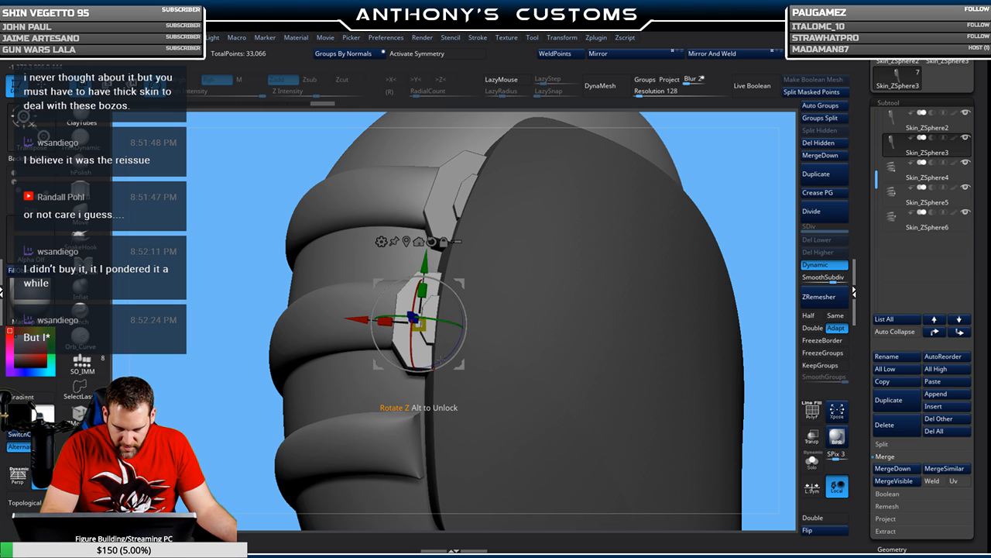
left_click_drag(507, 341, 444, 338)
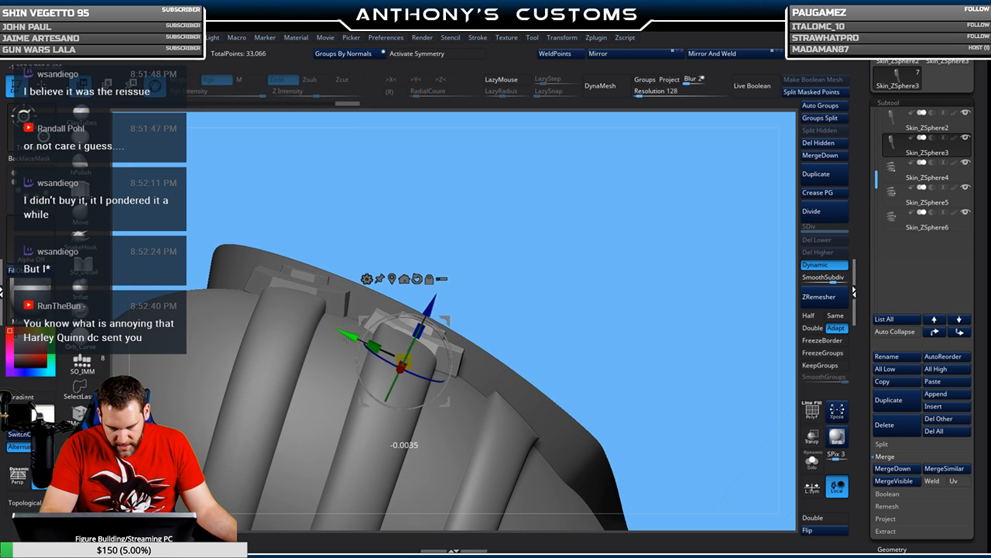
left_click_drag(600, 236, 579, 286)
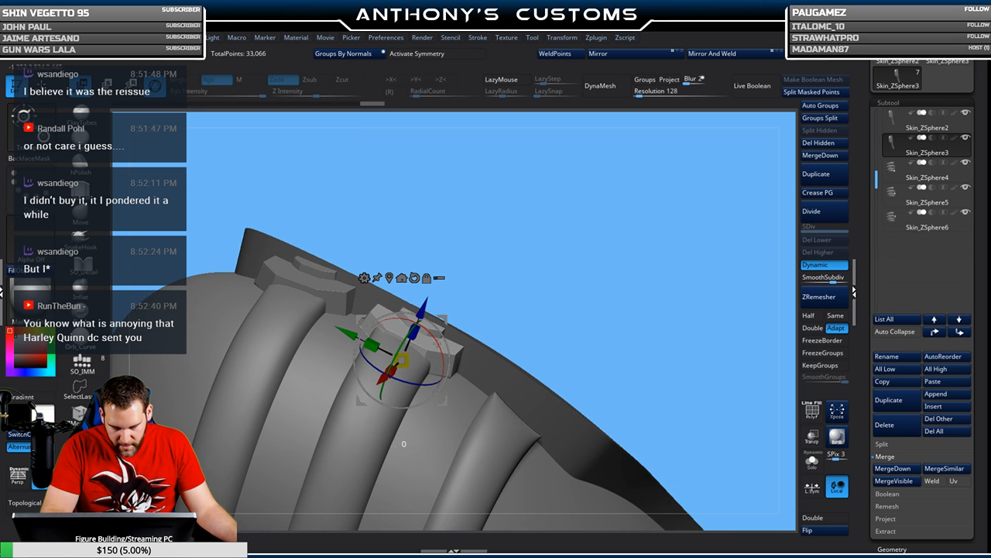
left_click_drag(438, 345, 438, 346)
- Nudge the middle end piece sideways toward its strap, away from the side strip
mouse_move(548, 299)
left_mouse_down()
mouse_move(711, 186)
mouse_move(779, 224)
mouse_move(682, 250)
mouse_move(715, 205)
mouse_move(721, 173)
mouse_move(673, 191)
mouse_move(667, 299)
mouse_move(624, 225)
mouse_move(629, 293)
left_mouse_up()
key("q")
key("w")
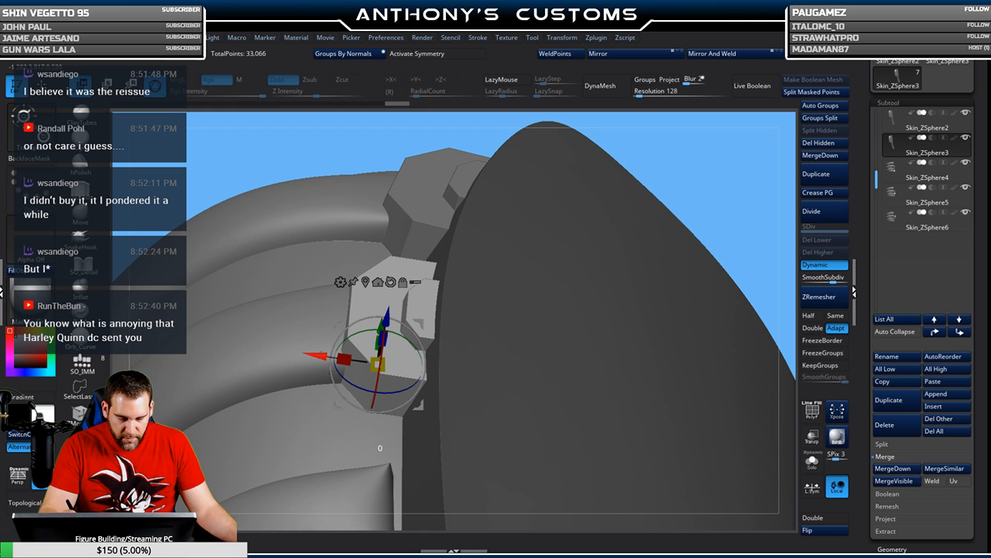
left_click_drag(317, 355, 314, 356)
key("q")
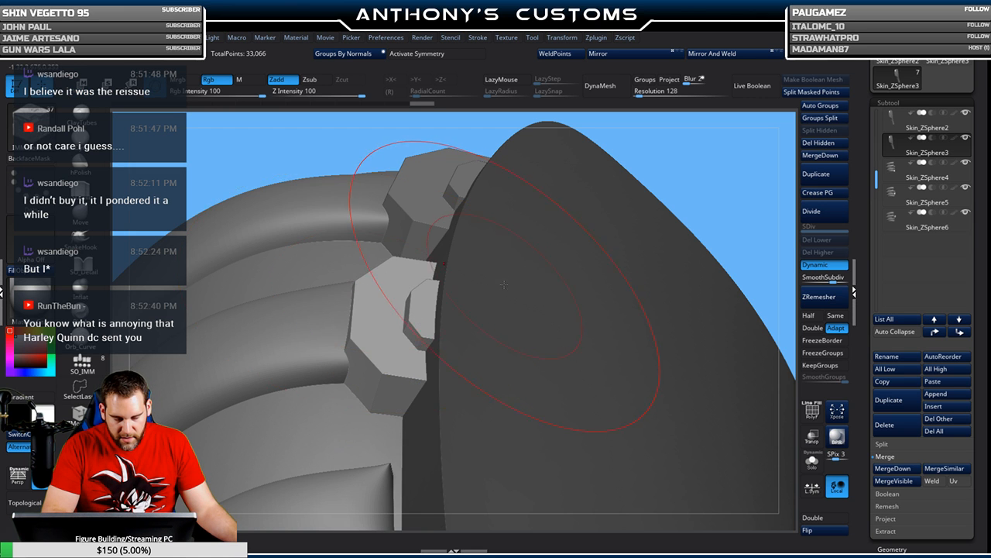
right_click_drag(507, 288, 500, 192, "ctrl")
mouse_move(706, 193)
left_mouse_down()
mouse_move(716, 315)
mouse_move(612, 232)
mouse_move(535, 267)
left_mouse_up()
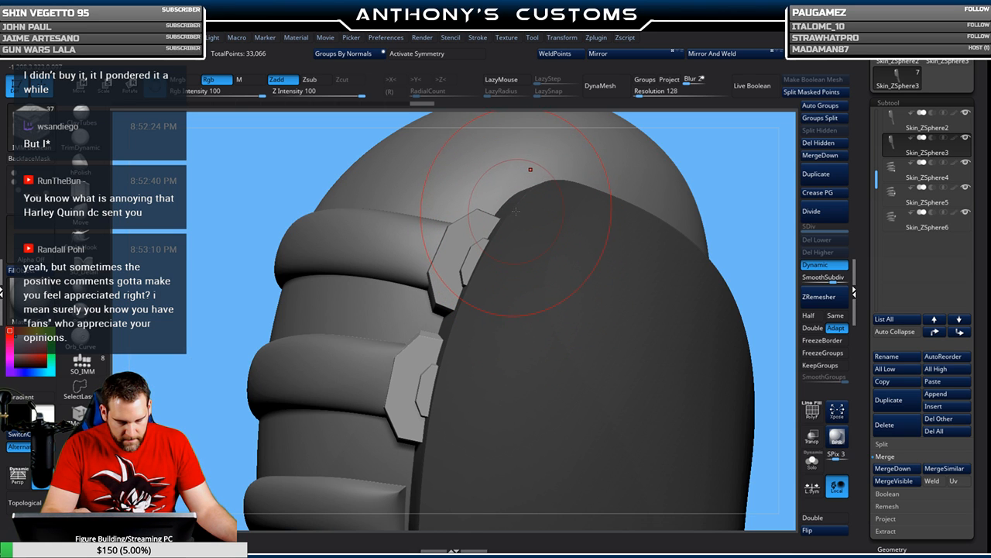
- Select the top end piece on Skin_ZSphere2 and fine-tune its sideways position and angle against the side strip
left_click(464, 264, "alt")
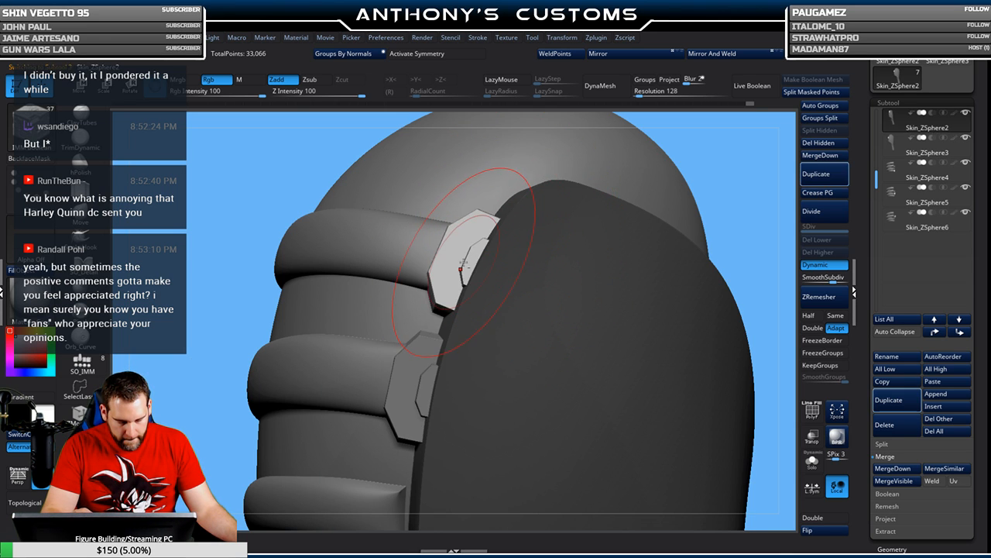
key("w")
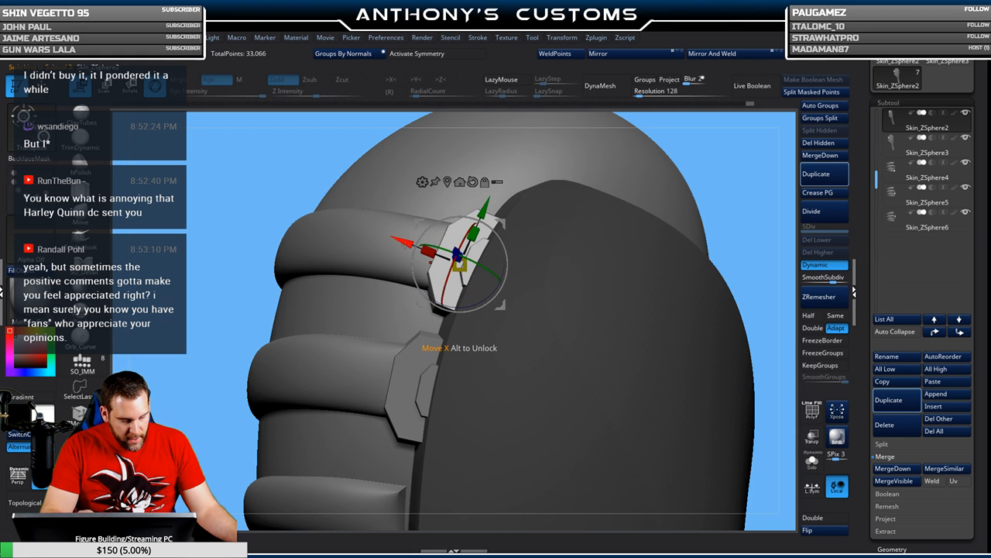
left_click_drag(402, 243, 400, 241)
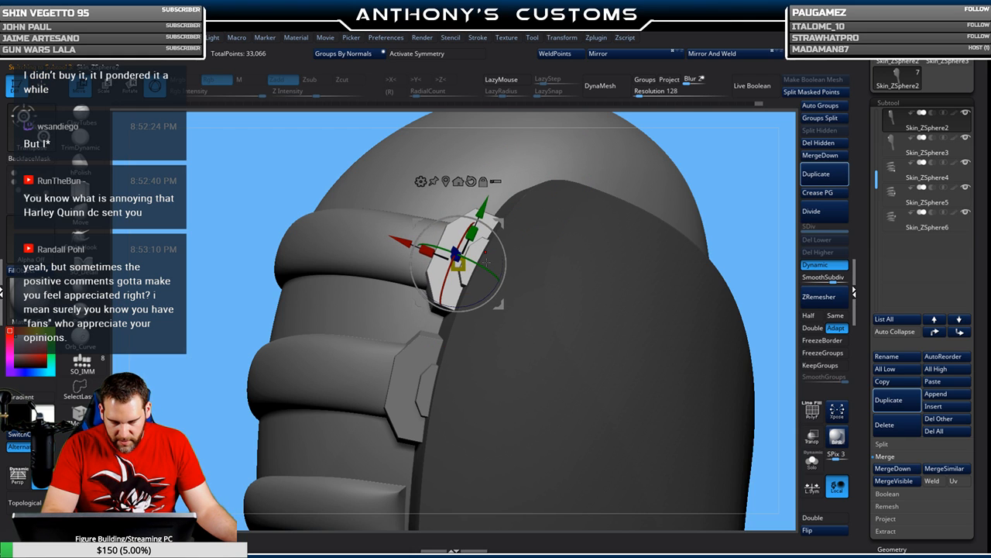
left_click_drag(479, 300, 478, 303)
left_click_drag(403, 242, 400, 241)
key("q")
mouse_move(742, 176)
left_mouse_down()
mouse_move(688, 211)
mouse_move(715, 209)
mouse_move(657, 232)
mouse_move(642, 258)
mouse_move(650, 234)
mouse_move(652, 254)
mouse_move(629, 261)
mouse_move(596, 232)
mouse_move(555, 220)
left_mouse_up()
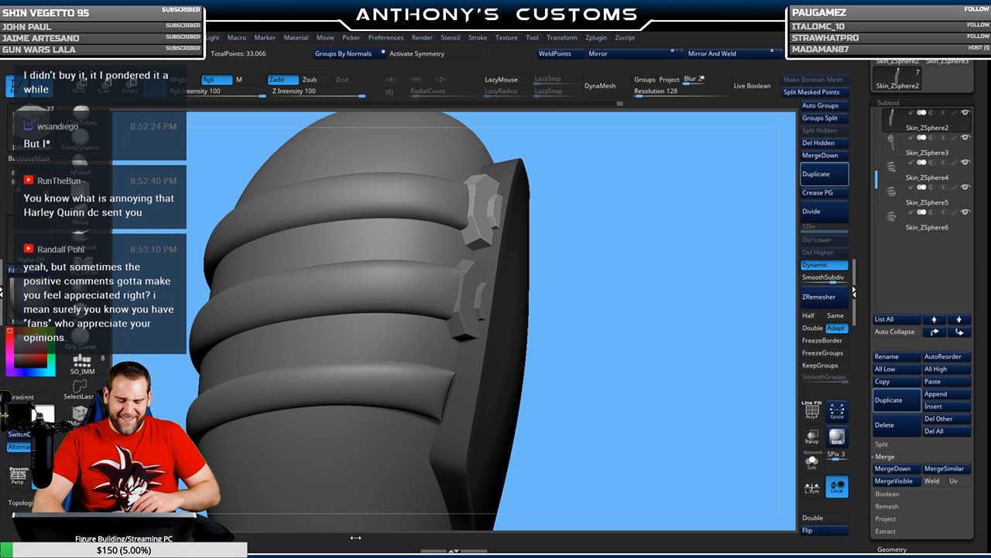
- Duplicate the Skin_ZSphere3 subtool, center the gizmo on the copy's end piece and split off its masked points
left_click(472, 307, "alt")
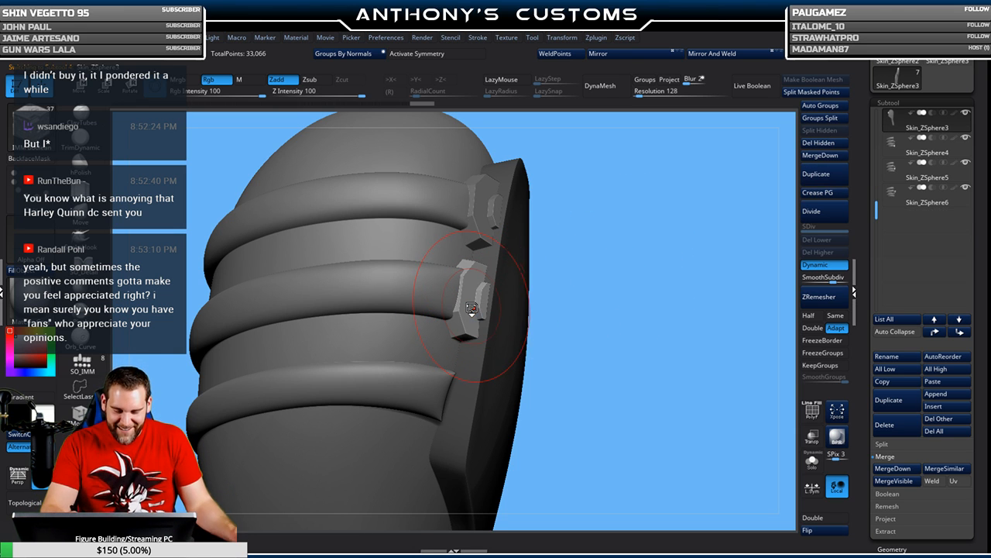
left_click(821, 174)
key("w")
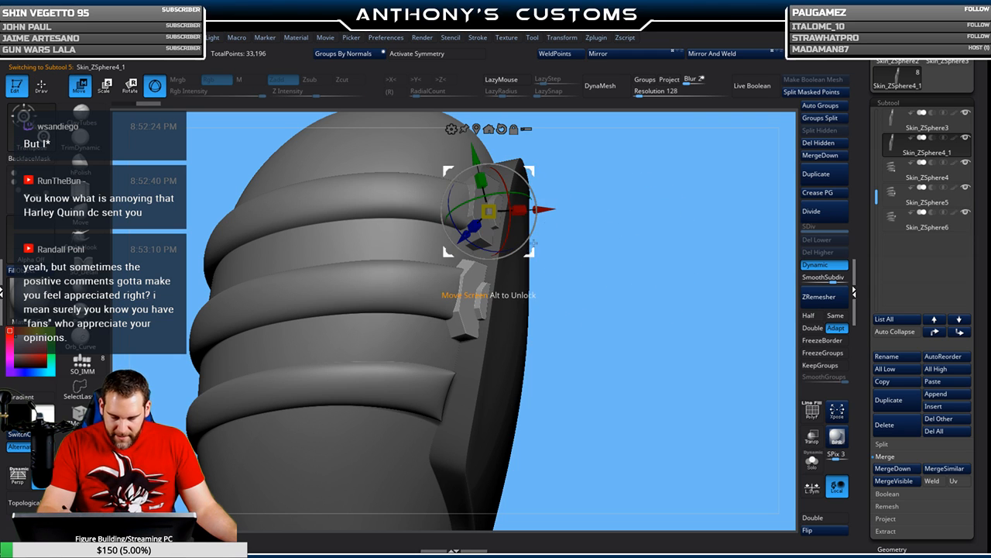
key("shift+f")
key("shift+f")
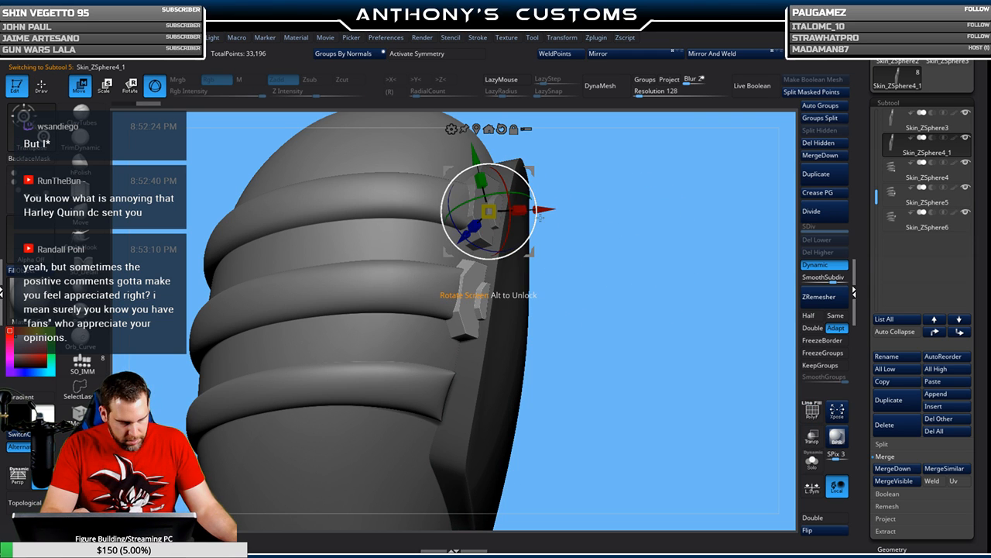
left_click(487, 129)
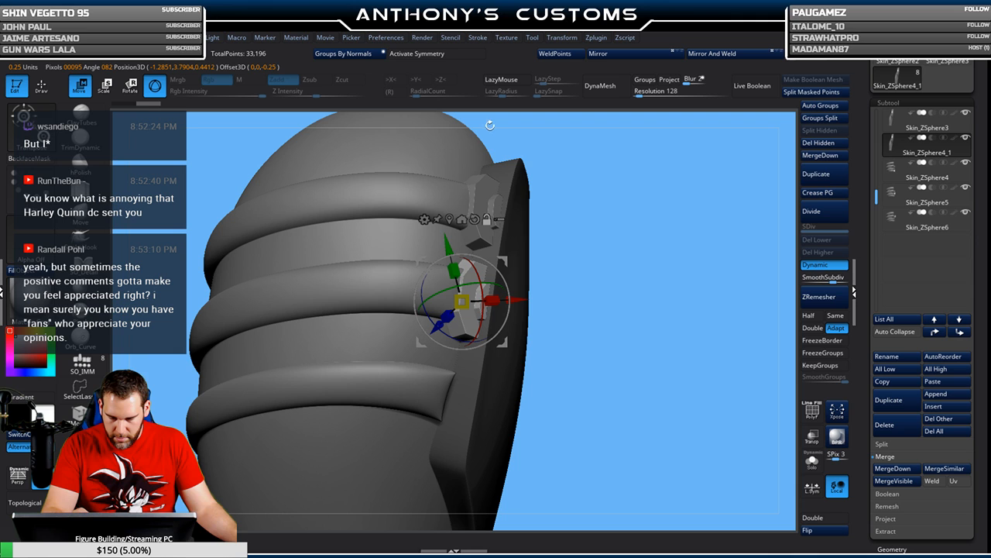
left_click(837, 91)
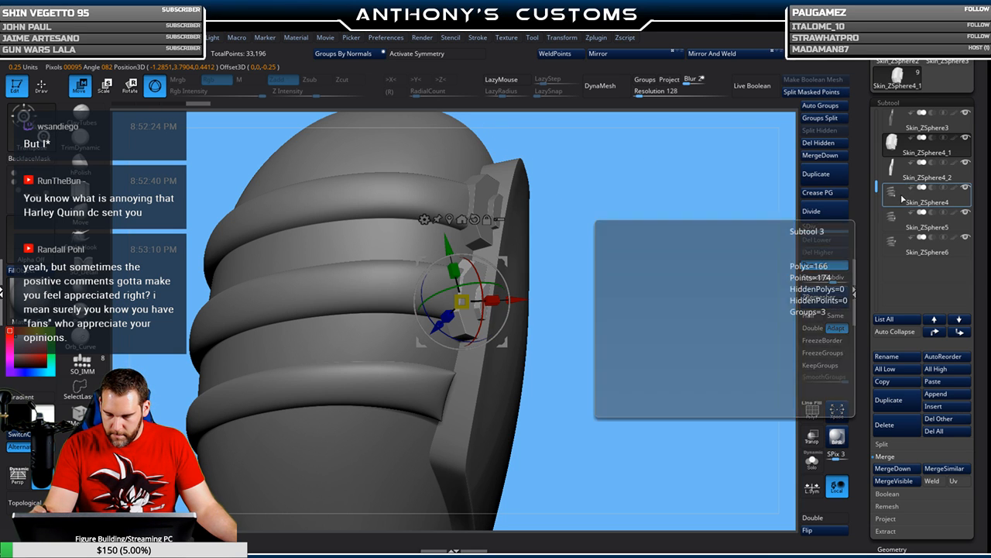
- Split the masked points of Skin_ZSphere4 and Skin_ZSphere5 so their end pieces are separate from the straps
left_click(907, 197)
key("shift+f")
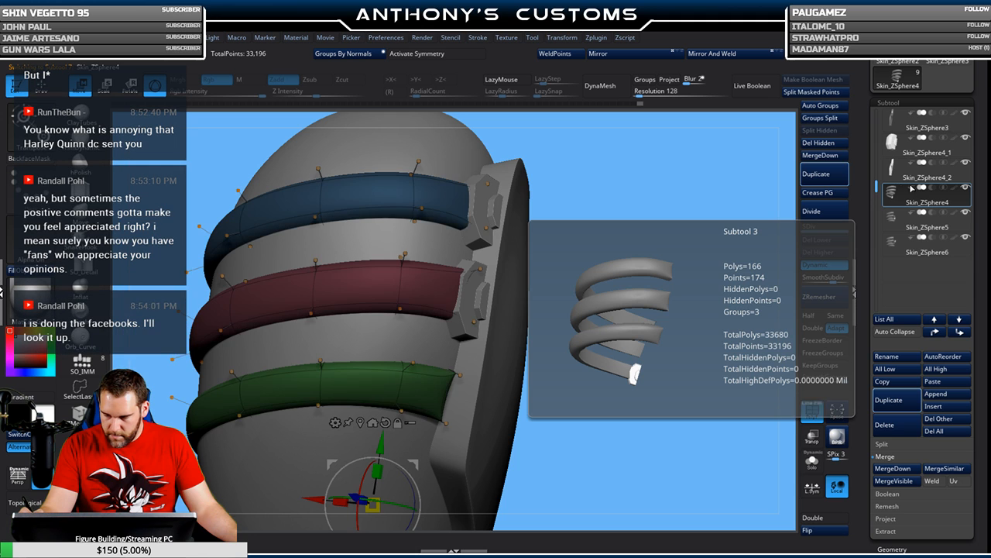
left_click_drag(608, 217, 703, 178)
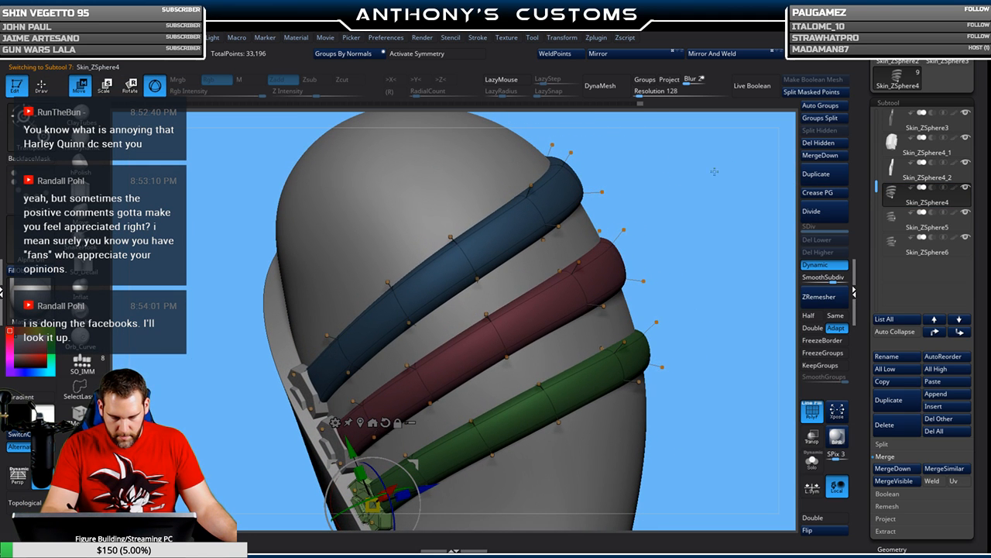
left_click(823, 92)
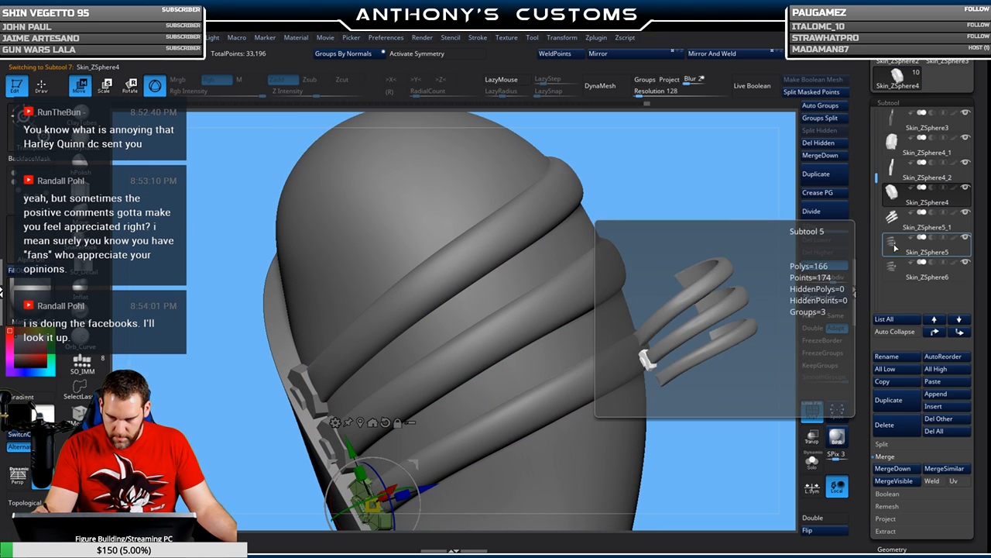
left_click(896, 246)
left_click(820, 92)
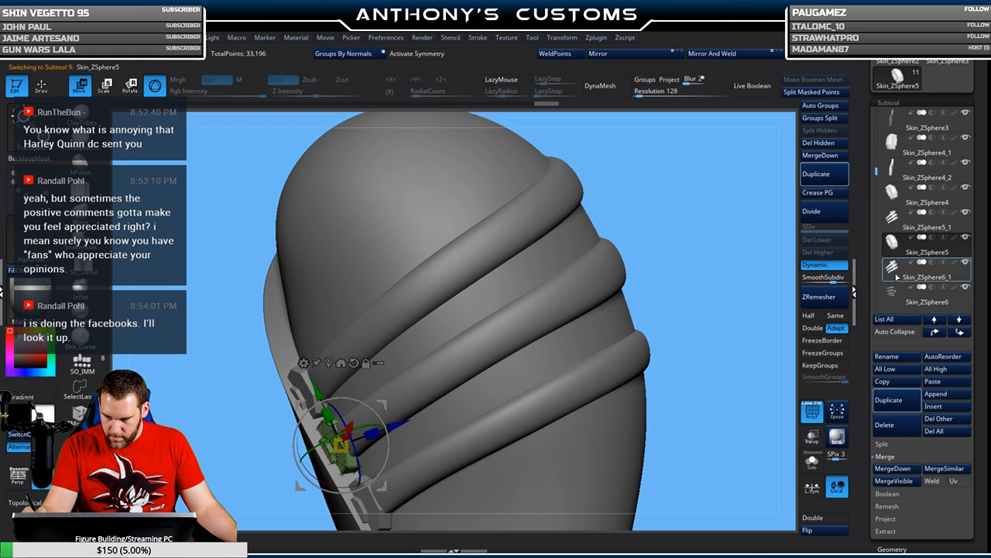
- Split the masked points of Skin_ZSphere2 and Skin_ZSphere3 to separate the overlapping end pieces
left_click_drag(698, 191, 653, 212)
left_click(500, 254, "alt")
key("q")
mouse_move(610, 241)
left_mouse_down()
mouse_move(629, 239)
mouse_move(630, 210)
left_mouse_up()
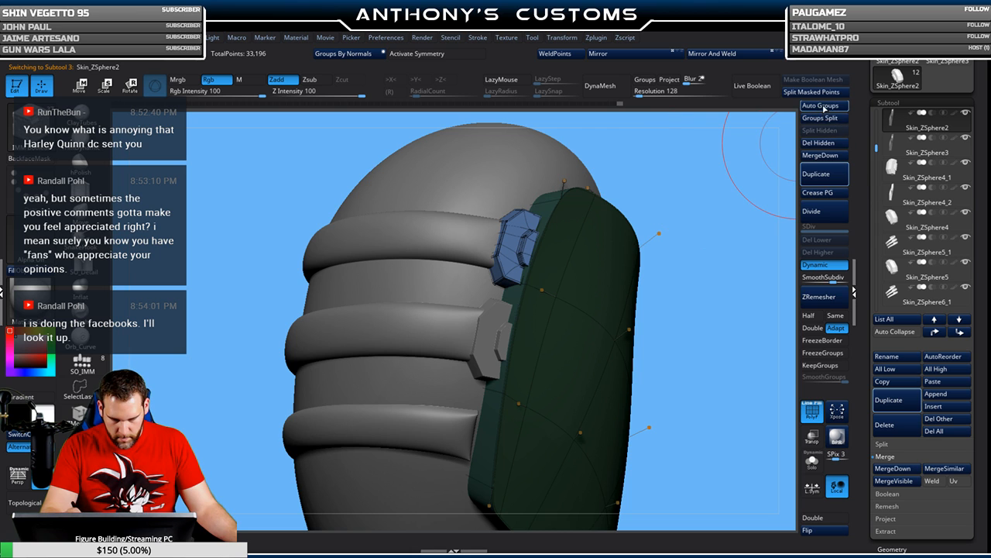
left_click(498, 331, "alt")
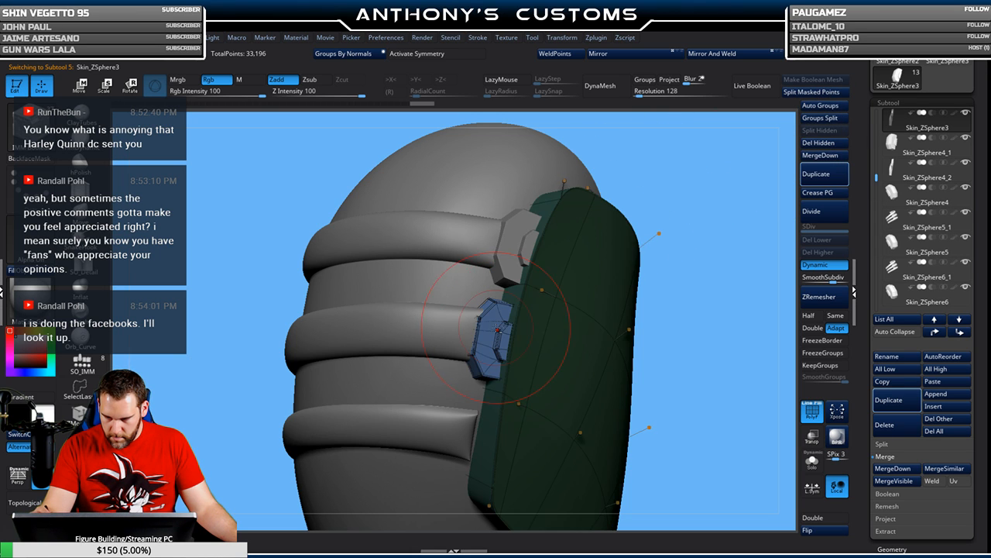
left_click_drag(688, 270, 700, 203)
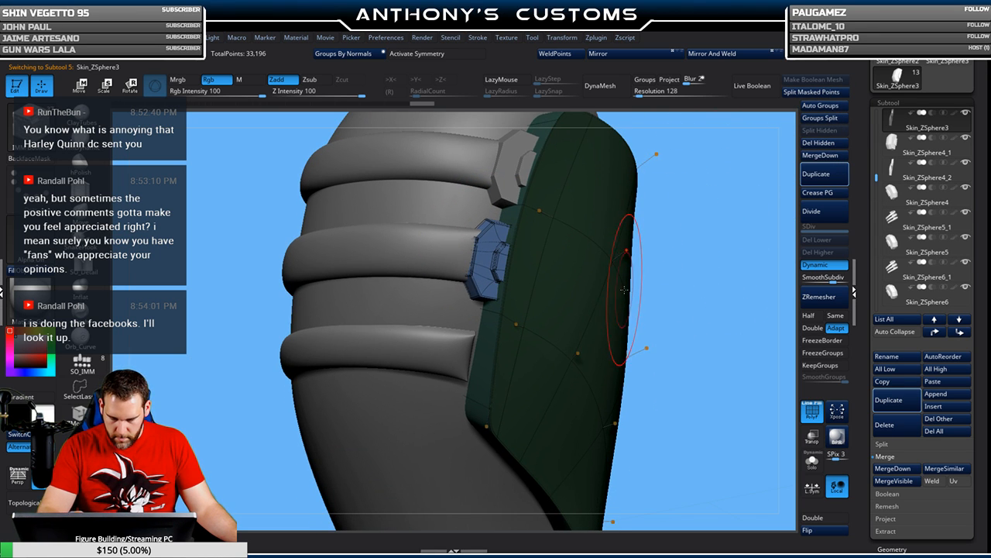
mouse_move(895, 148)
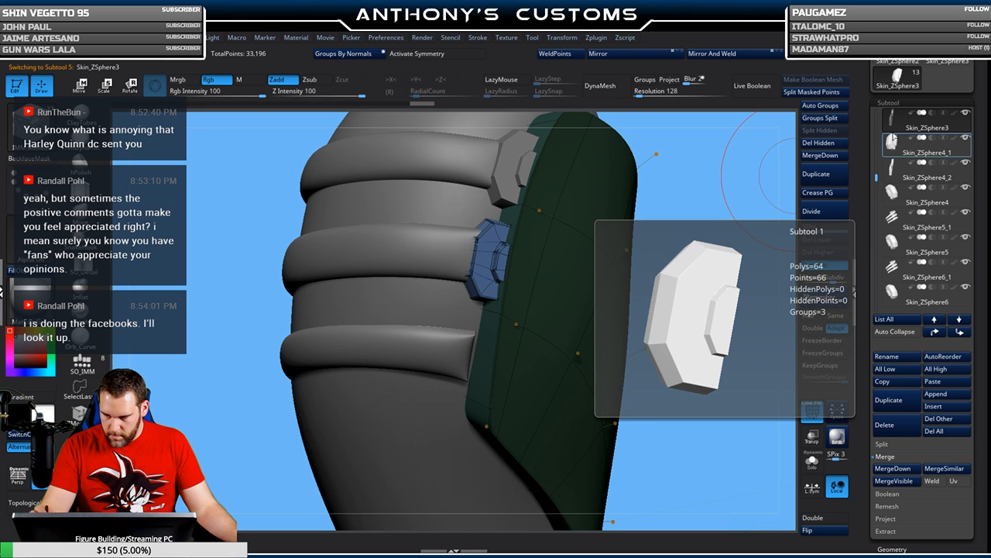
left_click(813, 92)
- Select Skin_ZSphere4_1 and move its end piece down from the middle strap onto the lowest strap's end
left_click_drag(715, 218, 666, 300)
key("w")
left_click(905, 176)
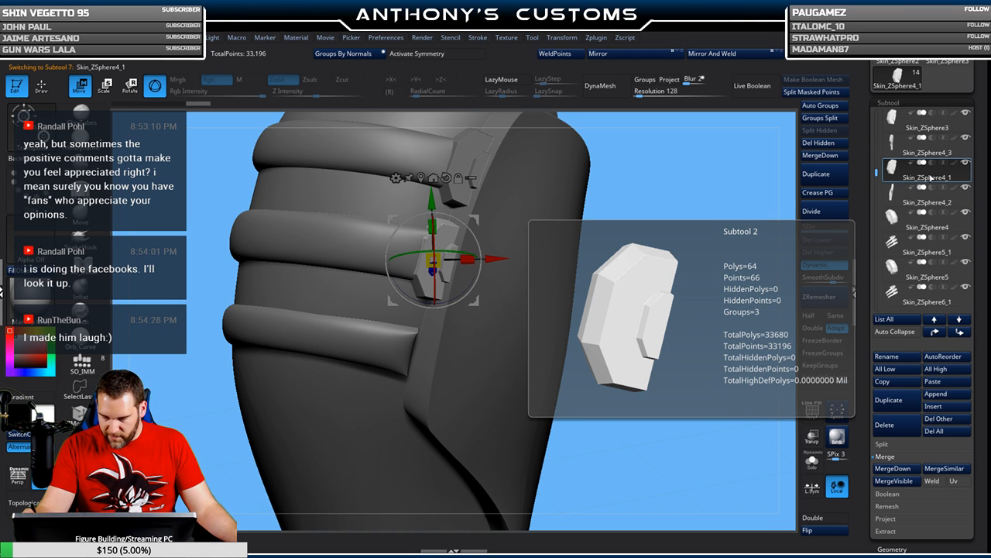
left_click_drag(431, 203, 433, 261, "ctrl")
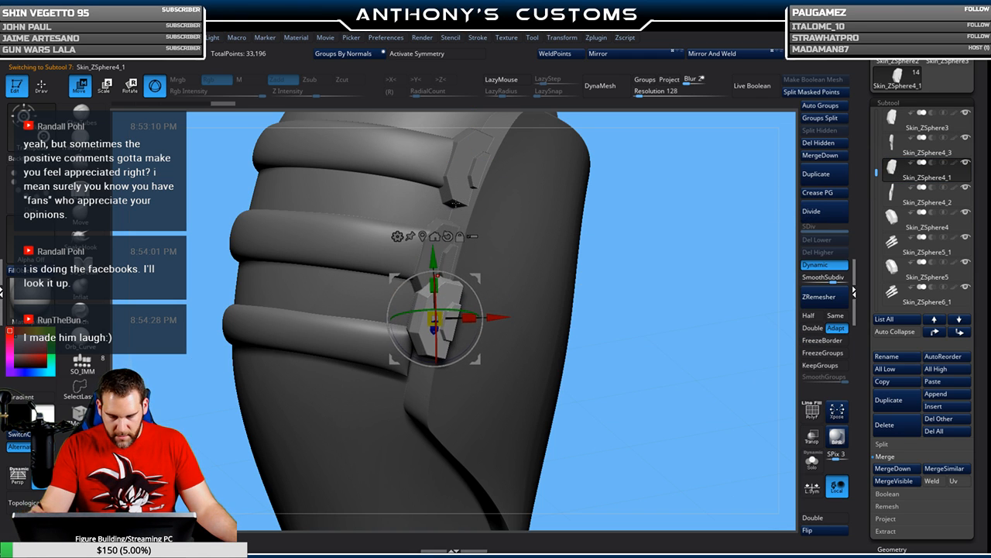
left_click_drag(644, 264, 662, 283)
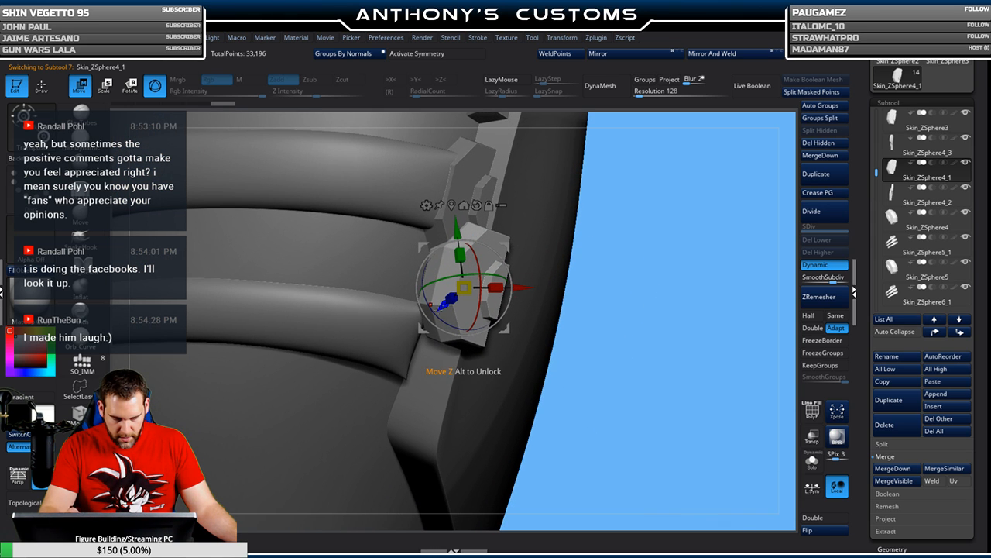
left_click_drag(419, 334, 408, 346)
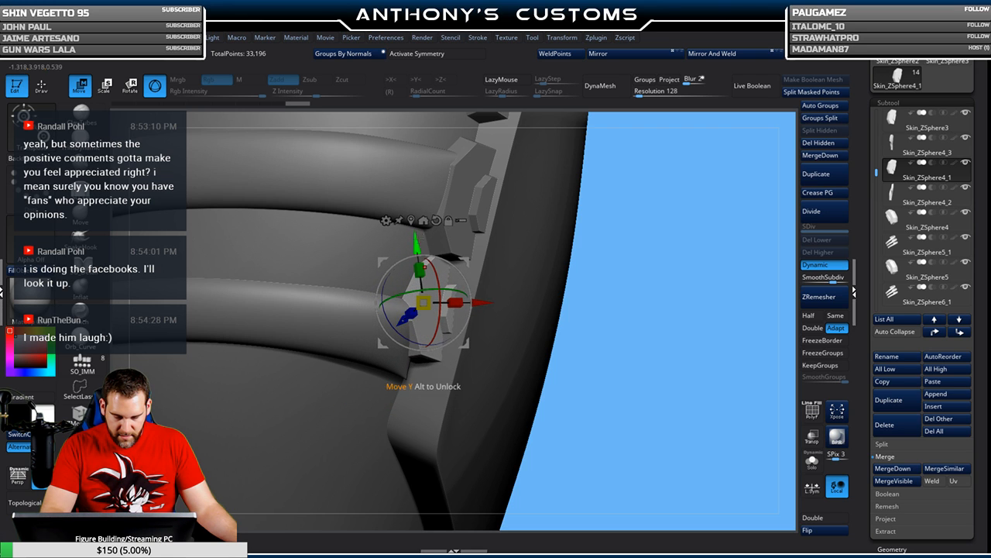
- Fine-tune the lowest end piece's position and rotation so it sits between the strap end and the side strip
left_click_drag(679, 285, 698, 232, "alt")
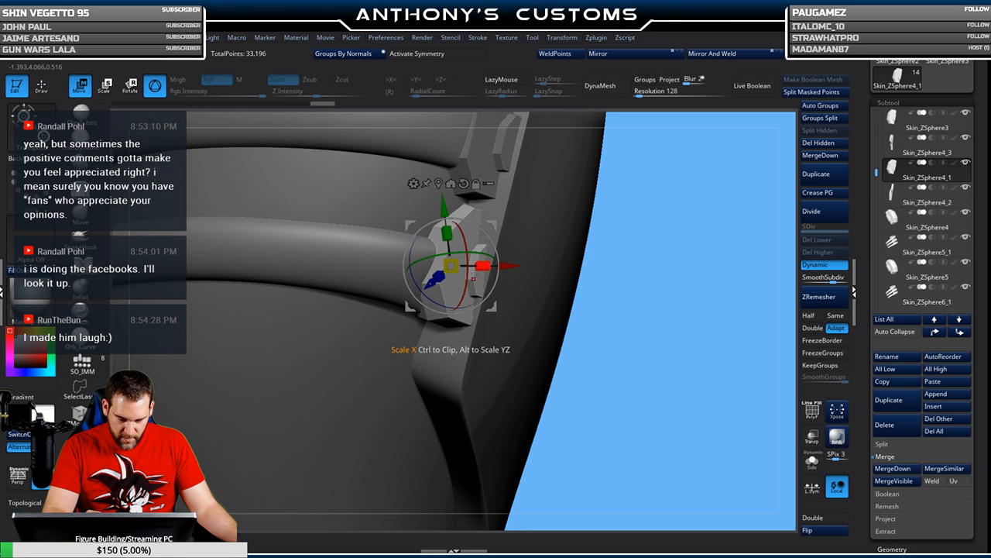
left_click_drag(681, 202, 657, 192)
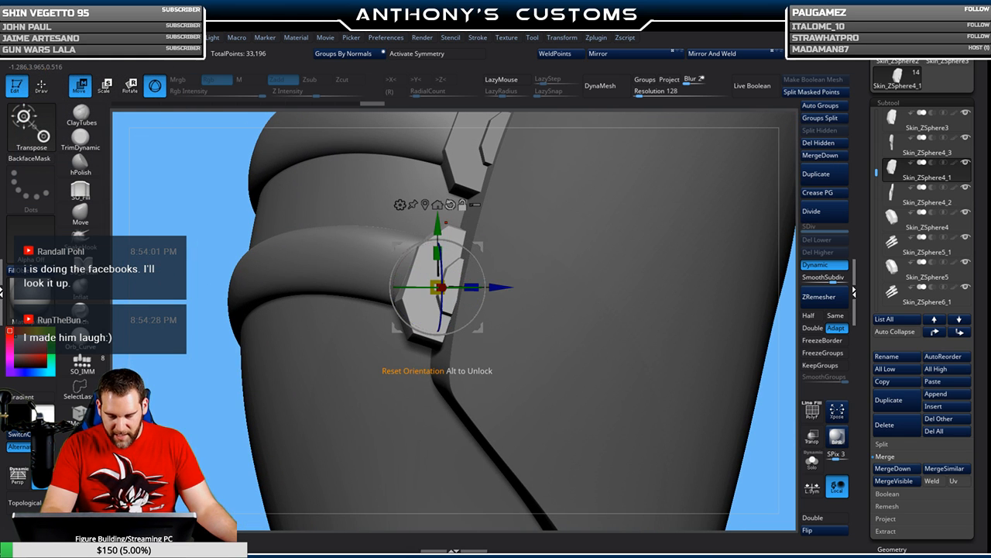
right_click_drag(466, 316, 484, 305)
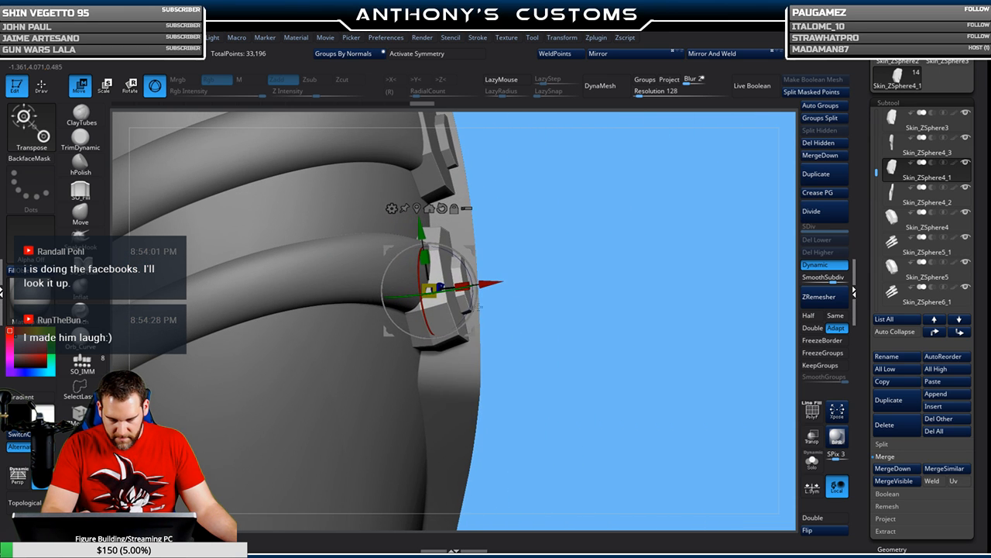
mouse_move(601, 256)
left_mouse_down()
mouse_move(612, 246)
mouse_move(557, 151)
mouse_move(681, 261)
mouse_move(657, 225)
left_mouse_up()
key("q")
mouse_move(644, 287)
left_mouse_down()
mouse_move(638, 302)
mouse_move(695, 286)
mouse_move(672, 303)
mouse_move(681, 323)
left_mouse_up()
left_click_drag(591, 324, 579, 394, "alt")
key("w")
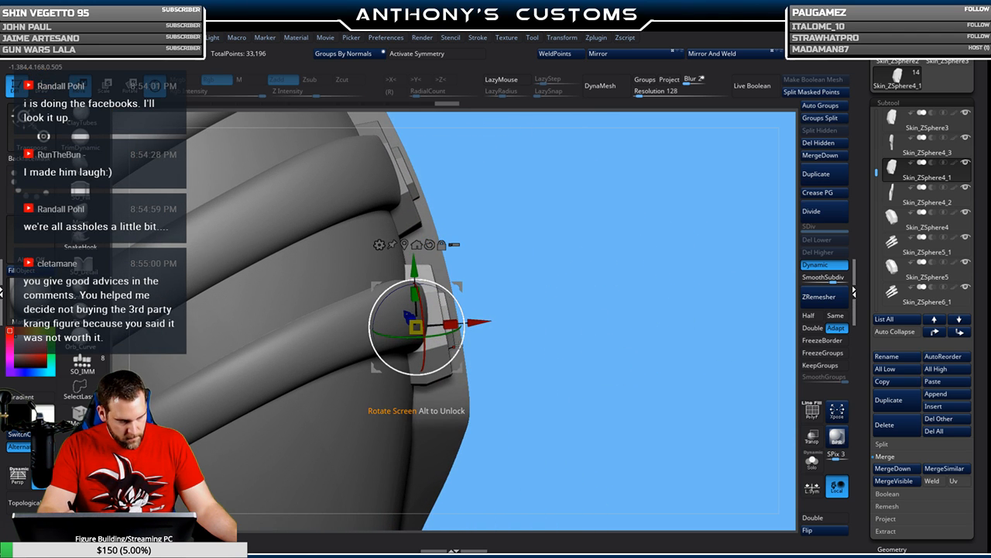
mouse_move(595, 275)
left_mouse_down()
mouse_move(624, 290)
mouse_move(625, 241)
left_mouse_up()
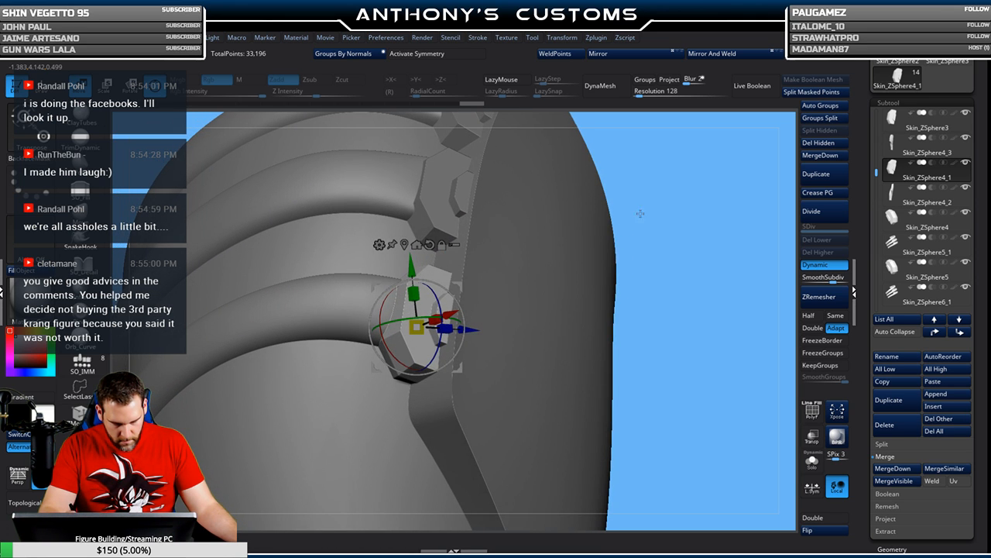
mouse_move(674, 265)
left_mouse_down()
mouse_move(503, 254)
mouse_move(642, 319)
mouse_move(653, 243)
mouse_move(648, 284)
mouse_move(716, 233)
mouse_move(747, 255)
mouse_move(624, 284)
mouse_move(653, 261)
mouse_move(618, 311)
mouse_move(649, 292)
mouse_move(643, 280)
left_mouse_up()
key("q")
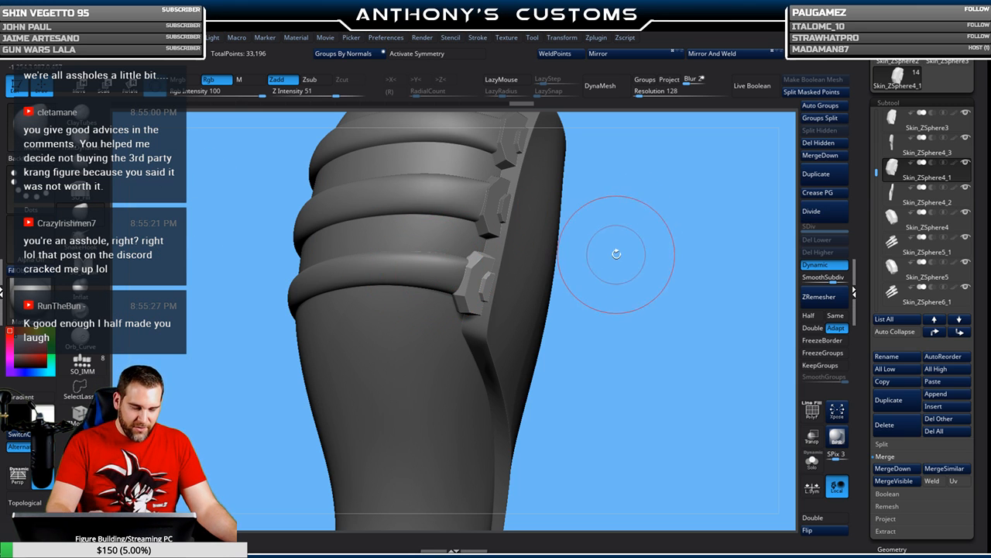
- Select the Skin_ZSphere5_1 straps with polyframe shown and adjust the lowest strap's edge with the Move brush
key("space")
key("shift+f")
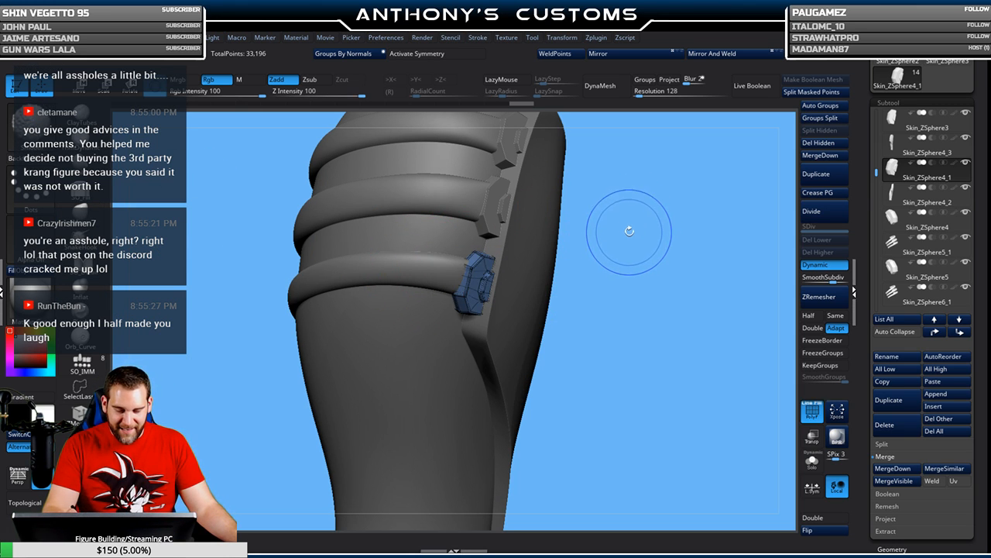
left_click(443, 252, "alt")
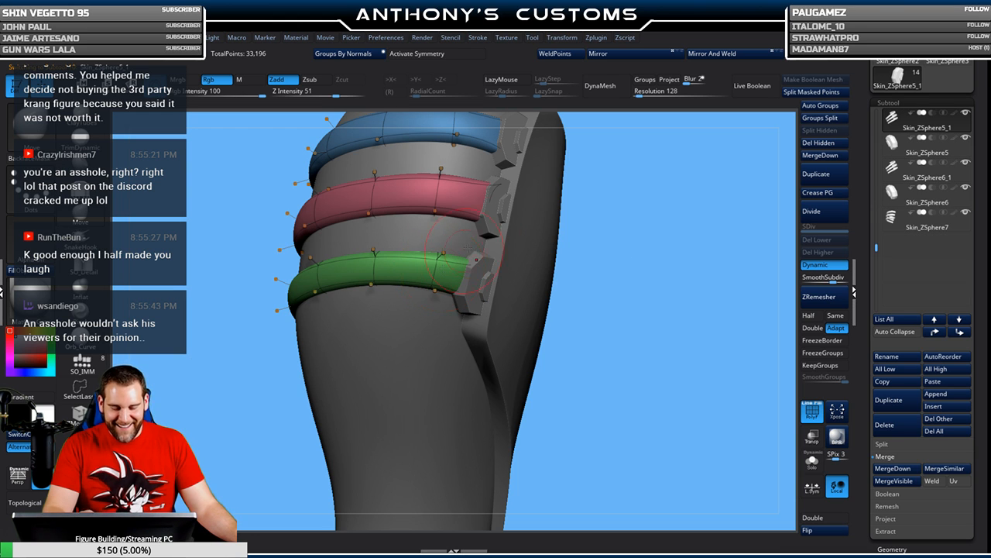
key("space")
left_click_drag(643, 258, 650, 258)
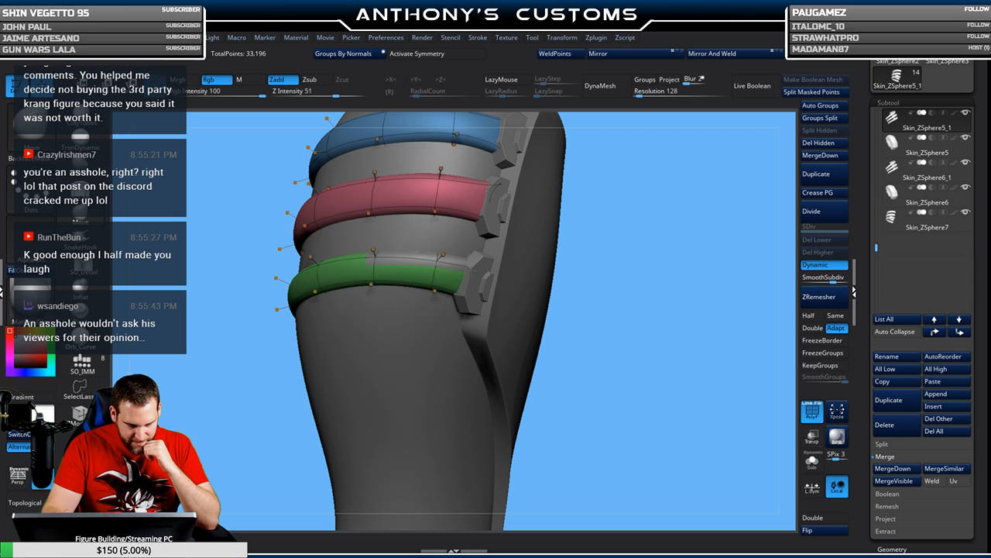
mouse_move(583, 227)
left_mouse_down()
mouse_move(551, 305)
mouse_move(604, 305)
mouse_move(593, 299)
left_mouse_up()
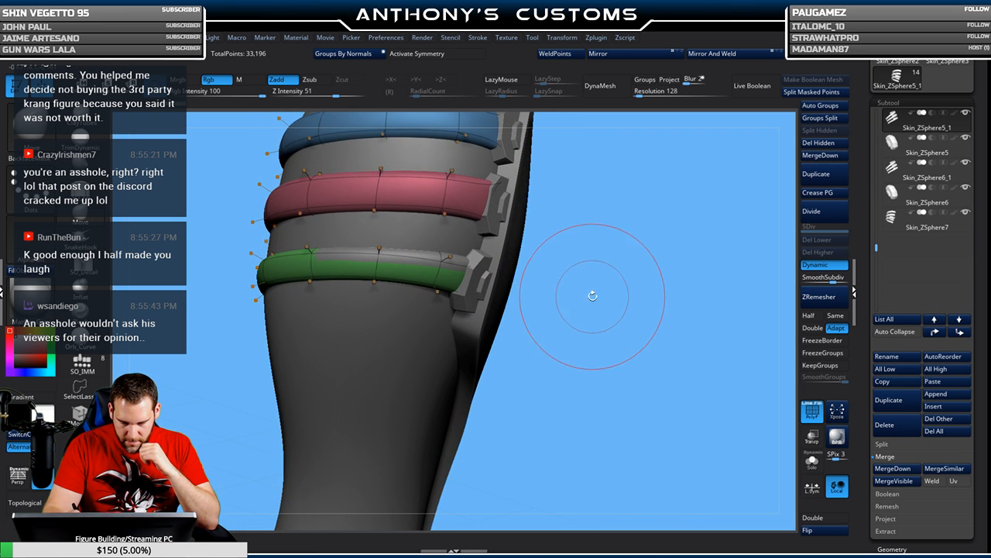
left_click_drag(495, 241, 377, 434)
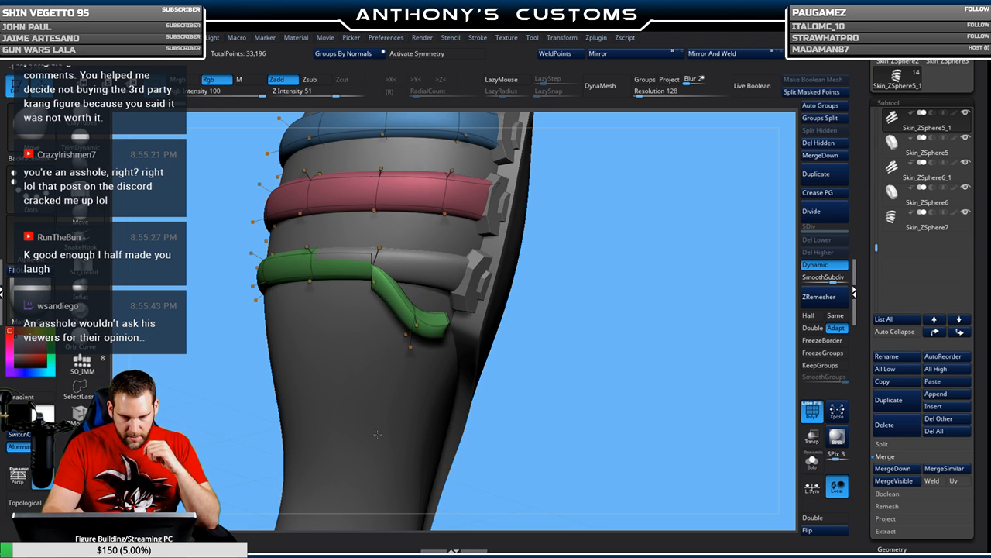
key("ctrl+z")
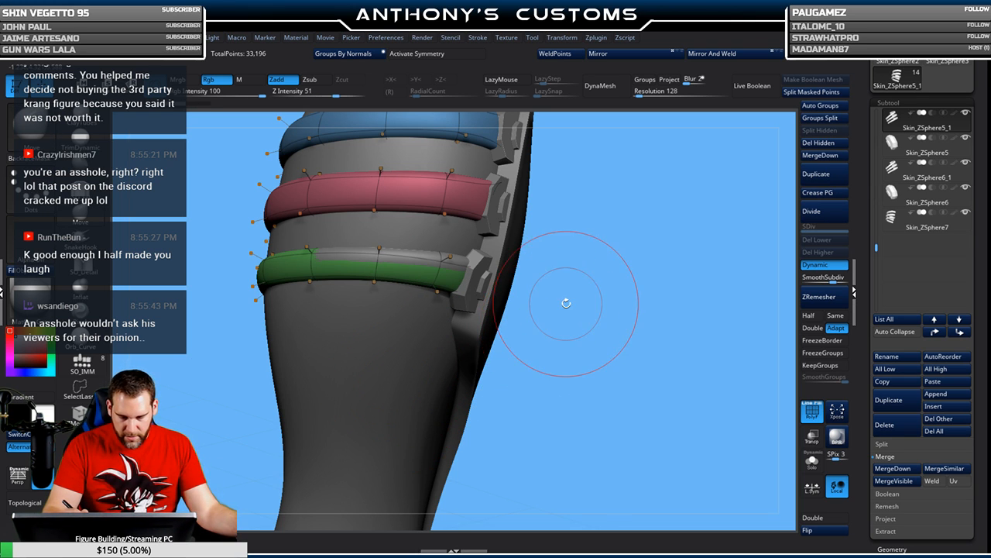
- Hide the Skin_ZSphere5_1 straps and delete the duplicate strap subtool Skin_ZSphere6_1
left_click(968, 115)
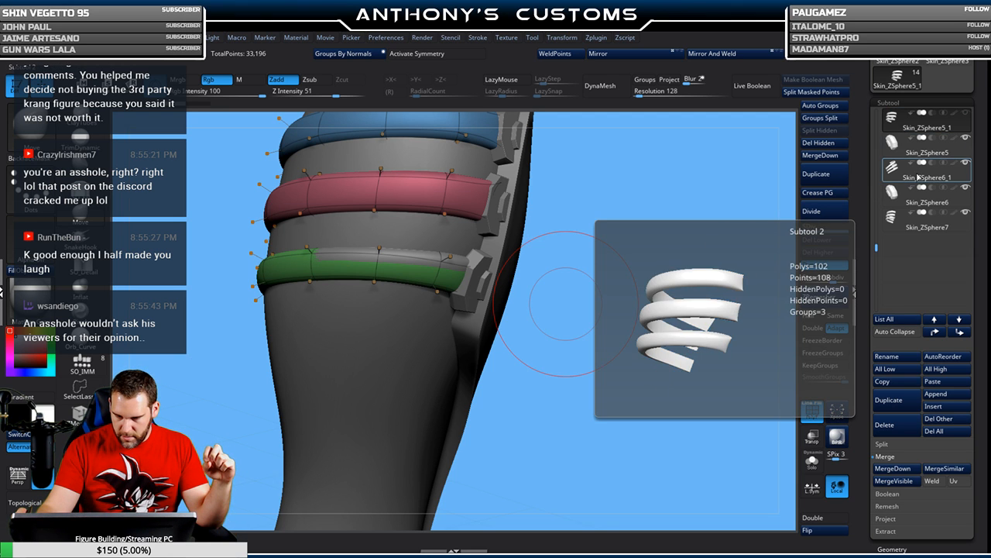
left_click(917, 176)
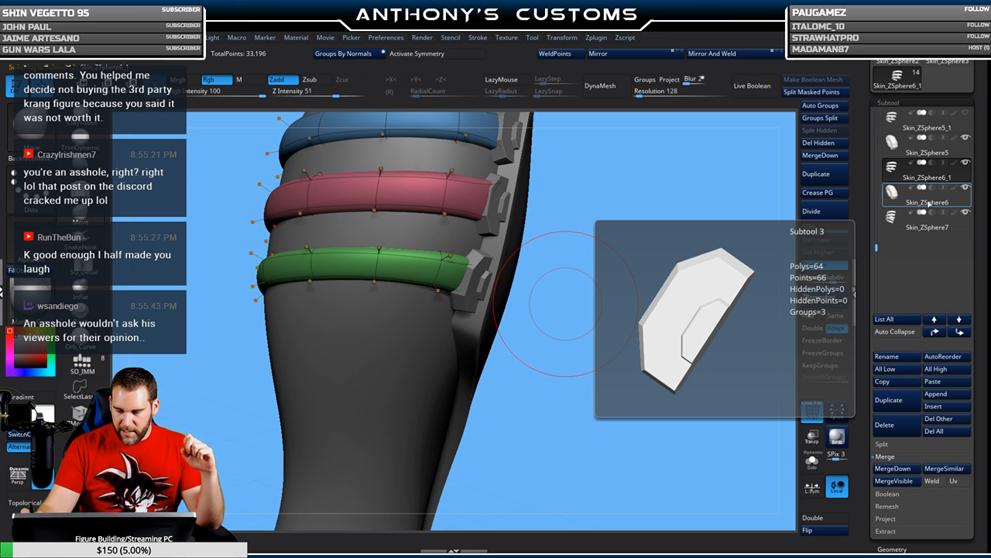
left_click(898, 424)
left_click(802, 448)
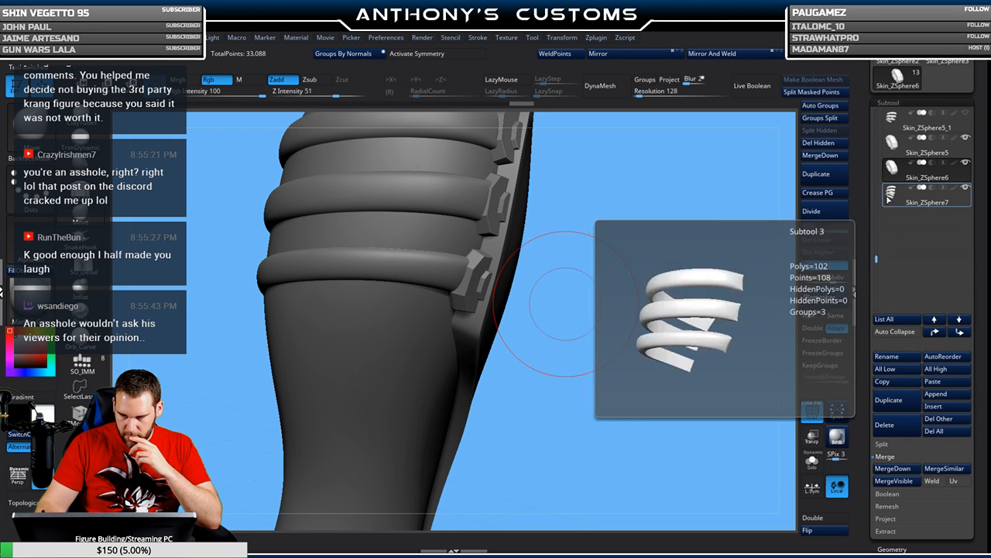
- Delete the duplicate strap subtool Skin_ZSphere7 and bring back Skin_ZSphere5_1 as the active, visible strap set
key("shift+f")
left_click_drag(608, 378, 697, 369)
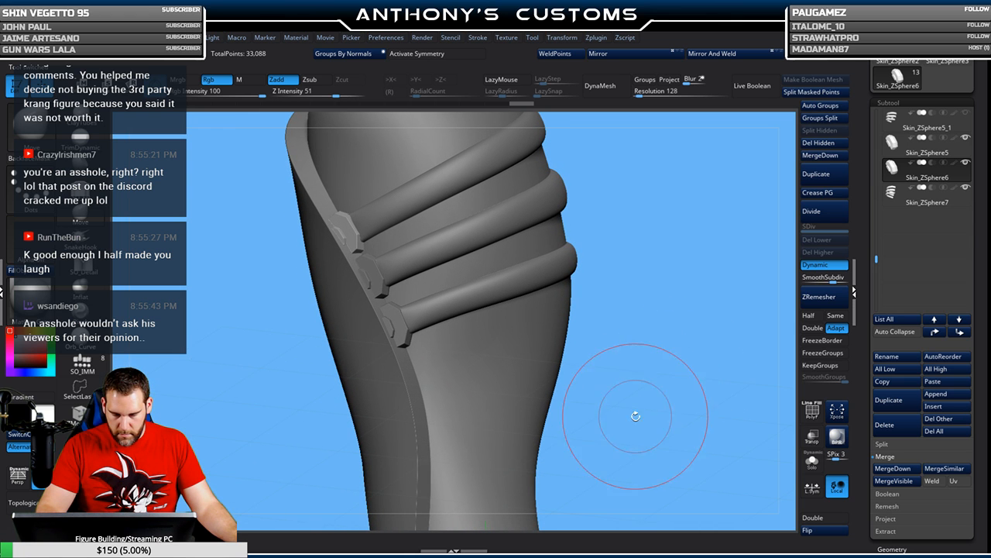
key("shift+f")
left_click_drag(650, 408, 577, 419)
left_click(895, 204)
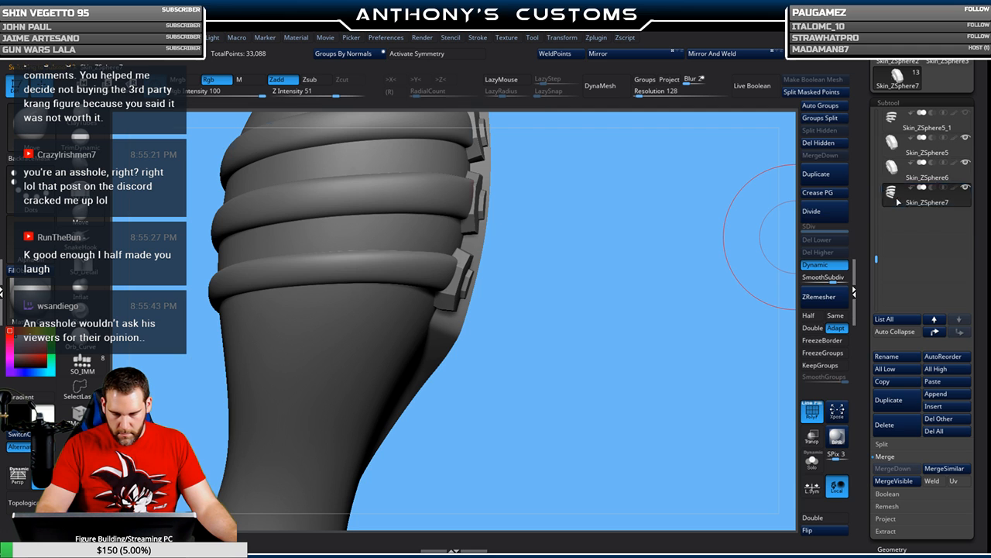
left_click_drag(591, 350, 654, 316)
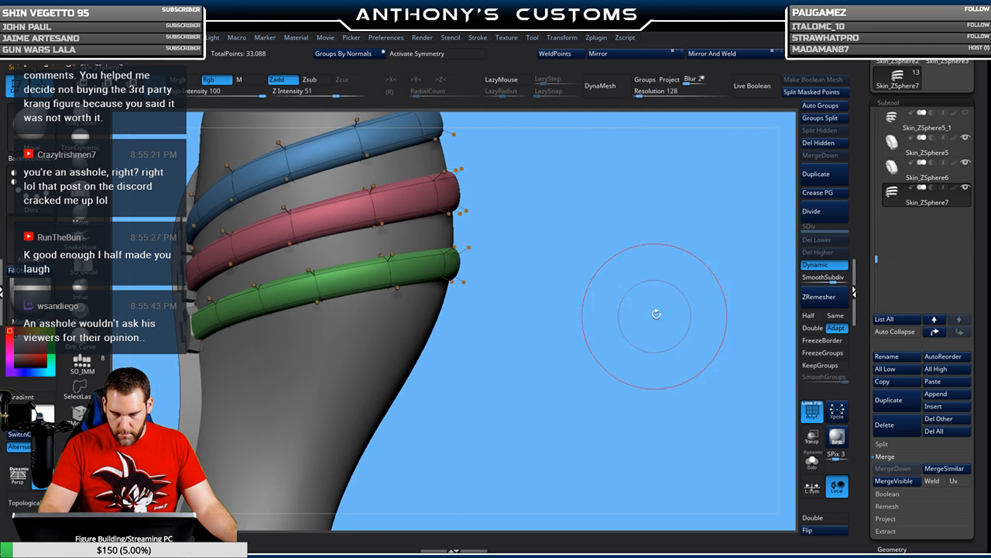
left_click(891, 424)
left_click(798, 446)
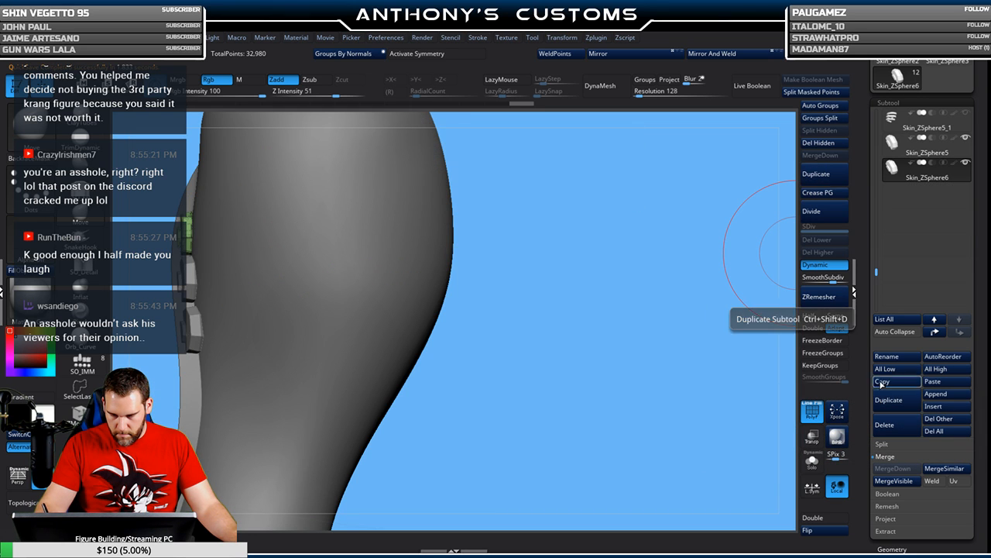
left_click_drag(876, 254, 878, 183)
left_click(880, 249)
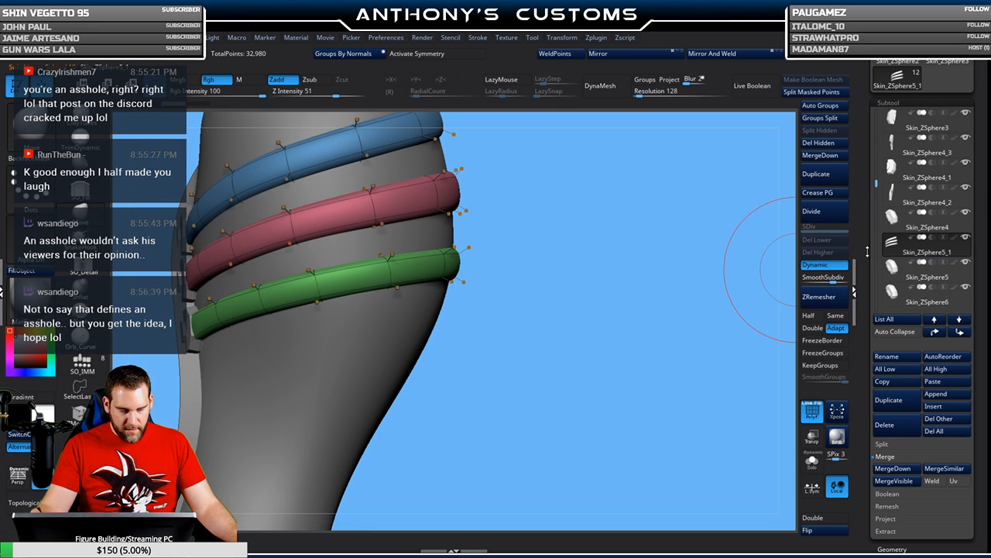
- Fit the ends of the three straps against their end pieces on one side with the Move brush
left_click_drag(567, 349, 350, 383)
left_click_drag(727, 262, 659, 318, "alt")
left_click_drag(302, 387, 360, 435)
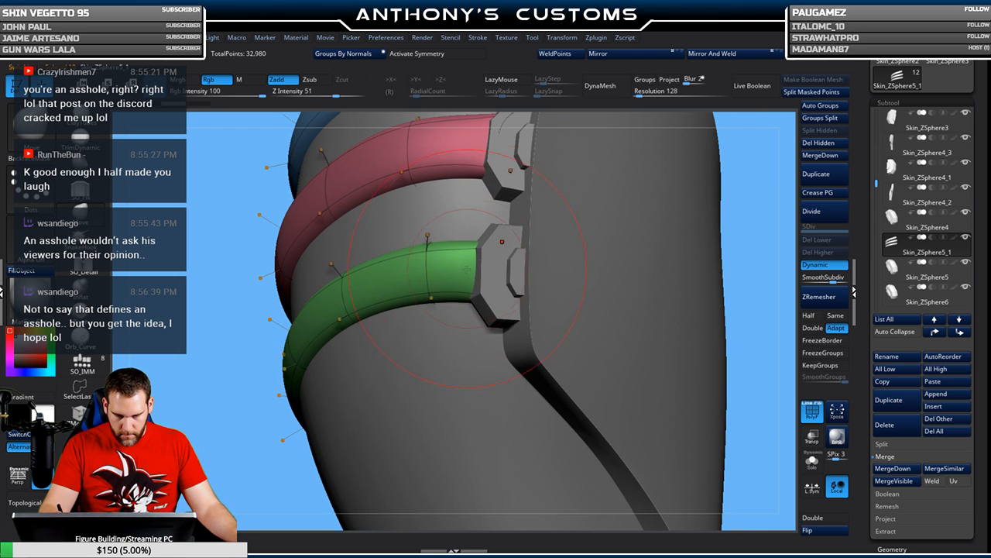
right_click_drag(483, 288, 577, 300)
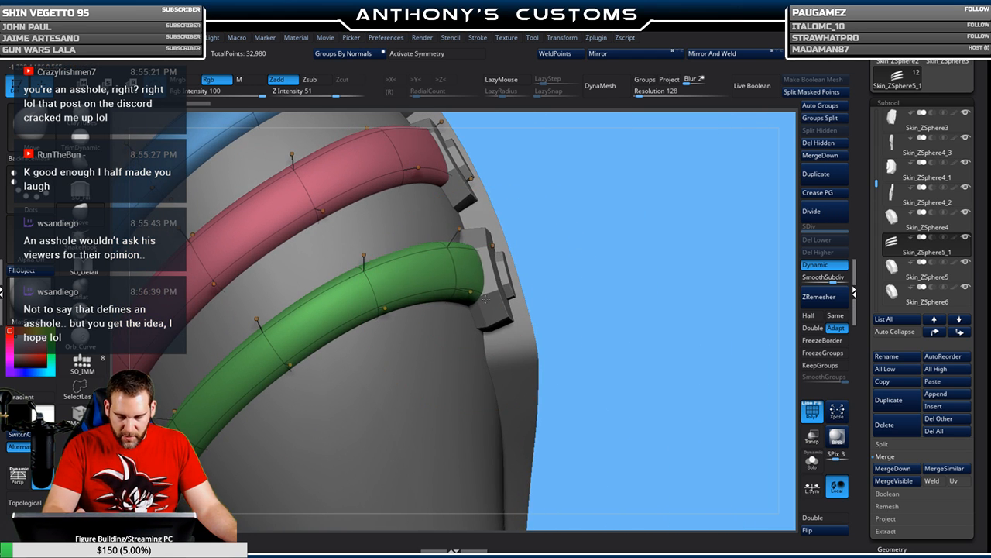
right_click_drag(608, 214, 611, 264)
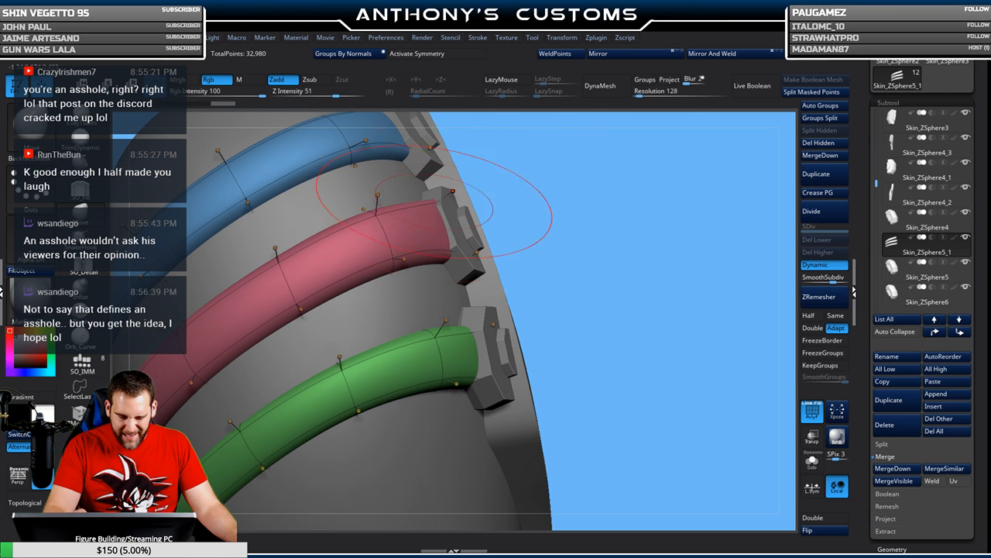
right_click_drag(593, 198, 620, 267)
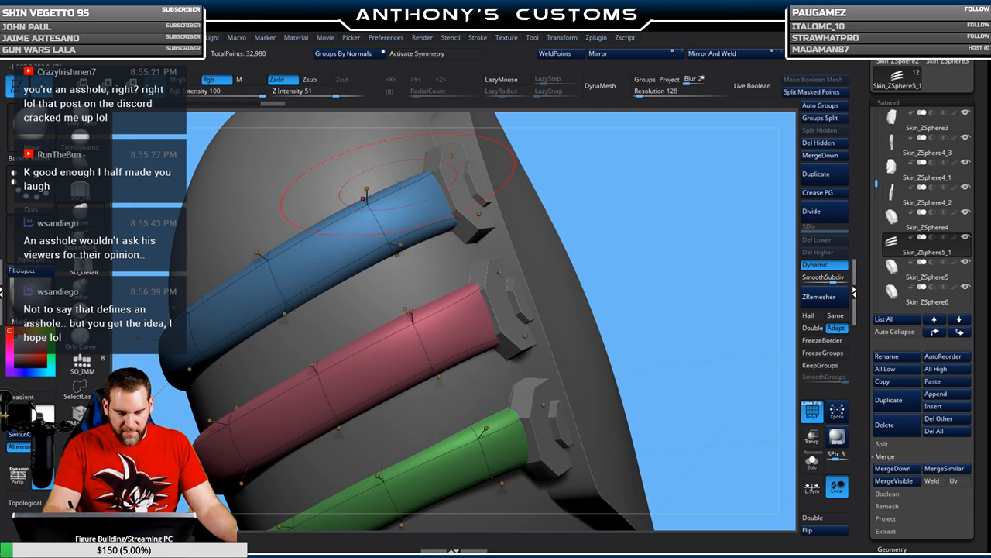
- Adjust the strap ends on the opposite side of the boot to meet their end pieces
right_click_drag(564, 146, 648, 138)
right_click_drag(407, 240, 336, 289)
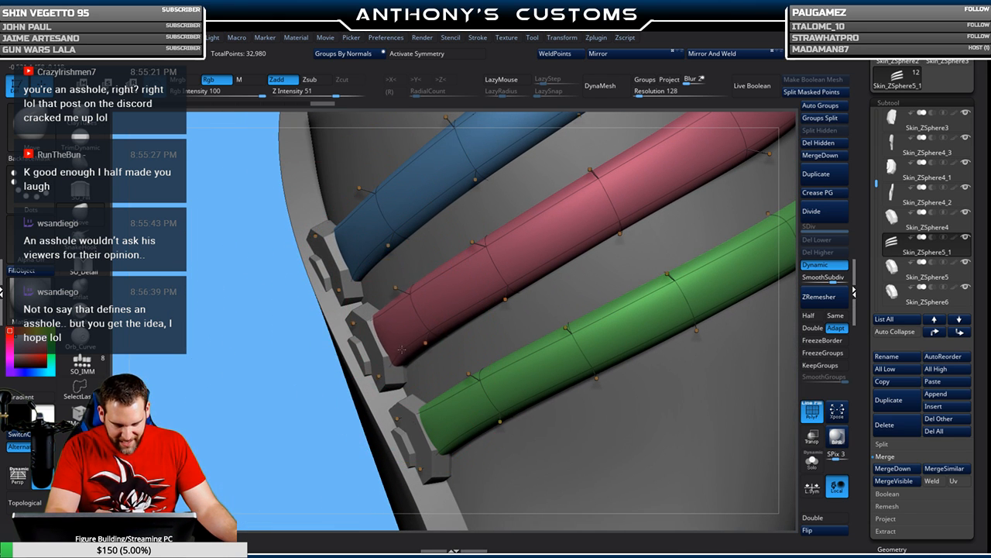
right_click_drag(402, 350, 542, 410)
- Examine the straps and end pieces from all around the boot, with and without polyframe
right_click_drag(640, 189, 716, 224, "ctrl")
key("shift+f")
right_click_drag(653, 245, 666, 358, "ctrl")
mouse_move(666, 358)
right_mouse_down("alt")
mouse_move(677, 255)
mouse_move(674, 283)
mouse_move(678, 268)
right_mouse_up("alt")
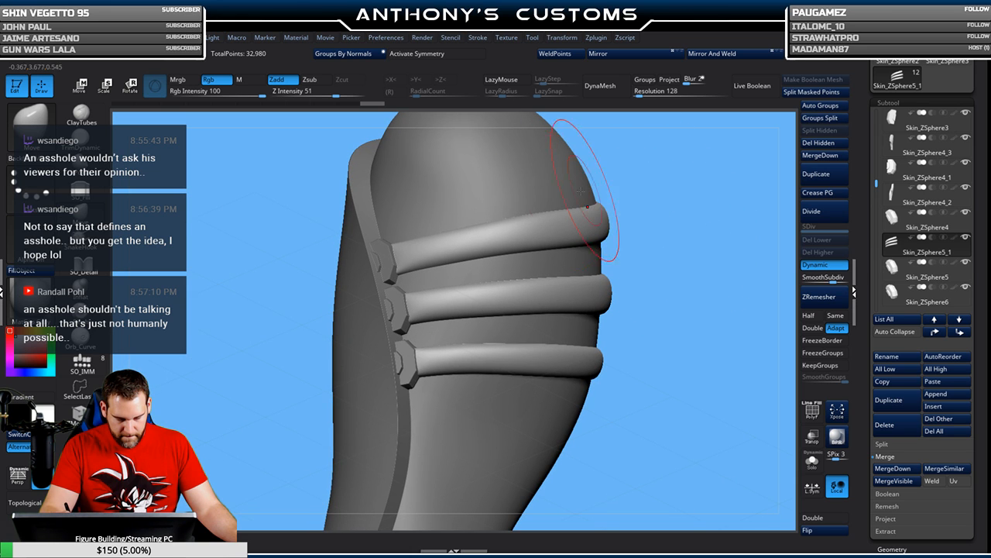
key("shift+f")
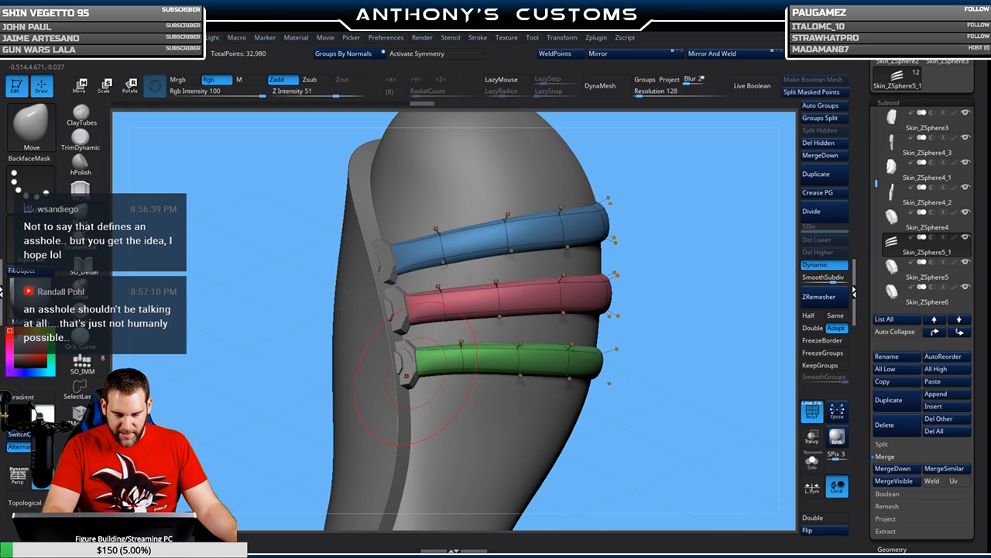
key("shift+f")
mouse_move(719, 221)
right_mouse_down()
mouse_move(678, 280)
mouse_move(557, 287)
right_mouse_up()
left_click_drag(747, 249, 336, 299)
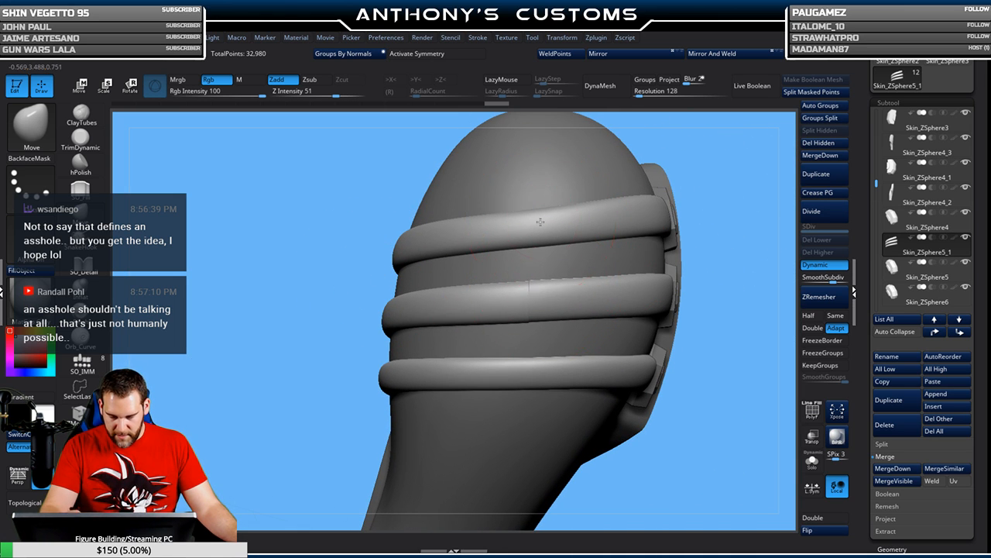
left_click_drag(692, 177, 571, 189)
left_click_drag(713, 200, 813, 187)
- Save the project with the whole boot in view
left_click_drag(677, 302, 621, 276, "alt")
key("ctrl")
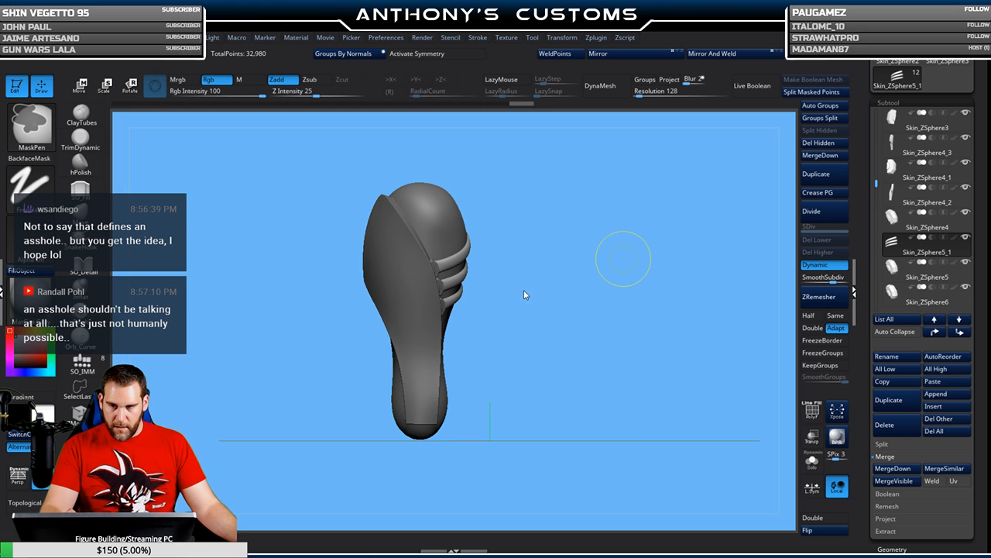
key("ctrl+s")
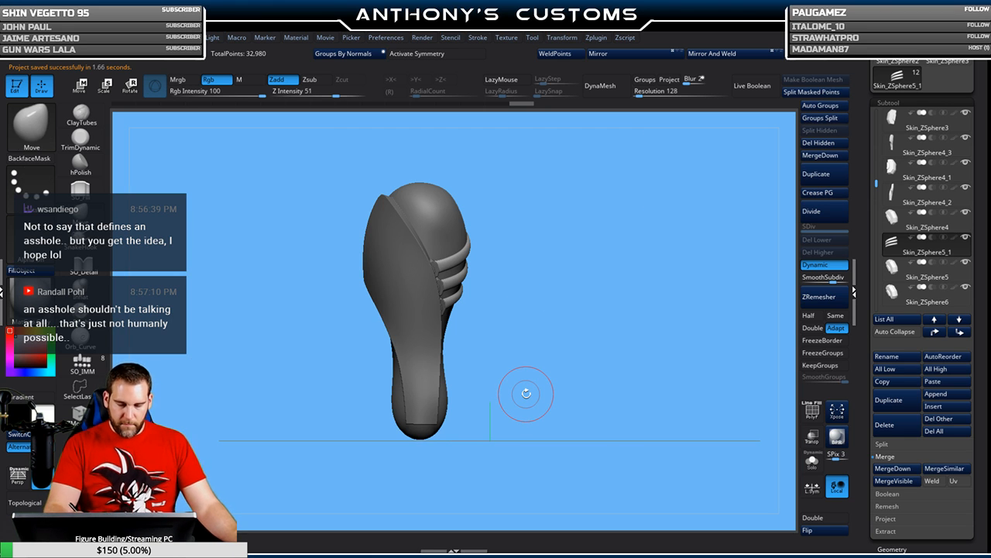